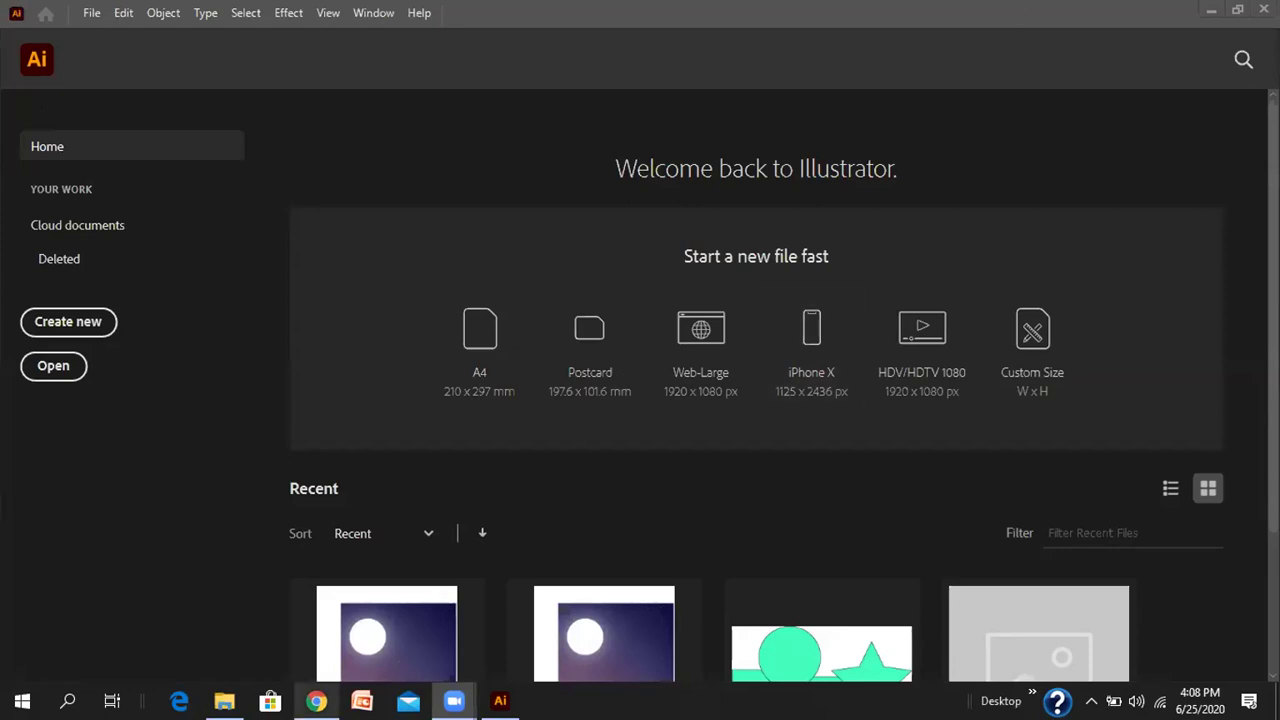
# - View the finished Penguin_Final.svg artwork in Chrome and return to Illustrator
pyautogui.click(316, 701)
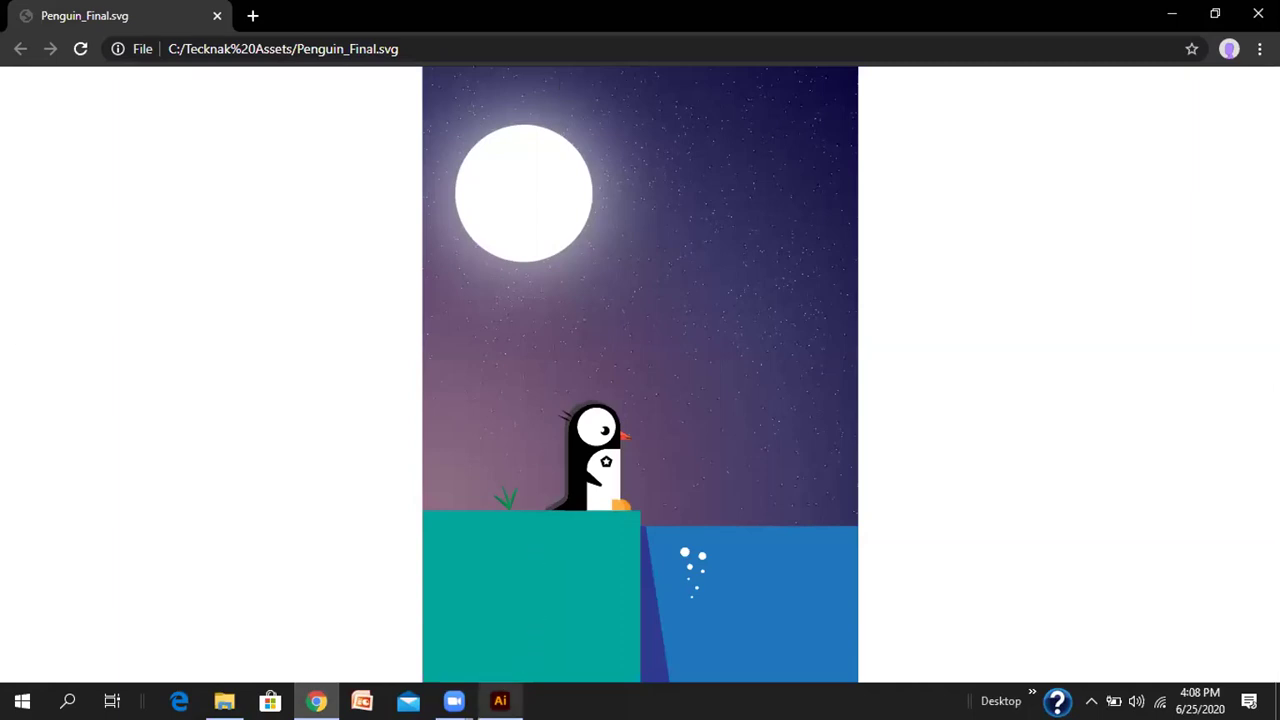
pyautogui.click(500, 701)
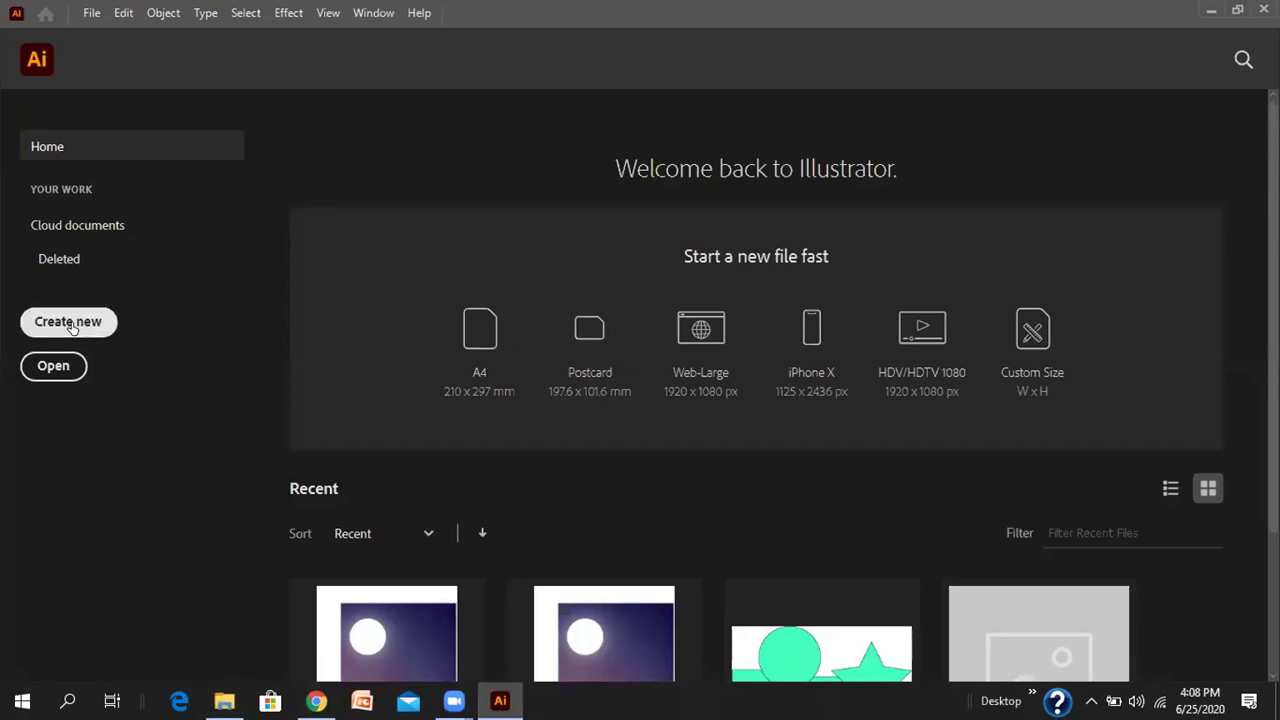
pyautogui.click(92, 13)
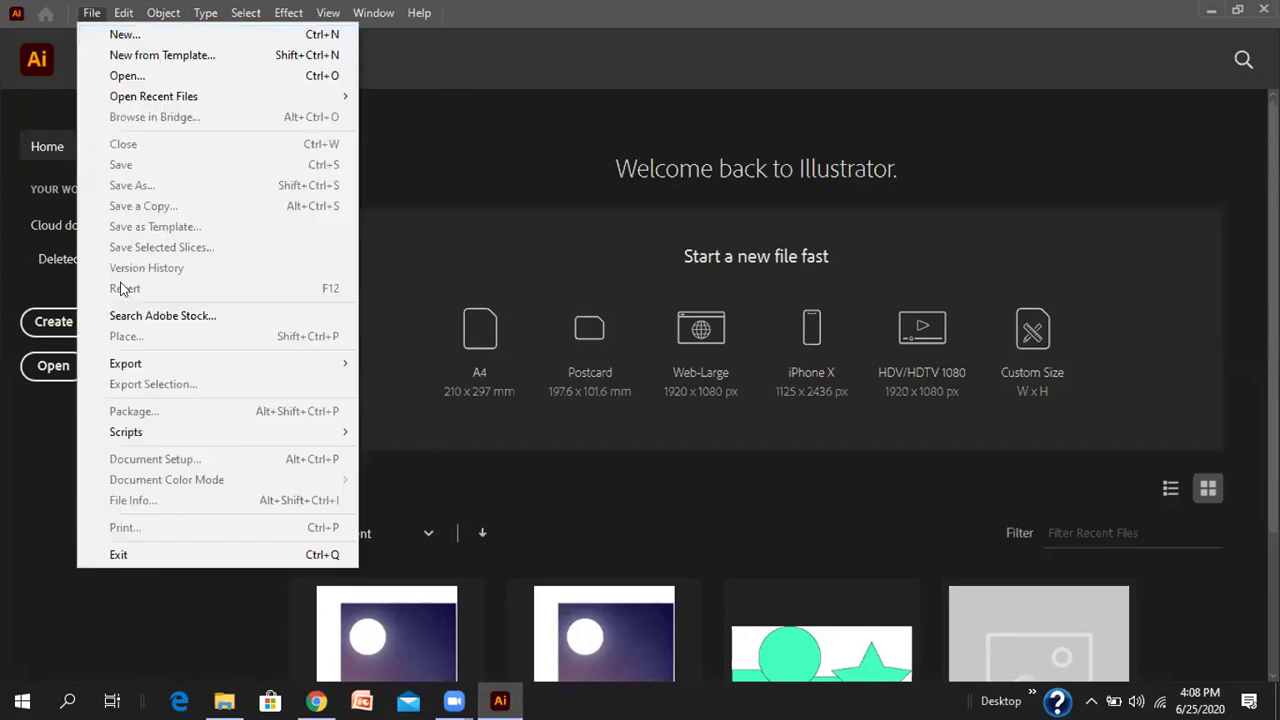
pyautogui.press('Escape')
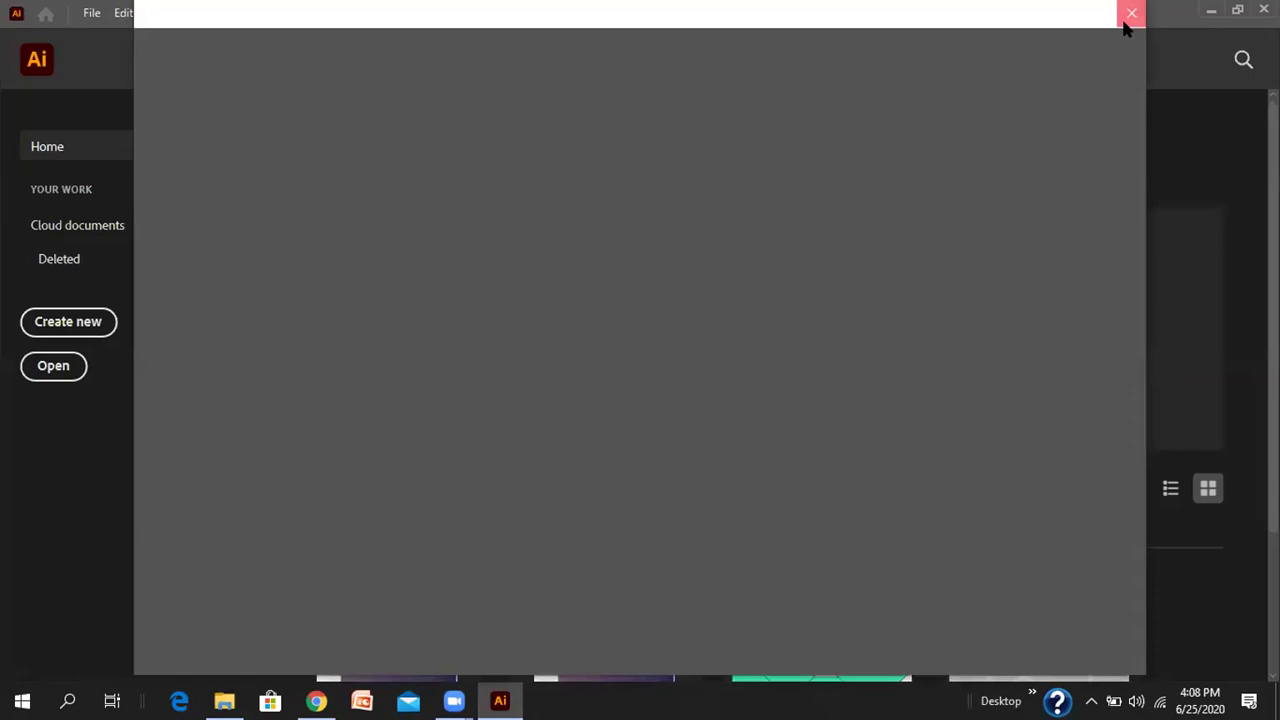
pyautogui.click(1120, 23)
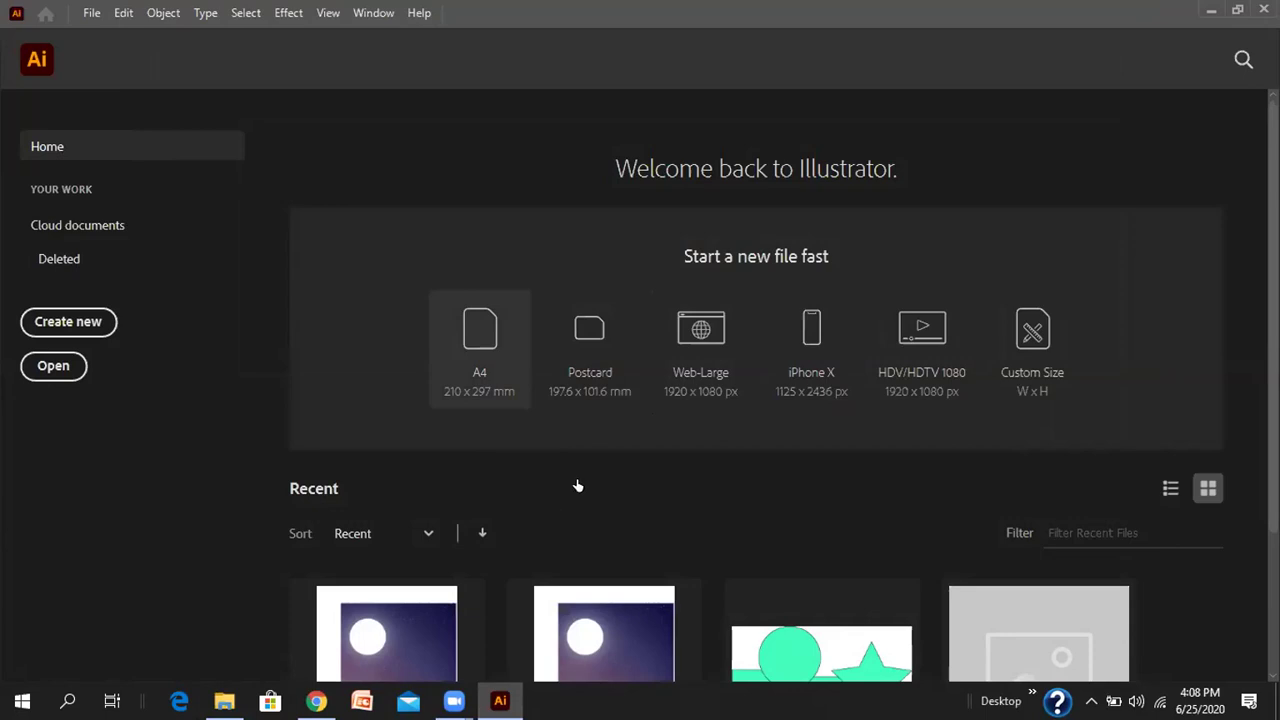
# - Create a new A4 document of 210 x 297 mm and choose the Essentials workspace
pyautogui.click(484, 378)
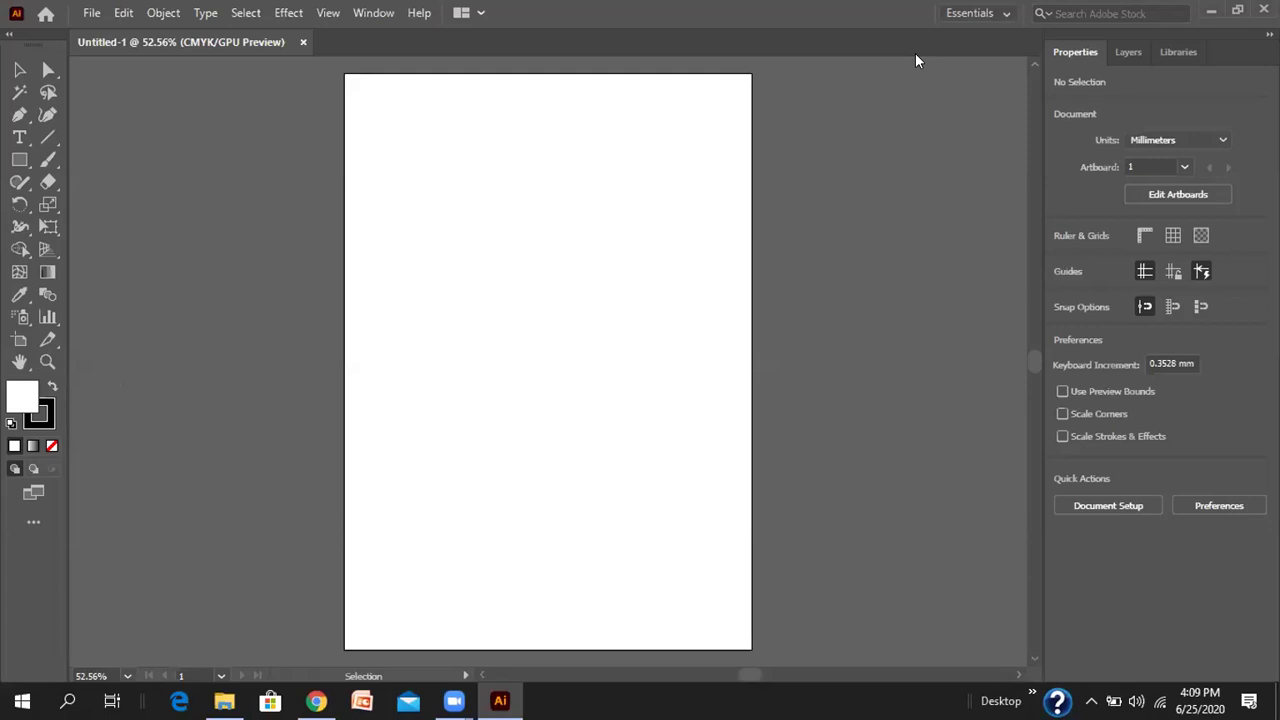
pyautogui.click(972, 13)
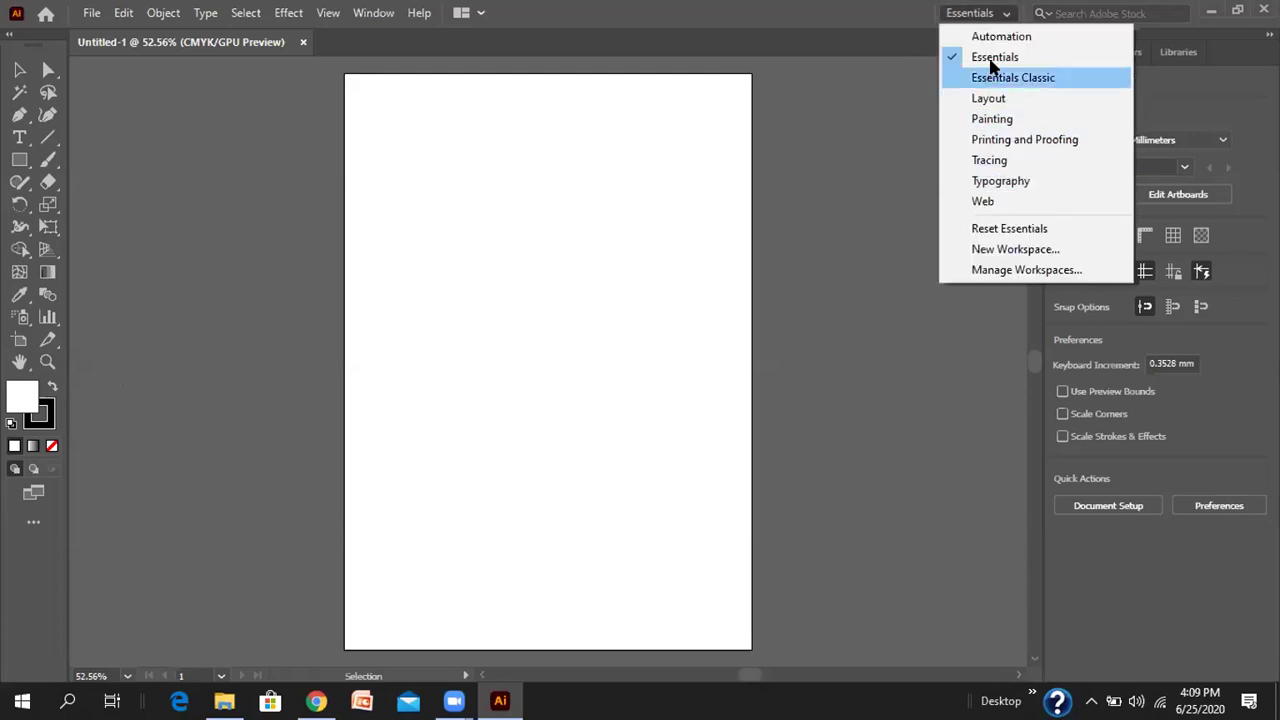
pyautogui.click(993, 57)
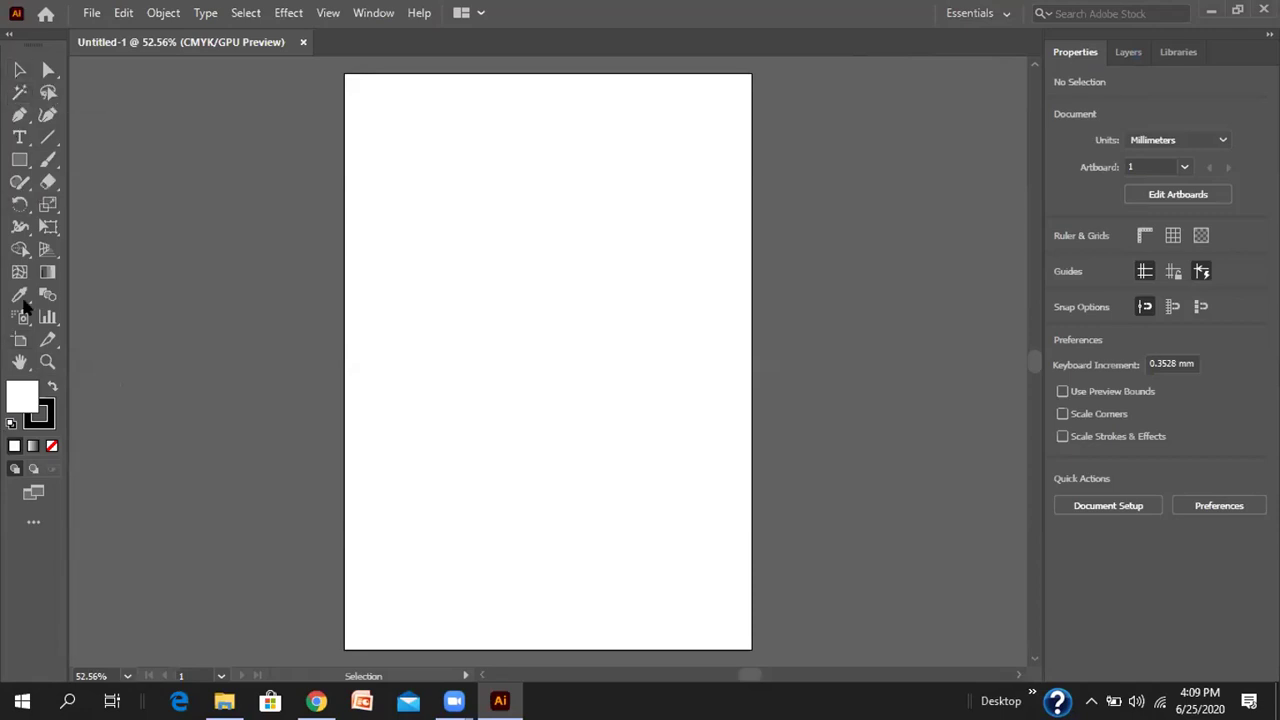
# - Hide the Advanced toolbar and show it again
pyautogui.hotkey('alt', 'w')
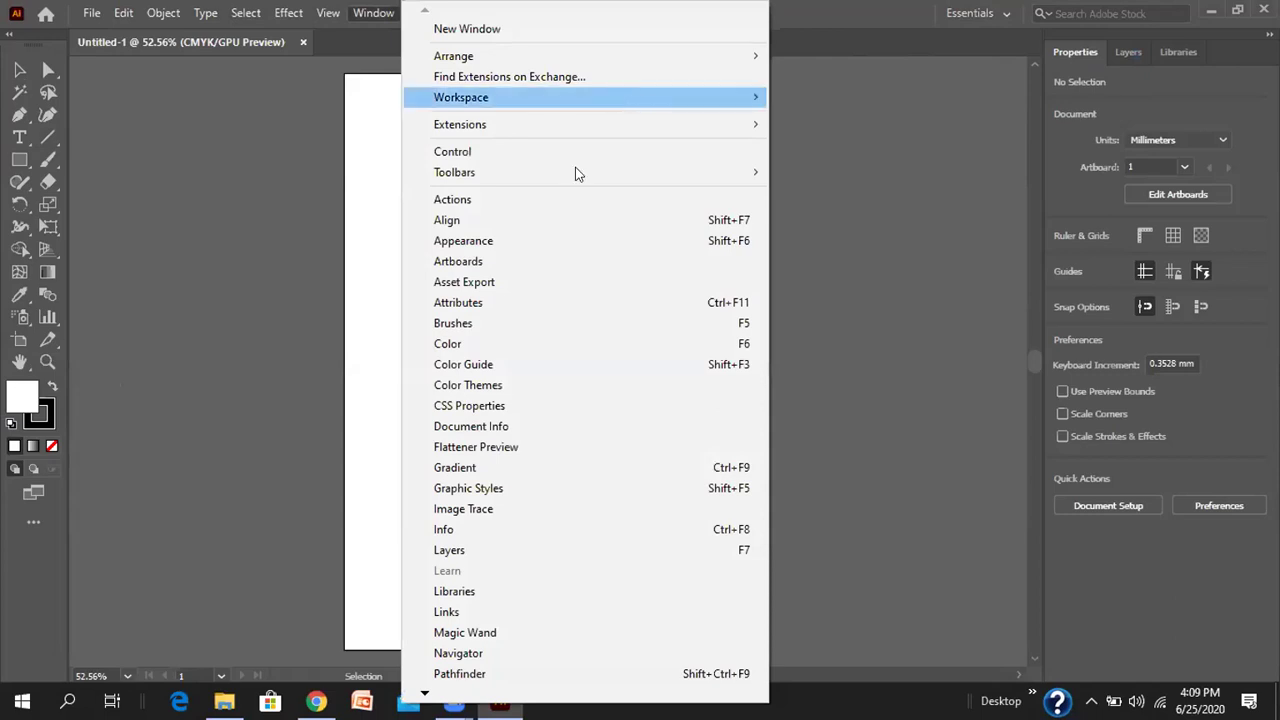
pyautogui.moveTo(574, 172)
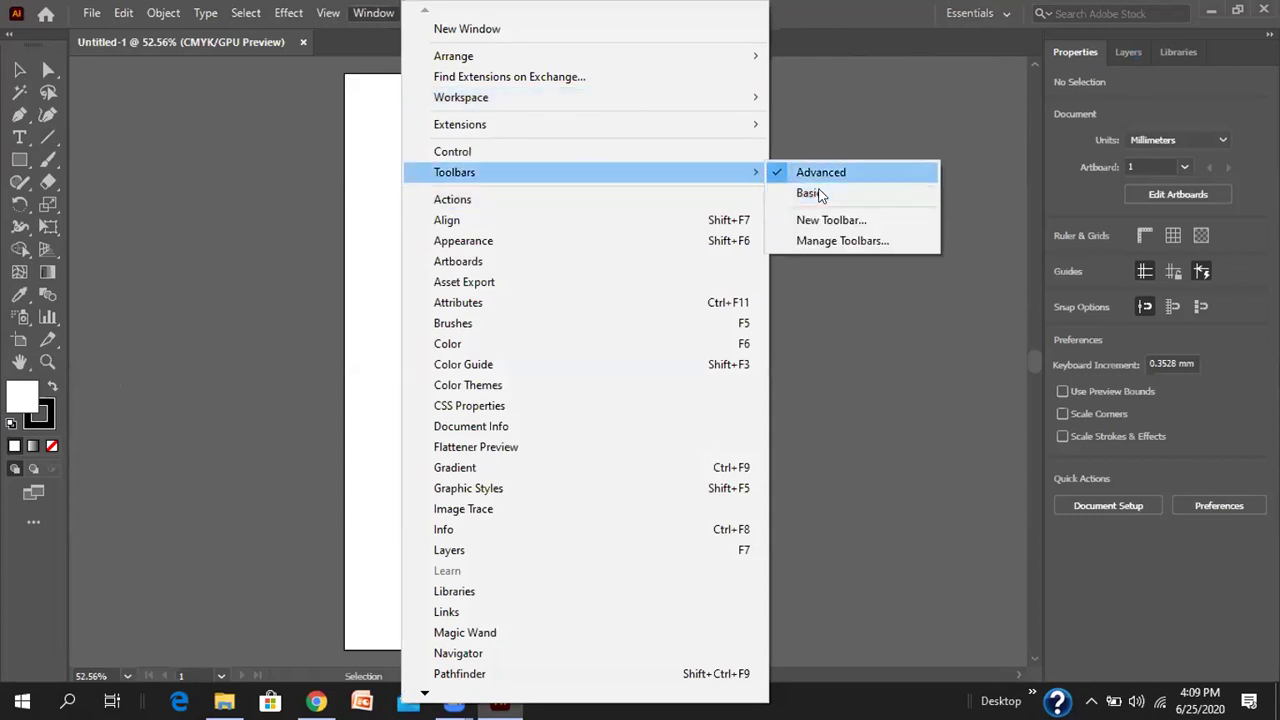
pyautogui.click(804, 175)
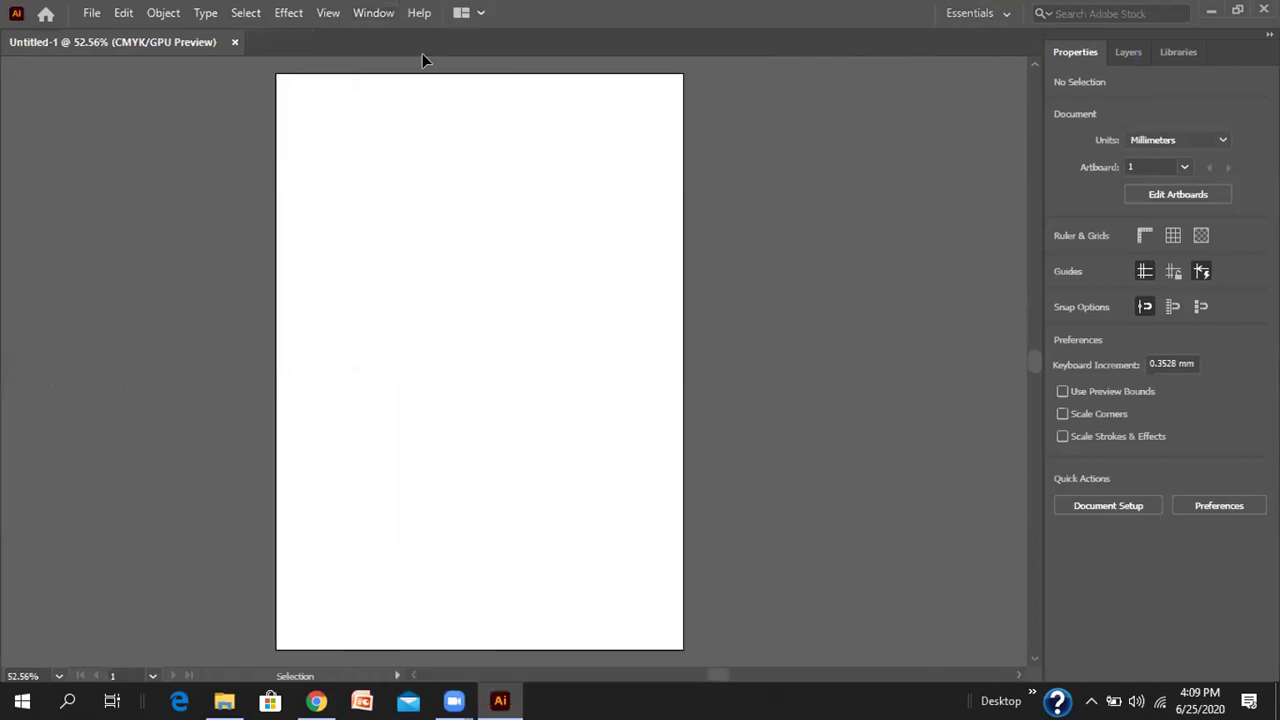
pyautogui.hotkey('alt', 'w')
pyautogui.moveTo(714, 177)
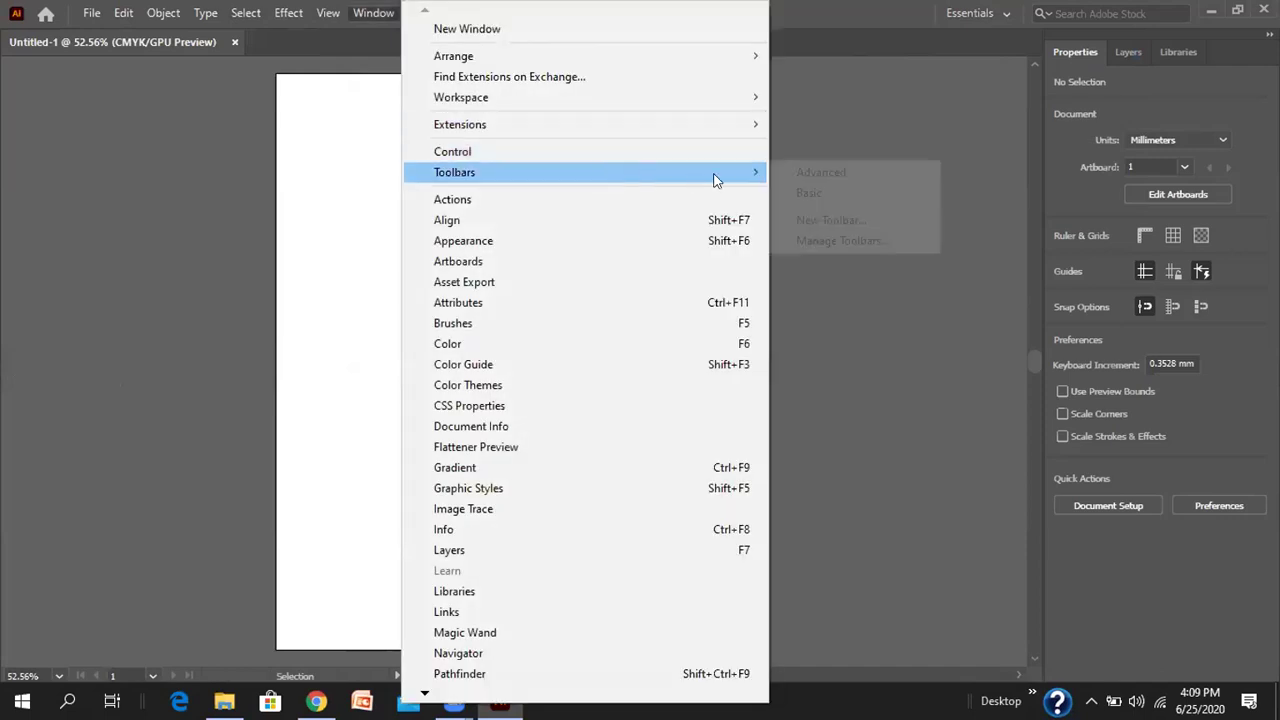
pyautogui.click(804, 174)
# - Switch to the Basic toolbar to compare its tools and return to the Advanced toolbar
pyautogui.hotkey('alt', 'w')
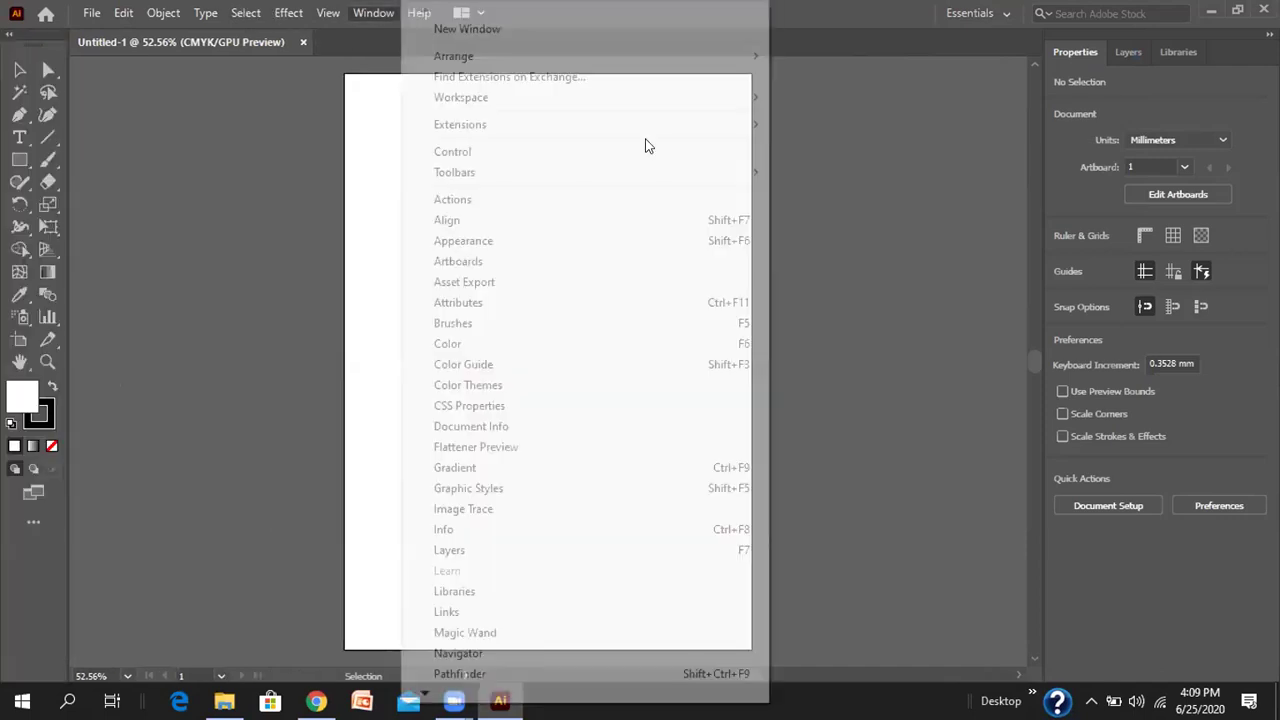
pyautogui.moveTo(754, 172)
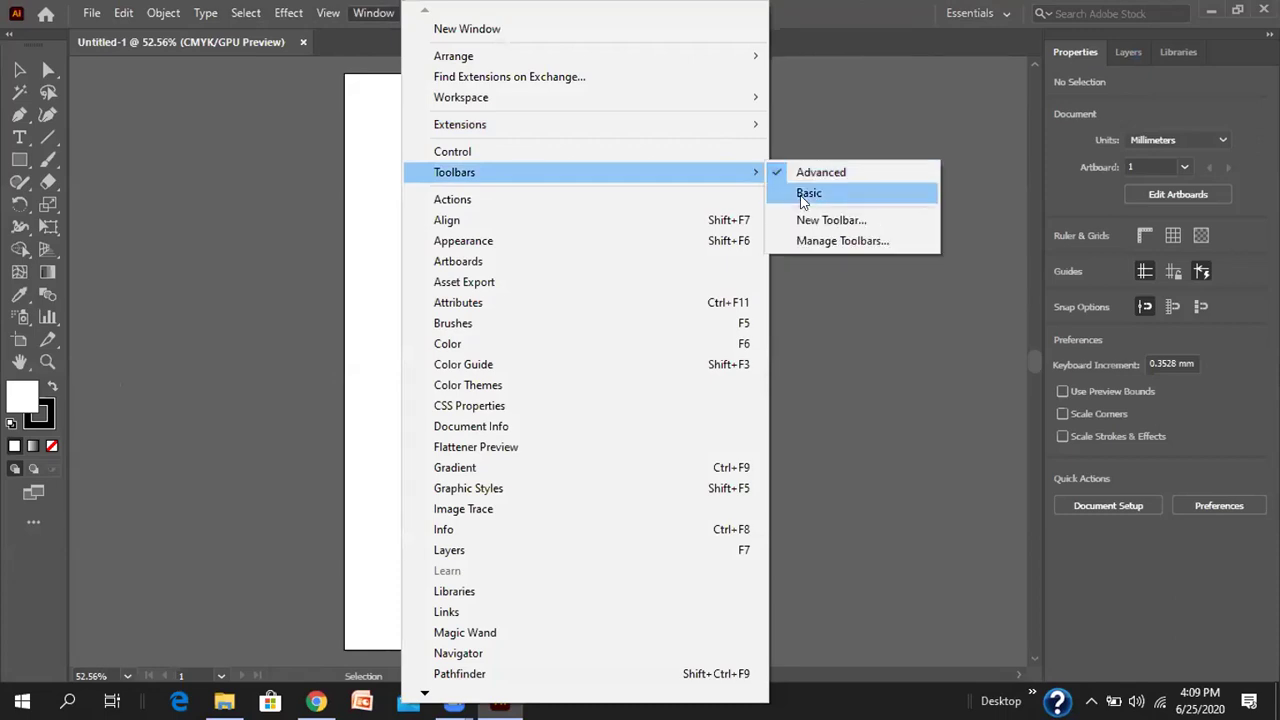
pyautogui.click(820, 192)
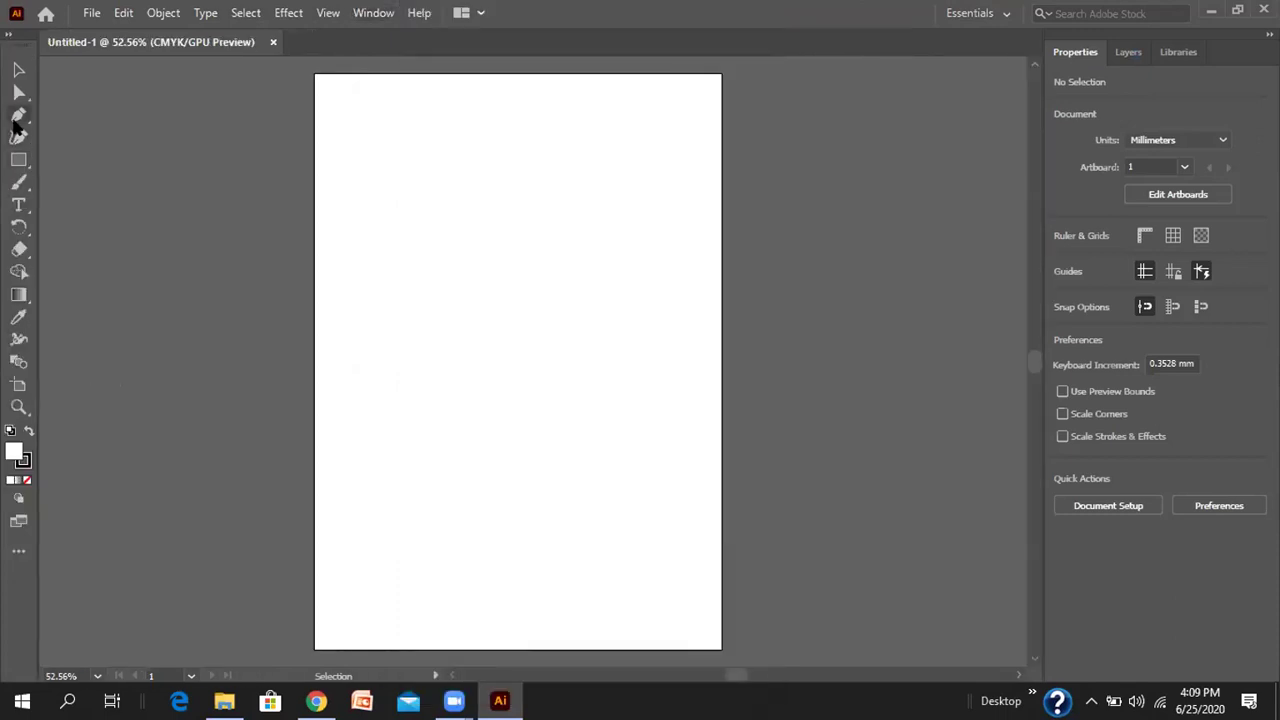
pyautogui.click(18, 114)
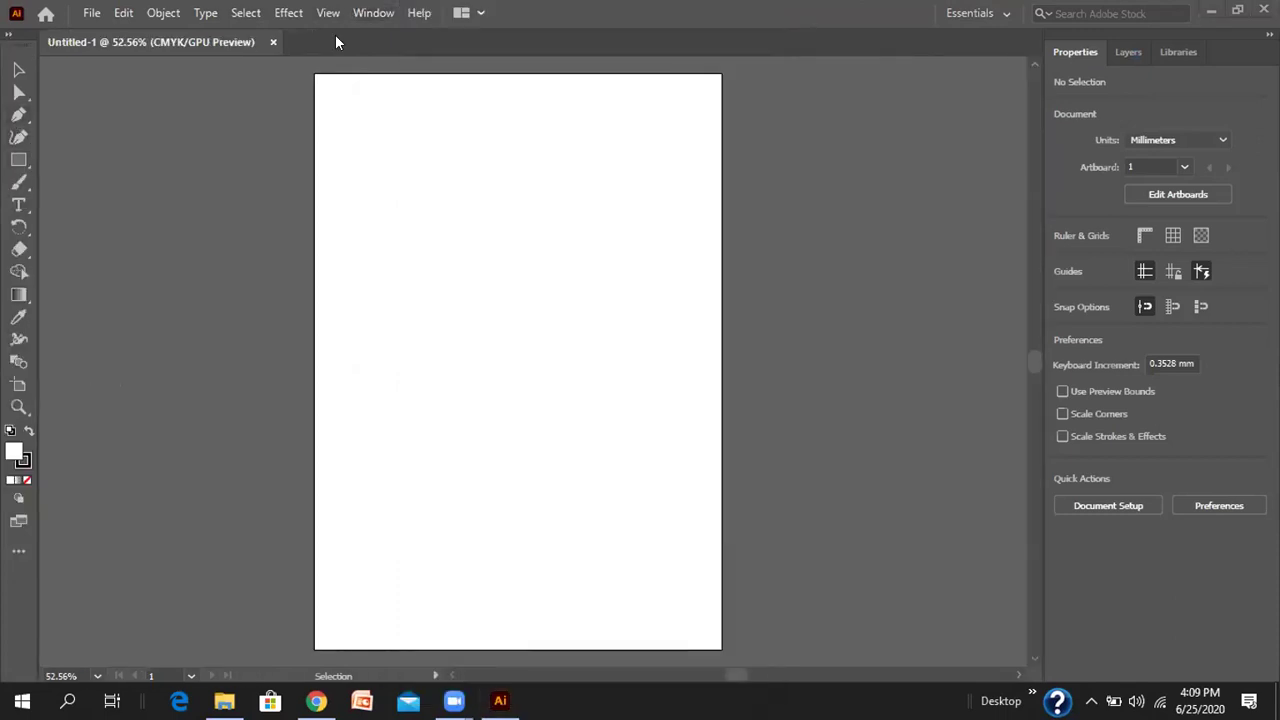
pyautogui.click(373, 13)
pyautogui.moveTo(766, 178)
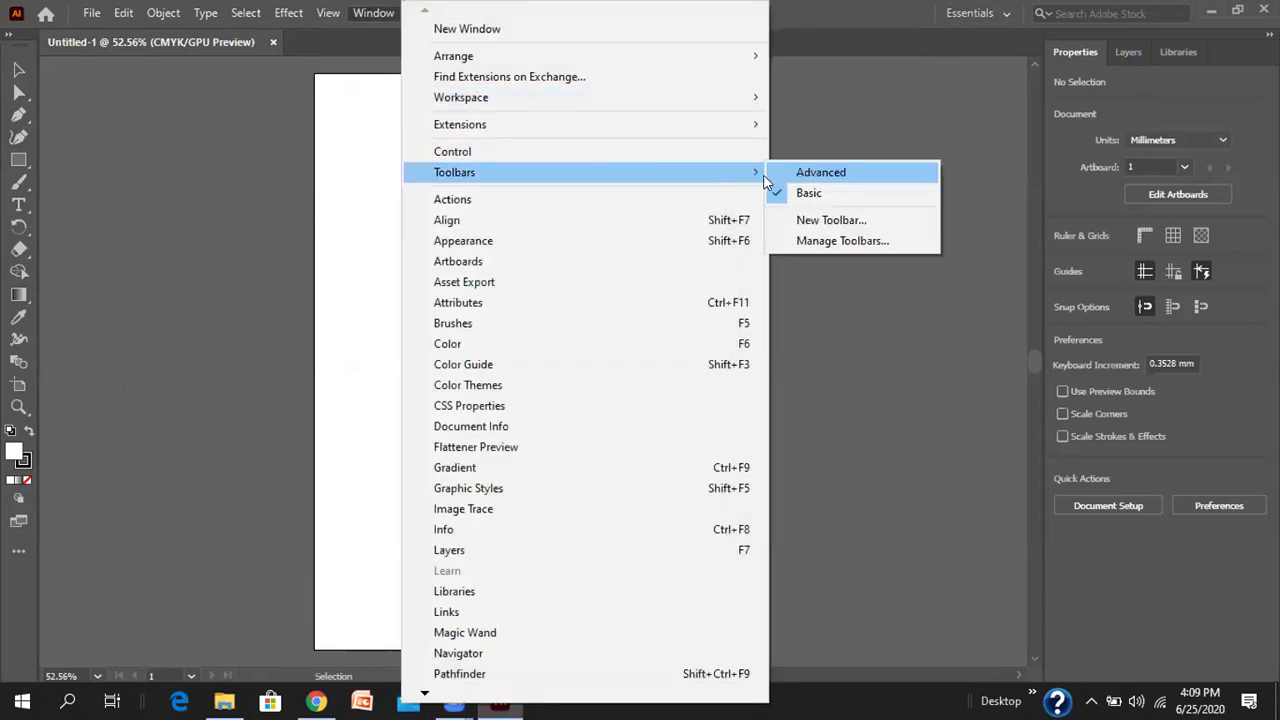
pyautogui.click(810, 172)
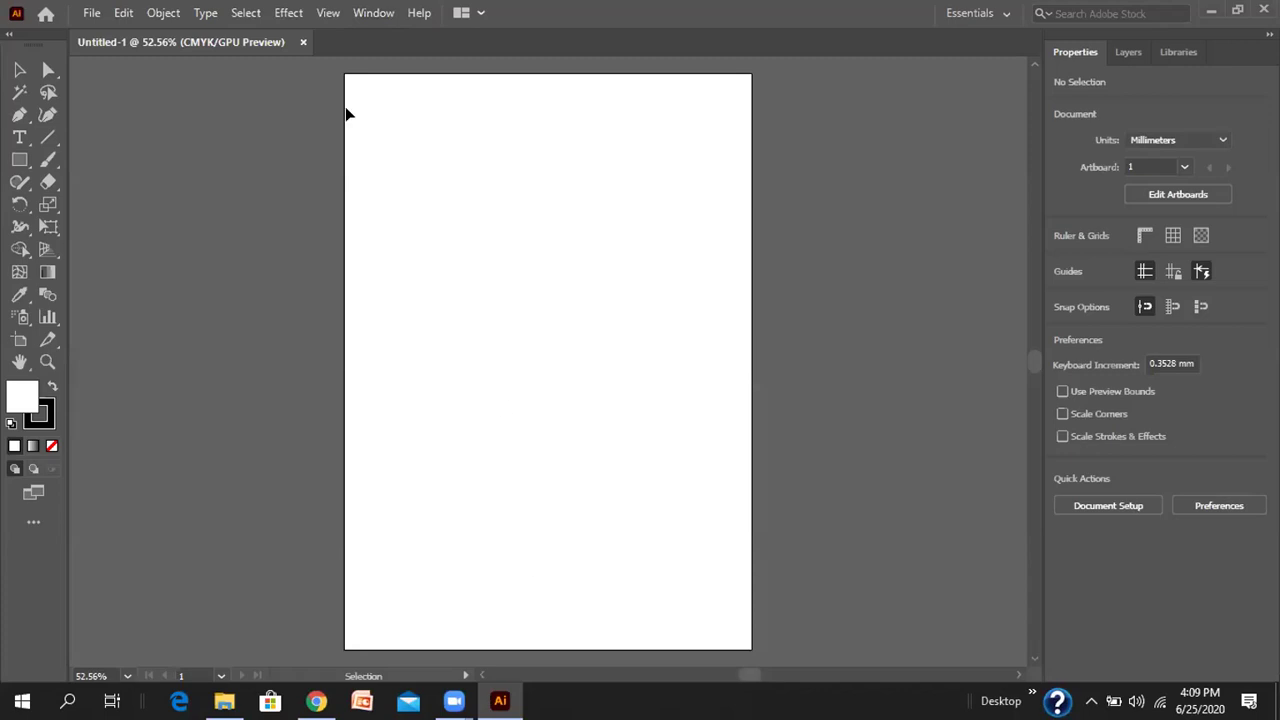
# - Place the Penguin sketch image from the Tecknak Assets folder as a linked template
pyautogui.click(91, 14)
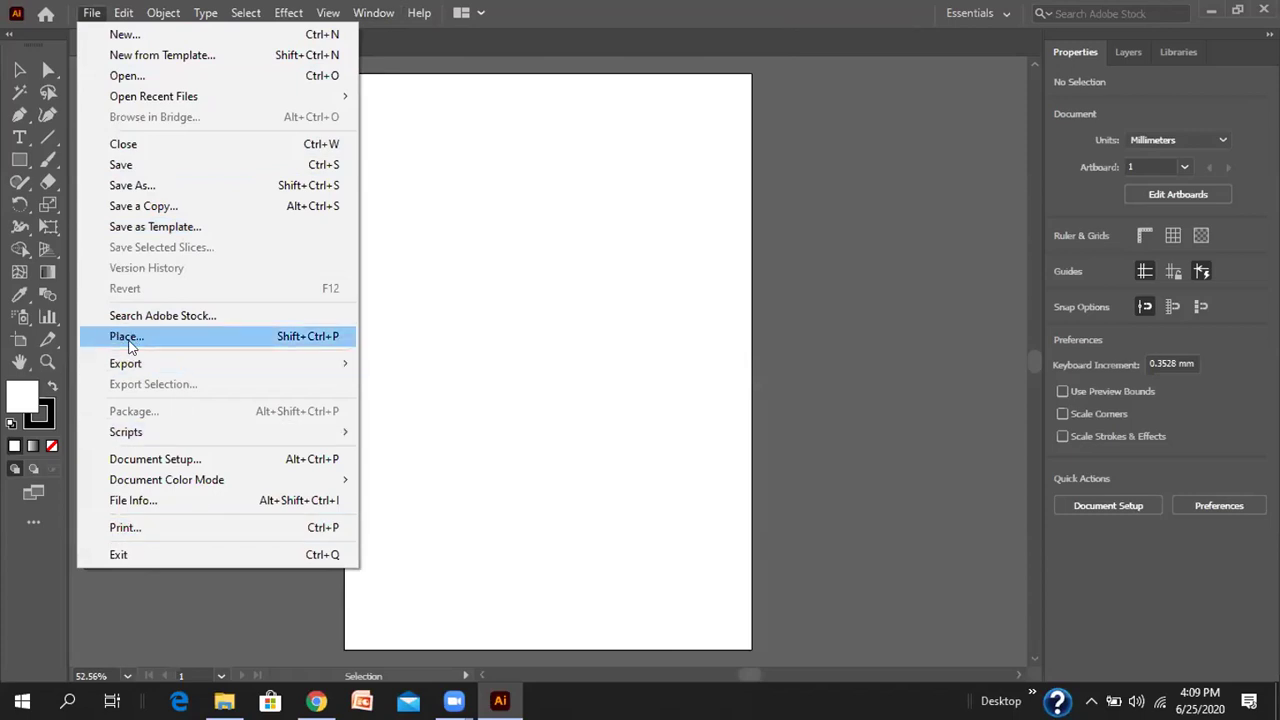
pyautogui.click(124, 338)
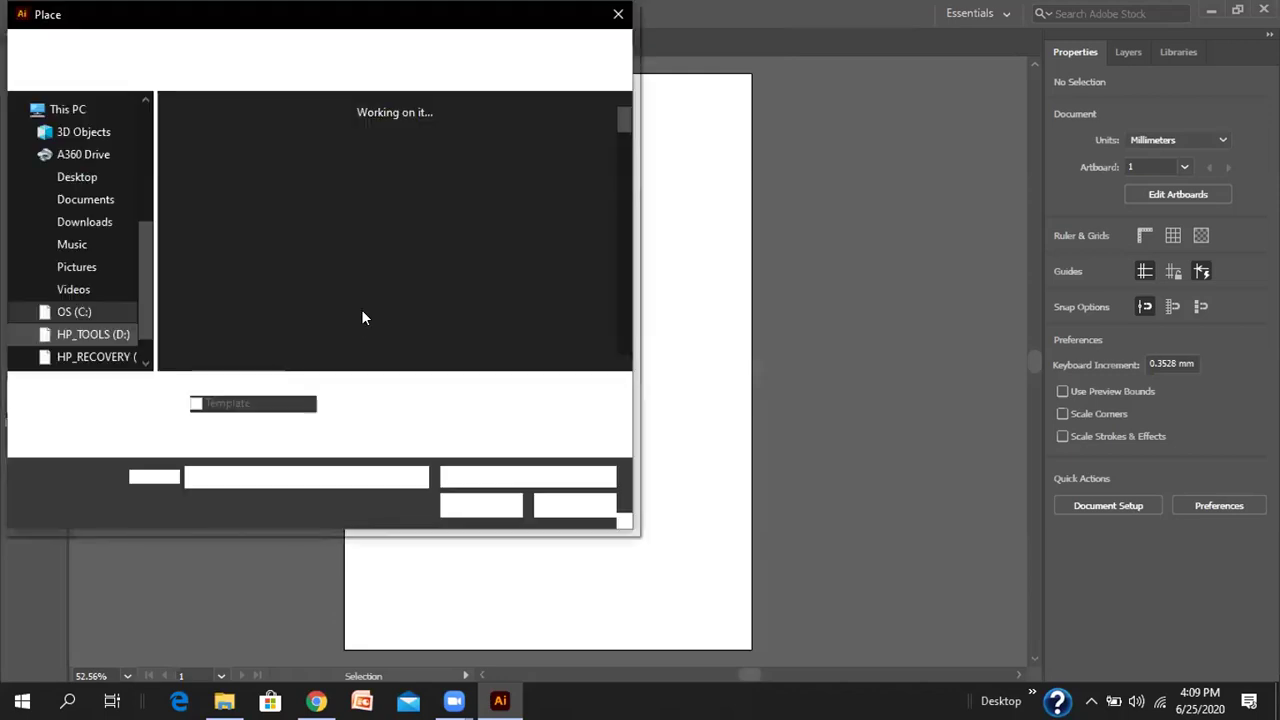
pyautogui.scroll(-10, 411, 280)
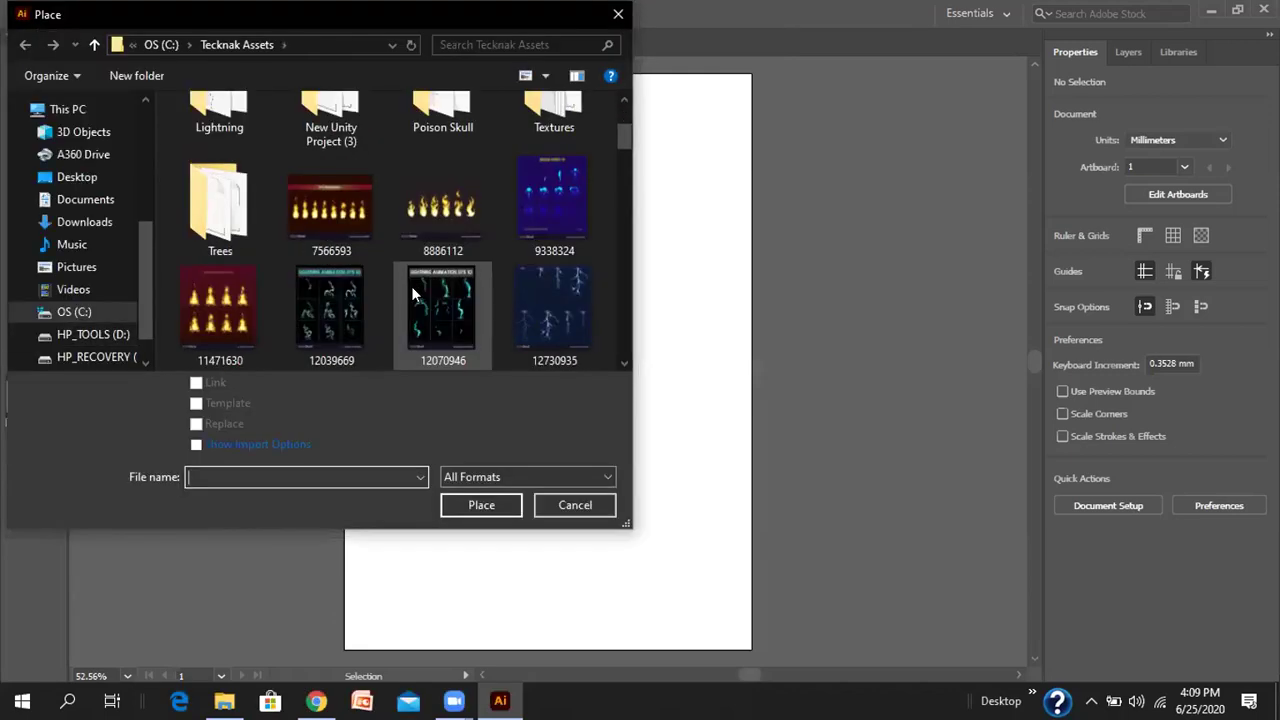
pyautogui.scroll(-5, 428, 280)
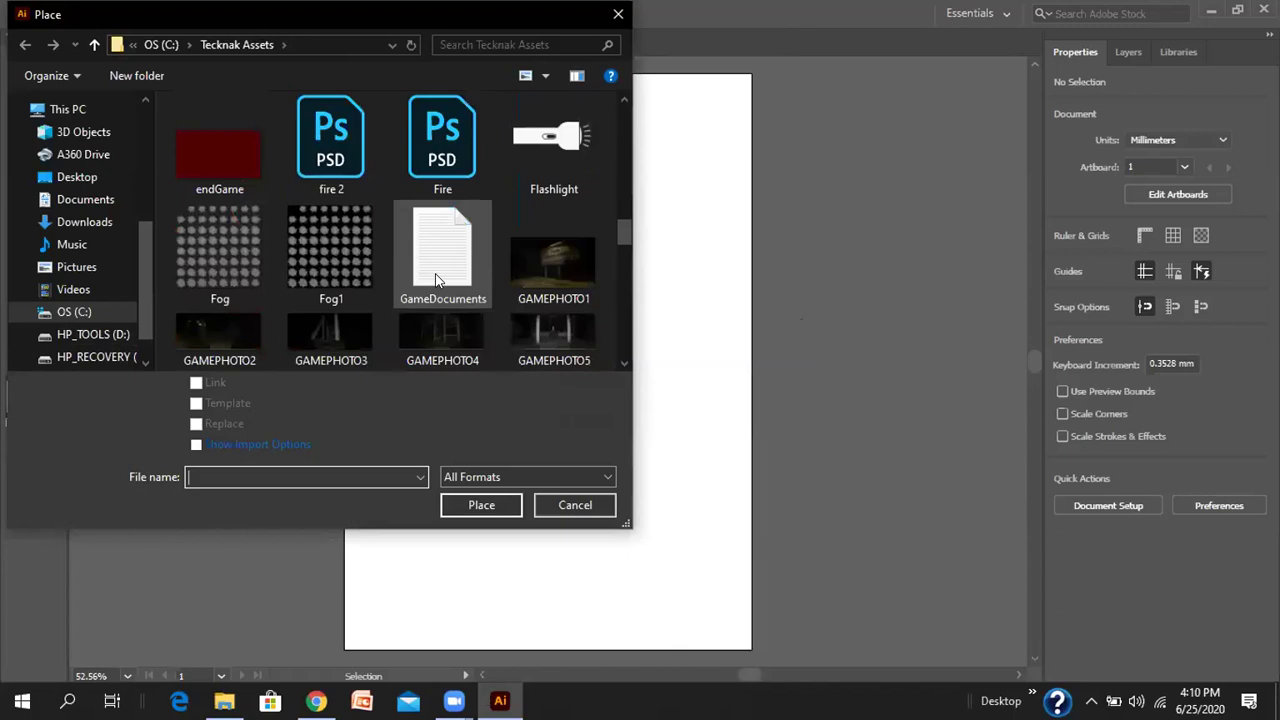
pyautogui.scroll(2, 424, 250)
pyautogui.scroll(-6, 428, 256)
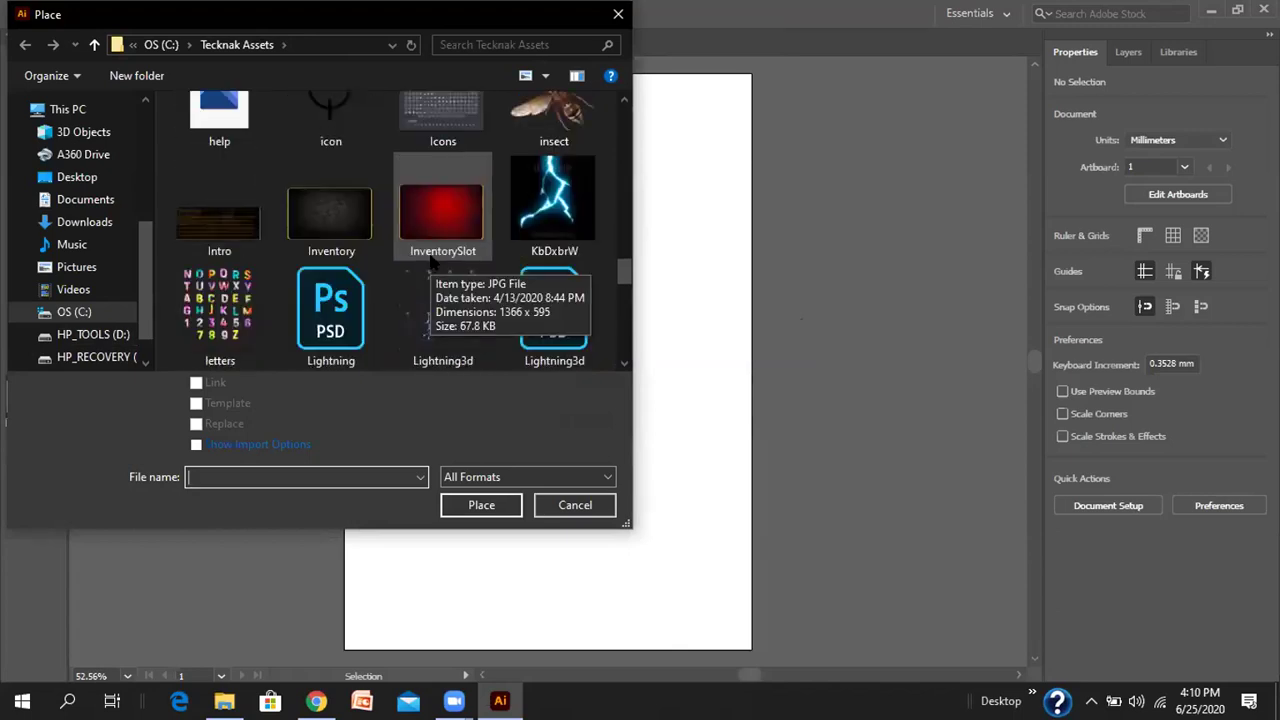
pyautogui.click(430, 240)
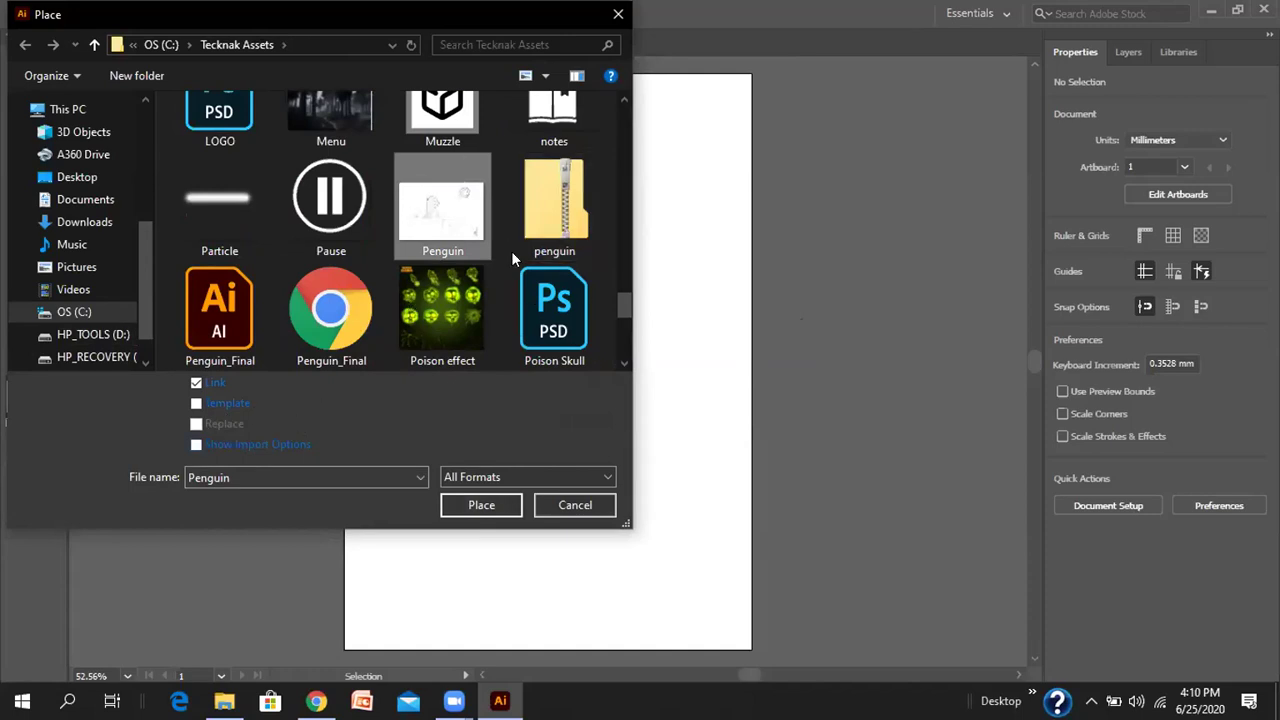
pyautogui.click(196, 404)
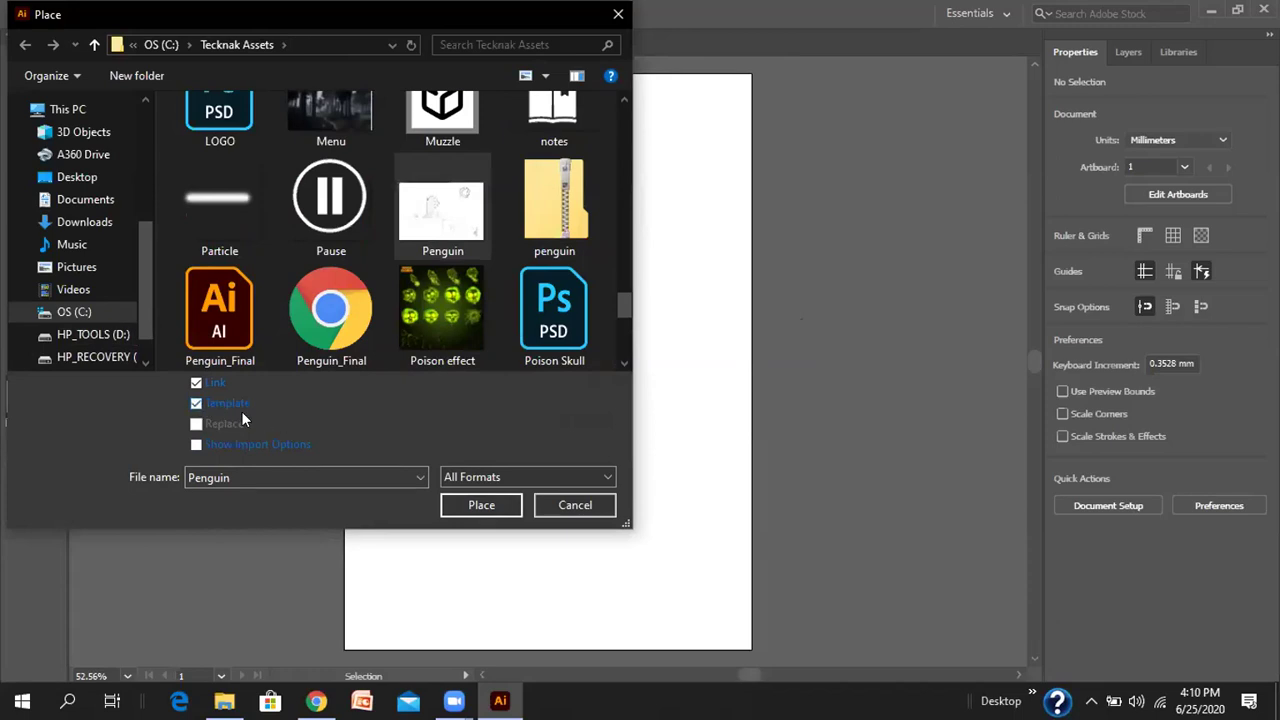
pyautogui.click(458, 506)
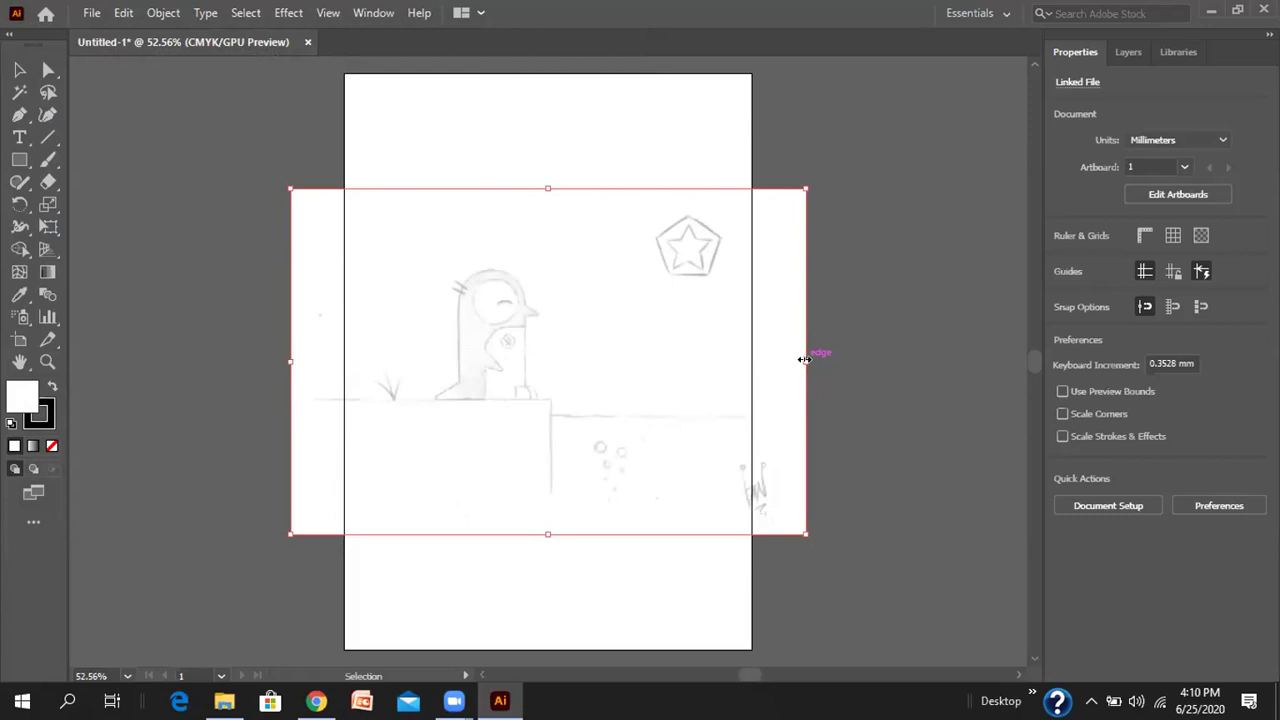
# - Unlock the template layer that holds the penguin sketch
pyautogui.moveTo(804, 359); pyautogui.dragTo(753, 371)
pyautogui.click(1128, 50)
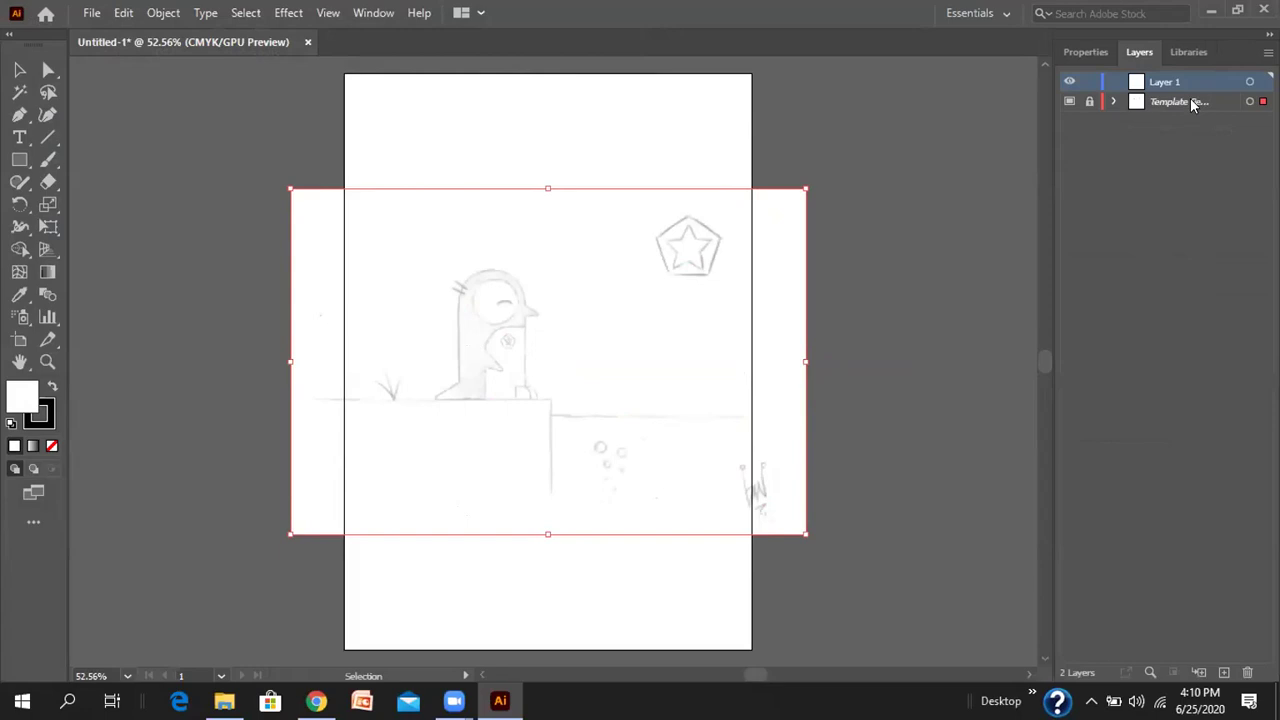
pyautogui.click(1089, 103)
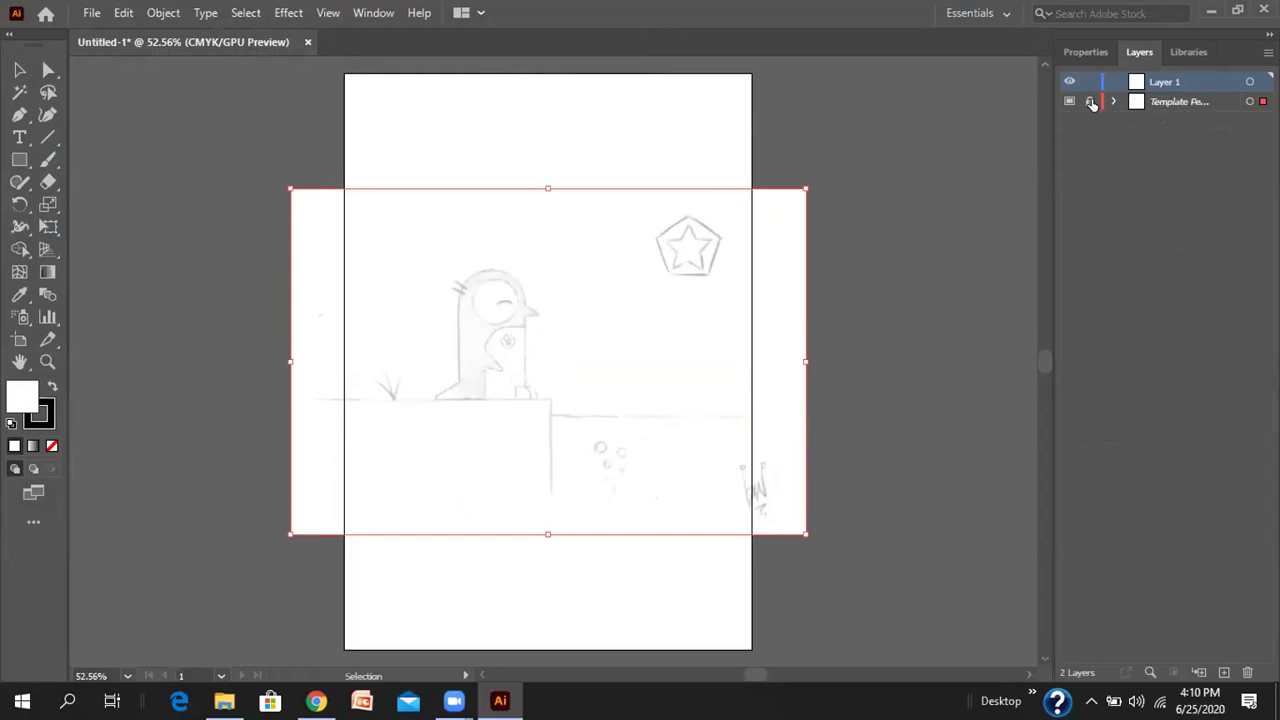
pyautogui.click(800, 194)
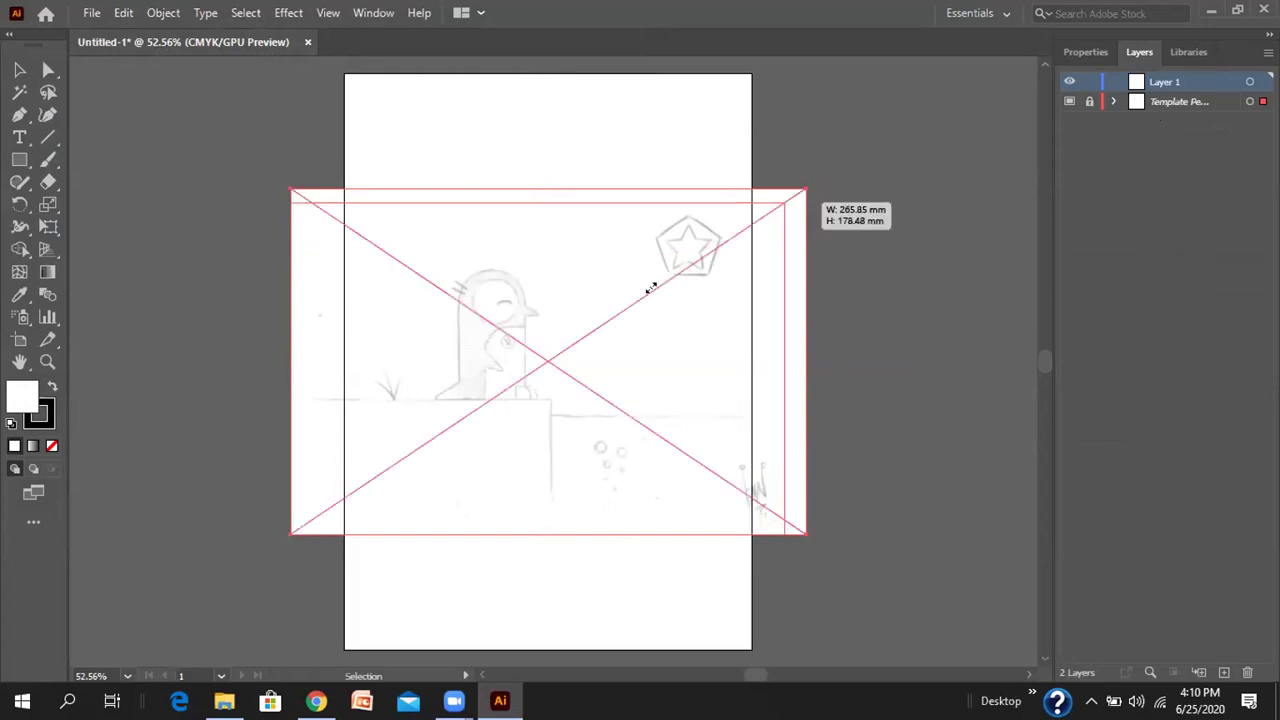
pyautogui.click(1089, 102)
# - Scale the penguin sketch proportionally to the artboard's full width, move it to the lower part of the artboard and deselect it
pyautogui.moveTo(806, 190); pyautogui.dragTo(743, 310)
pyautogui.moveTo(794, 225); pyautogui.dragTo(806, 260)
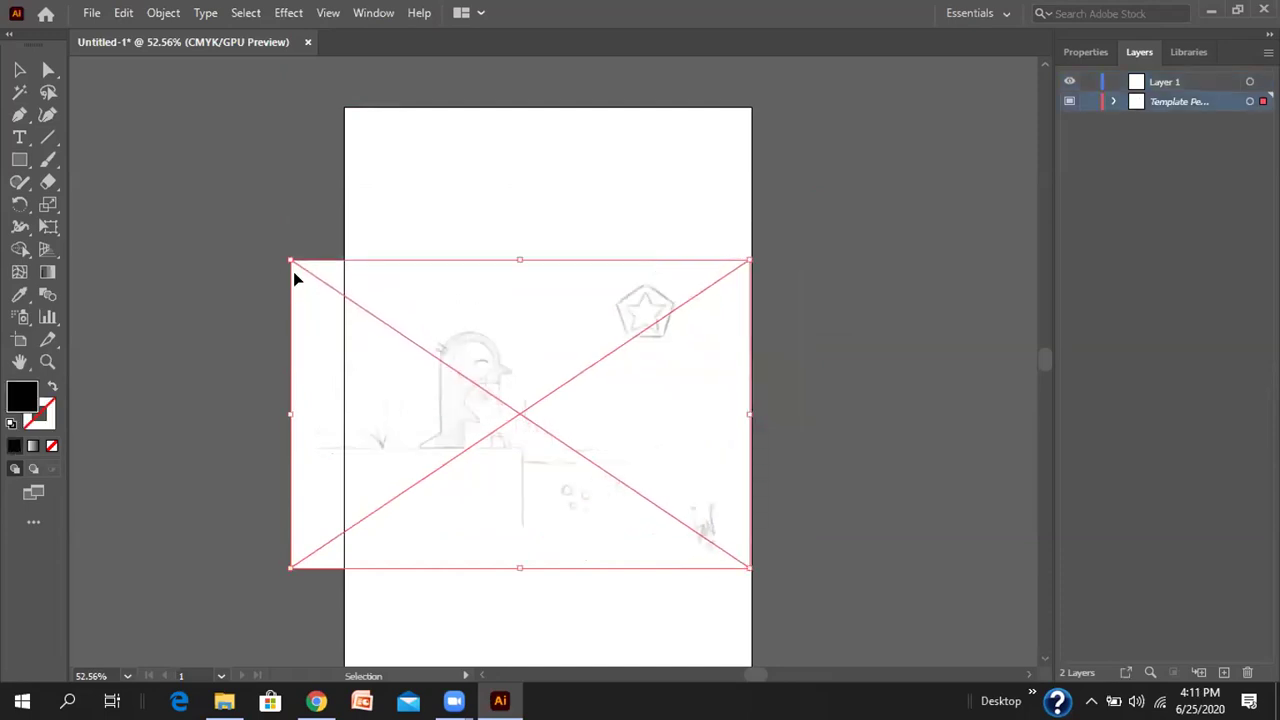
pyautogui.moveTo(302, 266); pyautogui.dragTo(345, 290)
pyautogui.scroll(-2, 574, 405)
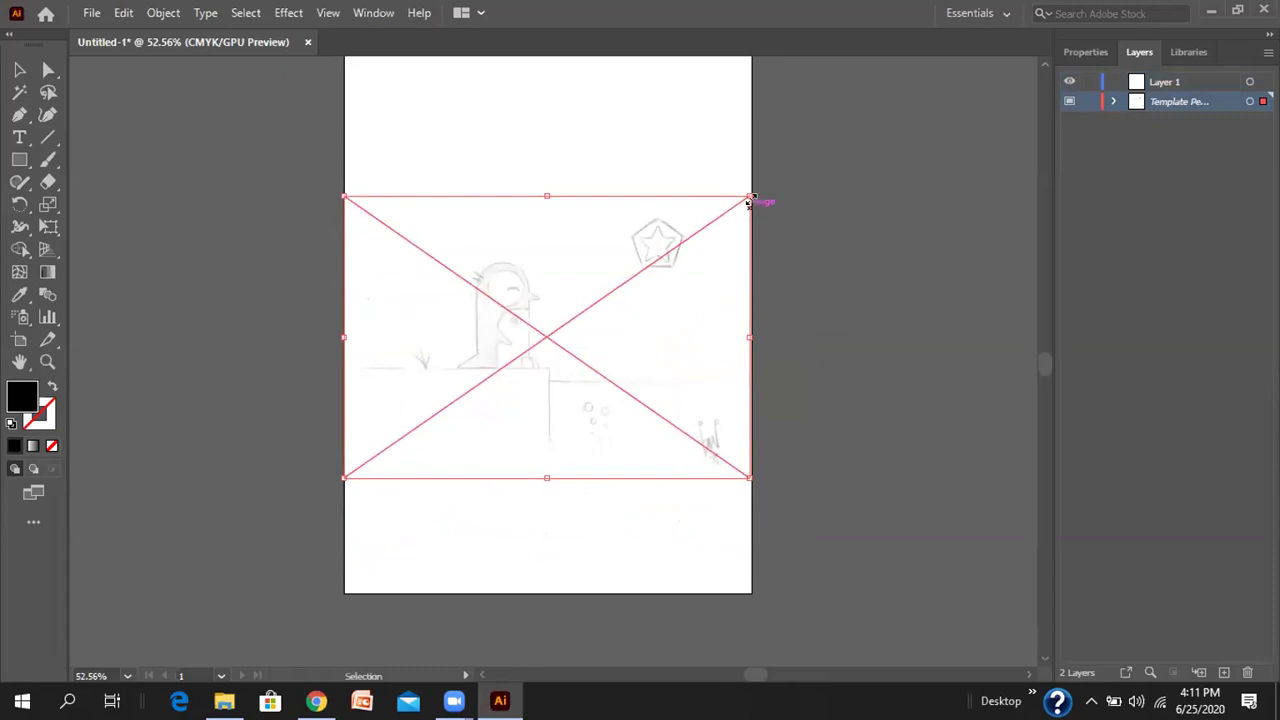
pyautogui.moveTo(750, 195); pyautogui.dragTo(760, 189)
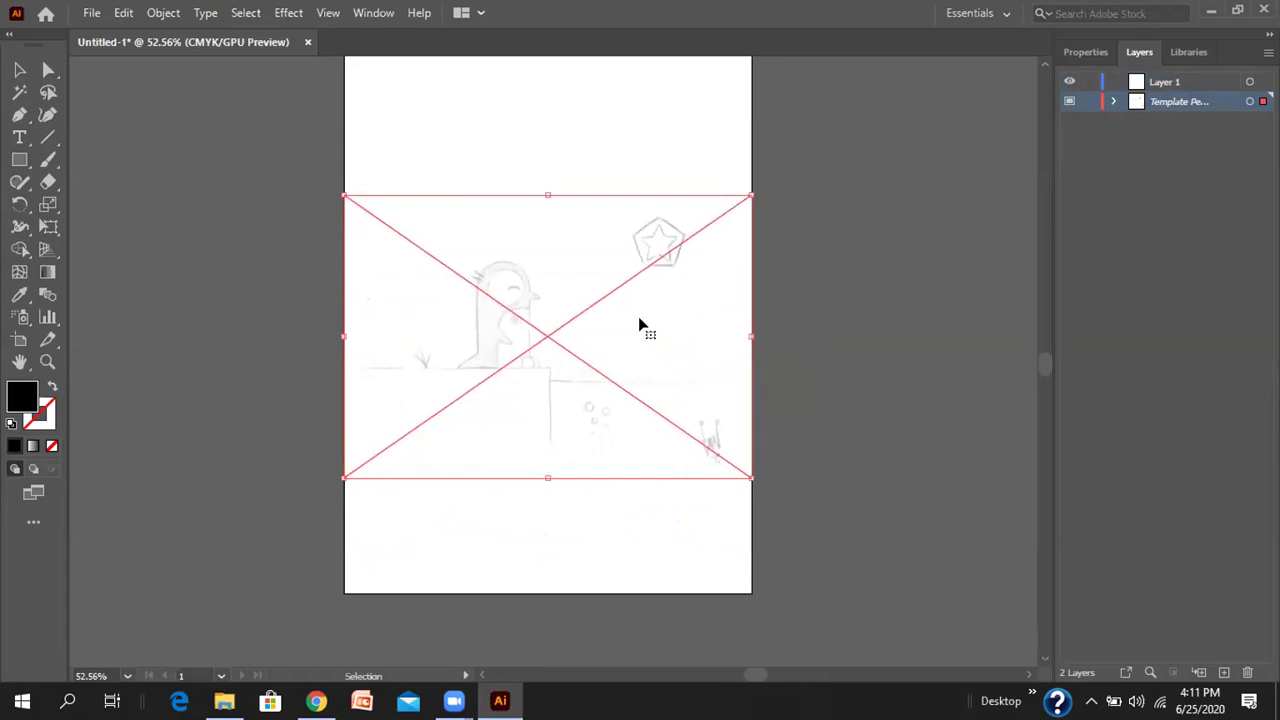
pyautogui.moveTo(543, 338); pyautogui.dragTo(539, 401)
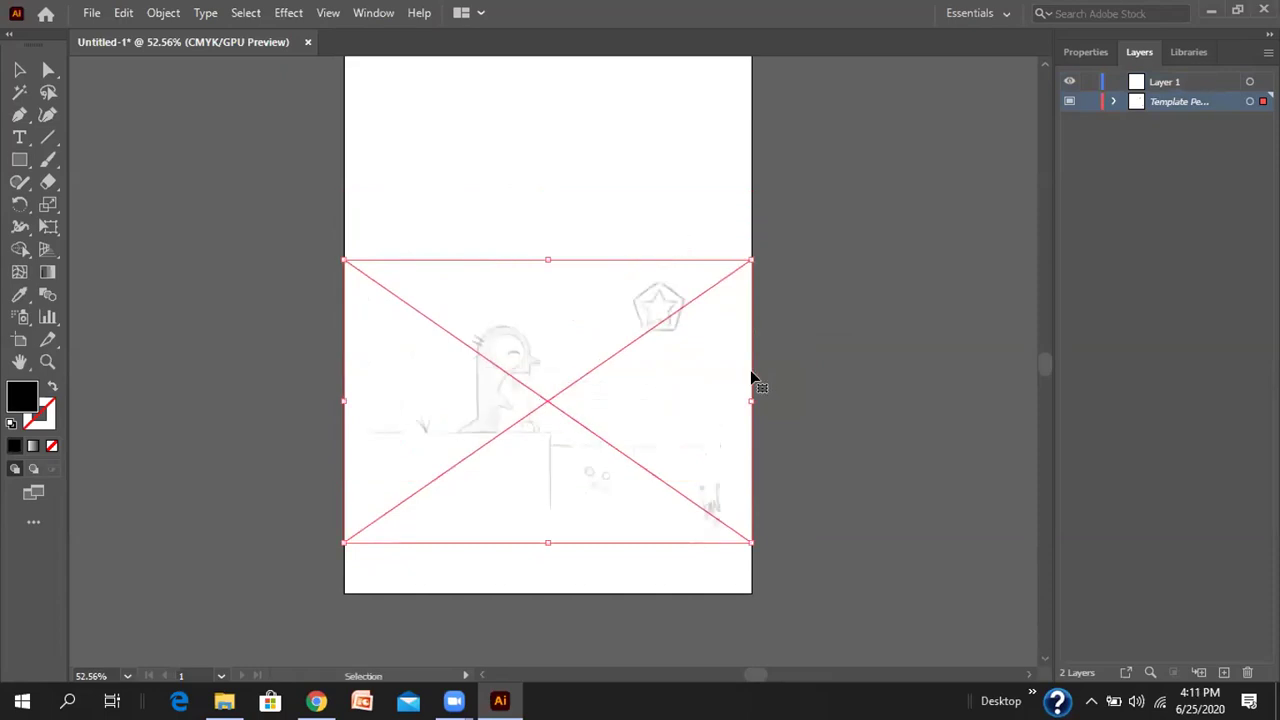
pyautogui.hotkey('ctrl', 'shift', 'a')
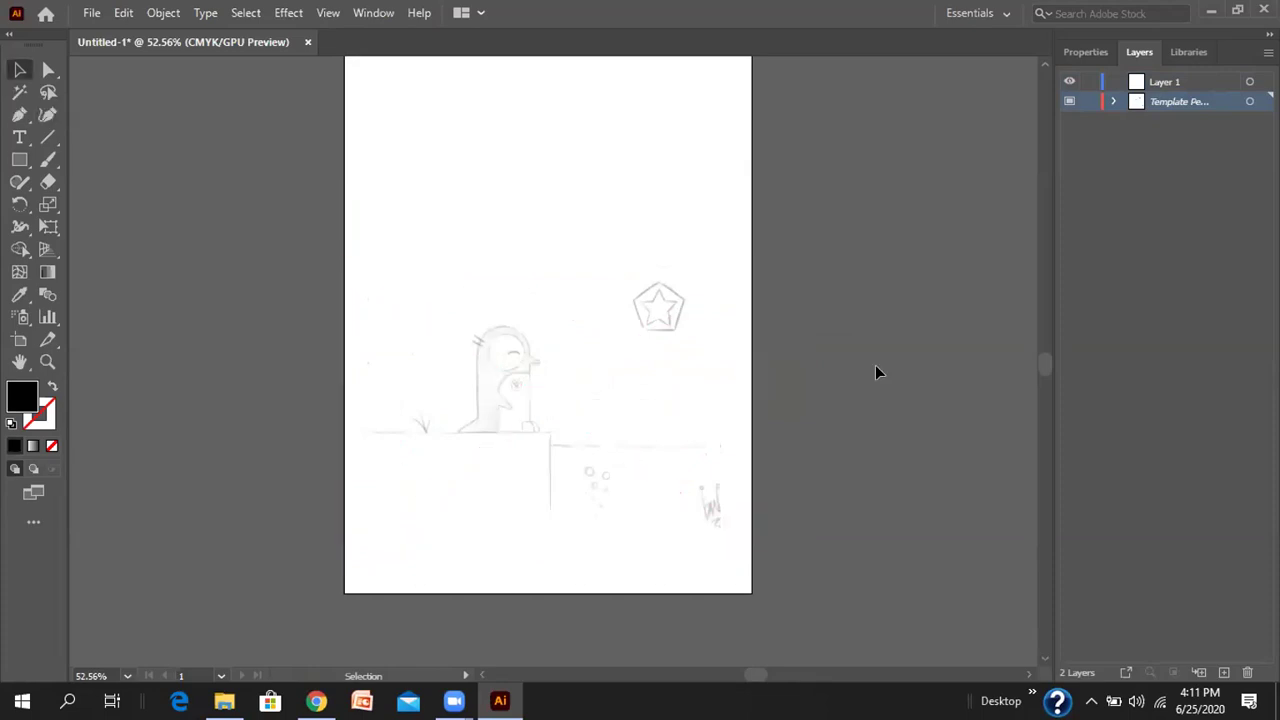
# - Try the penguin sketch higher on the artboard and undo that move
pyautogui.moveTo(560, 446); pyautogui.dragTo(580, 300)
pyautogui.hotkey('ctrl', 'z')
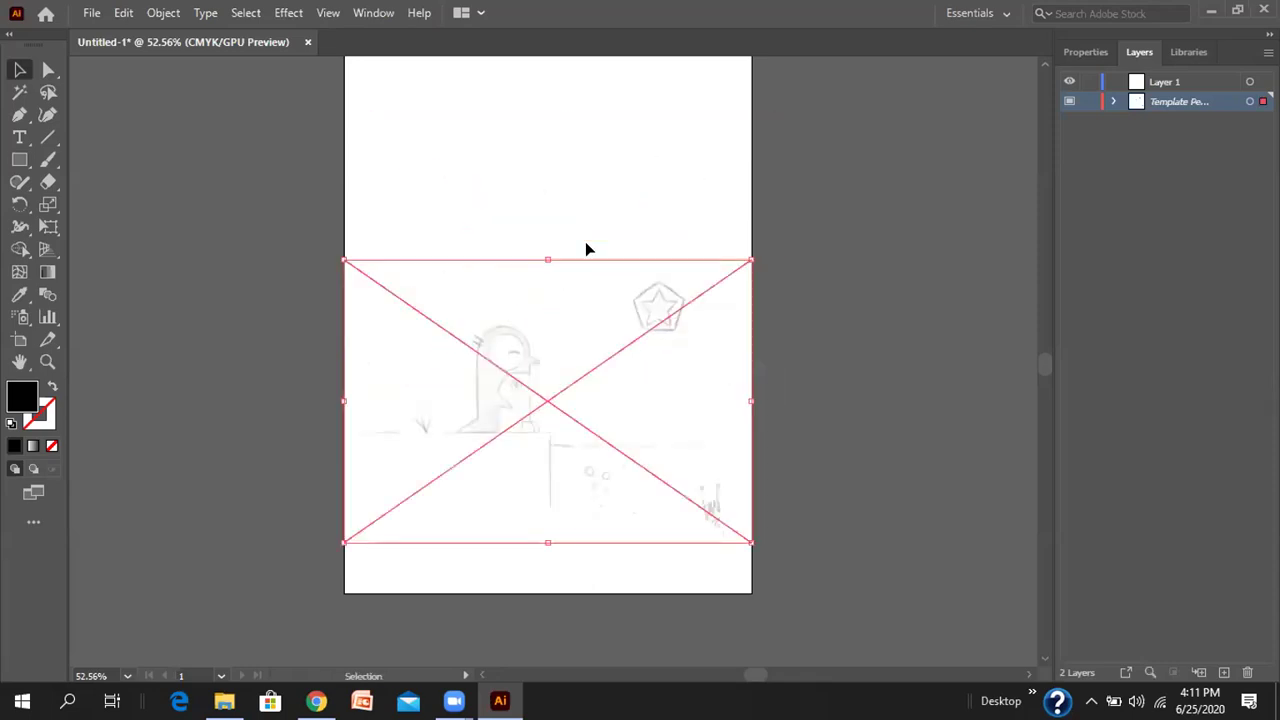
# - Lock the template layer that holds the penguin sketch
pyautogui.click(1084, 103)
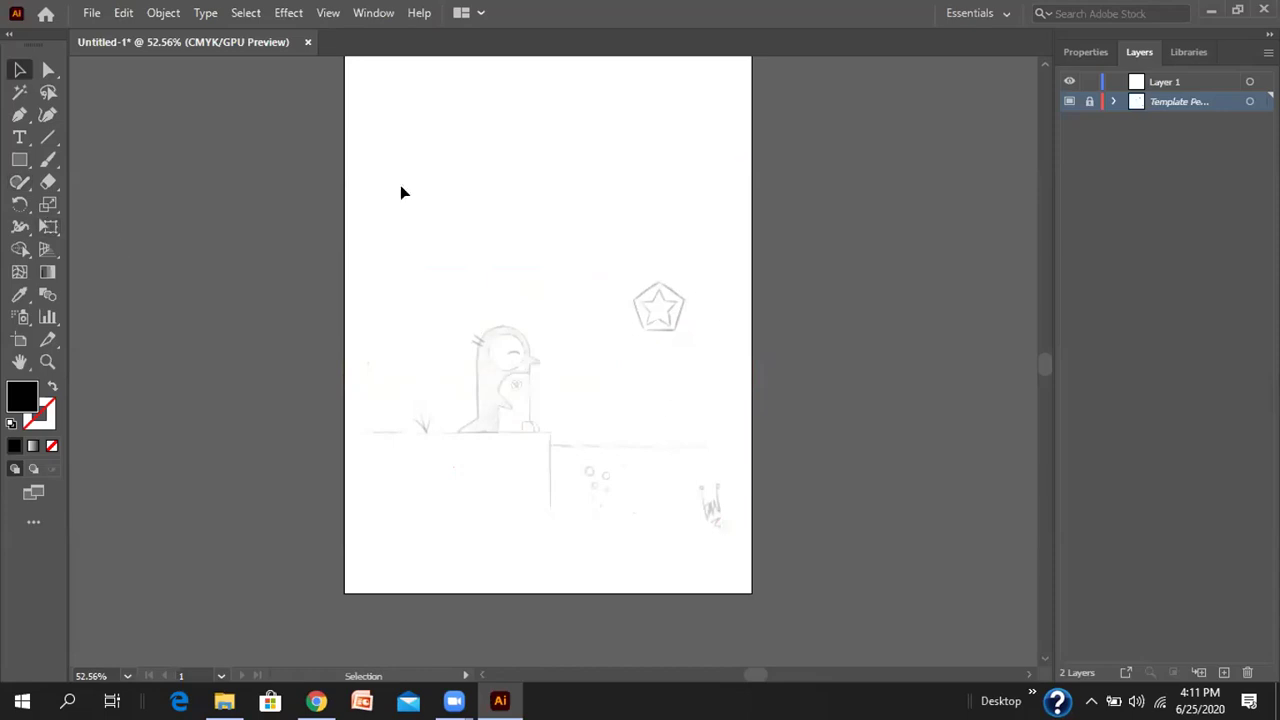
# - Examine the penguin sketch at several magnifications, from a close view of the penguin out to the whole artboard
pyautogui.scroll(5, 528, 424)
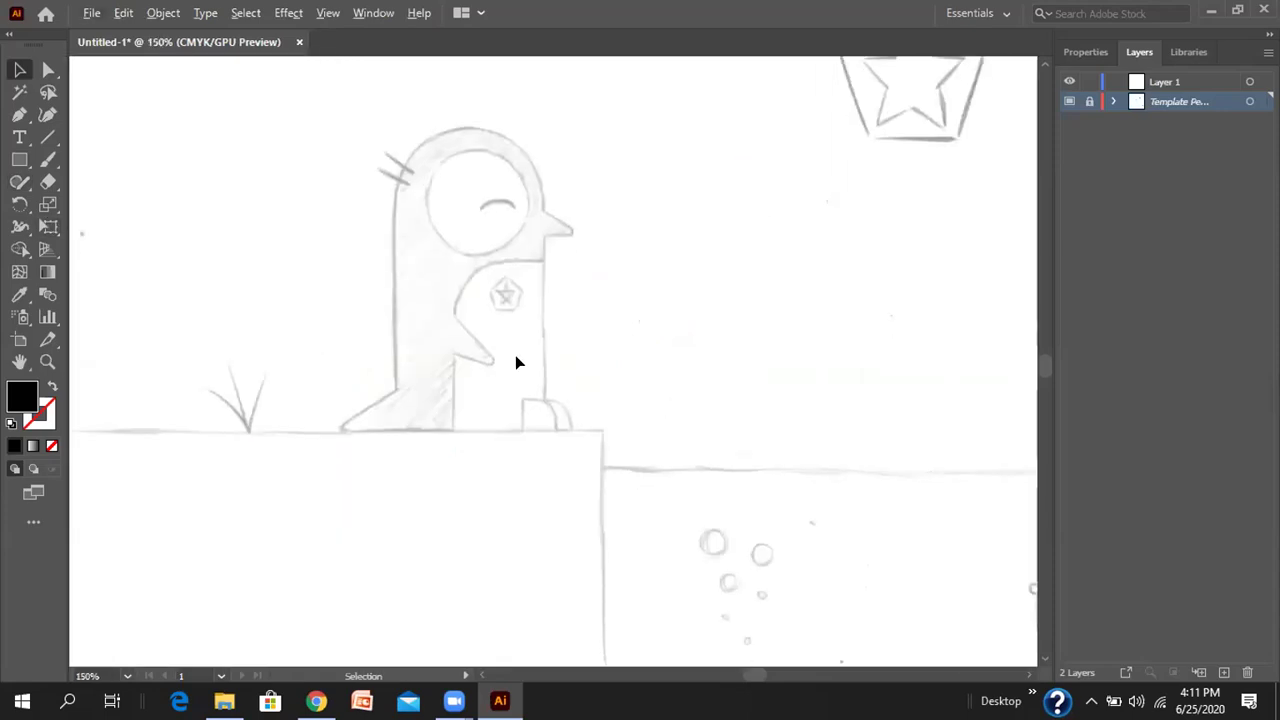
pyautogui.click(46, 366)
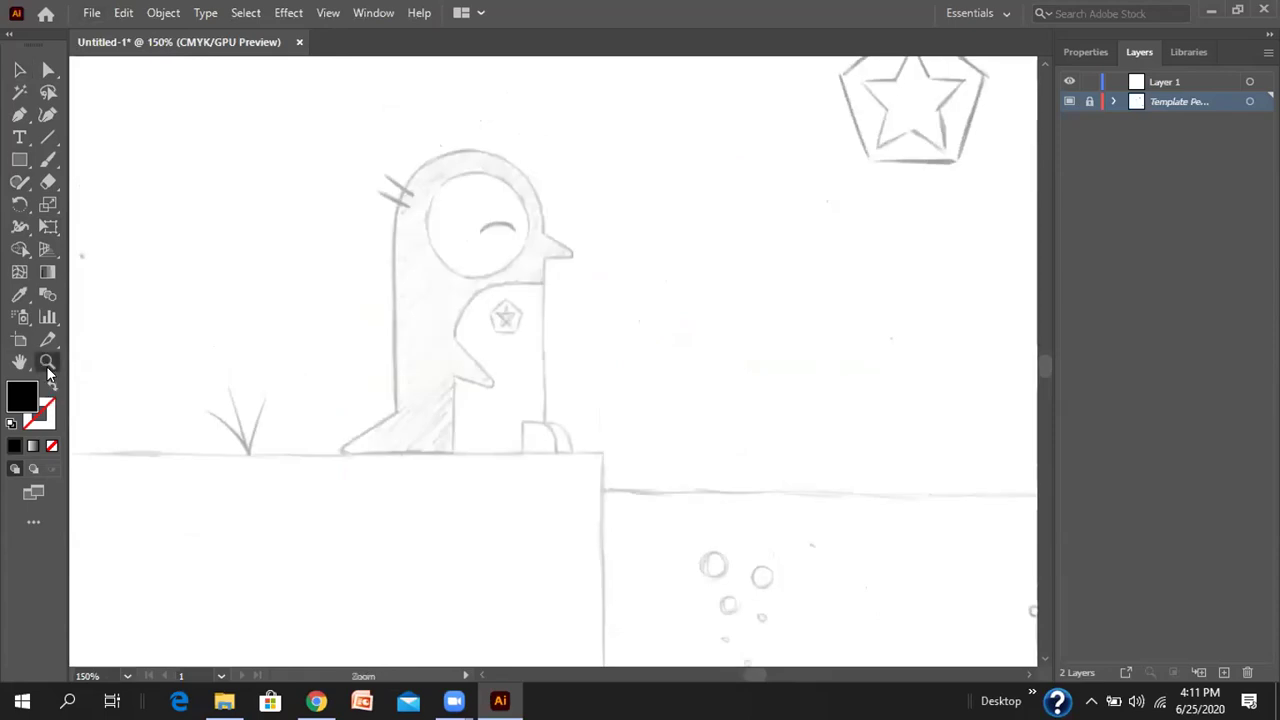
pyautogui.click(659, 294)
pyautogui.click(607, 275)
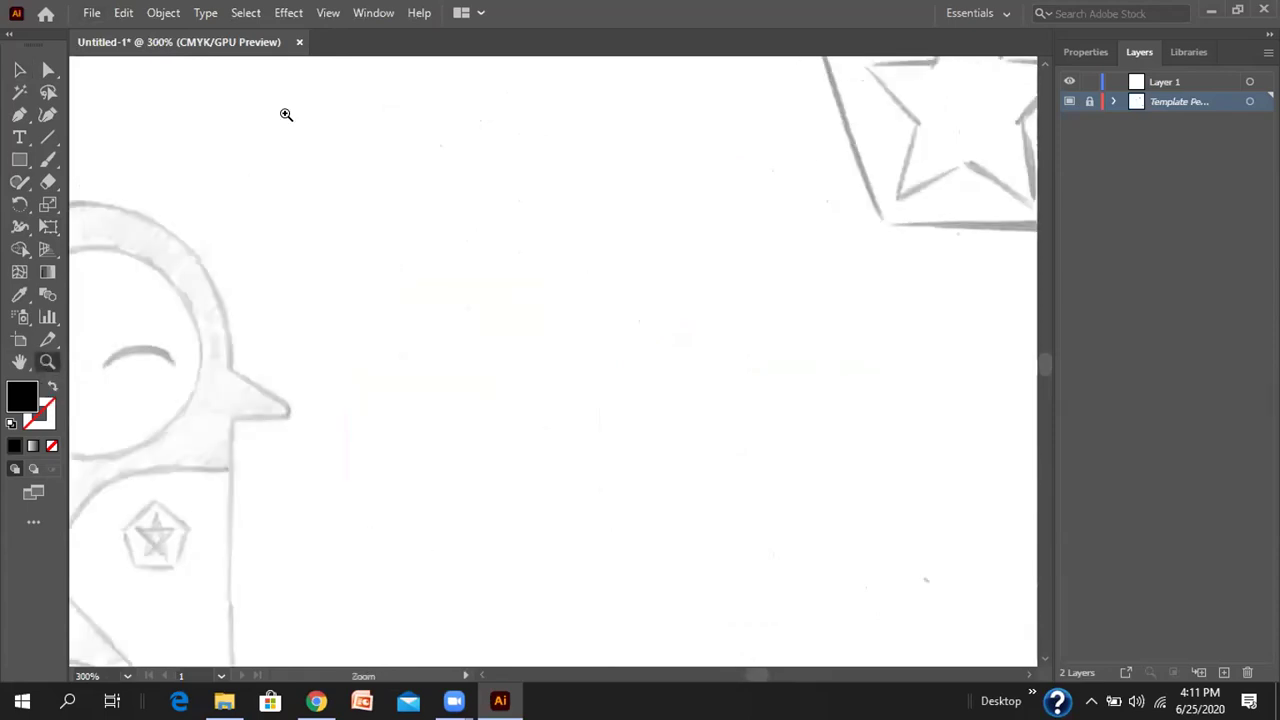
pyautogui.keyDown('alt'); pyautogui.click(402, 265); pyautogui.keyUp('alt')
pyautogui.keyDown('alt'); pyautogui.click(490, 328); pyautogui.keyUp('alt')
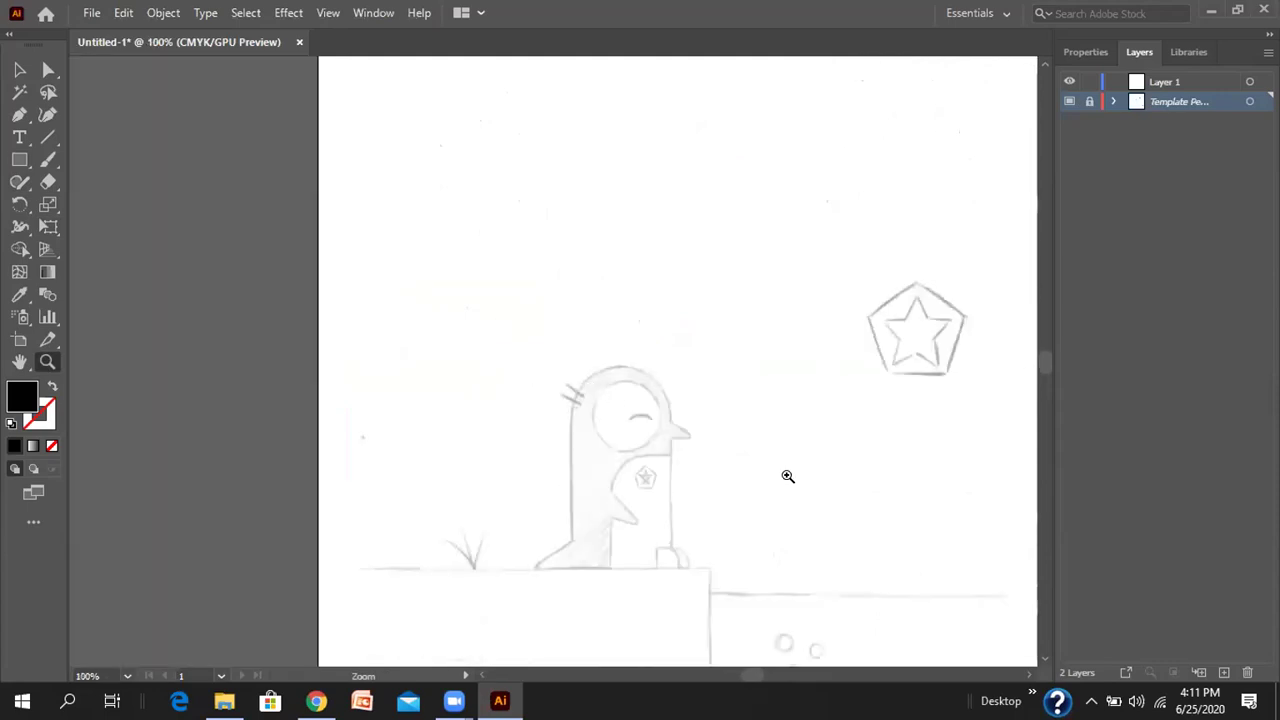
pyautogui.click(20, 70)
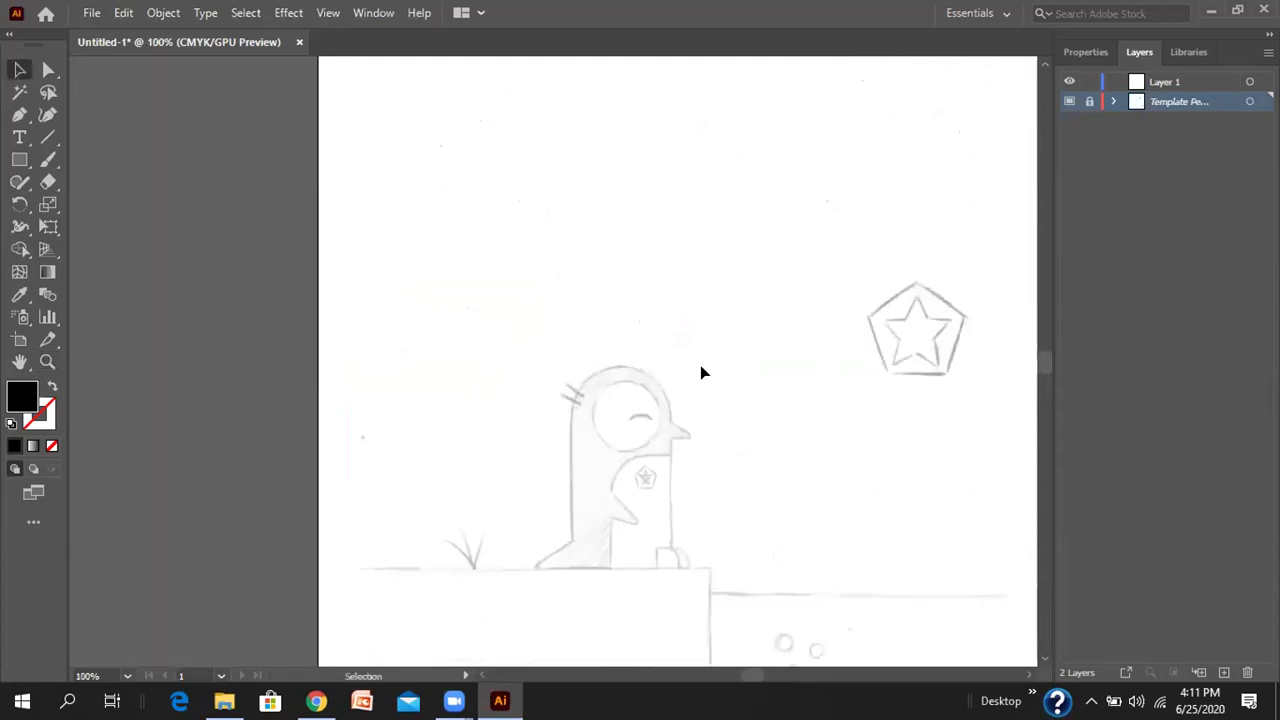
pyautogui.press('a')
pyautogui.hotkey('ctrl', '=')
pyautogui.hotkey('ctrl', '-')
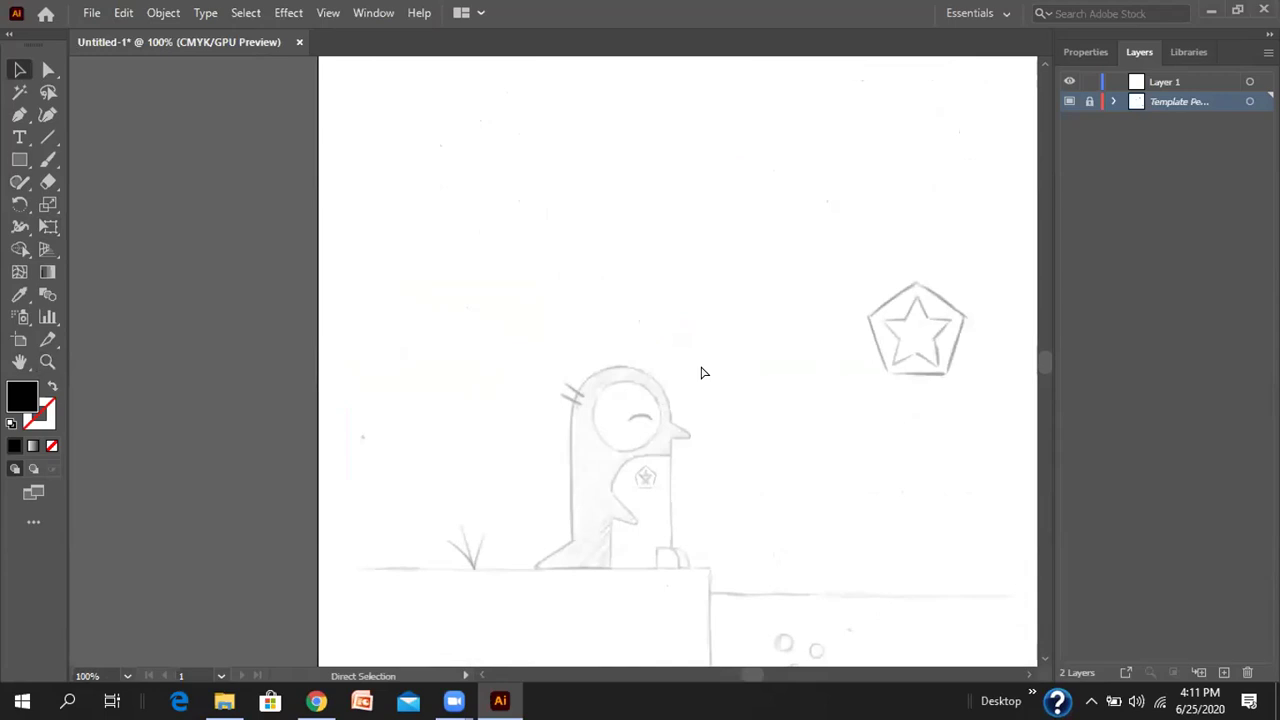
pyautogui.hotkey('ctrl', '=')
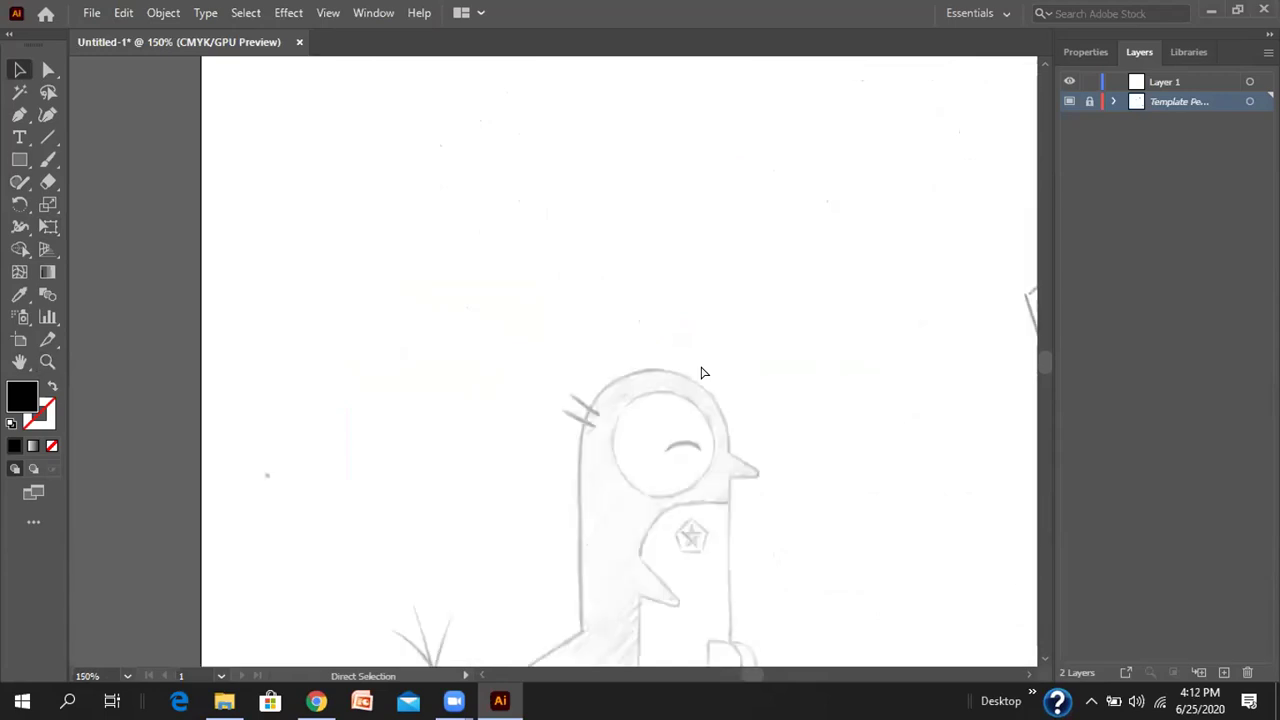
pyautogui.hotkey('ctrl', '-')
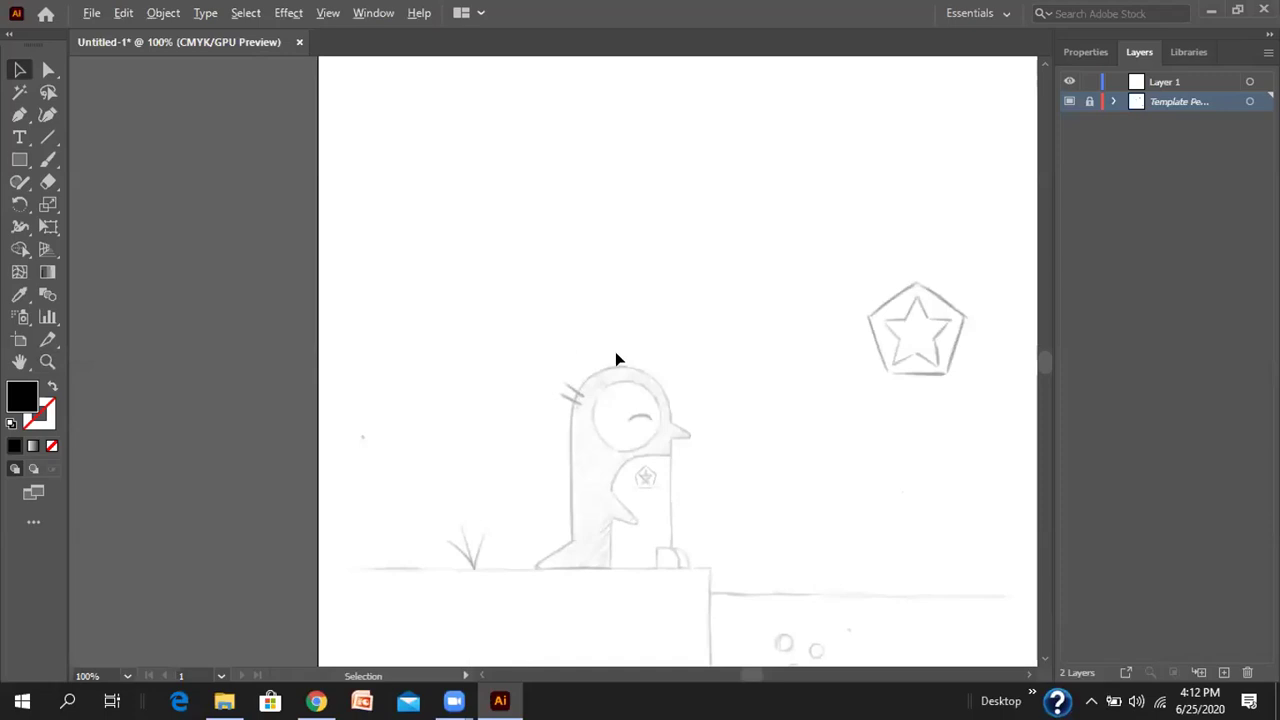
pyautogui.scroll(-4, 615, 358)
pyautogui.scroll(2, 620, 360)
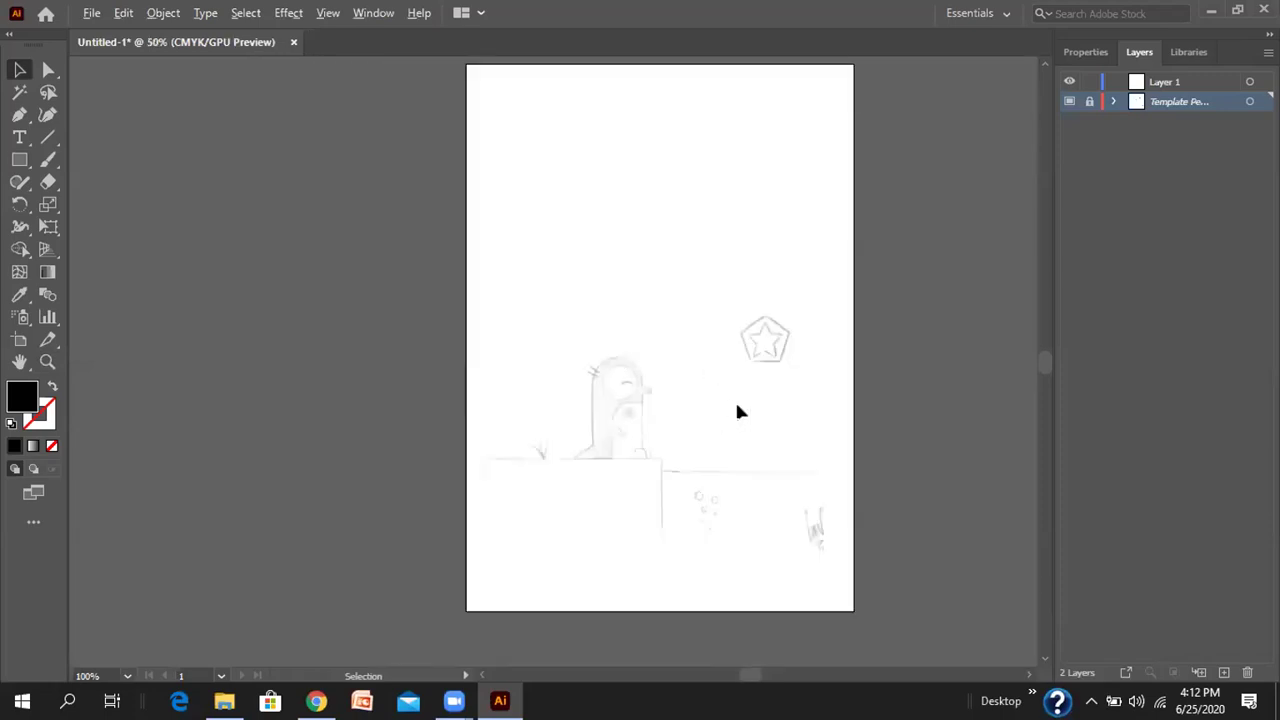
pyautogui.scroll(1, 736, 405)
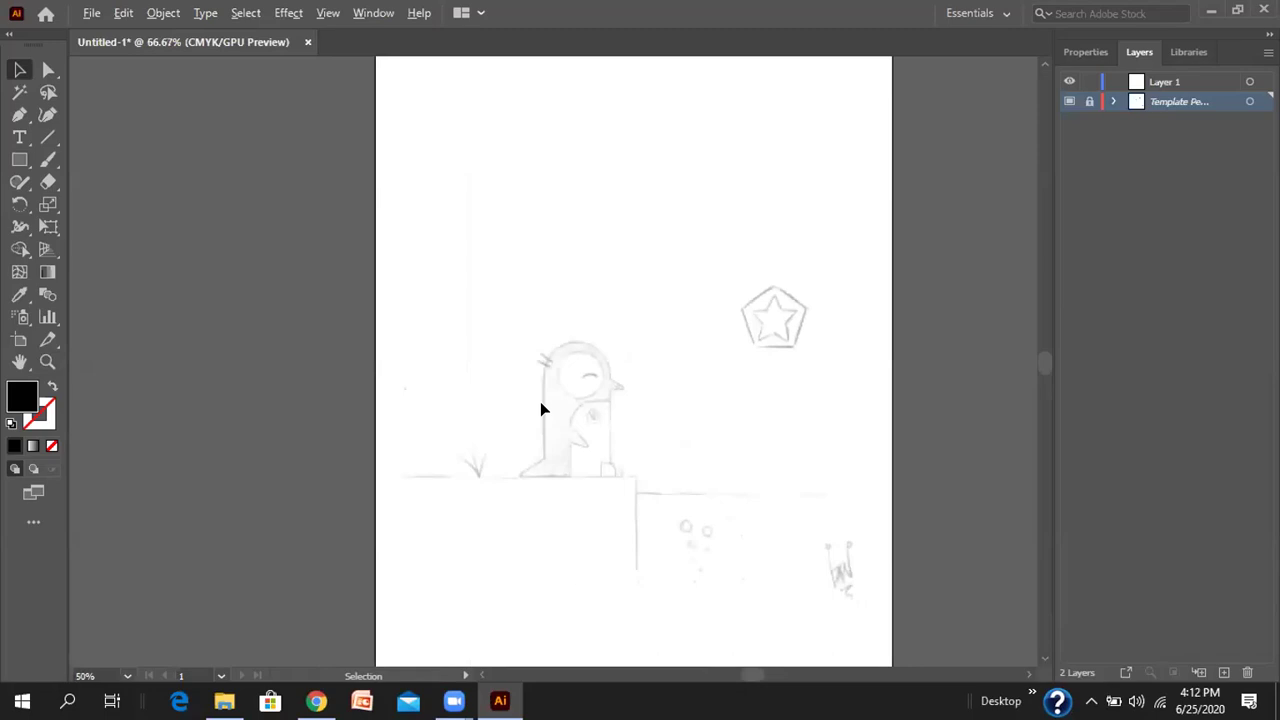
# - Inspect the penguin's head, wing, chest badge and feet up close, then its surroundings on the ice ledge
pyautogui.scroll(4, 575, 262)
pyautogui.scroll(2, 563, 250)
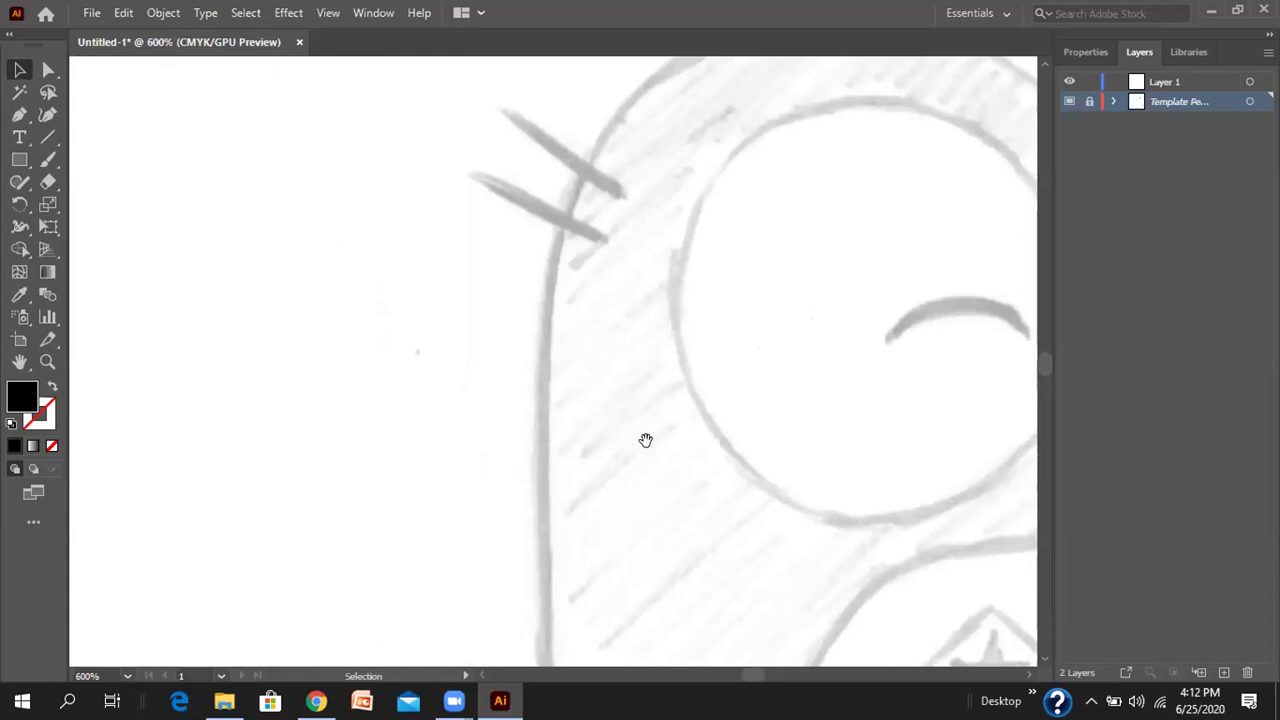
pyautogui.moveTo(840, 551); pyautogui.dragTo(569, 201)
pyautogui.moveTo(882, 635); pyautogui.dragTo(763, 526)
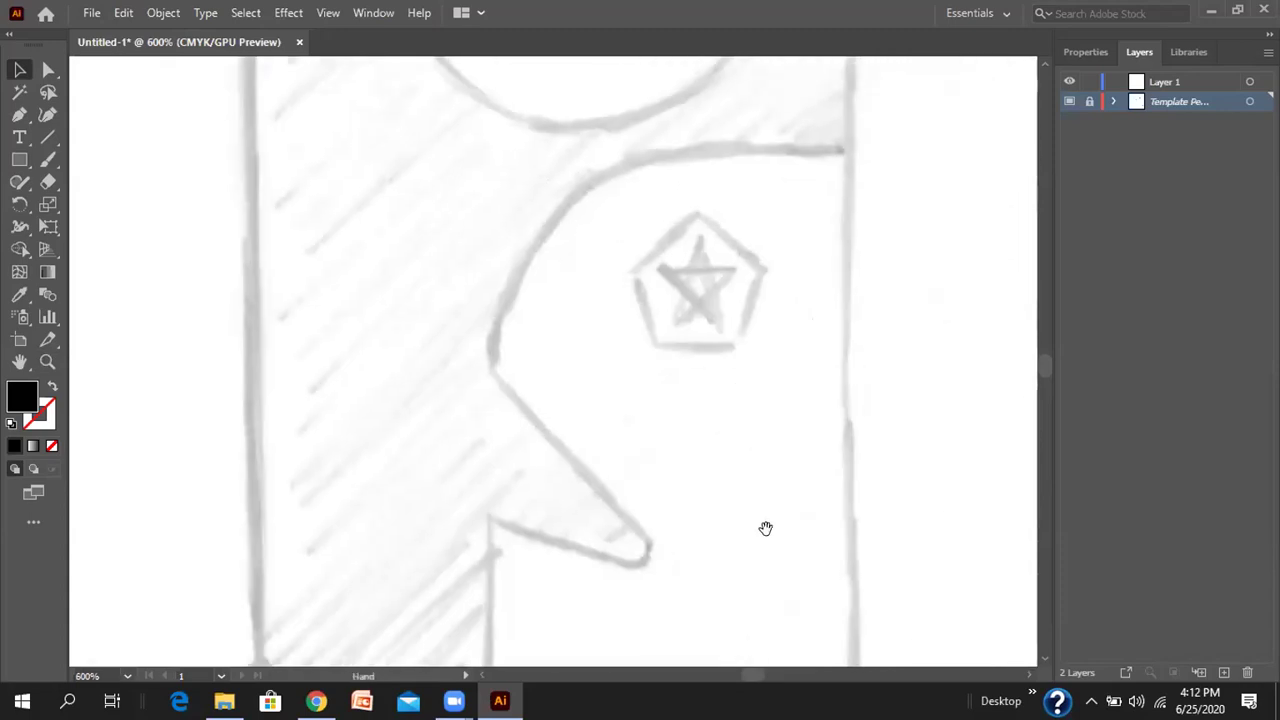
pyautogui.moveTo(723, 429); pyautogui.dragTo(714, 409)
pyautogui.moveTo(537, 329); pyautogui.dragTo(494, 240)
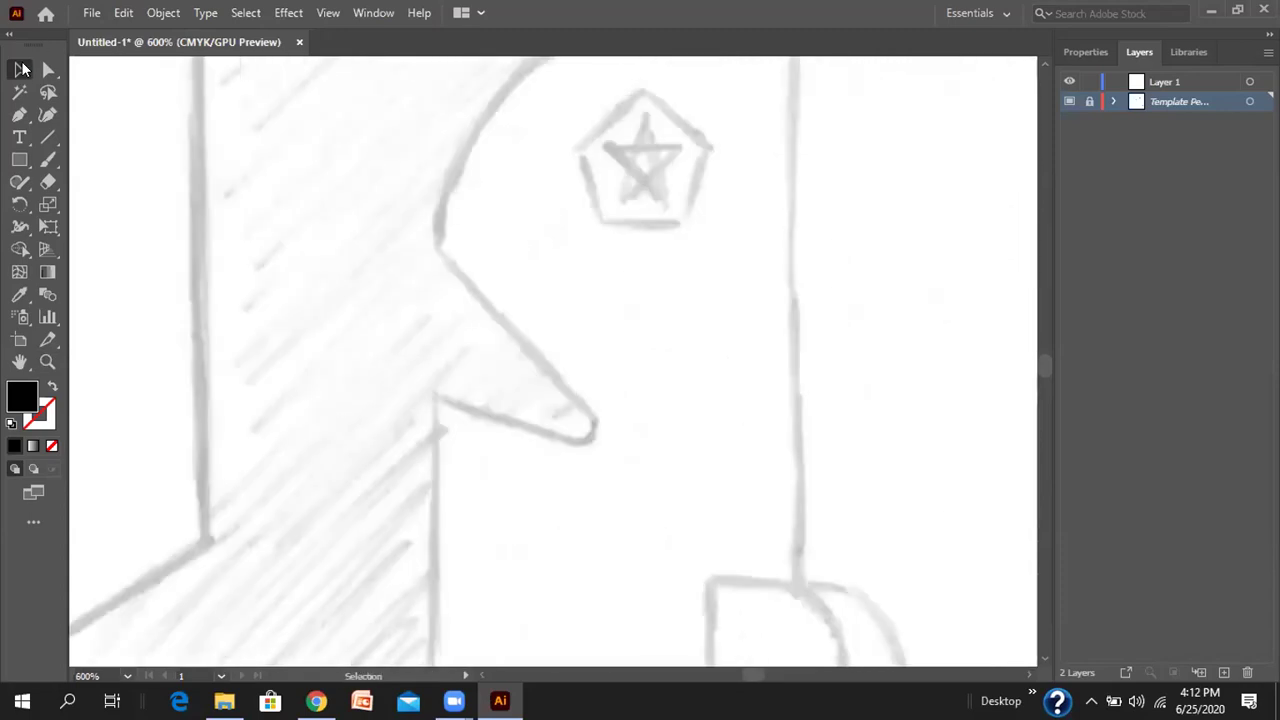
pyautogui.press('space')
pyautogui.moveTo(624, 287); pyautogui.dragTo(530, 158)
pyautogui.moveTo(426, 449)
pyautogui.mouseDown()
pyautogui.moveTo(677, 311)
pyautogui.moveTo(762, 282)
pyautogui.mouseUp()
pyautogui.moveTo(790, 336); pyautogui.dragTo(397, 418)
pyautogui.scroll(-2, 450, 330)
pyautogui.scroll(-3, 450, 330)
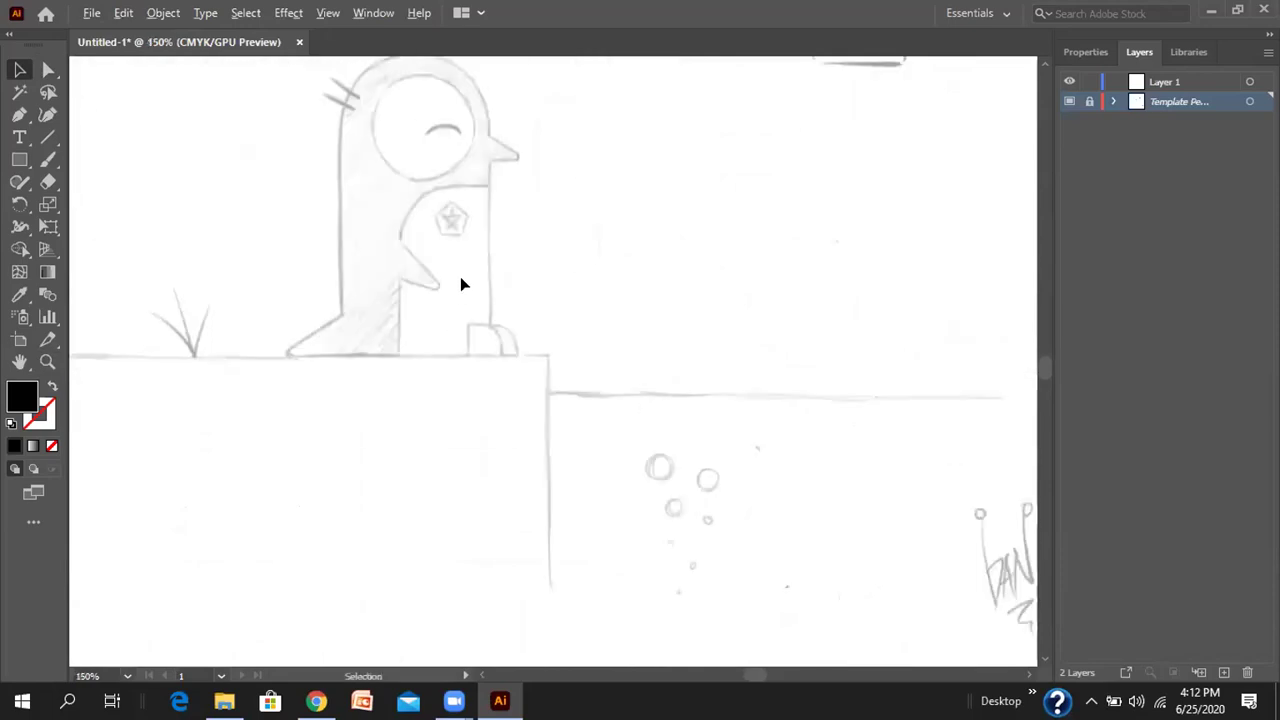
pyautogui.moveTo(428, 240); pyautogui.dragTo(577, 405)
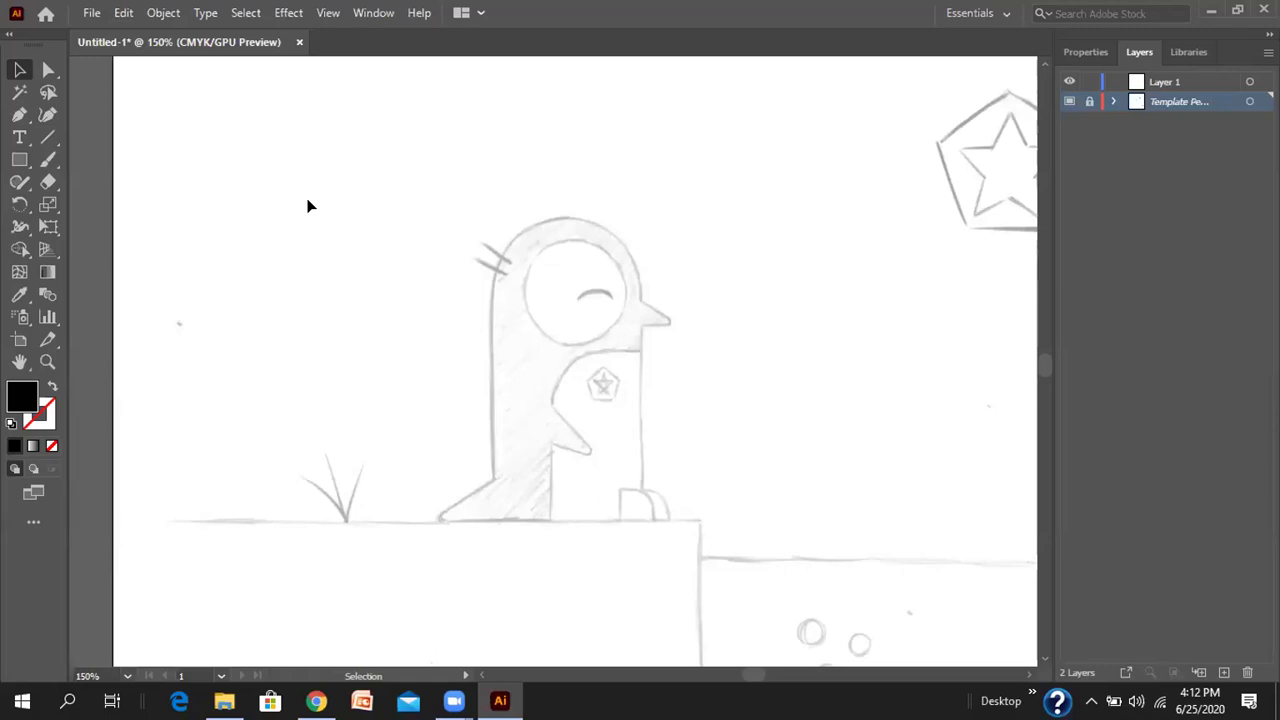
# - Check whether Smart Guides are enabled for the document
pyautogui.hotkey('alt', 'v')
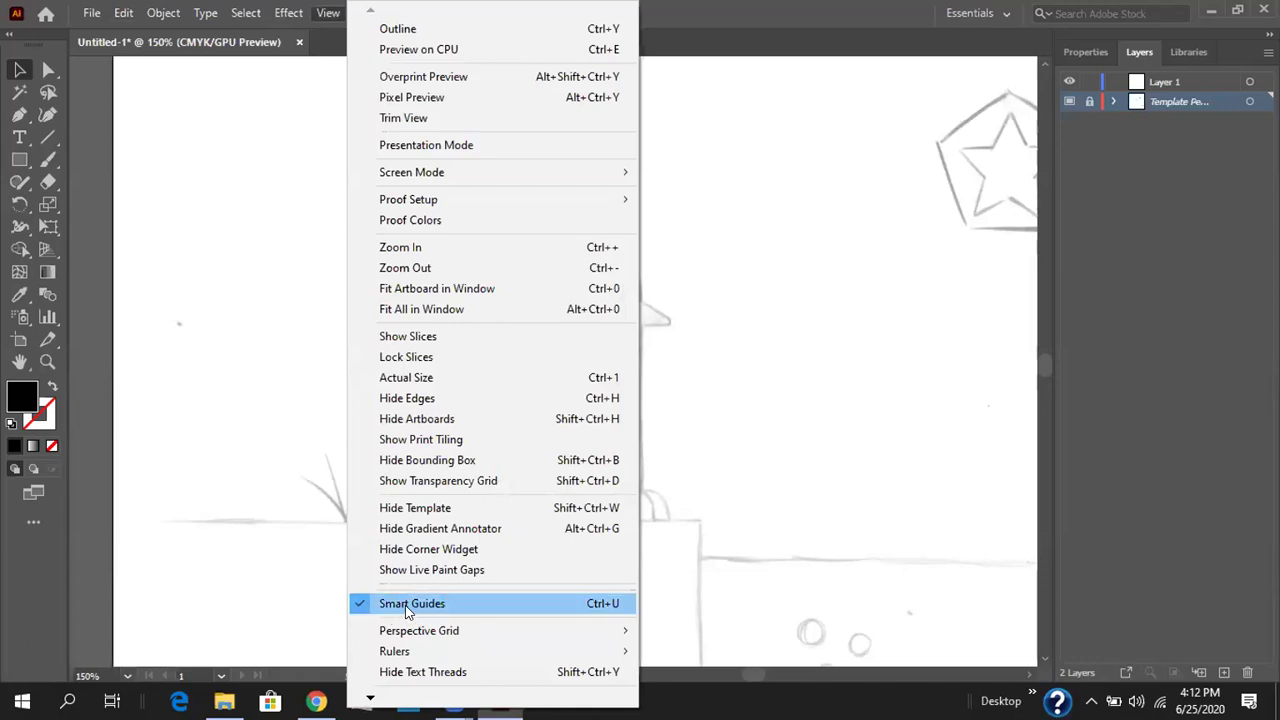
pyautogui.click(166, 265)
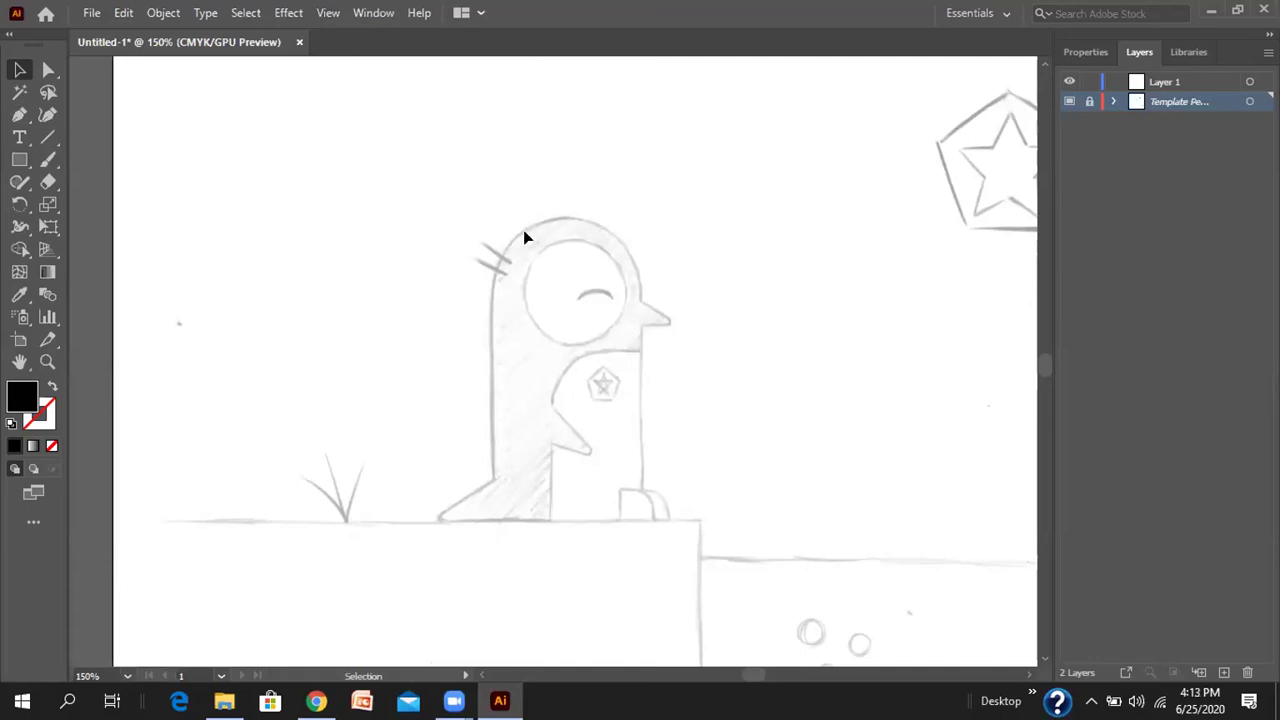
# - Draw a rectangle about 28 mm wide and 59 mm high on Layer 1, over the penguin's head and body
pyautogui.click(18, 161)
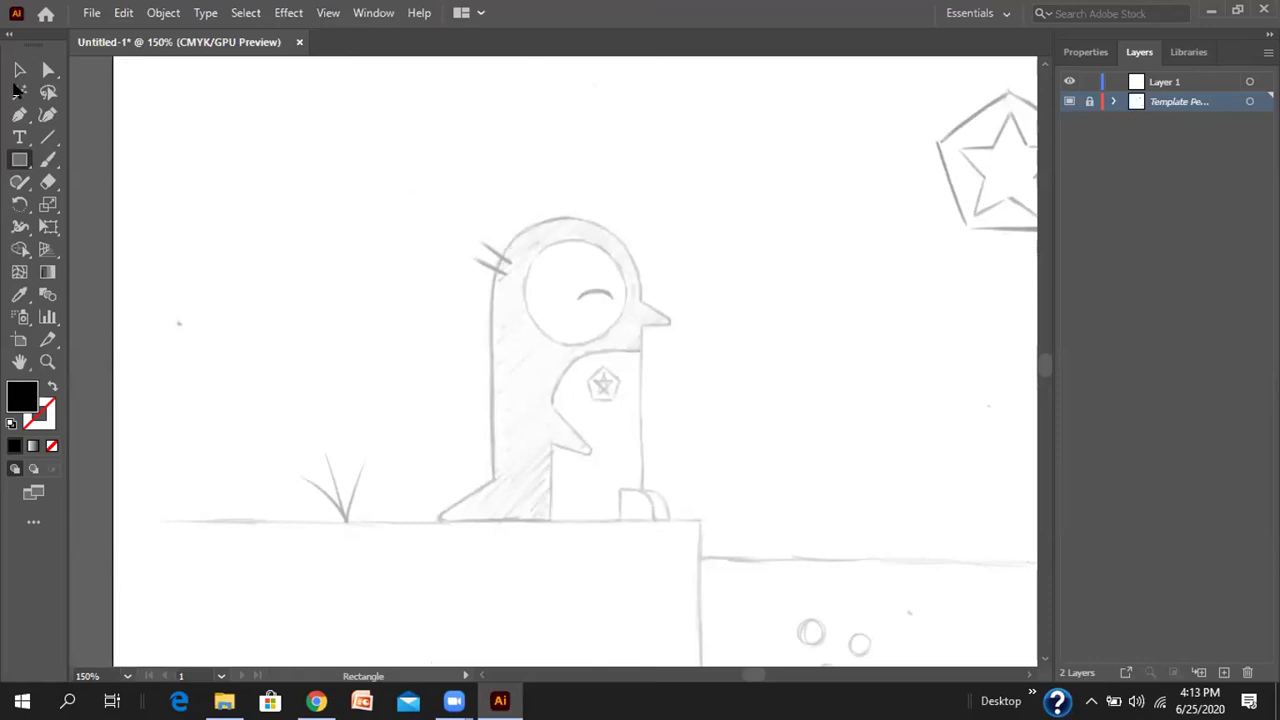
pyautogui.click(1166, 80)
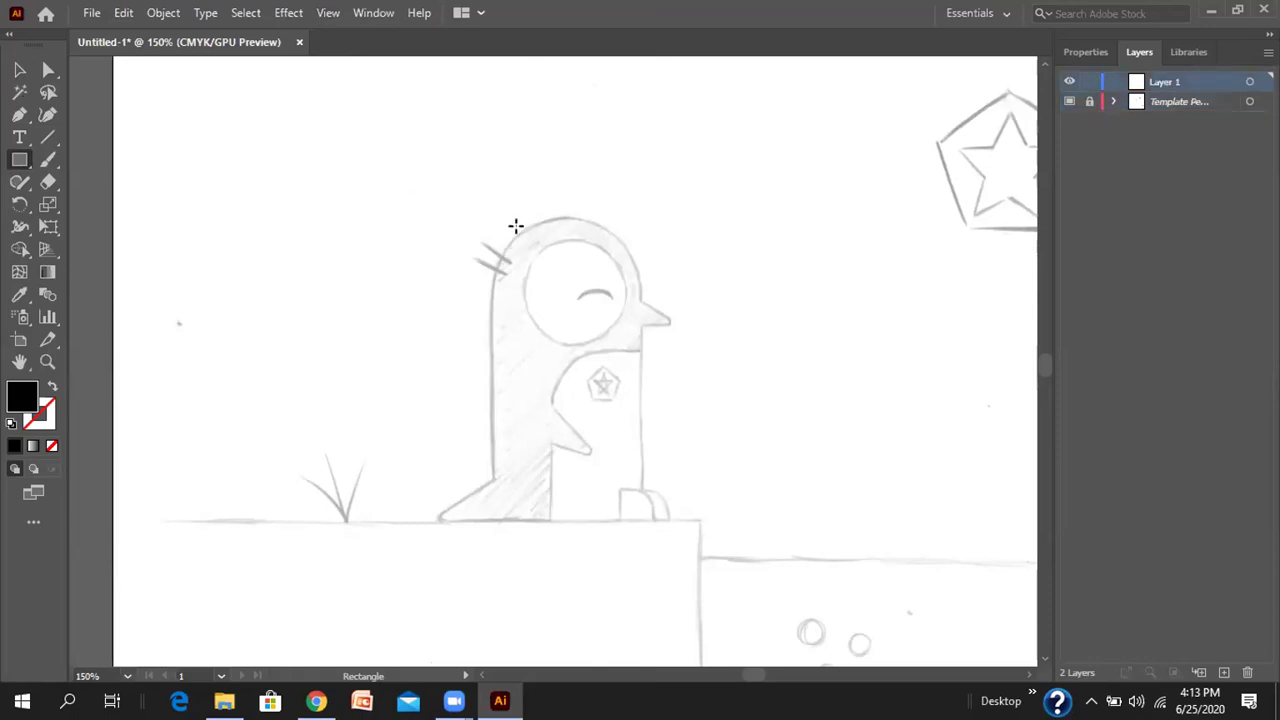
pyautogui.click(1084, 56)
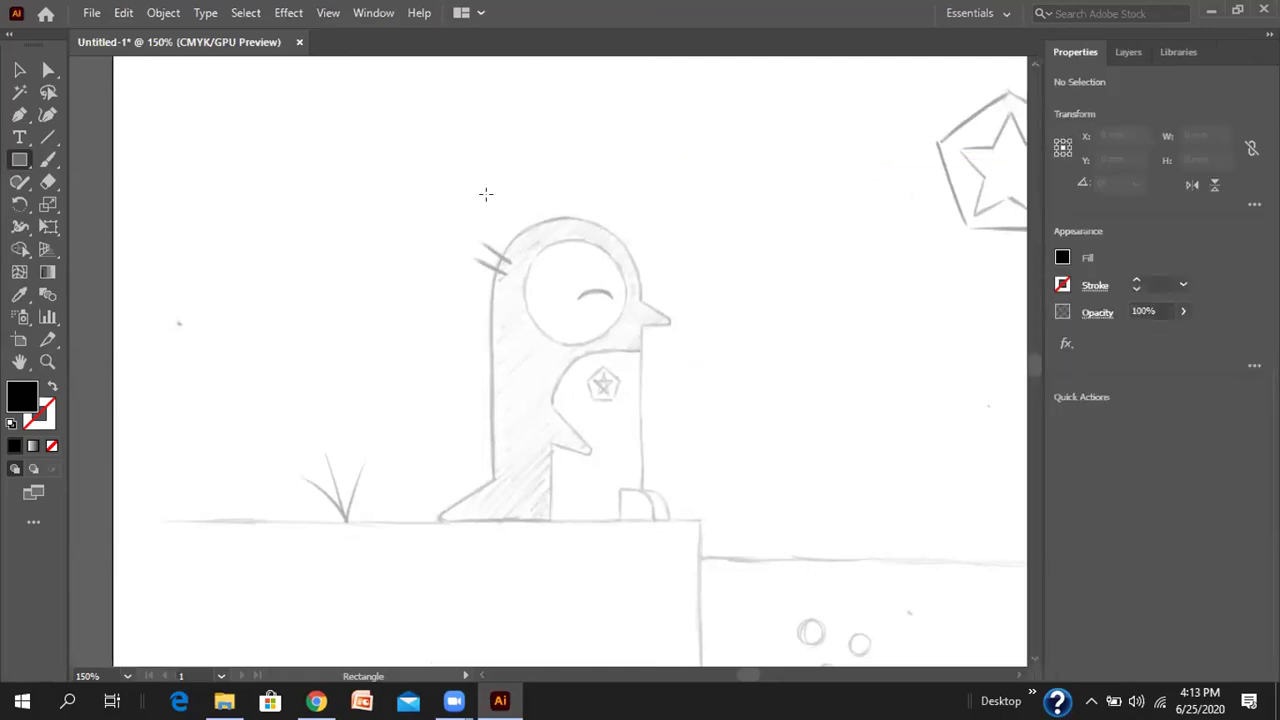
pyautogui.moveTo(491, 202); pyautogui.dragTo(697, 493)
pyautogui.moveTo(655, 506); pyautogui.dragTo(635, 518)
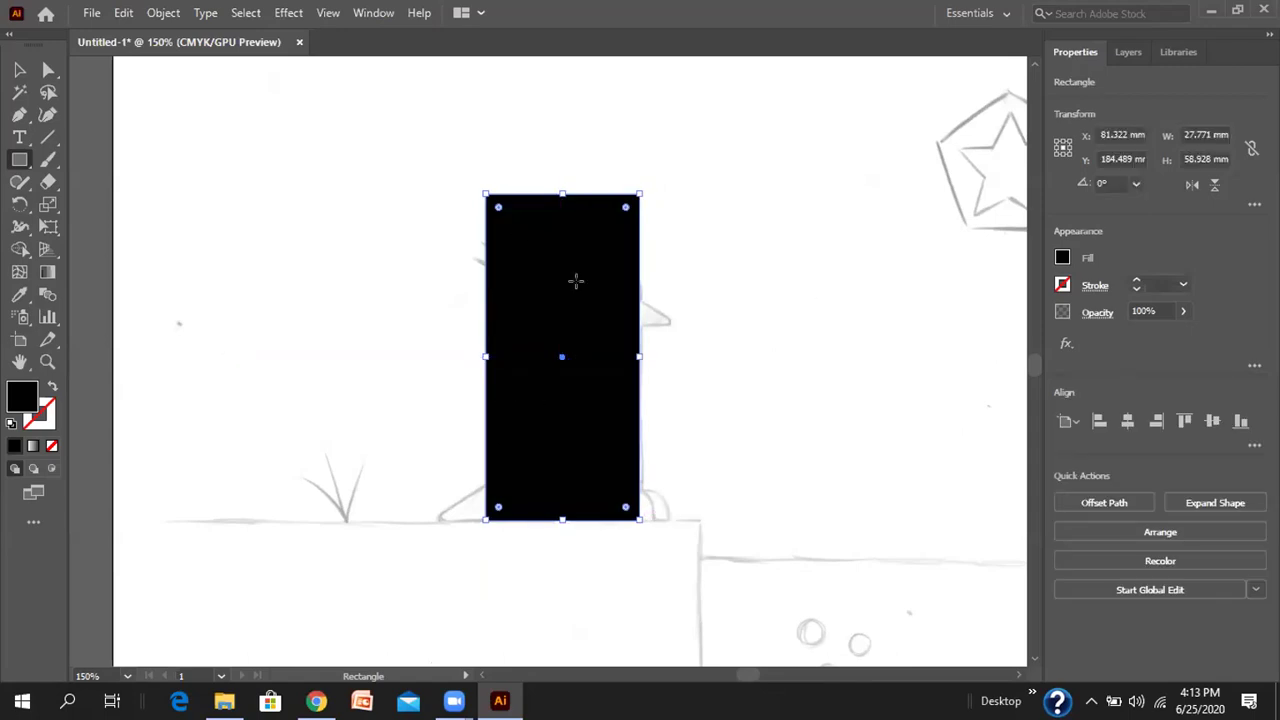
pyautogui.click(553, 405)
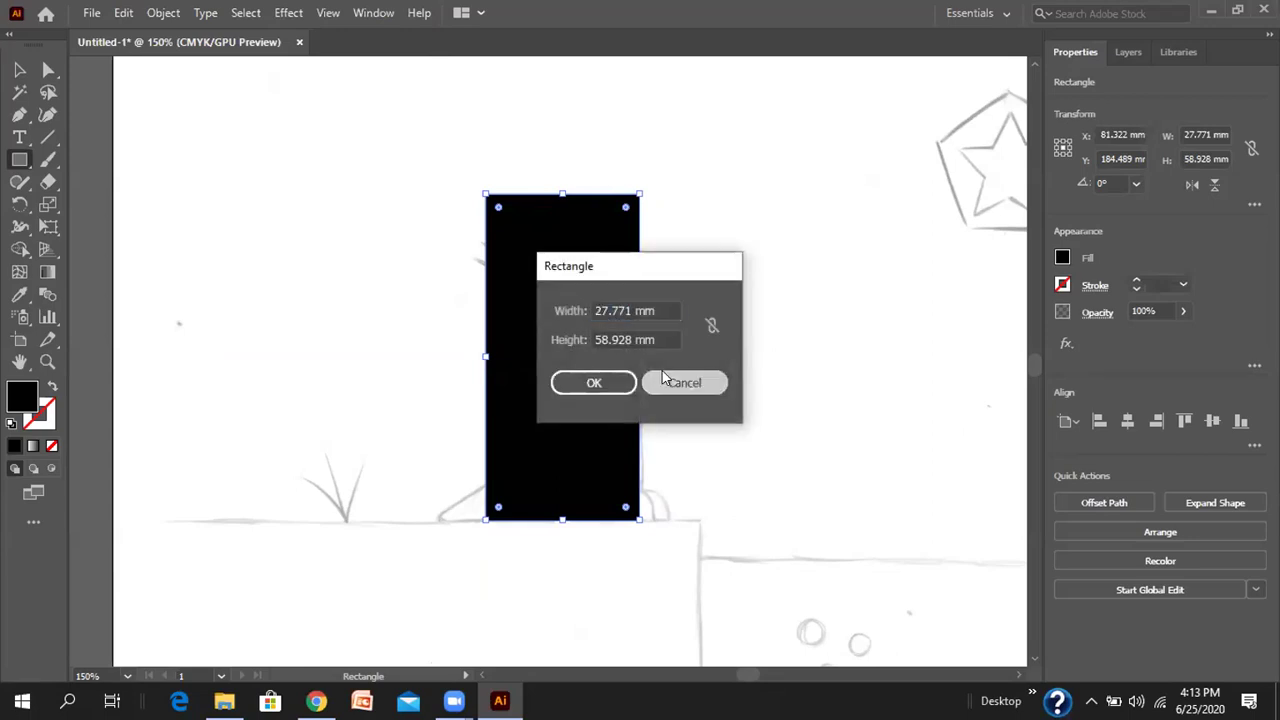
pyautogui.press('Escape')
# - Remove the body rectangle's fill and give it a black stroke so the sketch shows through
pyautogui.press('v')
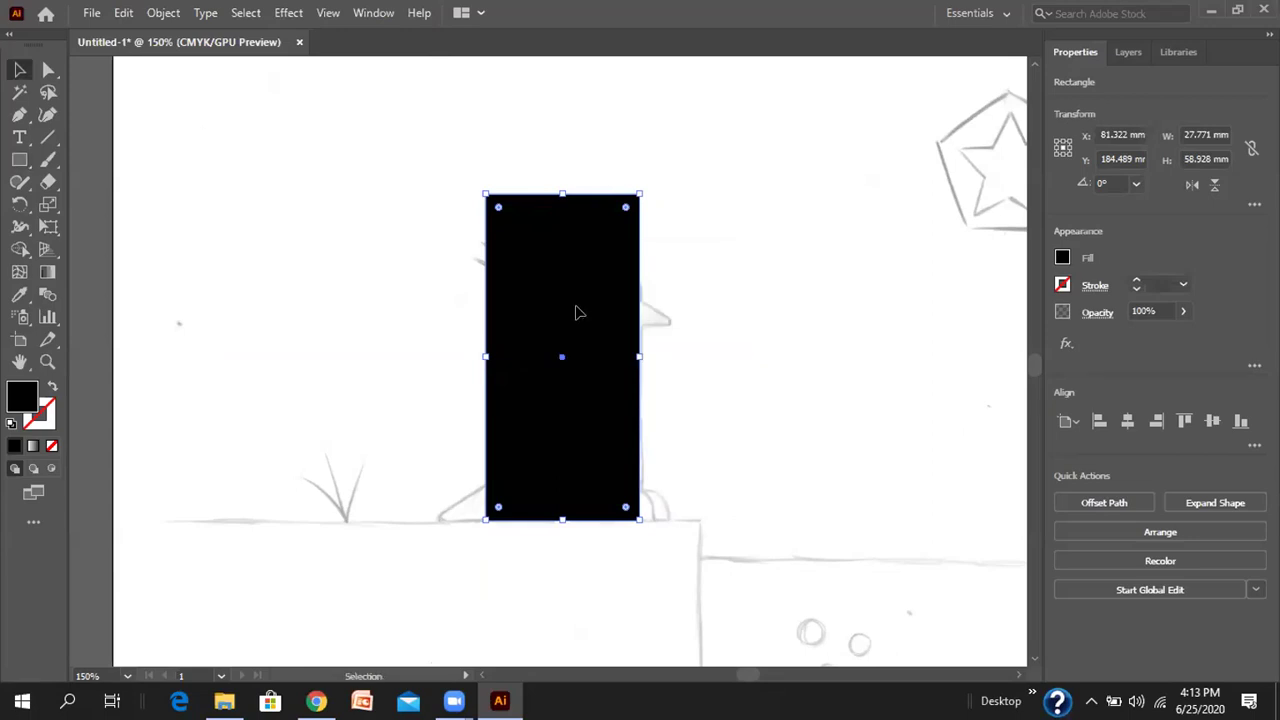
pyautogui.click(1062, 258)
pyautogui.click(1060, 262)
pyautogui.click(1062, 258)
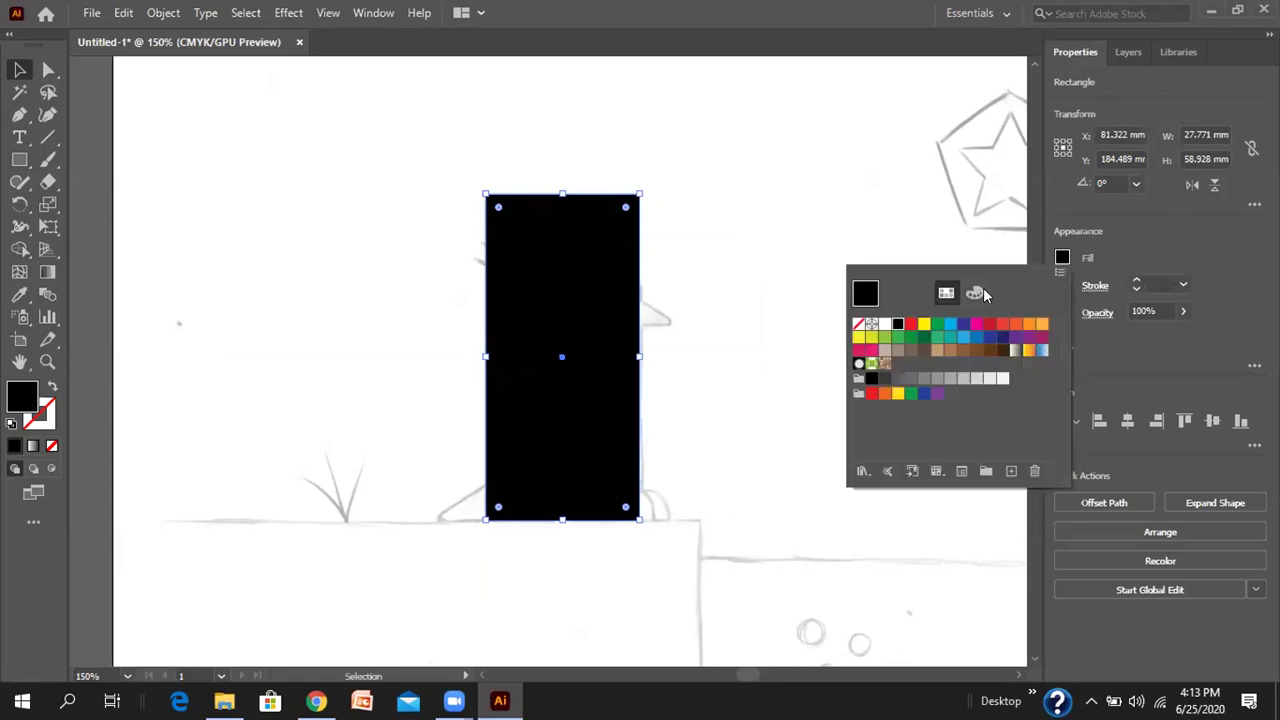
pyautogui.click(858, 324)
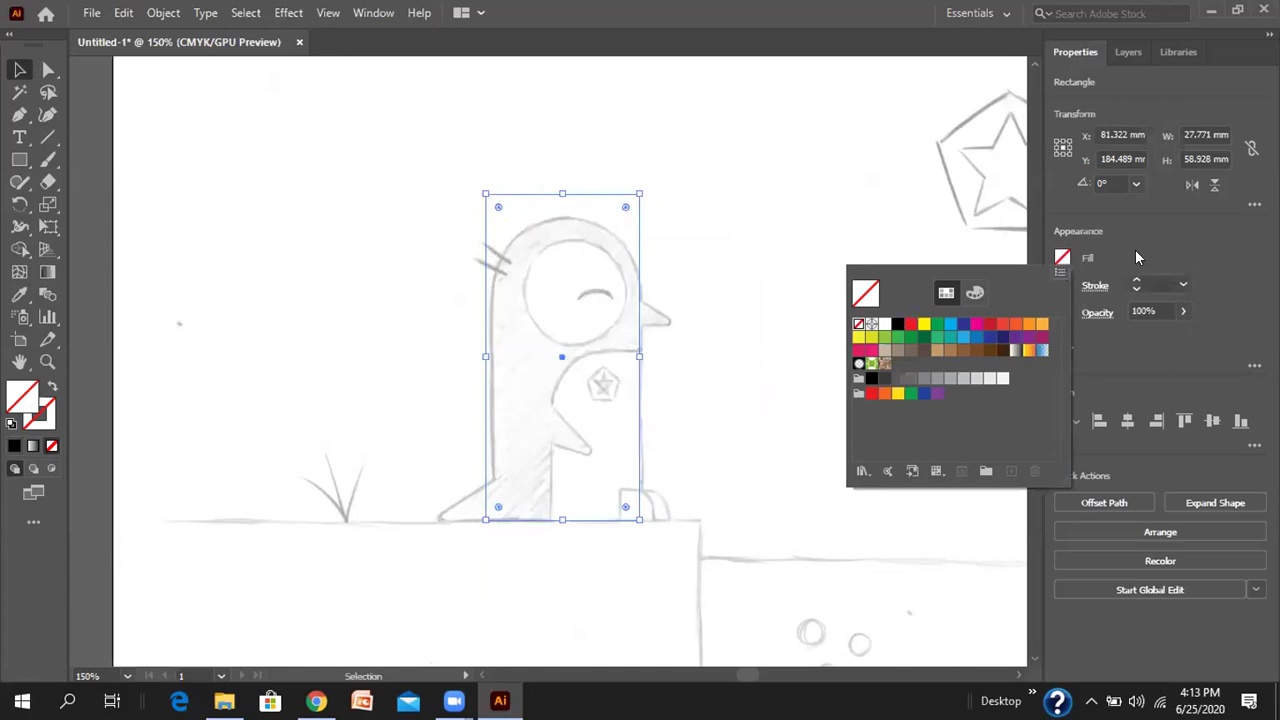
pyautogui.click(1086, 292)
pyautogui.click(1062, 285)
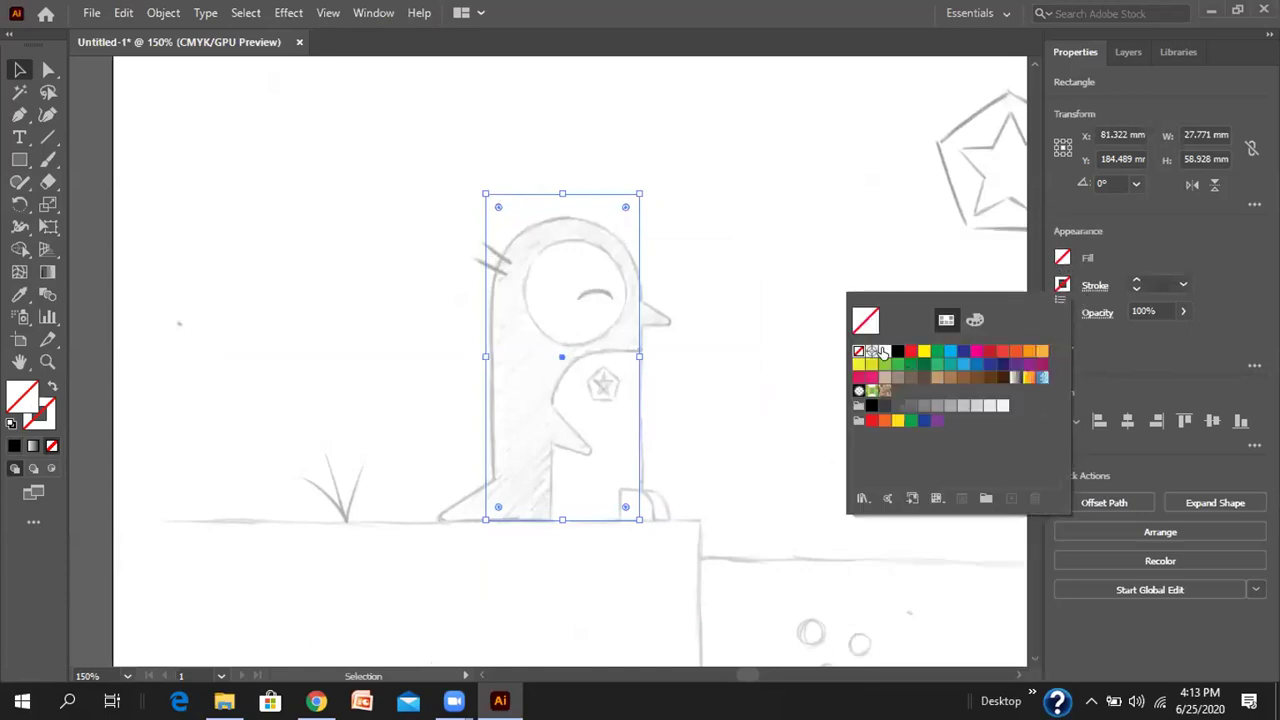
pyautogui.click(896, 352)
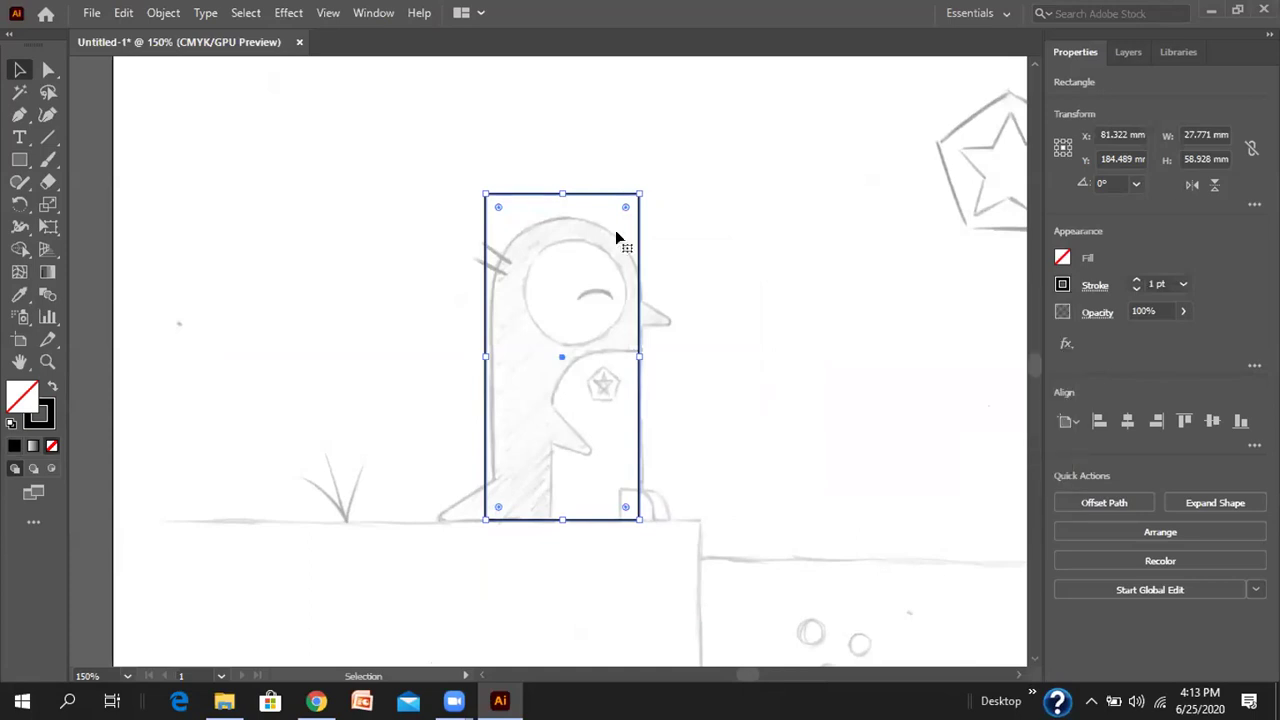
# - Resize the rectangle to about 26.9 by 54.9 mm to fit the penguin's back and head top, and deselect it
pyautogui.moveTo(486, 357); pyautogui.dragTo(490, 357)
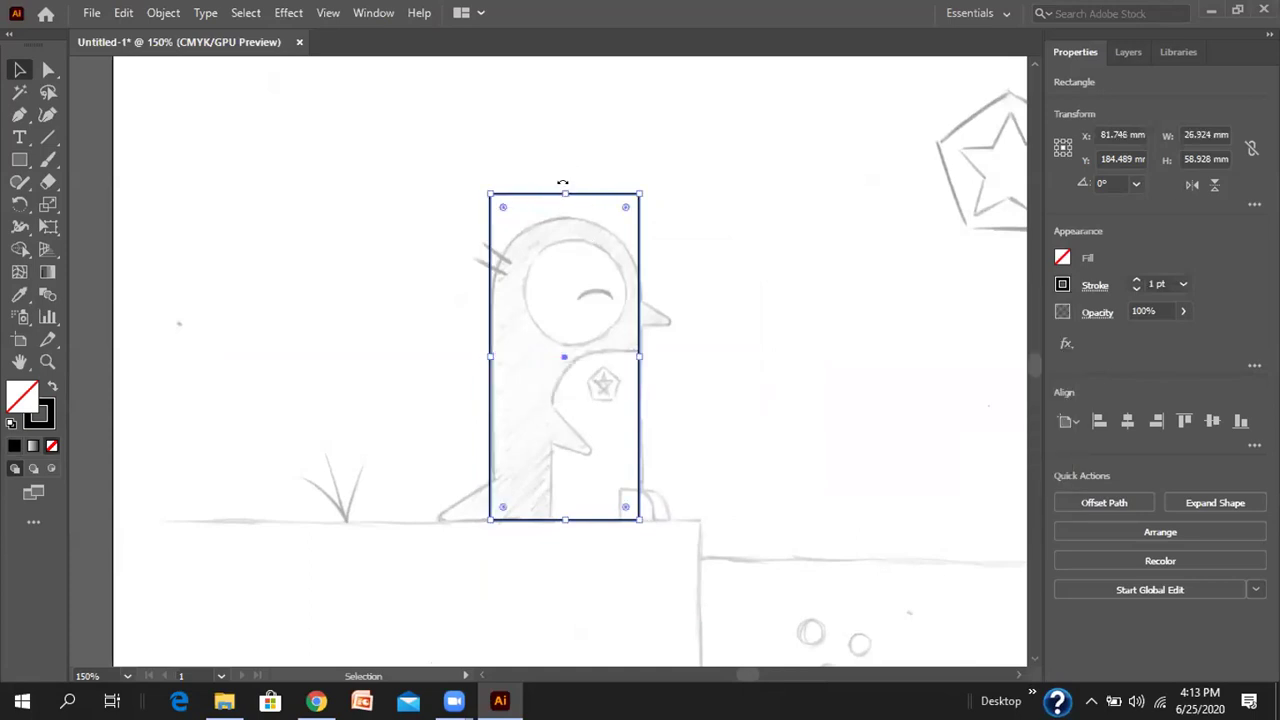
pyautogui.moveTo(564, 189); pyautogui.dragTo(566, 217)
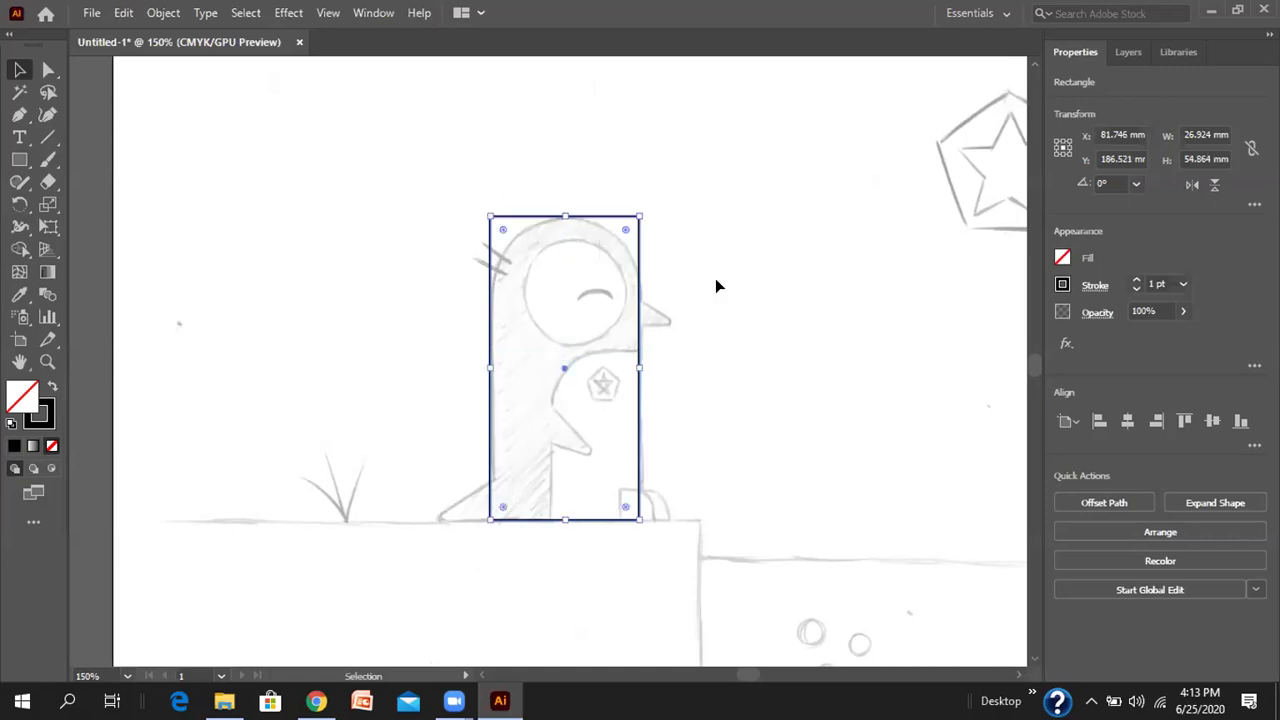
pyautogui.moveTo(564, 522); pyautogui.dragTo(563, 521)
pyautogui.click(361, 318)
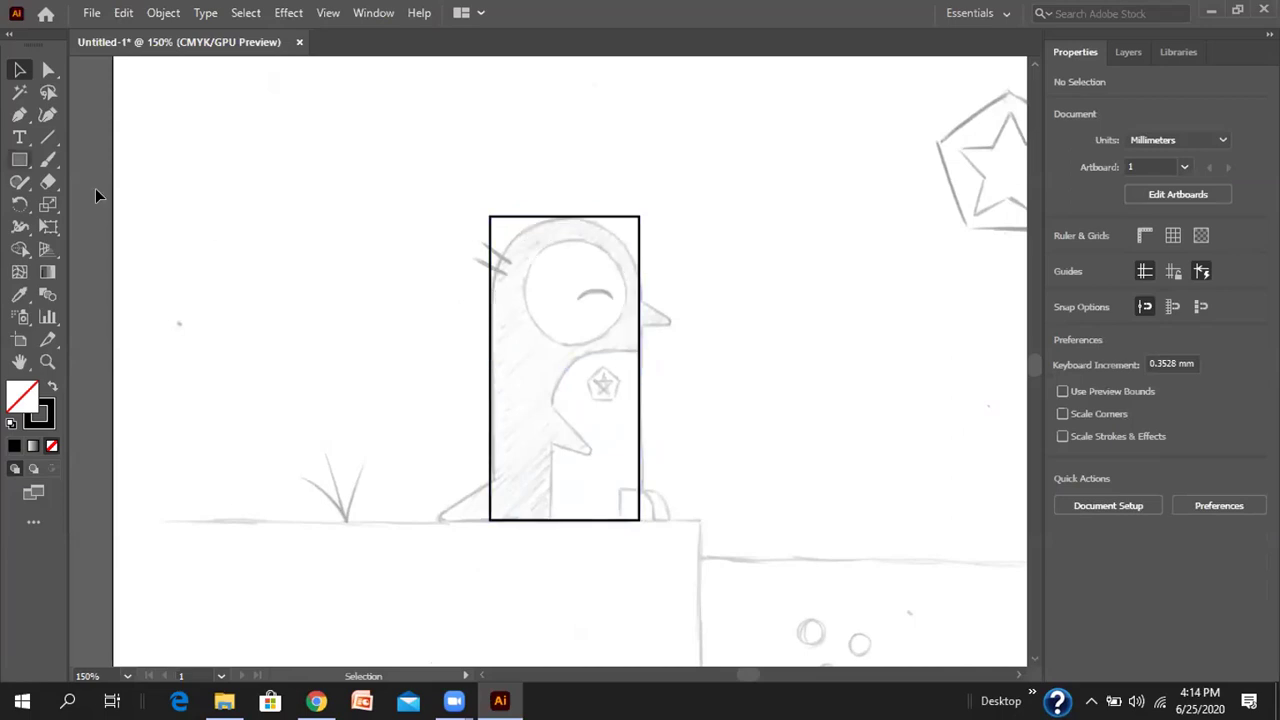
pyautogui.click(19, 160)
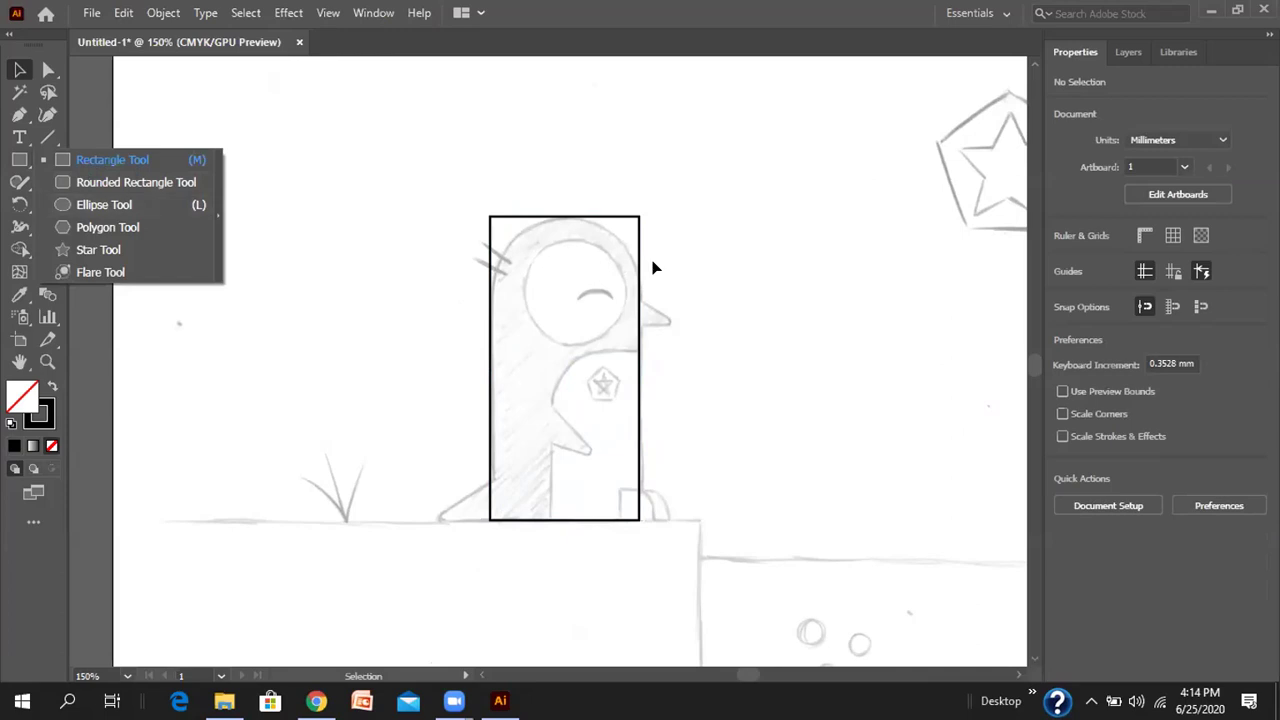
pyautogui.click(411, 306)
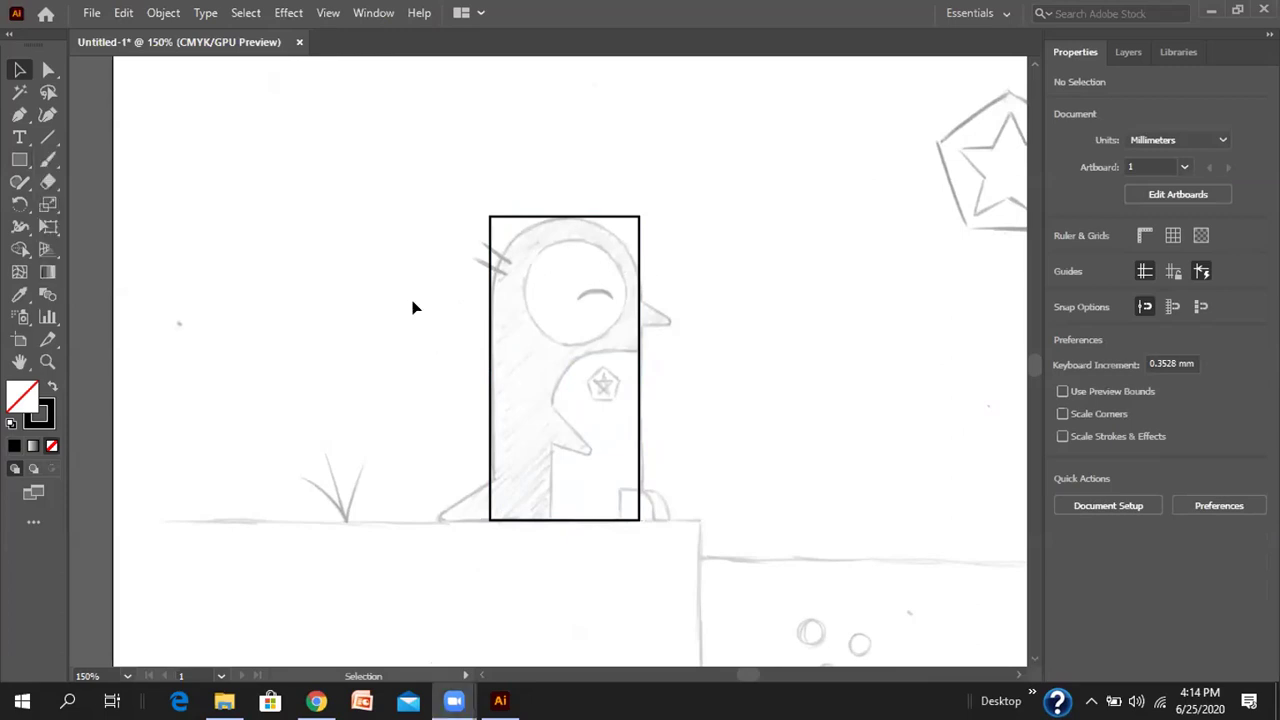
# - Round all four corners of the body rectangle to the maximum radius, matching the curve of the penguin's head
pyautogui.click(538, 218)
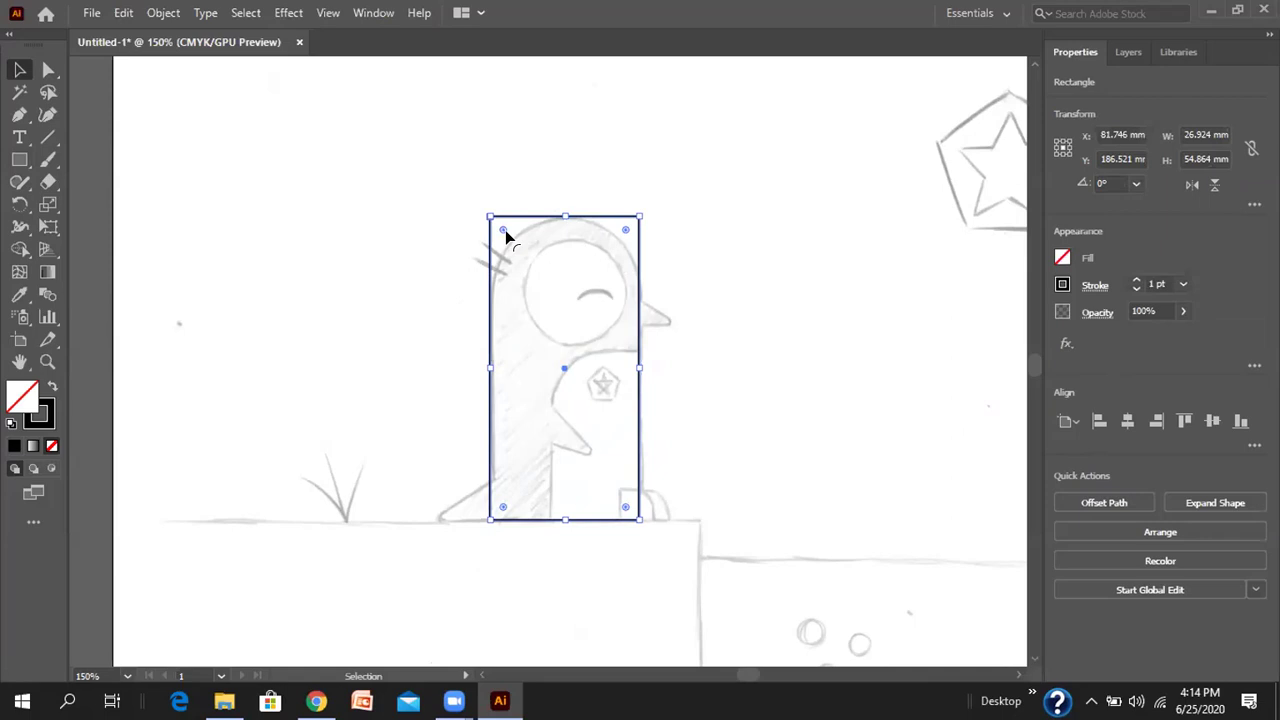
pyautogui.moveTo(503, 233); pyautogui.dragTo(562, 289)
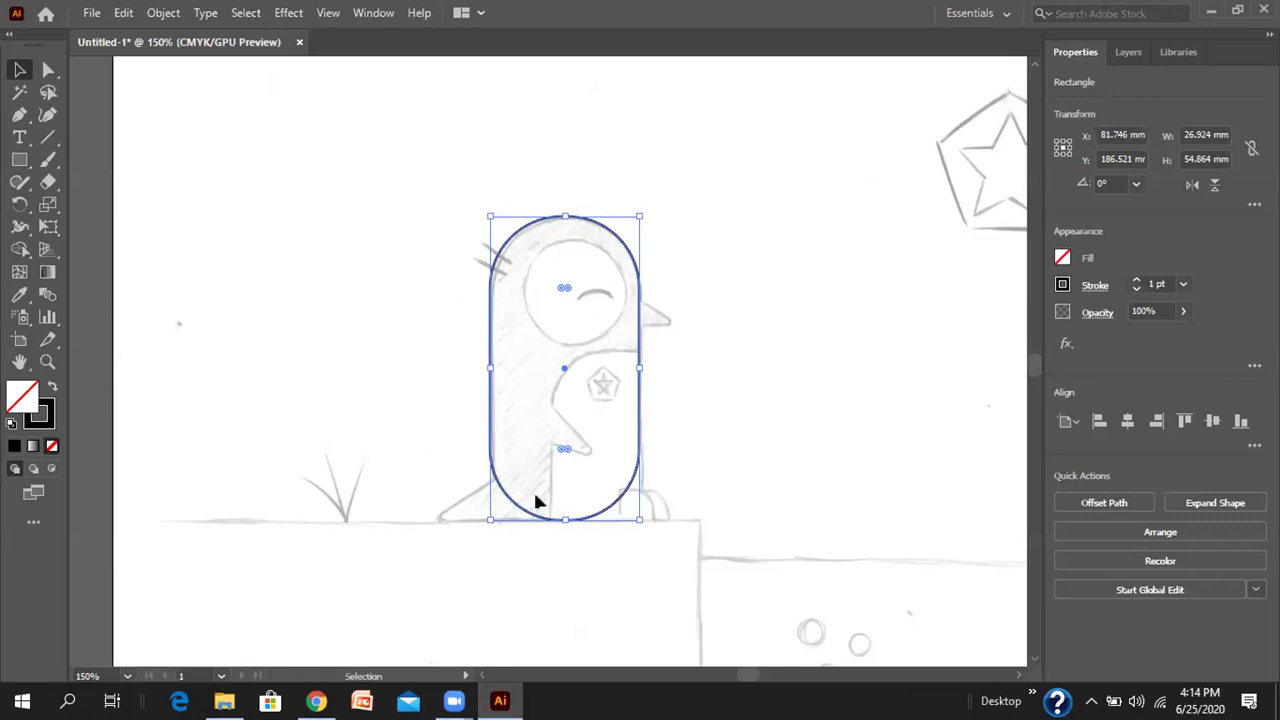
# - Undo the four-corner rounding and round only the body rectangle's two upper corners to follow the penguin's head
pyautogui.hotkey('ctrl', 'z')
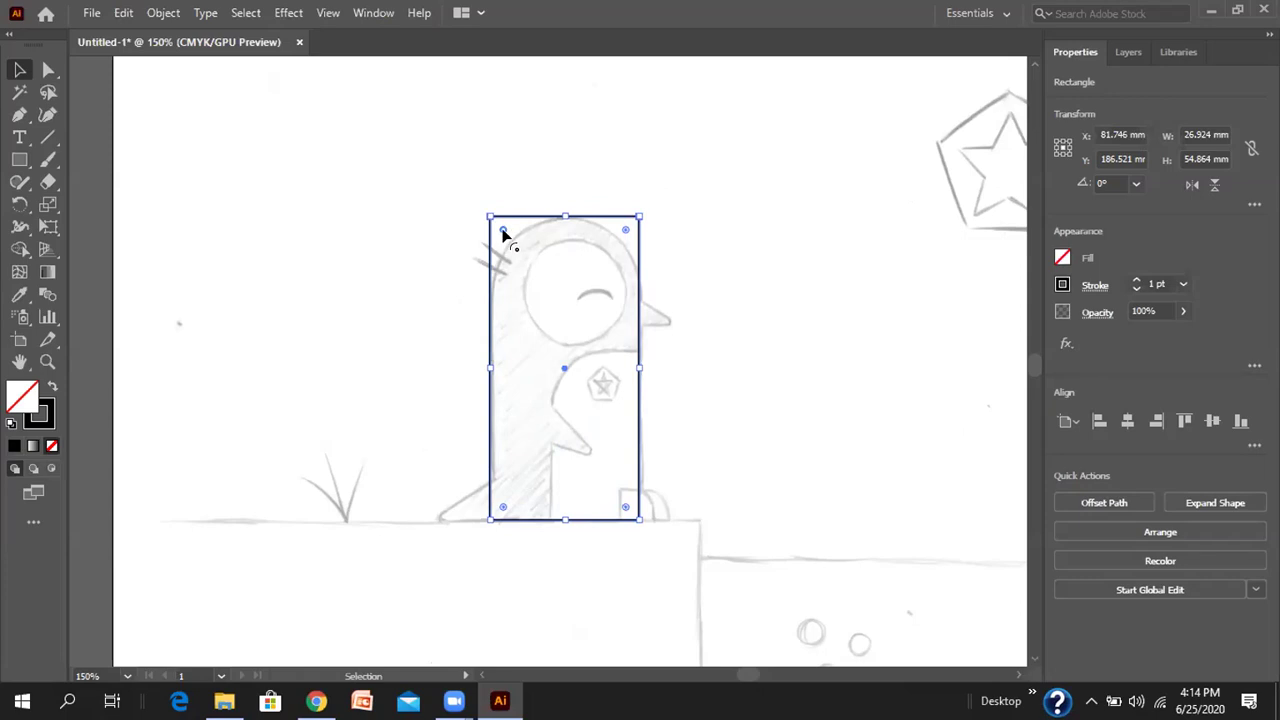
pyautogui.moveTo(503, 231); pyautogui.dragTo(575, 288)
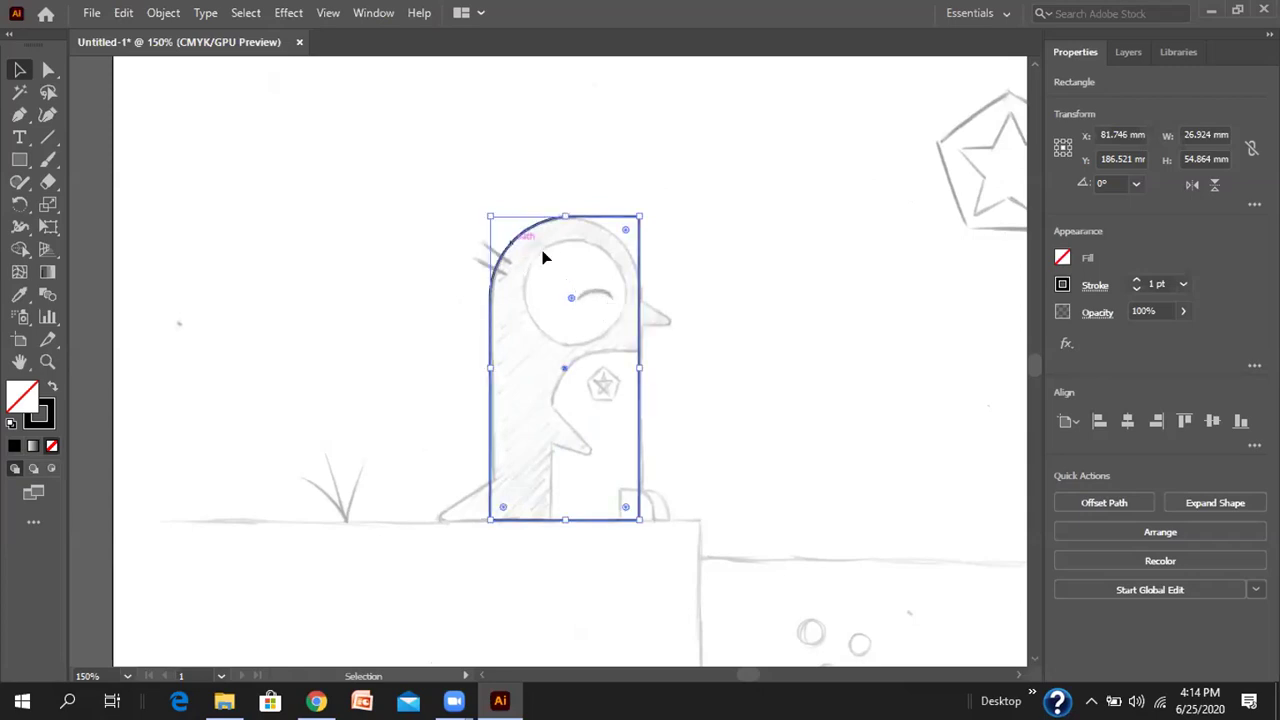
pyautogui.moveTo(624, 234); pyautogui.dragTo(543, 286)
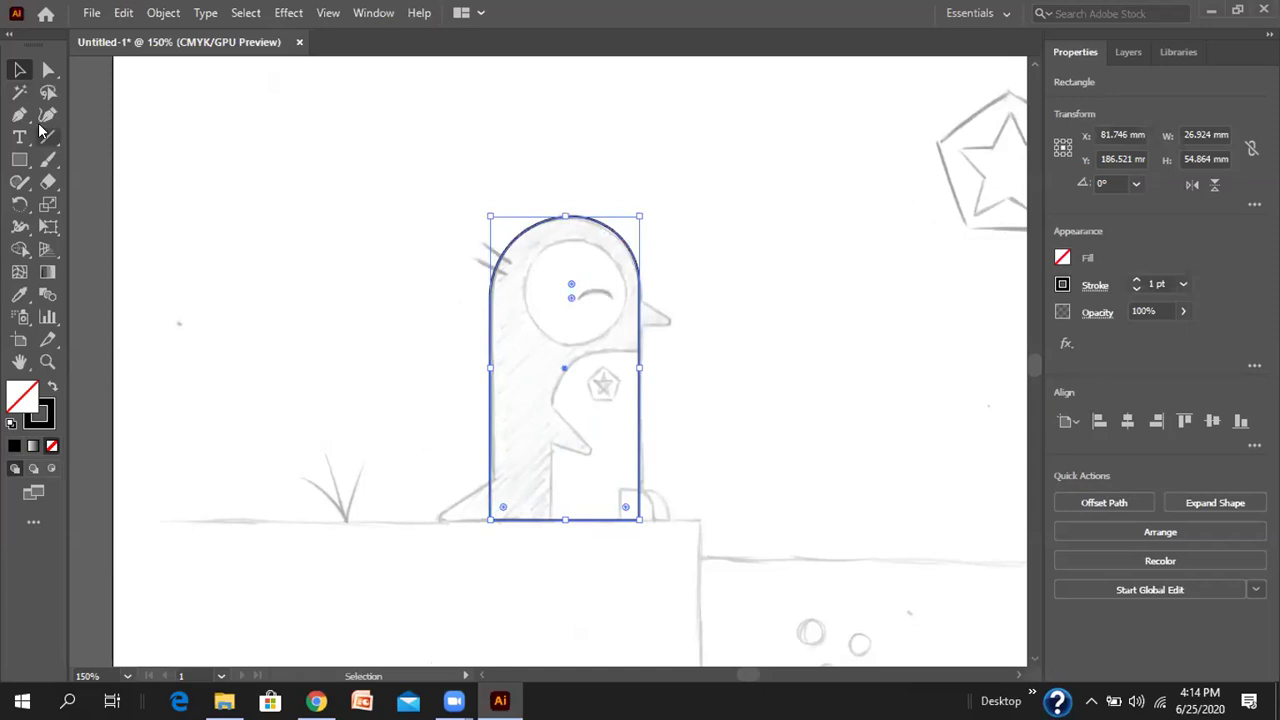
# - Draw a belly rectangle about 16.6 by 30.8 mm and two overlapping foot rectangles, about 5.9 by 5.9 mm and 7.3 by 5.9 mm
pyautogui.click(20, 160)
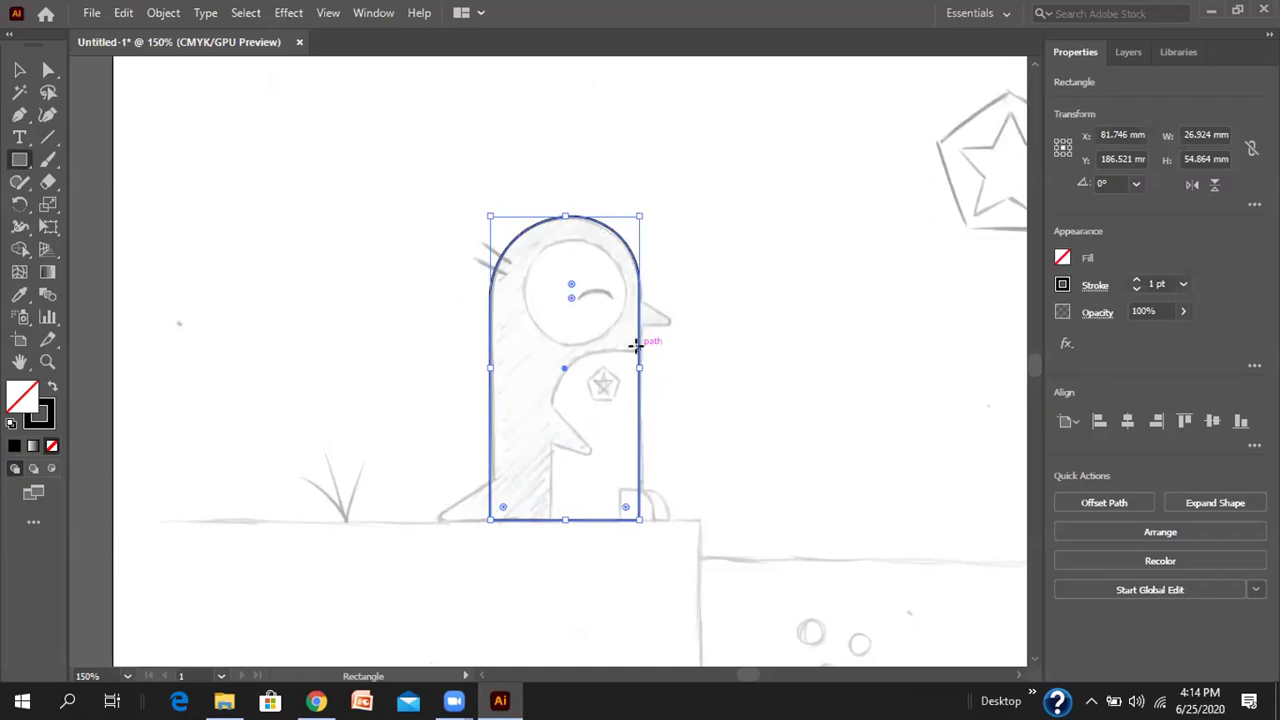
pyautogui.moveTo(639, 350); pyautogui.dragTo(543, 518)
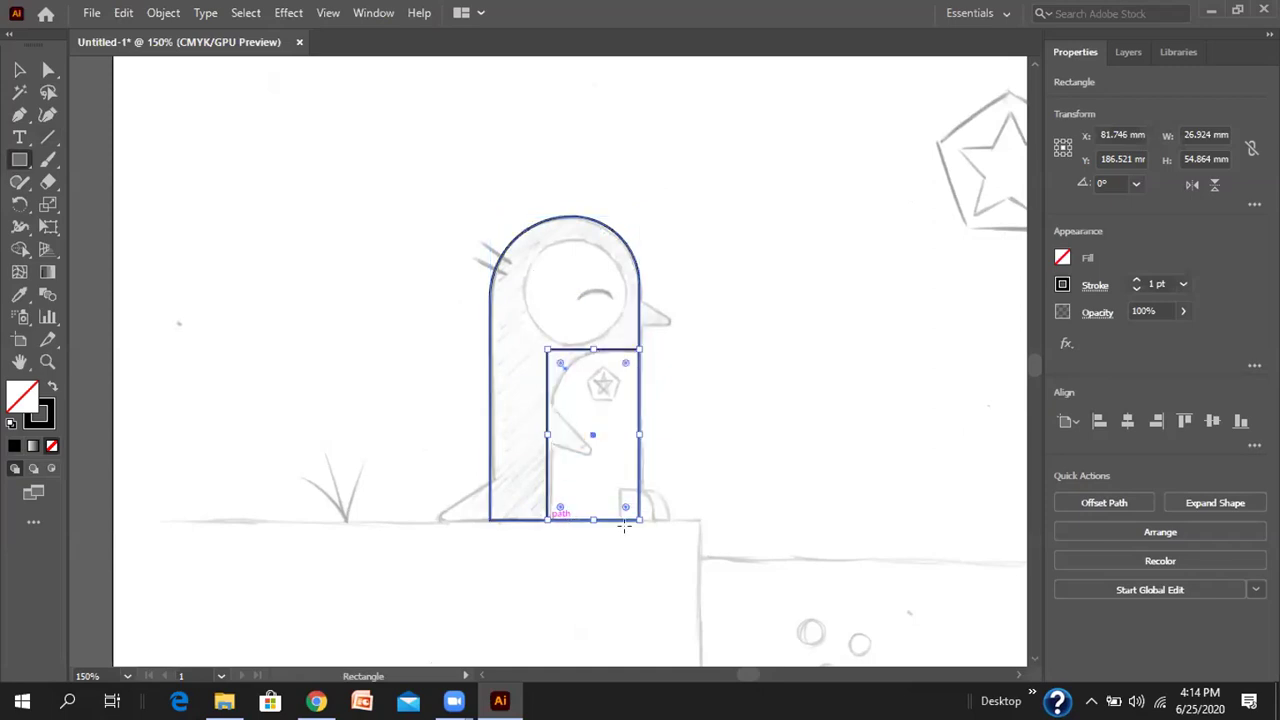
pyautogui.moveTo(616, 488); pyautogui.dragTo(642, 488)
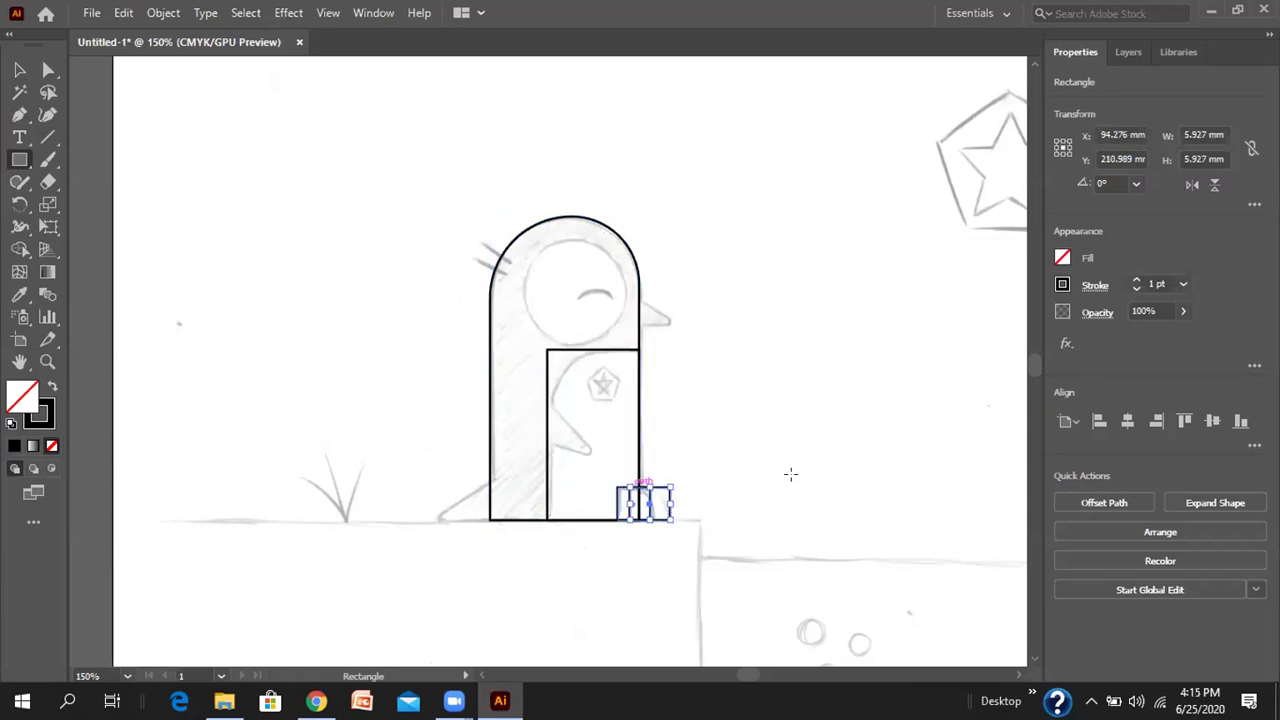
# - Round the belly rectangle's upper back corner to follow the sketch, narrow its back edge slightly to fit, and deselect it
pyautogui.click(16, 72)
pyautogui.click(586, 351)
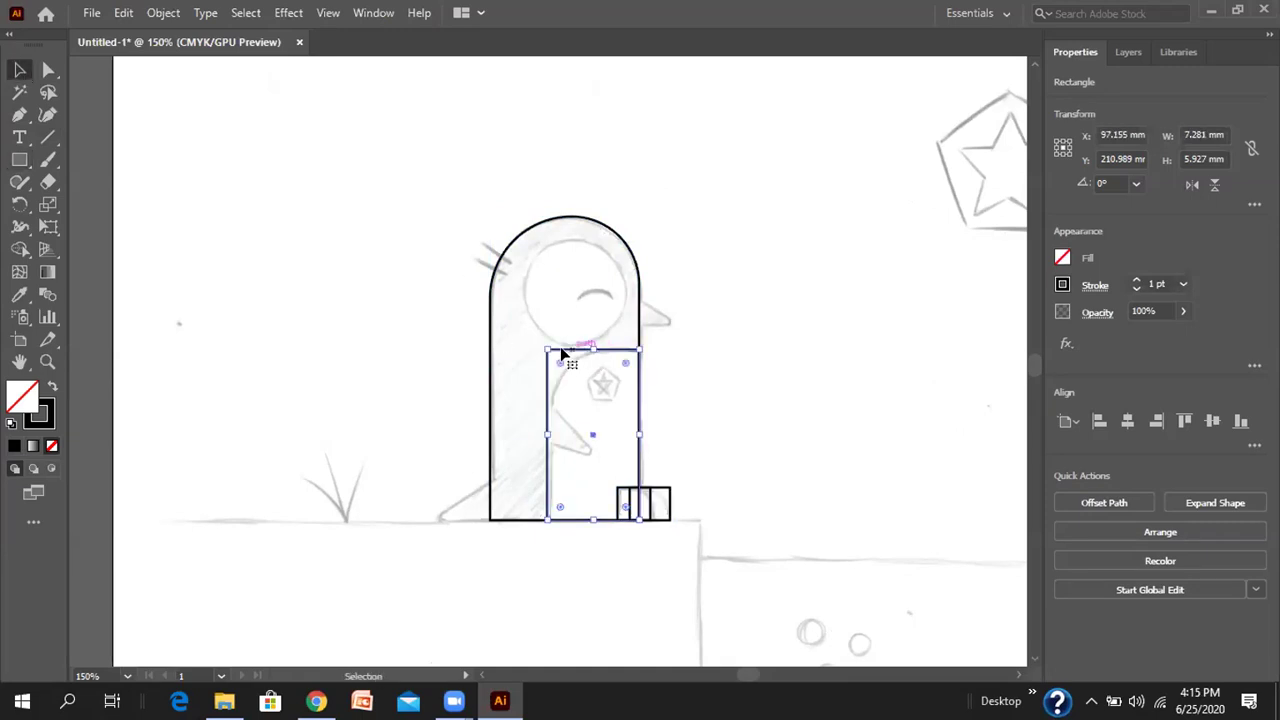
pyautogui.moveTo(559, 366); pyautogui.dragTo(611, 418)
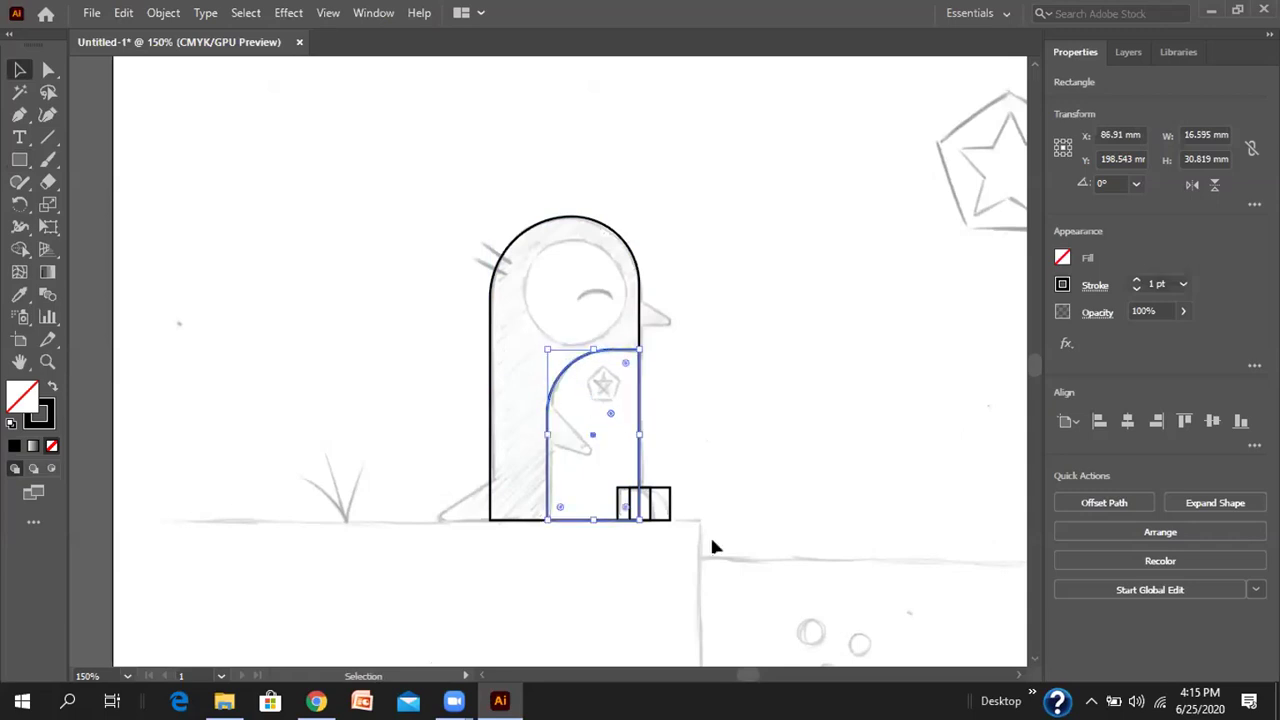
pyautogui.moveTo(548, 436); pyautogui.dragTo(552, 437)
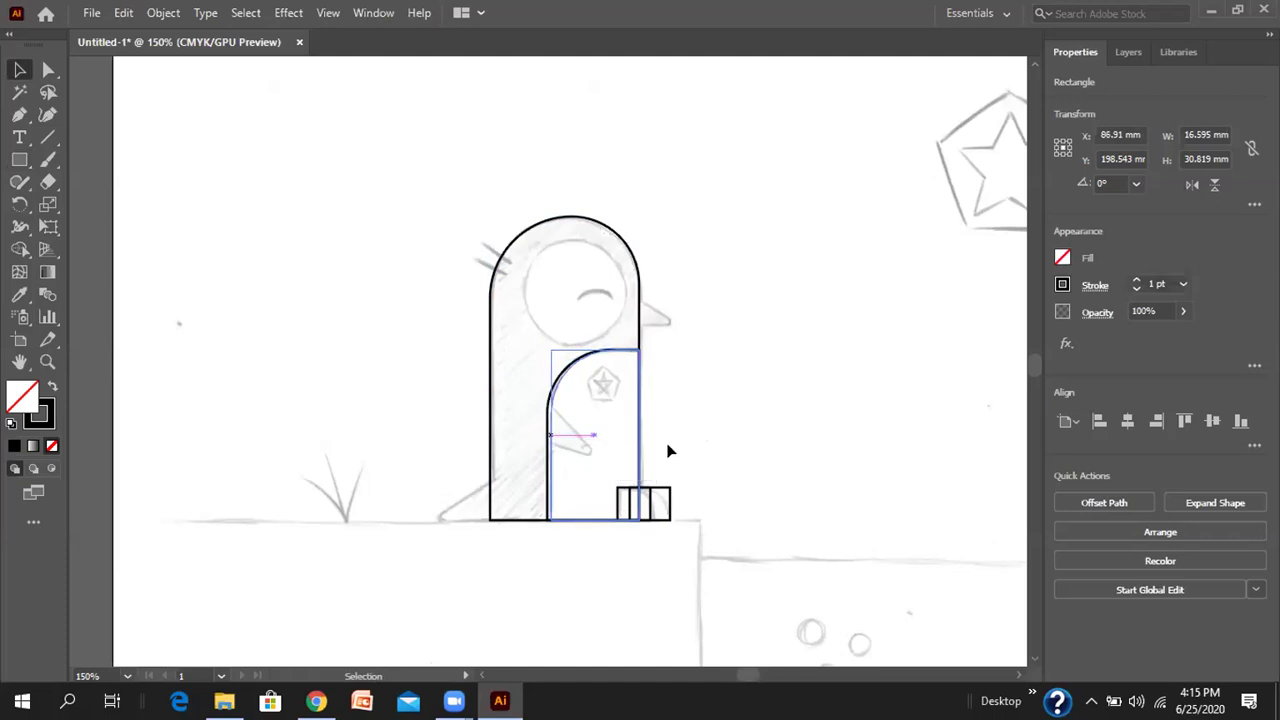
pyautogui.click(768, 355)
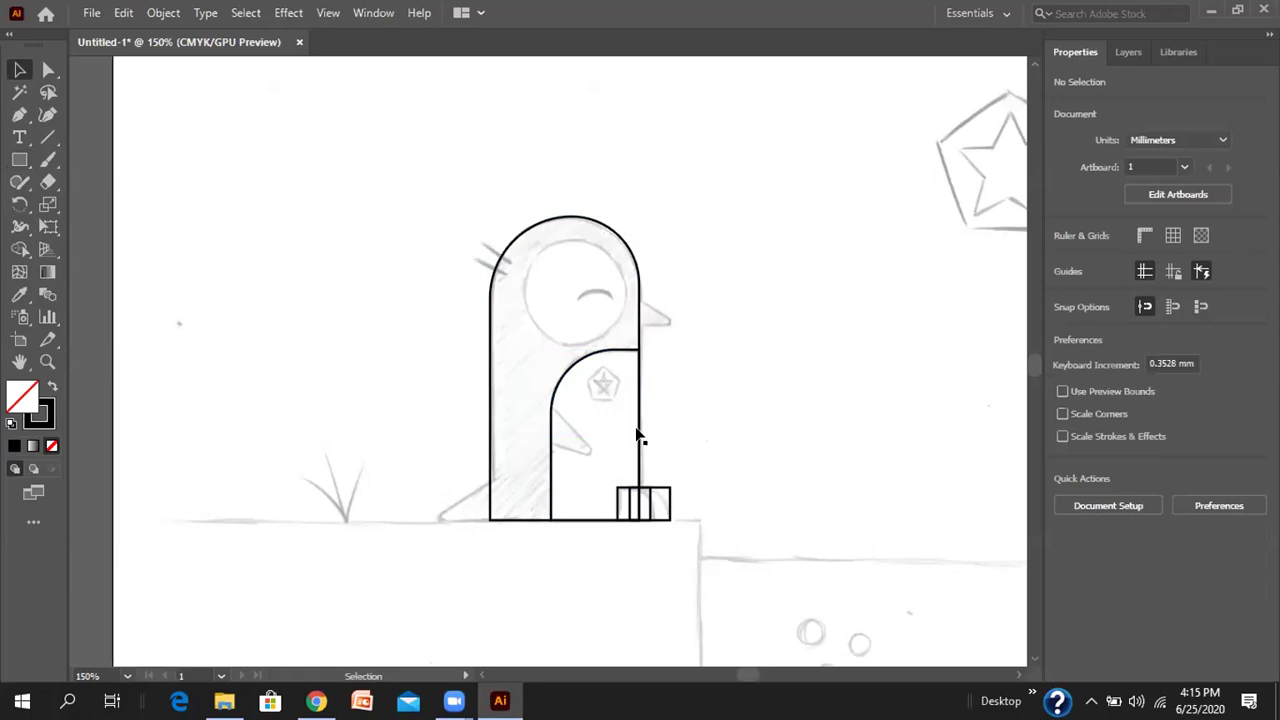
# - Draw a circle about 16.9 mm in diameter in the empty area above the penguin's head
pyautogui.scroll(-3, 694, 503)
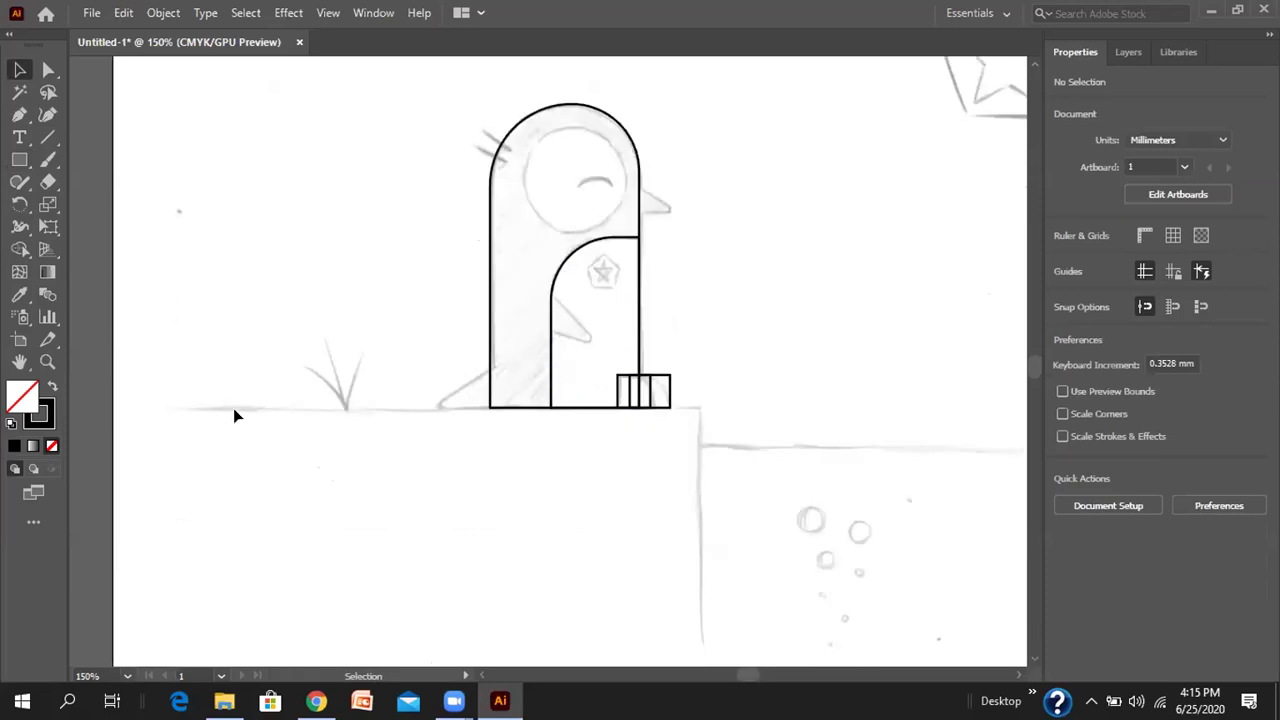
pyautogui.scroll(4, 660, 270)
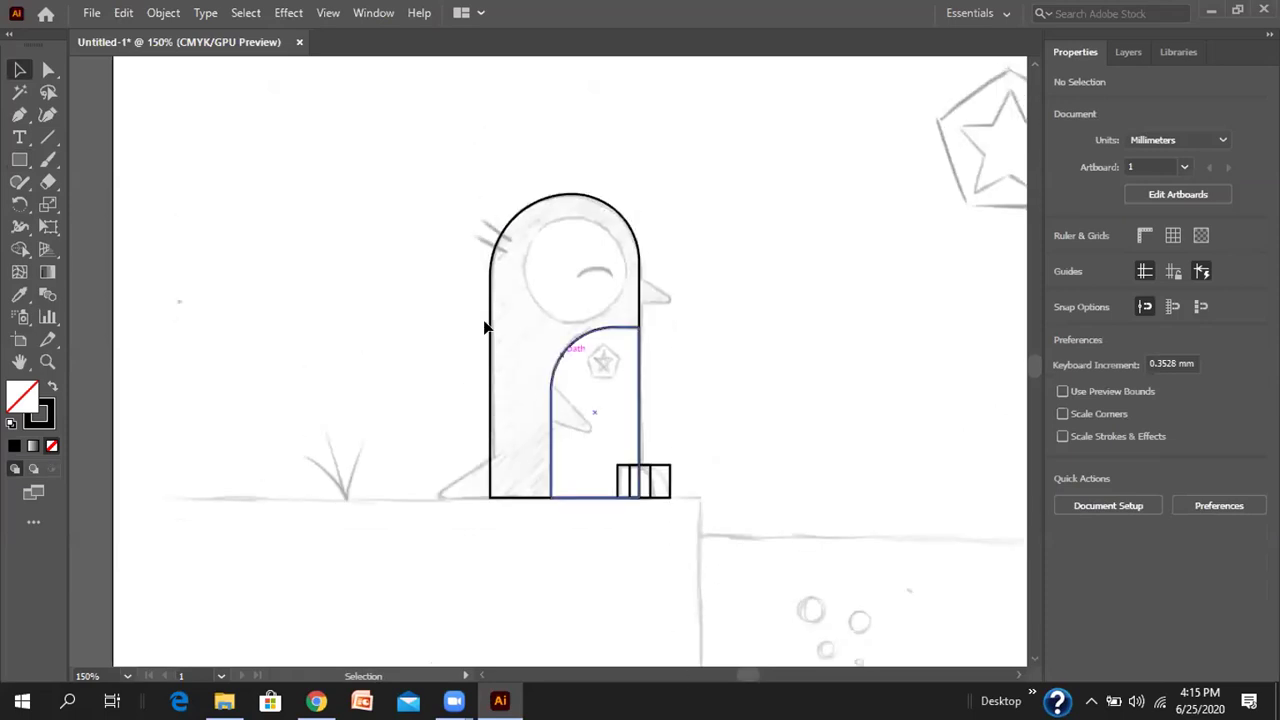
pyautogui.click(14, 164)
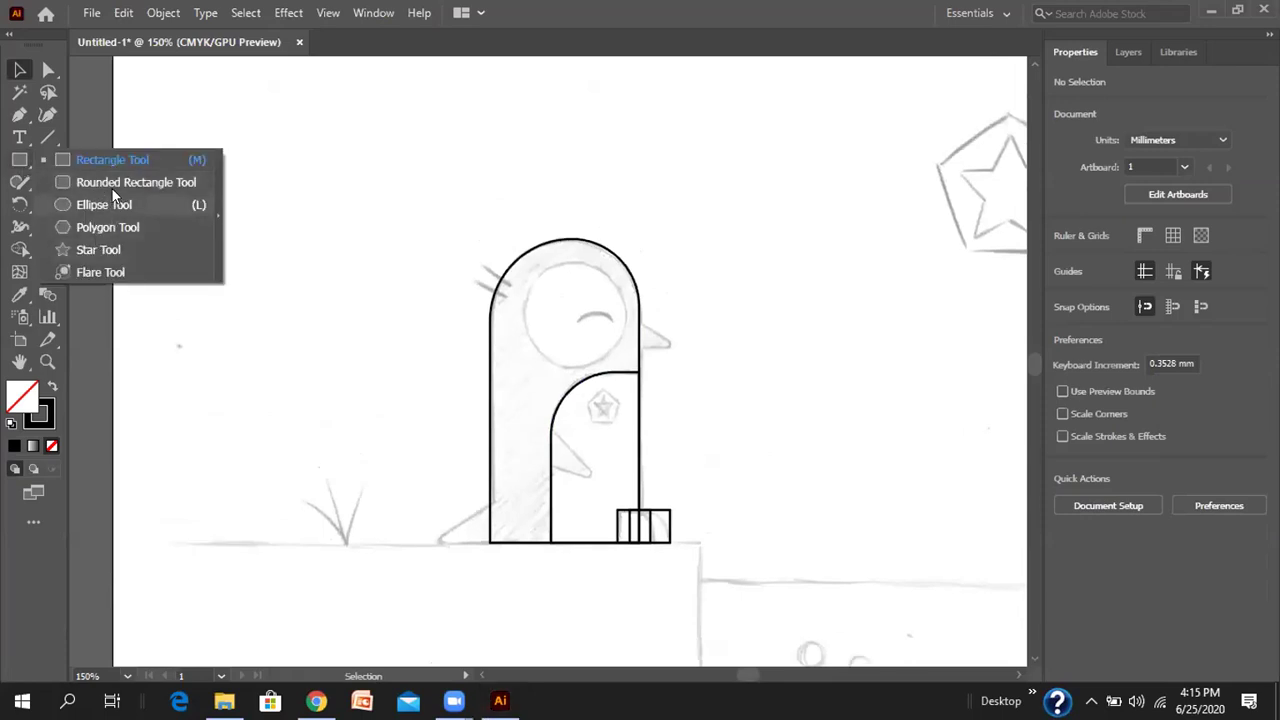
pyautogui.click(105, 204)
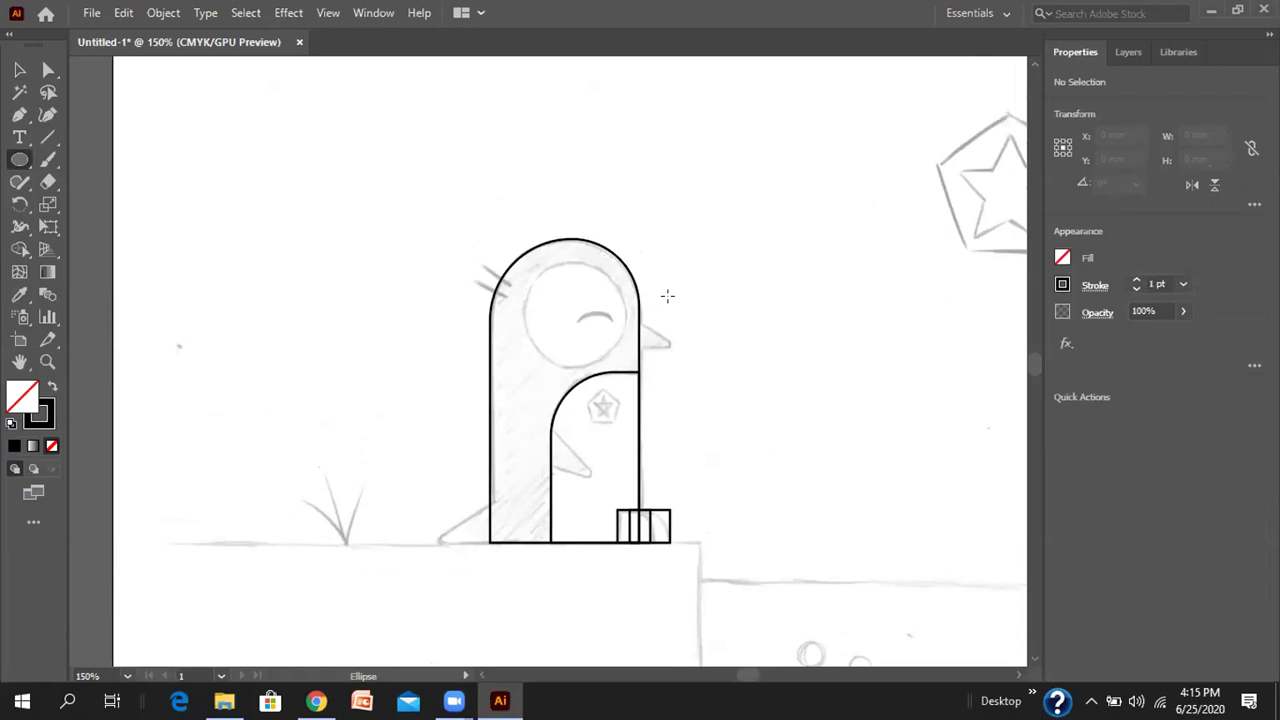
pyautogui.moveTo(603, 112); pyautogui.dragTo(710, 250)
pyautogui.scroll(1, 700, 343)
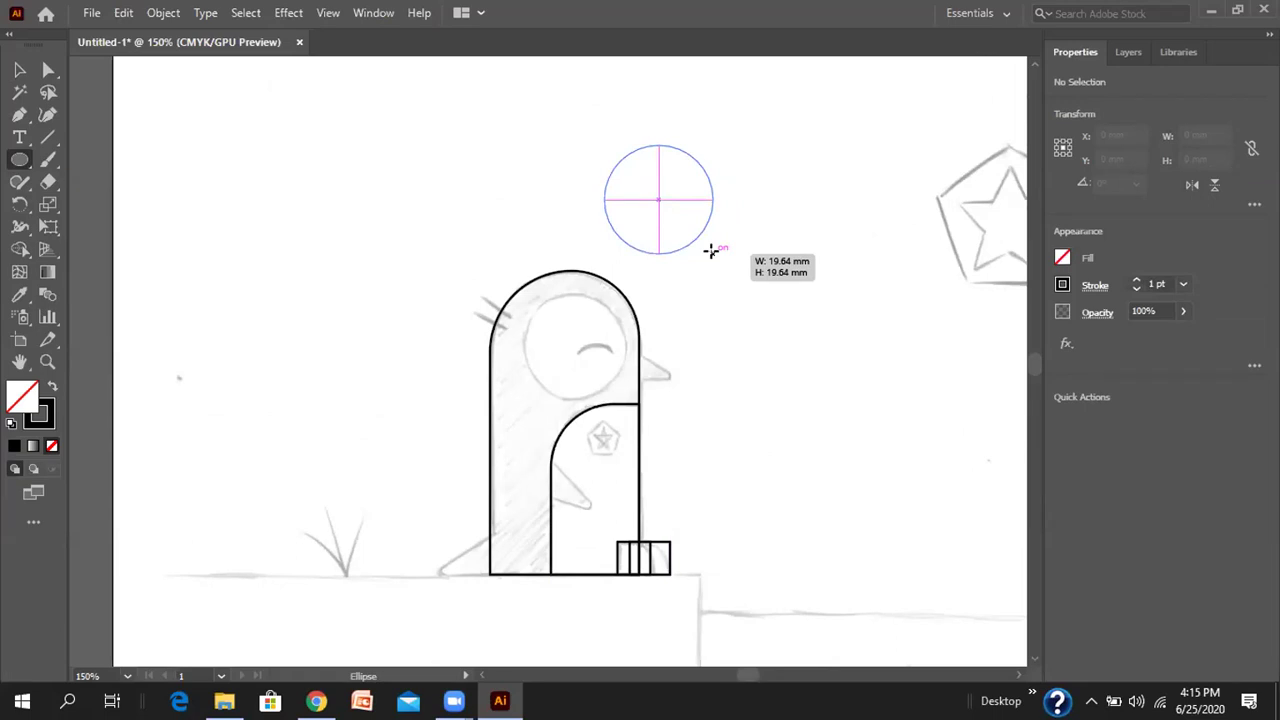
pyautogui.moveTo(710, 250); pyautogui.dragTo(624, 187)
pyautogui.moveTo(733, 211); pyautogui.dragTo(696, 232)
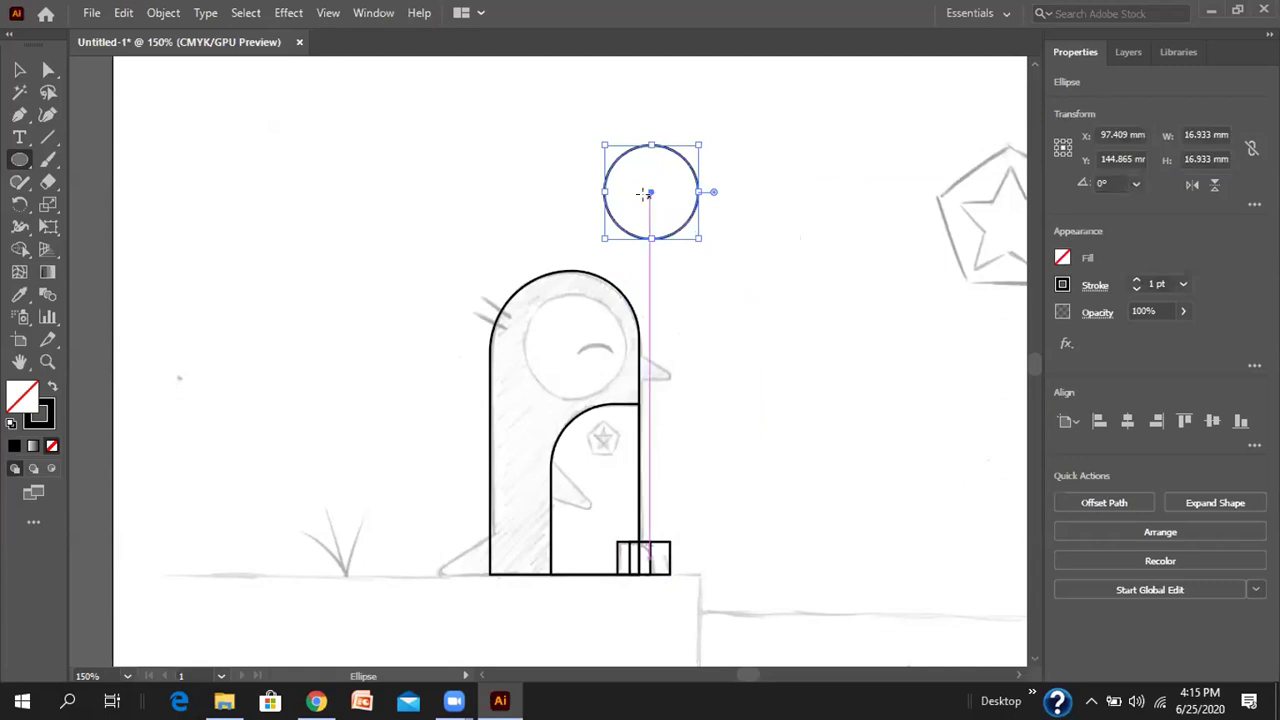
# - Move the circle onto the penguin's face, enlarge it to match the sketched face outline, and deselect it
pyautogui.moveTo(648, 195); pyautogui.dragTo(570, 345)
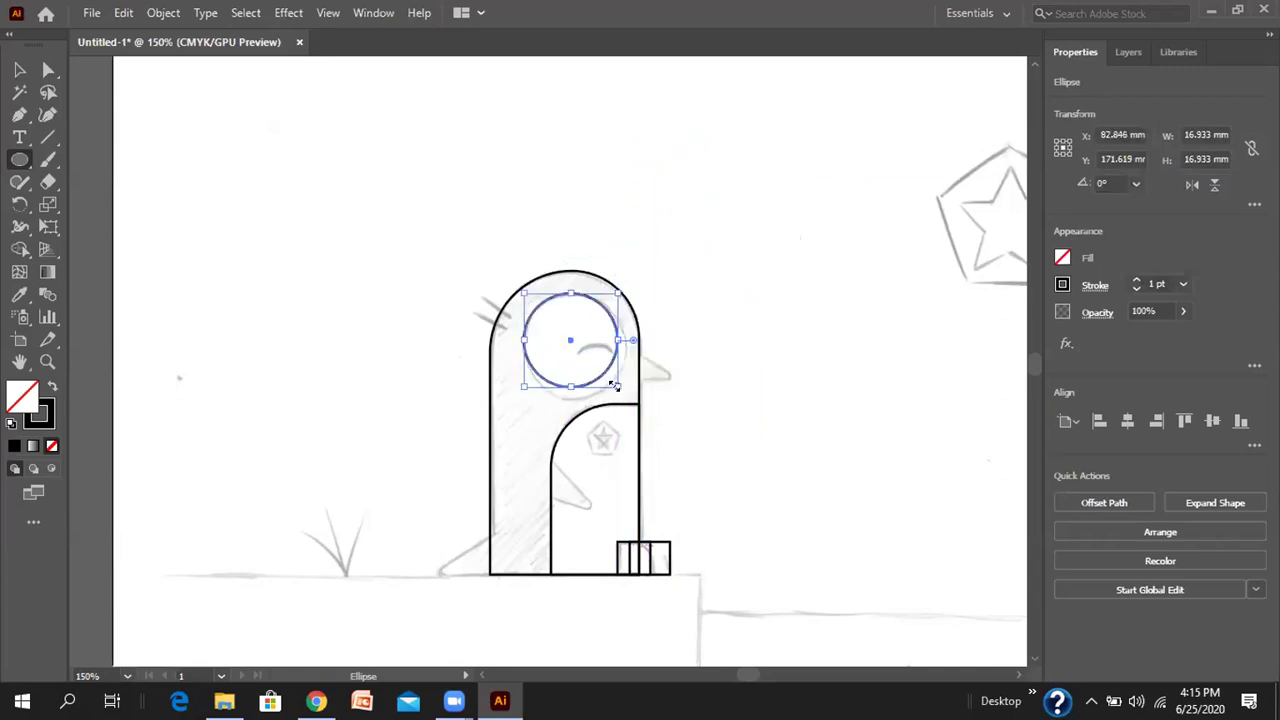
pyautogui.moveTo(614, 384); pyautogui.dragTo(629, 398)
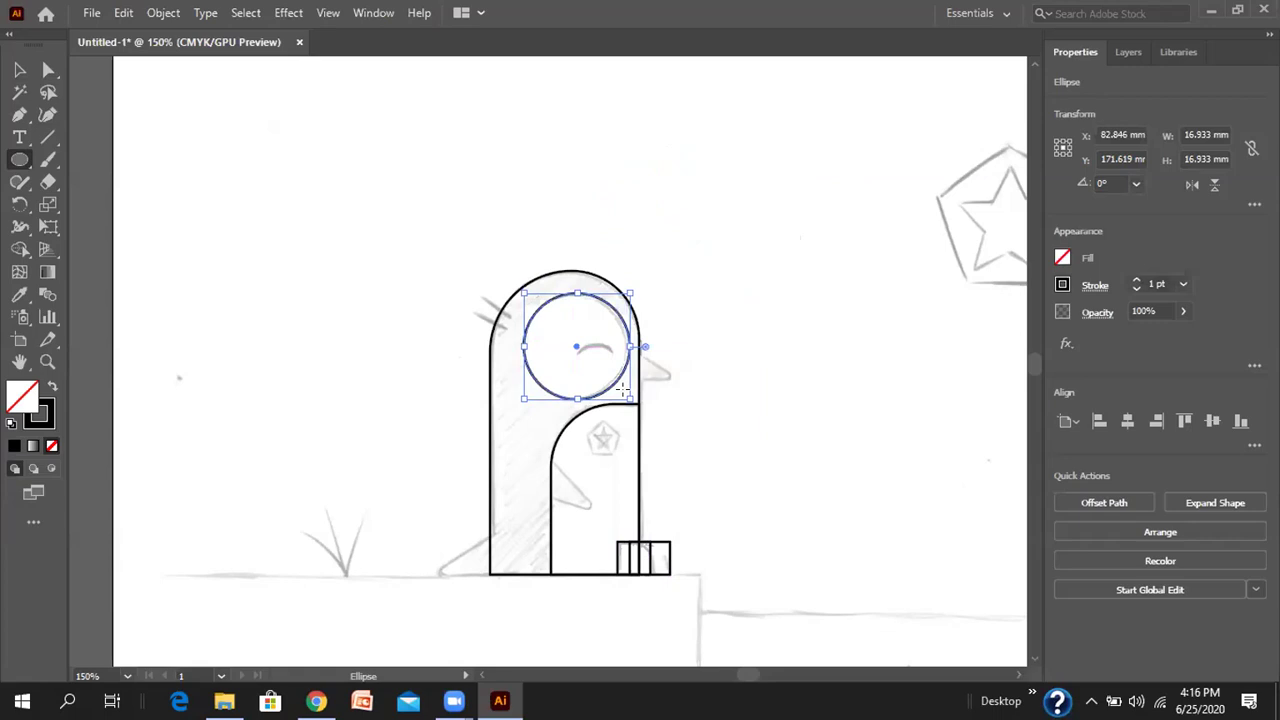
pyautogui.click(826, 307)
pyautogui.click(665, 382)
pyautogui.click(20, 71)
pyautogui.click(808, 384)
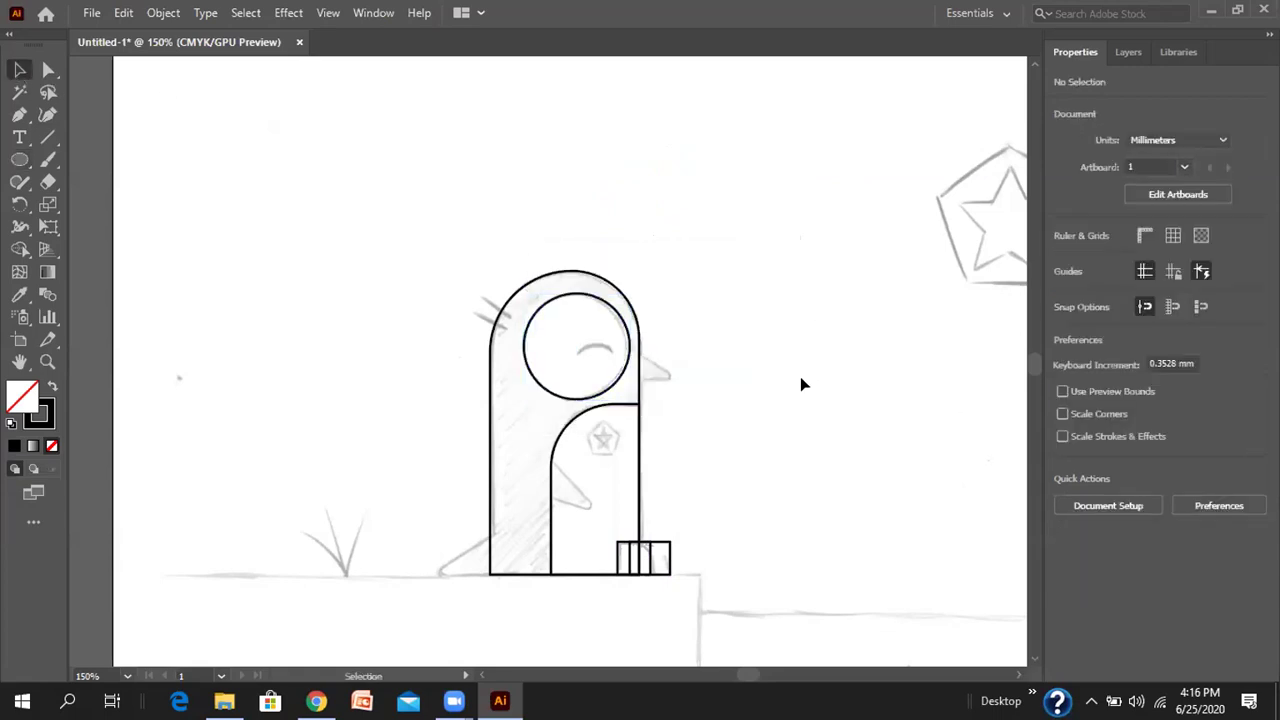
# - Round the upper front corner of both foot rectangles to match the sketched feet
pyautogui.scroll(-1, 800, 384)
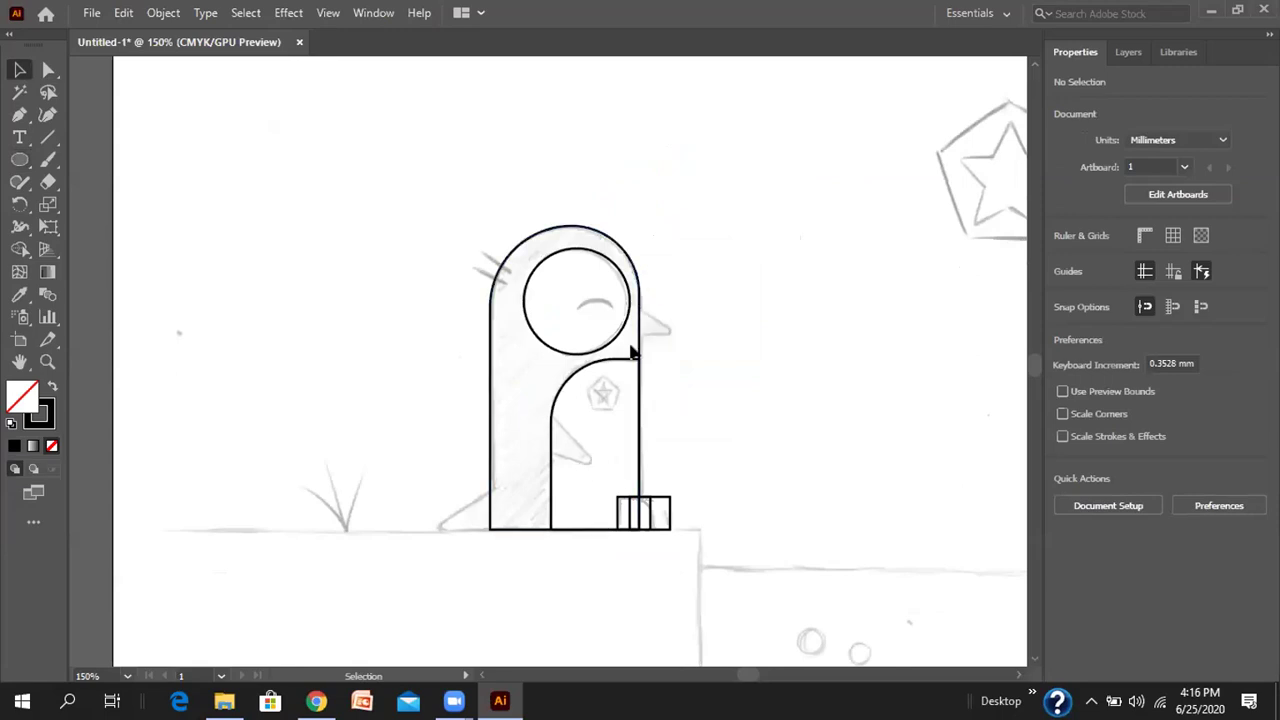
pyautogui.click(661, 515)
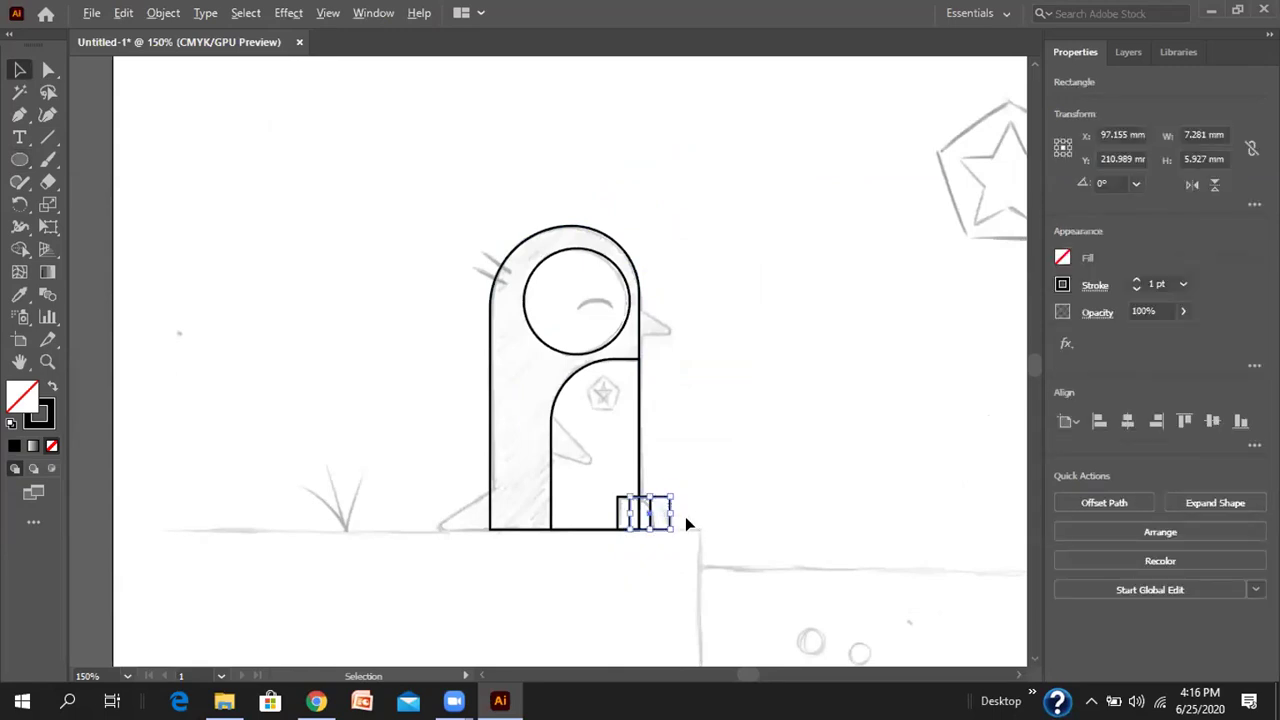
pyautogui.scroll(4, 685, 516)
pyautogui.moveTo(600, 449); pyautogui.dragTo(500, 543)
pyautogui.hotkey('ctrl', 'z')
pyautogui.click(447, 449)
pyautogui.moveTo(447, 449); pyautogui.dragTo(432, 520)
pyautogui.scroll(3, 557, 431)
pyautogui.scroll(-3, 553, 423)
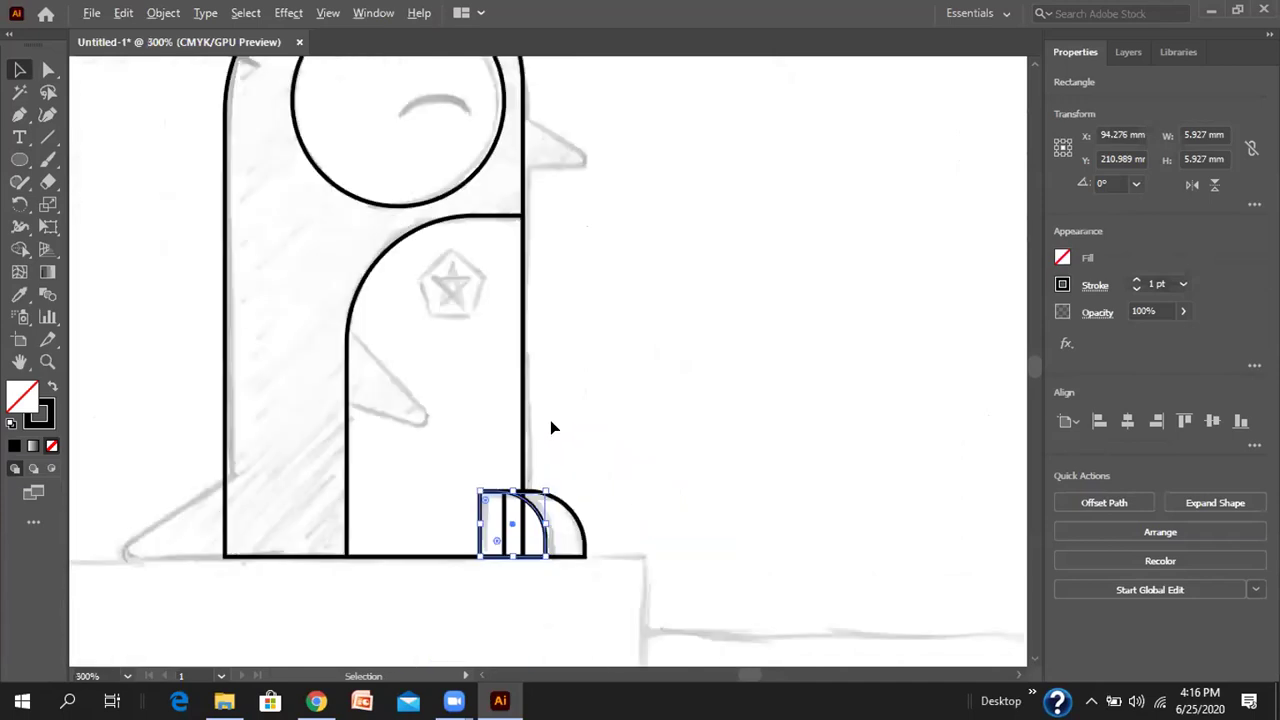
pyautogui.scroll(2, 560, 400)
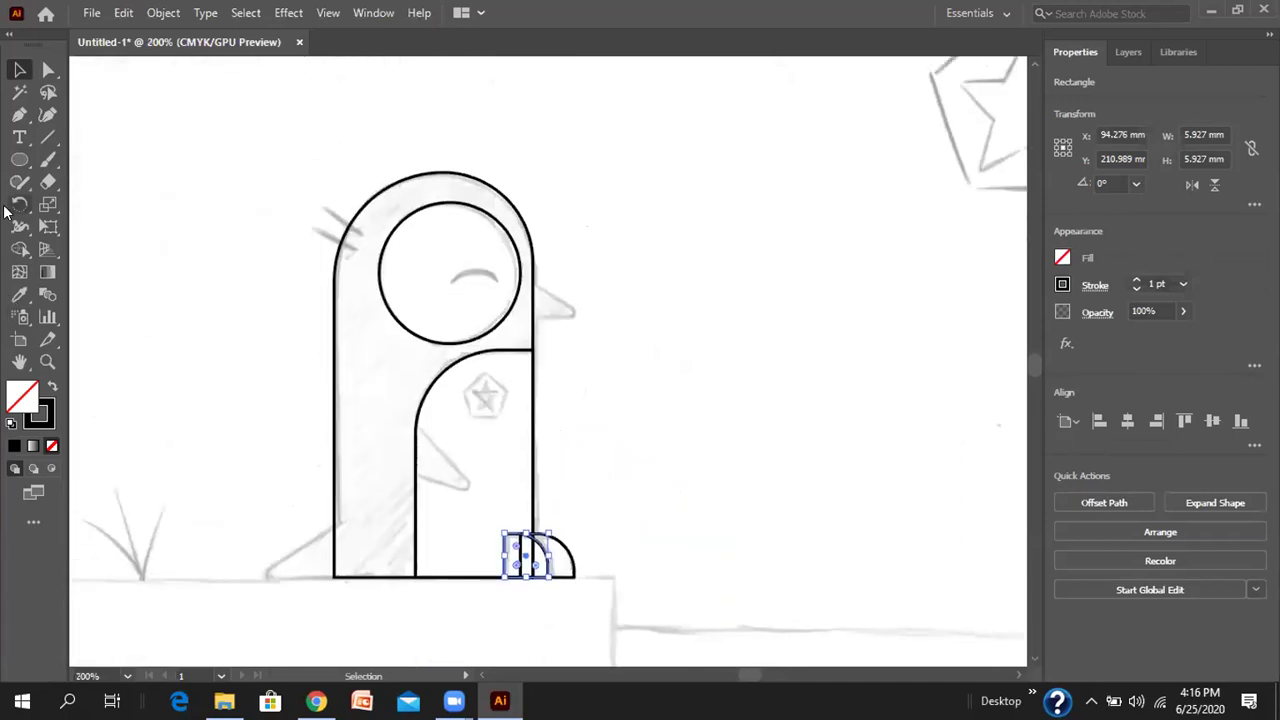
pyautogui.click(19, 159)
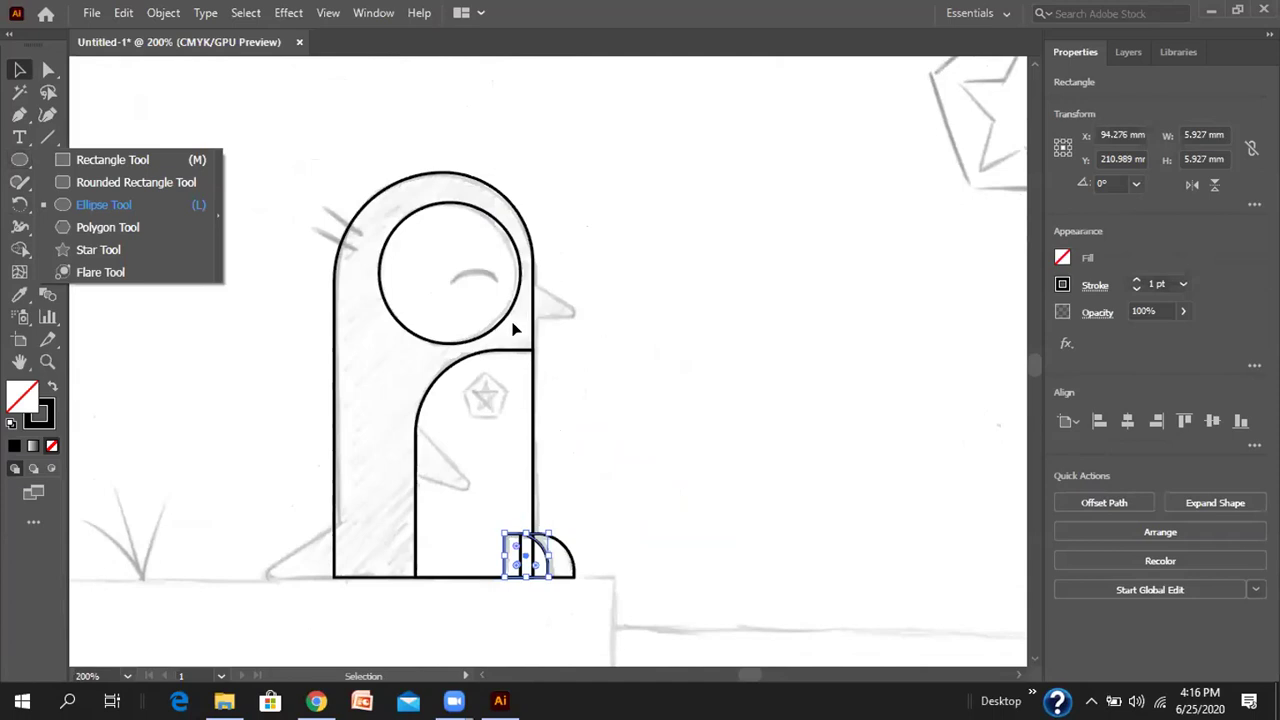
pyautogui.click(116, 230)
pyautogui.moveTo(594, 177); pyautogui.dragTo(720, 247)
pyautogui.moveTo(616, 180)
pyautogui.mouseDown()
pyautogui.moveTo(611, 166)
pyautogui.moveTo(645, 150)
pyautogui.moveTo(624, 158)
pyautogui.moveTo(632, 150)
pyautogui.moveTo(645, 165)
pyautogui.moveTo(641, 140)
pyautogui.moveTo(606, 148)
pyautogui.moveTo(646, 140)
pyautogui.moveTo(734, 157)
pyautogui.moveTo(616, 171)
pyautogui.mouseUp()
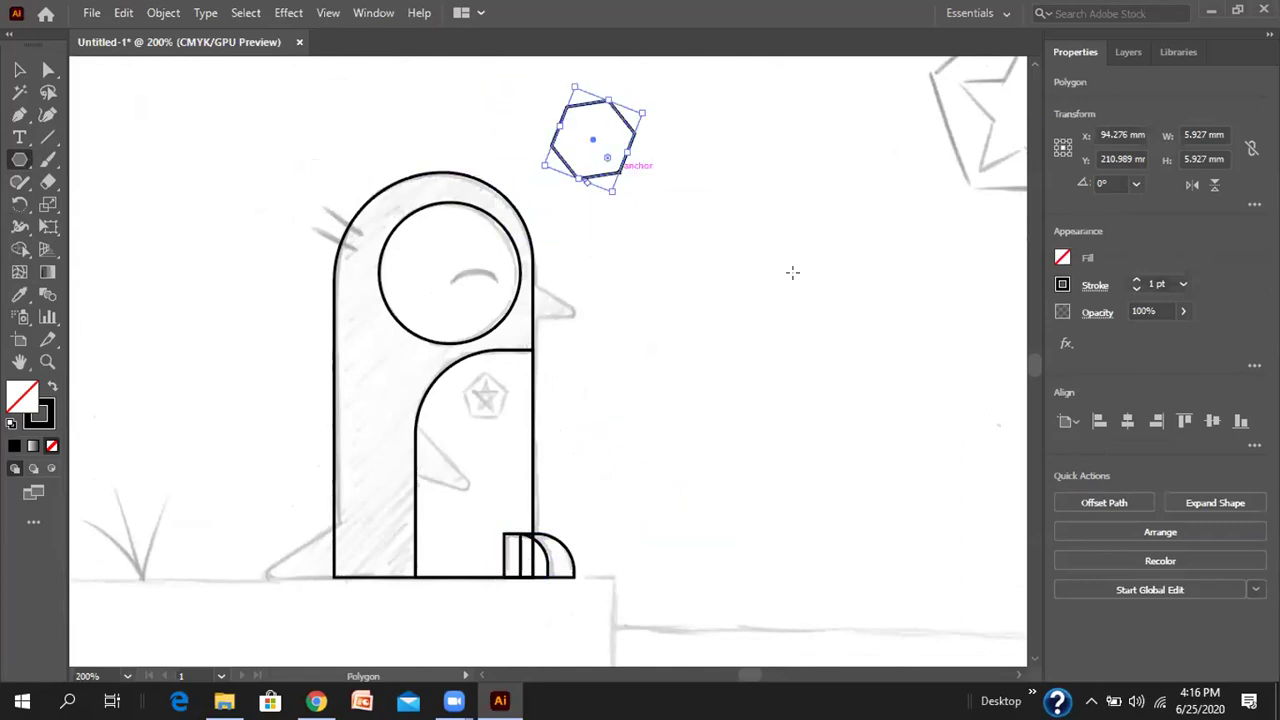
pyautogui.hotkey('ctrl', 'z')
pyautogui.rightClick(606, 172)
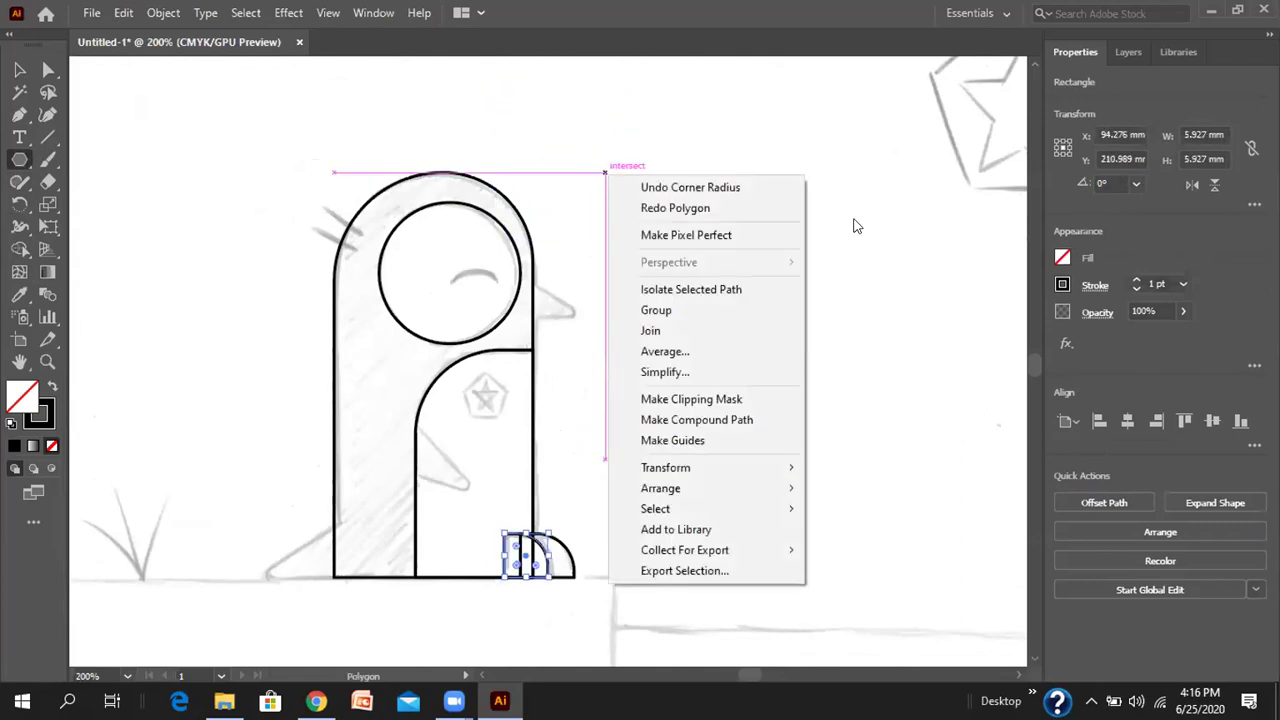
pyautogui.click(675, 148)
# - Create a 3-sided polygon with a 0.458 mm radius in the empty area beside the penguin's head
pyautogui.click(633, 202)
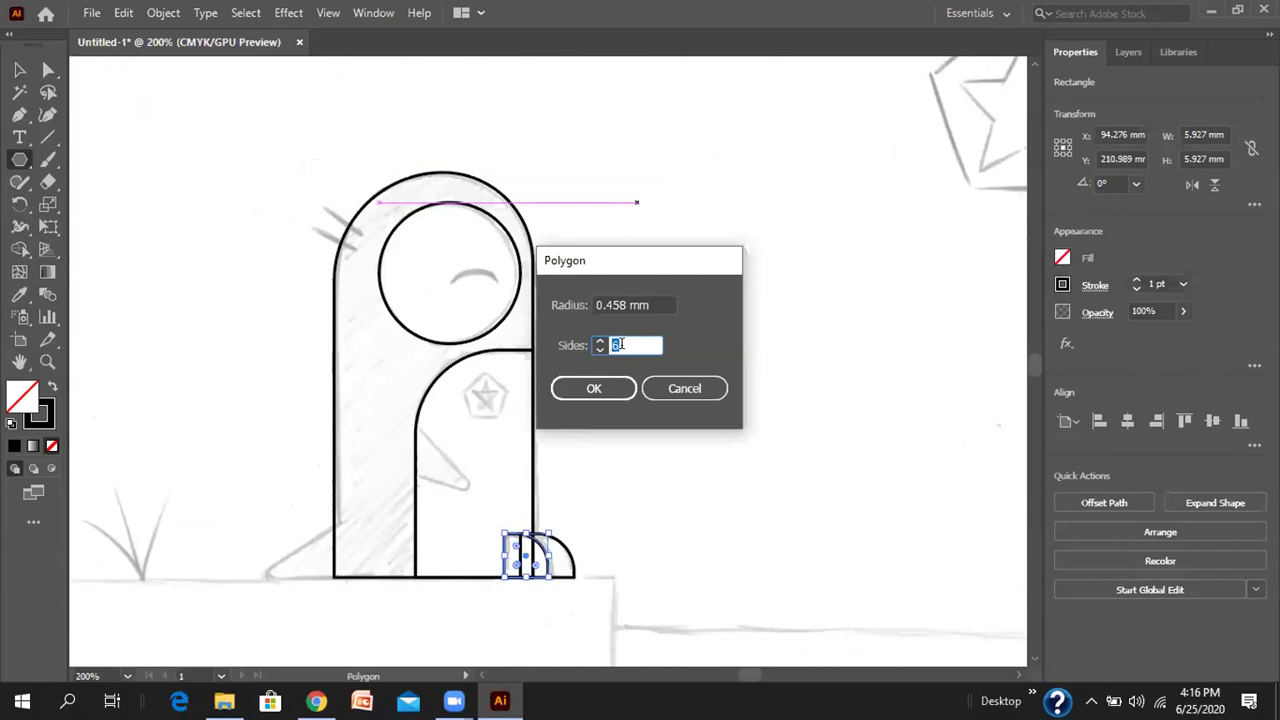
pyautogui.press('BackSpace')
pyautogui.write('3')
pyautogui.click(586, 390)
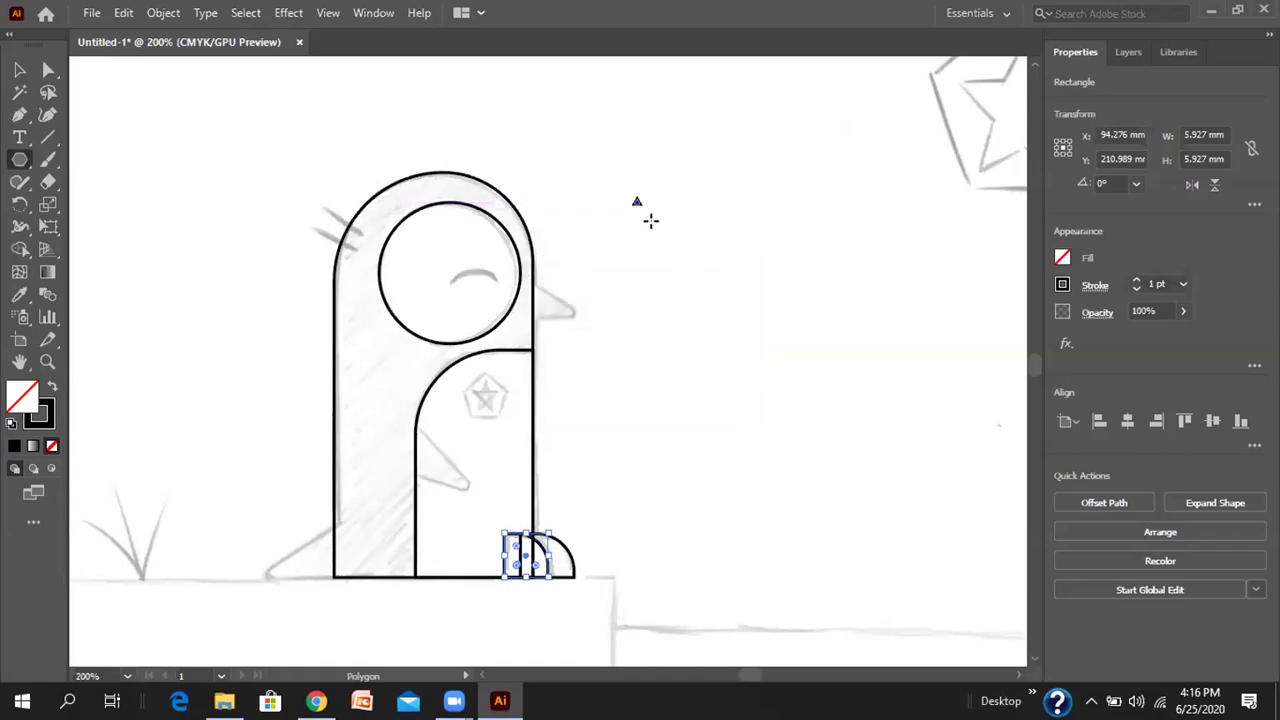
# - Enlarge the small triangle to about 9.2 mm wide and 9.5 mm high
pyautogui.hotkey('ctrl', '=')
pyautogui.hotkey('ctrl', '=')
pyautogui.hotkey('ctrl', '=')
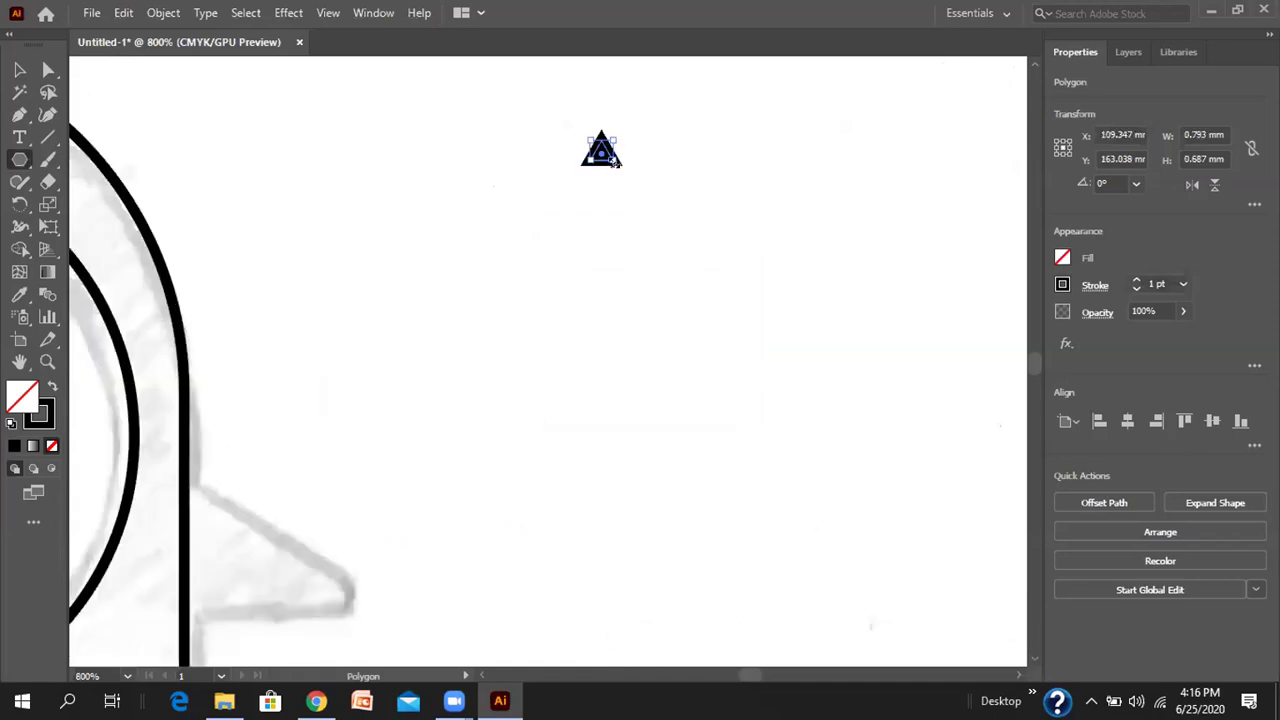
pyautogui.moveTo(614, 162); pyautogui.dragTo(860, 418)
pyautogui.scroll(-2, 742, 330)
pyautogui.scroll(-3, 742, 330)
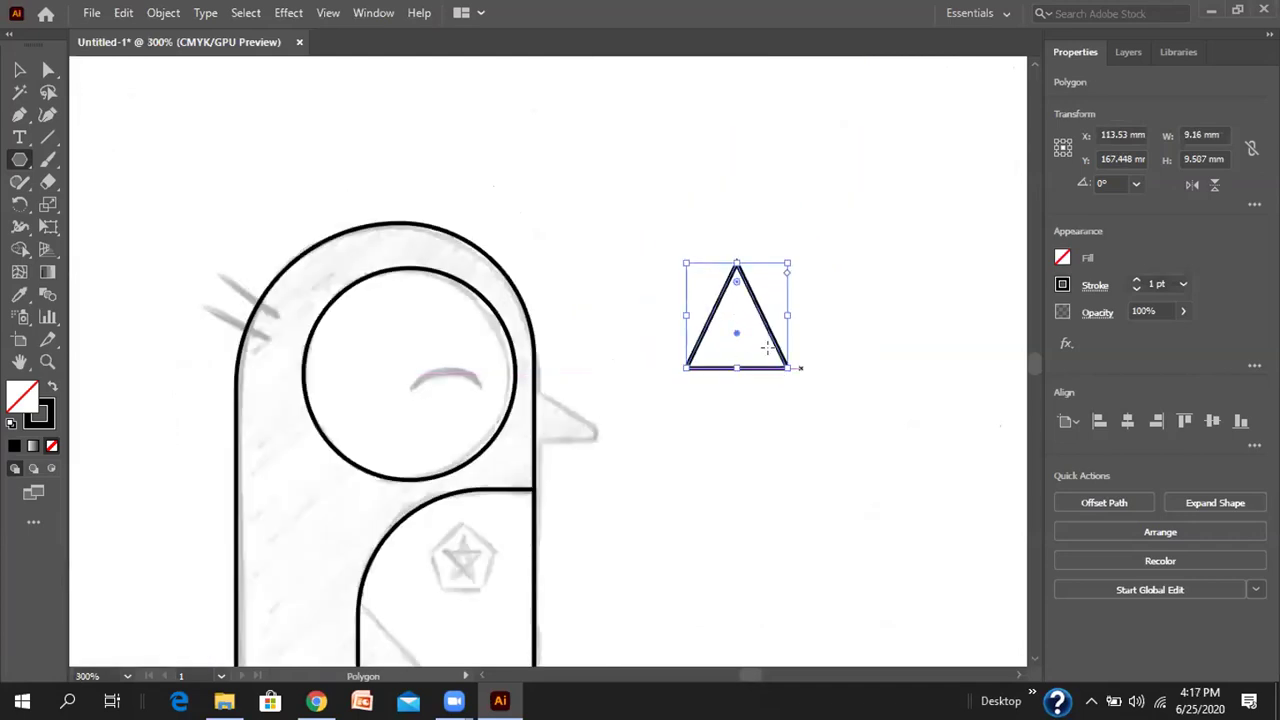
# - Move the triangle onto the sketched beak, narrow it to about 7.3 mm, and rotate it to about 249° so its tip points forward
pyautogui.moveTo(737, 337); pyautogui.dragTo(549, 408)
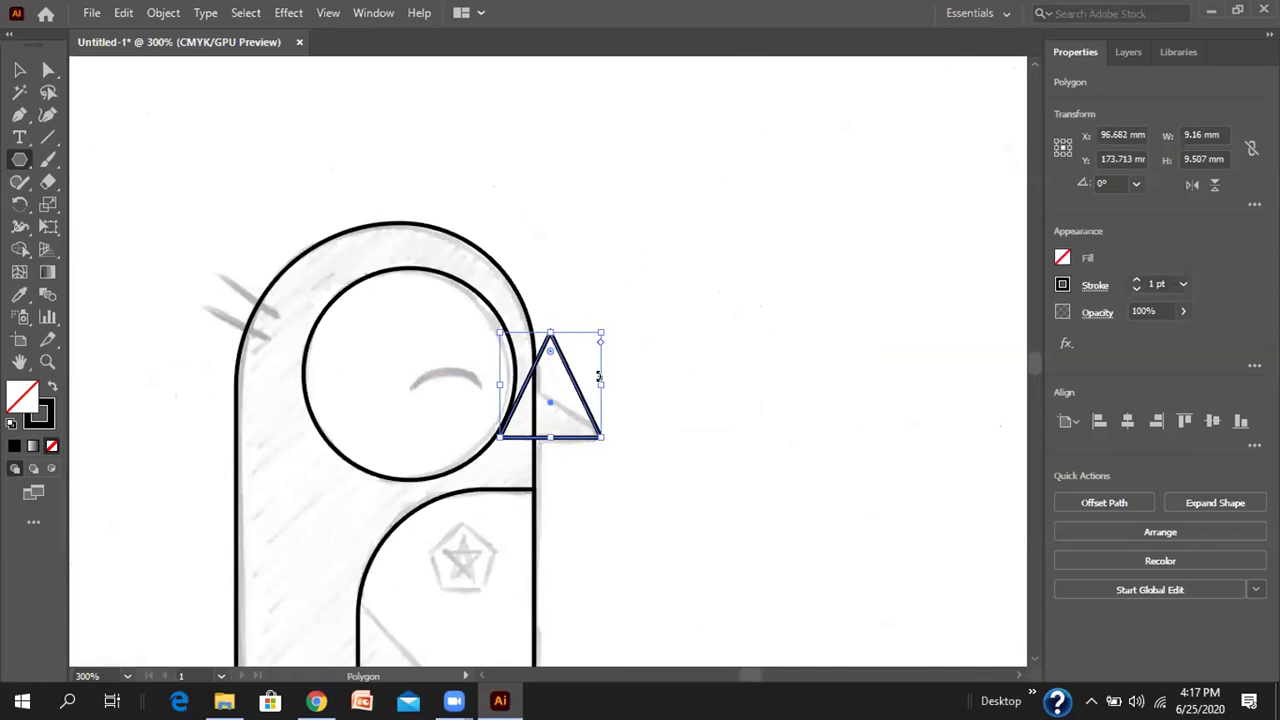
pyautogui.moveTo(601, 385); pyautogui.dragTo(579, 389)
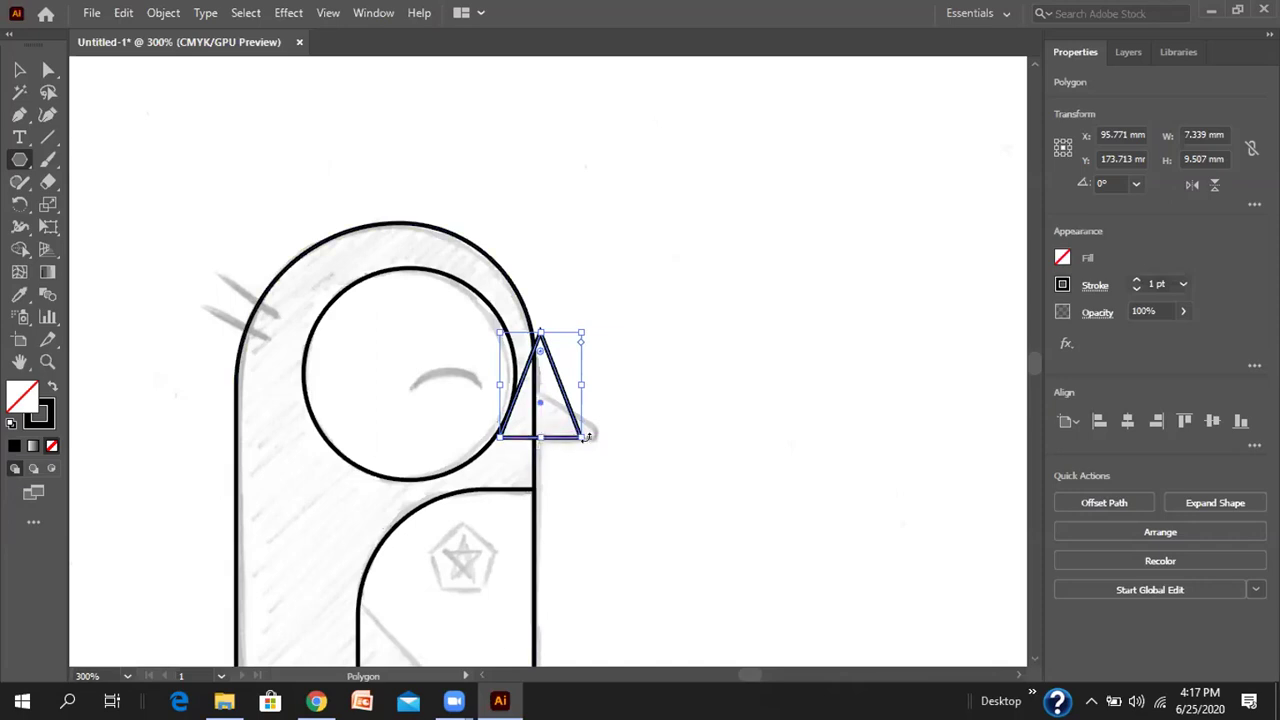
pyautogui.moveTo(584, 436); pyautogui.dragTo(560, 419)
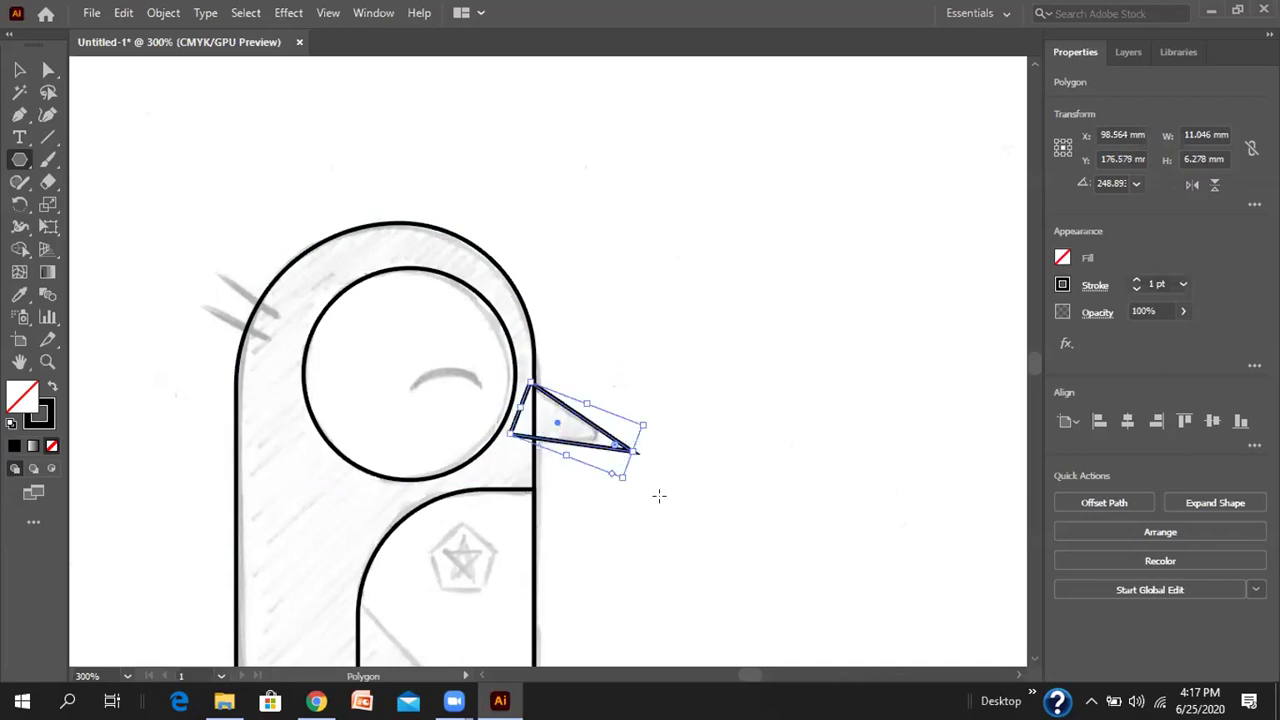
# - Round the beak triangle's corners until its tip matches the sketched beak
pyautogui.scroll(4, 587, 478)
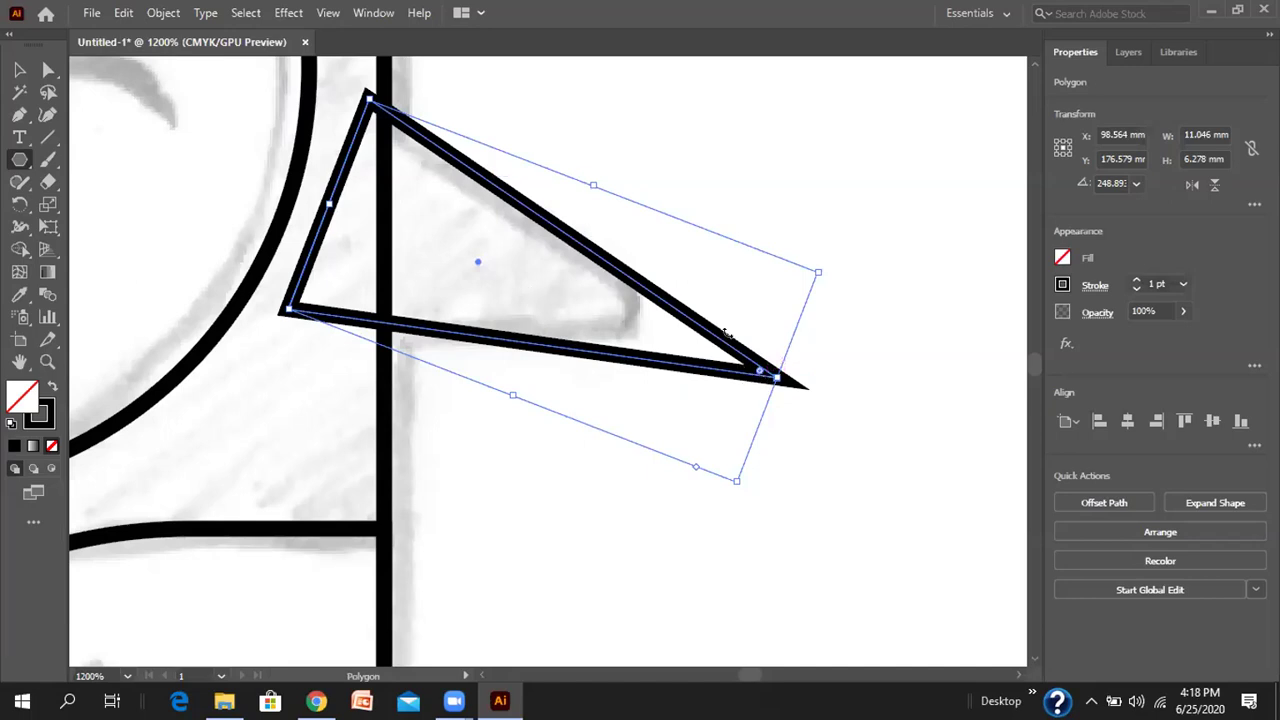
pyautogui.moveTo(760, 371); pyautogui.dragTo(584, 305)
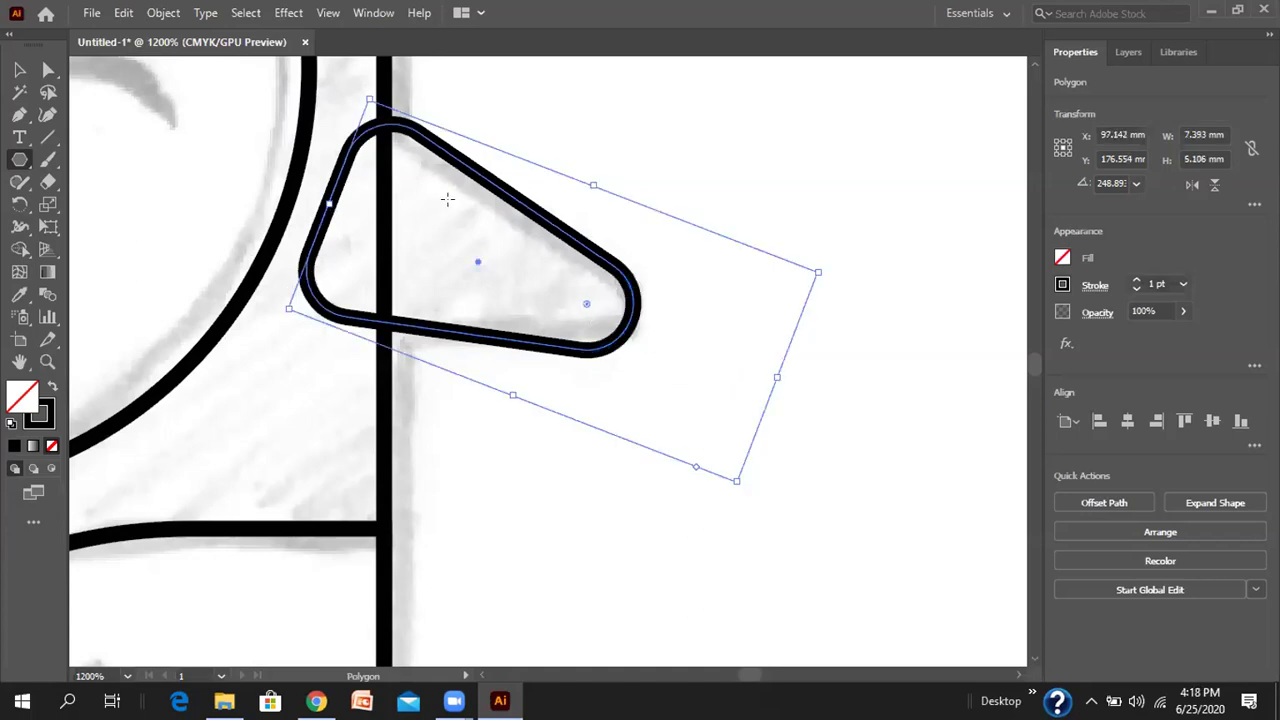
# - Duplicate the beak triangle and place the copy over the sketched wing at the edge of the belly
pyautogui.scroll(-8, 502, 238)
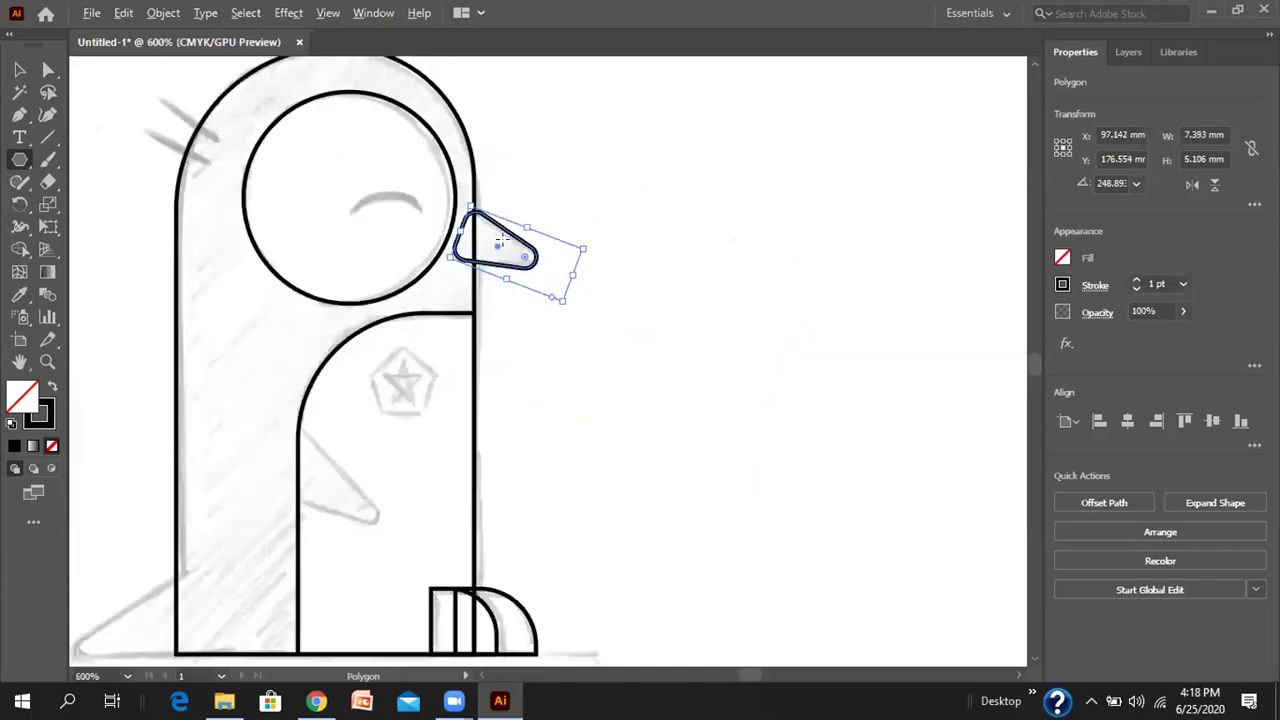
pyautogui.scroll(1, 520, 235)
pyautogui.press('v')
pyautogui.click(508, 249)
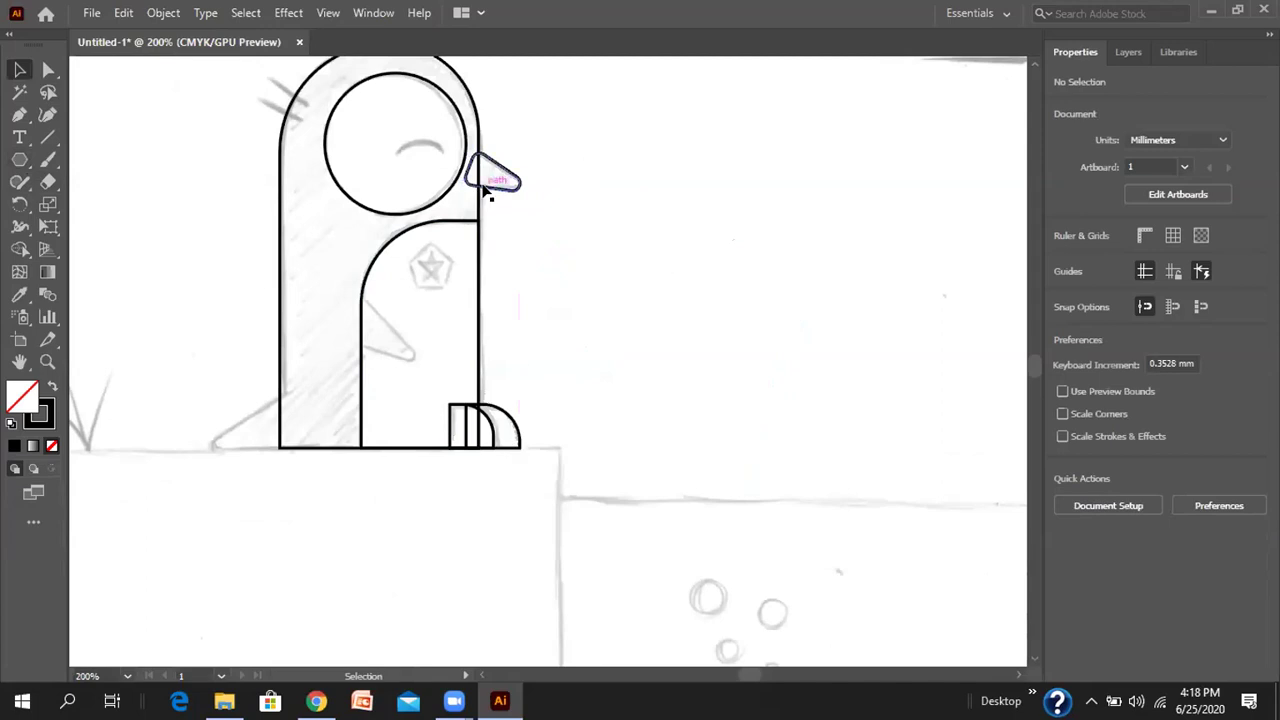
pyautogui.click(490, 187)
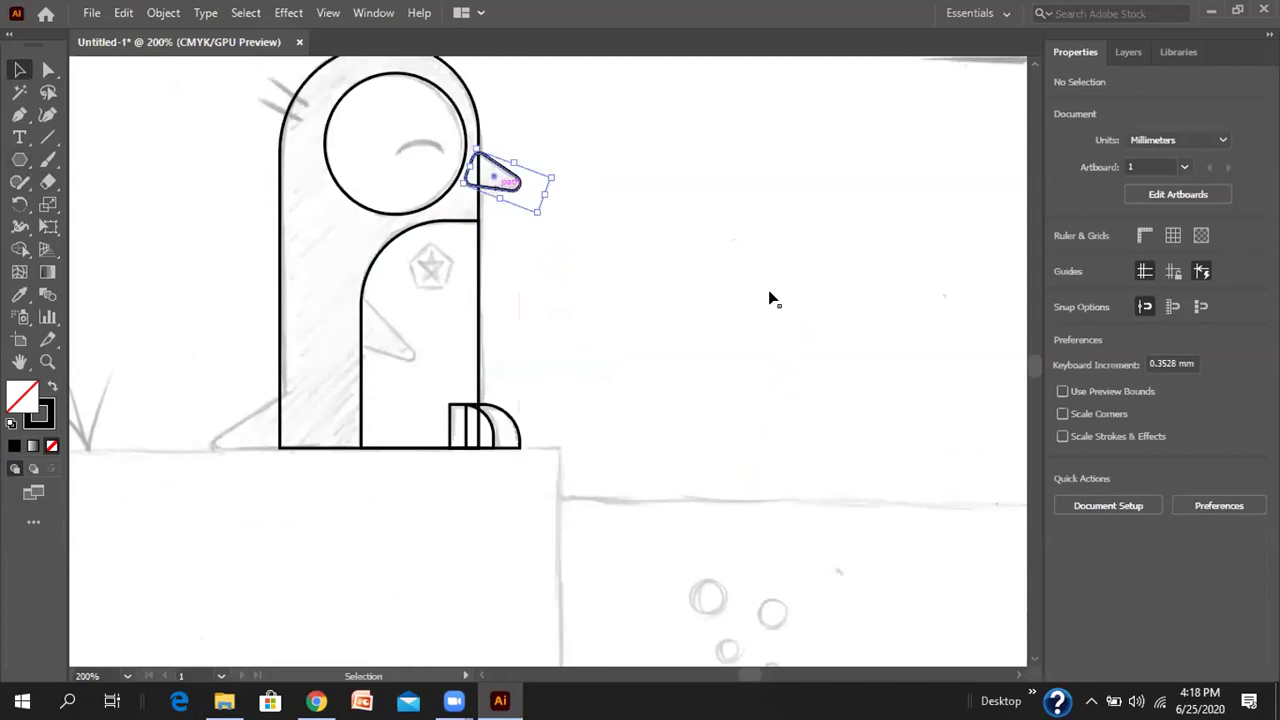
pyautogui.hotkey('ctrl', 'v')
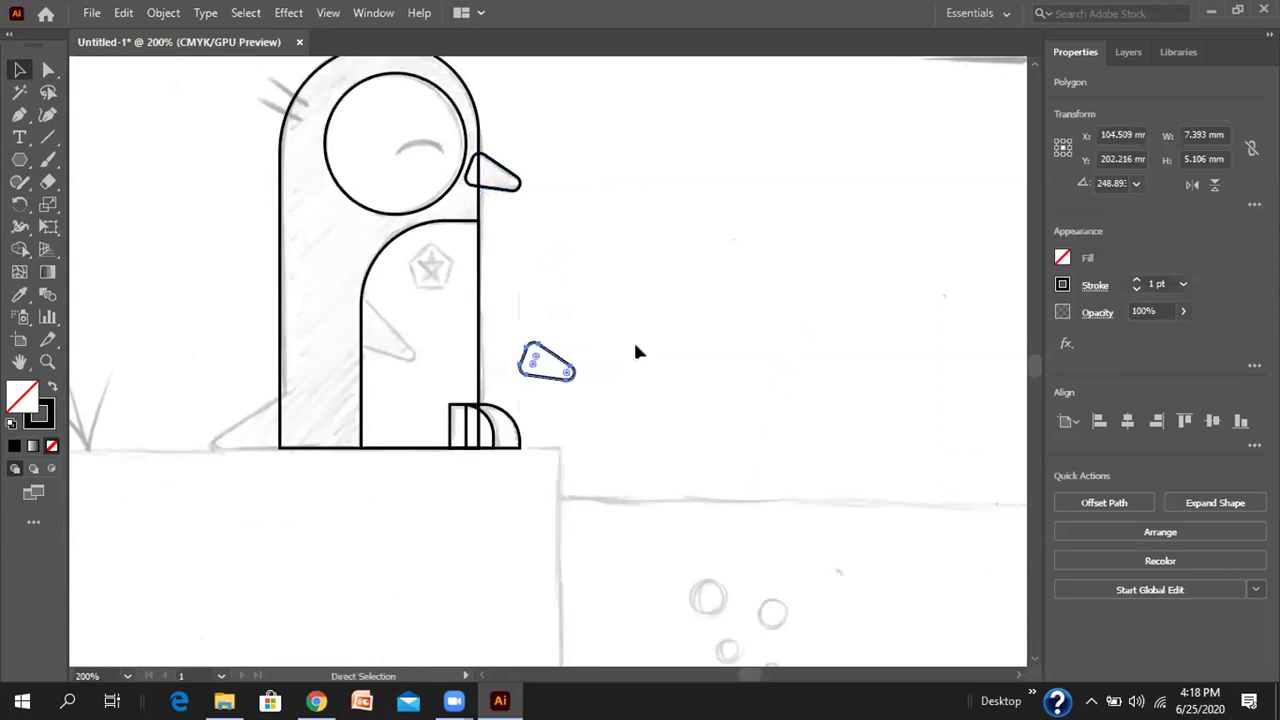
pyautogui.moveTo(521, 352); pyautogui.dragTo(366, 330)
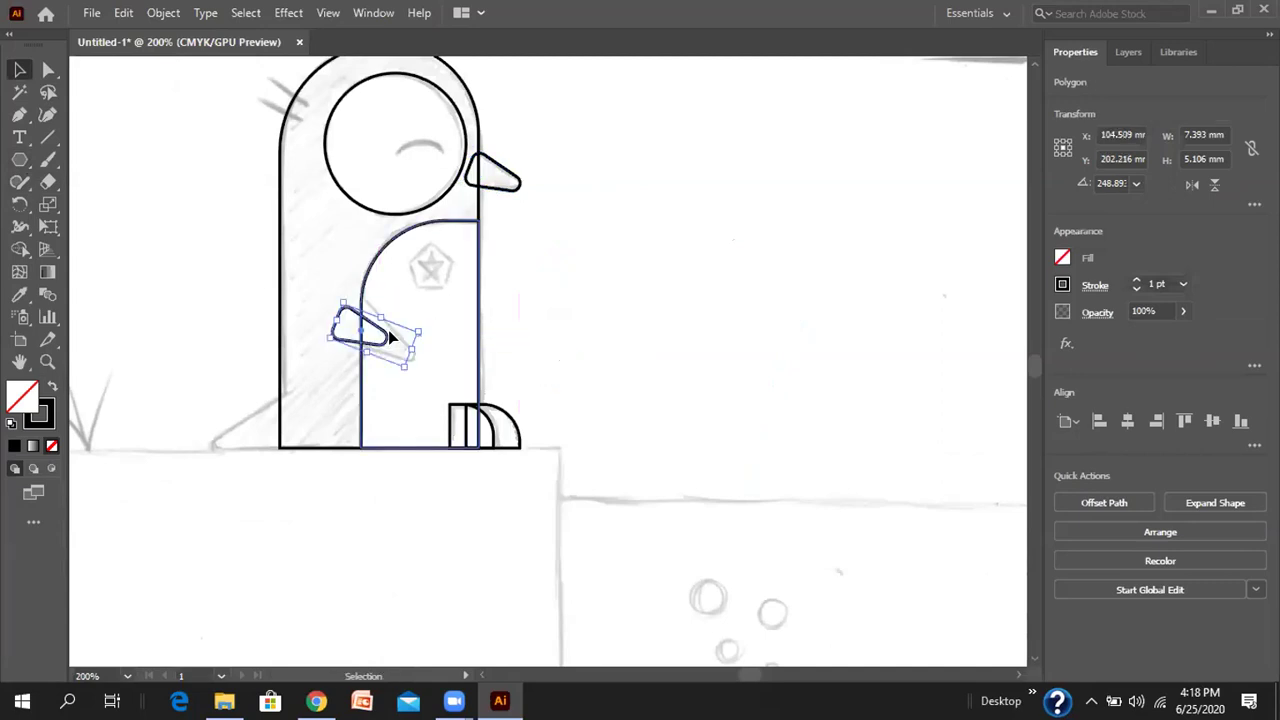
# - Place another copy of the beak triangle on the sketched tail and rotate it to about 101° so it points backward
pyautogui.click(551, 372)
pyautogui.moveTo(551, 372); pyautogui.dragTo(266, 410)
pyautogui.moveTo(316, 447); pyautogui.dragTo(262, 440)
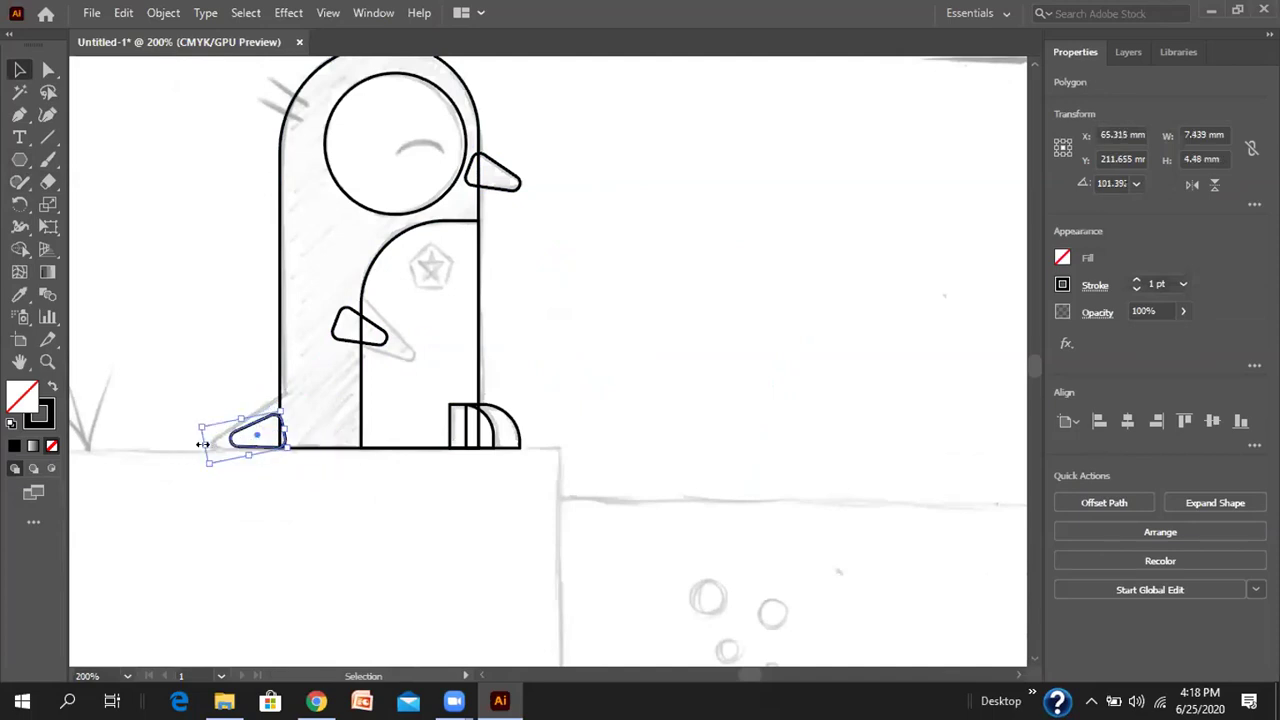
# - Sharpen the tail triangle's corners, enlarge it to about 10.8 by 6.2 mm, and rotate it to about 107° so it rests on the ground line
pyautogui.scroll(2, 248, 432)
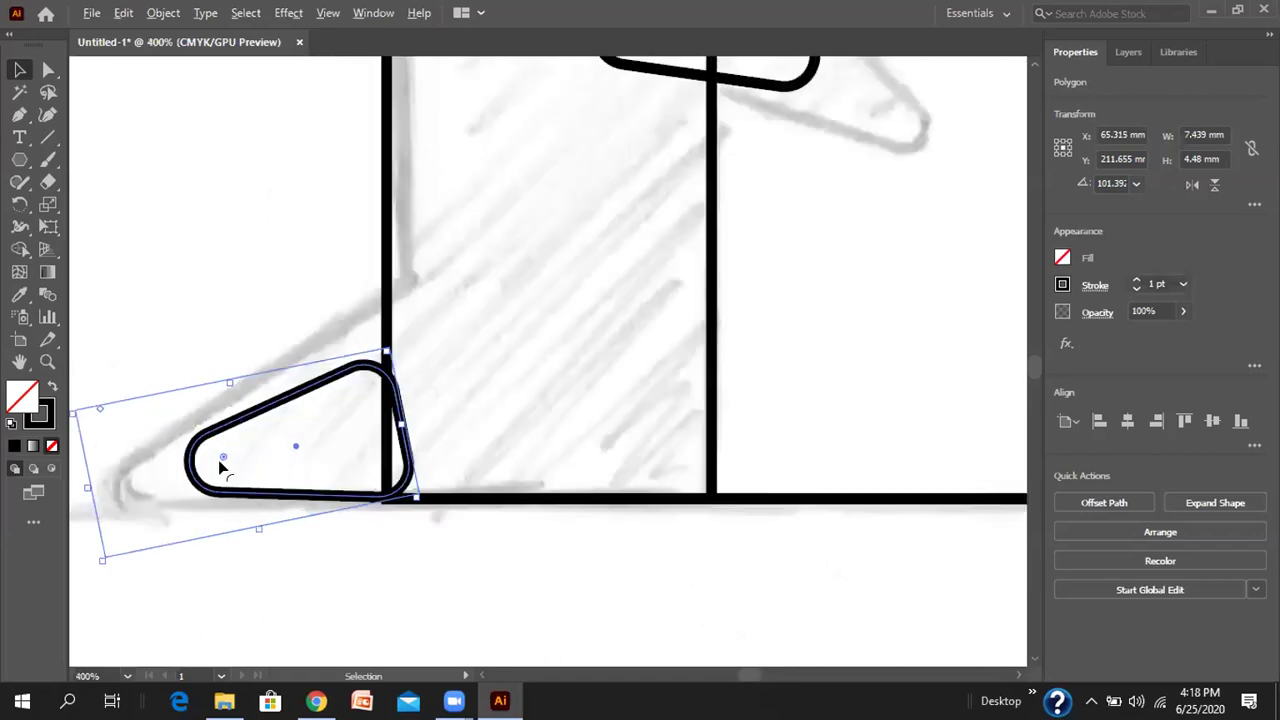
pyautogui.moveTo(222, 466); pyautogui.dragTo(113, 484)
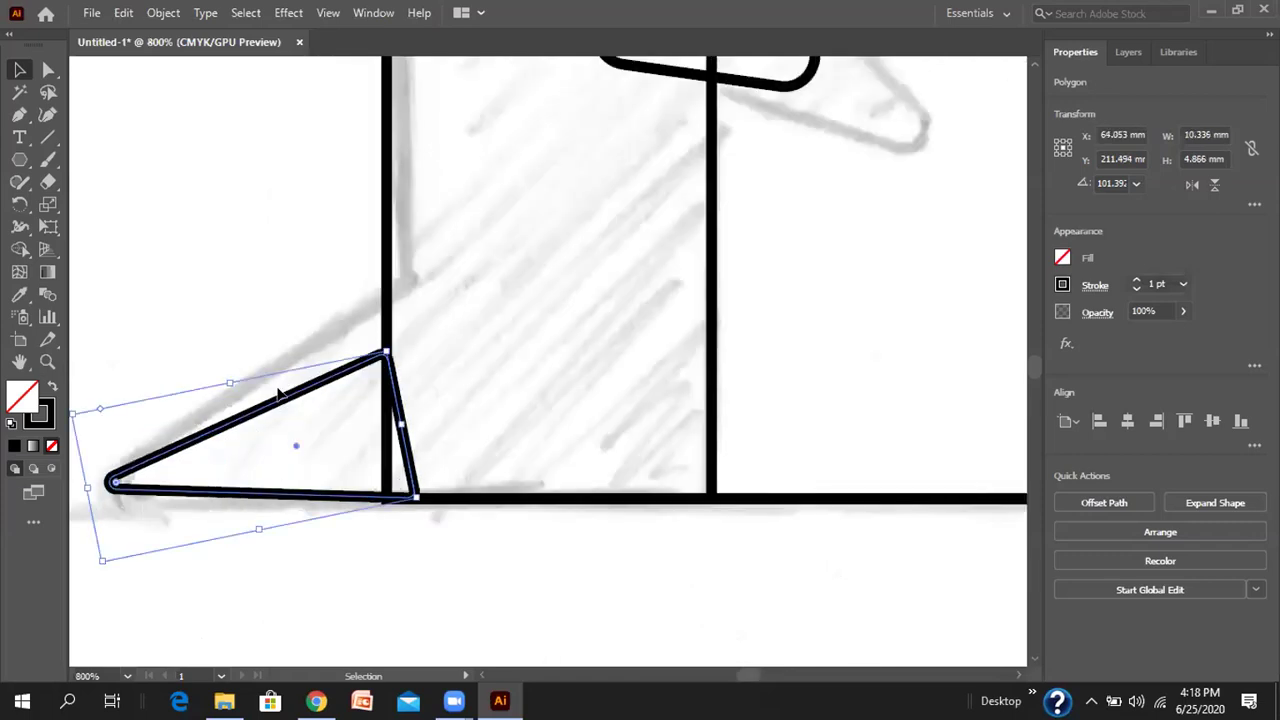
pyautogui.moveTo(228, 382); pyautogui.dragTo(221, 337)
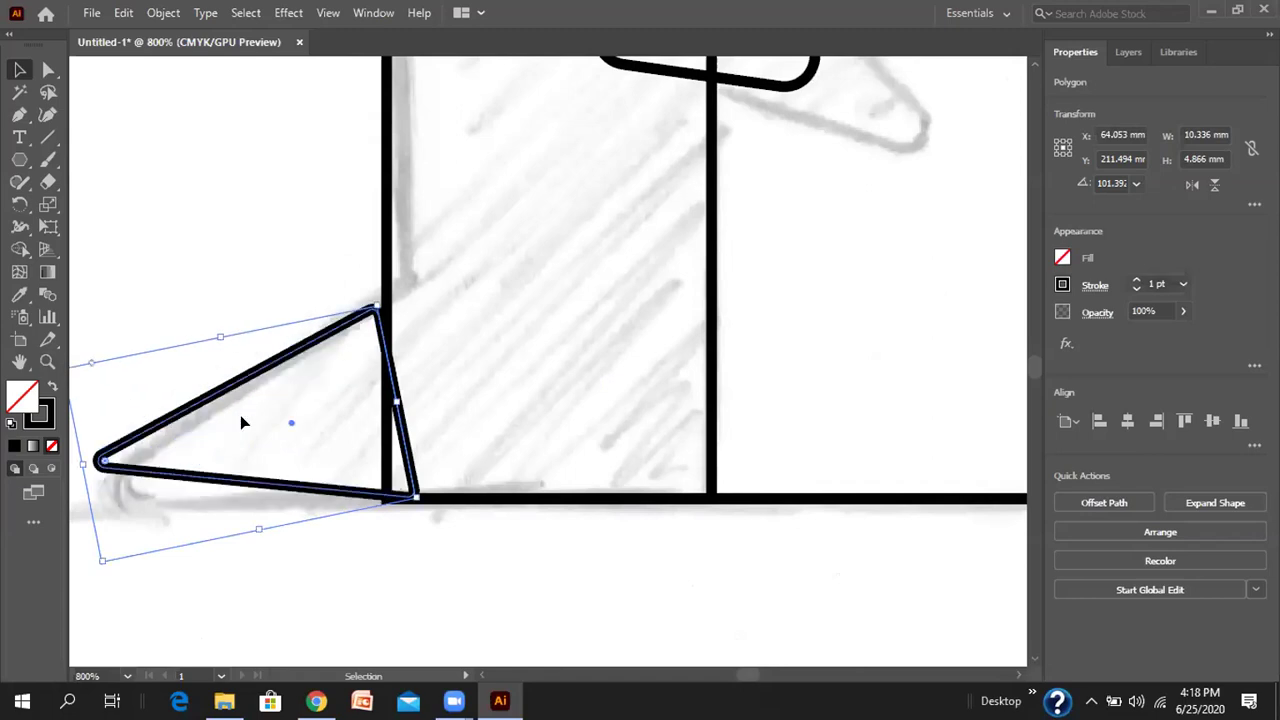
pyautogui.moveTo(264, 538)
pyautogui.mouseDown()
pyautogui.moveTo(276, 536)
pyautogui.moveTo(266, 530)
pyautogui.mouseUp()
pyautogui.moveTo(285, 411); pyautogui.dragTo(300, 434)
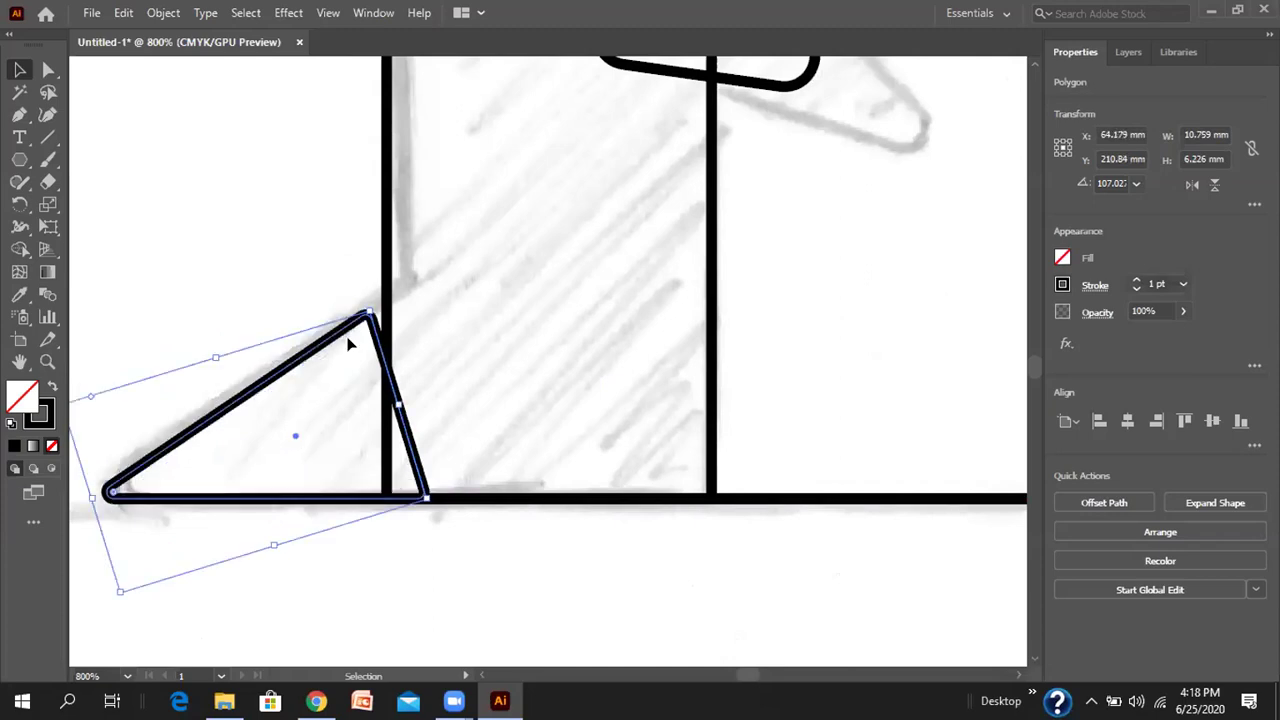
# - Extend the tail triangle into the body, to about 12.8 mm wide and 7.1 mm high, and align it with the sketch
pyautogui.moveTo(398, 404); pyautogui.dragTo(457, 386)
pyautogui.moveTo(247, 345); pyautogui.dragTo(241, 331)
pyautogui.moveTo(305, 545); pyautogui.dragTo(303, 540)
pyautogui.moveTo(332, 418); pyautogui.dragTo(328, 429)
# - Reduce the wing triangle's corner rounding and rotate it to about 238° to follow the sketched wing
pyautogui.scroll(6, 600, 350)
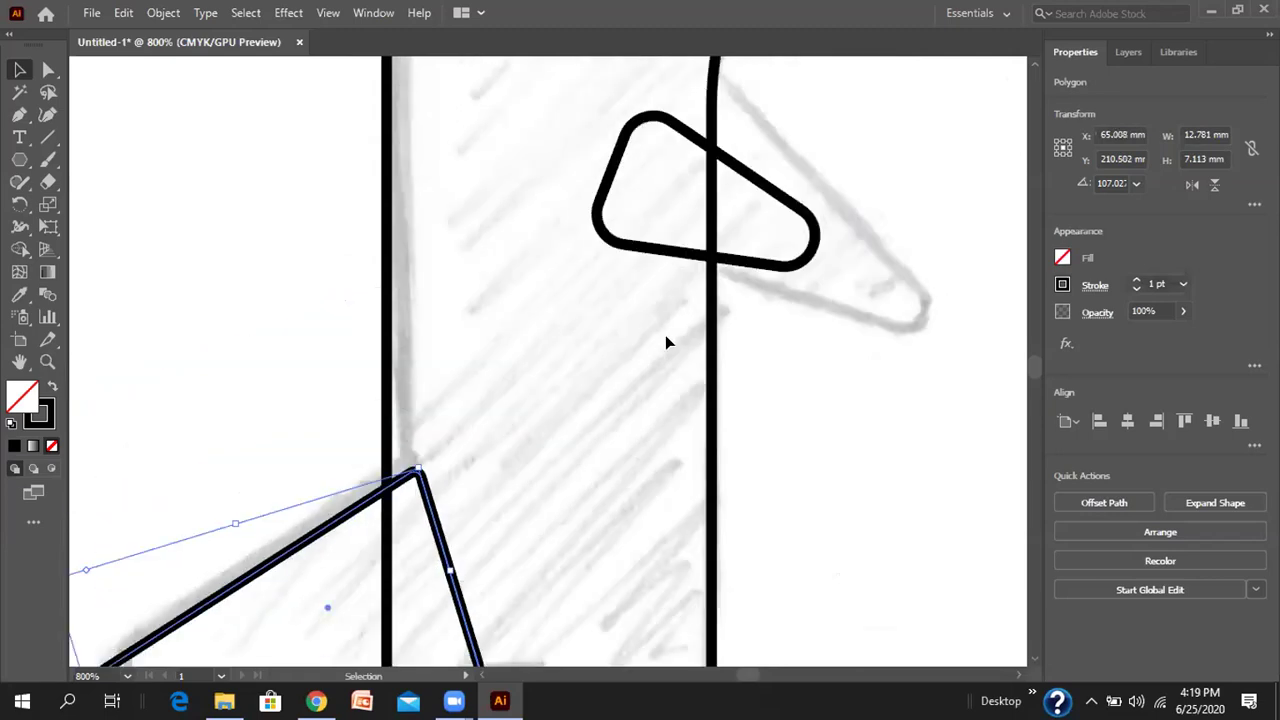
pyautogui.click(727, 345)
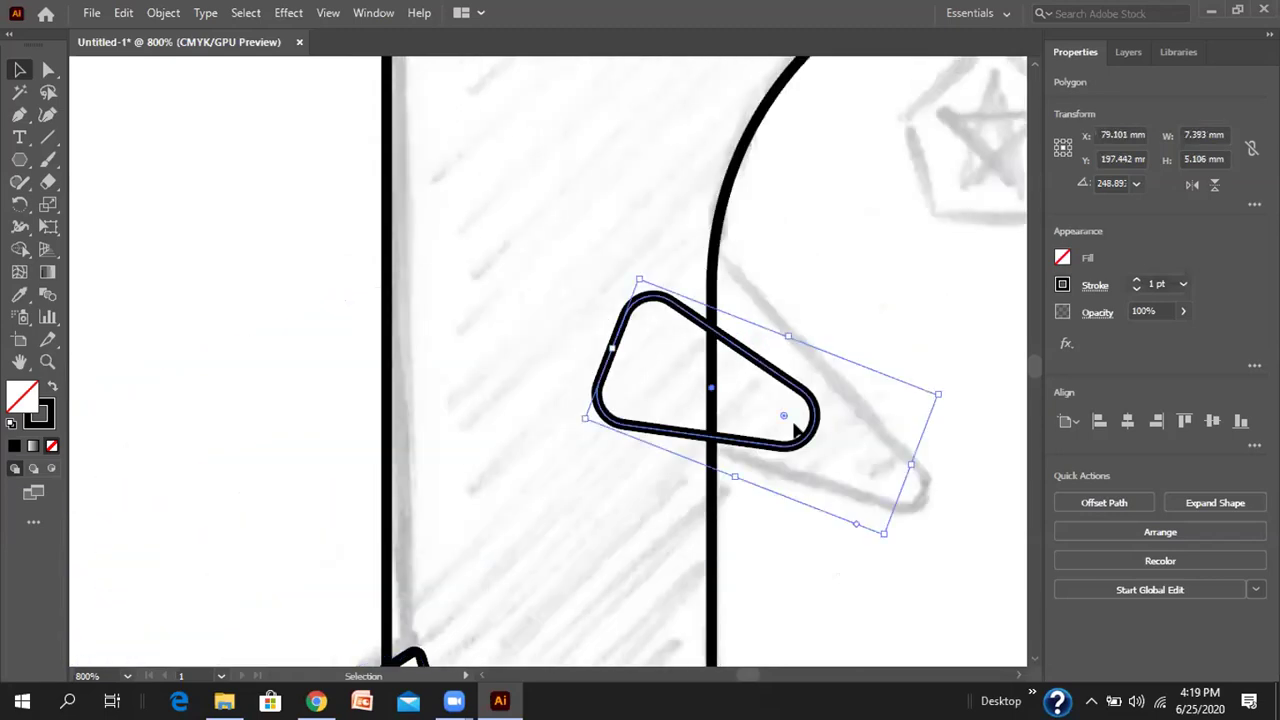
pyautogui.moveTo(780, 420); pyautogui.dragTo(878, 455)
pyautogui.moveTo(575, 433); pyautogui.dragTo(563, 394)
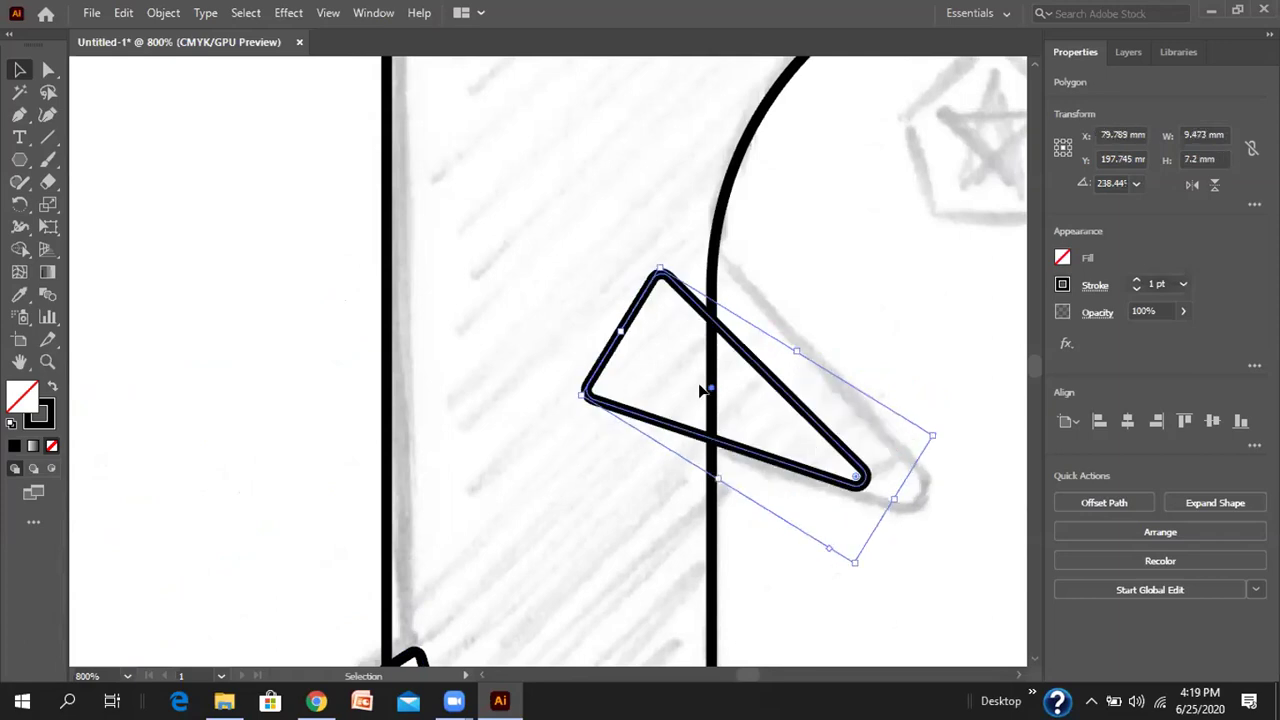
# - Stretch the wing triangle to about 13.1 mm wide and 9.8 mm high and position it over the sketched wing
pyautogui.moveTo(887, 494); pyautogui.dragTo(991, 558)
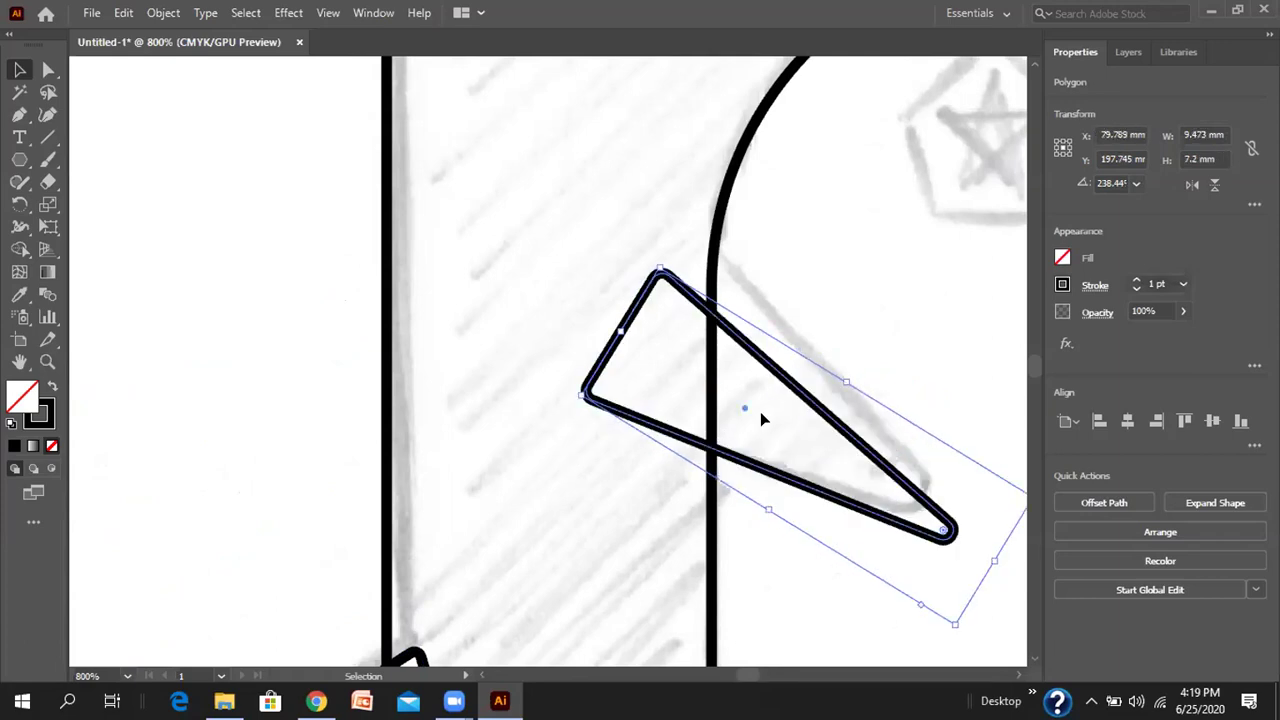
pyautogui.moveTo(745, 410); pyautogui.dragTo(752, 398)
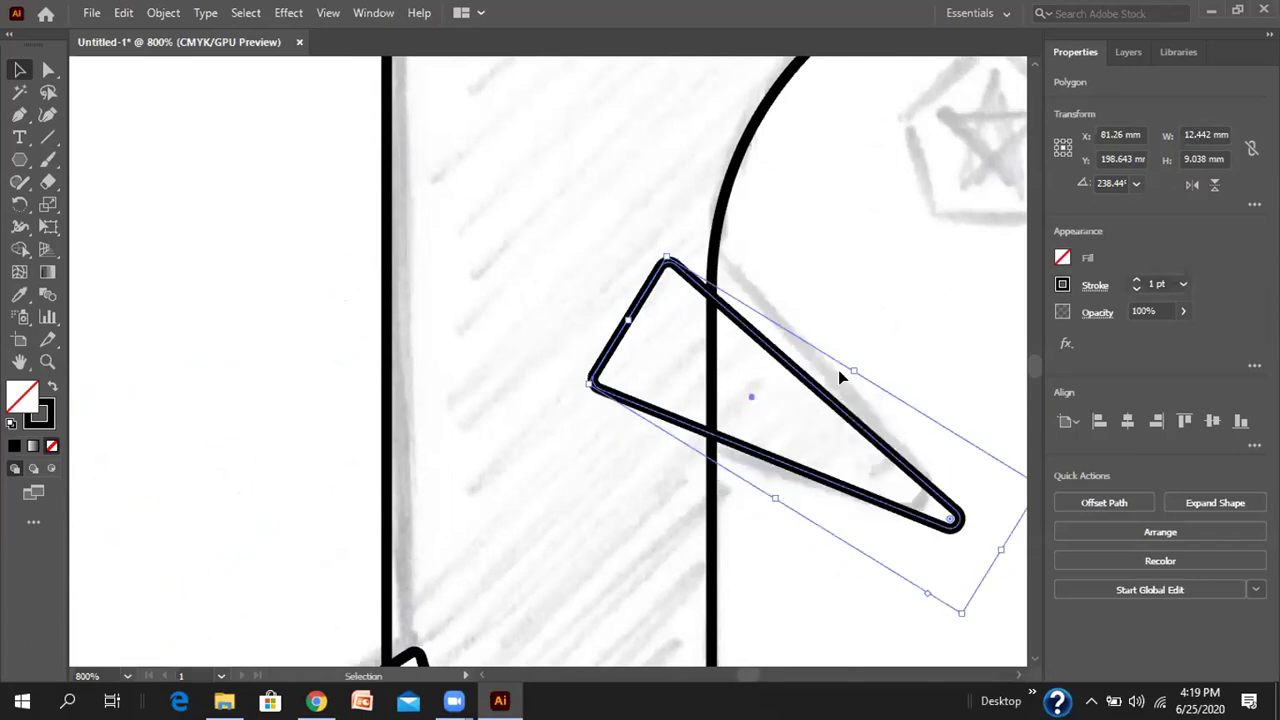
pyautogui.moveTo(851, 372); pyautogui.dragTo(880, 352)
# - Examine the traced penguin shapes against the sketch and look over the untraced badge, ground, and water areas
pyautogui.scroll(-3, 776, 336)
pyautogui.scroll(-2, 781, 347)
pyautogui.scroll(3, 860, 355)
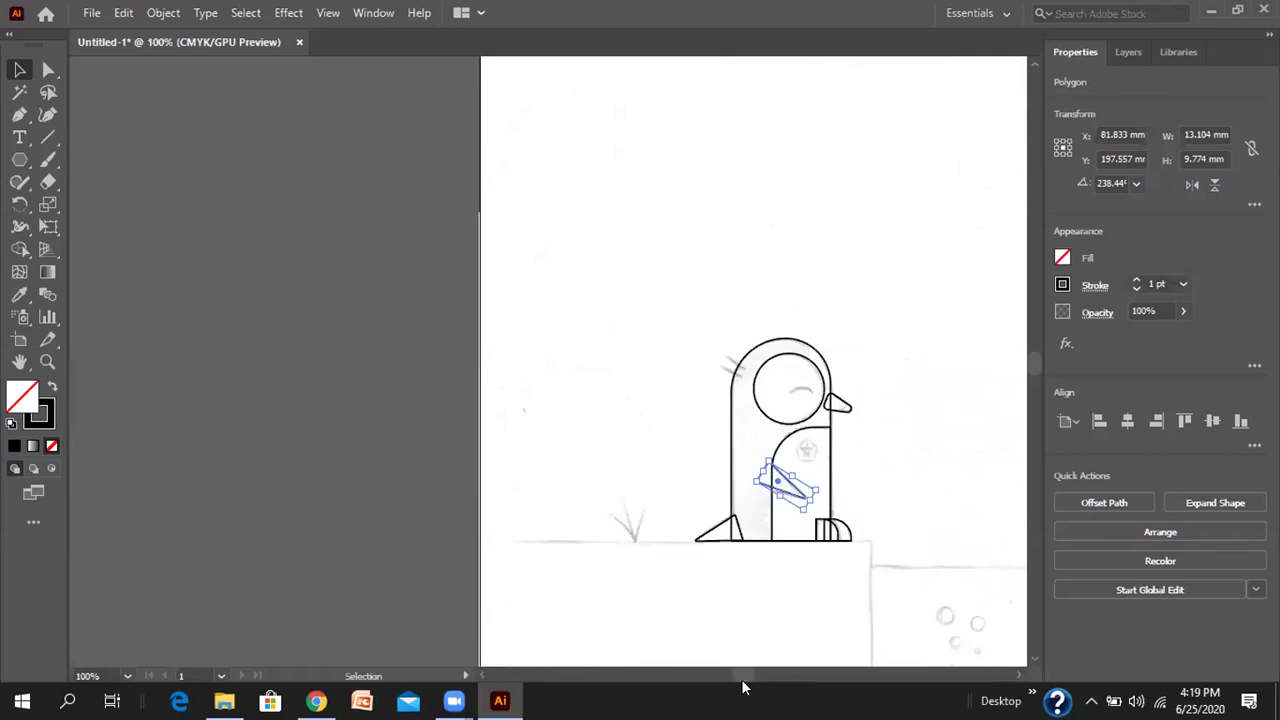
pyautogui.scroll(5, 740, 652)
pyautogui.scroll(-5, 750, 645)
pyautogui.hscroll(5, 694, 457)
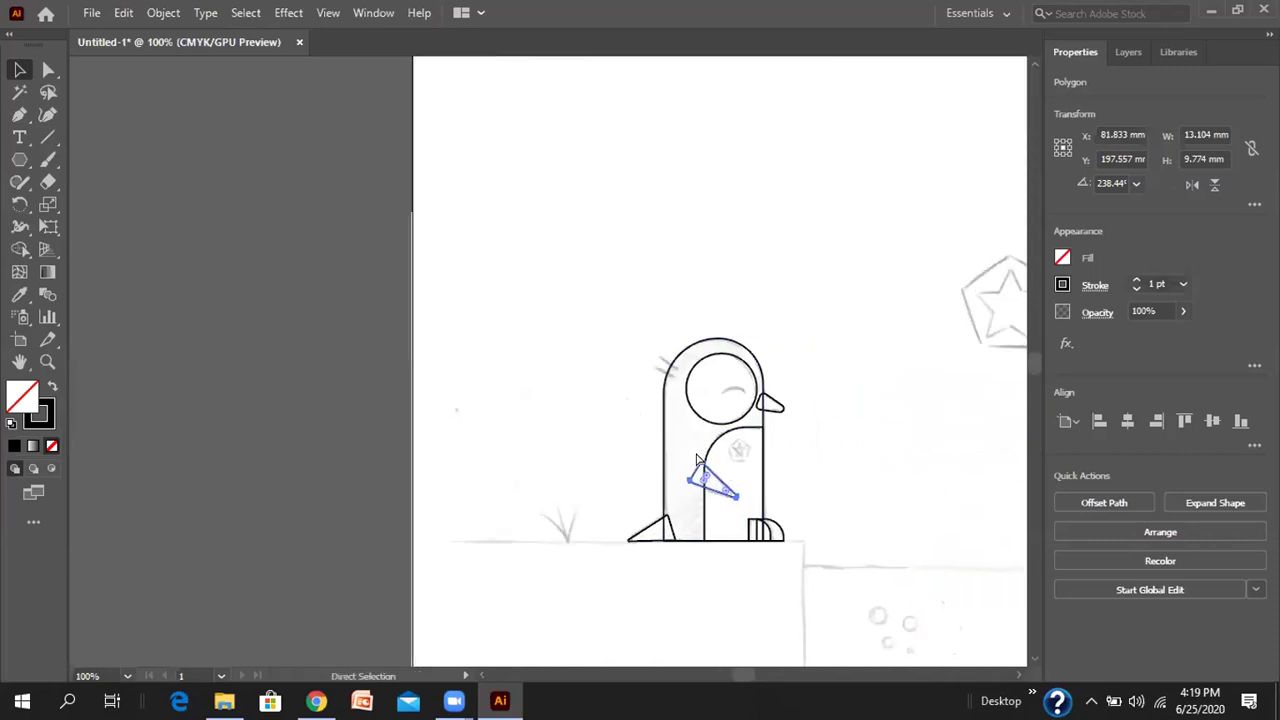
pyautogui.hscroll(5, 834, 557)
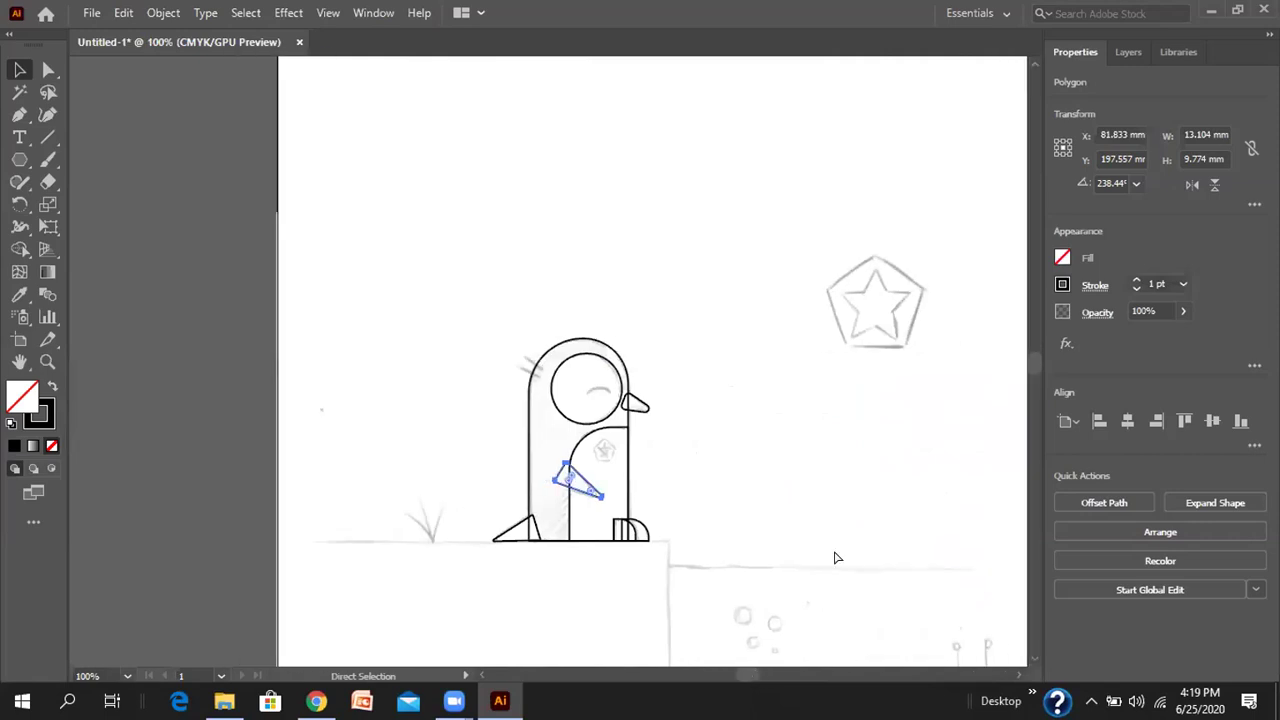
pyautogui.scroll(2, 768, 512)
pyautogui.scroll(-3, 767, 513)
pyautogui.scroll(2, 766, 514)
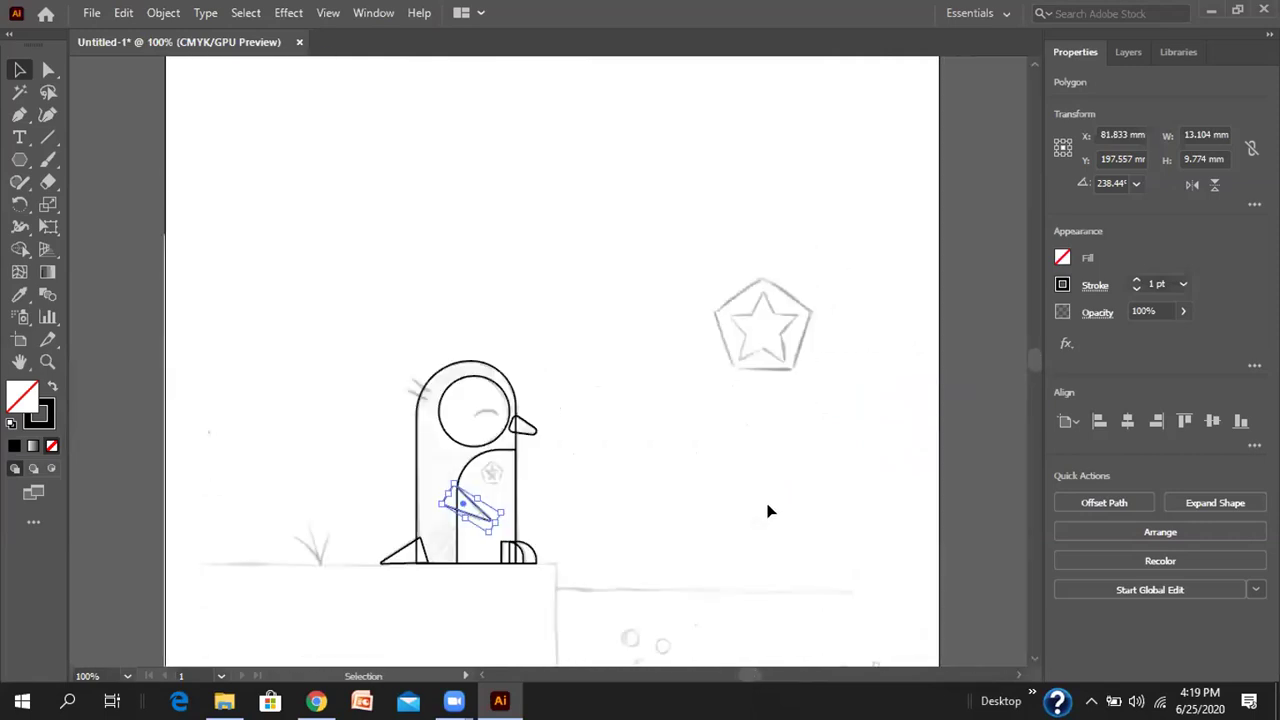
pyautogui.scroll(-1, 758, 488)
pyautogui.scroll(-2, 700, 480)
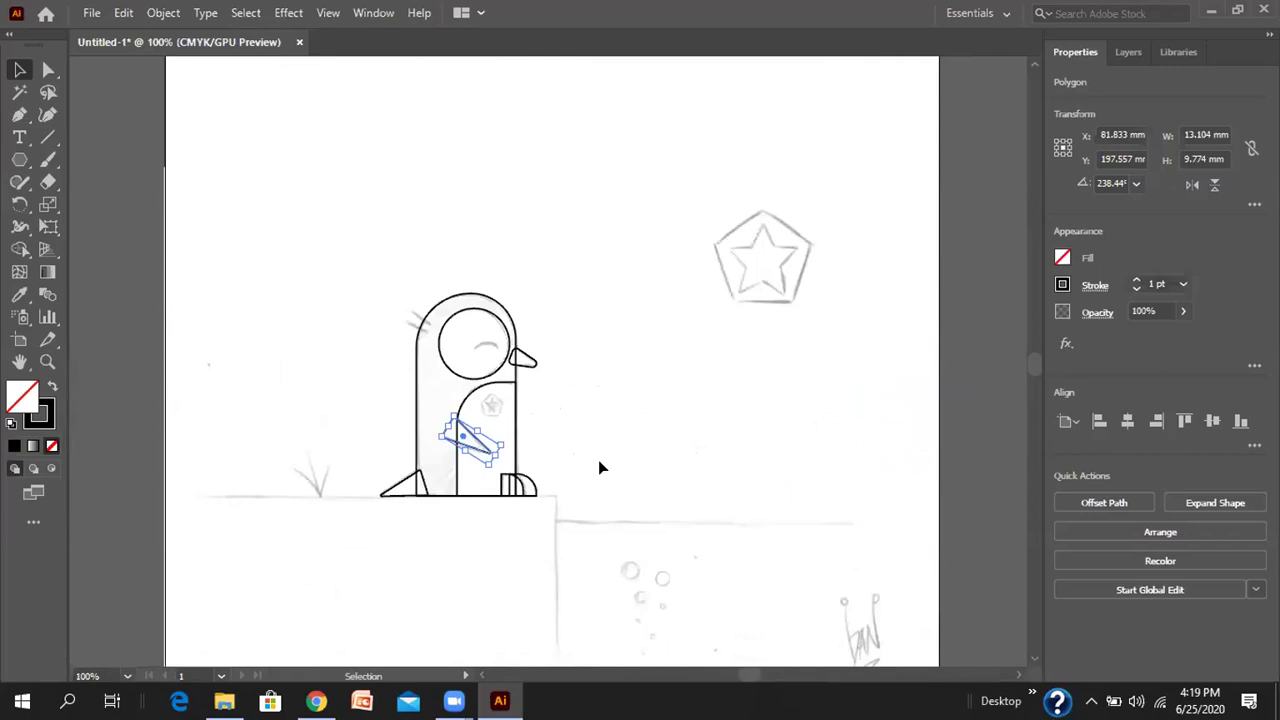
pyautogui.scroll(2, 600, 467)
pyautogui.scroll(-1, 600, 467)
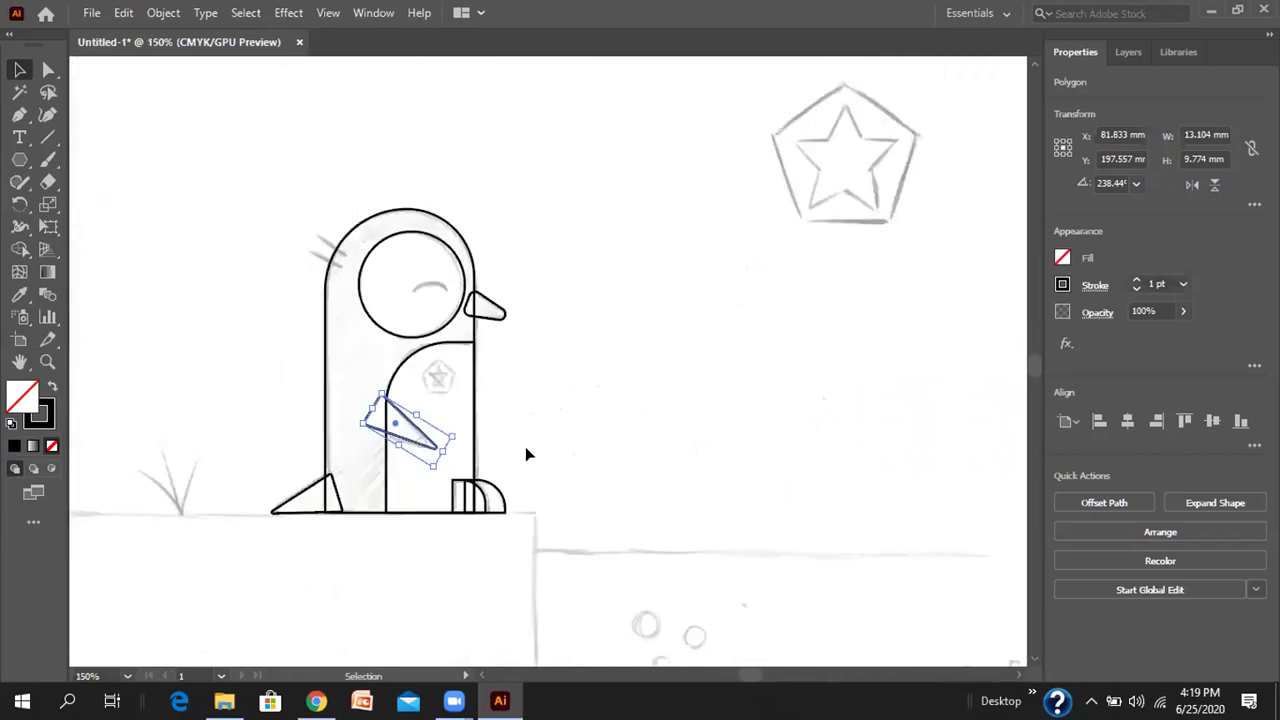
pyautogui.scroll(5, 528, 450)
pyautogui.scroll(-10, 528, 450)
pyautogui.scroll(1, 530, 445)
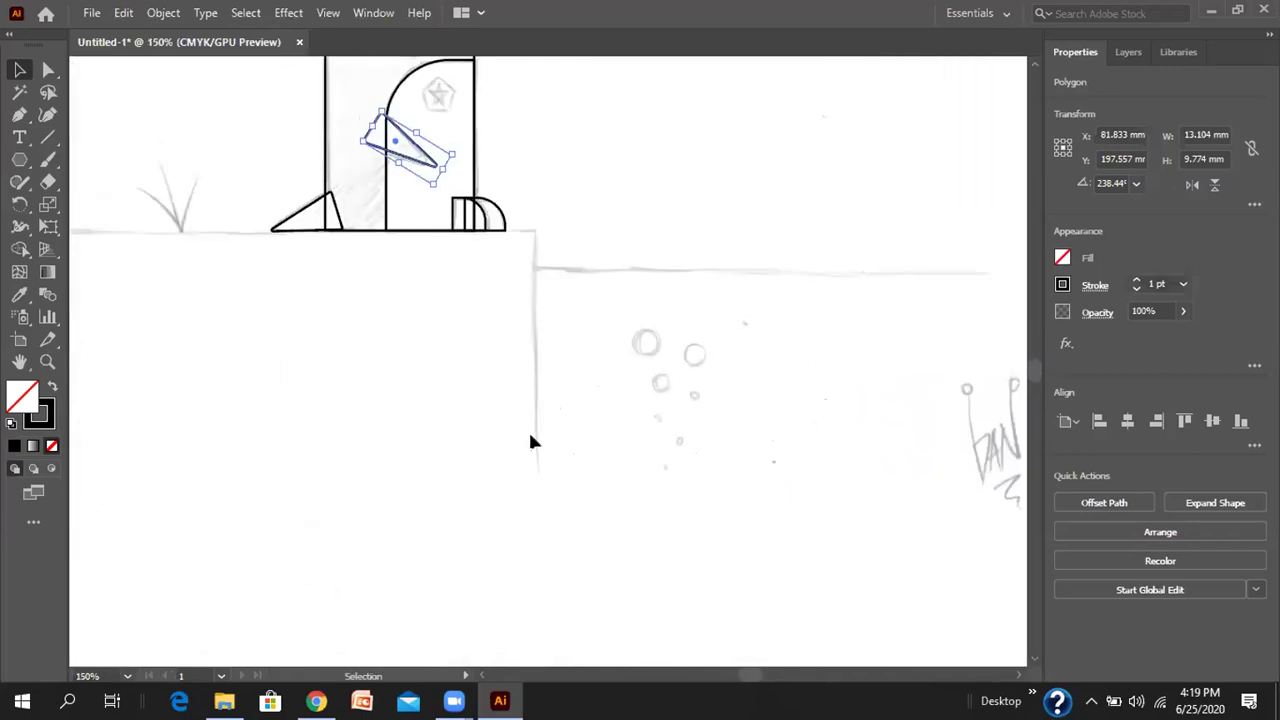
pyautogui.scroll(2, 677, 357)
# - Create a 5-sided polygon with a 0.458 mm radius beside the penguin's head and enlarge it to about 17.6 by 16.7 mm
pyautogui.click(640, 295)
pyautogui.scroll(5, 614, 334)
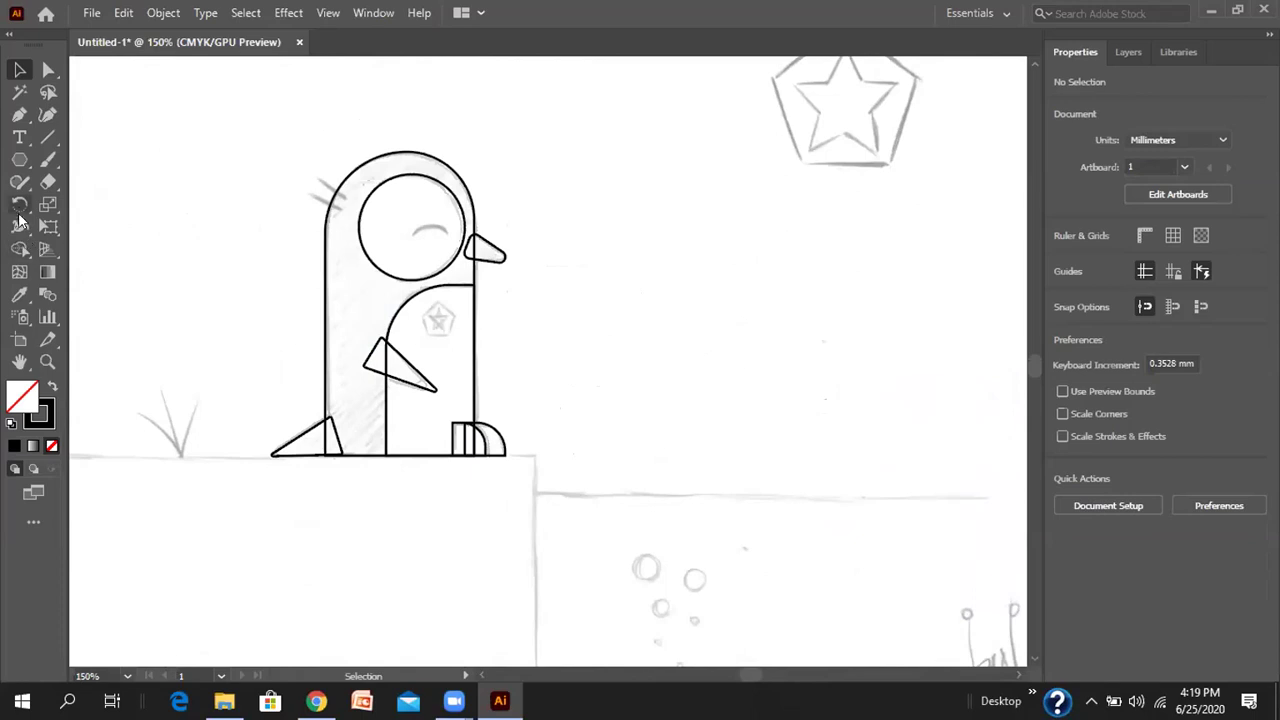
pyautogui.click(20, 162)
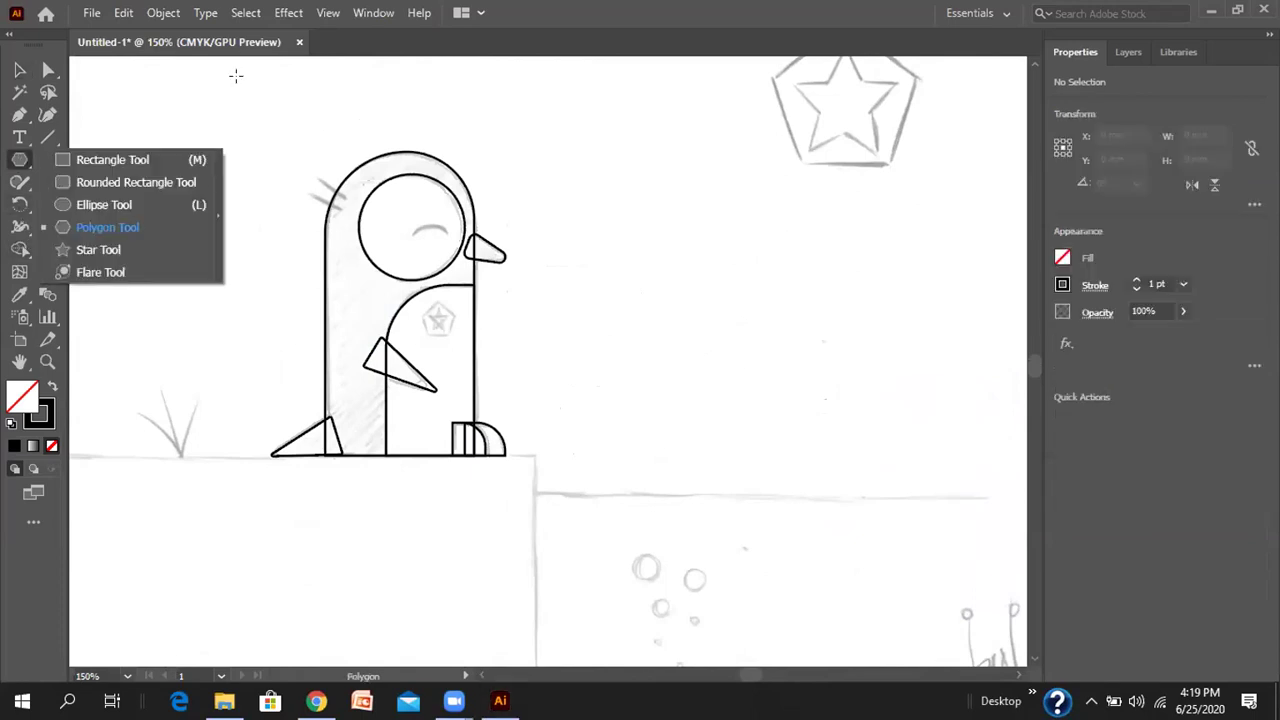
pyautogui.click(598, 222)
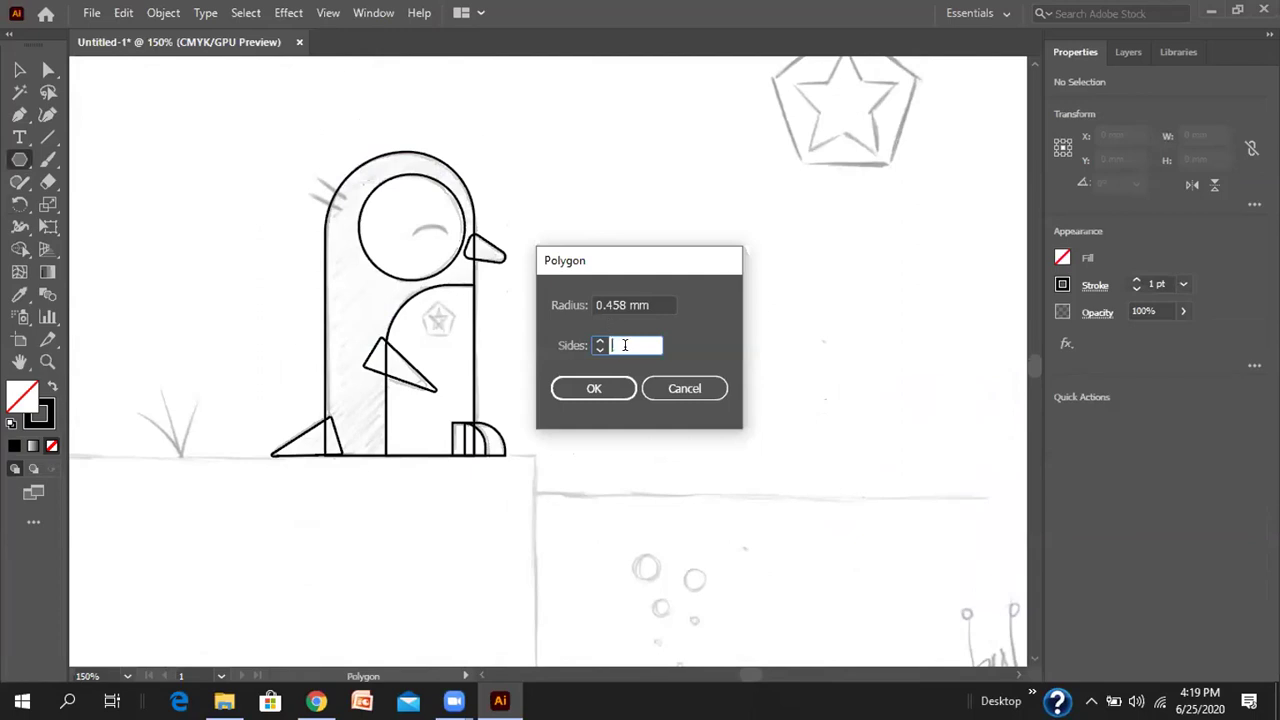
pyautogui.click(596, 390)
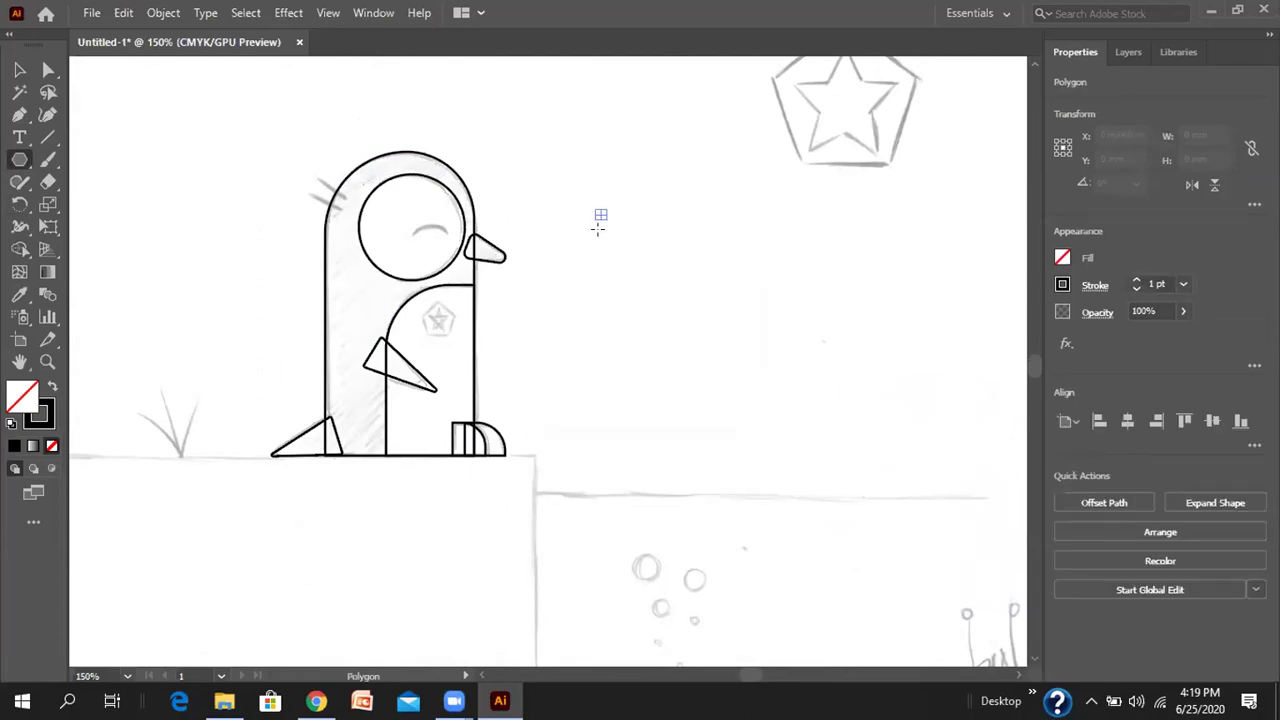
pyautogui.moveTo(601, 217); pyautogui.dragTo(671, 280)
pyautogui.moveTo(643, 297); pyautogui.dragTo(442, 185)
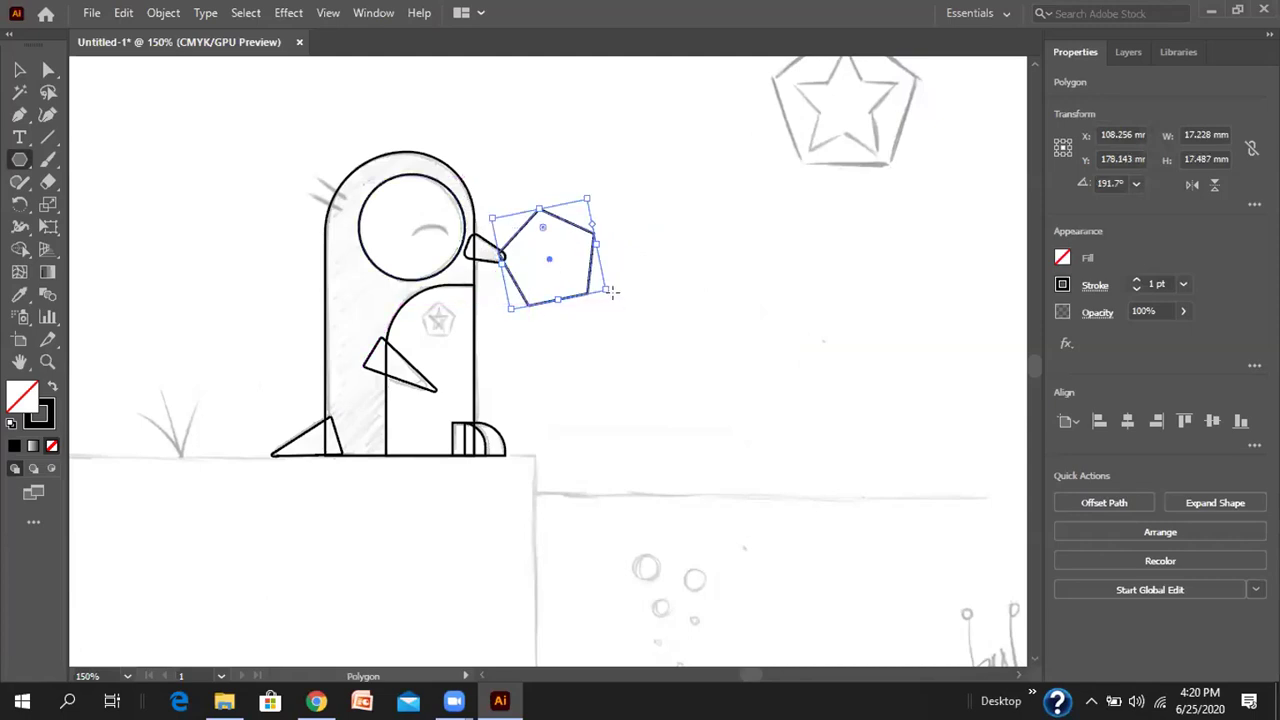
pyautogui.moveTo(606, 290); pyautogui.dragTo(593, 312)
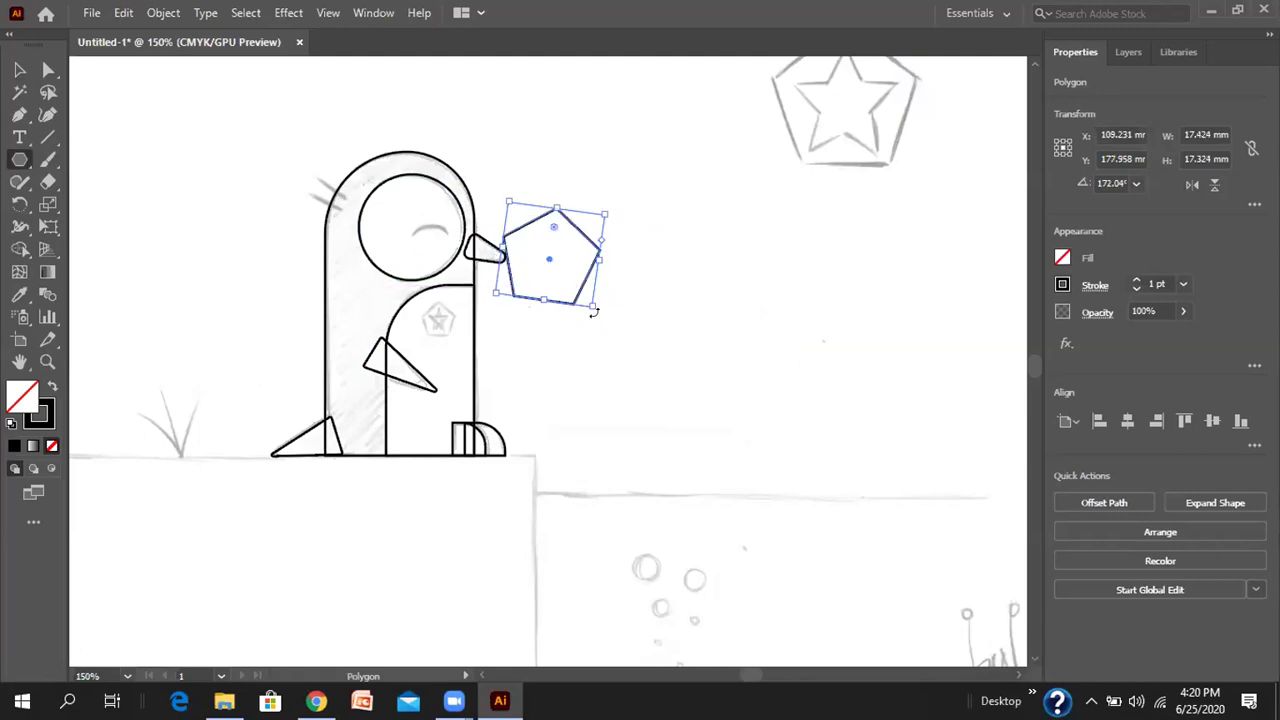
pyautogui.hotkey('ctrl', 'z')
pyautogui.hotkey('ctrl', 'z')
# - Rotate the pentagon to 180°, move it onto the sketched belly badge, and shrink it to about 6.2 by 5.9 mm
pyautogui.moveTo(600, 315); pyautogui.dragTo(494, 216)
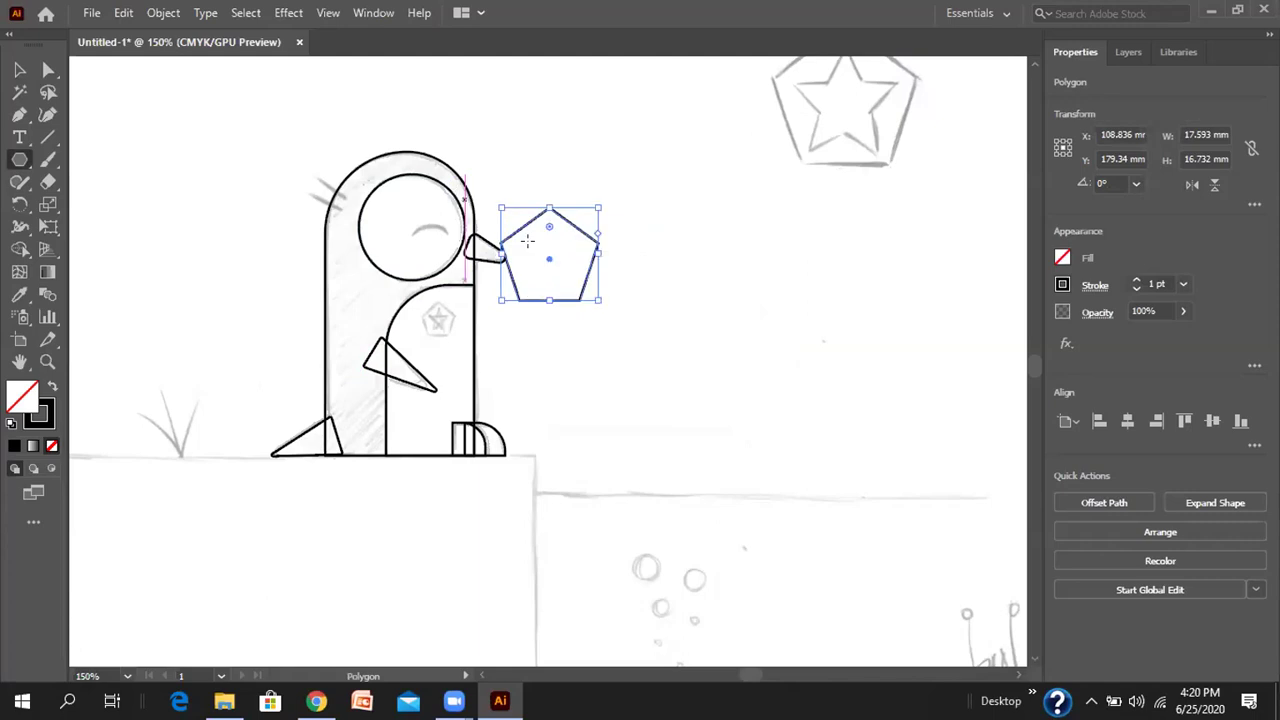
pyautogui.moveTo(537, 257); pyautogui.dragTo(440, 290)
pyautogui.moveTo(437, 246); pyautogui.dragTo(437, 303)
pyautogui.scroll(1, 390, 346)
pyautogui.scroll(5, 390, 346)
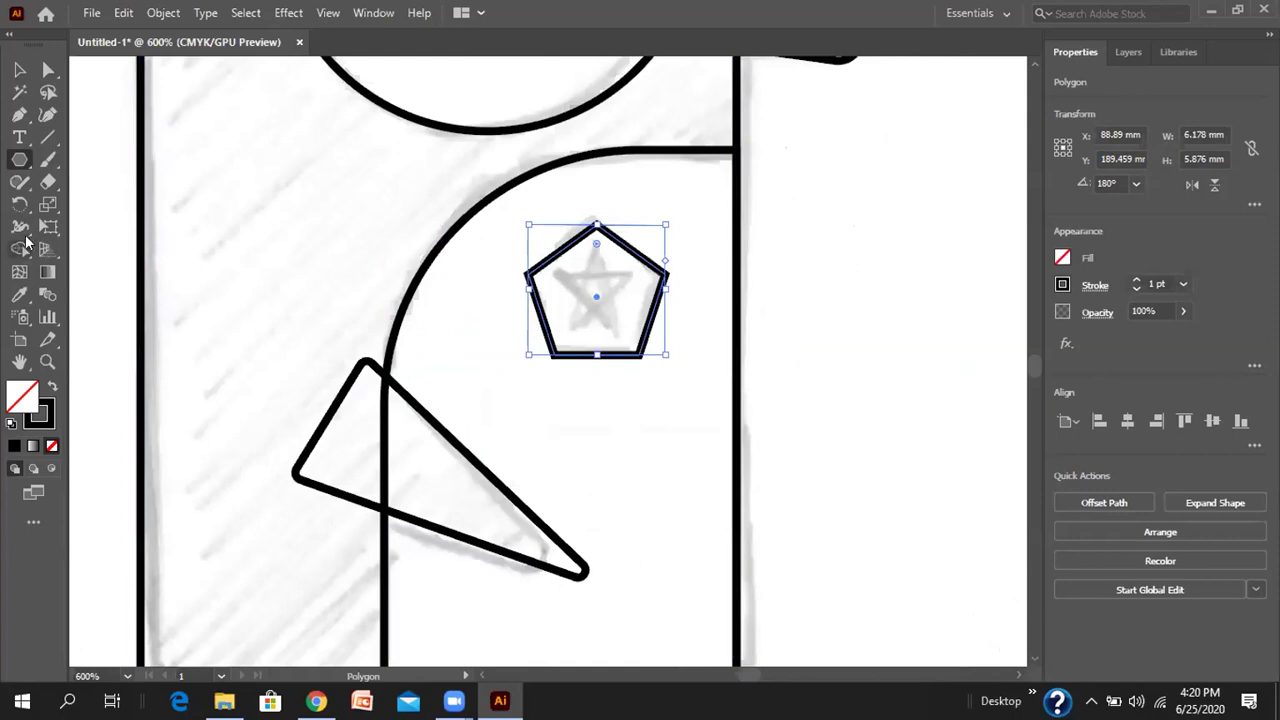
# - Draw a five-pointed star about 5 mm wide and 4.7 mm high over the belly badge with the Star tool
pyautogui.rightClick(18, 163)
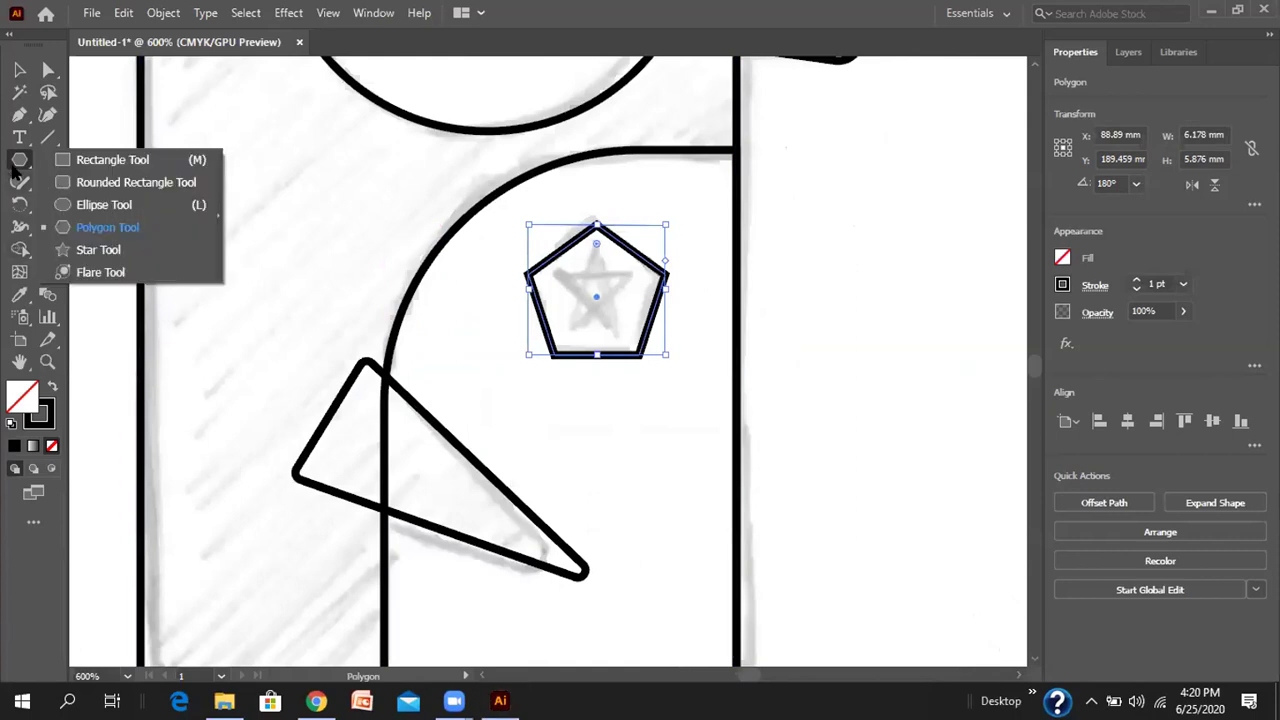
pyautogui.click(85, 250)
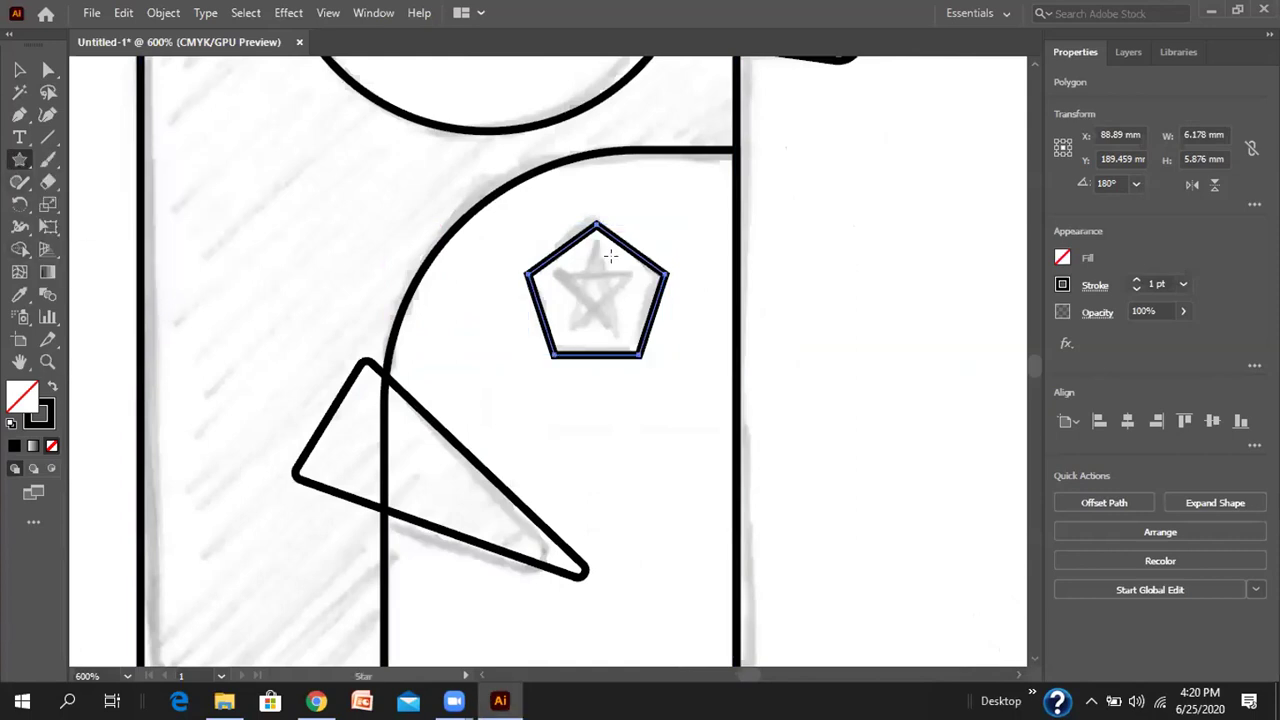
pyautogui.moveTo(573, 255); pyautogui.dragTo(645, 155)
pyautogui.moveTo(696, 196); pyautogui.dragTo(627, 258)
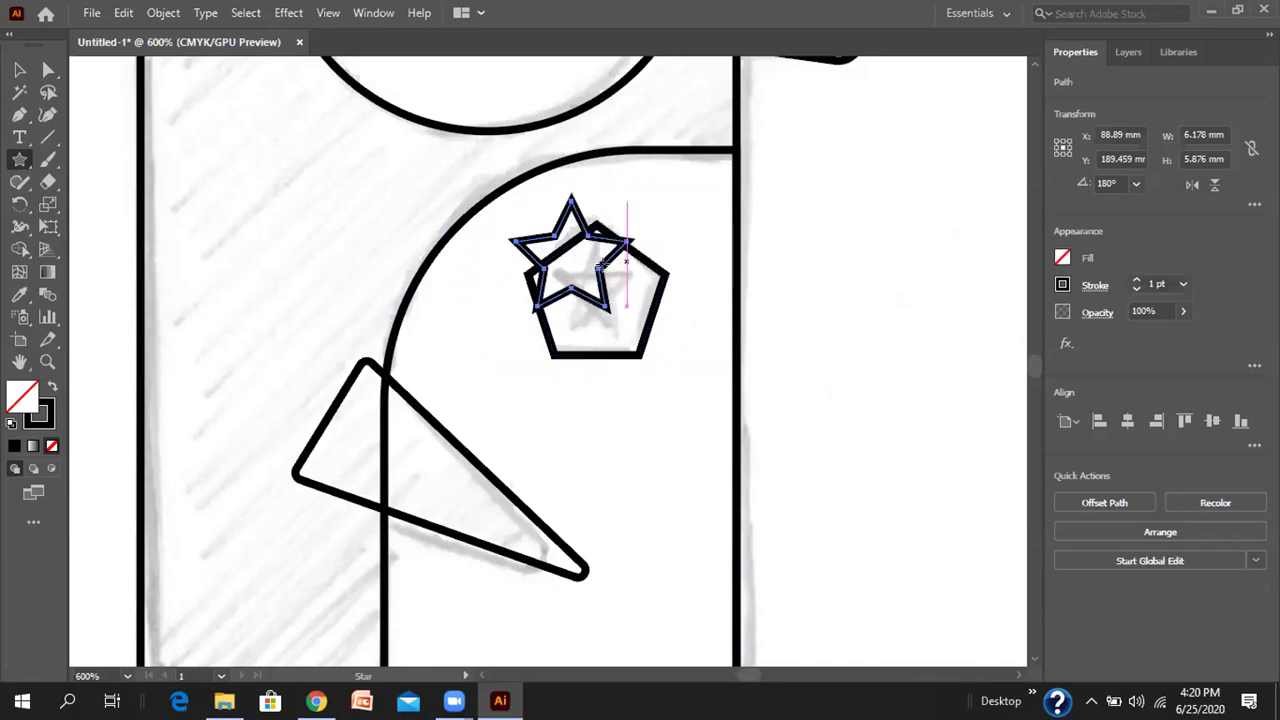
# - Move the star onto the pentagon badge and shrink it to about 3.9 by 3.7 mm
pyautogui.click(19, 69)
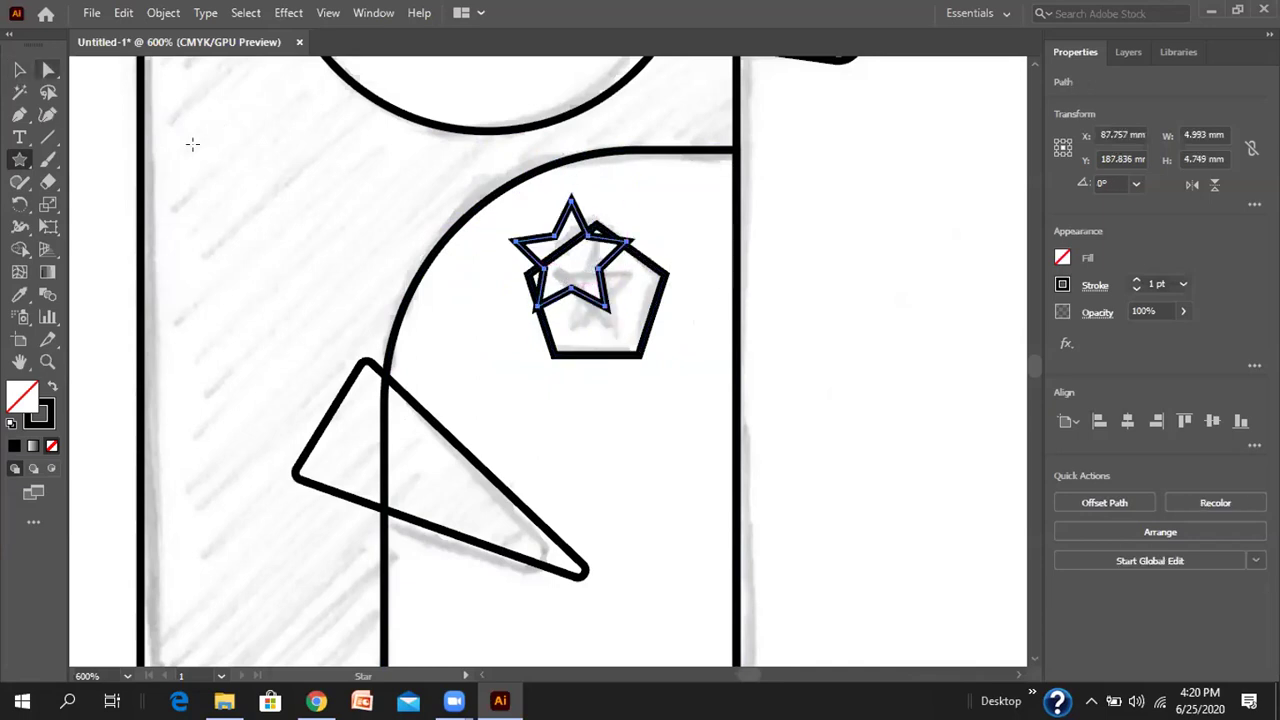
pyautogui.click(573, 297)
pyautogui.moveTo(570, 293)
pyautogui.mouseDown()
pyautogui.moveTo(594, 330)
pyautogui.moveTo(565, 335)
pyautogui.moveTo(566, 322)
pyautogui.moveTo(612, 316)
pyautogui.moveTo(583, 303)
pyautogui.mouseUp()
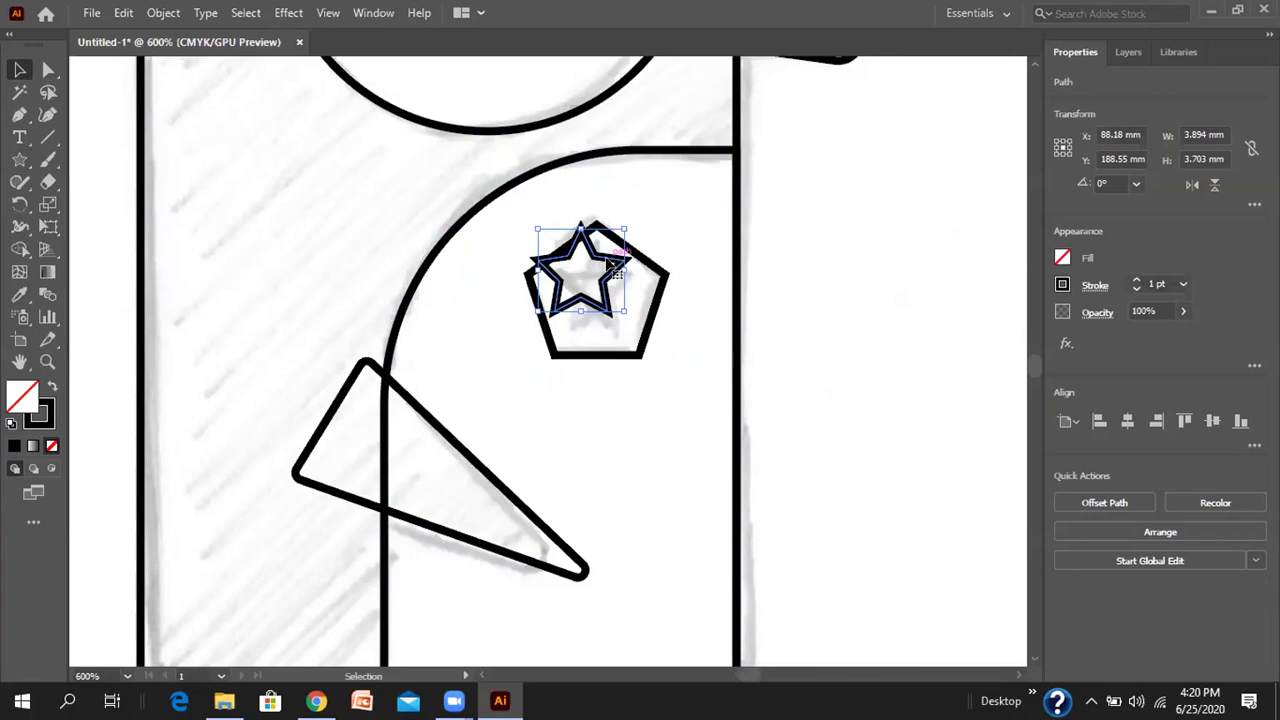
# - Align the pentagon's center with the star both horizontally and vertically, using the star as the key object
pyautogui.keyDown('shift'); pyautogui.click(627, 362); pyautogui.keyUp('shift')
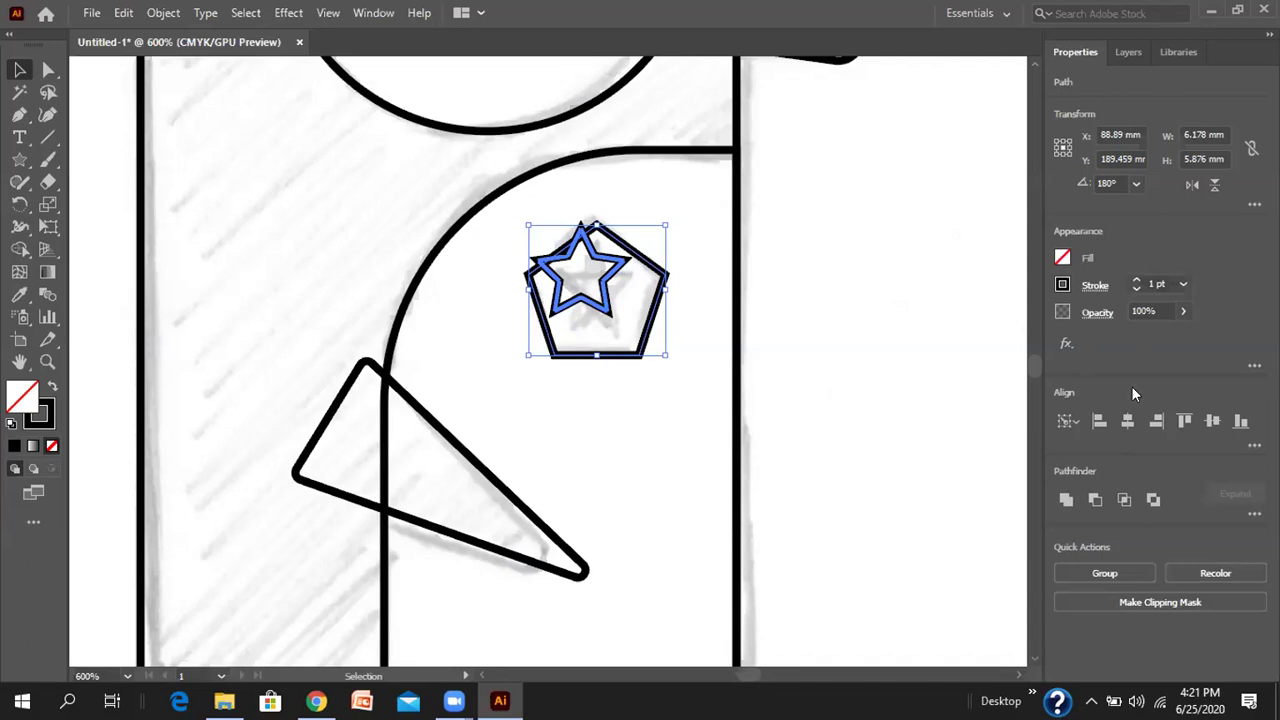
pyautogui.click(1127, 421)
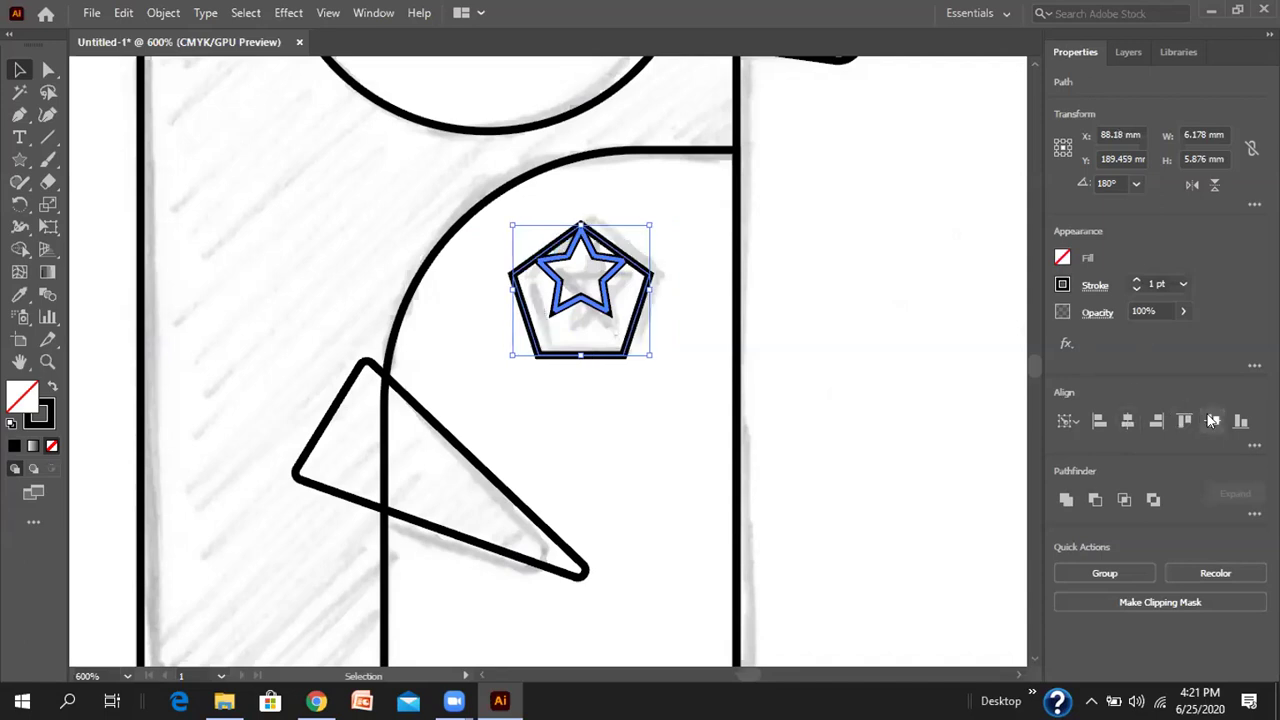
pyautogui.click(1212, 421)
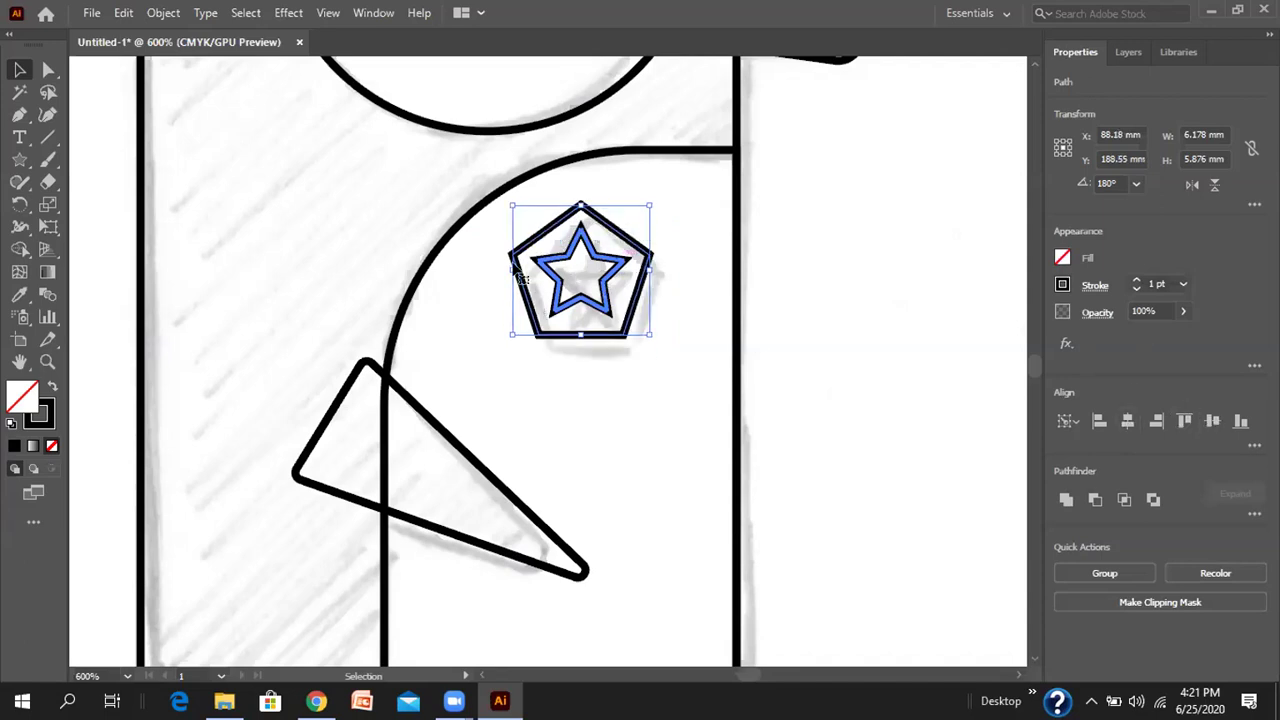
# - Group the star with the pentagon and move the group onto the sketched belly badge
pyautogui.click(798, 291)
pyautogui.moveTo(563, 254); pyautogui.dragTo(567, 257)
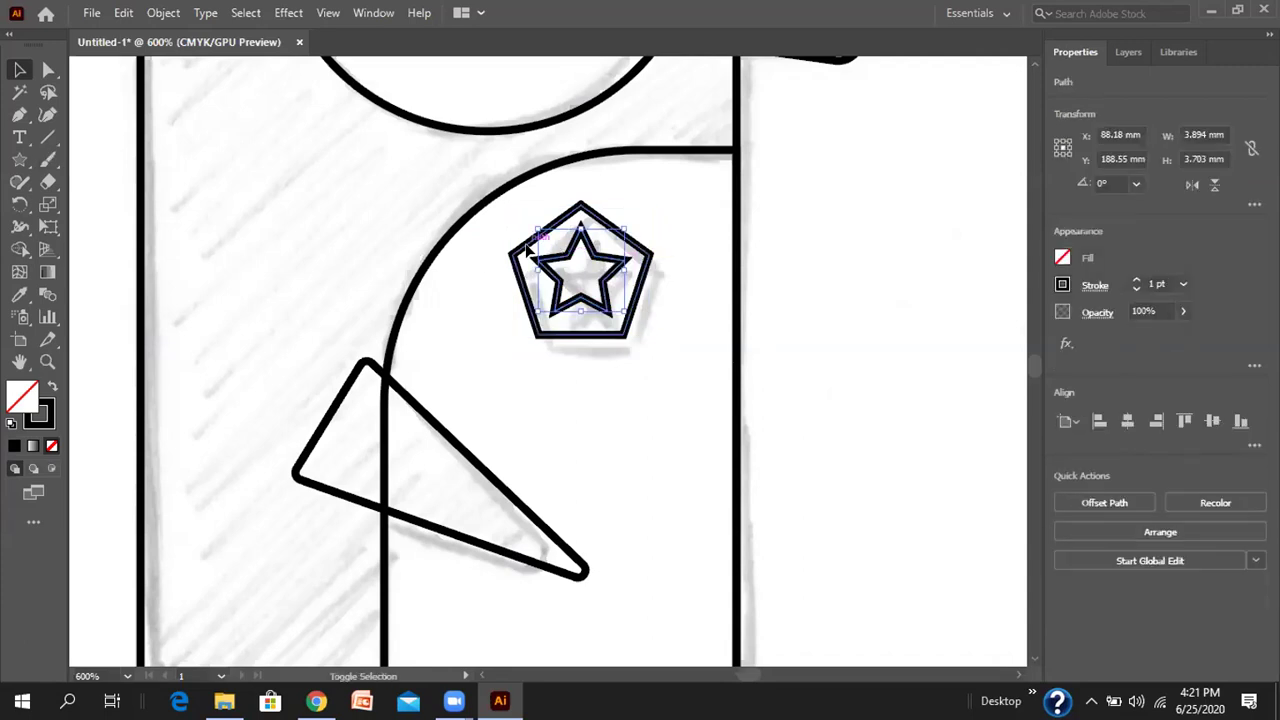
pyautogui.keyDown('shift'); pyautogui.click(538, 234); pyautogui.keyUp('shift')
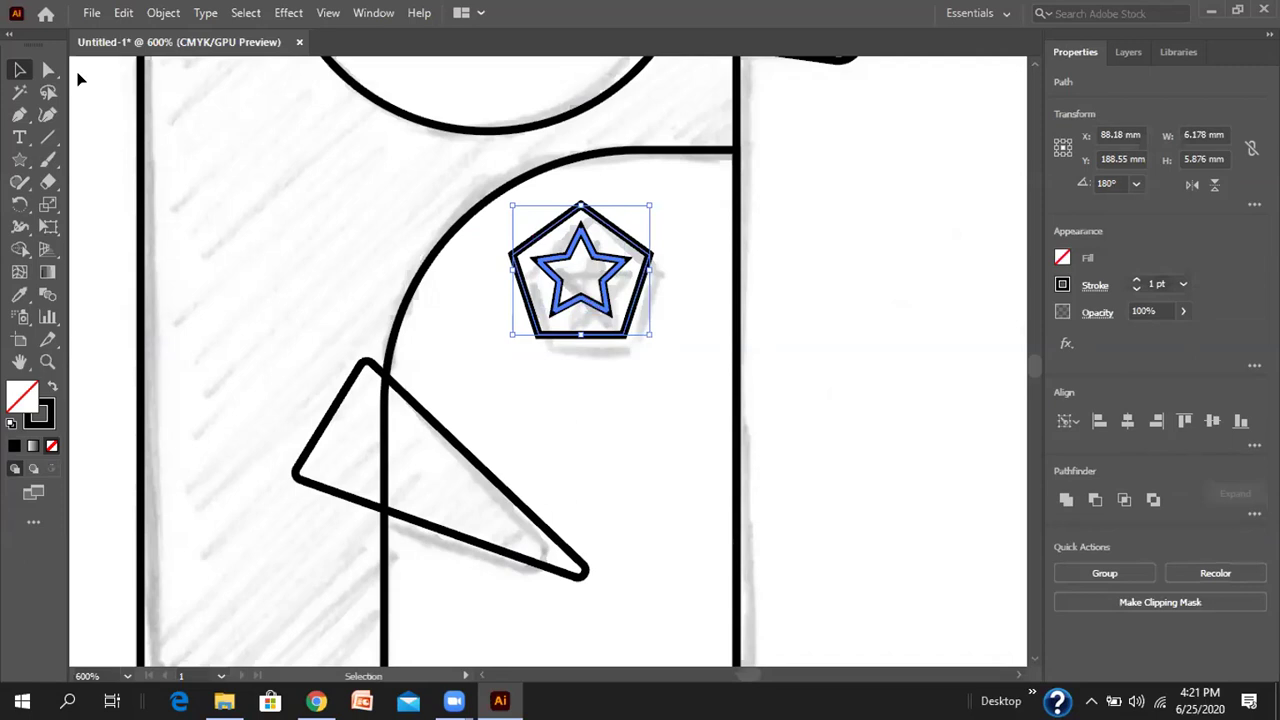
pyautogui.click(160, 12)
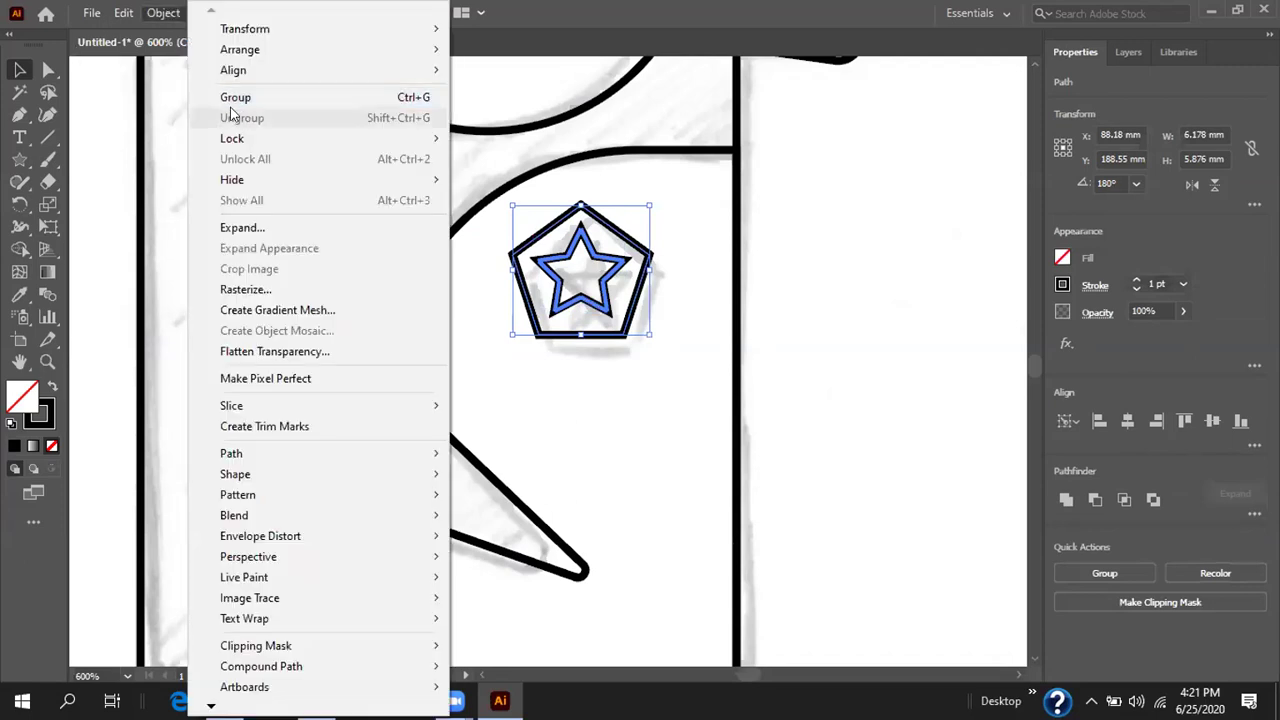
pyautogui.click(355, 97)
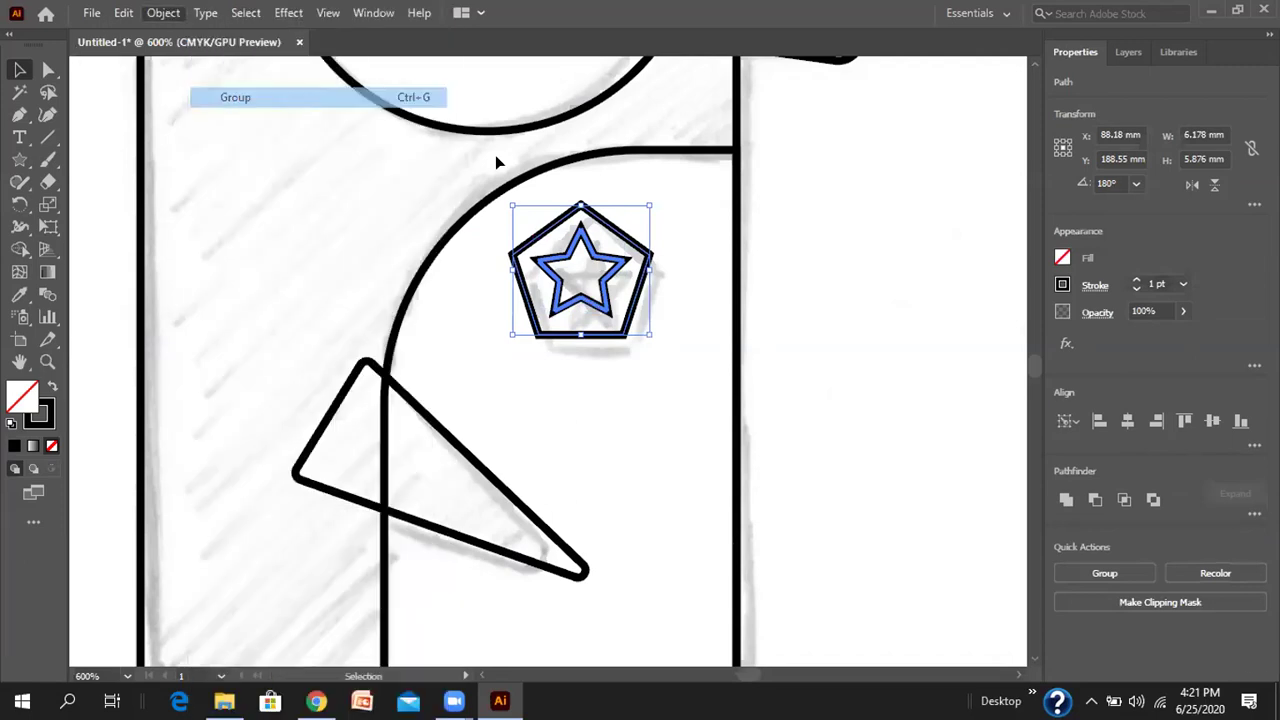
pyautogui.click(845, 250)
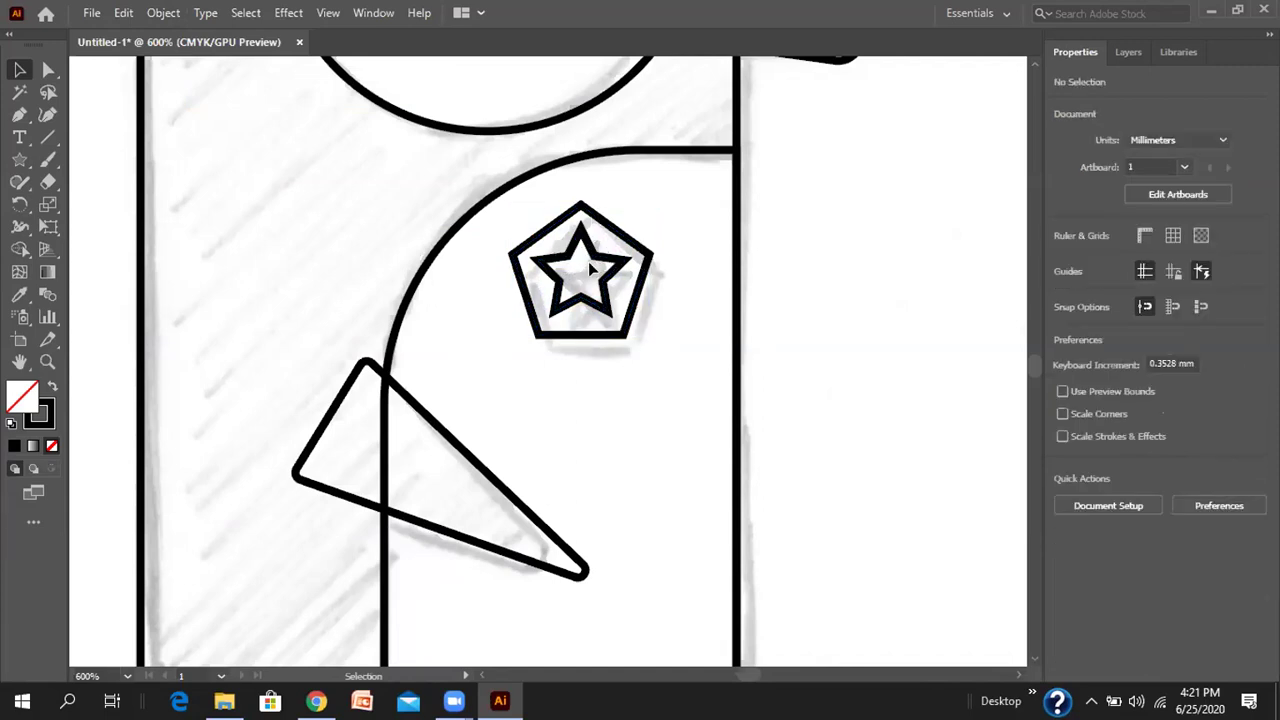
pyautogui.moveTo(604, 264); pyautogui.dragTo(592, 287)
# - Draw two short slanted hair lines at the back of the penguin's head, the upper one spanning about 5.7 by 4.1 mm
pyautogui.scroll(-4, 843, 285)
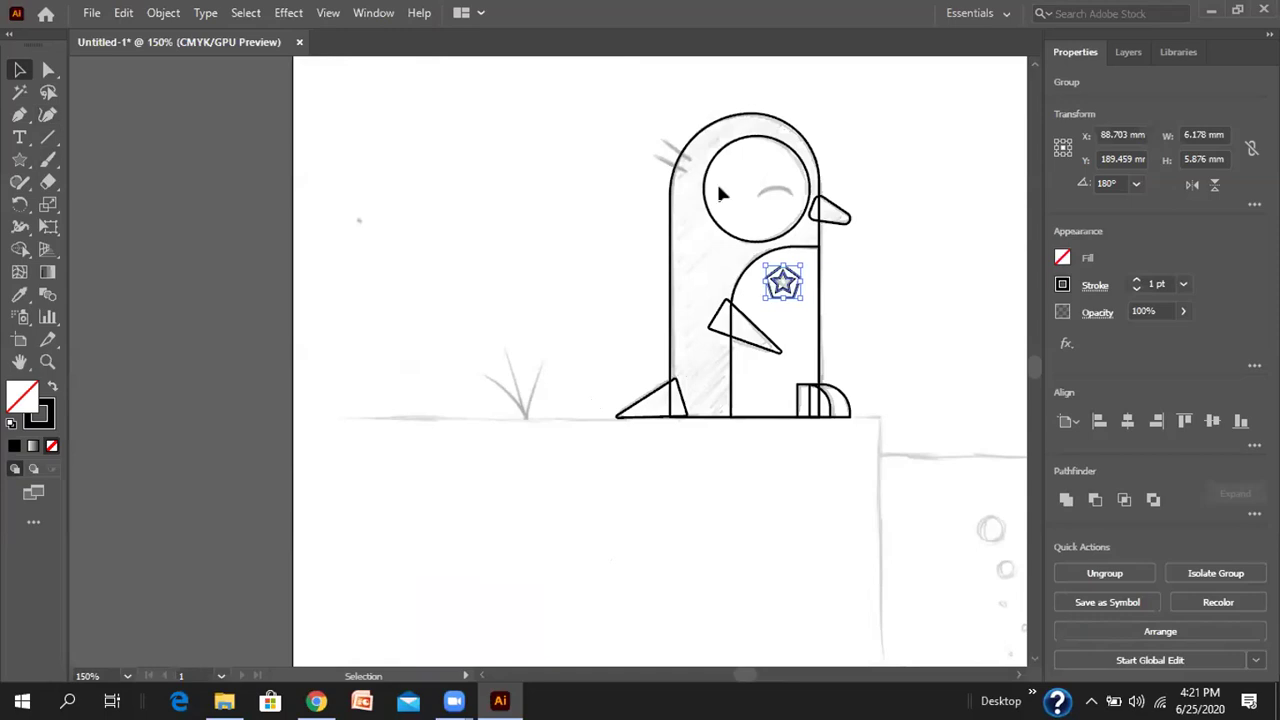
pyautogui.click(47, 139)
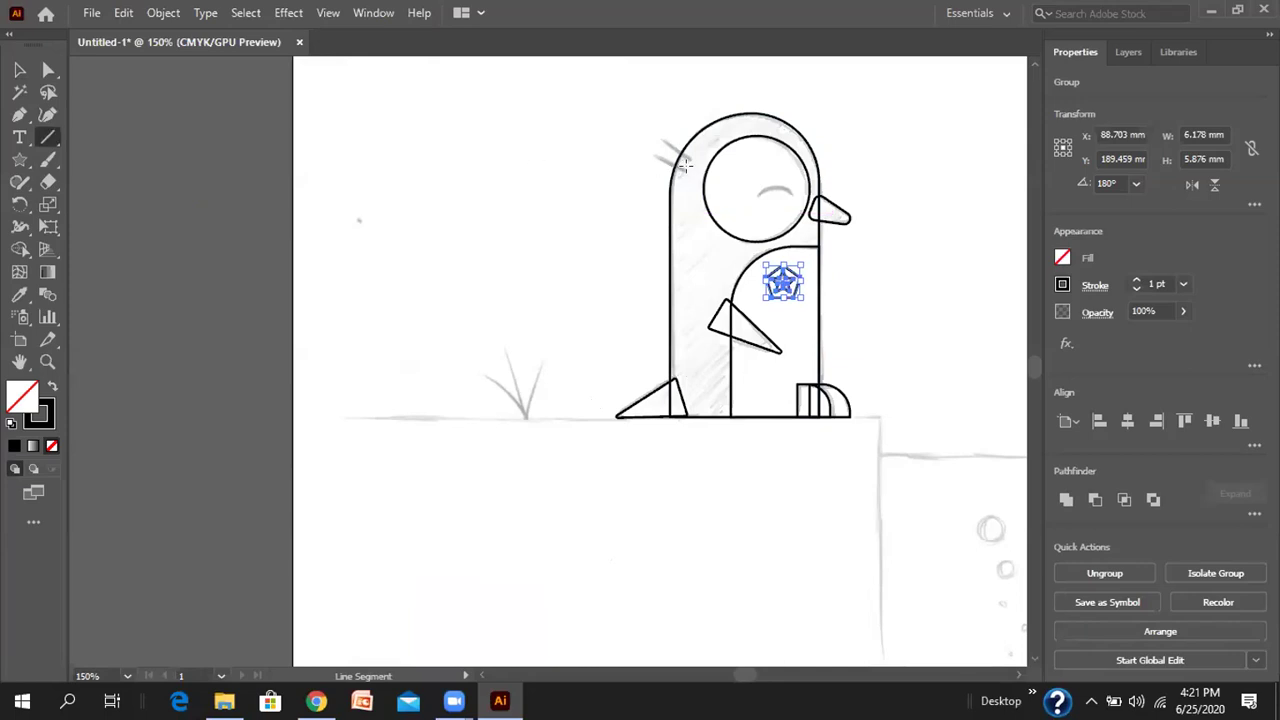
pyautogui.moveTo(666, 160); pyautogui.dragTo(658, 135)
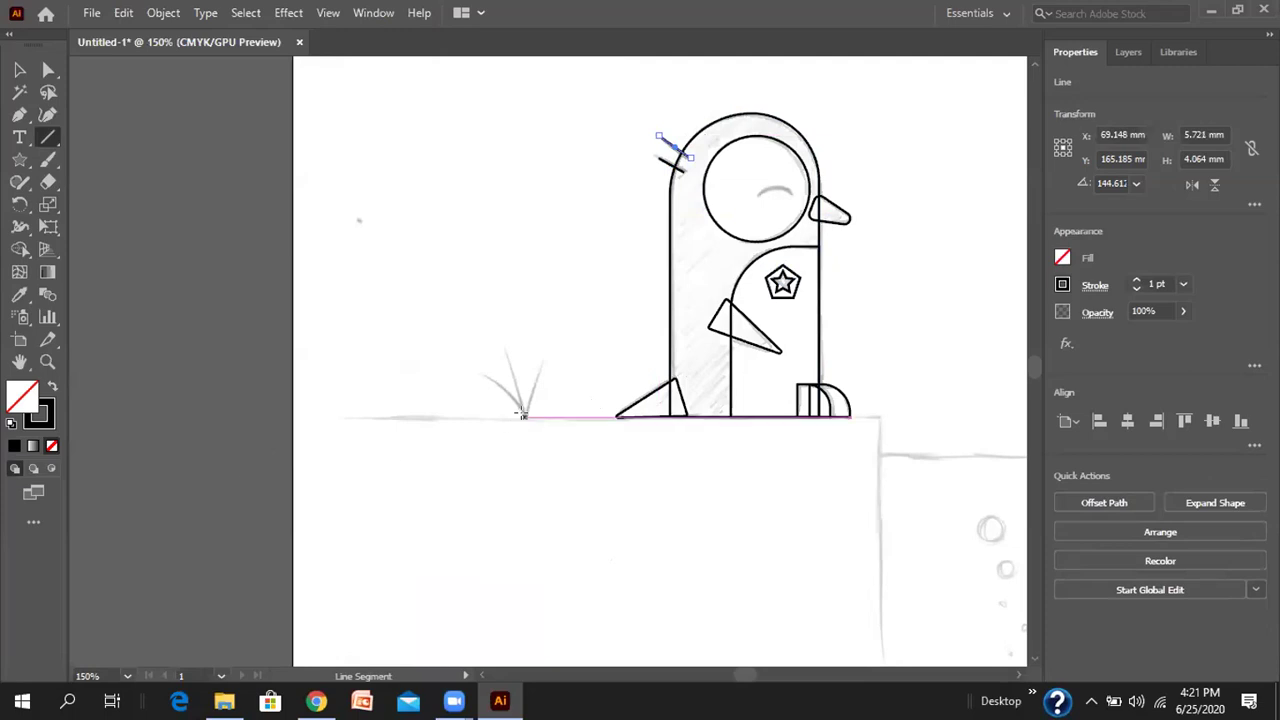
# - Draw three straight lines fanning up from one ground point over the sketched grass tuft, the leftmost spanning about 8.5 by 7.5 mm
pyautogui.moveTo(525, 415)
pyautogui.mouseDown()
pyautogui.moveTo(541, 358)
pyautogui.moveTo(525, 415)
pyautogui.mouseUp()
pyautogui.moveTo(478, 376); pyautogui.dragTo(525, 416)
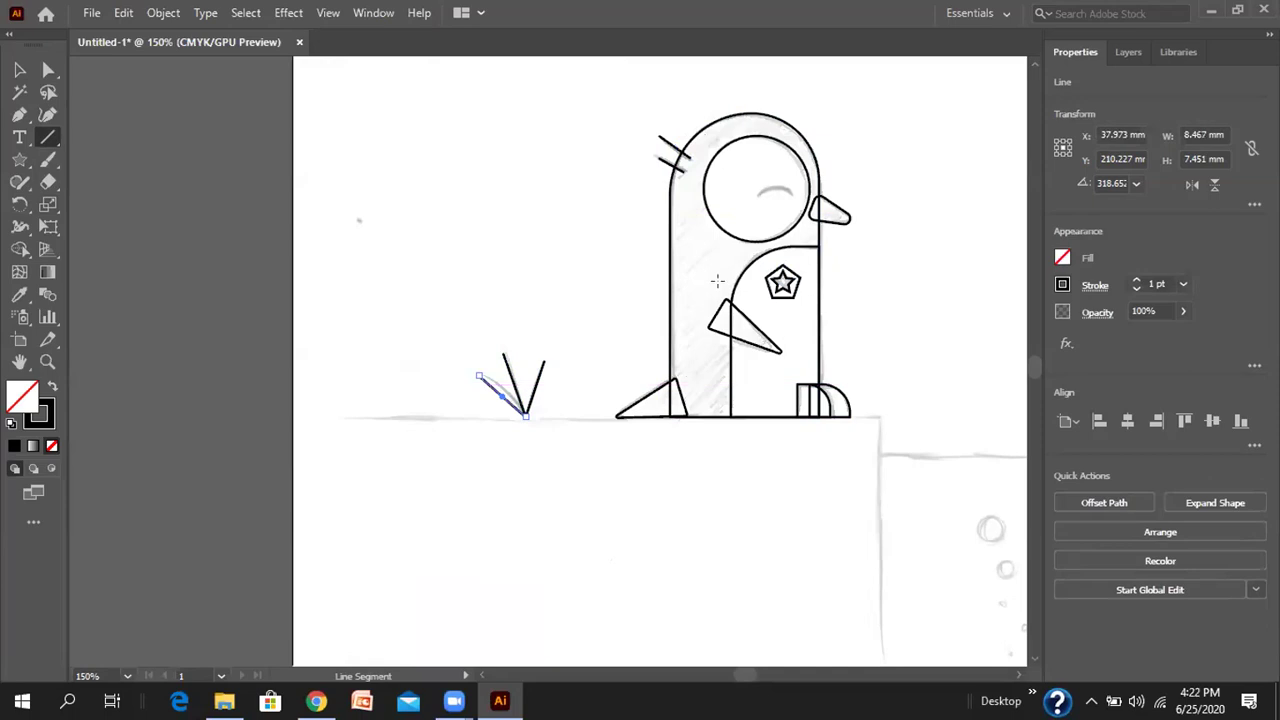
pyautogui.press('v')
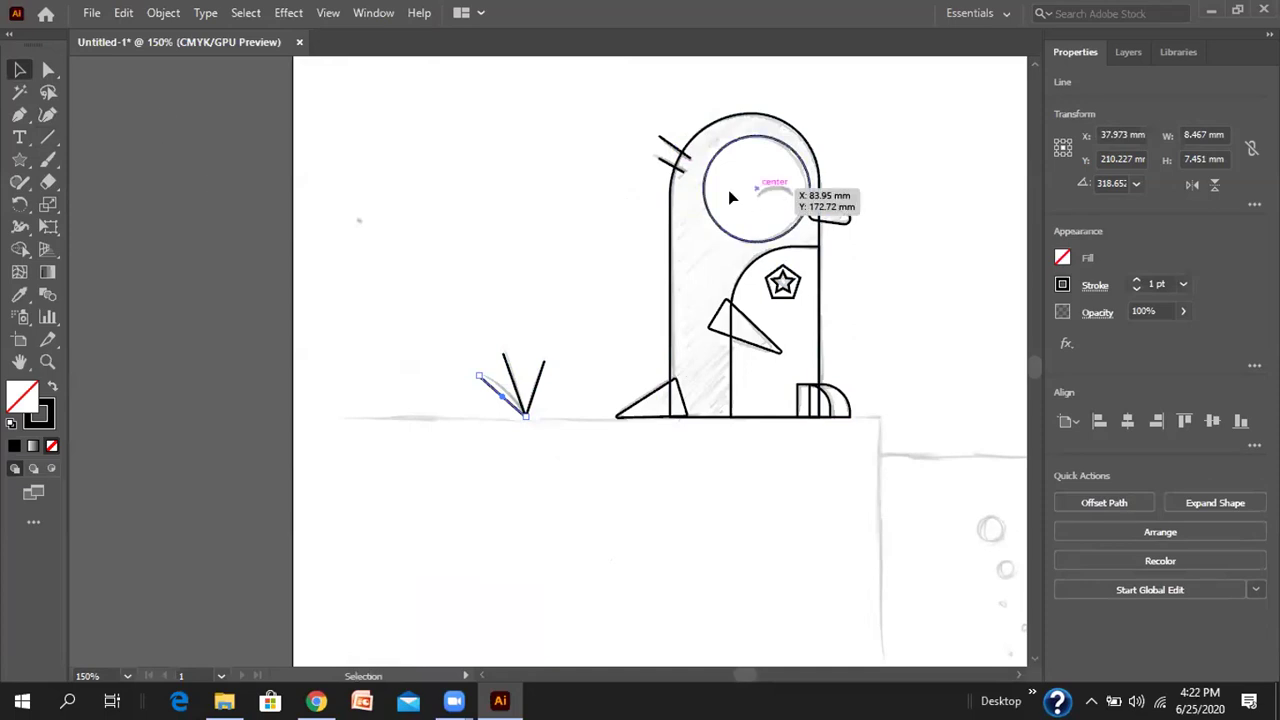
pyautogui.moveTo(46, 137); pyautogui.dragTo(100, 164)
pyautogui.moveTo(507, 238)
pyautogui.mouseDown()
pyautogui.moveTo(560, 189)
pyautogui.moveTo(570, 196)
pyautogui.moveTo(537, 209)
pyautogui.moveTo(742, 189)
pyautogui.moveTo(494, 234)
pyautogui.mouseUp()
pyautogui.moveTo(757, 192)
pyautogui.mouseDown()
pyautogui.moveTo(795, 191)
pyautogui.moveTo(765, 188)
pyautogui.moveTo(790, 182)
pyautogui.moveTo(780, 163)
pyautogui.moveTo(748, 164)
pyautogui.mouseUp()
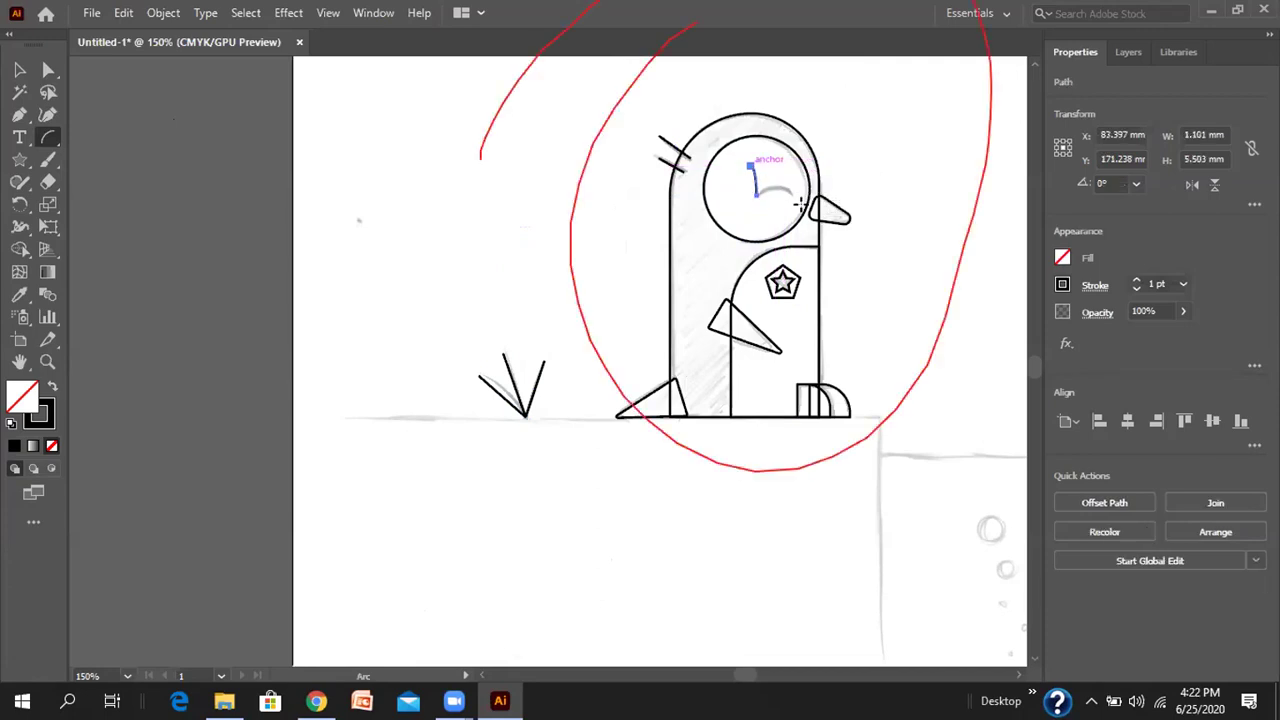
pyautogui.hotkey('ctrl', 'z')
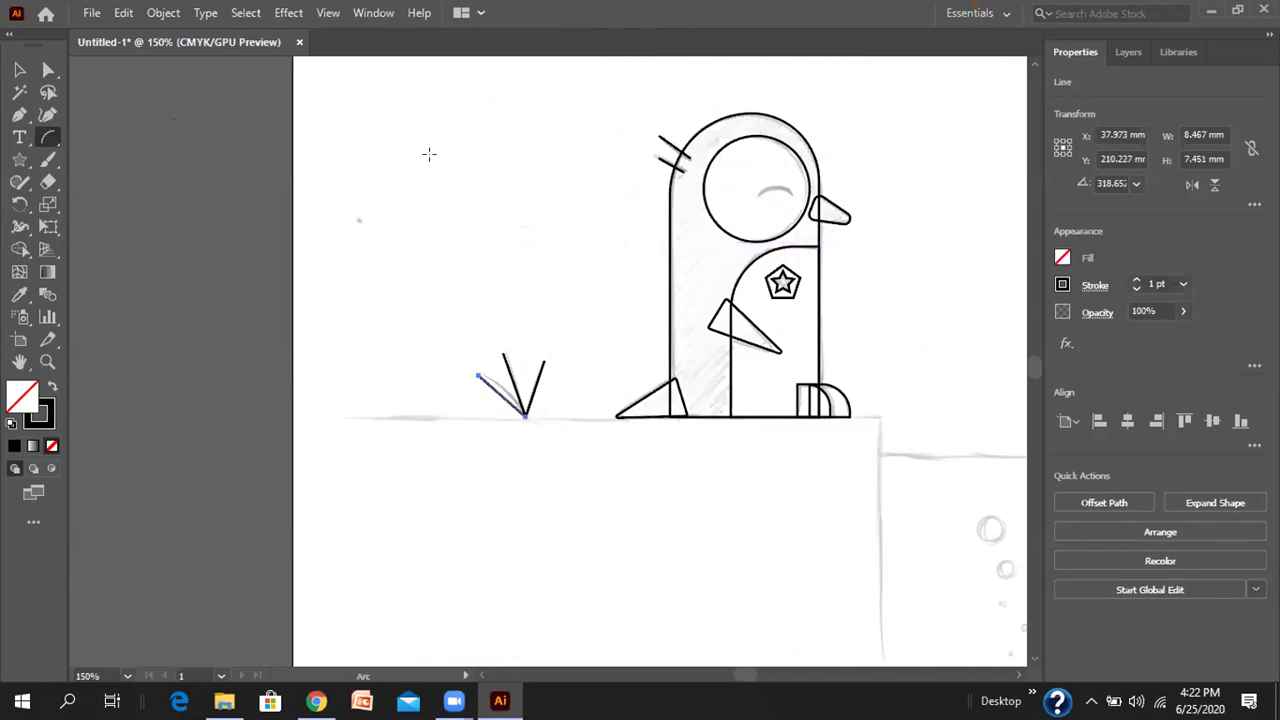
# - Draw a line about 6.7 mm wide across the sketched closed eye and bend it upward about 1.7 mm with the Curvature tool
pyautogui.moveTo(45, 140); pyautogui.dragTo(45, 140)
pyautogui.click(100, 134)
pyautogui.moveTo(757, 193); pyautogui.dragTo(797, 193)
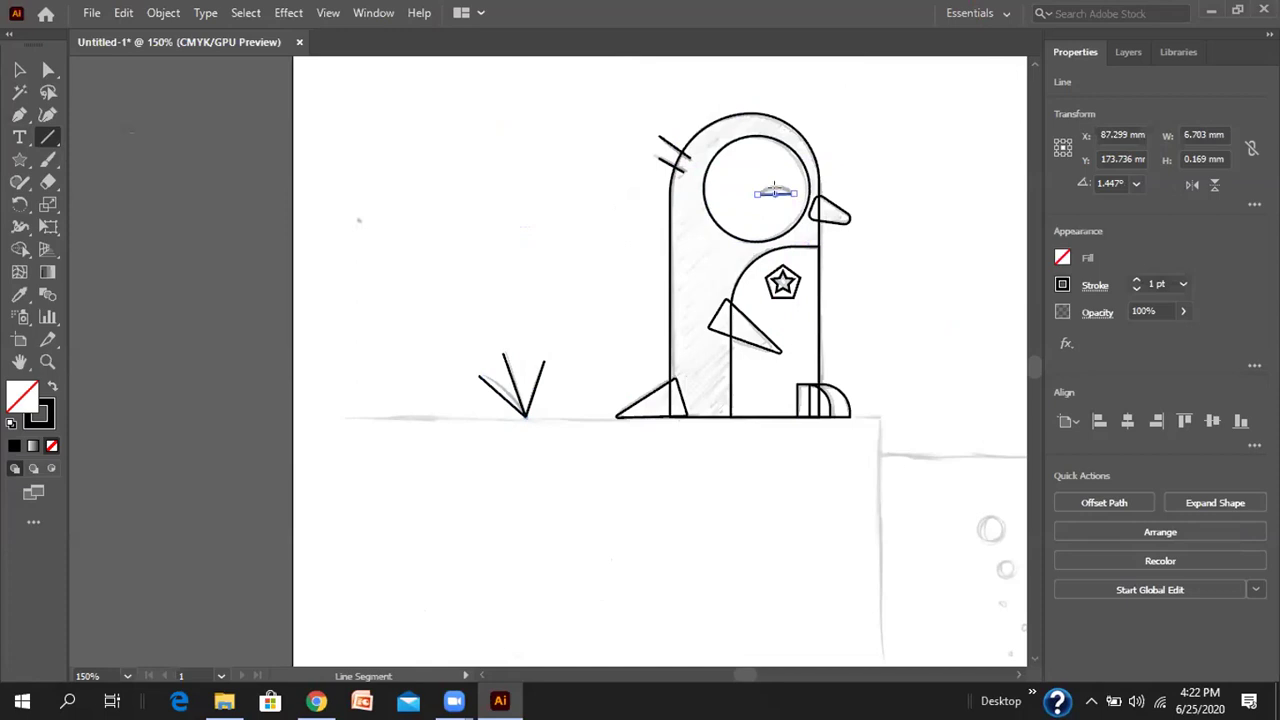
pyautogui.click(46, 116)
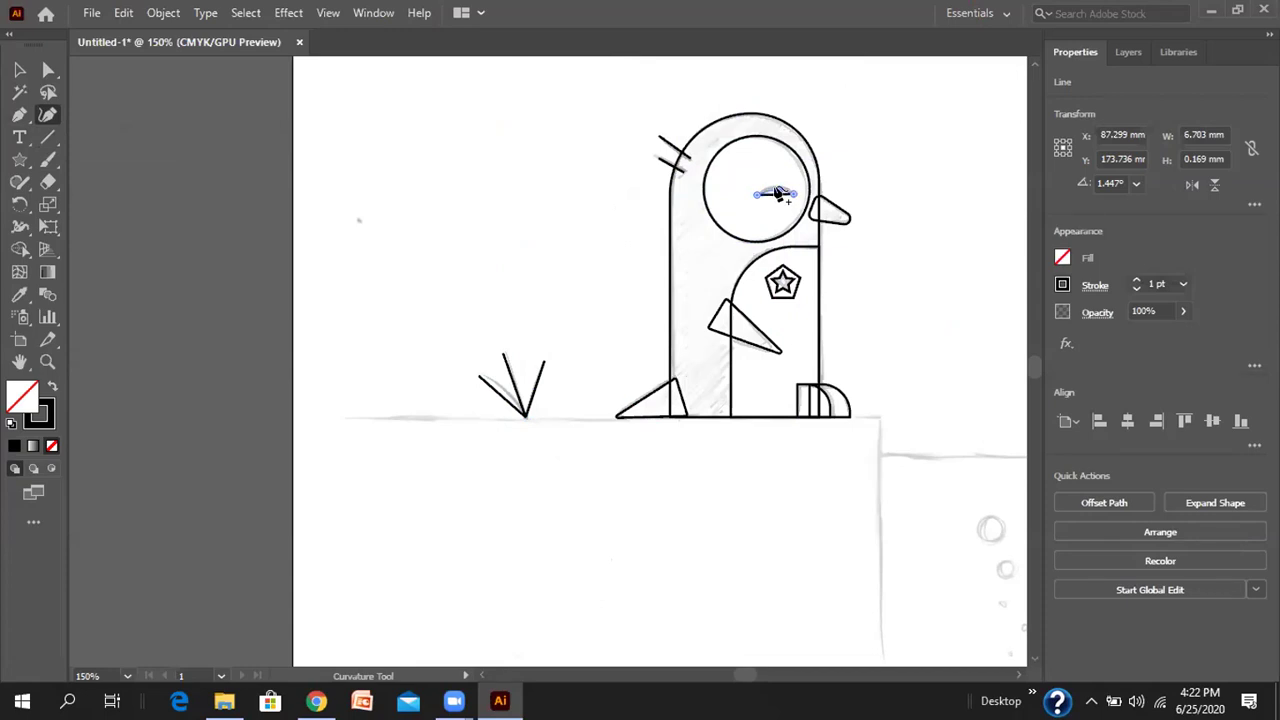
pyautogui.moveTo(779, 193); pyautogui.dragTo(777, 185)
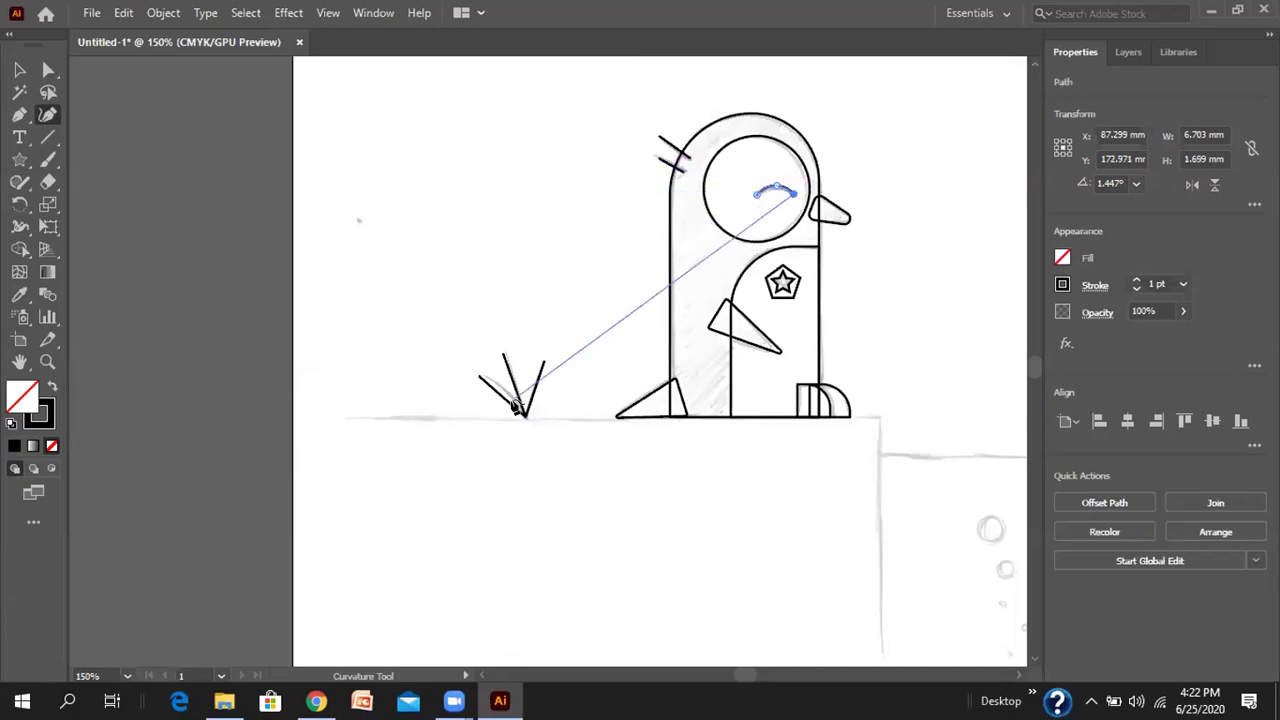
# - Curve the three straight grass blades outward along the sketch with the Curvature tool
pyautogui.click(502, 400)
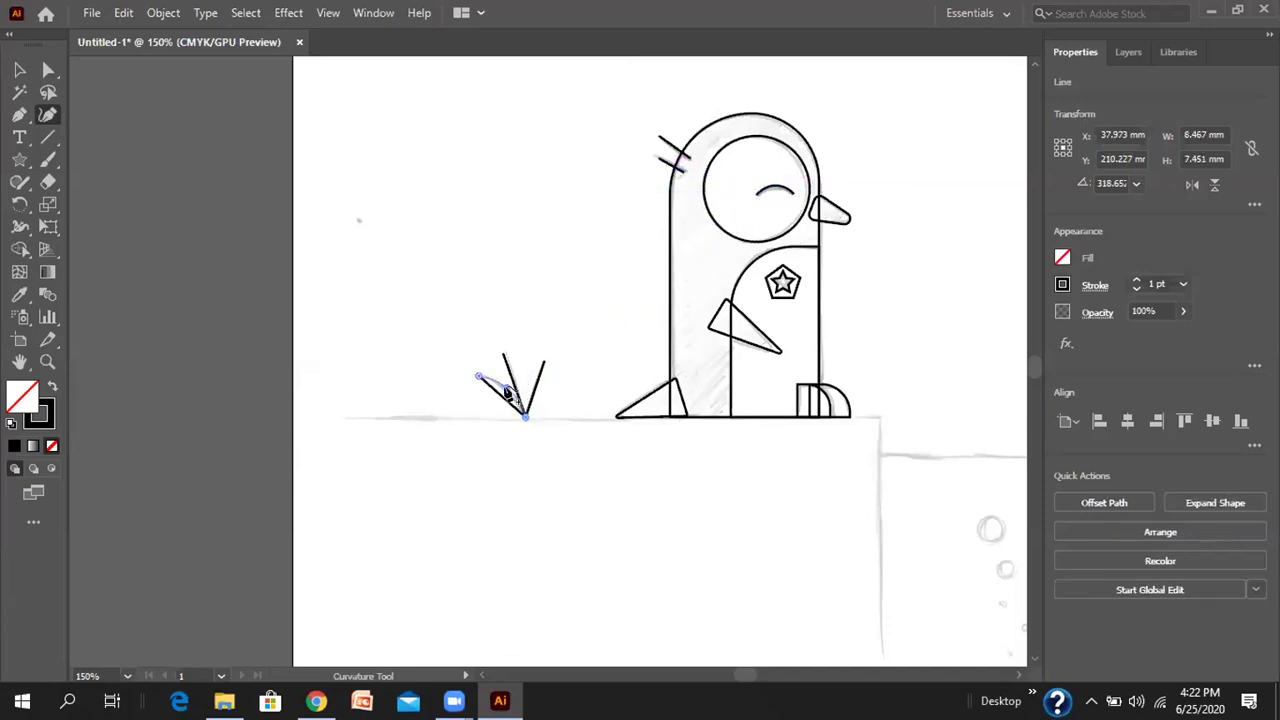
pyautogui.moveTo(508, 393)
pyautogui.mouseDown()
pyautogui.moveTo(501, 401)
pyautogui.moveTo(526, 384)
pyautogui.mouseUp()
pyautogui.click(533, 390)
pyautogui.click(516, 380)
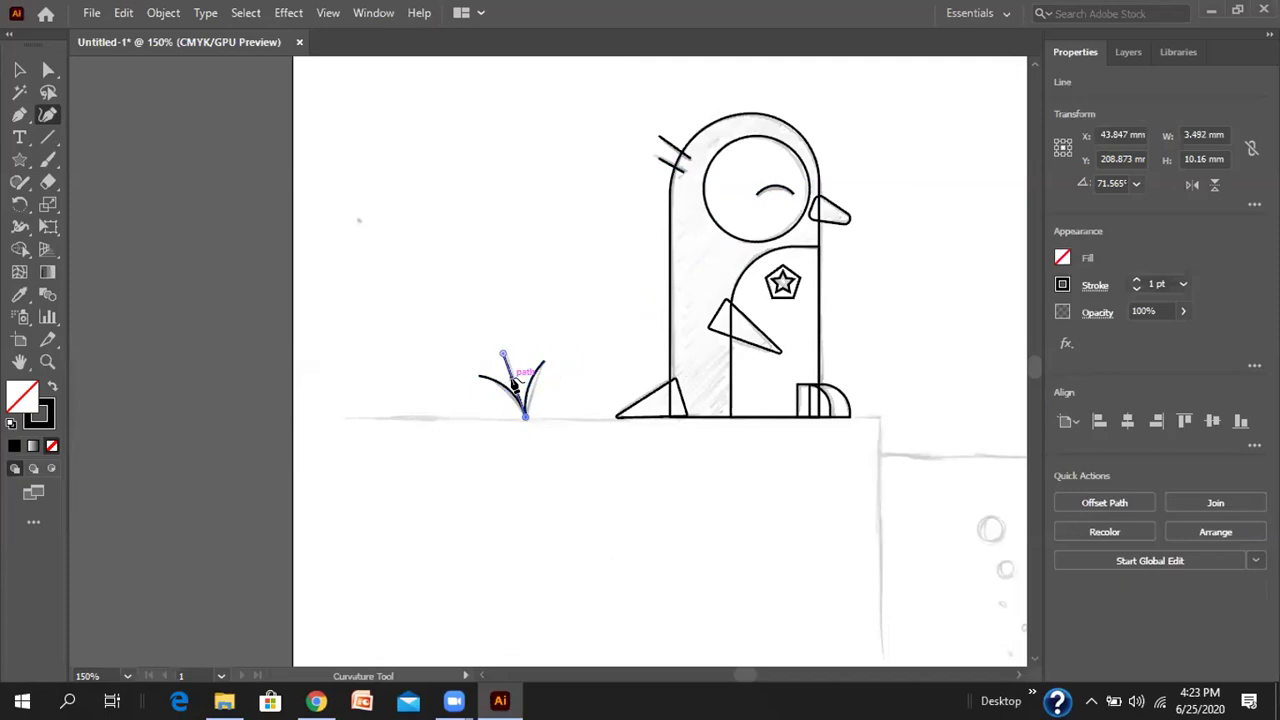
pyautogui.moveTo(514, 374); pyautogui.dragTo(519, 375)
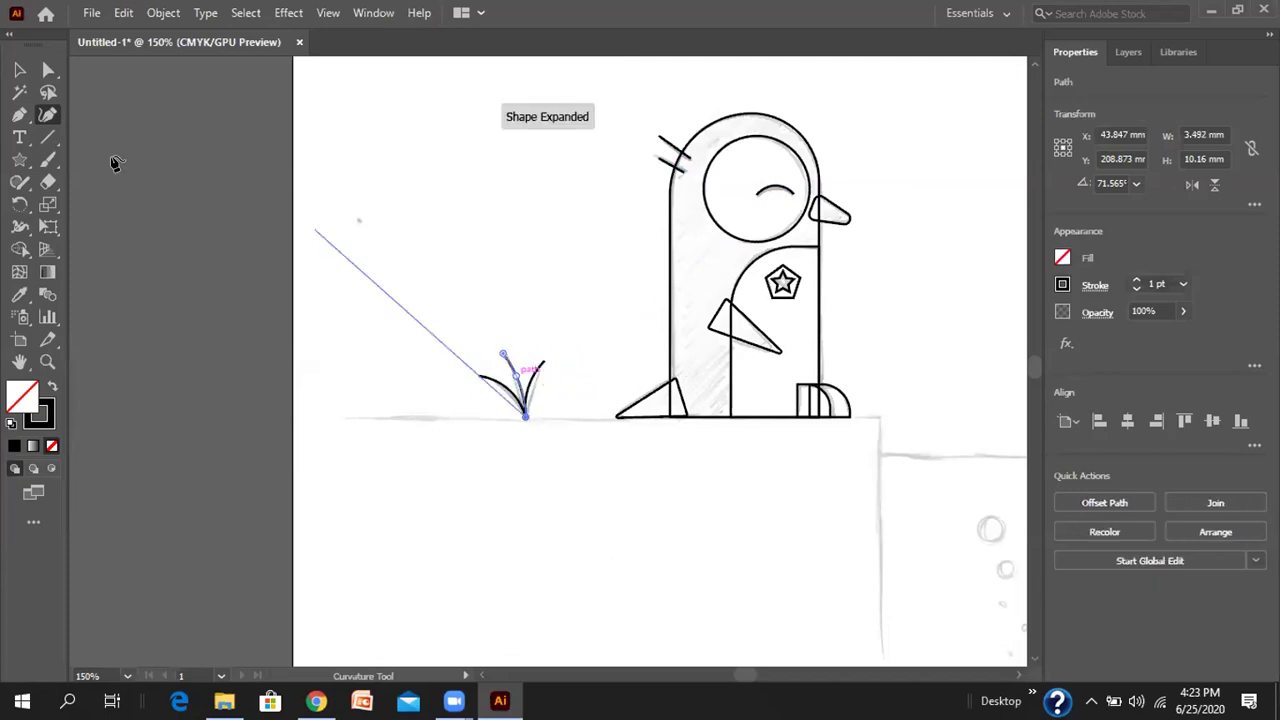
pyautogui.click(19, 71)
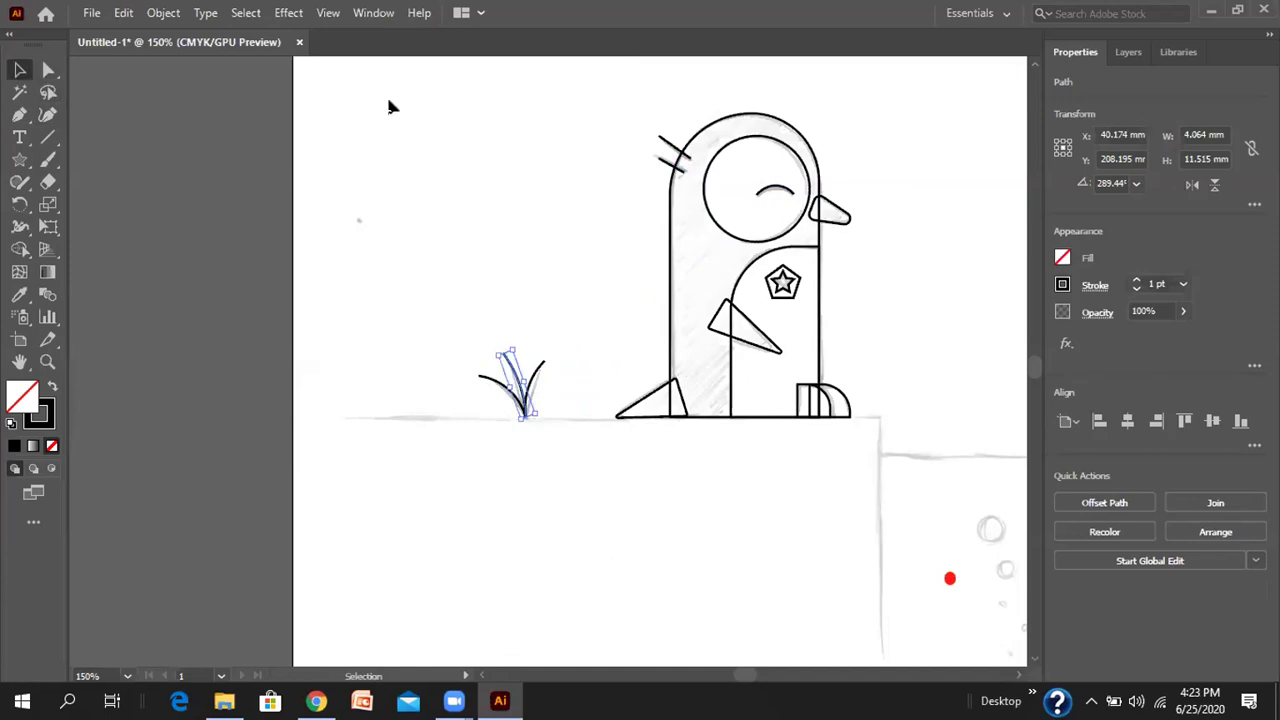
pyautogui.click(603, 340)
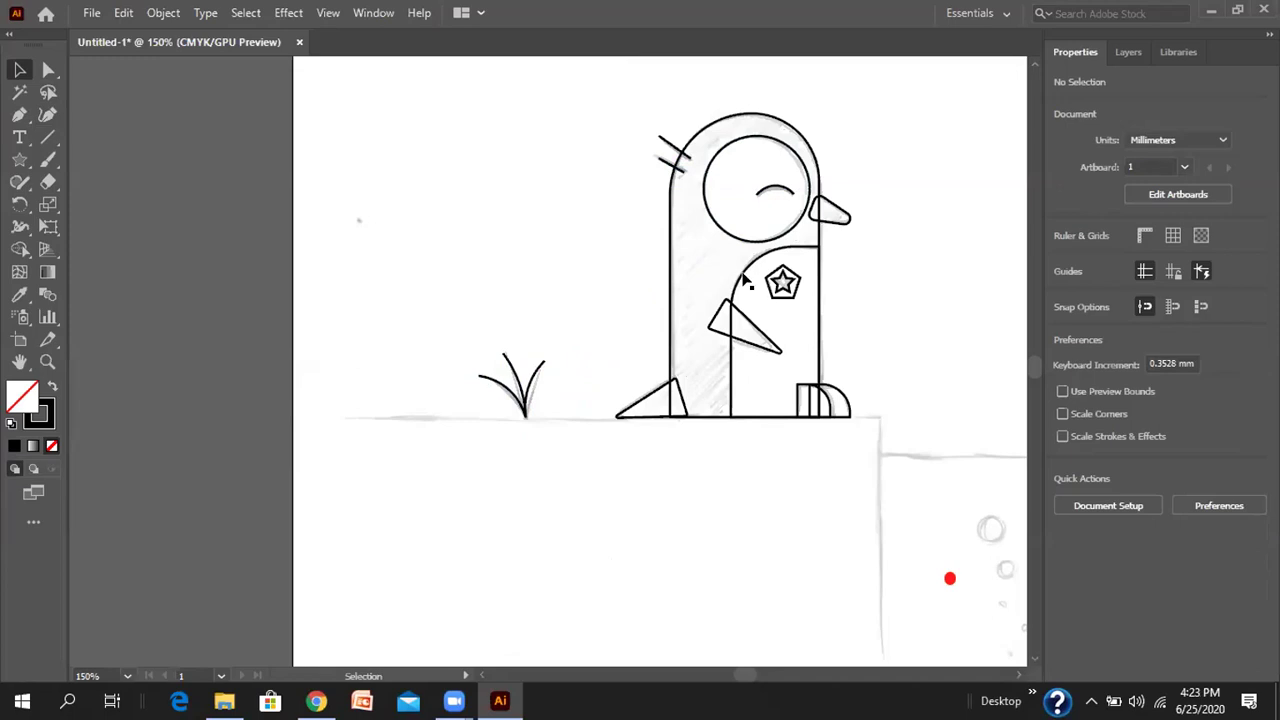
# - Apply the elongated teardrop width profile to the strokes of the eye arc and the three grass blades
pyautogui.click(785, 190)
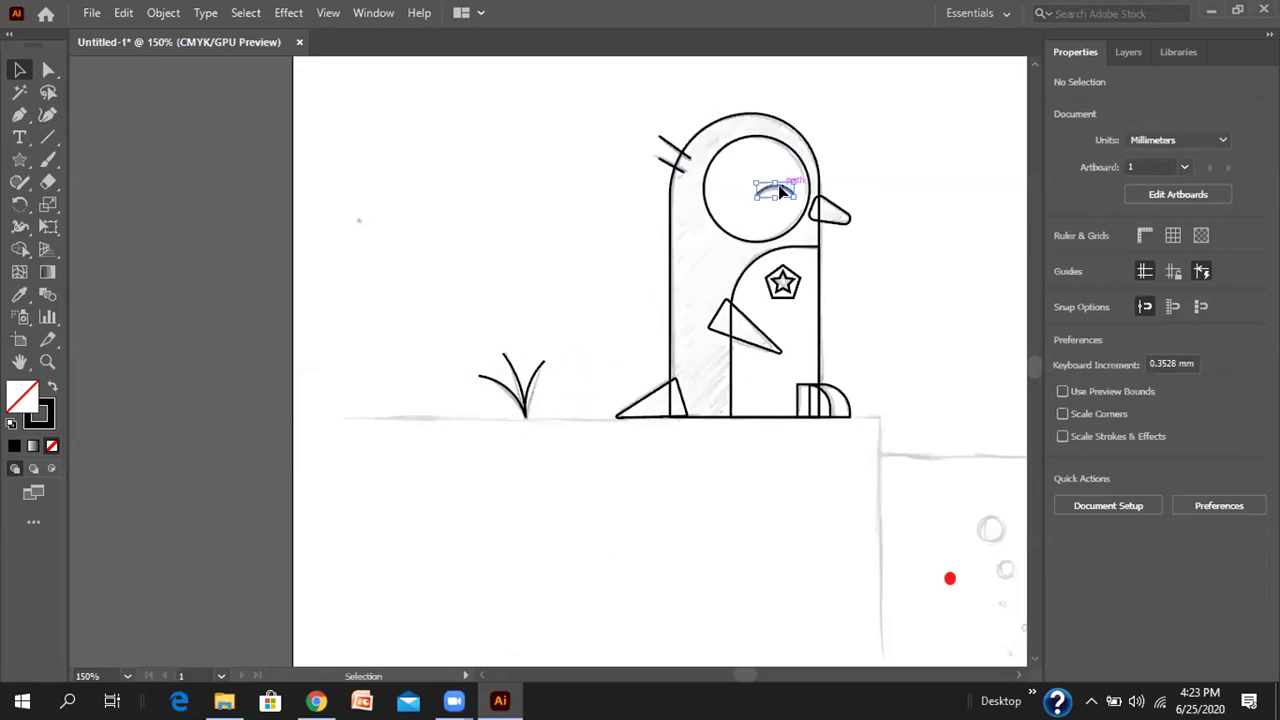
pyautogui.keyDown('shift'); pyautogui.click(513, 388); pyautogui.keyUp('shift')
pyautogui.keyDown('shift'); pyautogui.click(490, 382); pyautogui.keyUp('shift')
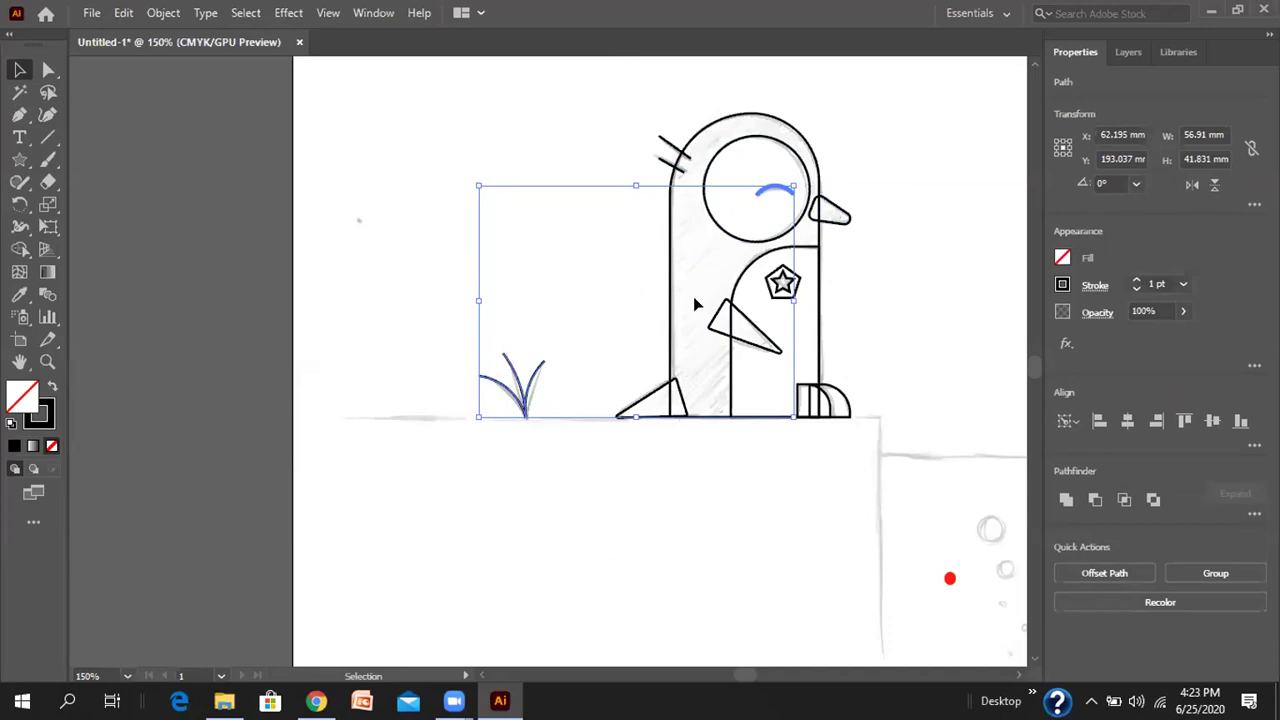
pyautogui.click(1095, 287)
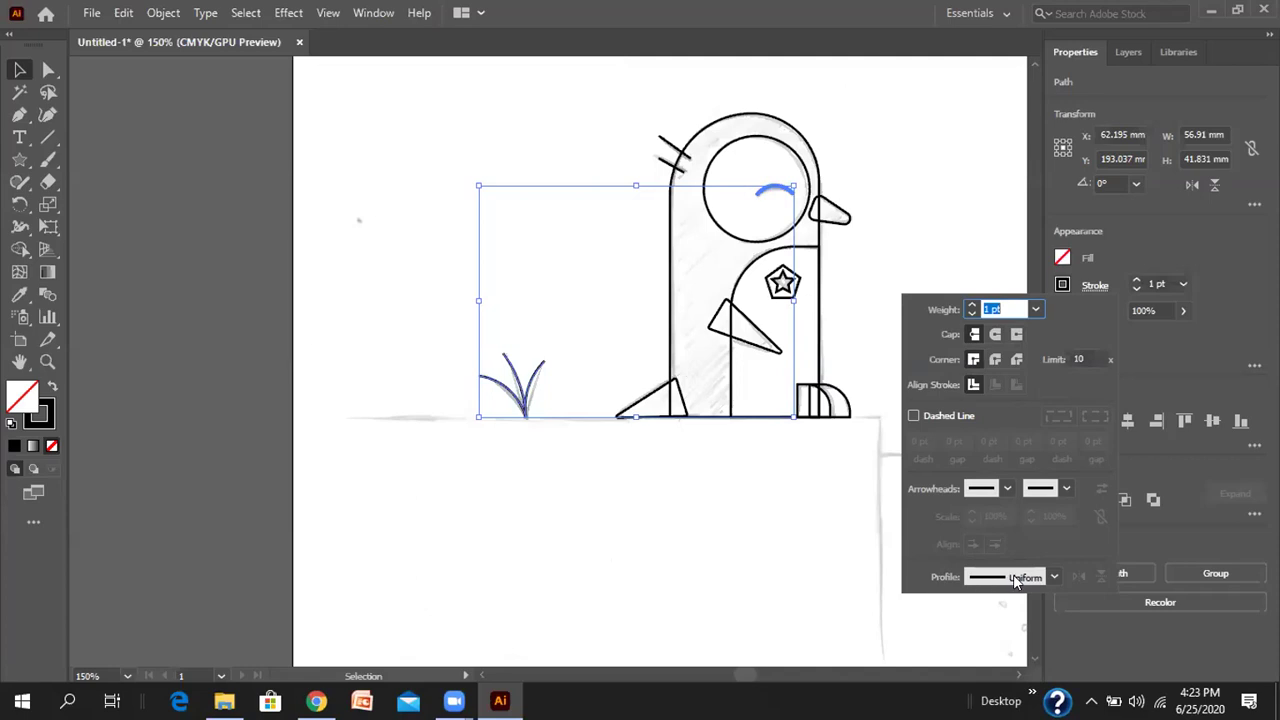
pyautogui.click(1052, 577)
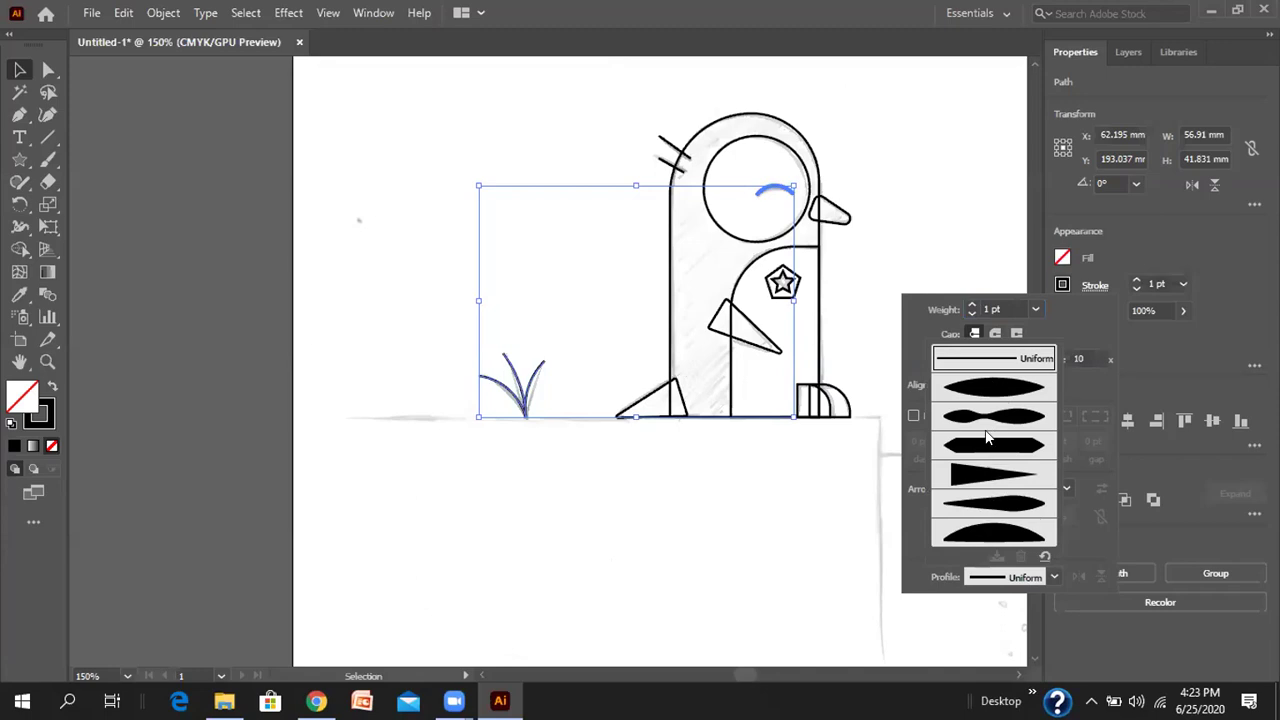
pyautogui.click(1003, 507)
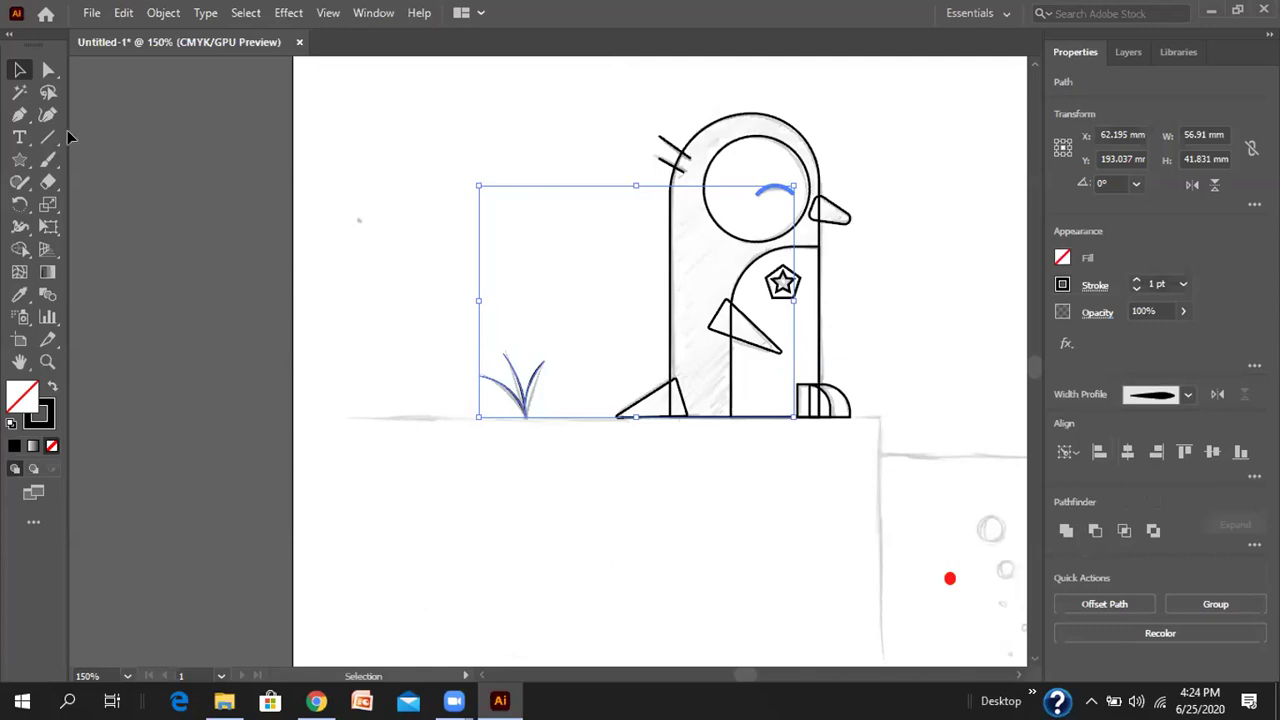
pyautogui.click(33, 69)
pyautogui.click(315, 181)
# - Examine the tapered grass blades up close, and the two hair lines on the head against the sketch
pyautogui.scroll(5, 538, 386)
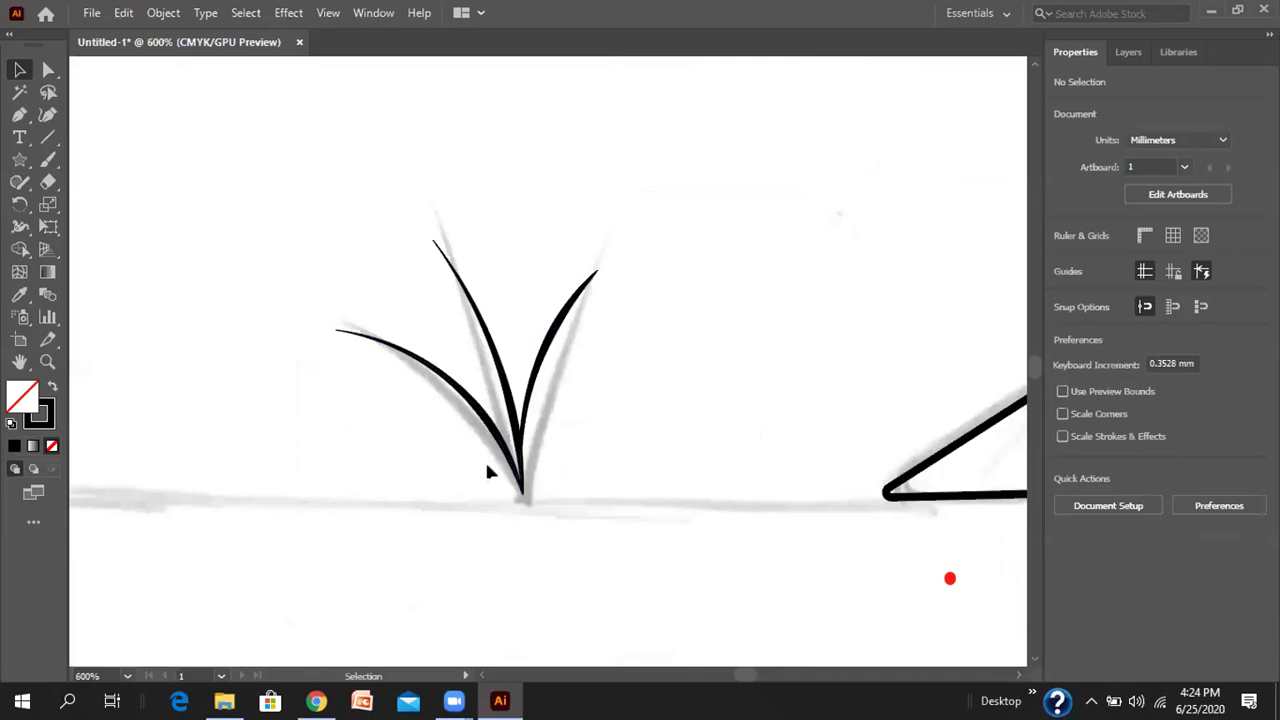
pyautogui.scroll(2, 805, 327)
pyautogui.scroll(7, 805, 335)
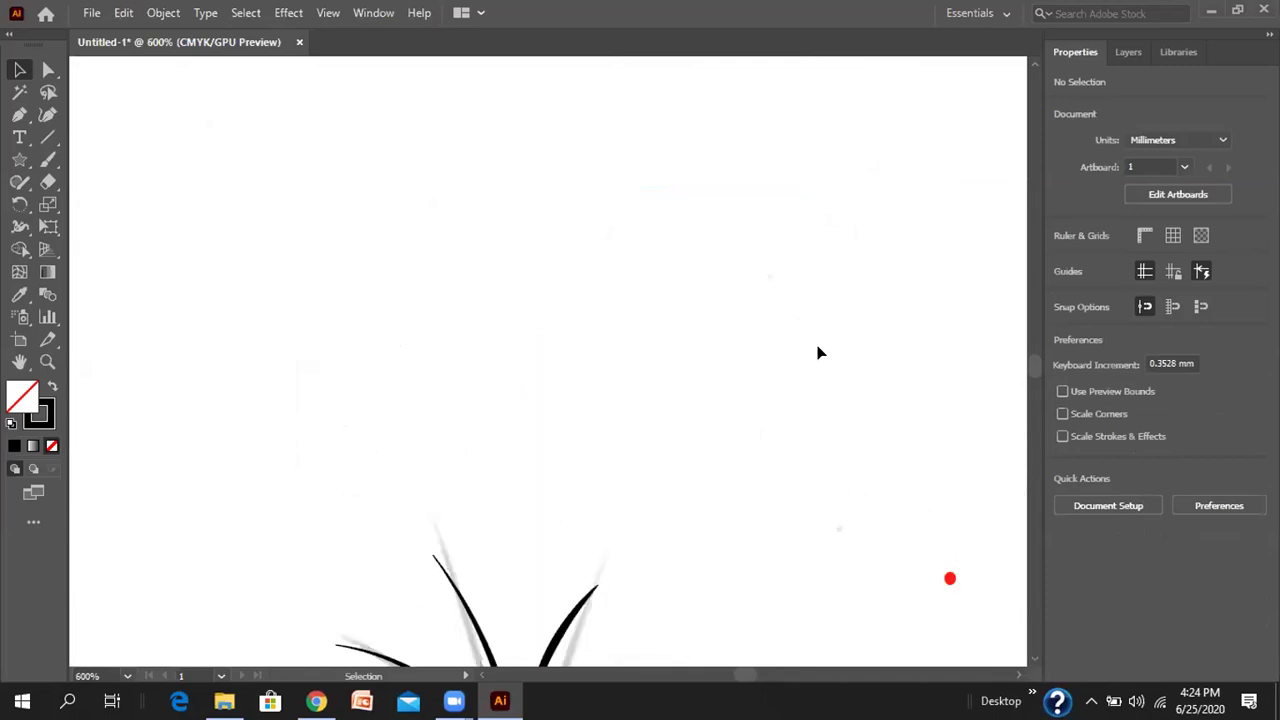
pyautogui.scroll(5, 818, 358)
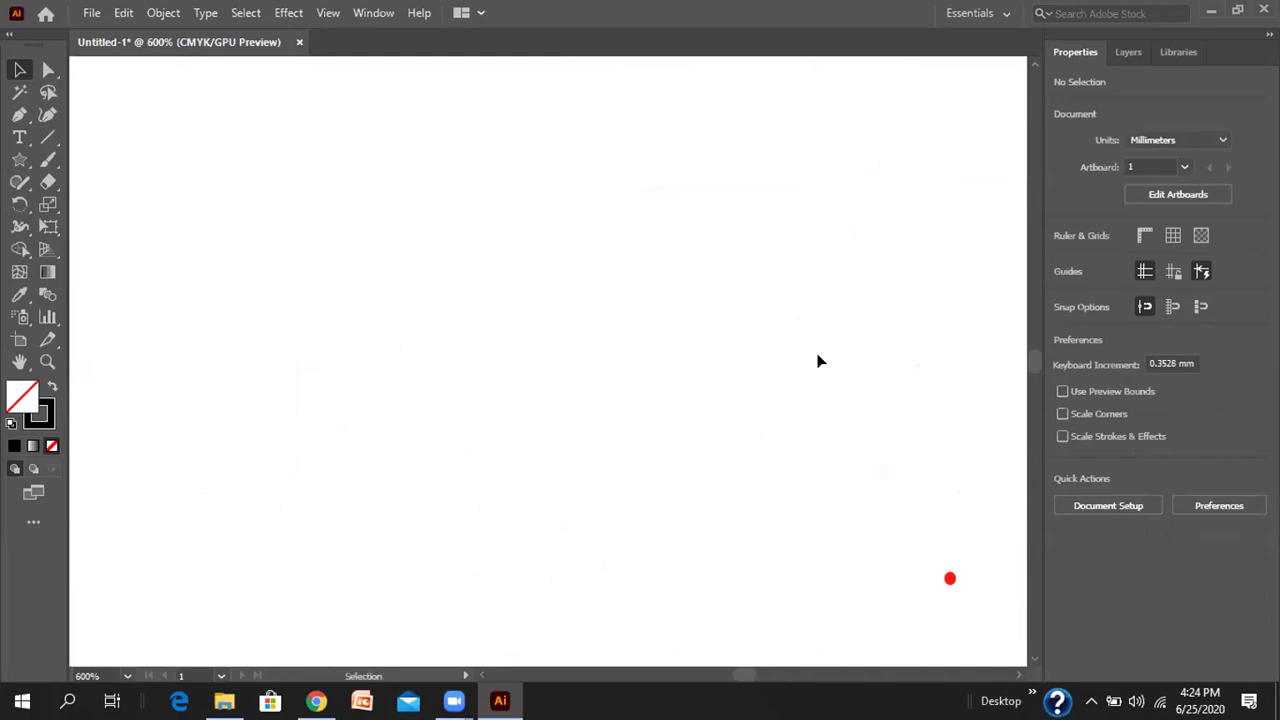
pyautogui.scroll(-5, 818, 361)
pyautogui.scroll(3, 791, 492)
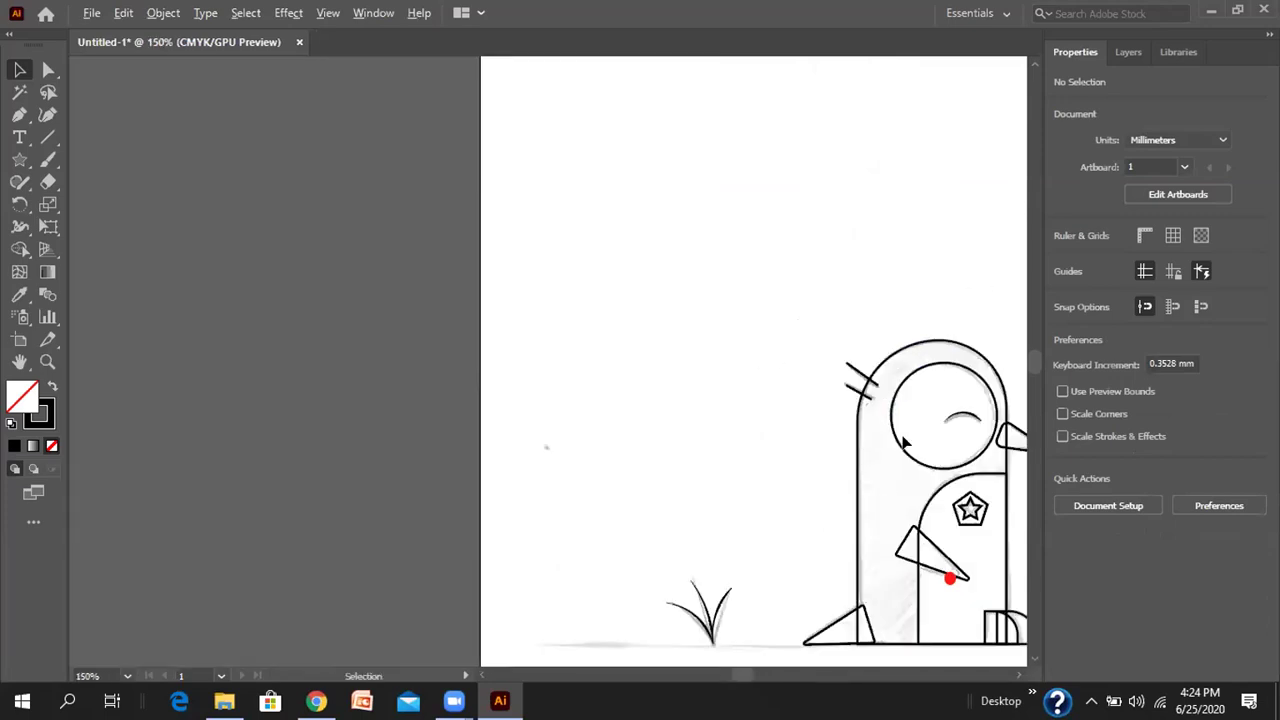
pyautogui.scroll(1, 790, 492)
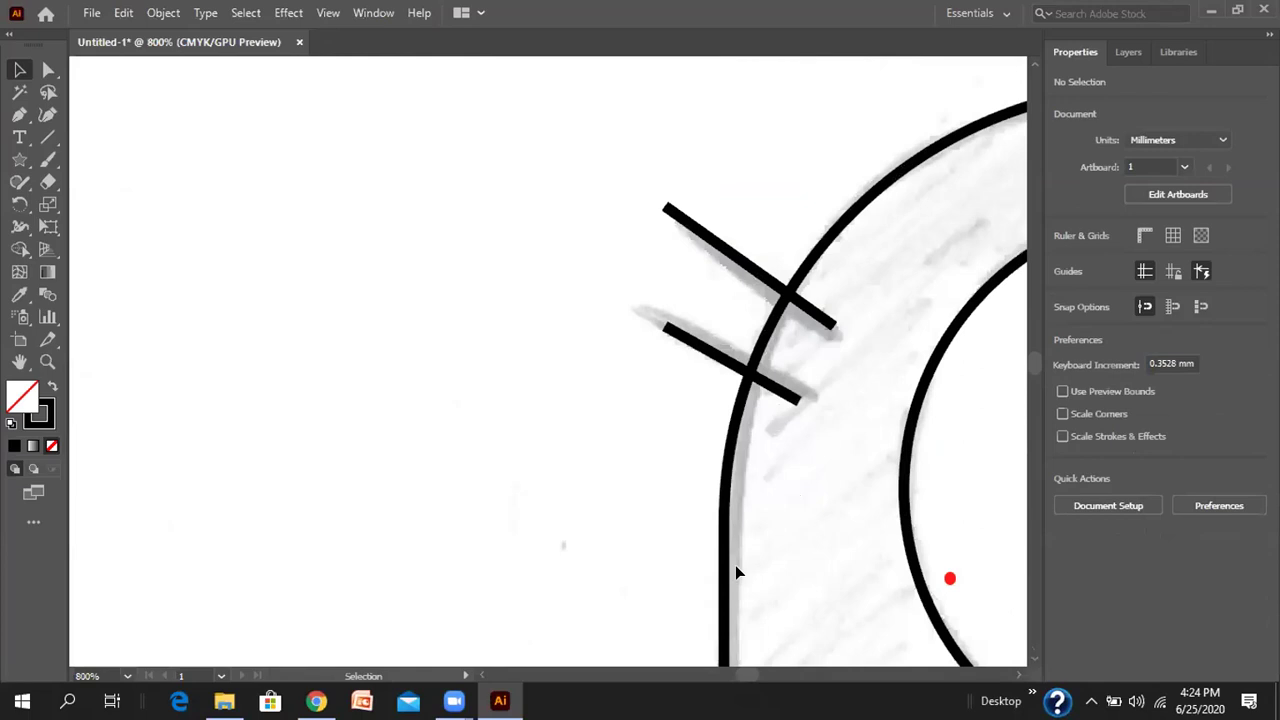
# - Give the two hair lines on the penguin's head round stroke caps
pyautogui.moveTo(690, 525); pyautogui.dragTo(323, 417)
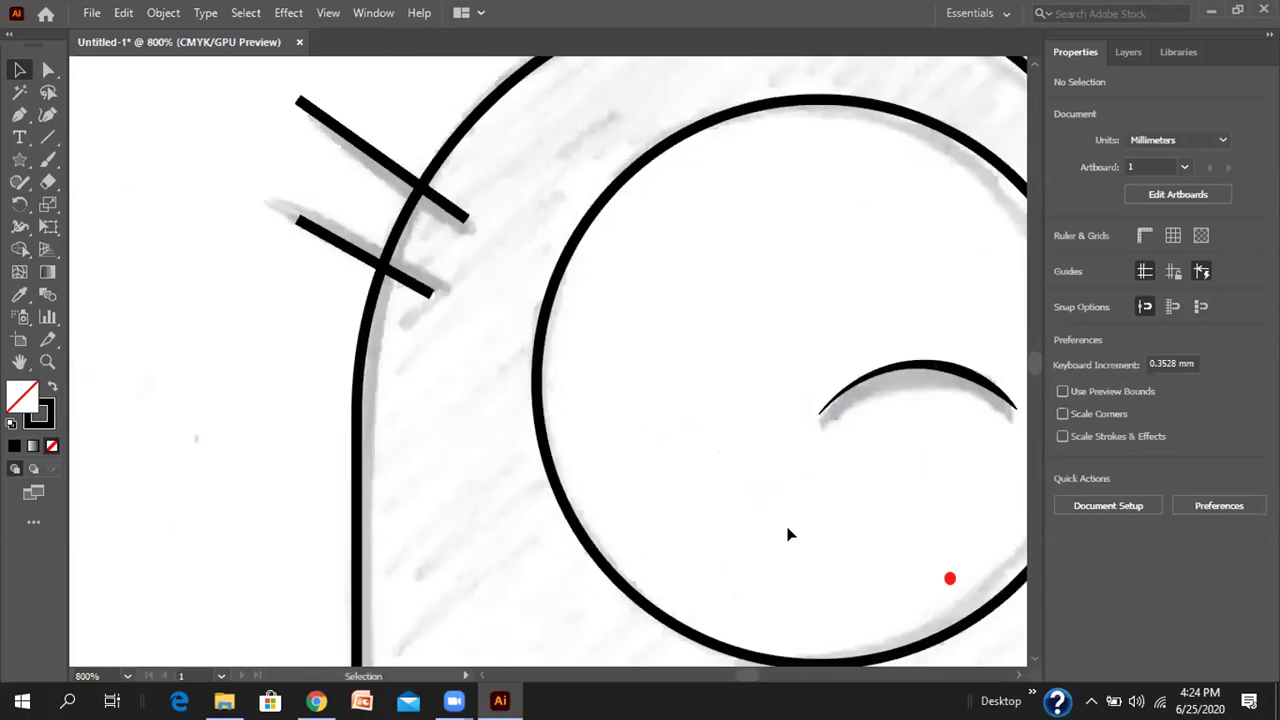
pyautogui.moveTo(812, 489); pyautogui.dragTo(664, 437)
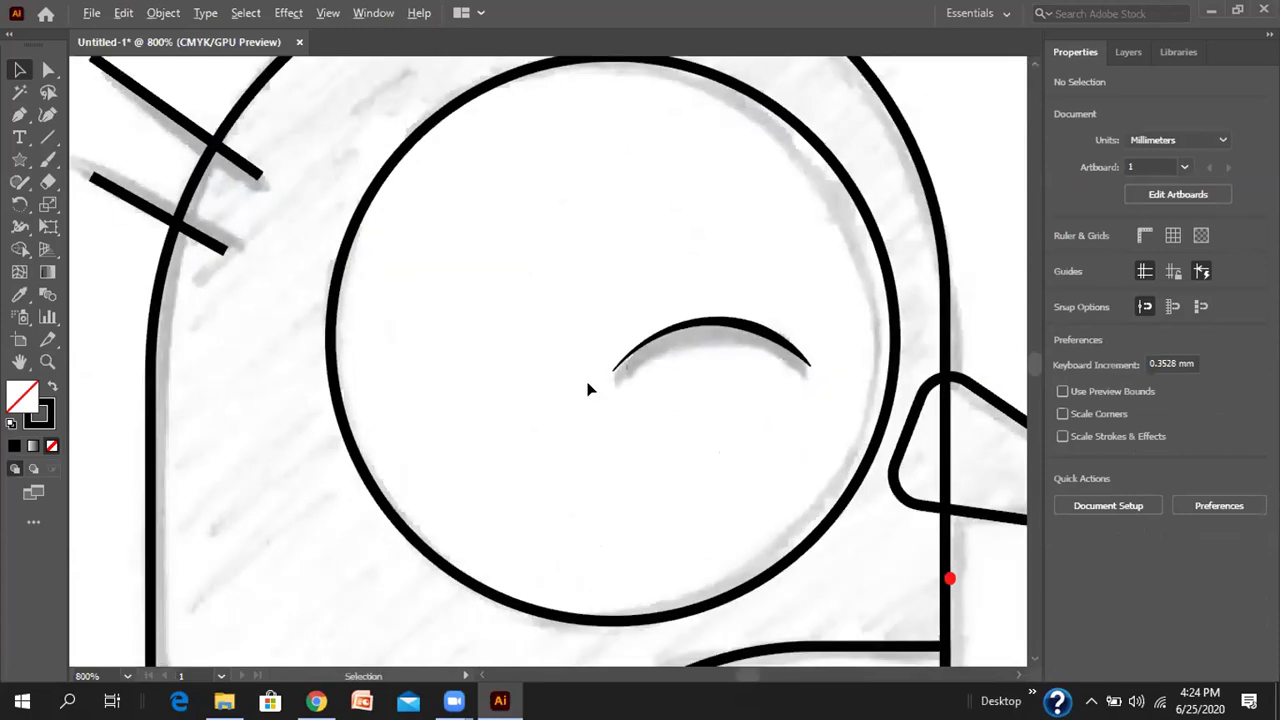
pyautogui.hotkey('ctrl', '-')
pyautogui.click(432, 262)
pyautogui.click(418, 267)
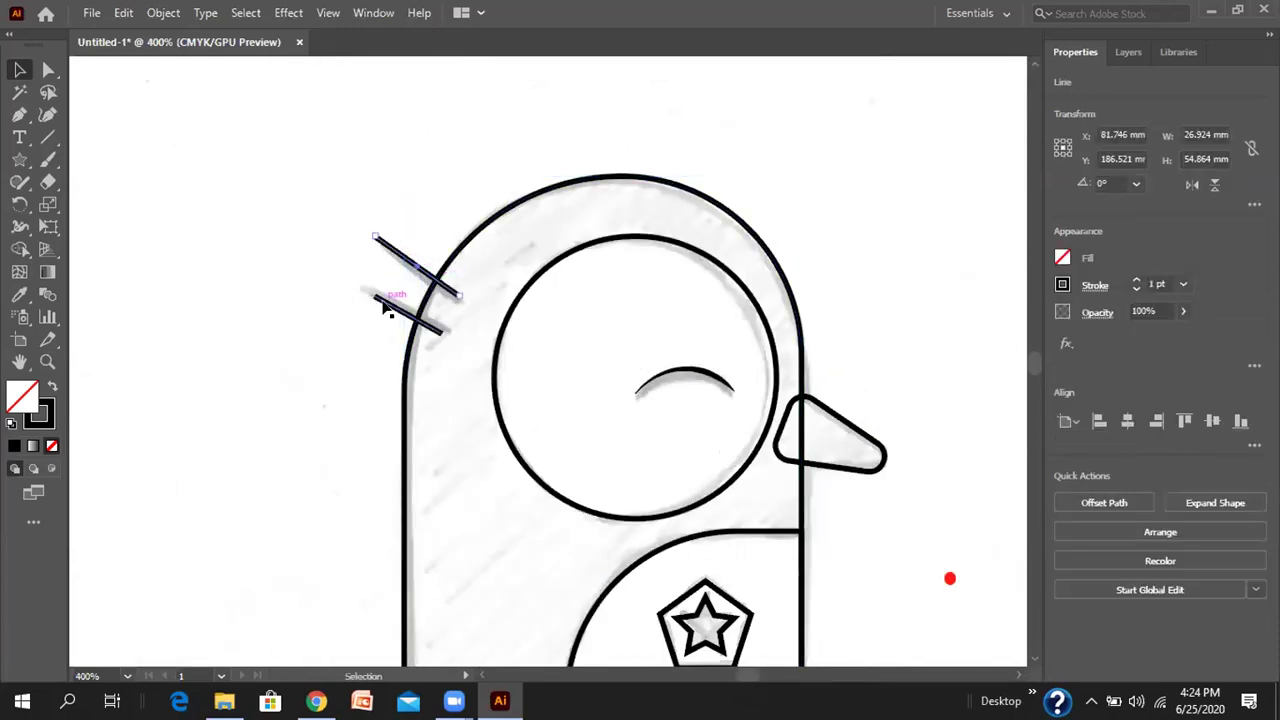
pyautogui.keyDown('shift'); pyautogui.click(384, 304); pyautogui.keyUp('shift')
pyautogui.click(1094, 286)
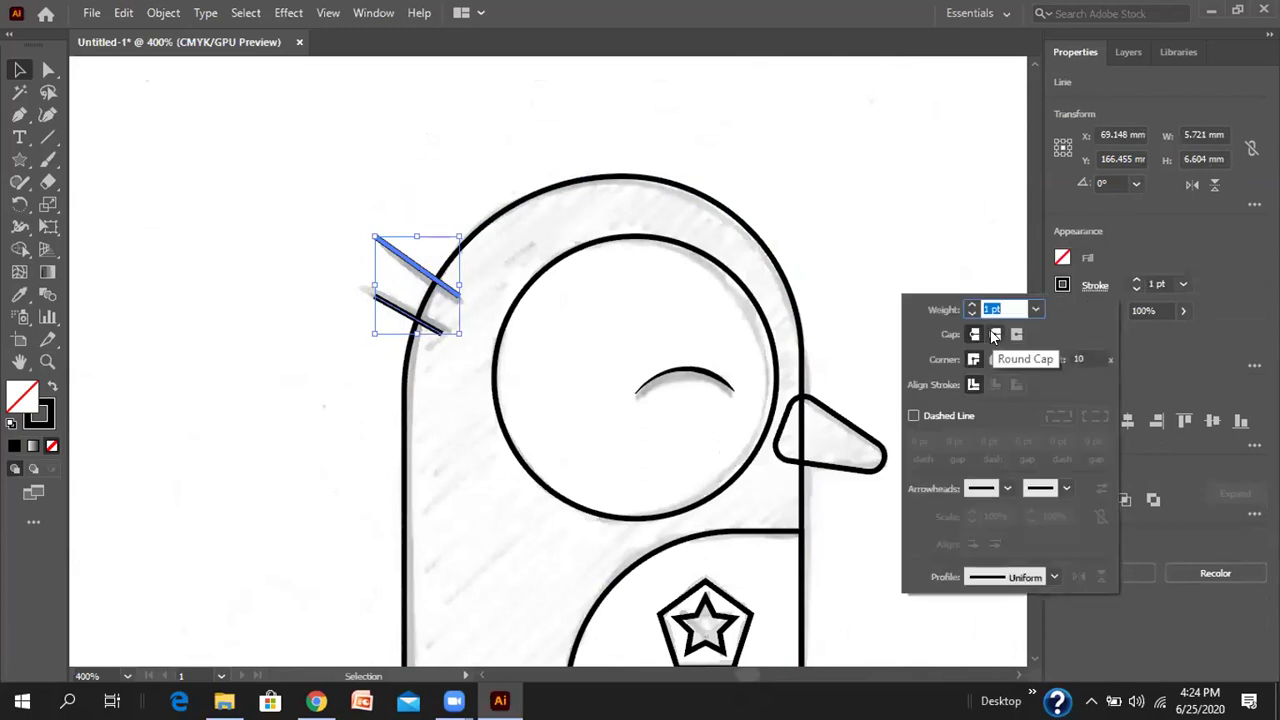
pyautogui.click(995, 337)
pyautogui.click(410, 303)
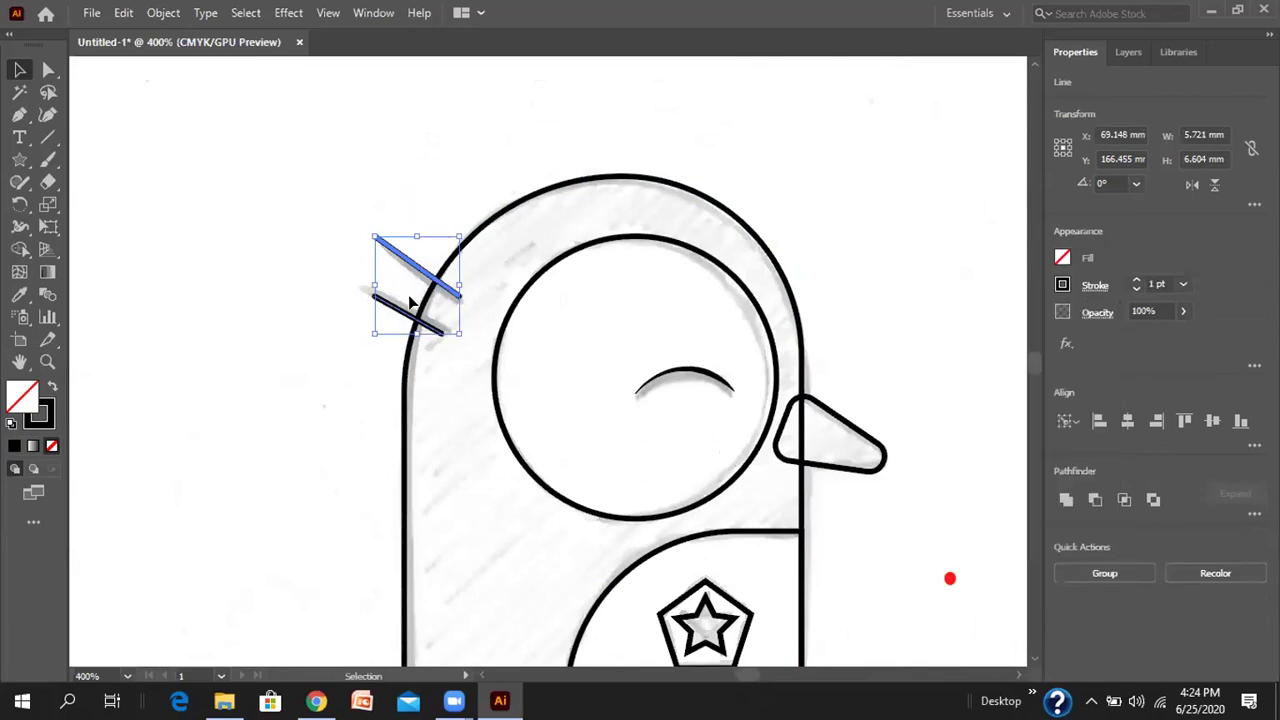
# - Compare butt and projecting caps on the two hair lines up close, and return both lines to round caps
pyautogui.scroll(3, 379, 337)
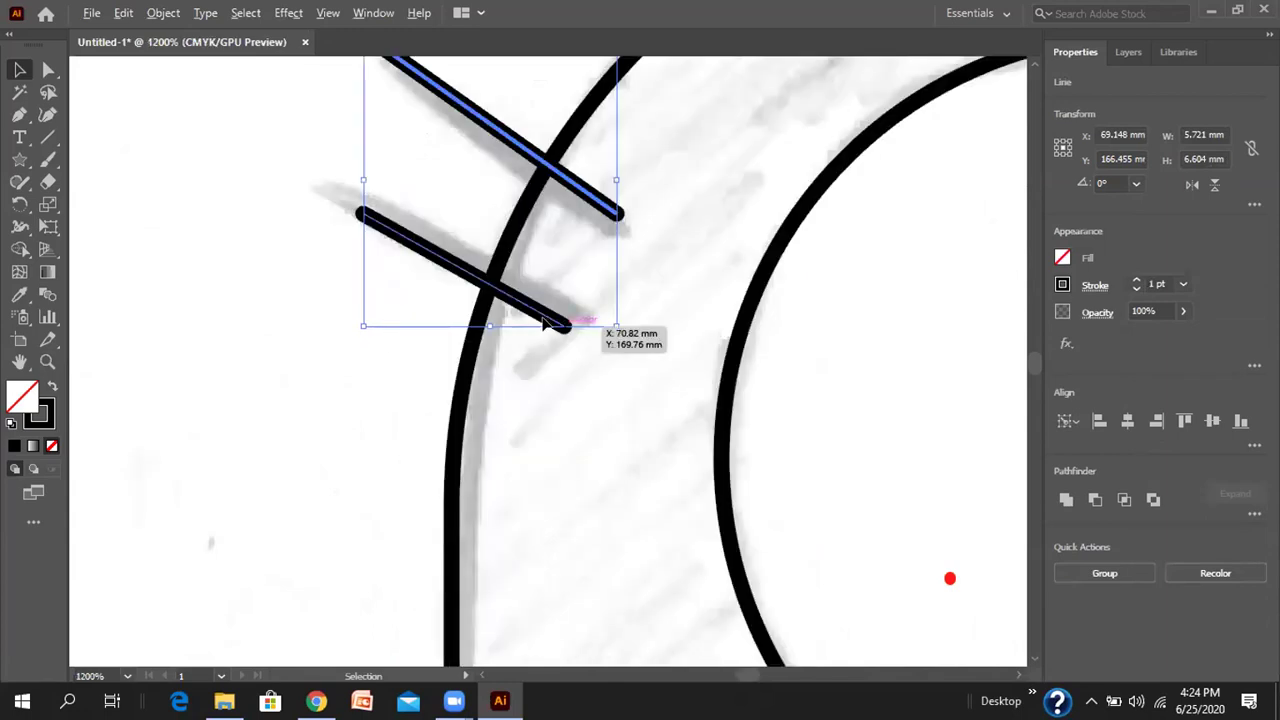
pyautogui.click(1095, 285)
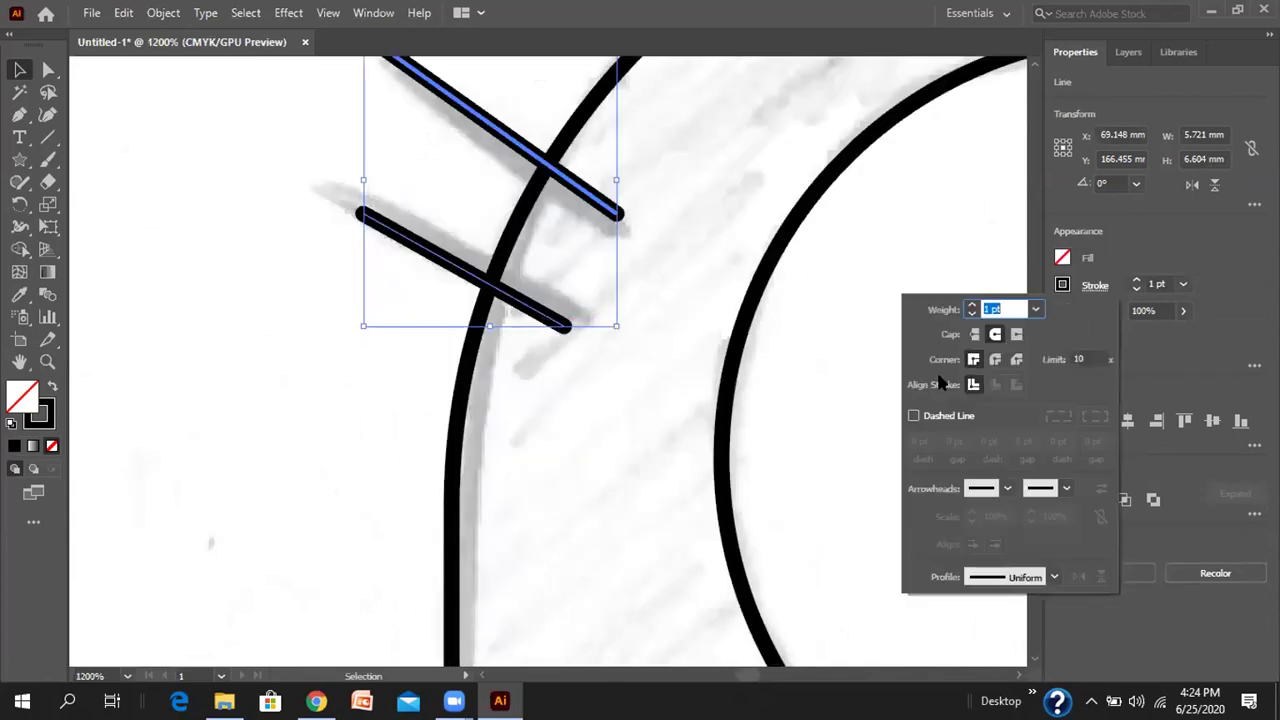
pyautogui.click(975, 334)
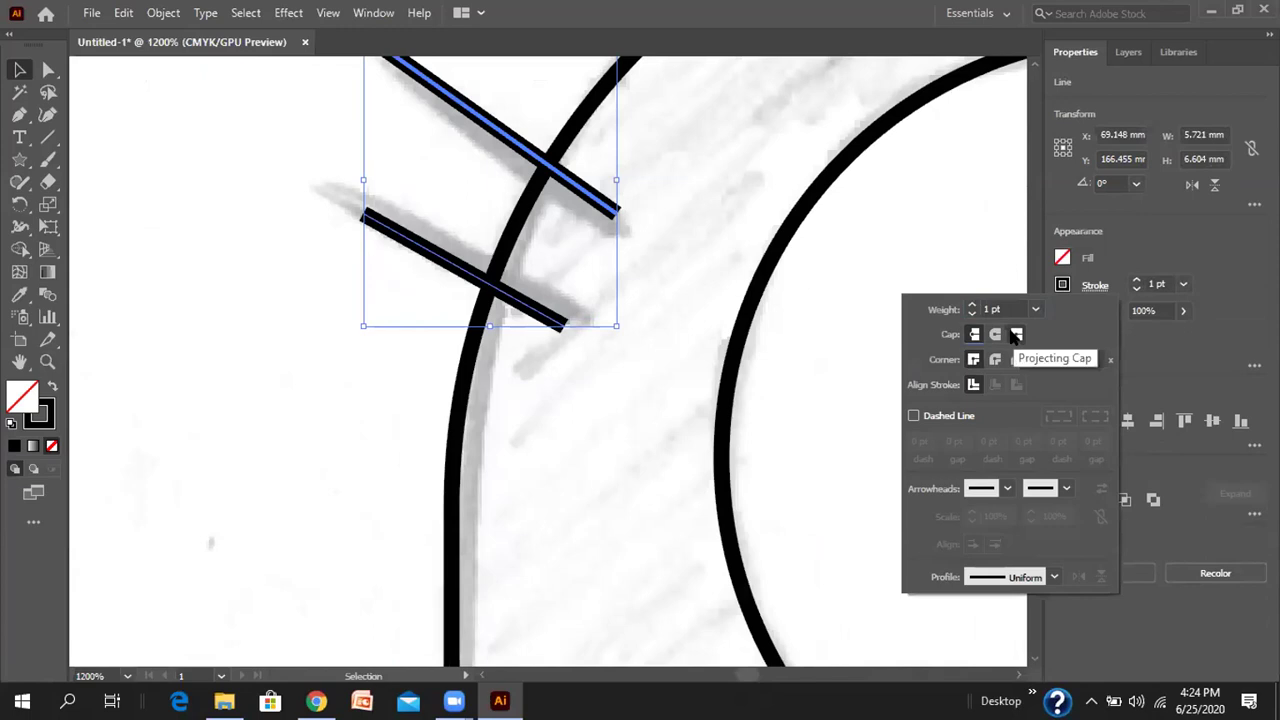
pyautogui.click(1015, 335)
pyautogui.click(965, 335)
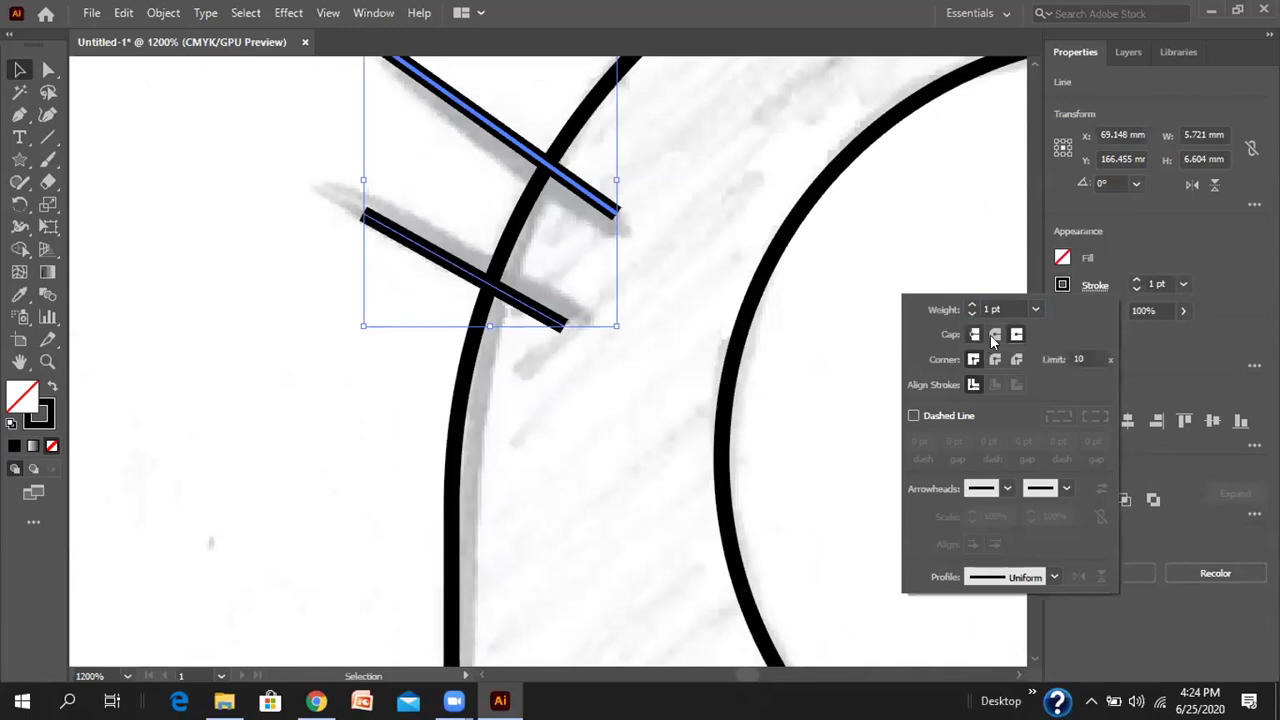
pyautogui.click(996, 333)
# - Draw a ground rectangle about 107.3 × 83 mm under the penguin and a slightly lower rectangle beside it reaching the artboard's corner
pyautogui.scroll(-1, 663, 266)
pyautogui.scroll(-3, 659, 266)
pyautogui.scroll(-5, 659, 266)
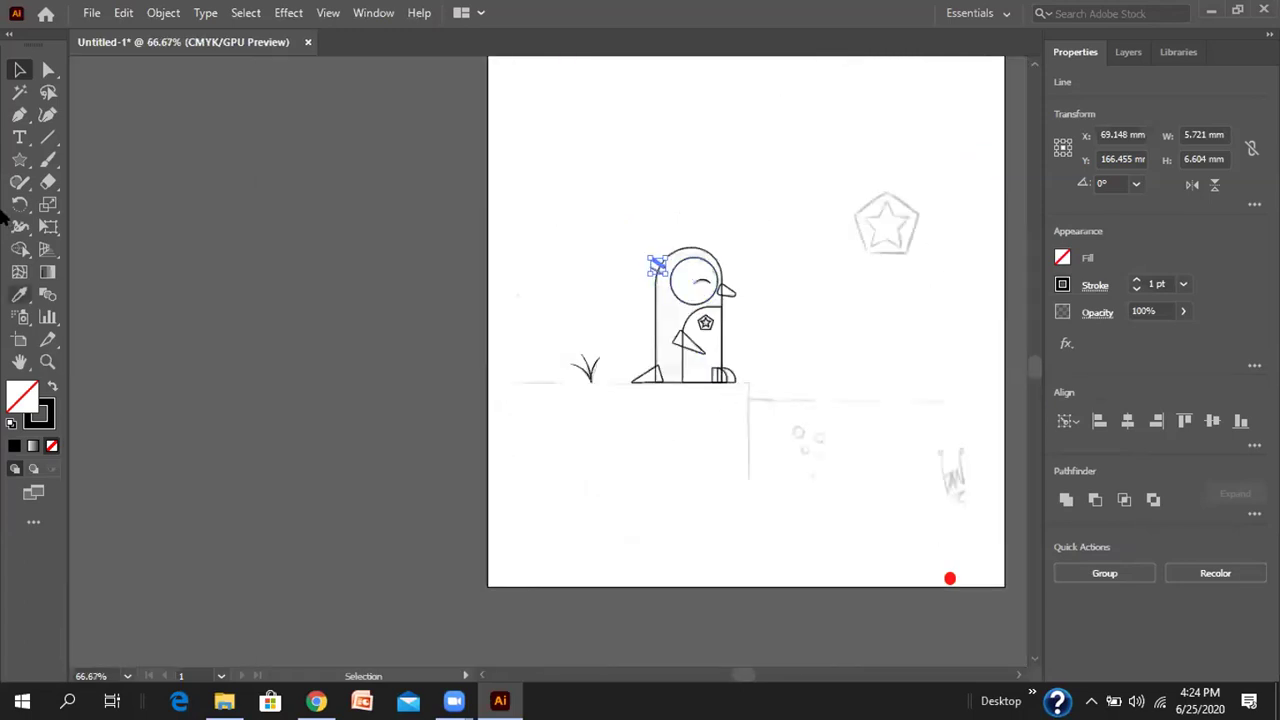
pyautogui.moveTo(18, 158); pyautogui.dragTo(114, 154)
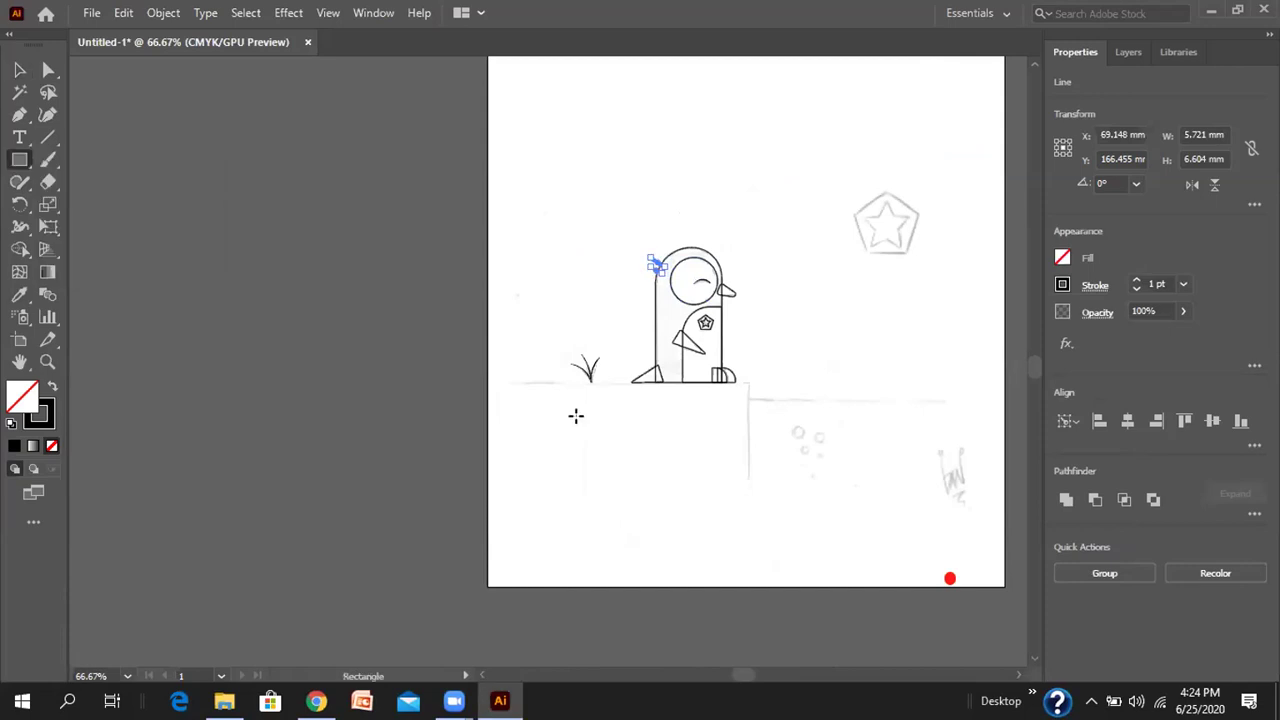
pyautogui.moveTo(752, 382); pyautogui.dragTo(481, 588)
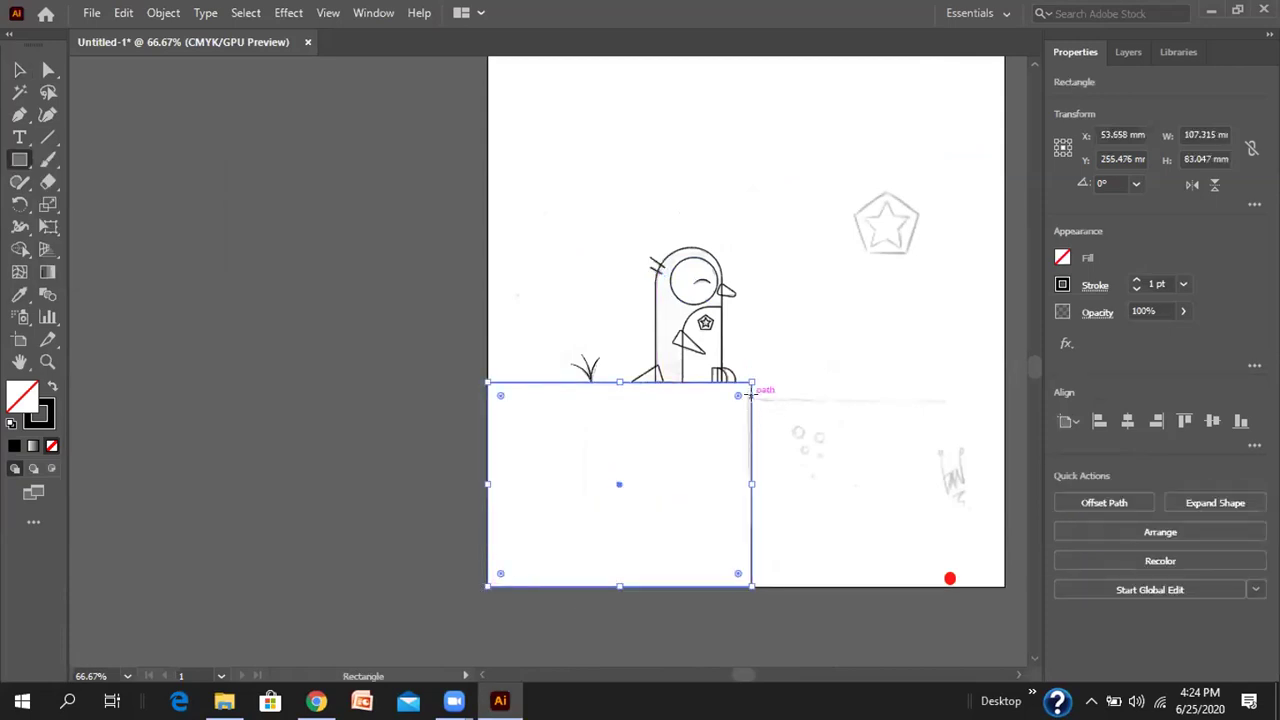
pyautogui.moveTo(752, 402); pyautogui.dragTo(1005, 587)
pyautogui.press('v')
pyautogui.click(883, 365)
# - Draw five small circles of varying size around the sketched bubbles in the lower rectangle, the last one about 3.9 mm across
pyautogui.moveTo(19, 159); pyautogui.dragTo(100, 204)
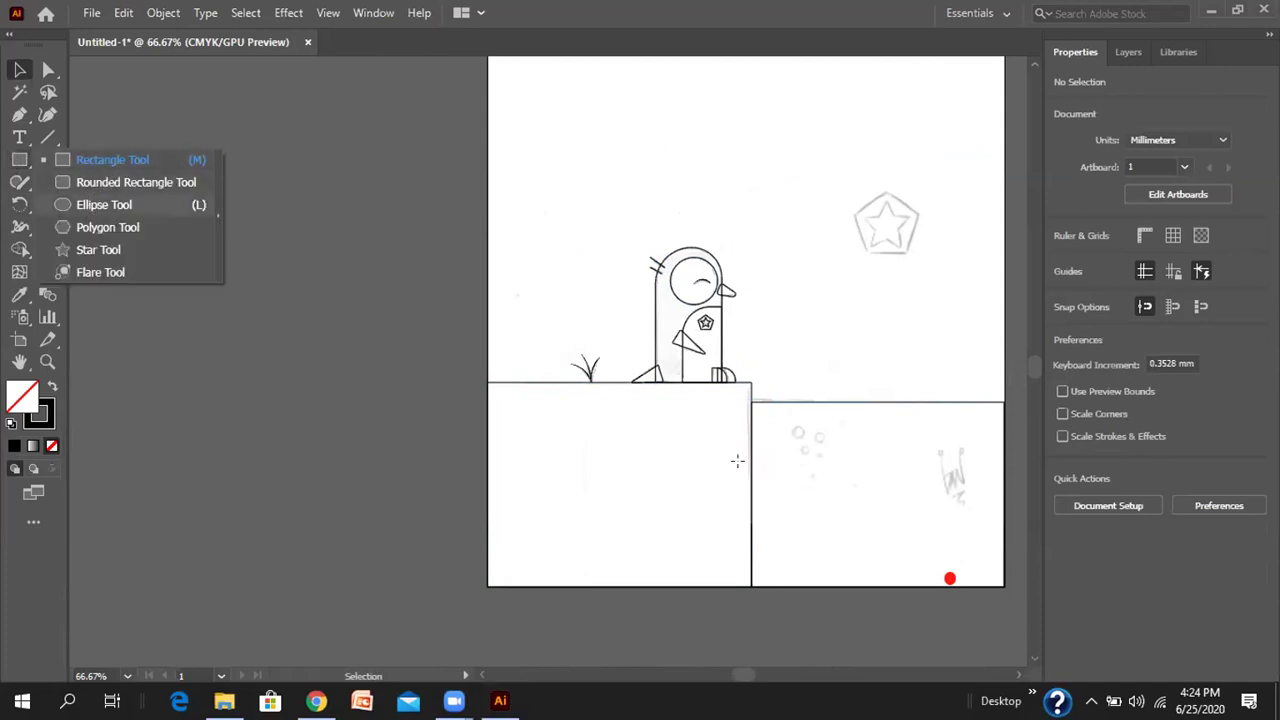
pyautogui.moveTo(786, 421)
pyautogui.mouseDown()
pyautogui.moveTo(805, 440)
pyautogui.moveTo(828, 438)
pyautogui.moveTo(815, 480)
pyautogui.moveTo(837, 461)
pyautogui.mouseUp()
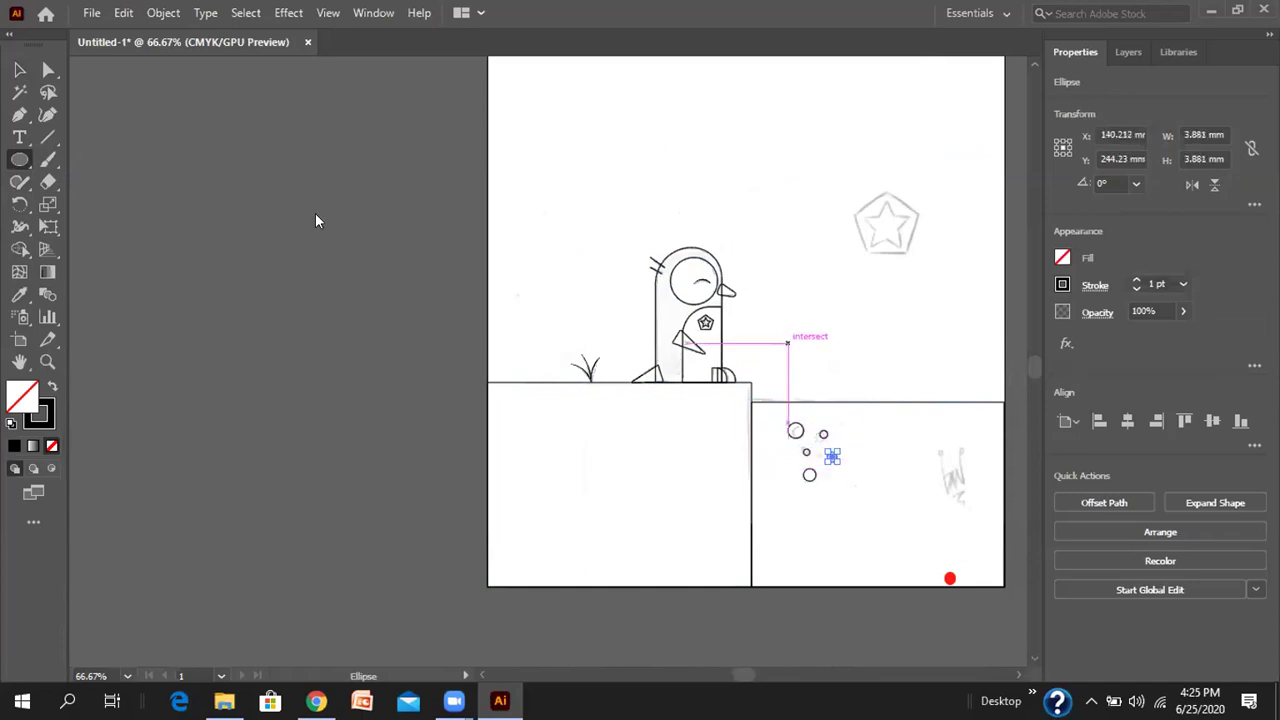
pyautogui.click(787, 343)
pyautogui.press('Escape')
pyautogui.press('v')
pyautogui.click(818, 192)
pyautogui.moveTo(800, 206); pyautogui.dragTo(726, 277)
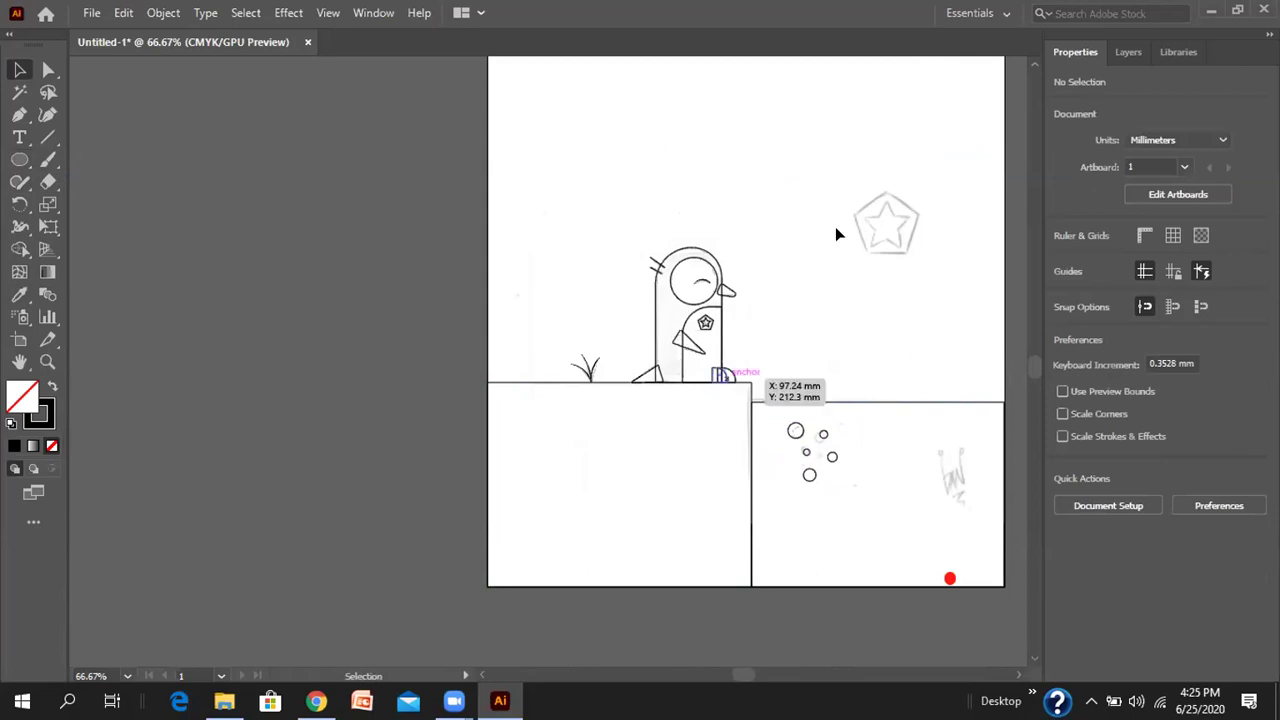
# - Fill the penguin's round-topped body rectangle with black
pyautogui.scroll(2, 760, 366)
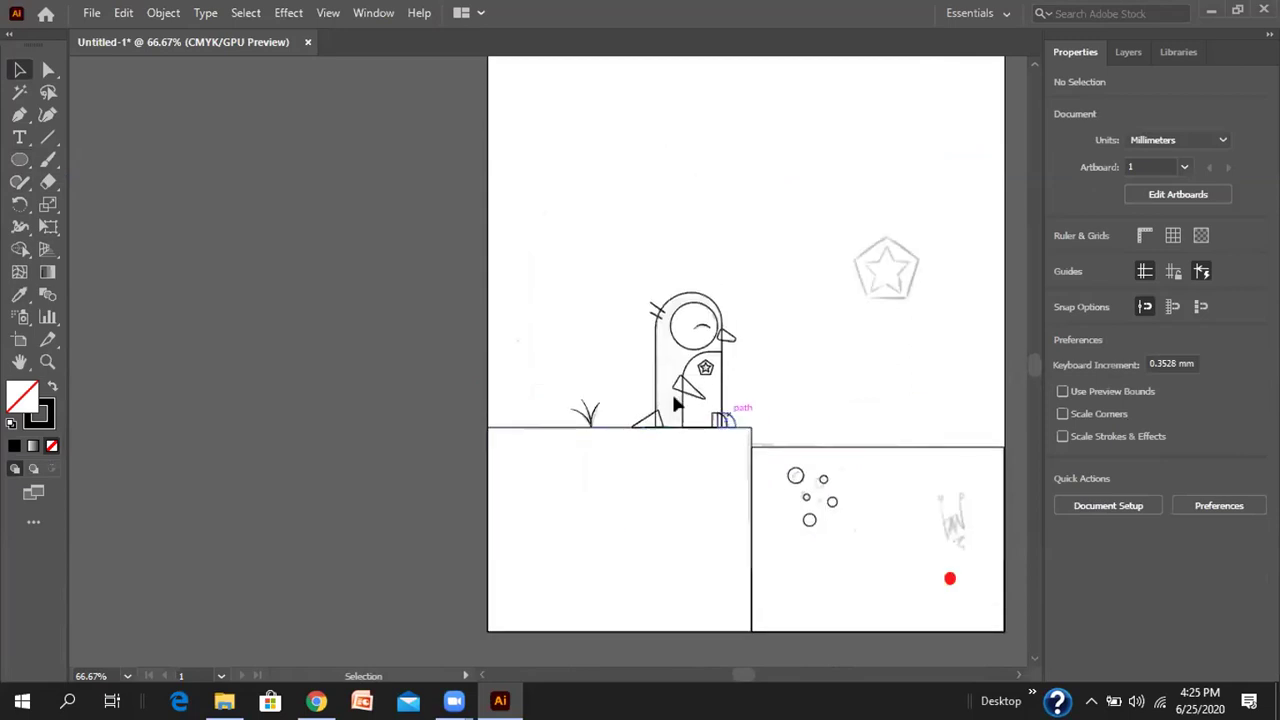
pyautogui.scroll(-3, 672, 360)
pyautogui.click(657, 310)
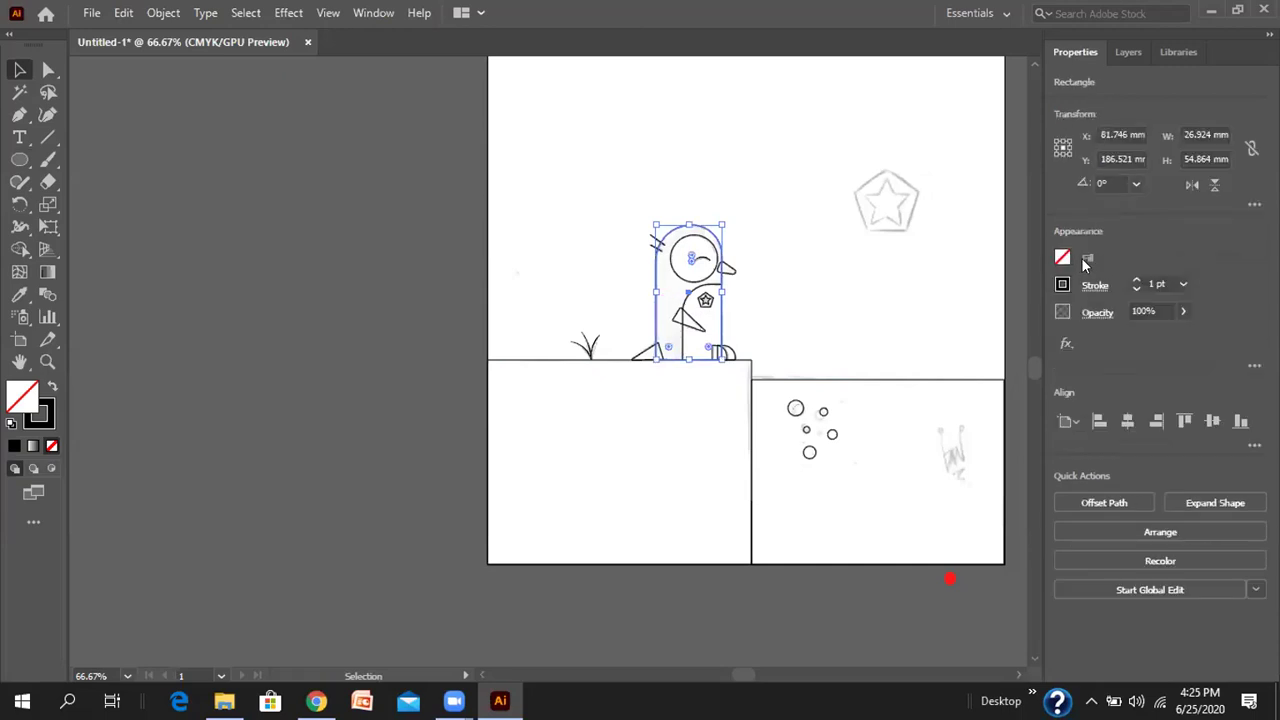
pyautogui.click(1066, 262)
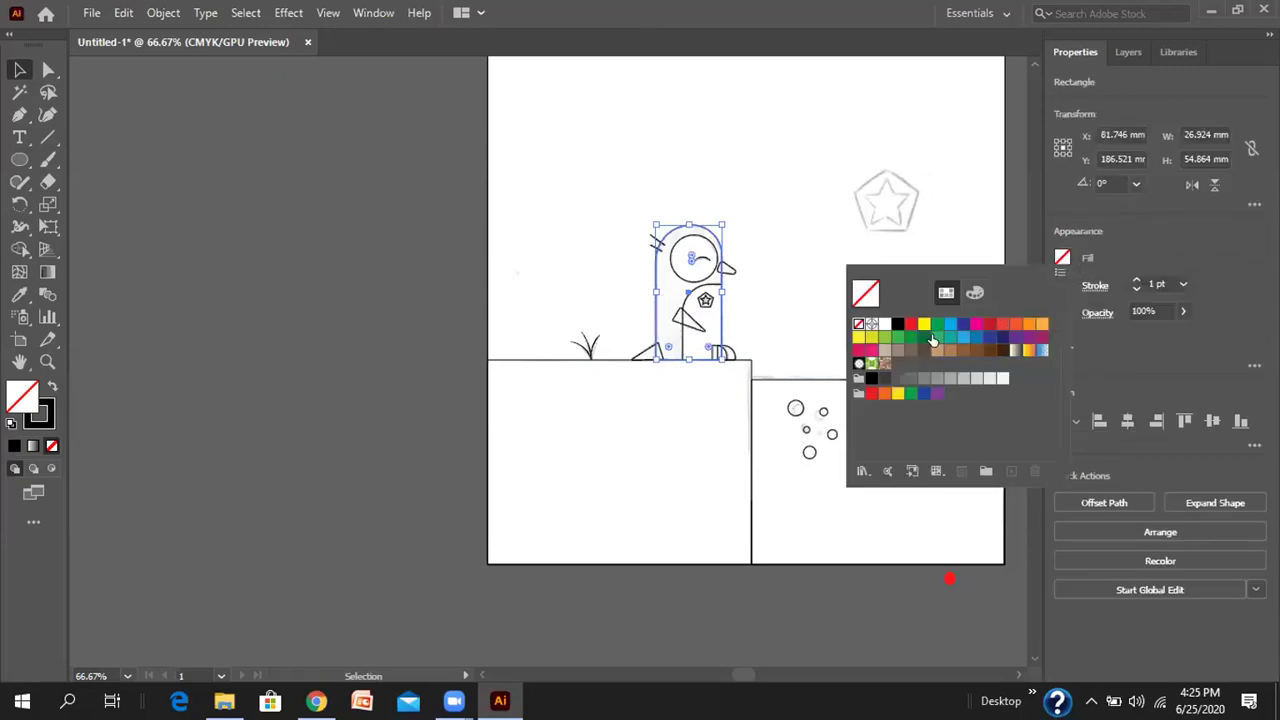
pyautogui.click(898, 324)
pyautogui.click(838, 218)
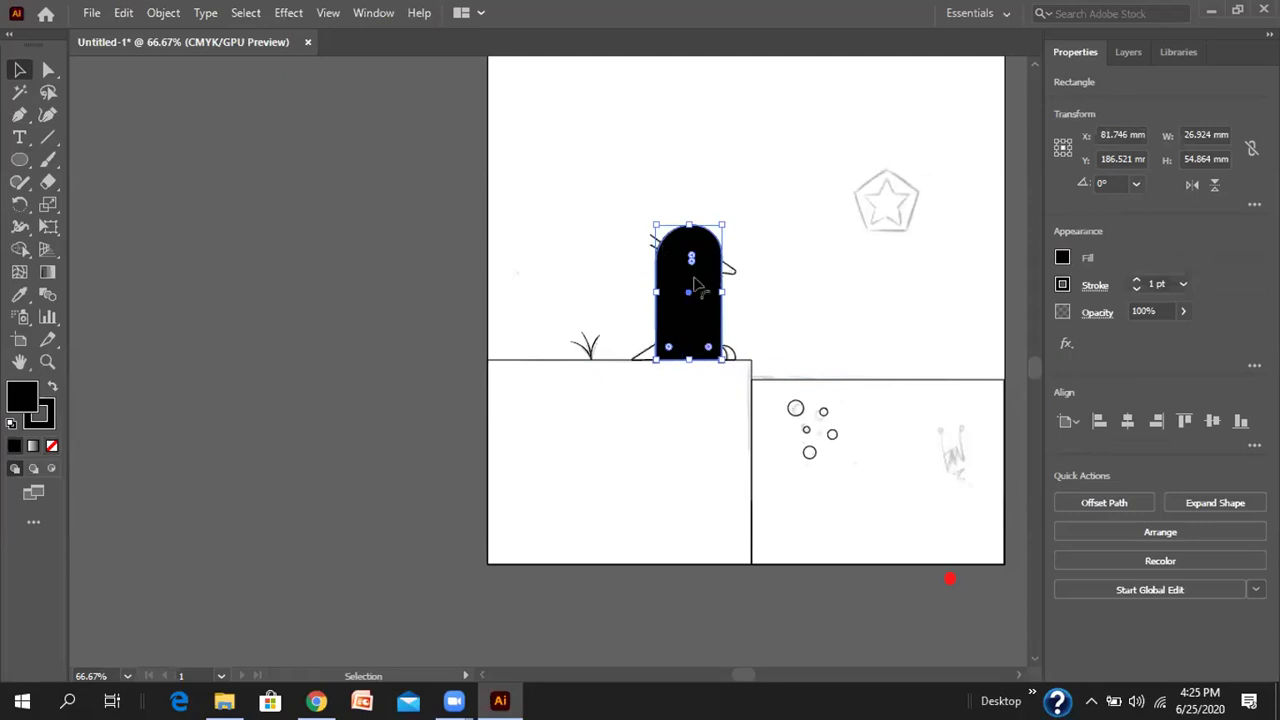
# - Display the artwork in Outline view so the shapes covered by the black body can be reached
pyautogui.scroll(2, 712, 282)
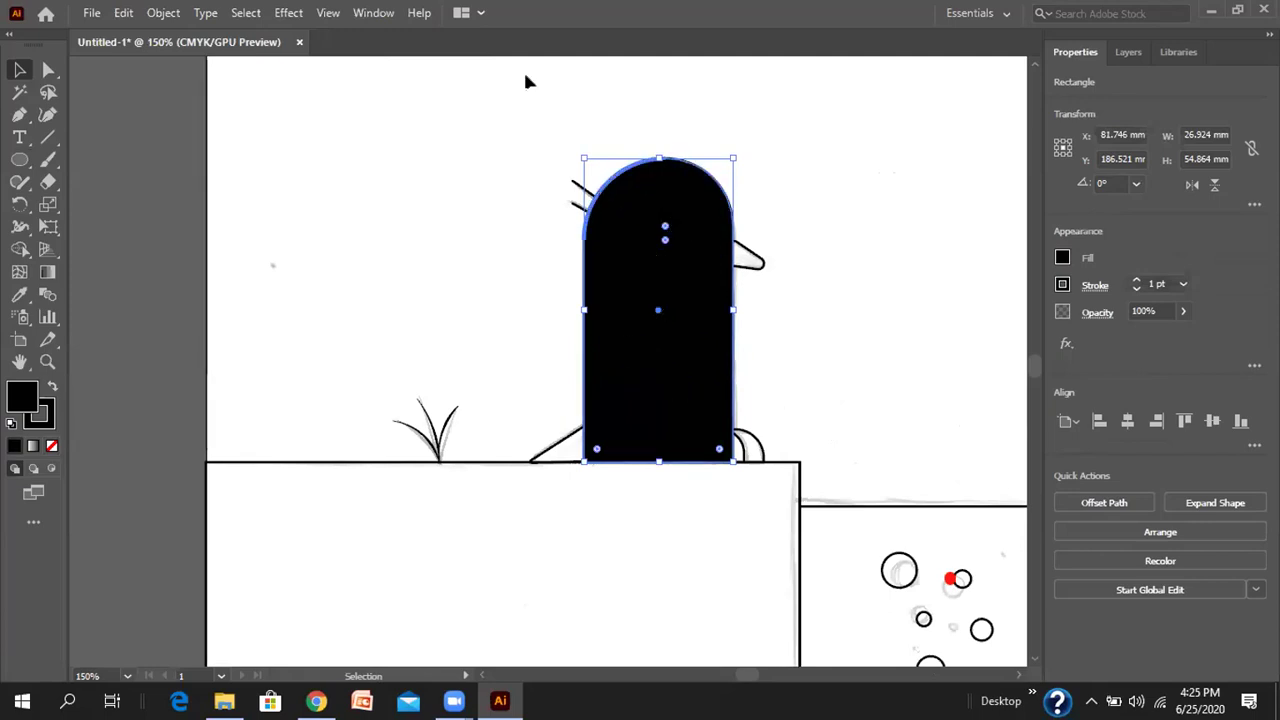
pyautogui.click(328, 12)
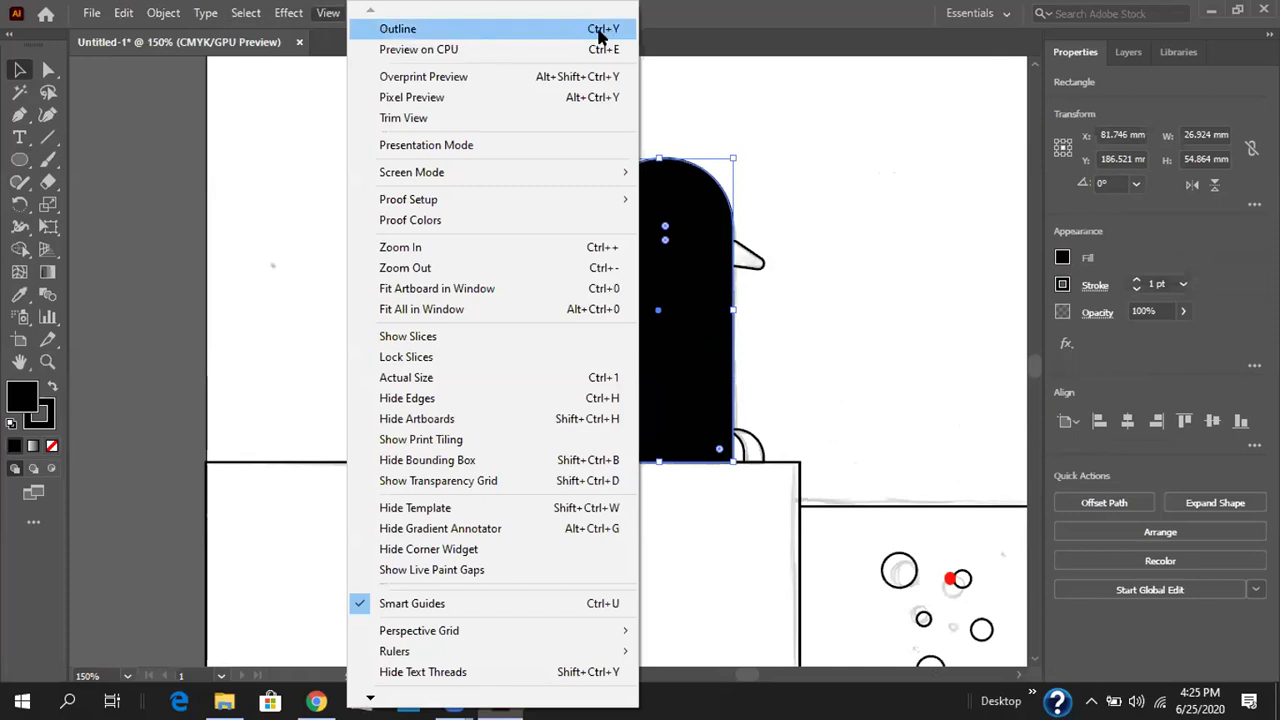
pyautogui.click(392, 32)
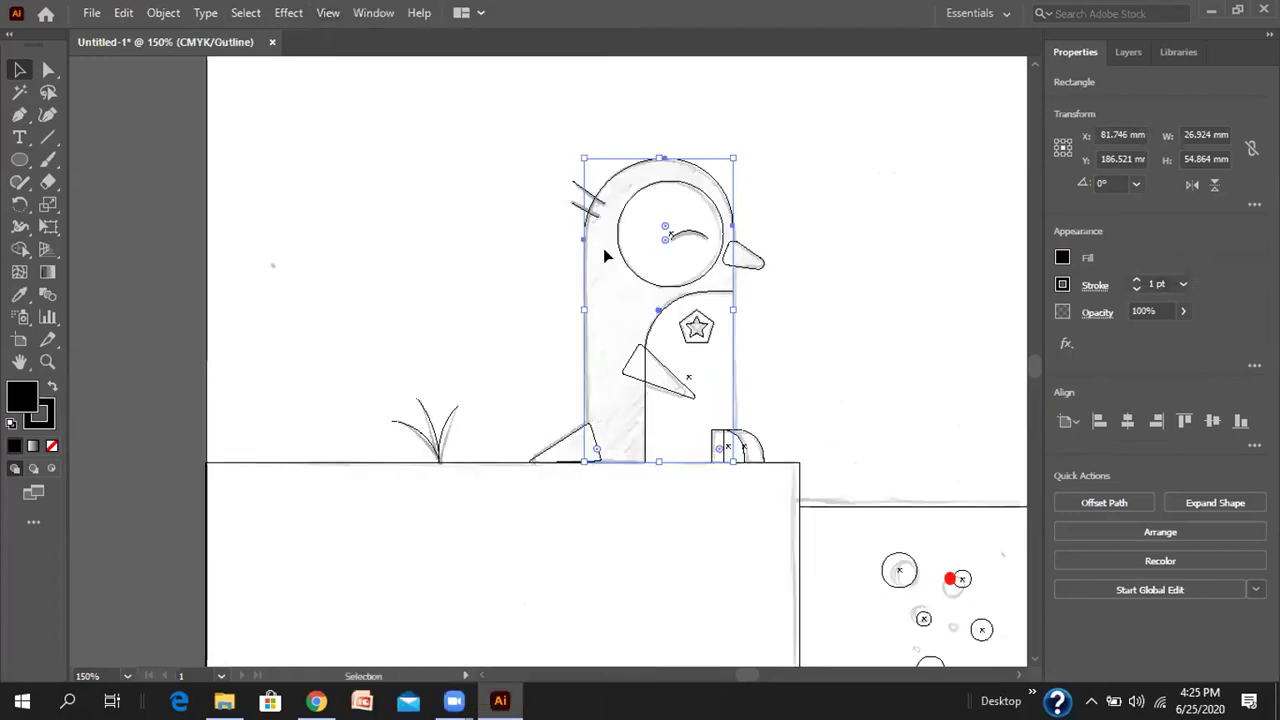
# - Give the penguin's tail, wing and star badge a black fill and no stroke
pyautogui.click(563, 444)
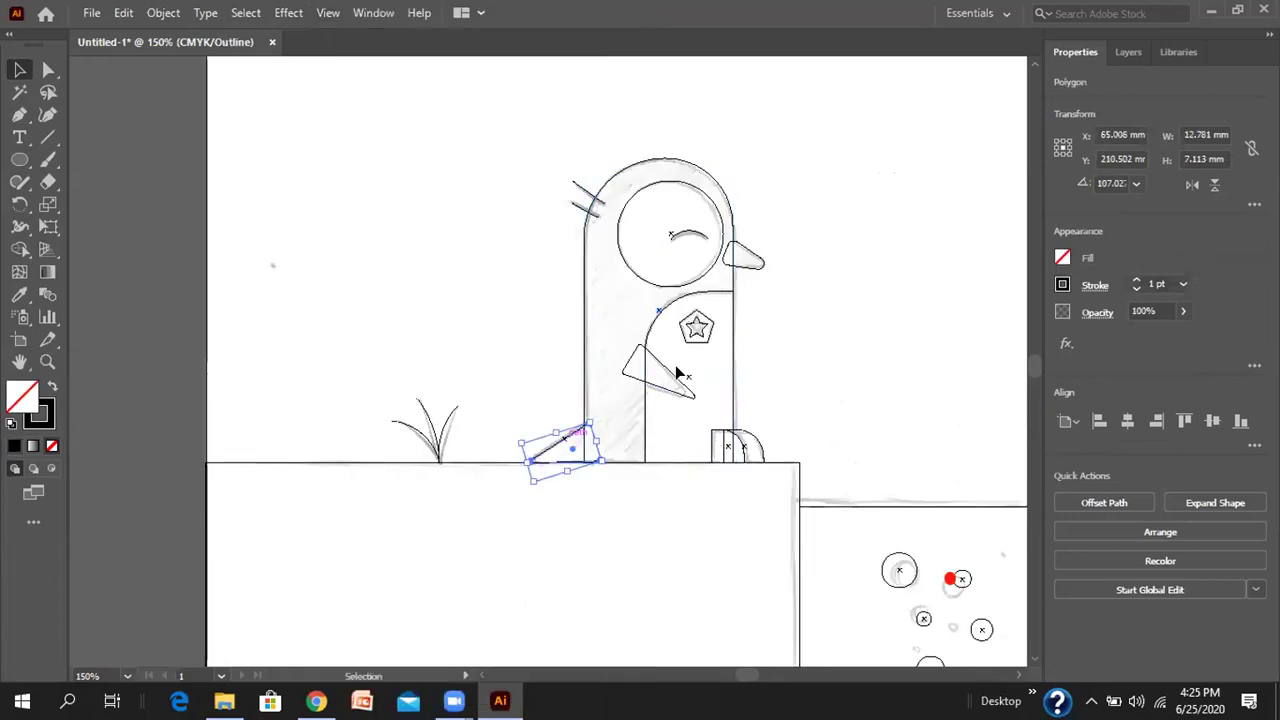
pyautogui.keyDown('shift'); pyautogui.click(636, 355); pyautogui.keyUp('shift')
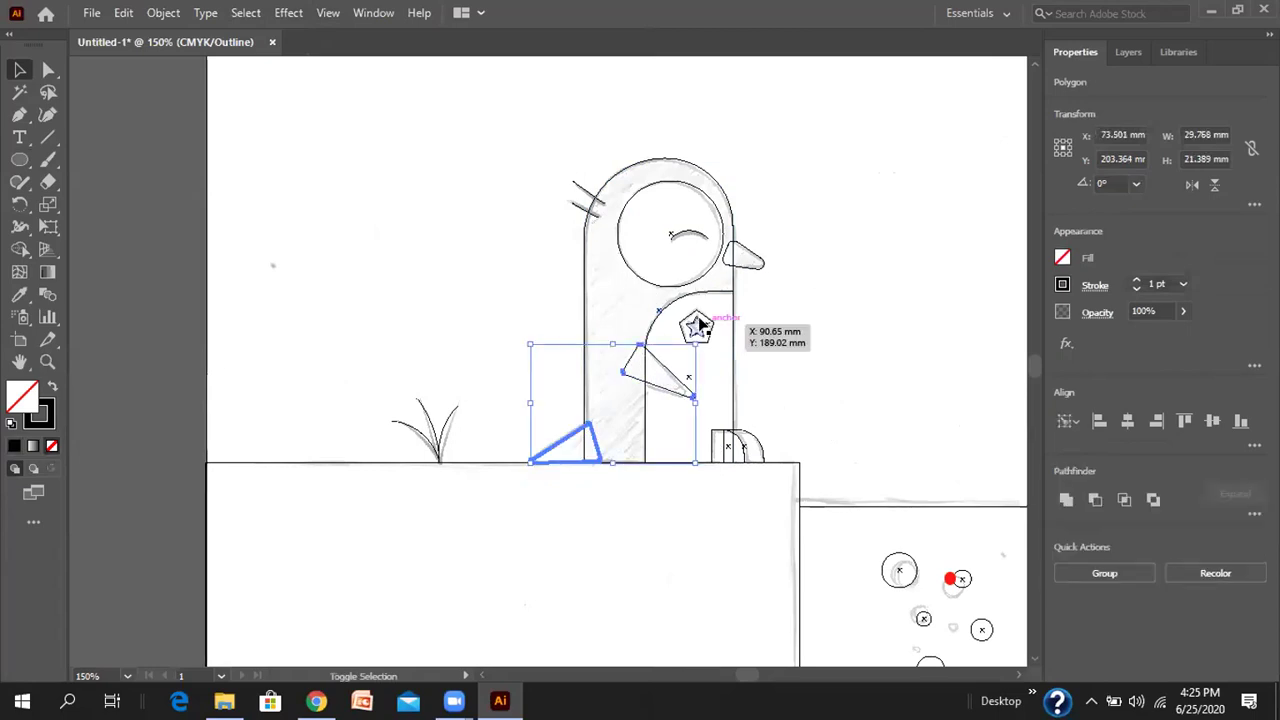
pyautogui.keyDown('shift'); pyautogui.click(702, 318); pyautogui.keyUp('shift')
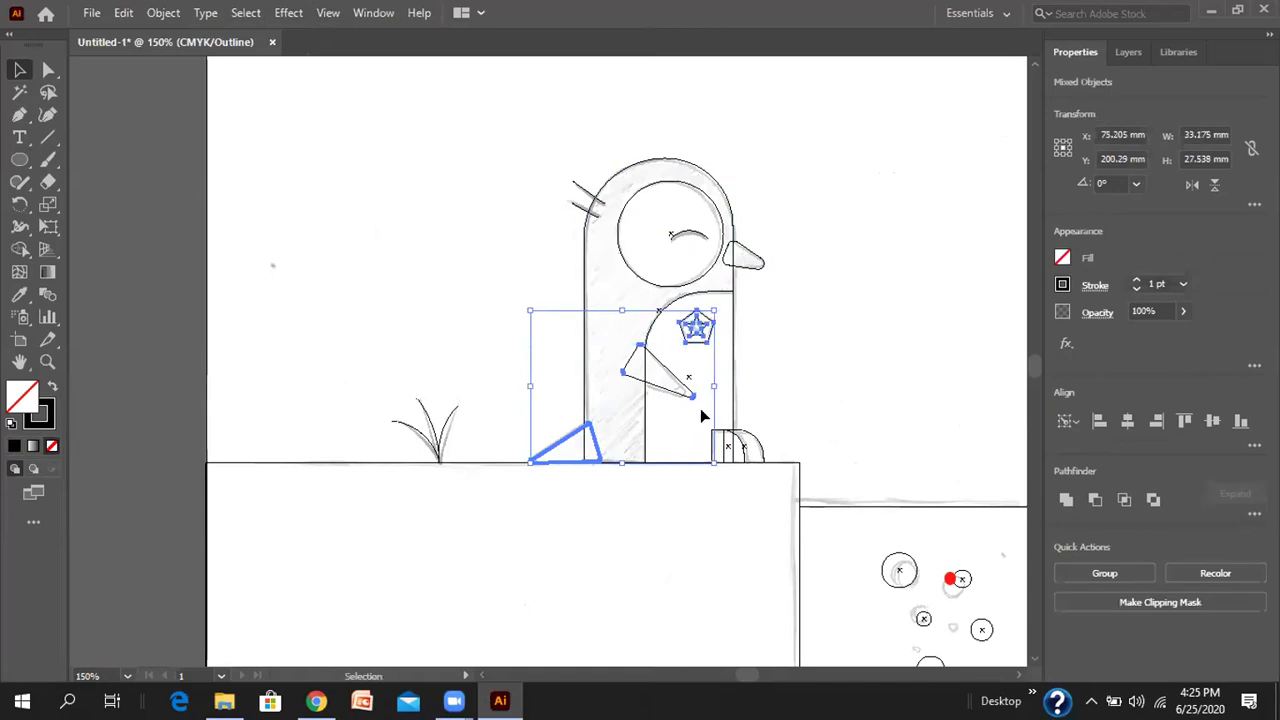
pyautogui.click(1063, 259)
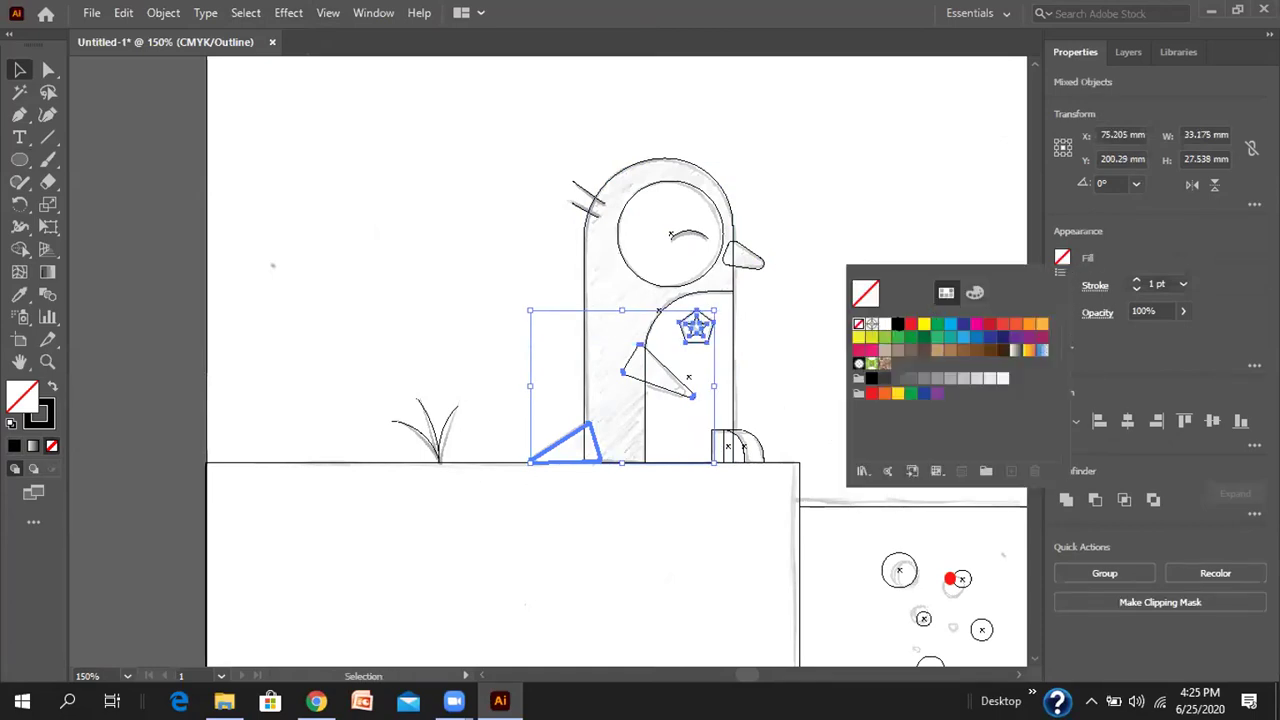
pyautogui.click(898, 324)
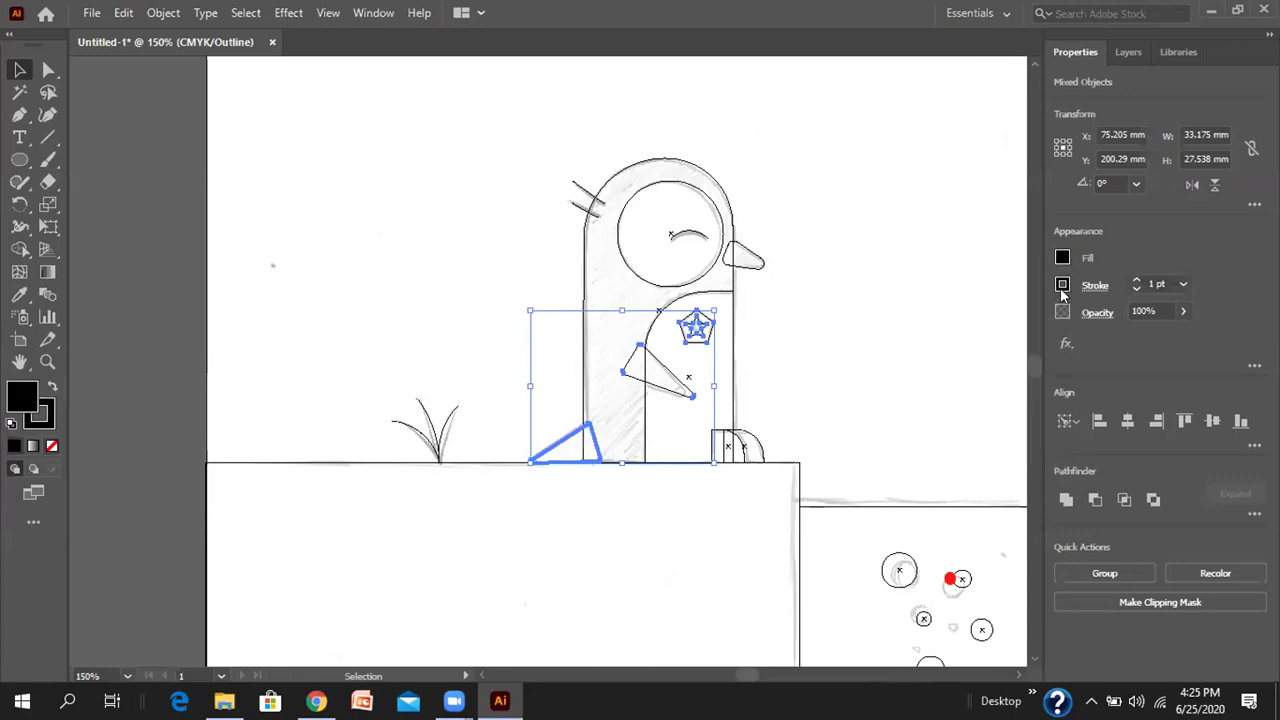
pyautogui.click(1062, 284)
pyautogui.click(860, 355)
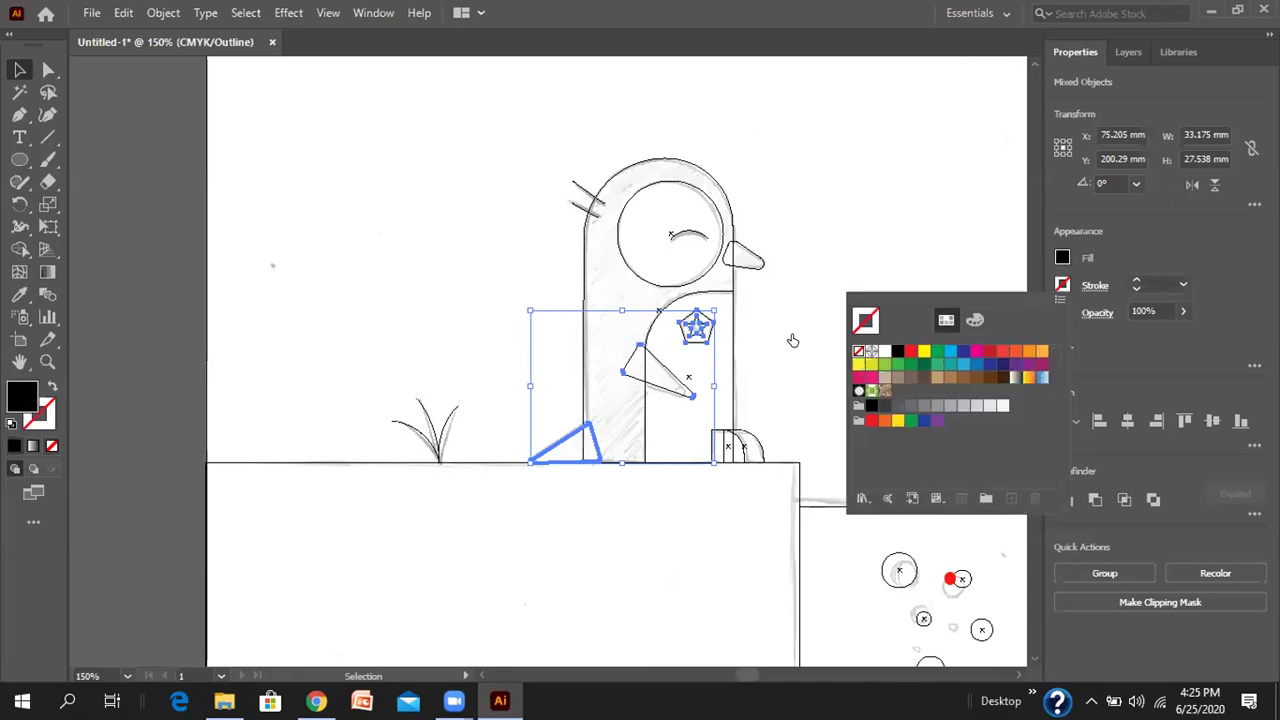
pyautogui.click(734, 290)
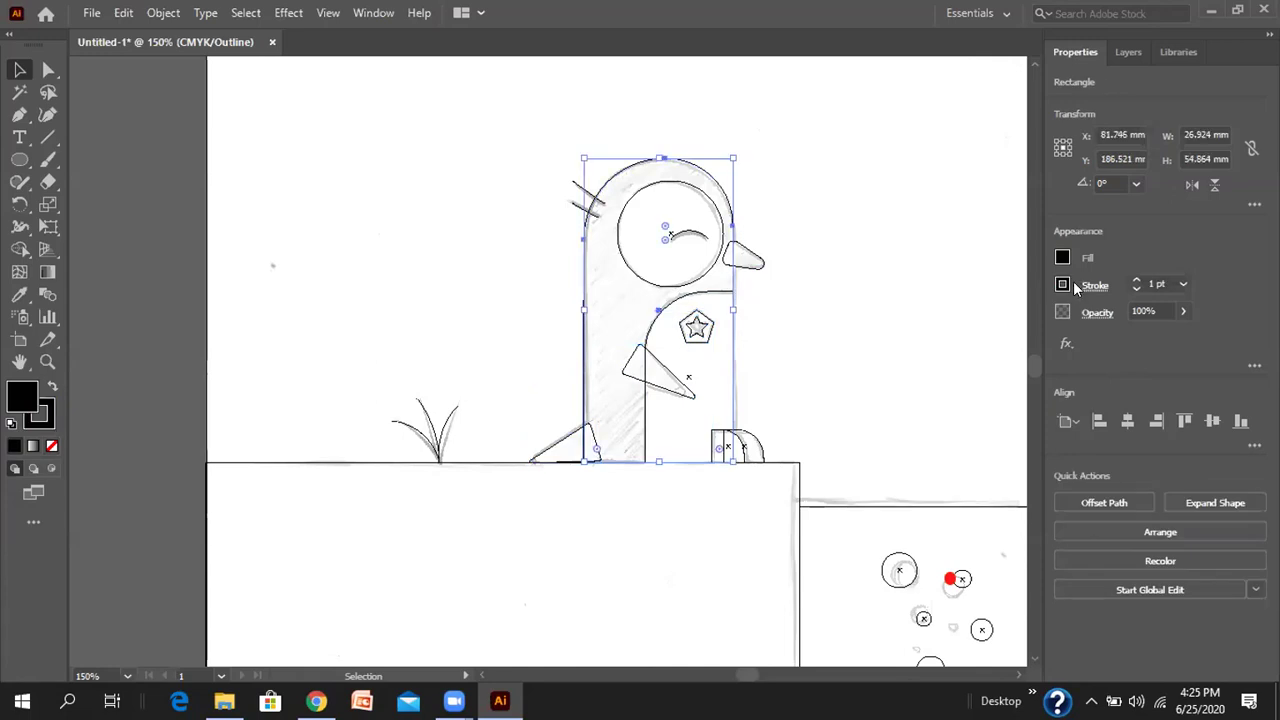
pyautogui.click(1062, 286)
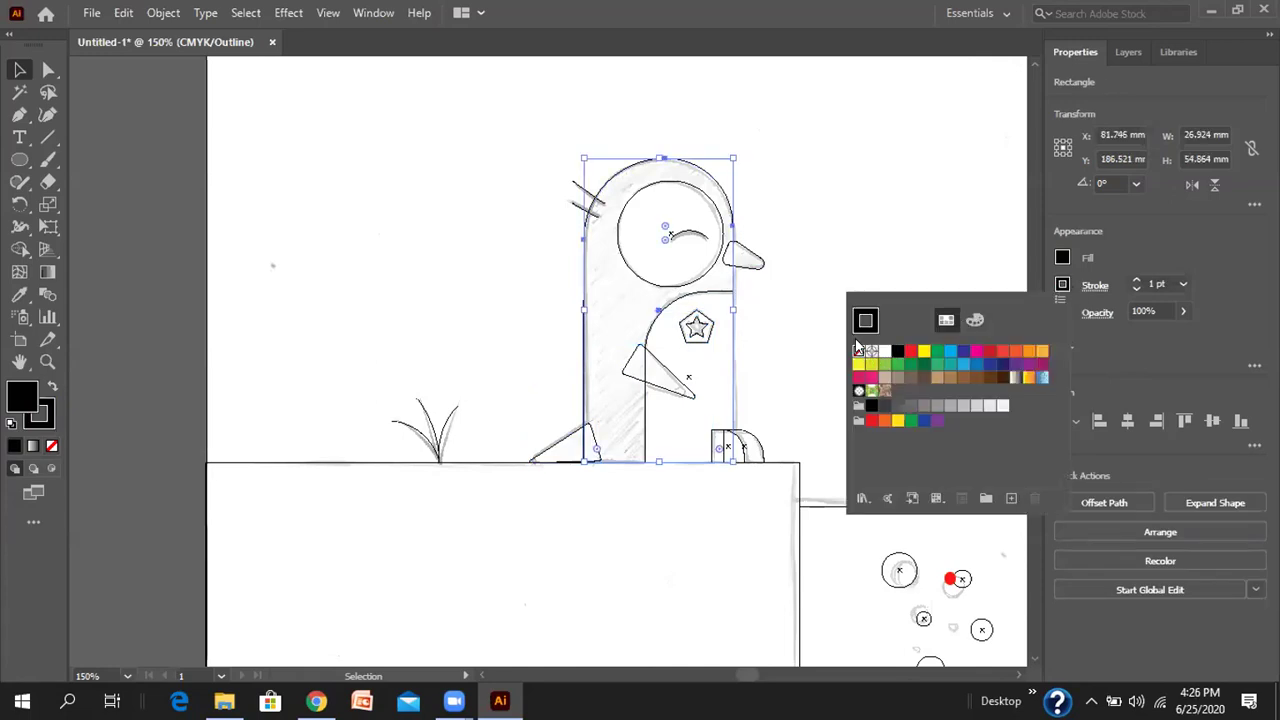
pyautogui.scroll(1, 791, 335)
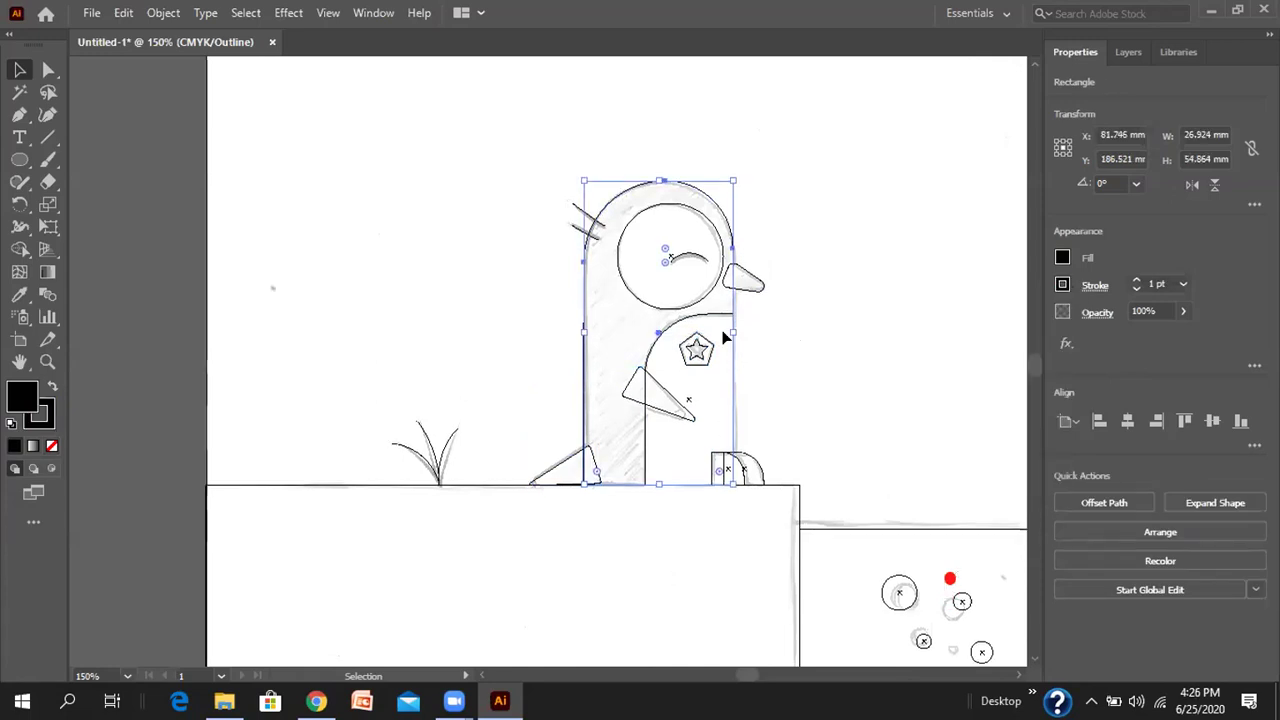
# - Give the penguin's belly shape a white fill and no stroke
pyautogui.click(655, 355)
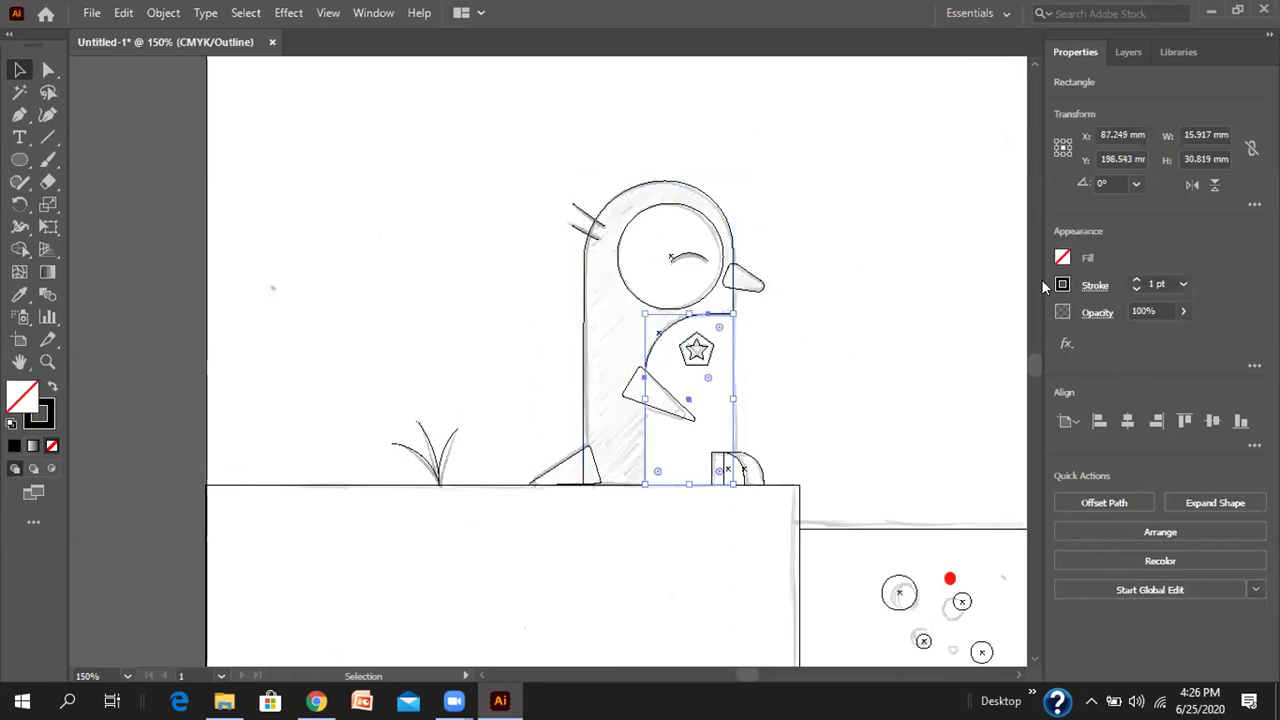
pyautogui.click(1060, 260)
pyautogui.click(880, 320)
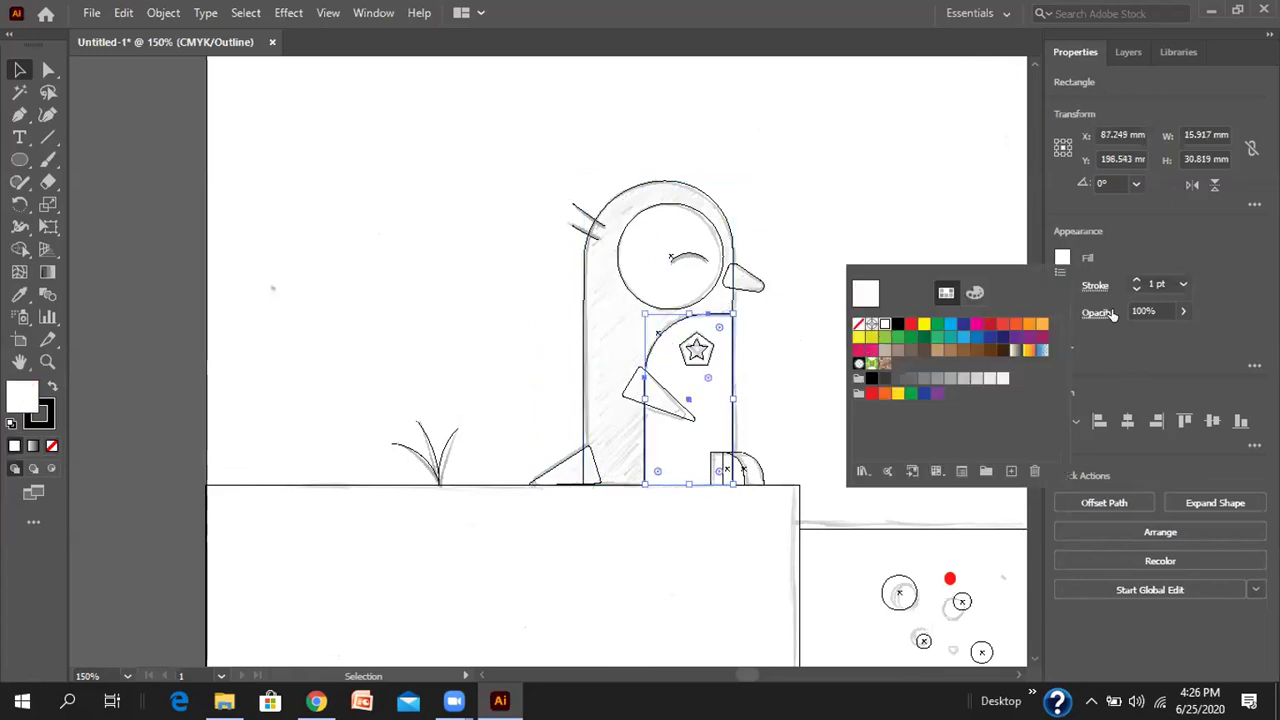
pyautogui.click(1063, 285)
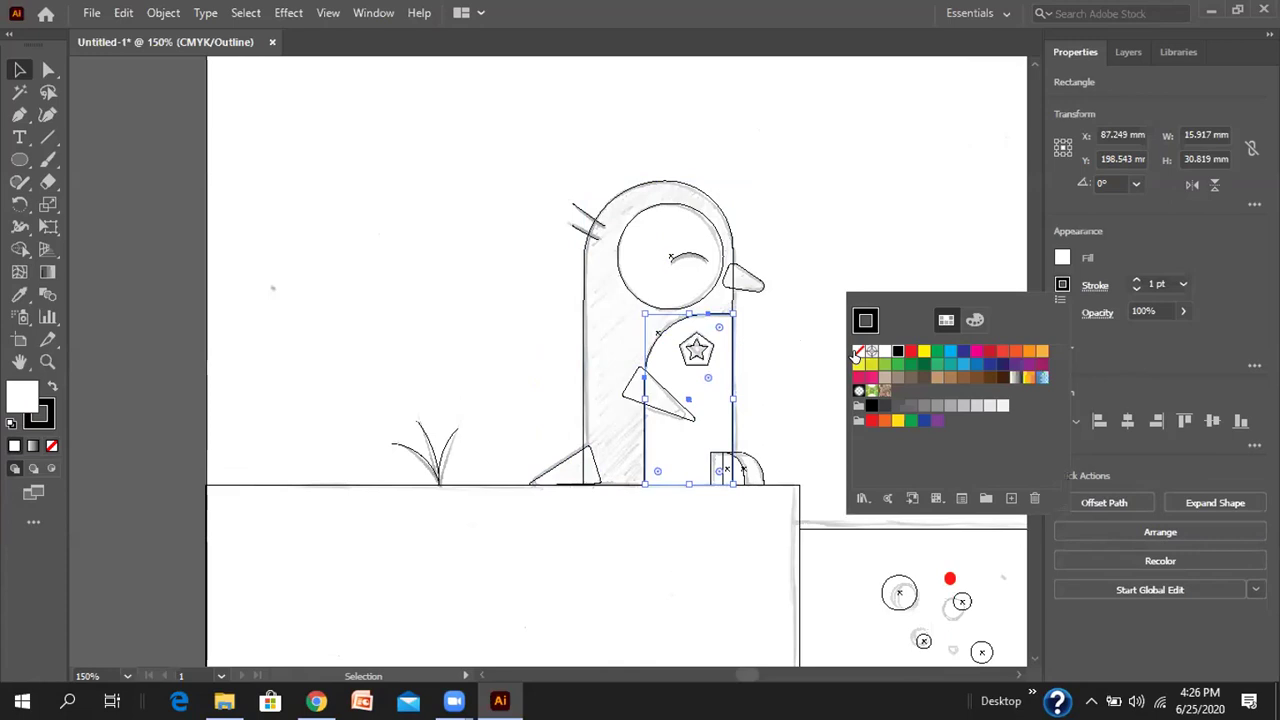
pyautogui.click(864, 320)
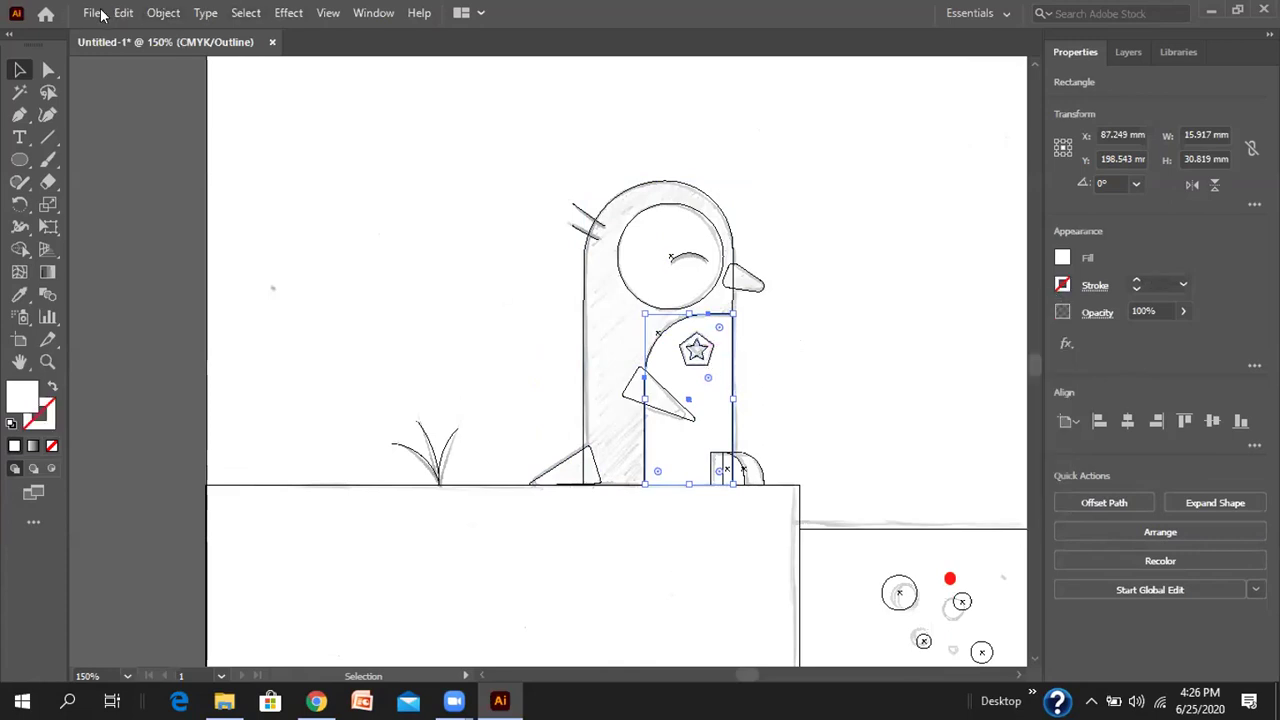
# - Switch the artwork from Outline view back to the full-colour preview
pyautogui.click(328, 12)
pyautogui.click(440, 28)
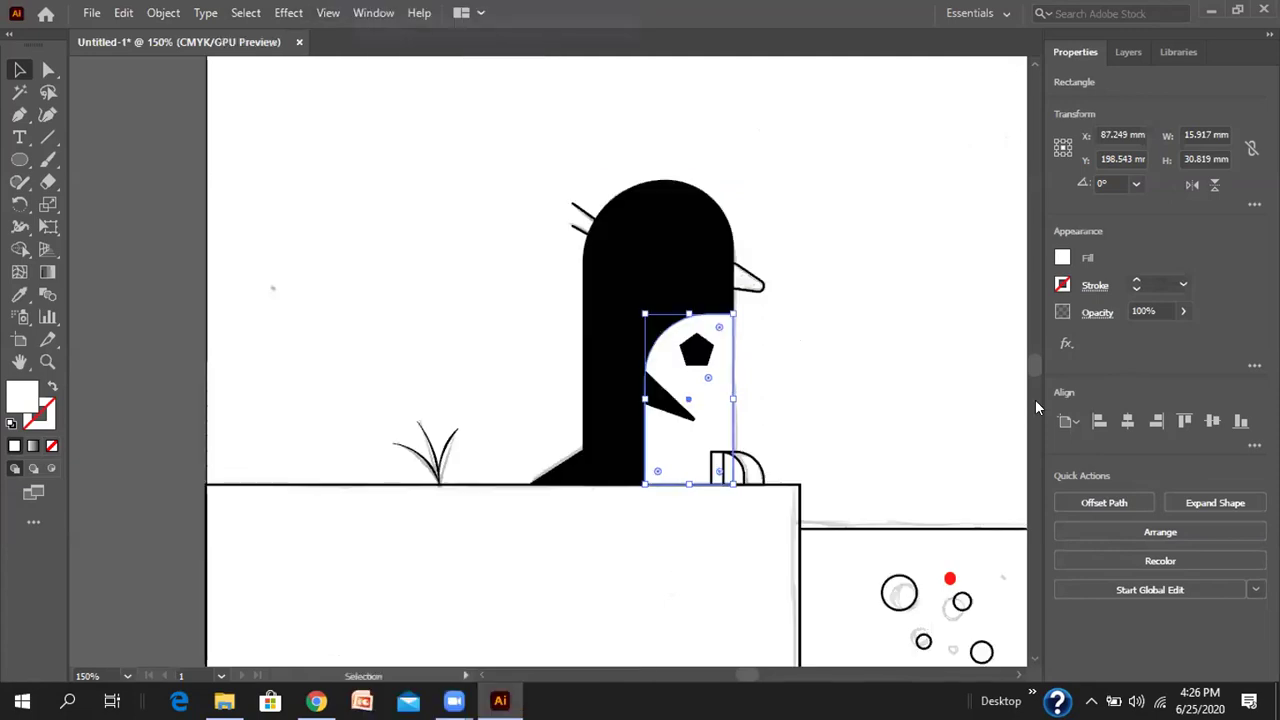
pyautogui.click(697, 349)
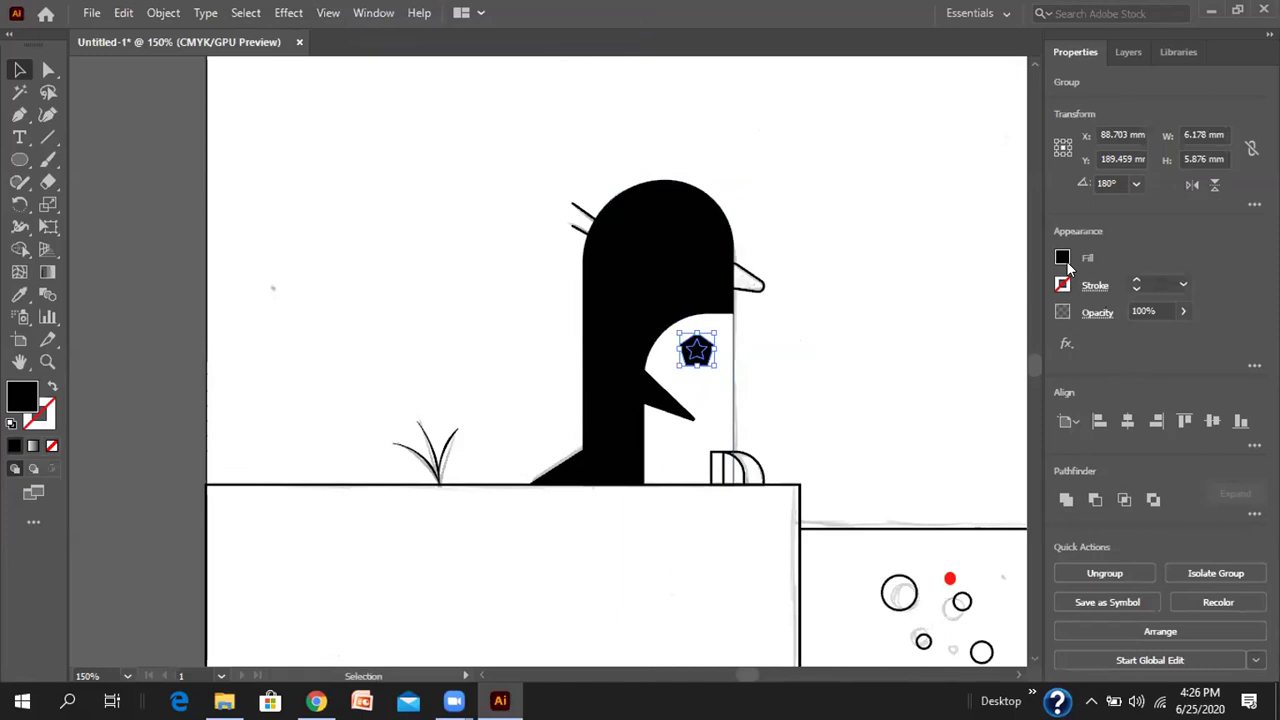
pyautogui.click(1064, 257)
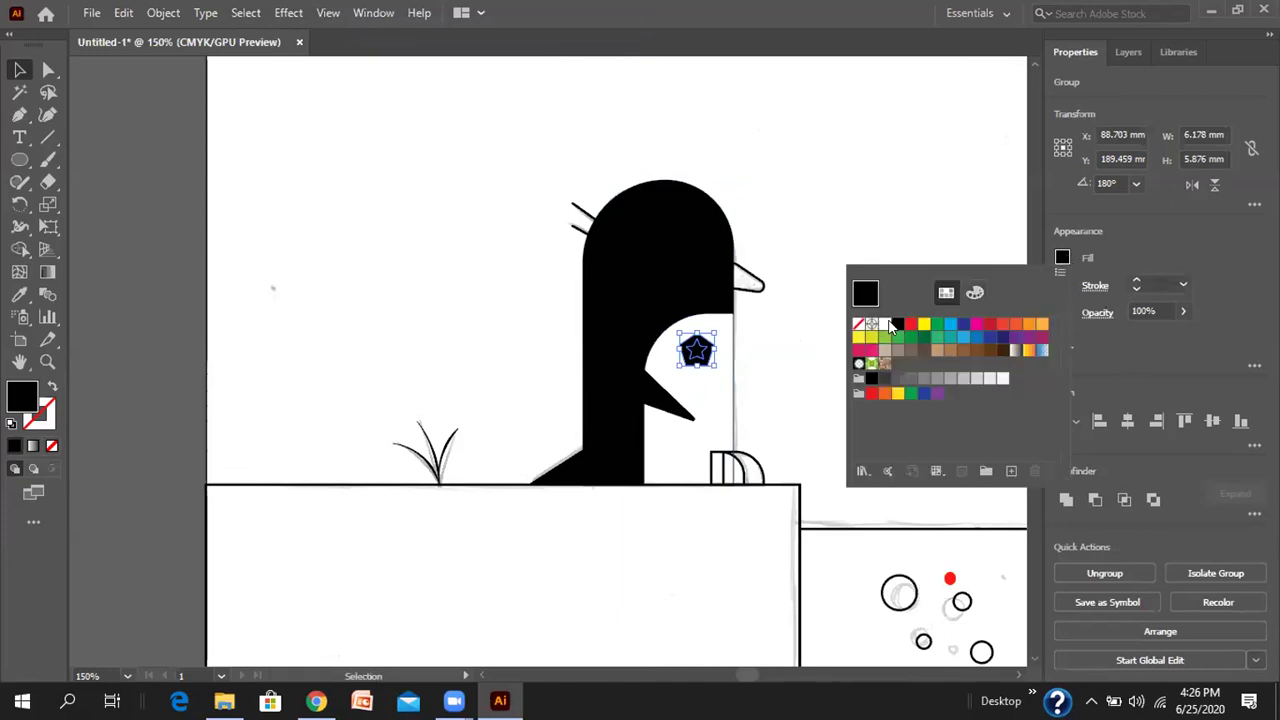
pyautogui.click(885, 325)
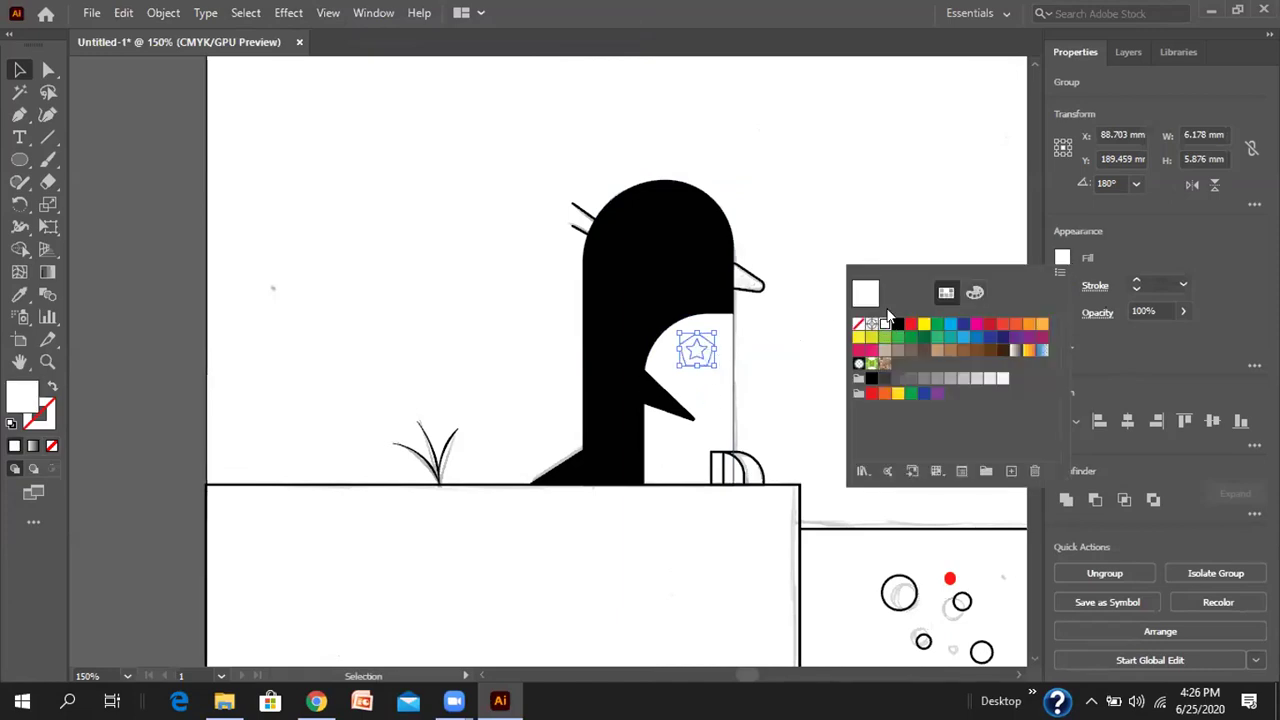
pyautogui.click(897, 324)
pyautogui.click(788, 281)
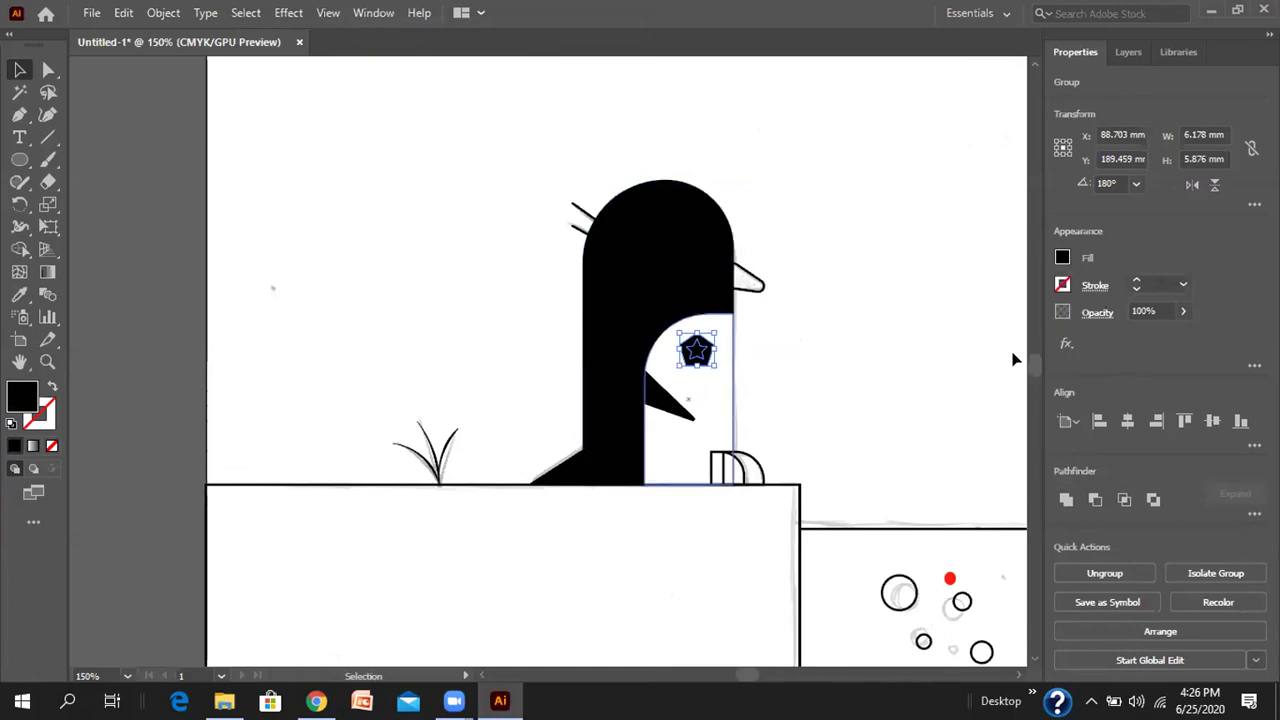
pyautogui.click(737, 361)
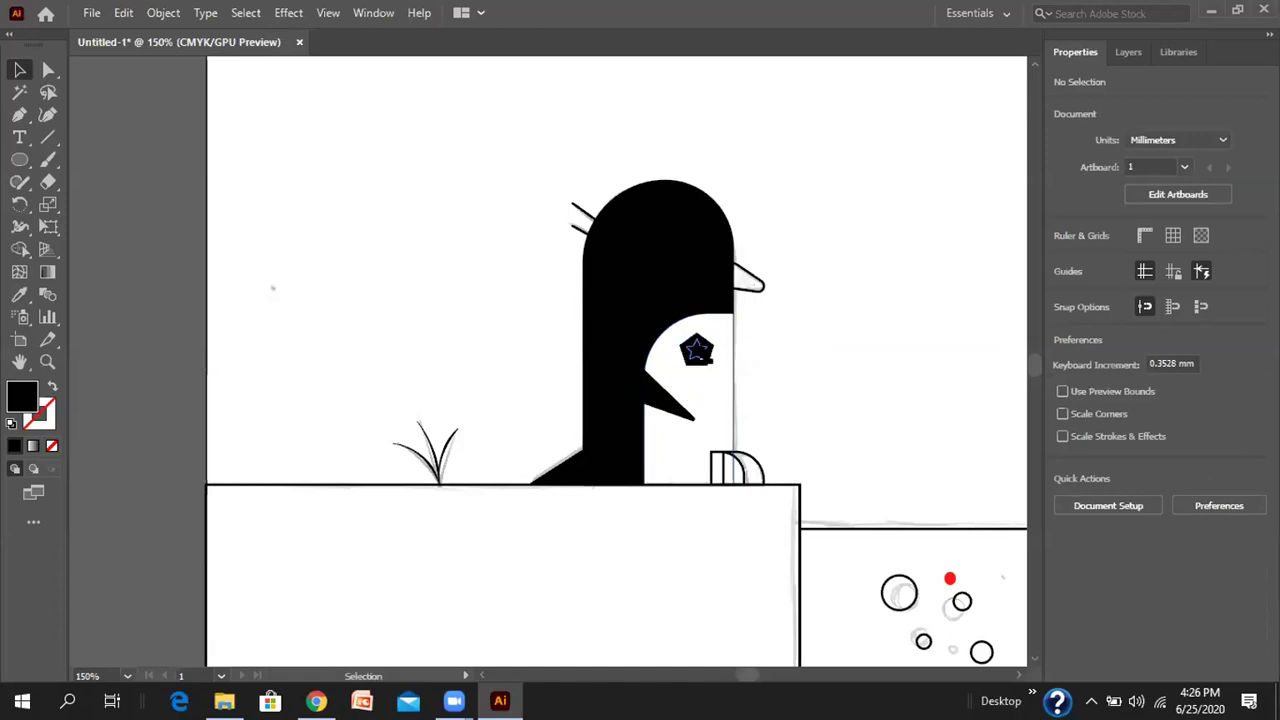
# - Isolate the star badge group on the penguin's belly and select the inner star
pyautogui.doubleClick(704, 362)
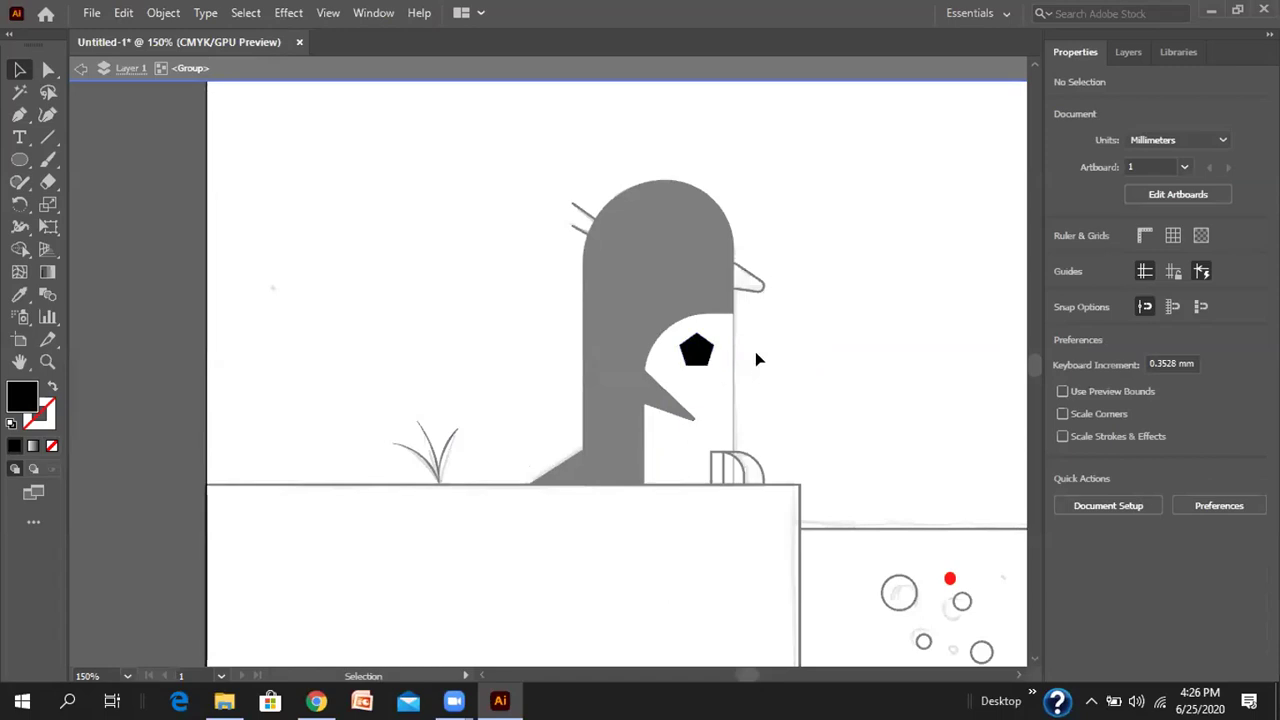
pyautogui.scroll(2, 755, 351)
pyautogui.click(643, 343)
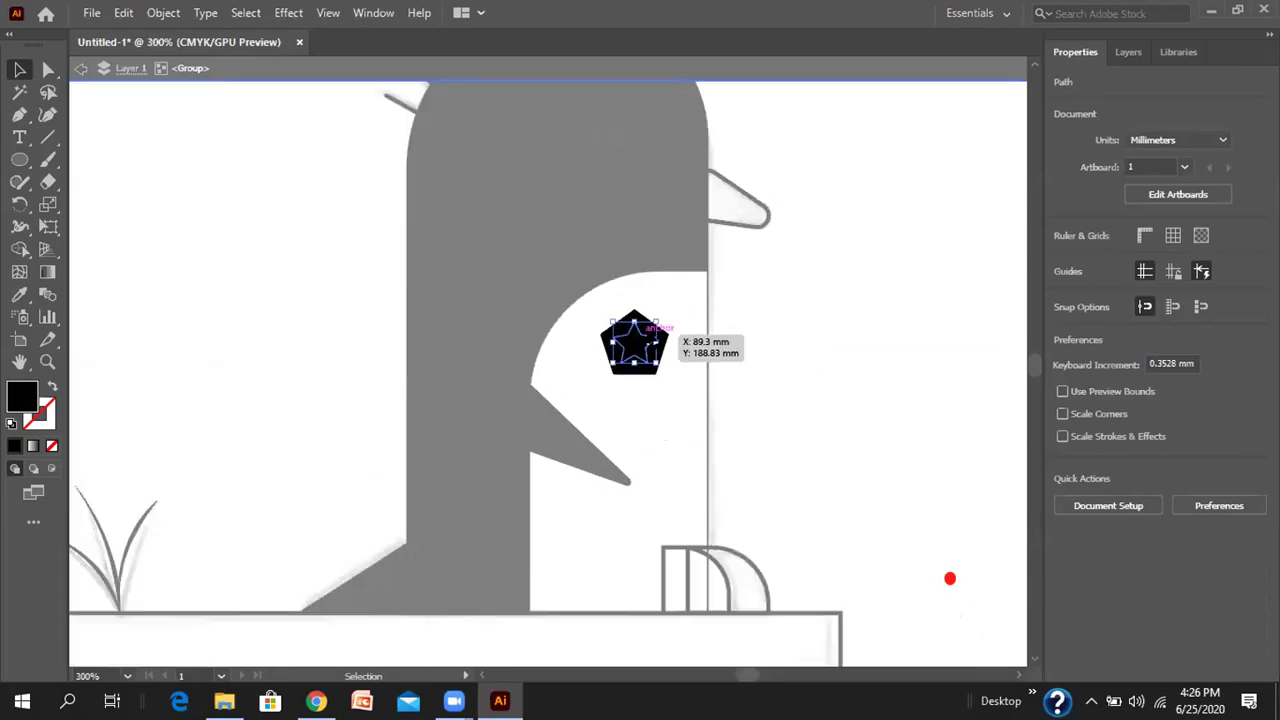
pyautogui.moveTo(643, 345); pyautogui.dragTo(855, 297)
pyautogui.moveTo(892, 347); pyautogui.dragTo(920, 364)
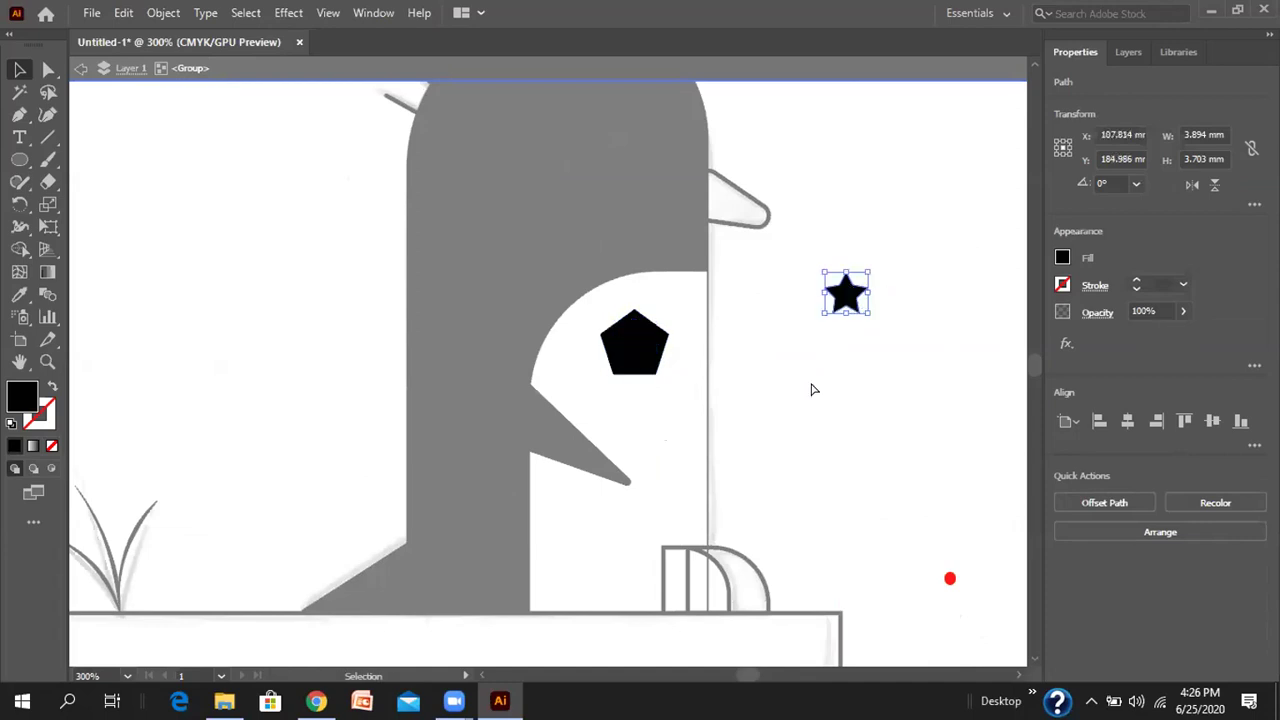
pyautogui.hotkey('ctrl', 'z')
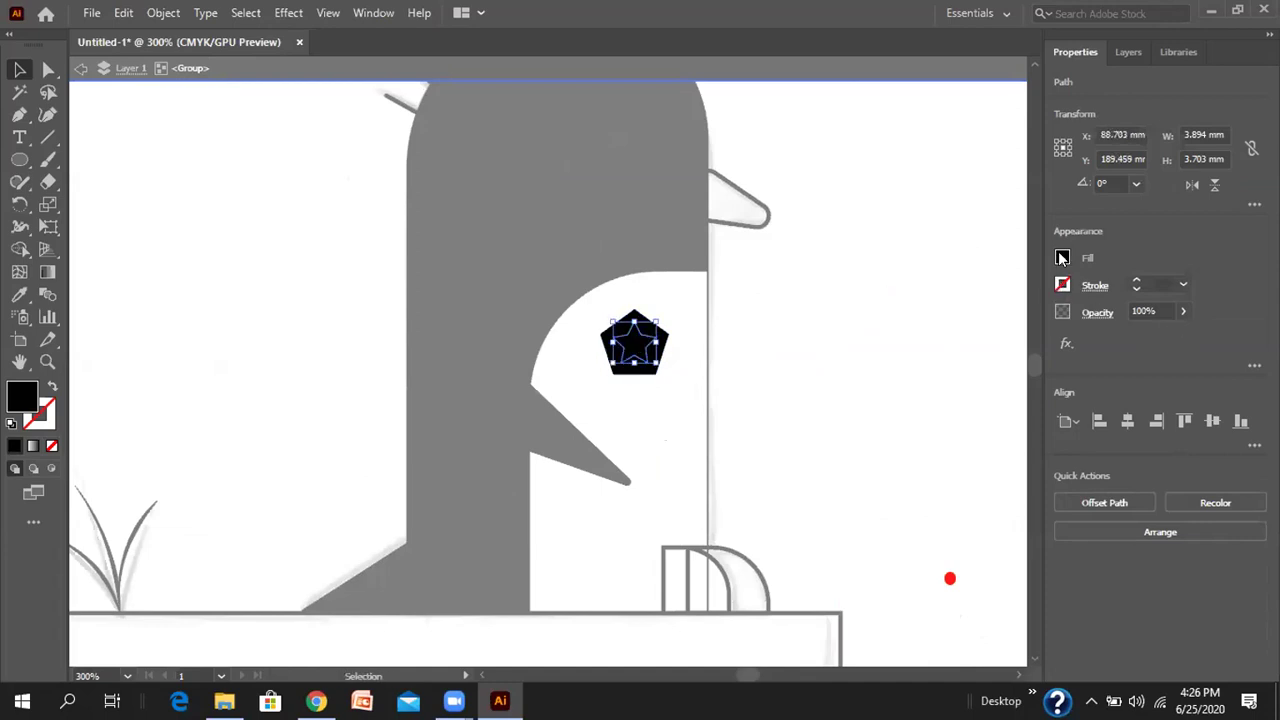
# - Fill the badge's inner star with white and exit the group's isolation mode
pyautogui.click(1062, 287)
pyautogui.click(886, 323)
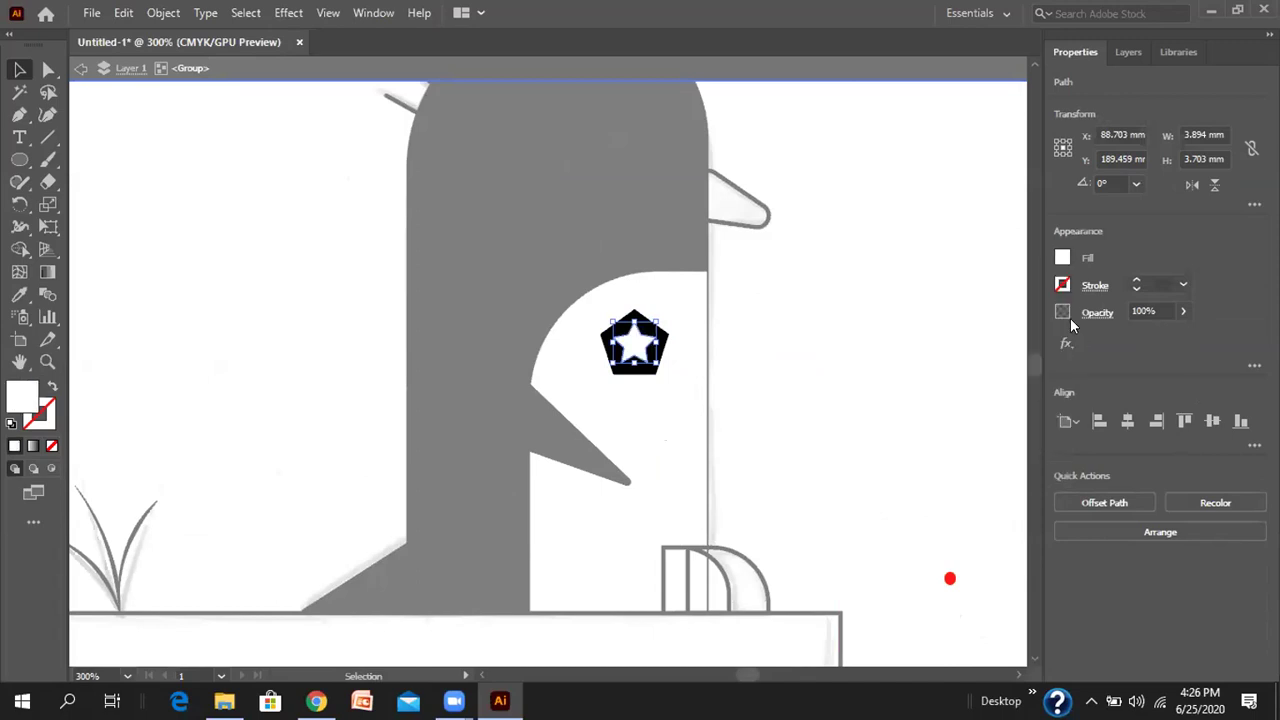
pyautogui.click(741, 302)
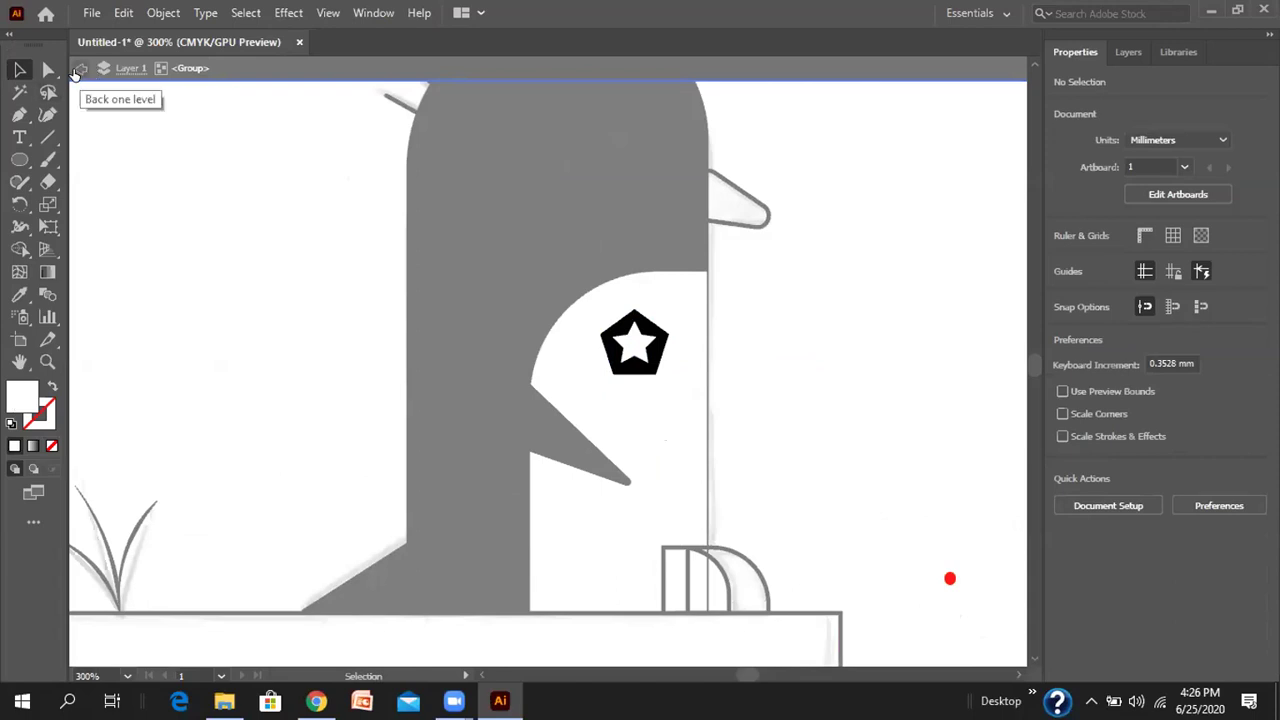
pyautogui.click(79, 70)
pyautogui.click(79, 70)
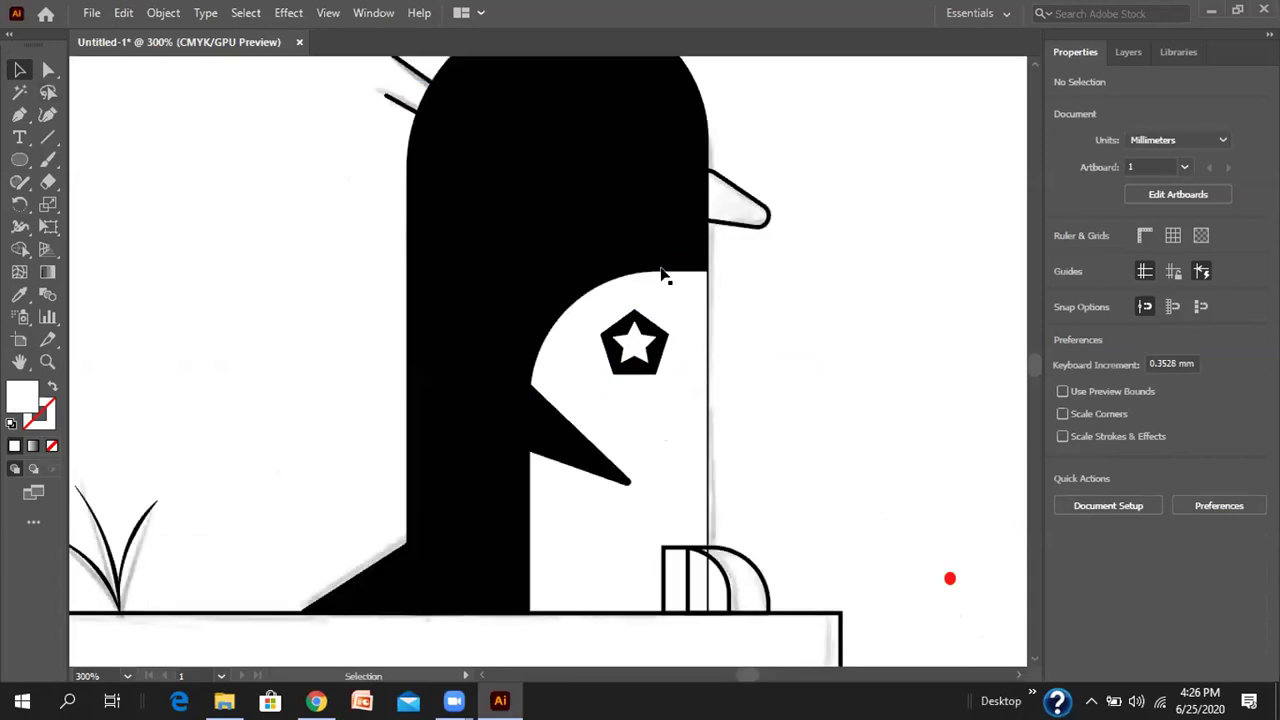
# - Display the artwork in Outline view to reach the face and foot shapes hidden by the black body
pyautogui.scroll(-2, 731, 319)
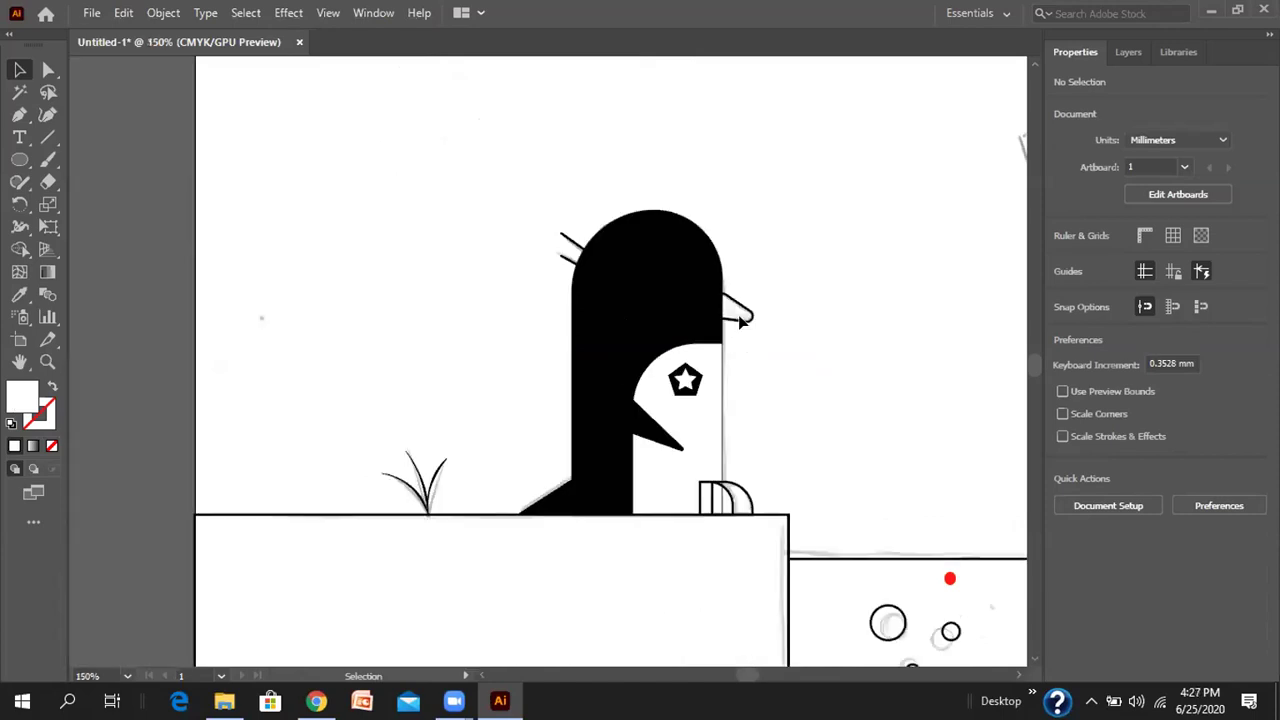
pyautogui.click(328, 12)
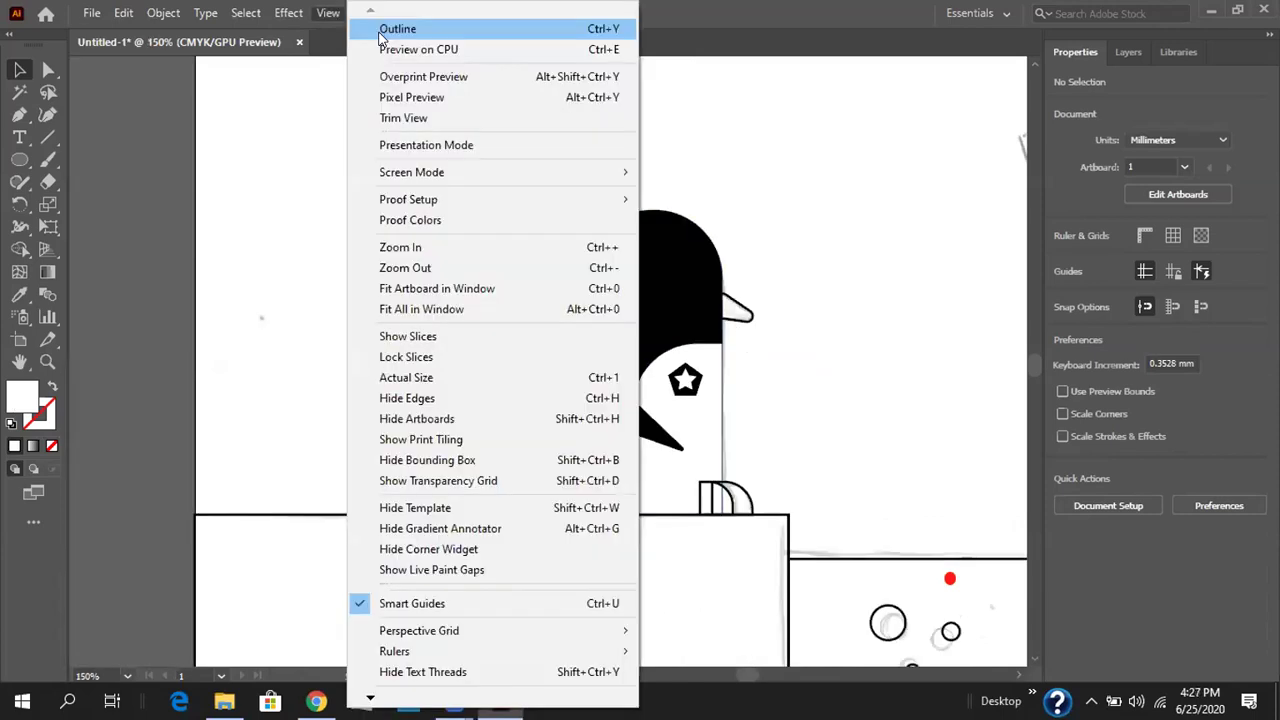
pyautogui.click(380, 28)
# - Give the penguin's face circle a white fill and no stroke
pyautogui.click(686, 330)
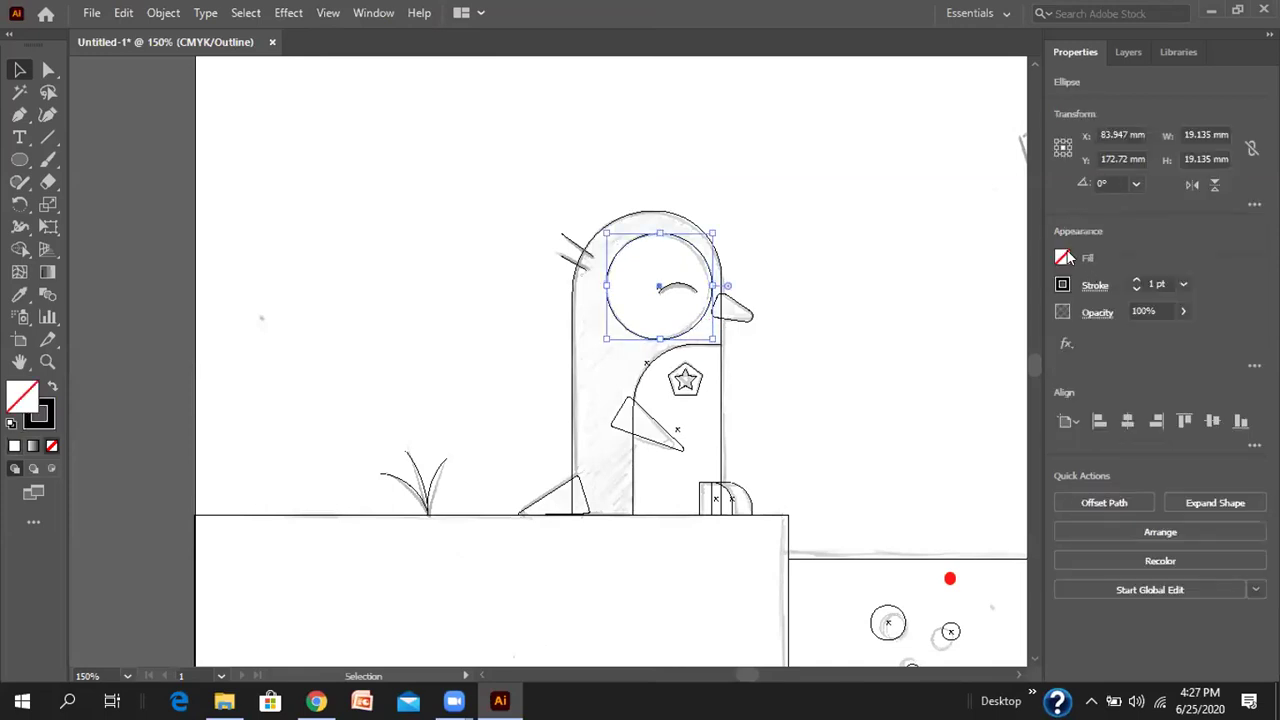
pyautogui.click(1066, 258)
pyautogui.click(884, 331)
pyautogui.click(1062, 285)
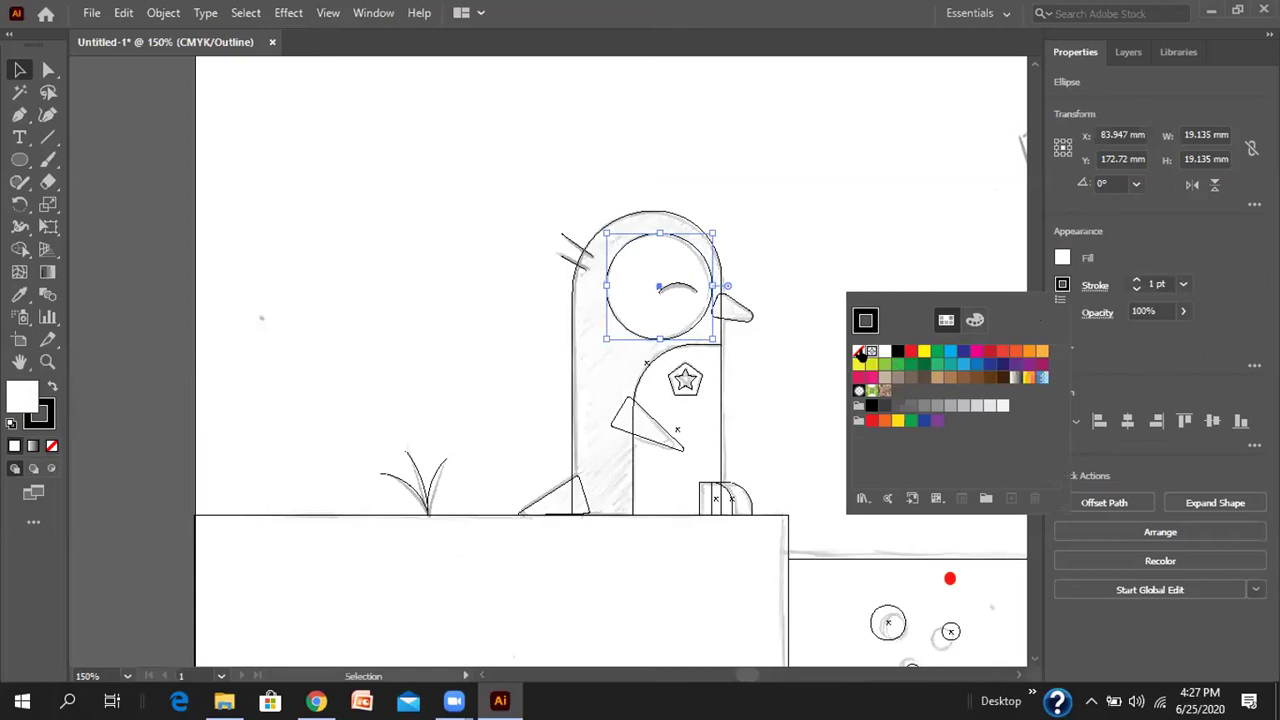
pyautogui.click(859, 352)
pyautogui.click(1100, 364)
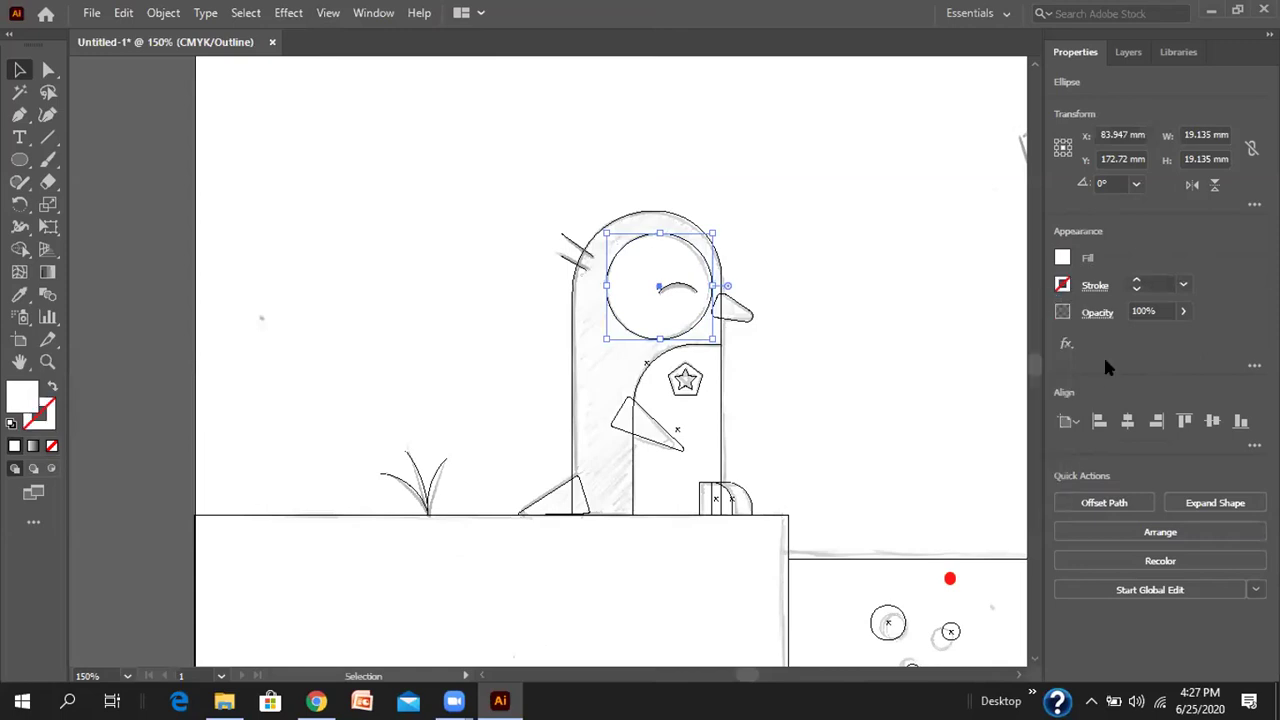
# - Fill the penguin's beak polygon with the red-orange swatch
pyautogui.click(752, 318)
pyautogui.click(1066, 257)
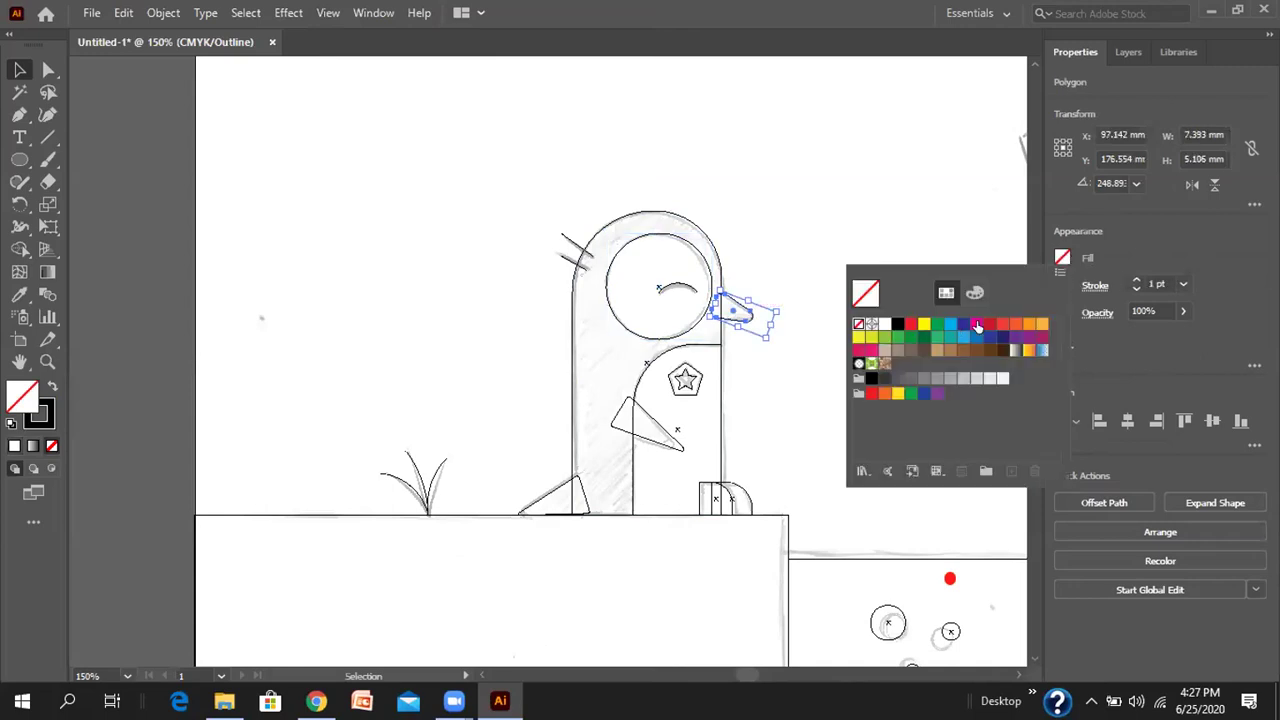
pyautogui.click(1014, 324)
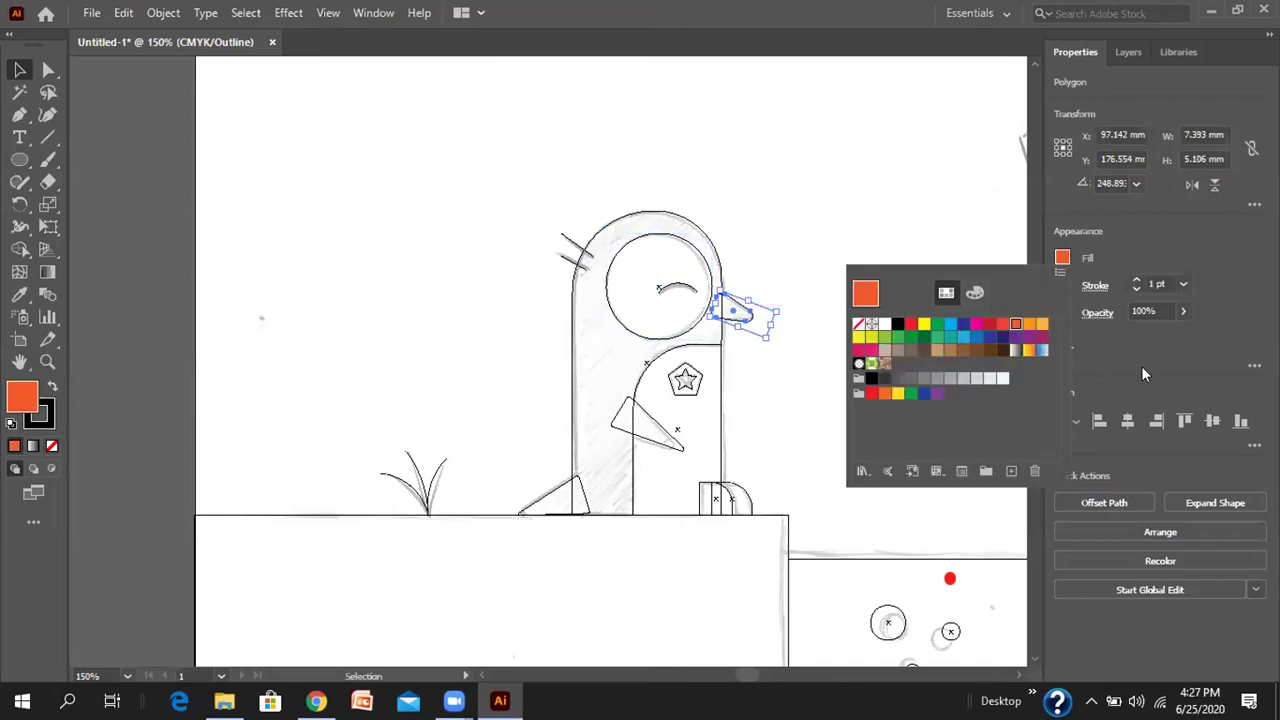
pyautogui.click(1062, 285)
pyautogui.click(1062, 285)
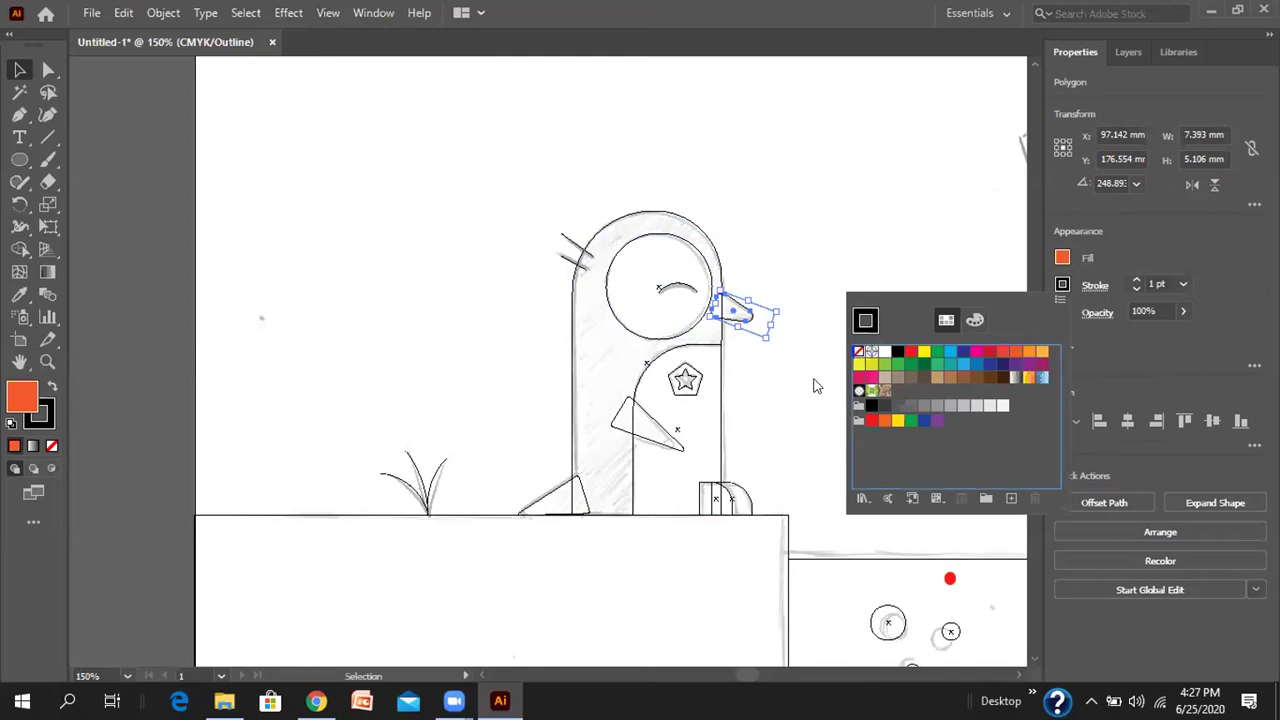
# - Fill the penguin's front foot shape with orange
pyautogui.click(751, 506)
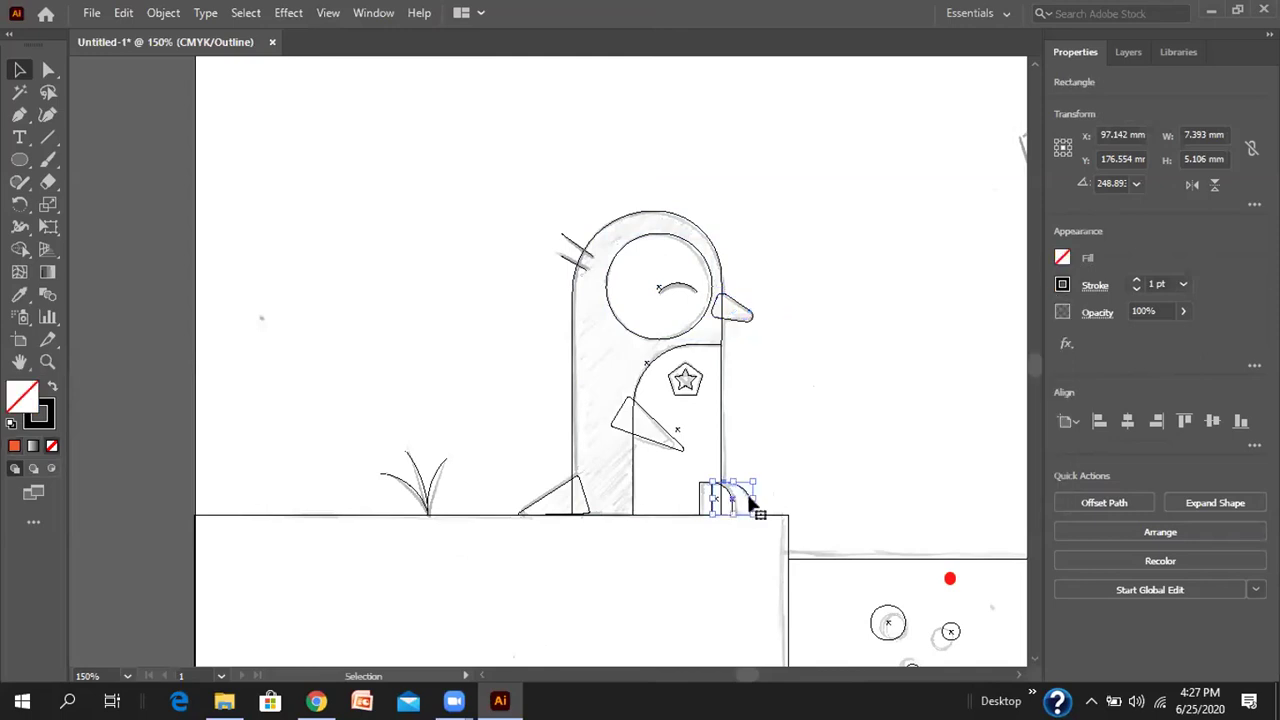
pyautogui.click(1062, 258)
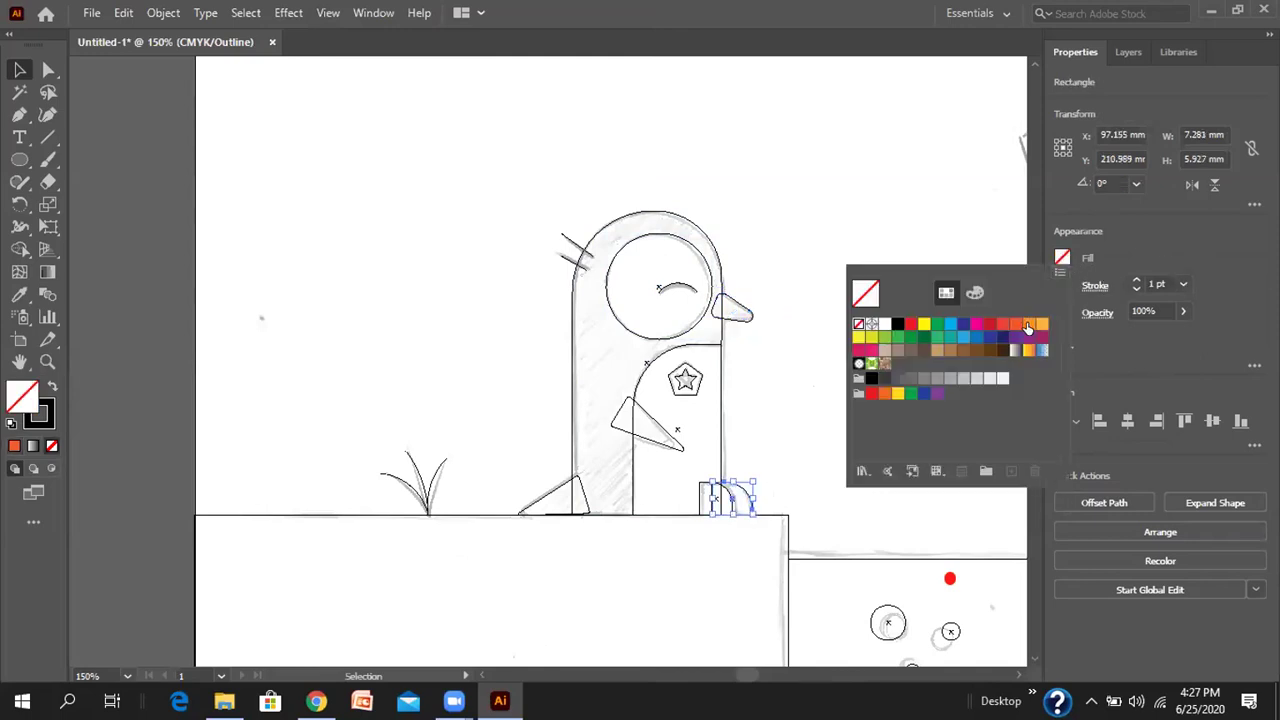
pyautogui.click(1028, 328)
# - Fill the penguin's rear foot shape with a lighter orange than the front foot
pyautogui.hotkey('ctrl', 'z')
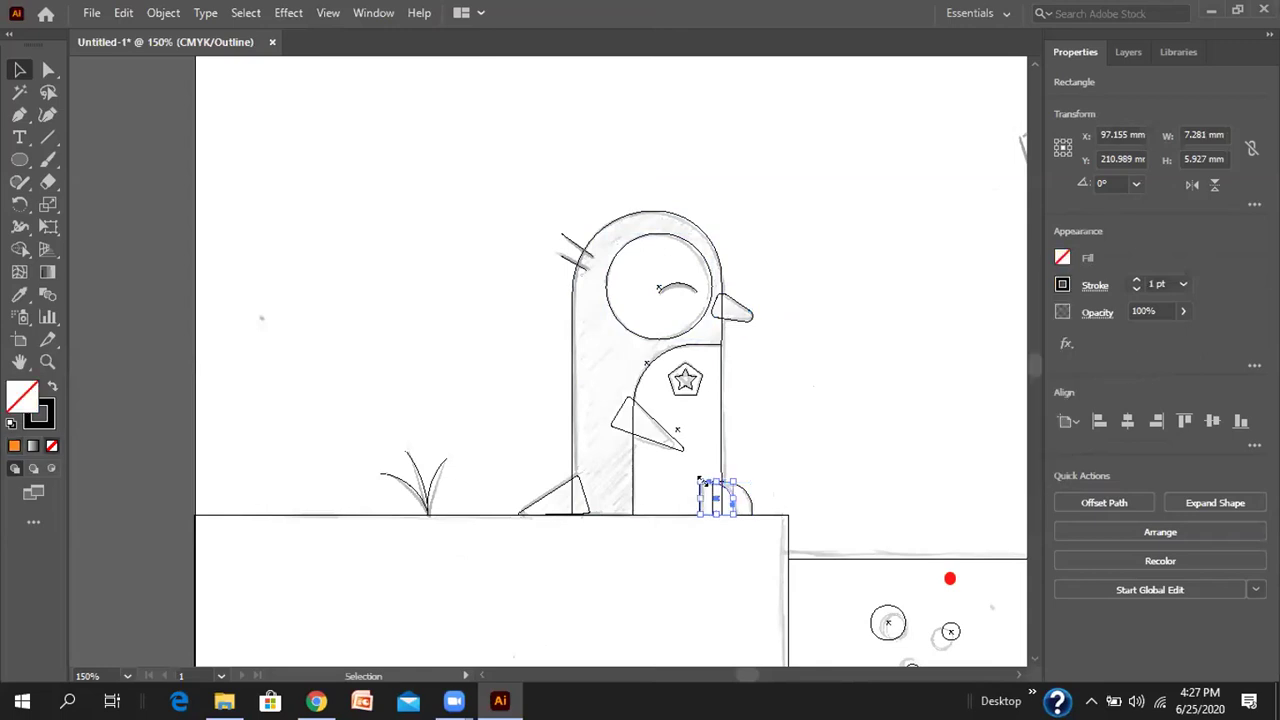
pyautogui.click(1062, 258)
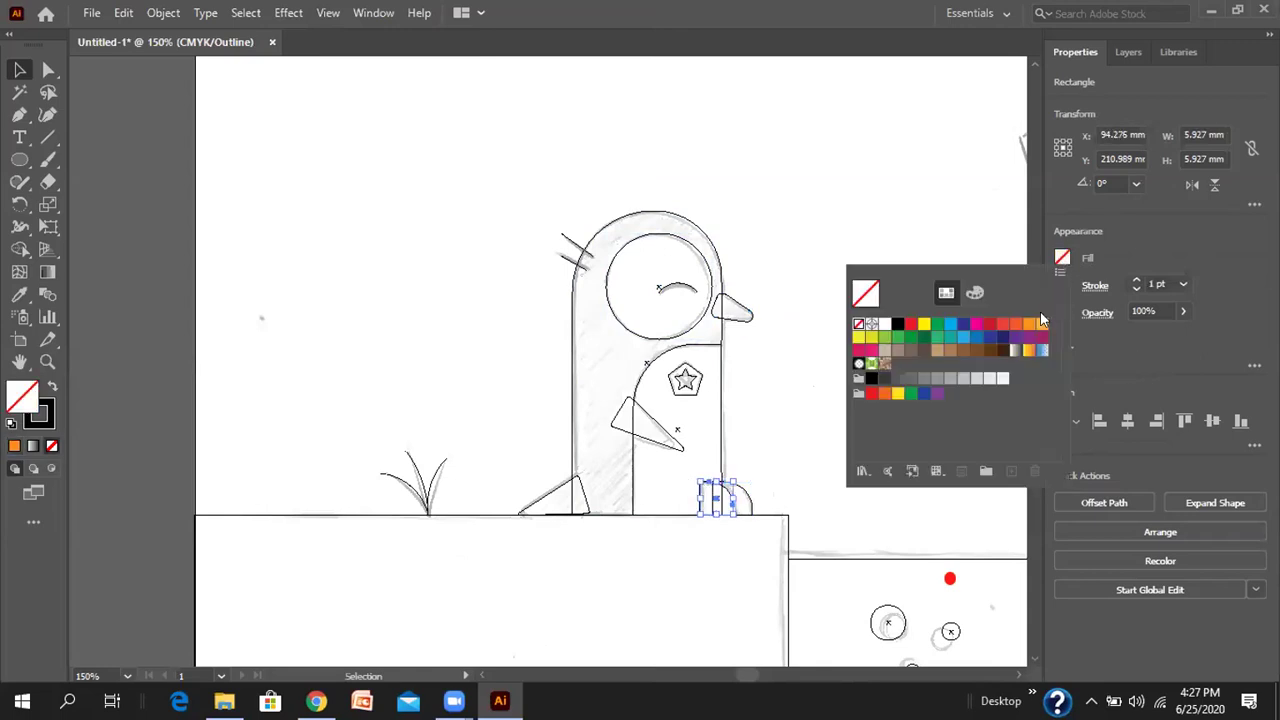
pyautogui.click(1030, 324)
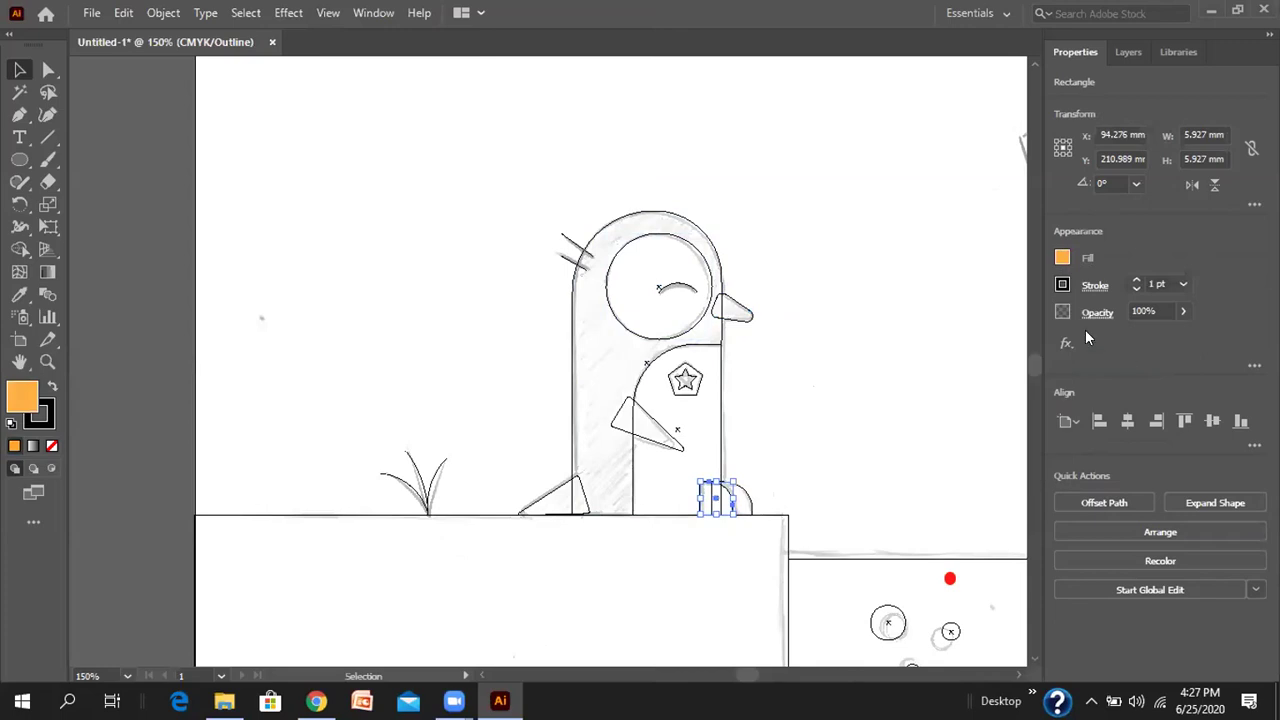
pyautogui.click(1062, 284)
# - Isolate the penguin's front foot shape, remove its stroke and exit isolation mode
pyautogui.doubleClick(745, 497)
pyautogui.click(1062, 284)
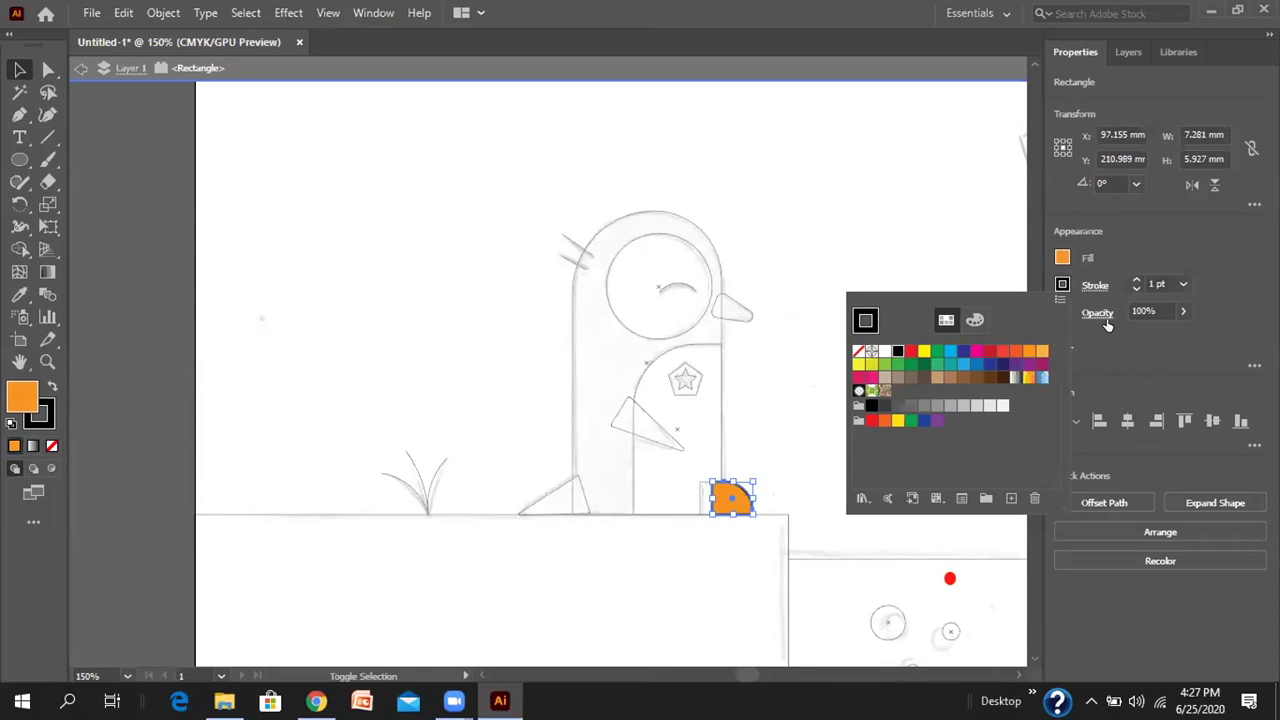
pyautogui.click(1062, 284)
pyautogui.click(858, 351)
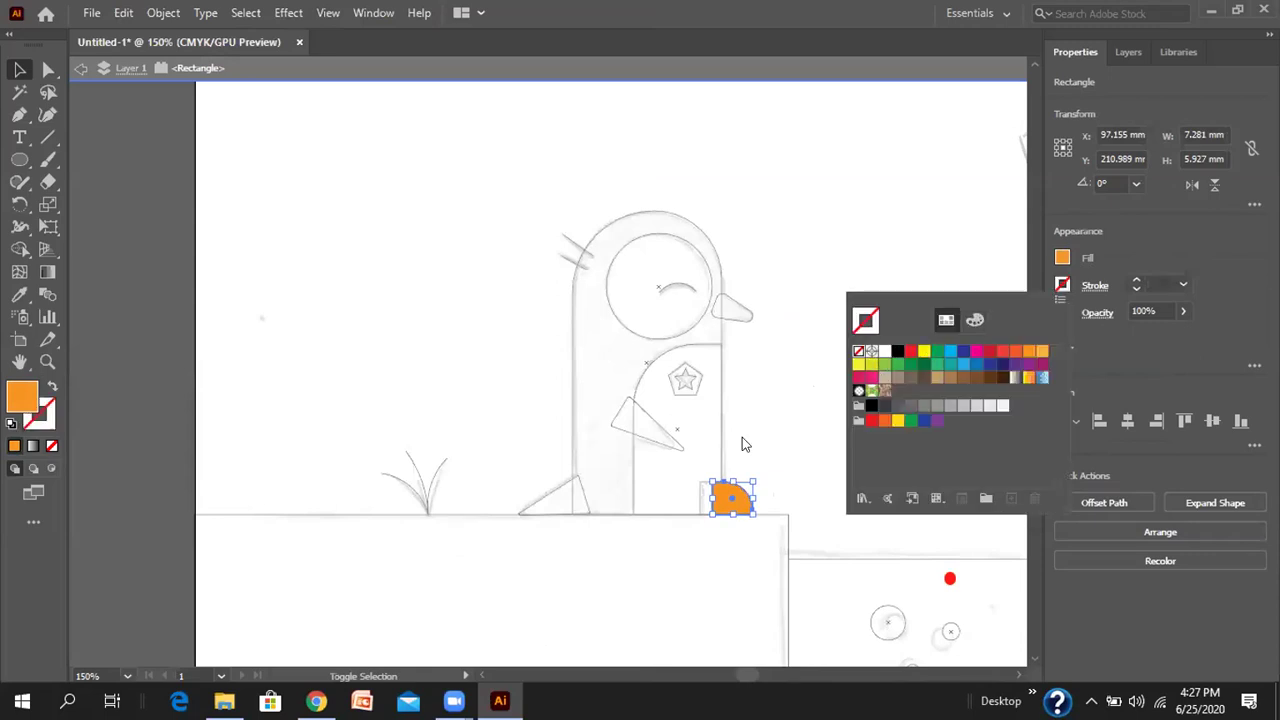
pyautogui.click(81, 68)
# - Remove the stroke from the penguin's rear foot shape in Outline view
pyautogui.hotkey('ctrl', 'y')
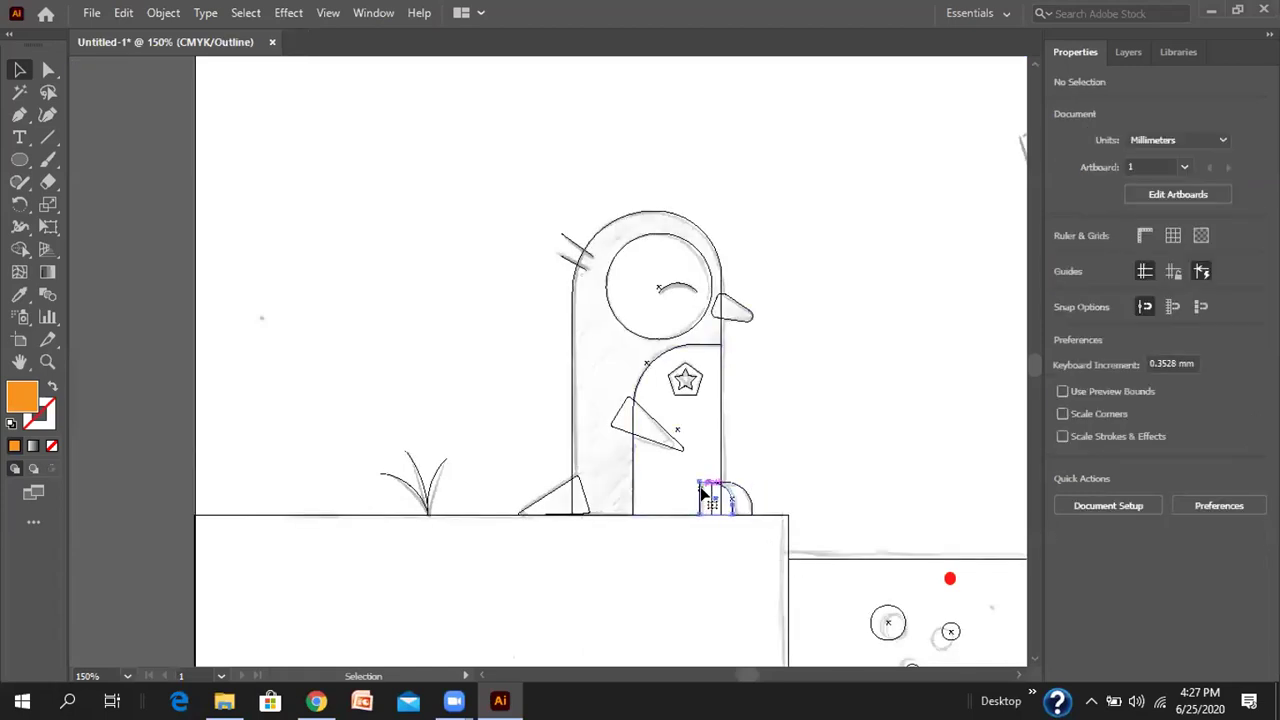
pyautogui.click(703, 492)
pyautogui.click(1062, 285)
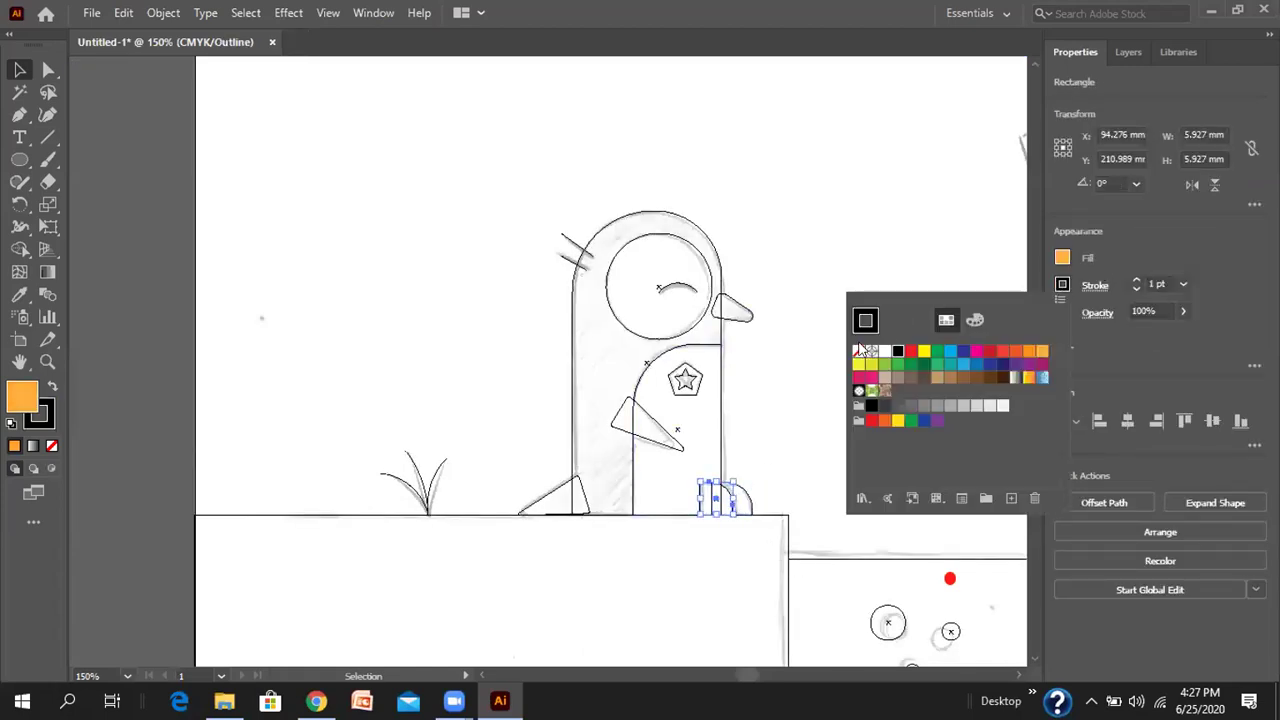
pyautogui.click(858, 350)
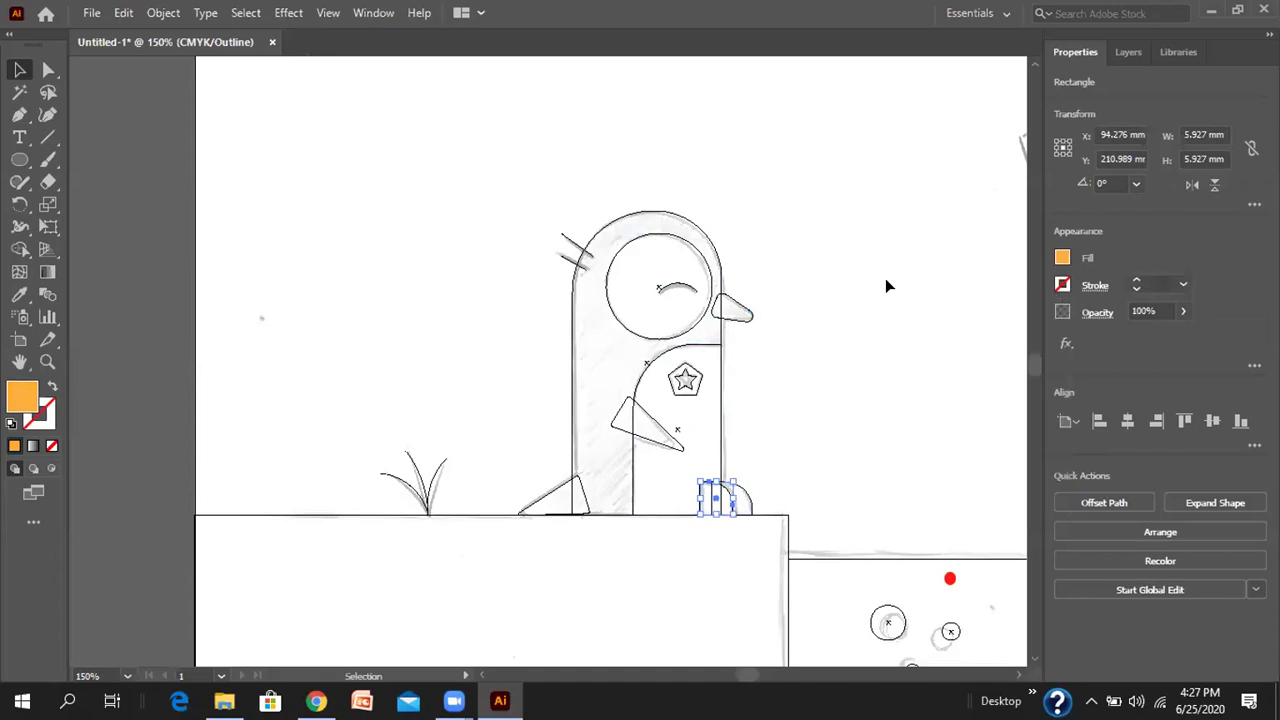
# - Return the artwork to the full-colour preview and deselect everything
pyautogui.press('a')
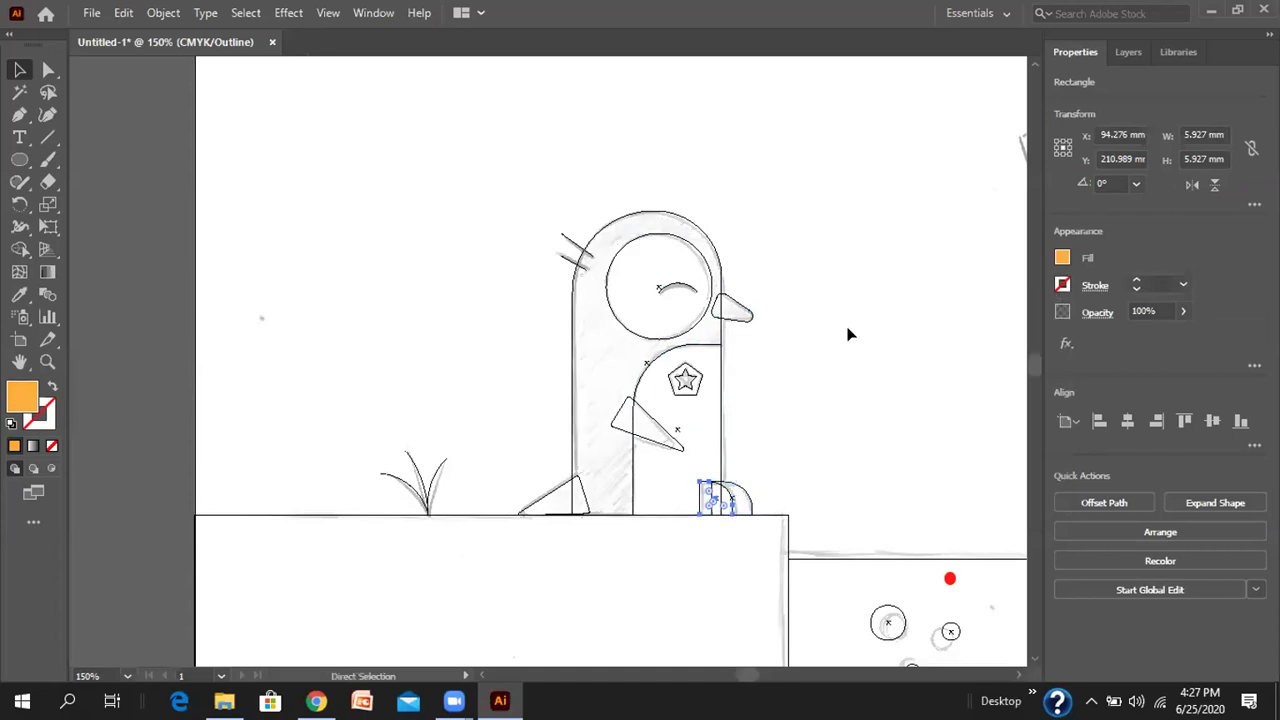
pyautogui.hotkey('ctrl', 'y')
pyautogui.scroll(-1, 806, 346)
pyautogui.press('v')
pyautogui.click(875, 330)
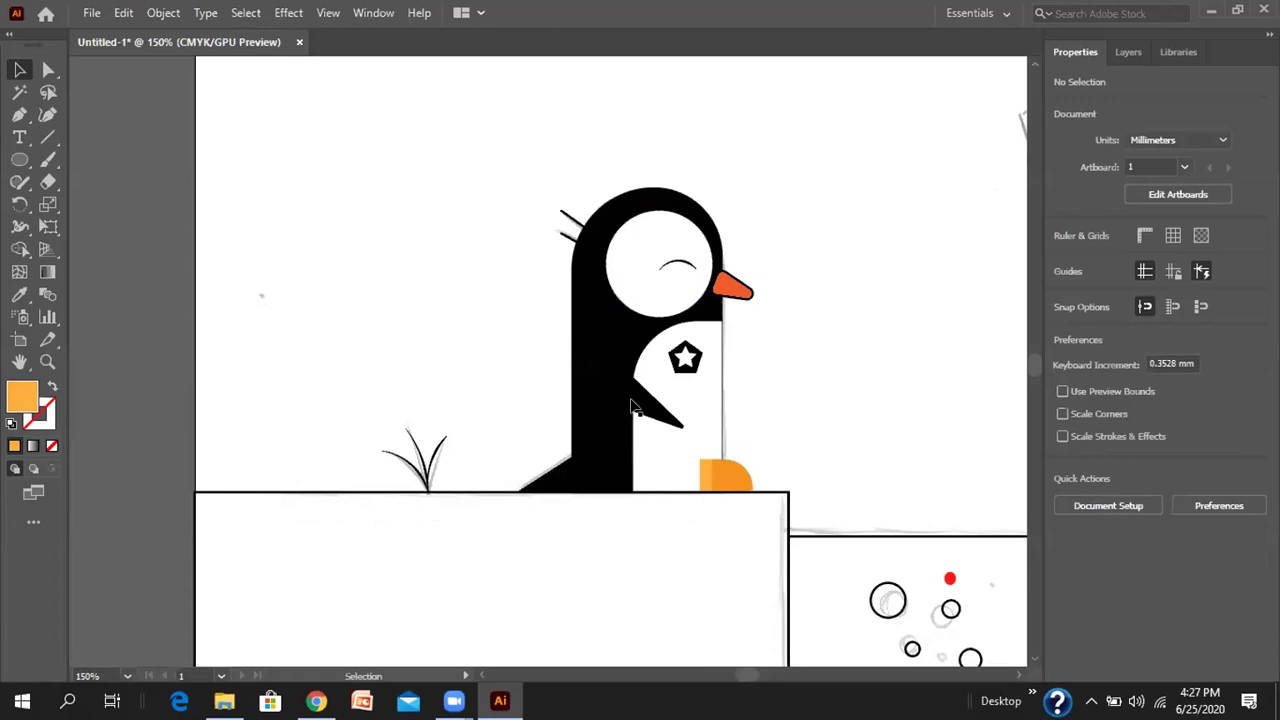
# - Remove the stroke from the large rectangle under the penguin and fill it with light blue
pyautogui.scroll(1, 800, 455)
pyautogui.scroll(-5, 860, 445)
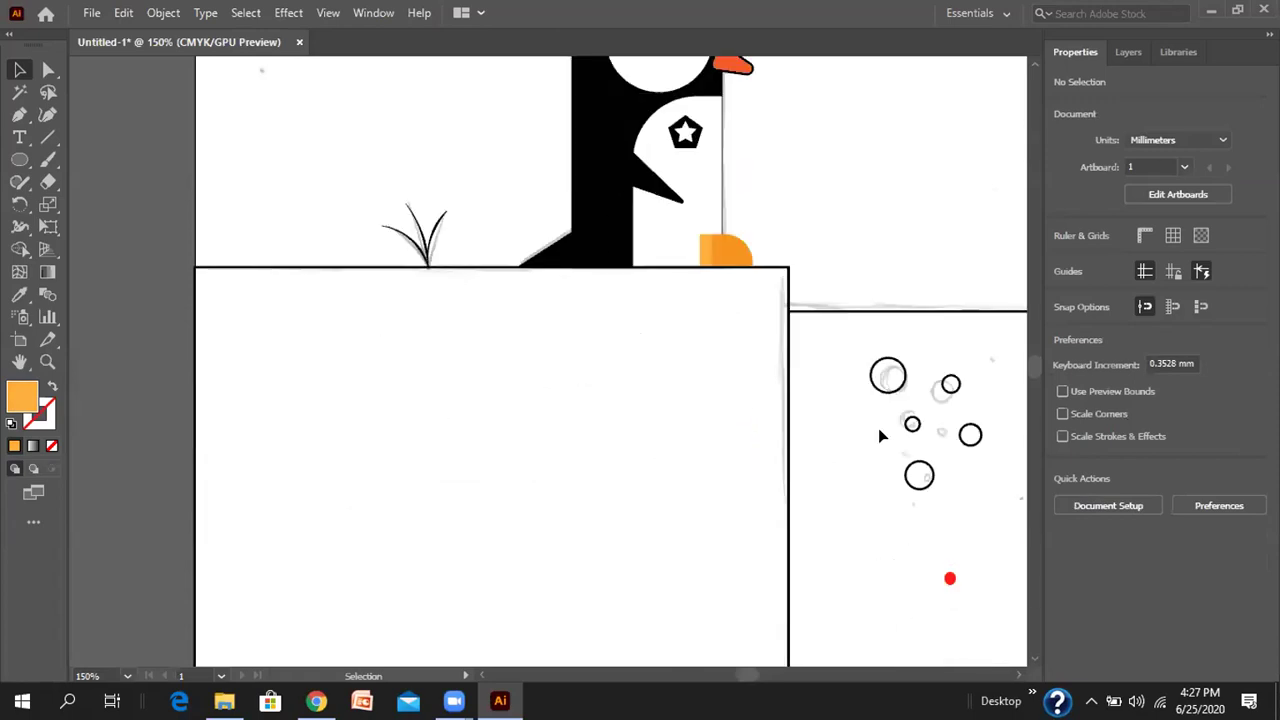
pyautogui.scroll(-1, 870, 440)
pyautogui.click(472, 224)
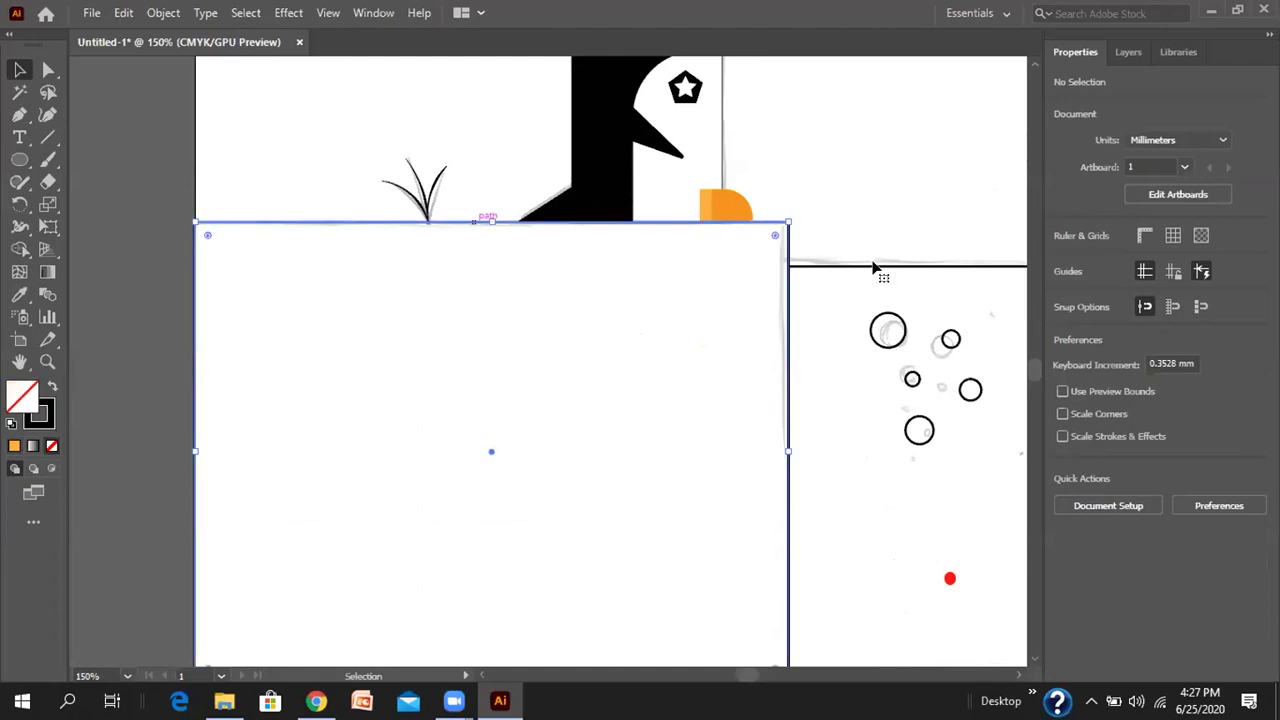
pyautogui.click(1062, 284)
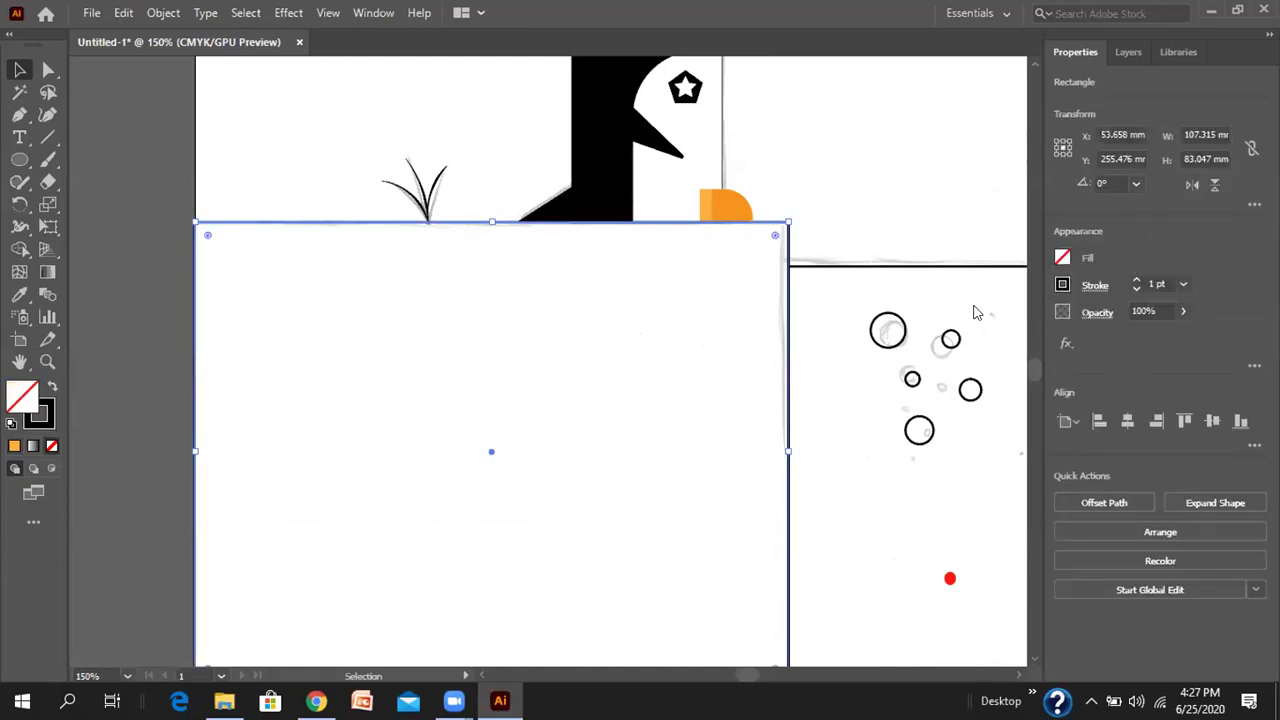
pyautogui.click(860, 350)
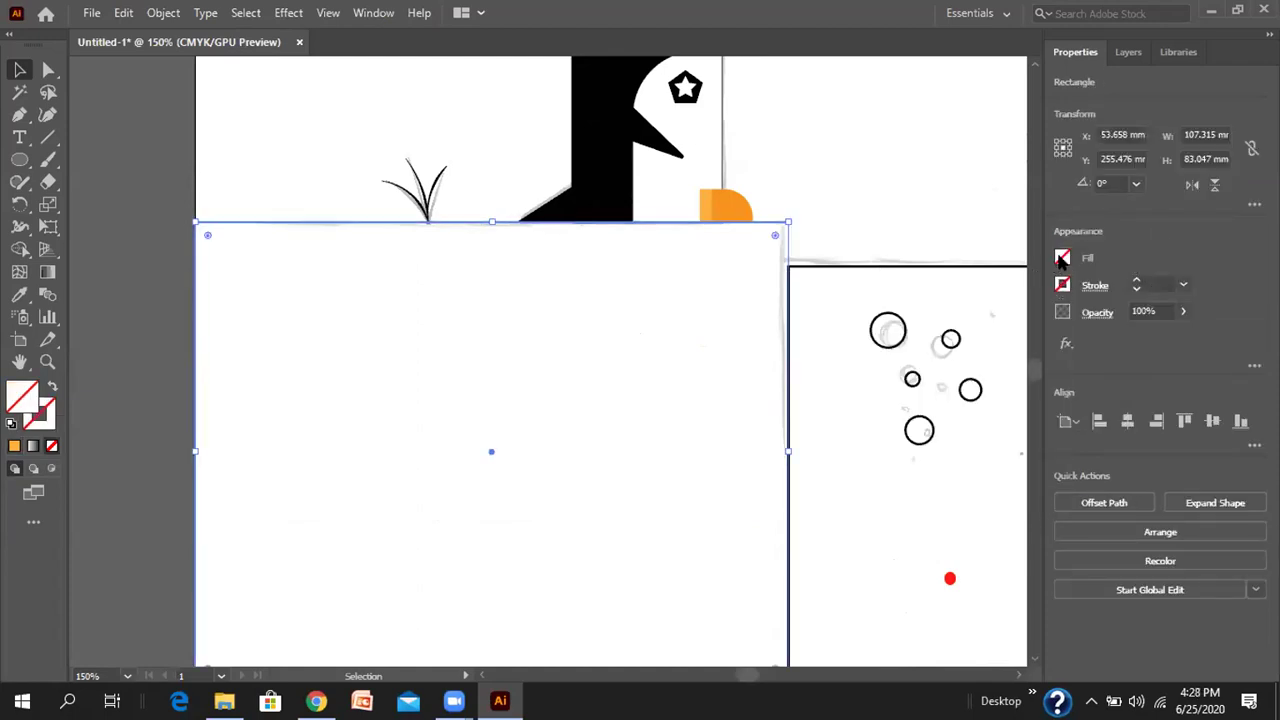
pyautogui.click(1062, 258)
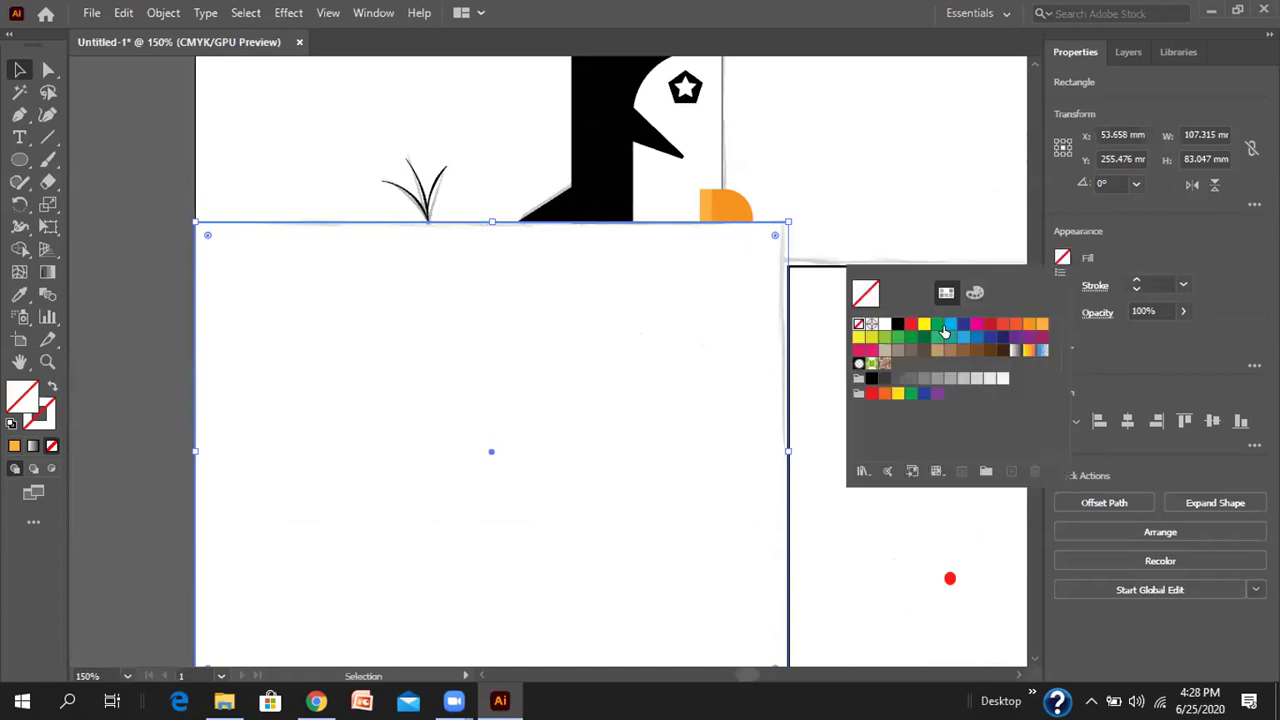
pyautogui.click(958, 336)
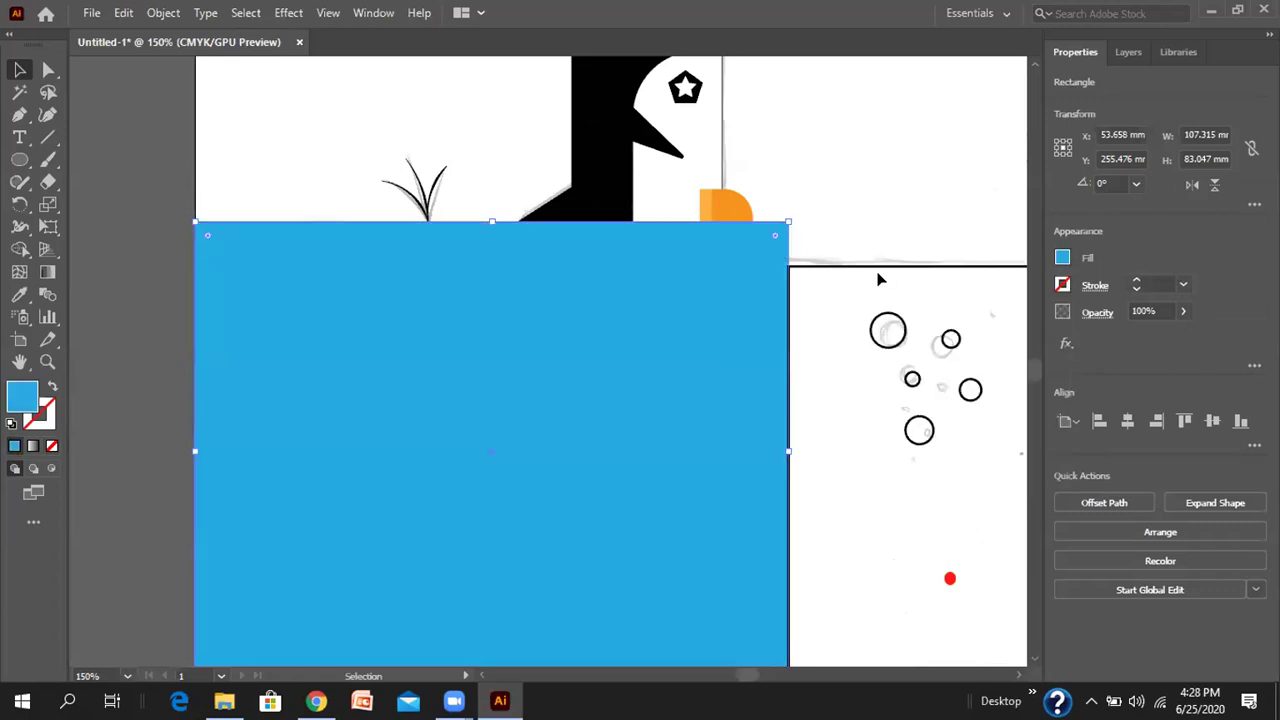
# - Remove the stroke from the rectangle behind the bubbles and fill it with dark blue
pyautogui.click(880, 268)
pyautogui.click(1062, 285)
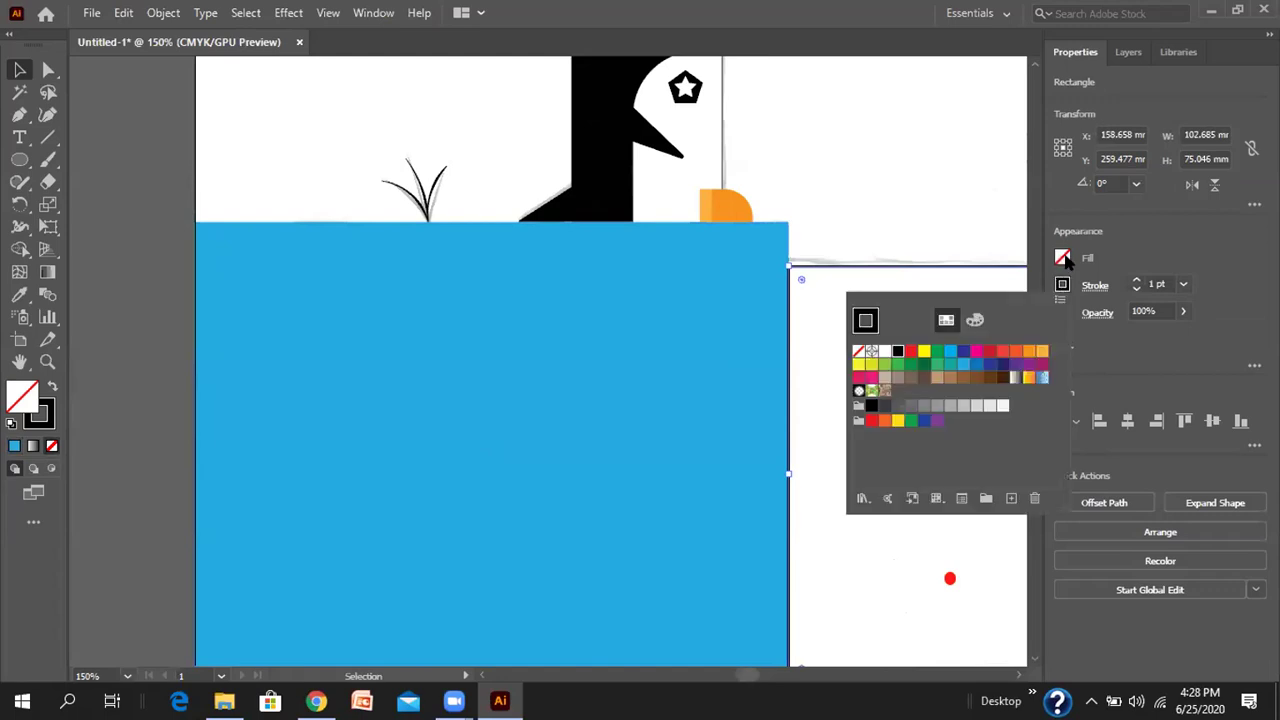
pyautogui.click(858, 351)
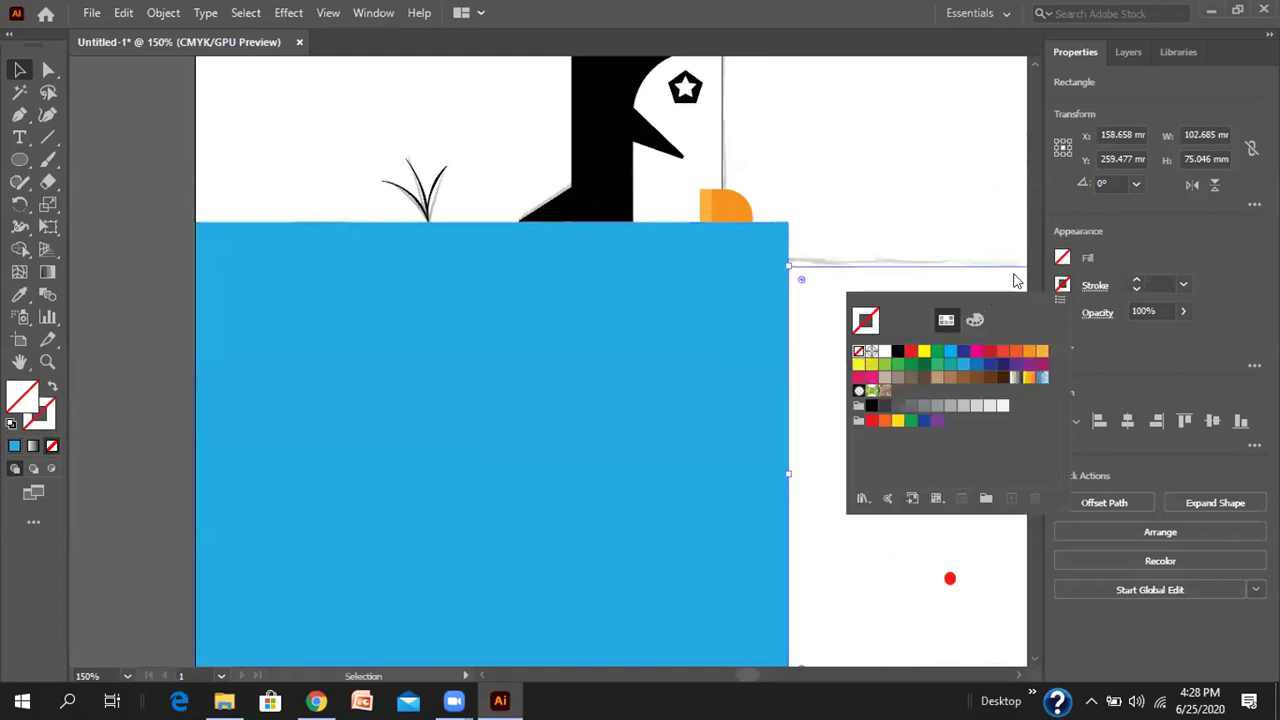
pyautogui.click(1062, 258)
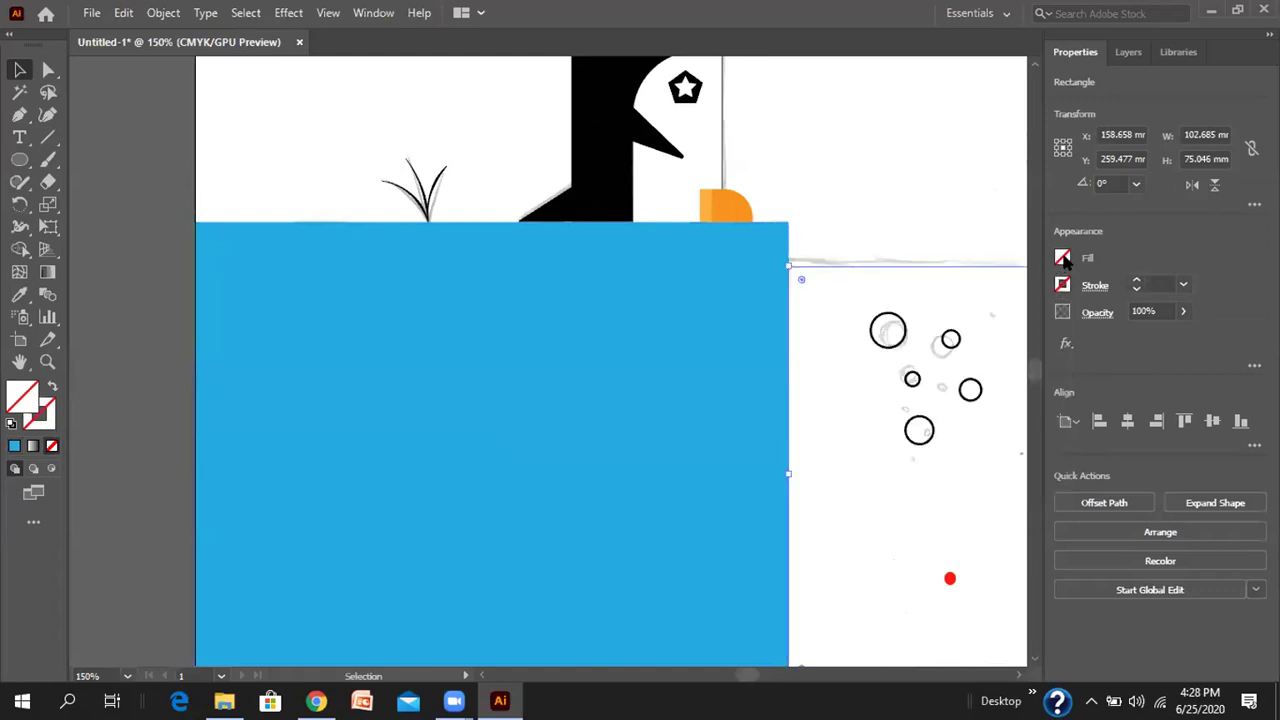
pyautogui.click(1064, 260)
pyautogui.click(990, 337)
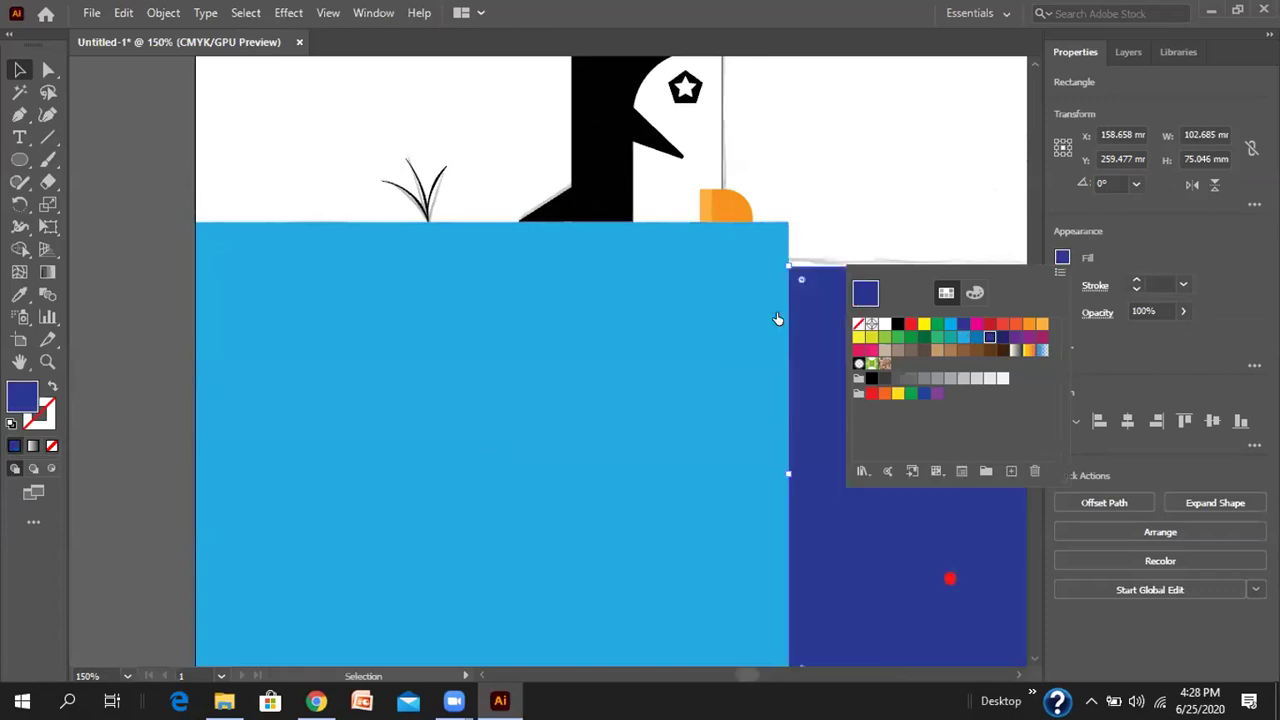
pyautogui.press('Escape')
# - Fill all the bubble circles with white and remove their strokes
pyautogui.scroll(-3, 814, 209)
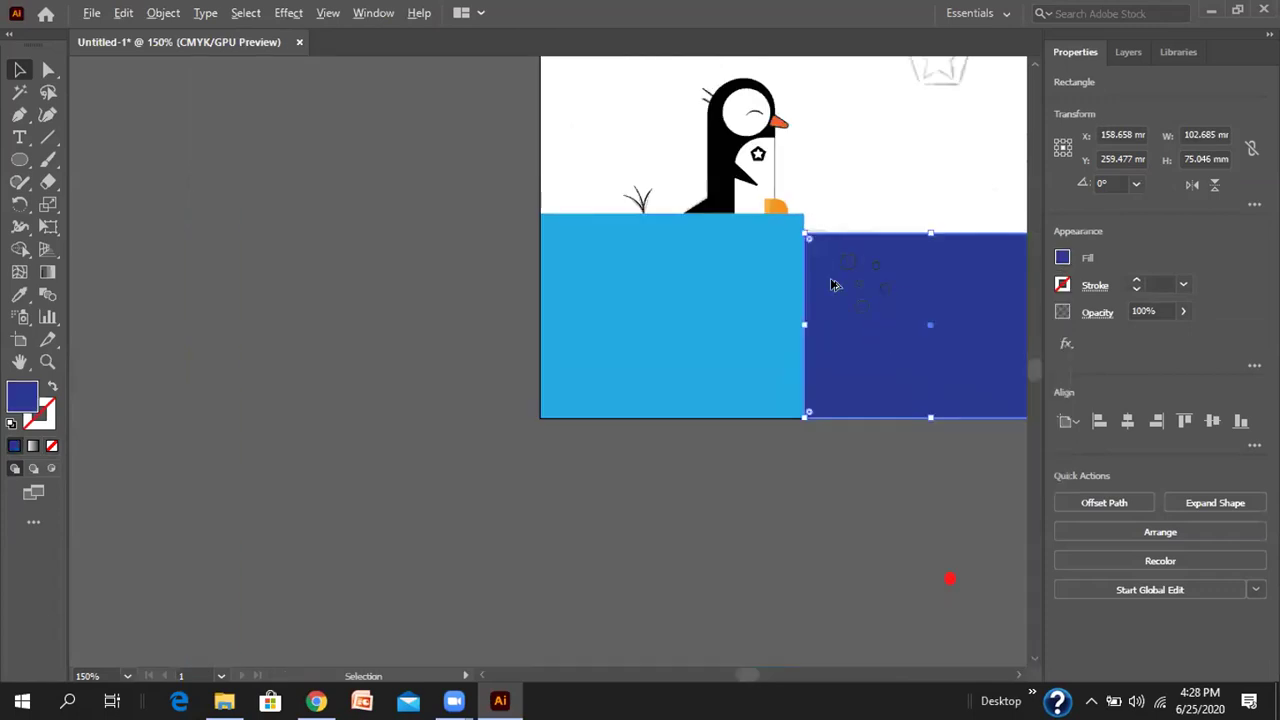
pyautogui.moveTo(838, 283)
pyautogui.mouseDown()
pyautogui.moveTo(842, 256)
pyautogui.moveTo(861, 257)
pyautogui.moveTo(845, 263)
pyautogui.mouseUp()
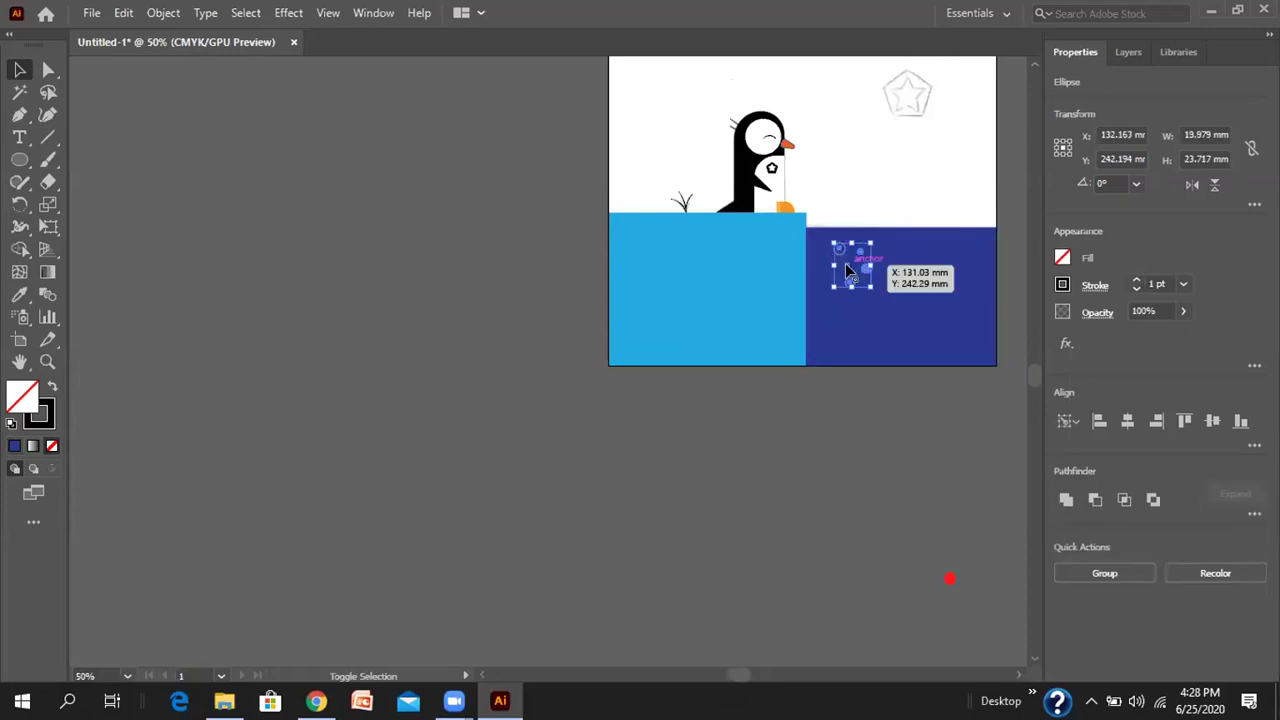
pyautogui.click(1062, 258)
pyautogui.click(878, 325)
pyautogui.click(1076, 362)
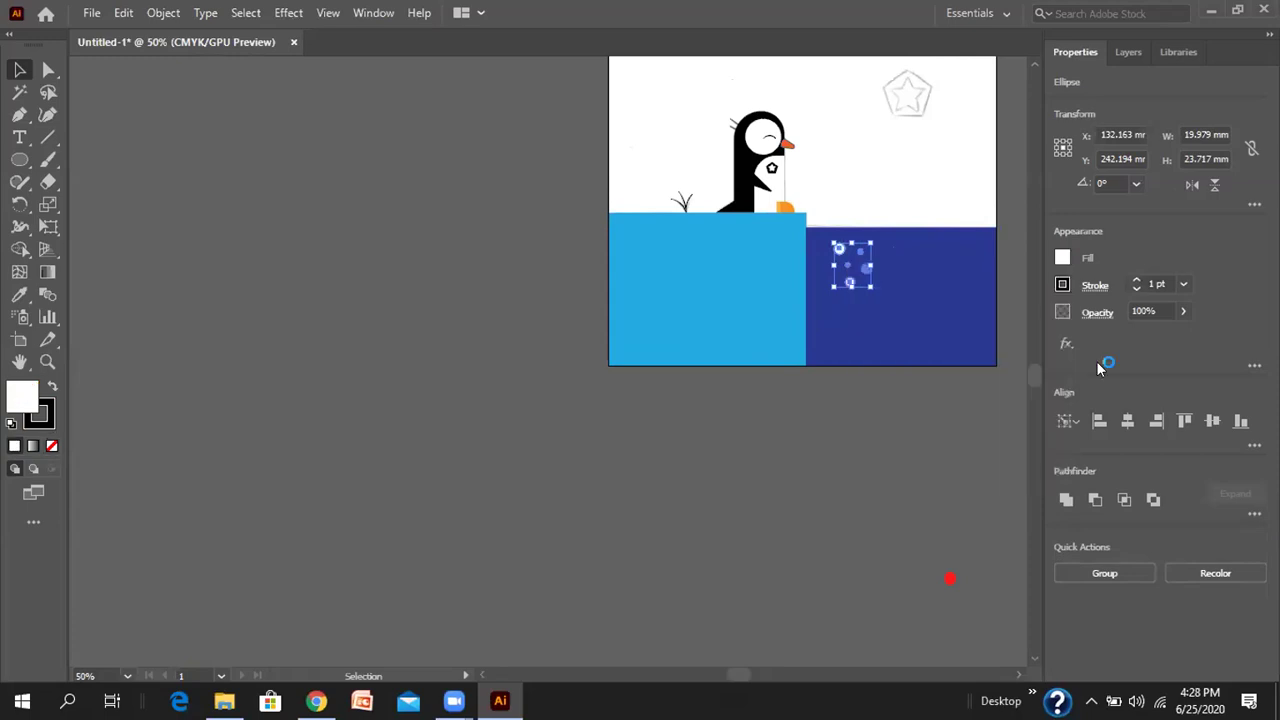
pyautogui.click(1062, 285)
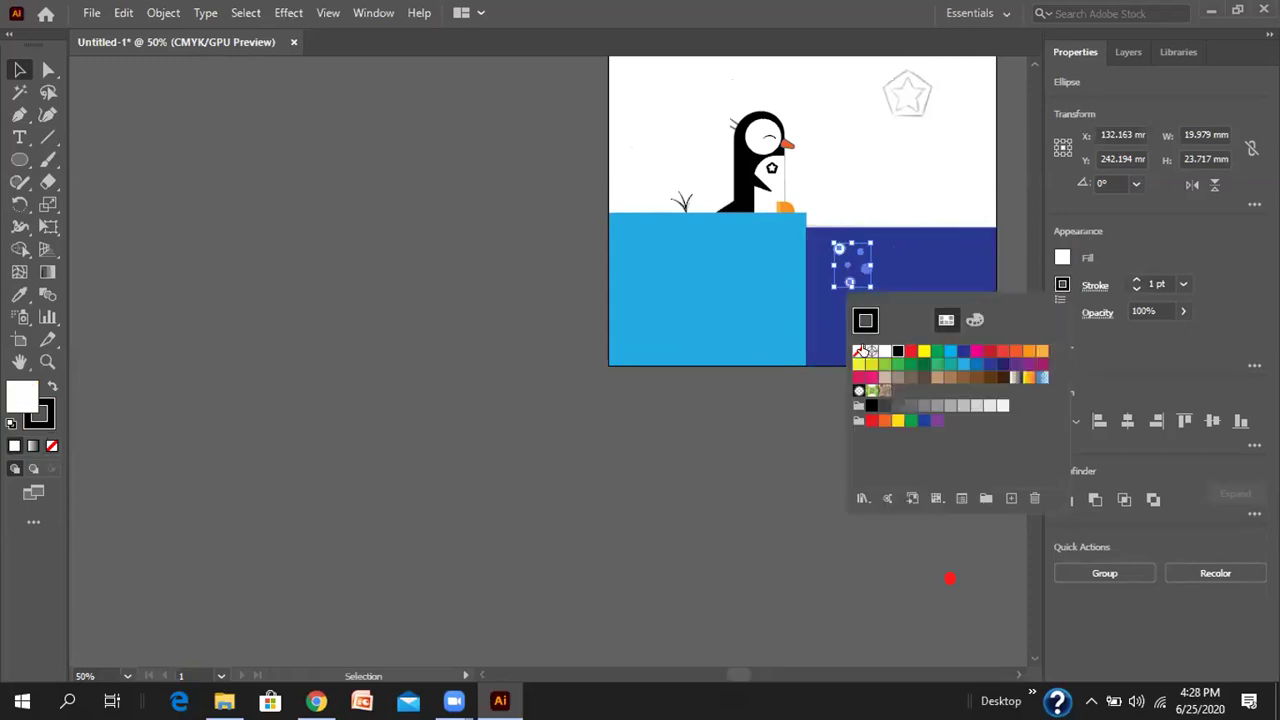
pyautogui.click(858, 351)
pyautogui.click(1088, 356)
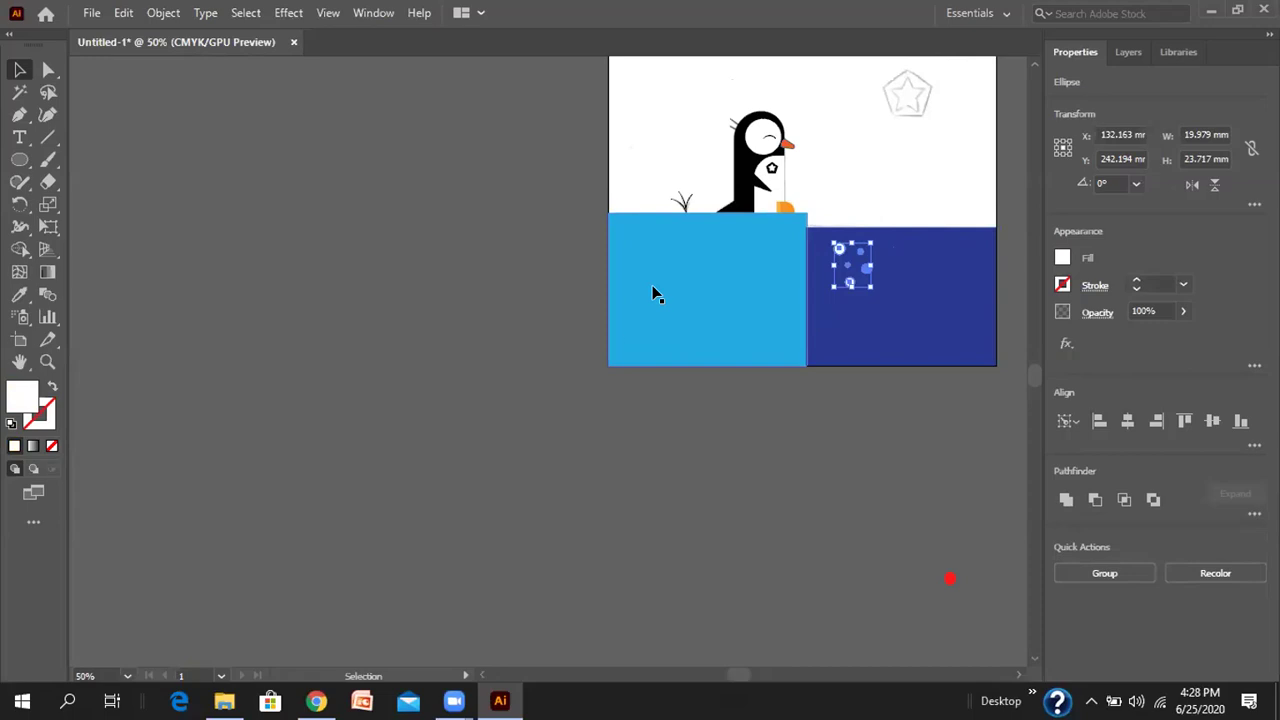
pyautogui.click(692, 287)
pyautogui.moveTo(692, 287); pyautogui.dragTo(671, 457)
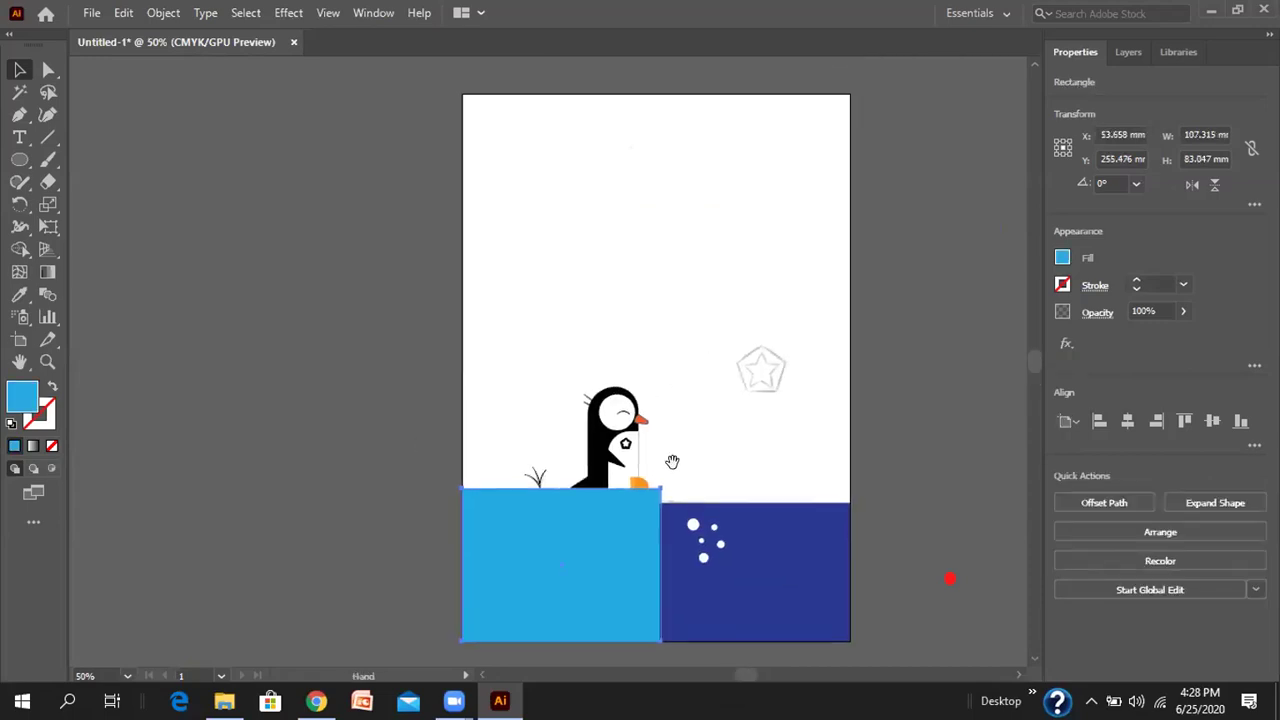
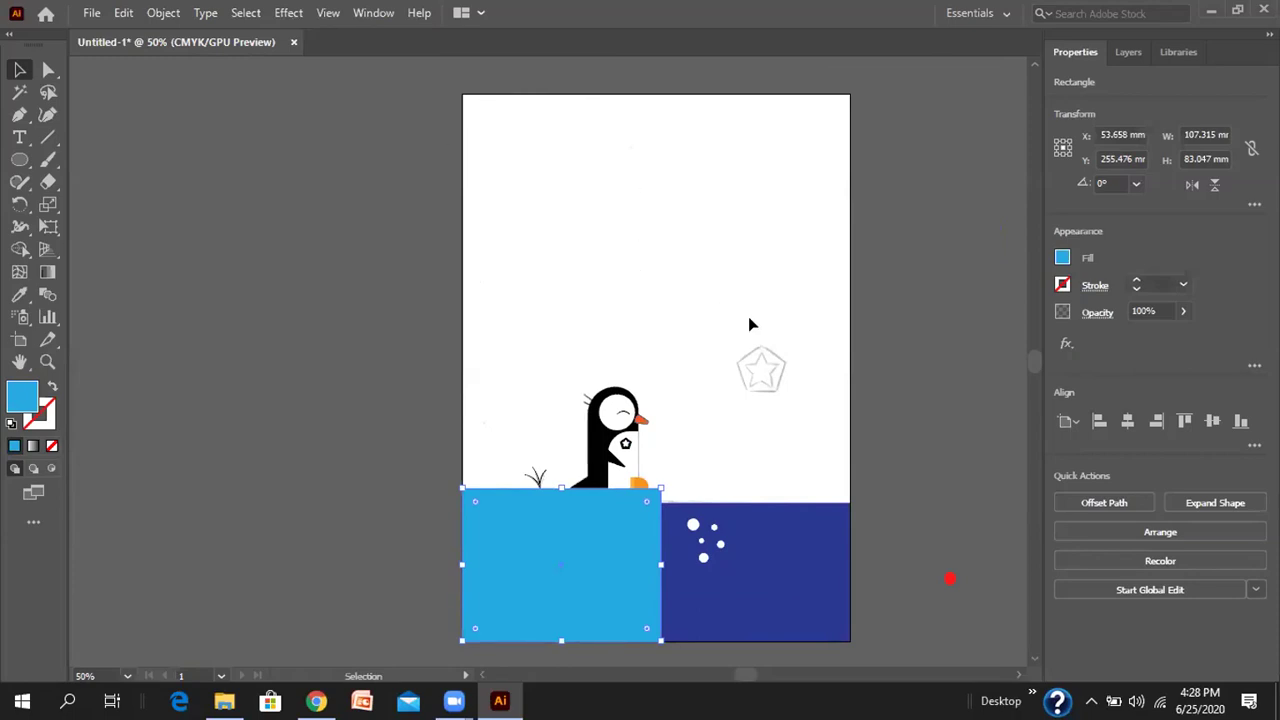
pyautogui.click(19, 161)
pyautogui.moveTo(19, 161); pyautogui.dragTo(78, 157)
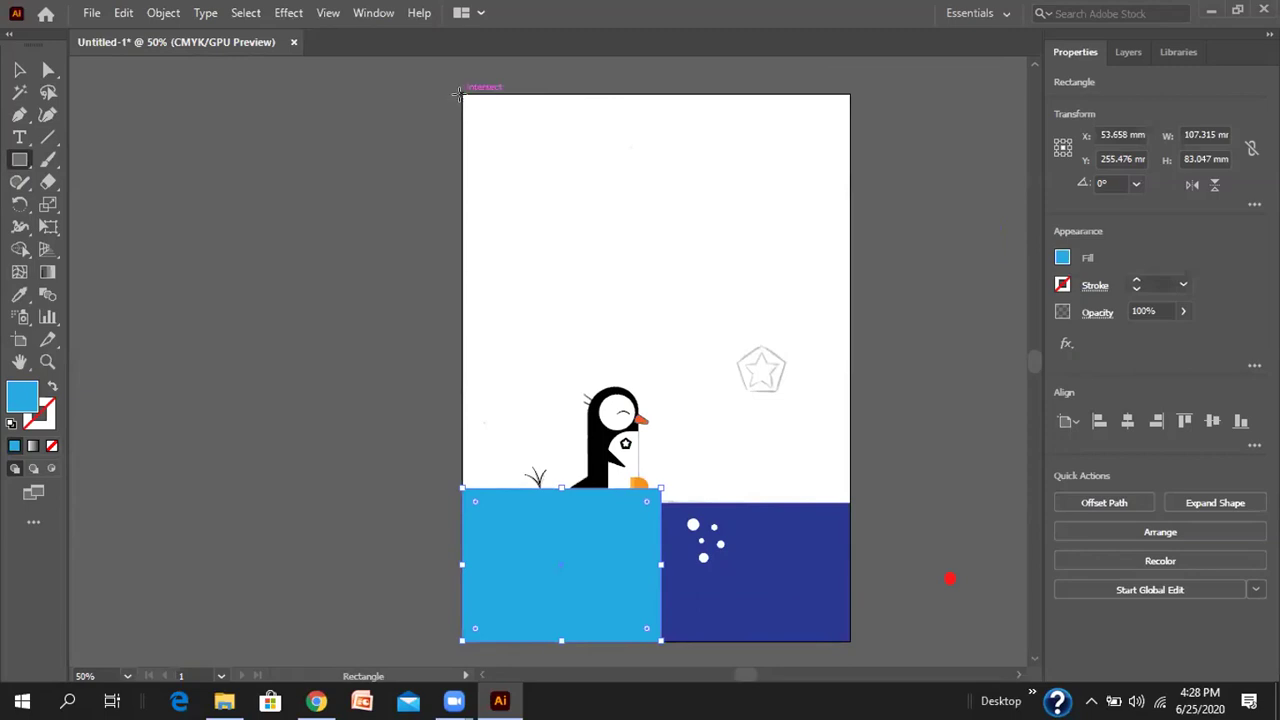
pyautogui.scroll(4, 458, 94)
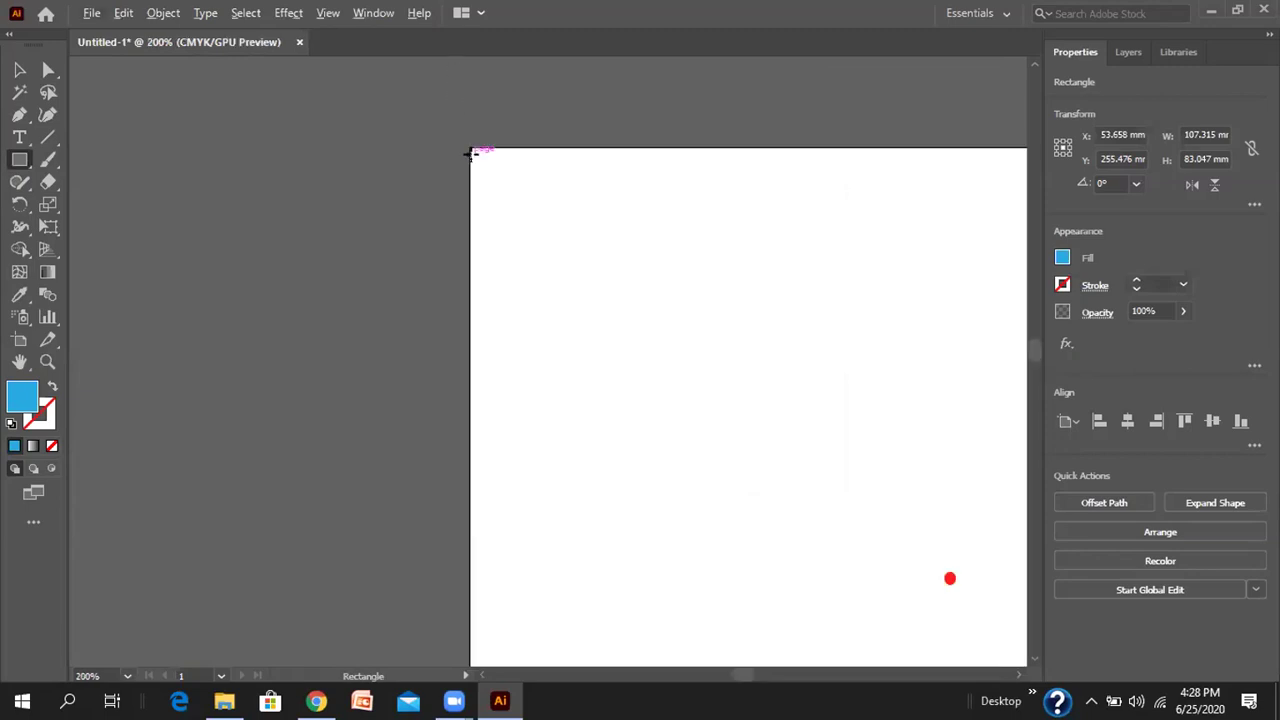
pyautogui.moveTo(470, 148); pyautogui.dragTo(846, 482)
pyautogui.scroll(-4, 846, 448)
pyautogui.hotkey('ctrl', 'z')
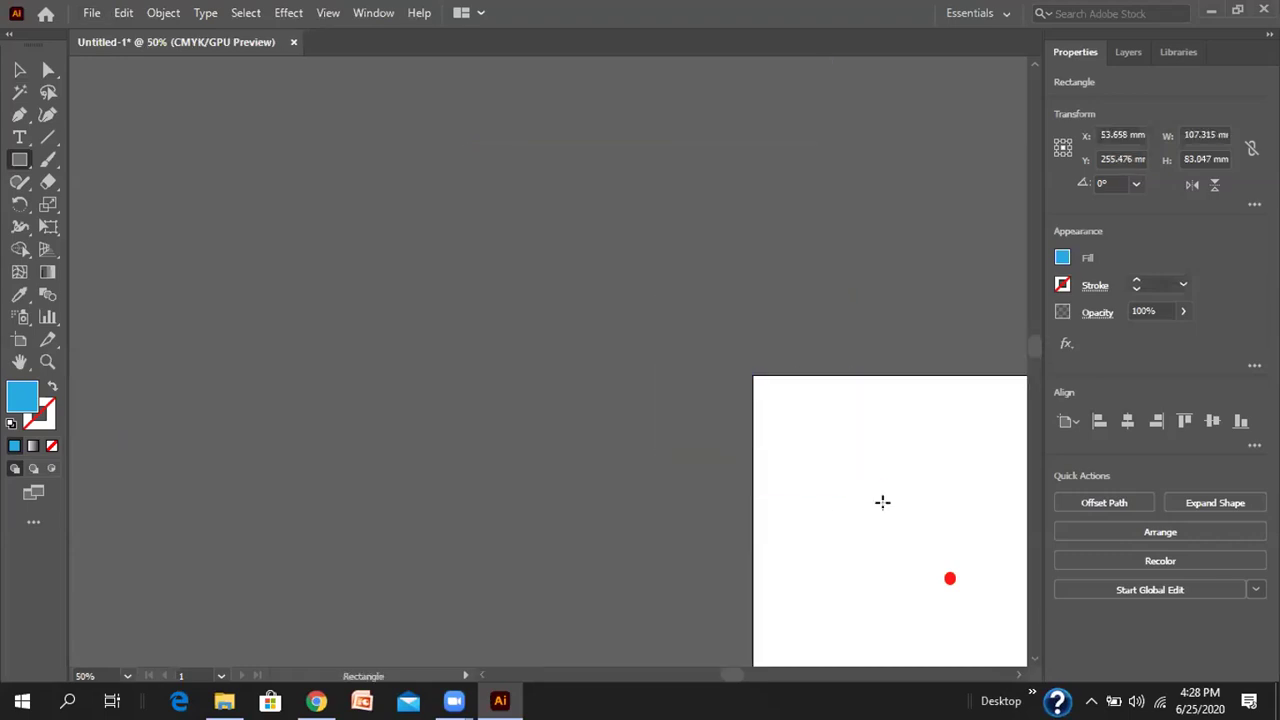
# - Draw a 210 × 297 mm rectangle covering the whole artboard
pyautogui.scroll(-2, 826, 537)
pyautogui.scroll(-2, 856, 567)
pyautogui.moveTo(908, 546); pyautogui.dragTo(706, 492)
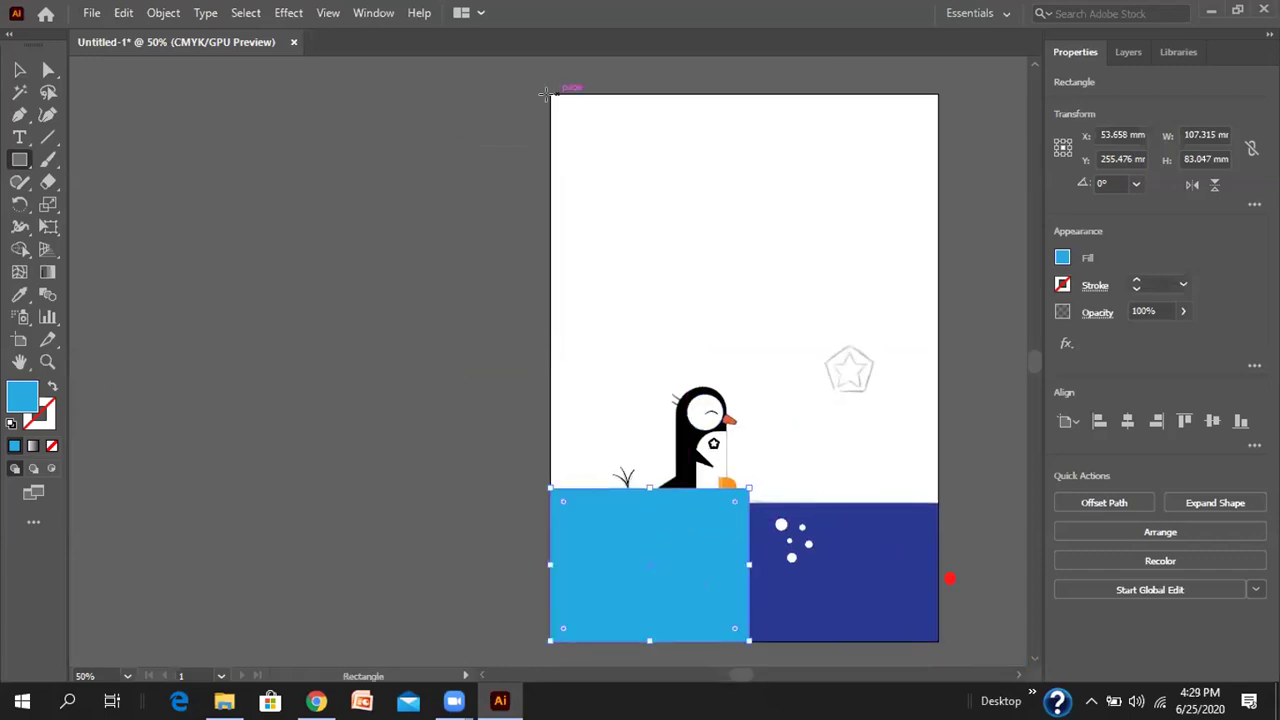
pyautogui.moveTo(551, 95); pyautogui.dragTo(938, 640)
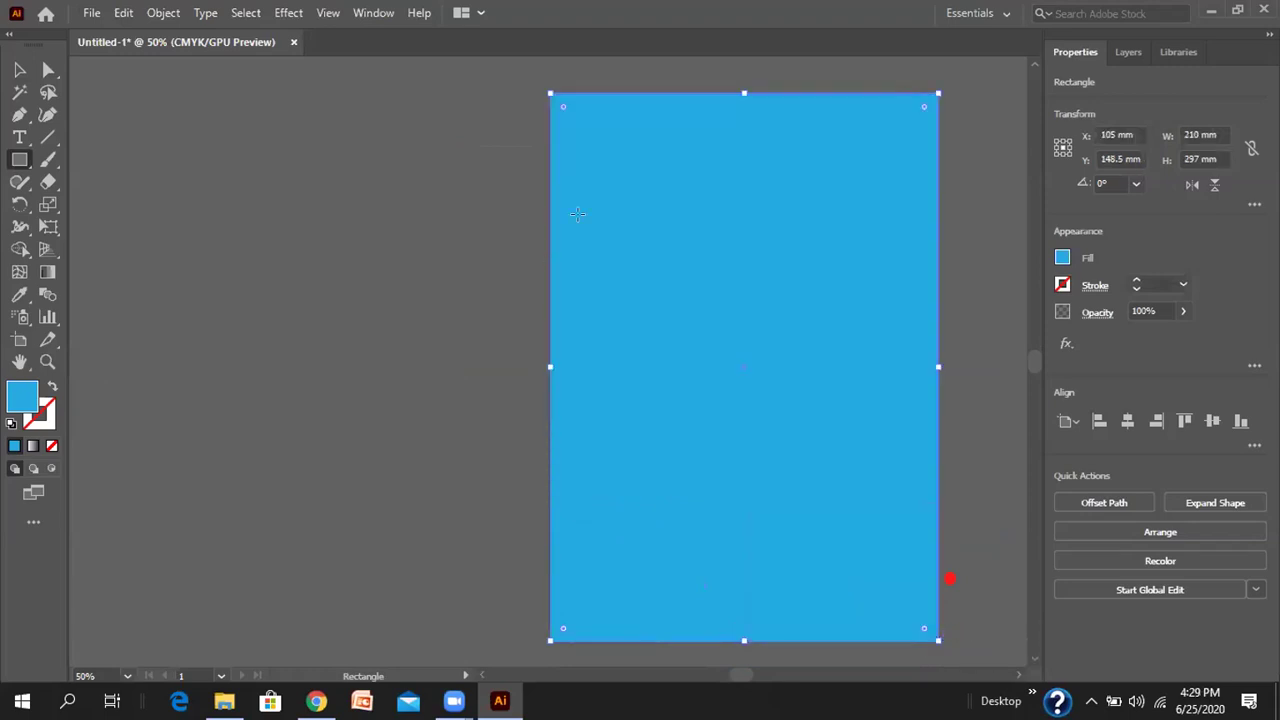
# - Try a magenta fill, no fill and a dark indigo fill on the full-page background rectangle
pyautogui.click(1062, 259)
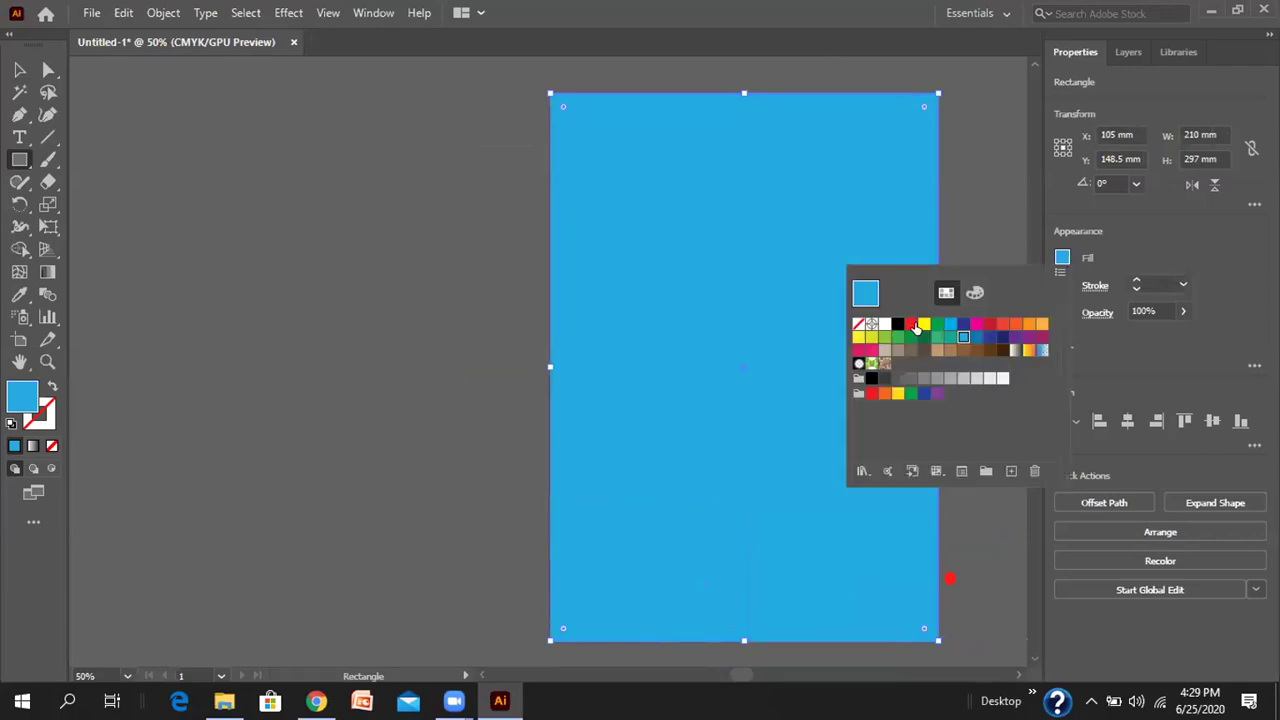
pyautogui.click(1041, 340)
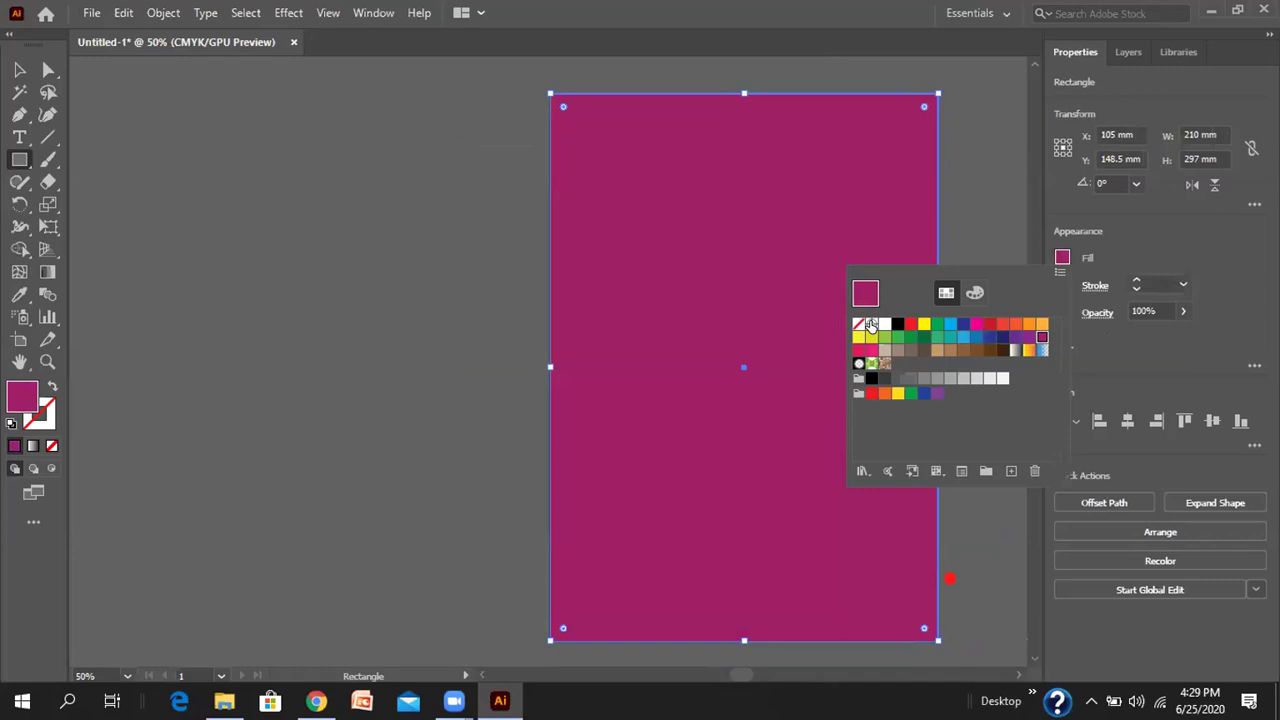
pyautogui.click(858, 325)
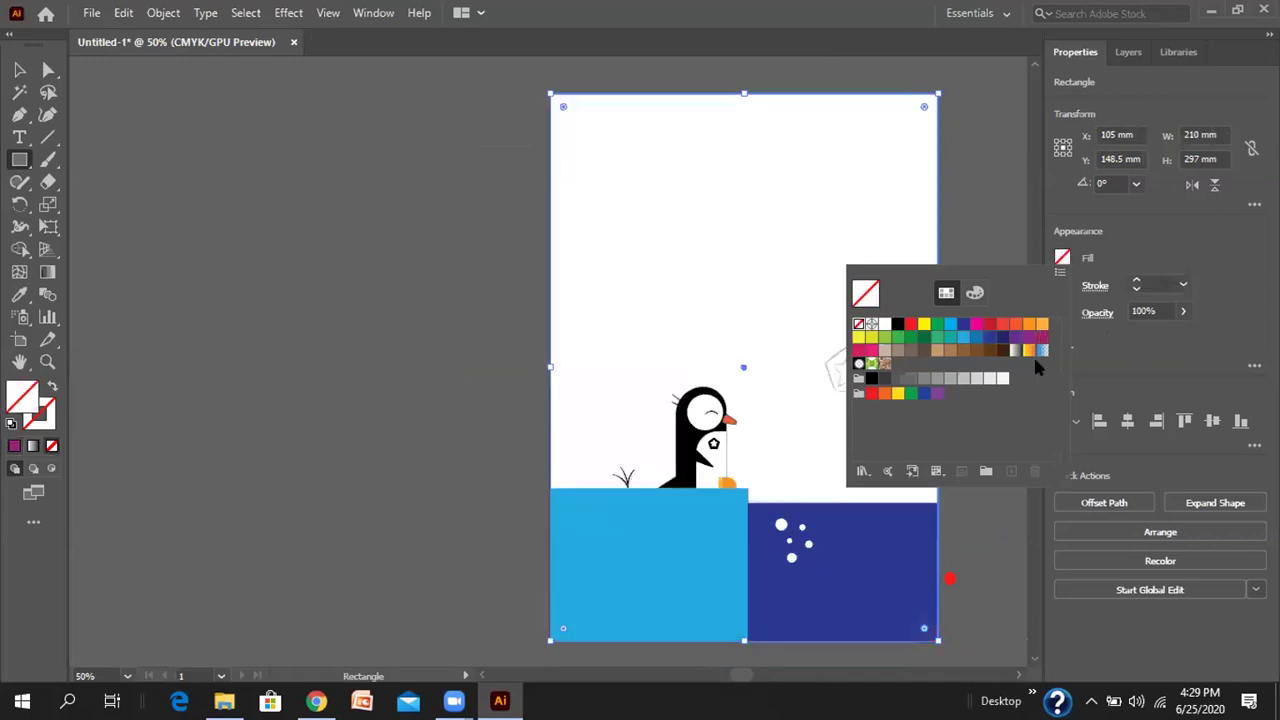
pyautogui.click(993, 341)
pyautogui.click(1150, 348)
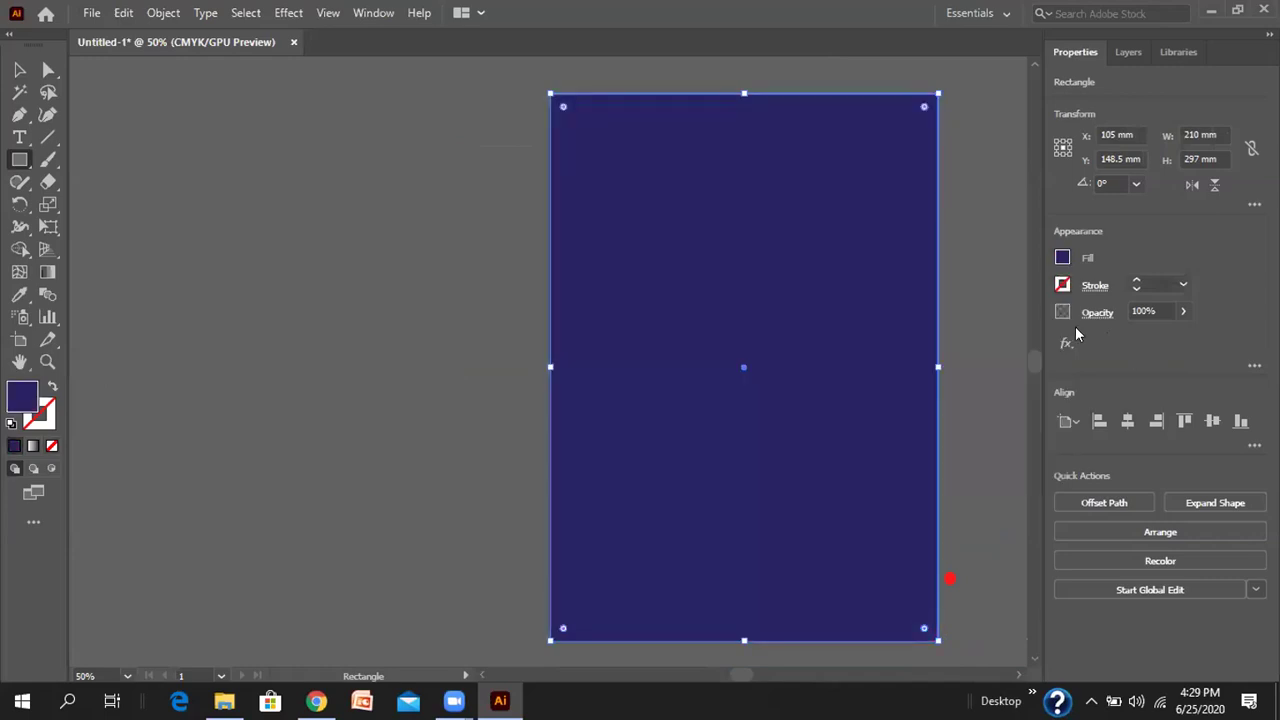
# - Fill the full-page background rectangle with dark grey and send it to the back
pyautogui.click(1062, 258)
pyautogui.click(900, 378)
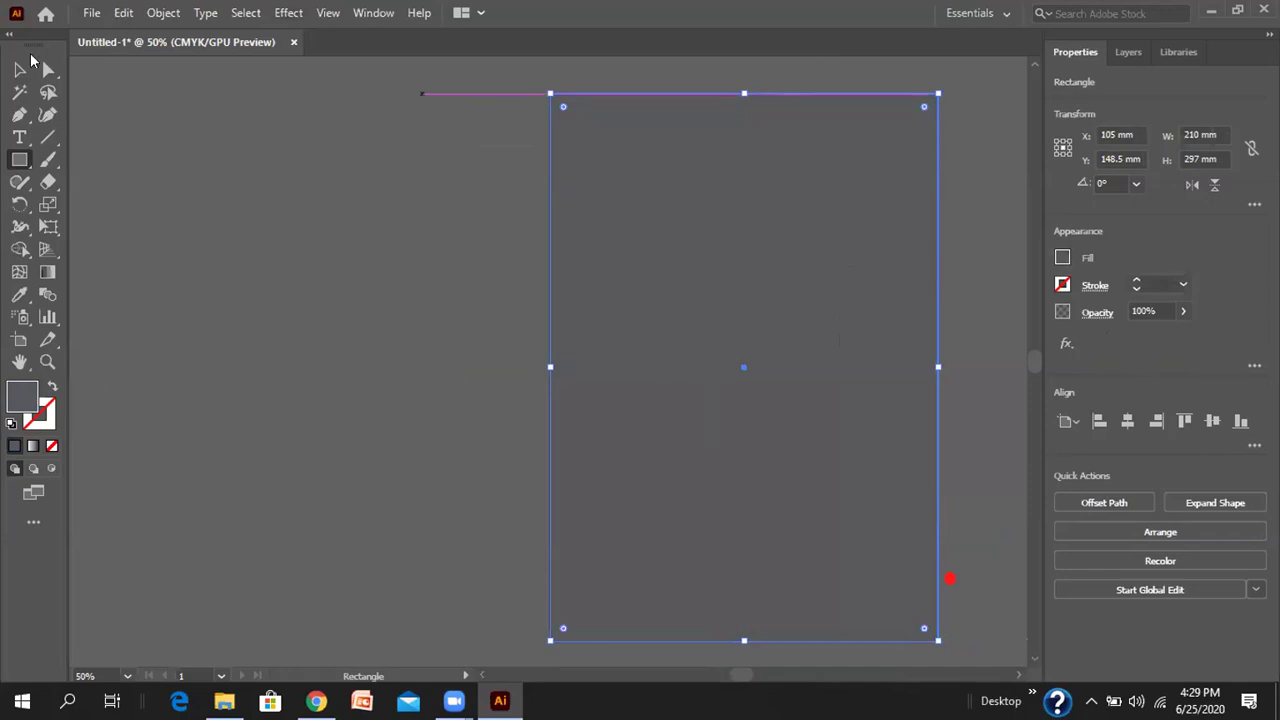
pyautogui.press('v')
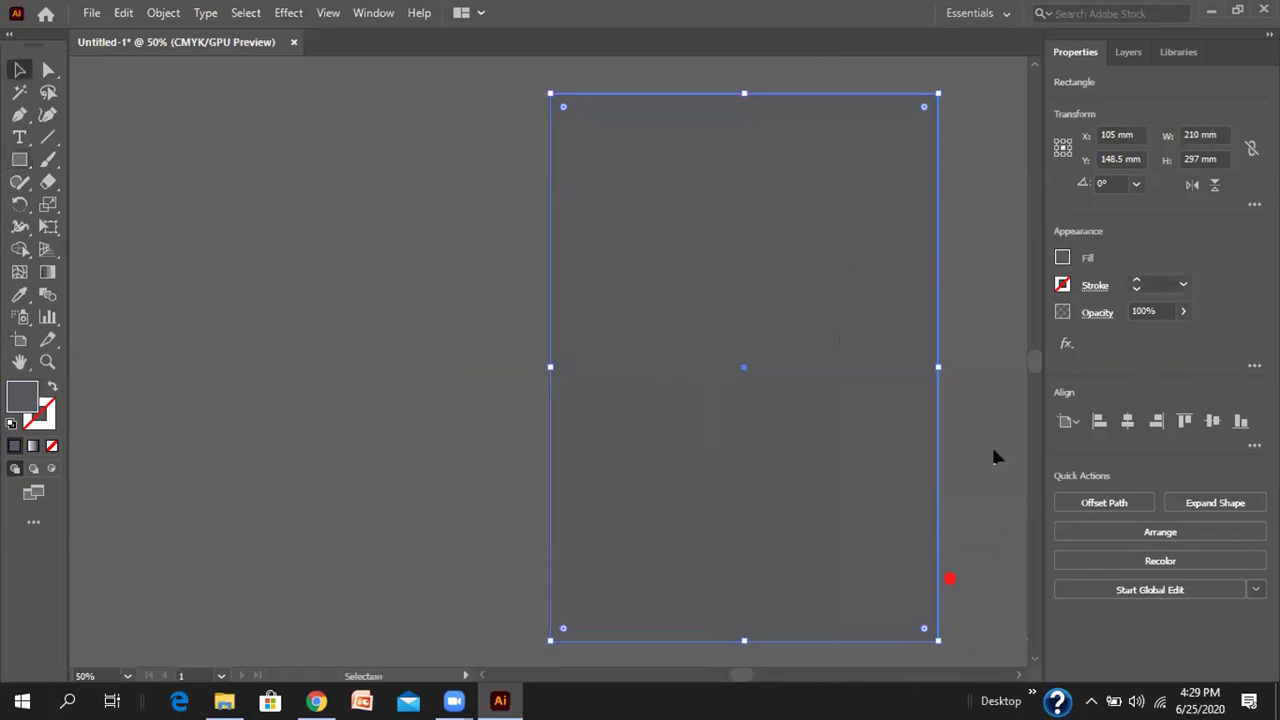
pyautogui.click(1148, 532)
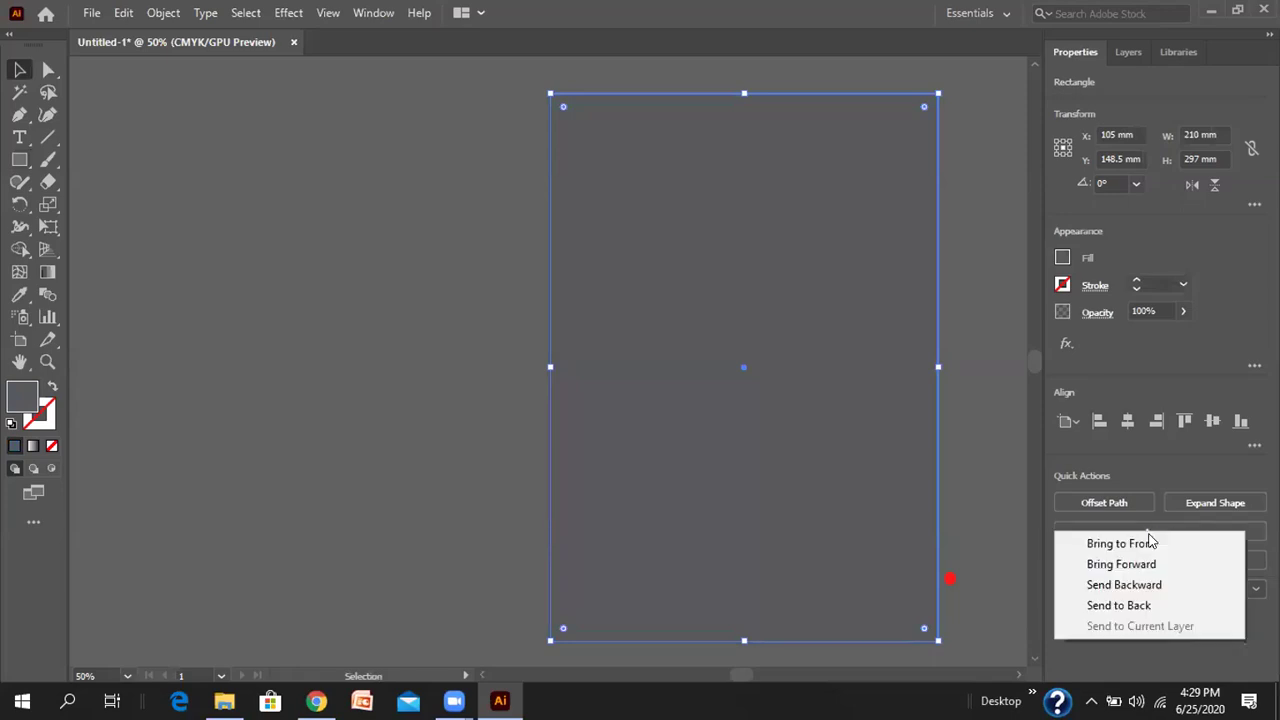
pyautogui.click(1132, 607)
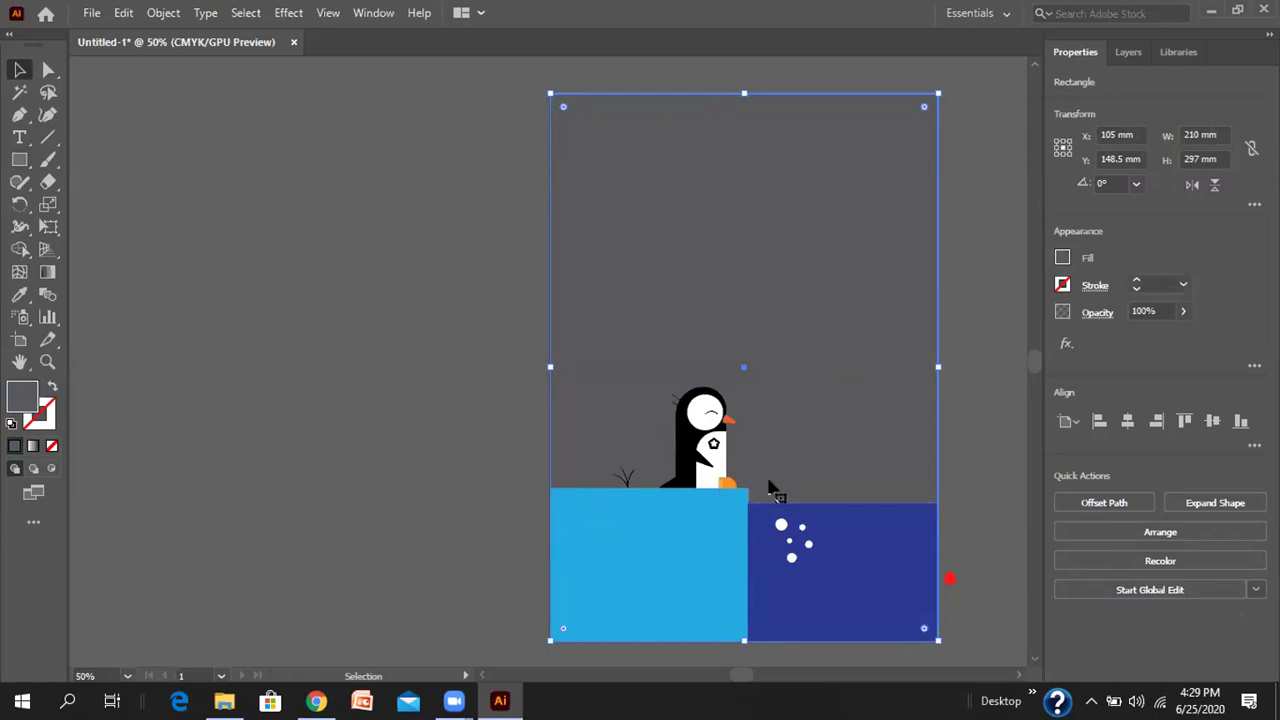
# - Remove the stroke from the penguin's beak and send the beak to the back
pyautogui.scroll(4, 735, 475)
pyautogui.click(708, 276)
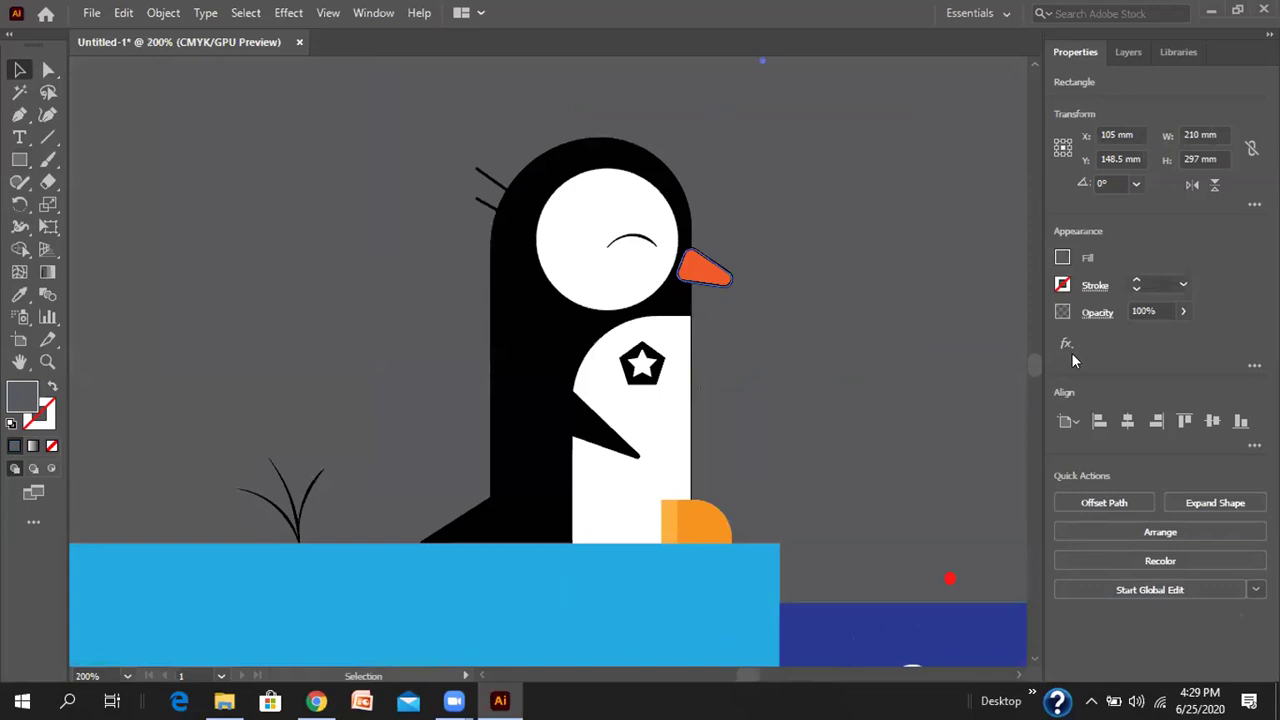
pyautogui.click(1062, 284)
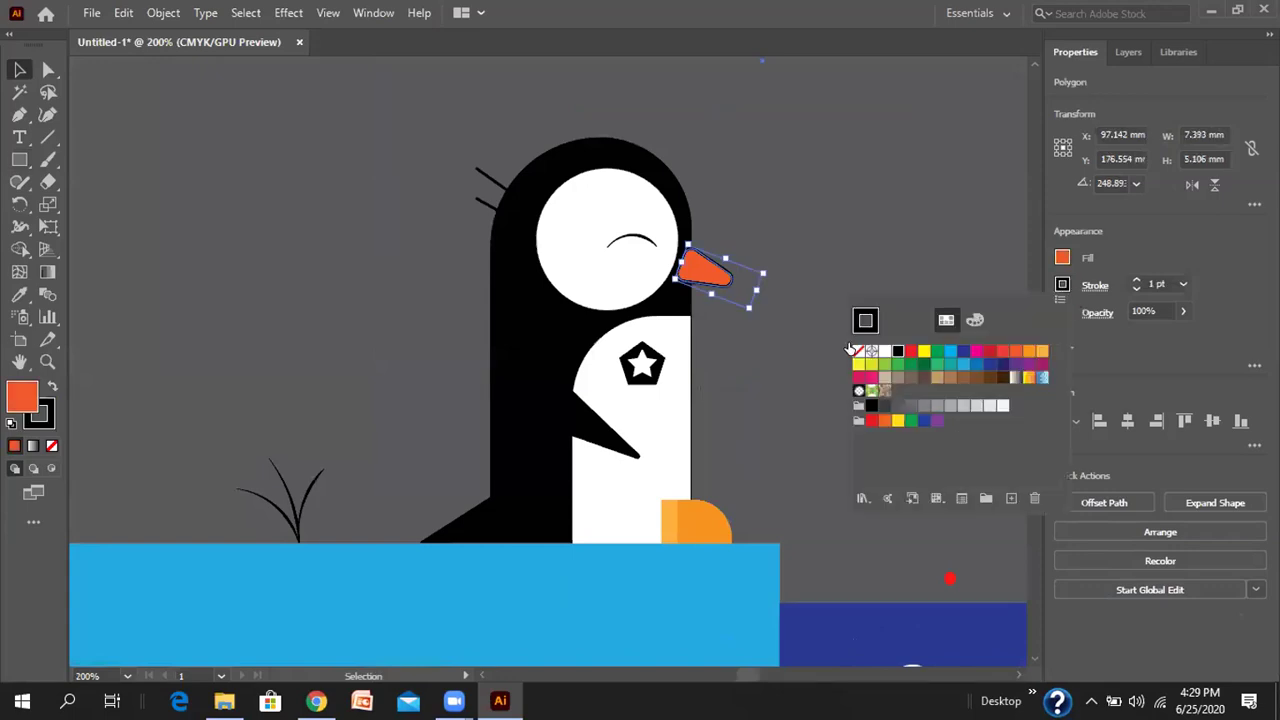
pyautogui.click(855, 350)
pyautogui.click(1177, 533)
pyautogui.click(1117, 605)
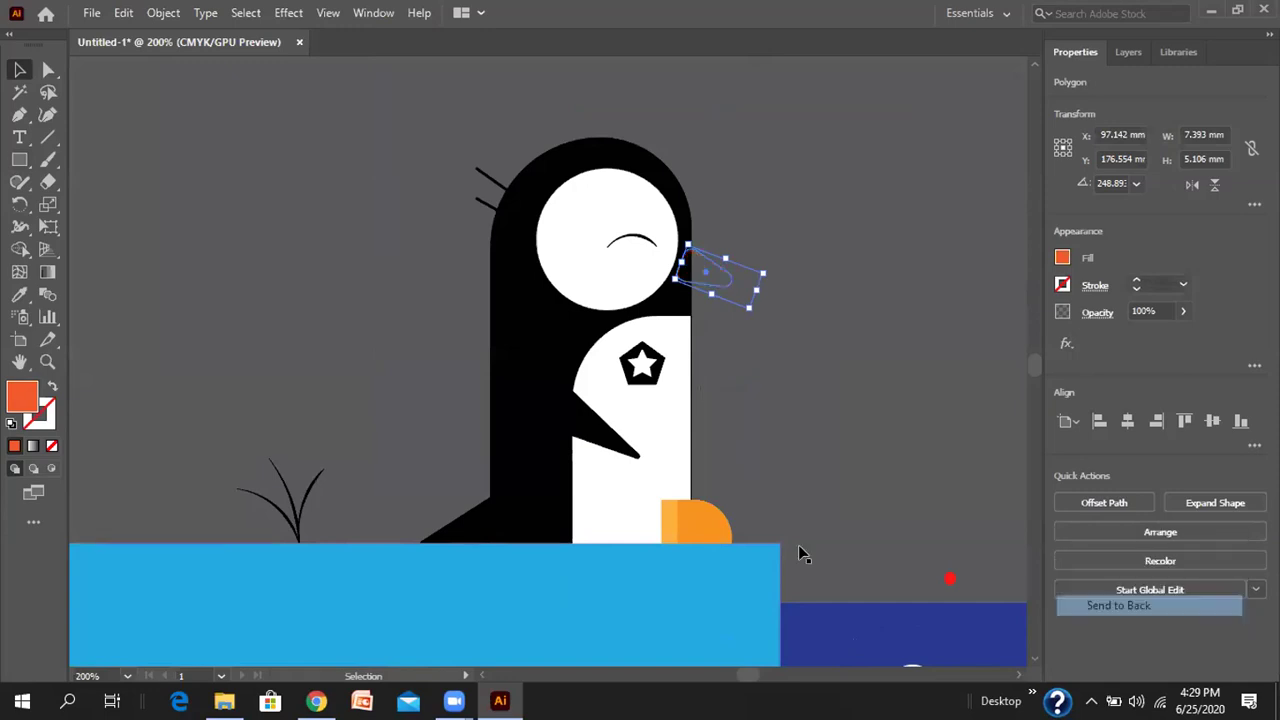
# - Send the penguin's front foot to the back, then select the grey background rectangle
pyautogui.click(729, 526)
pyautogui.click(1166, 533)
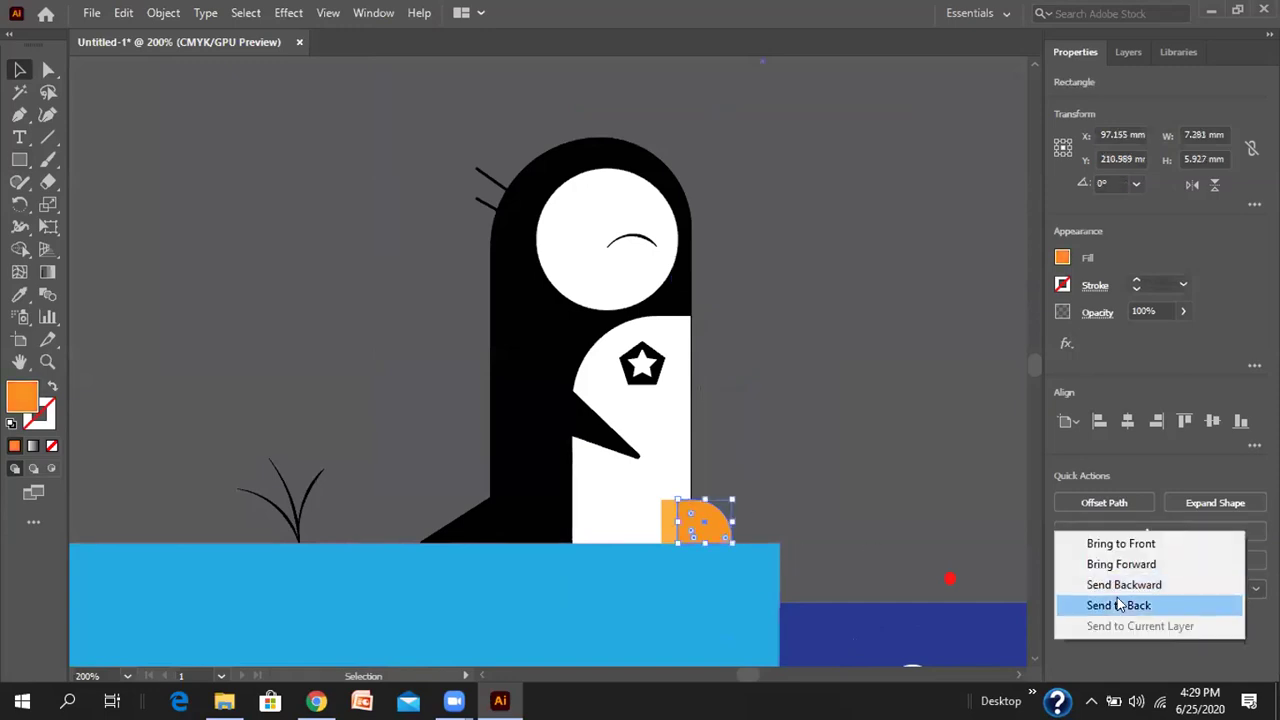
pyautogui.click(878, 407)
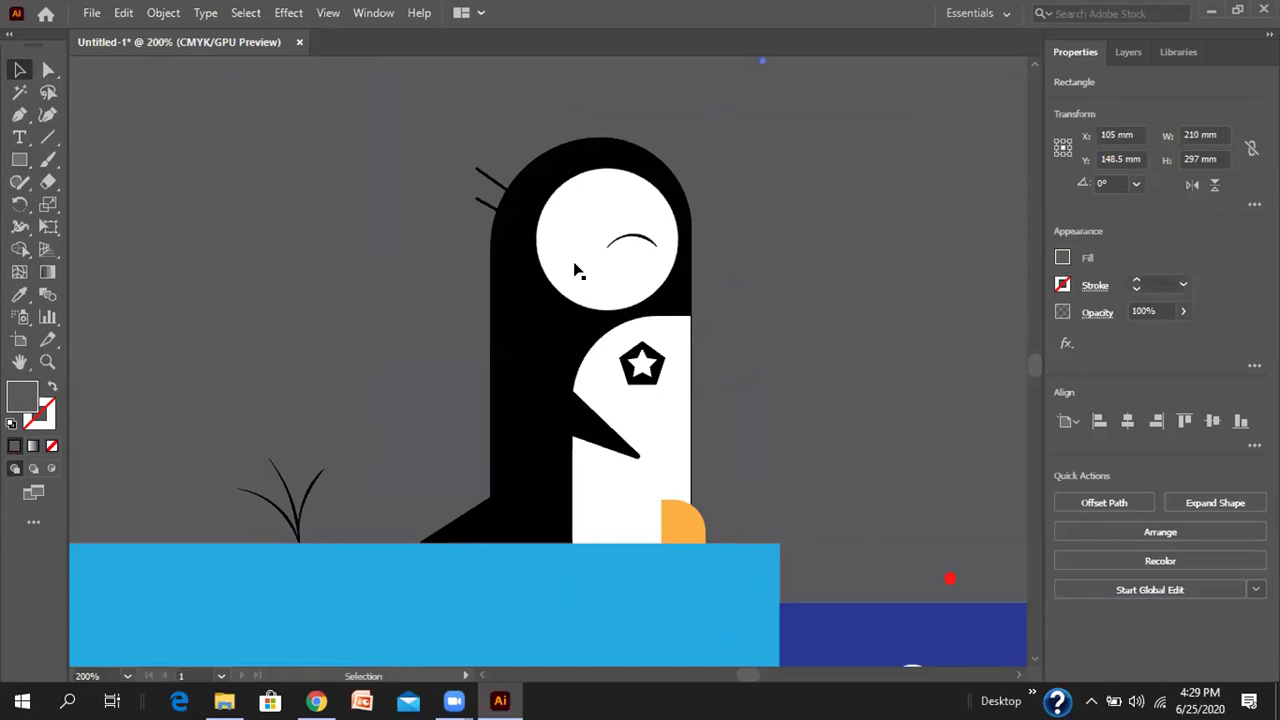
# - Send the grey full-page background rectangle behind the penguin's beak and front foot, to the very back
pyautogui.click(1150, 533)
pyautogui.click(1120, 605)
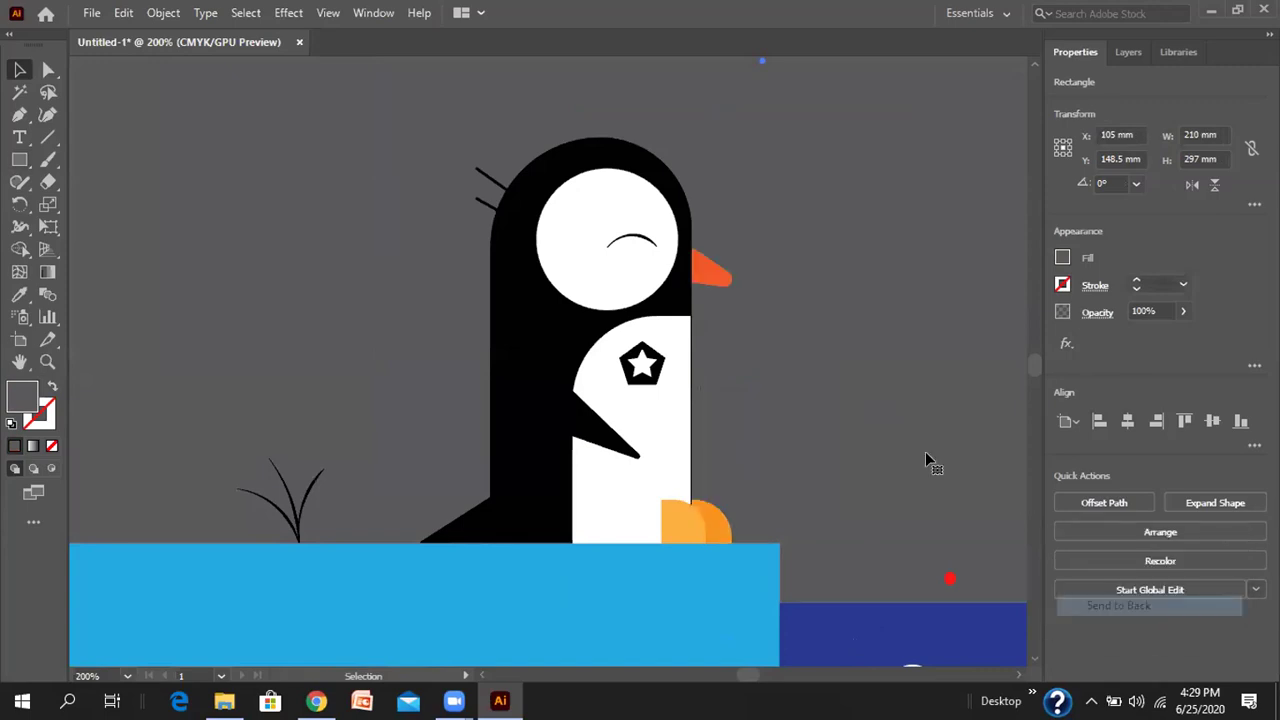
pyautogui.scroll(-1, 900, 410)
pyautogui.scroll(-3, 900, 375)
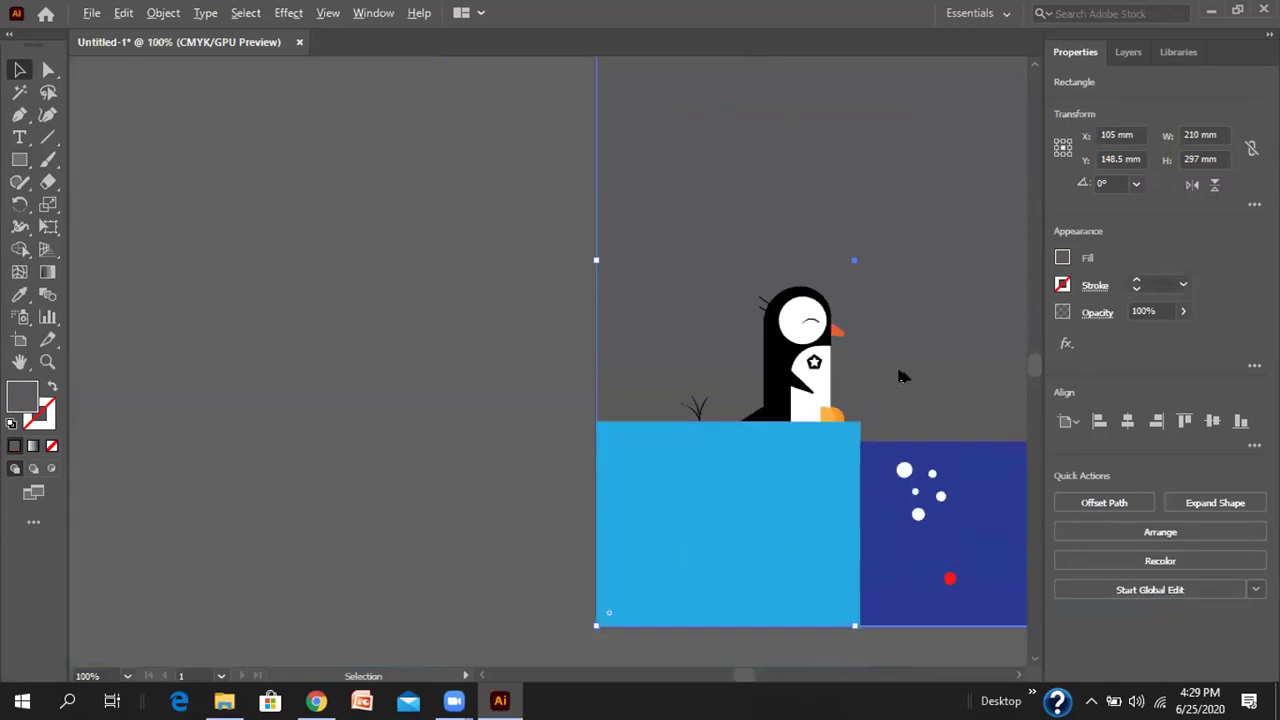
pyautogui.hscroll(6, 843, 474)
pyautogui.scroll(1, 843, 474)
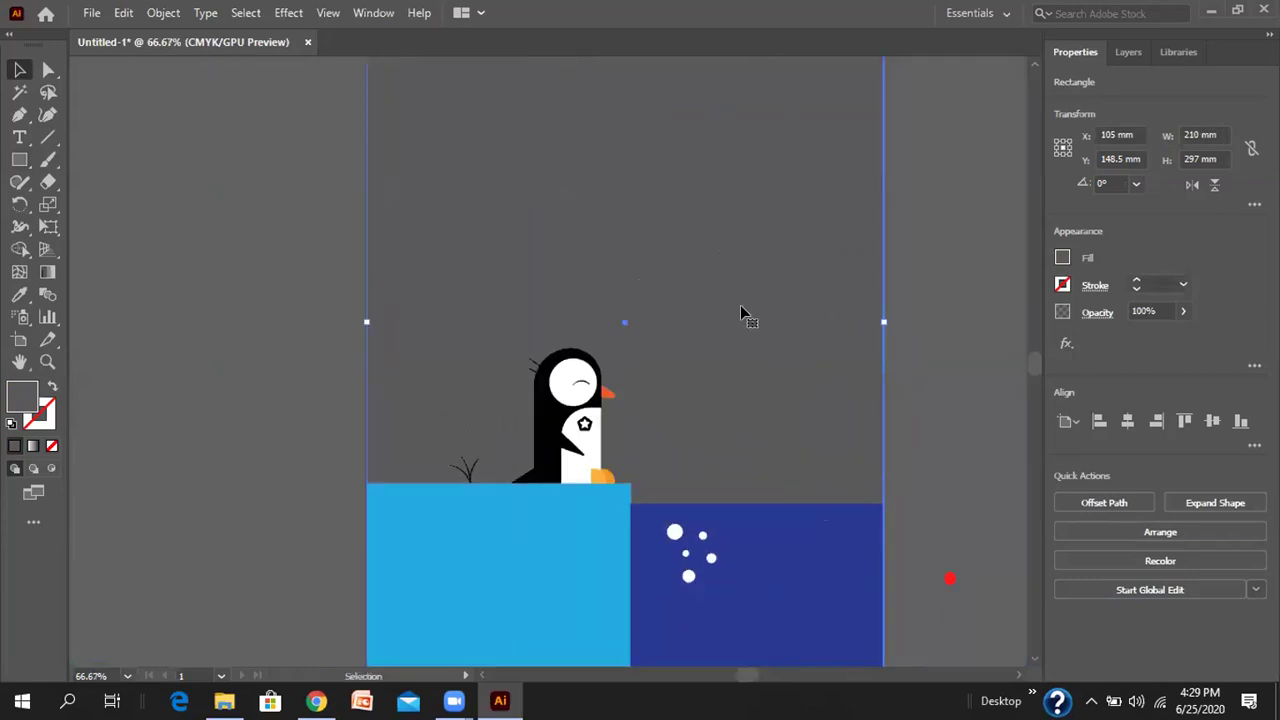
pyautogui.scroll(-1, 740, 313)
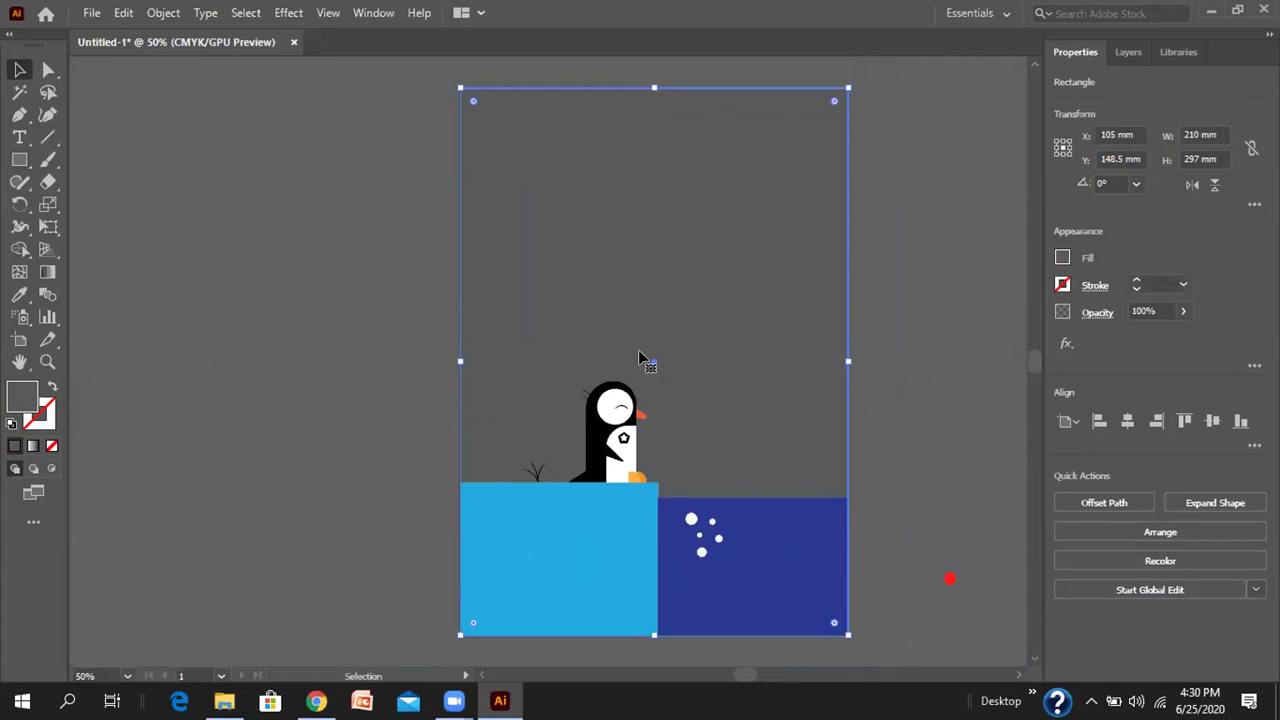
# - Check the finished penguin picture in Chrome, then give the background rectangle a radial gradient fill and open its gradient options
pyautogui.hotkey('alt', 'Tab')
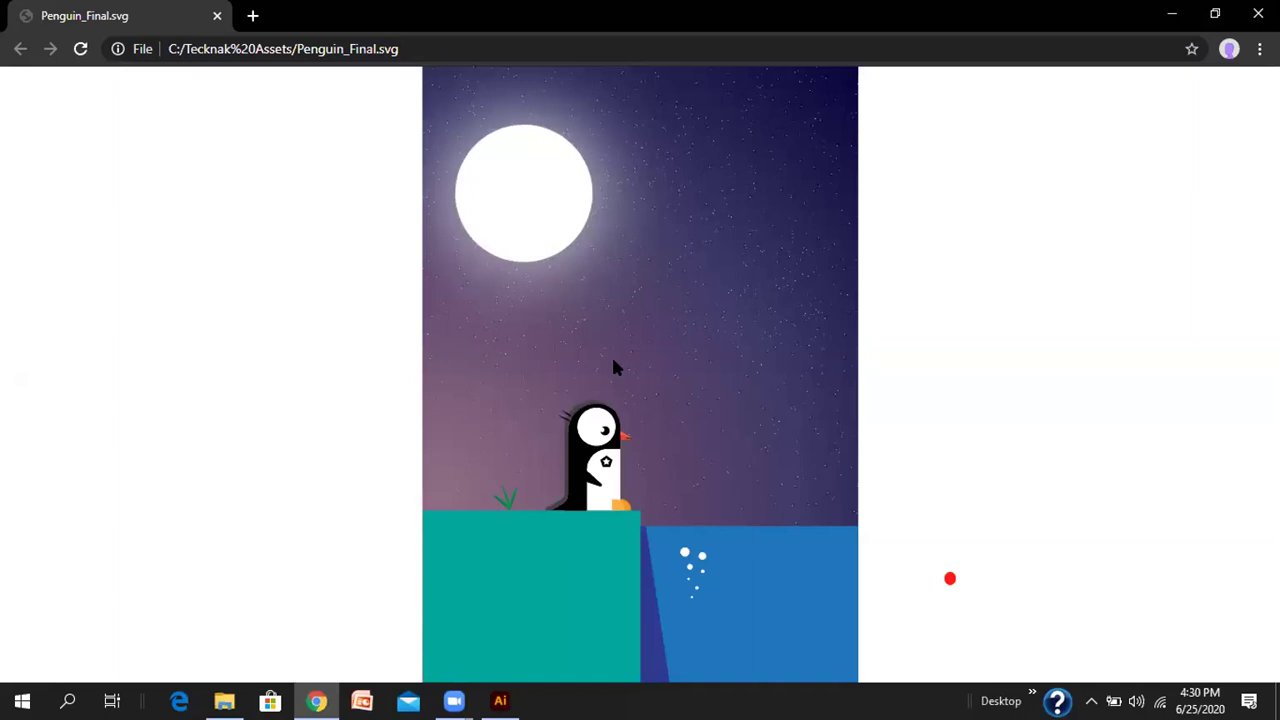
pyautogui.click(500, 700)
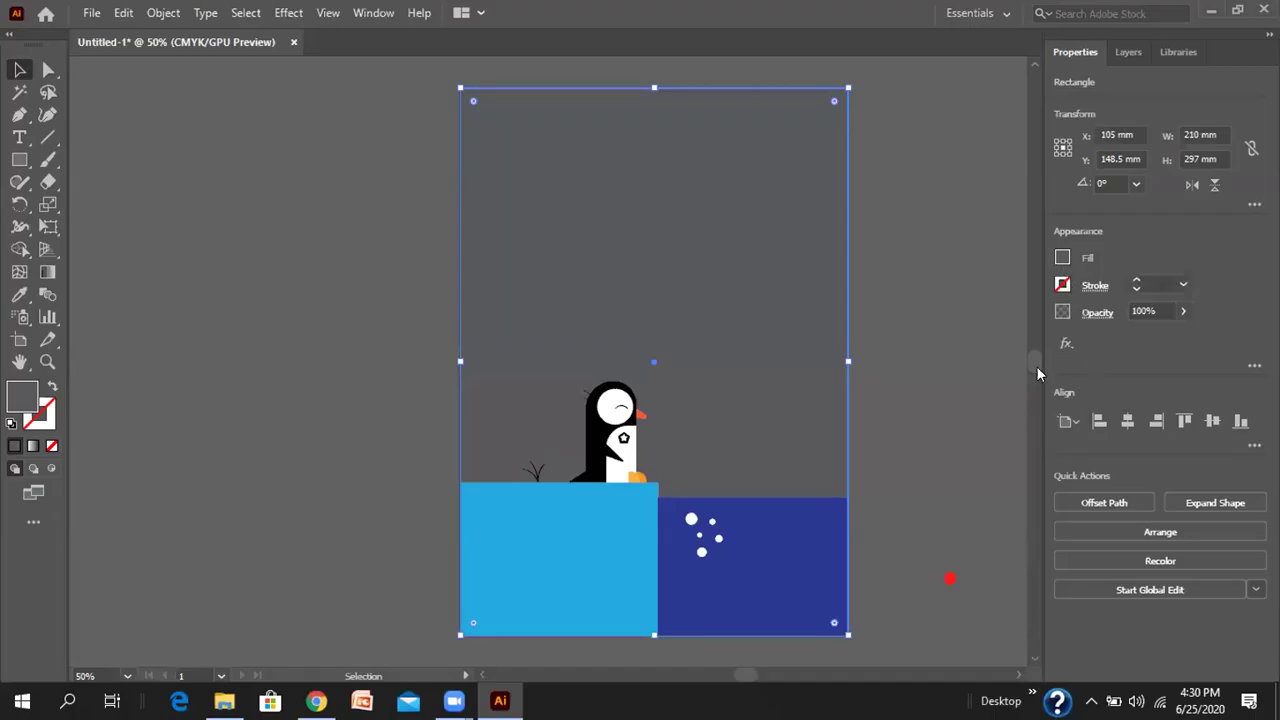
pyautogui.click(51, 276)
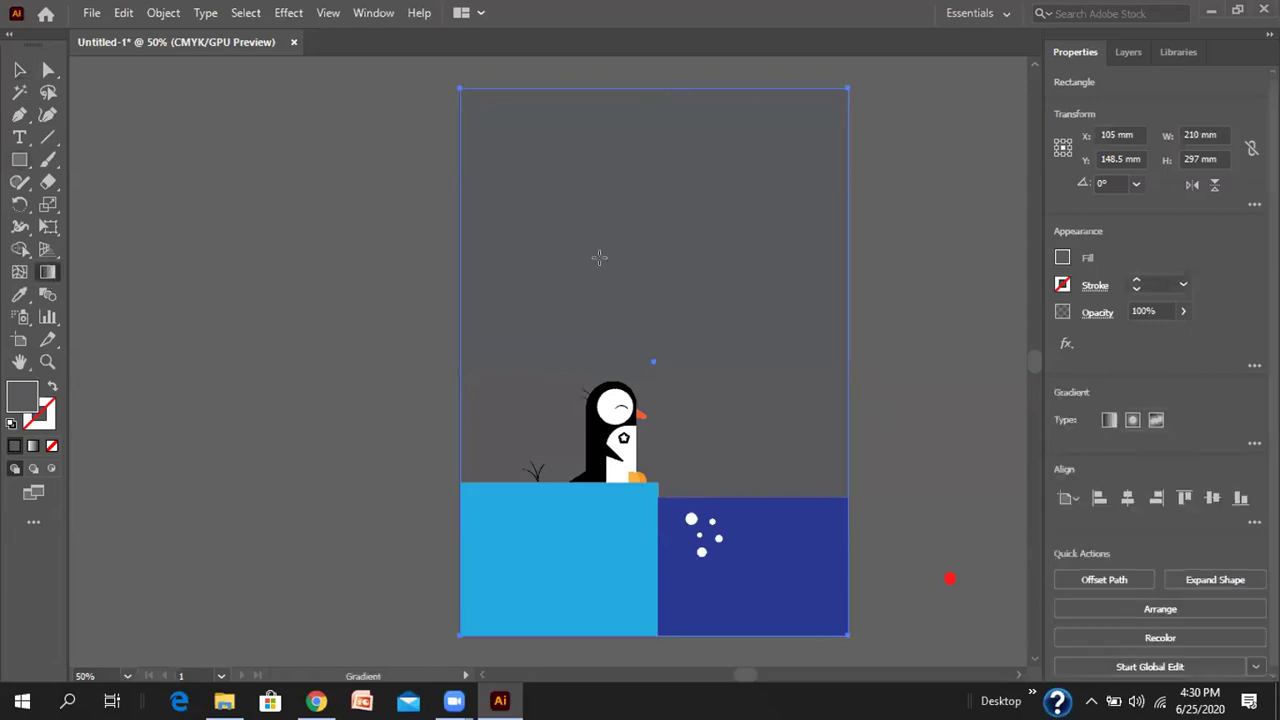
pyautogui.click(1131, 420)
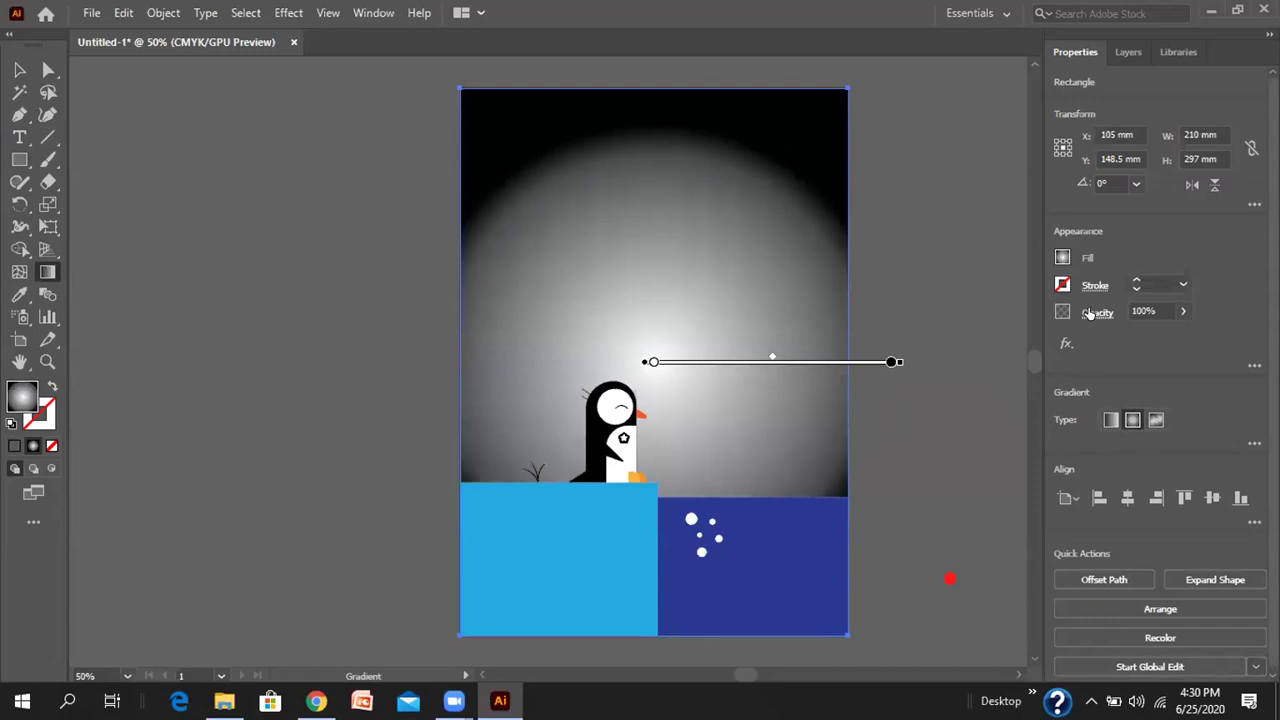
pyautogui.click(1066, 260)
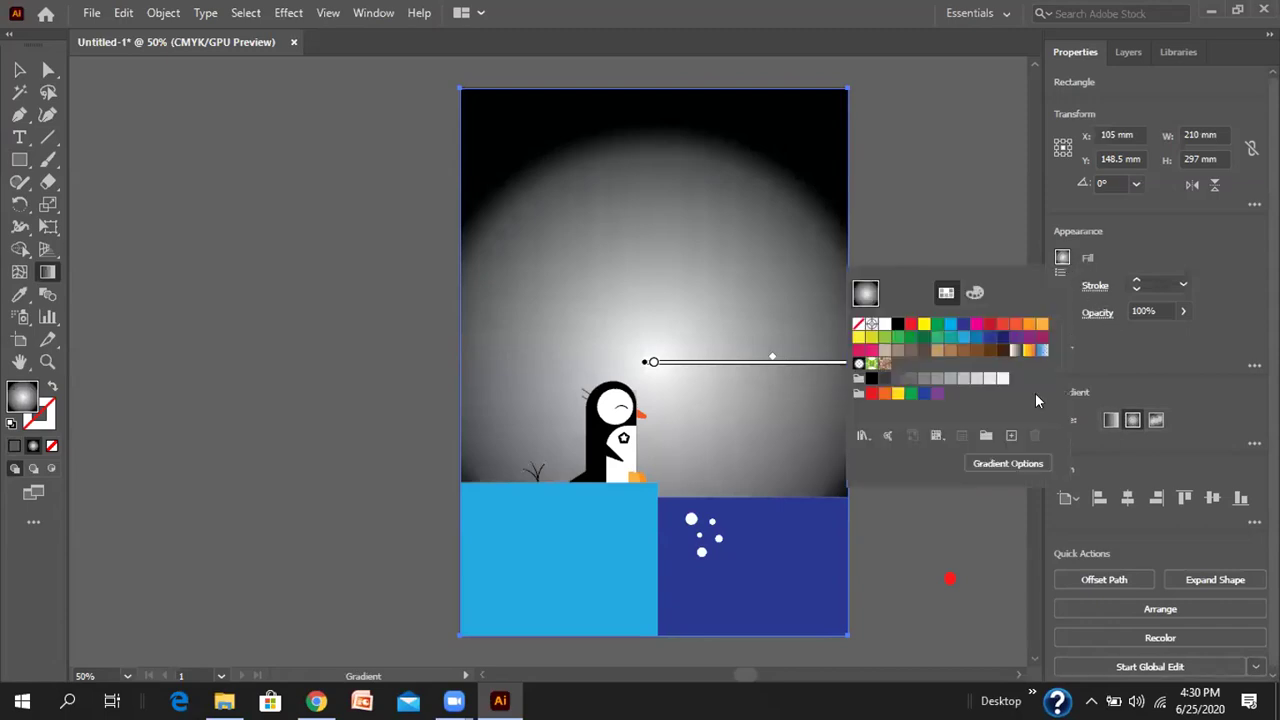
pyautogui.click(993, 463)
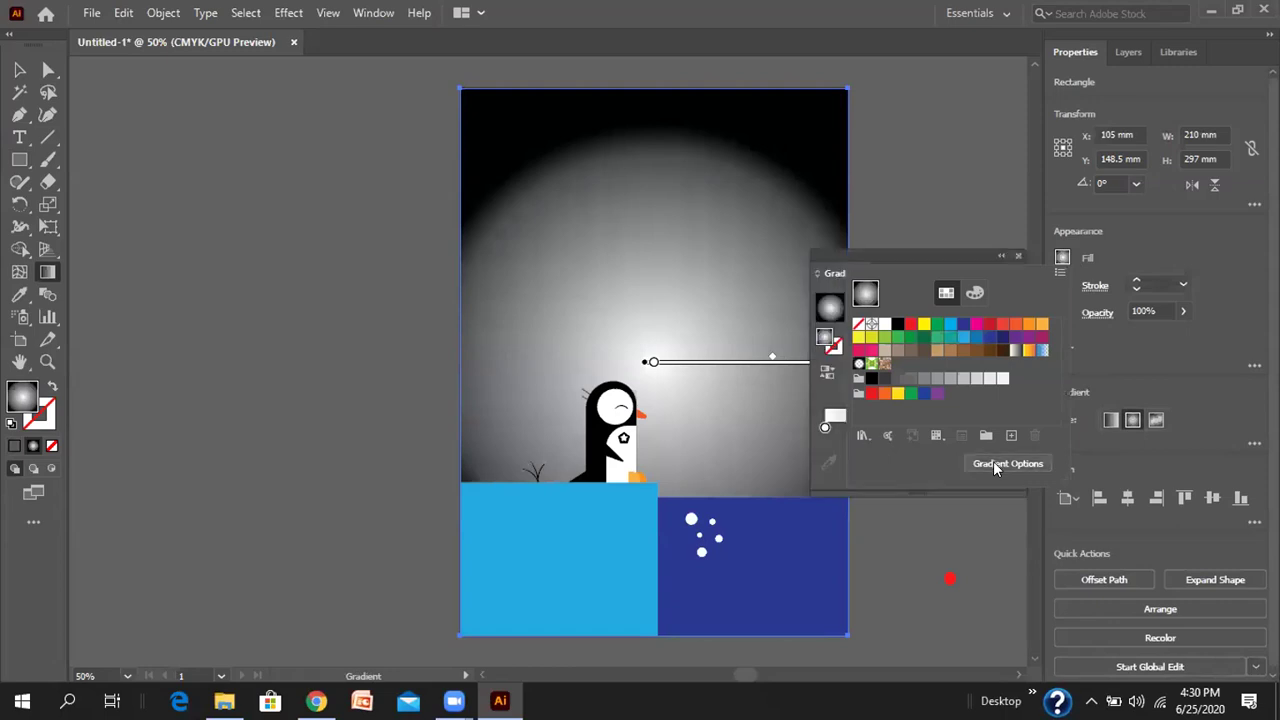
pyautogui.click(970, 306)
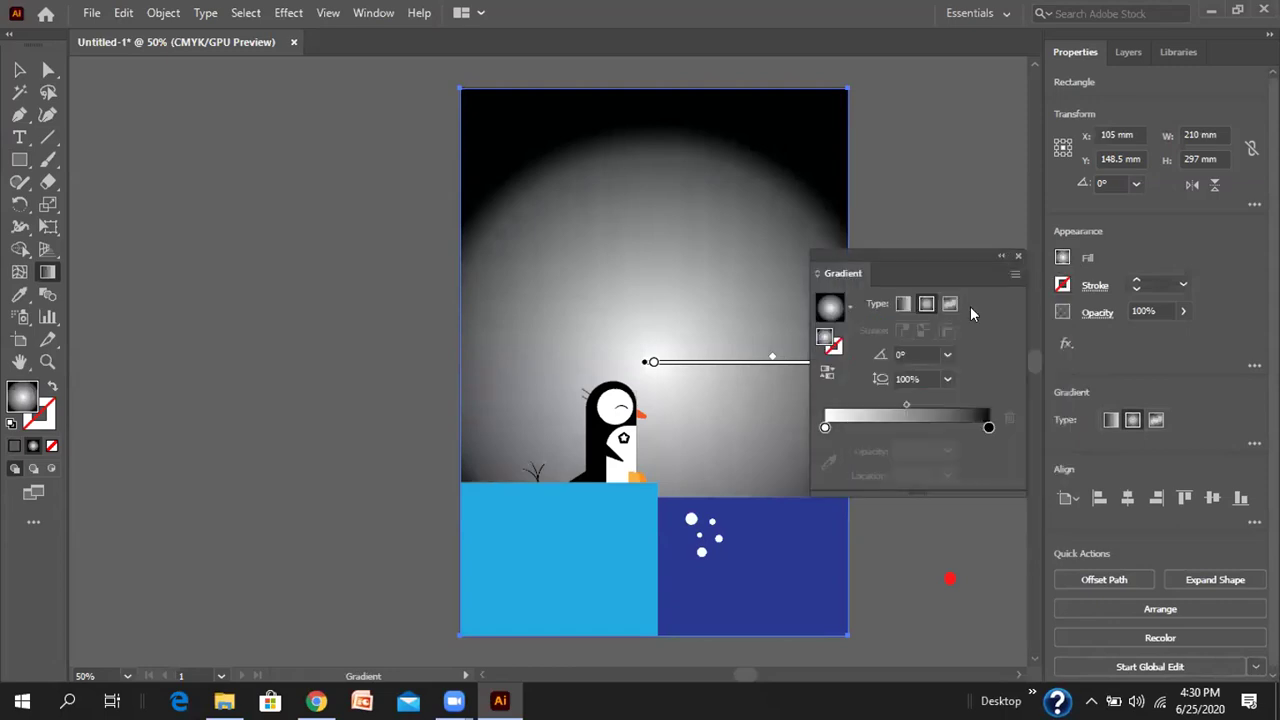
# - Recolour the gradient's inner colour stop with a blue swatch
pyautogui.click(824, 428)
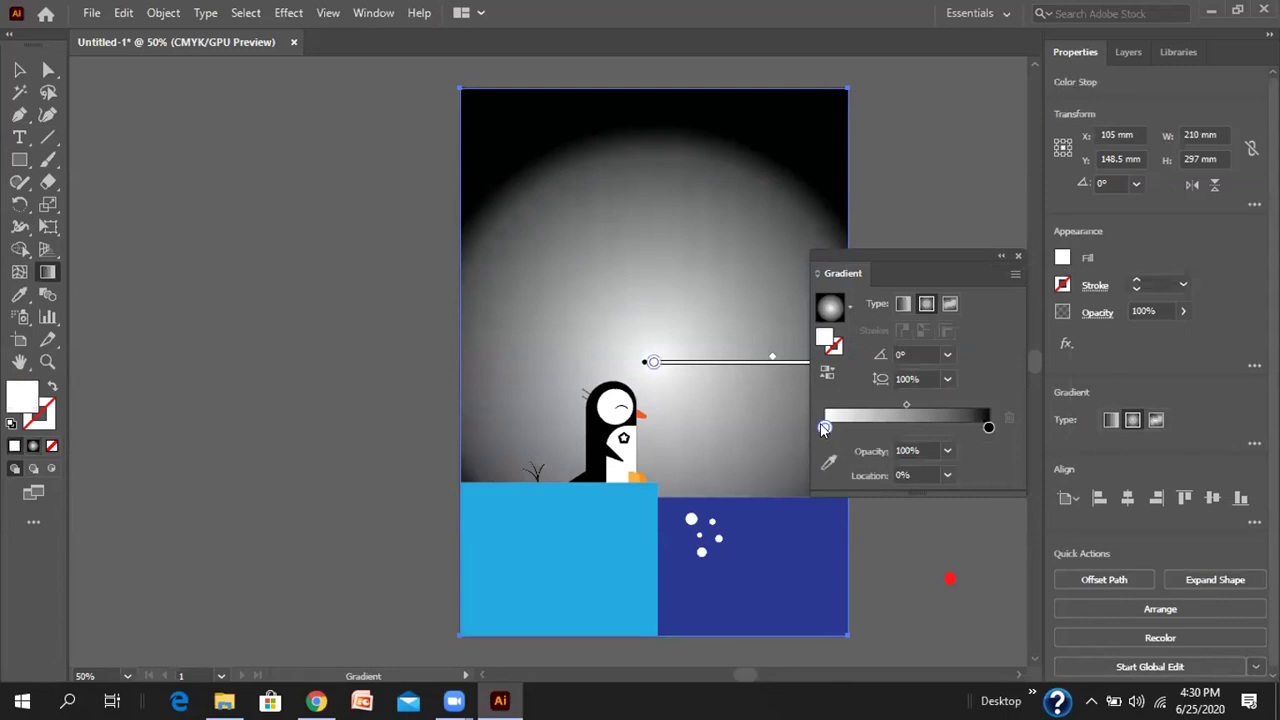
pyautogui.doubleClick(824, 428)
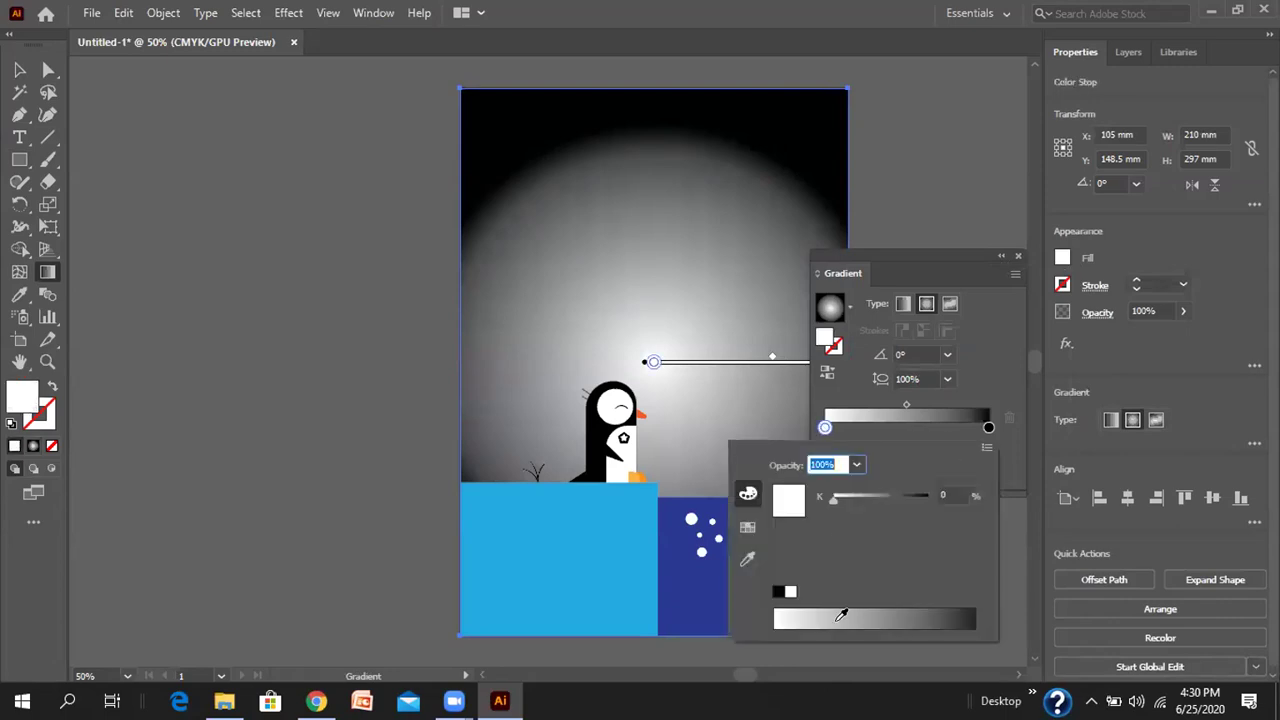
pyautogui.click(747, 527)
pyautogui.click(864, 498)
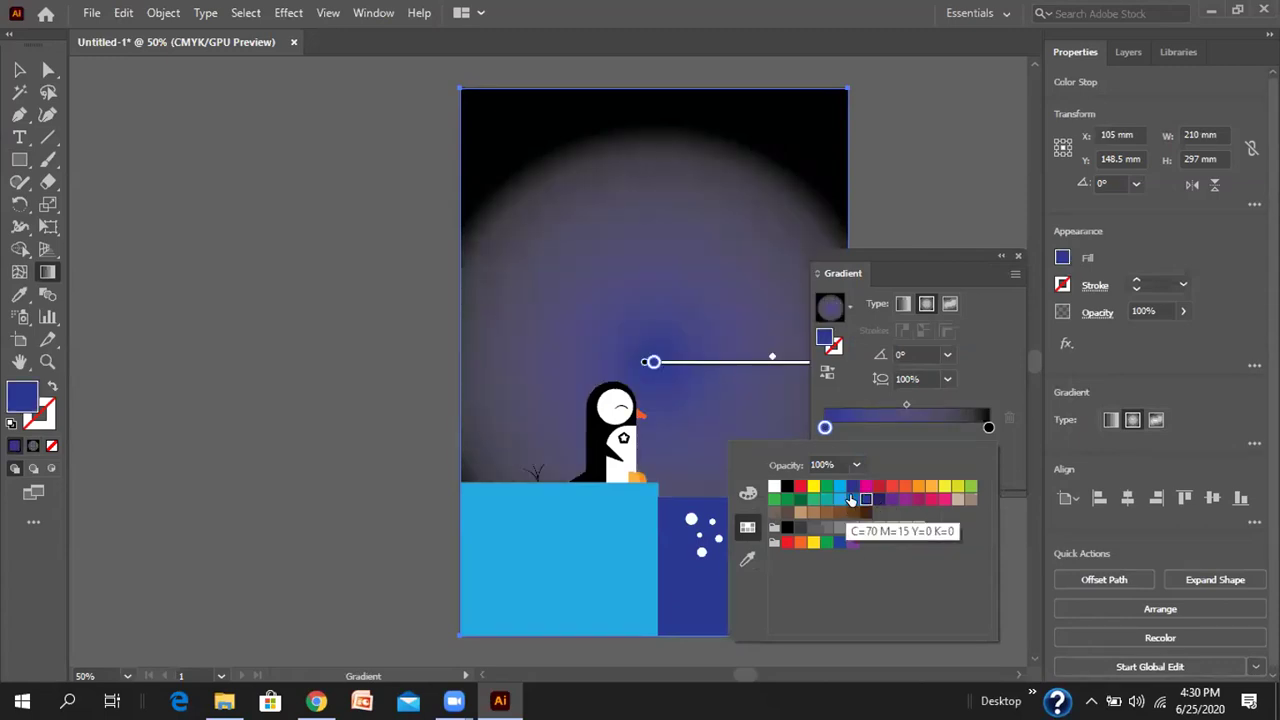
pyautogui.click(852, 487)
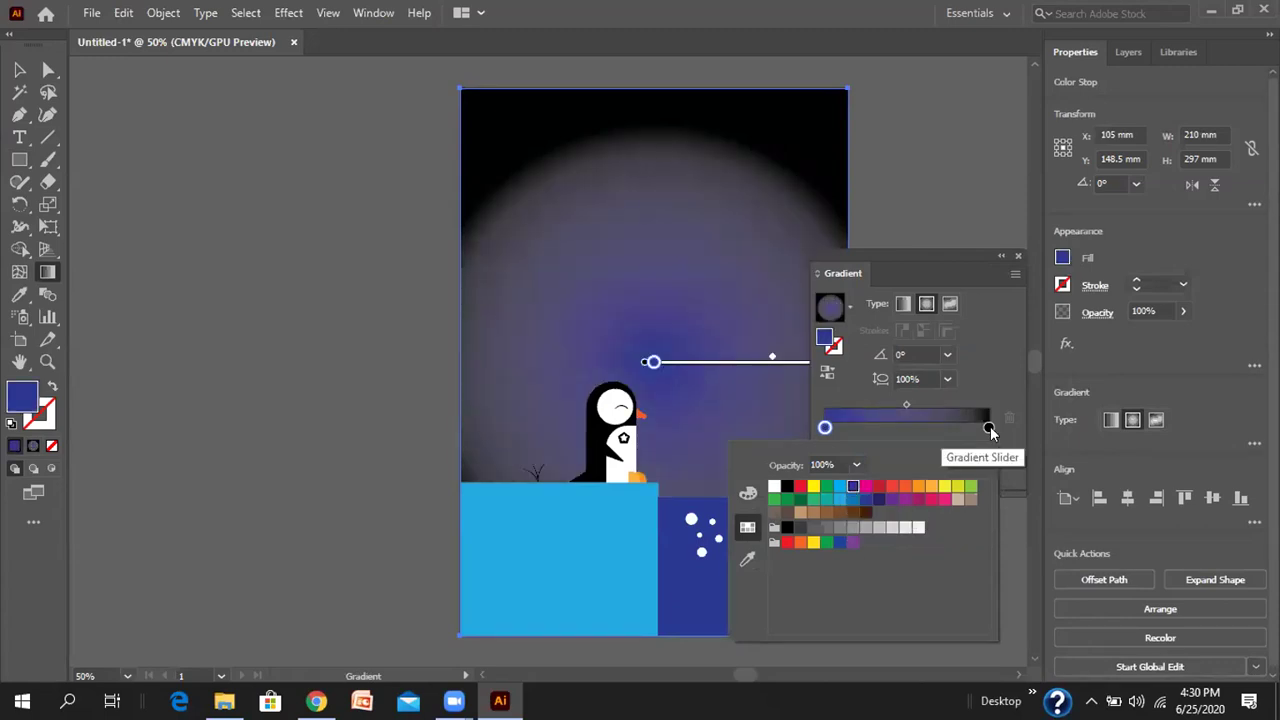
# - Try purple and green swatches on the gradient's outer colour stop, then set it to dark purple from the colour spectrum
pyautogui.click(989, 428)
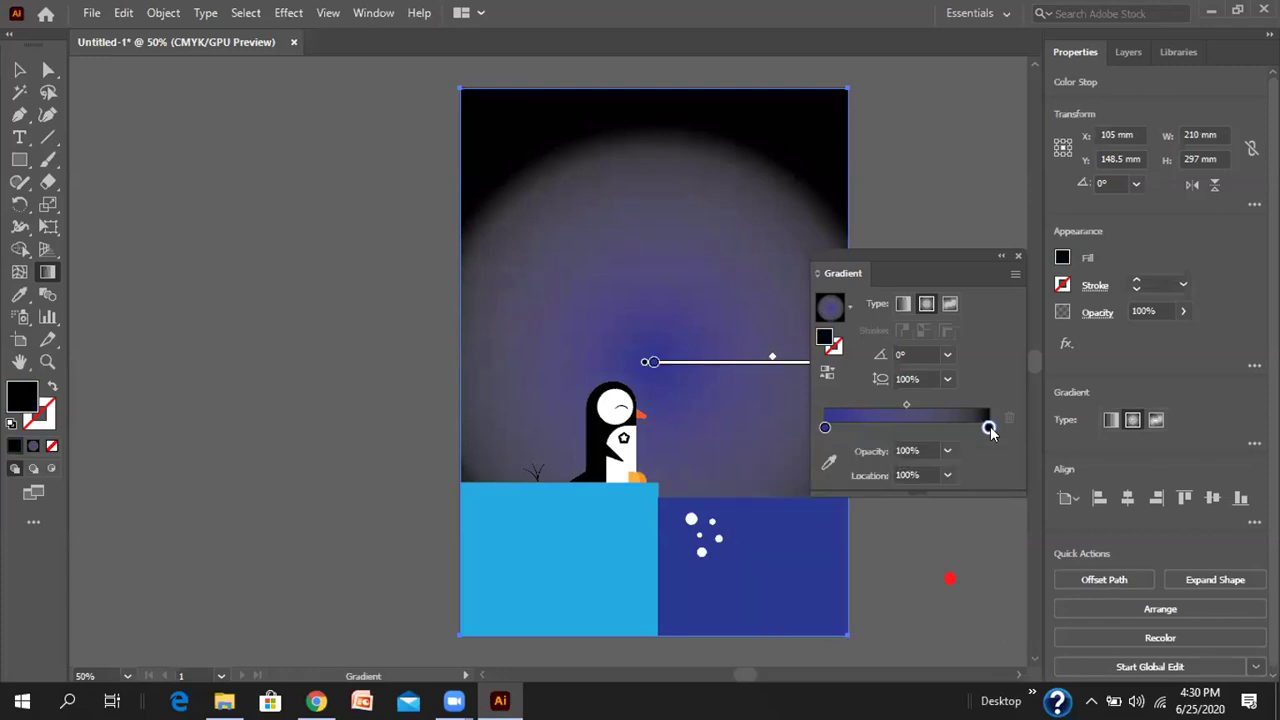
pyautogui.moveTo(991, 432); pyautogui.dragTo(989, 431)
pyautogui.doubleClick(987, 428)
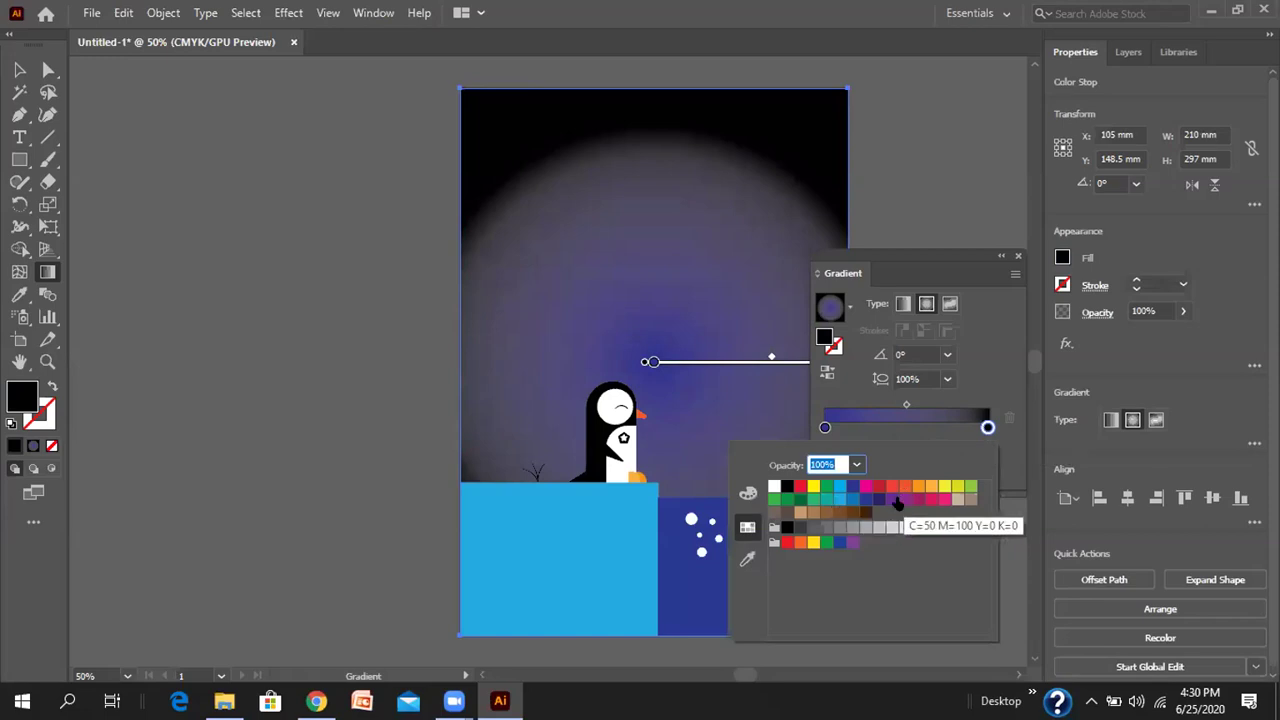
pyautogui.click(897, 503)
pyautogui.click(773, 499)
pyautogui.click(747, 492)
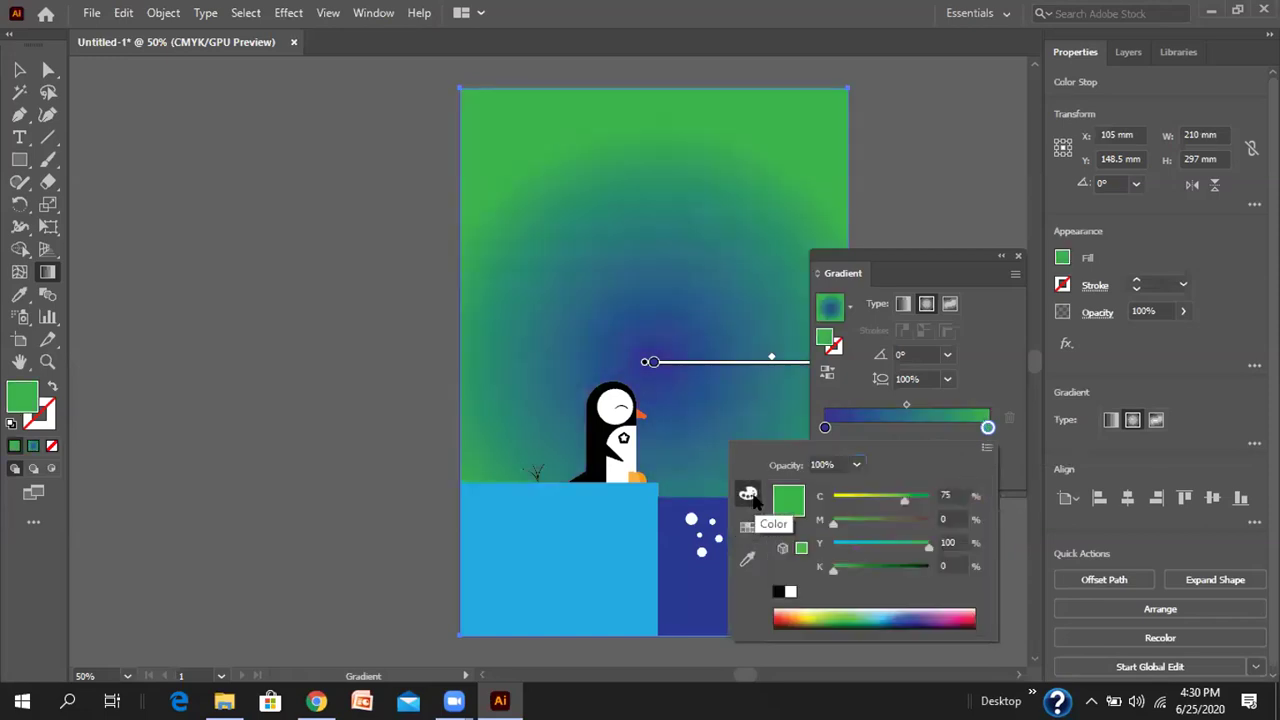
pyautogui.click(938, 614)
pyautogui.click(938, 614)
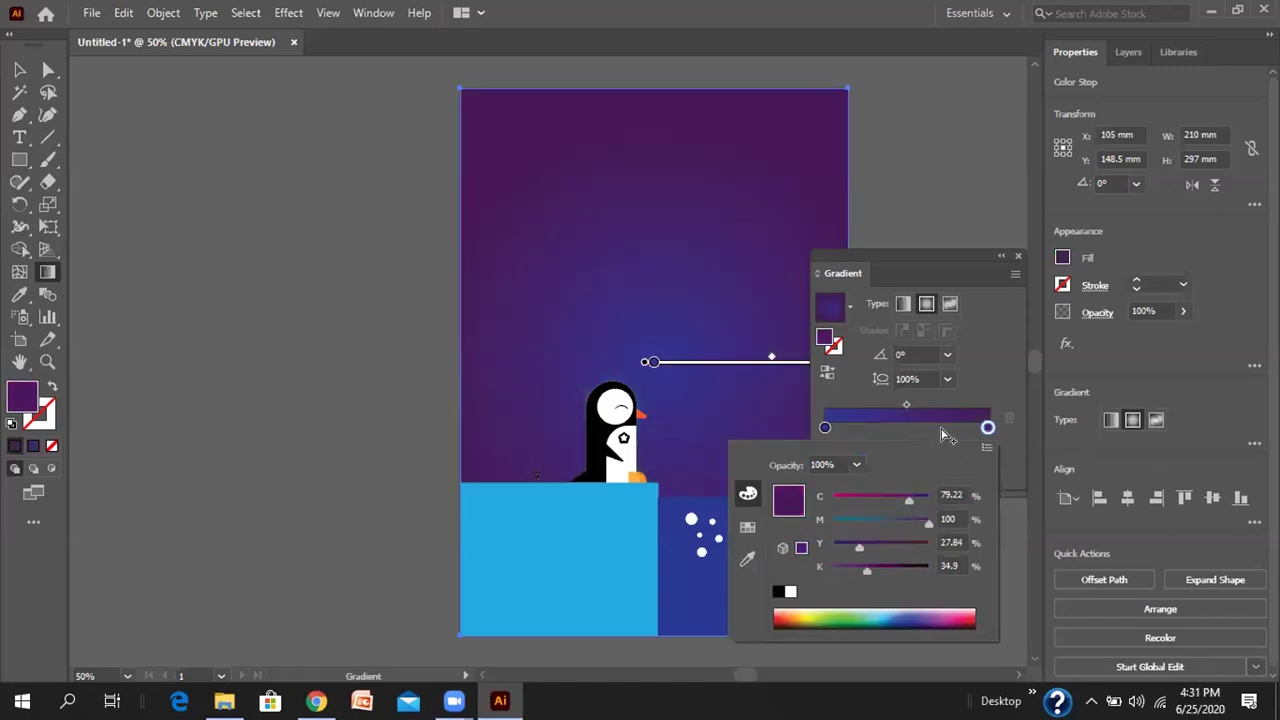
# - Set the gradient's inner colour stop to dark navy, about C 100, M 98, Y 24, K 42
pyautogui.click(822, 428)
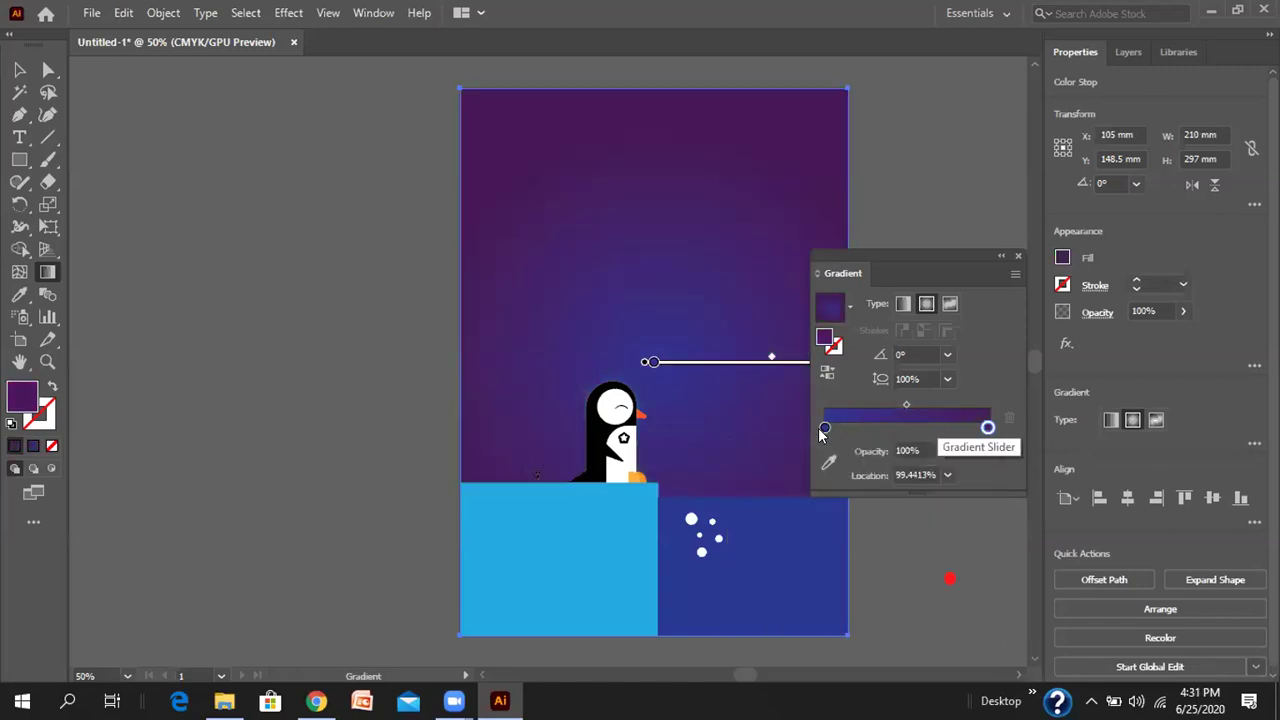
pyautogui.doubleClick(825, 428)
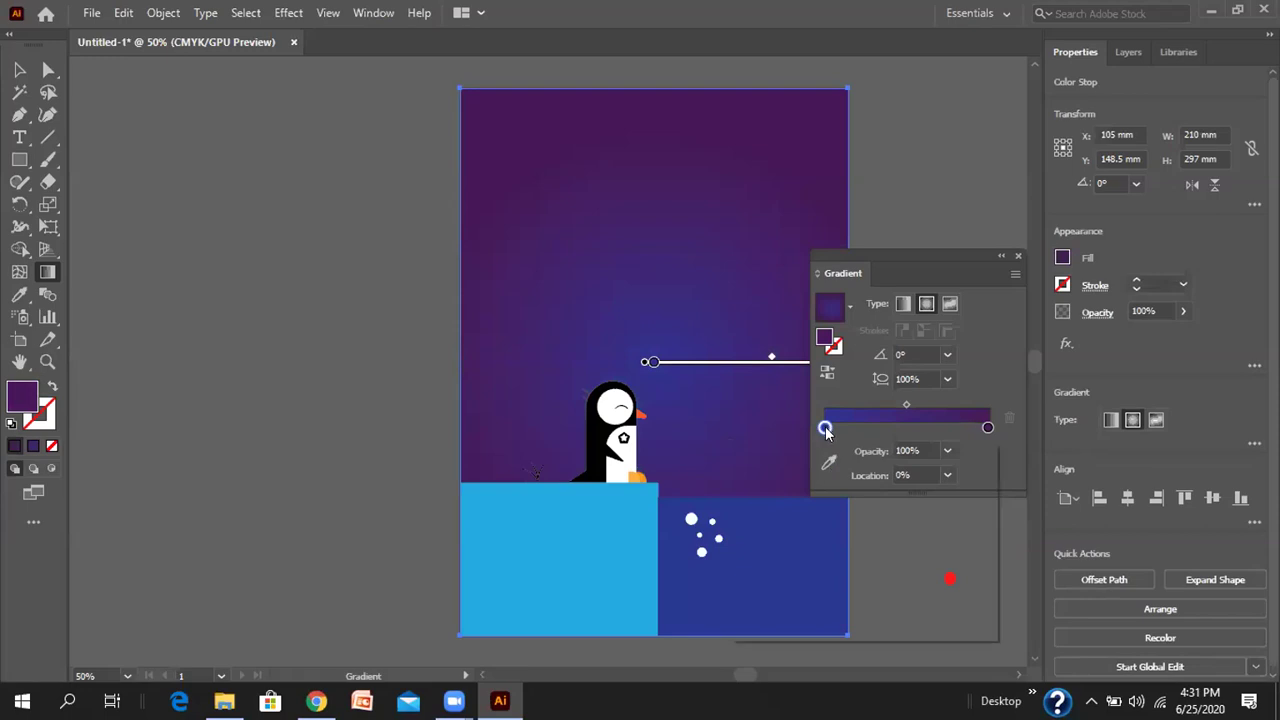
pyautogui.moveTo(910, 609); pyautogui.dragTo(910, 620)
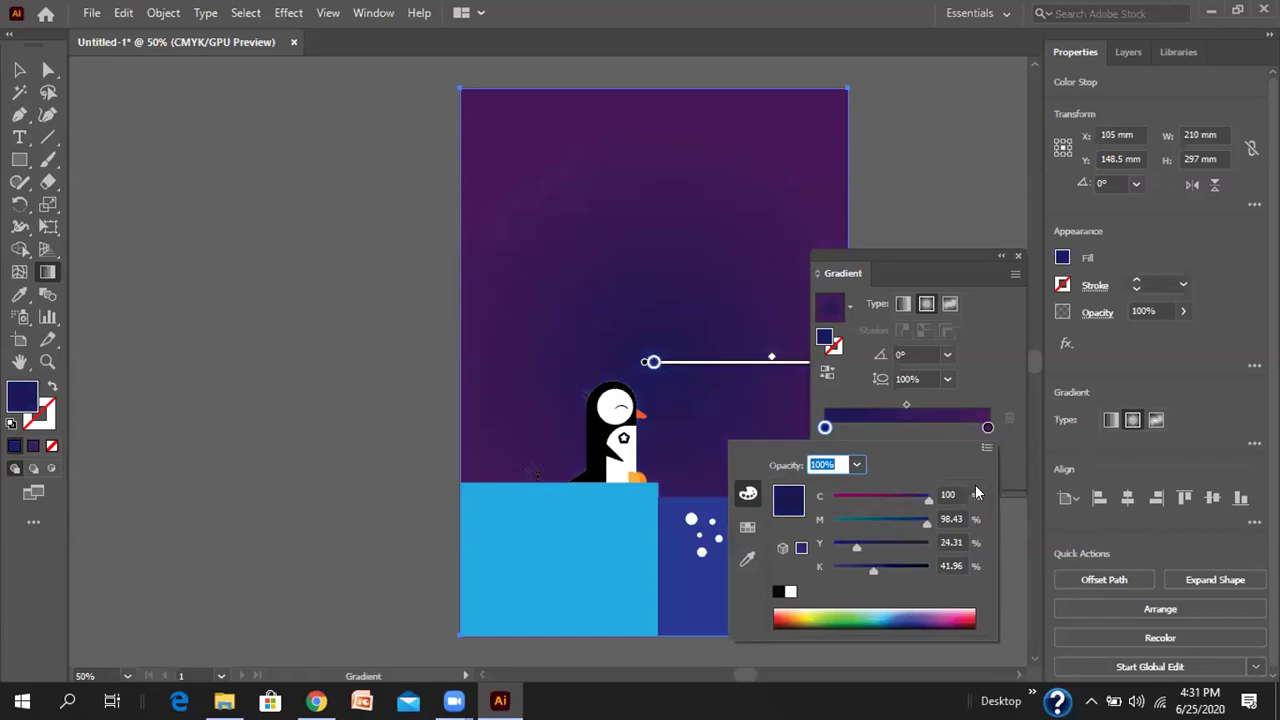
# - Set the gradient's outer colour stop to light purple, about C 38, M 71, Y 0, K 0
pyautogui.click(988, 429)
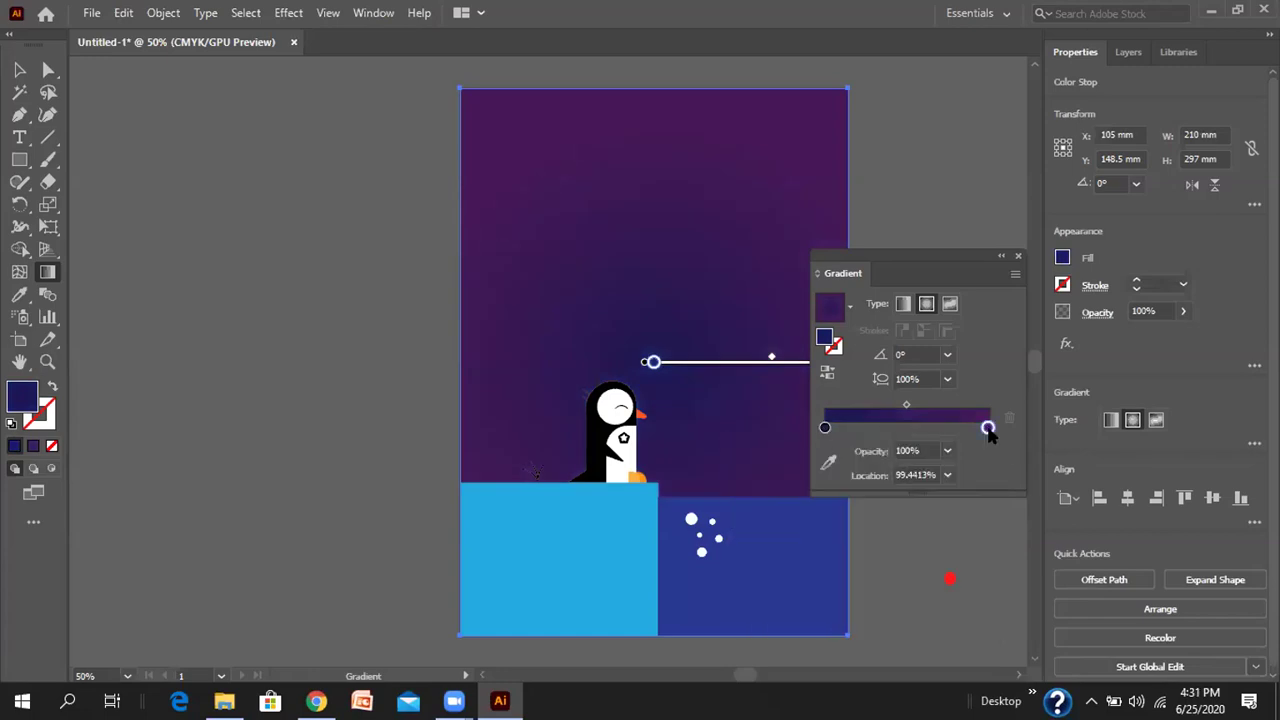
pyautogui.doubleClick(988, 429)
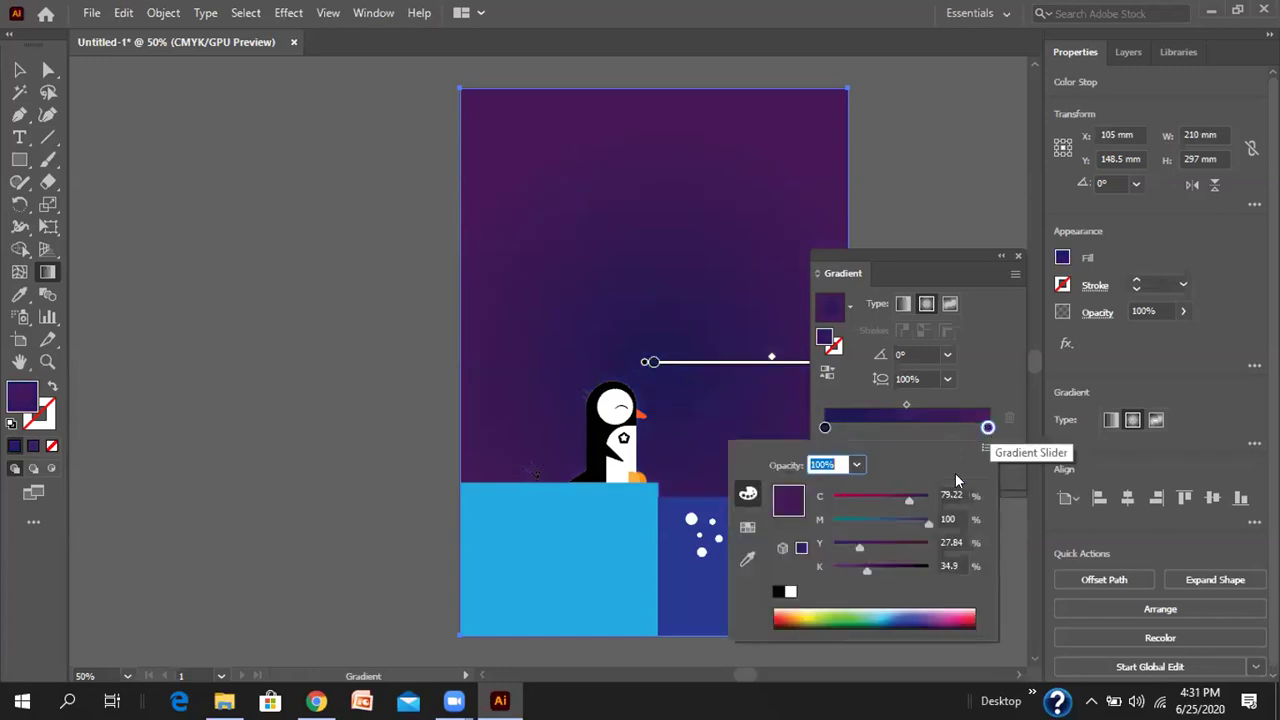
pyautogui.click(932, 612)
pyautogui.click(934, 610)
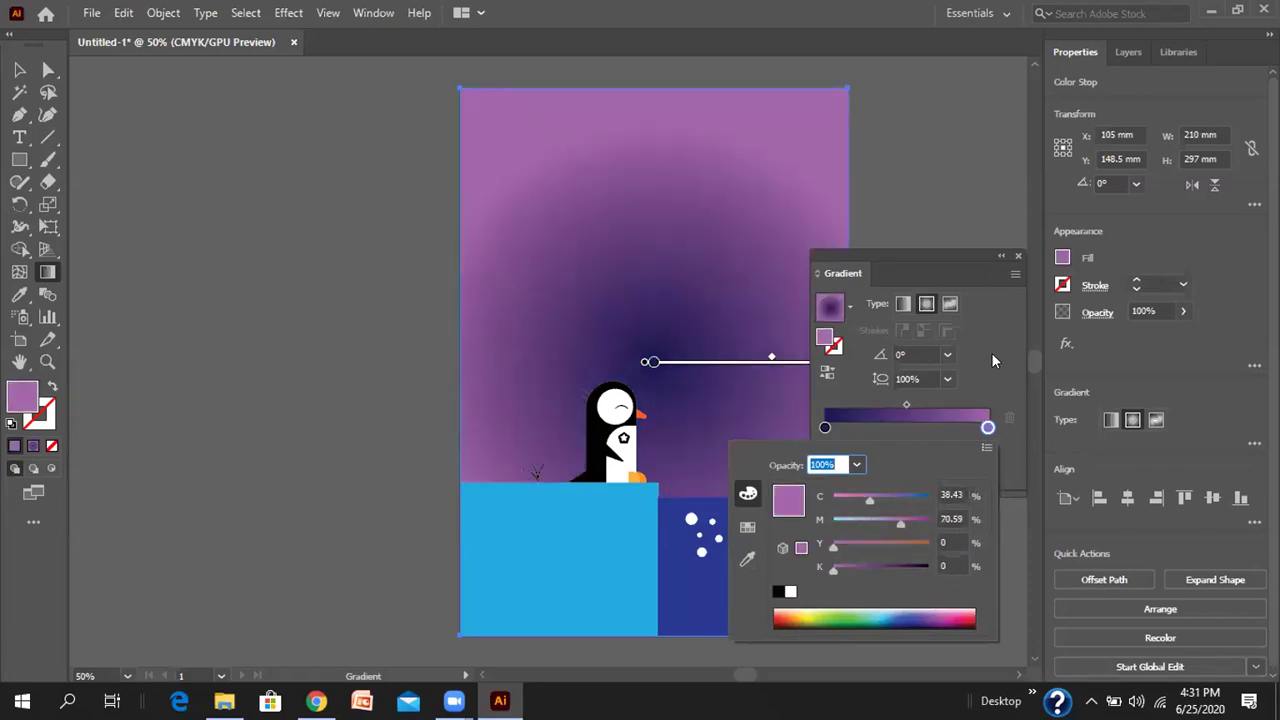
pyautogui.click(993, 360)
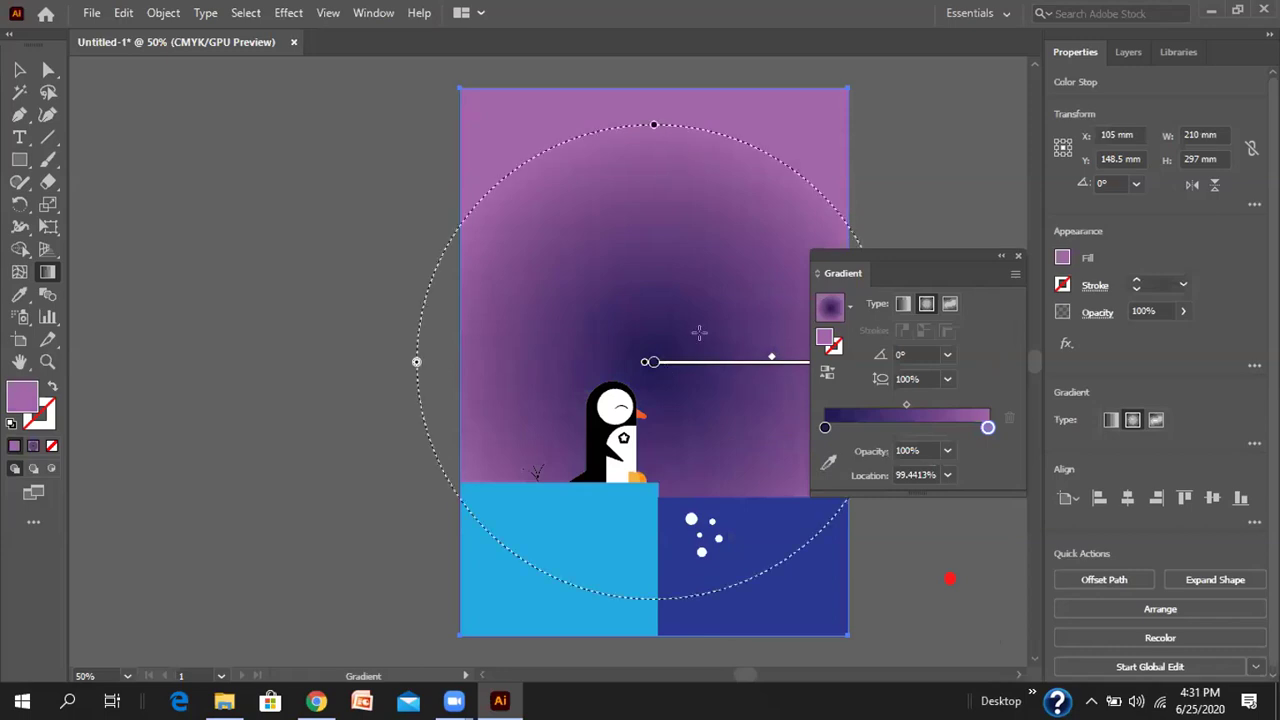
# - Reverse the background's radial gradient and redraw it from the sky's lower-left corner to beyond its upper-right corner
pyautogui.click(827, 372)
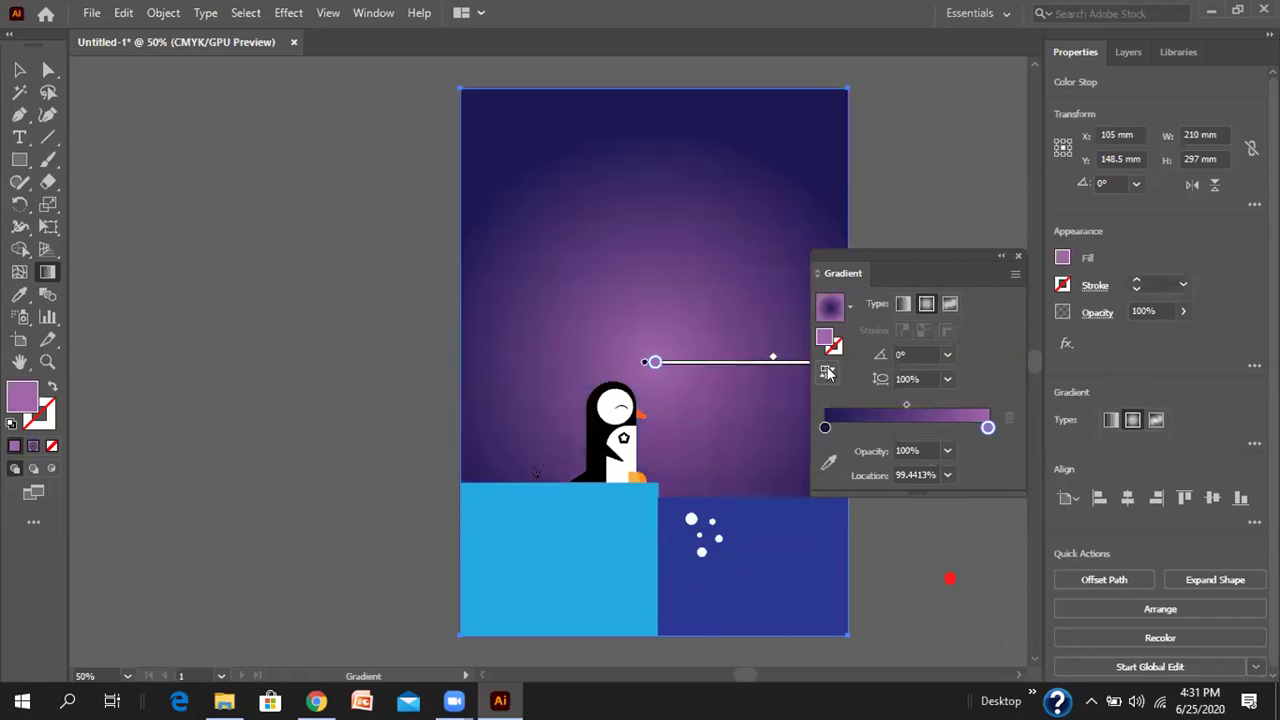
pyautogui.click(1015, 257)
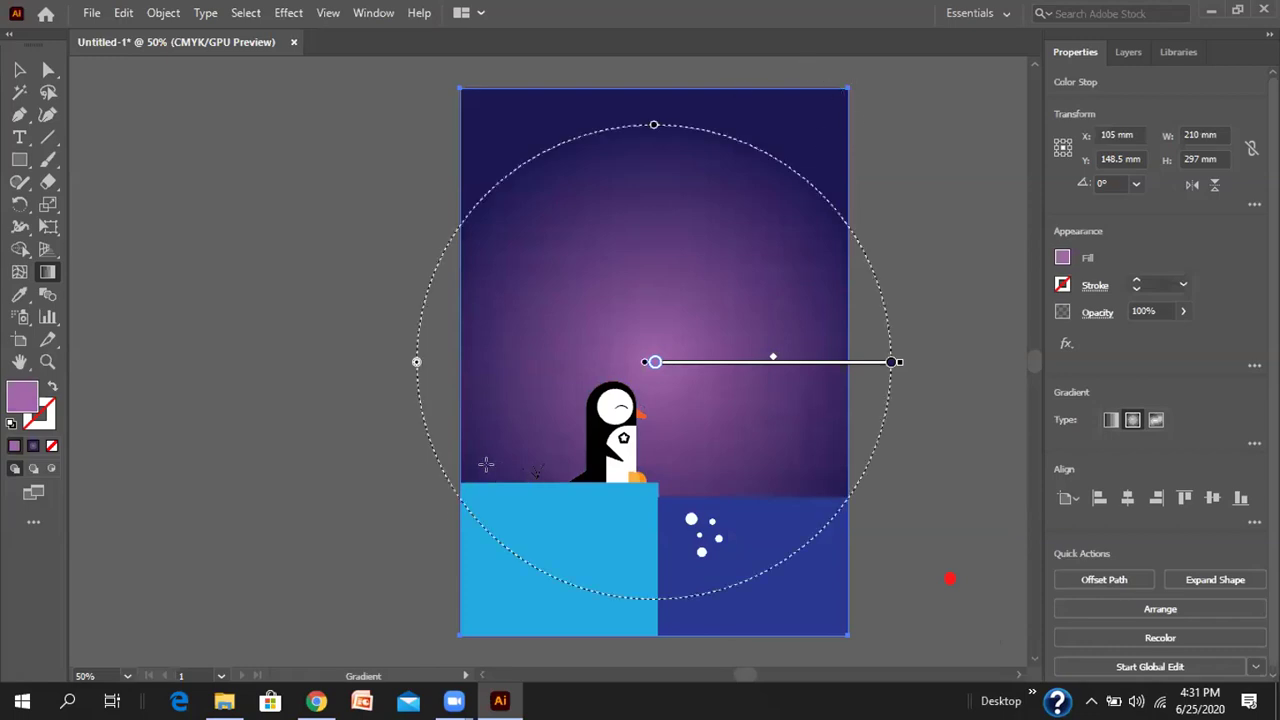
pyautogui.moveTo(470, 476); pyautogui.dragTo(561, 390)
pyautogui.moveTo(600, 341); pyautogui.dragTo(926, 108)
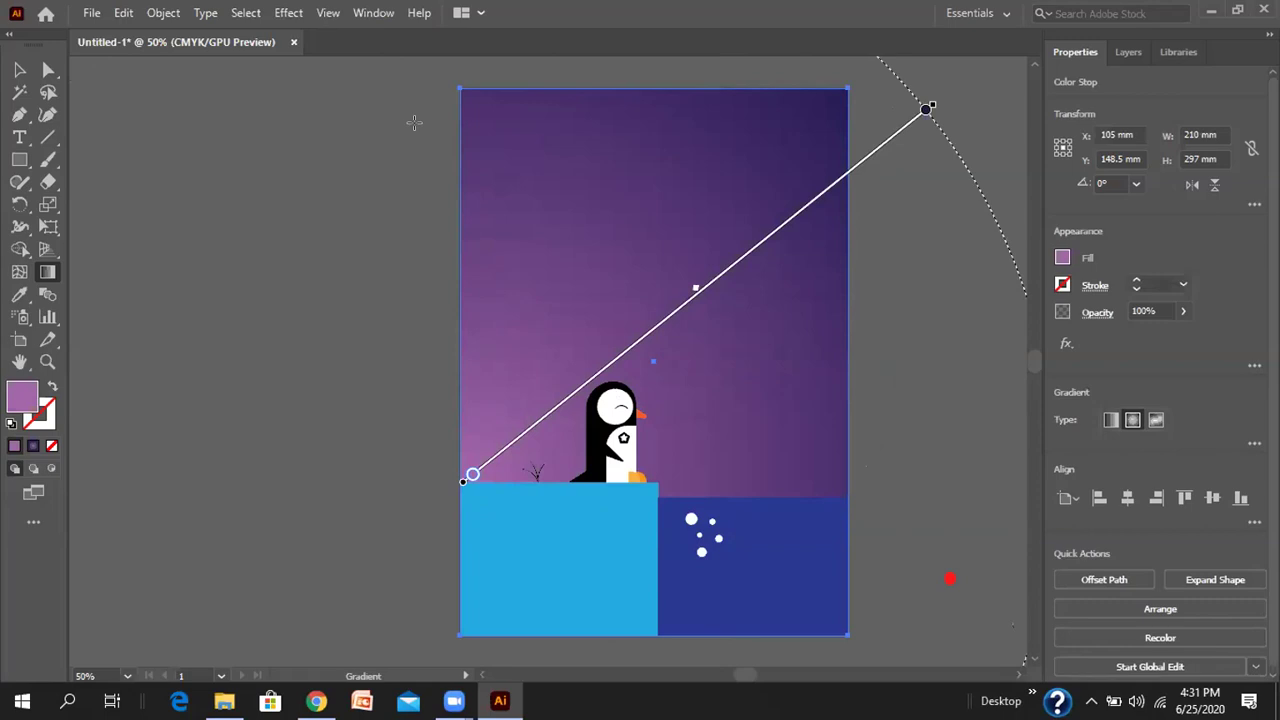
pyautogui.press('v')
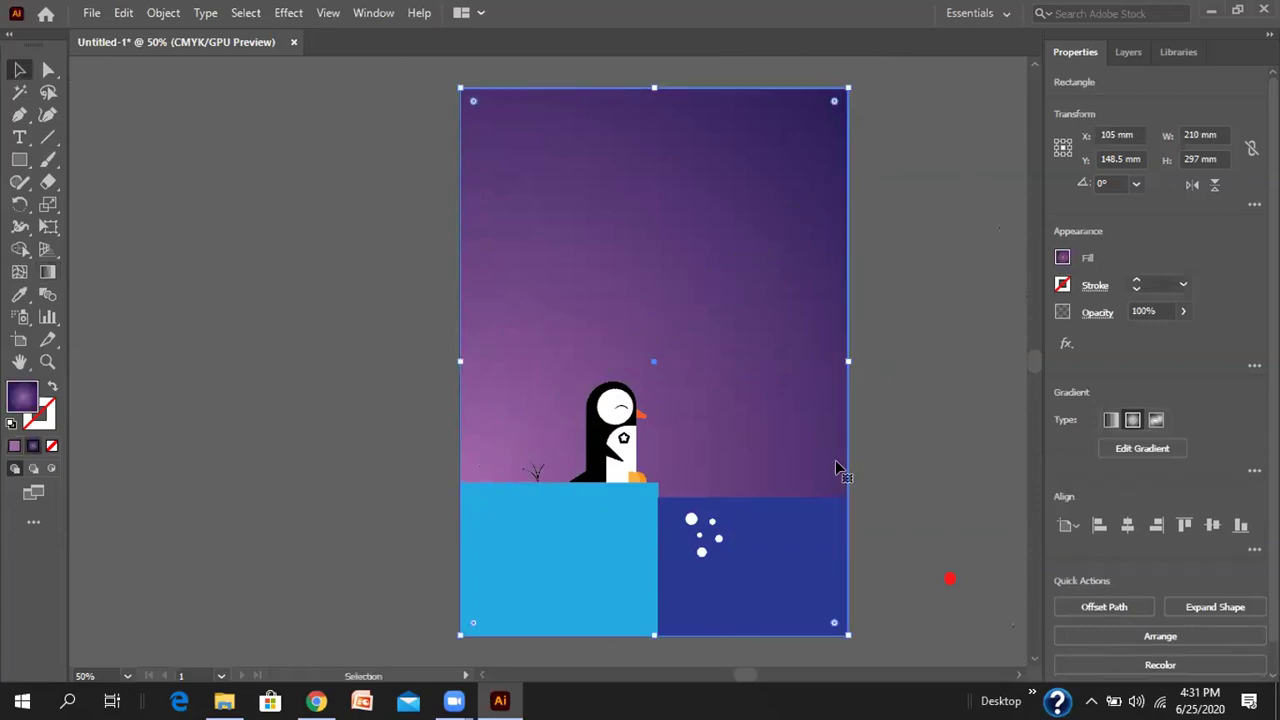
# - Draw a 1 mm by 1 mm ellipse on the upper part of the sky
pyautogui.moveTo(16, 166); pyautogui.dragTo(70, 200)
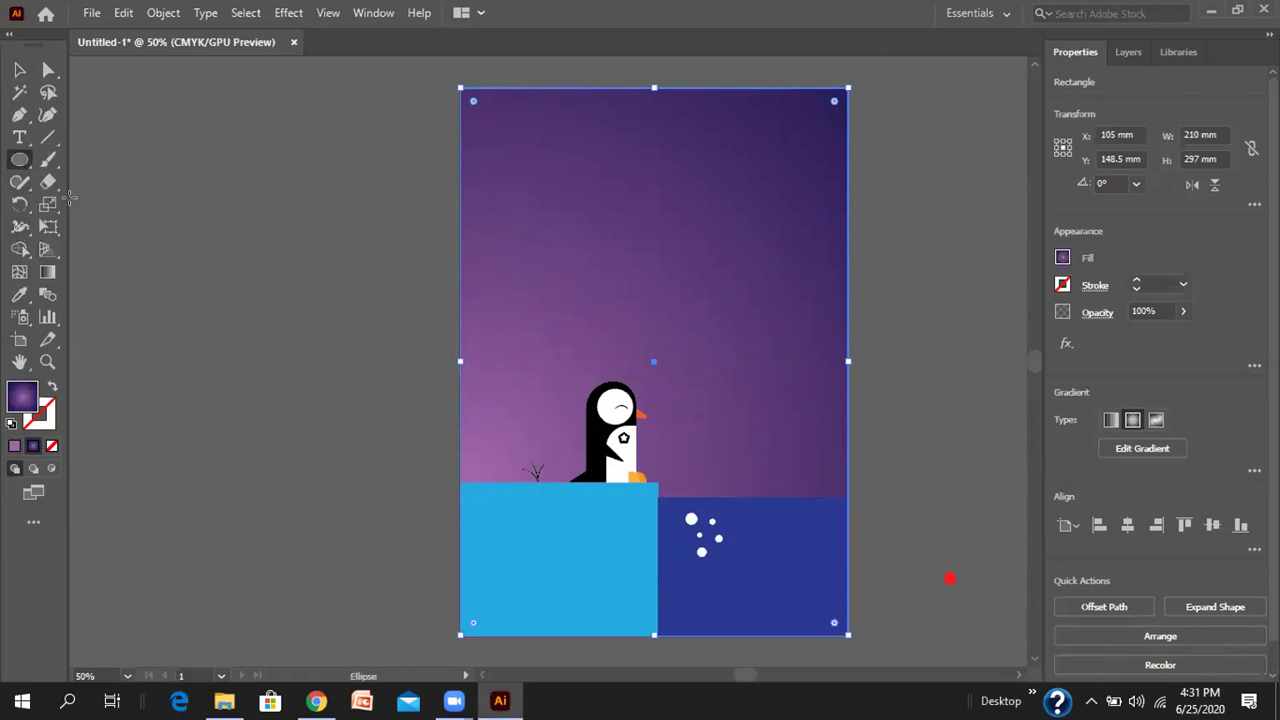
pyautogui.scroll(2, 486, 234)
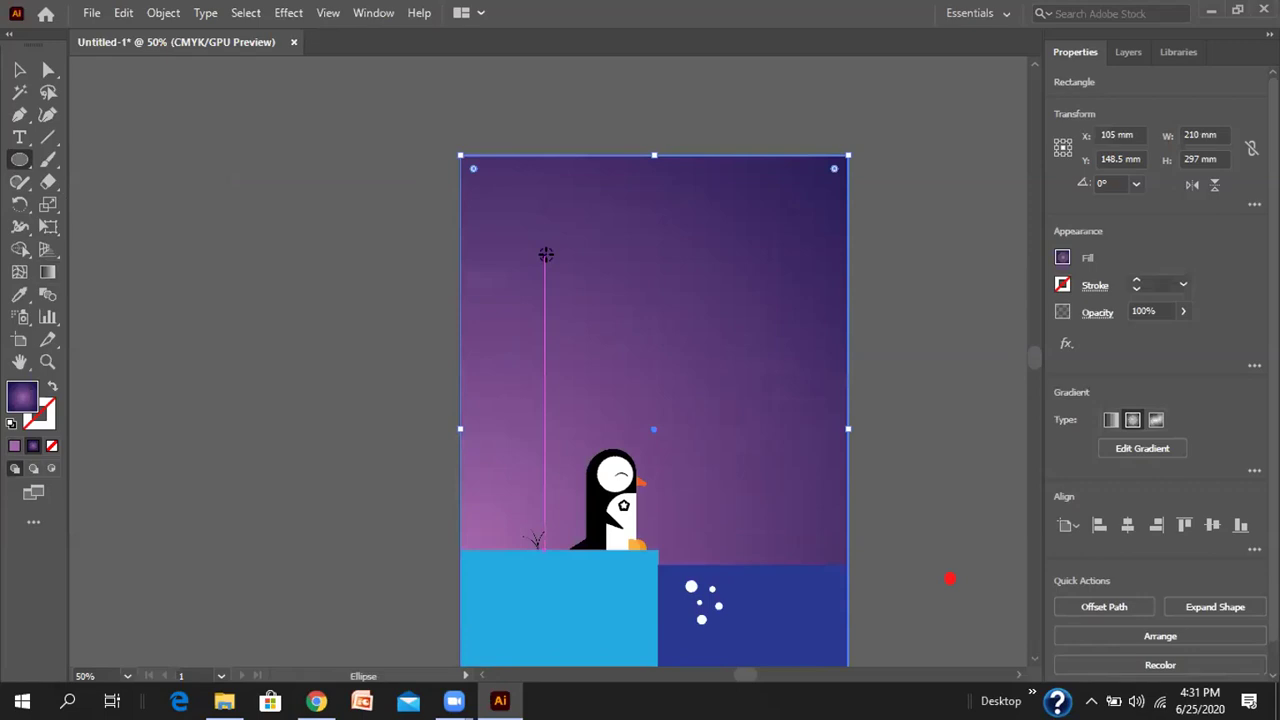
pyautogui.scroll(3, 545, 254)
pyautogui.moveTo(540, 264); pyautogui.dragTo(551, 272)
pyautogui.hotkey('ctrl', 'z')
pyautogui.click(601, 287)
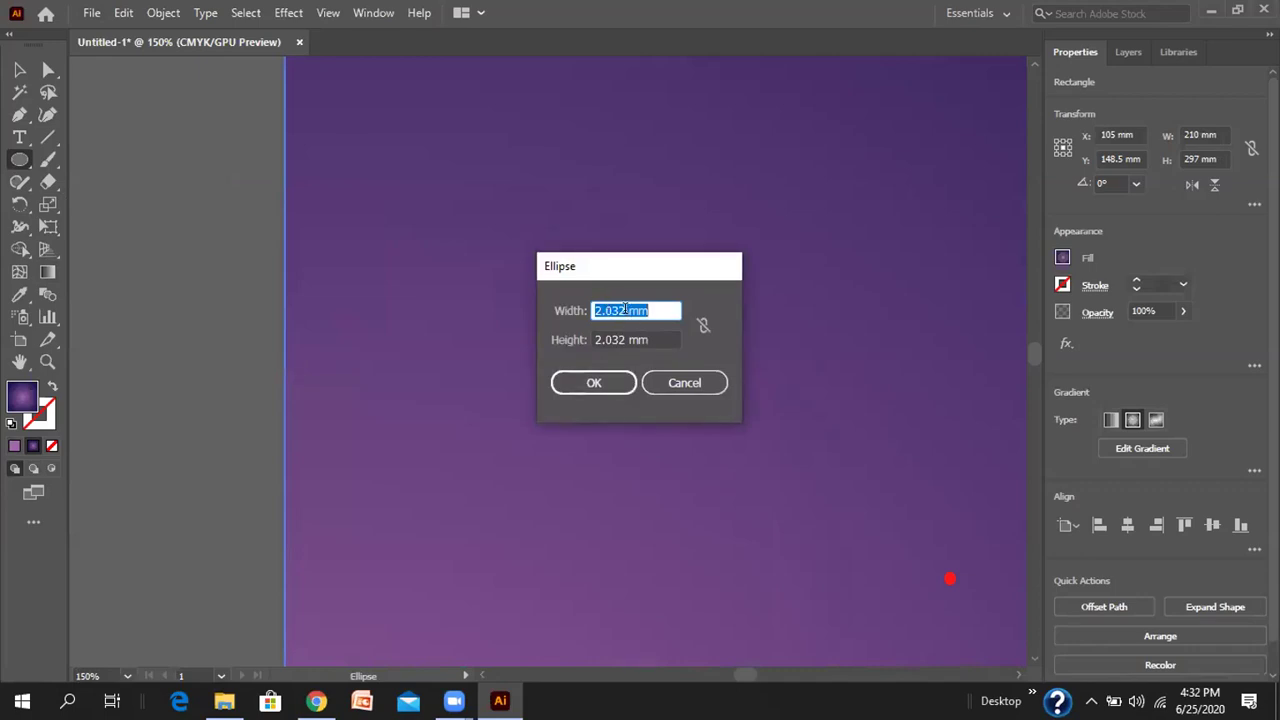
pyautogui.press('BackSpace')
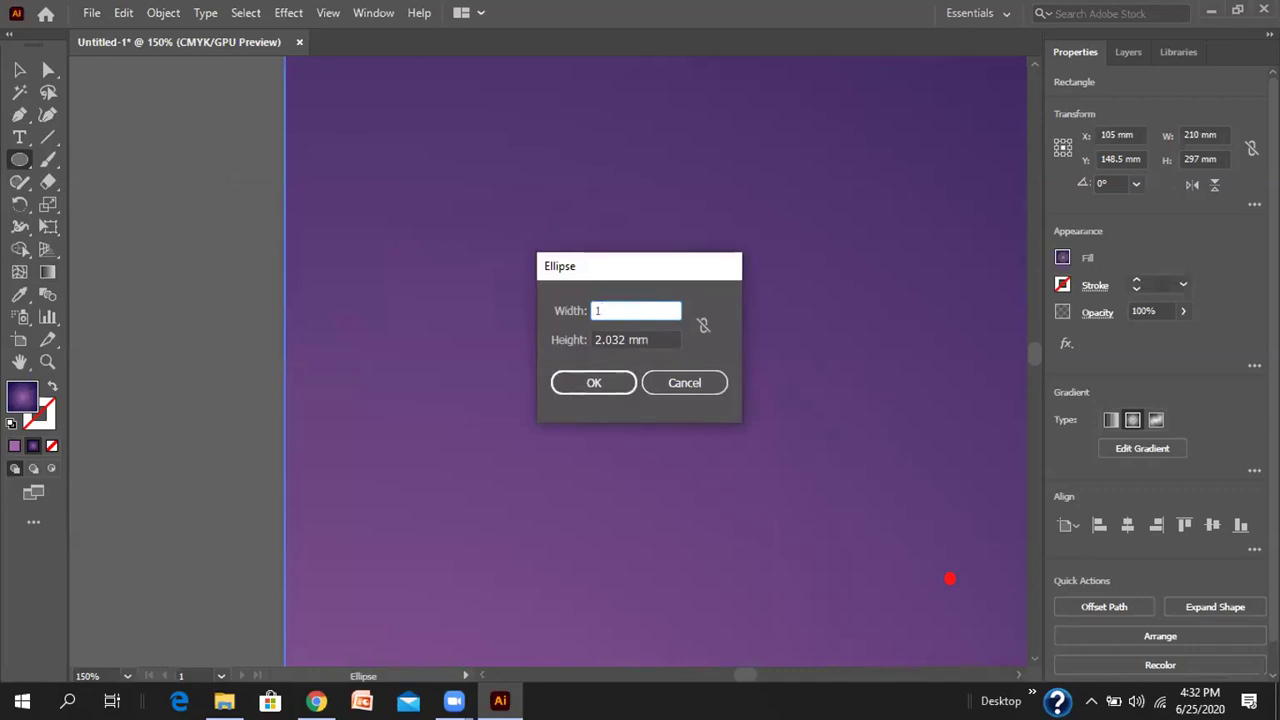
pyautogui.press('Tab')
pyautogui.write('1')
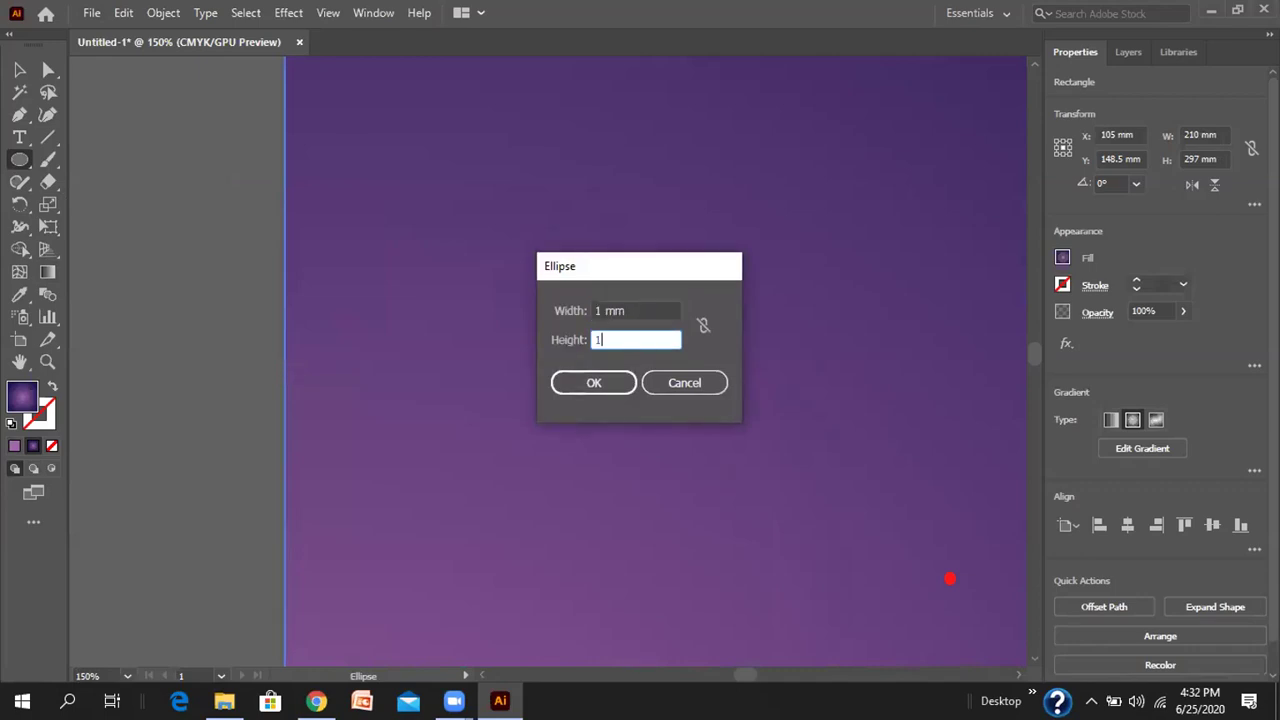
pyautogui.press('Return')
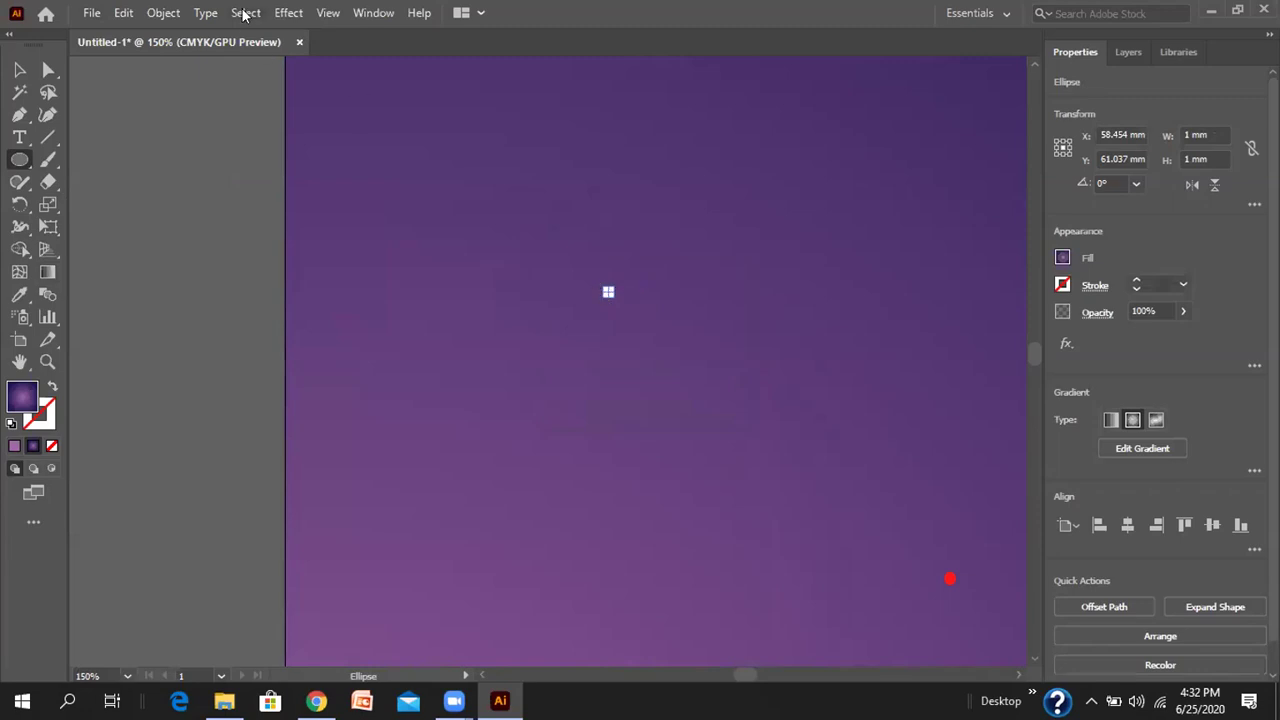
# - Display the document's collection of brushes
pyautogui.click(170, 18)
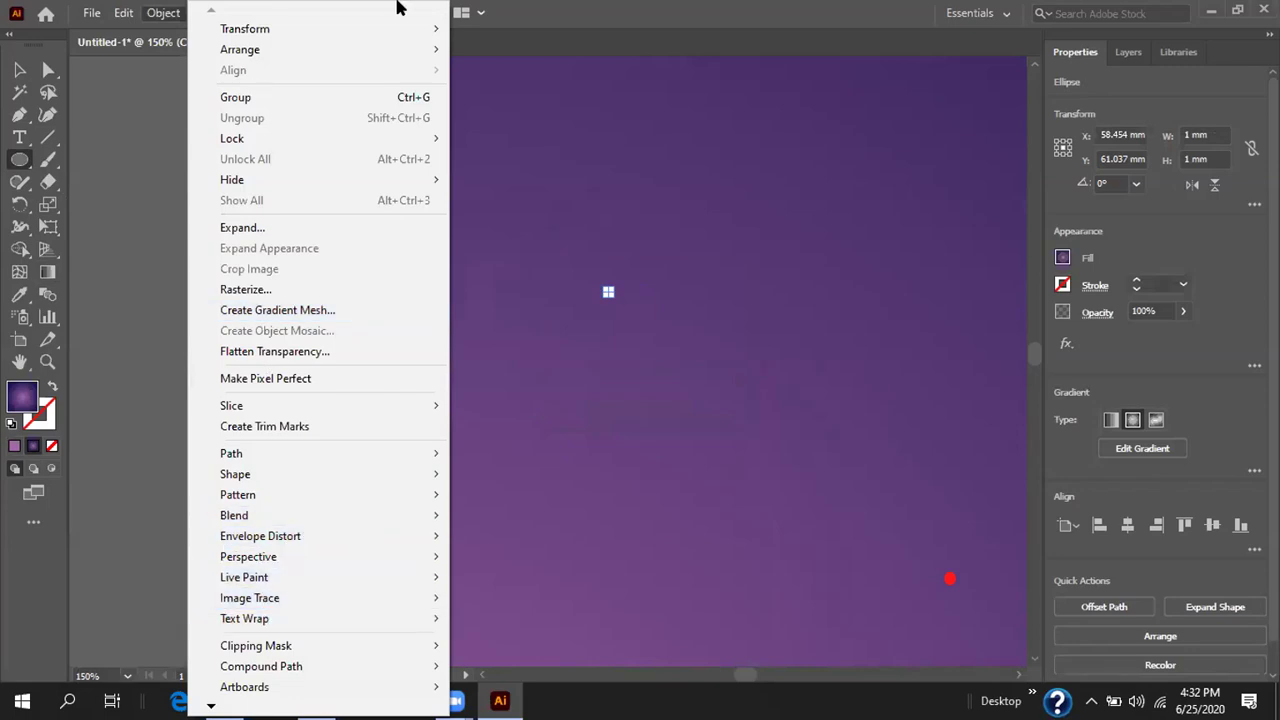
pyautogui.click(479, 36)
pyautogui.hotkey('alt', 'w')
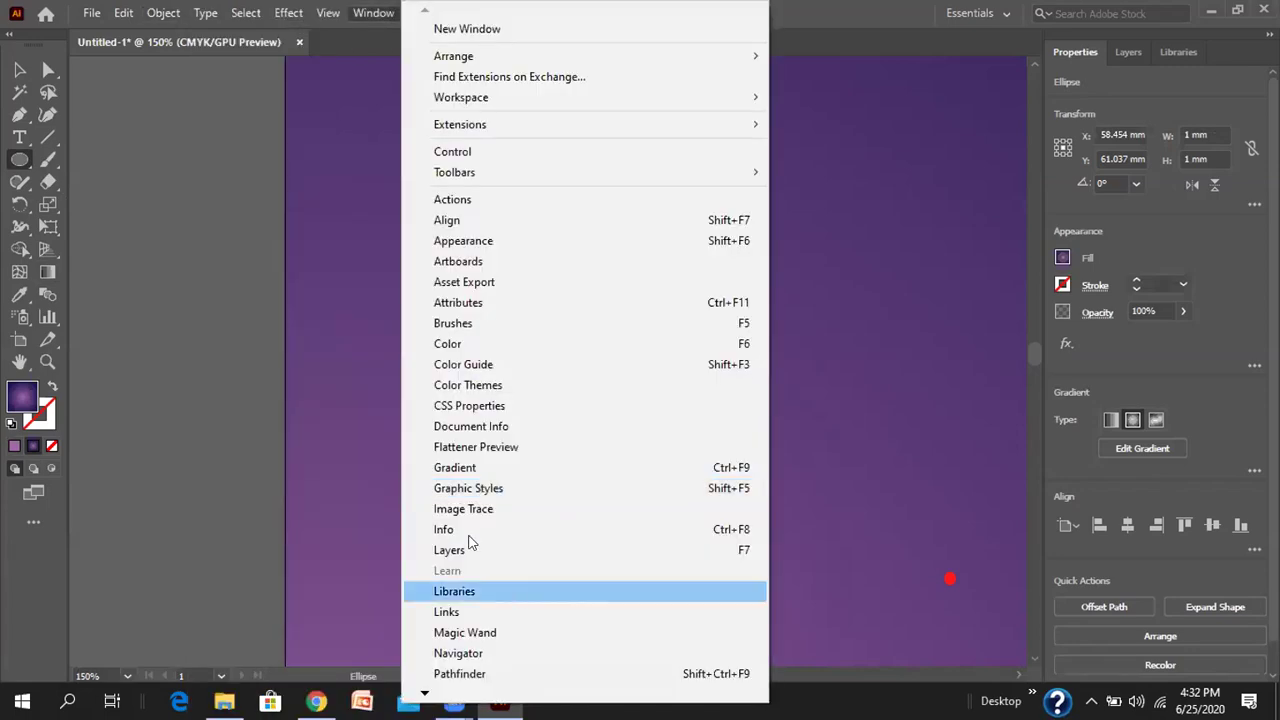
pyautogui.click(487, 323)
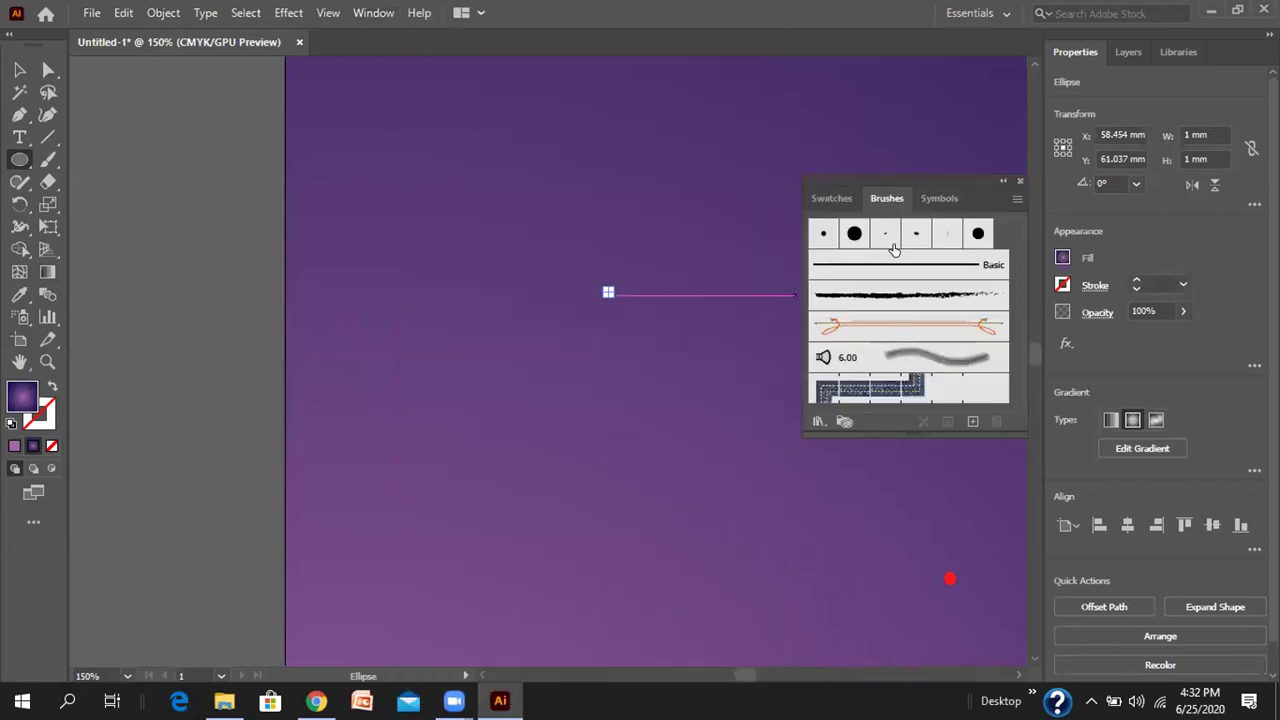
# - Try to create a scatter brush from the 1 mm ellipse
pyautogui.click(970, 423)
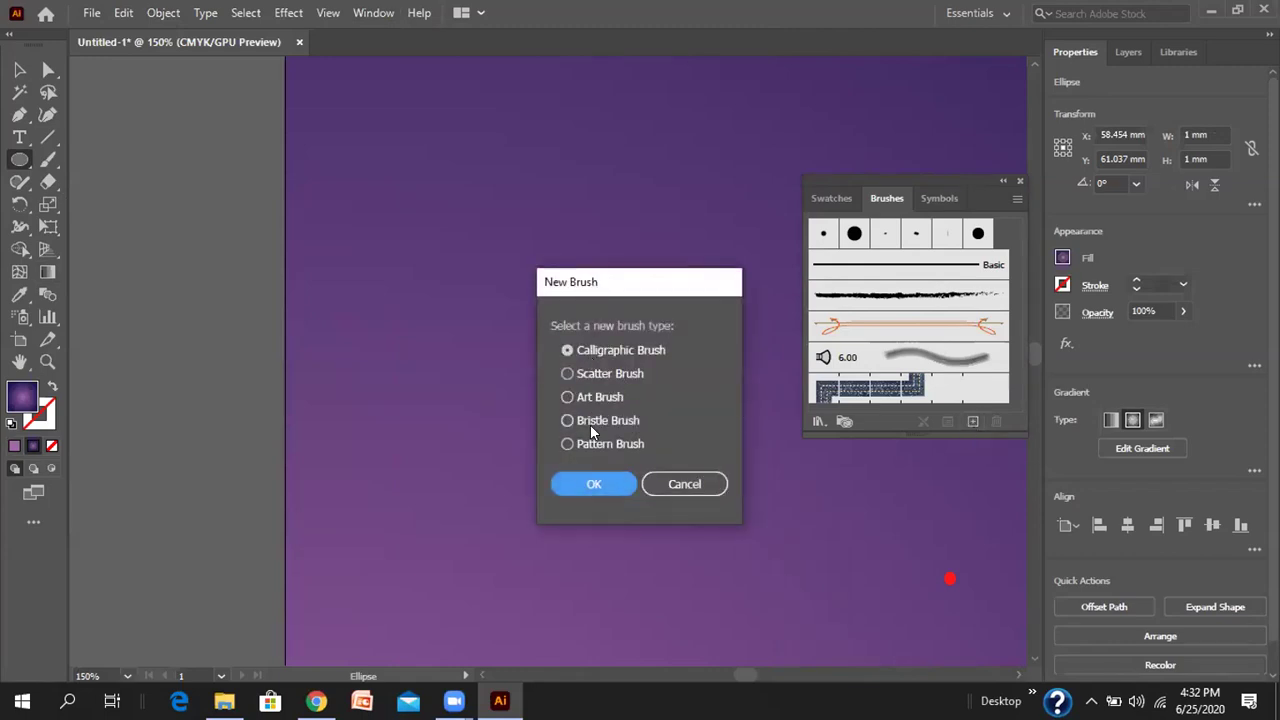
pyautogui.click(566, 374)
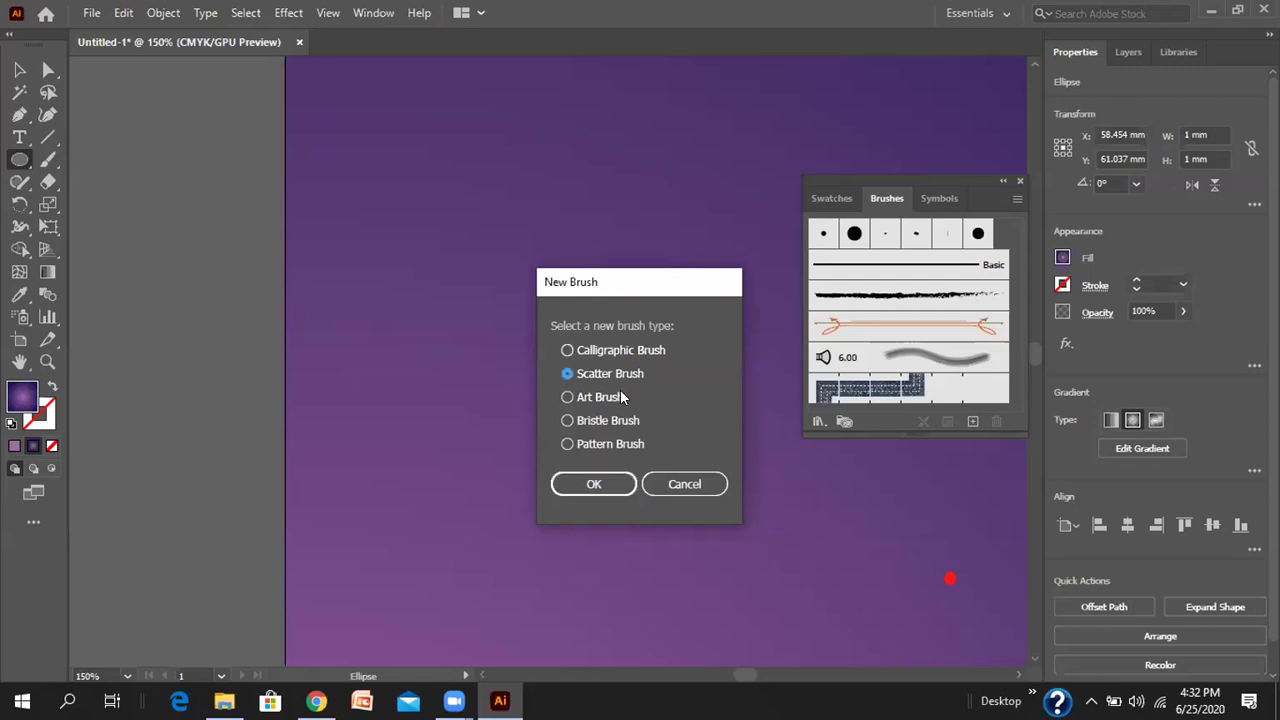
pyautogui.click(594, 486)
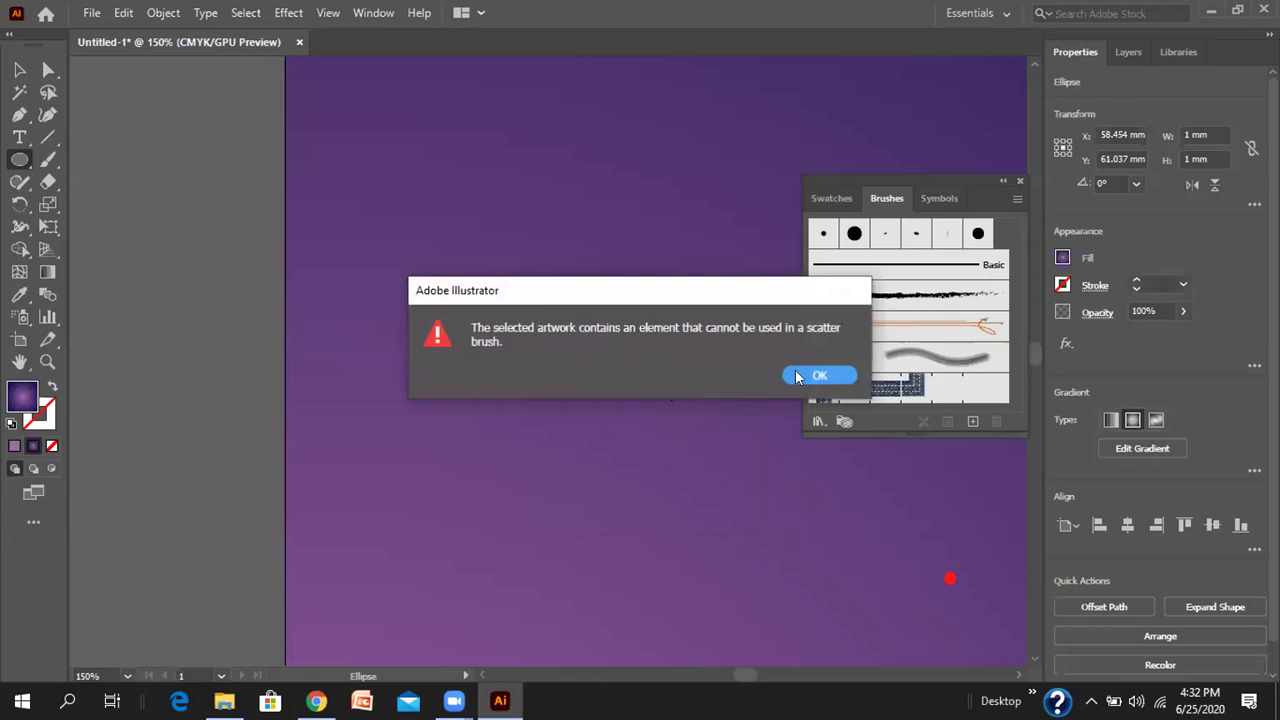
pyautogui.click(818, 376)
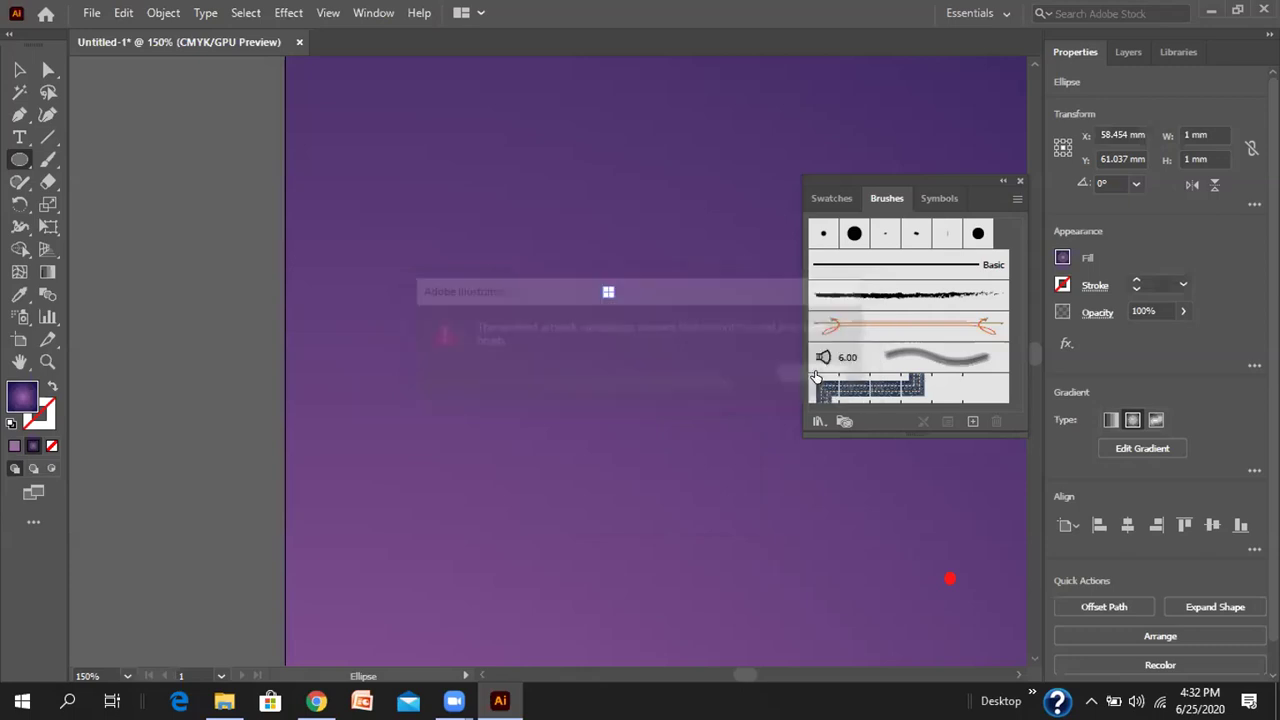
# - Draw a 2 mm by 2 mm circle on the sky and fill it with white
pyautogui.click(563, 234)
pyautogui.click(601, 311)
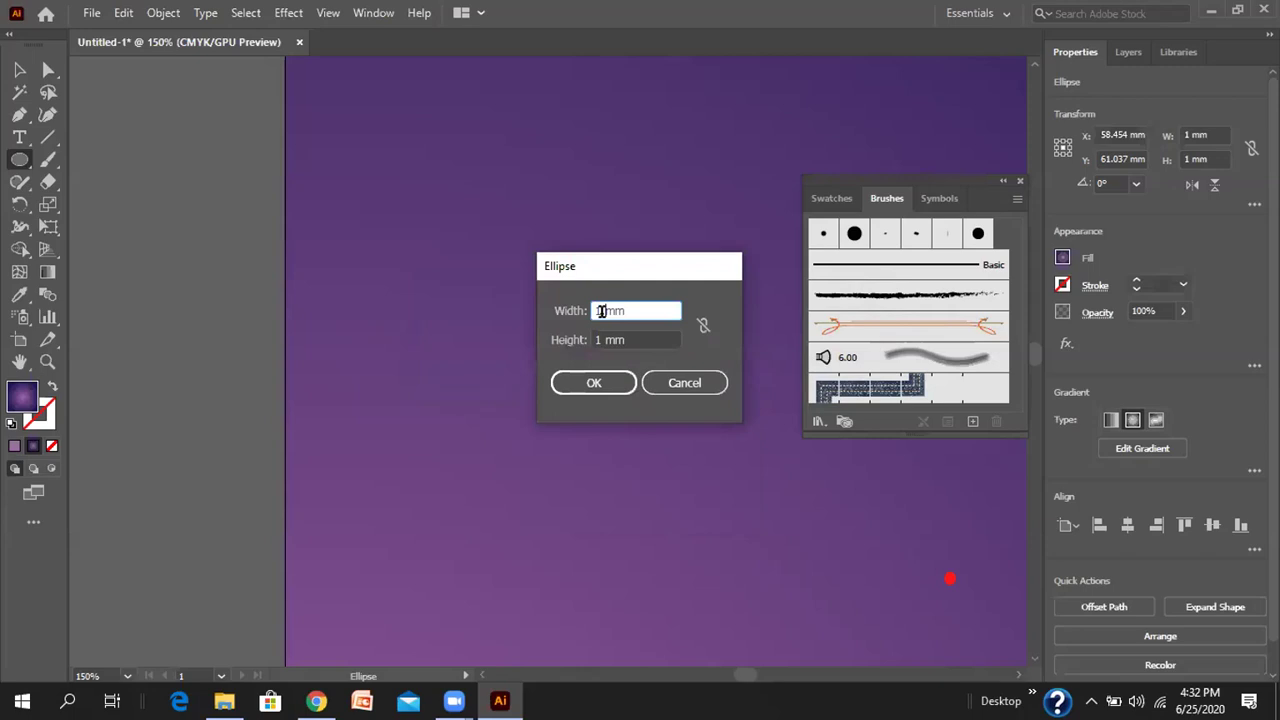
pyautogui.press('BackSpace')
pyautogui.write('2')
pyautogui.press('Tab')
pyautogui.write('2')
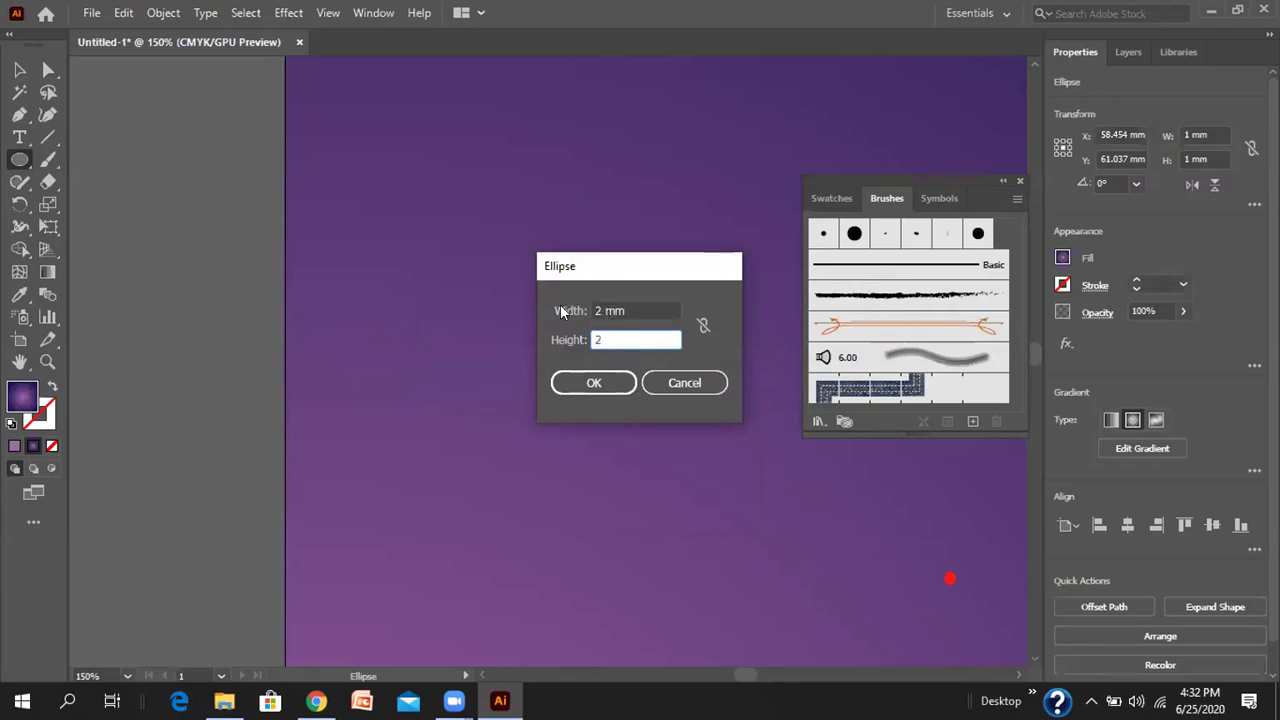
pyautogui.click(584, 380)
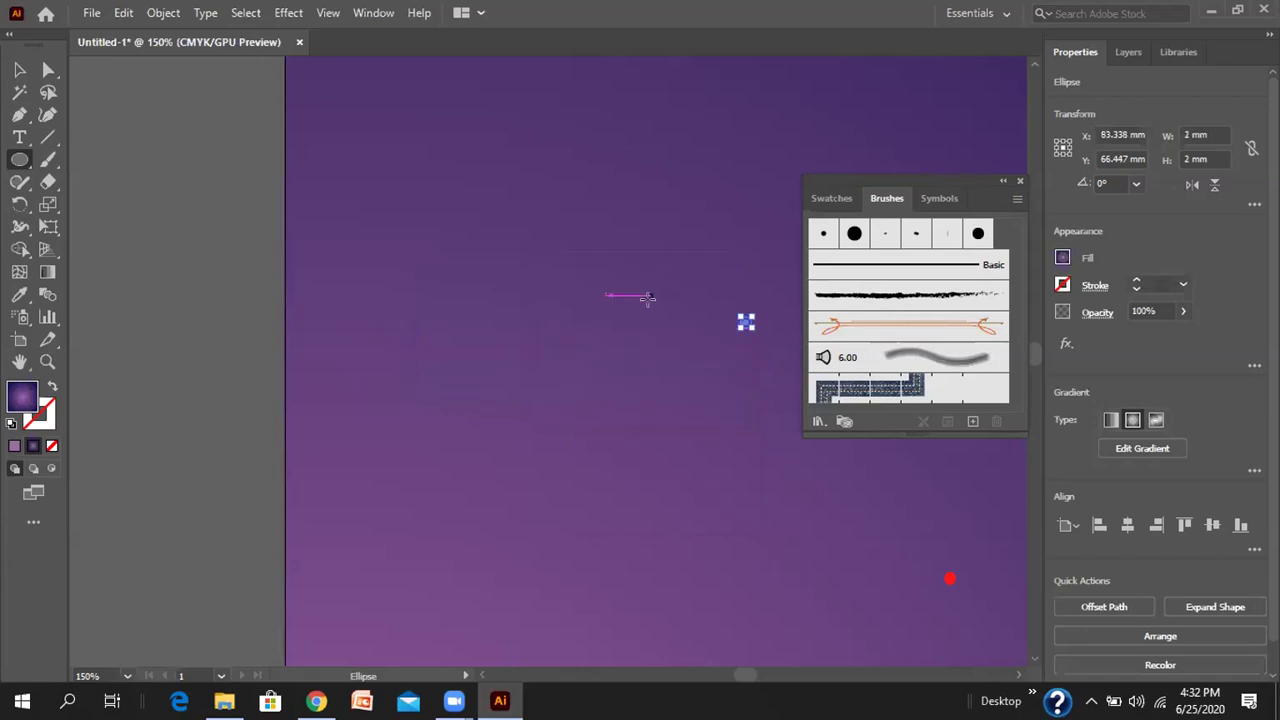
pyautogui.click(1062, 257)
pyautogui.click(884, 324)
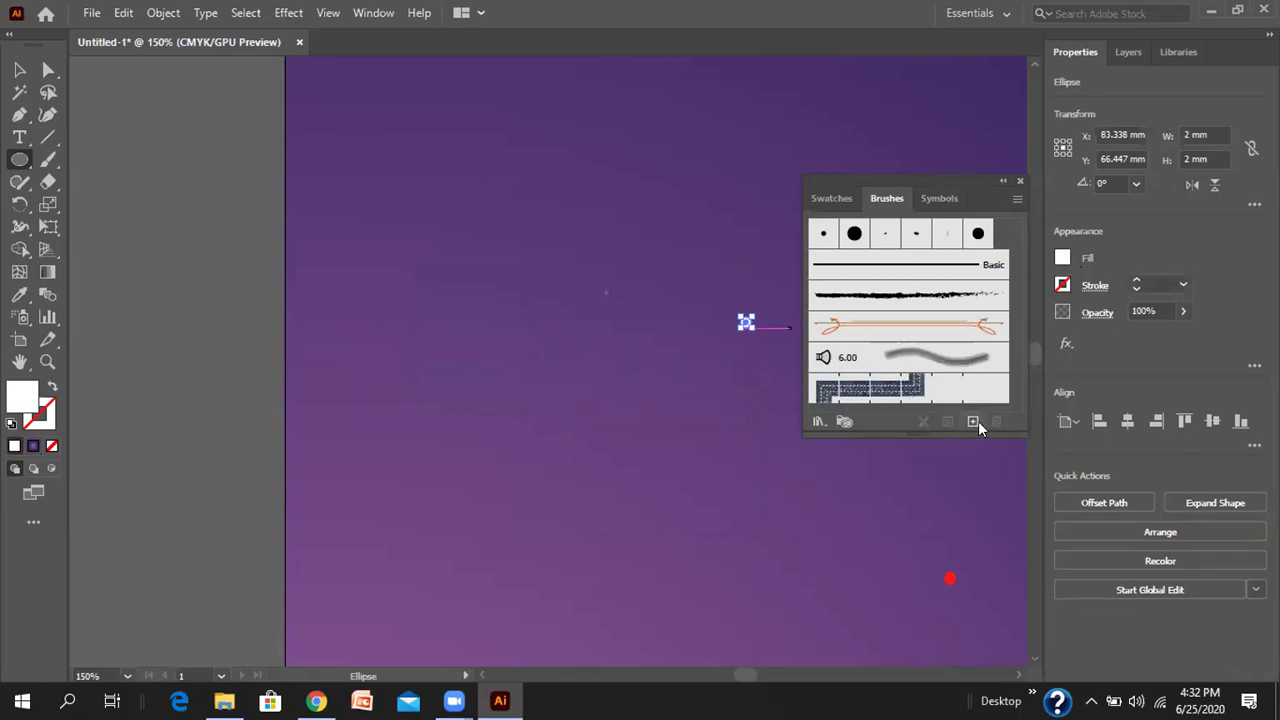
# - Start a new scatter brush from the white circle and name it Stars
pyautogui.click(972, 421)
pyautogui.click(600, 373)
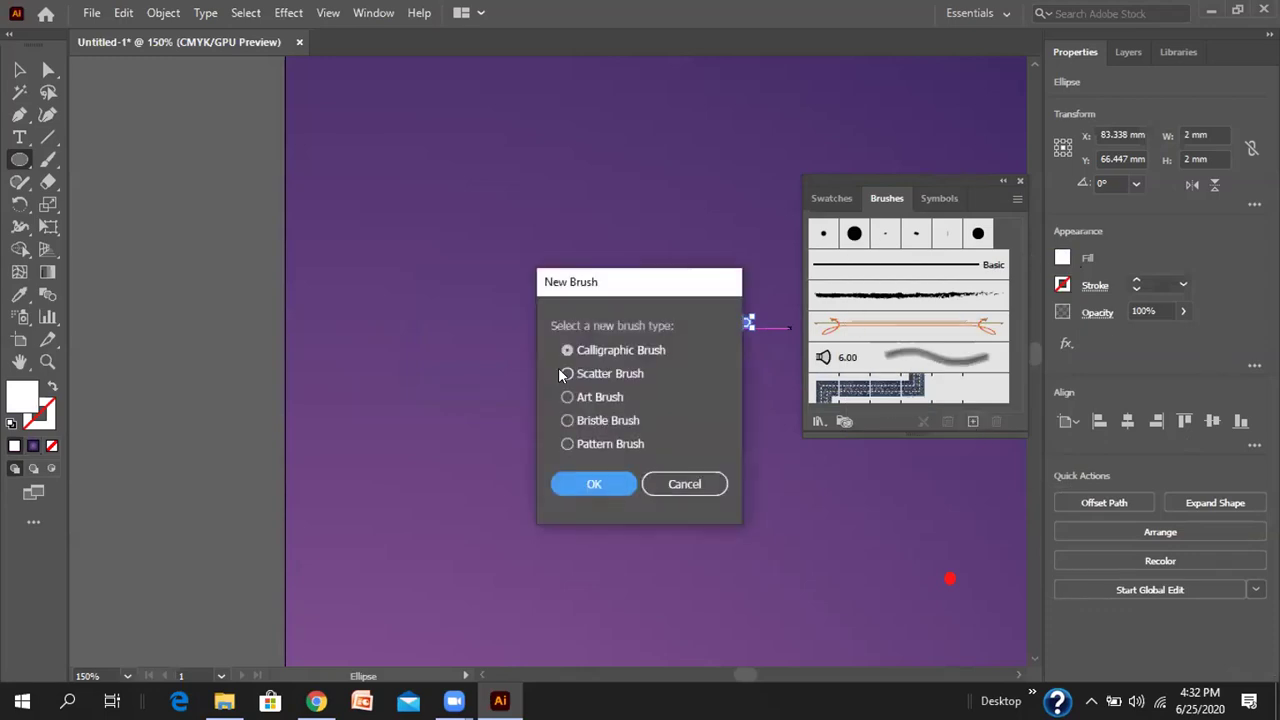
pyautogui.click(598, 483)
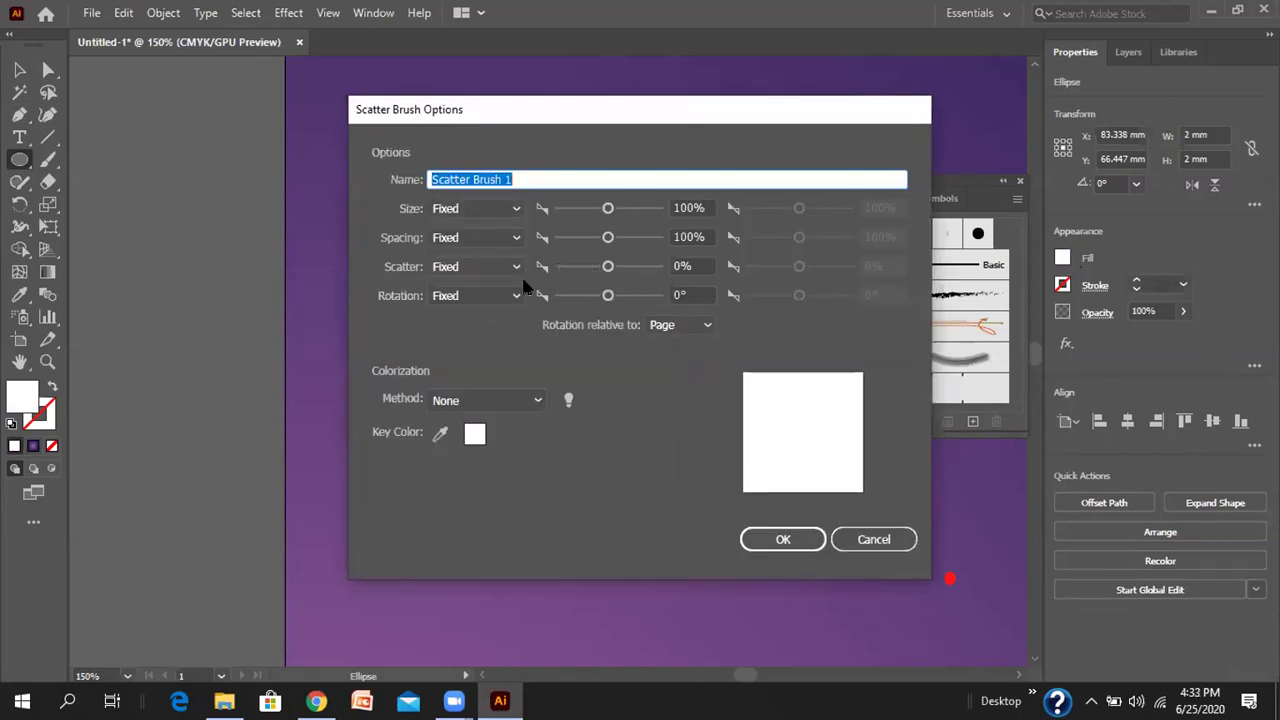
pyautogui.press('BackSpace')
pyautogui.write('Stars')
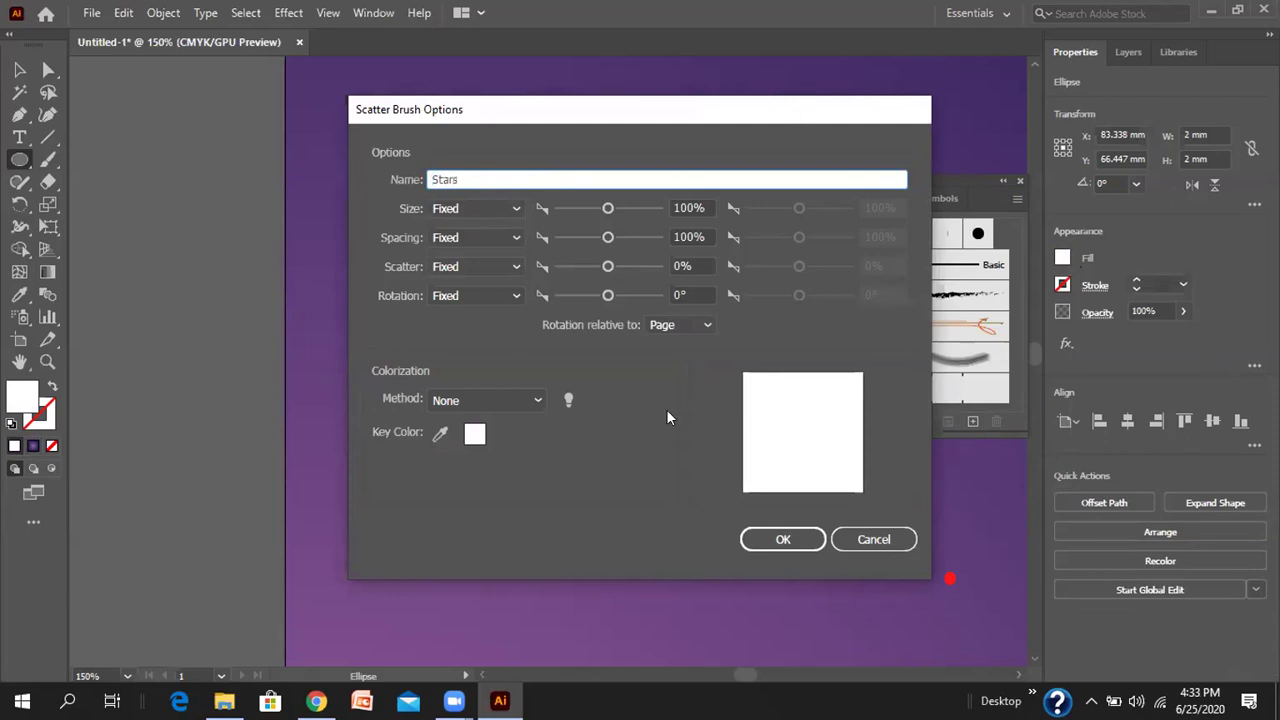
# - Make the Stars brush's size, spacing, scatter and rotation all vary as Random
pyautogui.click(500, 208)
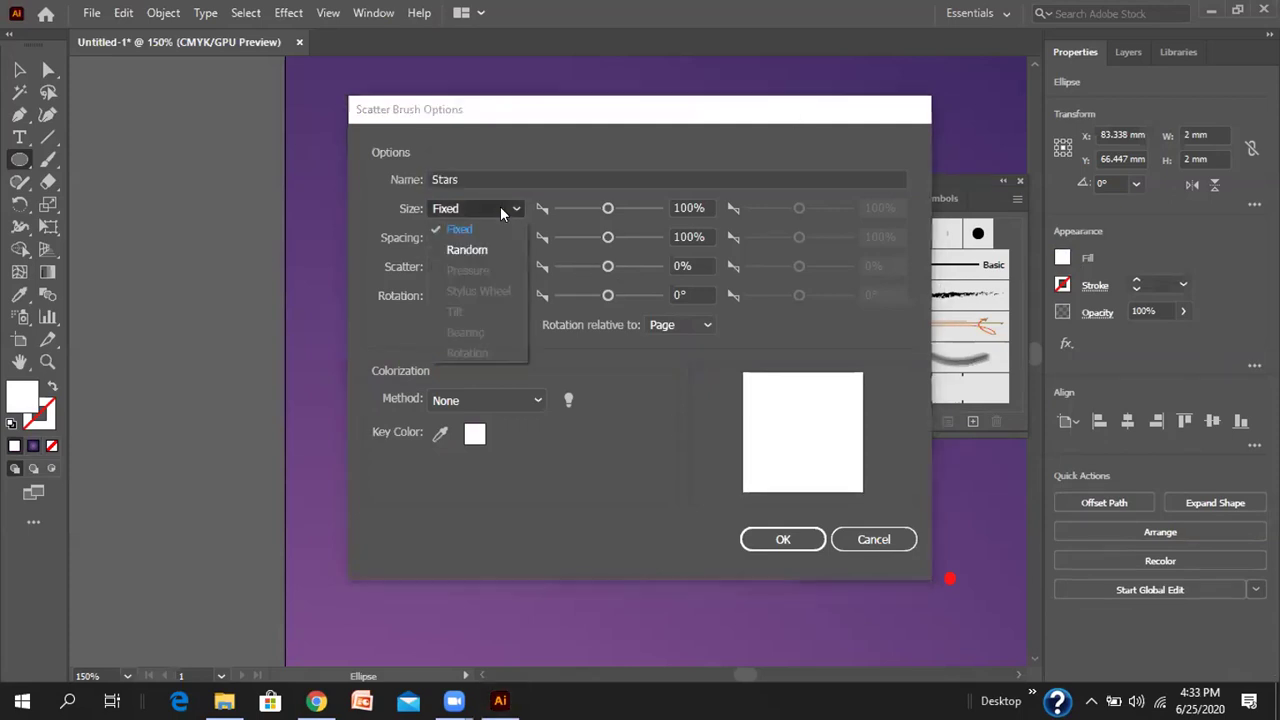
pyautogui.click(466, 250)
pyautogui.click(490, 237)
pyautogui.click(470, 279)
pyautogui.click(488, 265)
pyautogui.click(480, 306)
pyautogui.click(491, 292)
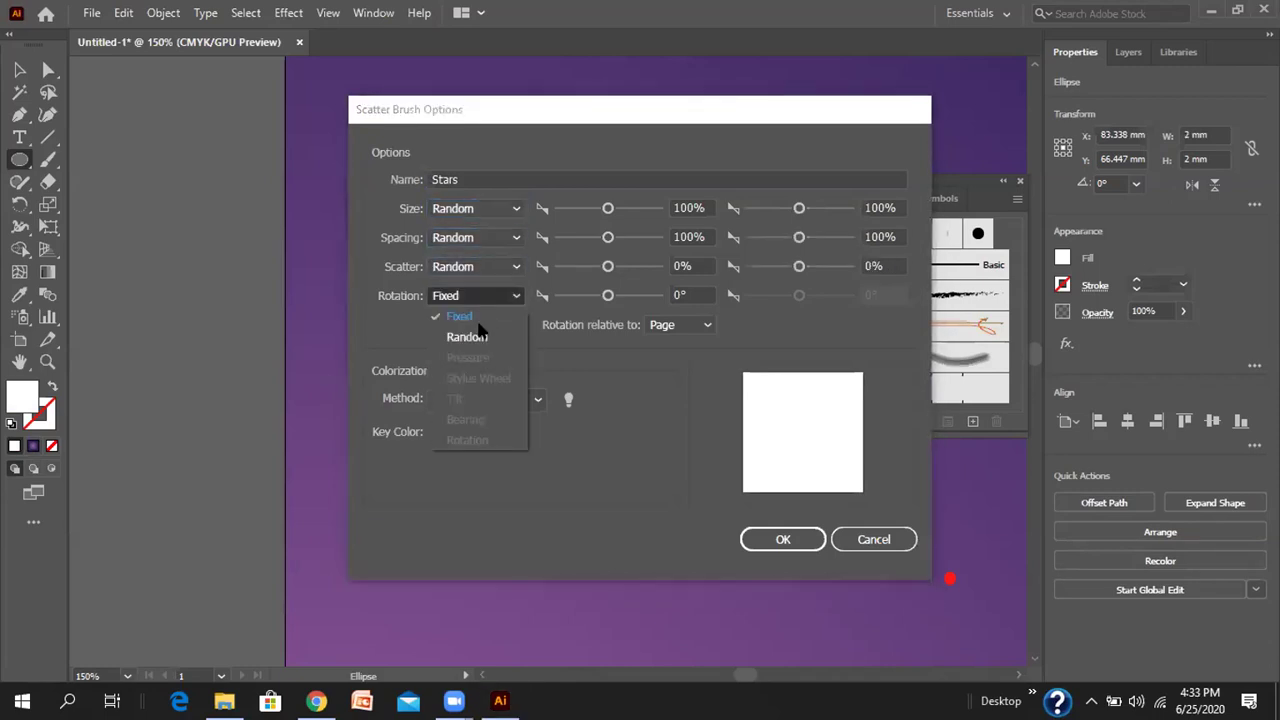
pyautogui.click(469, 338)
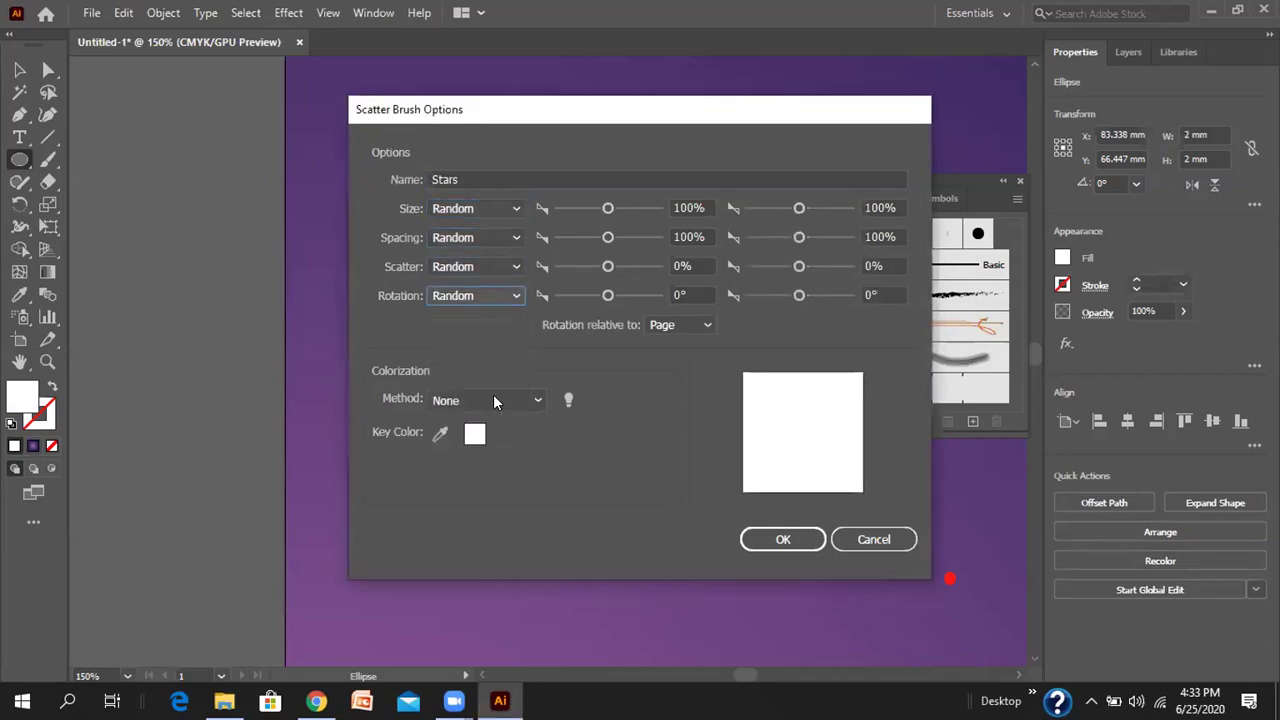
# - Set the Stars brush's random size range to 10% minimum and 30% maximum
pyautogui.doubleClick(686, 207)
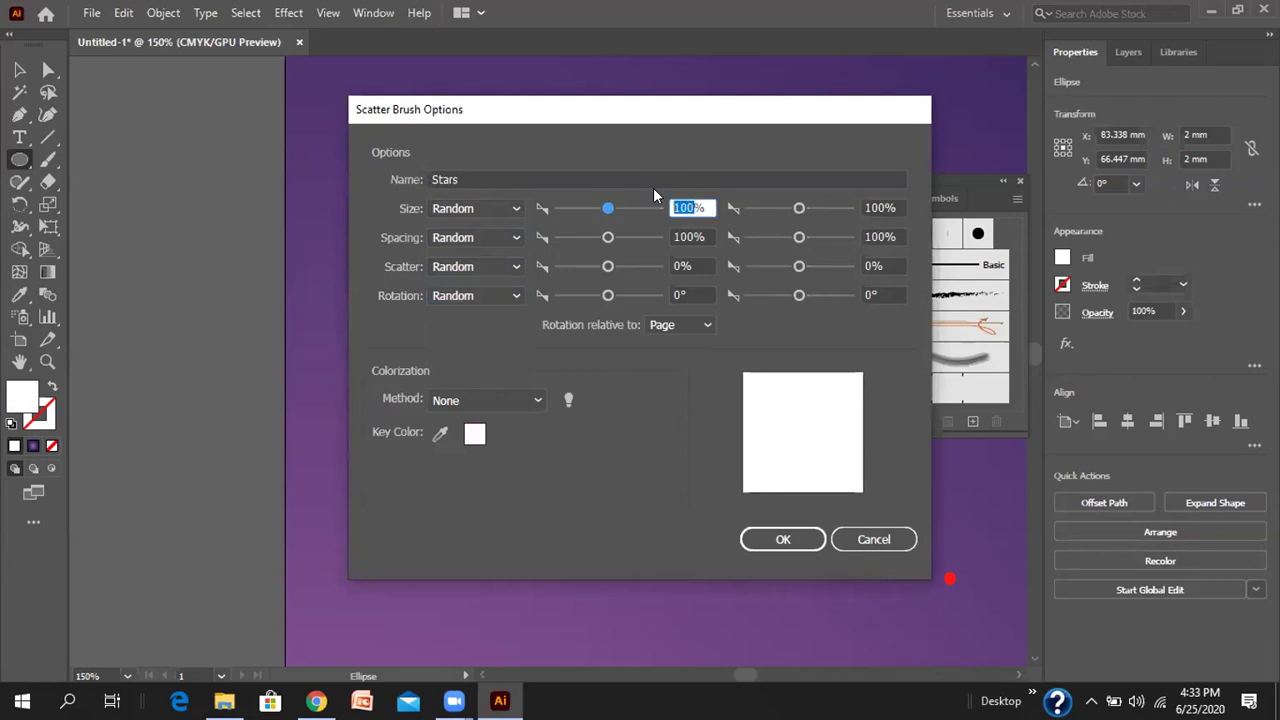
pyautogui.press('BackSpace')
pyautogui.write('10')
pyautogui.click(878, 207)
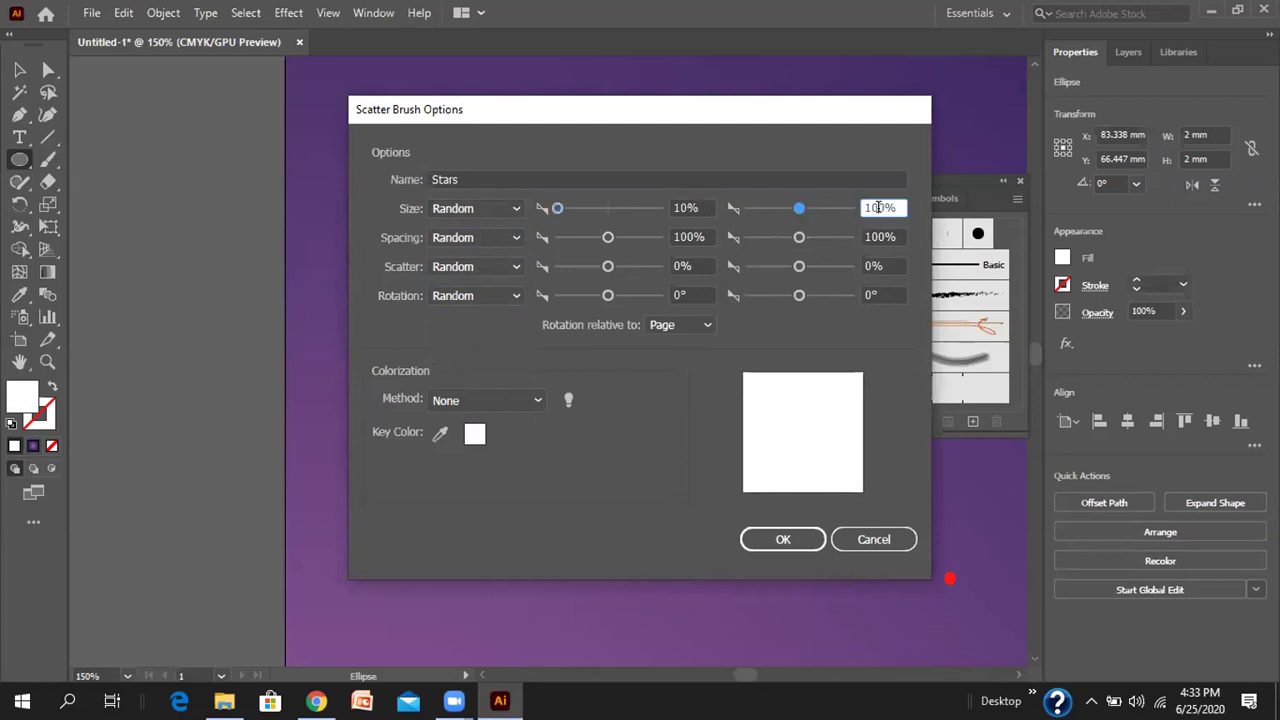
pyautogui.doubleClick(880, 207)
pyautogui.press('BackSpace')
pyautogui.write('30')
# - Set the Stars brush's random spacing range to 1000% minimum and 1500% maximum
pyautogui.click(686, 236)
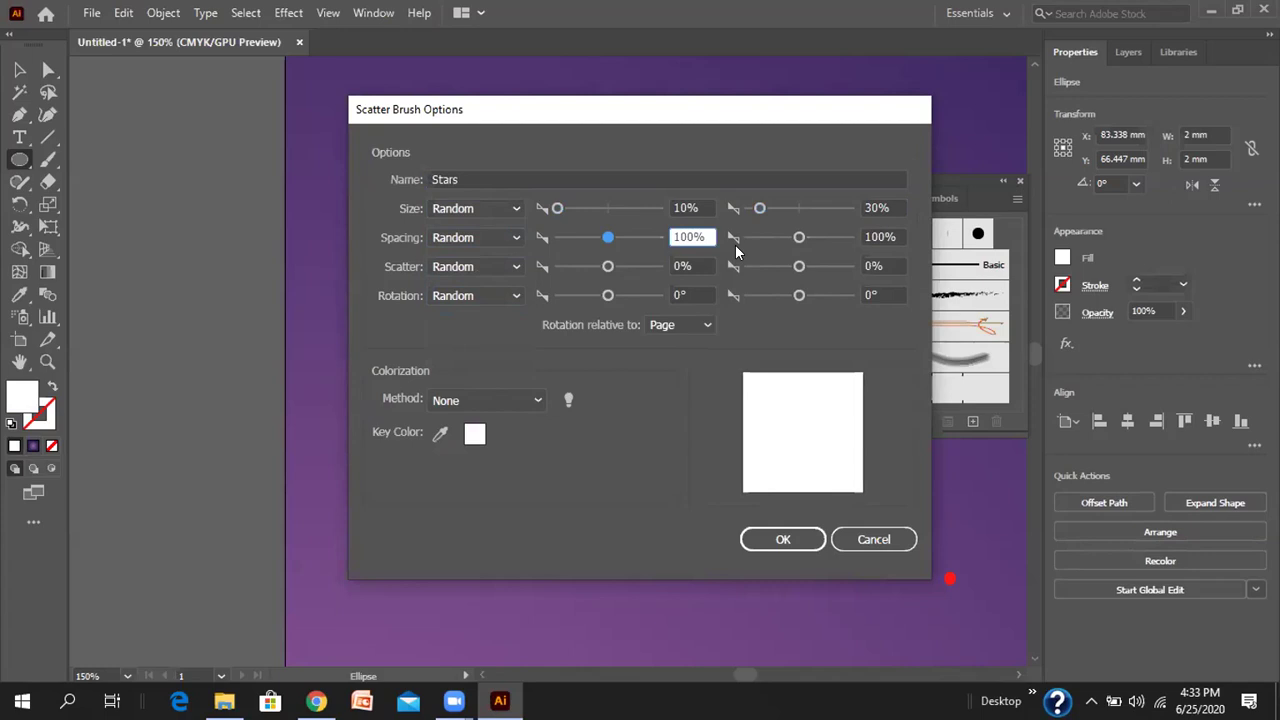
pyautogui.press('BackSpace')
pyautogui.write('10')
pyautogui.click(874, 234)
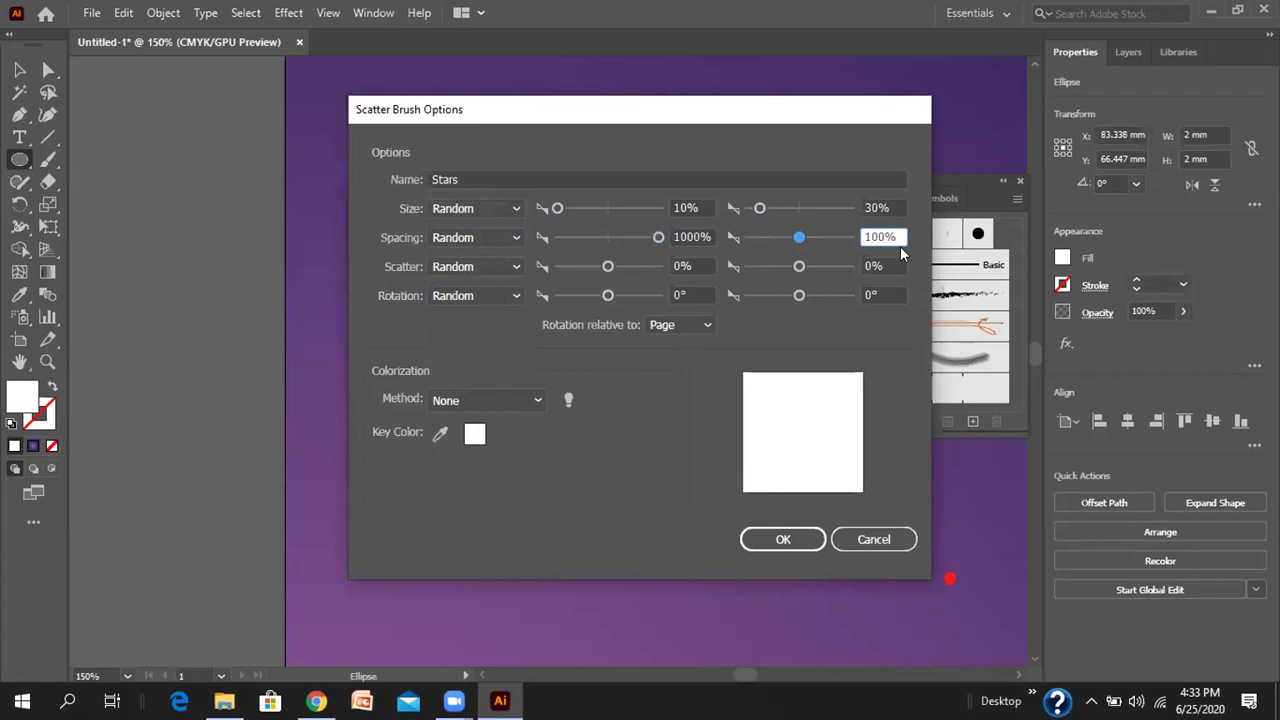
pyautogui.write('5')
# - Finish the Stars brush with a scatter range of 500% to 1000% and apply it to the white circle
pyautogui.click(677, 262)
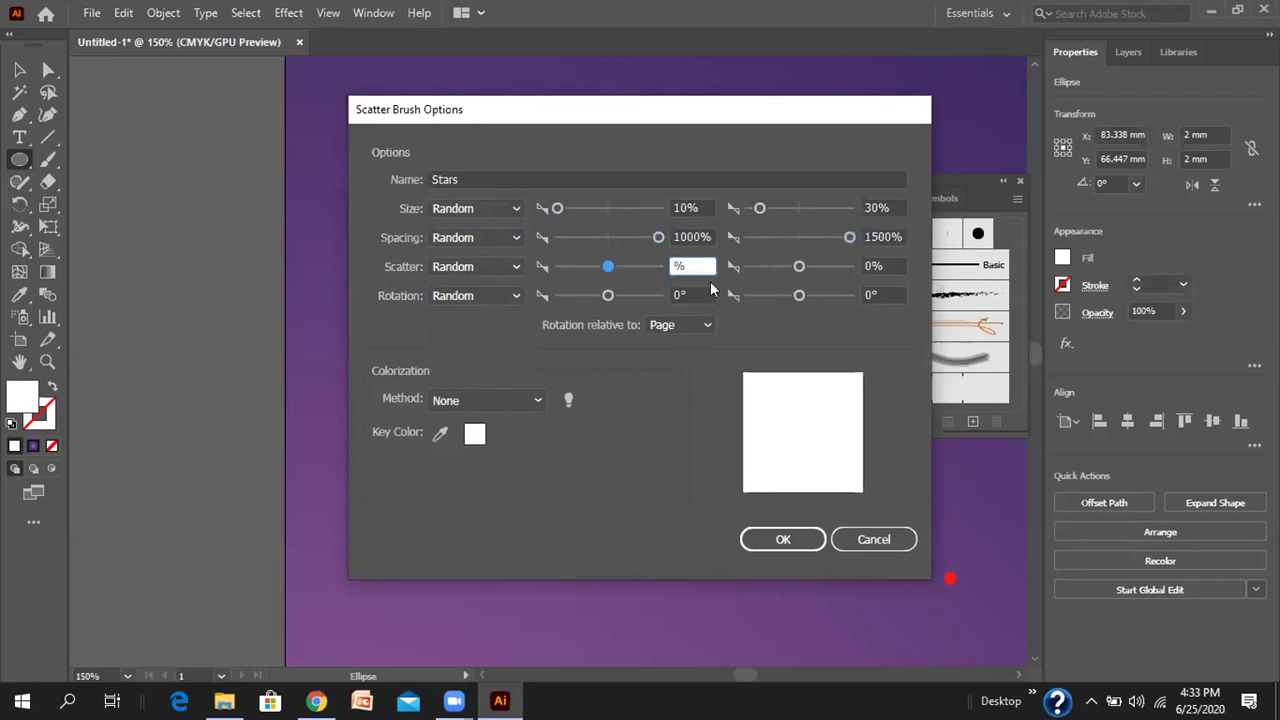
pyautogui.write('500')
pyautogui.press('Tab')
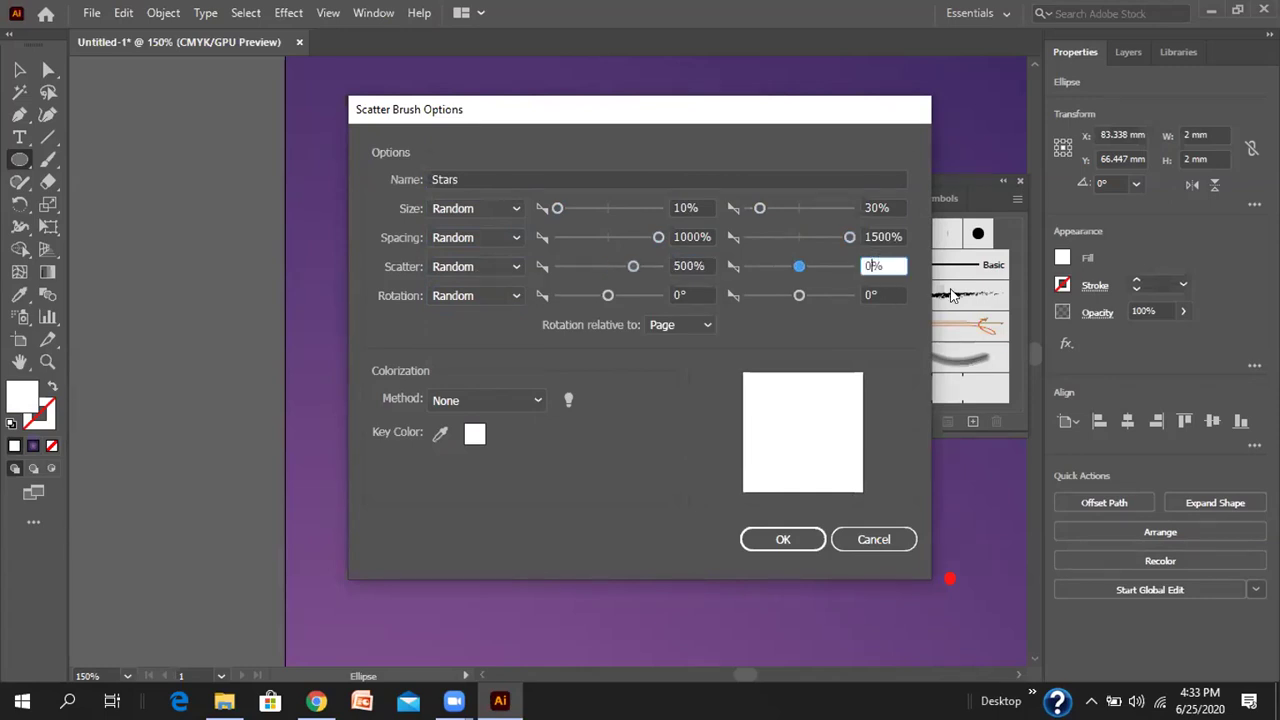
pyautogui.write('10')
pyautogui.write('00')
pyautogui.click(759, 543)
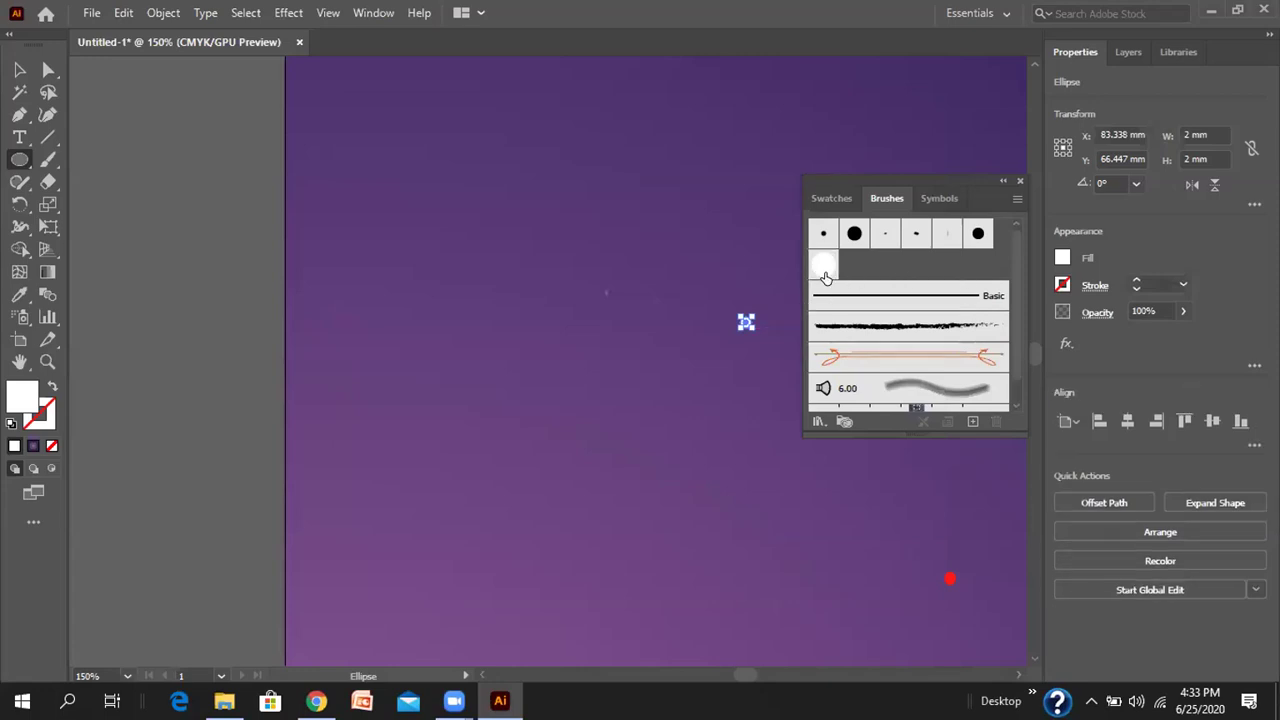
pyautogui.click(822, 268)
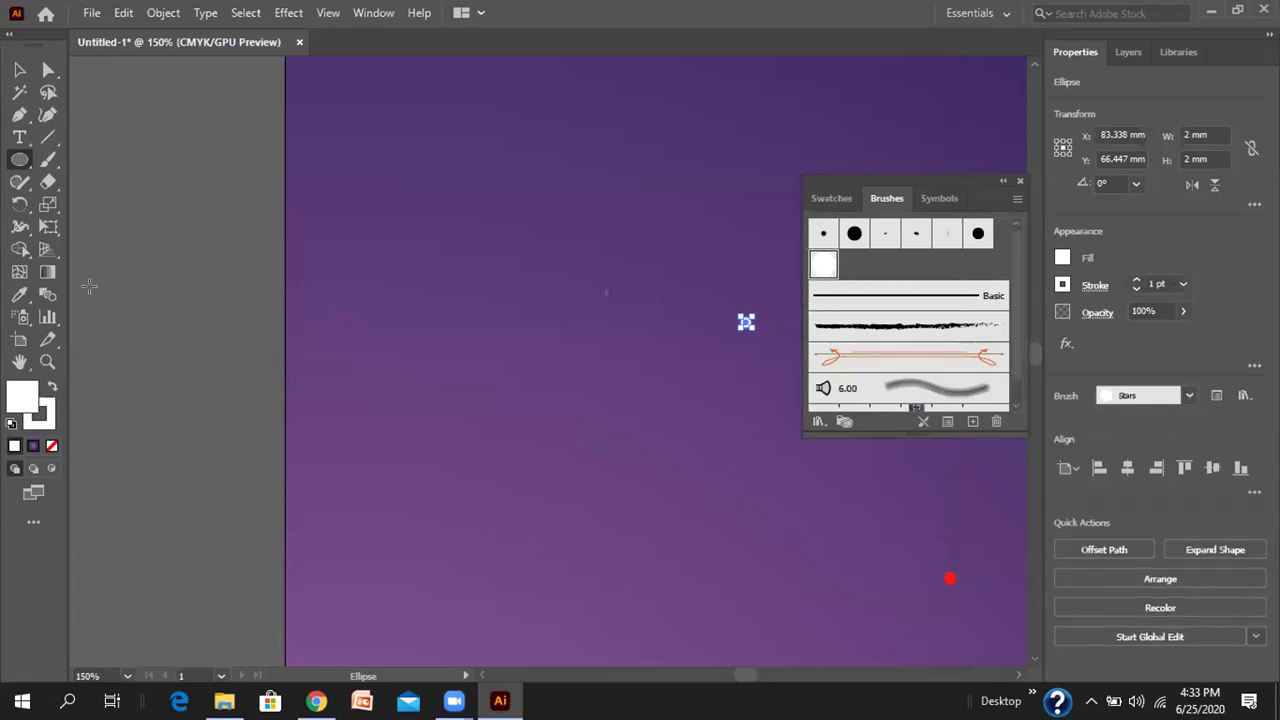
# - Delete the white circle that served as the star brush's source and clear the selection
pyautogui.press('Delete')
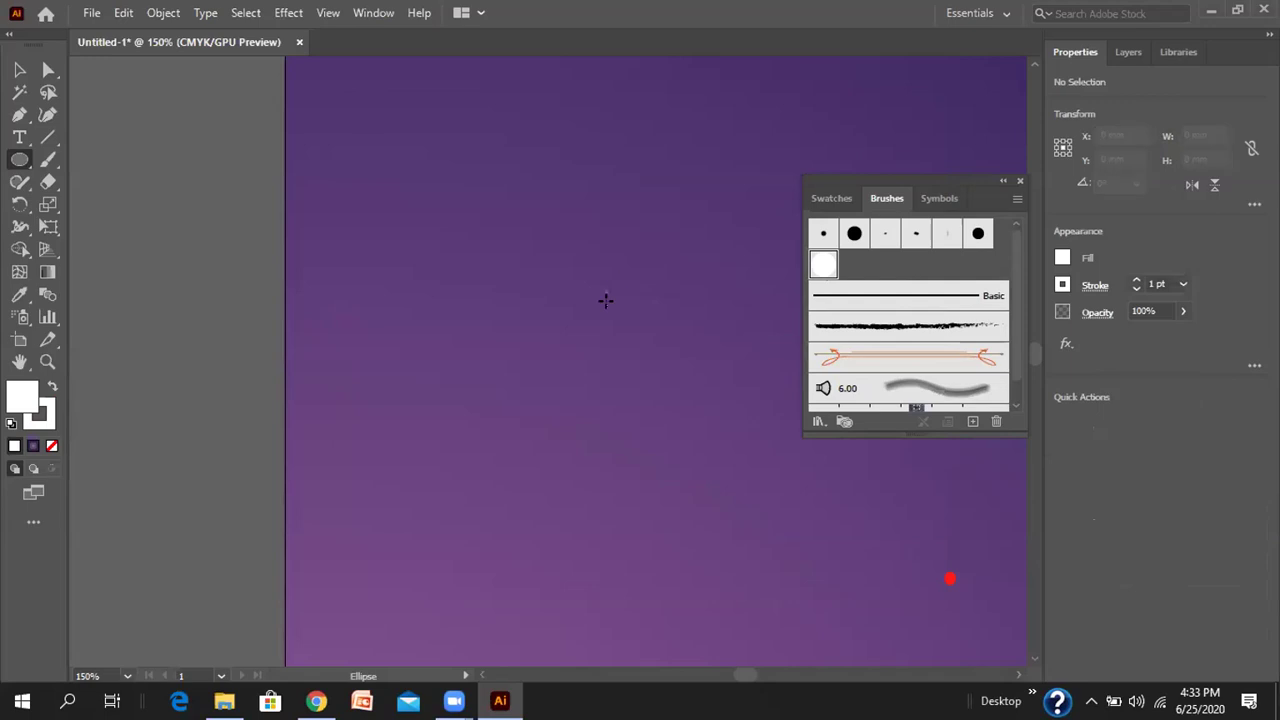
pyautogui.press('v')
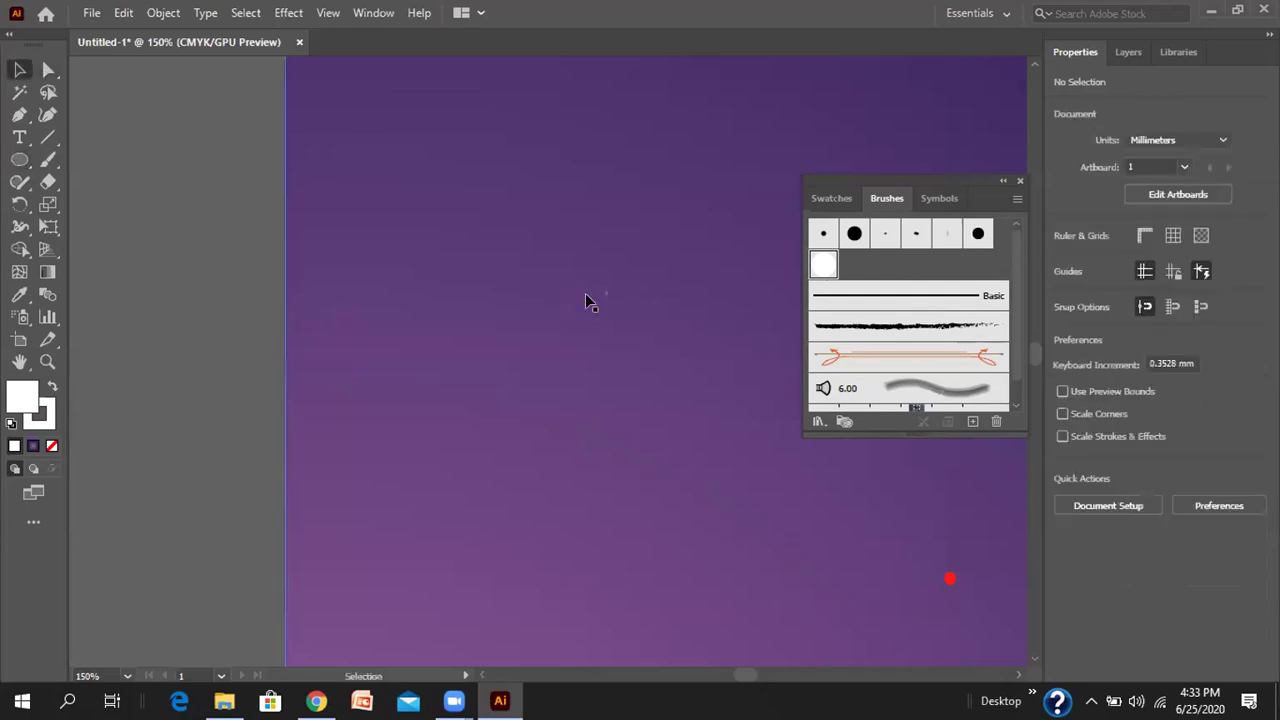
pyautogui.click(603, 292)
pyautogui.click(190, 156)
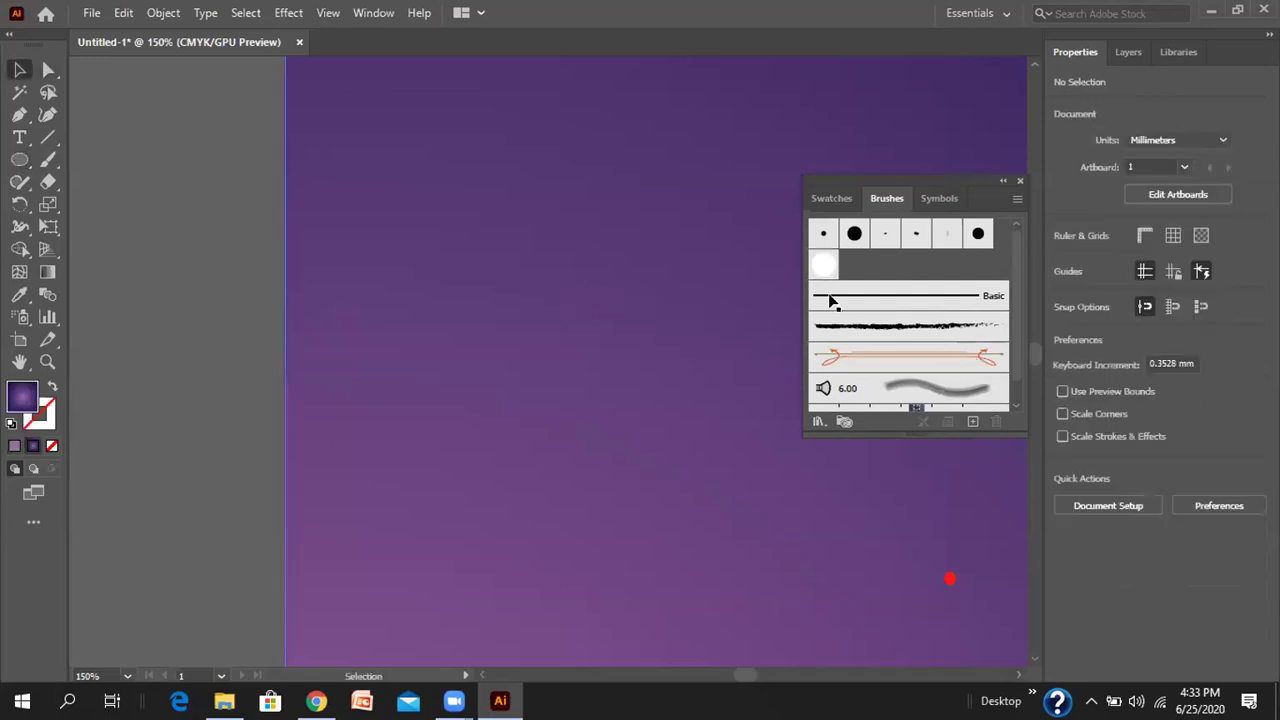
# - Paint scattered white stars over the whole purple sky with the Paintbrush and the Stars brush, and close the brush library
pyautogui.click(817, 268)
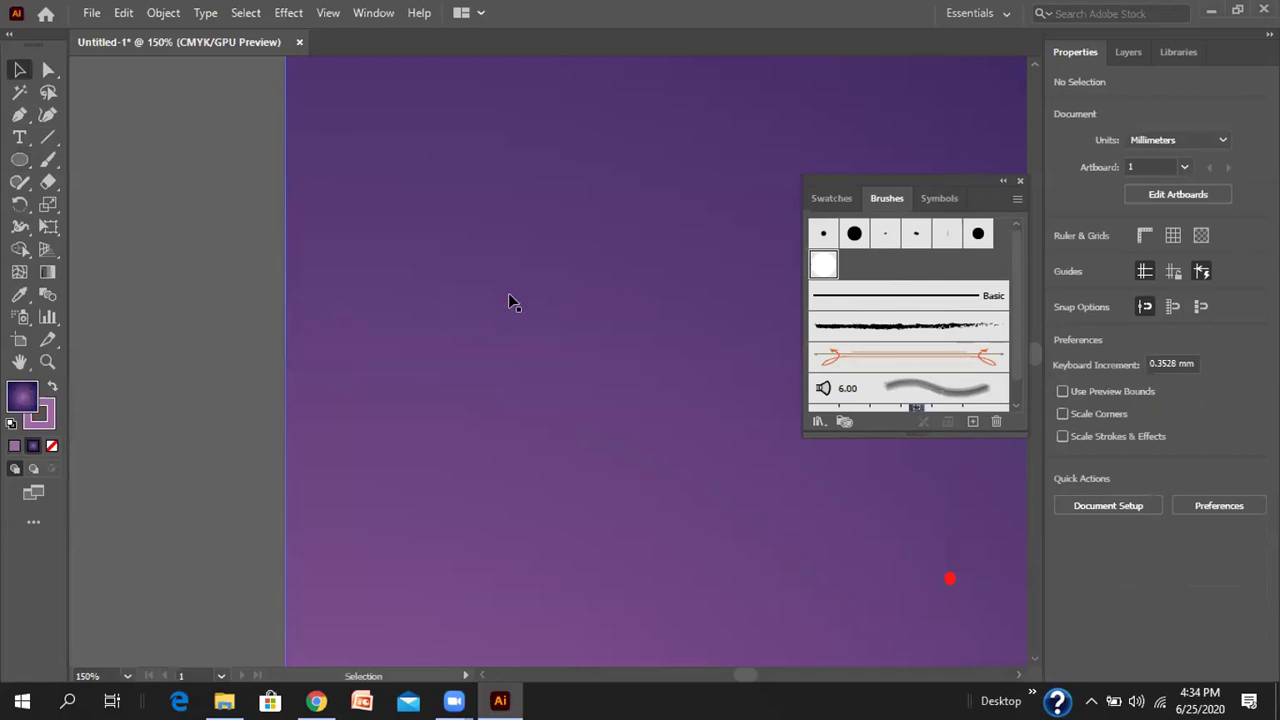
pyautogui.scroll(-2, 512, 270)
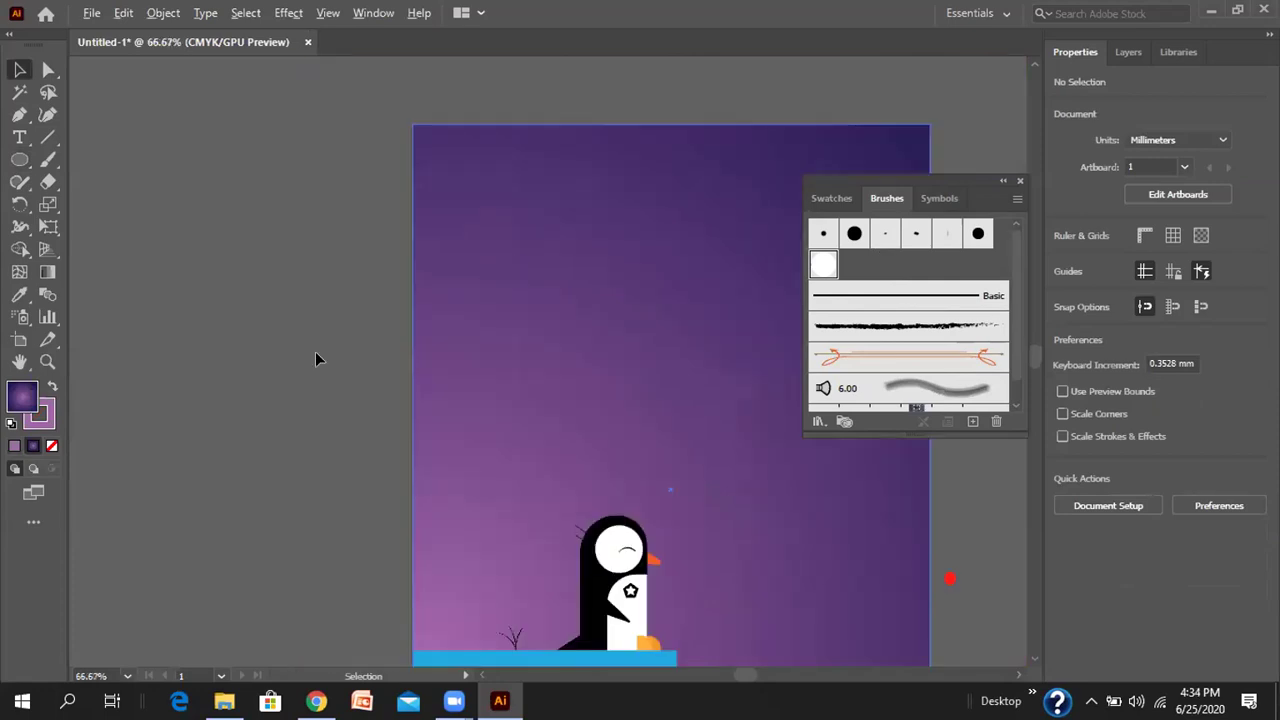
pyautogui.scroll(-1, 425, 345)
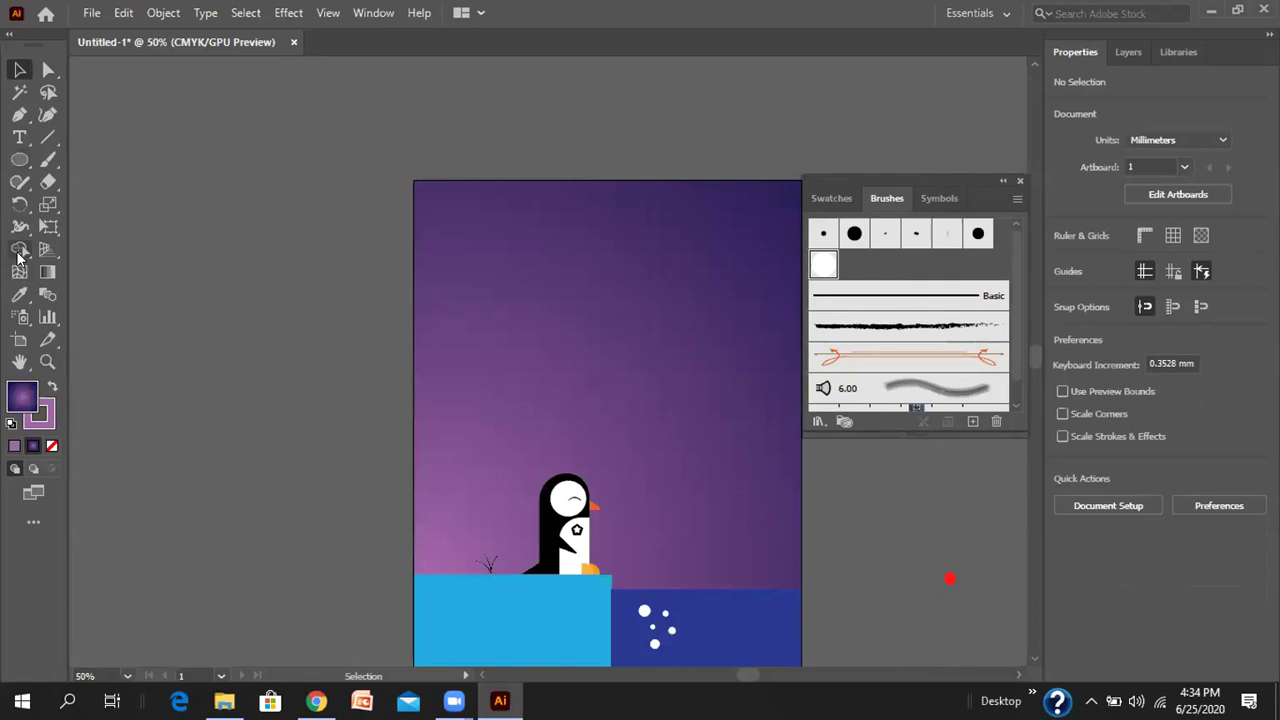
pyautogui.click(48, 159)
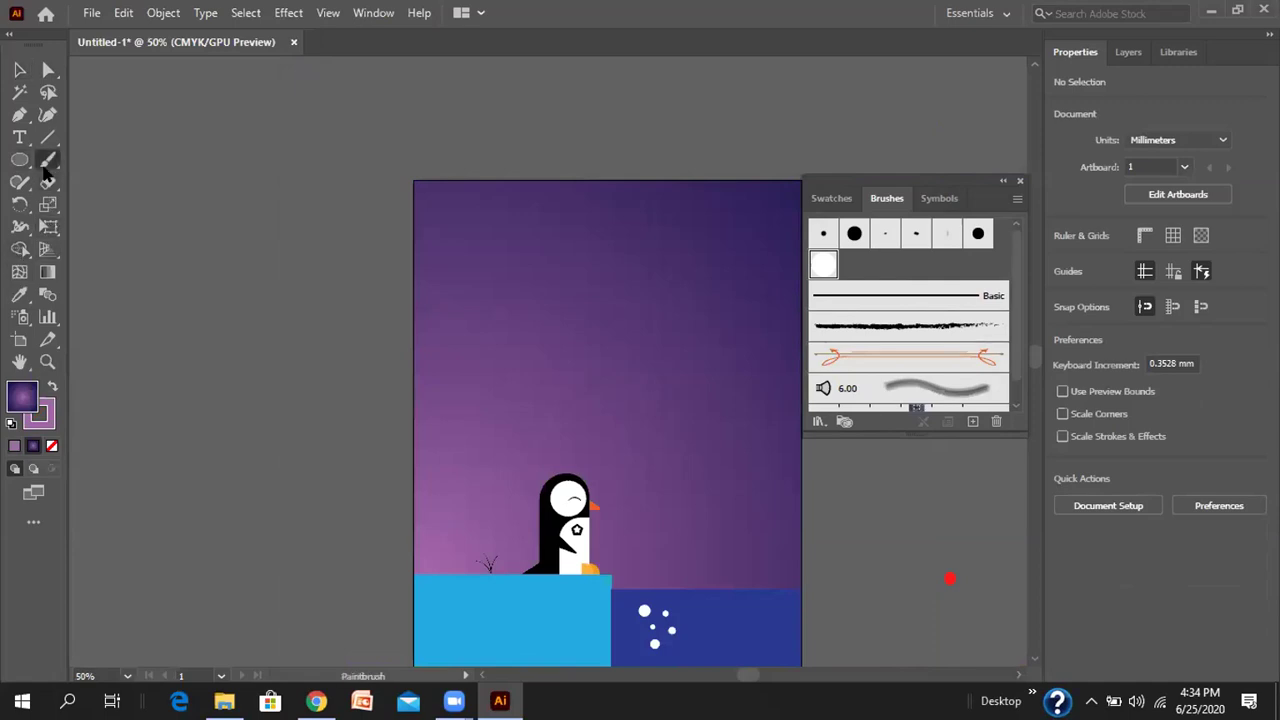
pyautogui.moveTo(494, 226)
pyautogui.mouseDown()
pyautogui.moveTo(457, 200)
pyautogui.moveTo(546, 303)
pyautogui.moveTo(670, 360)
pyautogui.mouseUp()
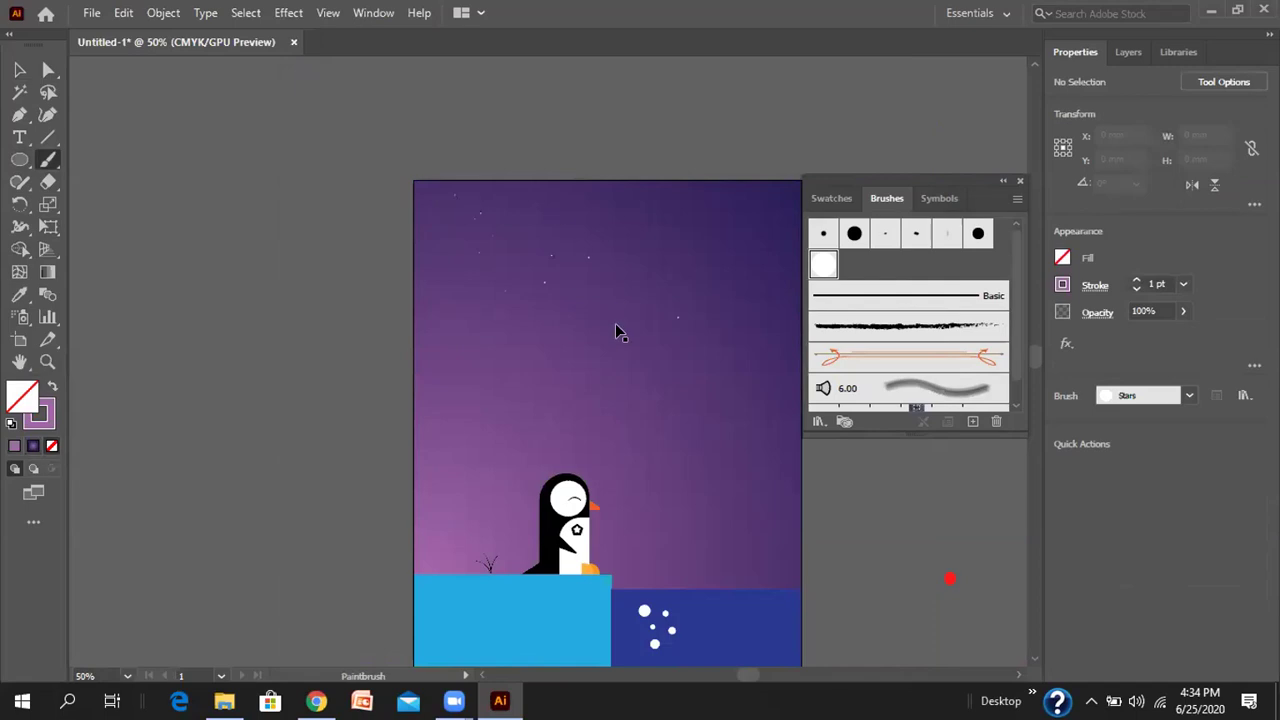
pyautogui.hotkey('ctrl', 'z')
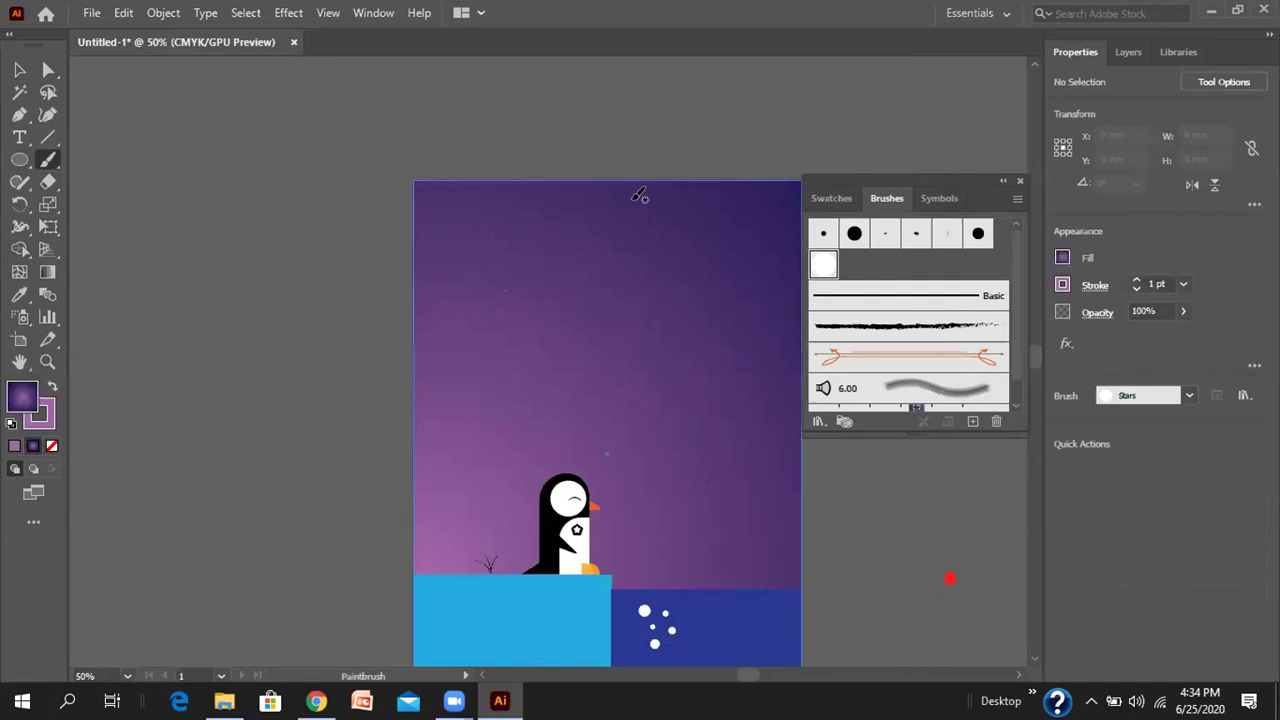
pyautogui.moveTo(450, 195)
pyautogui.mouseDown()
pyautogui.moveTo(506, 185)
pyautogui.moveTo(338, 375)
pyautogui.moveTo(661, 168)
pyautogui.mouseUp()
pyautogui.press('/')
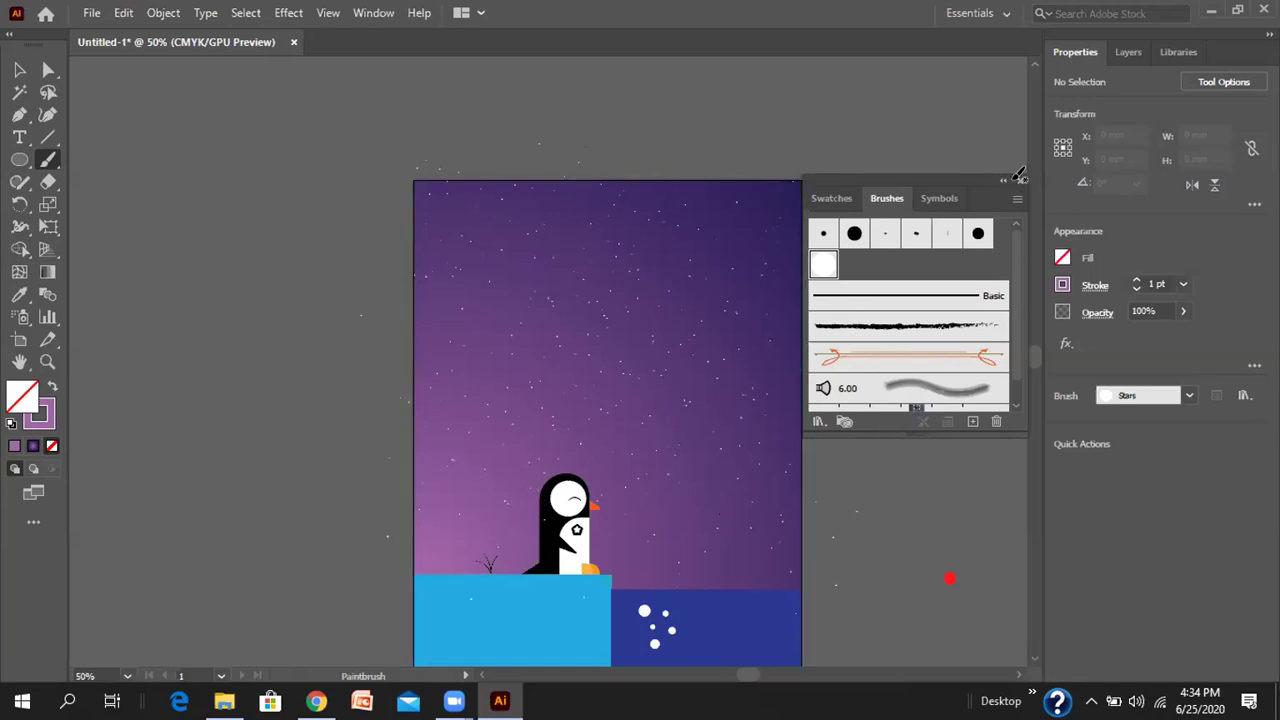
pyautogui.click(1019, 181)
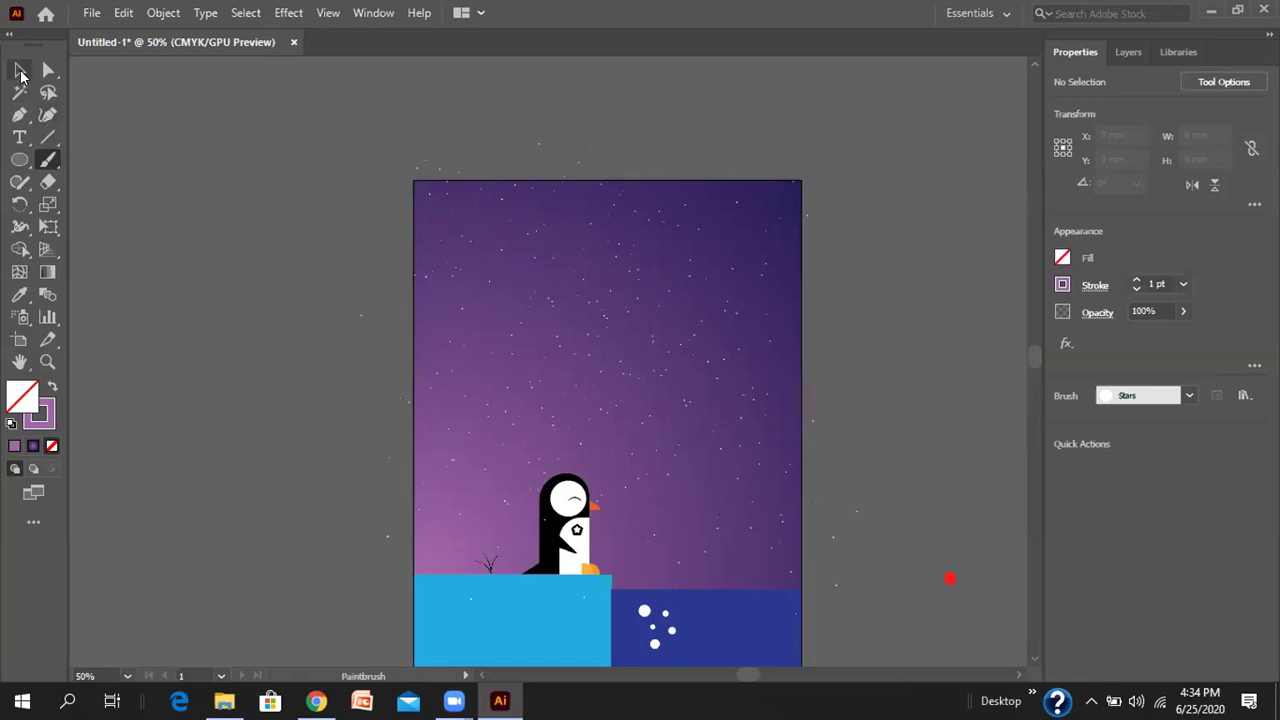
# - Draw an unfilled rectangle over the artwork and extend it to cover the whole 210 x 297 mm artboard
pyautogui.moveTo(17, 160); pyautogui.dragTo(60, 163)
pyautogui.moveTo(414, 181); pyautogui.dragTo(795, 588)
pyautogui.scroll(-1, 690, 560)
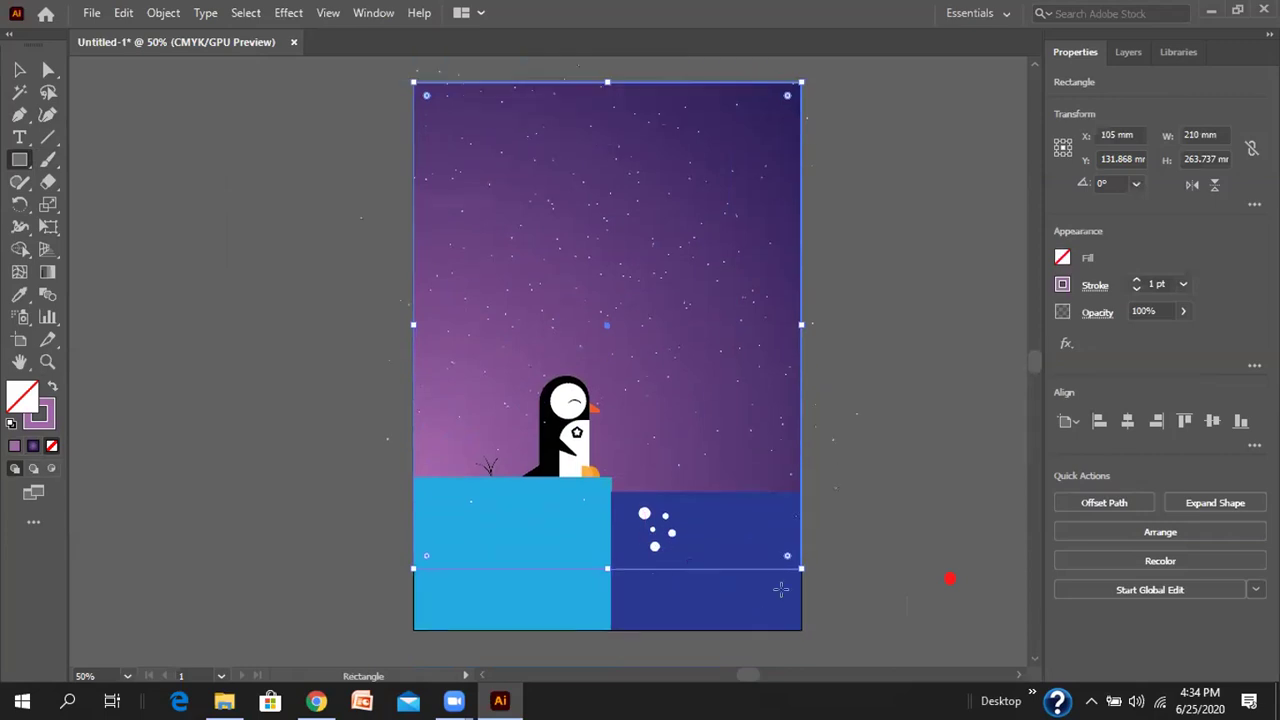
pyautogui.moveTo(605, 568); pyautogui.dragTo(607, 629)
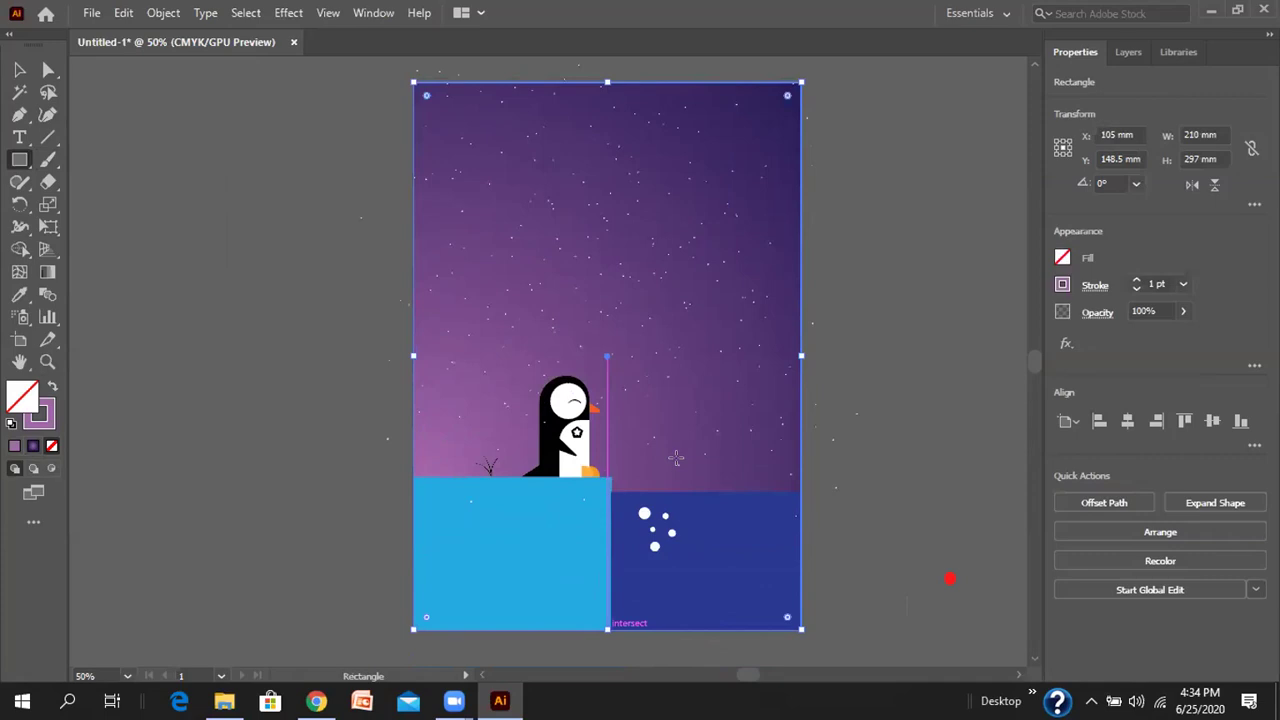
# - Make a clipping mask from the star brush path and the artboard-sized rectangle
pyautogui.scroll(2, 430, 300)
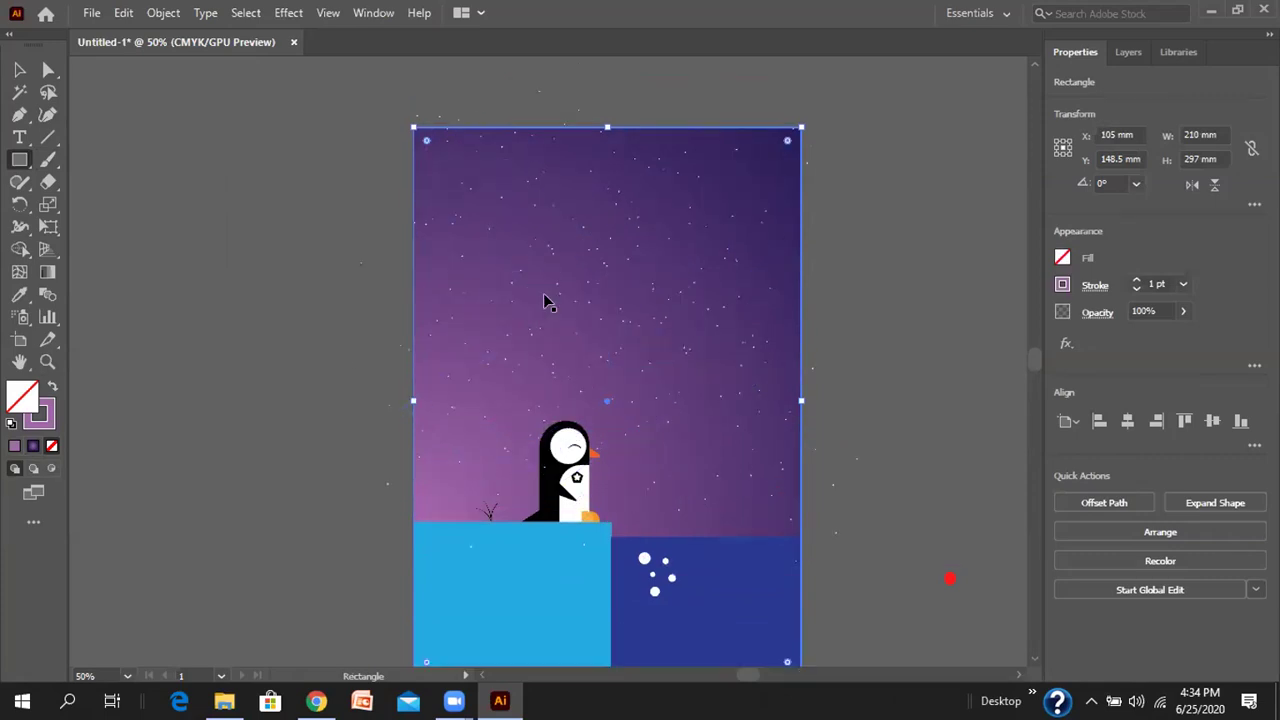
pyautogui.hotkey('ctrl', 'v')
pyautogui.press('v')
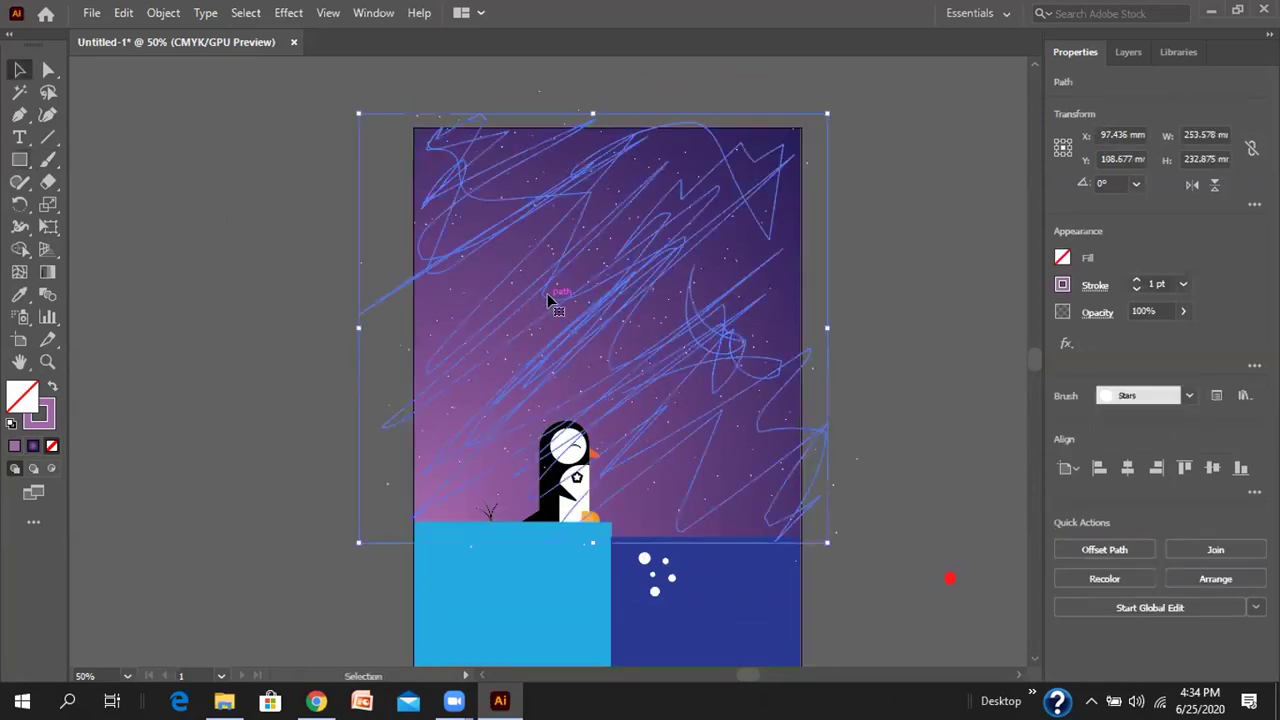
pyautogui.keyDown('shift'); pyautogui.click(801, 579); pyautogui.keyUp('shift')
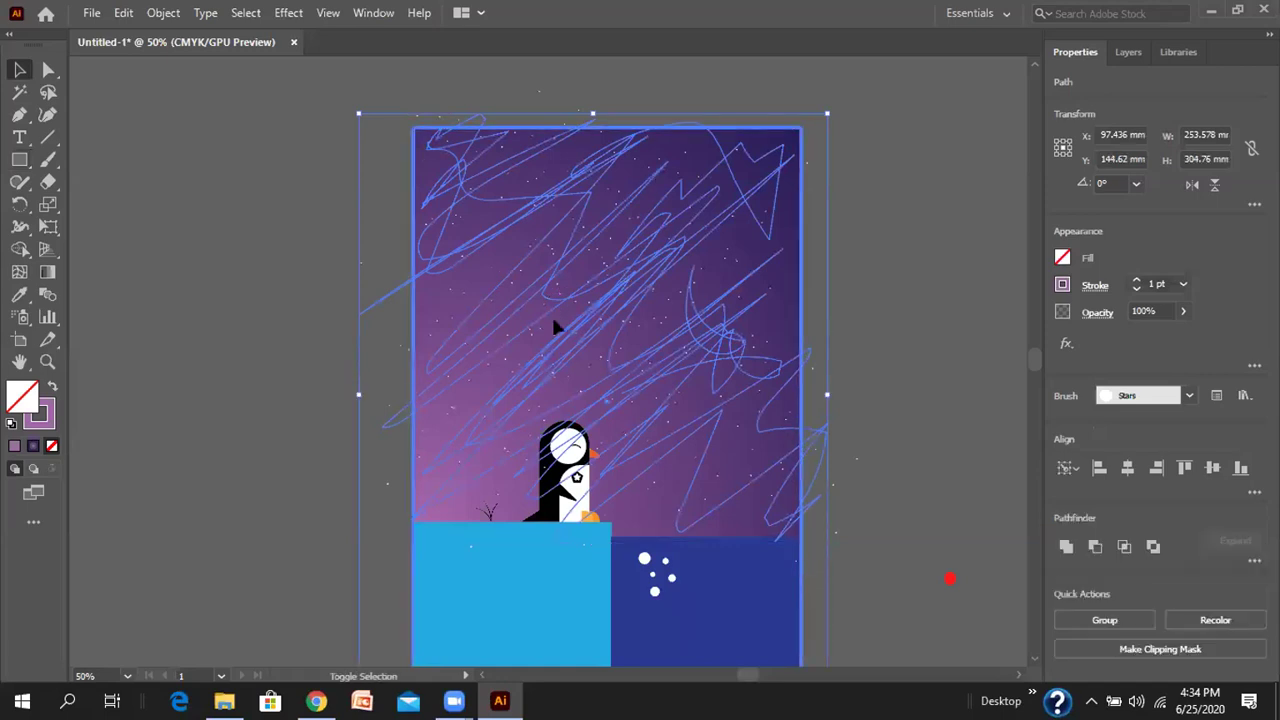
pyautogui.rightClick(583, 294)
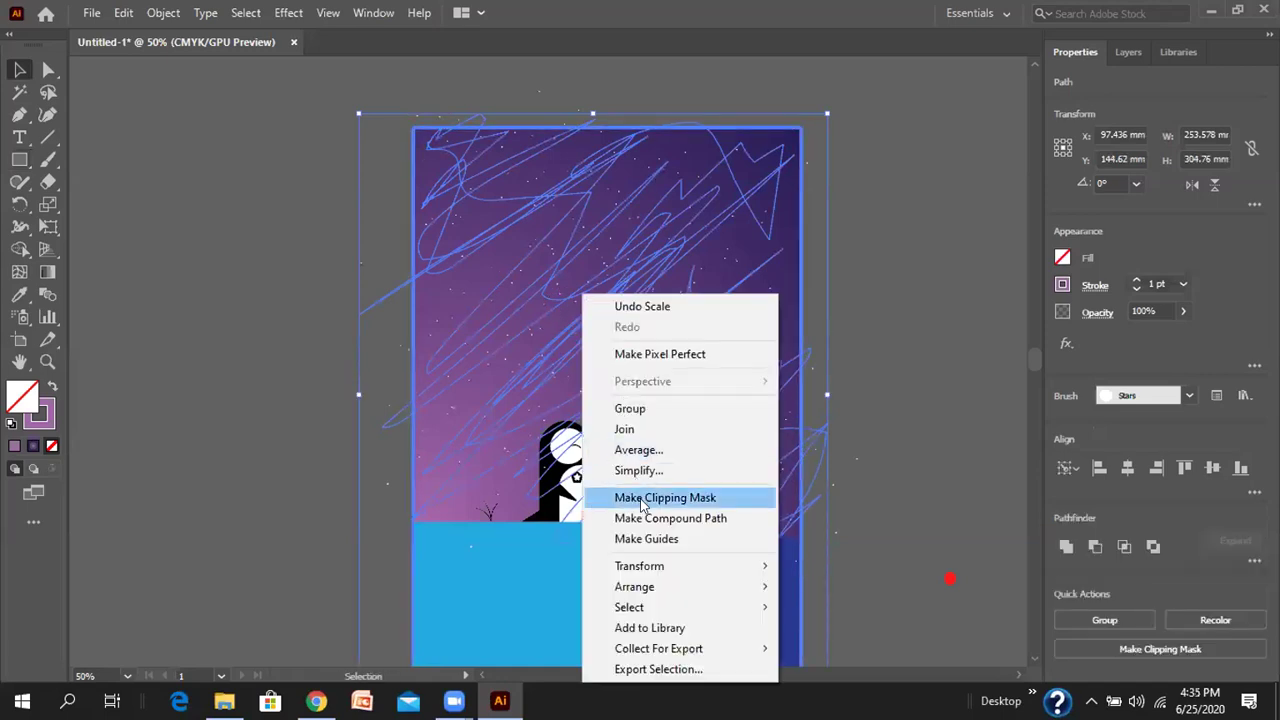
pyautogui.moveTo(669, 552)
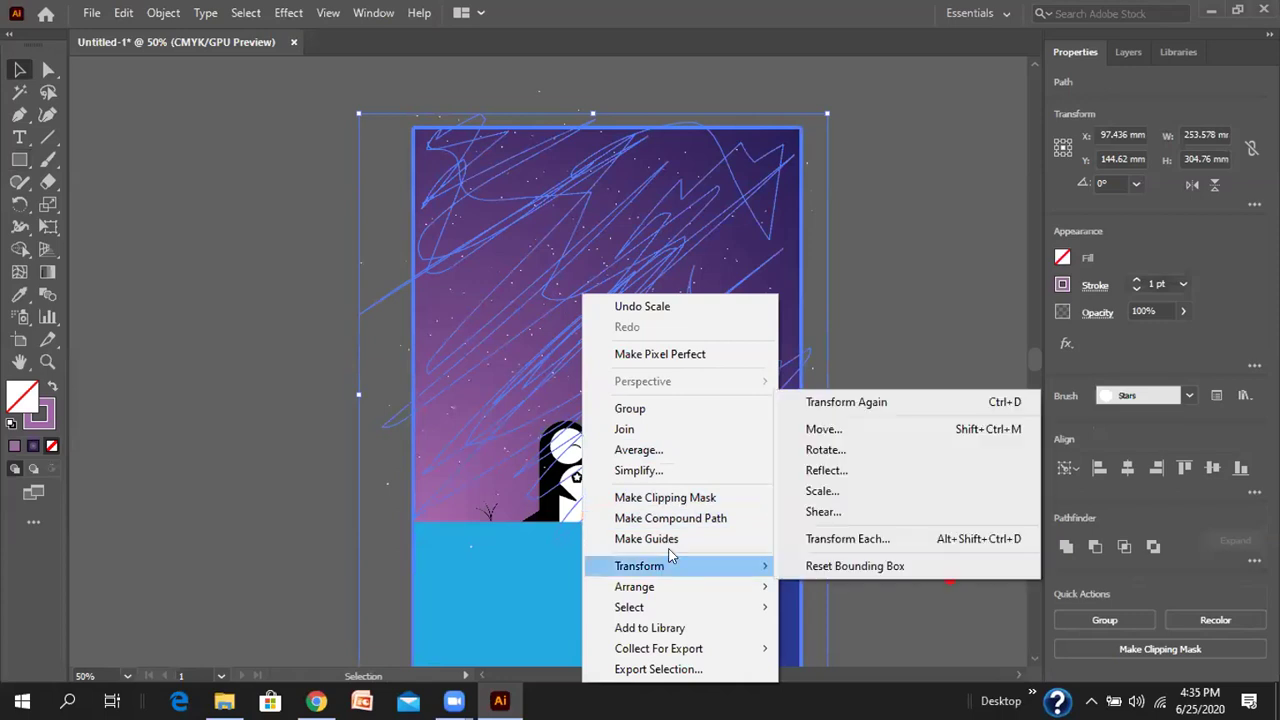
pyautogui.click(652, 500)
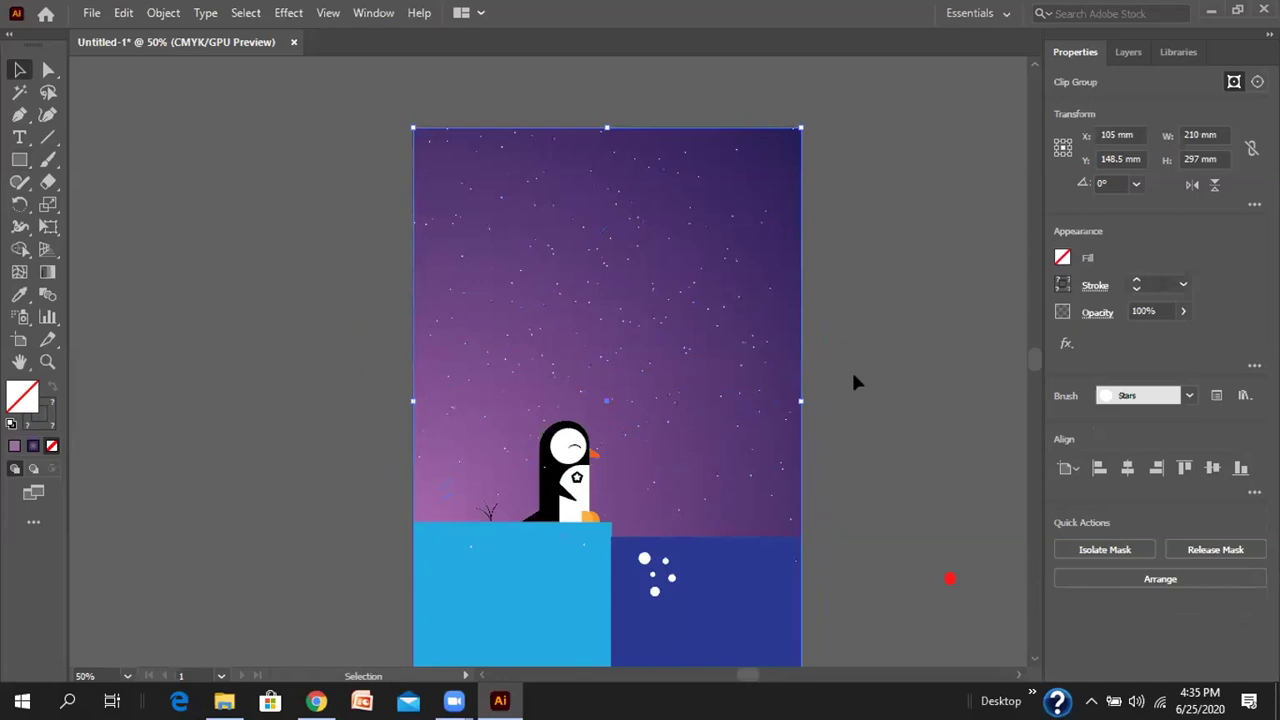
# - Examine the new clip group's contents in the layer structure of Layer 1
pyautogui.click(1128, 51)
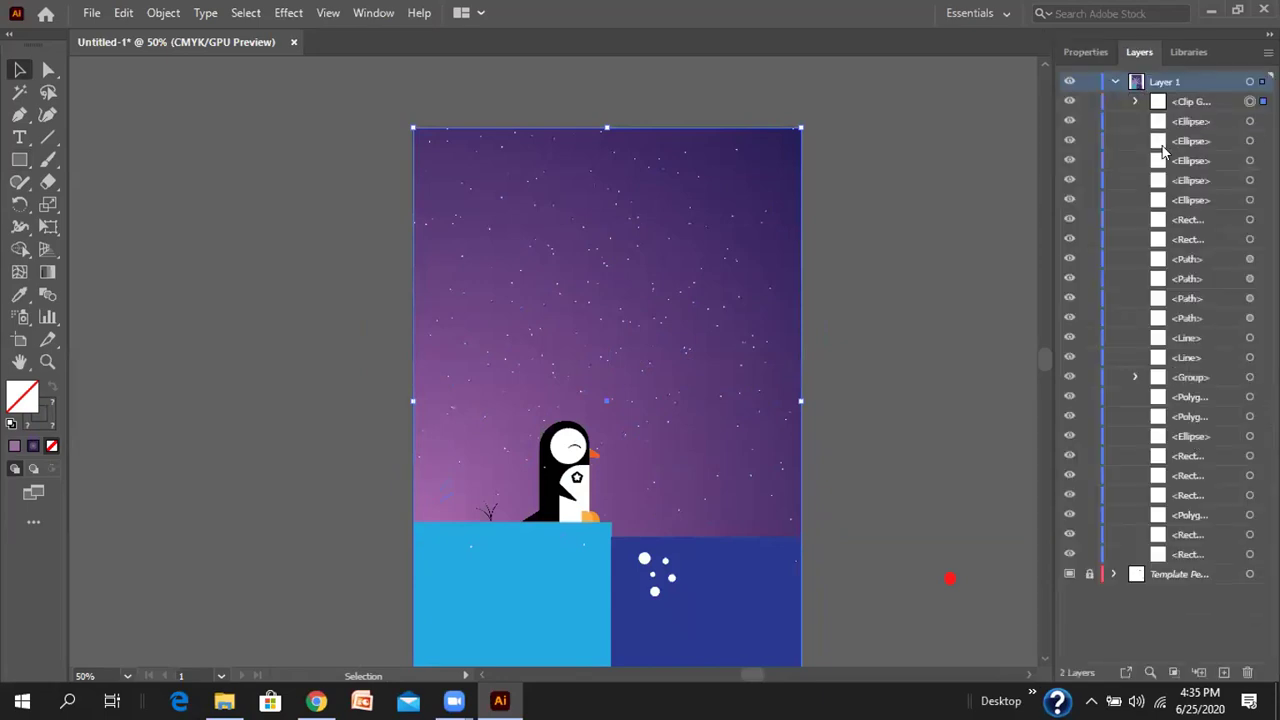
pyautogui.click(1135, 102)
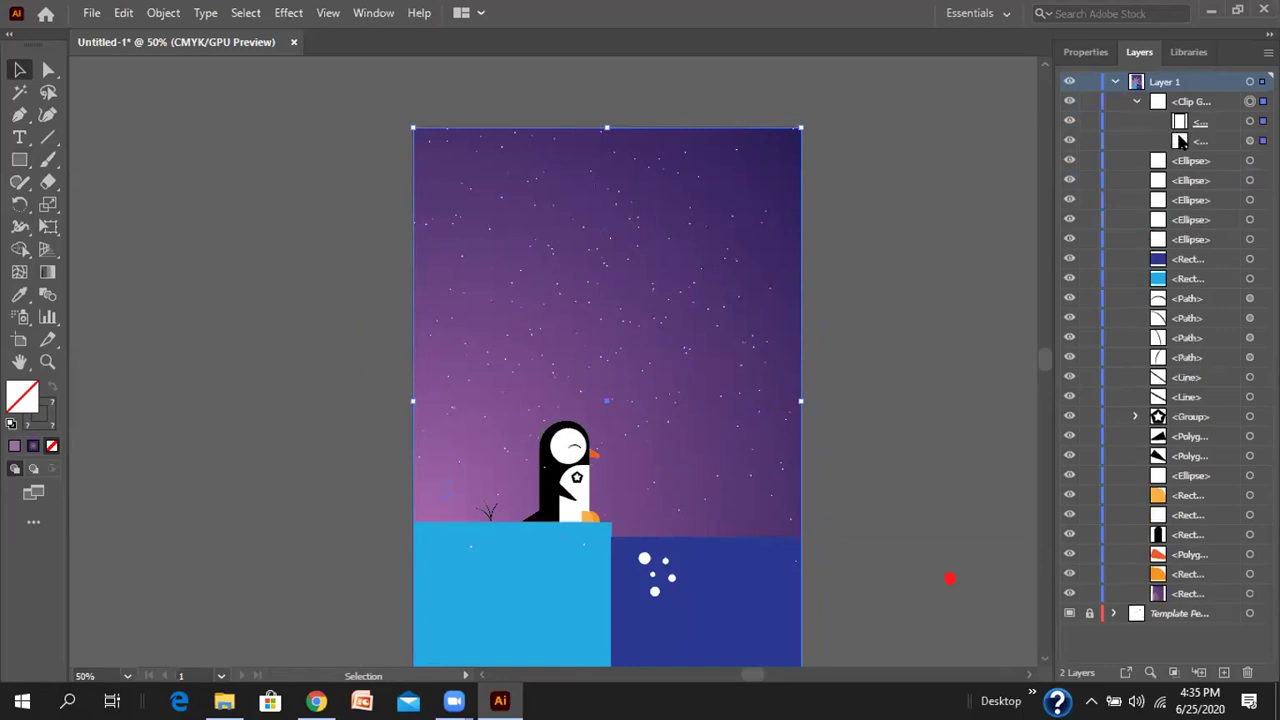
pyautogui.click(1115, 81)
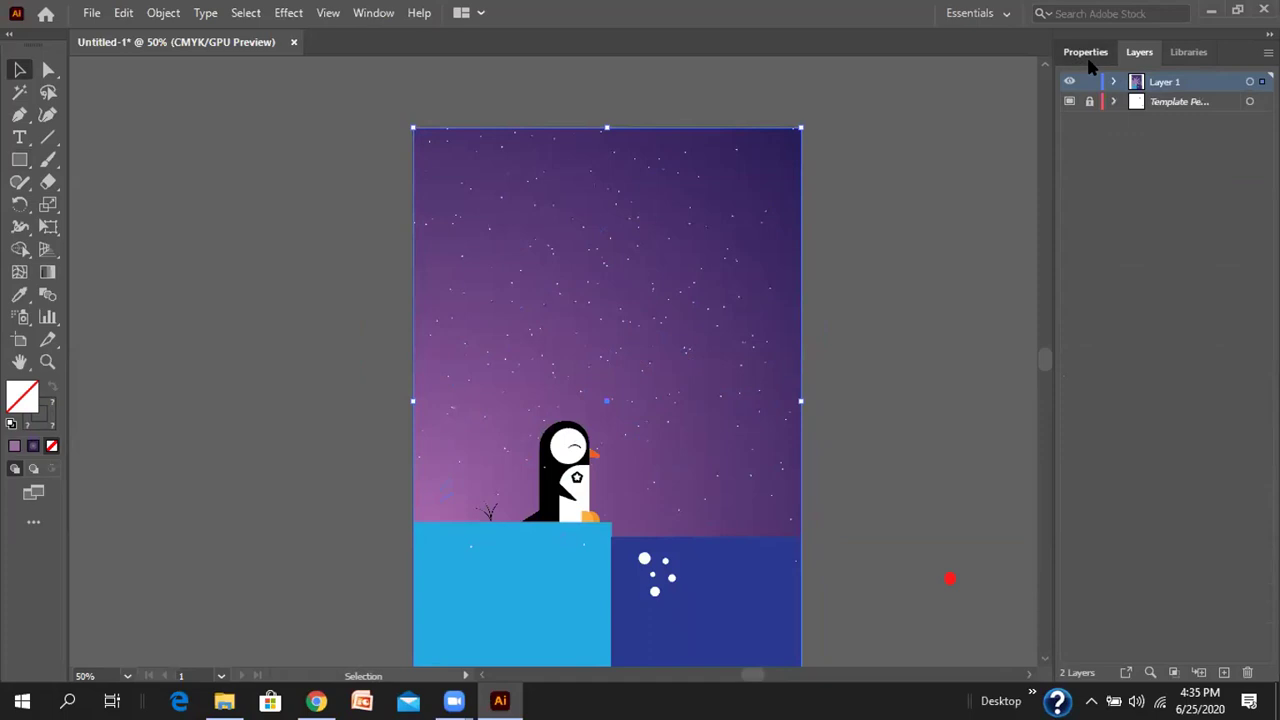
pyautogui.click(1088, 53)
# - Send the clipped stars group to the back of the artwork and deselect it
pyautogui.scroll(-1, 845, 201)
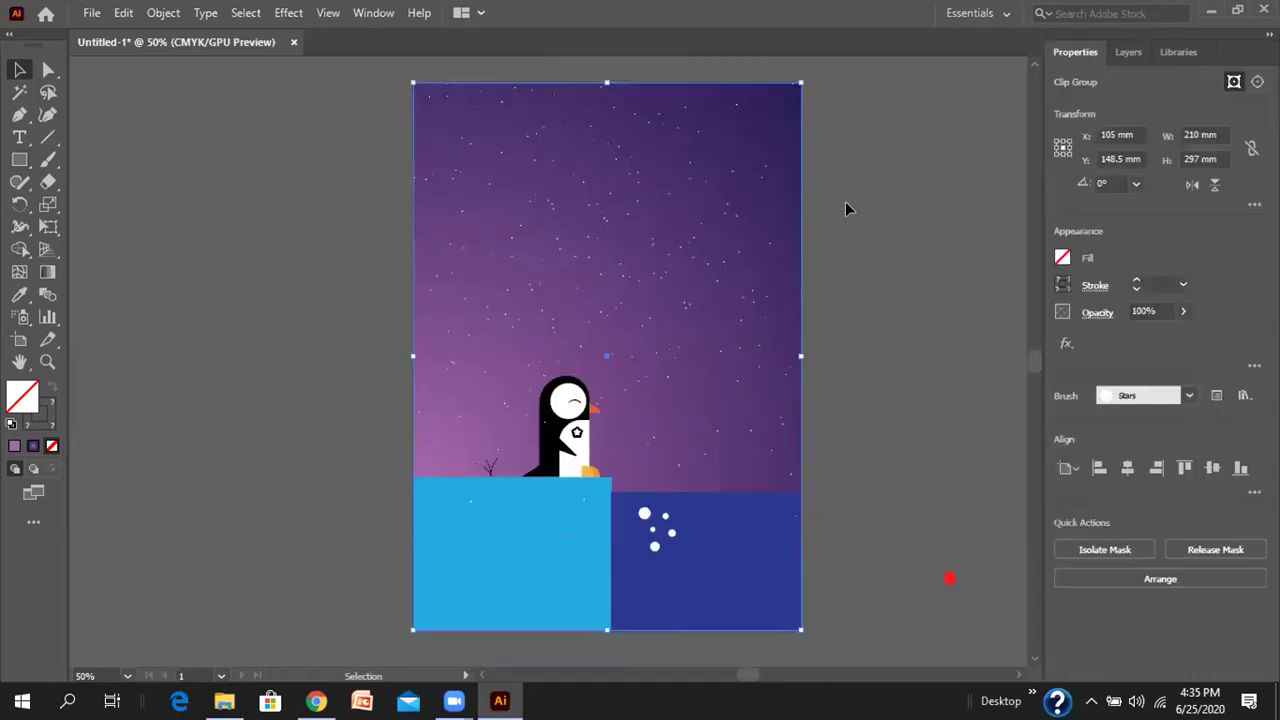
pyautogui.rightClick(721, 352)
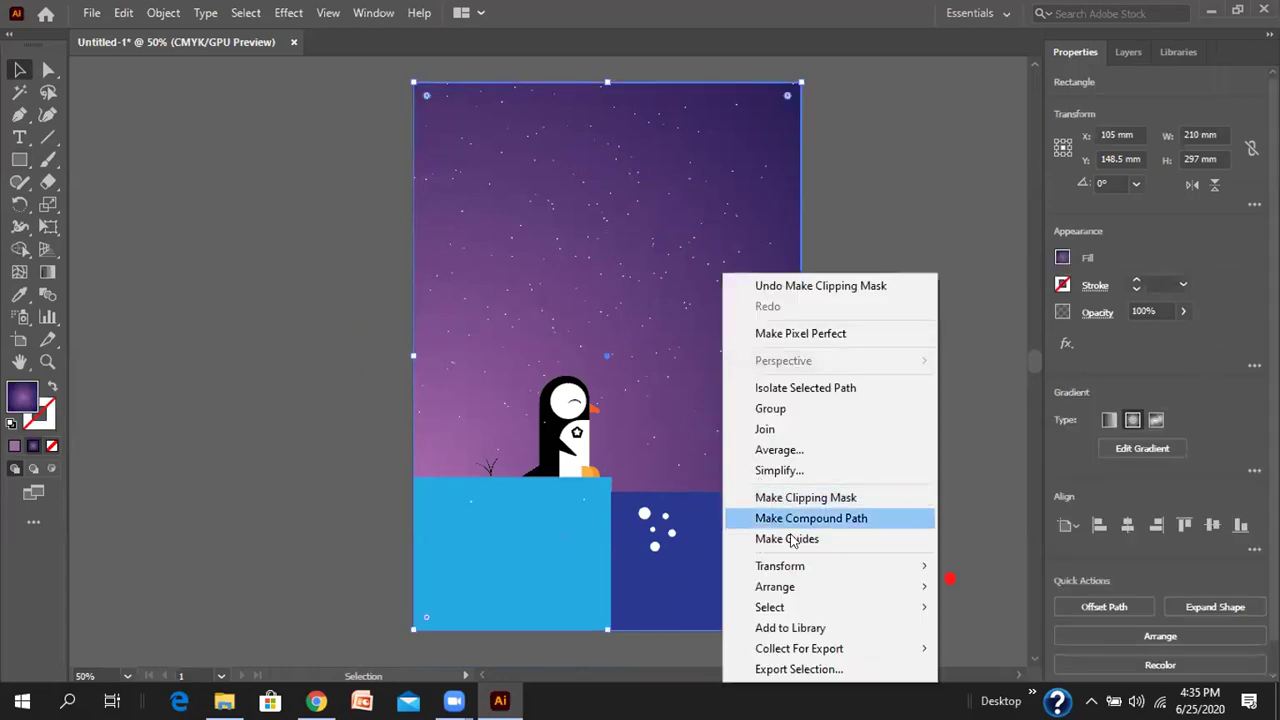
pyautogui.click(948, 264)
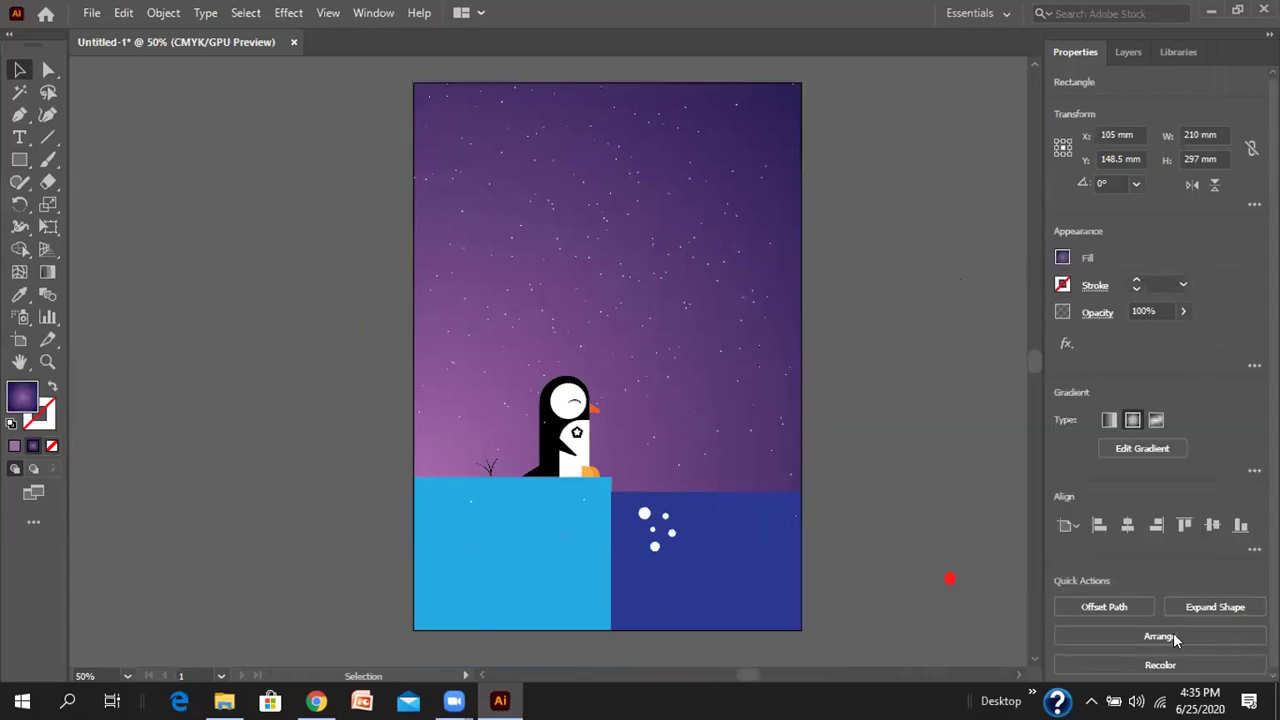
pyautogui.click(673, 288)
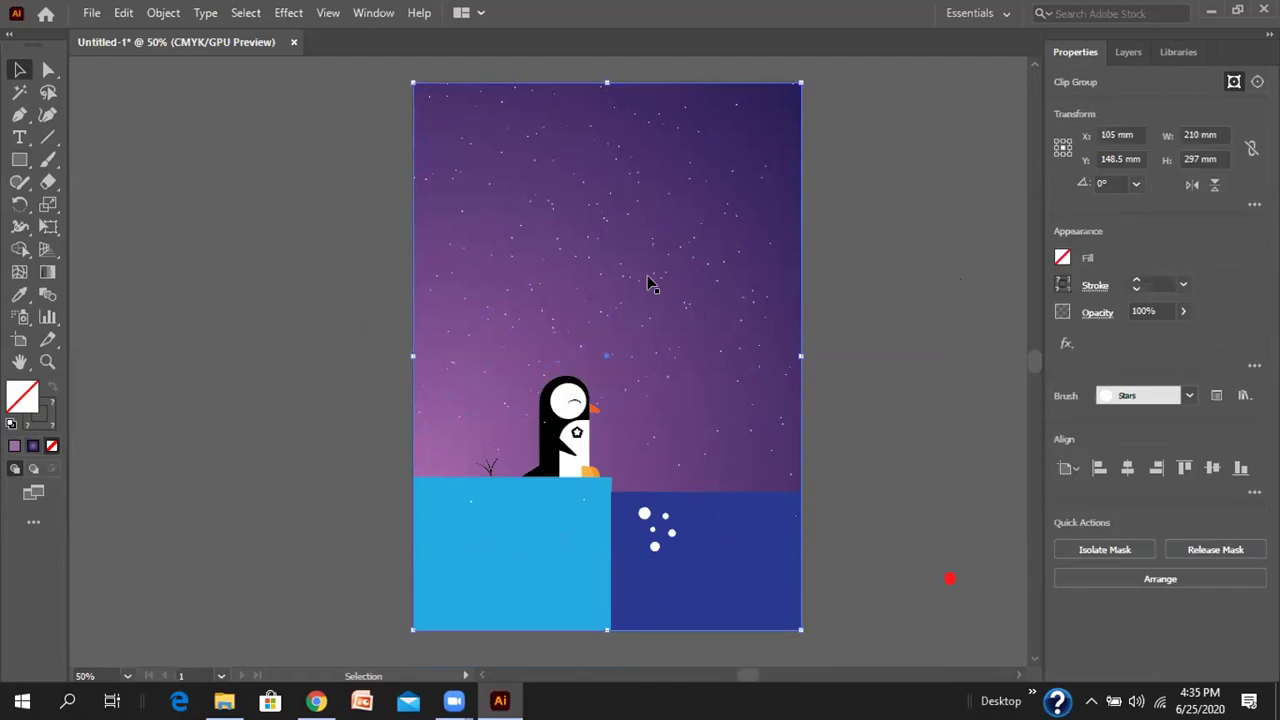
pyautogui.click(1131, 577)
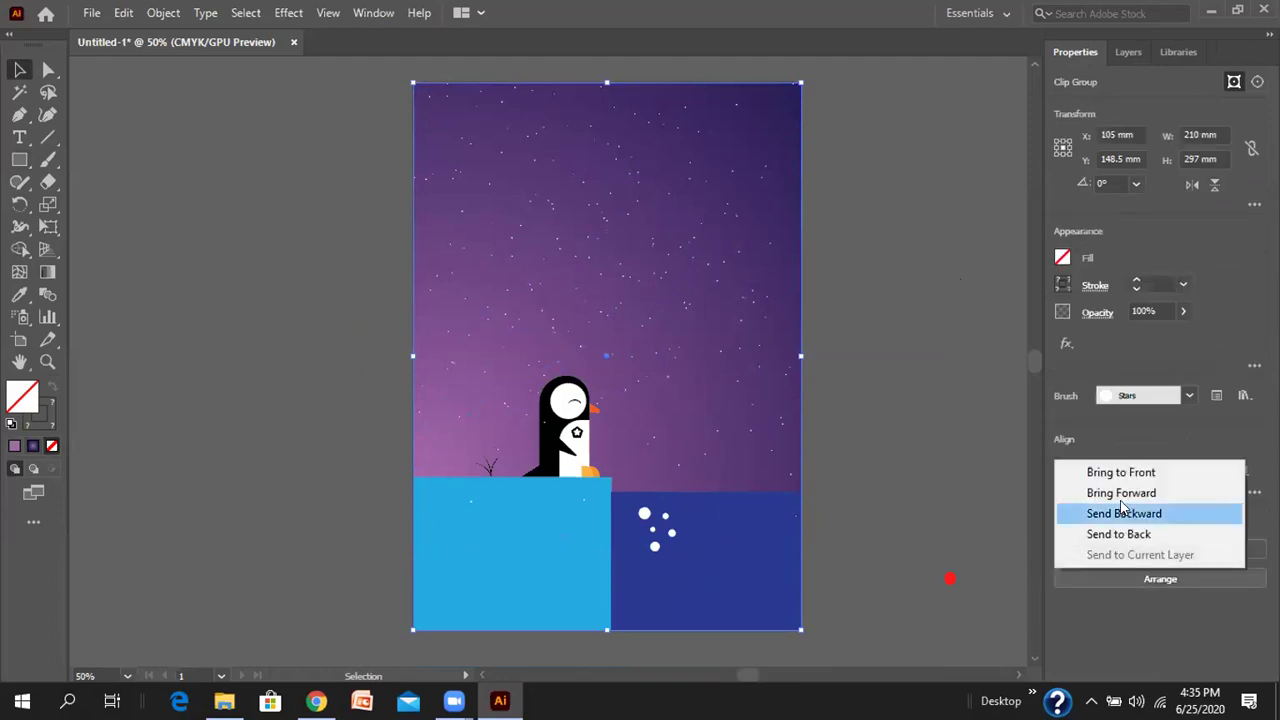
pyautogui.click(1118, 534)
pyautogui.click(958, 375)
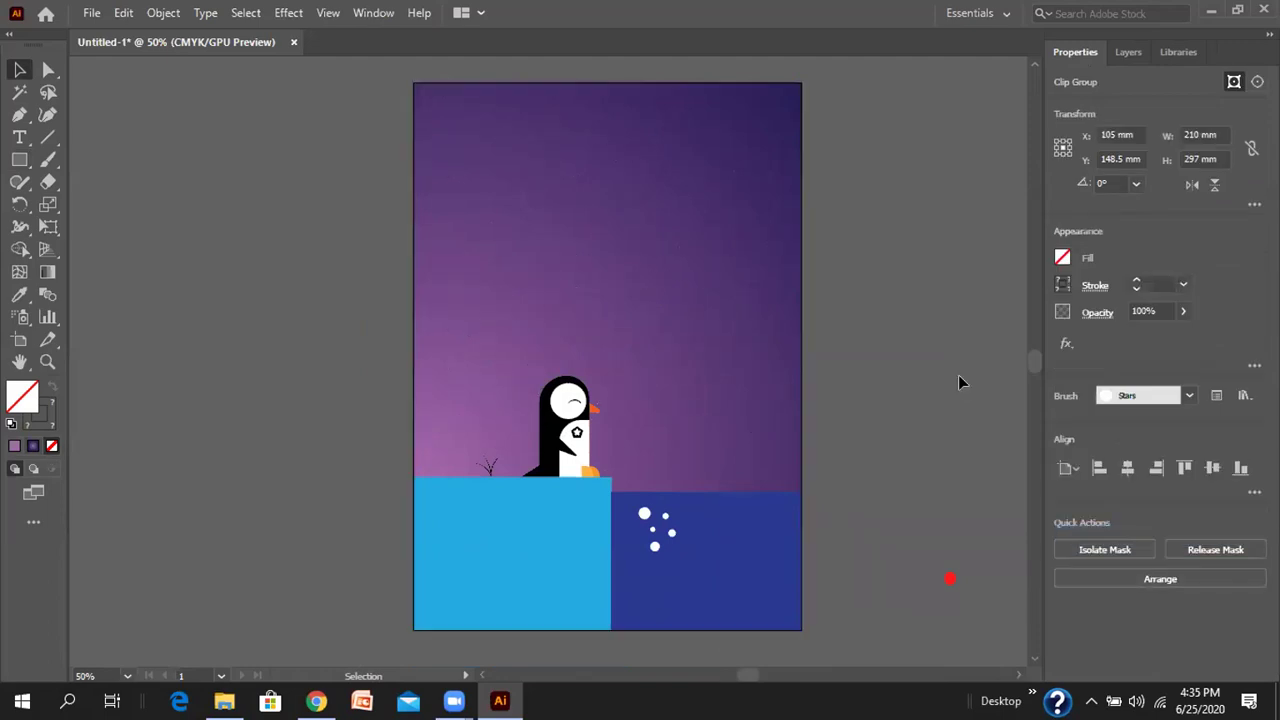
# - Send the purple gradient sky rectangle to the back, behind the stars, and deselect it
pyautogui.click(760, 283)
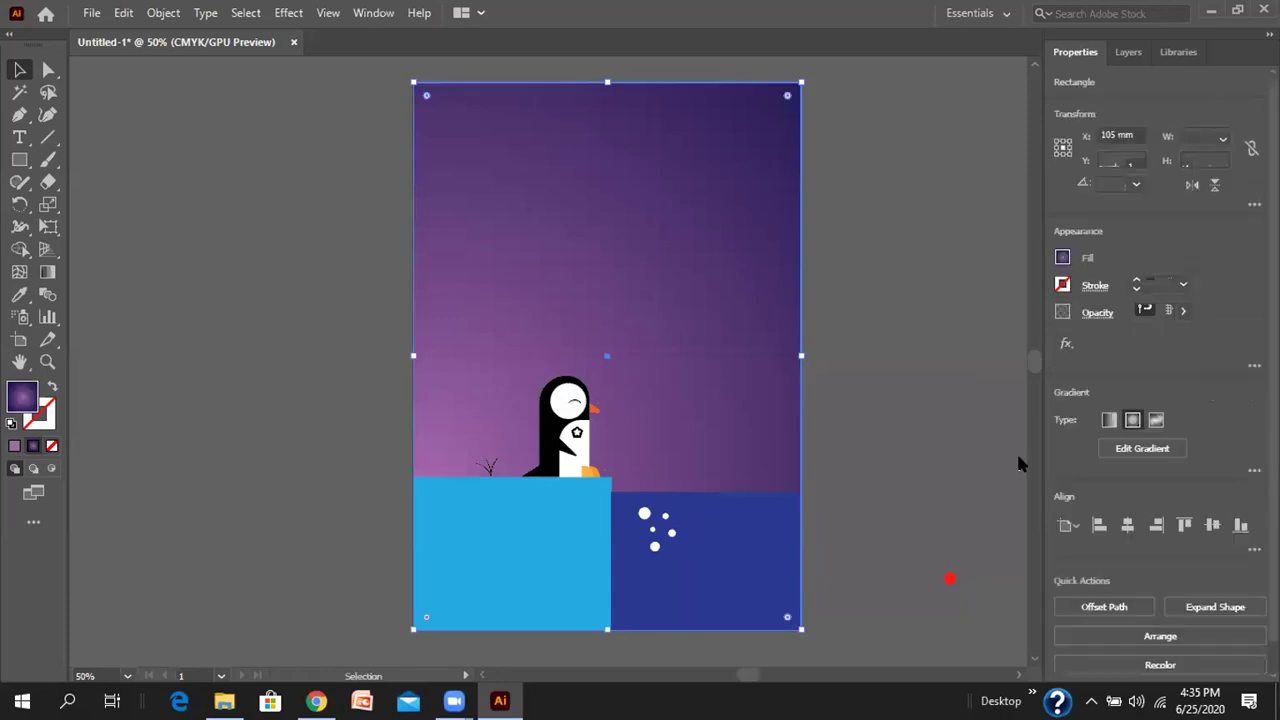
pyautogui.click(1172, 637)
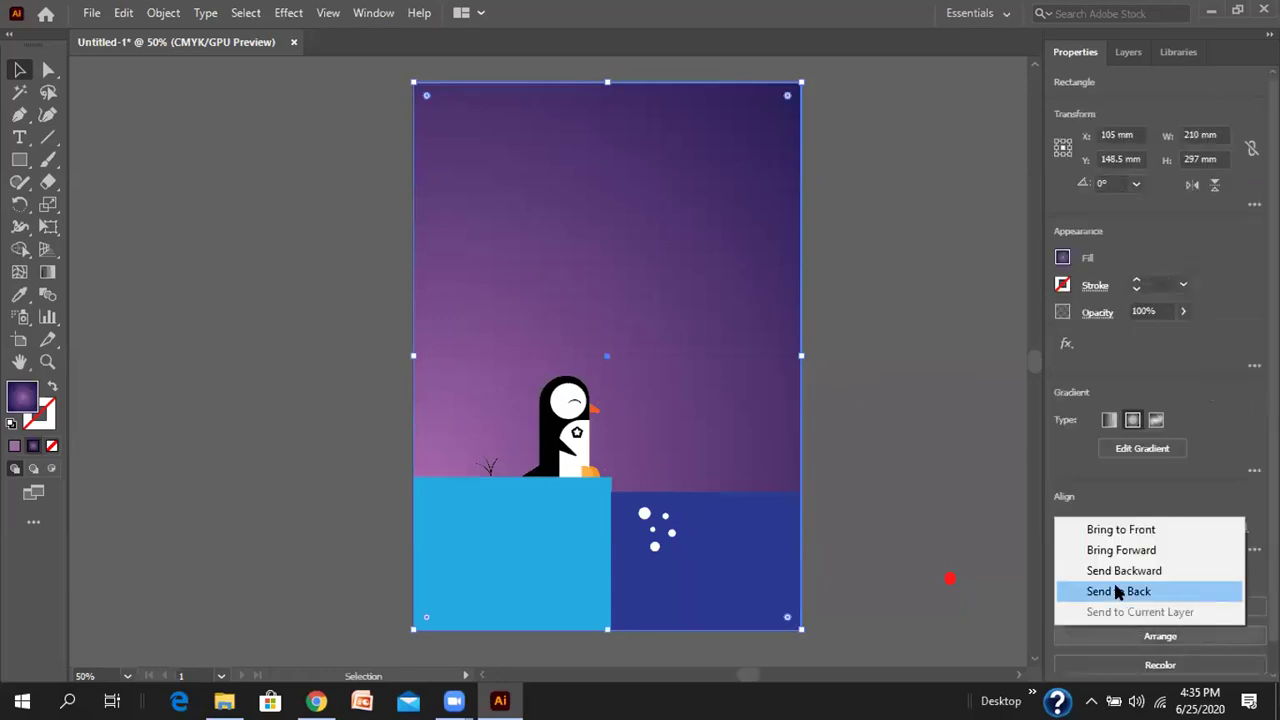
pyautogui.click(1118, 591)
pyautogui.click(885, 323)
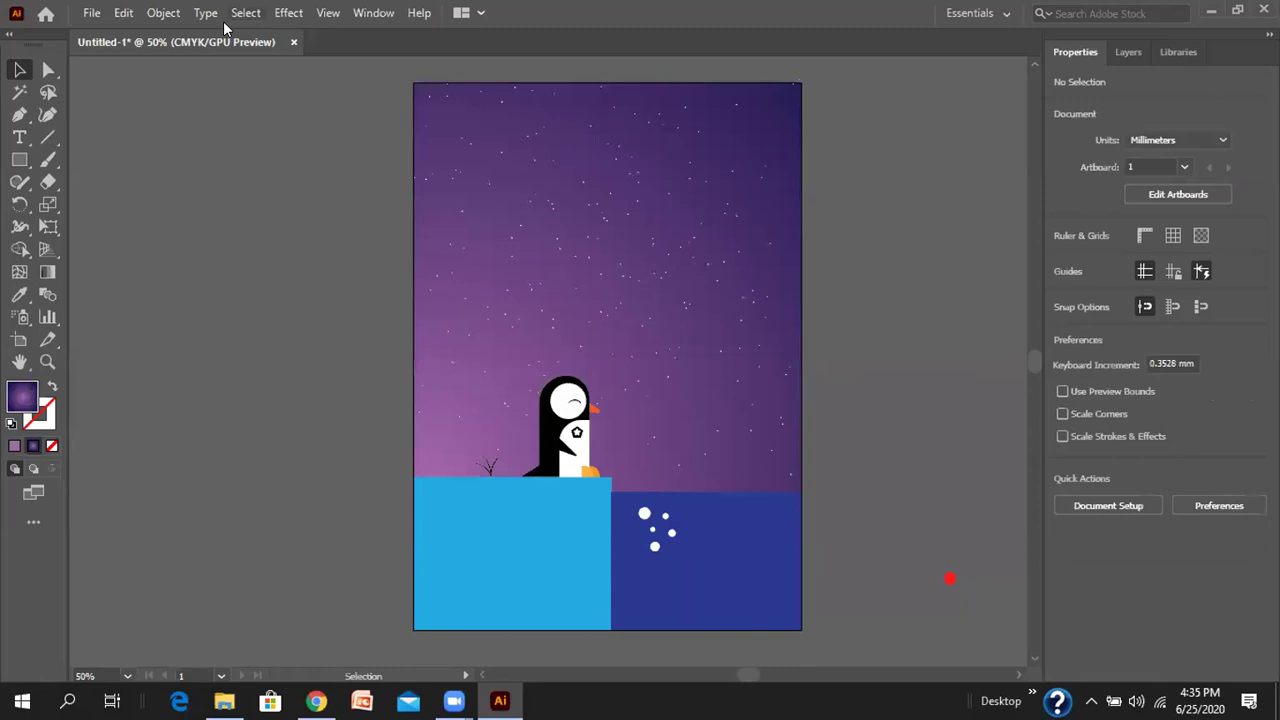
# - Draw a circle about 81 mm in diameter in the upper left of the starry sky
pyautogui.rightClick(19, 160)
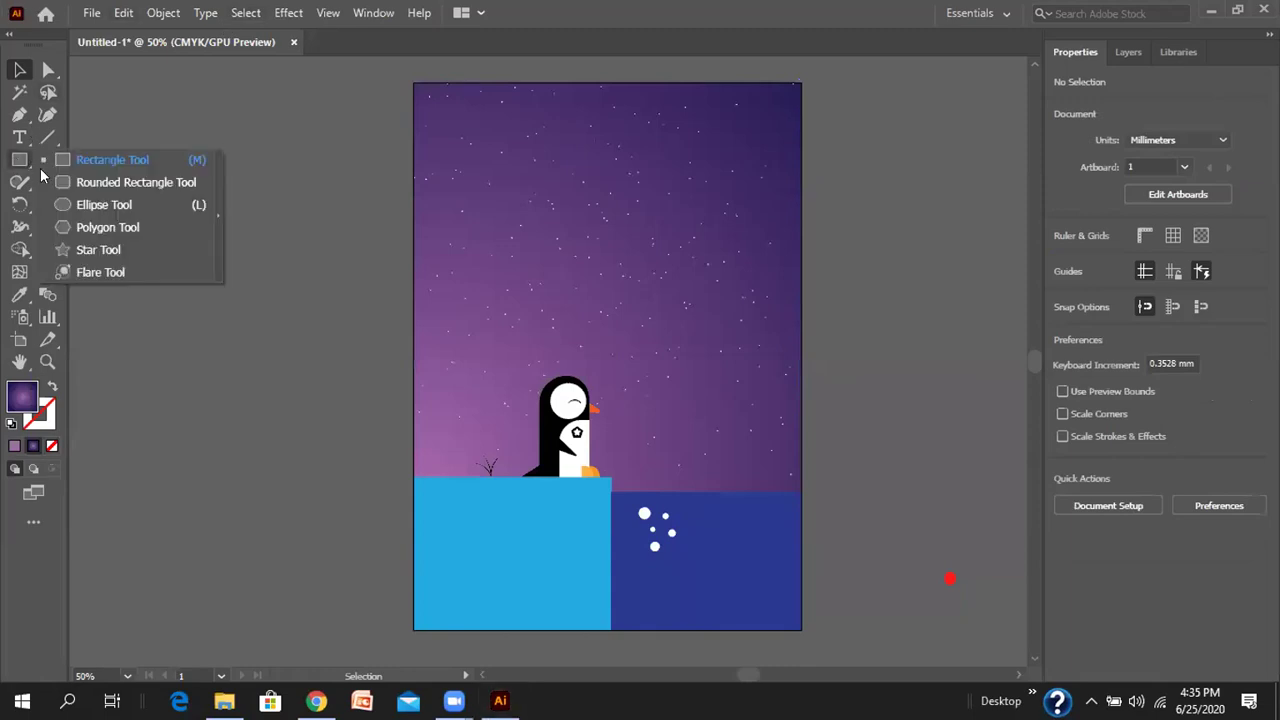
pyautogui.click(88, 204)
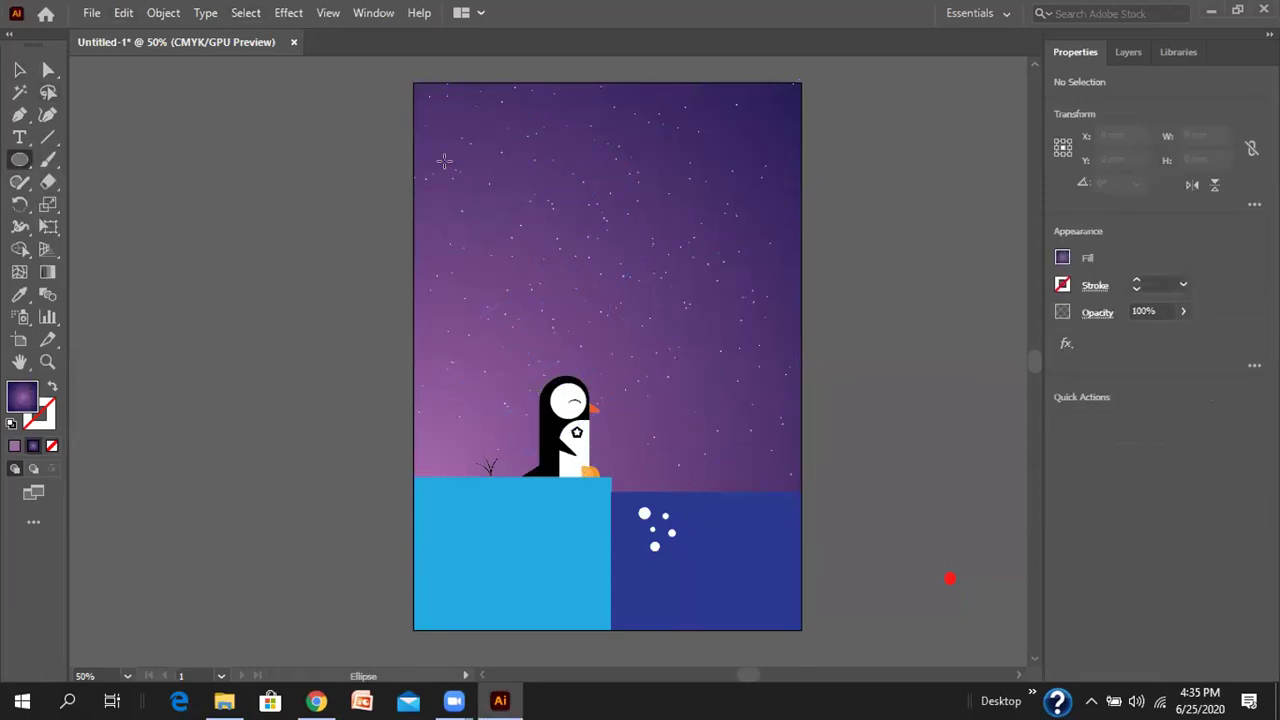
pyautogui.moveTo(450, 135); pyautogui.dragTo(600, 283)
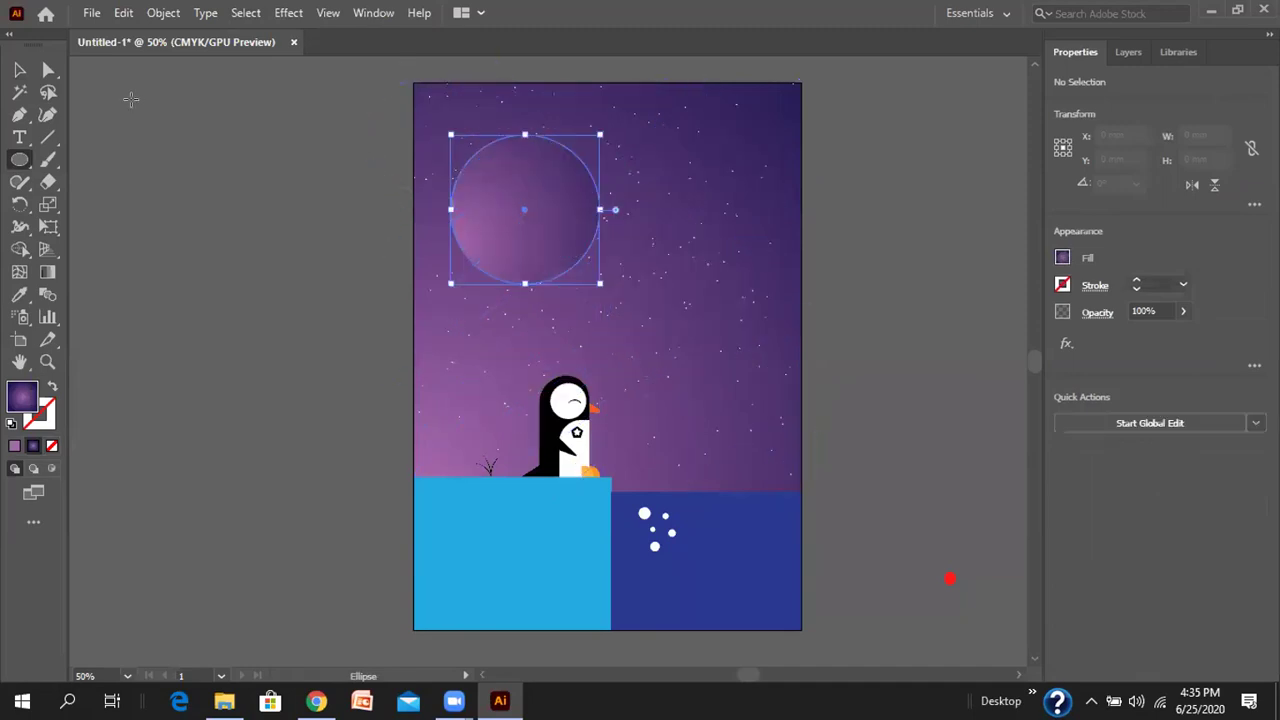
pyautogui.click(19, 69)
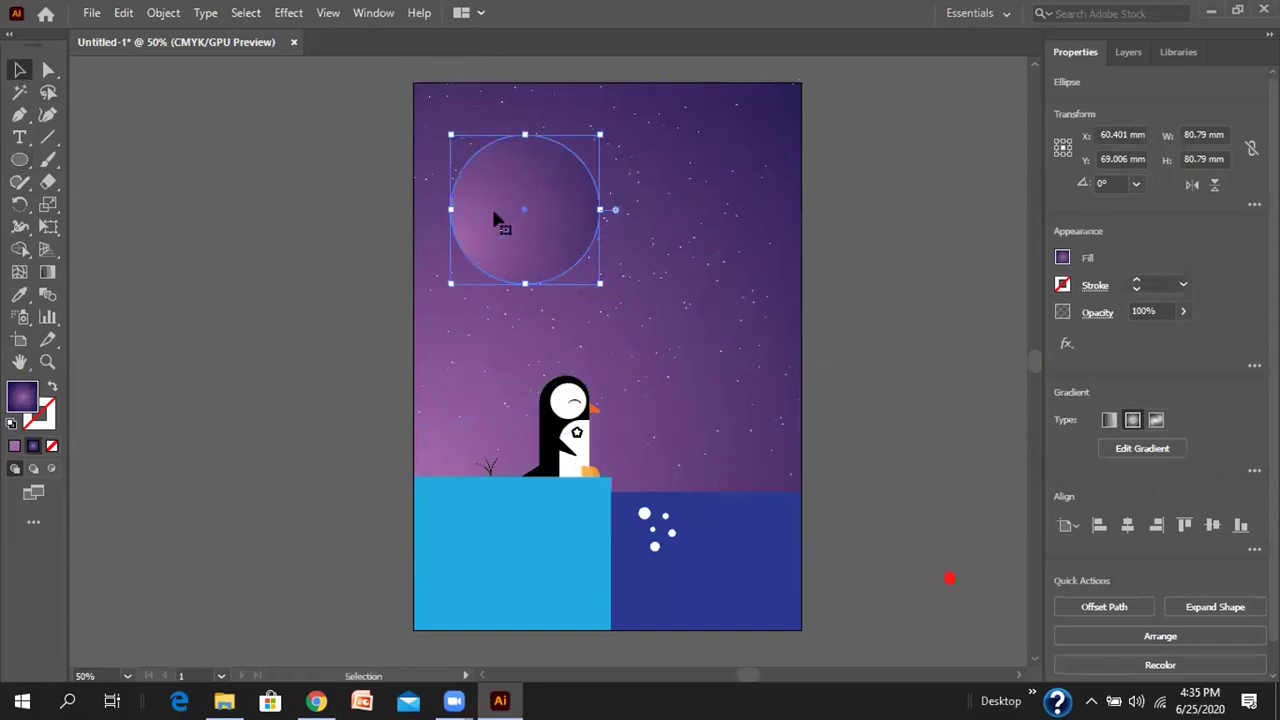
# - Fill the large circle with white and move it toward the sky's upper-left corner
pyautogui.moveTo(494, 214); pyautogui.dragTo(473, 172)
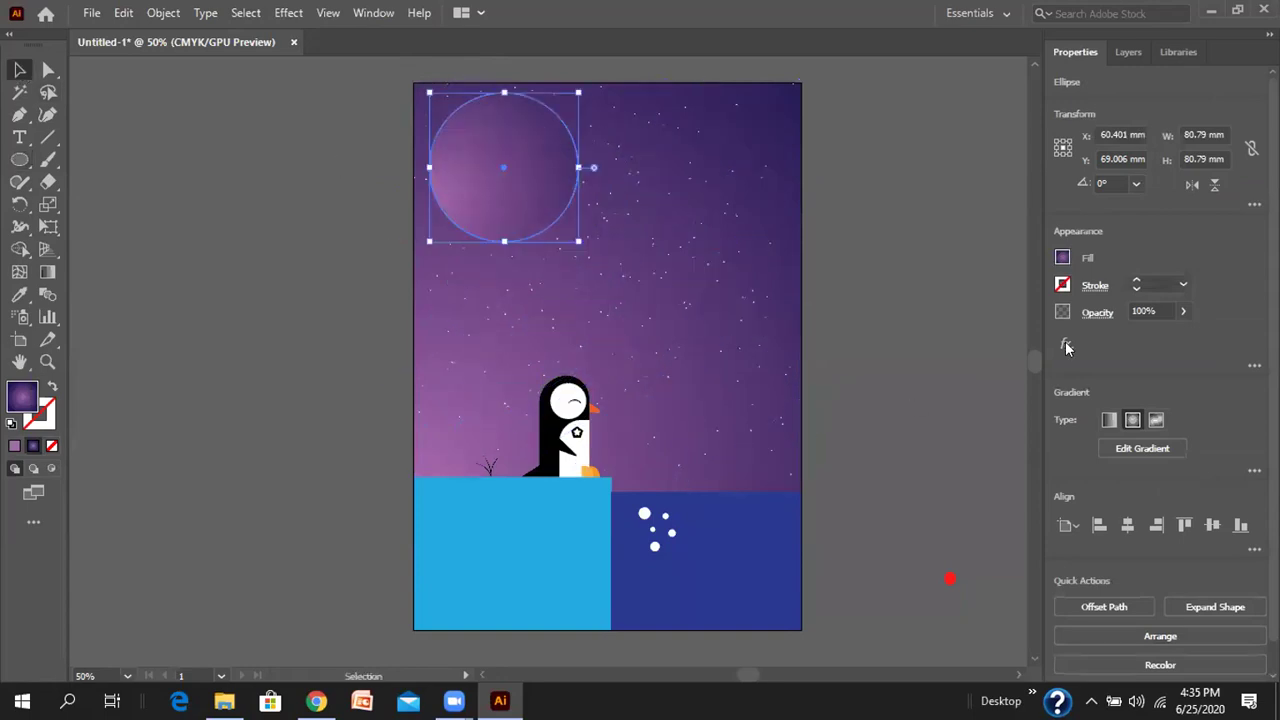
pyautogui.click(1062, 257)
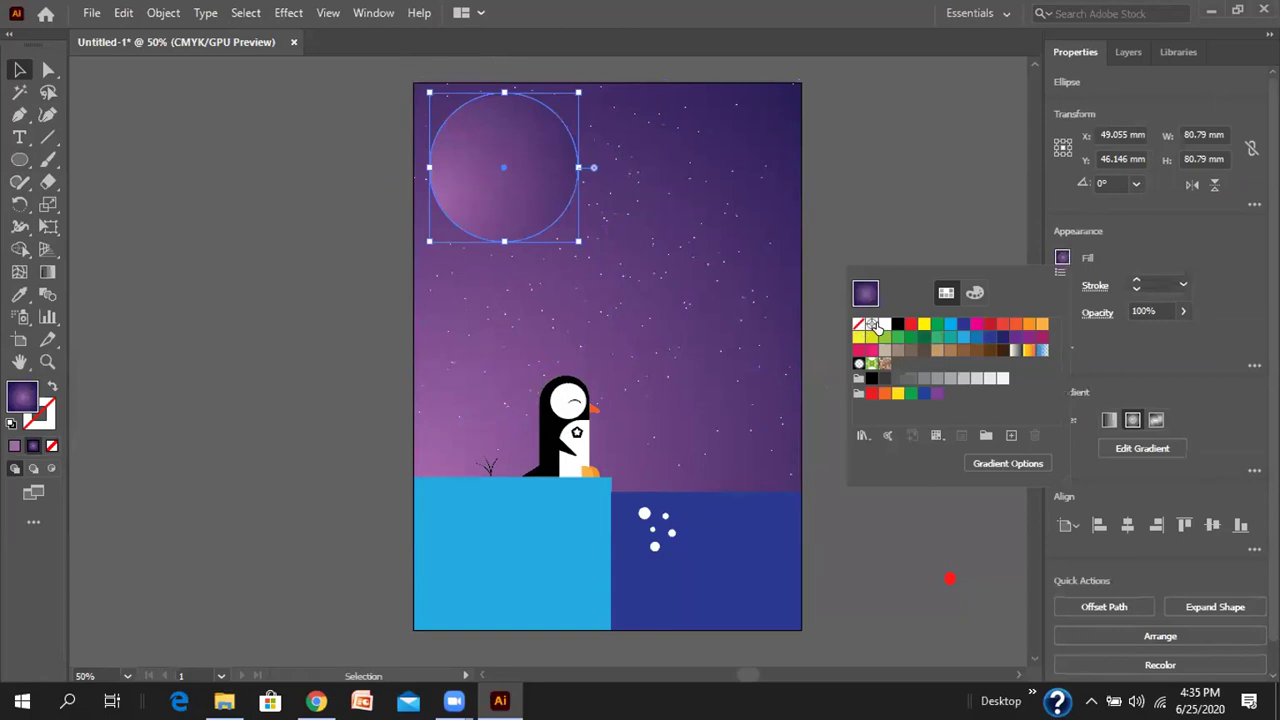
pyautogui.click(880, 325)
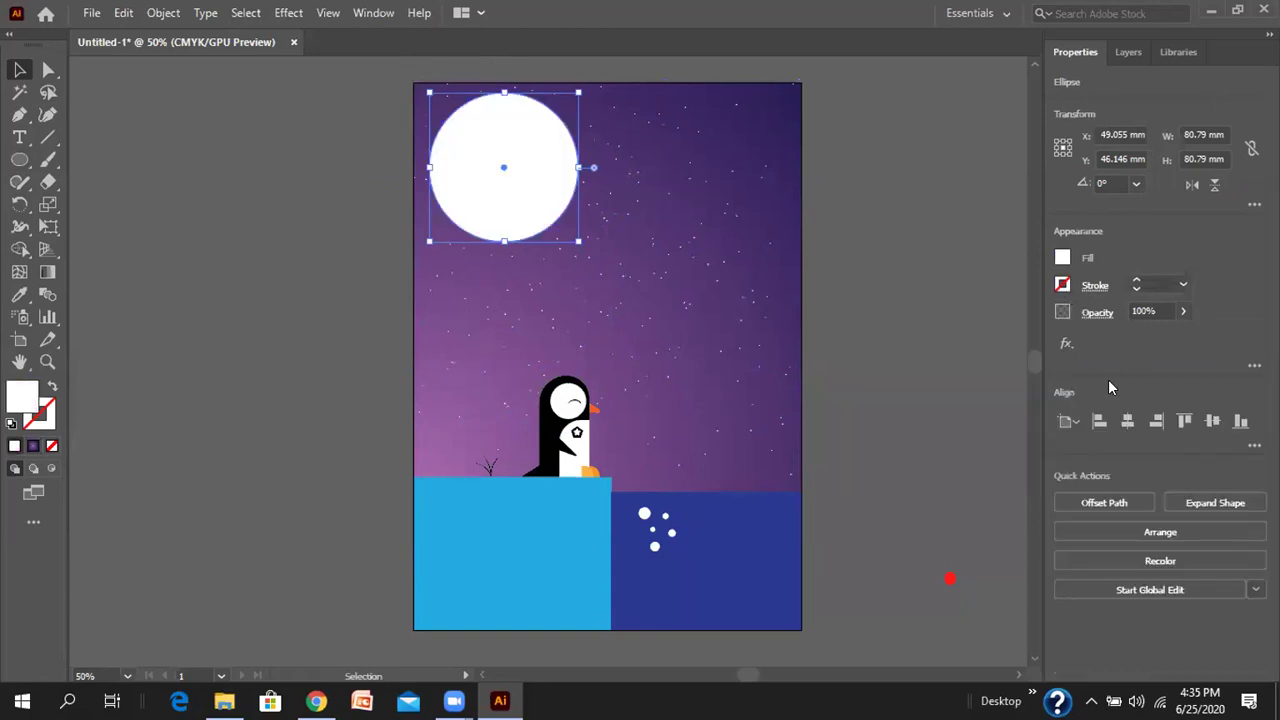
pyautogui.moveTo(530, 207); pyautogui.dragTo(536, 221)
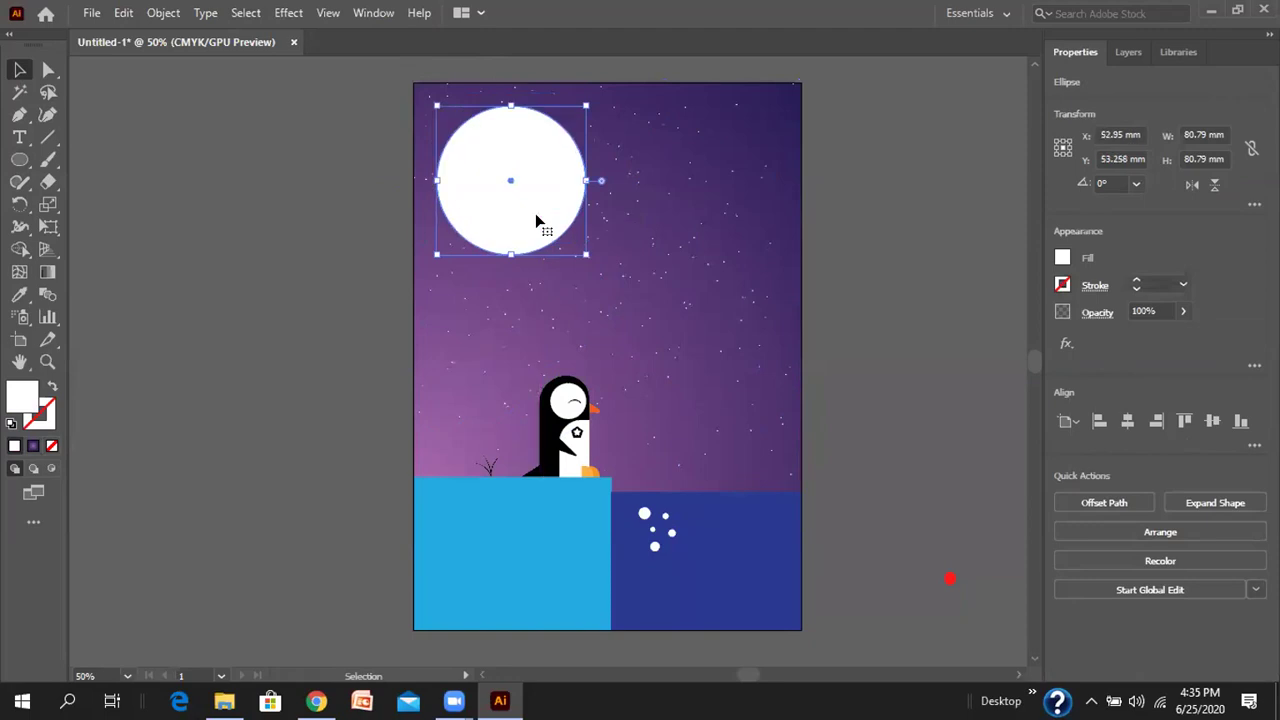
pyautogui.click(316, 701)
# - Give the white moon circle a Screen-mode Outer Glow at 100% opacity with 20 mm blur, and reposition it in the upper-left sky
pyautogui.click(1066, 346)
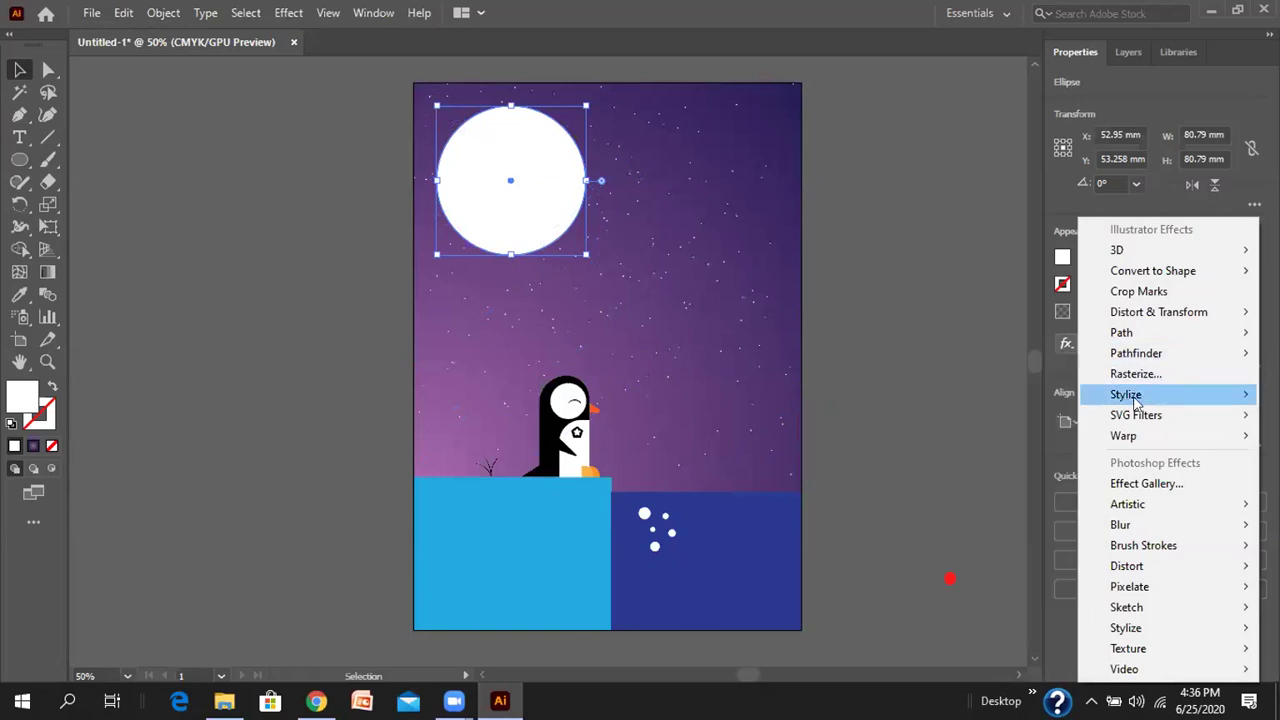
pyautogui.moveTo(1137, 402)
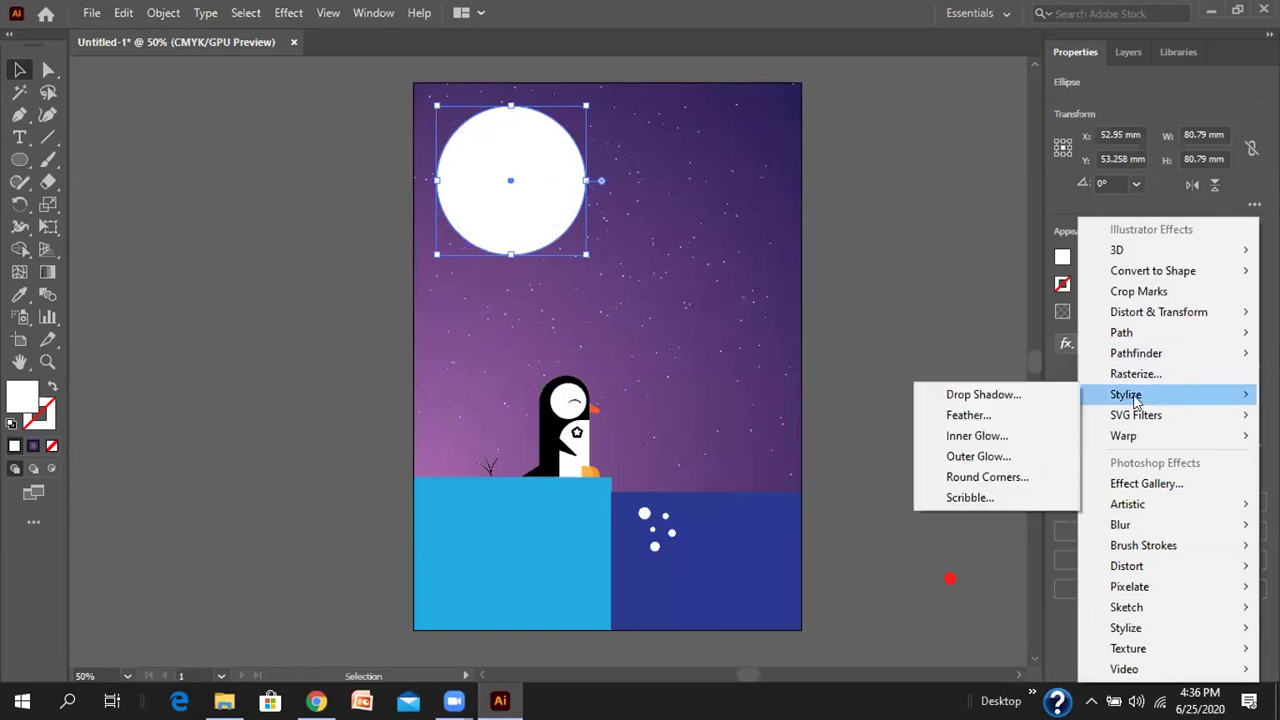
pyautogui.click(978, 456)
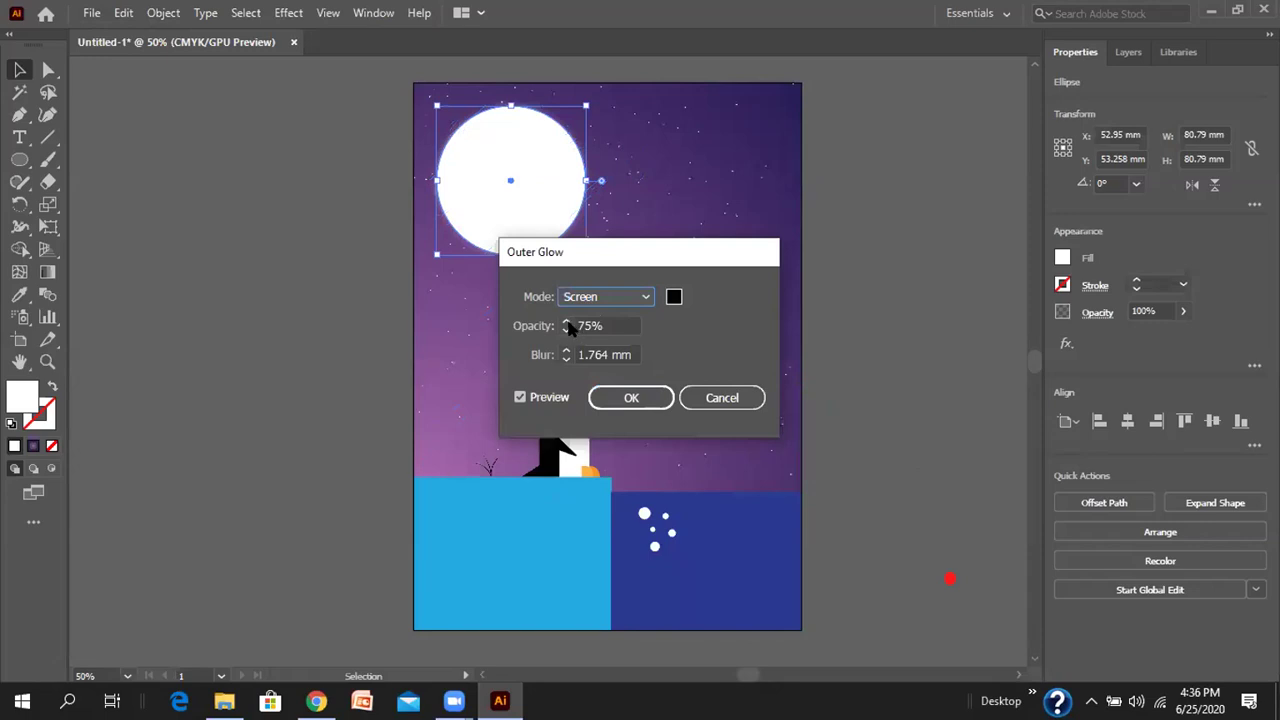
pyautogui.click(566, 322)
pyautogui.click(566, 322)
pyautogui.click(565, 322)
pyautogui.click(564, 321)
pyautogui.click(560, 320)
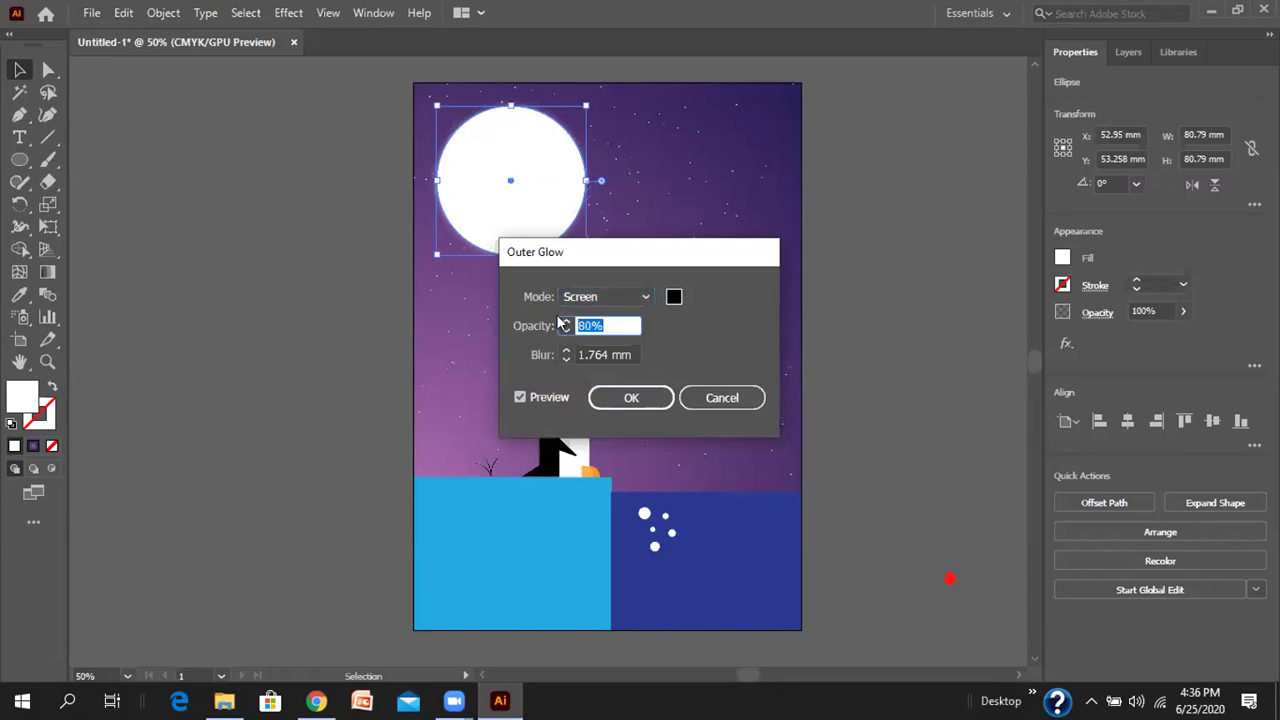
pyautogui.write('00')
pyautogui.press('Tab')
pyautogui.write('20')
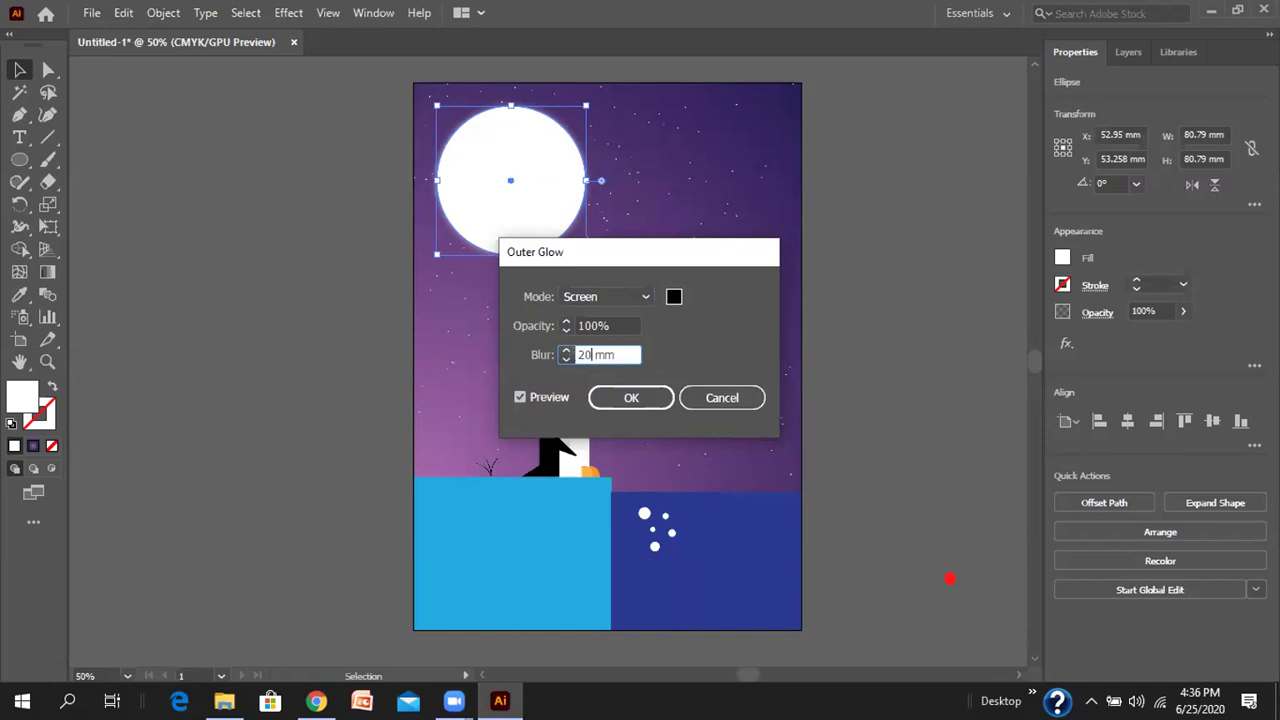
pyautogui.click(595, 399)
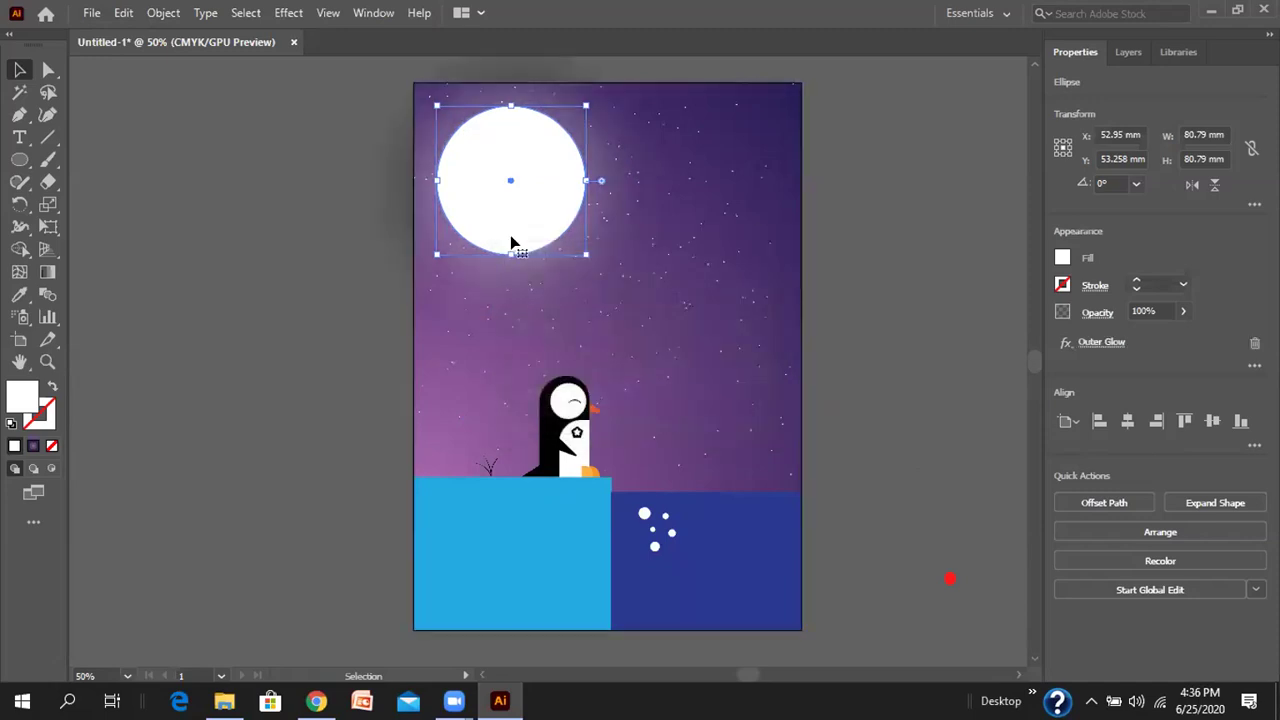
pyautogui.moveTo(511, 209); pyautogui.dragTo(532, 219)
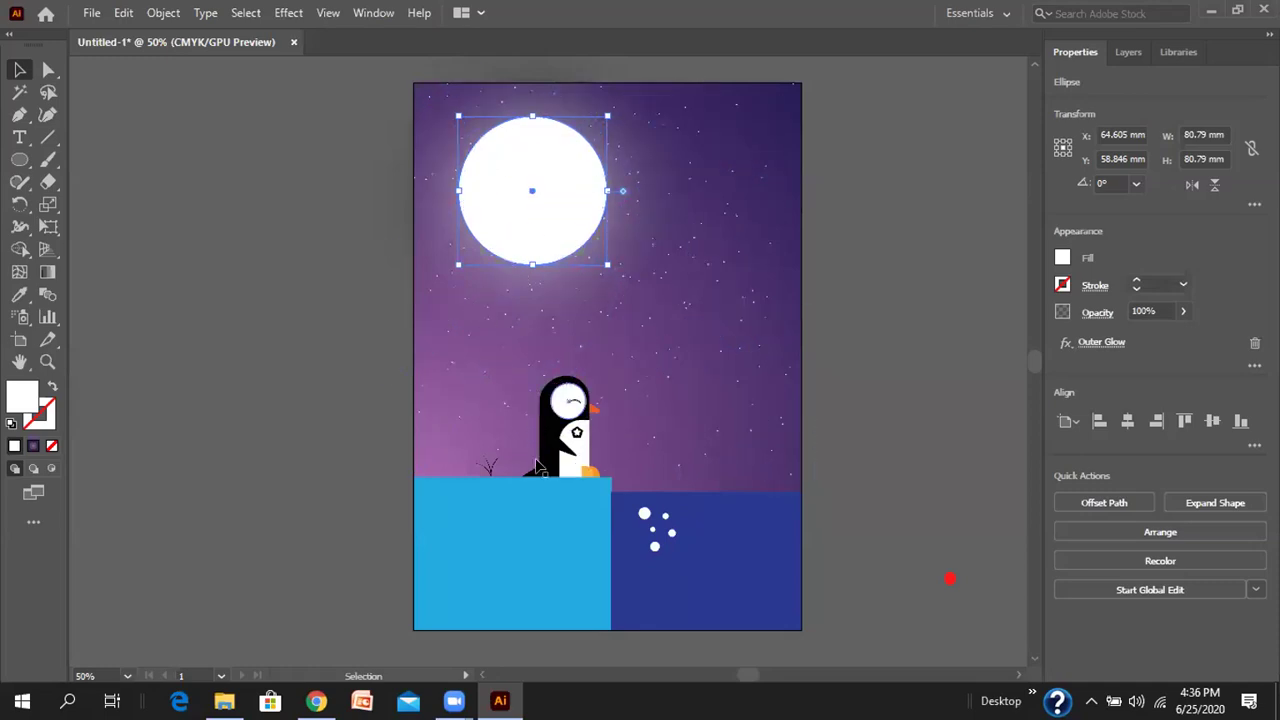
pyautogui.moveTo(503, 205); pyautogui.dragTo(507, 239)
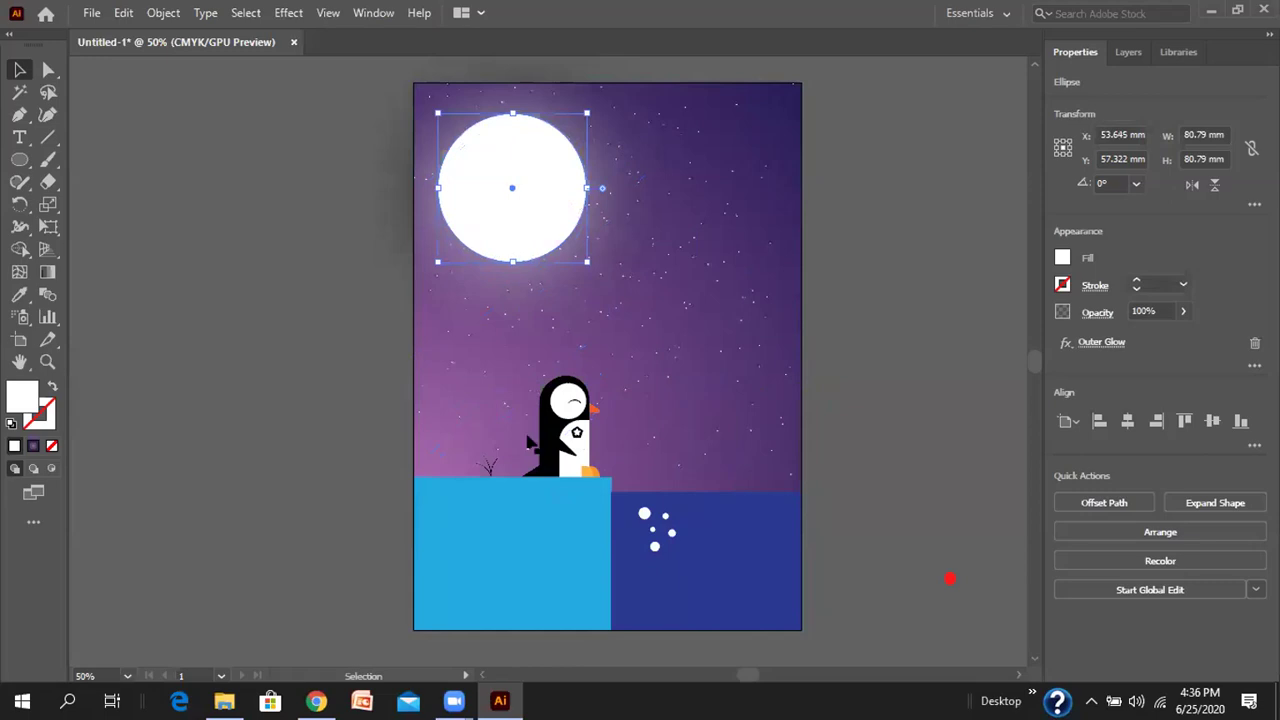
# - Fill the three grass blades behind the penguin with dark green
pyautogui.click(490, 469)
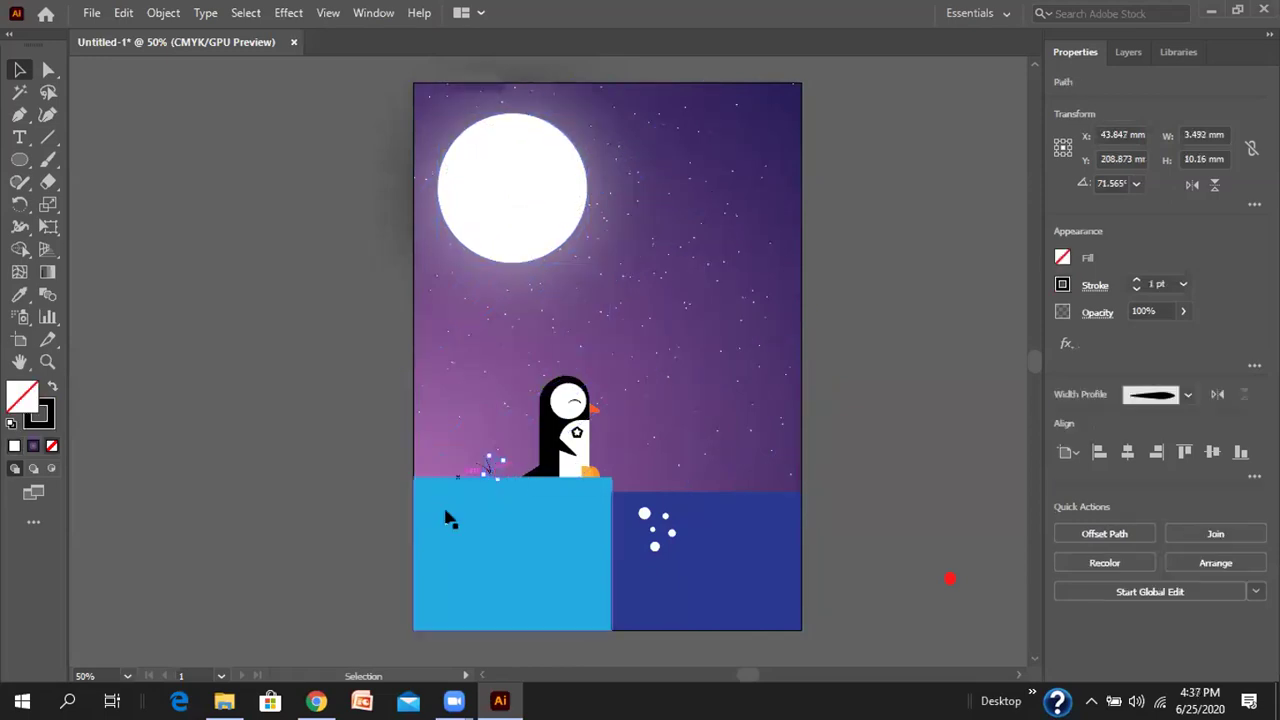
pyautogui.scroll(3, 445, 513)
pyautogui.keyDown('shift'); pyautogui.click(550, 366); pyautogui.keyUp('shift')
pyautogui.keyDown('shift'); pyautogui.click(541, 367); pyautogui.keyUp('shift')
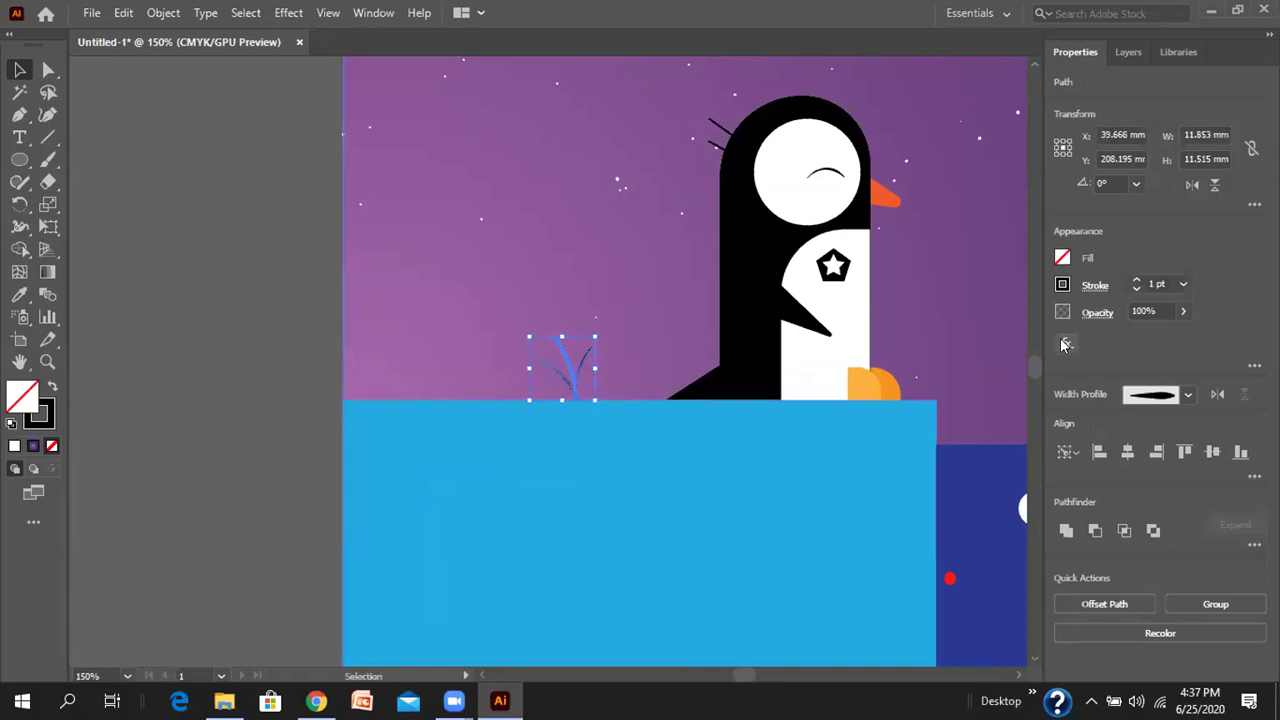
pyautogui.click(1064, 259)
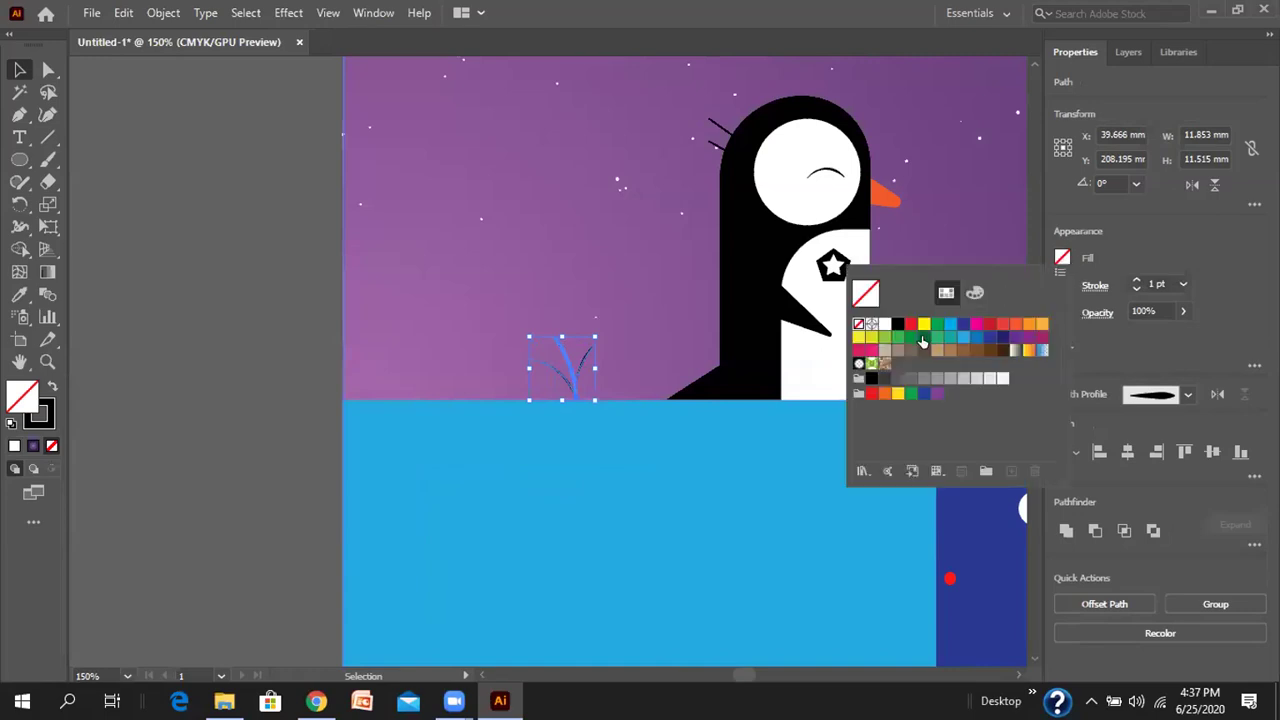
pyautogui.click(923, 336)
pyautogui.click(556, 442)
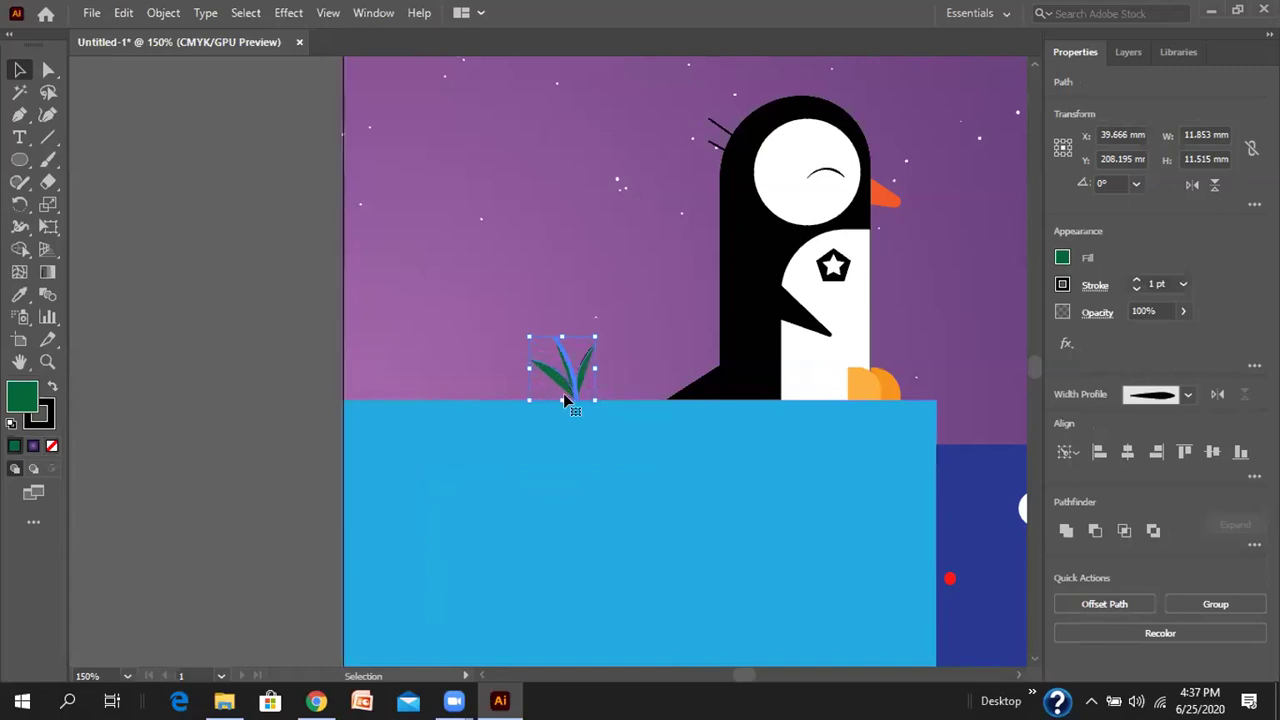
# - Change the grass blades' stroke to green and deselect them
pyautogui.click(1062, 285)
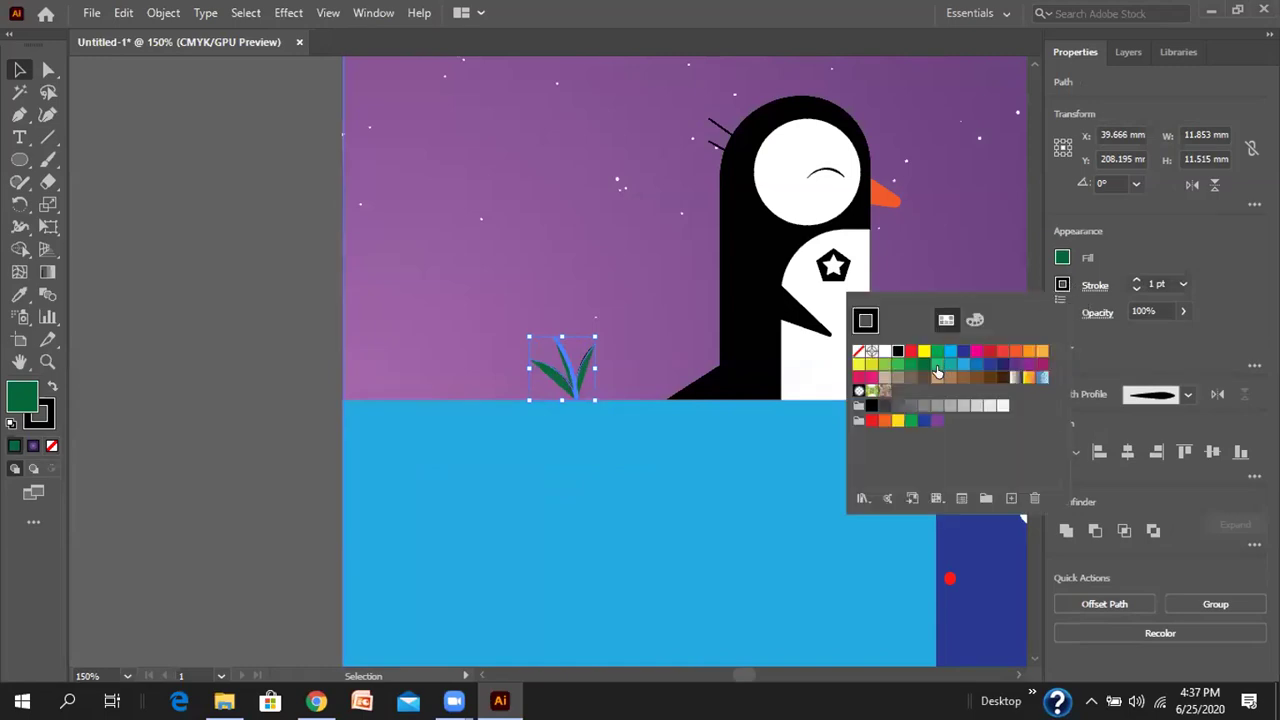
pyautogui.click(921, 366)
pyautogui.click(760, 460)
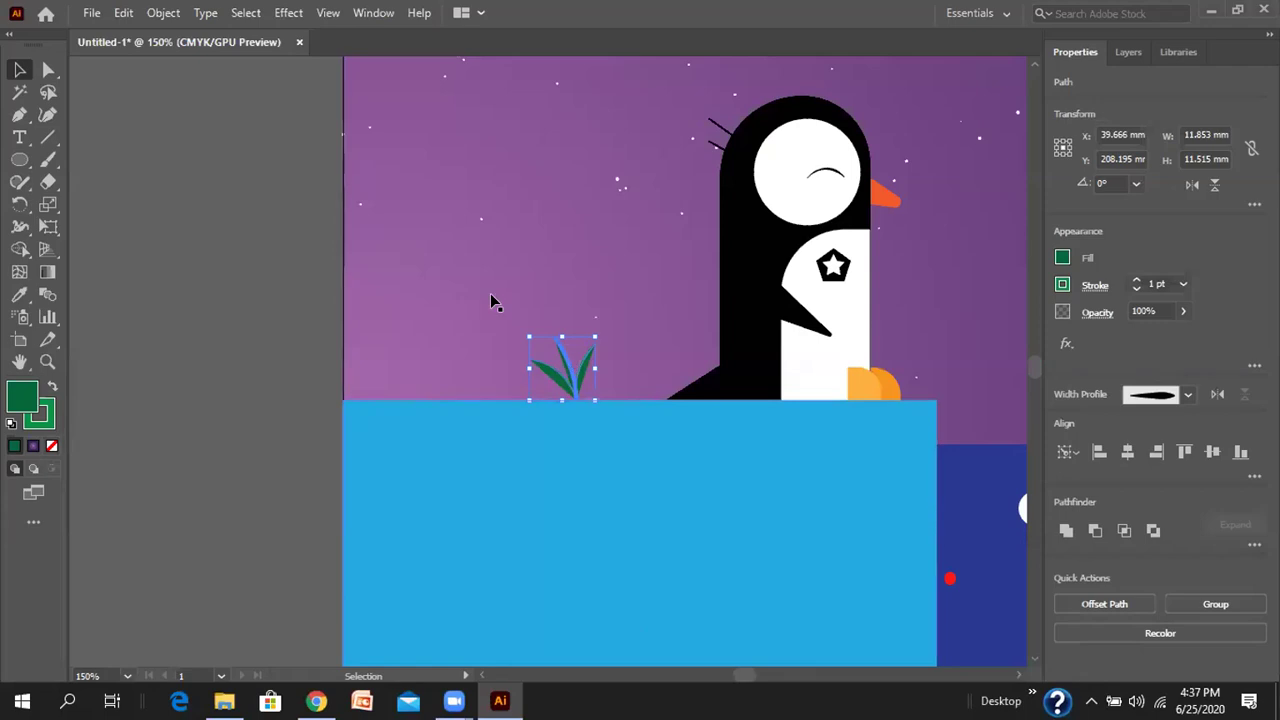
pyautogui.click(646, 306)
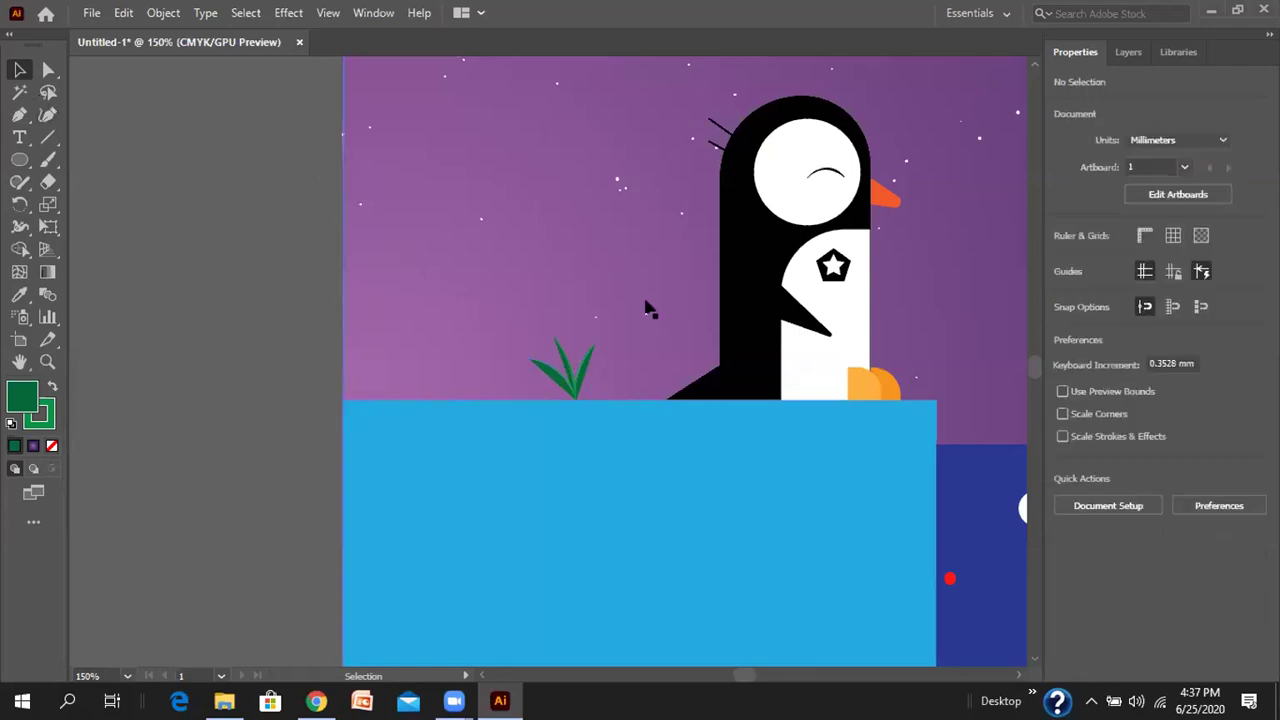
pyautogui.scroll(-5, 648, 303)
pyautogui.scroll(10, 650, 303)
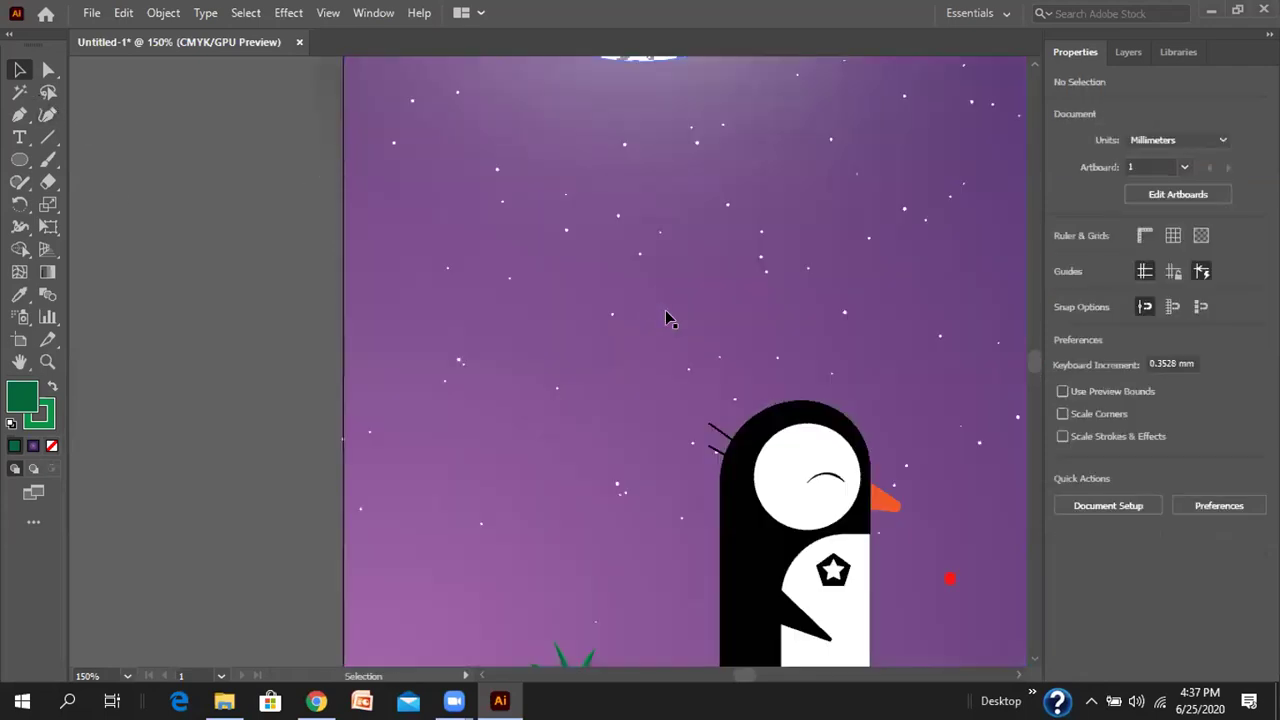
pyautogui.keyDown('alt'); pyautogui.scroll(-1, 666, 318); pyautogui.keyUp('alt')
pyautogui.keyDown('alt'); pyautogui.scroll(-1, 730, 340); pyautogui.keyUp('alt')
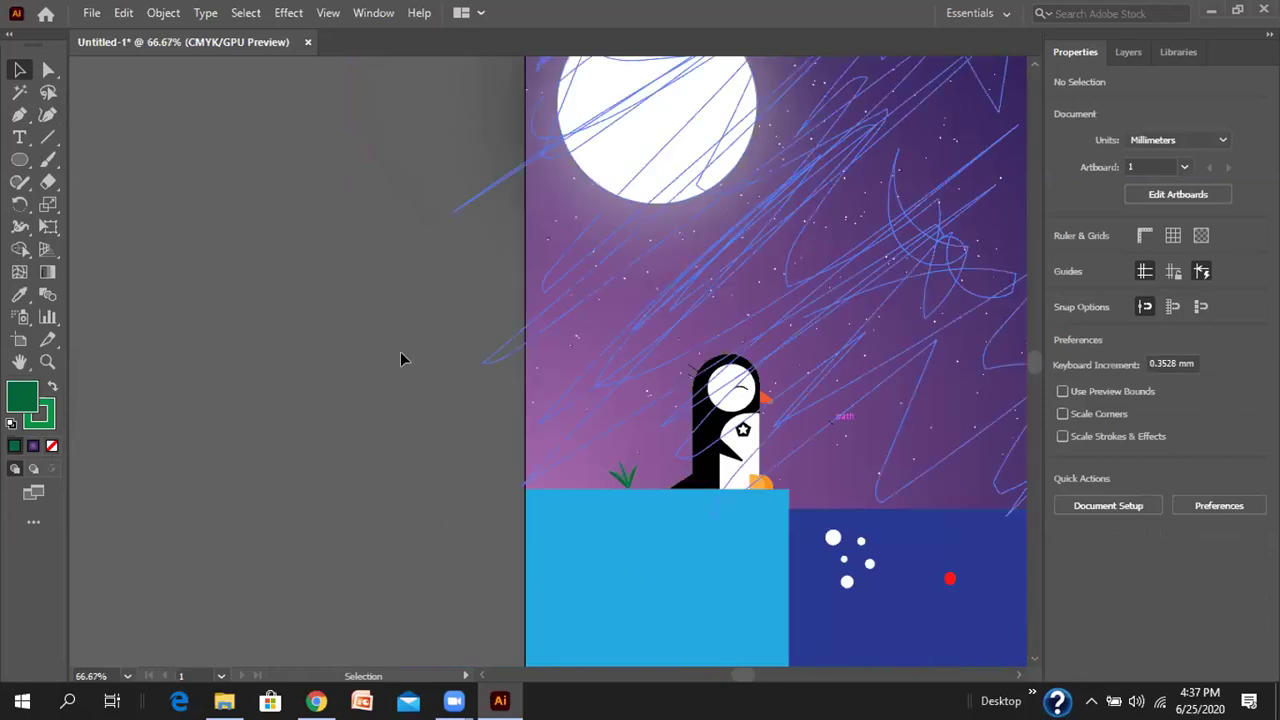
pyautogui.hscroll(5, 354, 346)
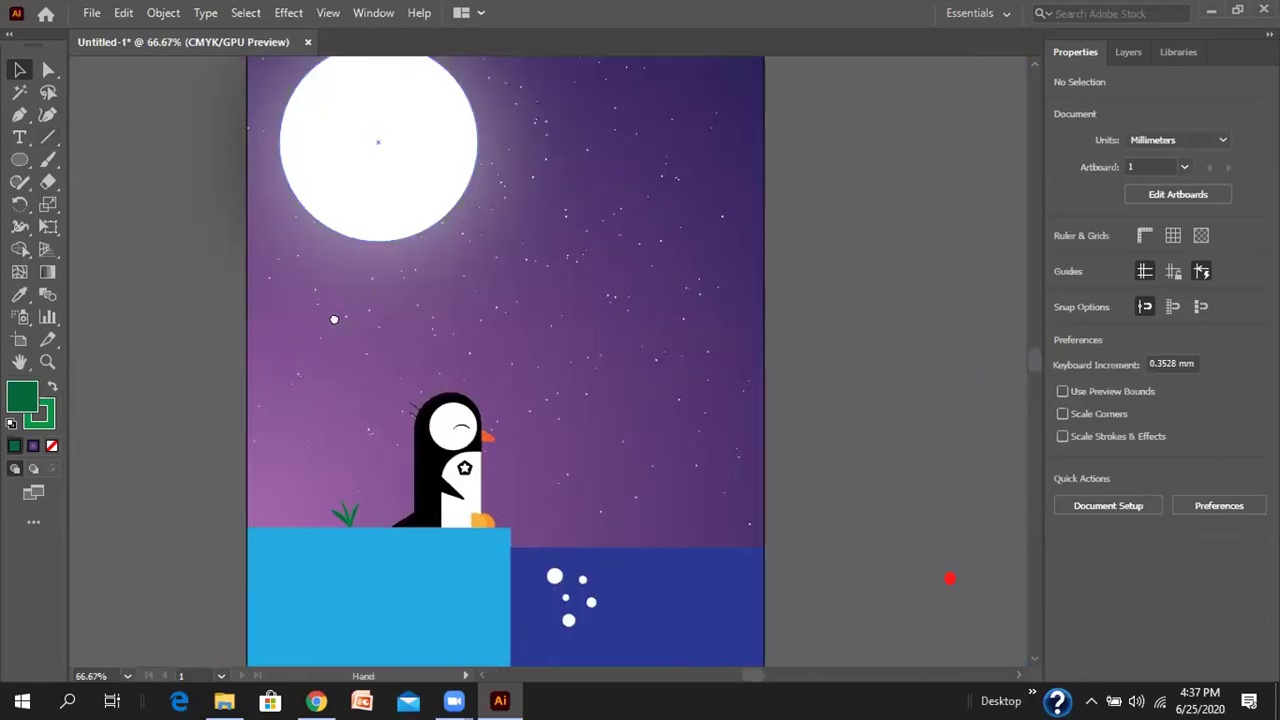
pyautogui.scroll(-1, 518, 310)
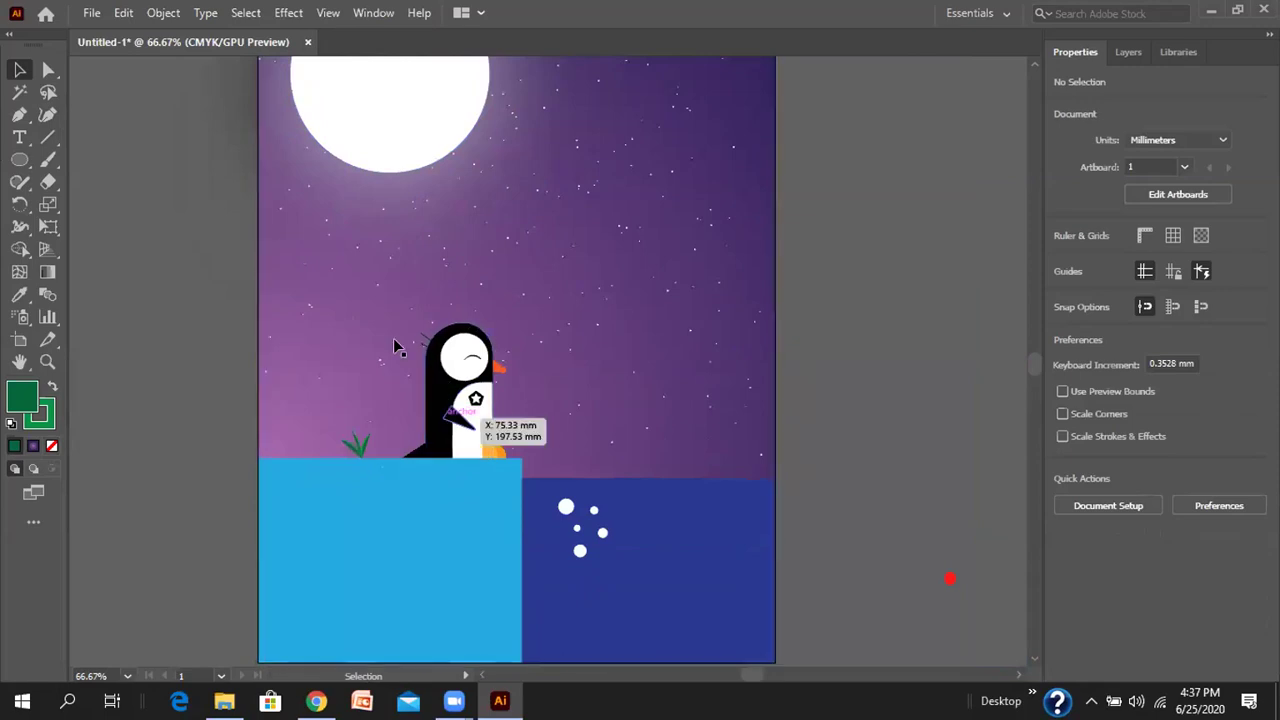
# - Try placing the glowing moon directly above the penguin, and undo the move
pyautogui.click(18, 251)
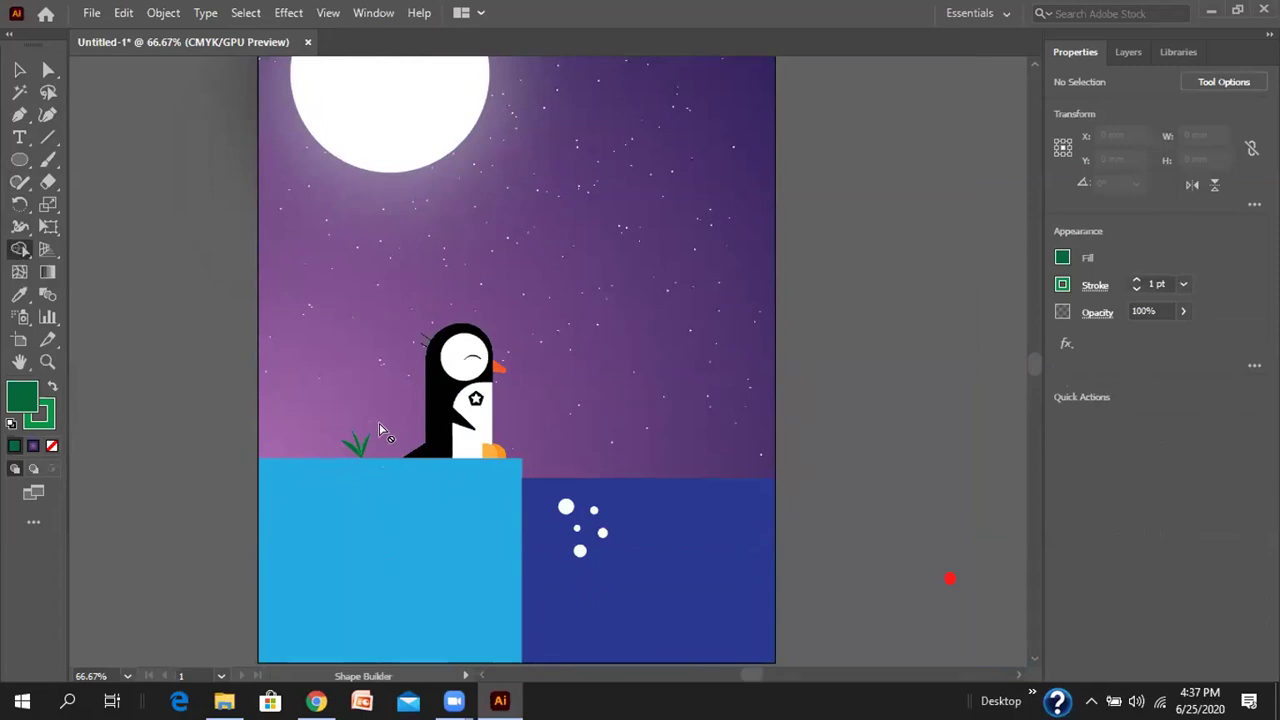
pyautogui.press('v')
pyautogui.moveTo(488, 403); pyautogui.dragTo(476, 362)
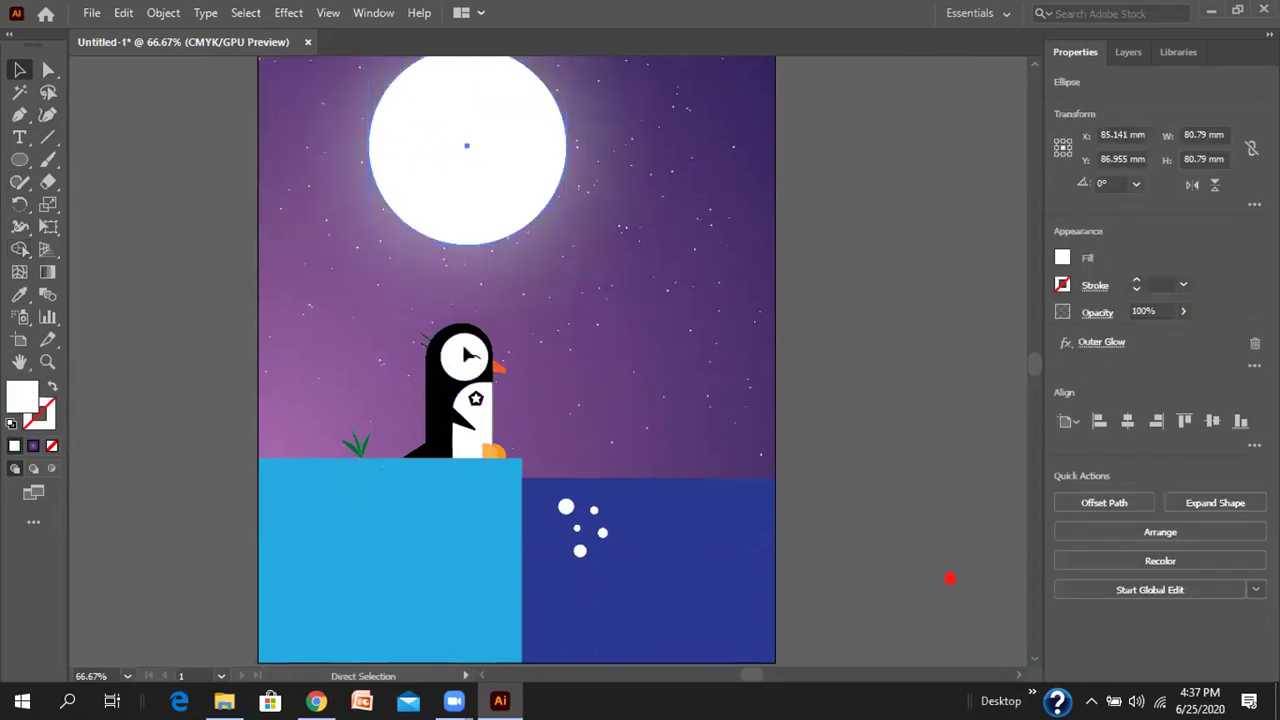
pyautogui.hotkey('ctrl', 'z')
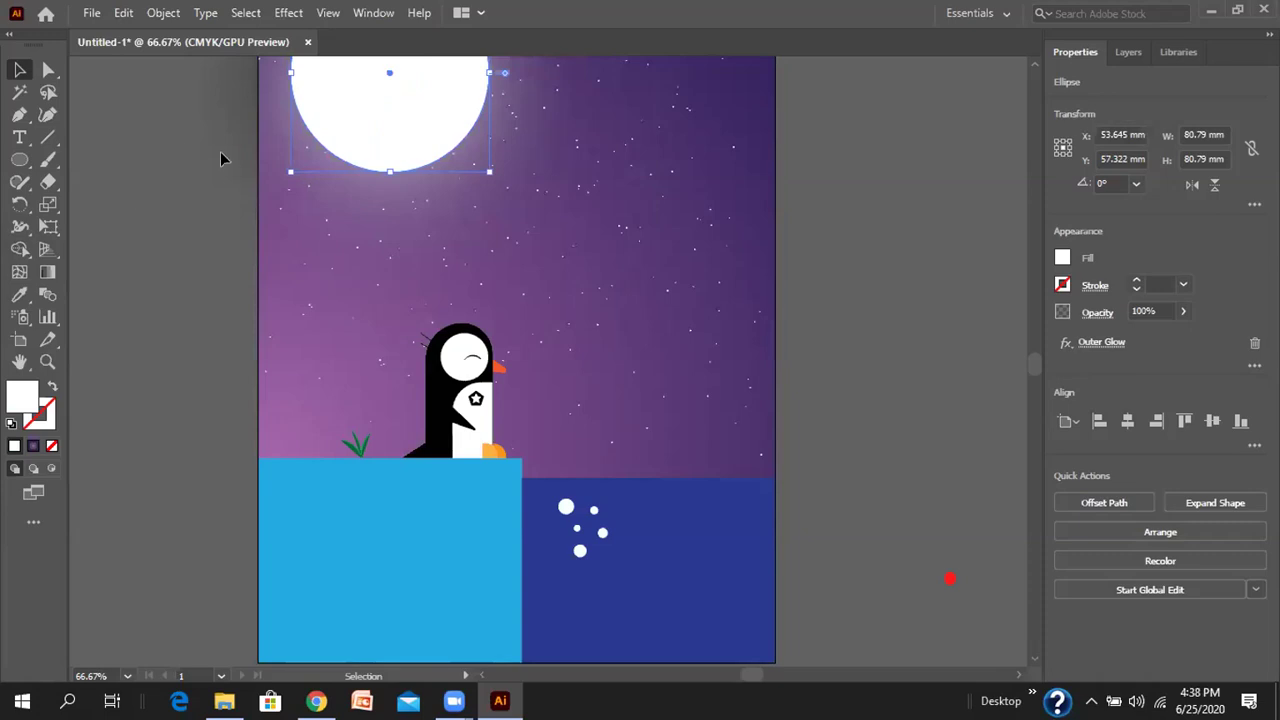
# - Add a new layer named Bg between Layer 1 and the template layer
pyautogui.click(1128, 52)
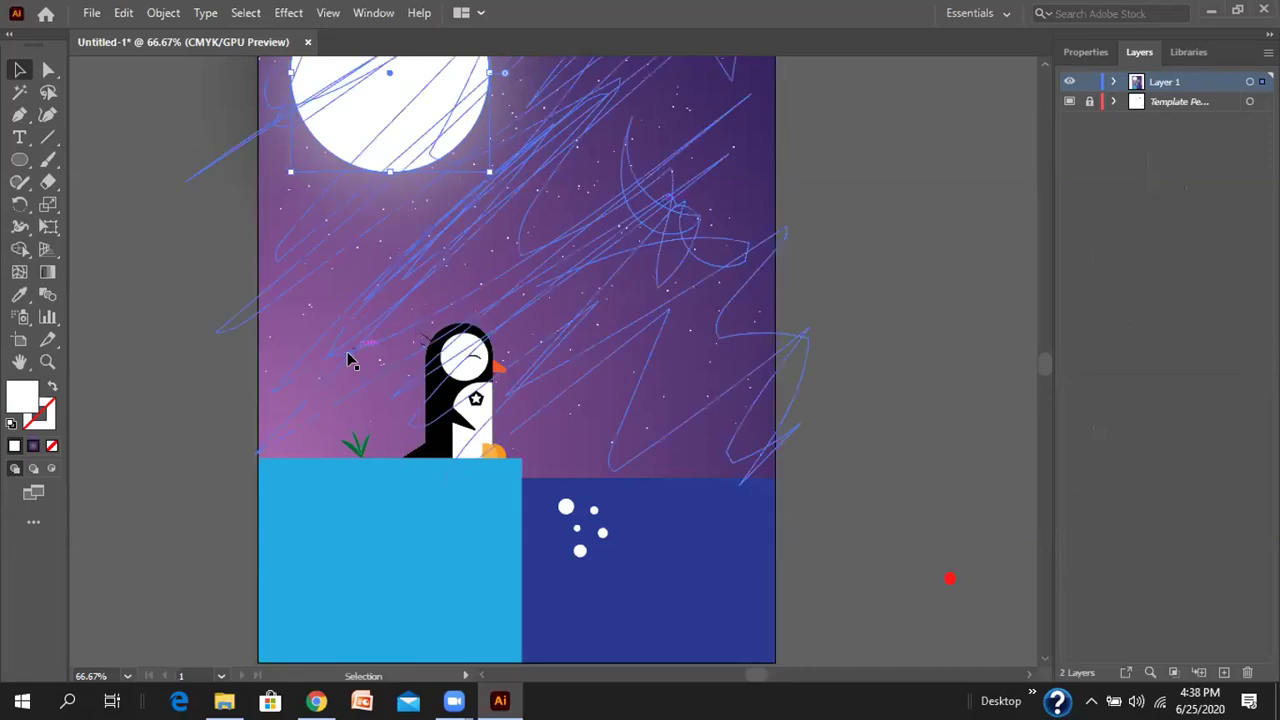
pyautogui.moveTo(558, 456); pyautogui.dragTo(500, 404)
pyautogui.hotkey('ctrl', 'z')
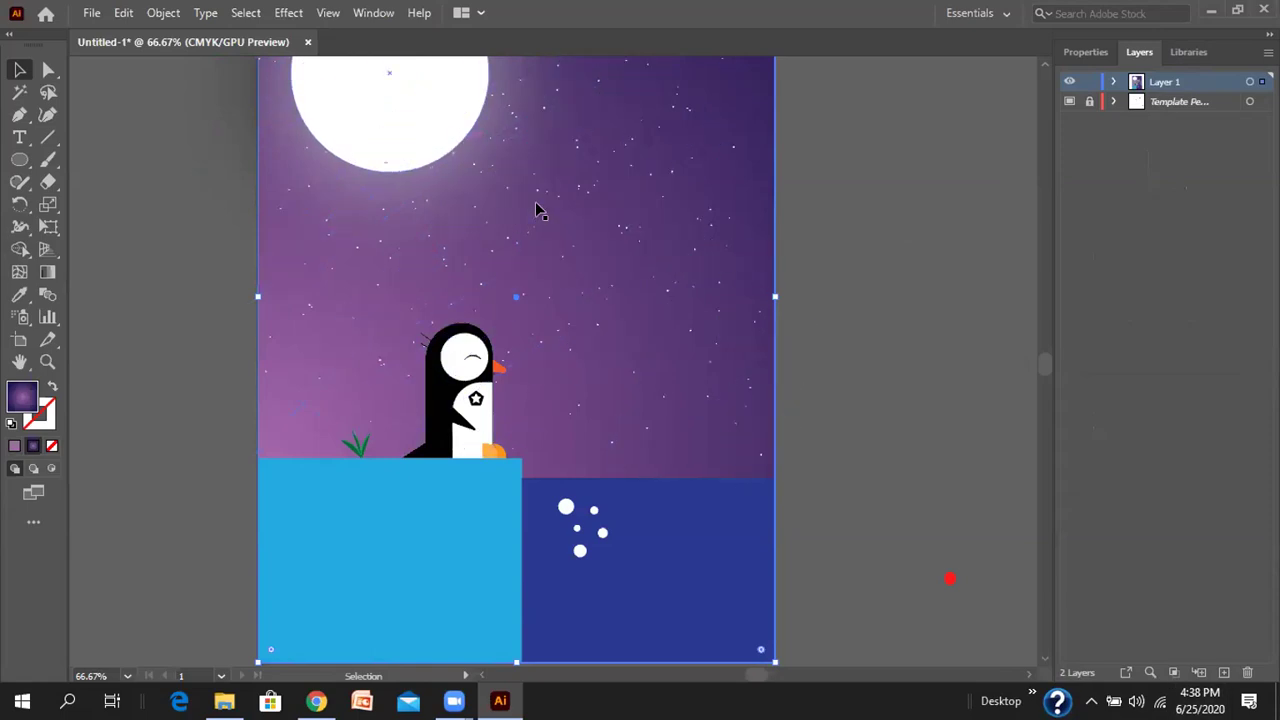
pyautogui.click(1223, 672)
pyautogui.moveTo(1173, 84); pyautogui.dragTo(1173, 108)
pyautogui.doubleClick(1170, 102)
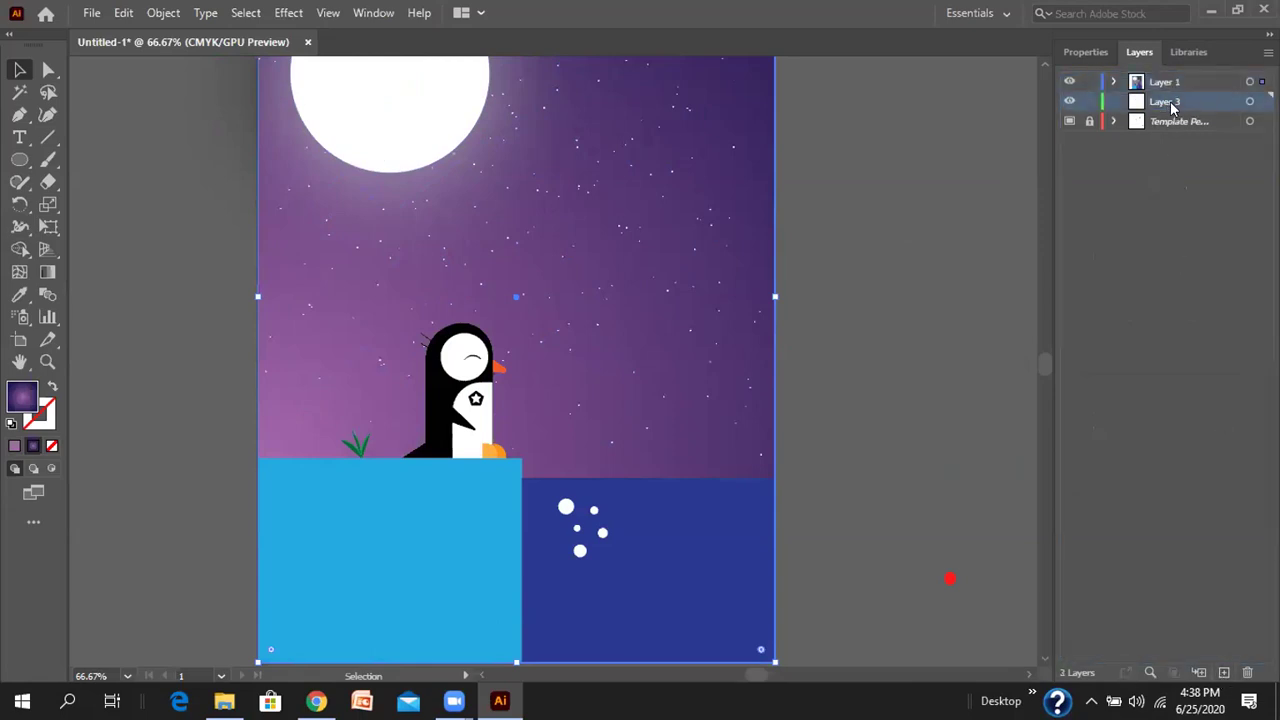
pyautogui.press('BackSpace')
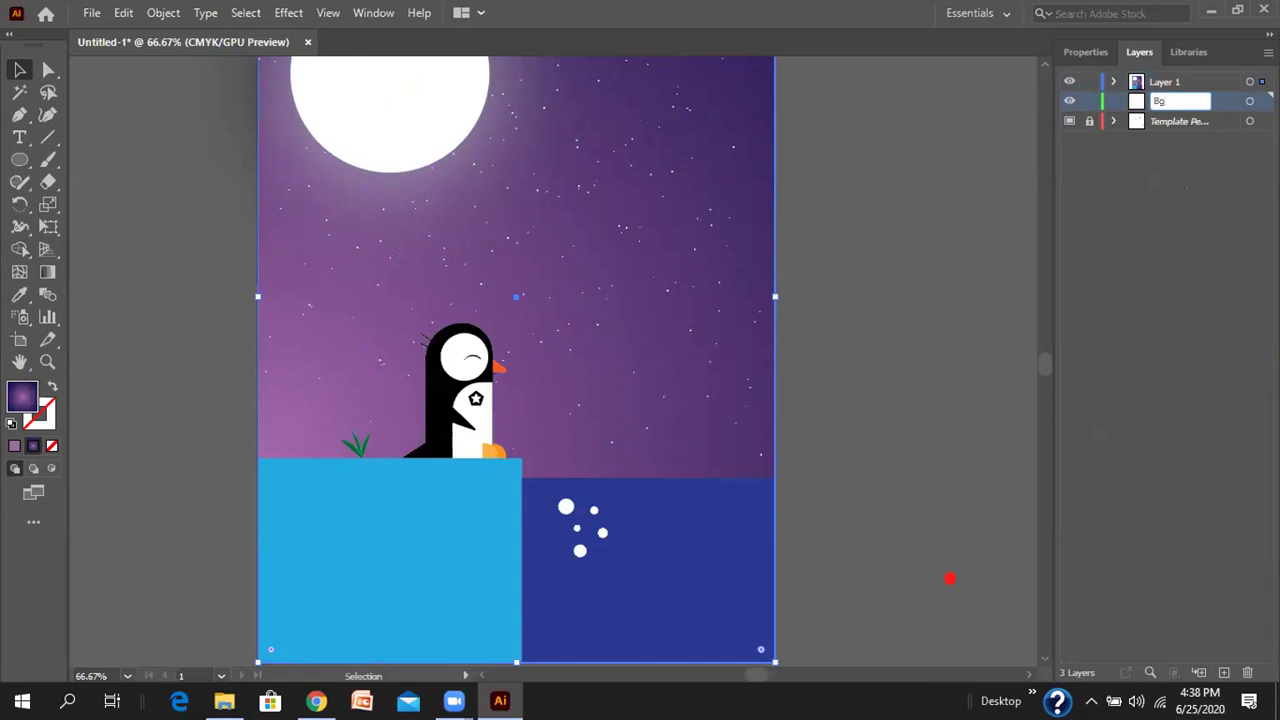
pyautogui.click(1185, 179)
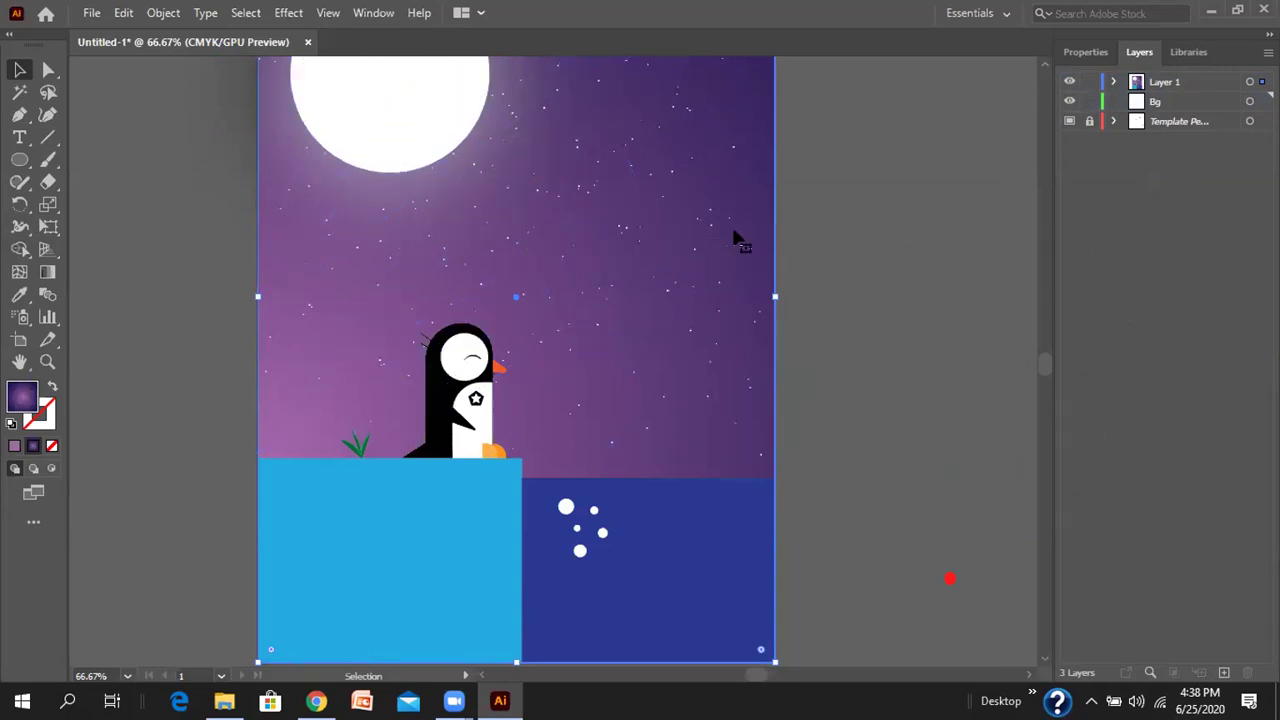
# - Move the moon, the purple sky rectangle and the clipped star group from Layer 1 into the Bg layer
pyautogui.click(1114, 82)
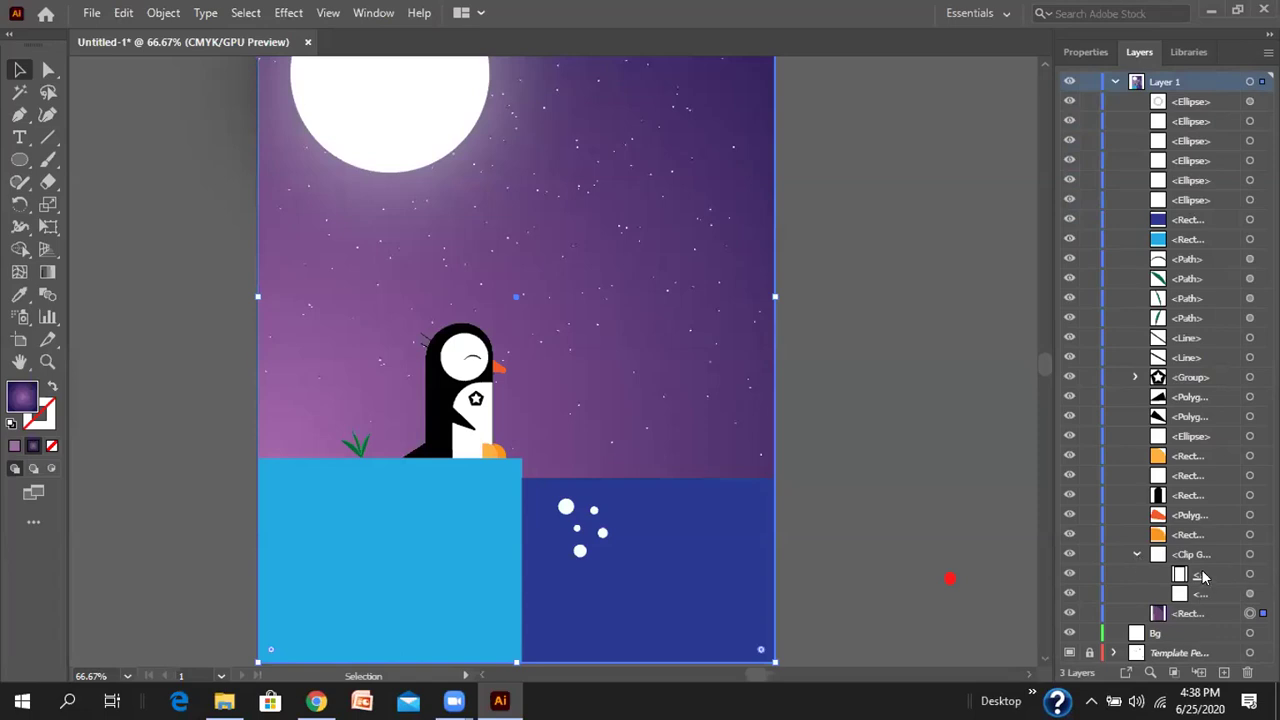
pyautogui.click(1139, 554)
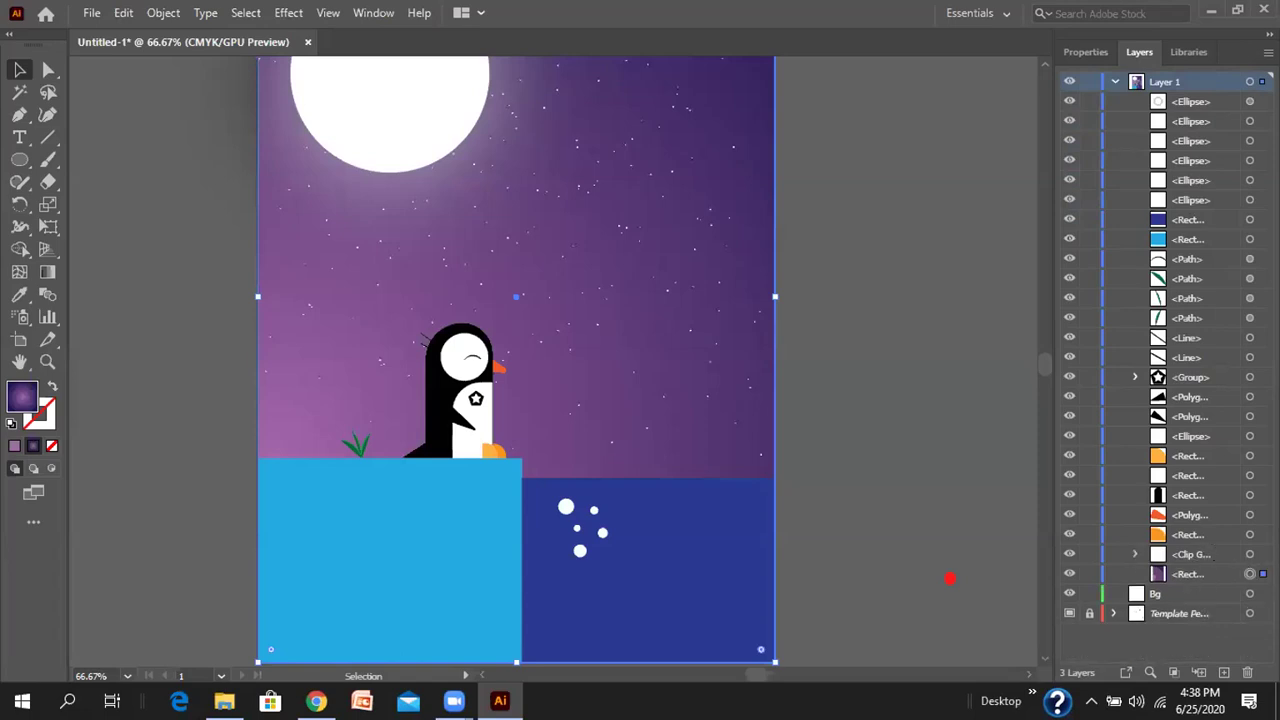
pyautogui.click(1250, 554)
pyautogui.keyDown('shift'); pyautogui.click(1250, 574); pyautogui.keyUp('shift')
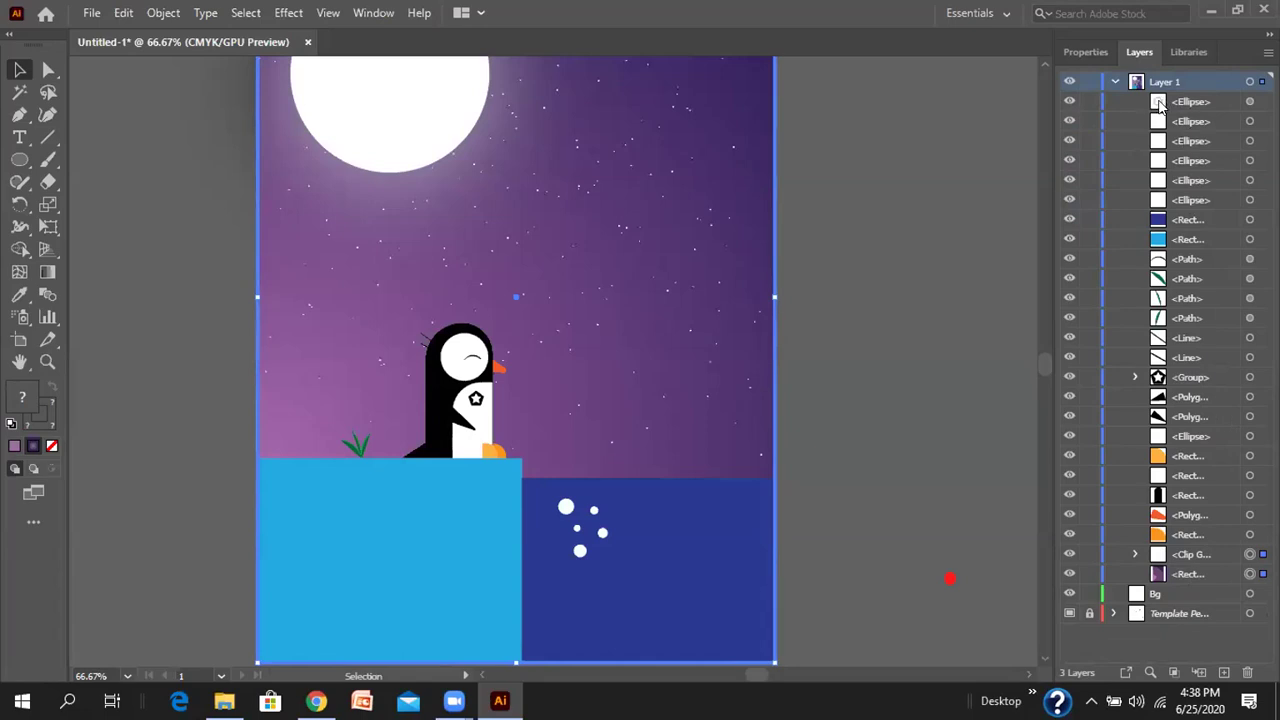
pyautogui.click(1250, 101)
pyautogui.moveTo(1175, 105); pyautogui.dragTo(1205, 72)
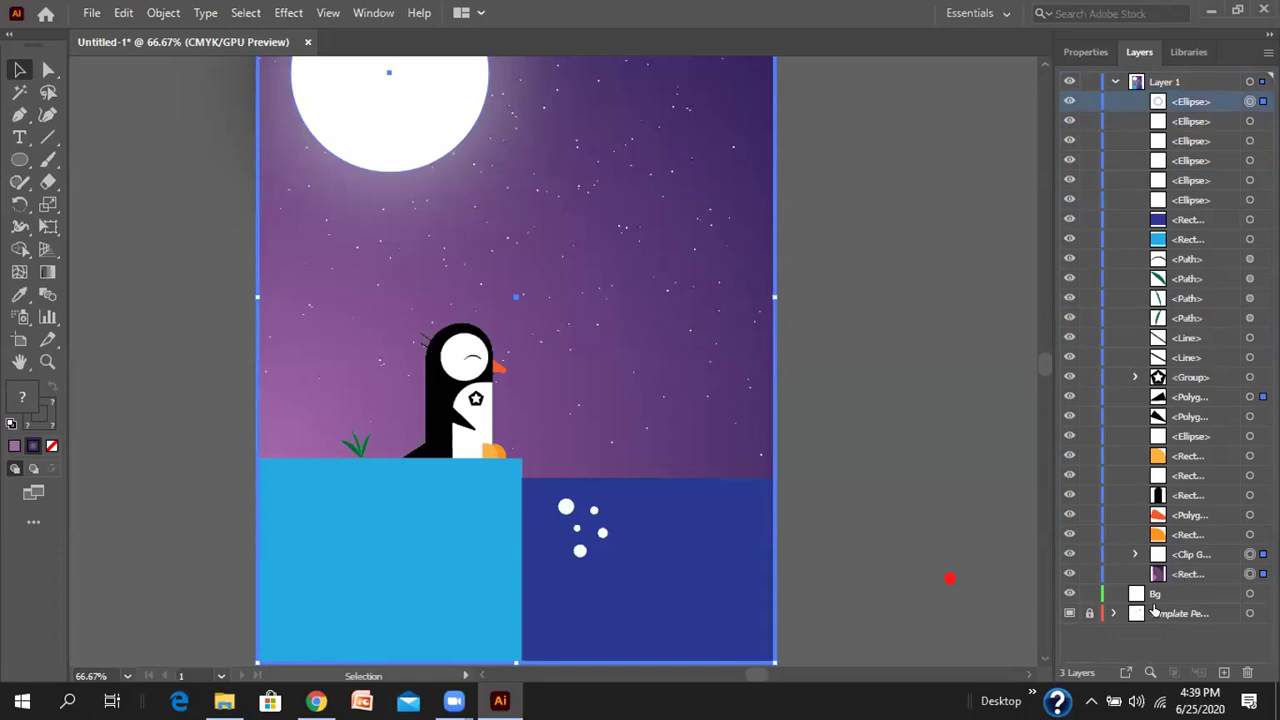
pyautogui.moveTo(1171, 592); pyautogui.dragTo(1172, 592)
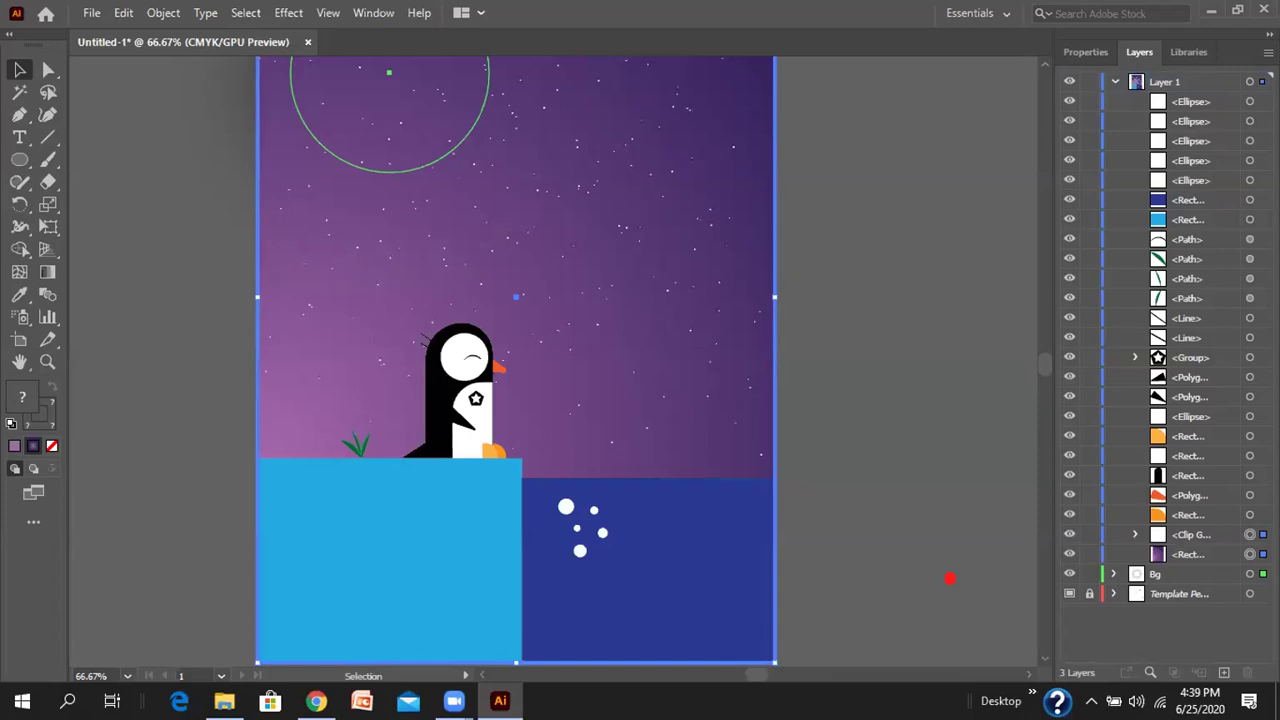
pyautogui.moveTo(1263, 554); pyautogui.dragTo(1263, 574)
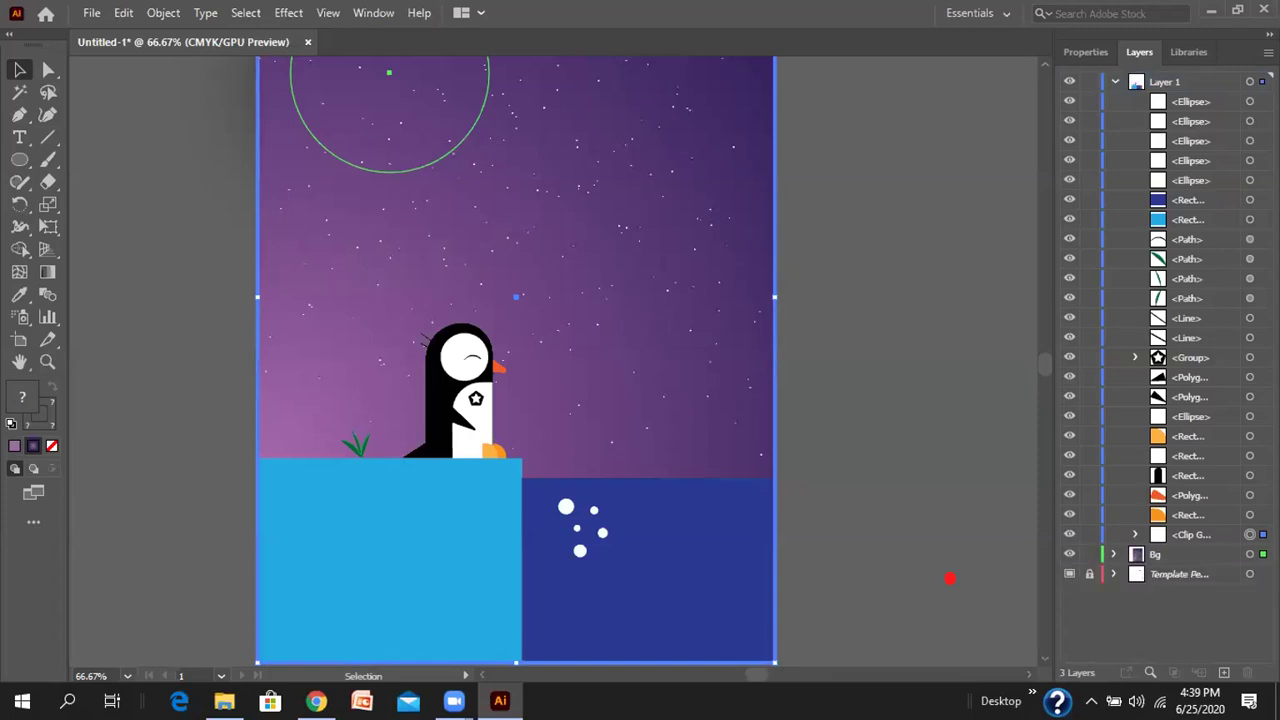
pyautogui.moveTo(1263, 534); pyautogui.dragTo(1263, 554)
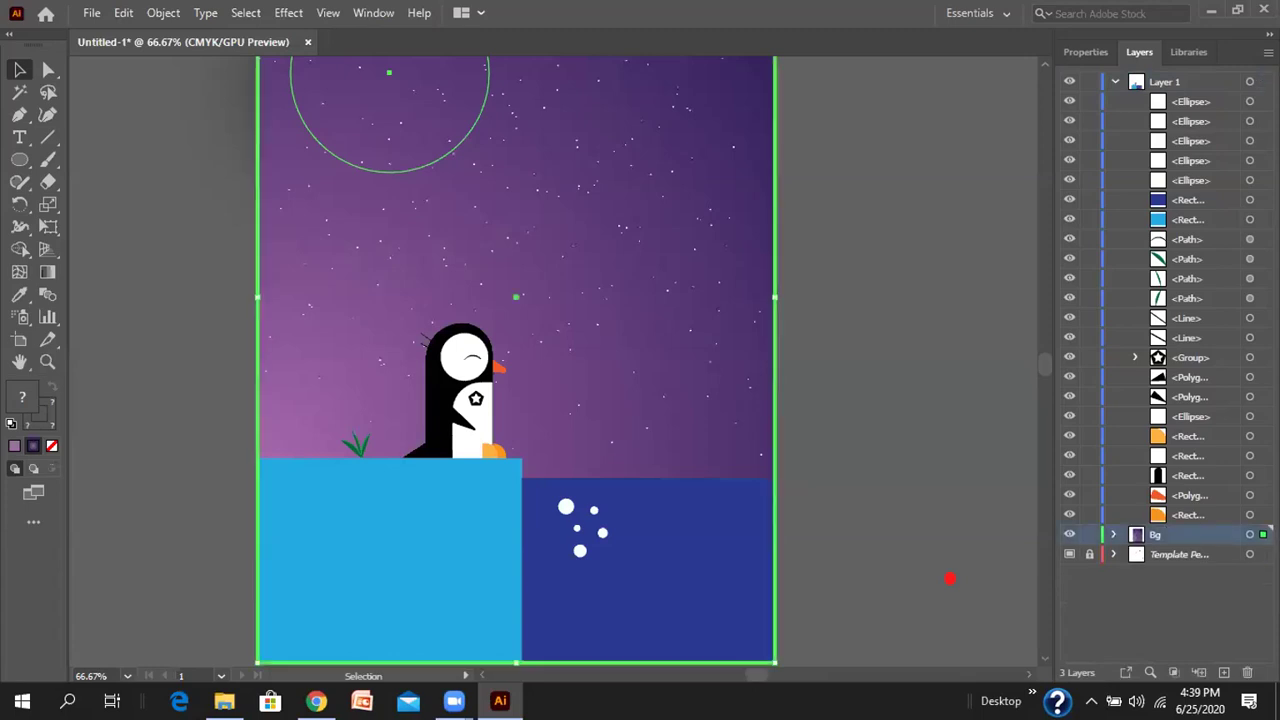
# - Place the moon above the stars and sky within the Bg layer, and lock that layer
pyautogui.click(1115, 535)
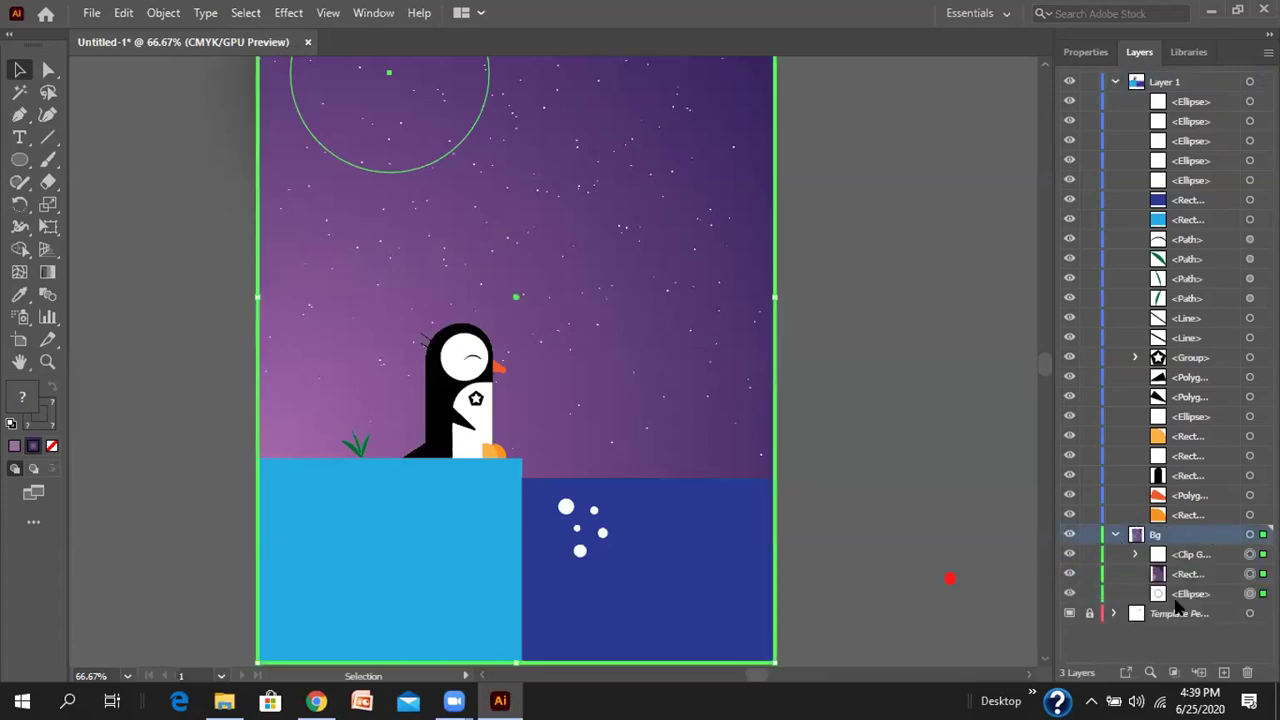
pyautogui.click(1182, 554)
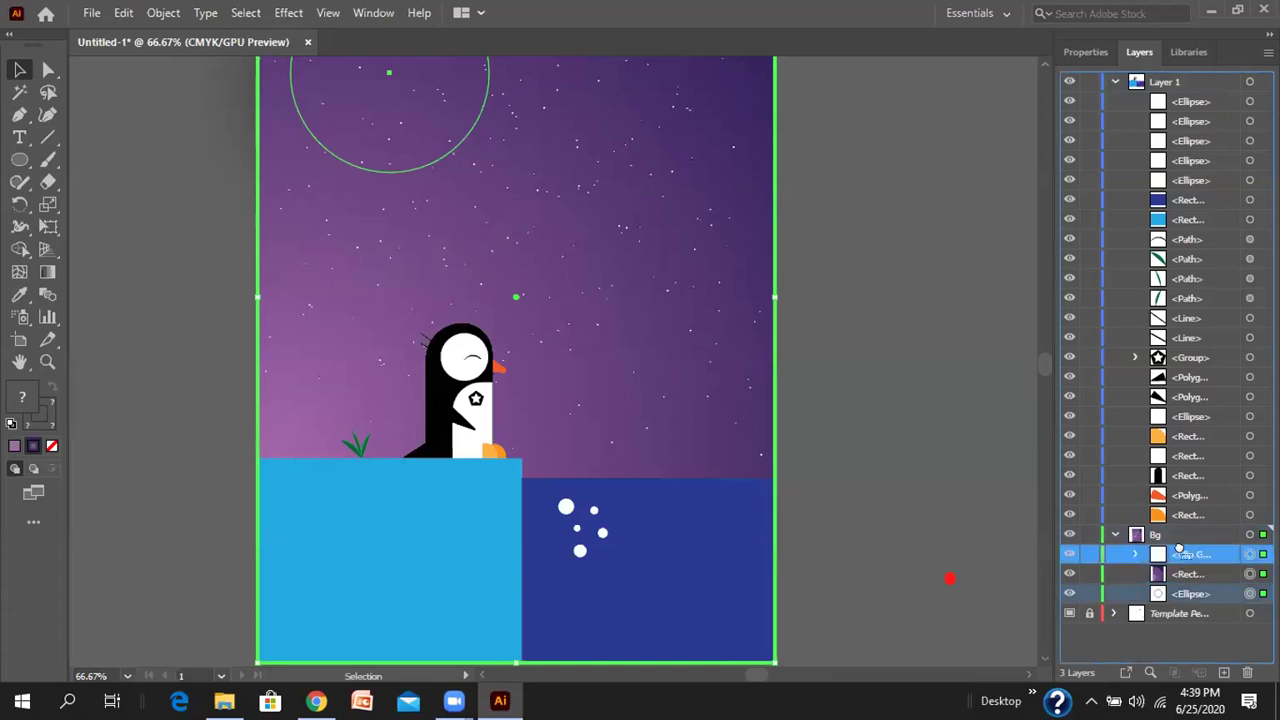
pyautogui.moveTo(1190, 594); pyautogui.dragTo(1195, 548)
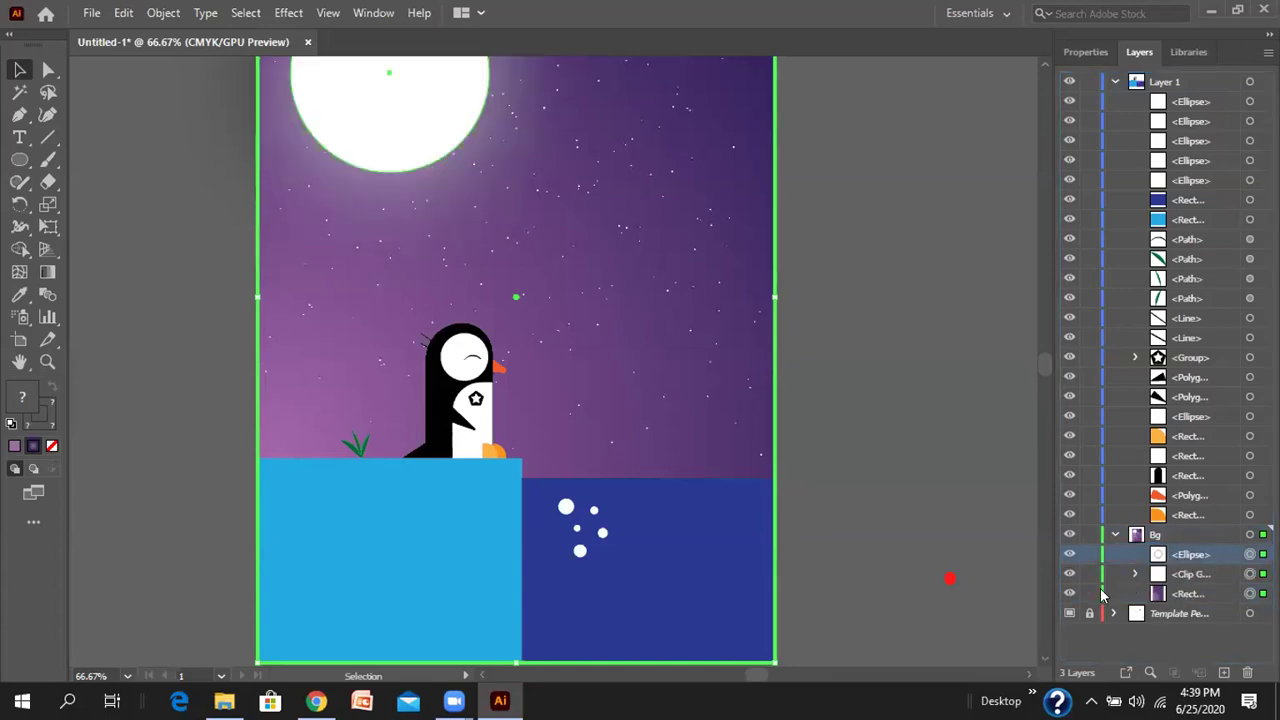
pyautogui.click(1114, 535)
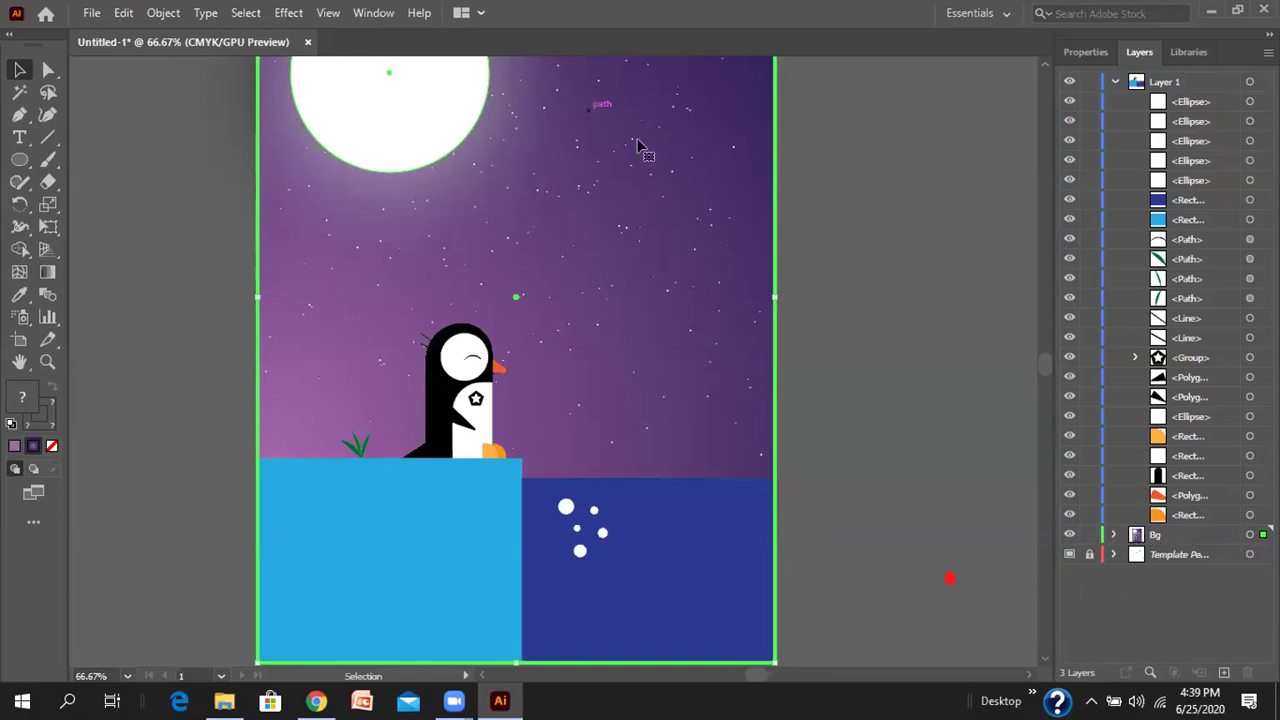
pyautogui.click(1089, 535)
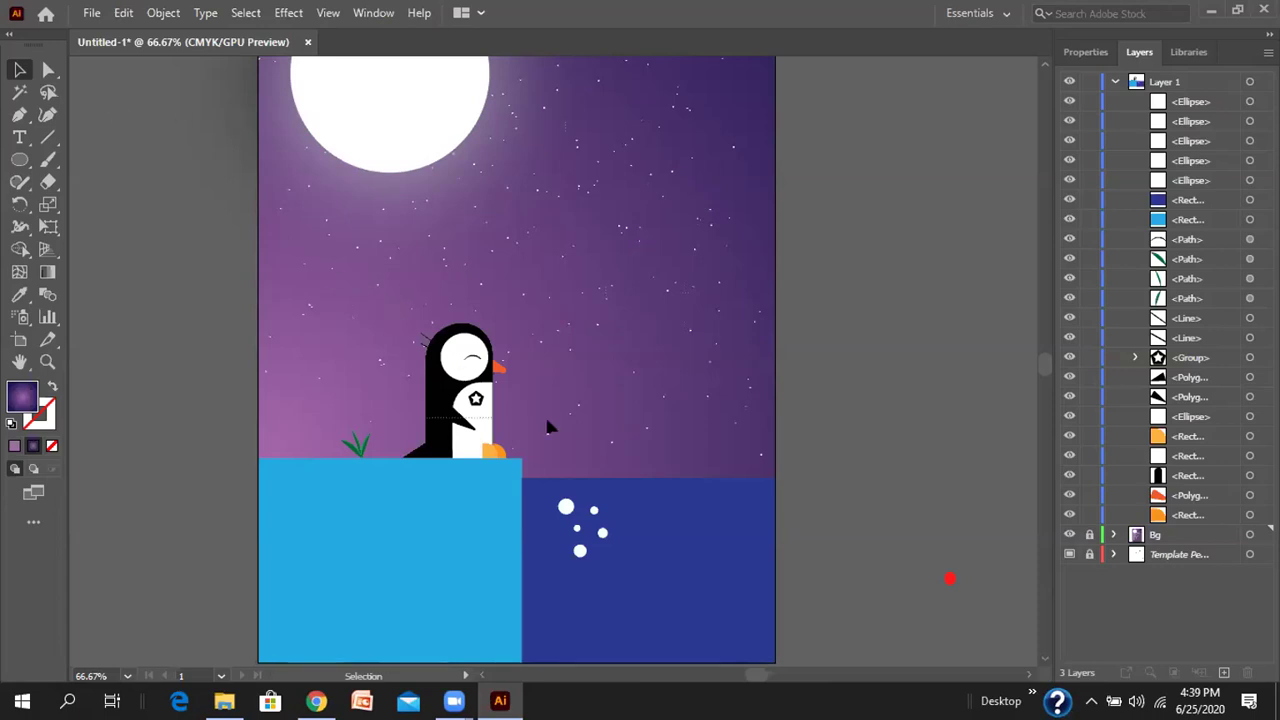
# - Select the whole penguin and merge its tail with the black body using Shape Builder
pyautogui.moveTo(550, 465); pyautogui.dragTo(562, 451)
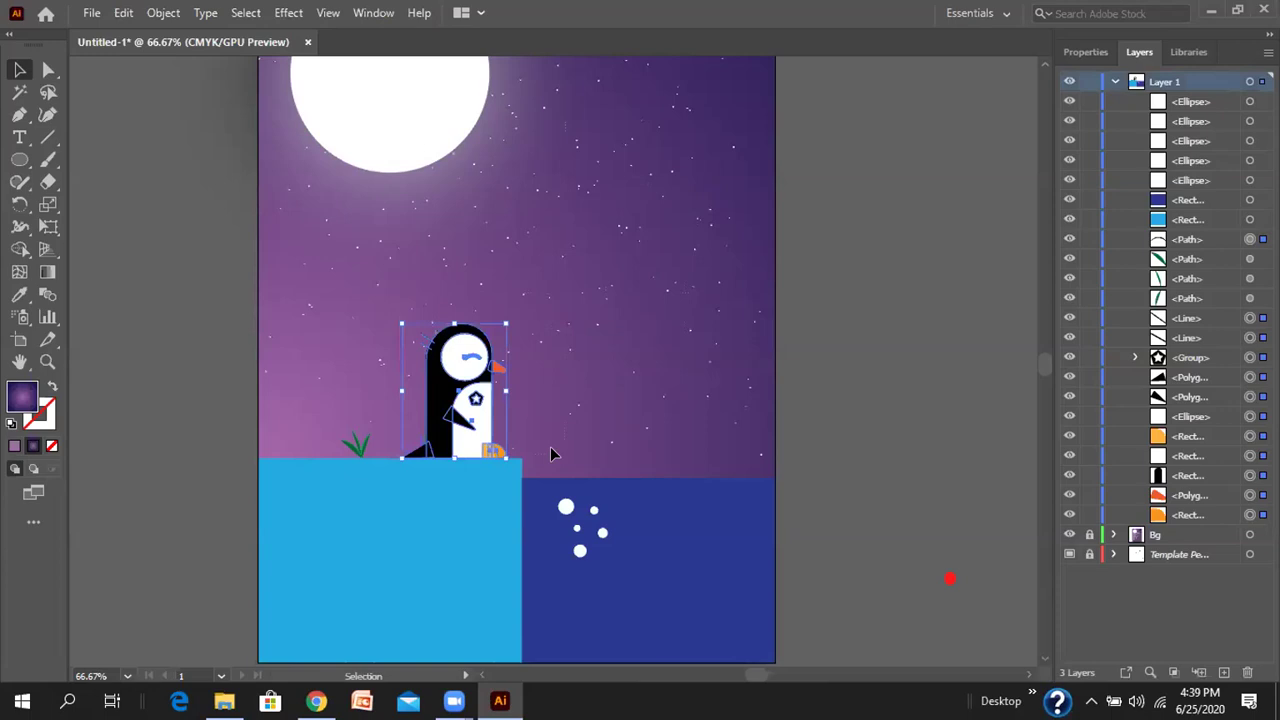
pyautogui.click(18, 250)
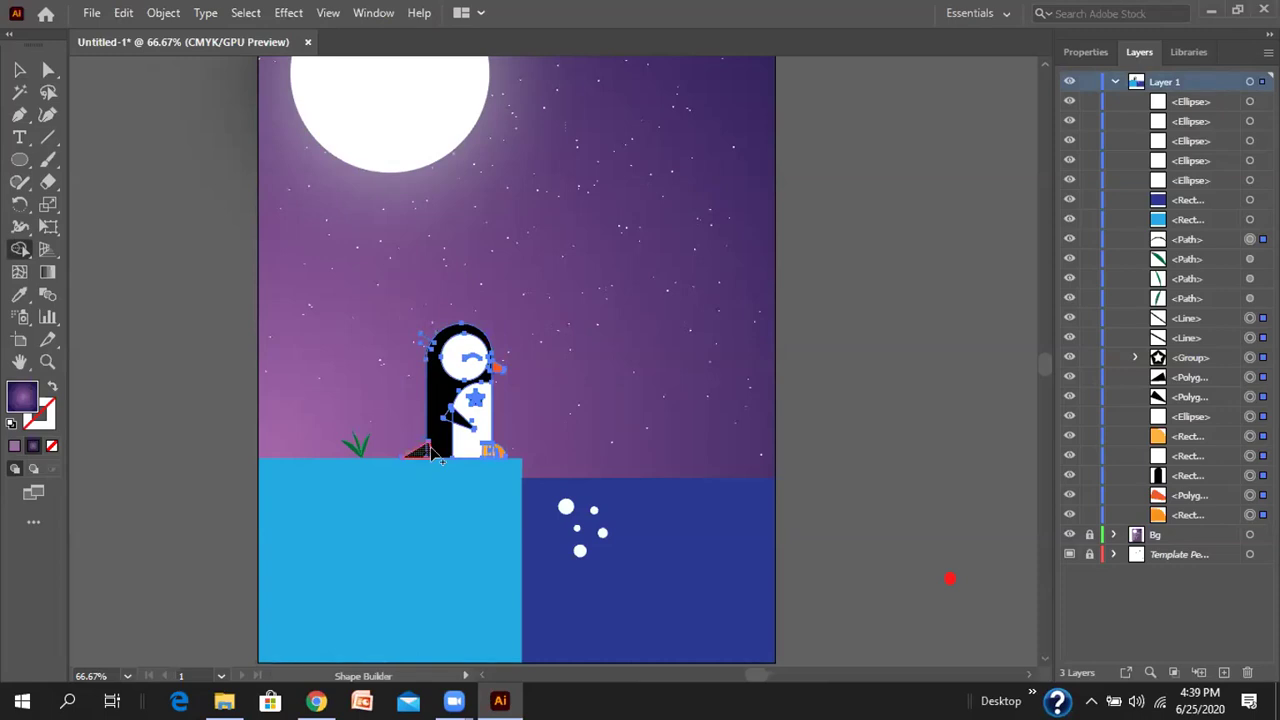
pyautogui.moveTo(443, 412); pyautogui.dragTo(437, 389)
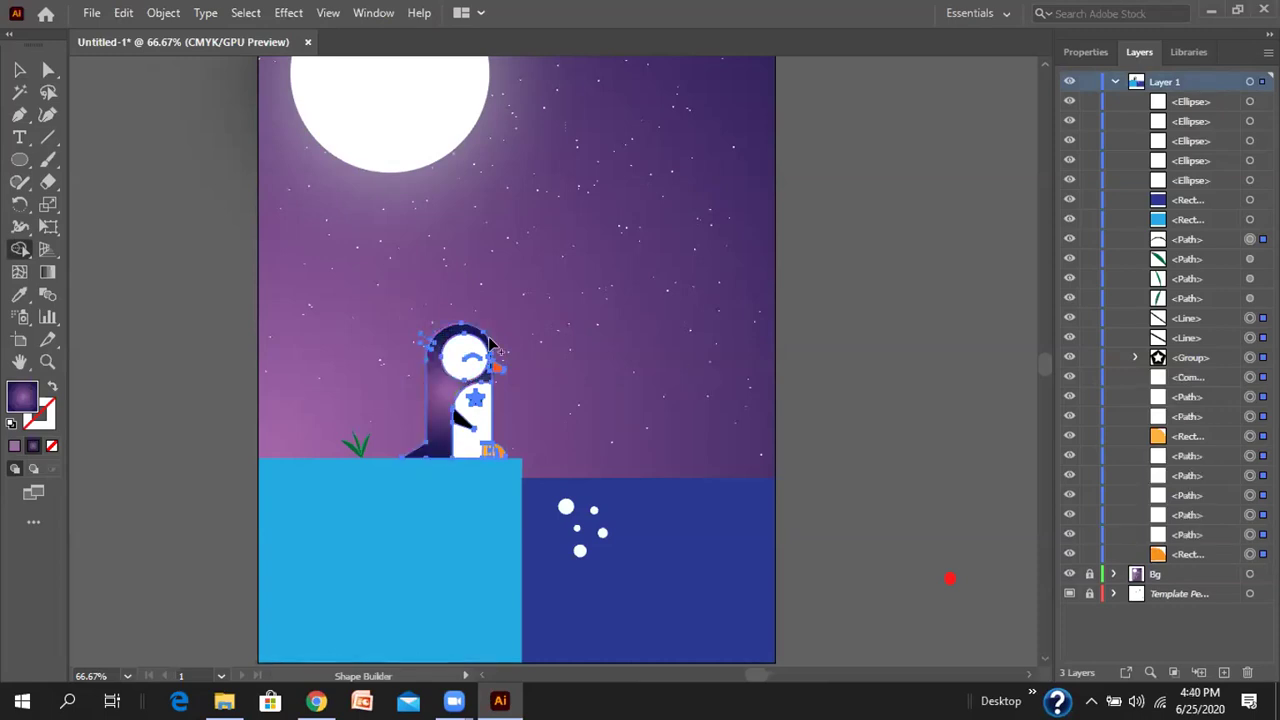
# - Set the fill to black, merge the wing into the penguin's body with Shape Builder, and deselect
pyautogui.click(1080, 52)
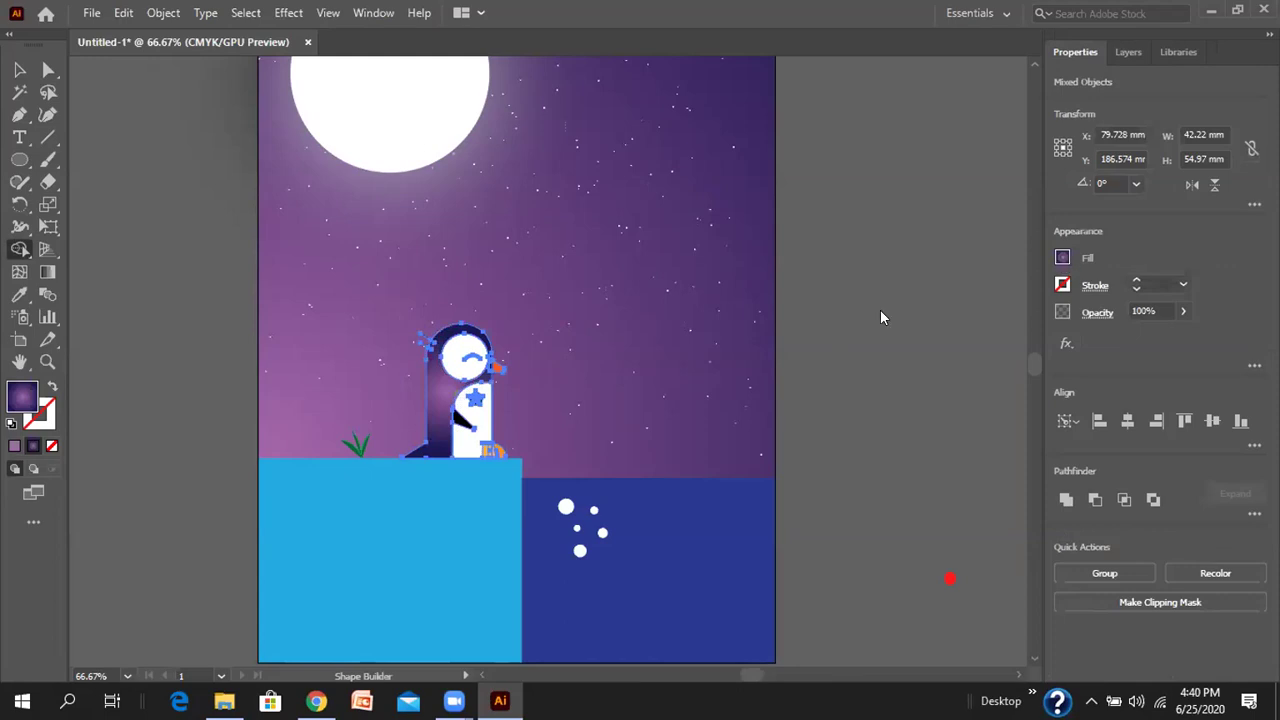
pyautogui.click(1062, 257)
pyautogui.click(911, 323)
pyautogui.click(898, 324)
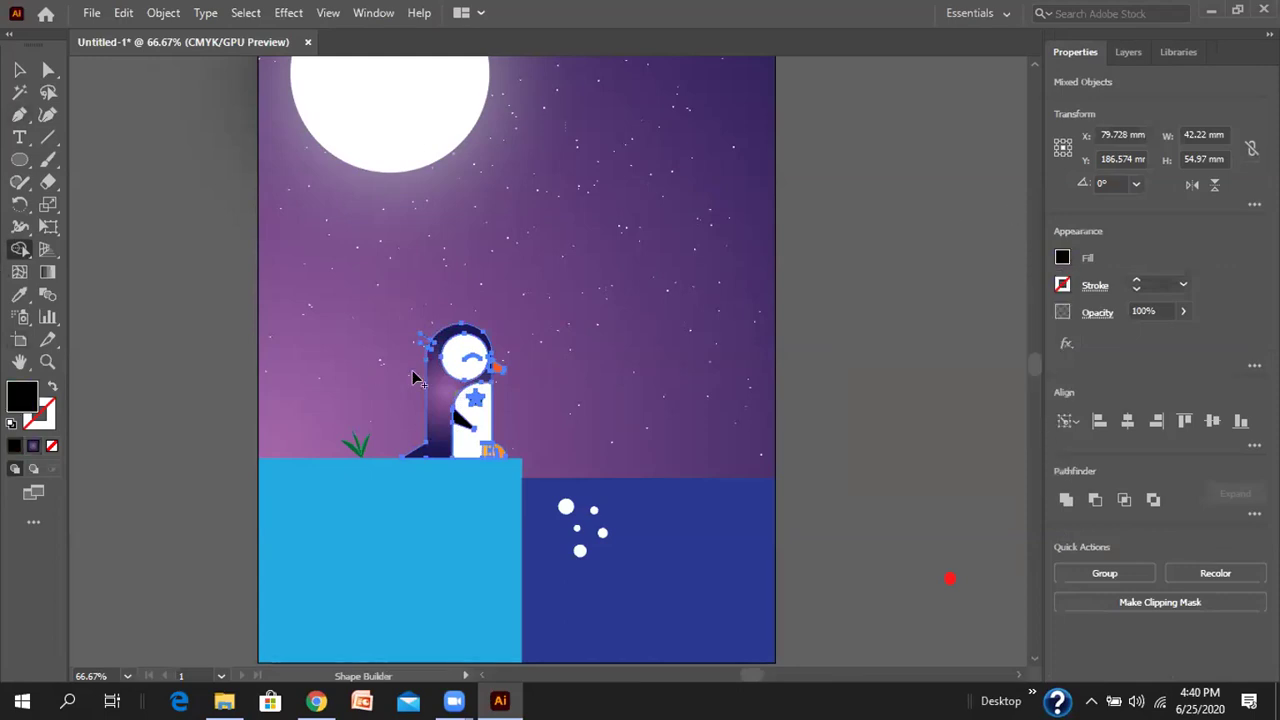
pyautogui.click(434, 383)
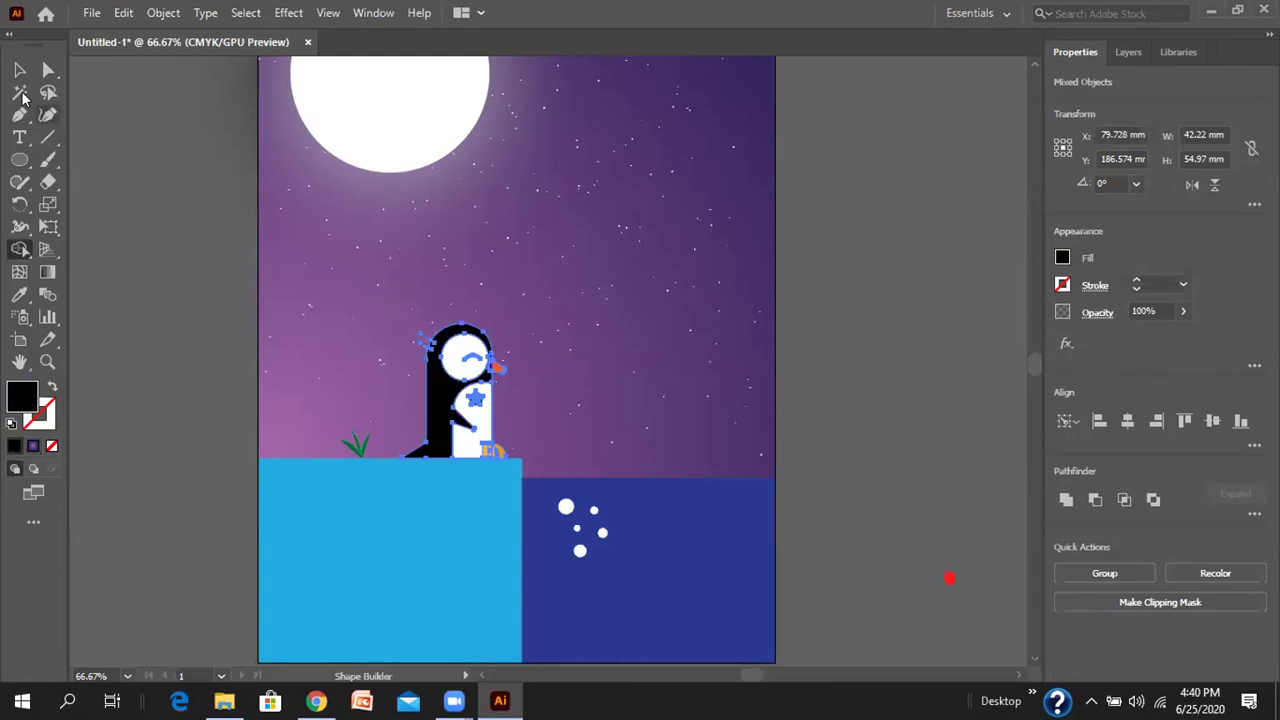
pyautogui.click(21, 70)
pyautogui.click(634, 455)
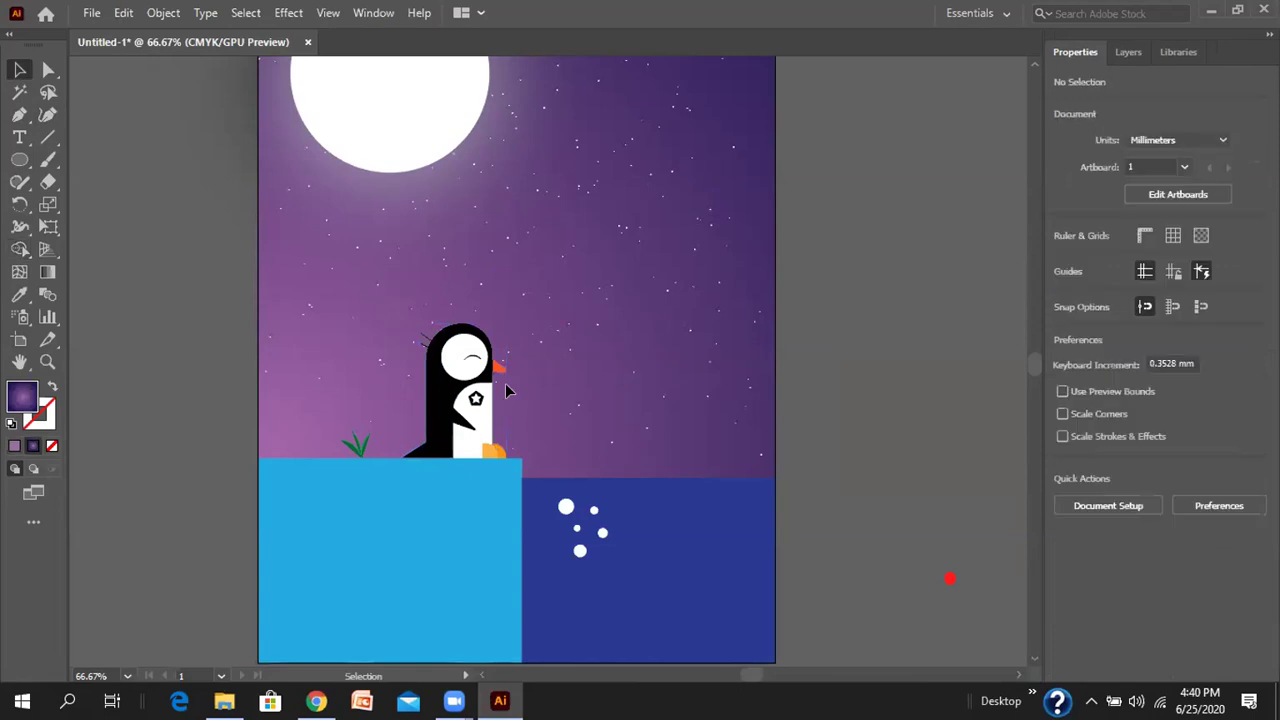
# - Try moving the merged black body away from the penguin, and undo the moves
pyautogui.scroll(1, 504, 396)
pyautogui.moveTo(406, 431); pyautogui.dragTo(676, 311)
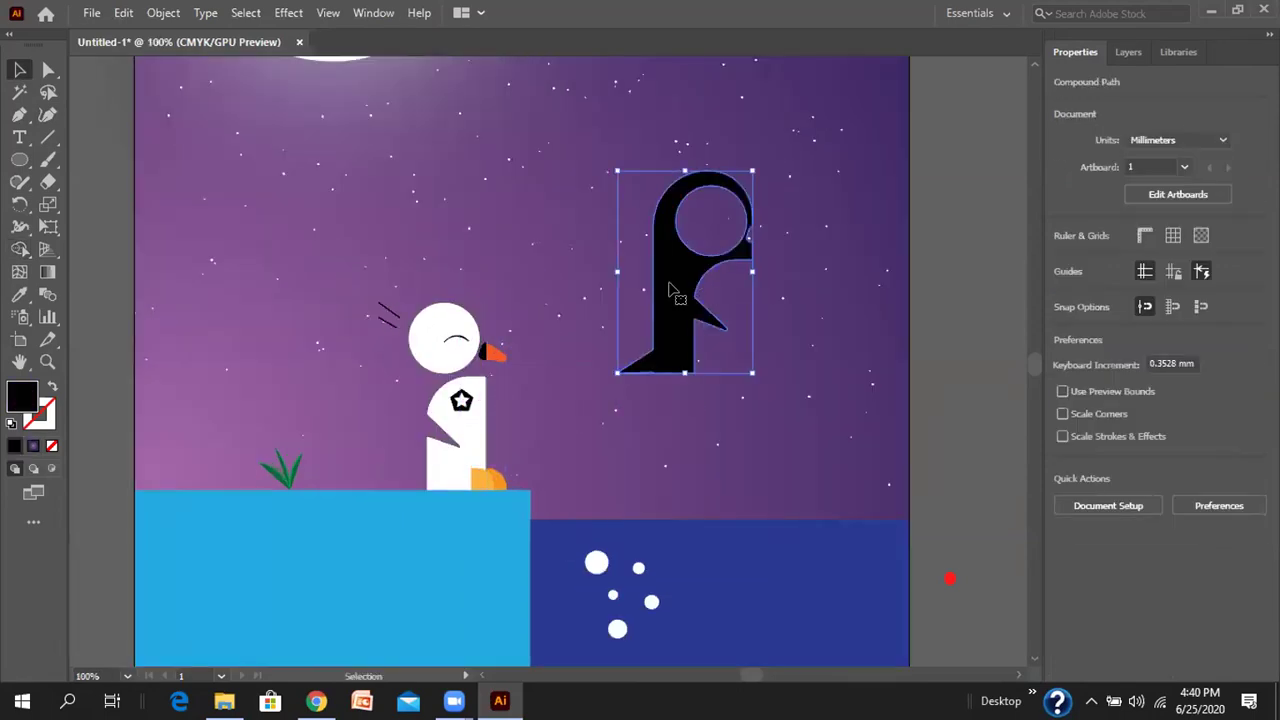
pyautogui.moveTo(637, 370); pyautogui.dragTo(447, 314)
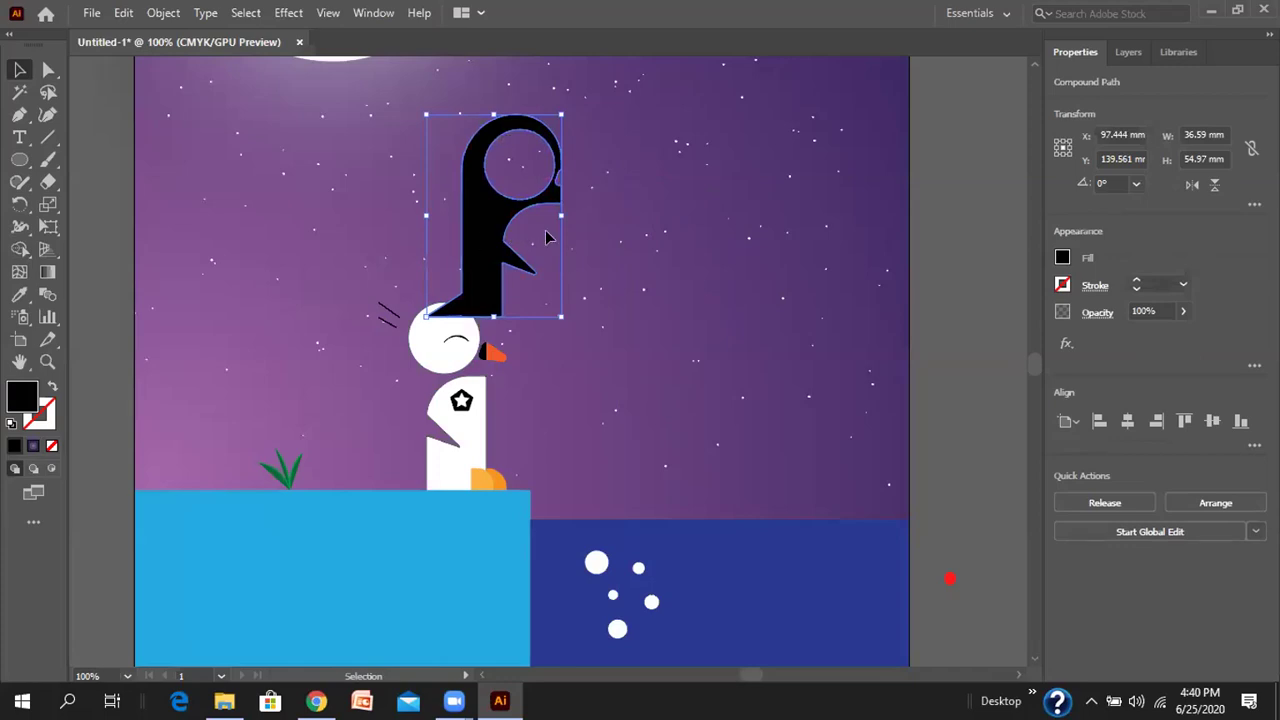
pyautogui.moveTo(478, 244); pyautogui.dragTo(610, 250)
pyautogui.hotkey('ctrl', 'z')
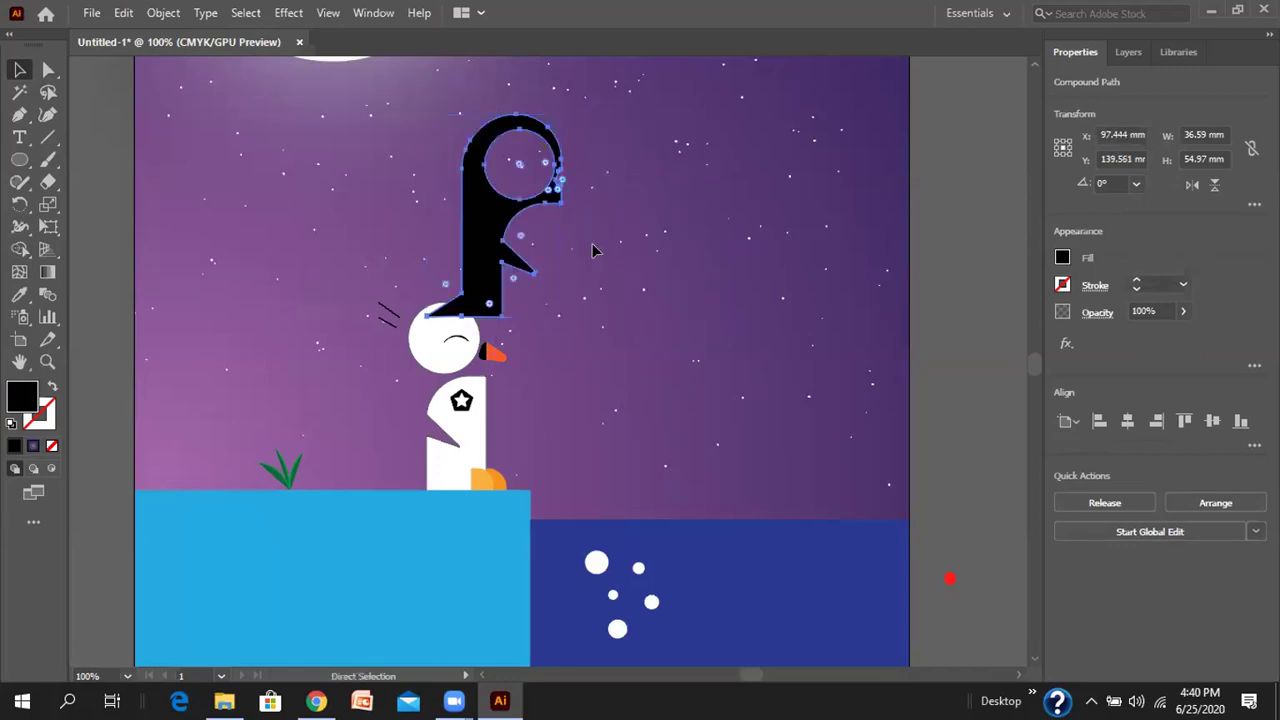
pyautogui.hotkey('ctrl', 'z')
pyautogui.hotkey('ctrl', 'z')
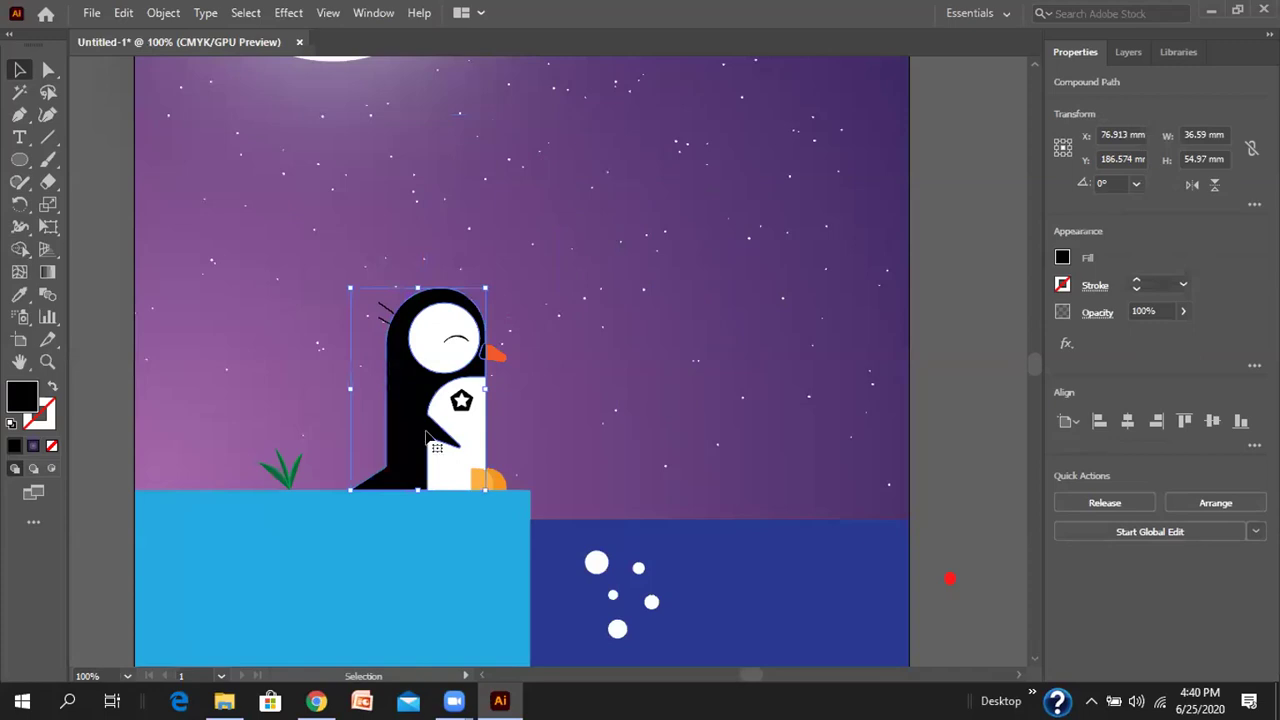
# - Duplicate the penguin's black body and offset the copy slightly down and to the right of the original
pyautogui.press('a')
pyautogui.press('v')
pyautogui.moveTo(459, 403); pyautogui.dragTo(423, 404)
pyautogui.scroll(5, 355, 160)
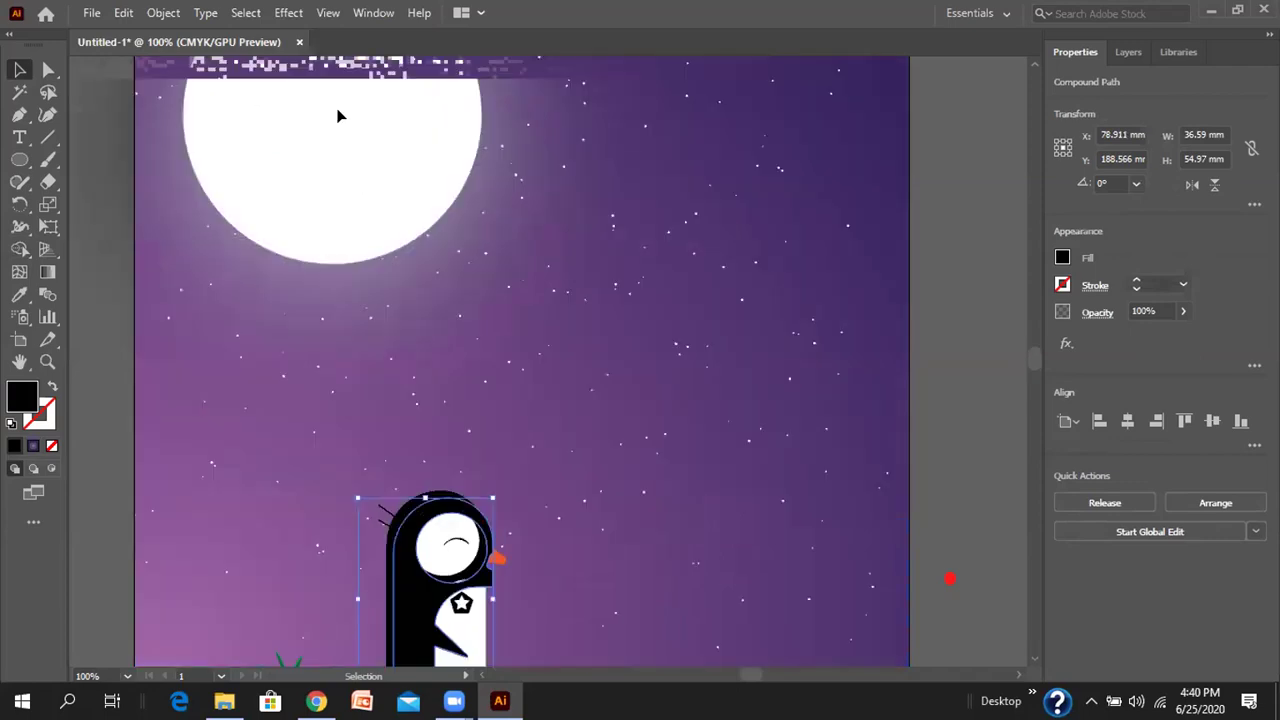
pyautogui.scroll(-2, 377, 220)
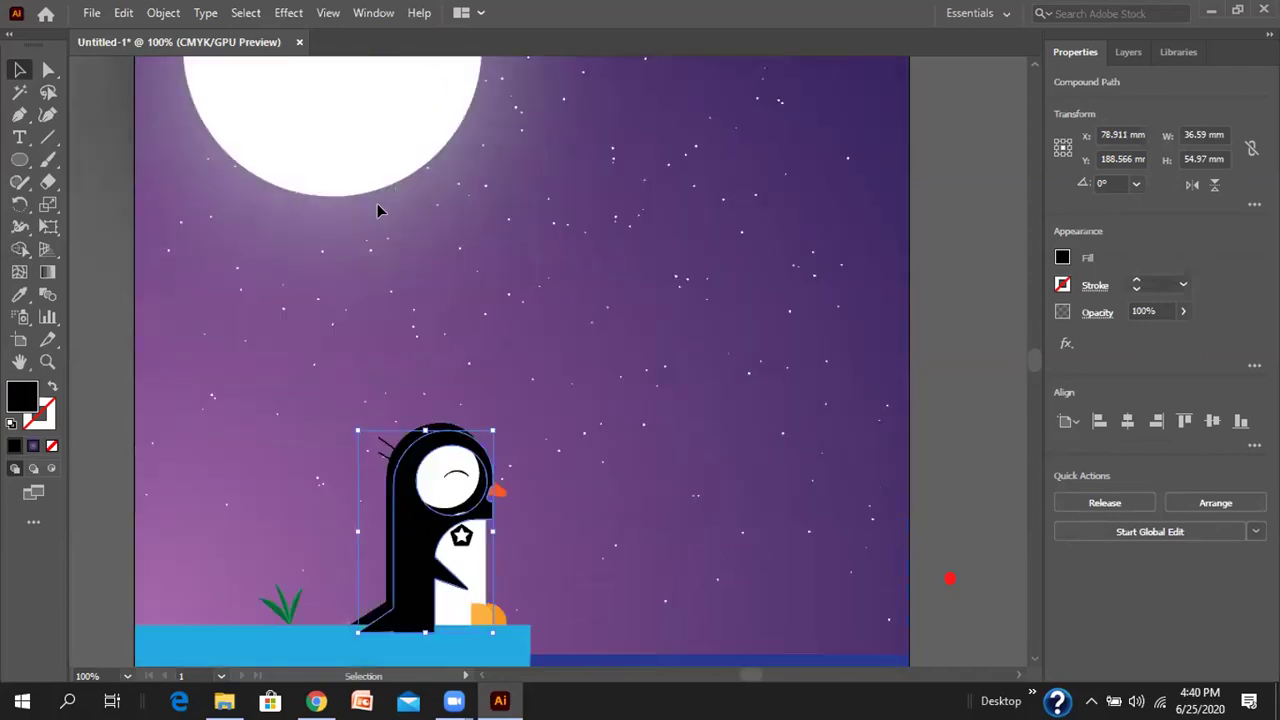
pyautogui.moveTo(407, 536); pyautogui.dragTo(414, 521)
pyautogui.scroll(-1, 600, 530)
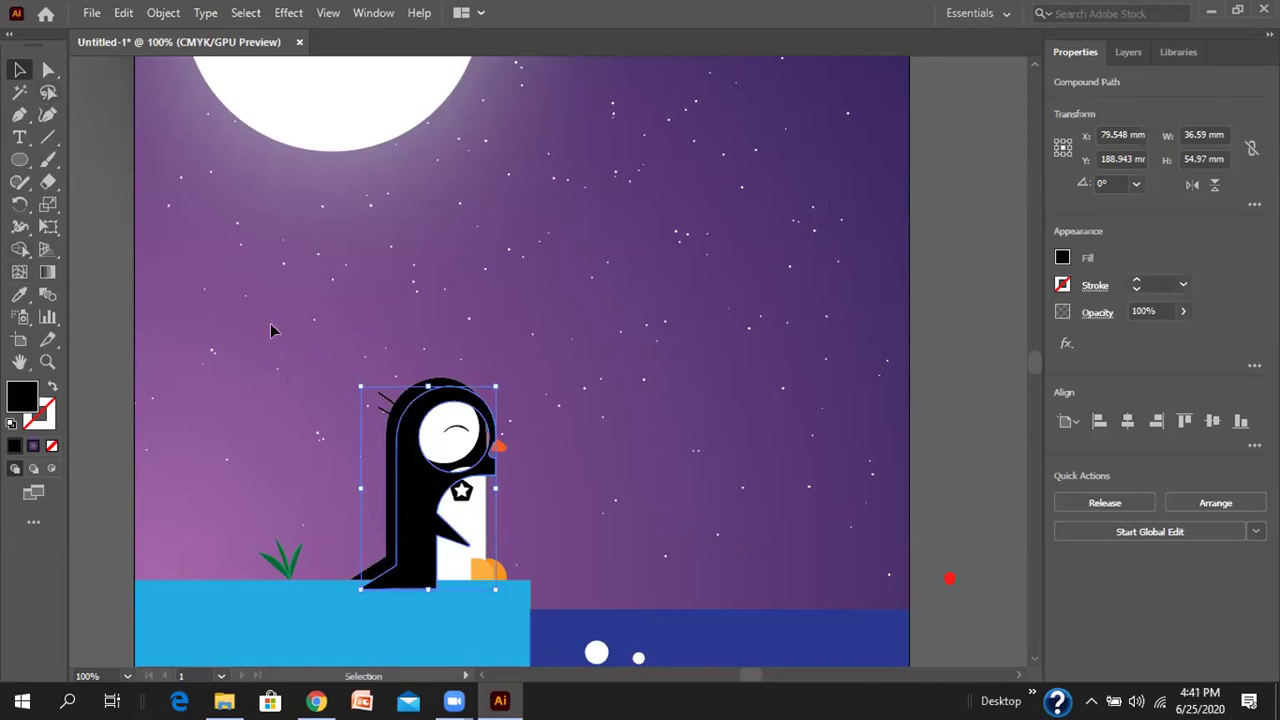
# - Color the exposed strip along the penguin's back dark gray with Shape Builder, using the overlapping body shapes
pyautogui.moveTo(572, 540); pyautogui.dragTo(440, 470)
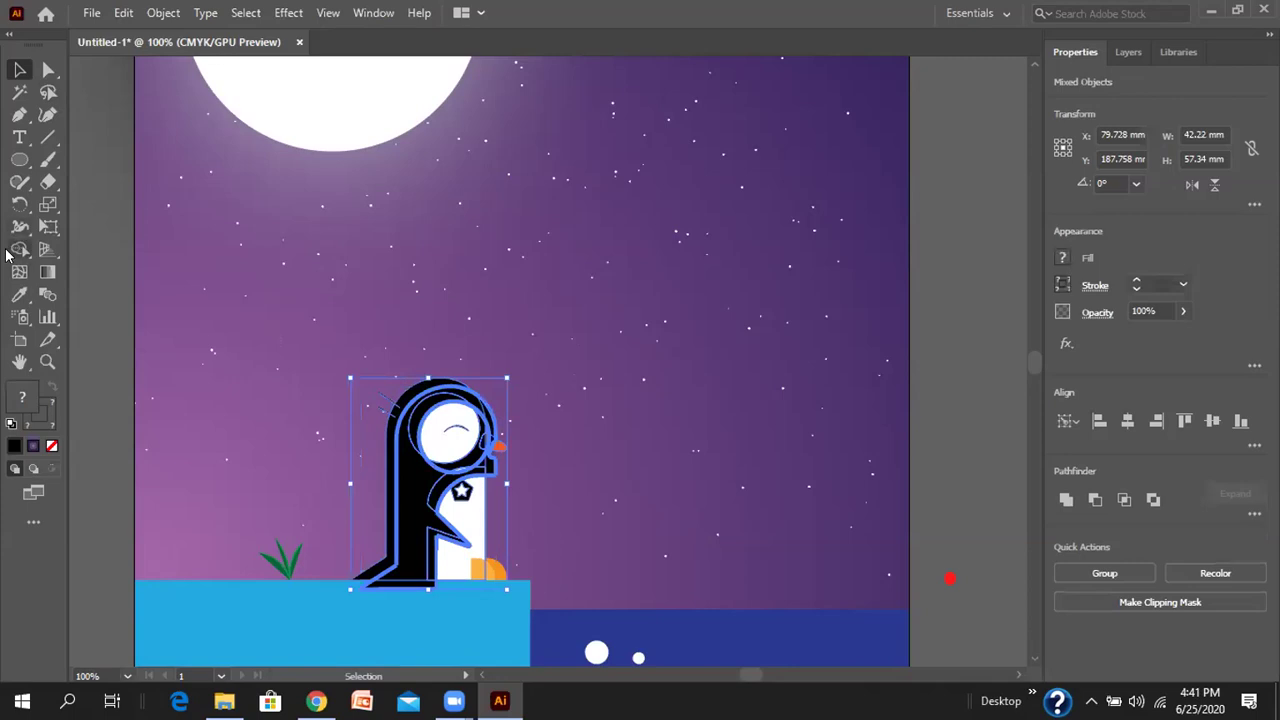
pyautogui.click(14, 250)
pyautogui.click(1063, 258)
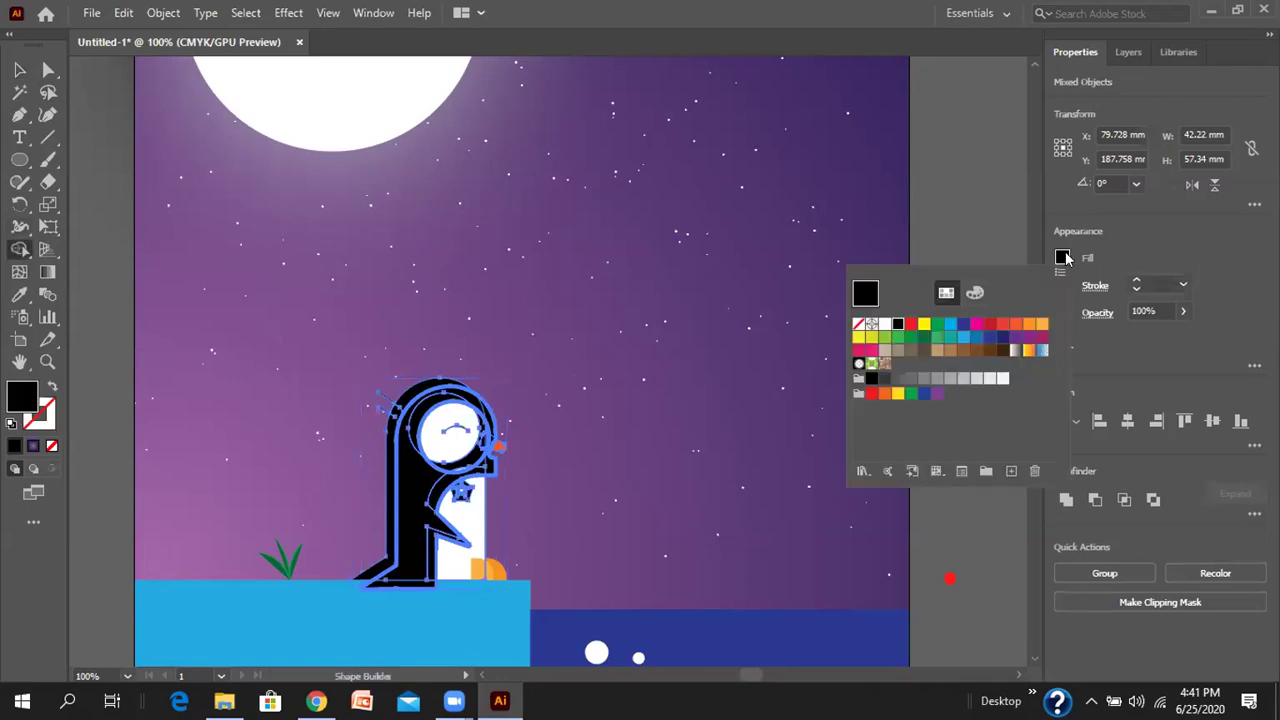
pyautogui.click(882, 378)
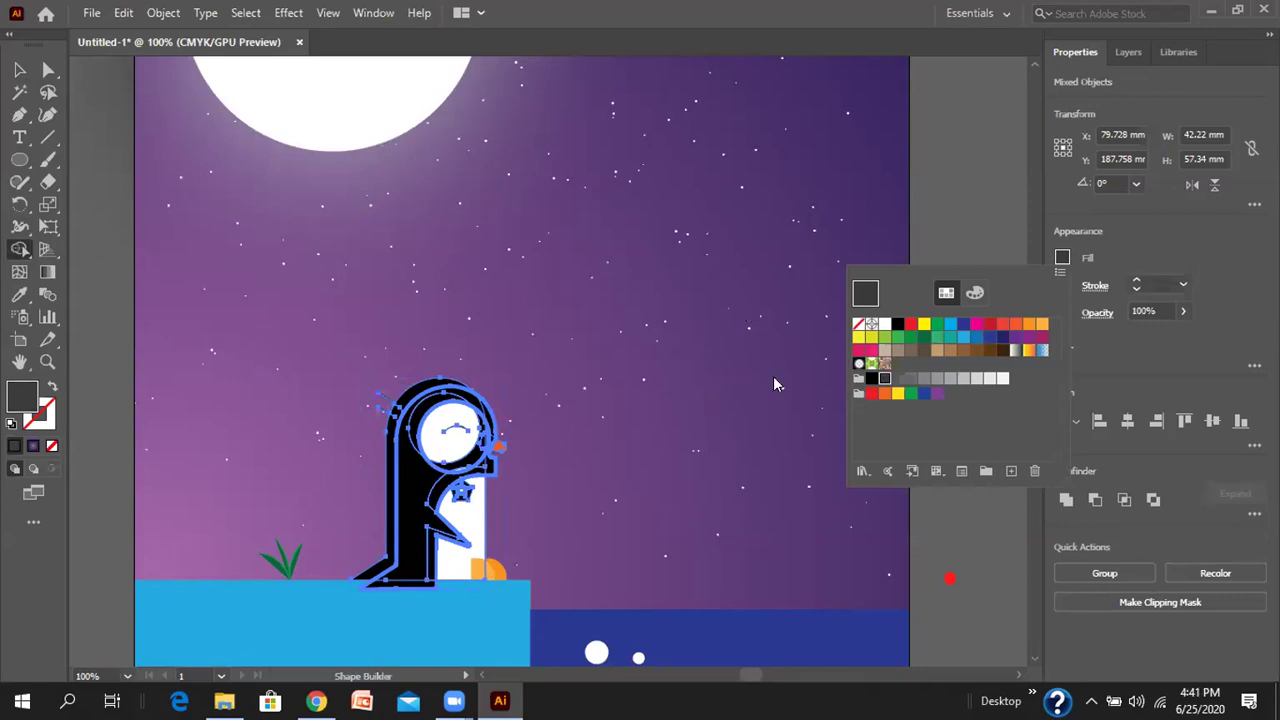
pyautogui.click(741, 376)
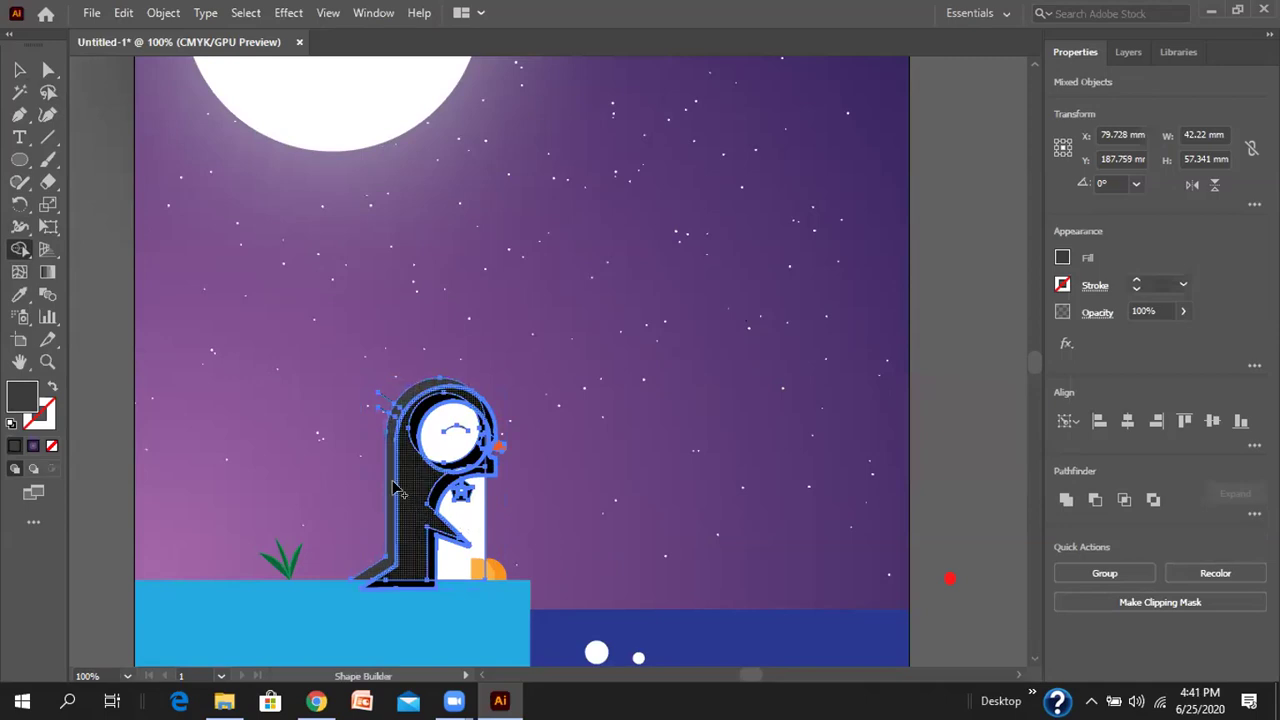
pyautogui.click(432, 510)
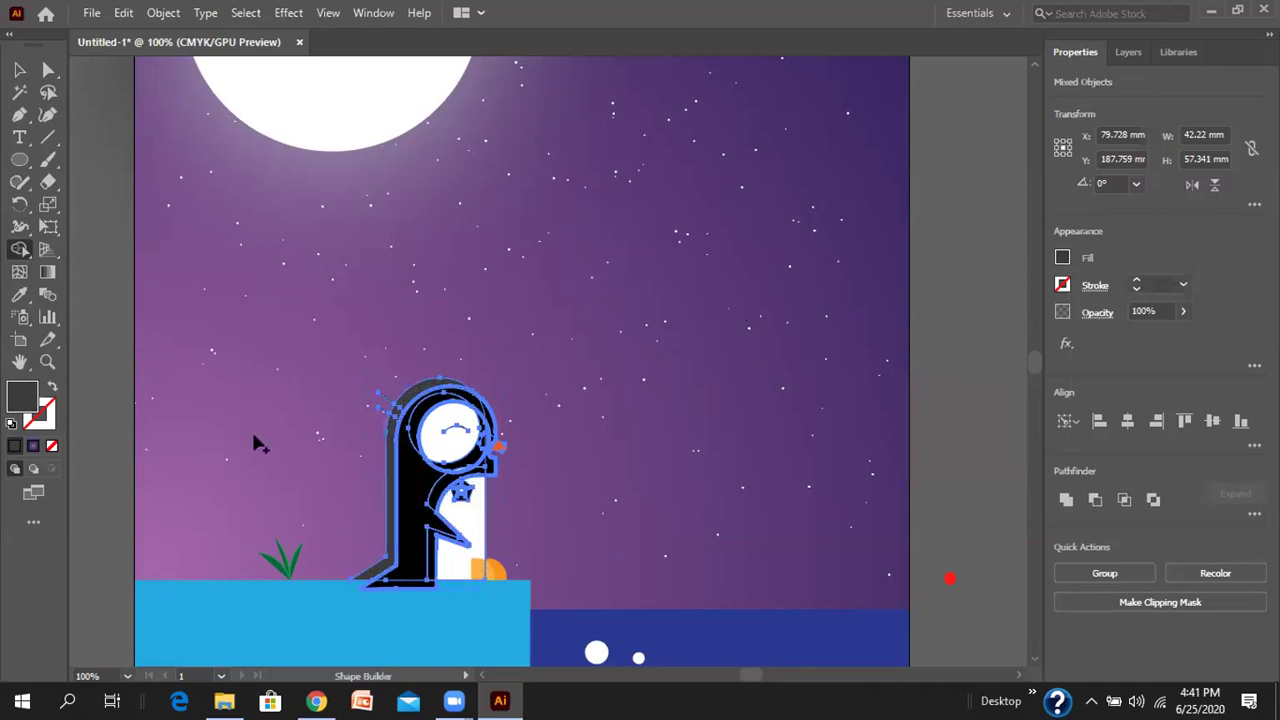
# - Delete the offset black copy lying over the penguin's body, keeping the gray back strip
pyautogui.click(19, 70)
pyautogui.click(525, 315)
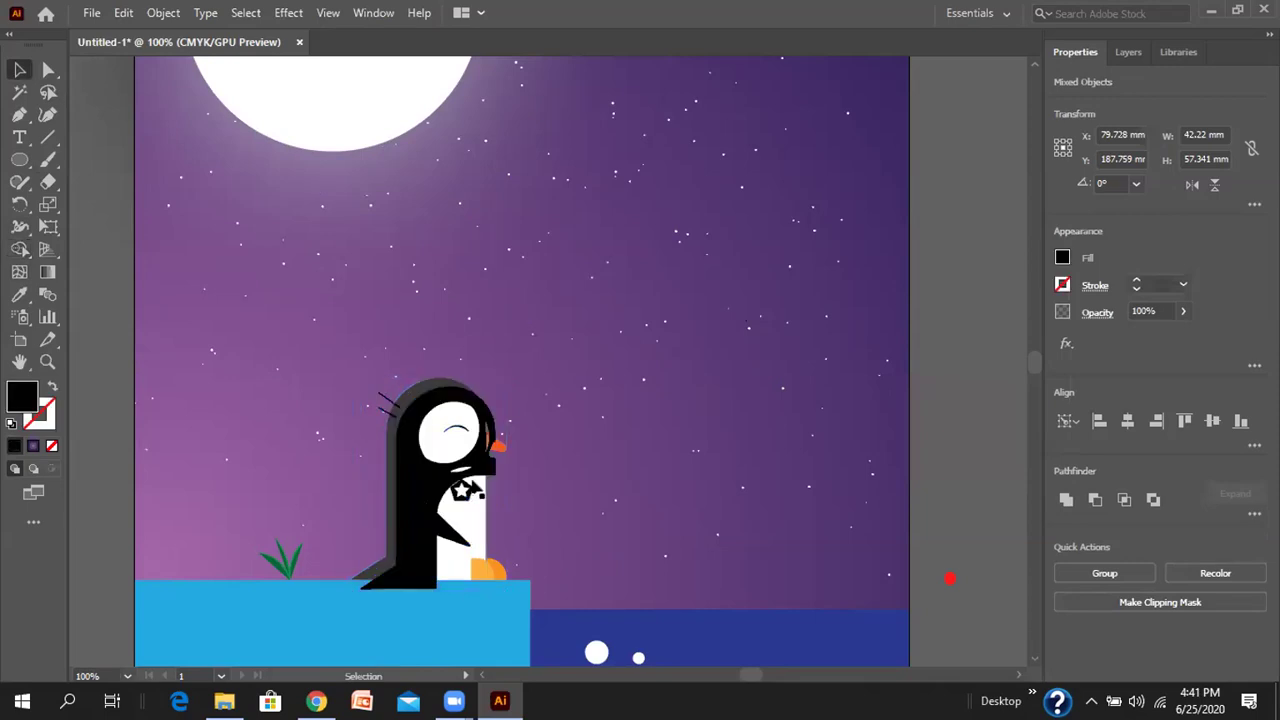
pyautogui.click(577, 535)
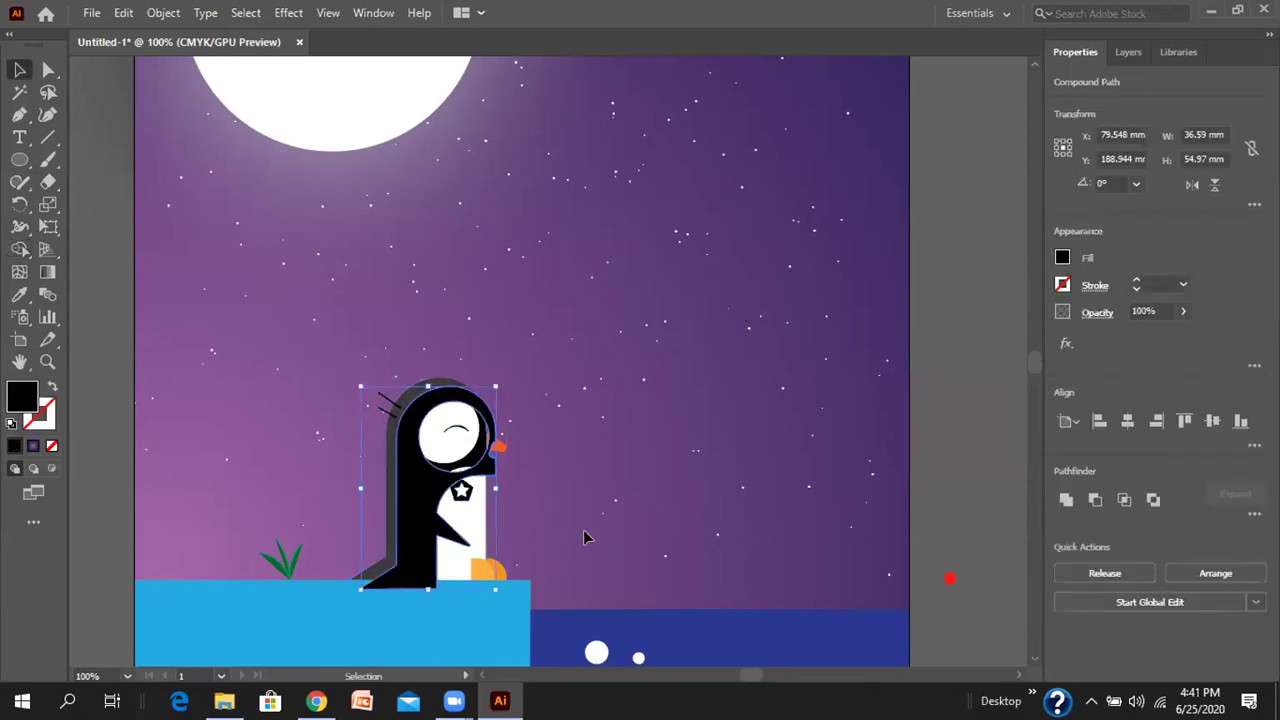
pyautogui.click(550, 467)
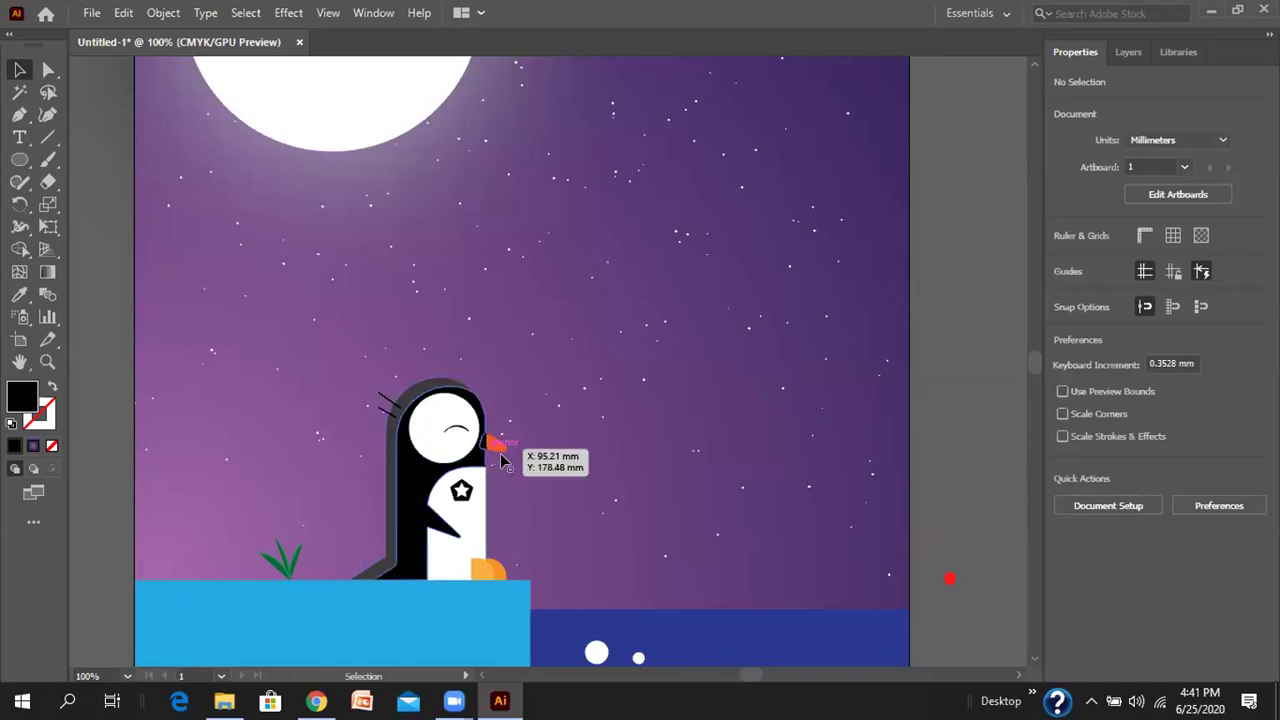
pyautogui.scroll(-3, 540, 476)
pyautogui.scroll(10, 571, 472)
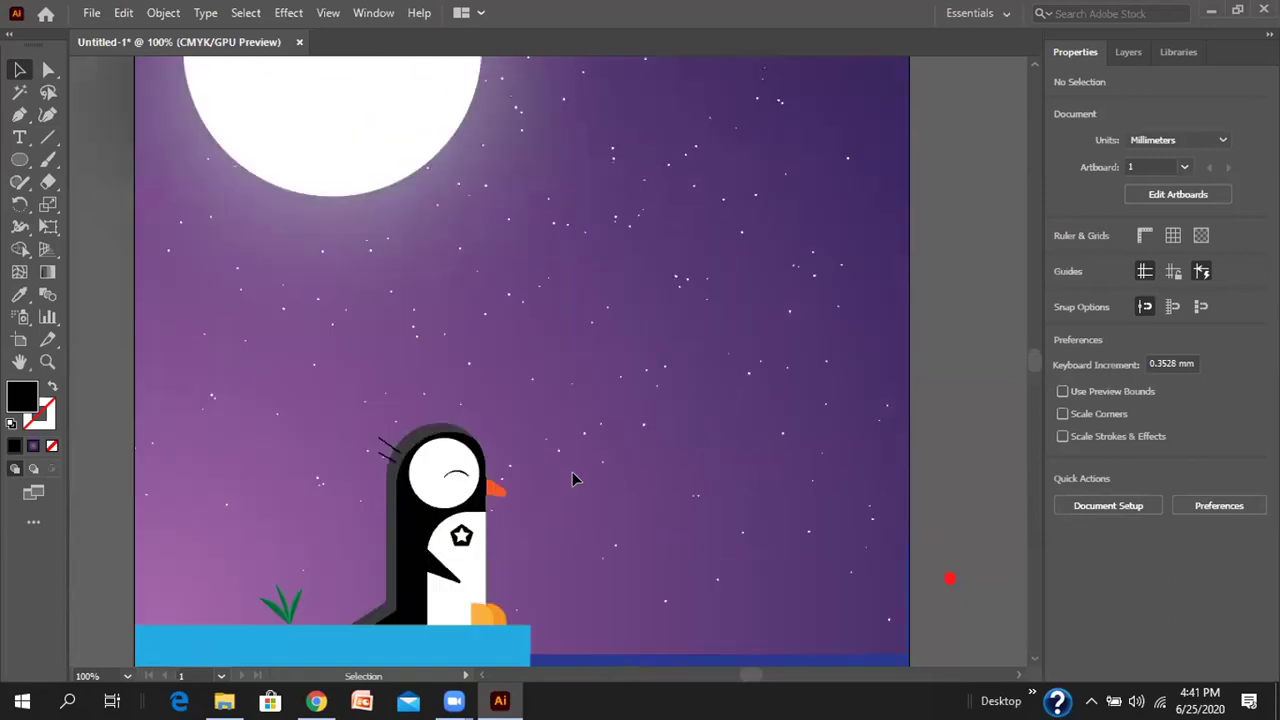
# - Look over the whole scene, from the moon to the penguin, ice block and water
pyautogui.scroll(-20, 410, 124)
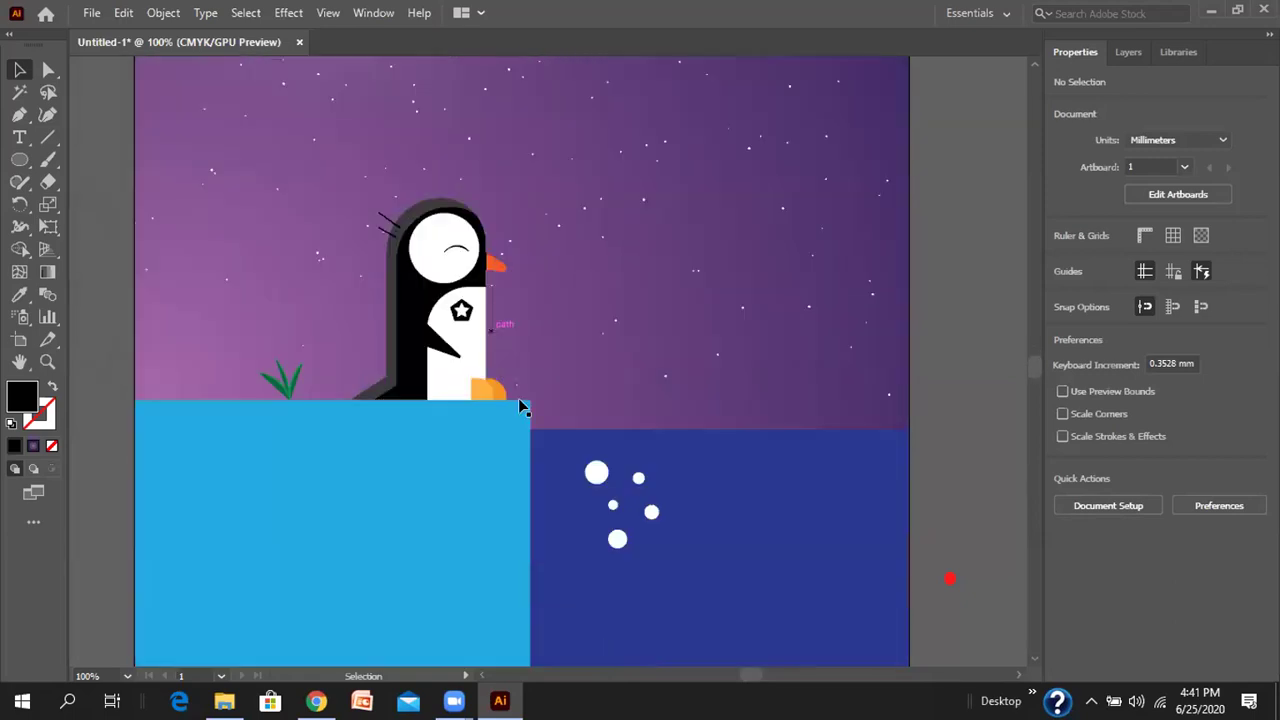
pyautogui.scroll(5, 383, 309)
pyautogui.scroll(4, 456, 362)
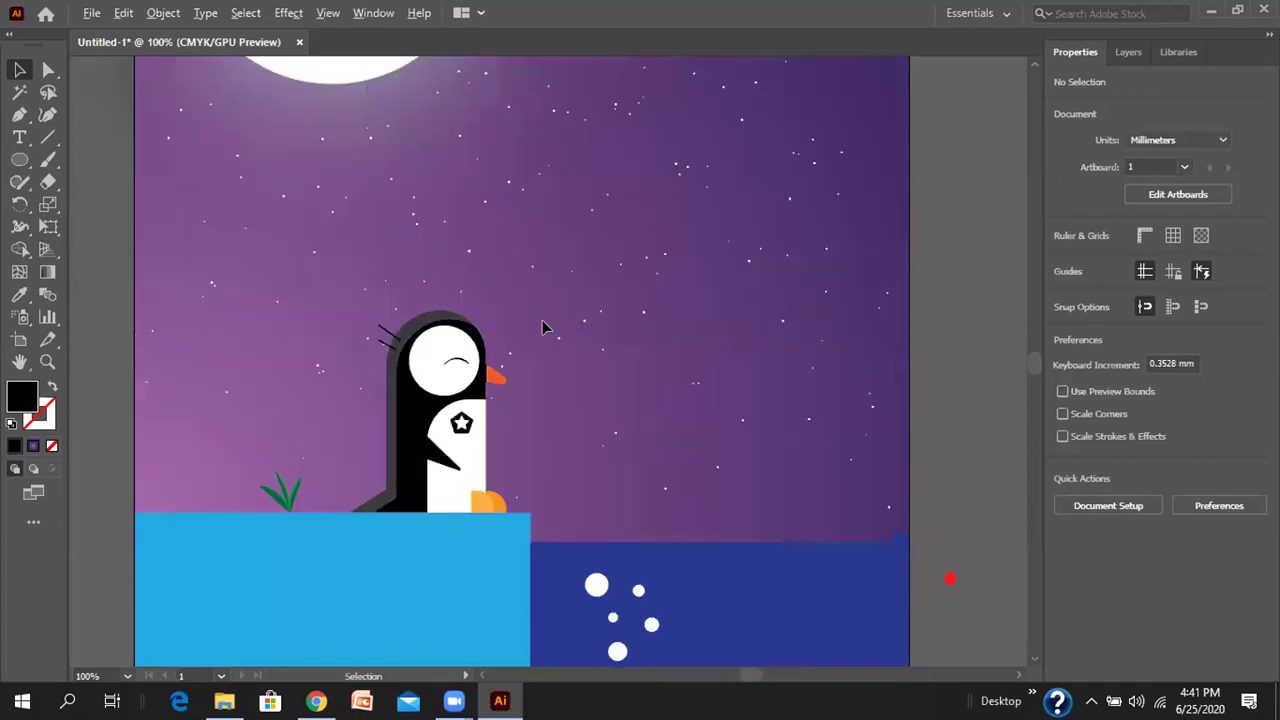
pyautogui.keyDown('alt'); pyautogui.scroll(-2, 543, 327); pyautogui.keyUp('alt')
pyautogui.scroll(3, 545, 317)
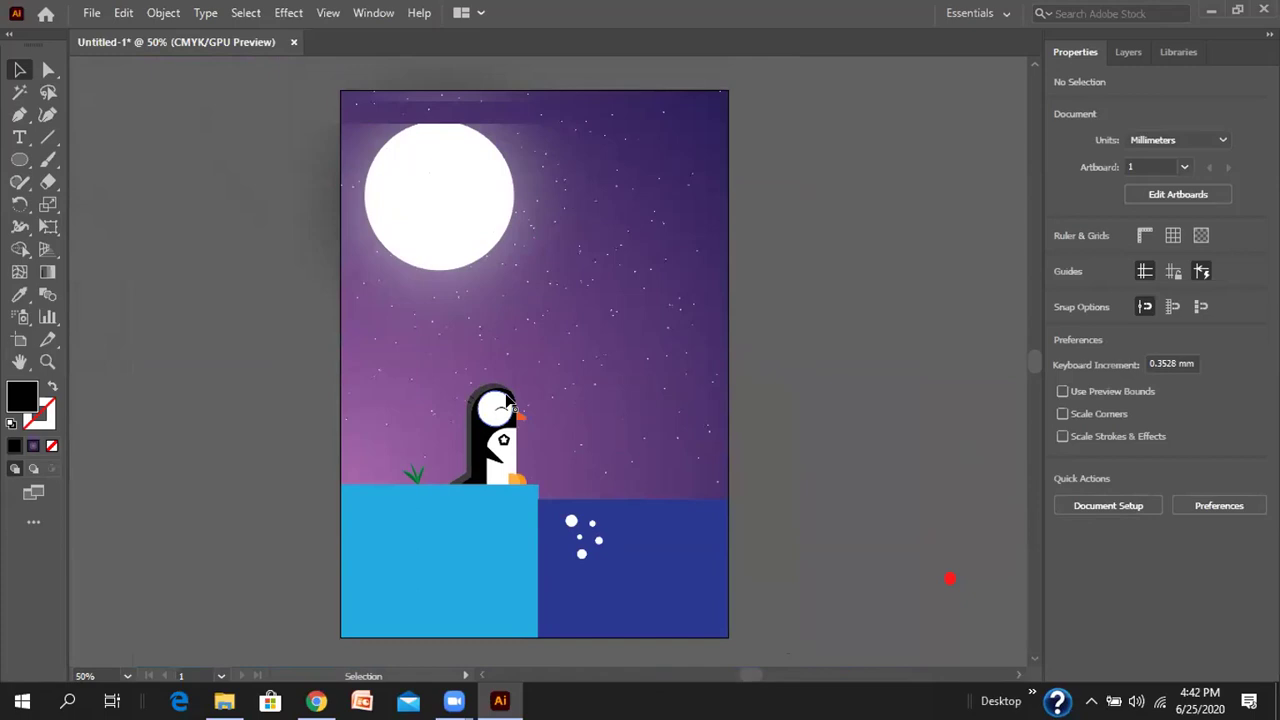
pyautogui.scroll(1, 498, 498)
pyautogui.scroll(-2, 500, 480)
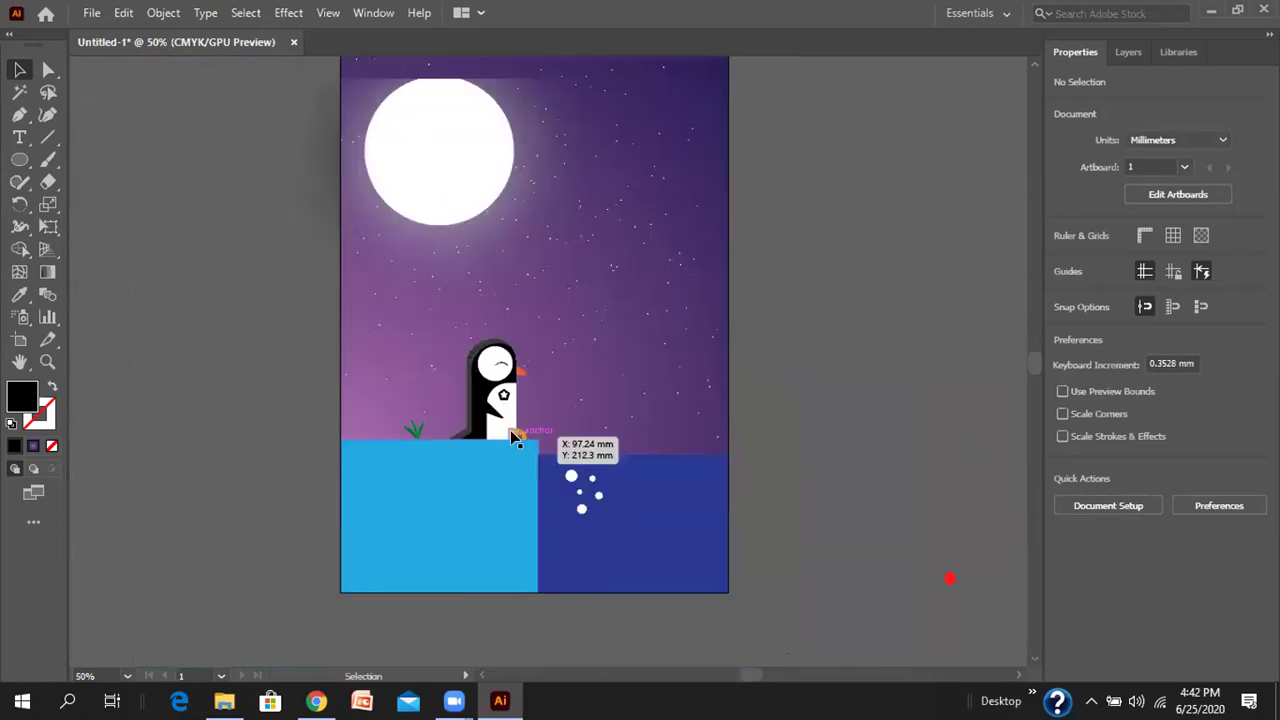
pyautogui.scroll(3, 512, 432)
pyautogui.scroll(-2, 512, 432)
pyautogui.scroll(-1, 465, 401)
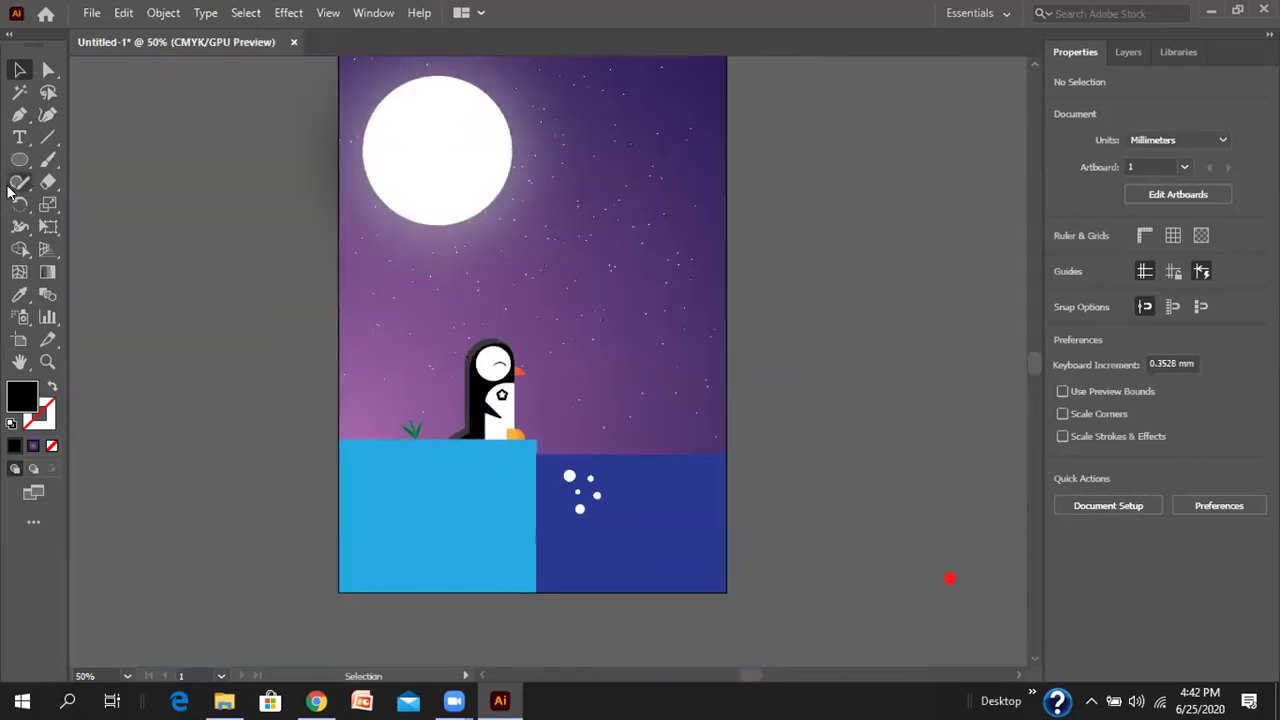
# - Draw a slanted line about 24 mm wide and 262 mm high from the moon's edge past the artboard's bottom, with a black 1 pt stroke
pyautogui.click(46, 138)
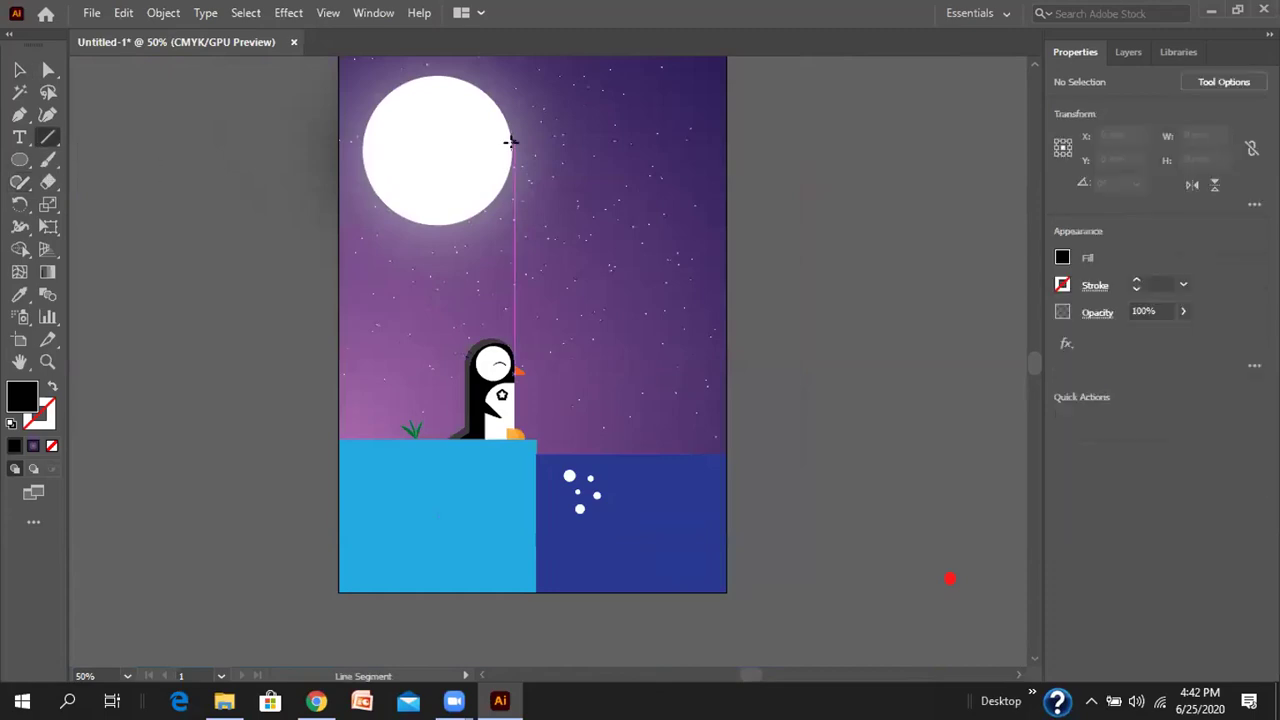
pyautogui.moveTo(507, 124); pyautogui.dragTo(552, 609)
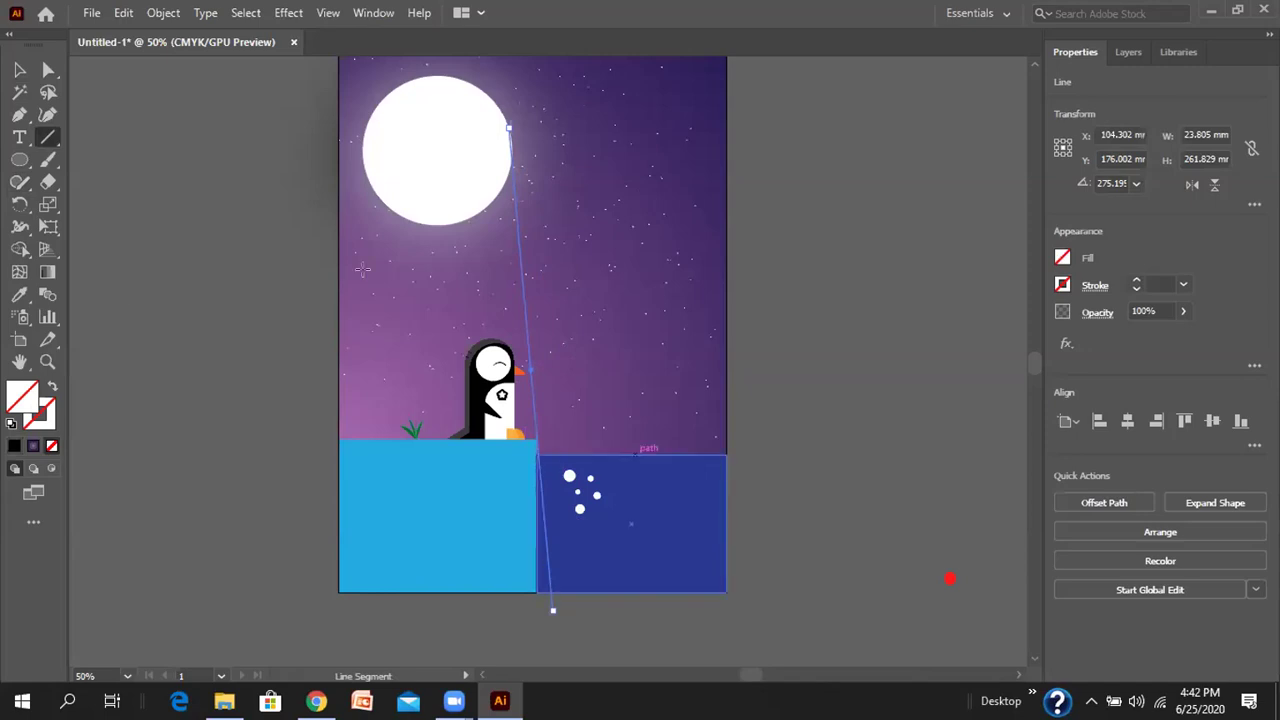
pyautogui.click(1062, 285)
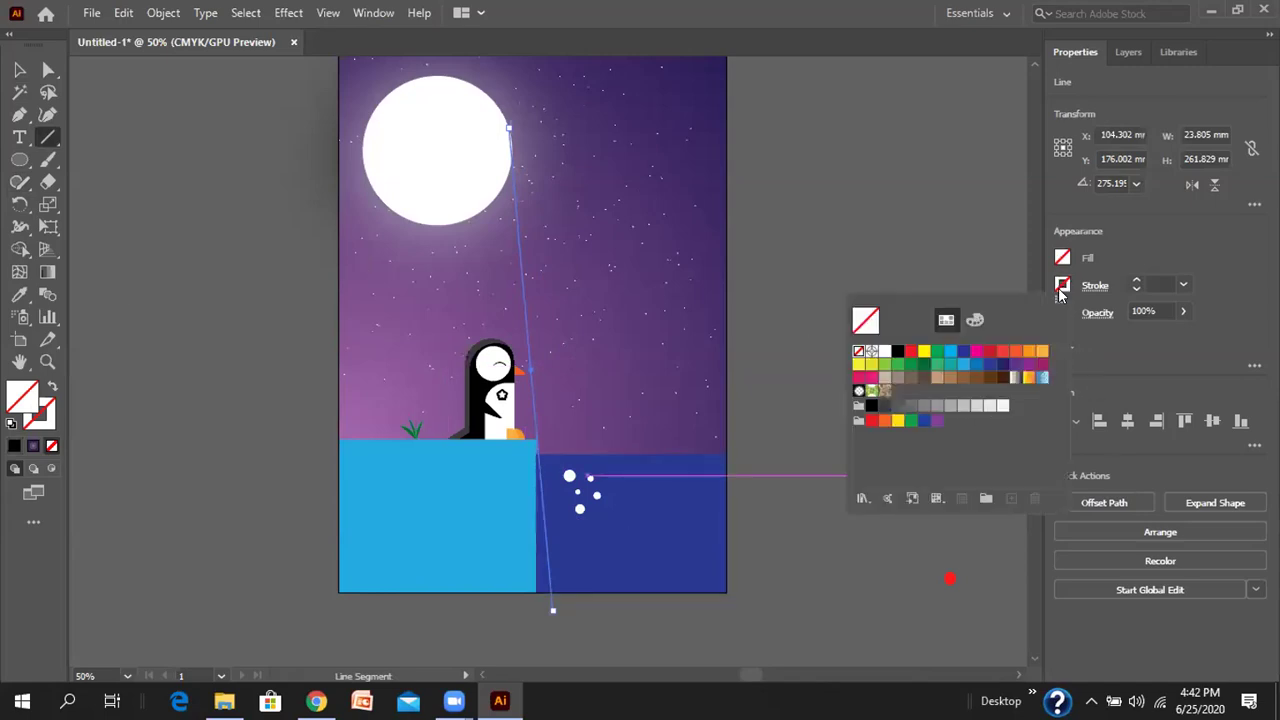
pyautogui.click(898, 350)
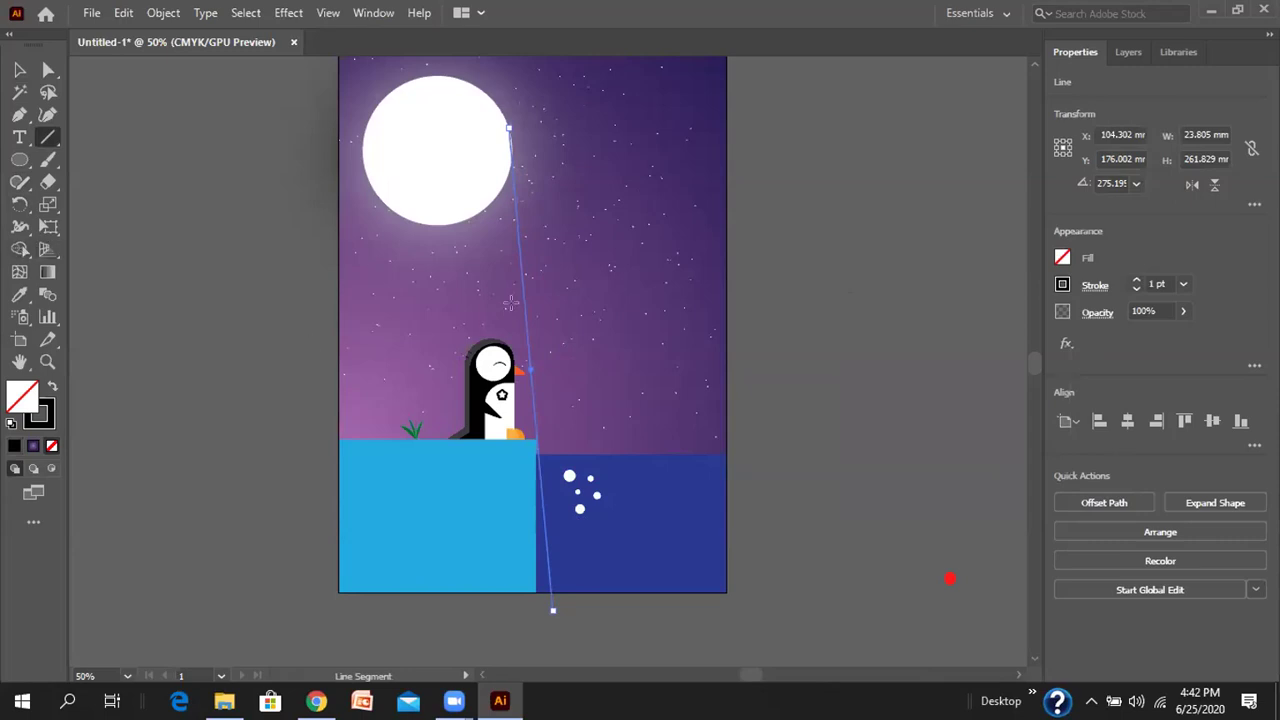
pyautogui.click(19, 69)
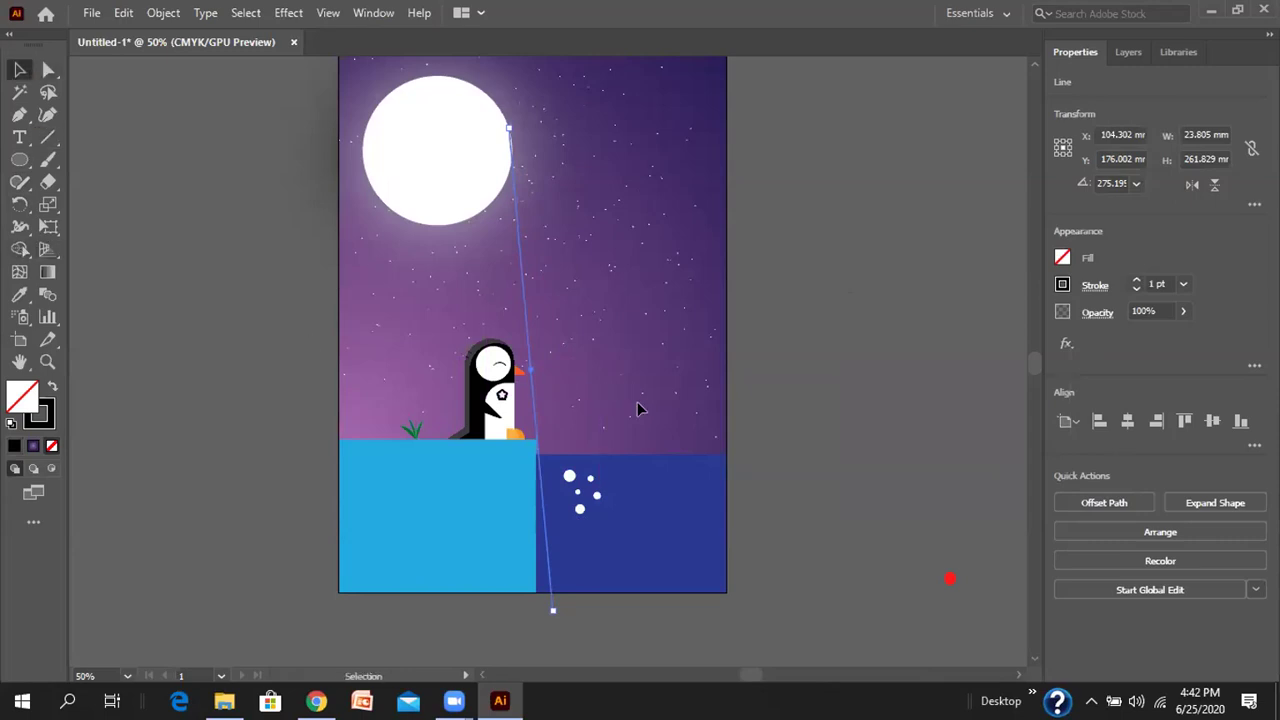
# - Use Shape Builder on all unlocked artwork to fill the wedge between the ice block and the slanted line with dark blue C=100 M=100 Y=25 K=25
pyautogui.hotkey('ctrl', 'a')
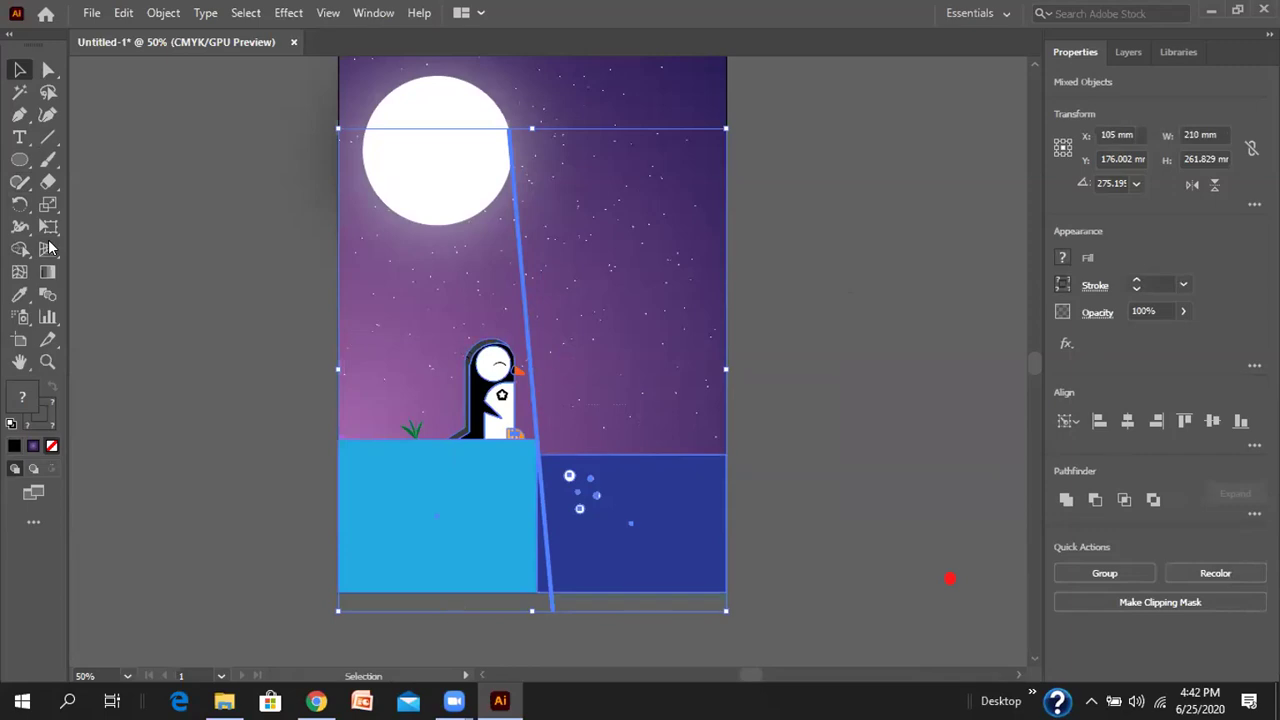
pyautogui.click(16, 250)
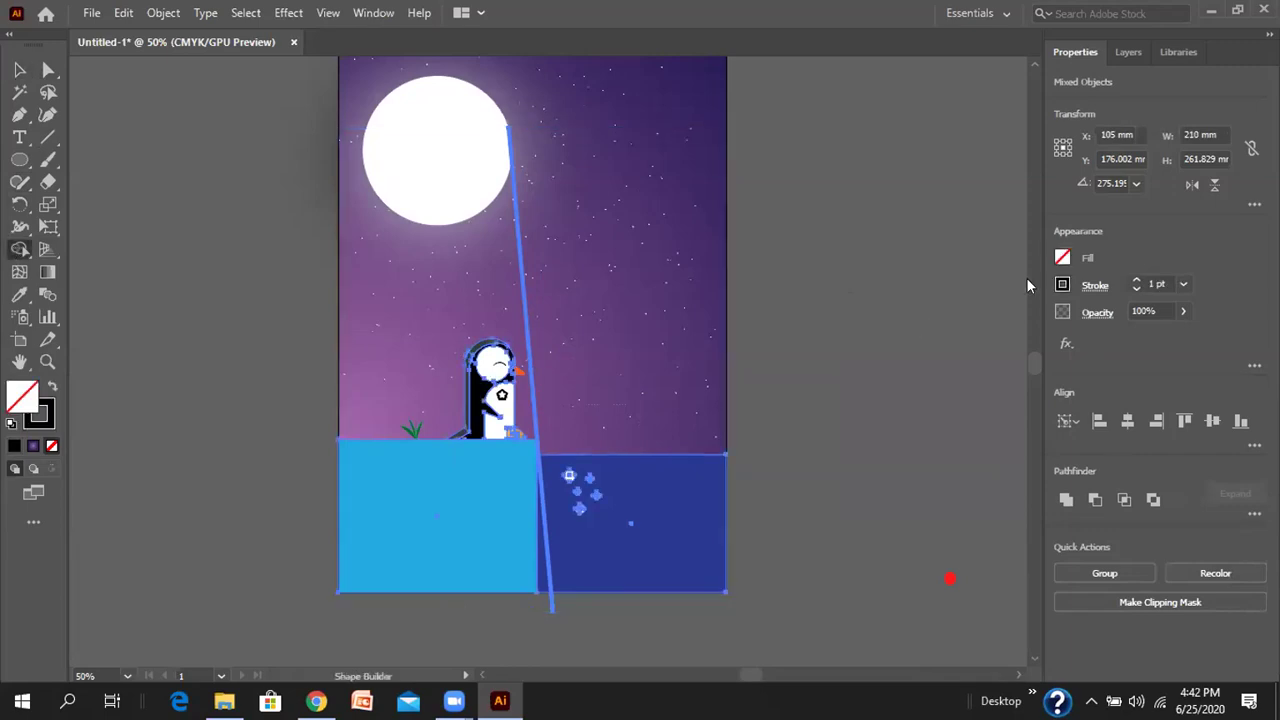
pyautogui.click(1063, 259)
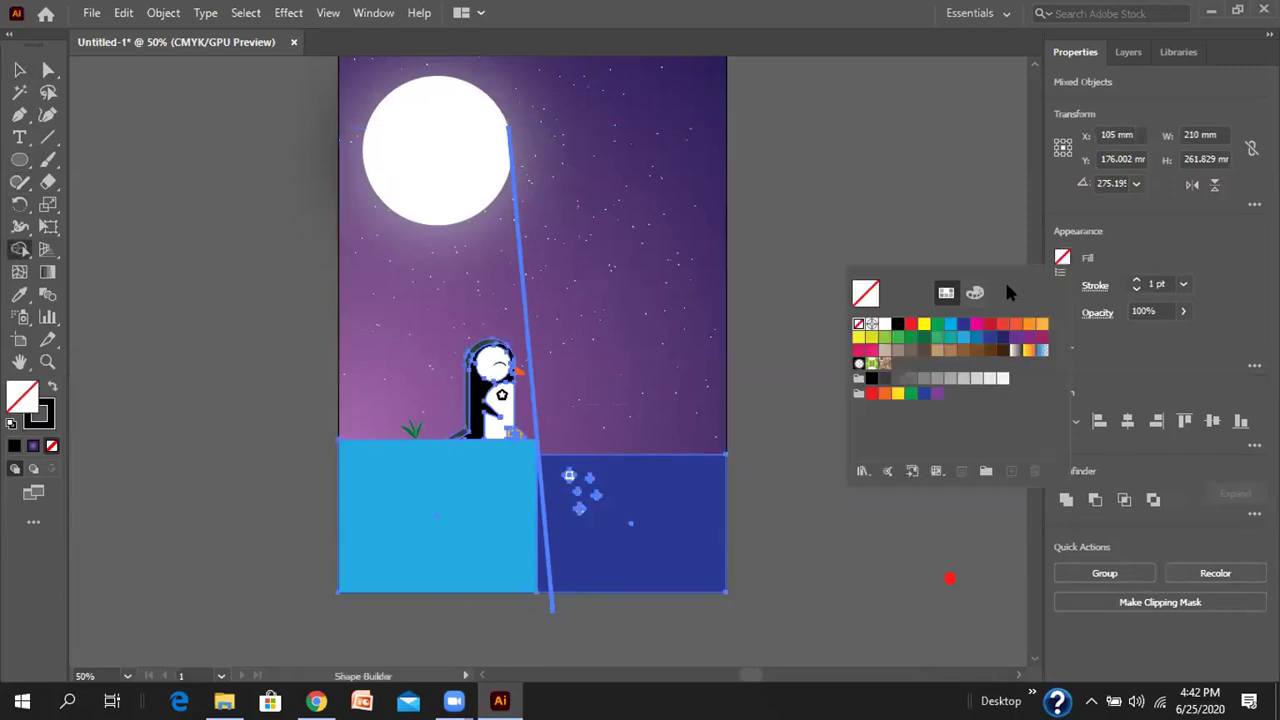
pyautogui.click(1097, 365)
pyautogui.click(1062, 285)
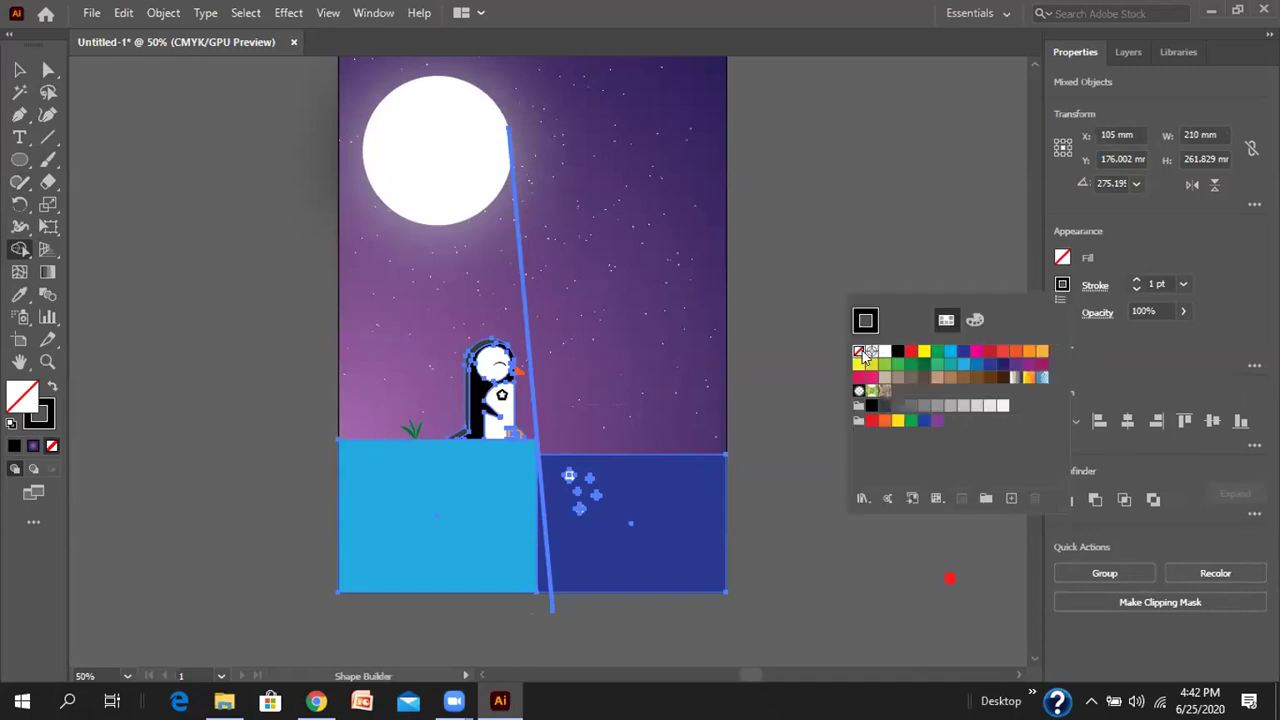
pyautogui.click(859, 349)
pyautogui.click(1090, 351)
pyautogui.click(1062, 260)
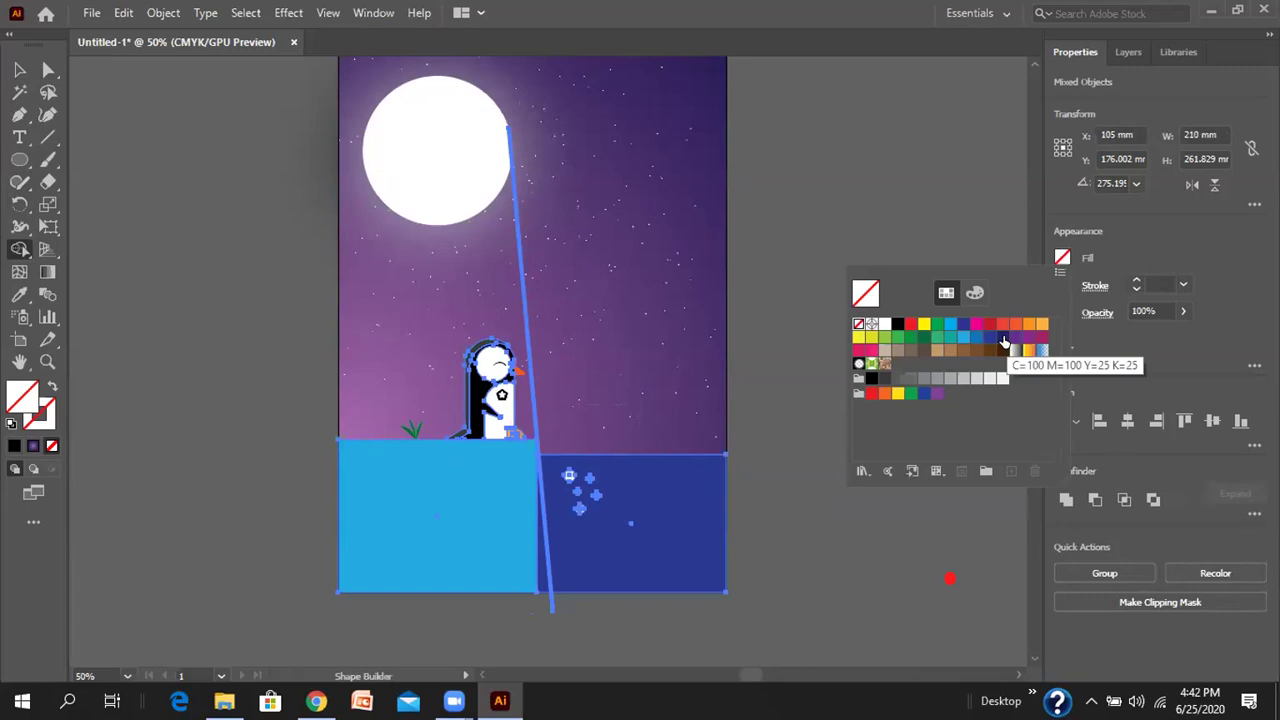
pyautogui.click(1003, 339)
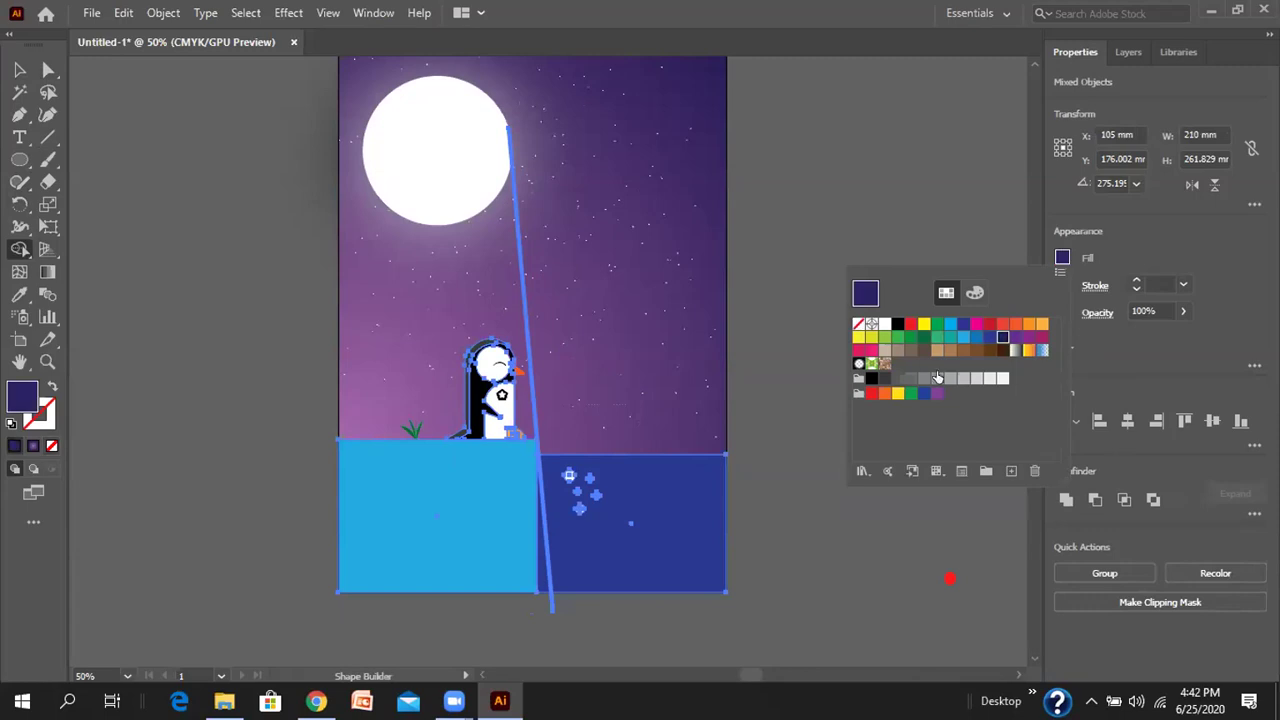
pyautogui.click(718, 505)
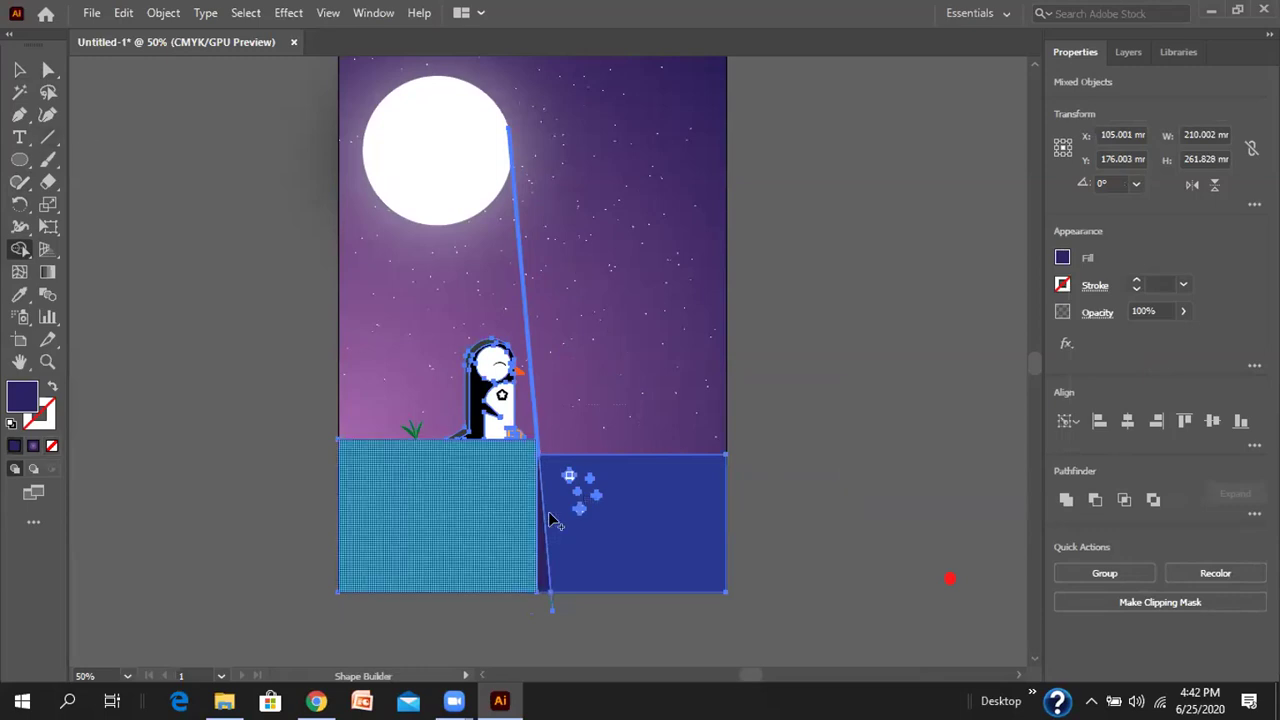
pyautogui.click(20, 70)
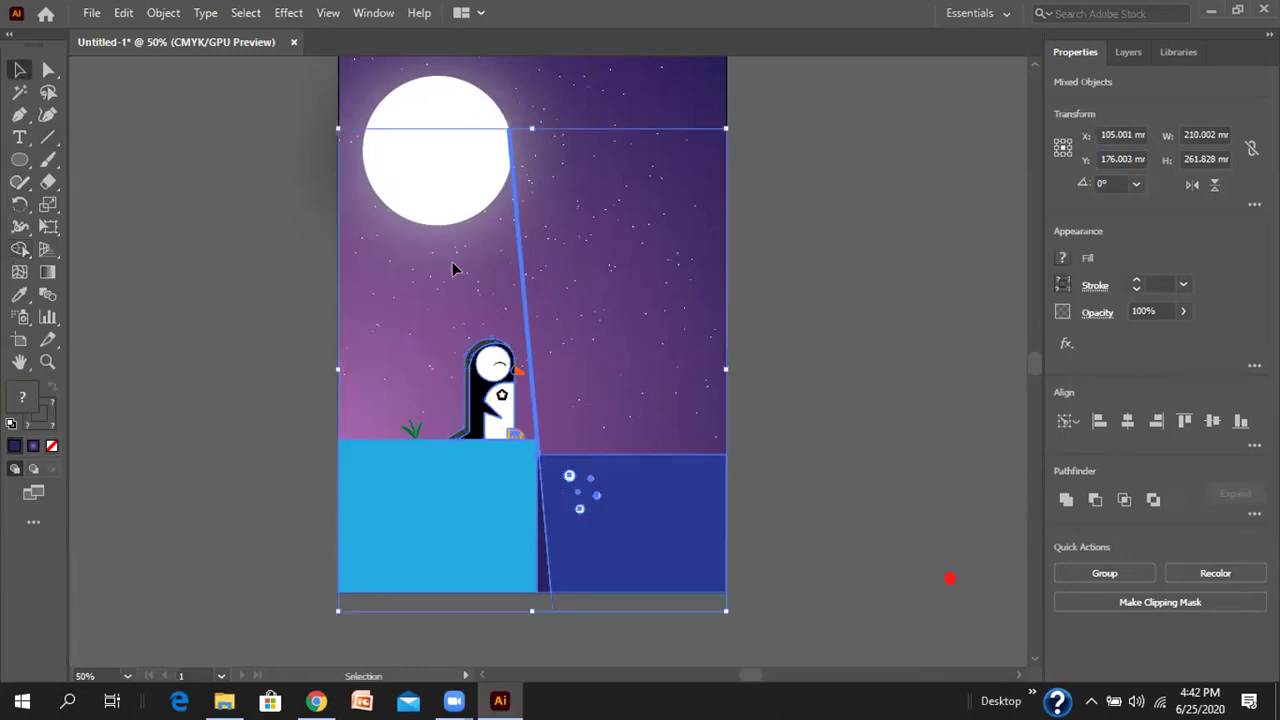
pyautogui.click(773, 258)
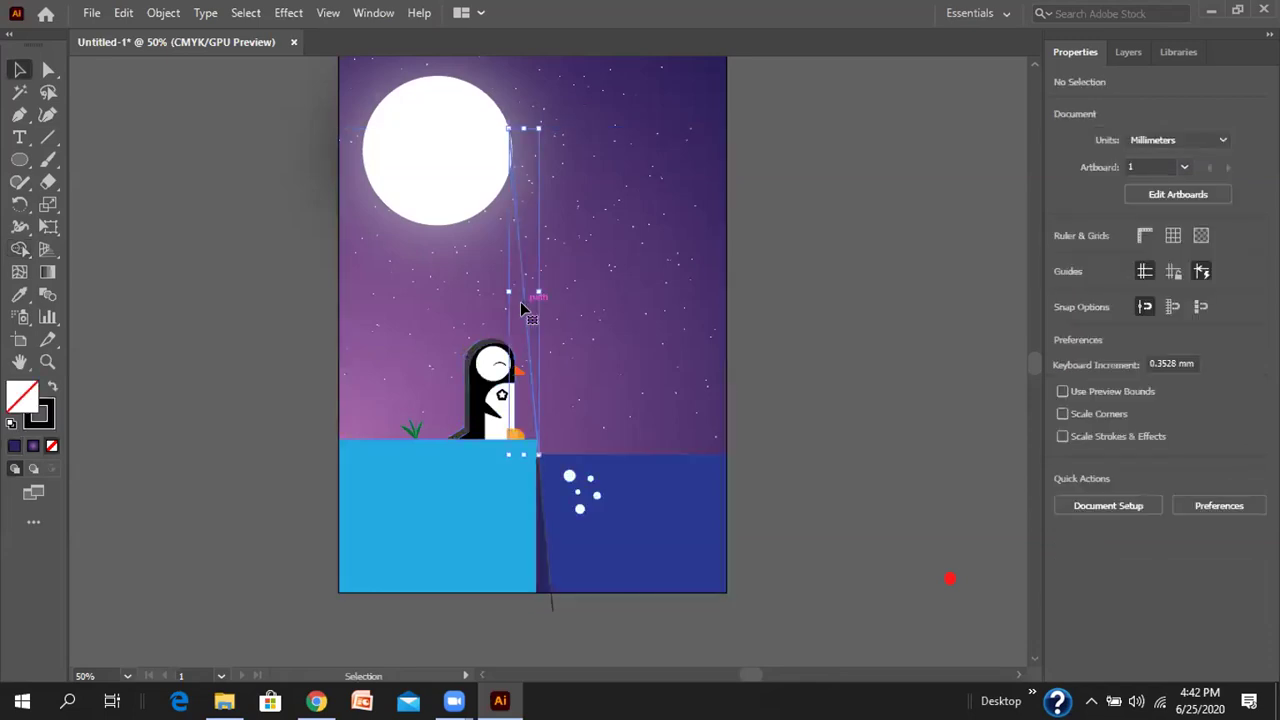
# - Try to delete the slanted line piece above the water and the path along the dark wedge
pyautogui.click(520, 303)
pyautogui.press('Delete')
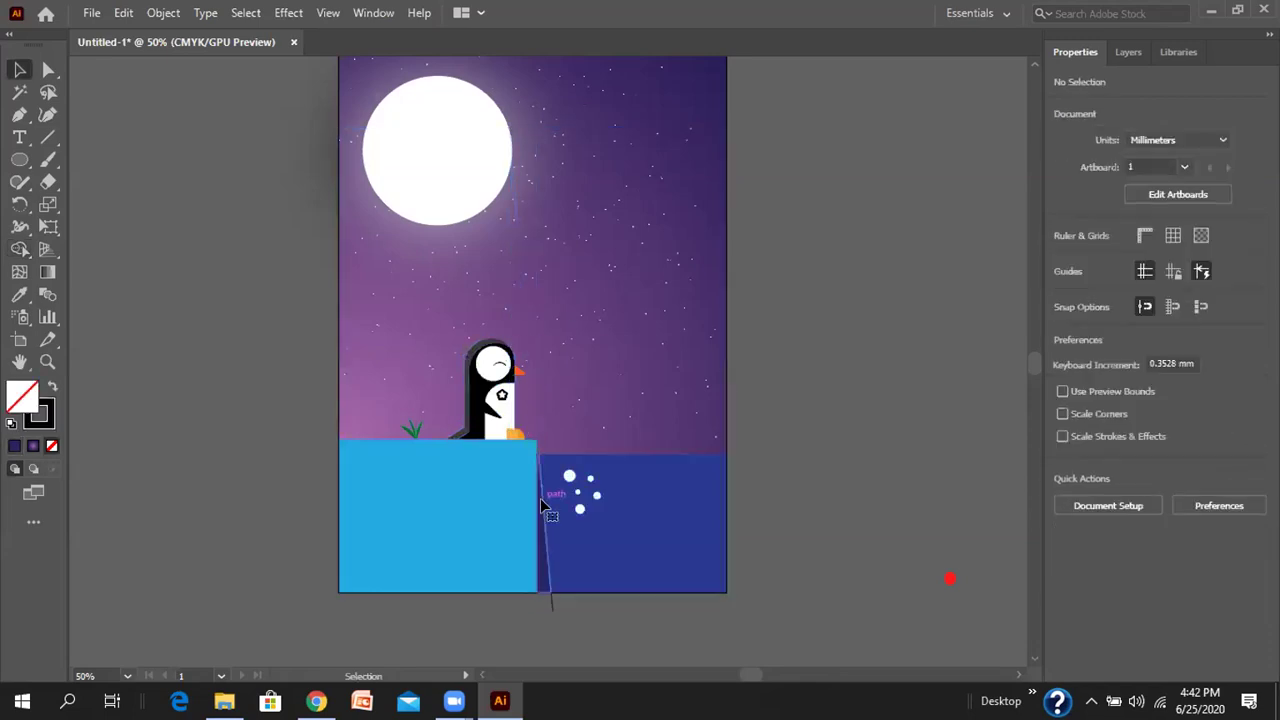
pyautogui.click(542, 501)
pyautogui.press('Delete')
# - Delete the leftover pieces of the slanted line above the water and below the artboard, keeping the dark wedge
pyautogui.click(551, 598)
pyautogui.press('a')
pyautogui.click(550, 586)
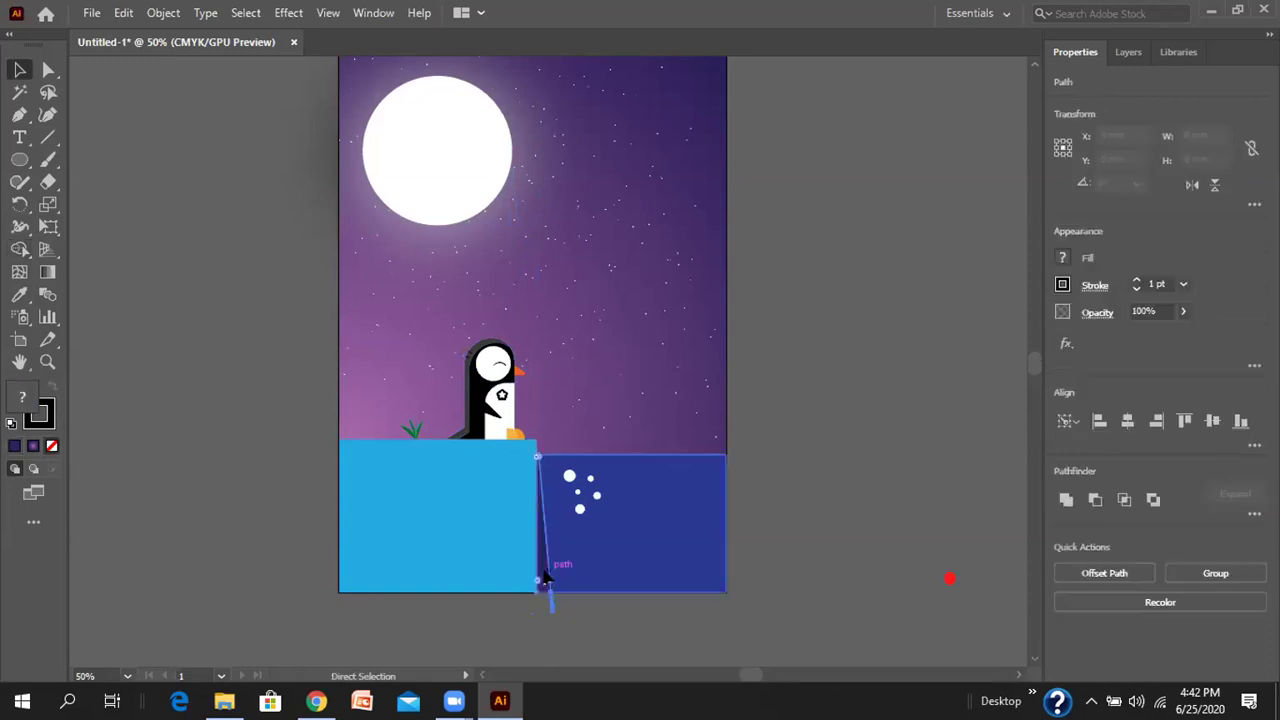
pyautogui.press('v')
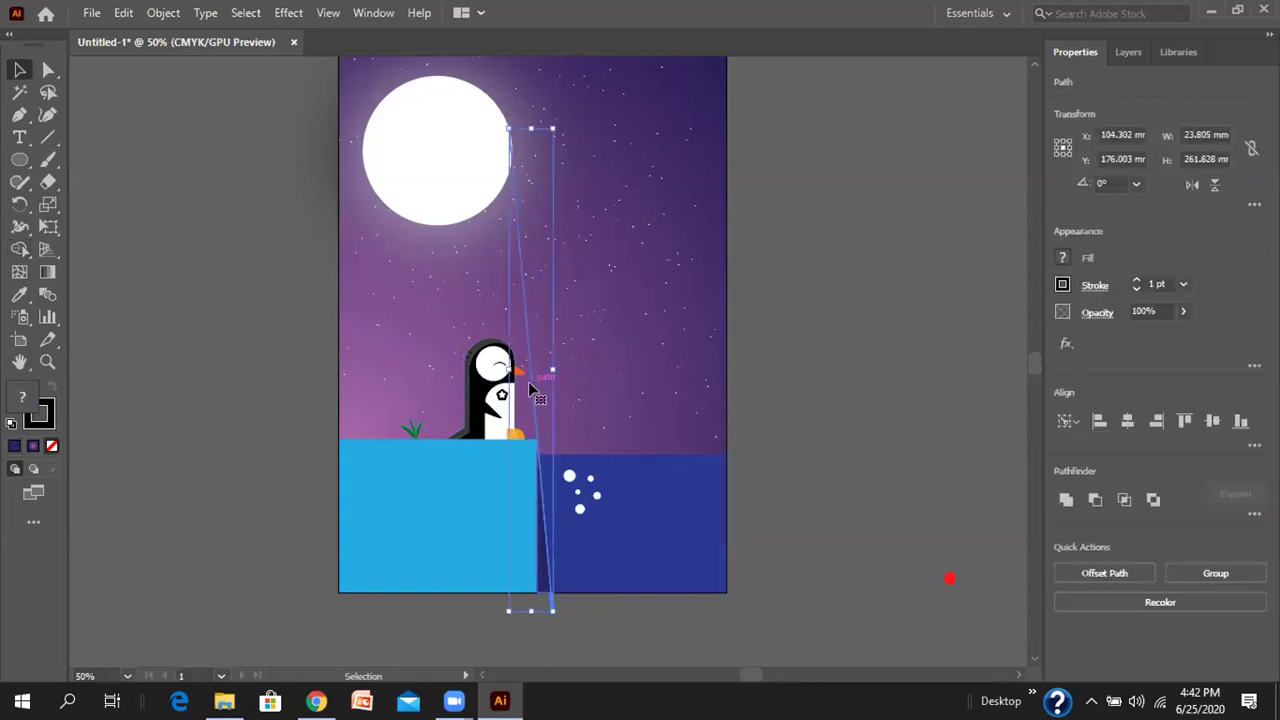
pyautogui.click(528, 381)
pyautogui.click(580, 578)
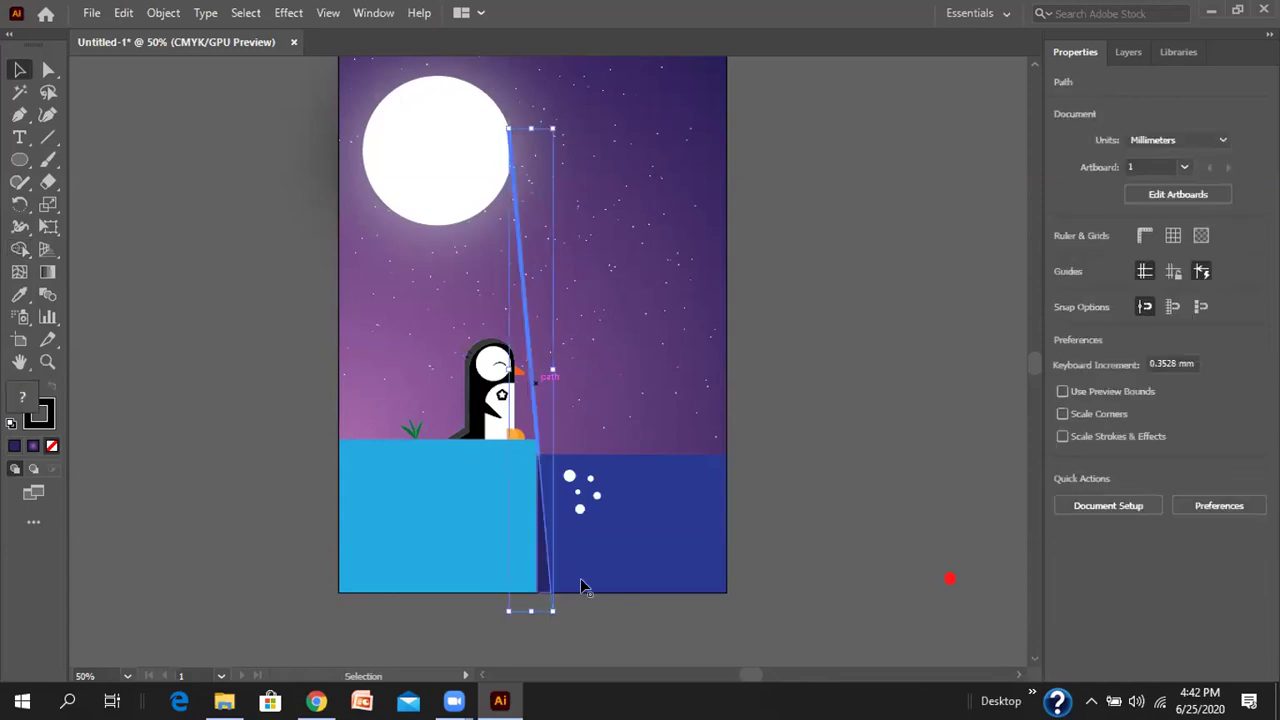
pyautogui.scroll(-1, 565, 585)
pyautogui.click(550, 588)
pyautogui.click(550, 582)
pyautogui.click(520, 358)
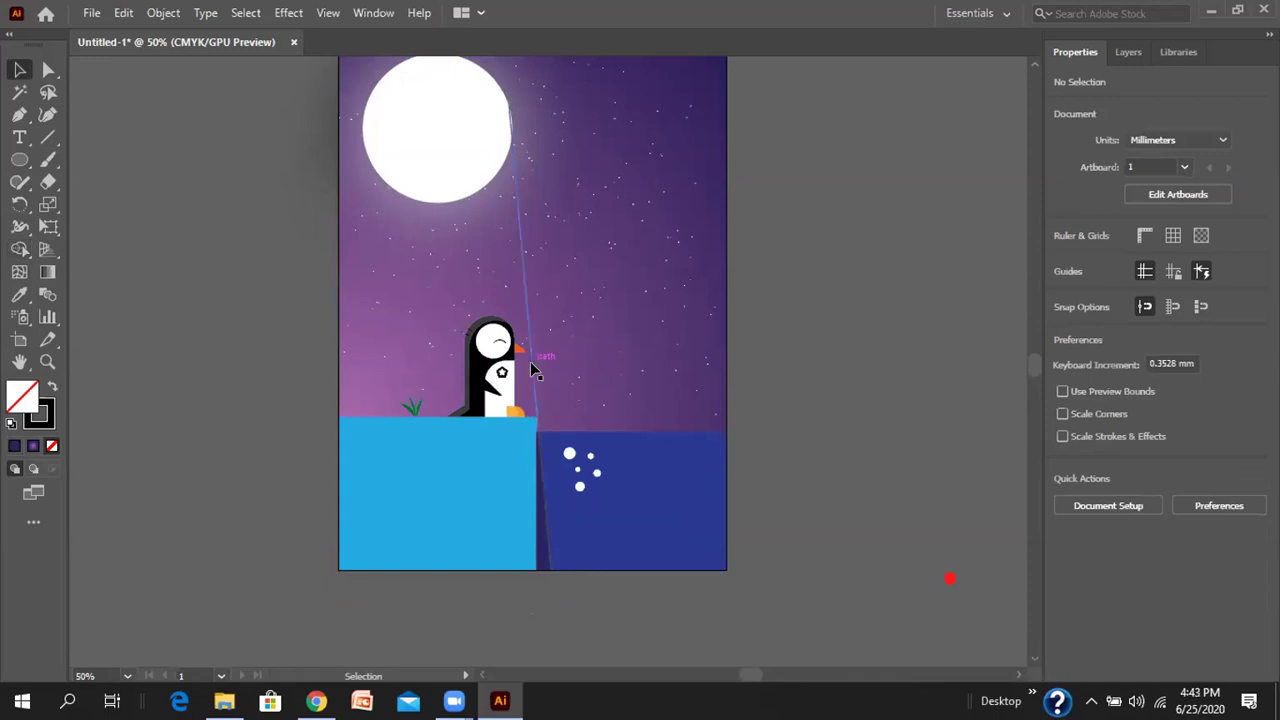
pyautogui.click(530, 361)
pyautogui.click(518, 409)
# - Remove the black stroke from the dark blue wedge beside the ice block and deselect it
pyautogui.scroll(4, 520, 412)
pyautogui.click(588, 540)
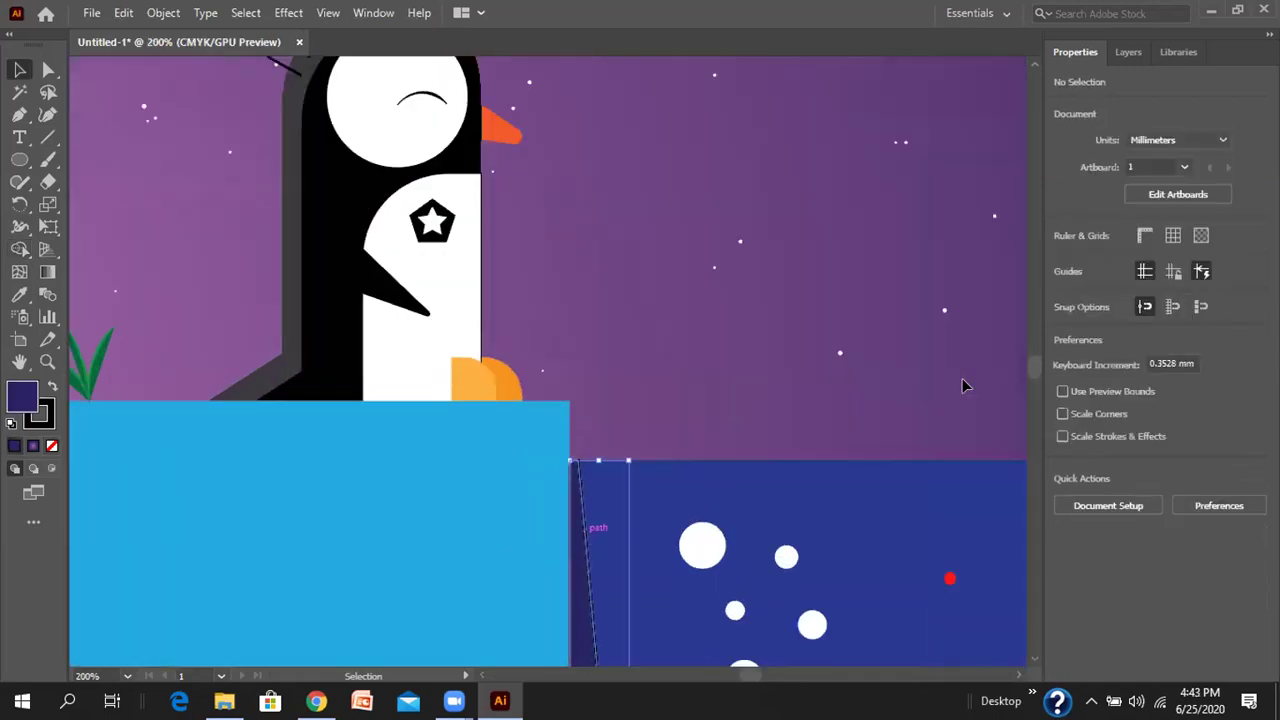
pyautogui.click(1063, 285)
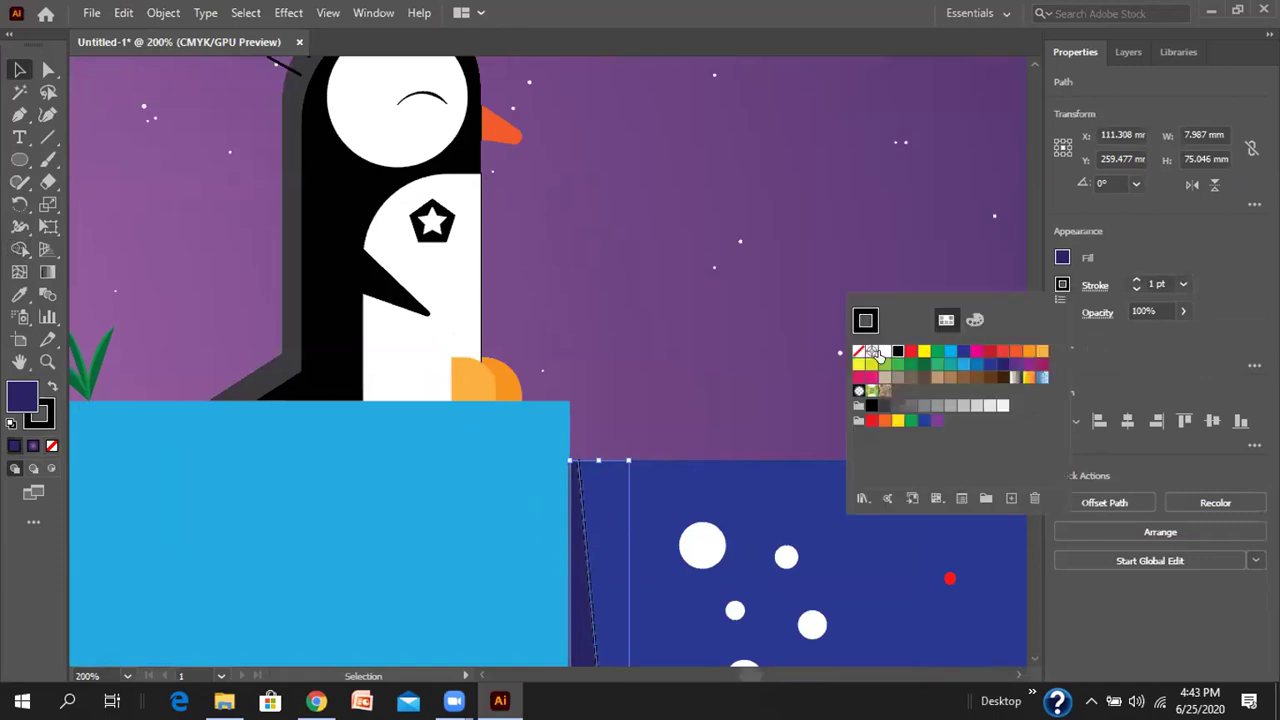
pyautogui.click(862, 352)
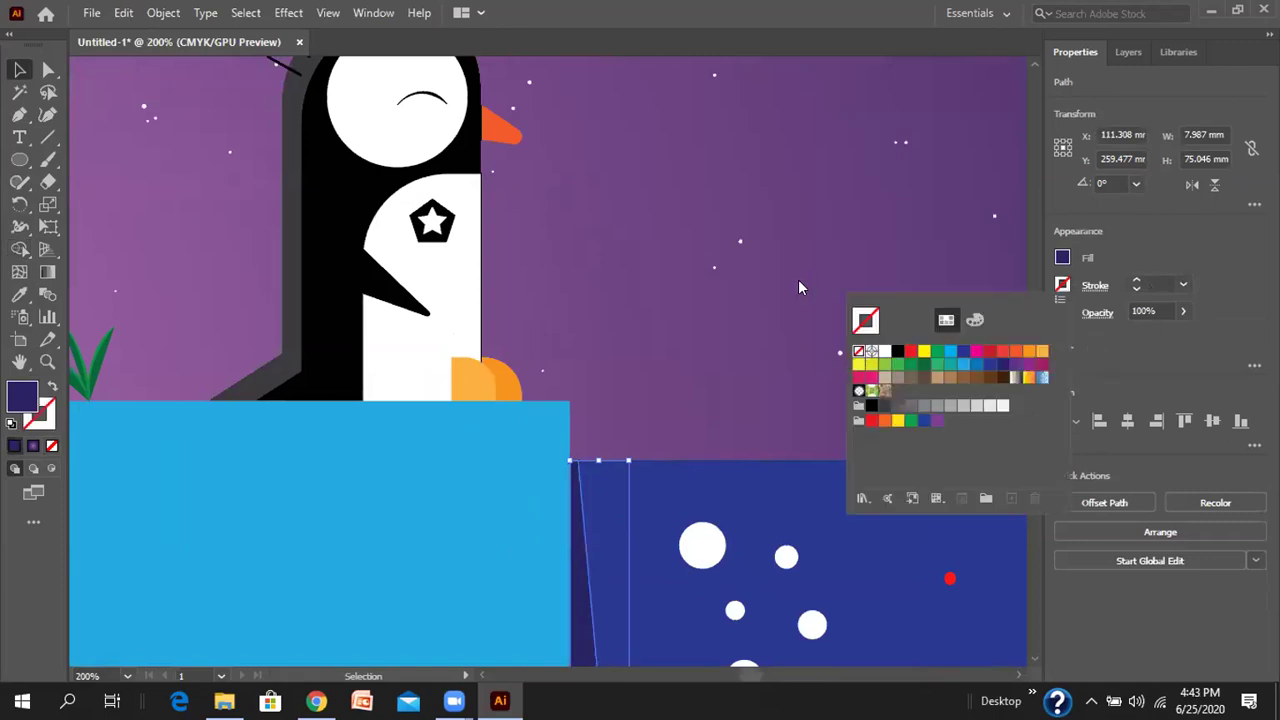
pyautogui.click(799, 279)
pyautogui.scroll(-2, 703, 277)
pyautogui.hotkey('ctrl', '-')
pyautogui.hotkey('ctrl', '-')
pyautogui.hotkey('ctrl', '-')
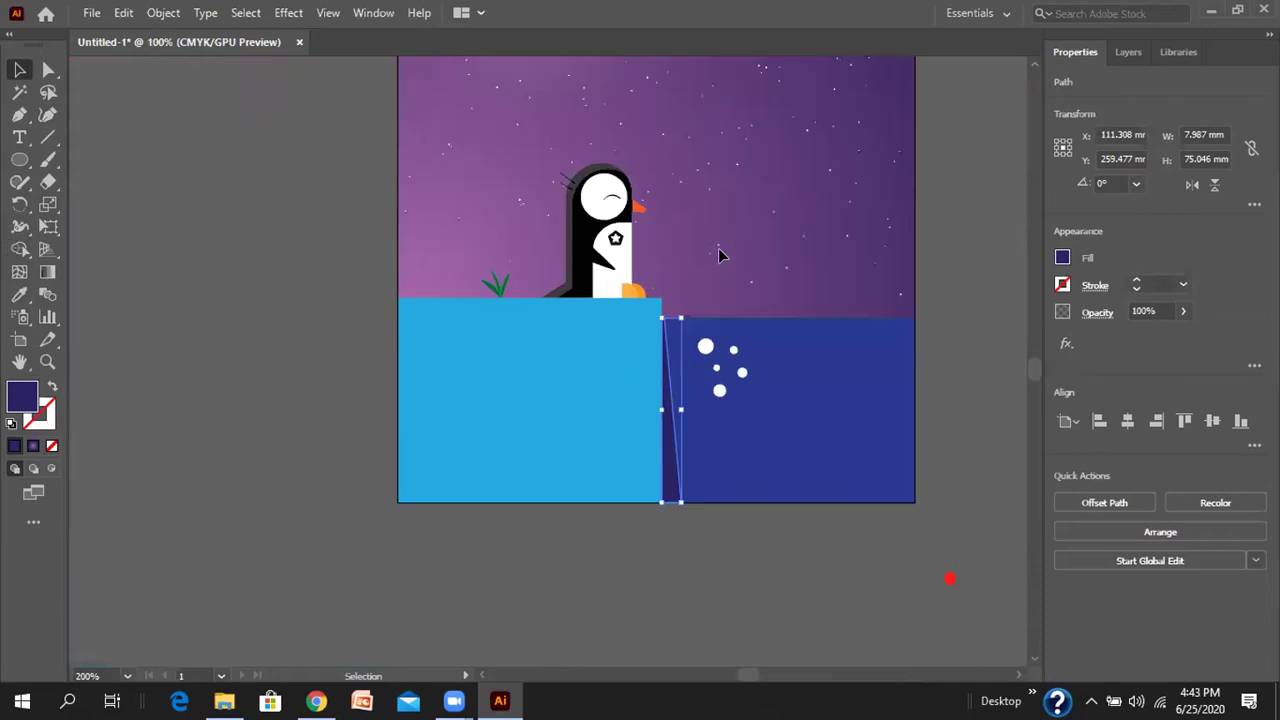
pyautogui.scroll(6, 720, 246)
pyautogui.click(720, 246)
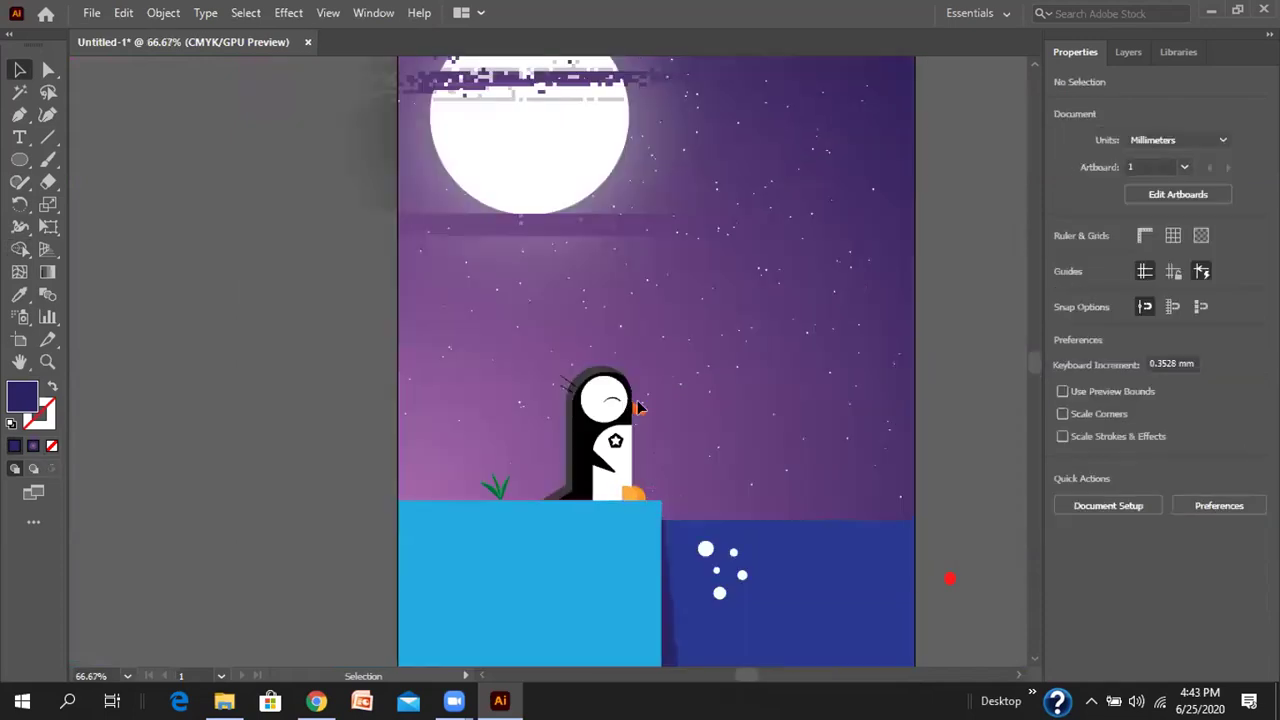
# - Draw a slanted line about 20 mm high from the head's edge across the beak, and select it with the overlapping body, face and beak shapes
pyautogui.scroll(1, 650, 446)
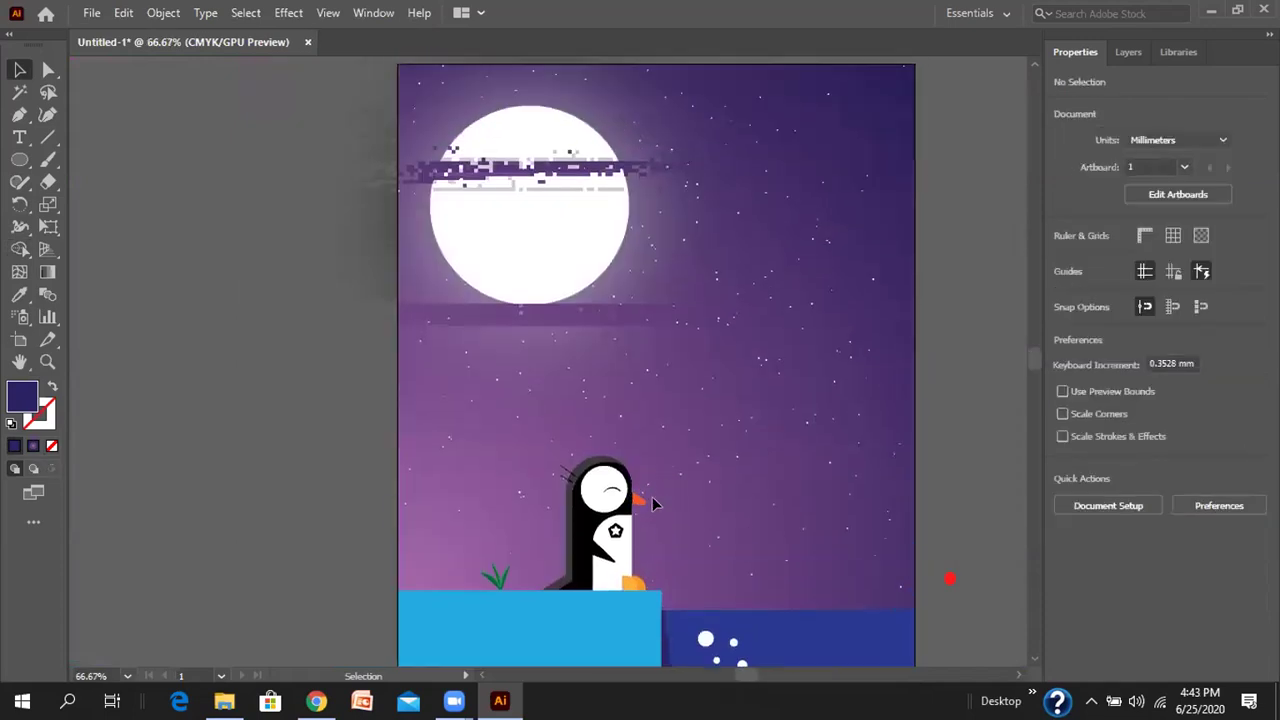
pyautogui.scroll(-1, 652, 496)
pyautogui.scroll(5, 651, 449)
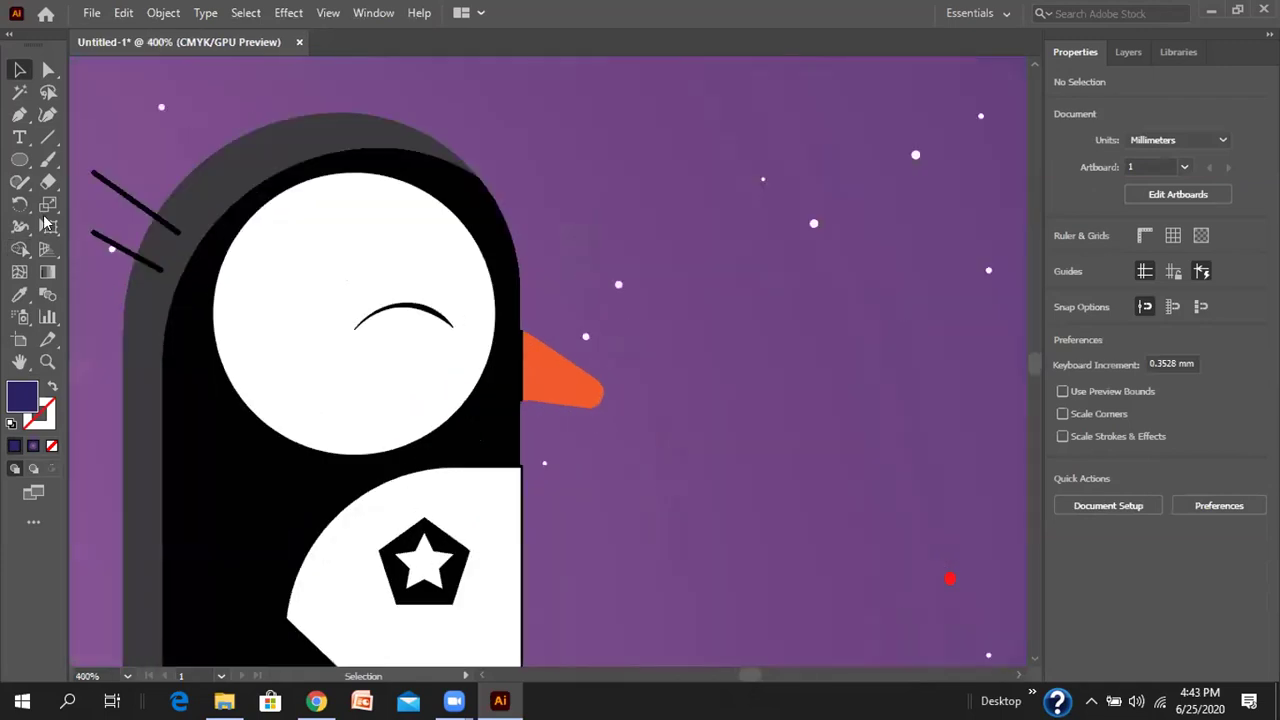
pyautogui.click(47, 137)
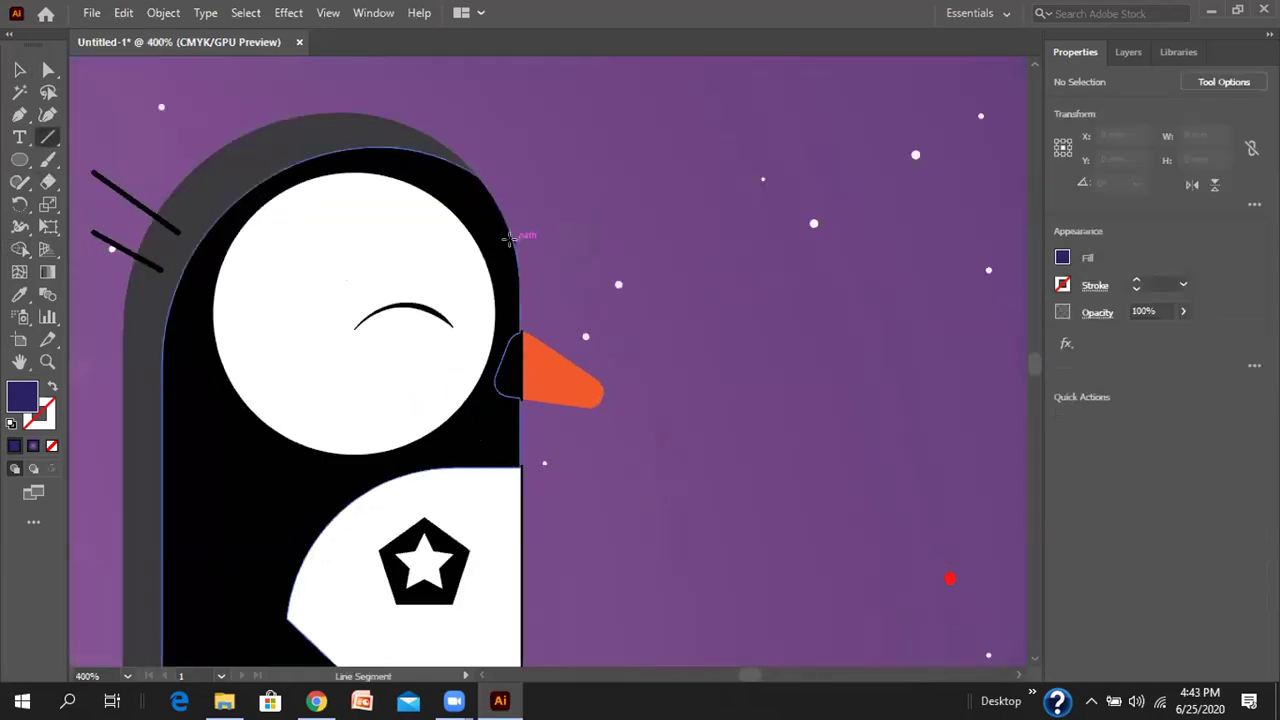
pyautogui.moveTo(522, 272); pyautogui.dragTo(580, 532)
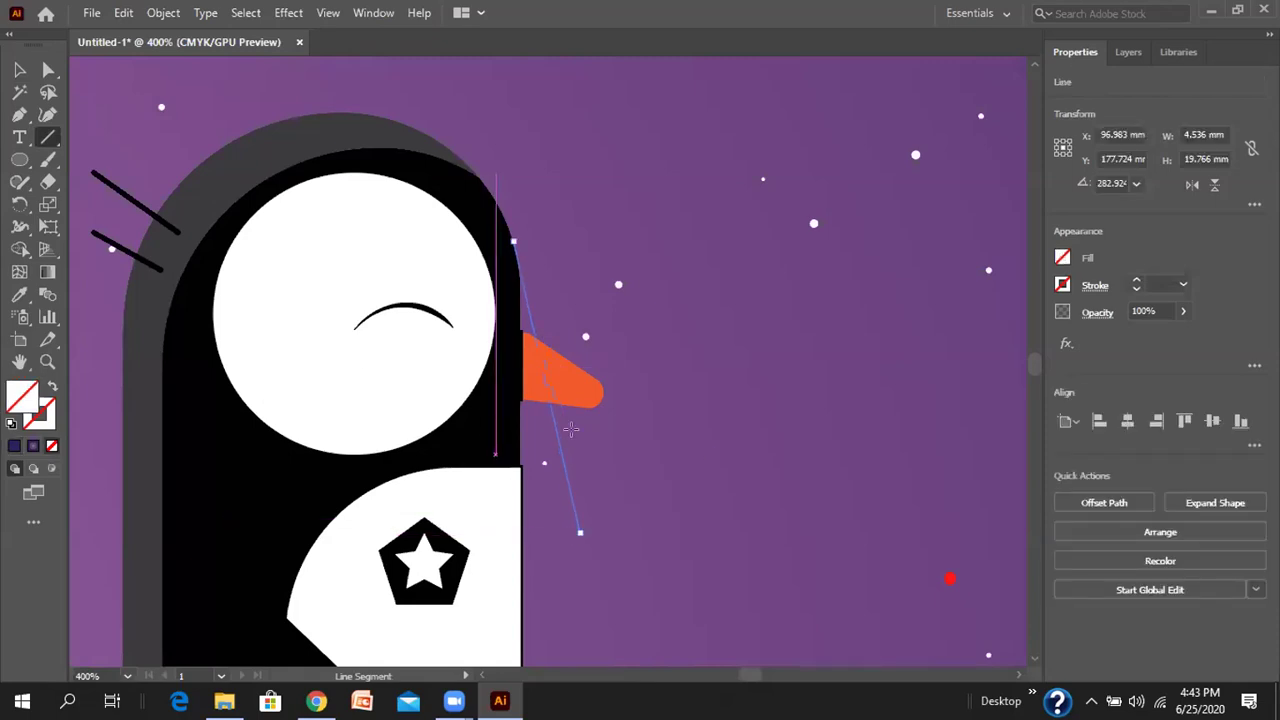
pyautogui.click(19, 69)
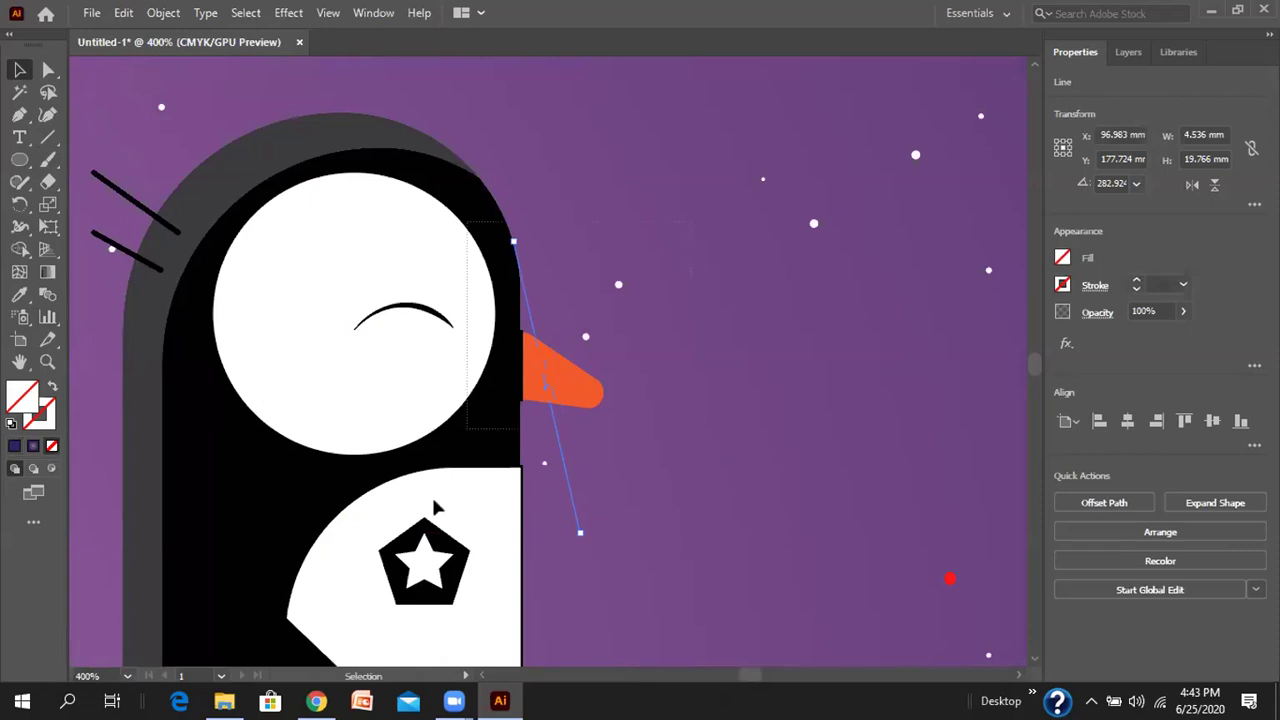
pyautogui.keyDown('shift'); pyautogui.click(440, 508); pyautogui.keyUp('shift')
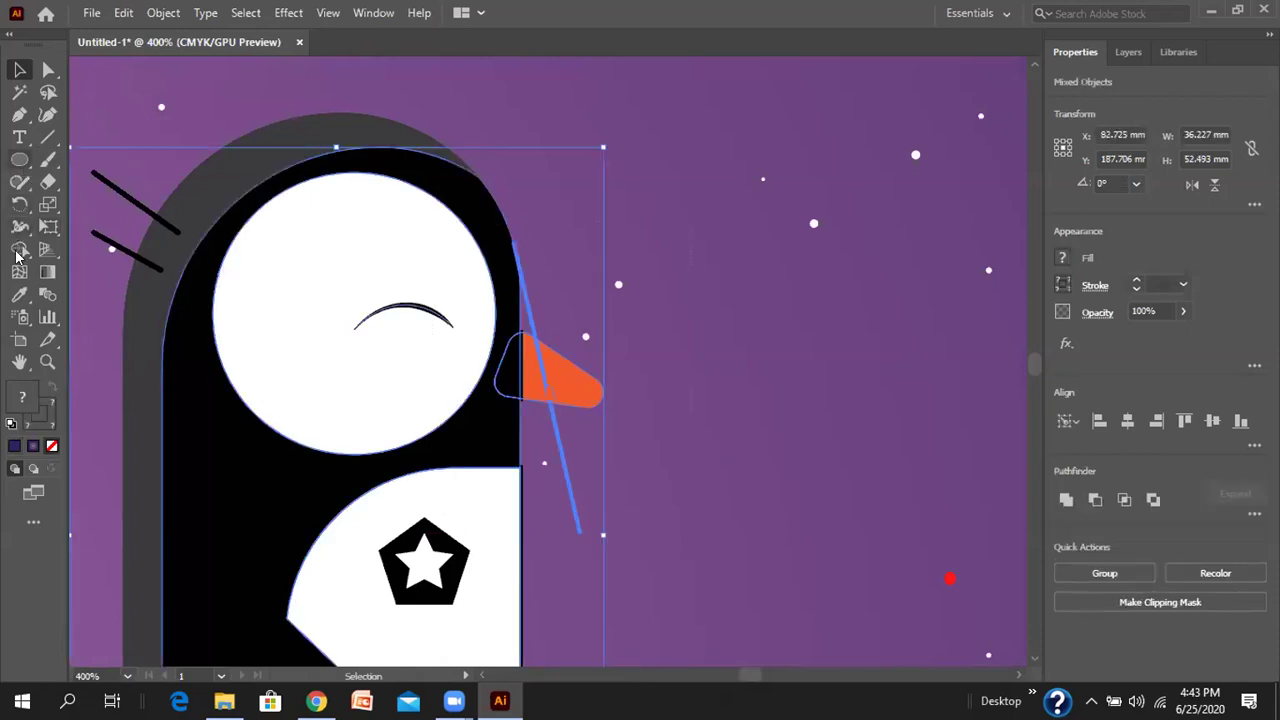
# - Fill the inner part of the beak, beside the slanted line, with red C=0 M=90 Y=85 K=0 using the Shape Builder
pyautogui.click(19, 249)
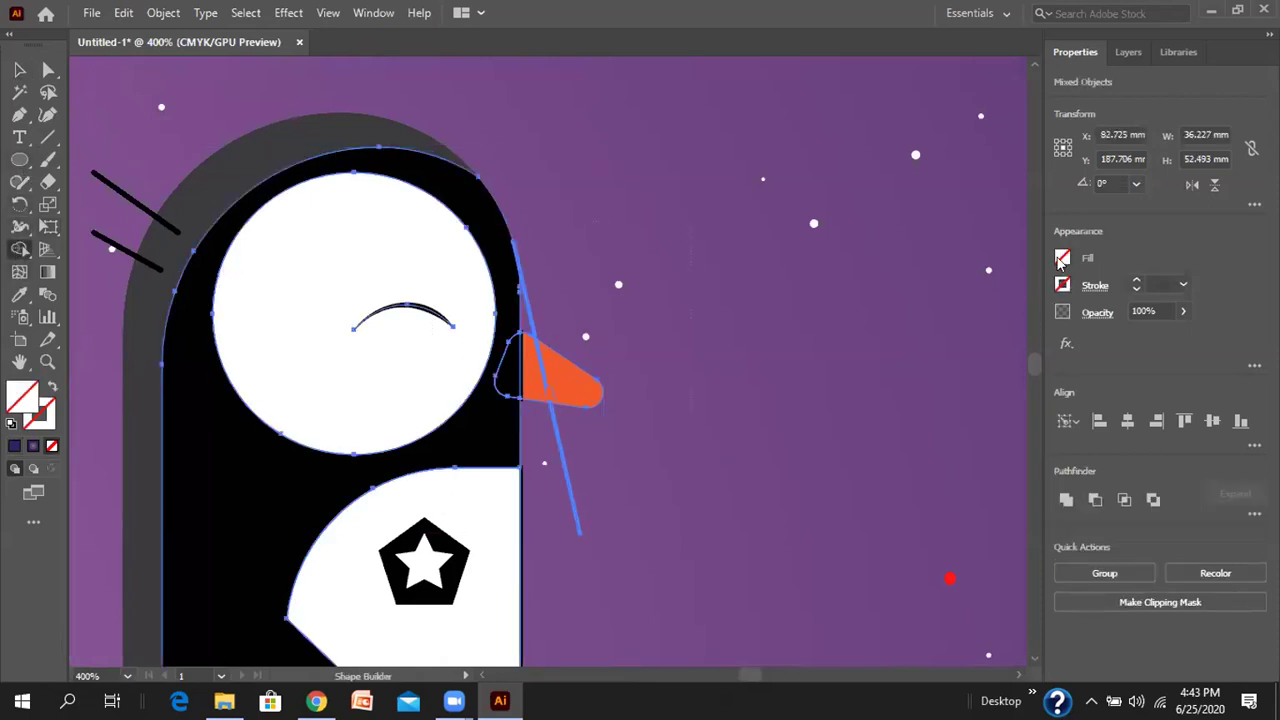
pyautogui.click(1001, 325)
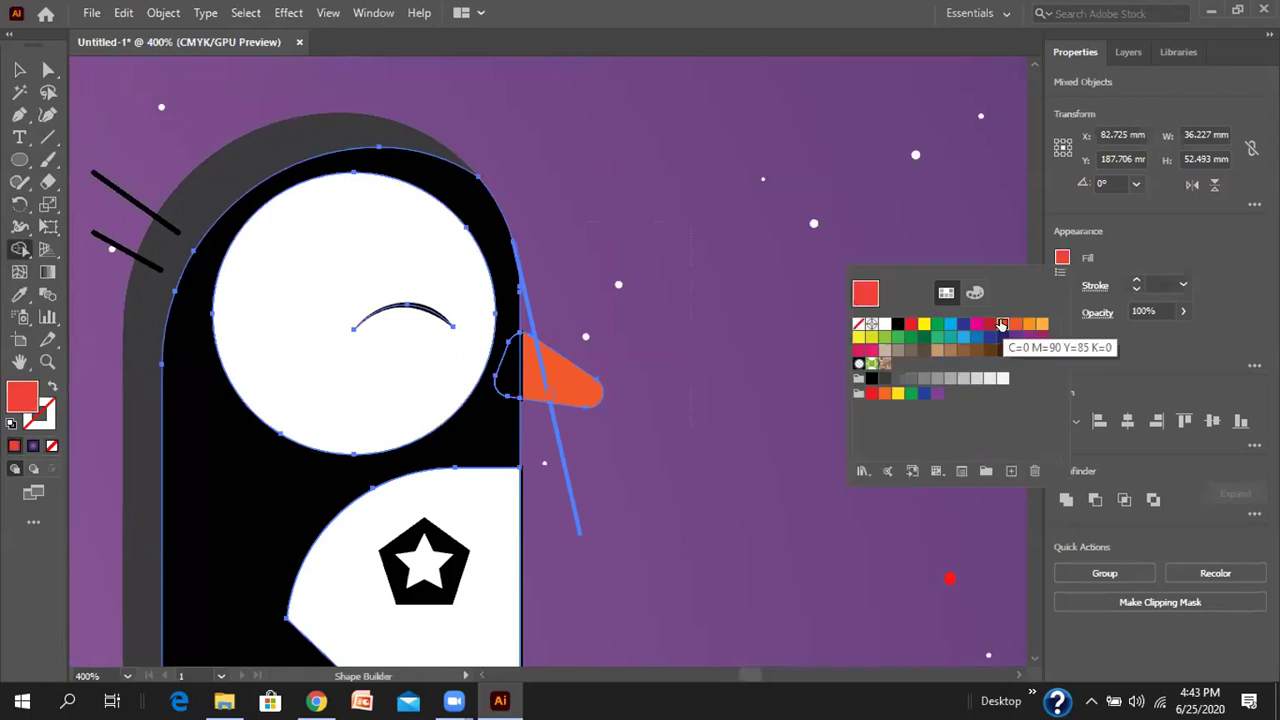
pyautogui.click(532, 390)
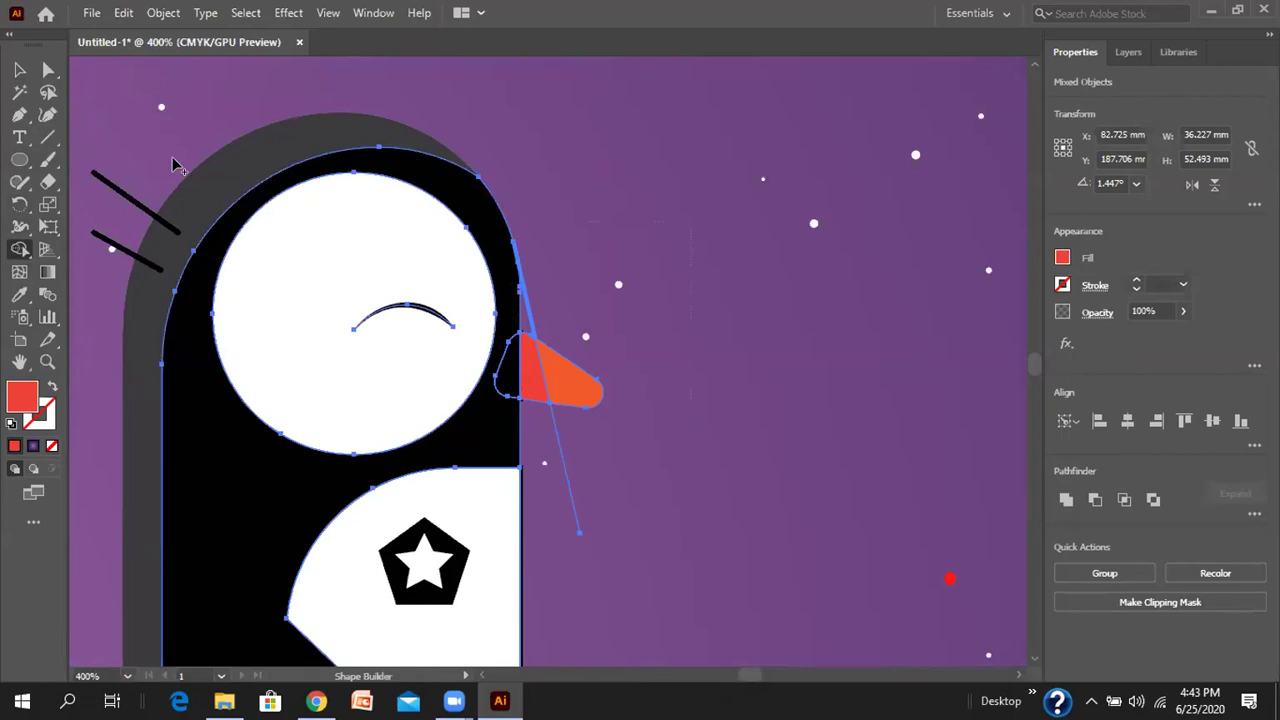
# - Delete the leftover pieces of the slanted line above and below the beak
pyautogui.press('v')
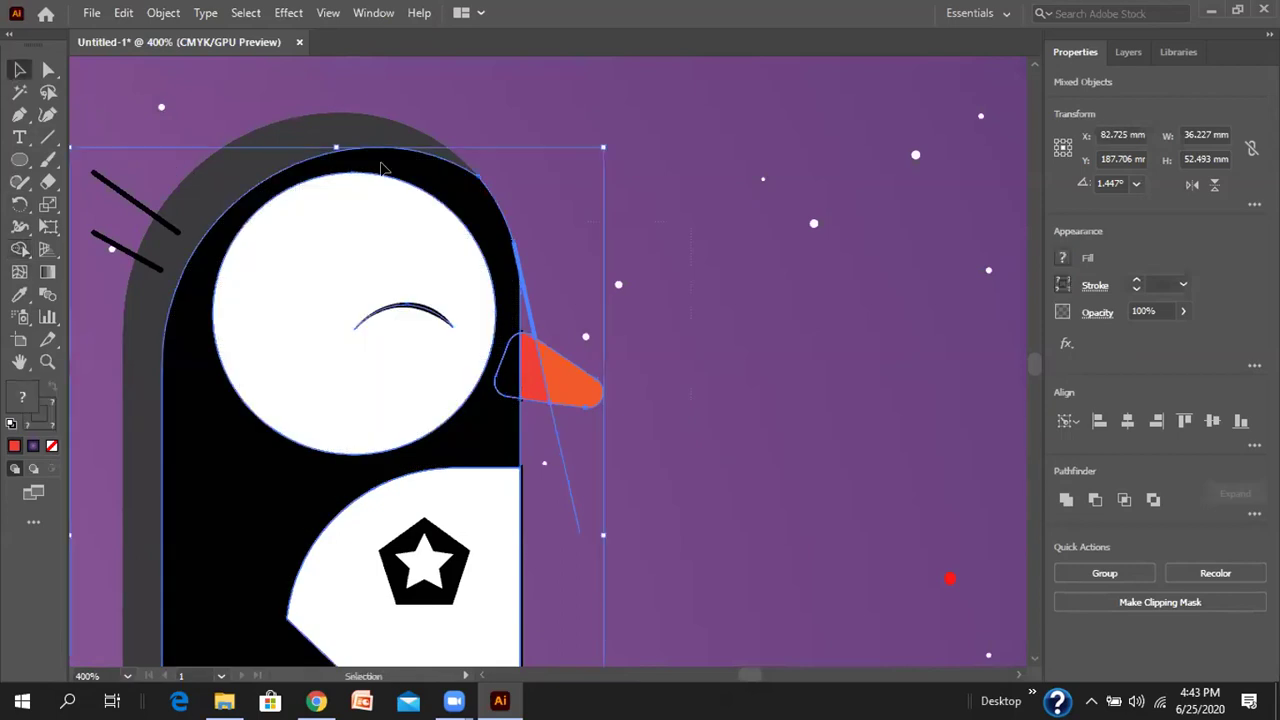
pyautogui.click(560, 297)
pyautogui.click(528, 318)
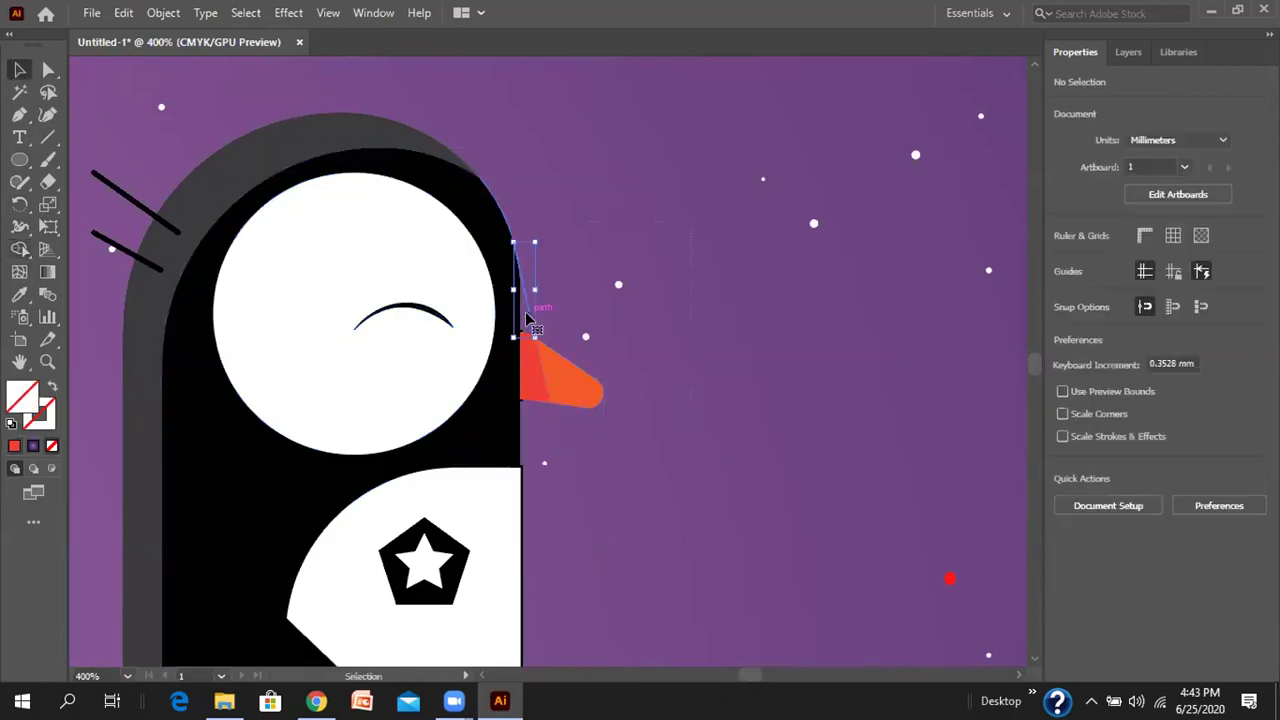
pyautogui.press('Delete')
pyautogui.click(553, 430)
pyautogui.press('Delete')
# - Draw a mouth line about 2.3 mm wide at the beak's tip, give it a black 1 pt stroke and deselect it
pyautogui.click(47, 137)
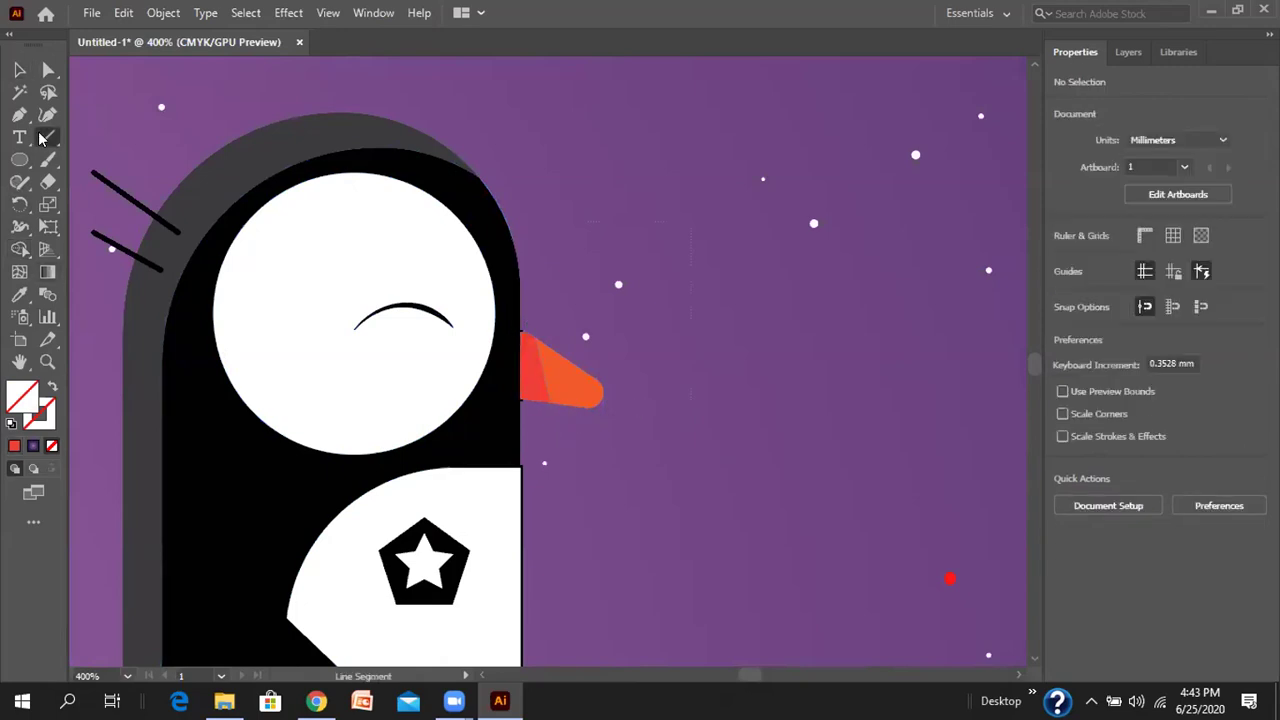
pyautogui.moveTo(601, 398); pyautogui.dragTo(568, 385)
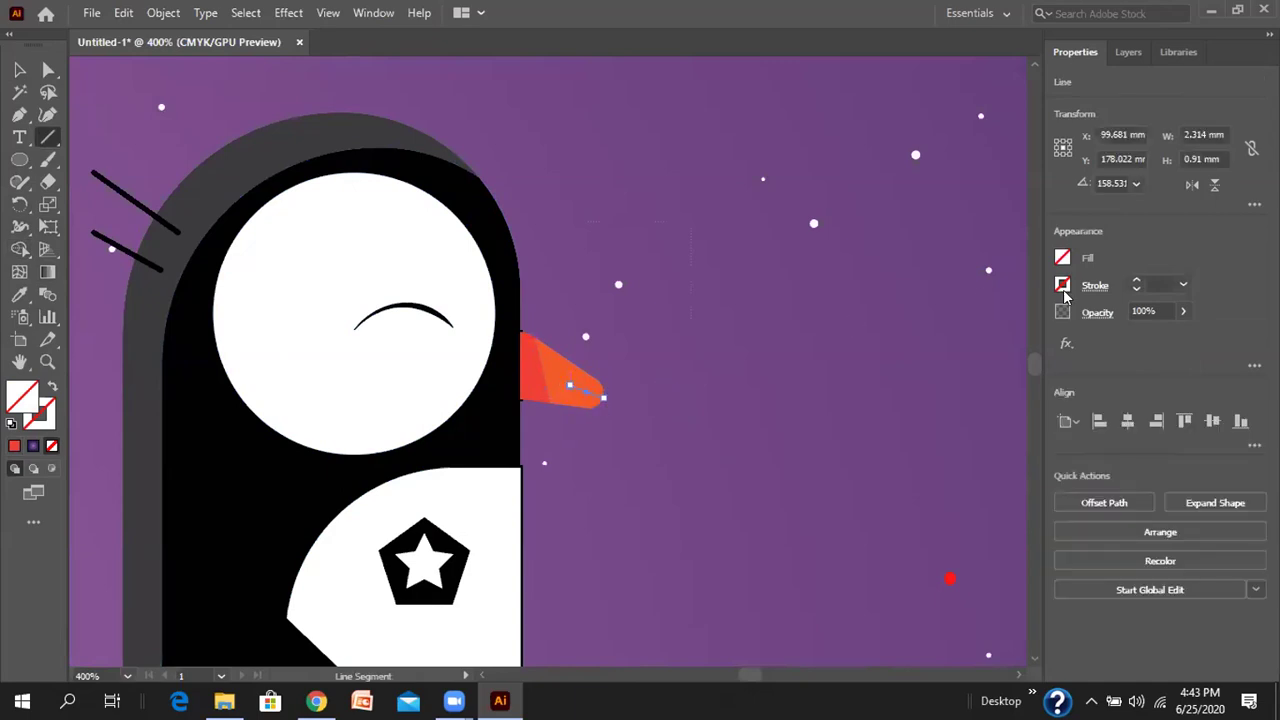
pyautogui.click(1064, 287)
pyautogui.click(896, 351)
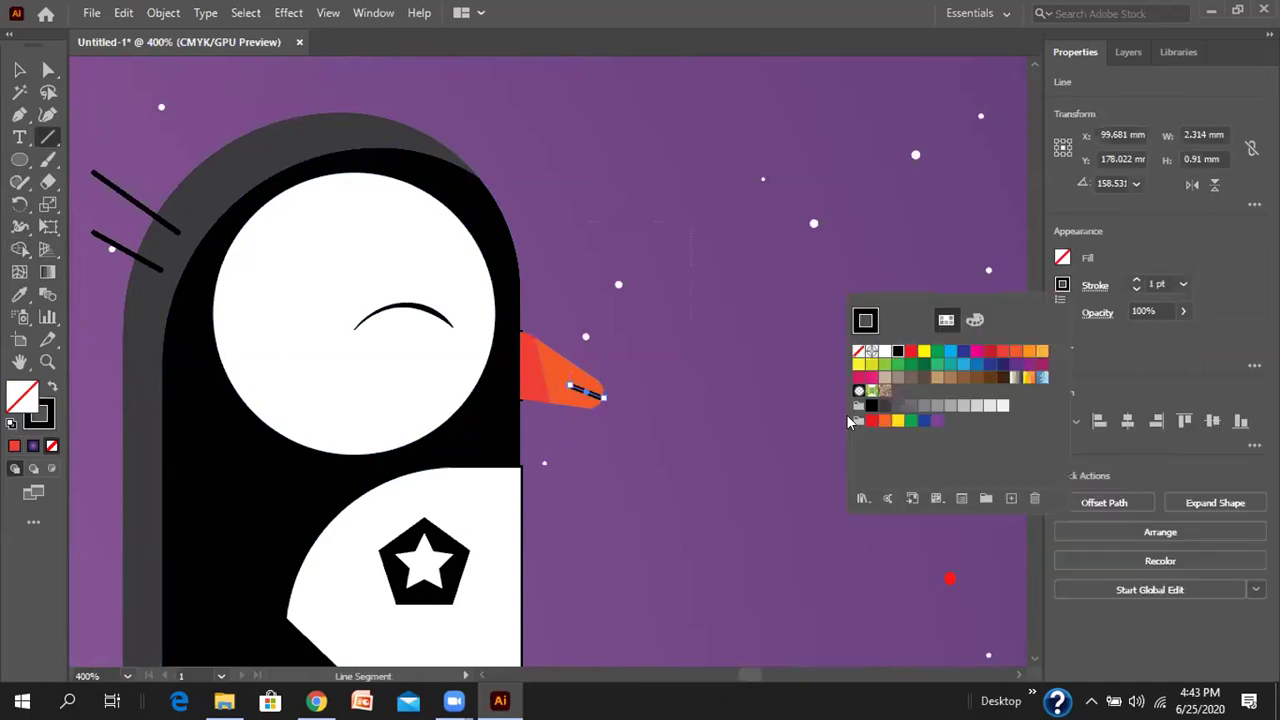
pyautogui.click(1149, 339)
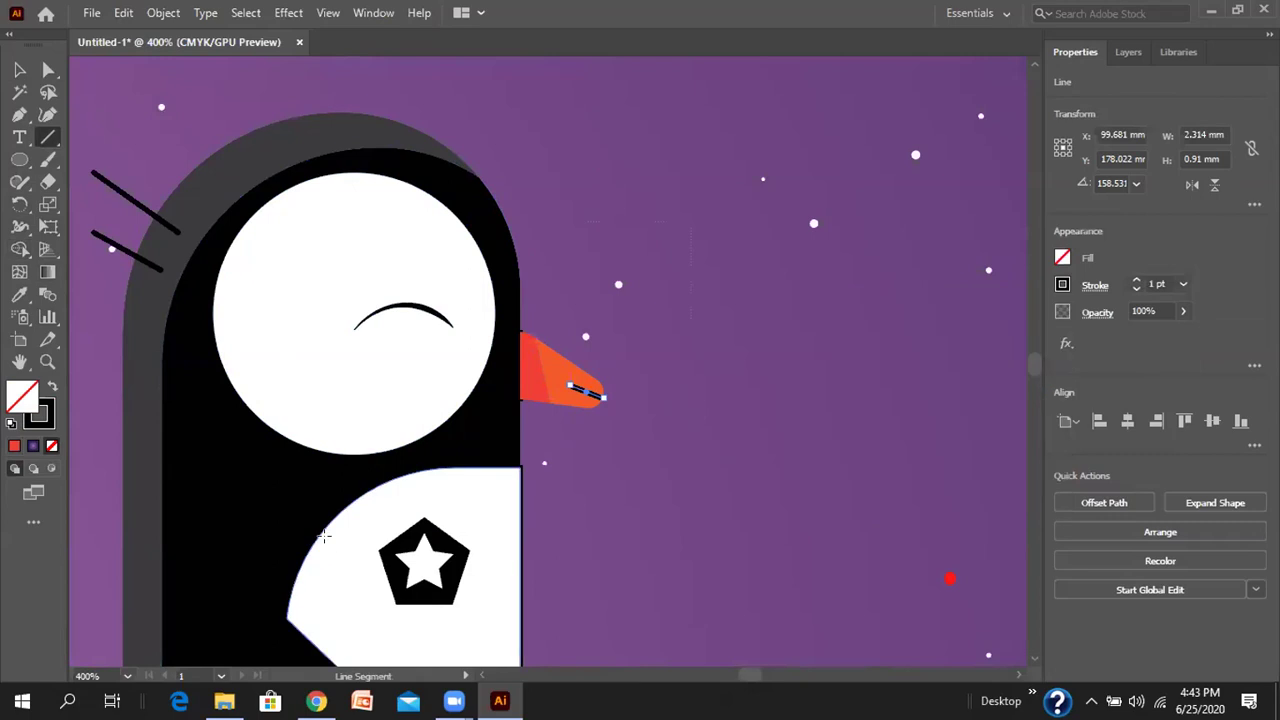
pyautogui.click(1090, 289)
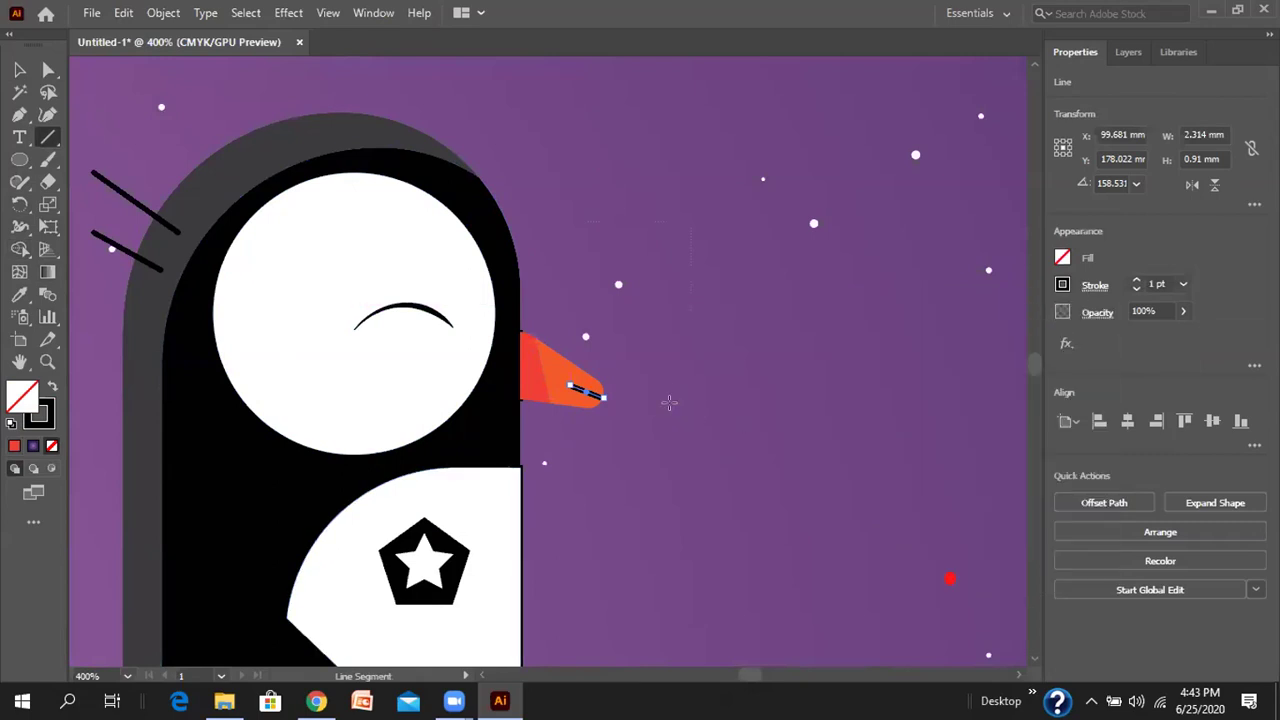
pyautogui.scroll(-3, 669, 403)
pyautogui.click(19, 70)
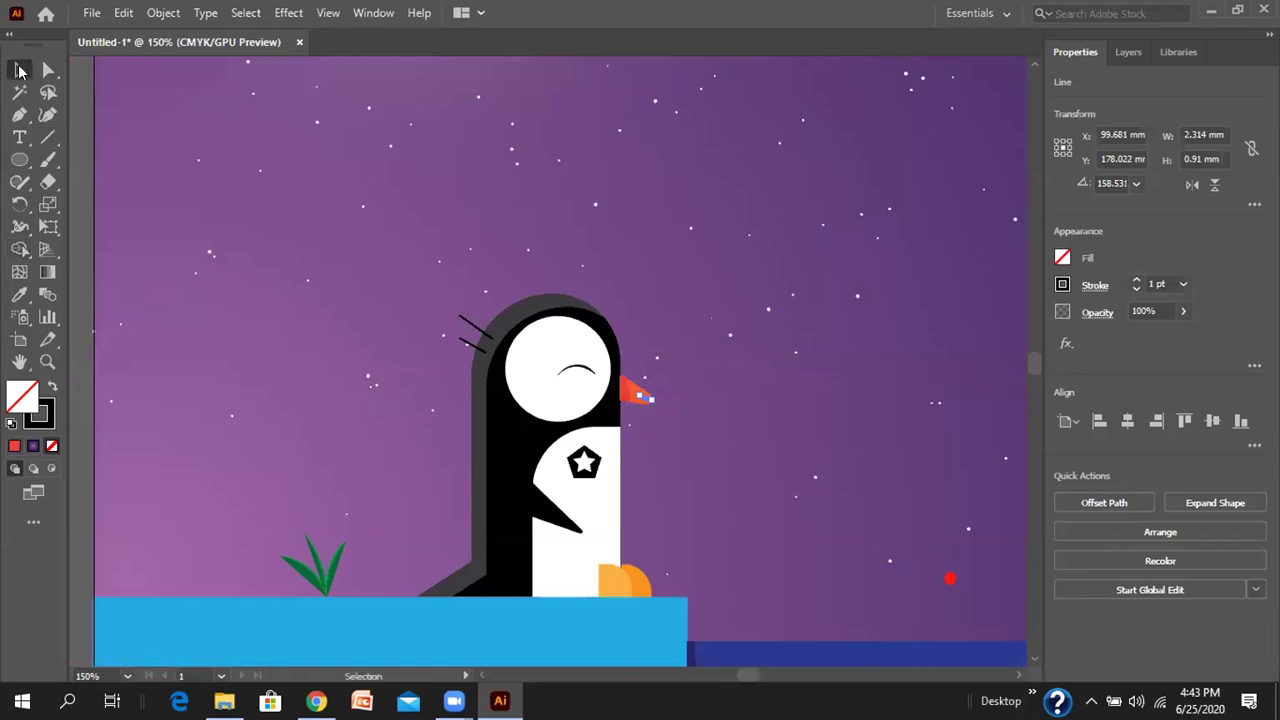
pyautogui.click(880, 340)
pyautogui.scroll(-2, 850, 336)
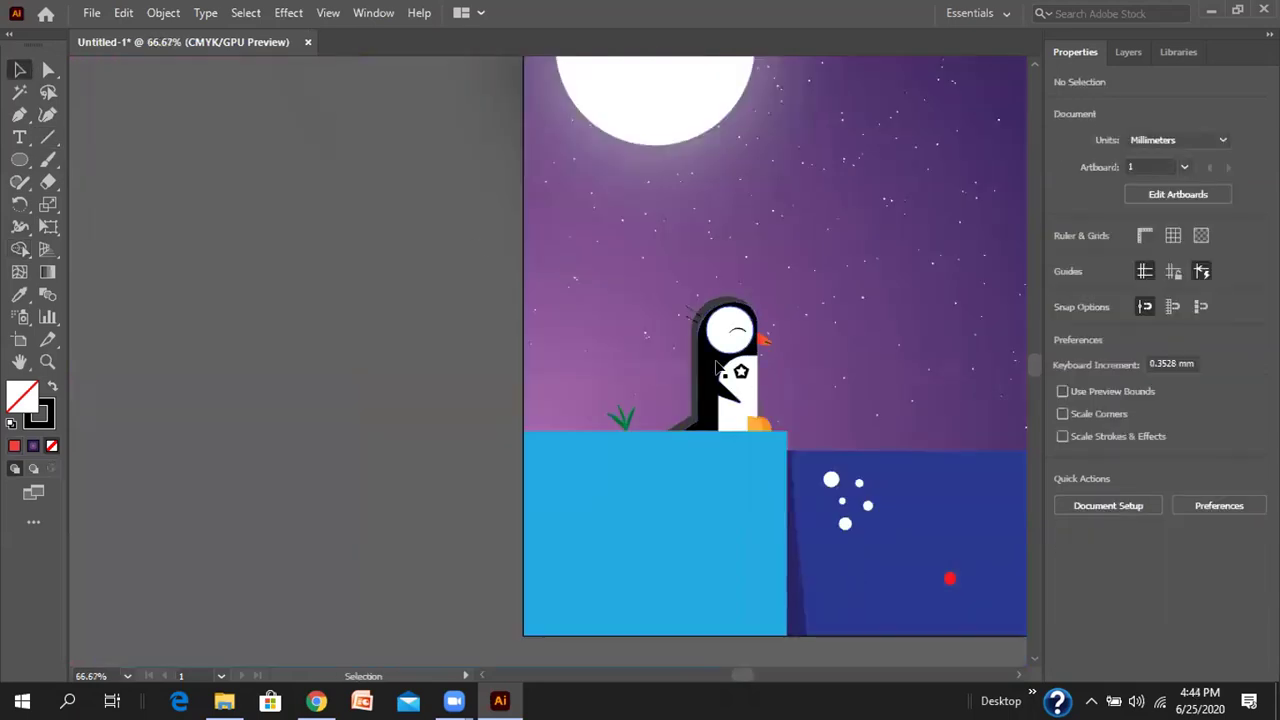
pyautogui.moveTo(855, 228); pyautogui.dragTo(670, 393)
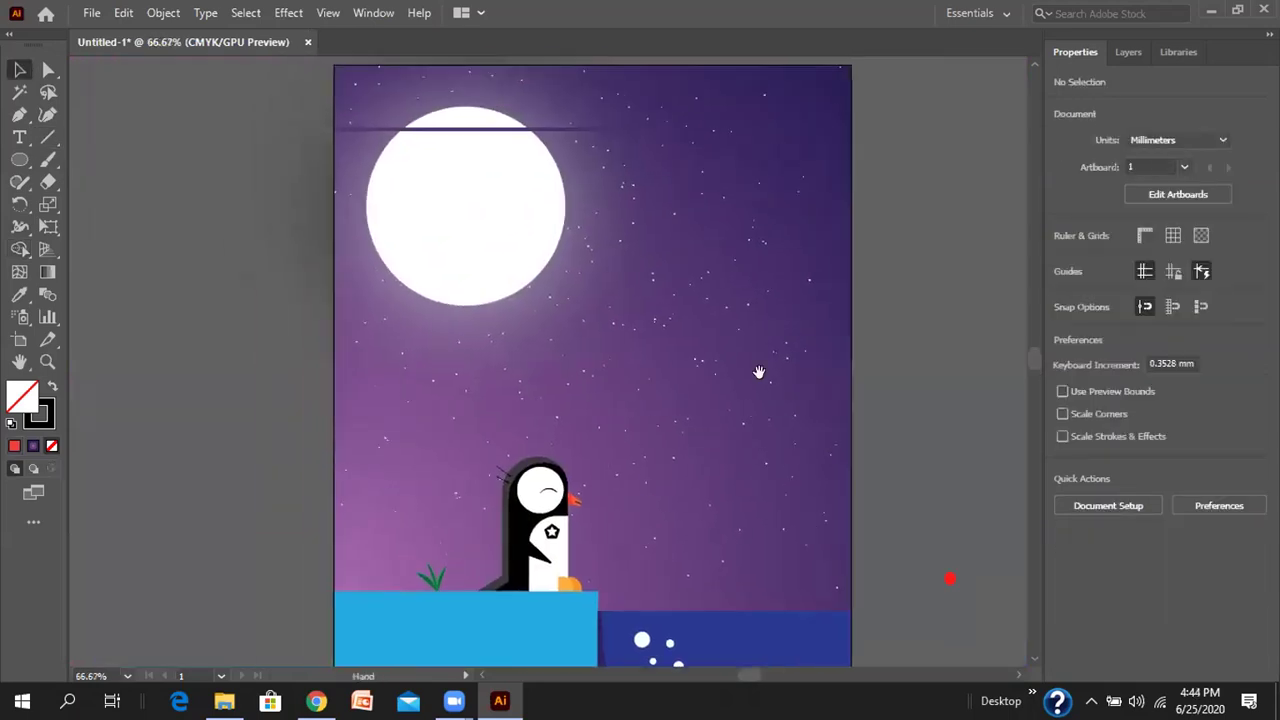
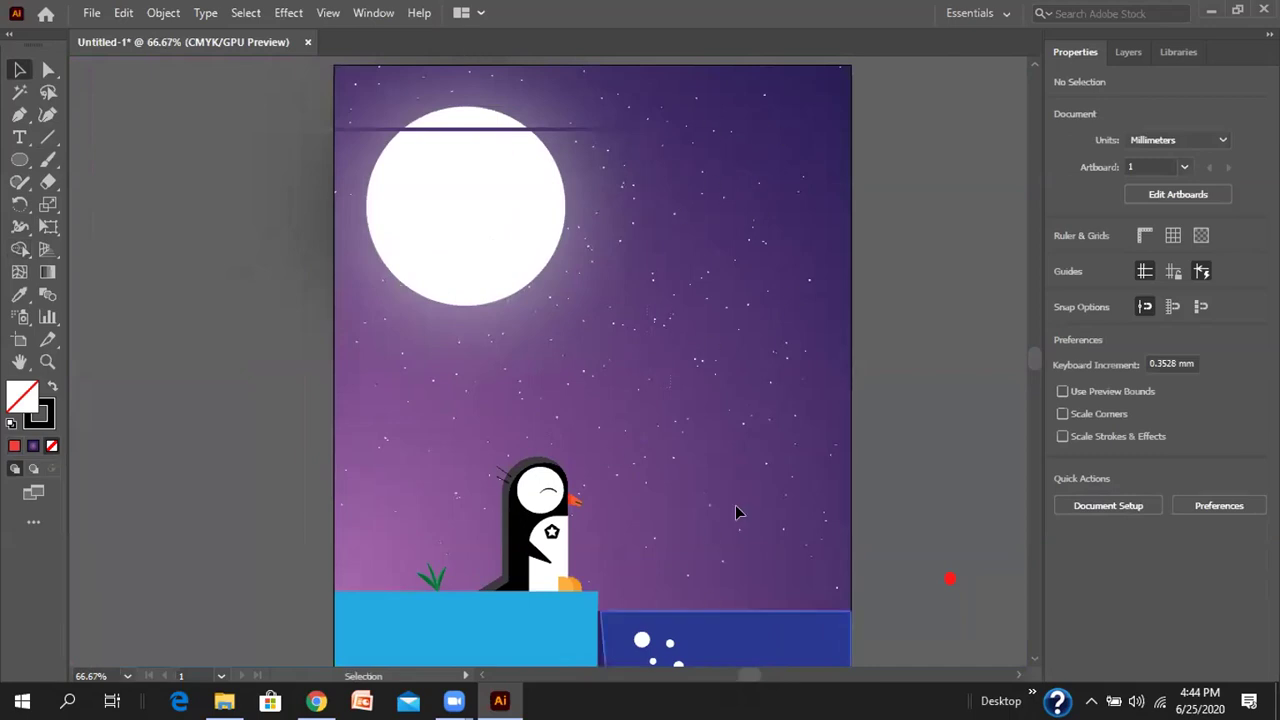
pyautogui.scroll(-4, 645, 400)
pyautogui.scroll(4, 645, 405)
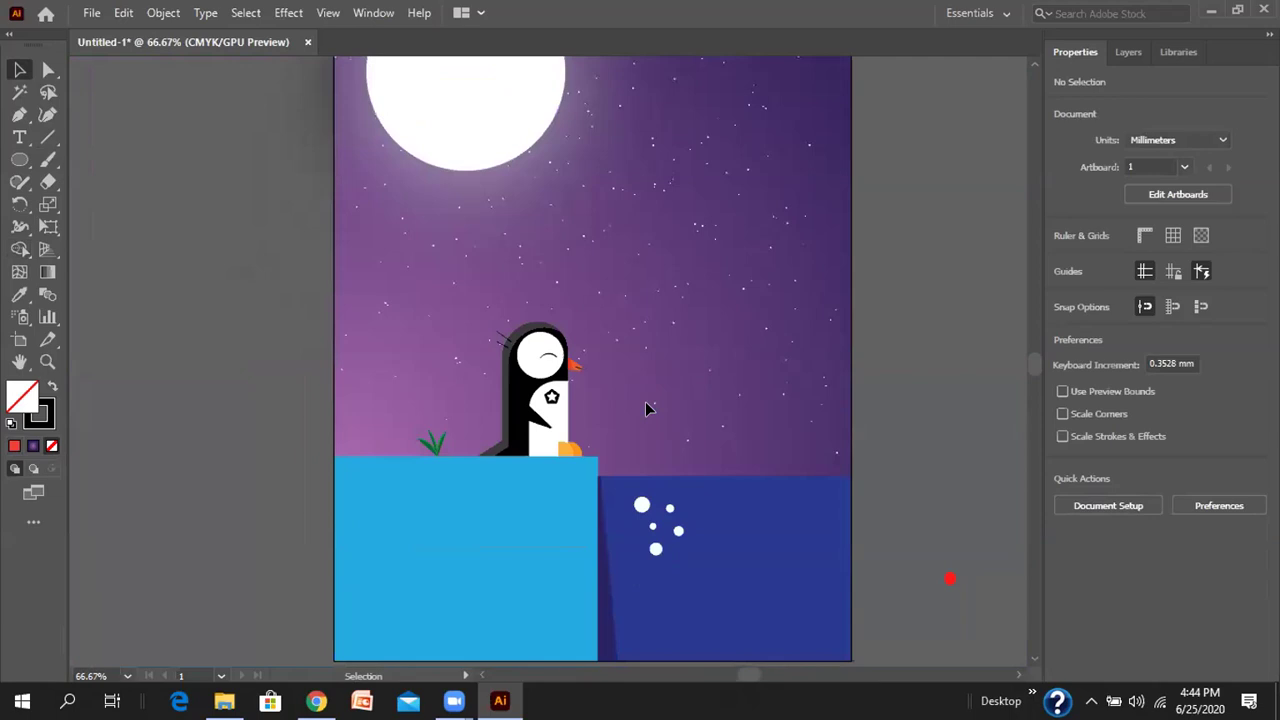
pyautogui.scroll(-2, 742, 509)
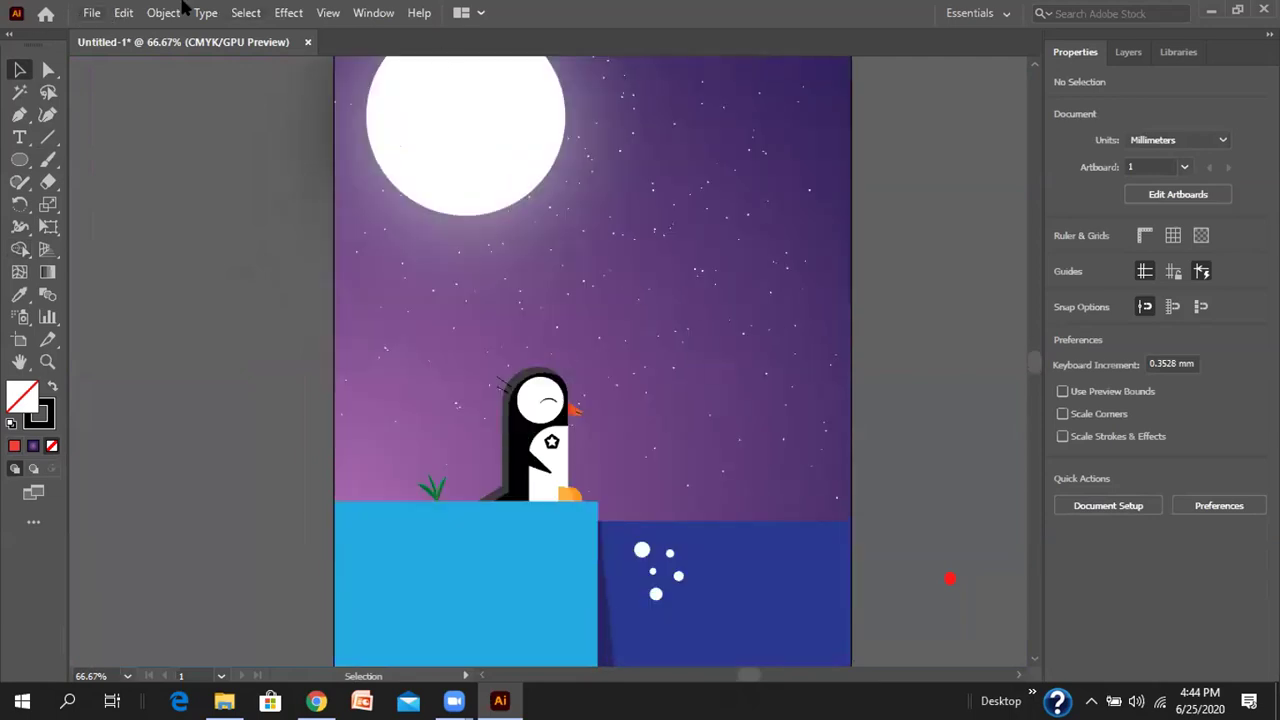
pyautogui.hotkey('alt', 'v')
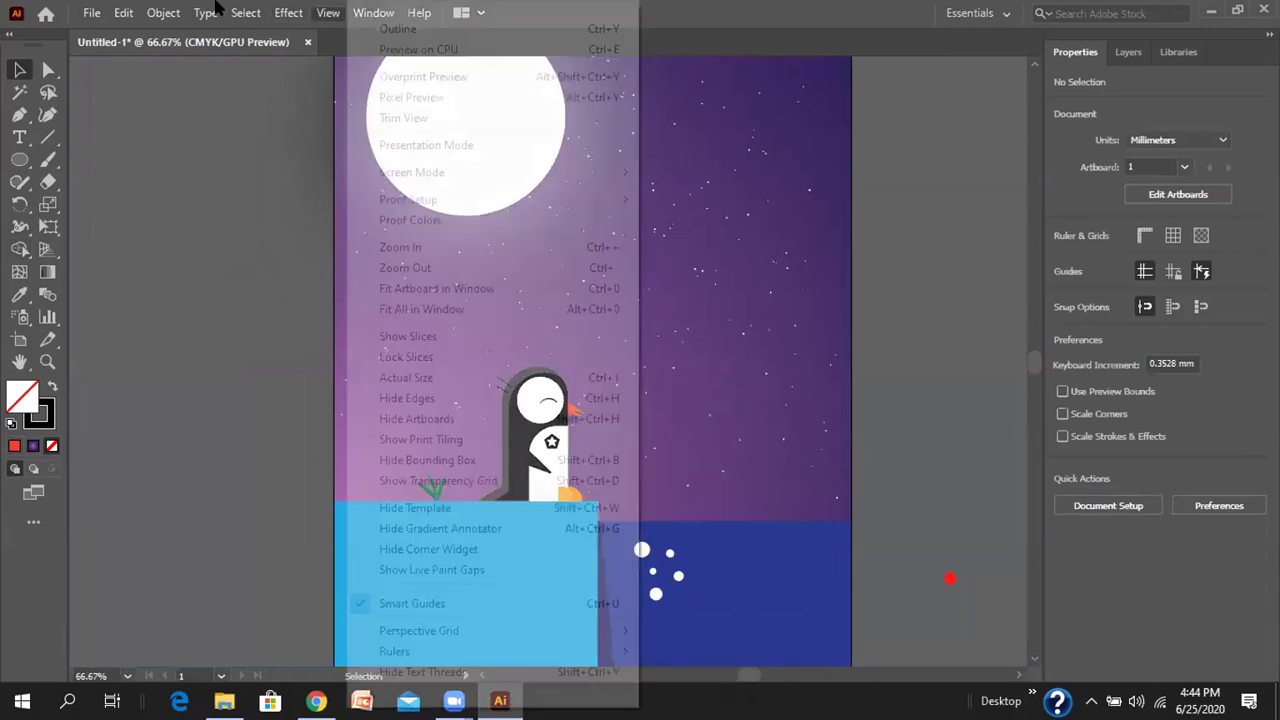
pyautogui.press('Escape')
pyautogui.click(371, 16)
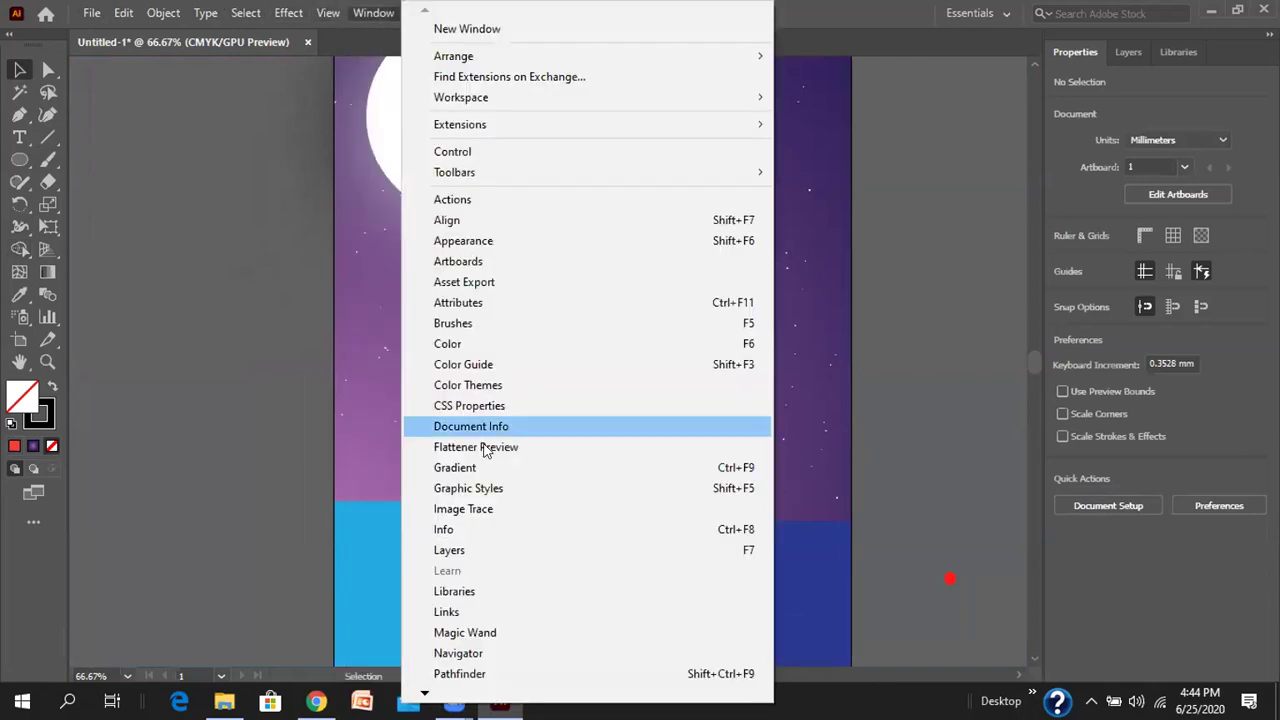
pyautogui.scroll(-4, 463, 640)
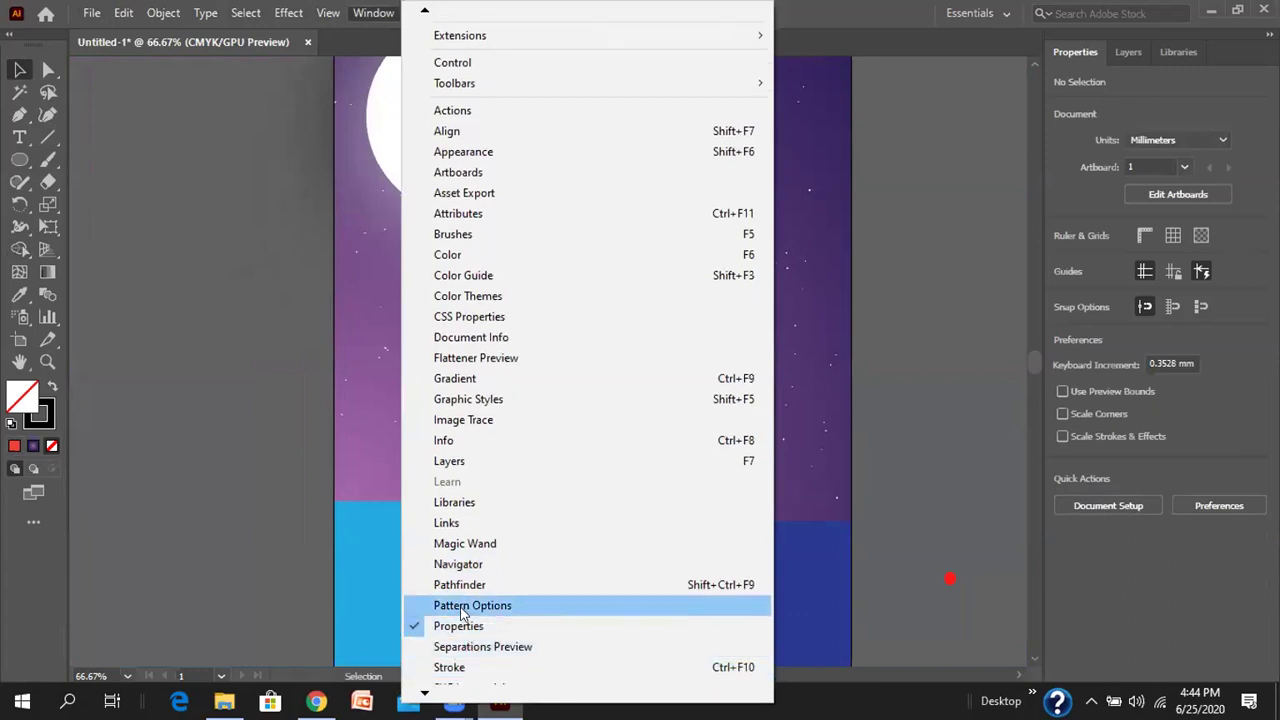
pyautogui.click(858, 448)
pyautogui.click(21, 162)
pyautogui.moveTo(21, 162); pyautogui.dragTo(88, 249)
# - Collapse Layer 1 and hide the Bg layer and the template layer
pyautogui.click(1139, 51)
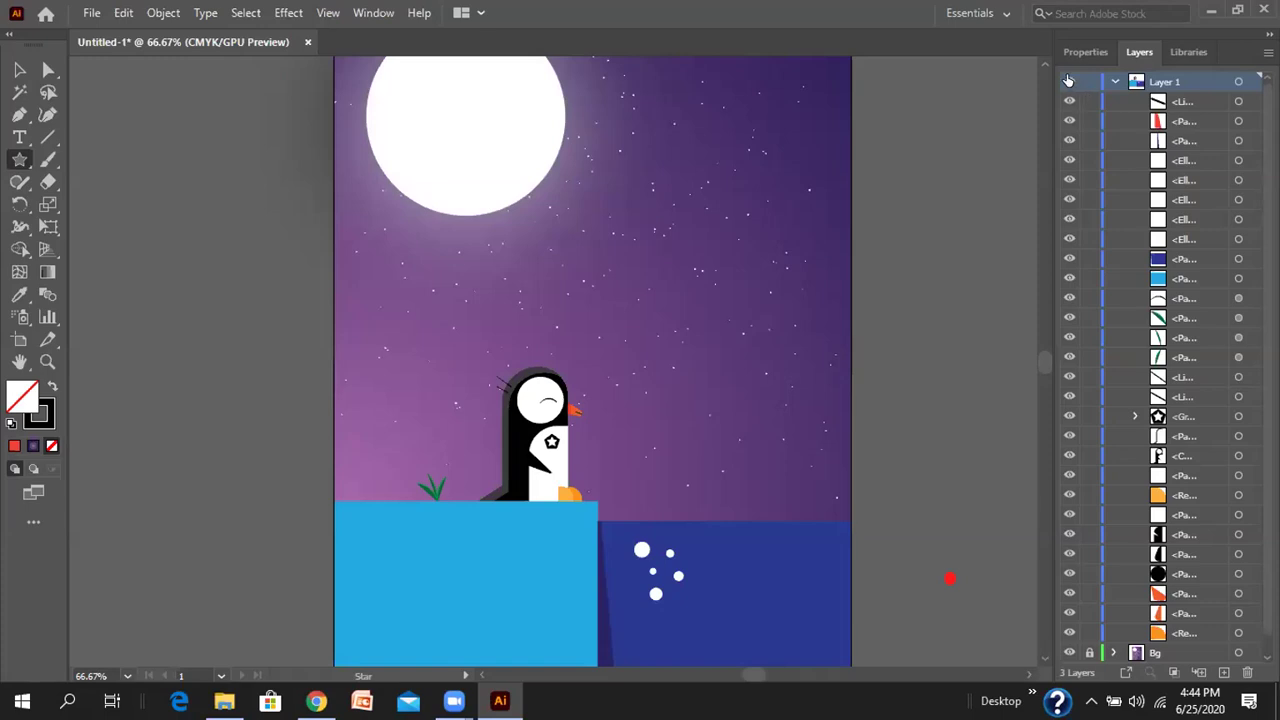
pyautogui.click(1068, 81)
pyautogui.click(1068, 81)
pyautogui.click(1115, 82)
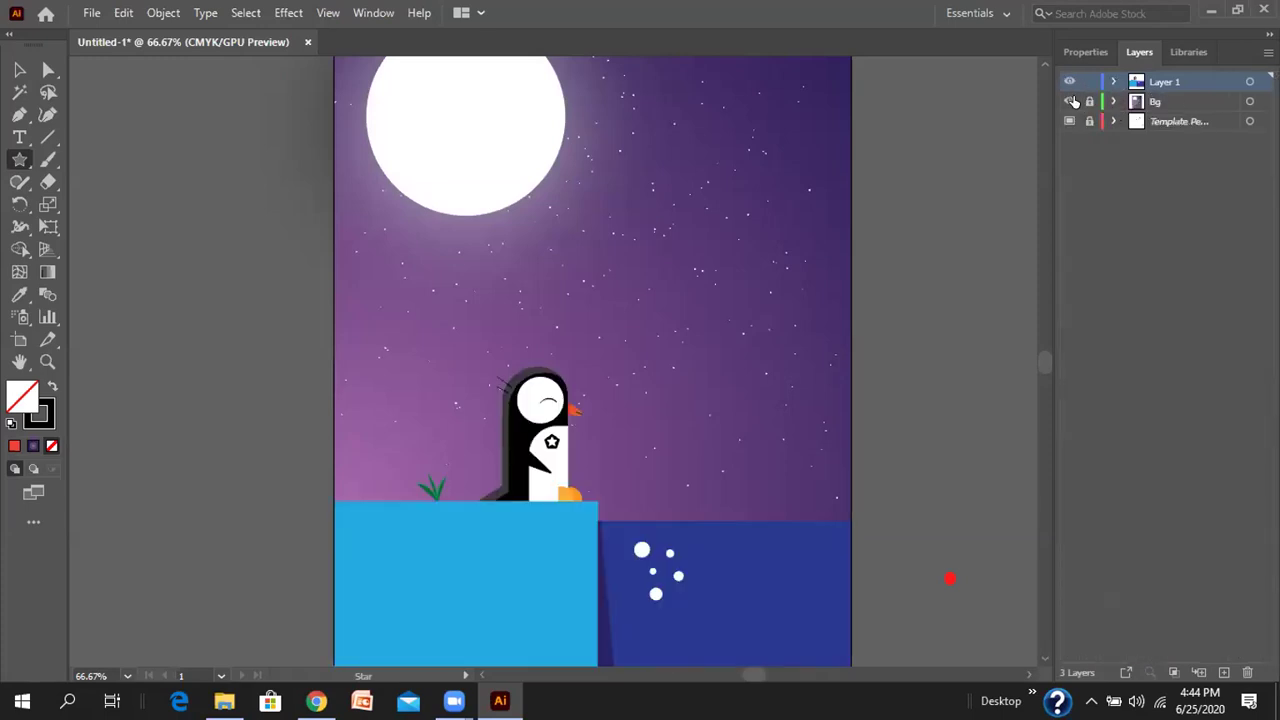
pyautogui.click(1070, 101)
pyautogui.scroll(3, 726, 240)
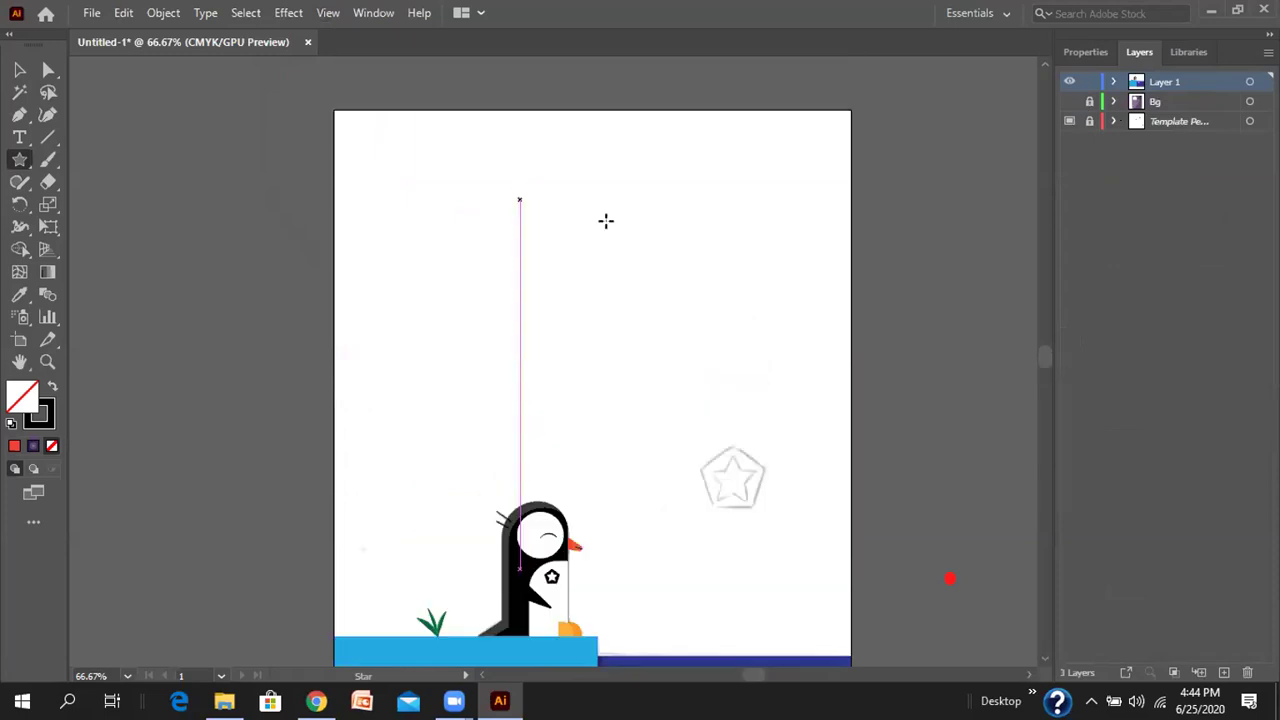
pyautogui.click(1070, 121)
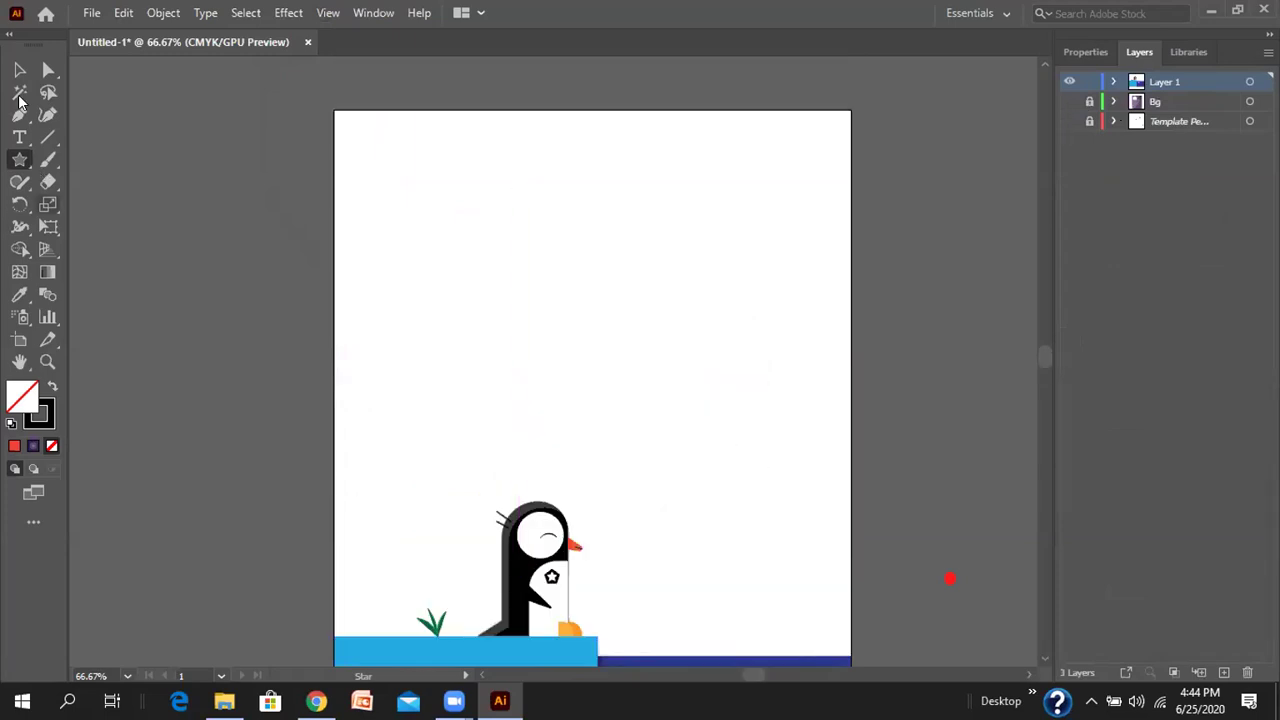
# - Draw a rectangle about 210 by 295 mm on Layer 1, covering the artboard
pyautogui.click(19, 69)
pyautogui.moveTo(19, 159); pyautogui.dragTo(106, 164)
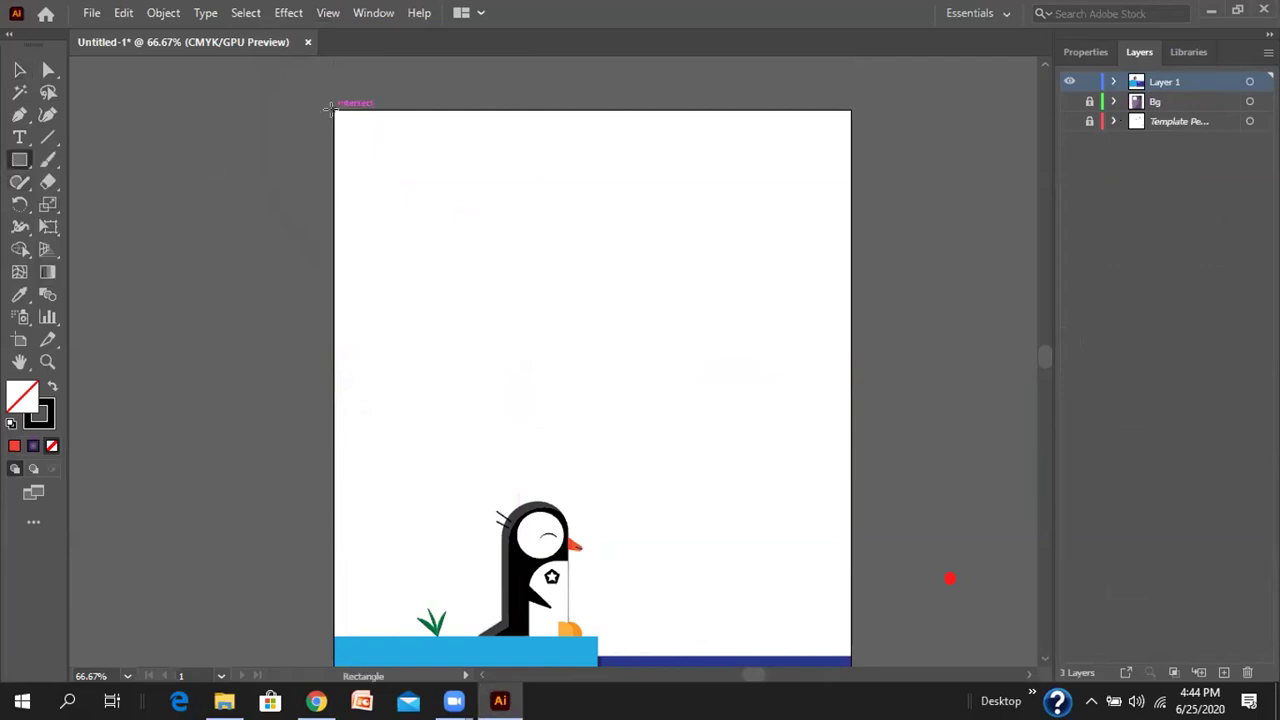
pyautogui.moveTo(330, 107); pyautogui.dragTo(848, 601)
pyautogui.scroll(8, 840, 580)
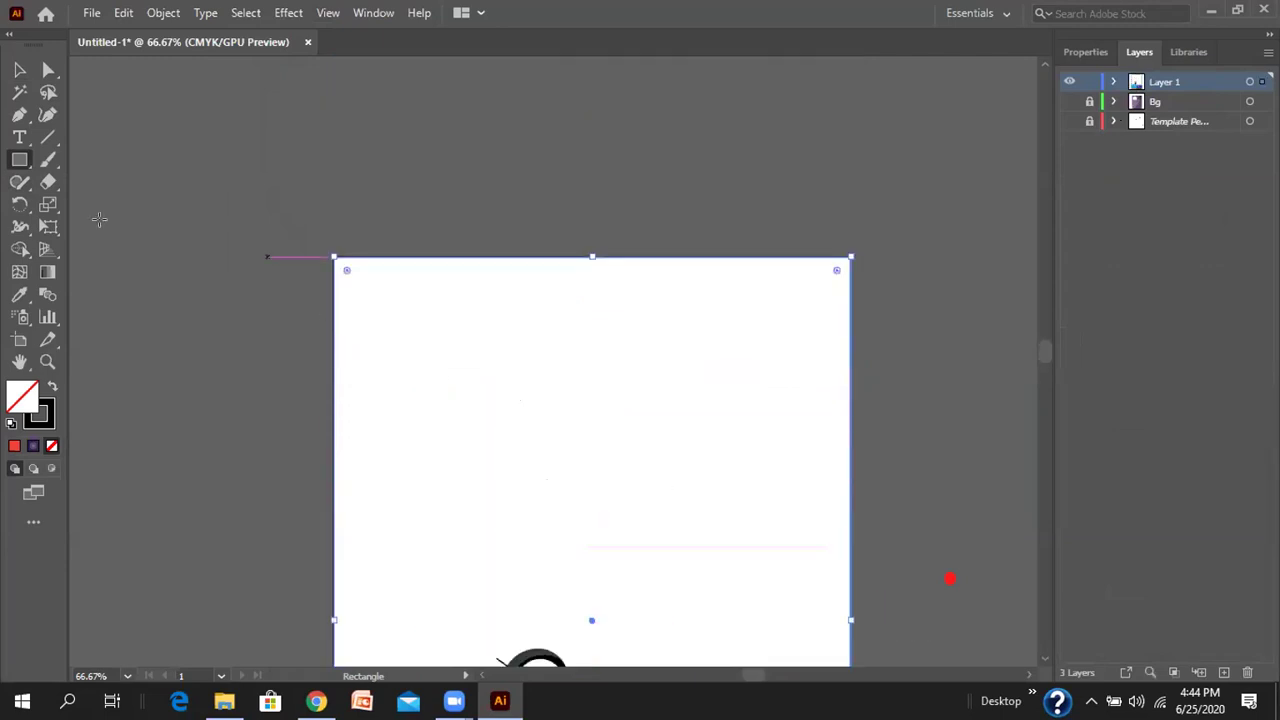
# - Fill the artboard-sized rectangle with black and remove its stroke
pyautogui.click(19, 159)
pyautogui.click(1085, 51)
pyautogui.click(1063, 260)
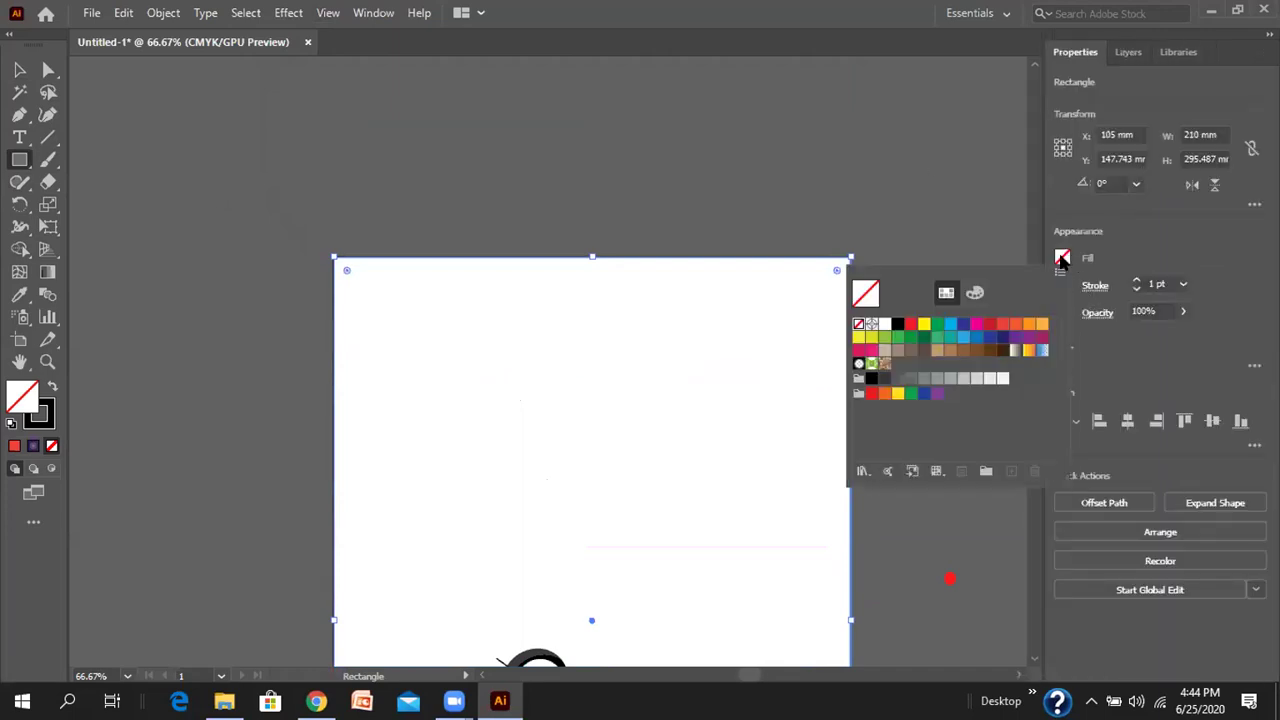
pyautogui.click(899, 325)
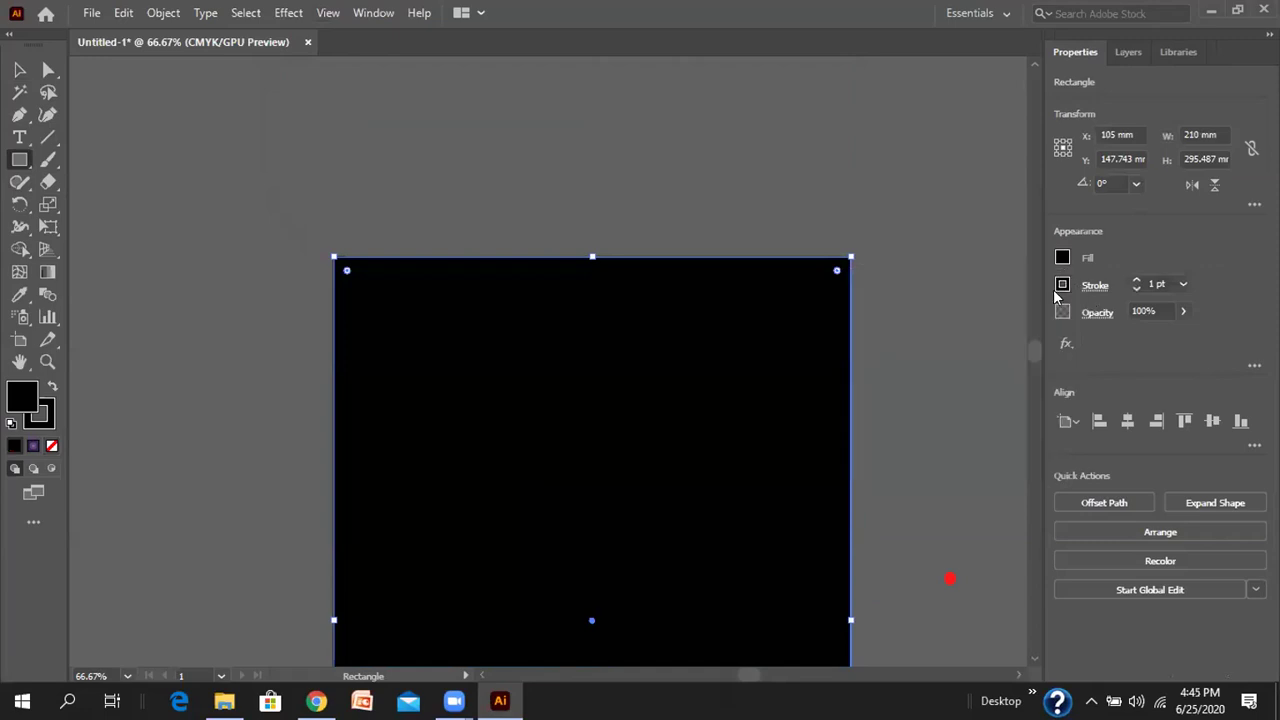
pyautogui.click(1062, 286)
pyautogui.click(858, 352)
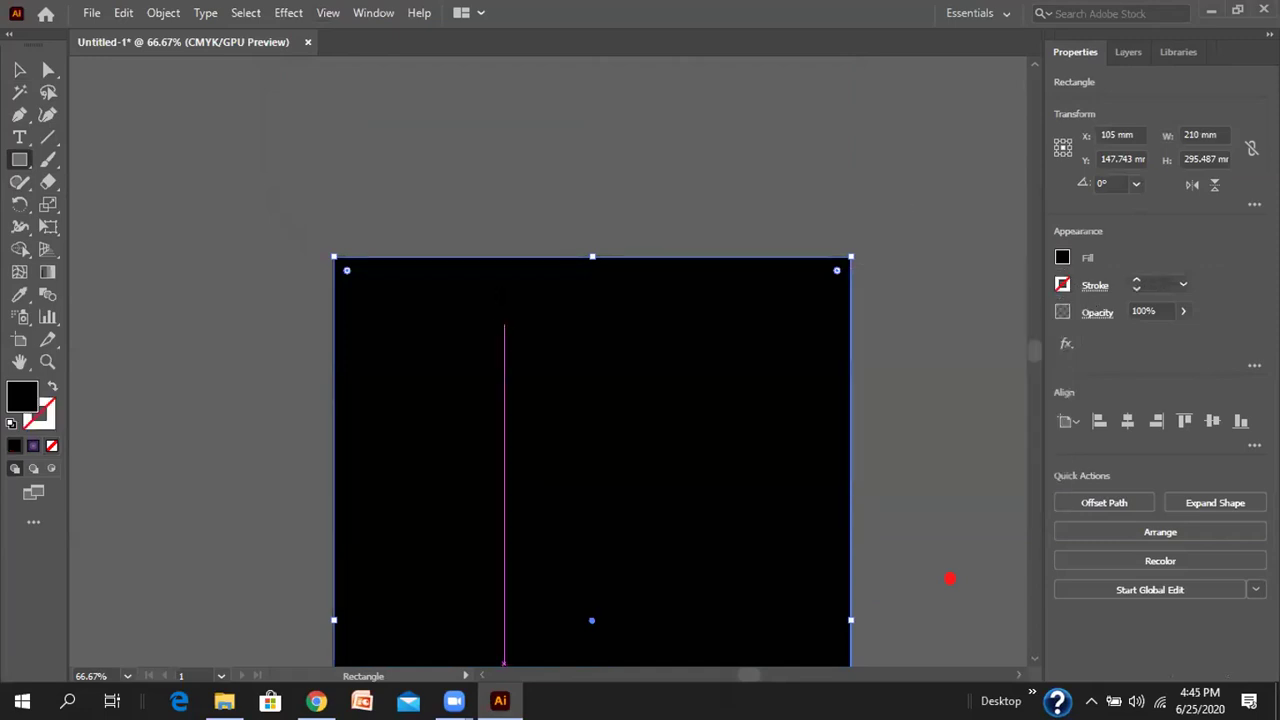
pyautogui.scroll(-3, 506, 400)
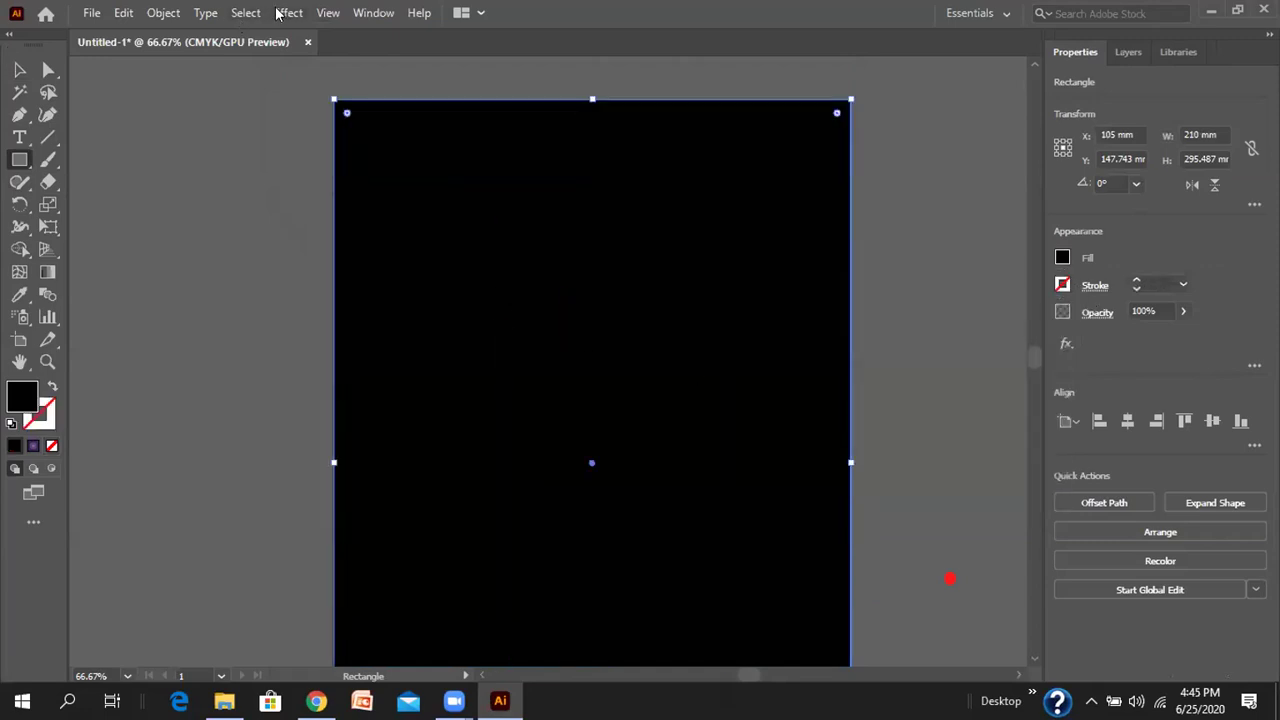
# - Draw a slightly tilted five-pointed star about 4.75 mm wide on the upper part of the black rectangle and fill it near-white
pyautogui.moveTo(19, 159); pyautogui.dragTo(93, 249)
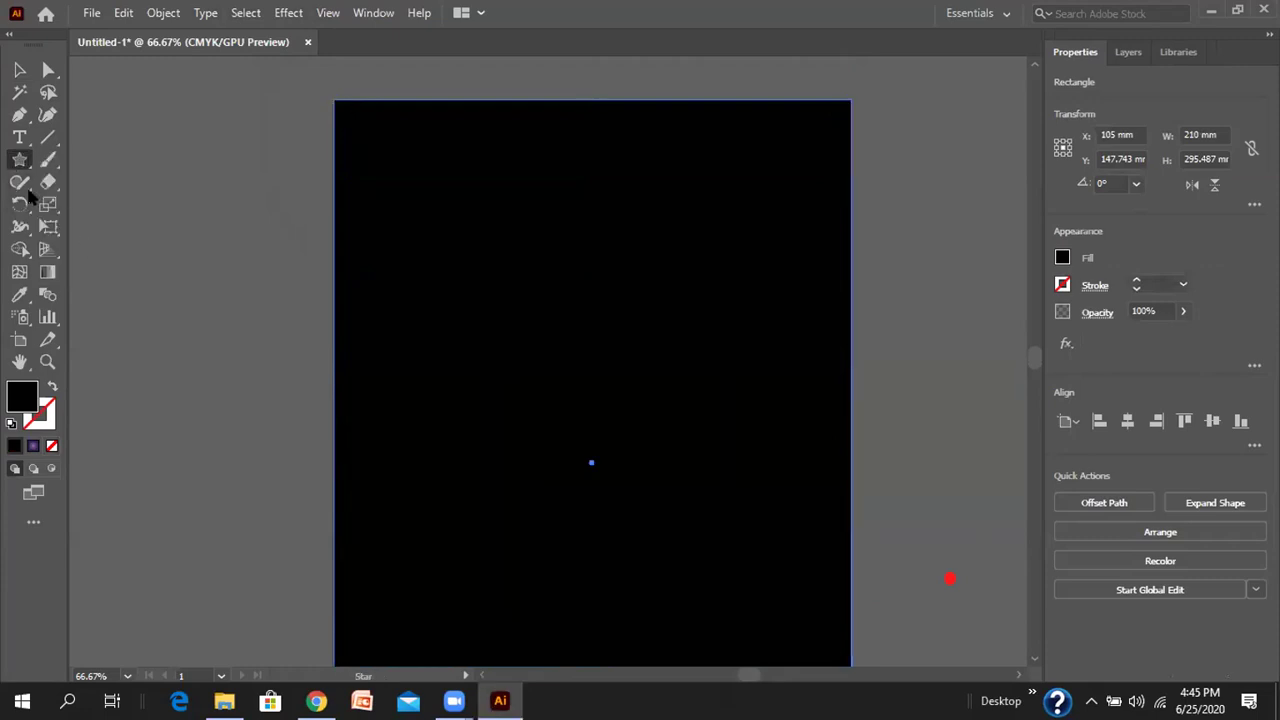
pyautogui.moveTo(495, 232); pyautogui.dragTo(512, 235)
pyautogui.scroll(5, 510, 235)
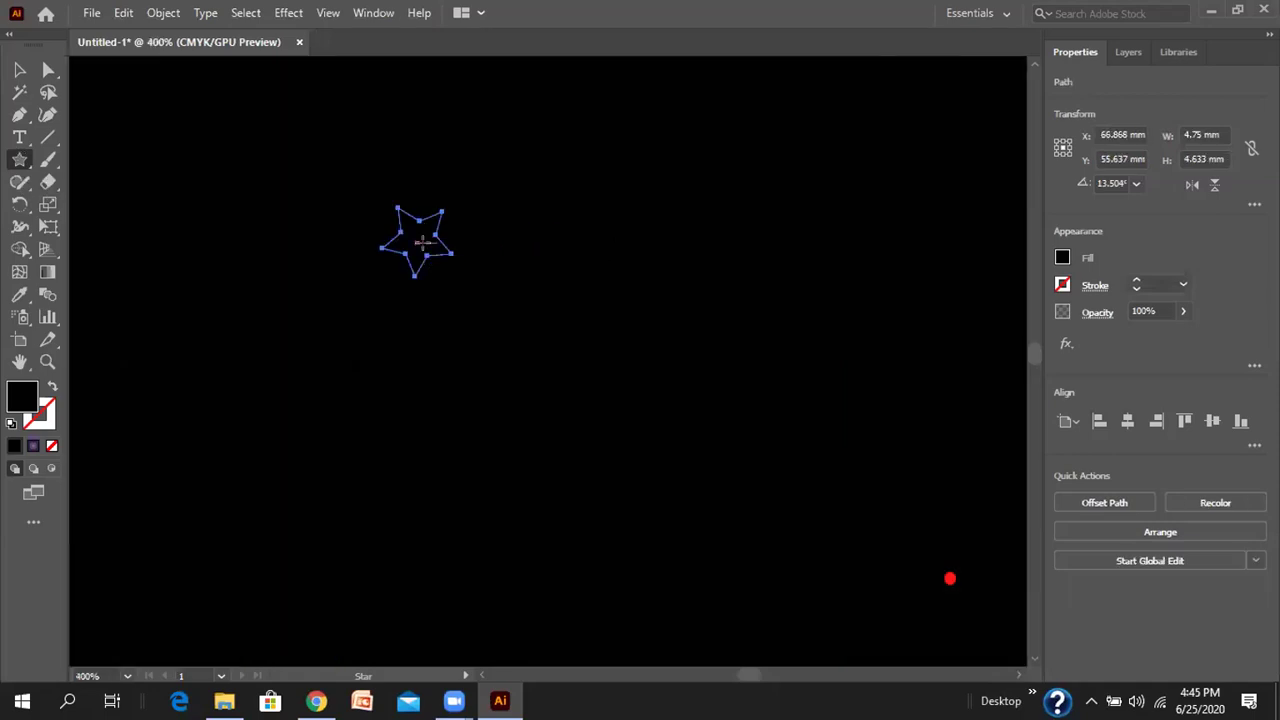
pyautogui.click(21, 69)
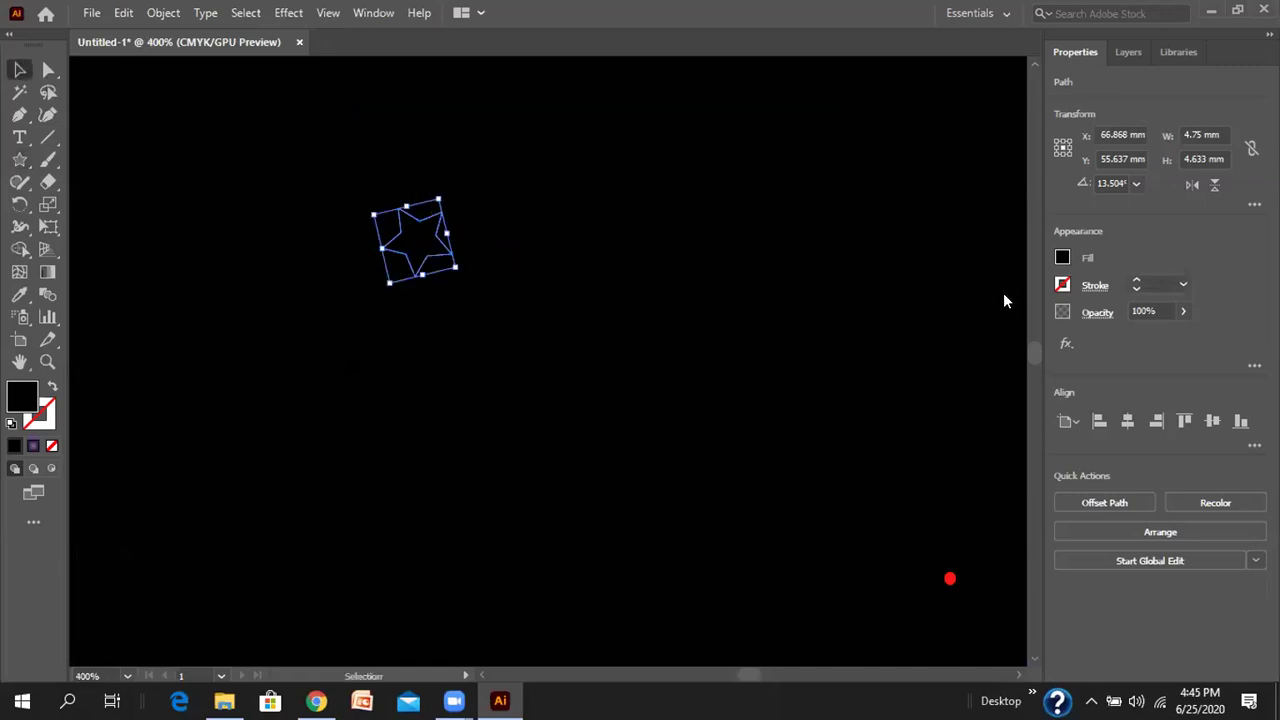
pyautogui.click(1062, 285)
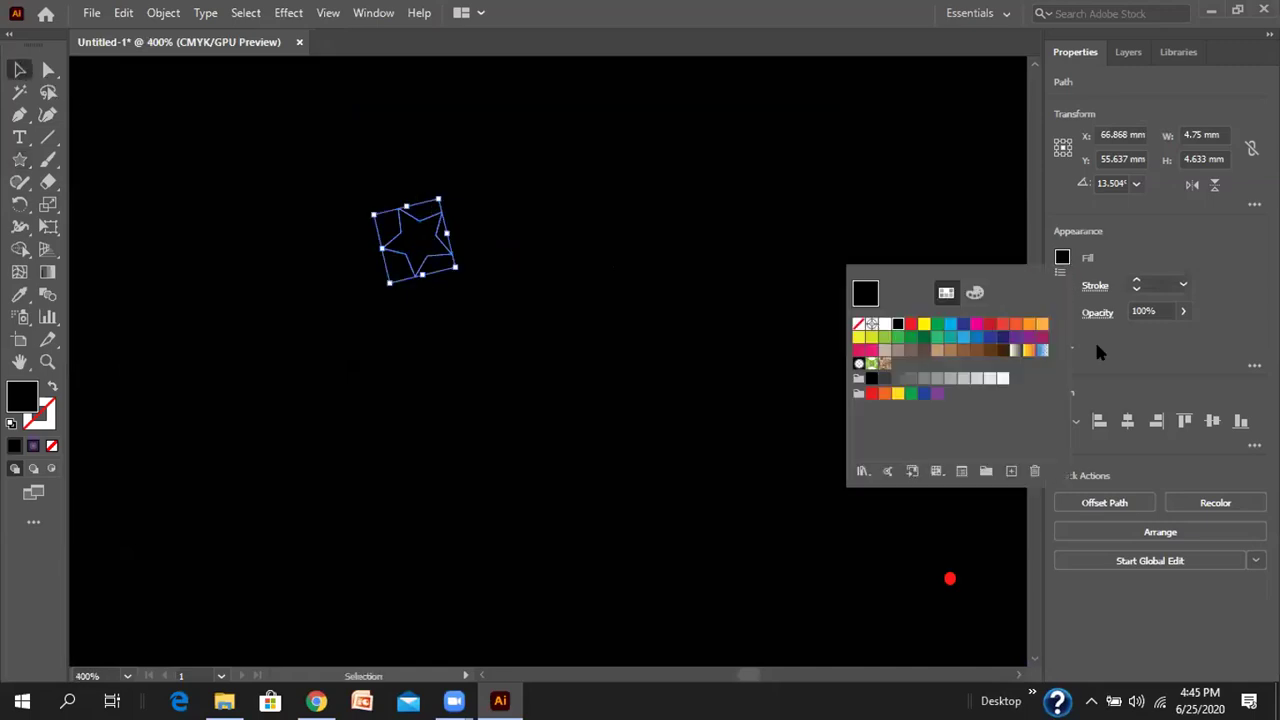
pyautogui.click(1003, 378)
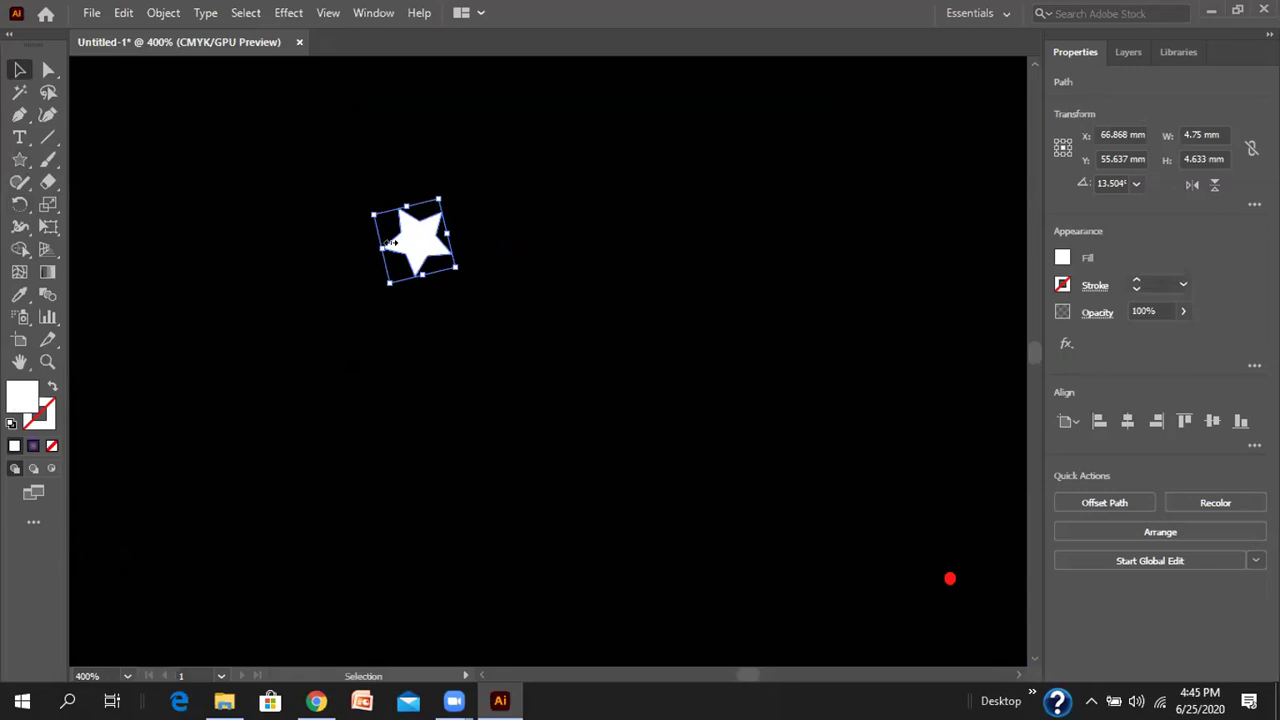
# - Paste five copies of the star, spread them around the original, and shrink one of the copies
pyautogui.press('a')
pyautogui.hotkey('ctrl', 'v')
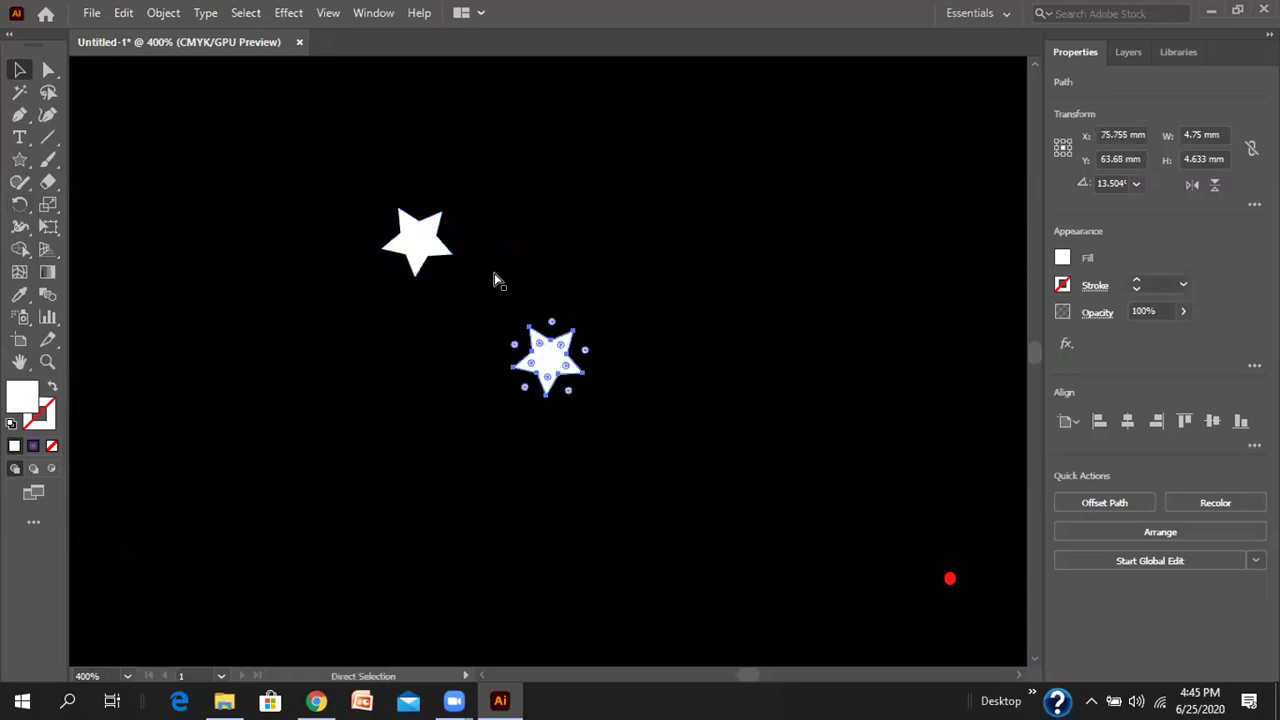
pyautogui.moveTo(546, 362); pyautogui.dragTo(572, 331)
pyautogui.hotkey('ctrl', 'z')
pyautogui.press('a')
pyautogui.press('v')
pyautogui.moveTo(571, 367); pyautogui.dragTo(592, 340)
# - Shrink two more star copies, making one about 2.5 mm wide inside the cluster of six stars
pyautogui.keyDown('shift'); pyautogui.click(540, 282); pyautogui.keyUp('shift')
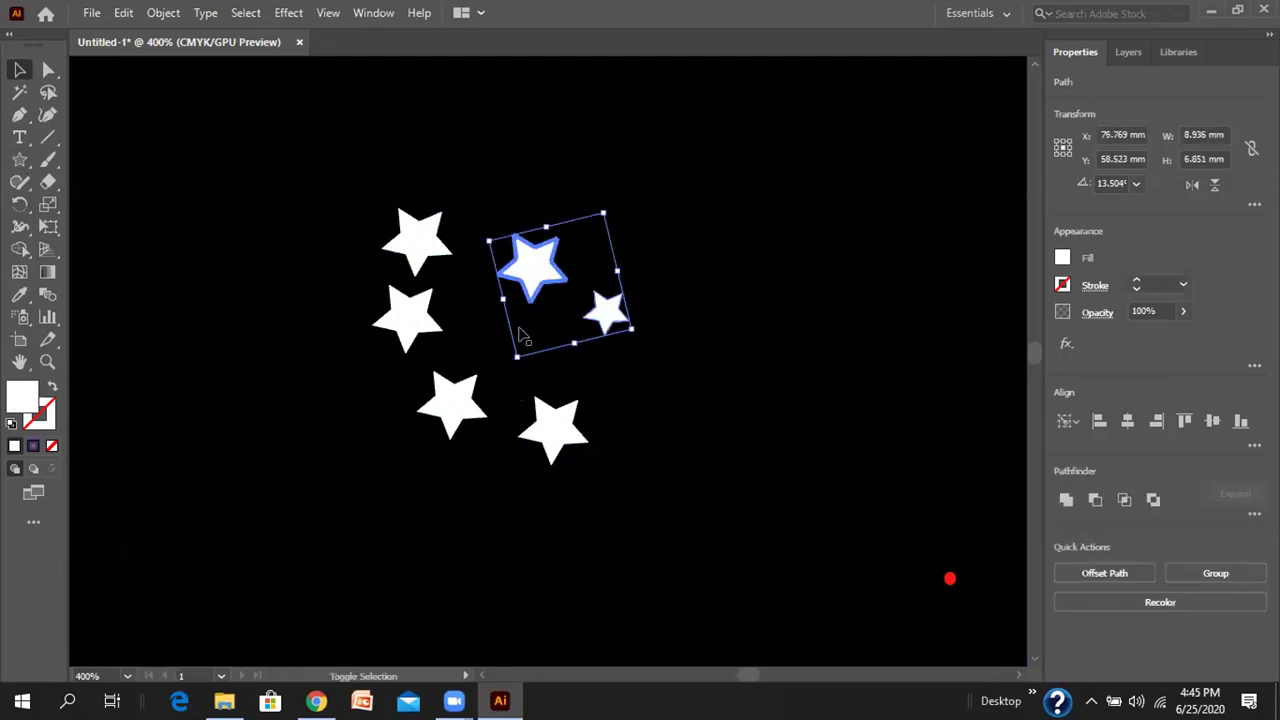
pyautogui.click(493, 320)
pyautogui.click(528, 277)
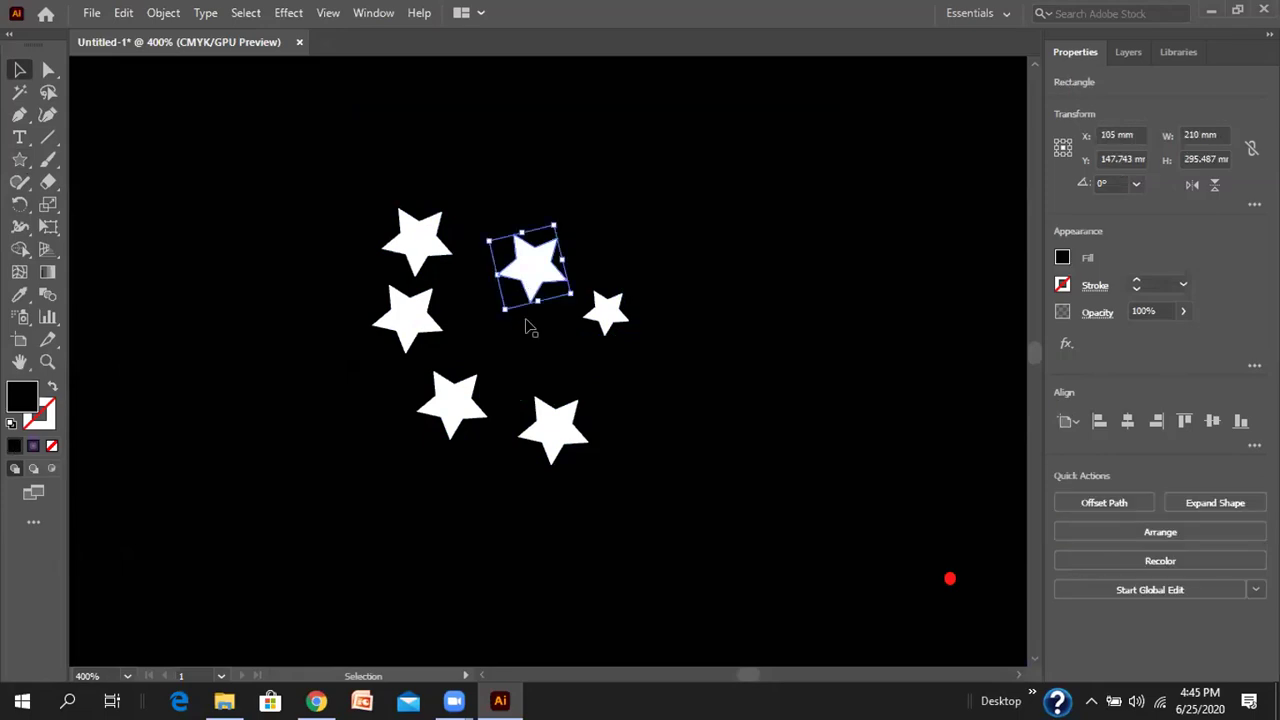
pyautogui.moveTo(520, 287); pyautogui.dragTo(466, 318)
pyautogui.scroll(-2, 657, 286)
pyautogui.scroll(-4, 697, 294)
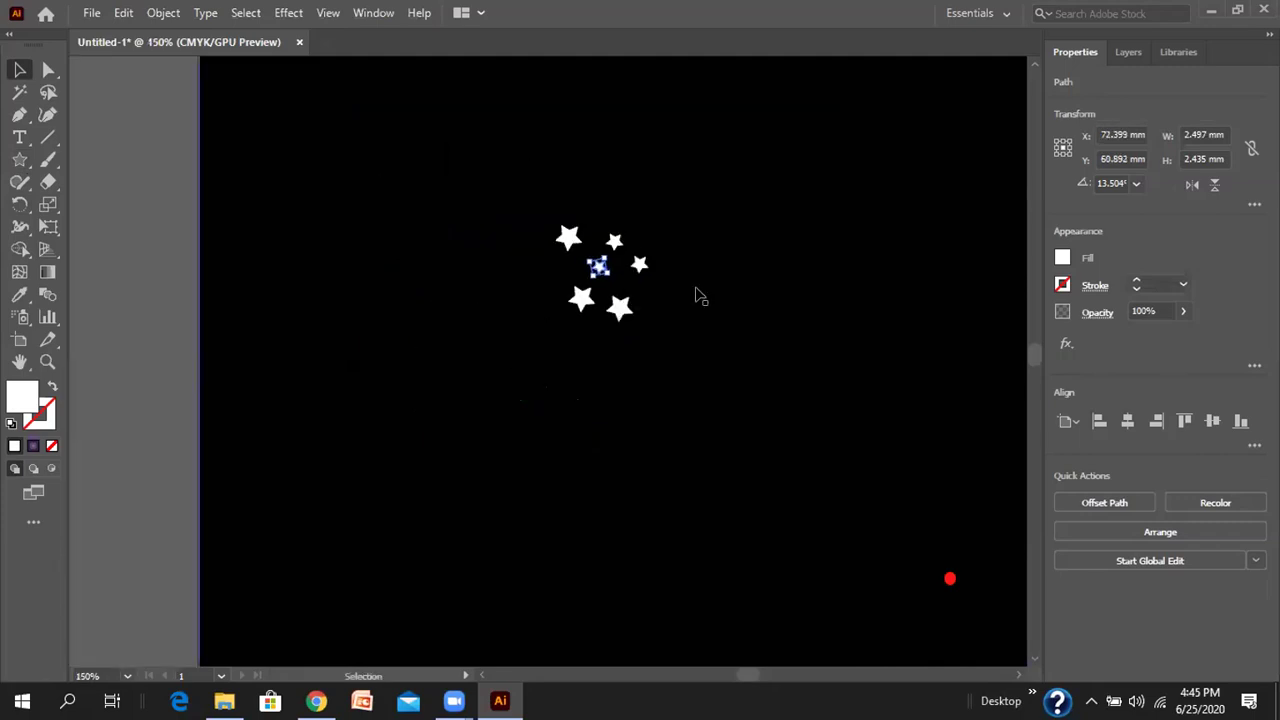
pyautogui.scroll(3, 686, 323)
# - Try to select all six stars together for a shared operation
pyautogui.click(579, 407)
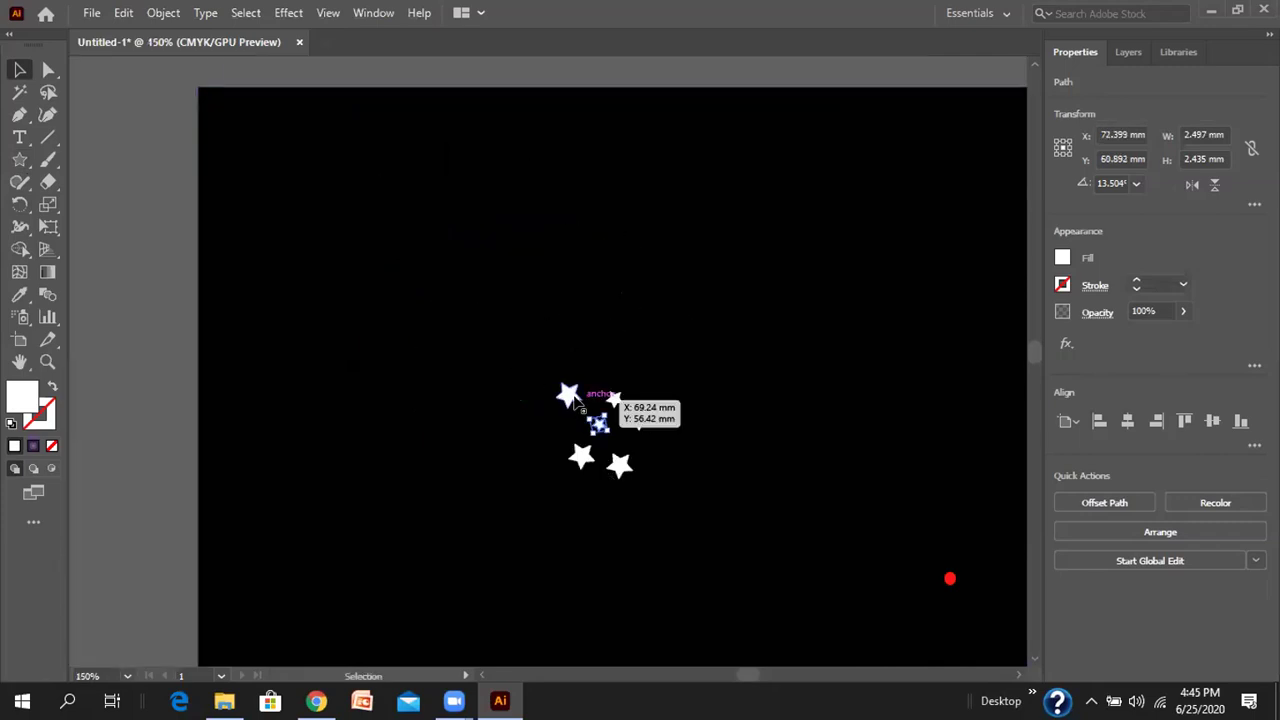
pyautogui.scroll(-3, 750, 370)
pyautogui.scroll(-6, 740, 351)
pyautogui.scroll(1, 765, 440)
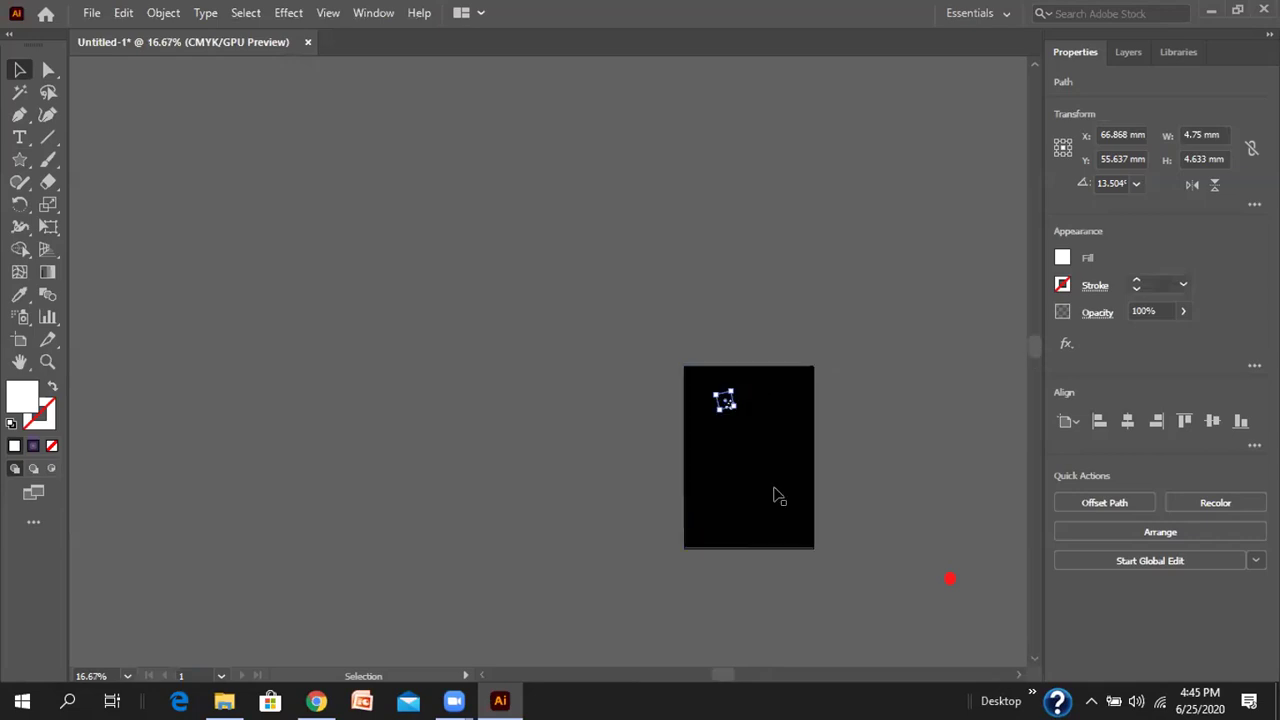
pyautogui.scroll(4, 786, 505)
pyautogui.scroll(10, 640, 310)
pyautogui.scroll(-5, 634, 369)
pyautogui.scroll(2, 547, 465)
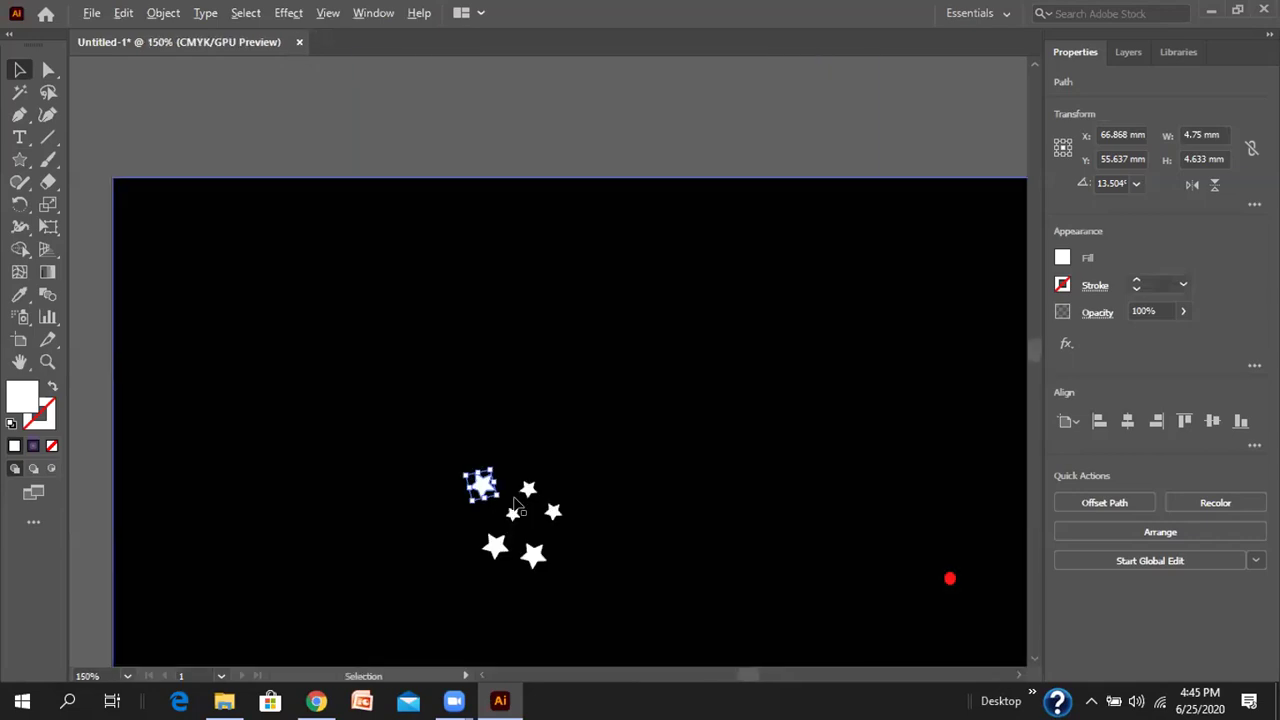
pyautogui.keyDown('shift'); pyautogui.click(528, 490); pyautogui.keyUp('shift')
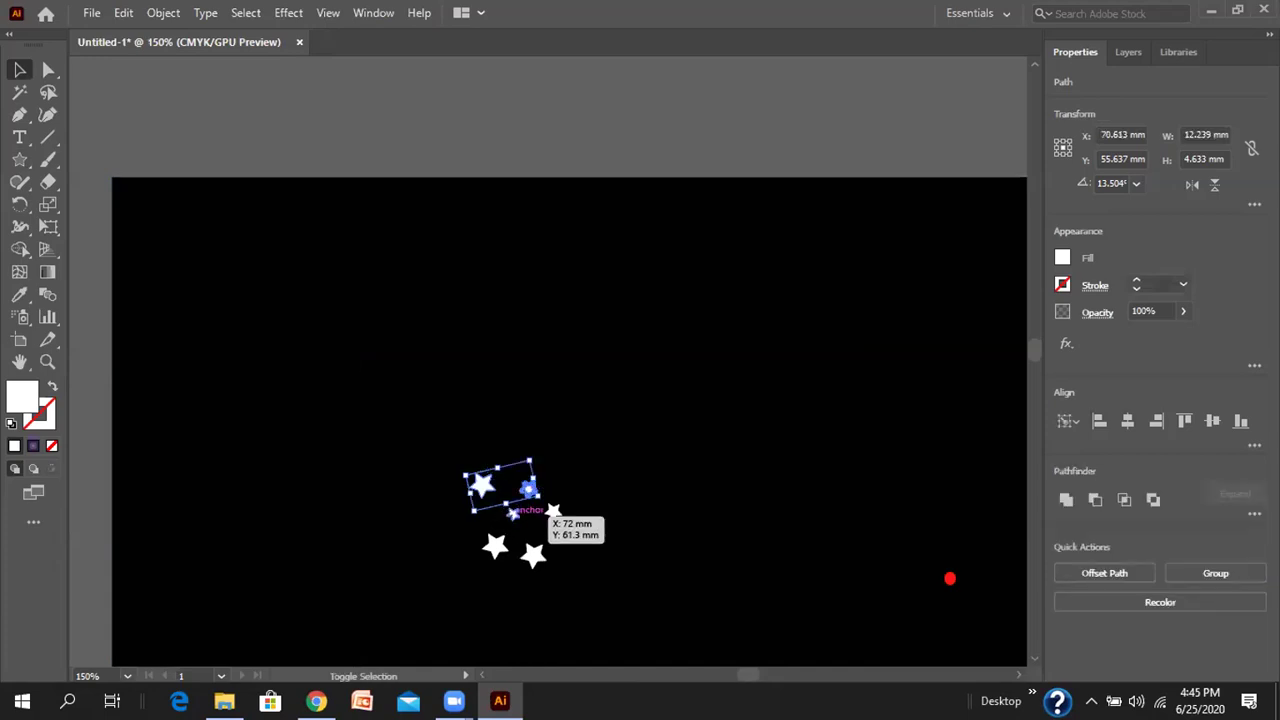
pyautogui.keyDown('shift'); pyautogui.click(493, 541); pyautogui.keyUp('shift')
pyautogui.keyDown('shift'); pyautogui.click(529, 556); pyautogui.keyUp('shift')
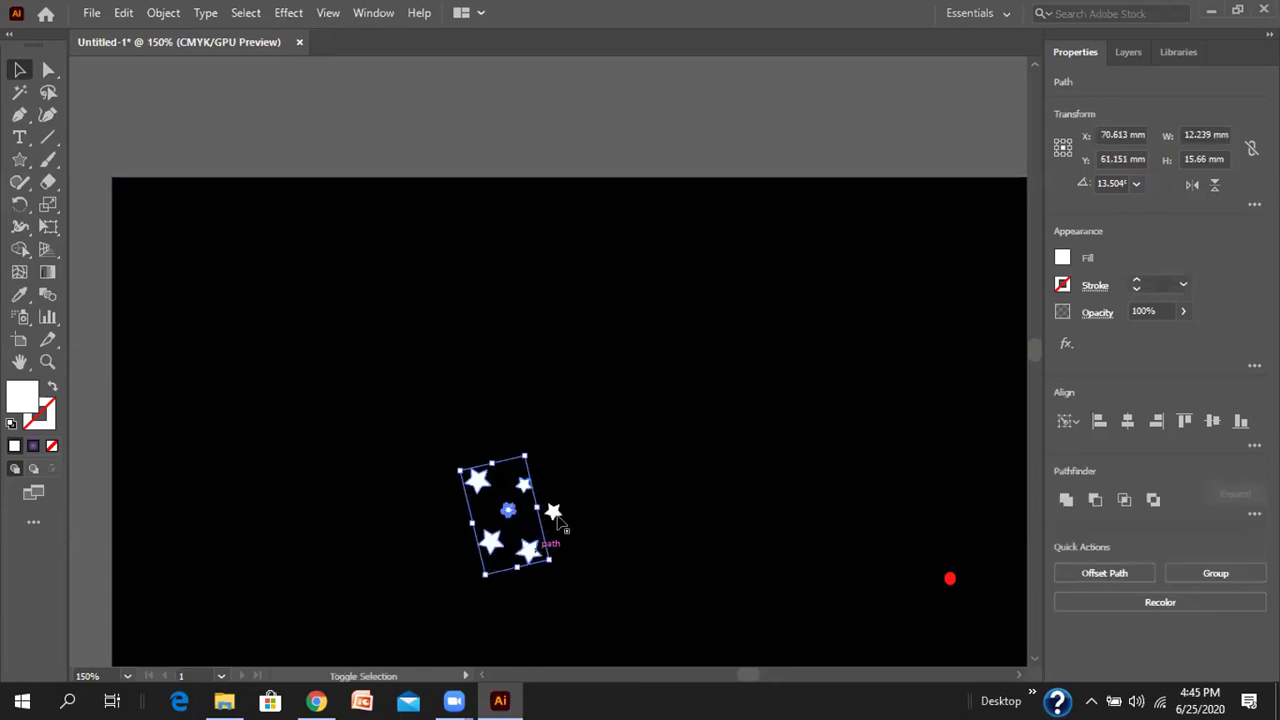
pyautogui.keyDown('shift'); pyautogui.click(557, 514); pyautogui.keyUp('shift')
pyautogui.click(288, 12)
pyautogui.click(323, 40)
pyautogui.click(212, 288)
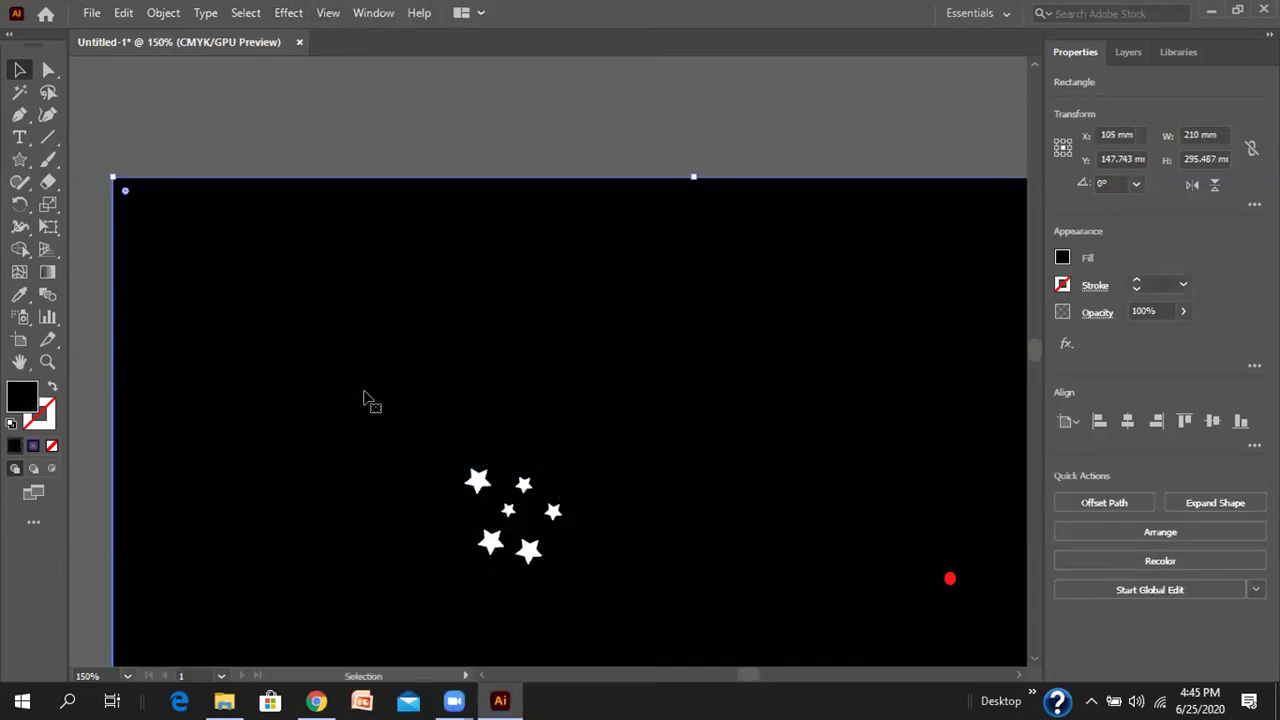
pyautogui.moveTo(412, 432); pyautogui.dragTo(523, 480)
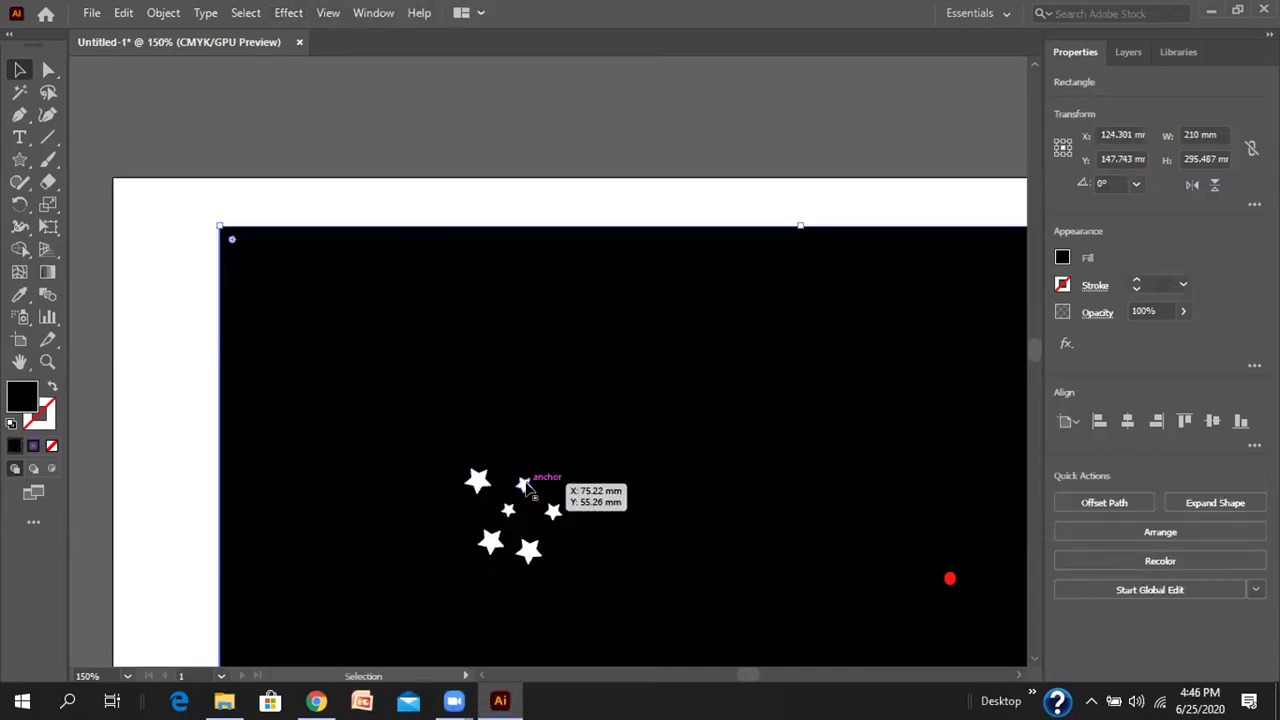
pyautogui.press('z')
pyautogui.hotkey('ctrl', 'z')
pyautogui.press('v')
pyautogui.moveTo(425, 437); pyautogui.dragTo(428, 386)
pyautogui.hotkey('ctrl', 'z')
pyautogui.moveTo(437, 455)
pyautogui.mouseDown()
pyautogui.moveTo(428, 423)
pyautogui.moveTo(443, 451)
pyautogui.mouseUp()
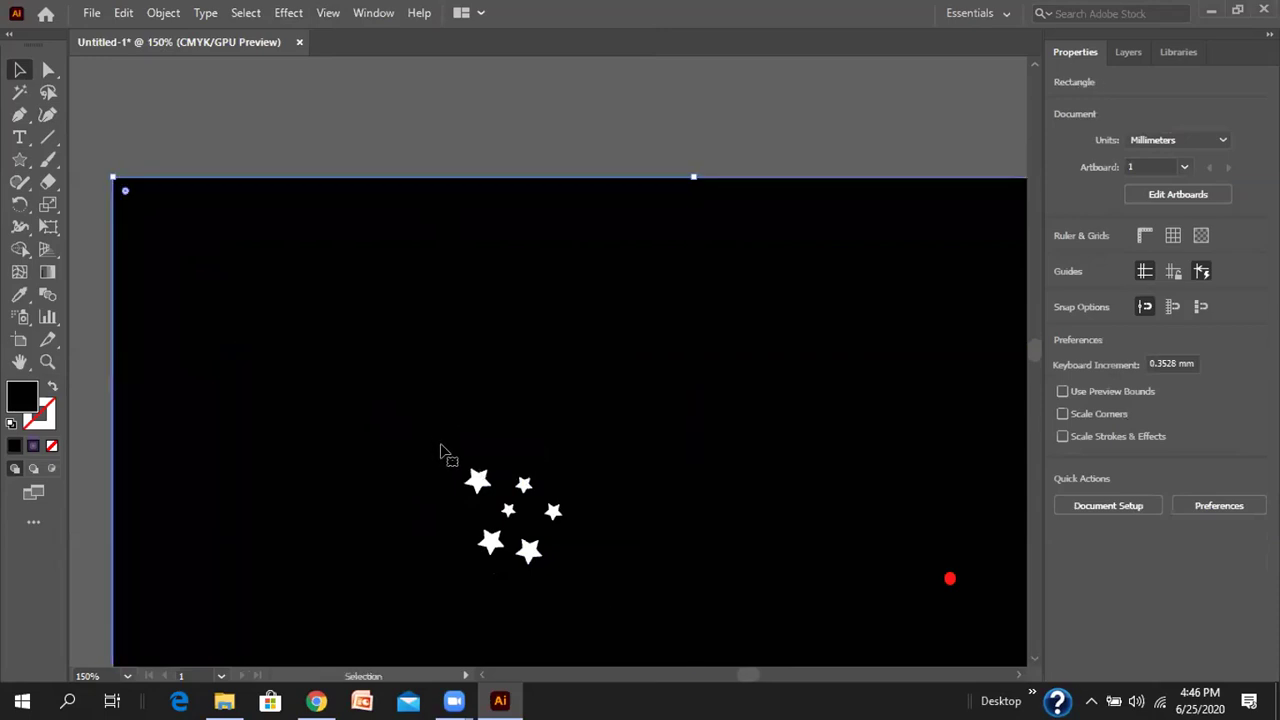
# - Select the six stars without the black rectangle and group them
pyautogui.click(508, 510)
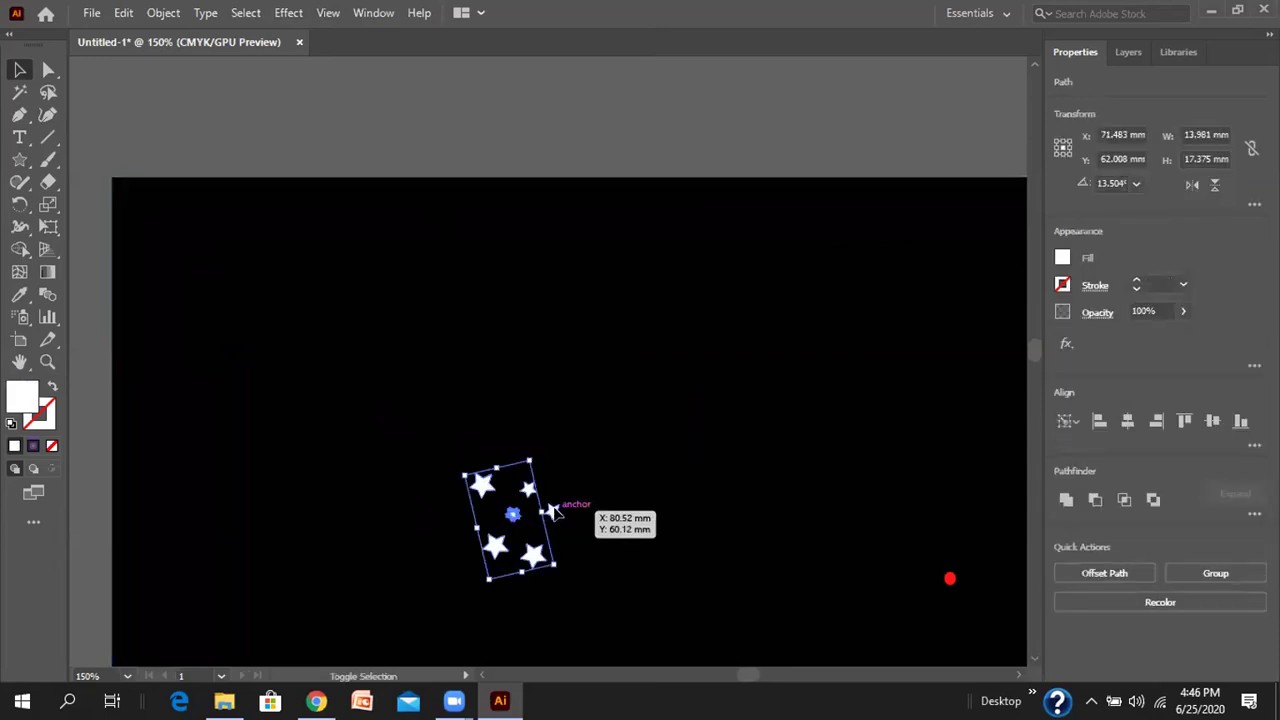
pyautogui.click(165, 14)
pyautogui.click(215, 96)
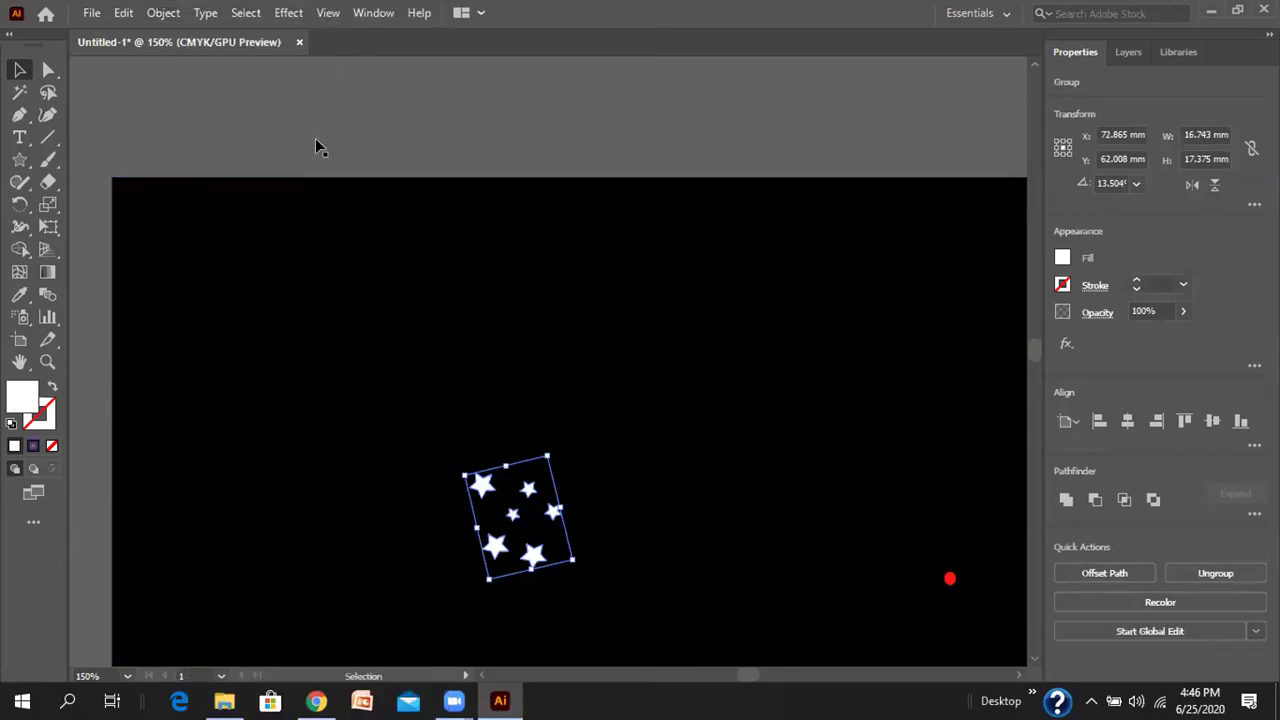
# - Make a new pattern from the star group and accept the pattern notice
pyautogui.click(373, 12)
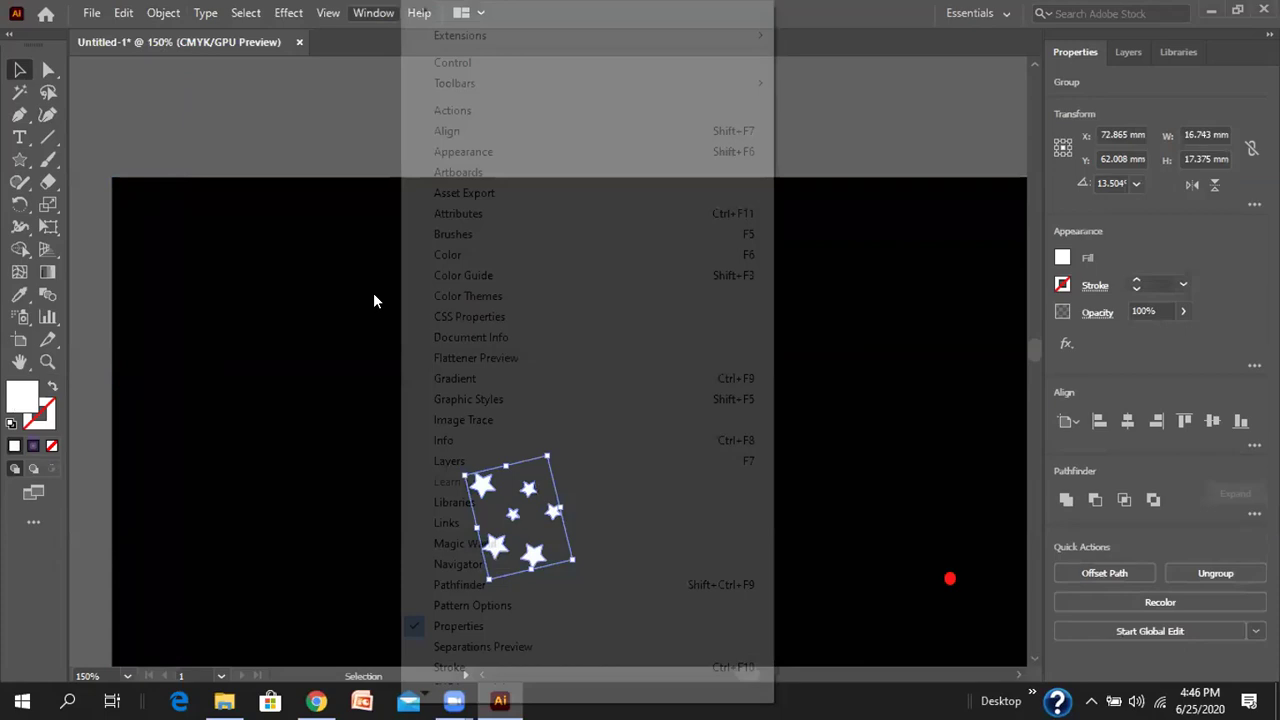
pyautogui.click(478, 607)
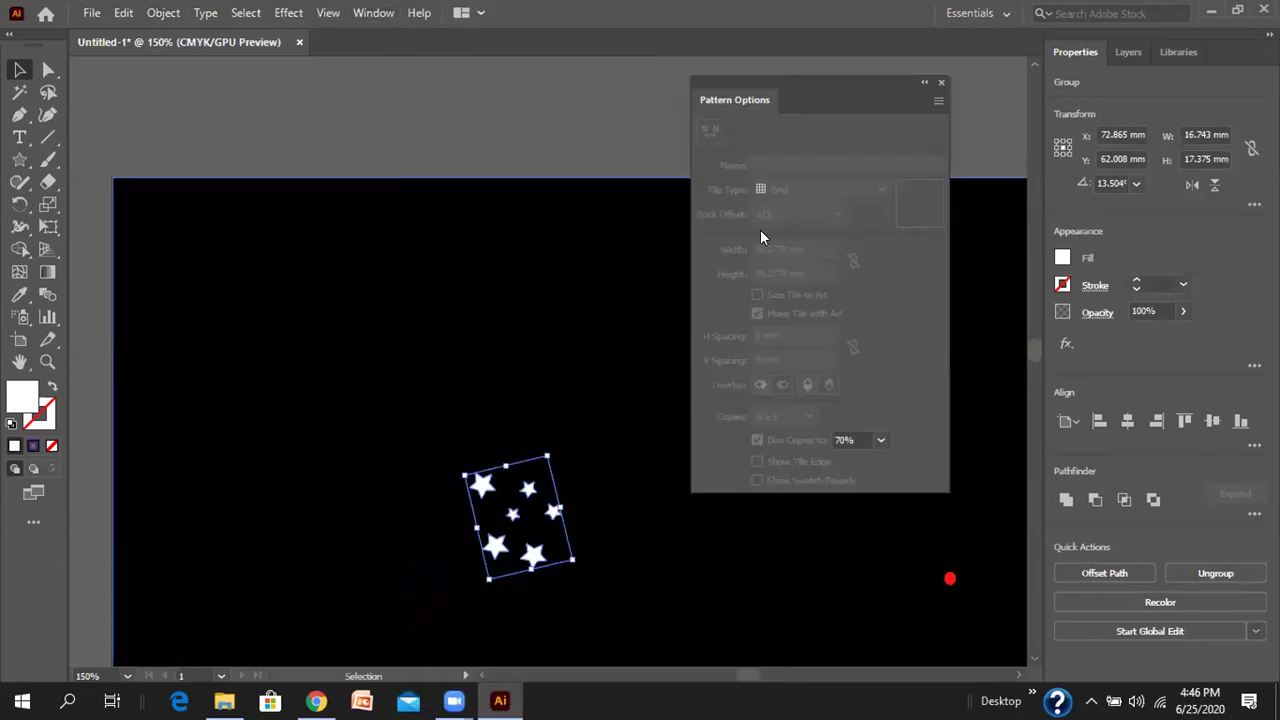
pyautogui.click(938, 100)
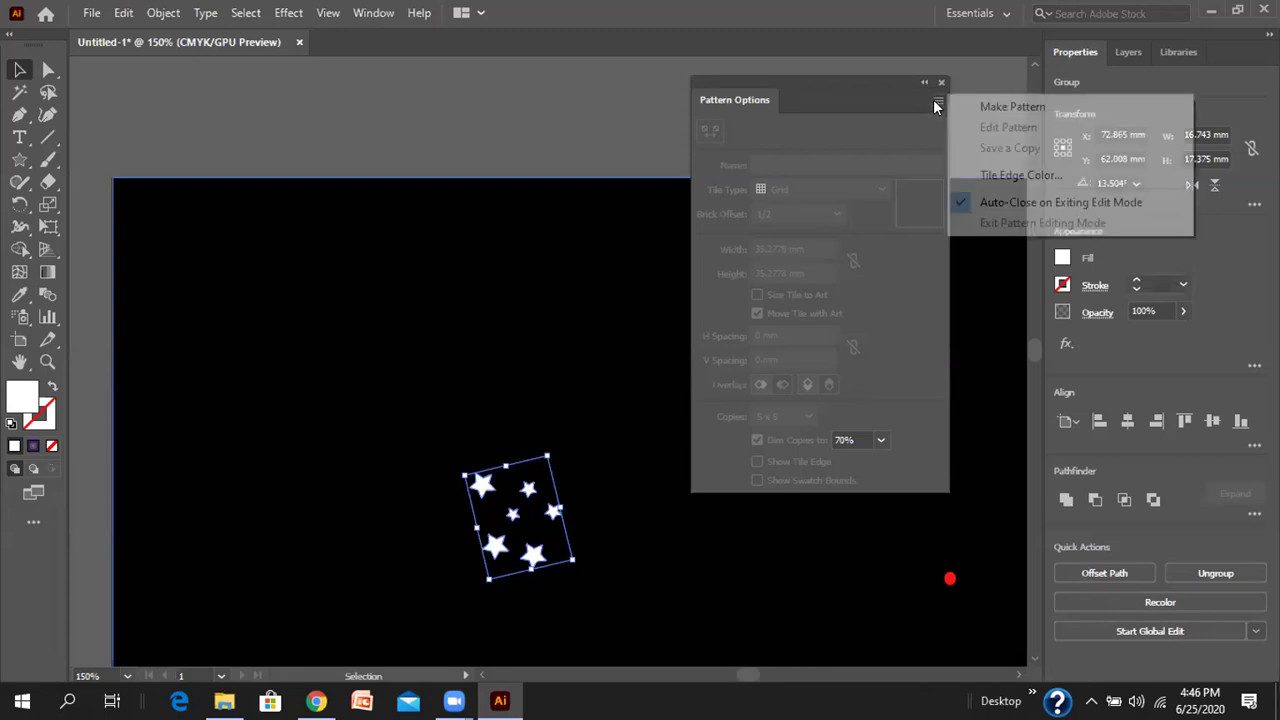
pyautogui.click(1030, 104)
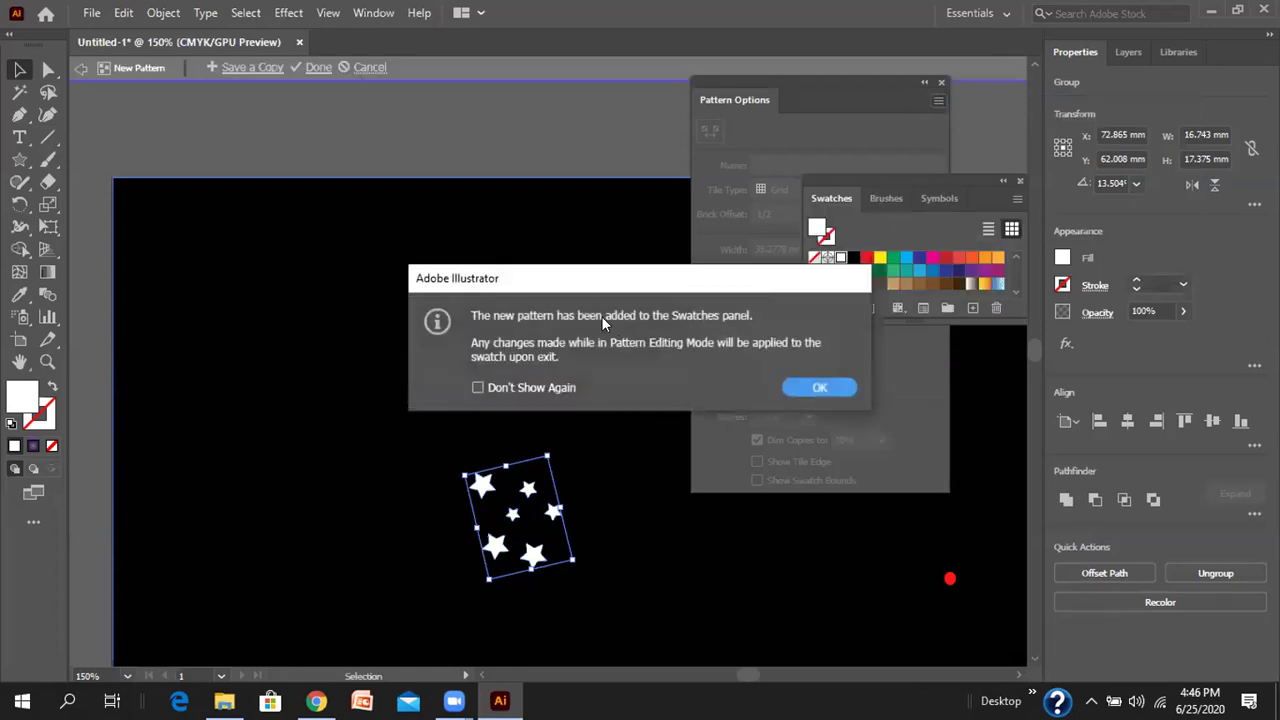
pyautogui.click(815, 389)
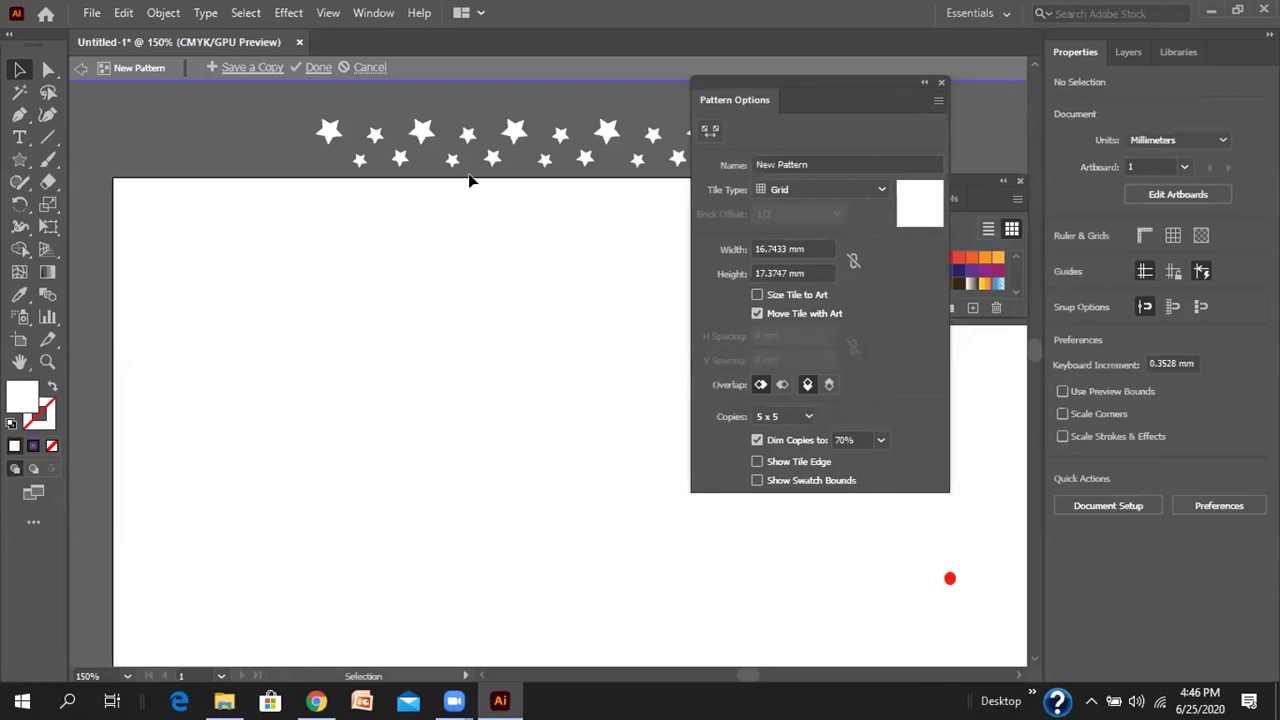
# - Set the star pattern's copies to 9 x 9 with the Grid tile type
pyautogui.scroll(3, 530, 244)
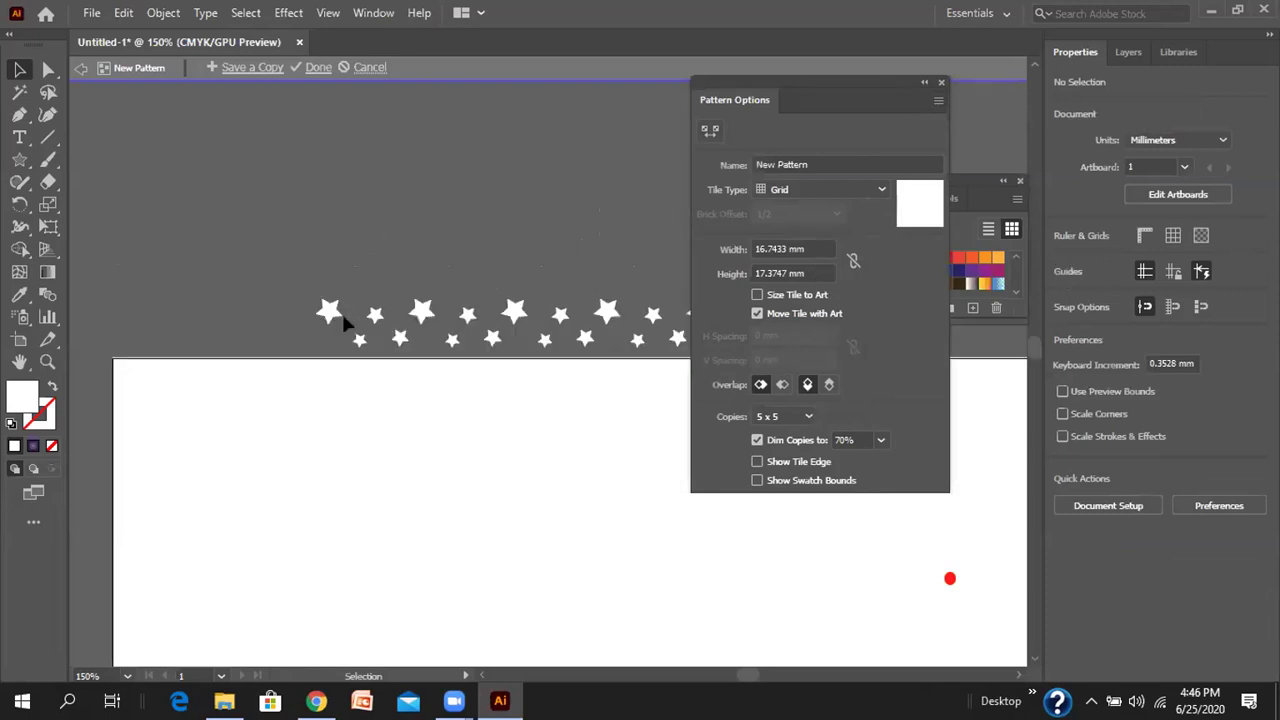
pyautogui.scroll(-3, 357, 378)
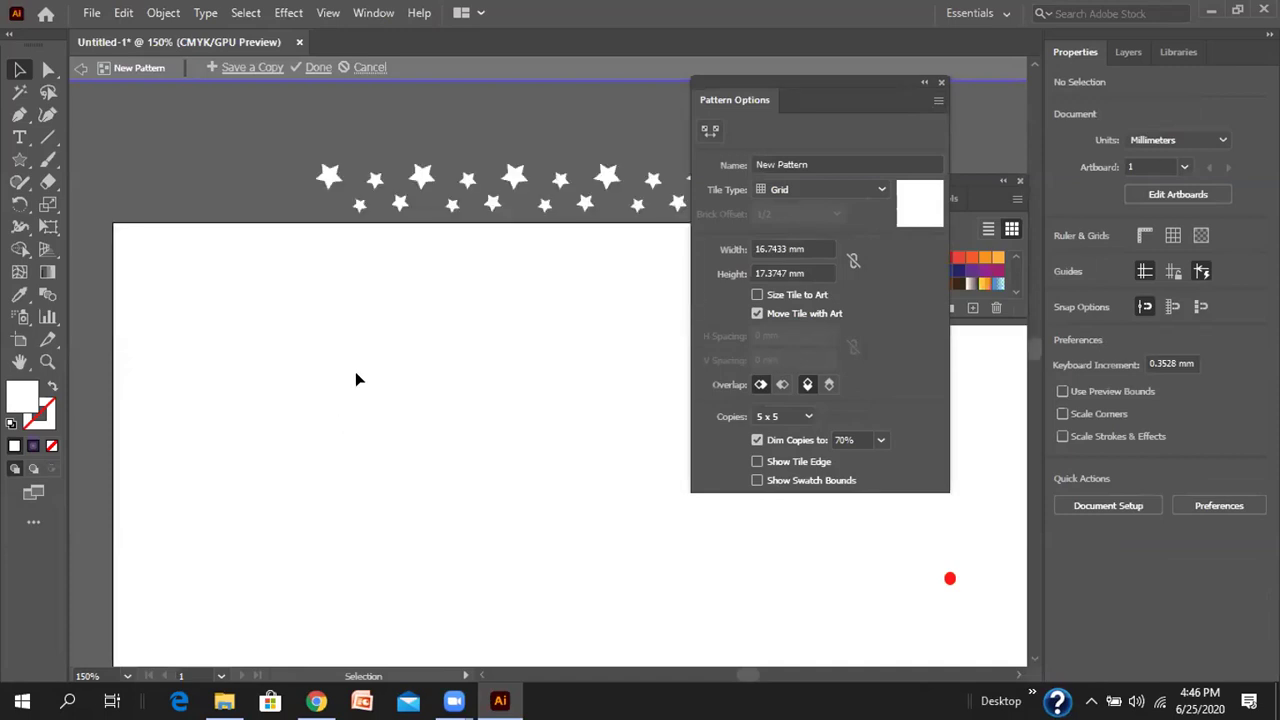
pyautogui.scroll(2, 524, 450)
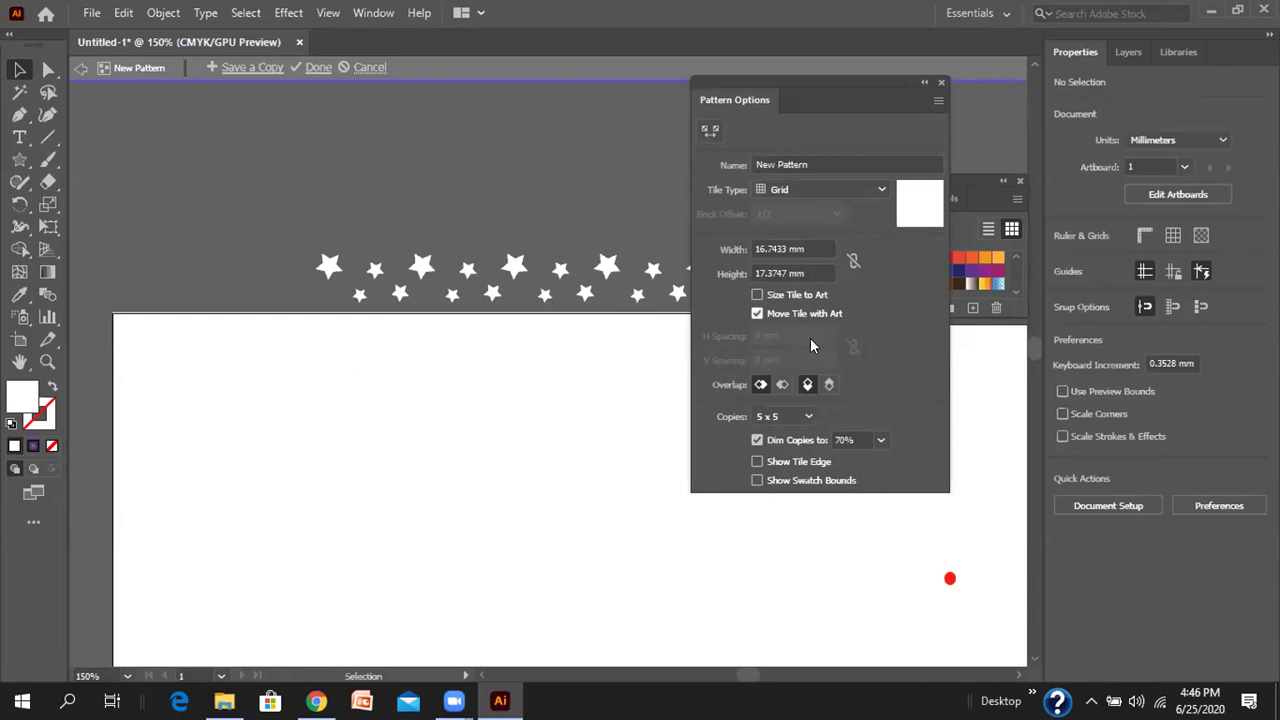
pyautogui.click(768, 416)
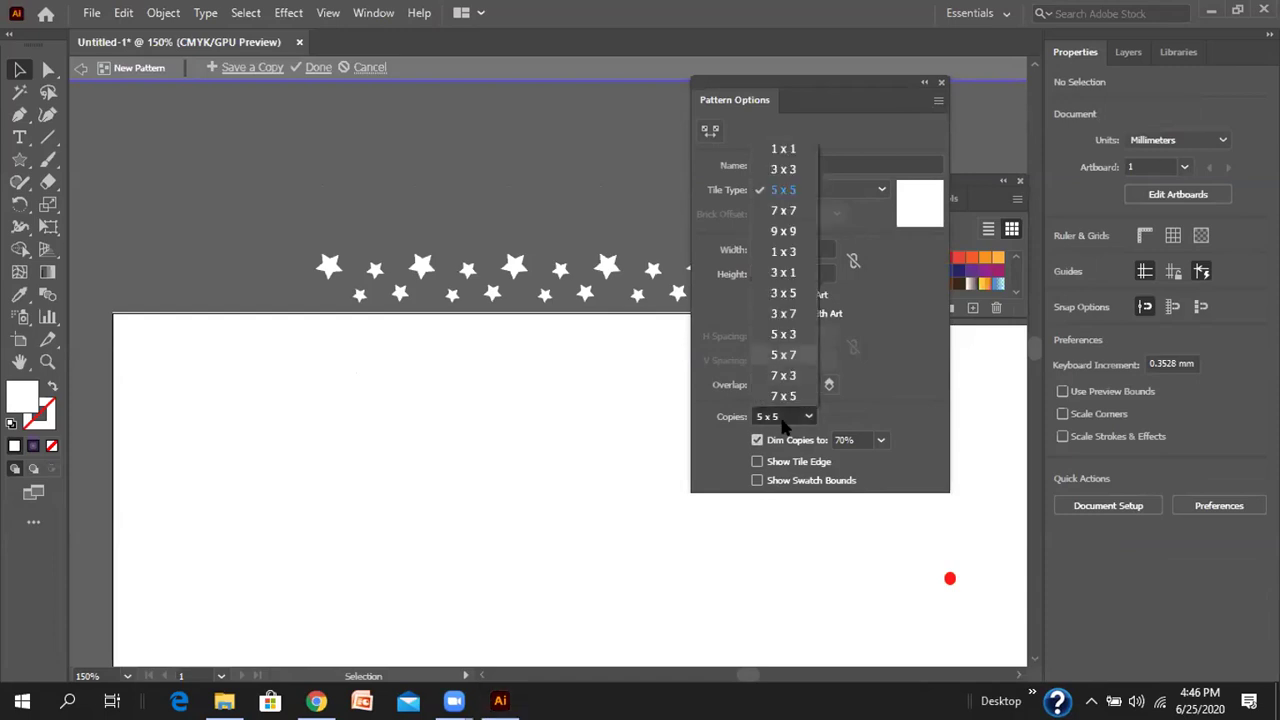
pyautogui.click(783, 231)
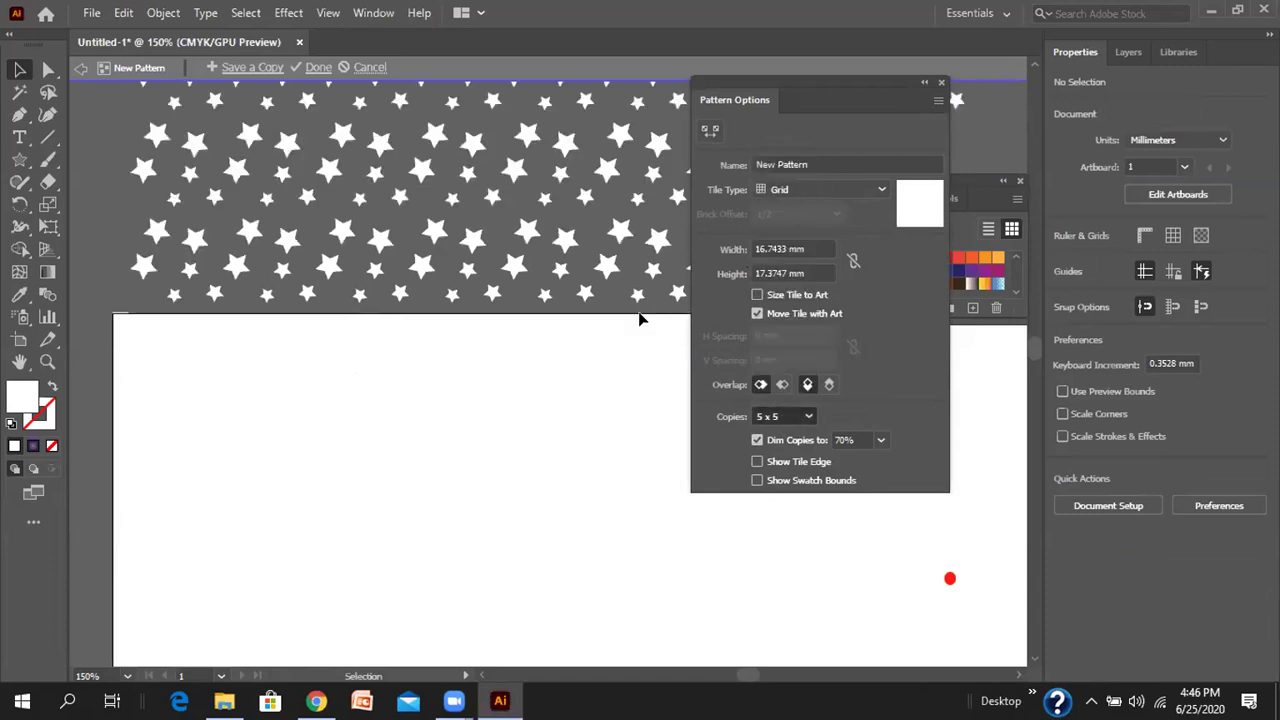
pyautogui.scroll(1, 420, 358)
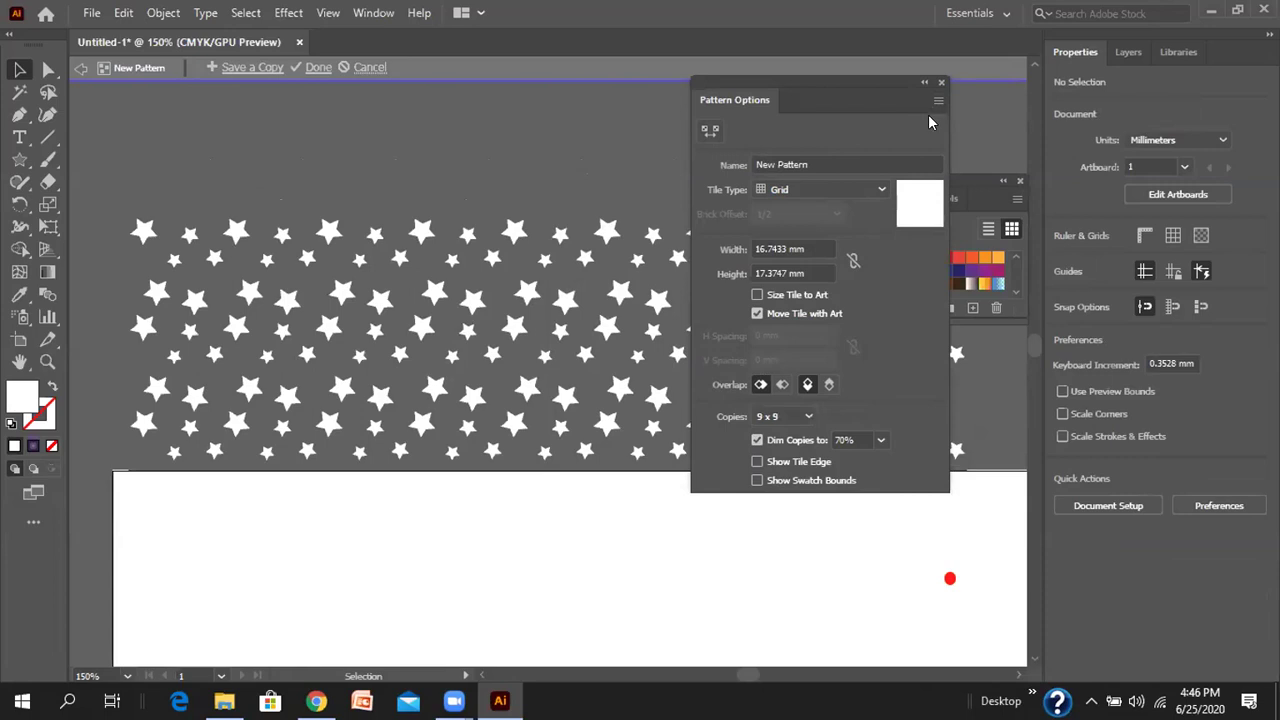
# - Exit pattern editing back to the black backdrop, closing the Pattern Options and Swatches panels
pyautogui.click(940, 84)
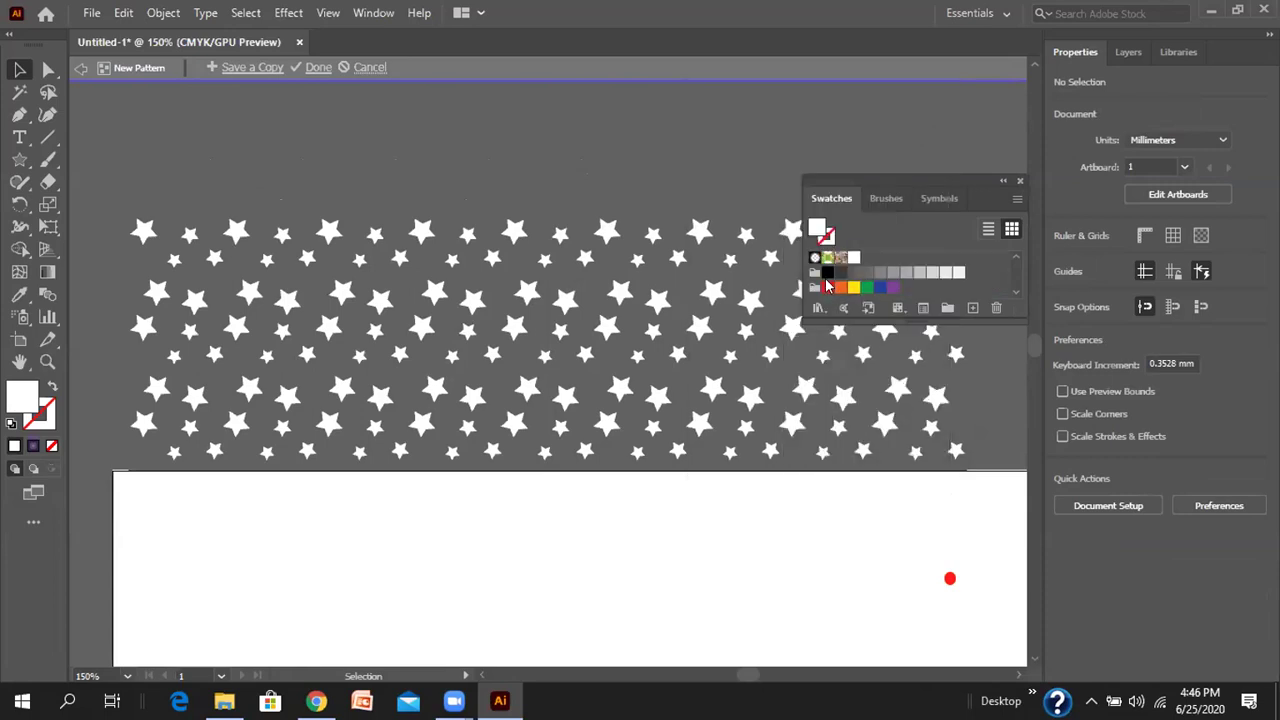
pyautogui.click(81, 67)
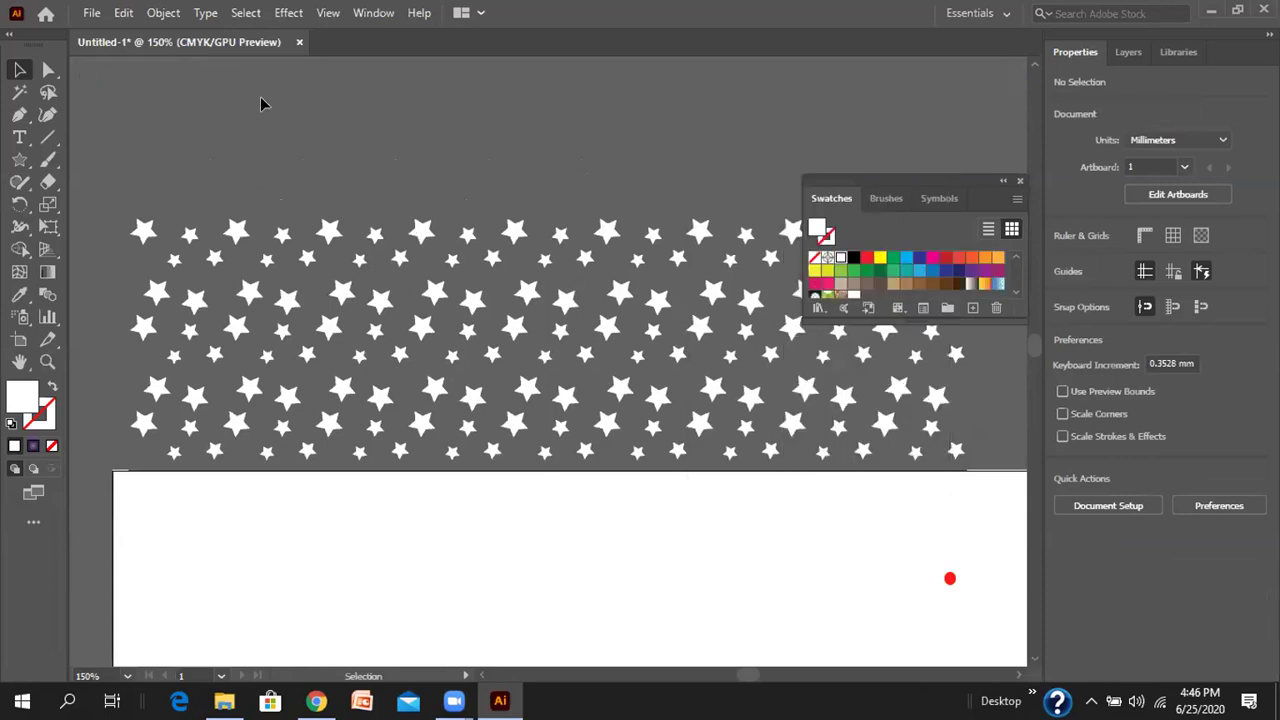
pyautogui.scroll(-3, 713, 418)
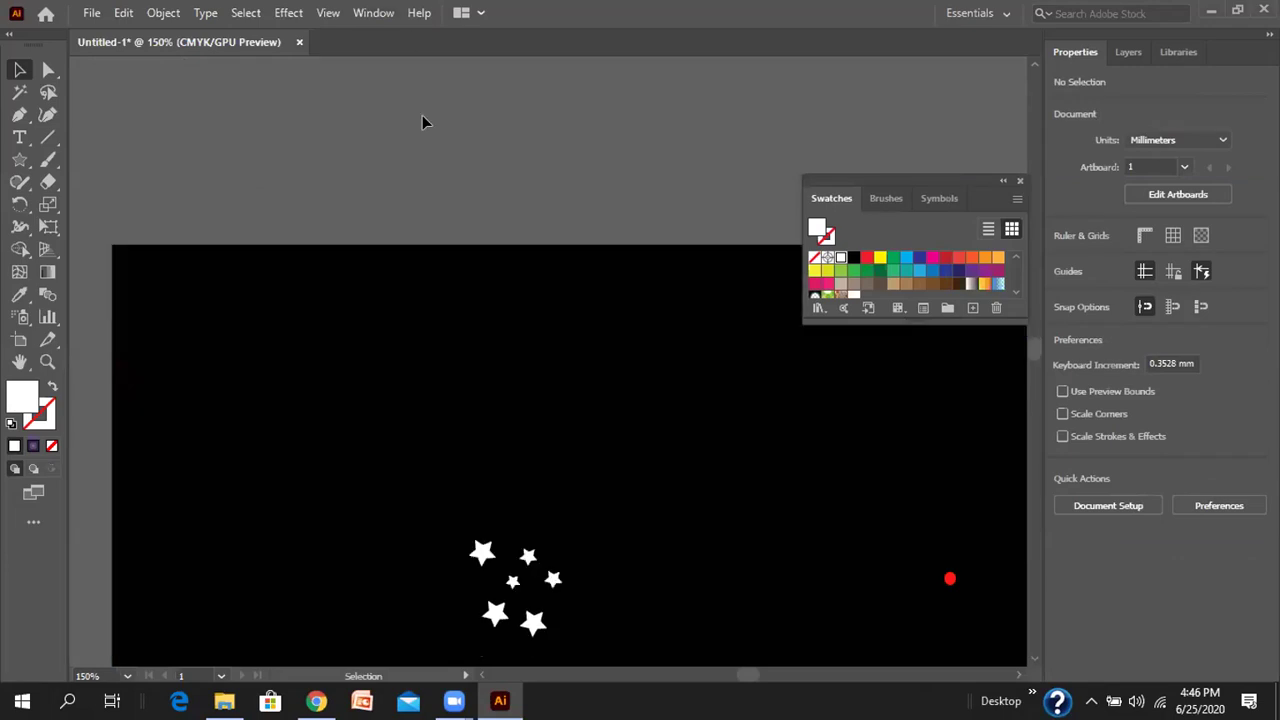
pyautogui.scroll(-2, 470, 425)
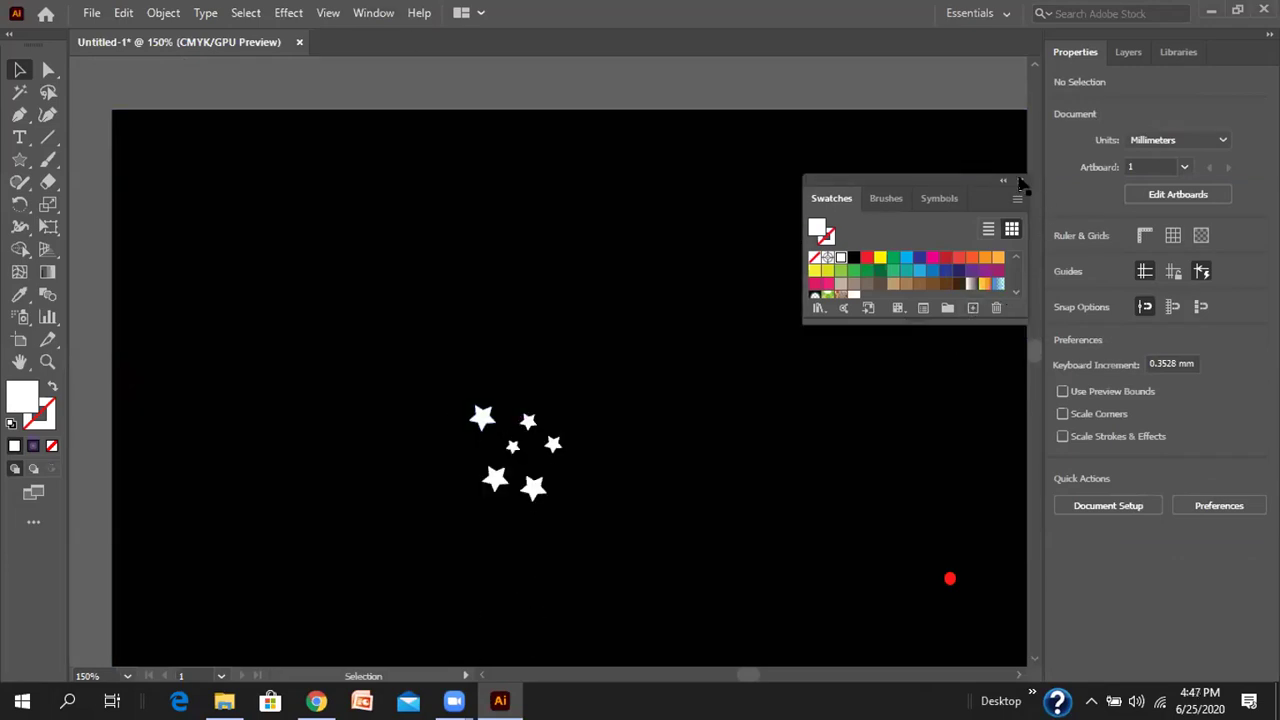
pyautogui.click(1020, 185)
# - Select the star group, make a new pattern from it, and accept the pattern notice
pyautogui.click(484, 419)
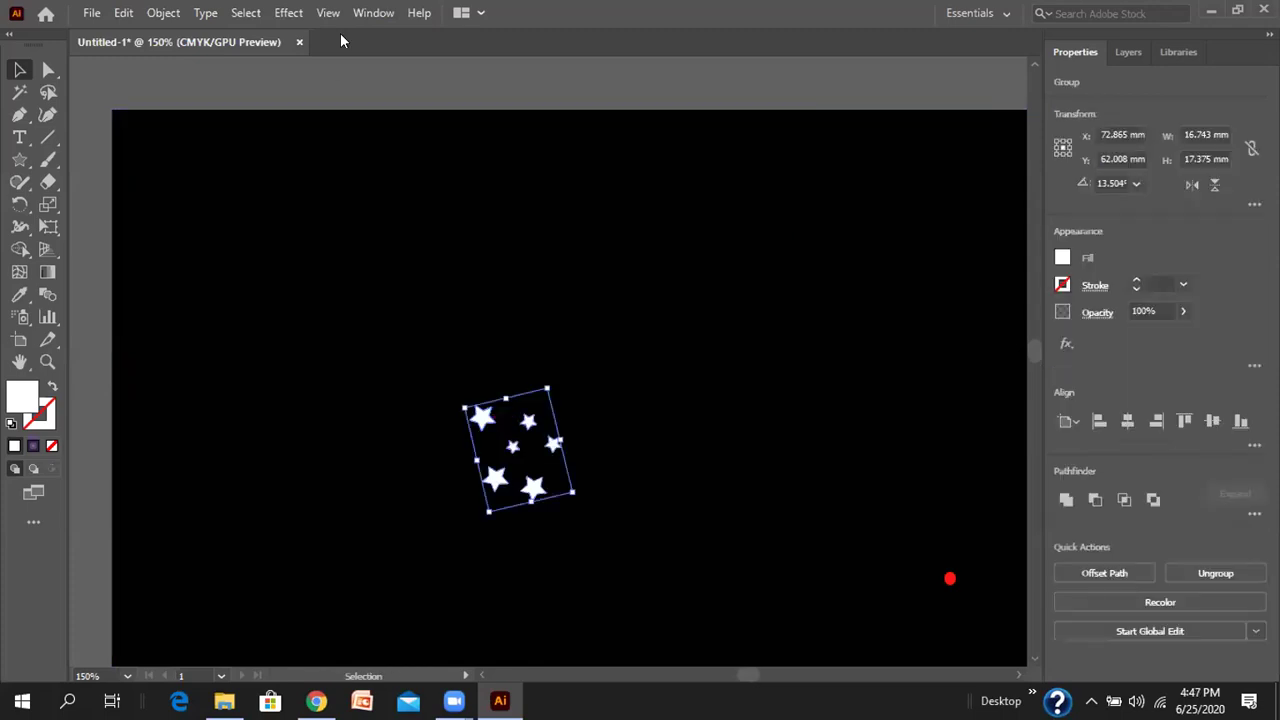
pyautogui.click(373, 12)
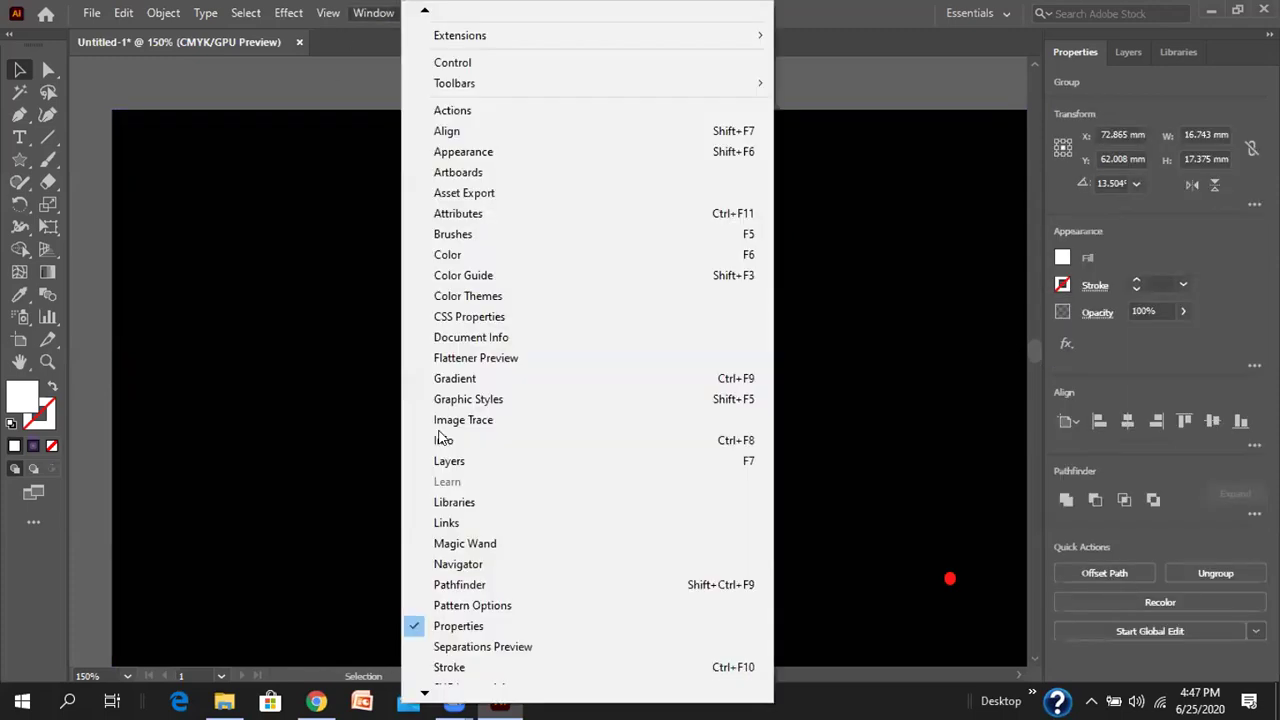
pyautogui.click(459, 607)
pyautogui.click(936, 101)
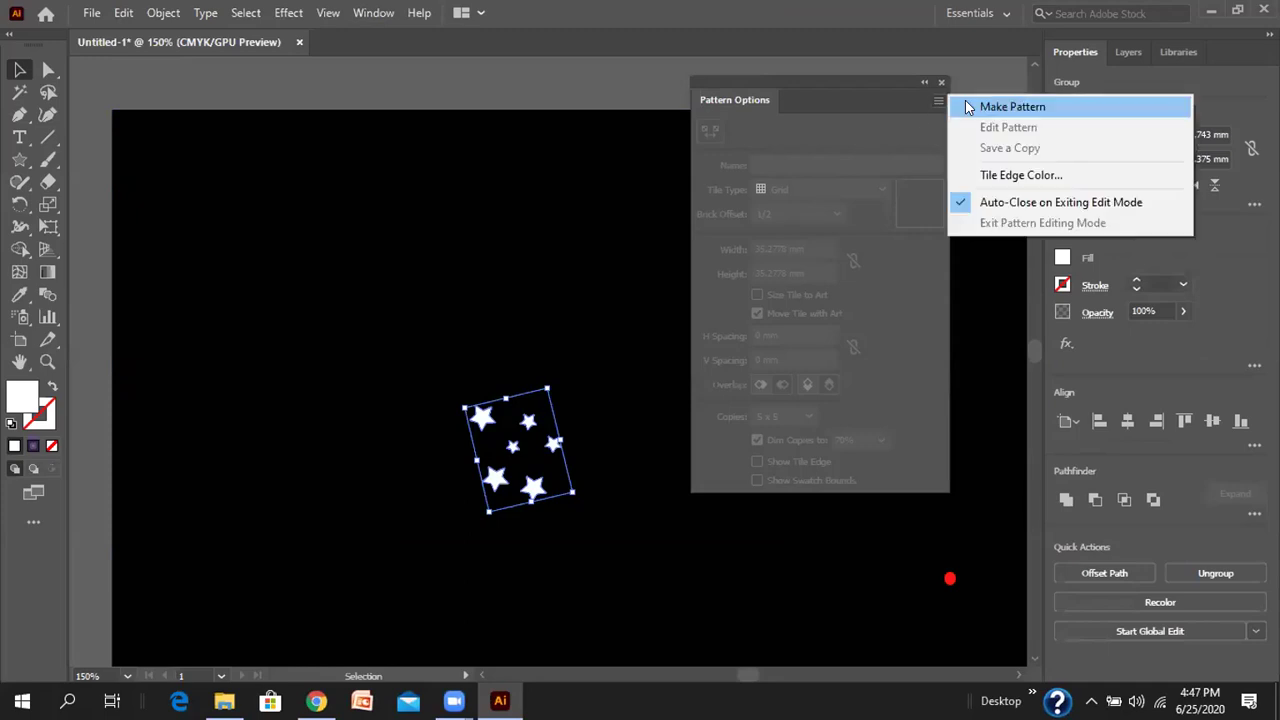
pyautogui.click(965, 100)
pyautogui.click(816, 387)
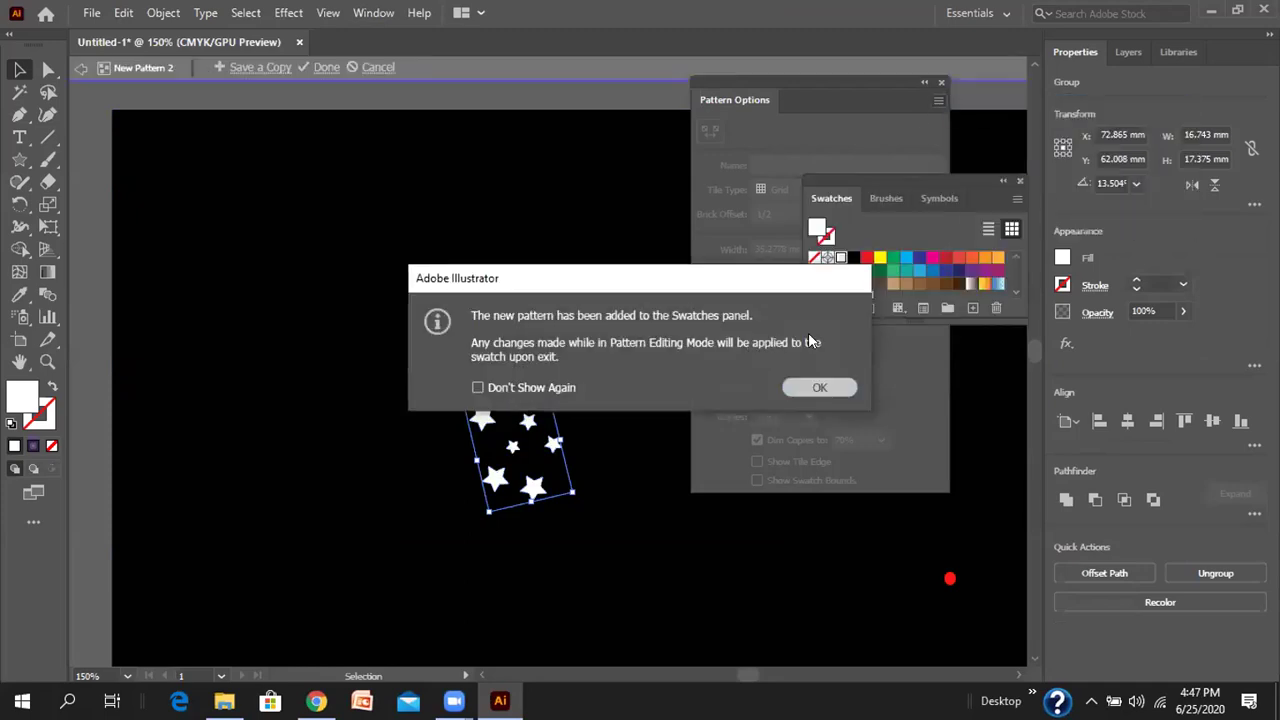
pyautogui.click(656, 251)
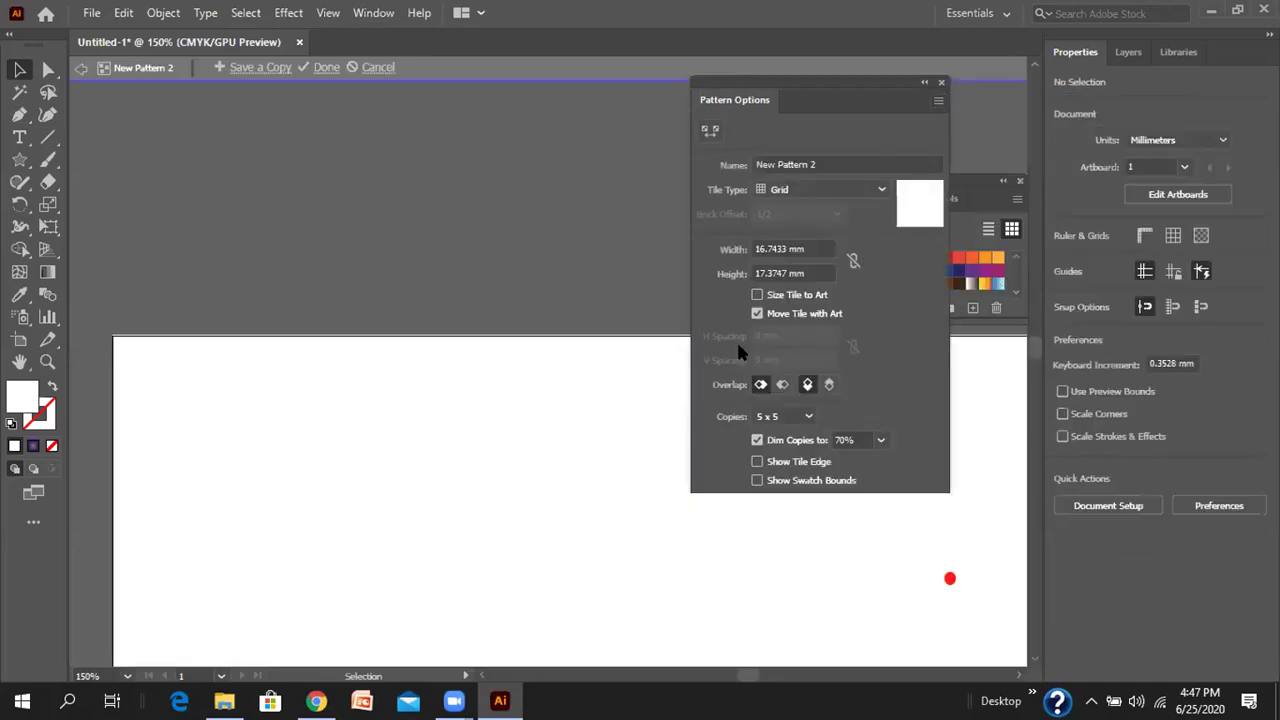
# - Set the new star pattern's copies to 9 x 9 and close the Pattern Options panel
pyautogui.click(790, 413)
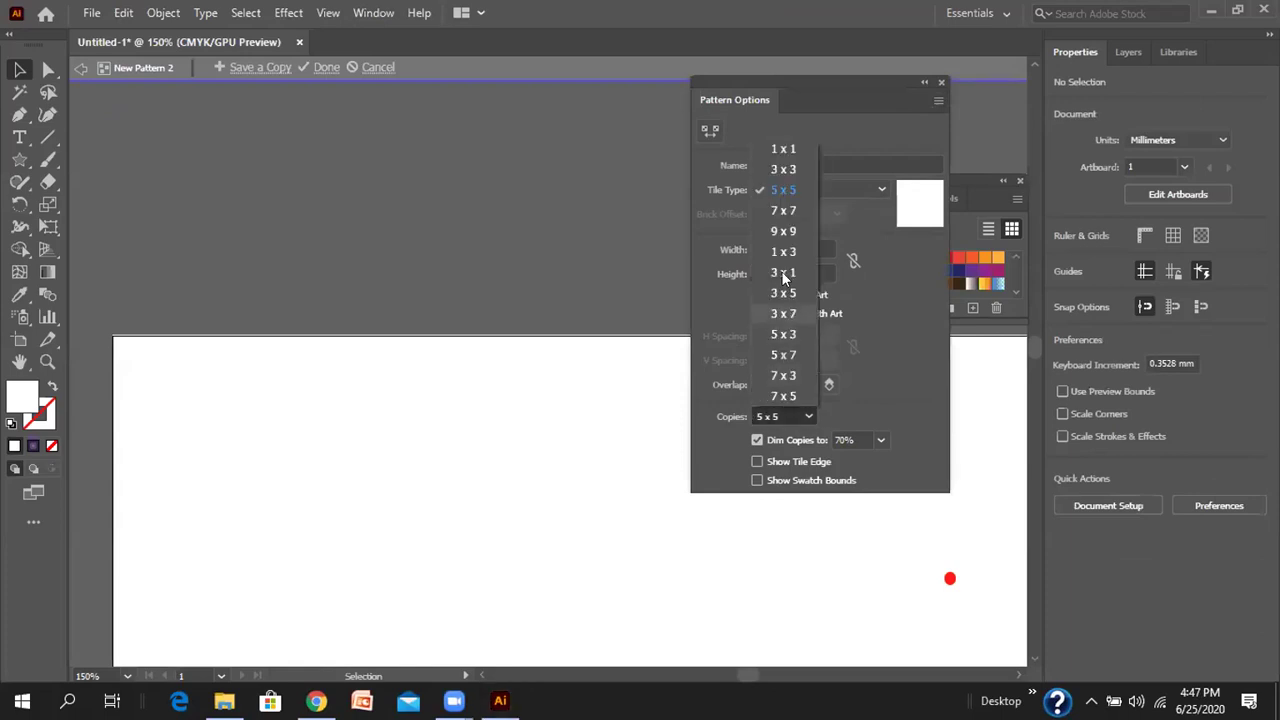
pyautogui.click(783, 231)
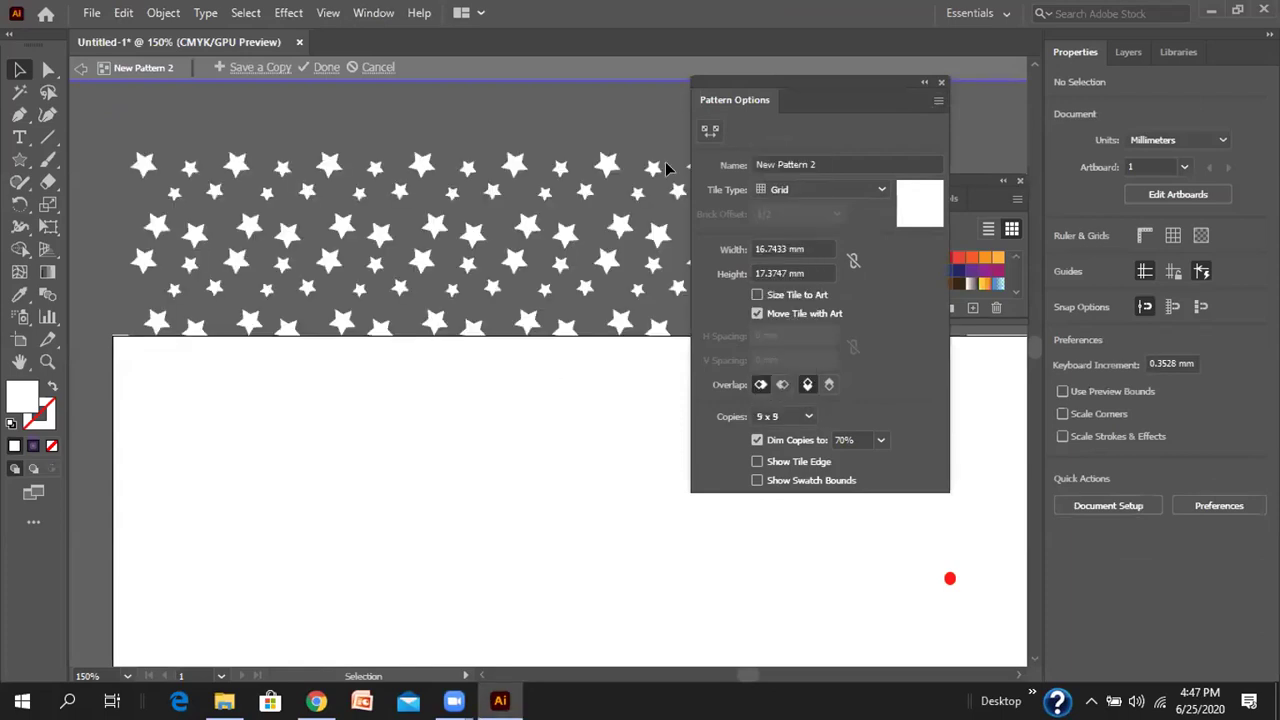
pyautogui.click(940, 83)
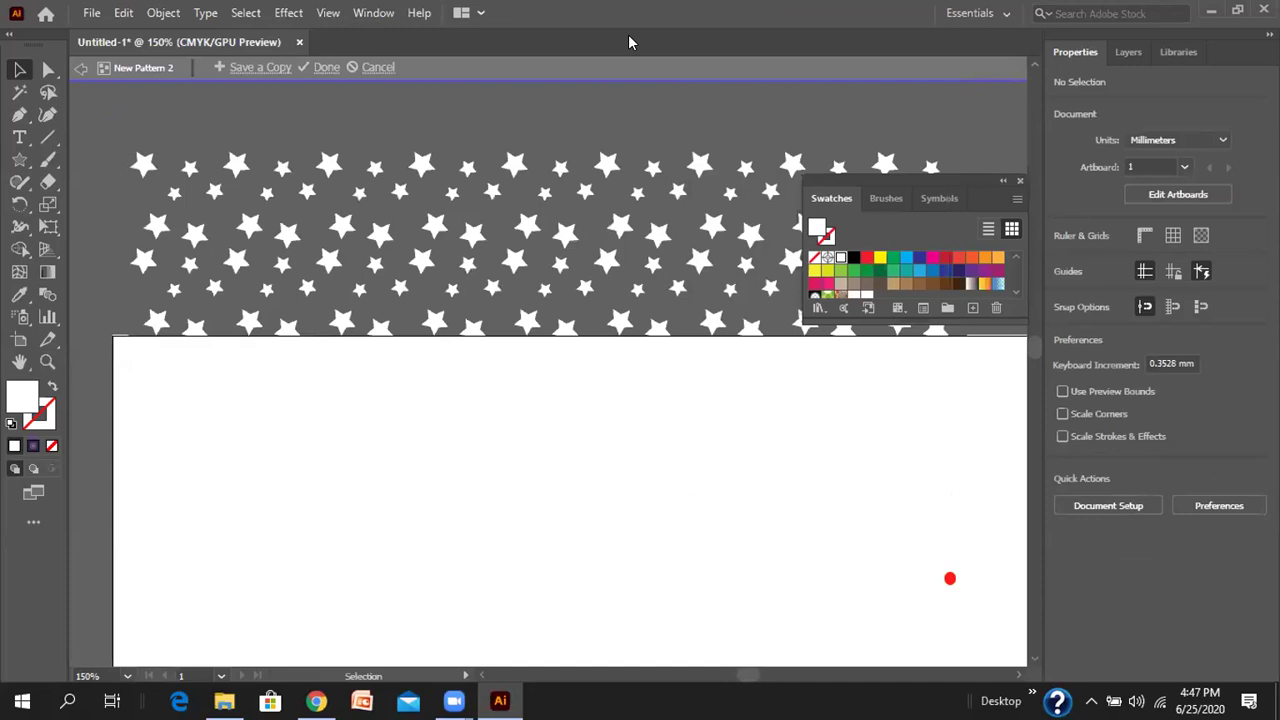
# - Save a copy of the star pattern under the name Sta and exit pattern editing
pyautogui.click(259, 70)
pyautogui.press('BackSpace')
pyautogui.write('Sta')
pyautogui.click(656, 375)
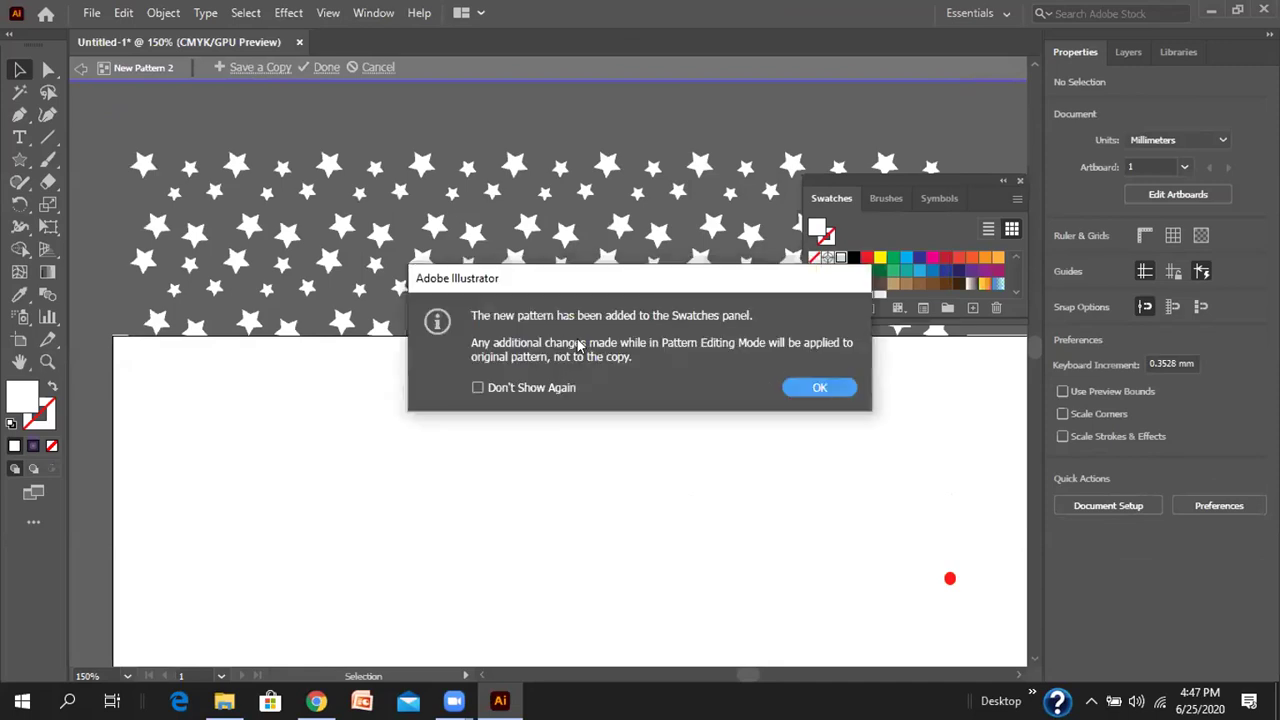
pyautogui.click(803, 390)
pyautogui.scroll(-2, 383, 331)
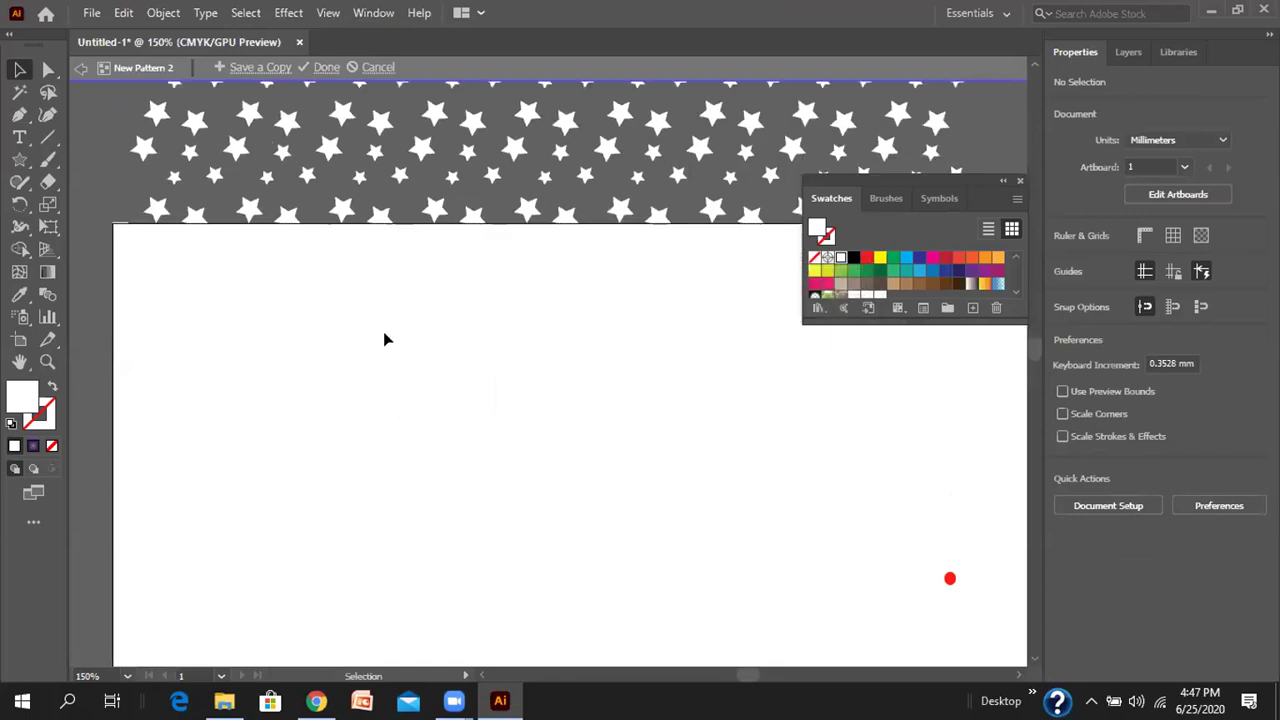
pyautogui.click(81, 69)
pyautogui.scroll(-2, 540, 455)
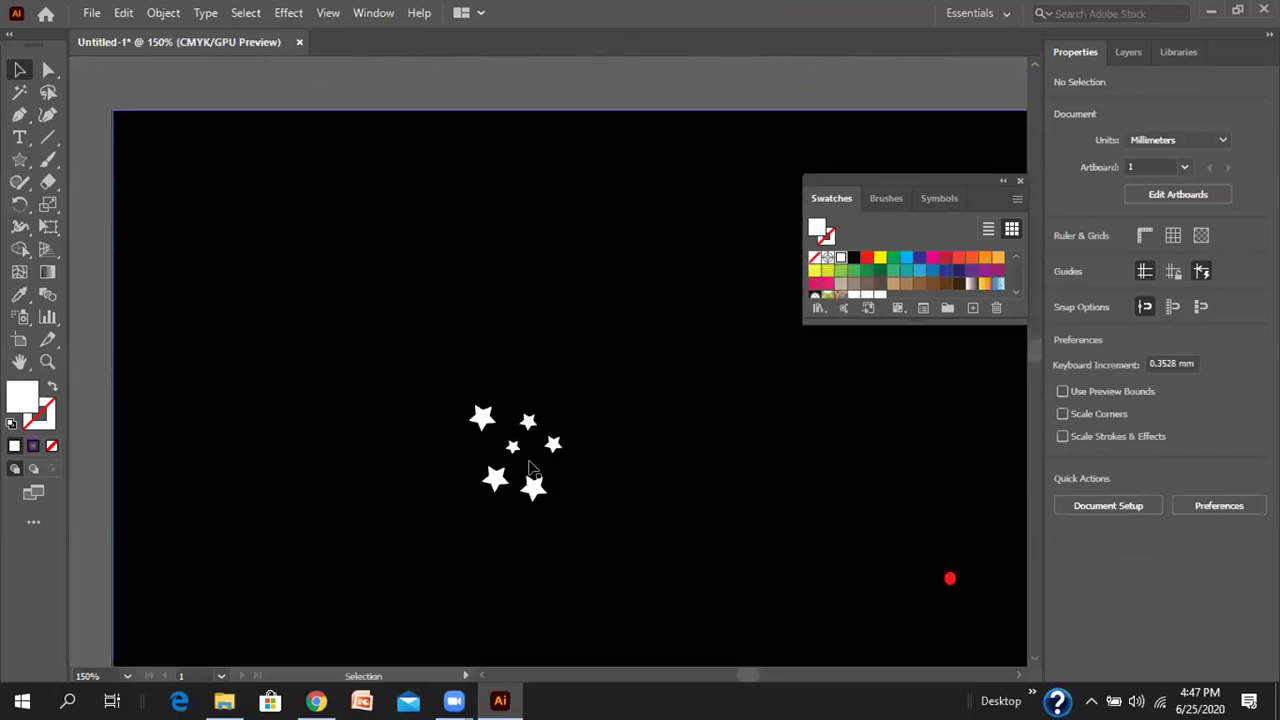
# - Delete the original star group from the black backdrop and close the Swatches panel
pyautogui.click(533, 466)
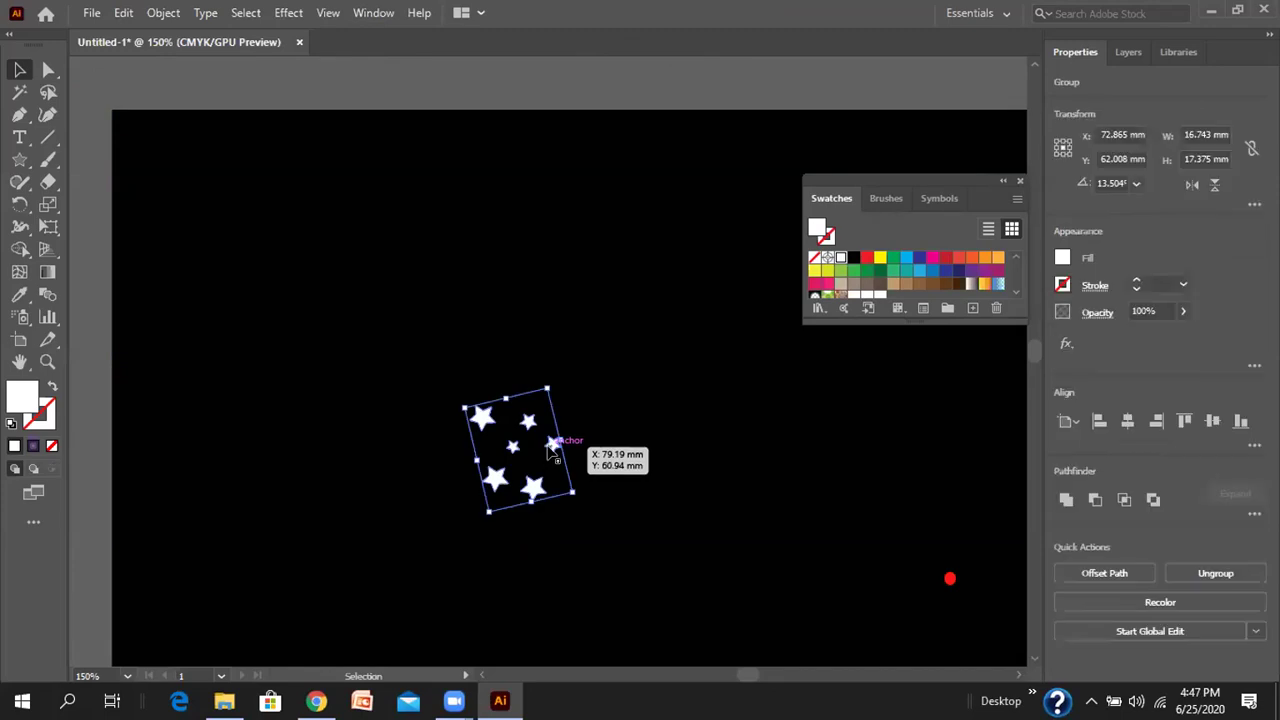
pyautogui.press('Delete')
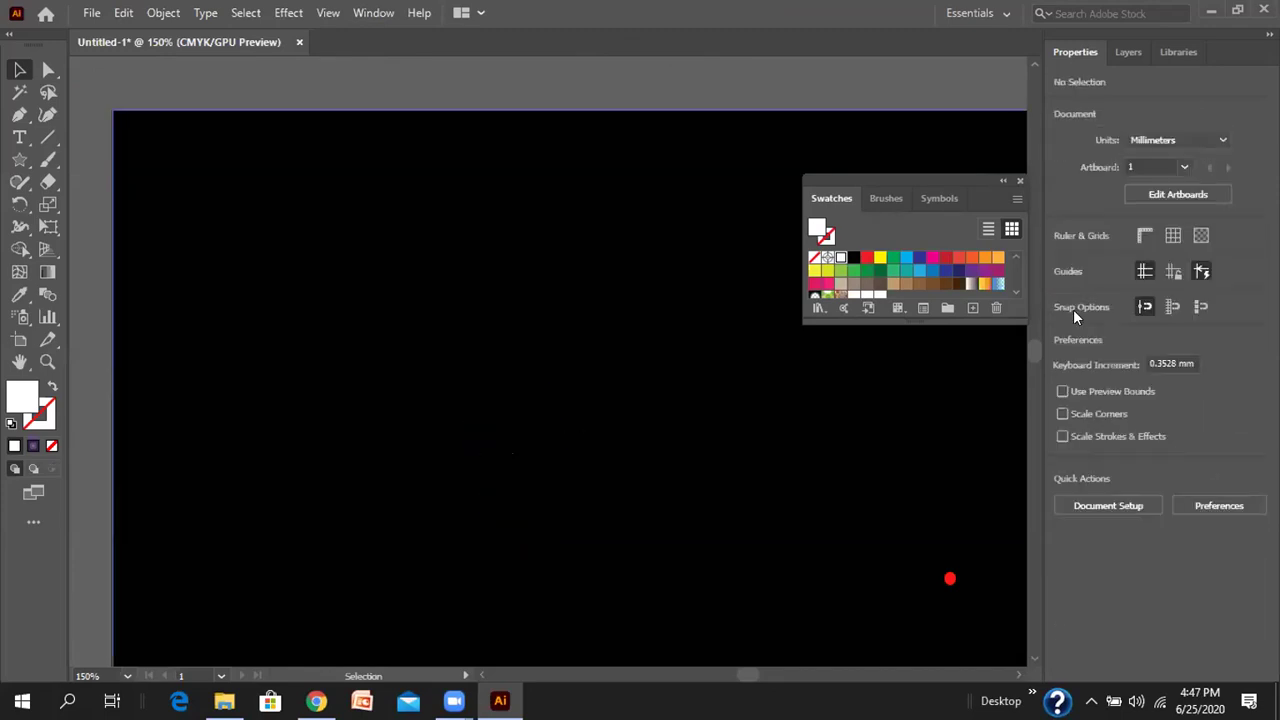
pyautogui.click(1021, 181)
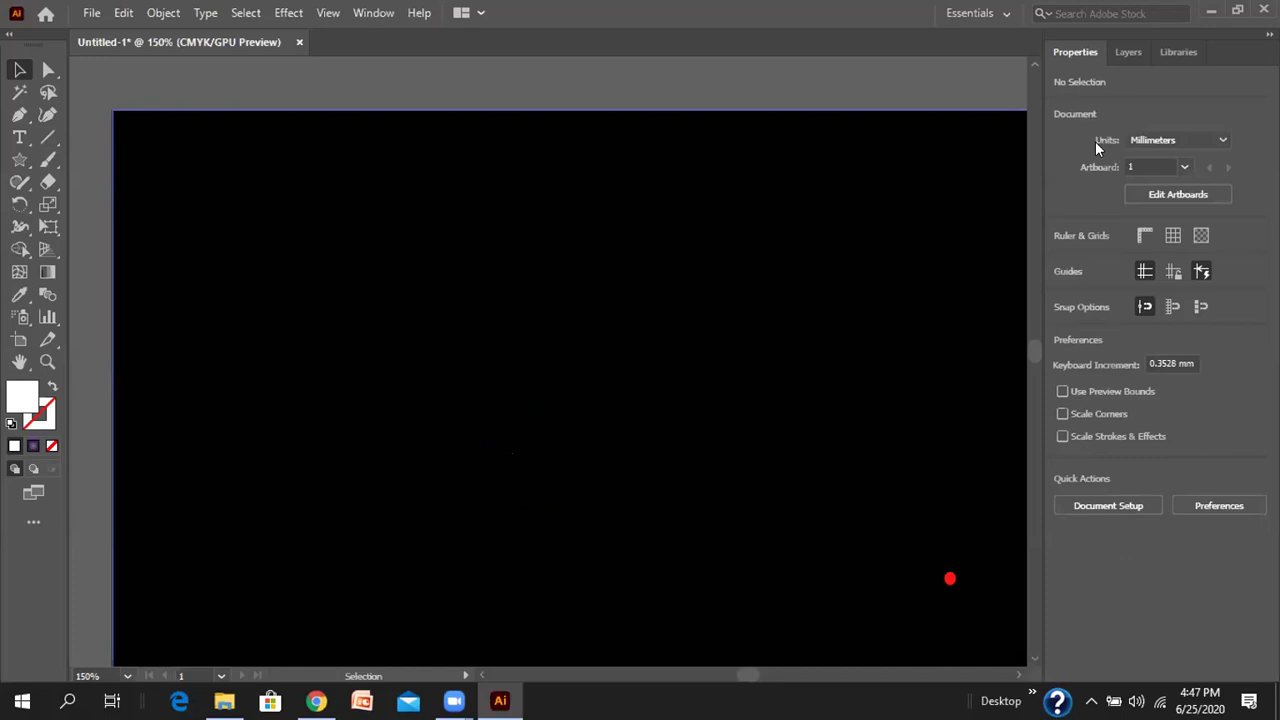
# - Try the saved star pattern copy as the black backdrop's fill, and set the fill back to black
pyautogui.click(785, 315)
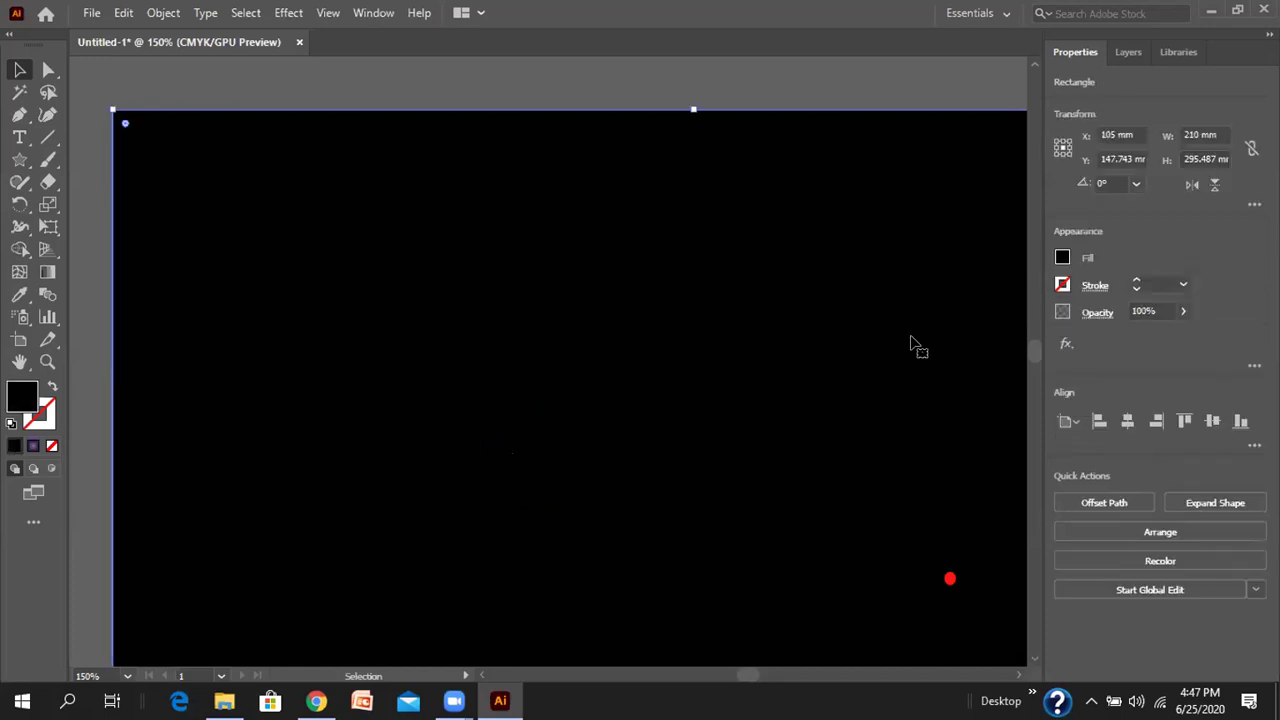
pyautogui.click(1062, 259)
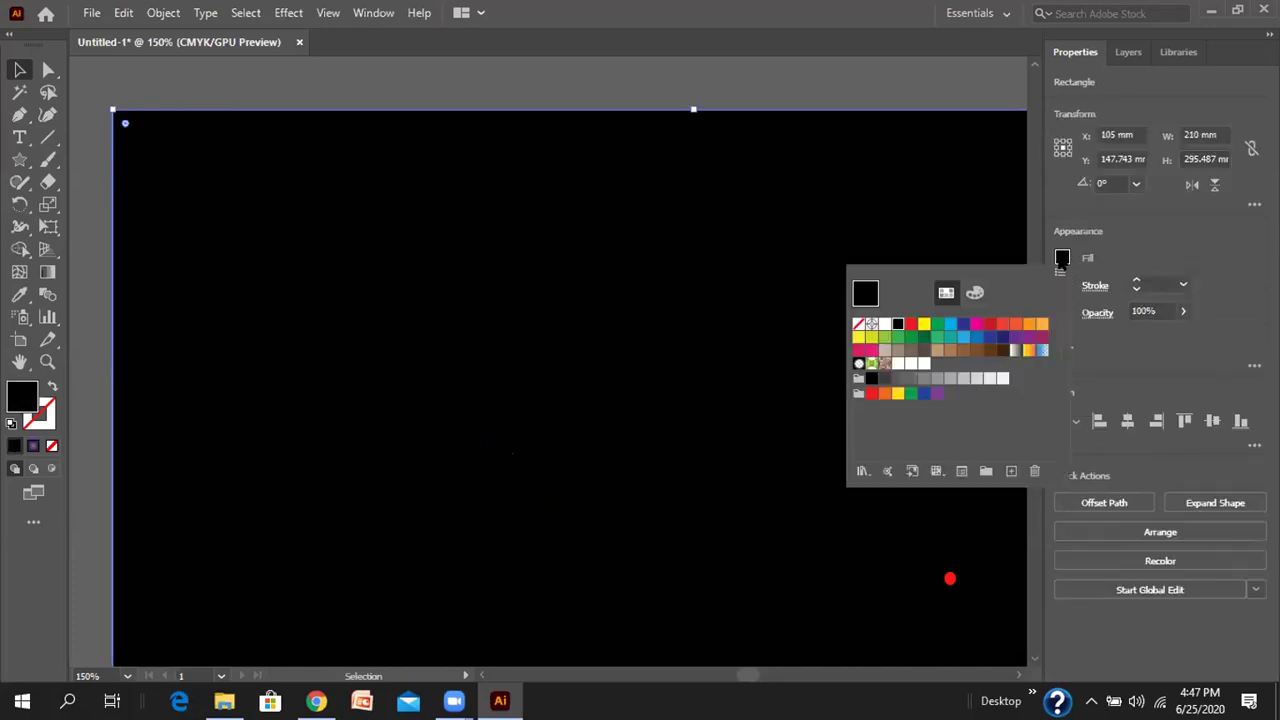
pyautogui.click(924, 364)
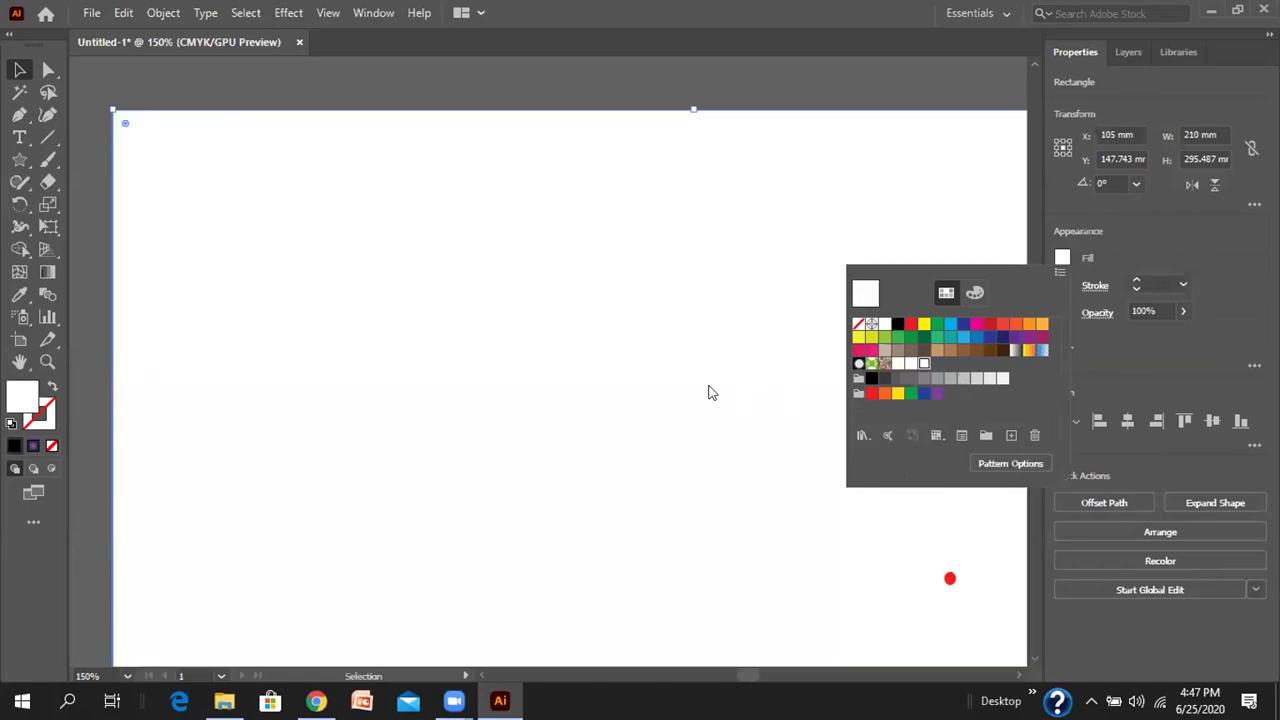
pyautogui.click(1058, 270)
pyautogui.click(1061, 262)
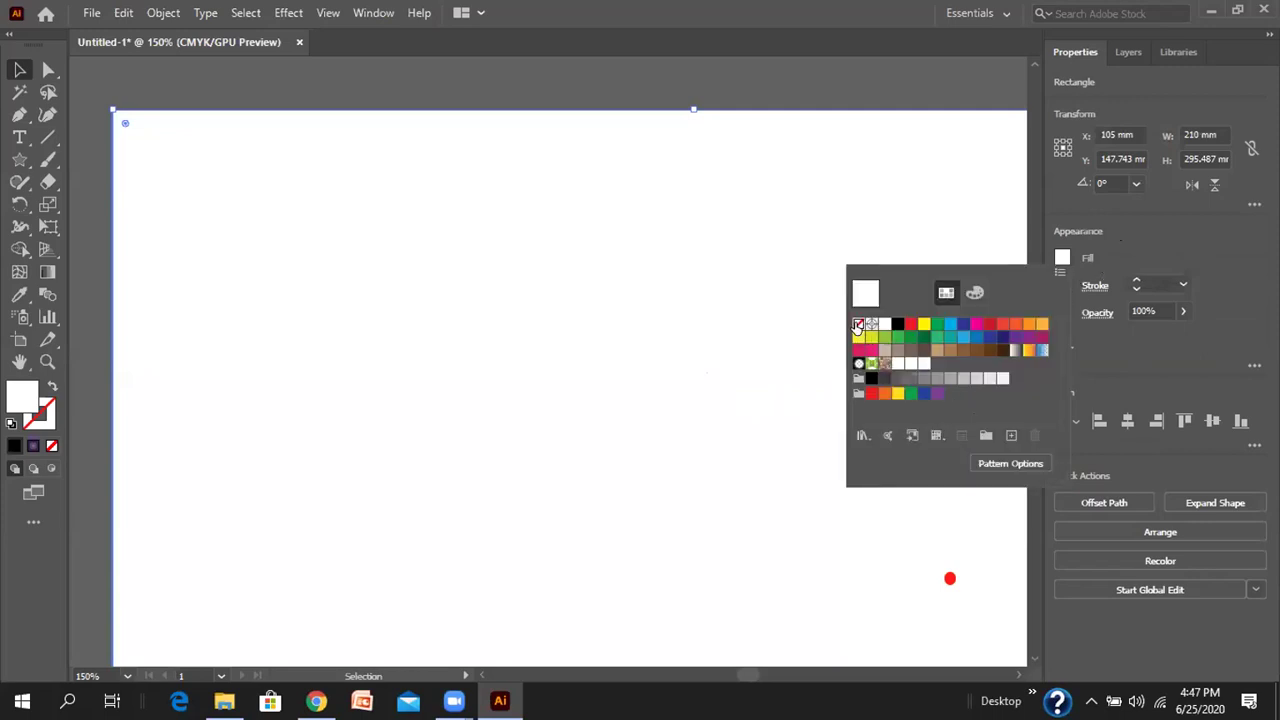
pyautogui.click(858, 324)
pyautogui.click(896, 323)
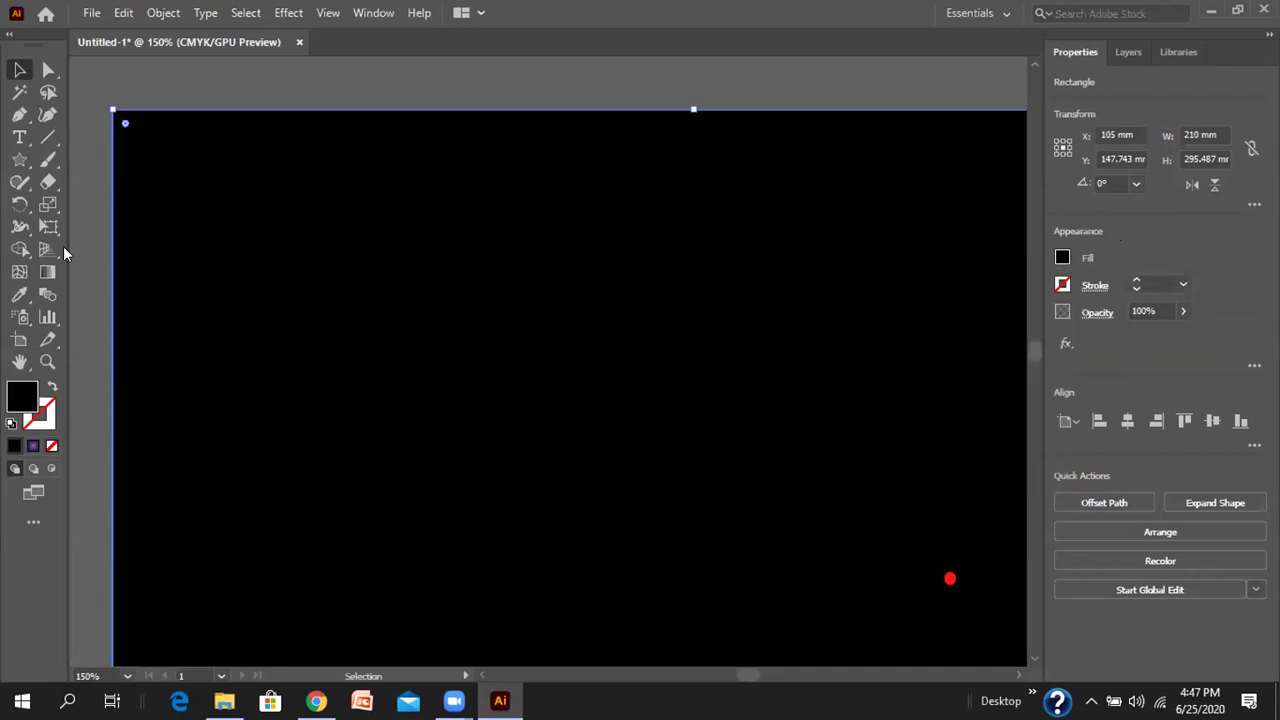
# - Draw a second rectangle, about 210 x 295.5 mm, exactly over the black backdrop from corner to corner
pyautogui.moveTo(19, 160); pyautogui.dragTo(88, 158)
pyautogui.click(247, 78)
pyautogui.click(684, 383)
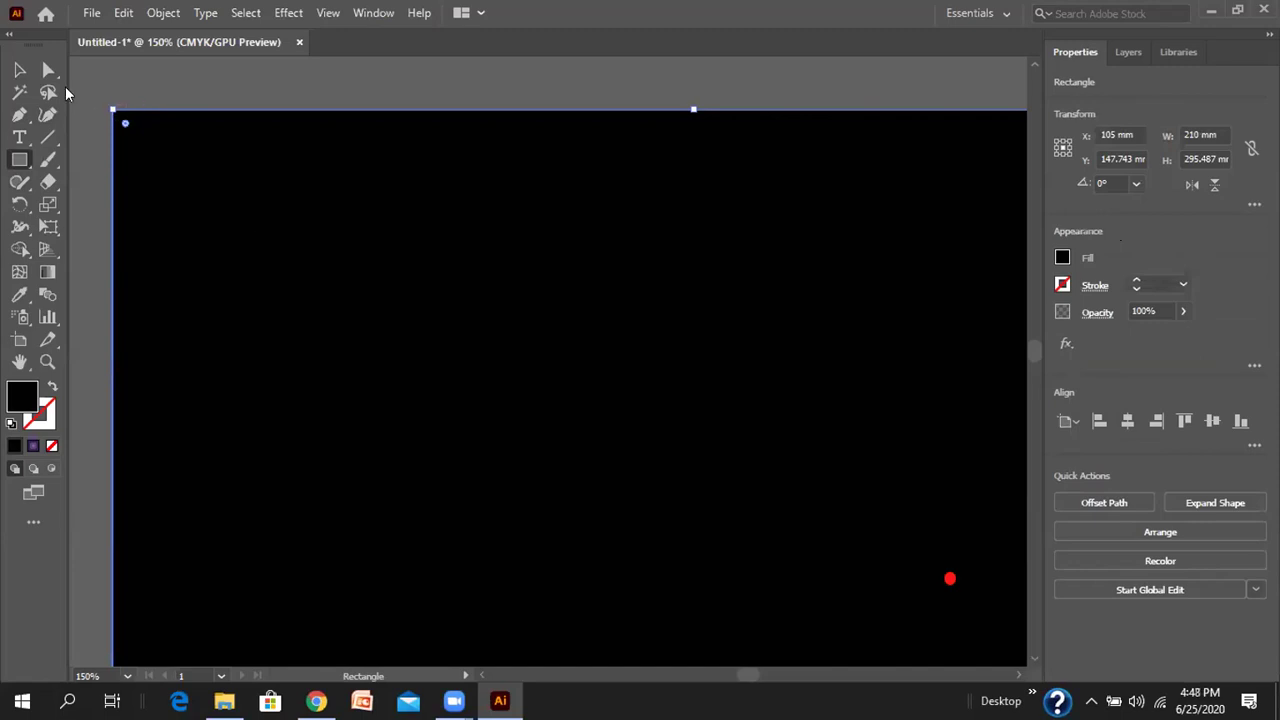
pyautogui.click(18, 71)
pyautogui.click(135, 66)
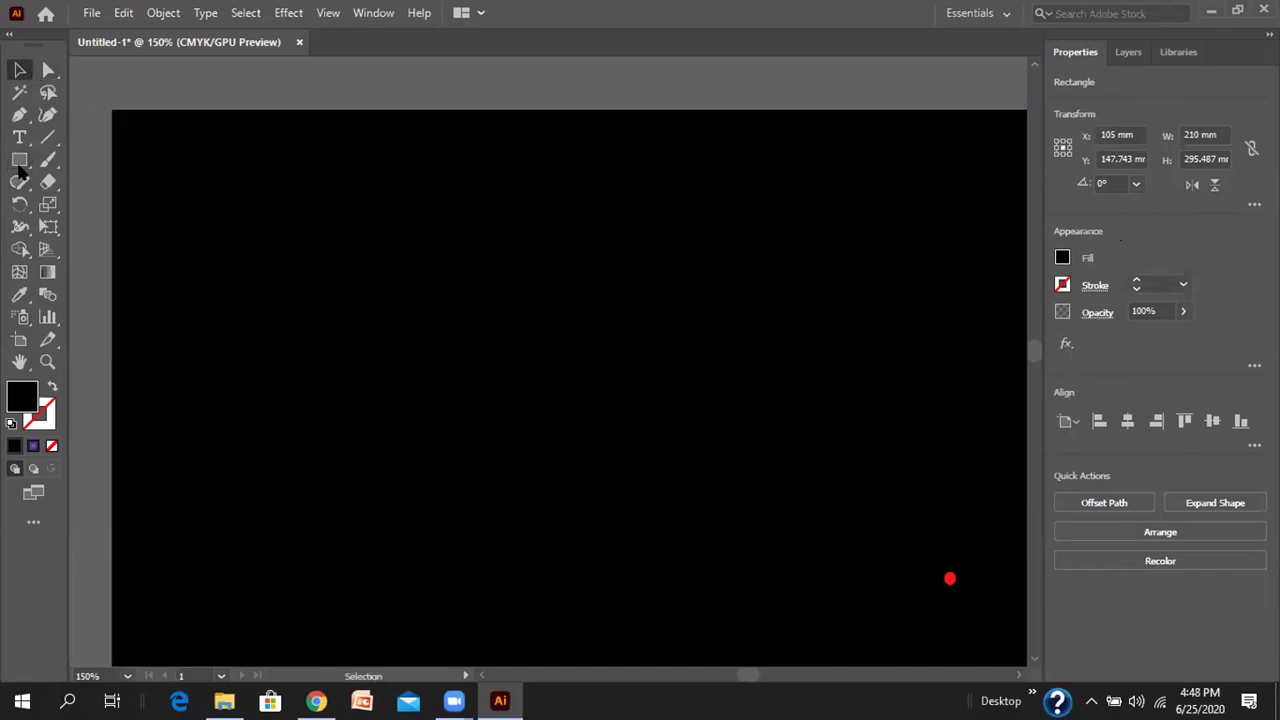
pyautogui.click(19, 162)
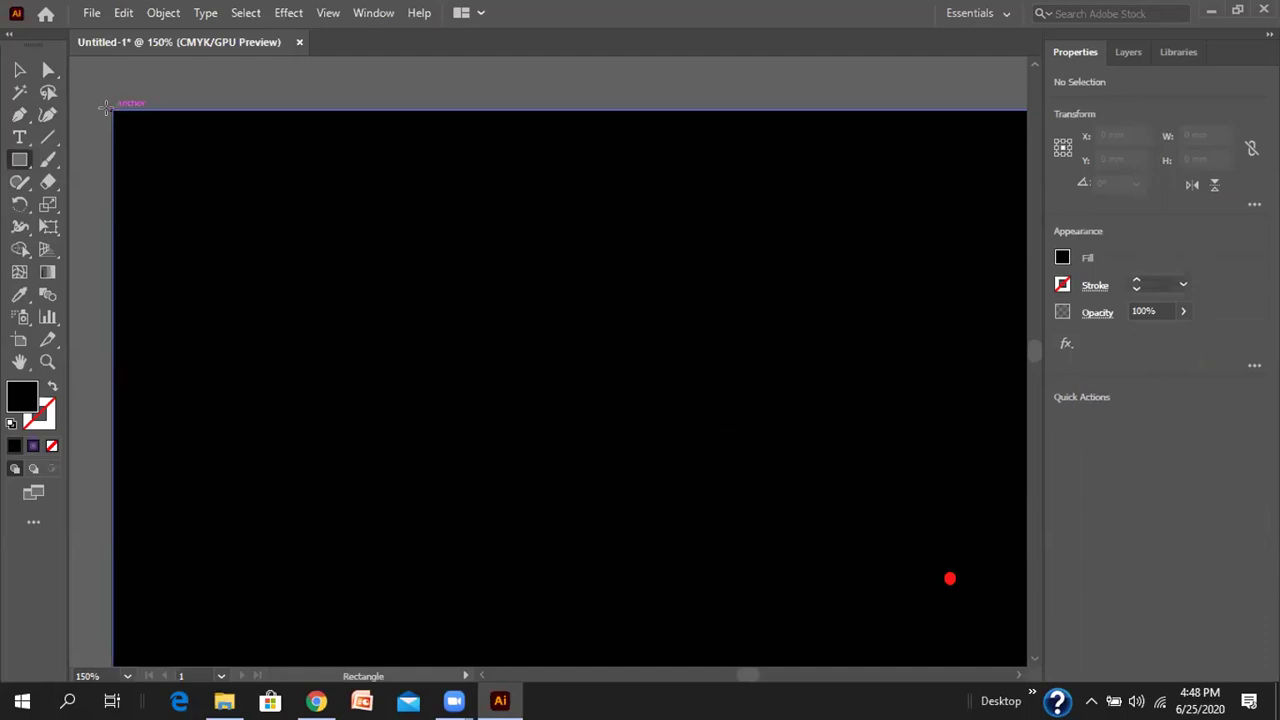
pyautogui.moveTo(113, 109); pyautogui.dragTo(851, 620)
pyautogui.scroll(-3, 918, 591)
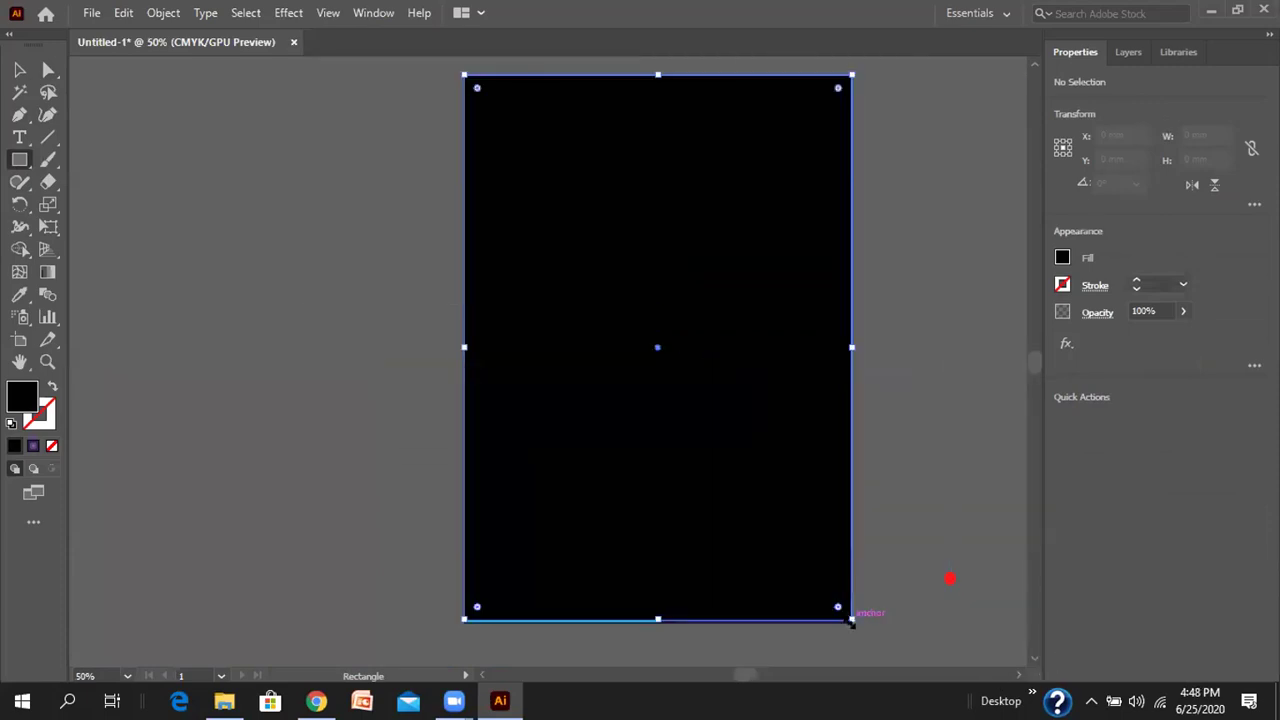
# - Fill the new rectangle with the first star pattern swatch
pyautogui.click(1063, 257)
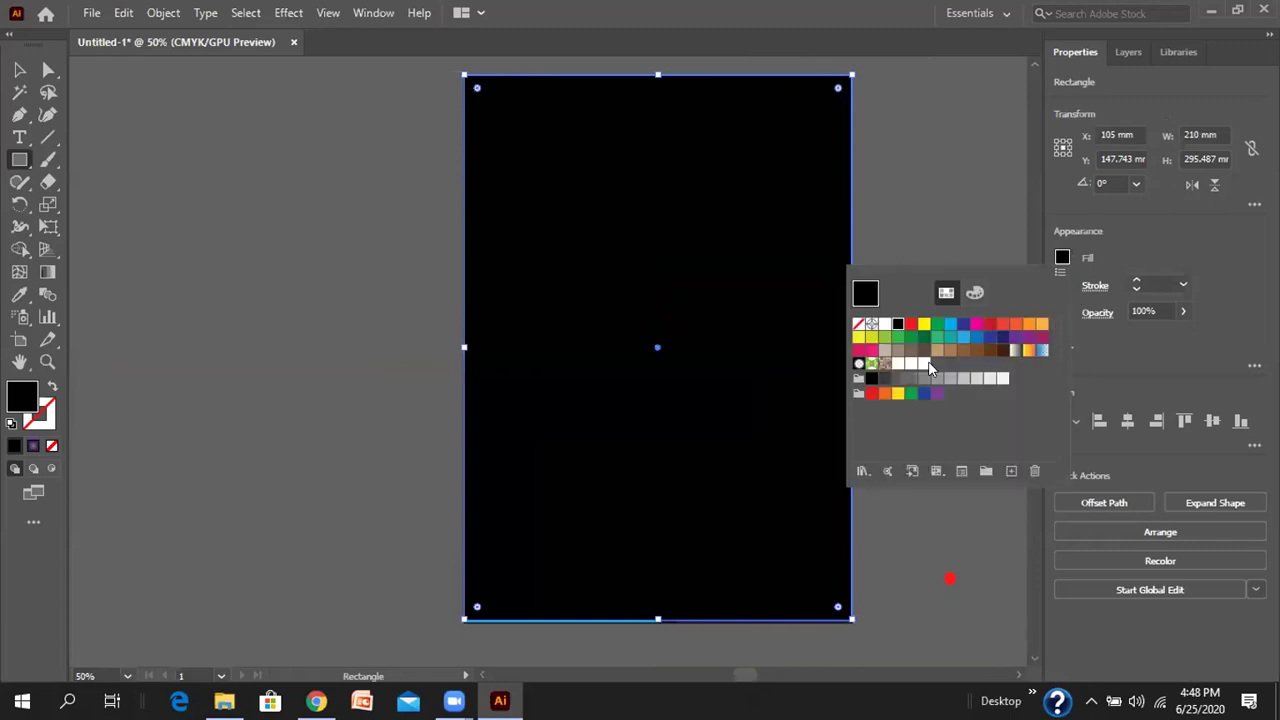
pyautogui.click(897, 363)
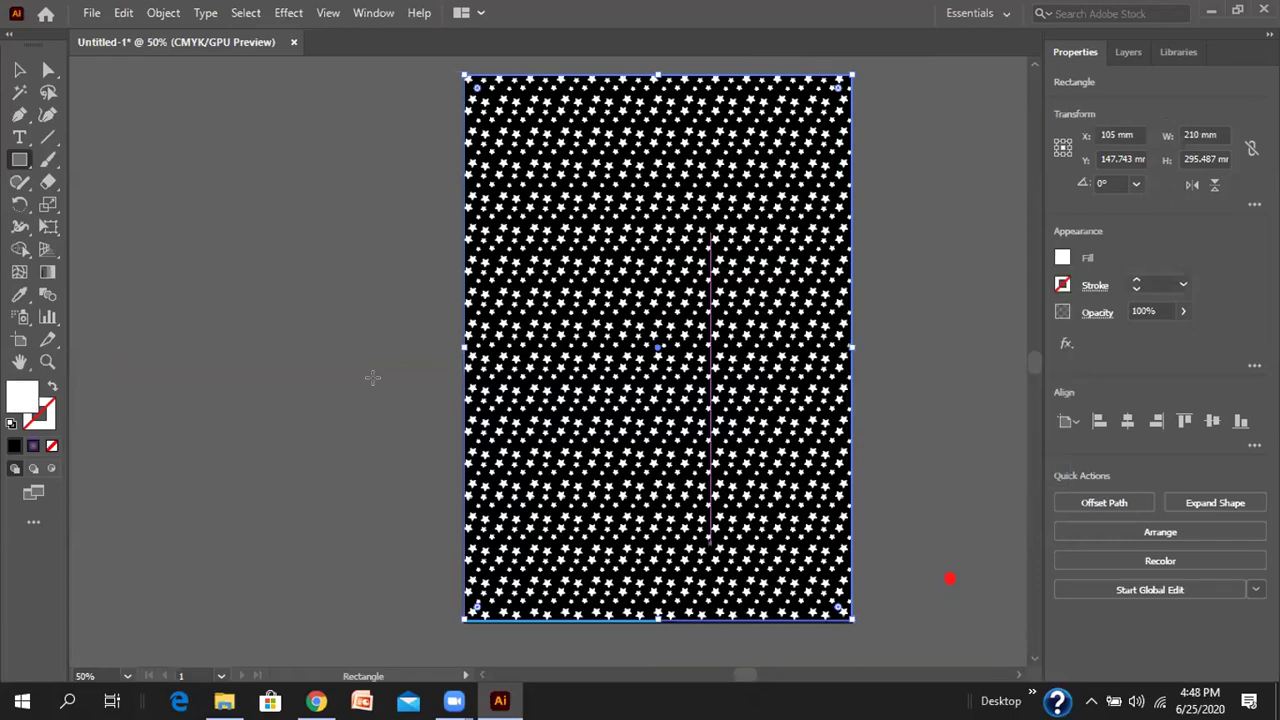
pyautogui.scroll(1, 622, 405)
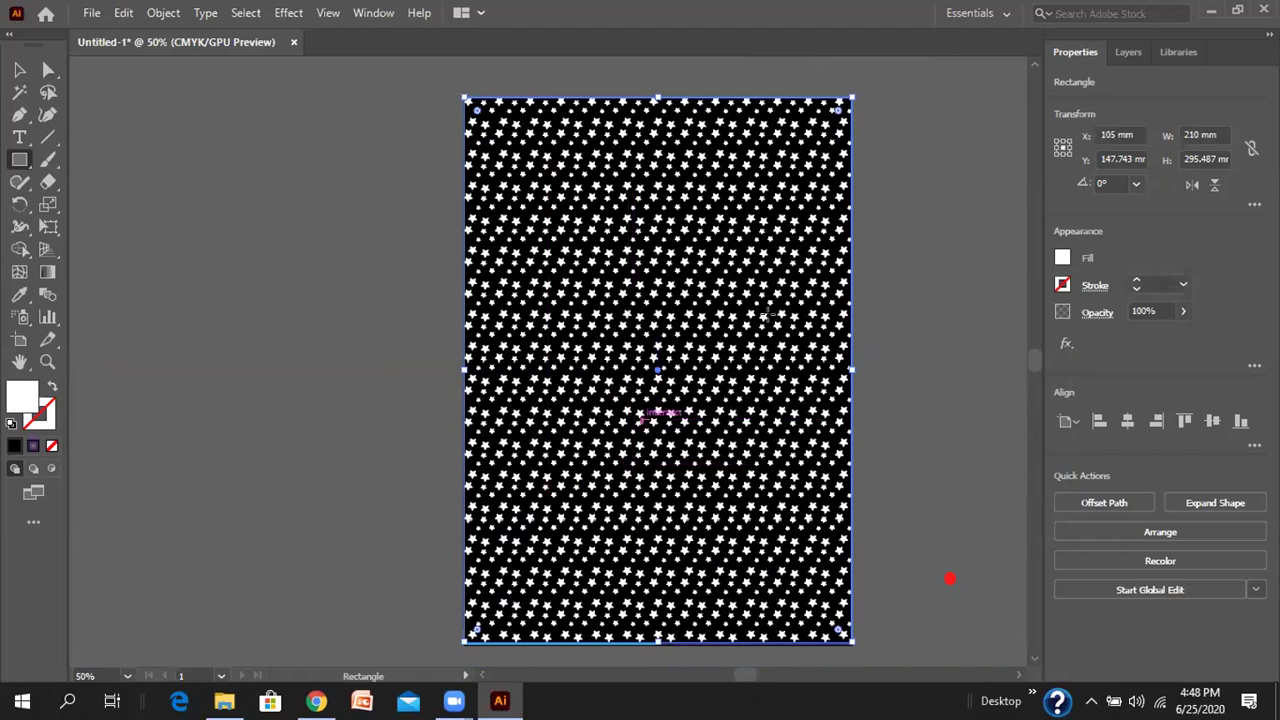
# - Send the star-filled rectangle to the back of Layer 1
pyautogui.click(1128, 52)
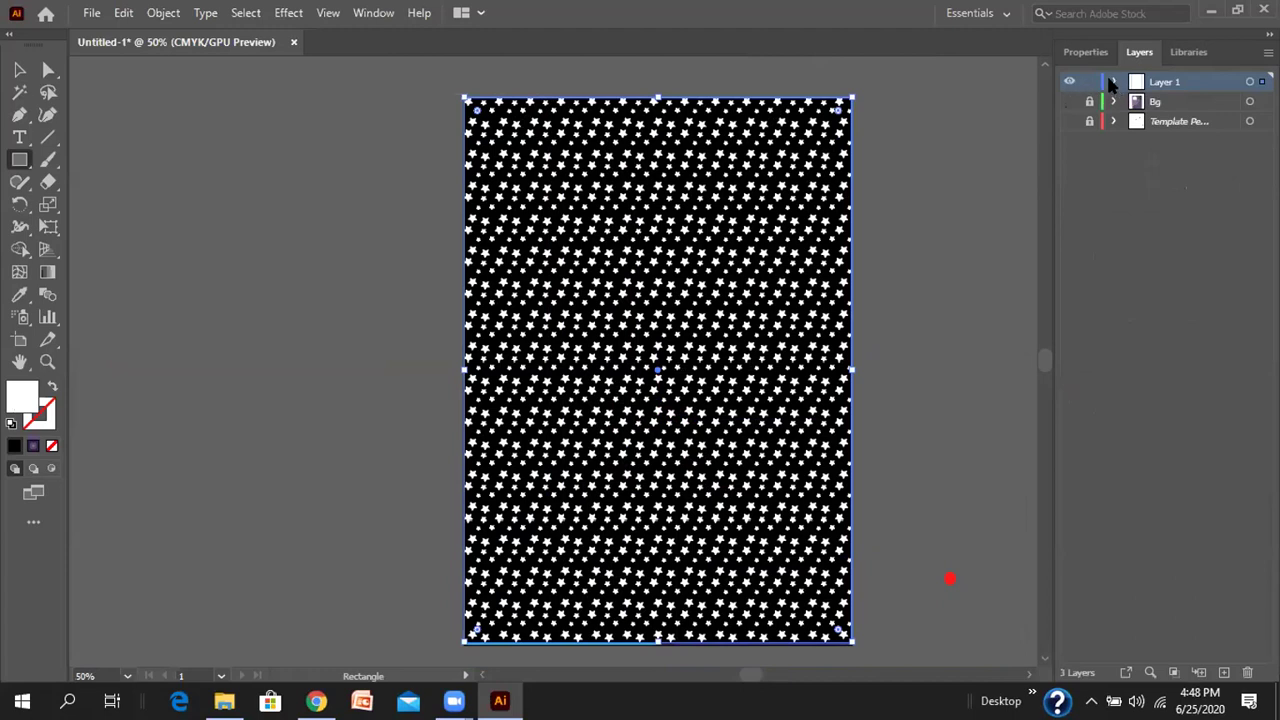
pyautogui.click(1112, 82)
pyautogui.click(1113, 82)
pyautogui.click(1085, 52)
pyautogui.rightClick(758, 292)
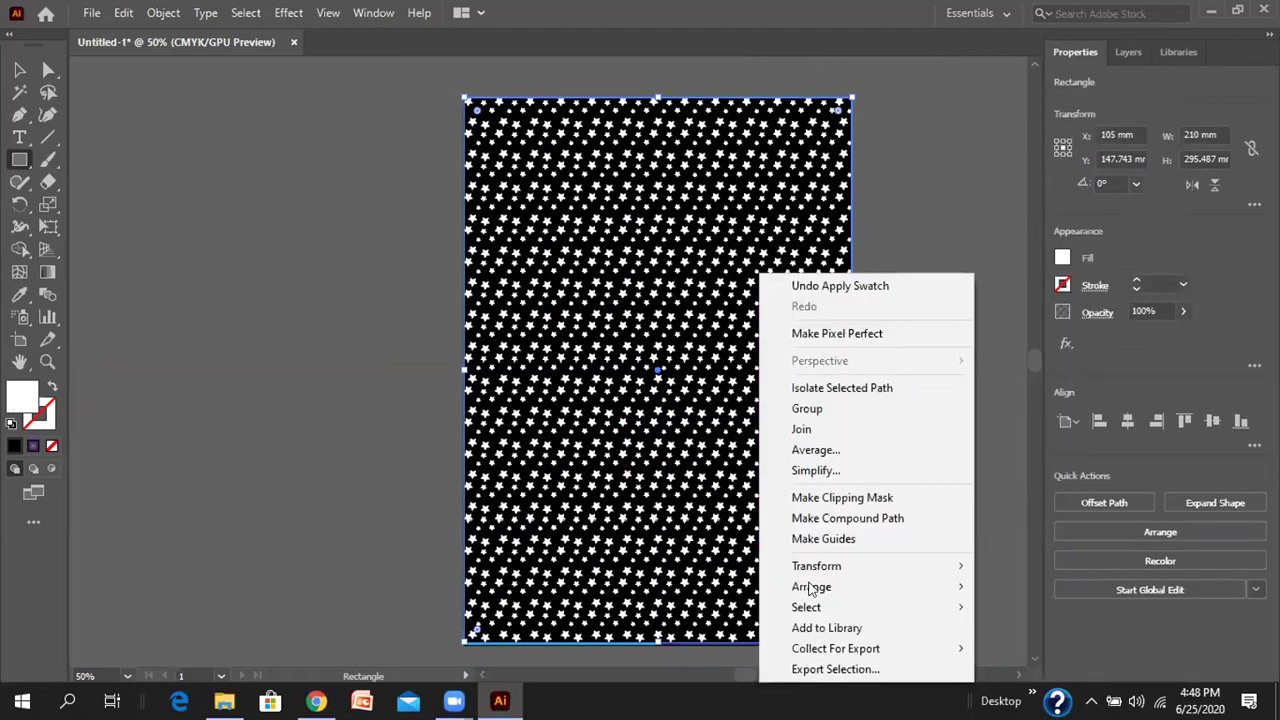
pyautogui.click(1112, 531)
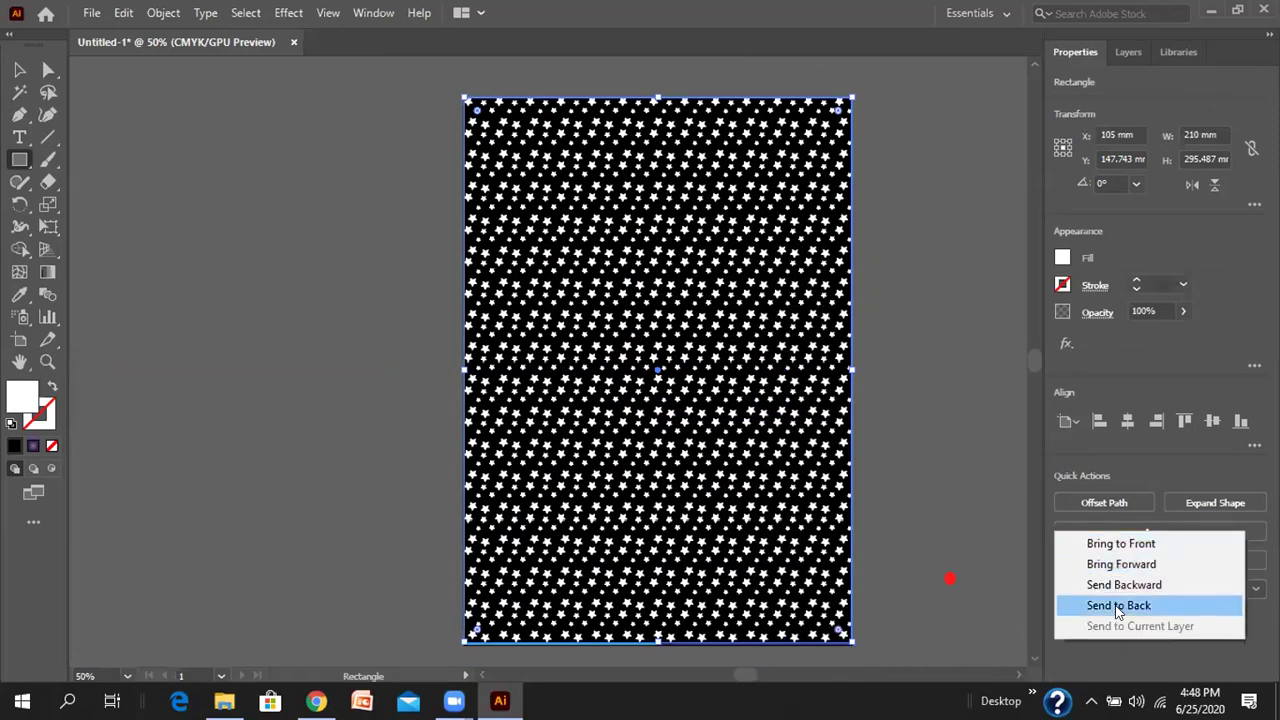
pyautogui.click(1118, 605)
# - Select the plain black rectangle and send it to the back, behind the star-filled one
pyautogui.click(676, 371)
pyautogui.click(712, 383)
pyautogui.press('v')
pyautogui.click(1180, 536)
pyautogui.click(1100, 605)
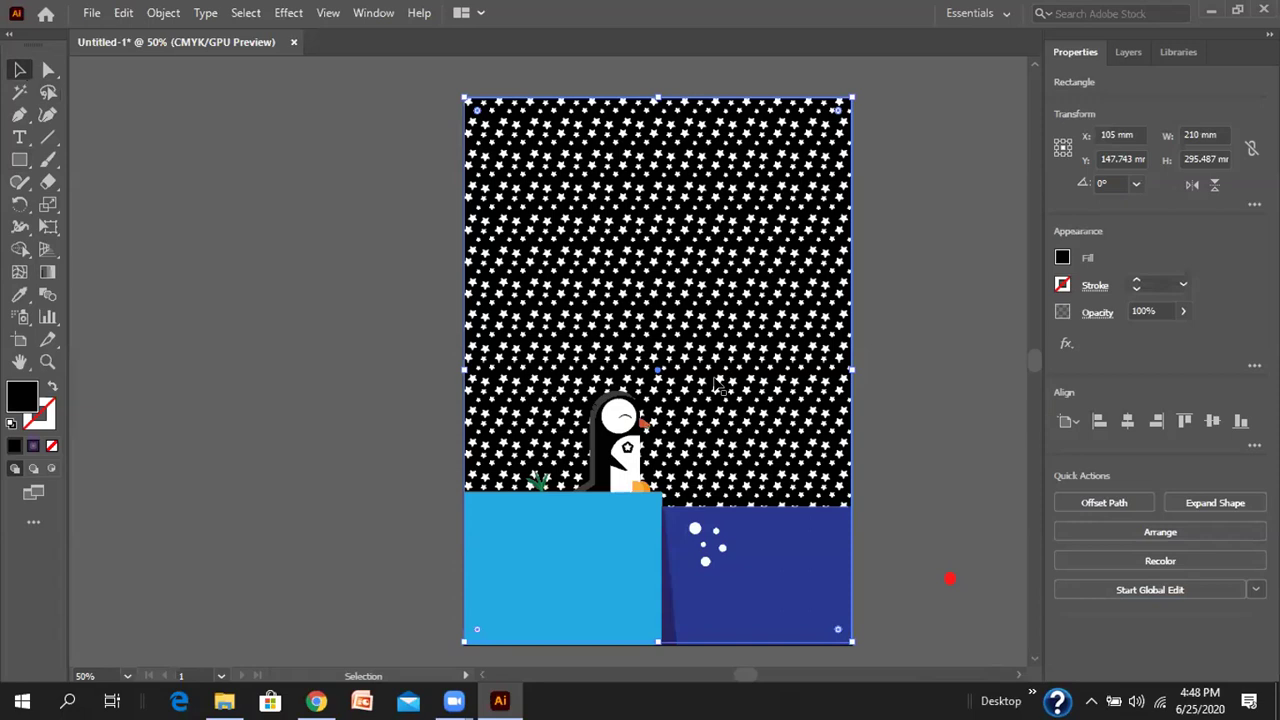
# - Undo the stacking changes and the star-filled rectangle, back to the single black backdrop
pyautogui.hotkey('ctrl', 'z')
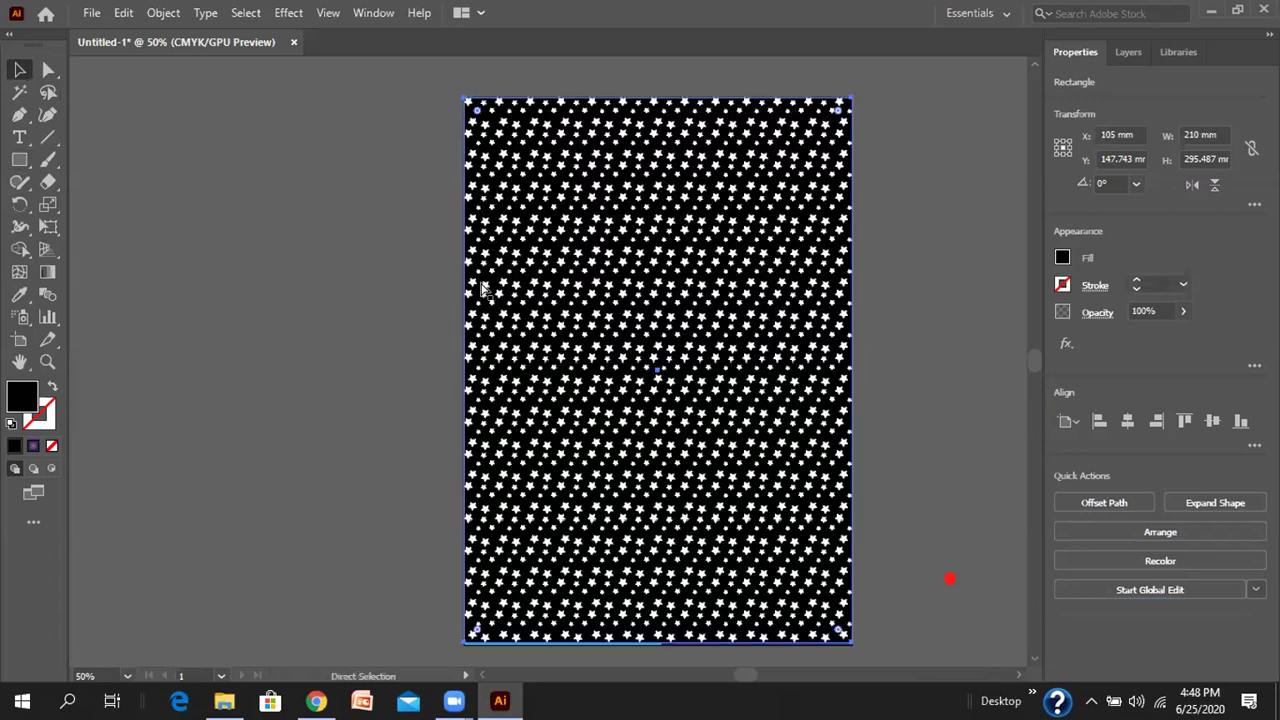
pyautogui.hotkey('ctrl', 'h')
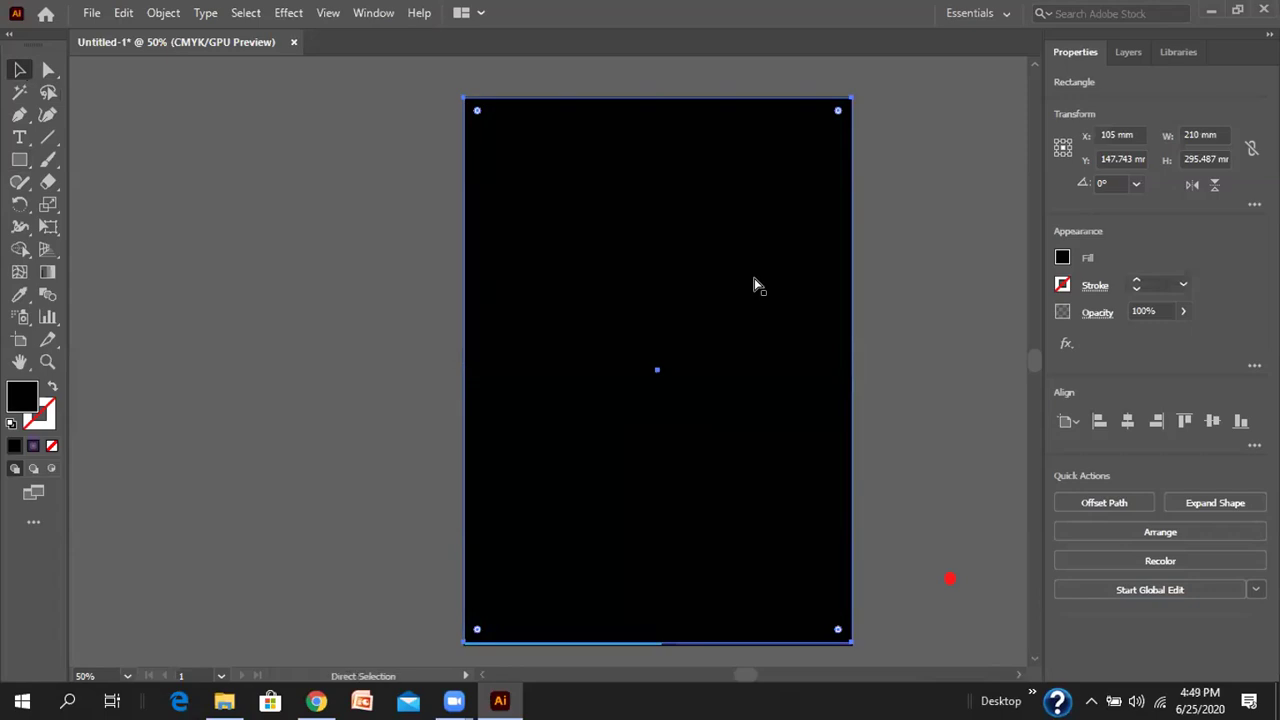
# - Deselect the backdrop, list the objects of Layer 1, and hide the topmost black rectangle
pyautogui.hotkey('ctrl', 'shift', 'a')
pyautogui.press('F7')
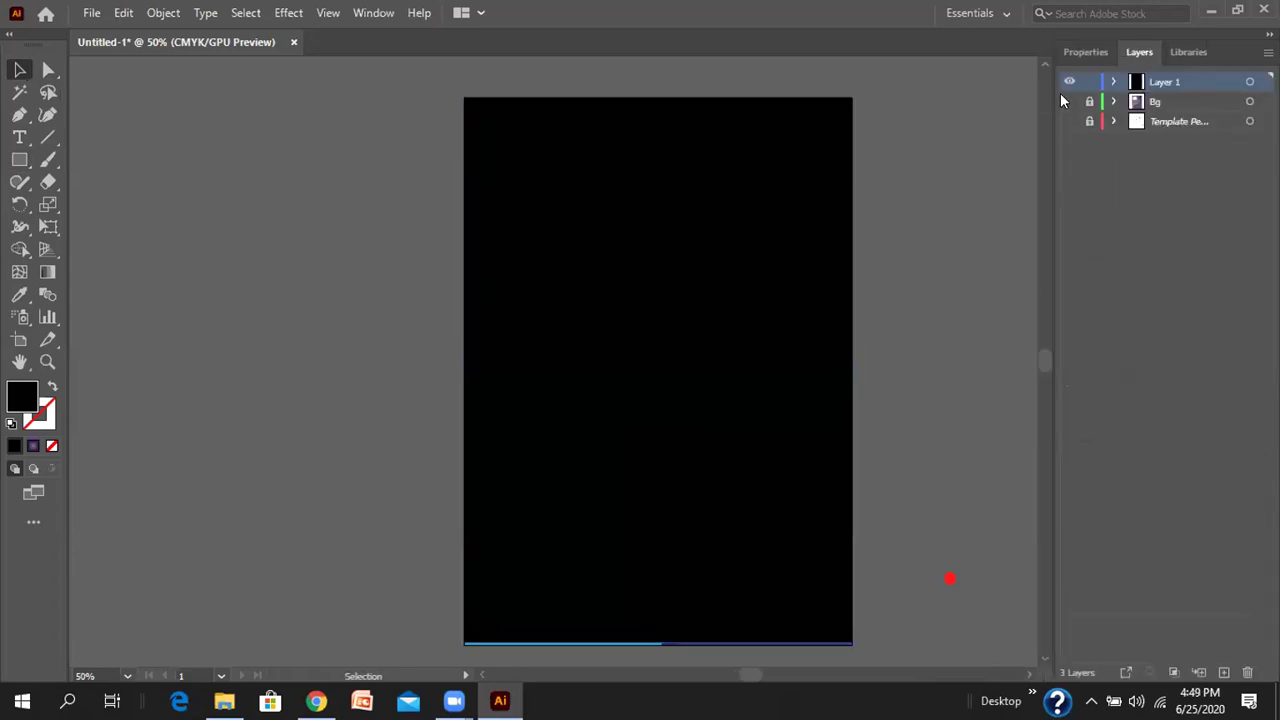
pyautogui.click(1114, 82)
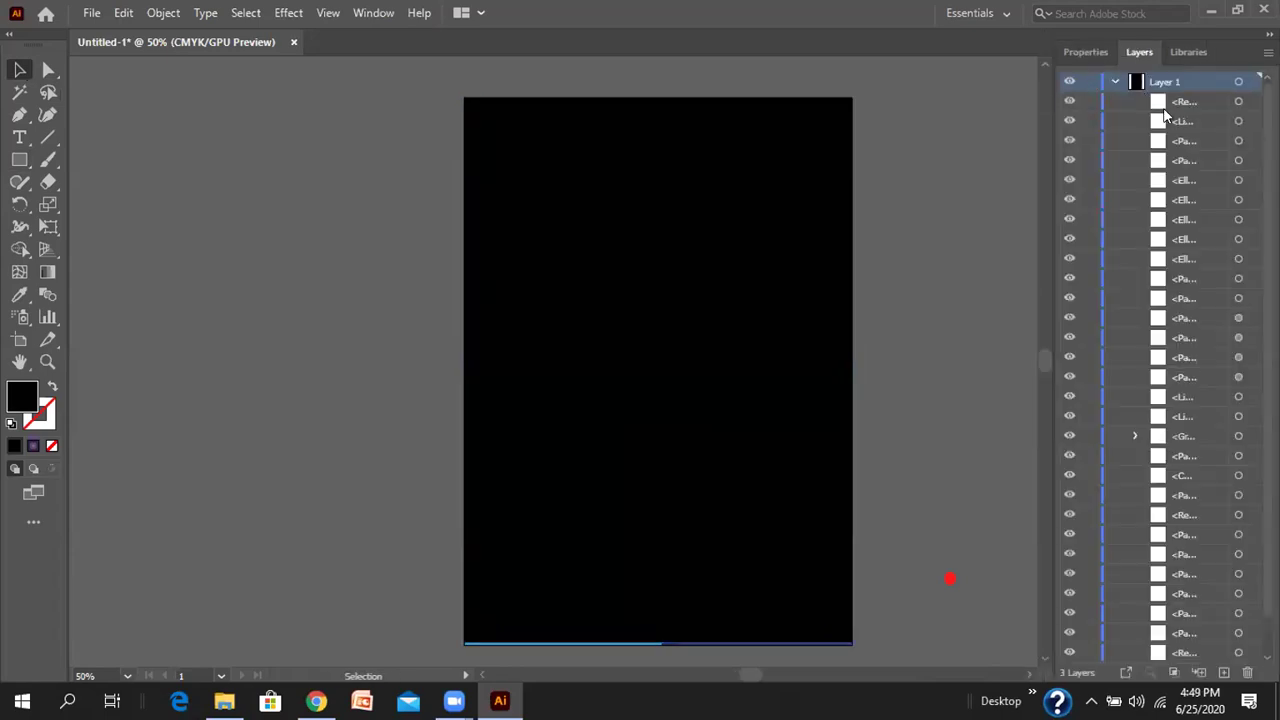
pyautogui.click(1070, 102)
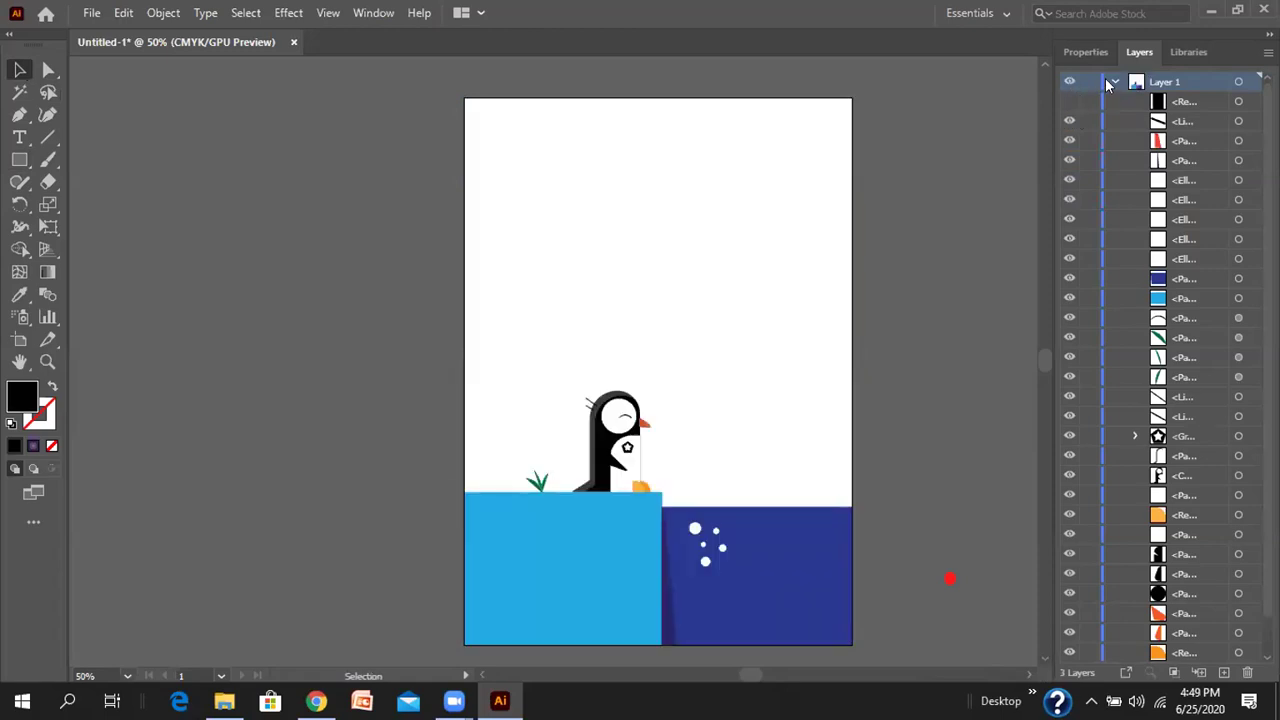
# - Collapse Layer 1 and show the Bg layer with the moon and starry sky behind the penguin
pyautogui.click(1114, 82)
pyautogui.click(1072, 104)
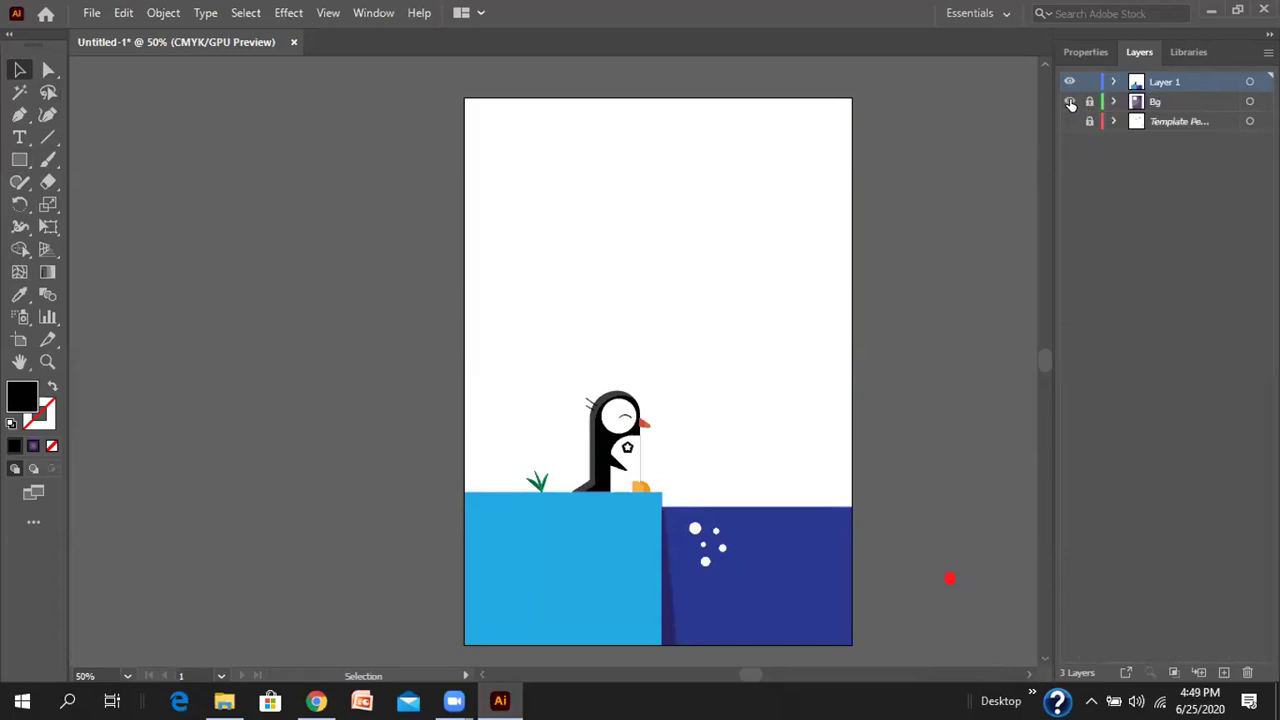
pyautogui.scroll(-2, 753, 386)
pyautogui.scroll(1, 752, 388)
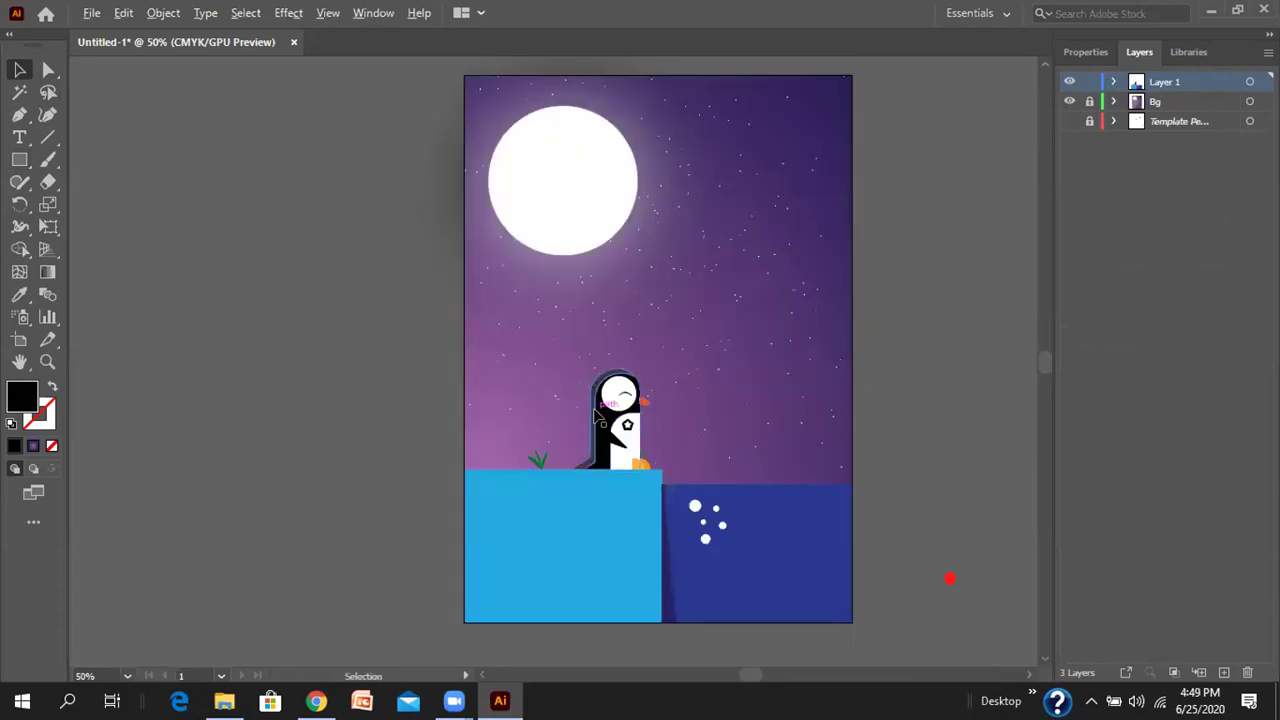
# - Compare the penguin's closed-eye arc with the eye in Penguin_Final.svg in Chrome, and return to Illustrator
pyautogui.scroll(3, 600, 425)
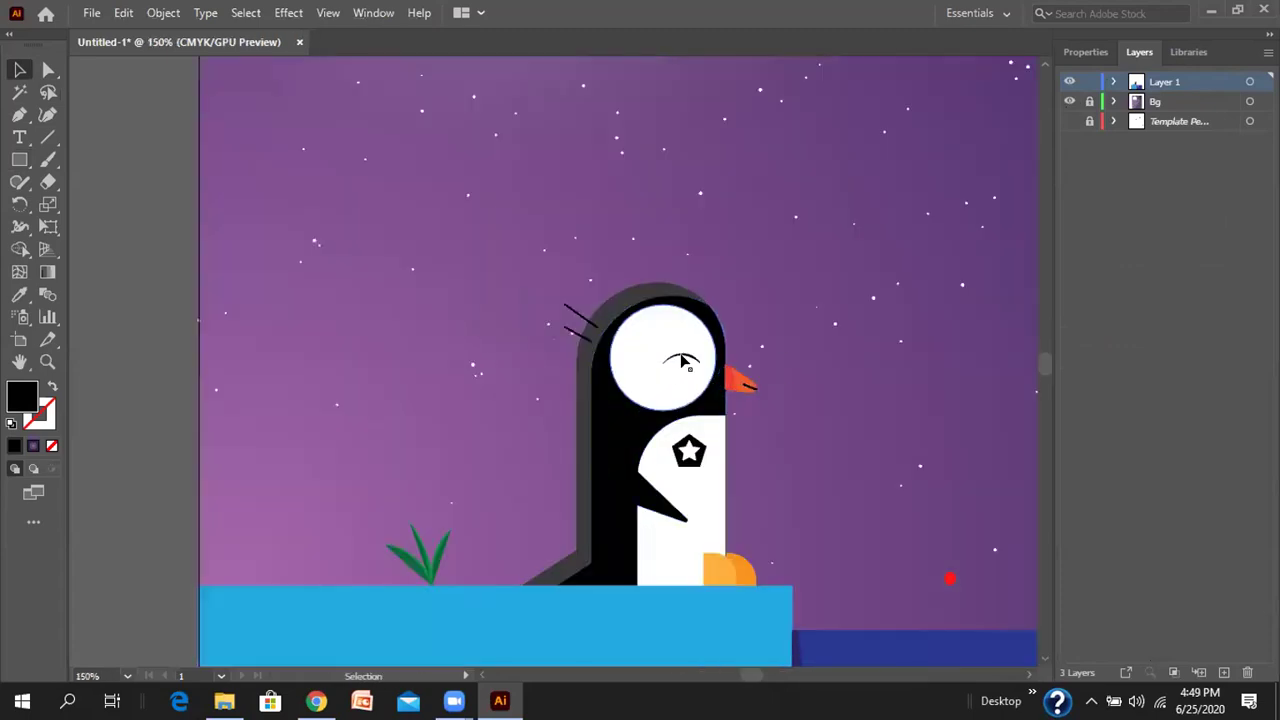
pyautogui.click(680, 353)
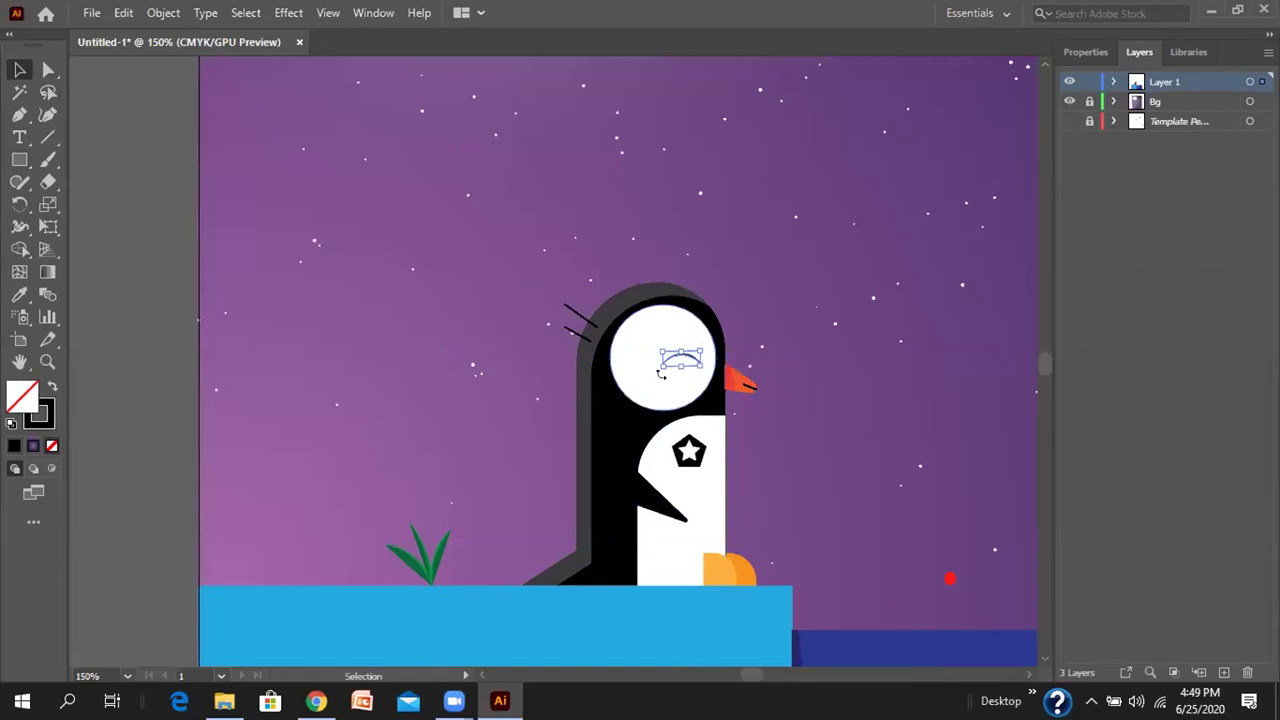
pyautogui.click(551, 393)
pyautogui.scroll(-3, 823, 420)
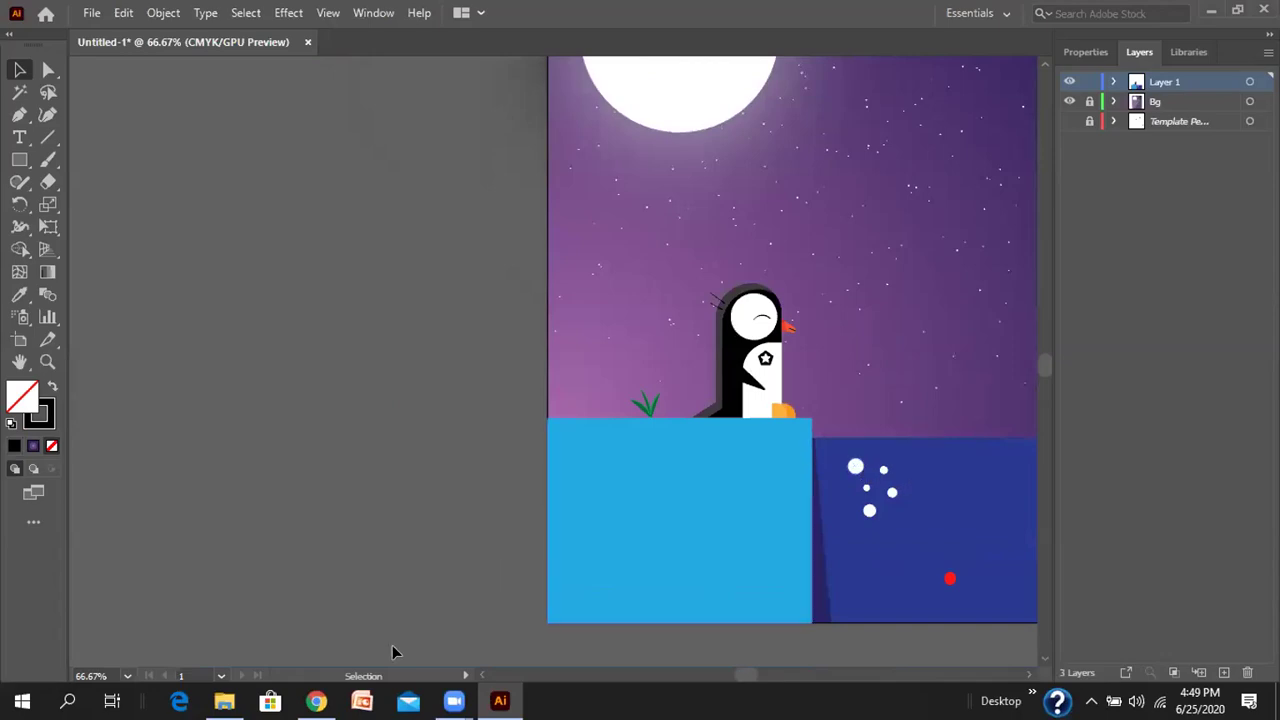
pyautogui.click(316, 700)
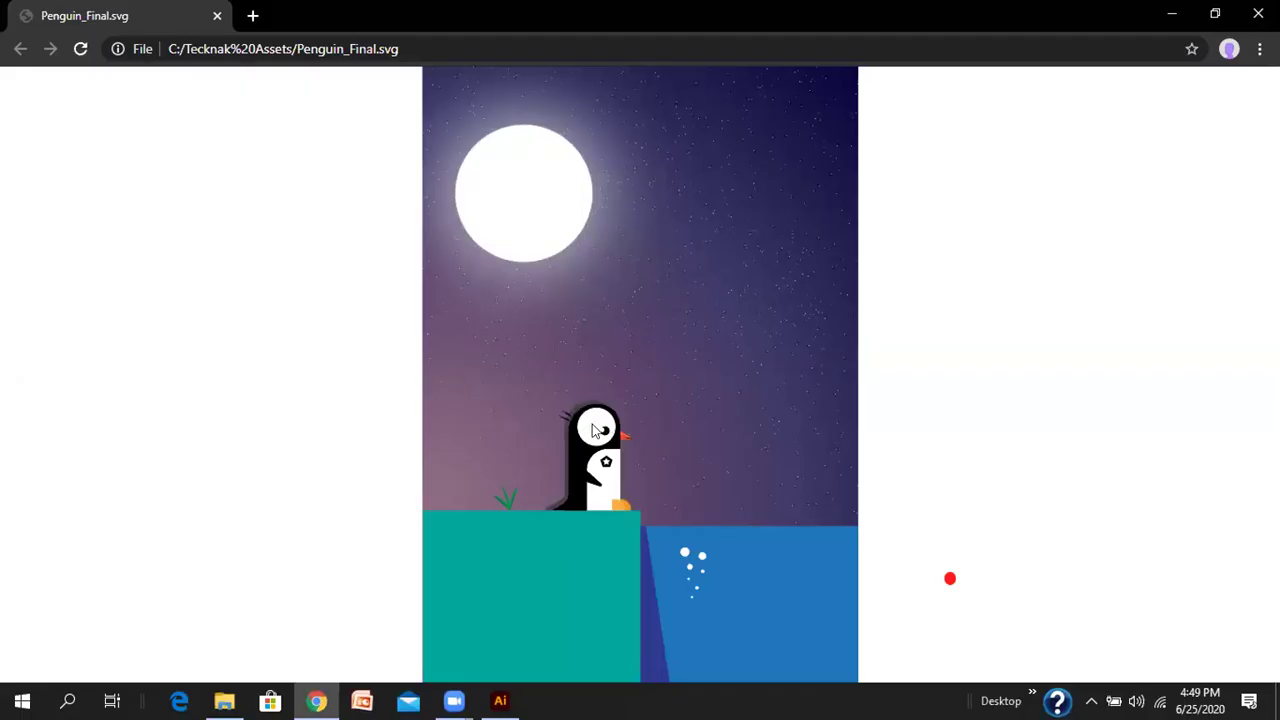
pyautogui.click(500, 700)
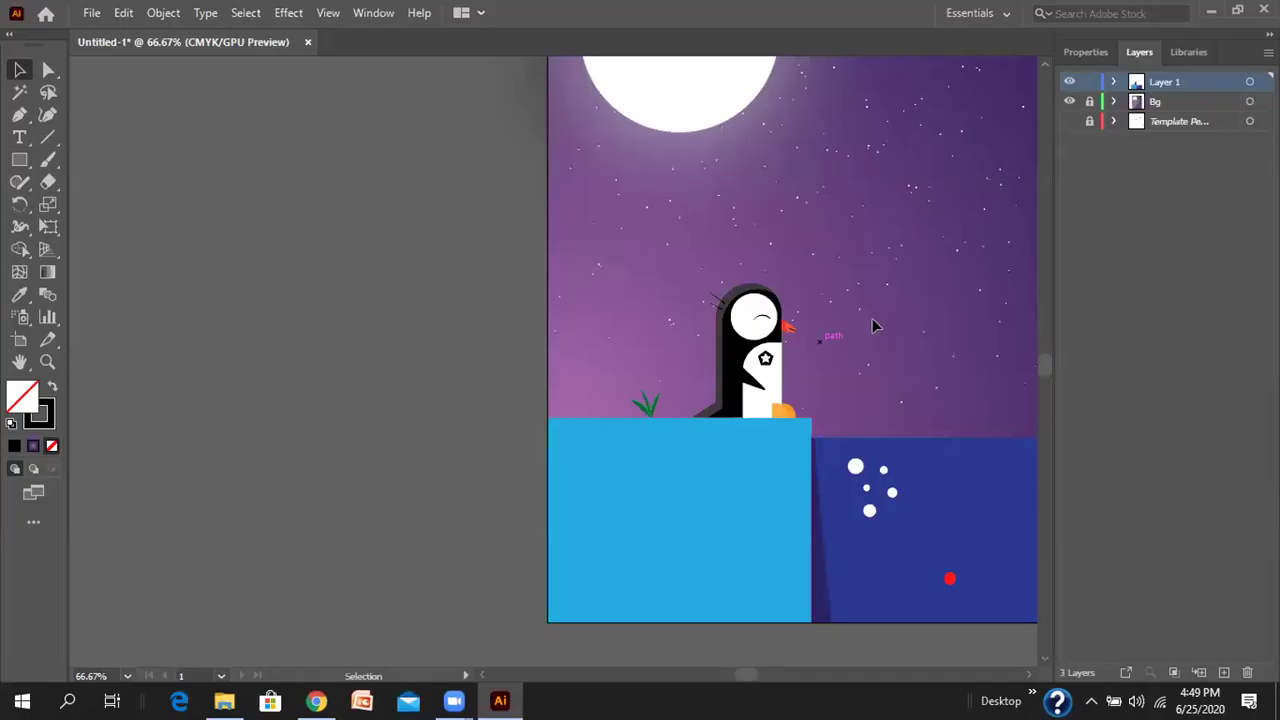
# - Draw a circle about 6.3 mm wide above the penguin and one about 3.5 mm wide overlapping its upper-left edge
pyautogui.click(19, 160)
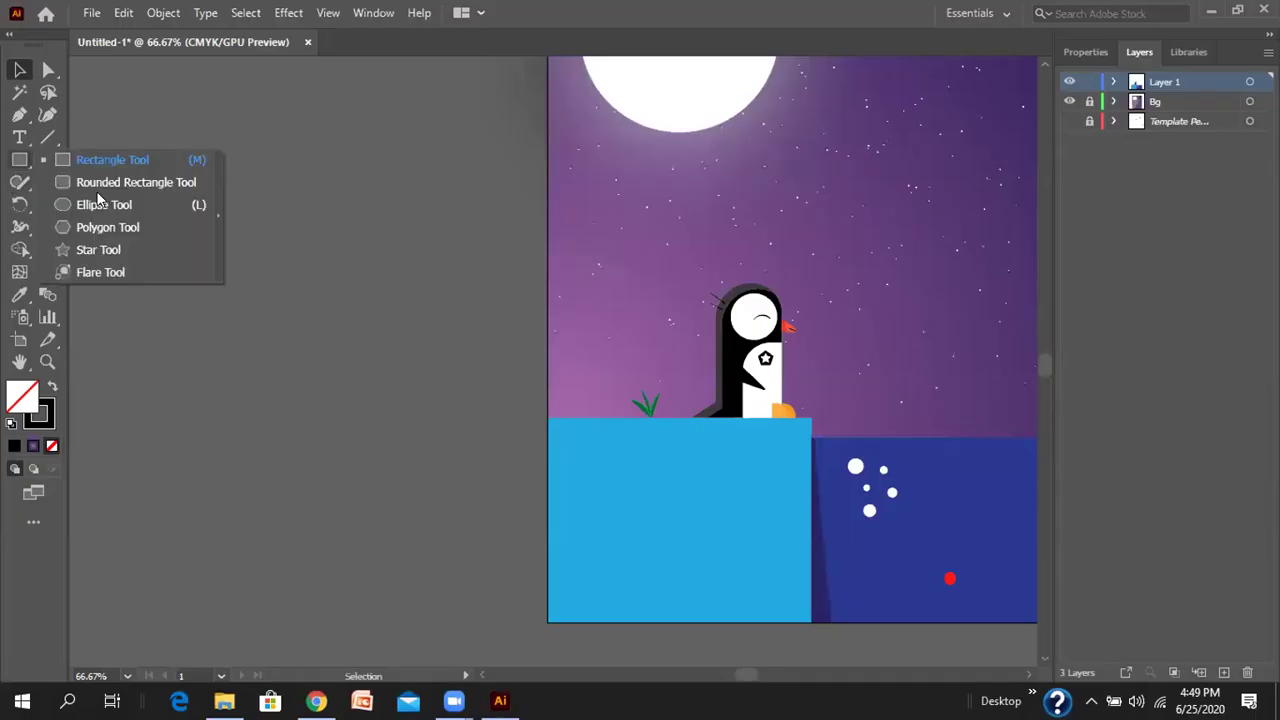
pyautogui.click(104, 204)
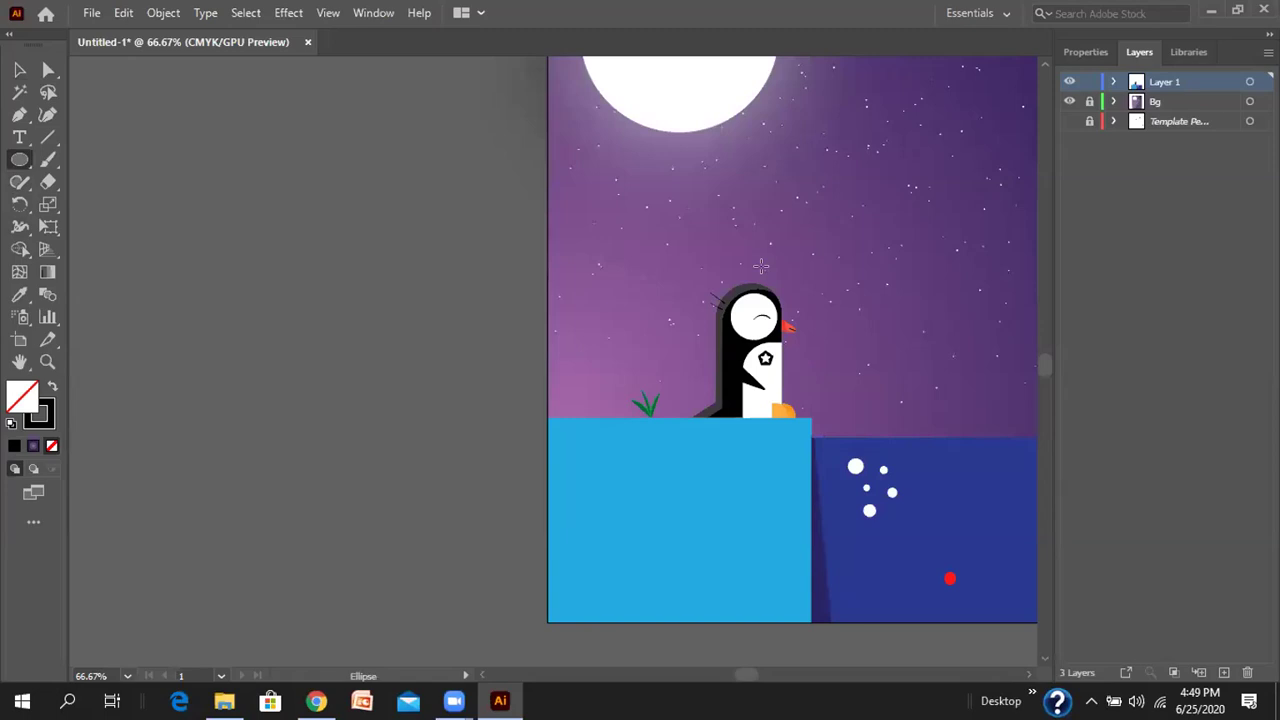
pyautogui.moveTo(792, 198); pyautogui.dragTo(814, 208)
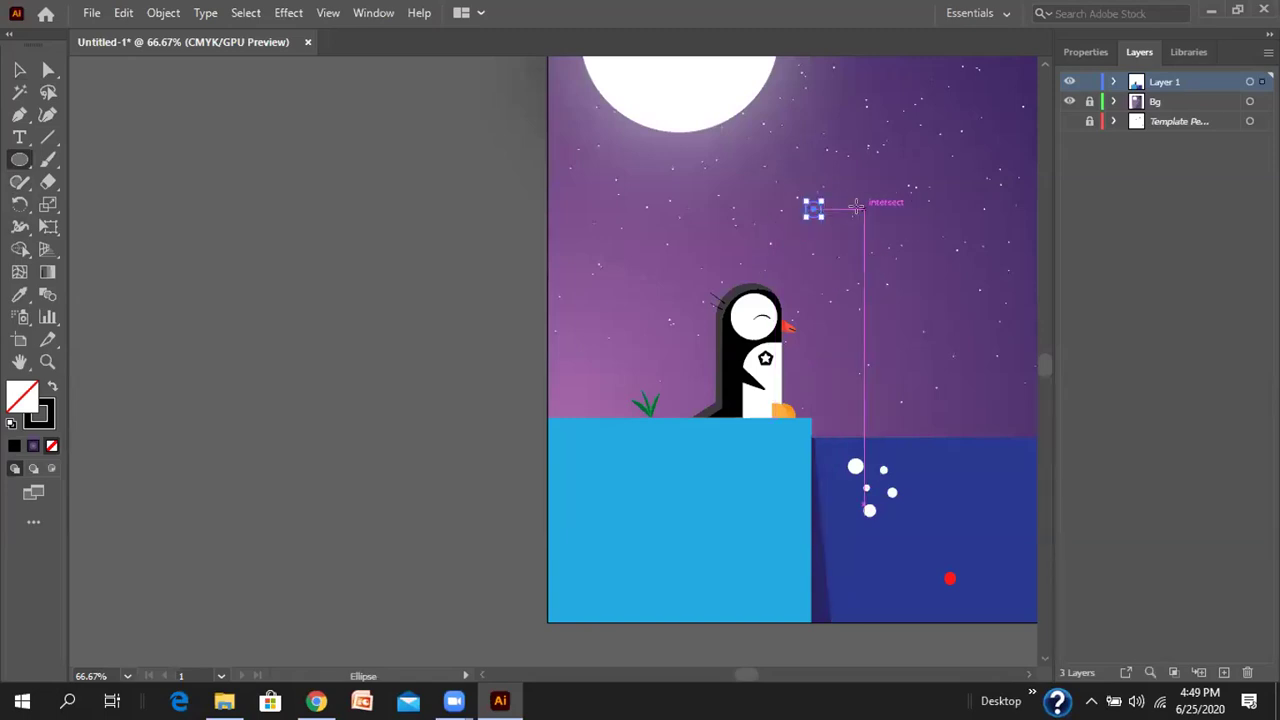
pyautogui.scroll(4, 848, 200)
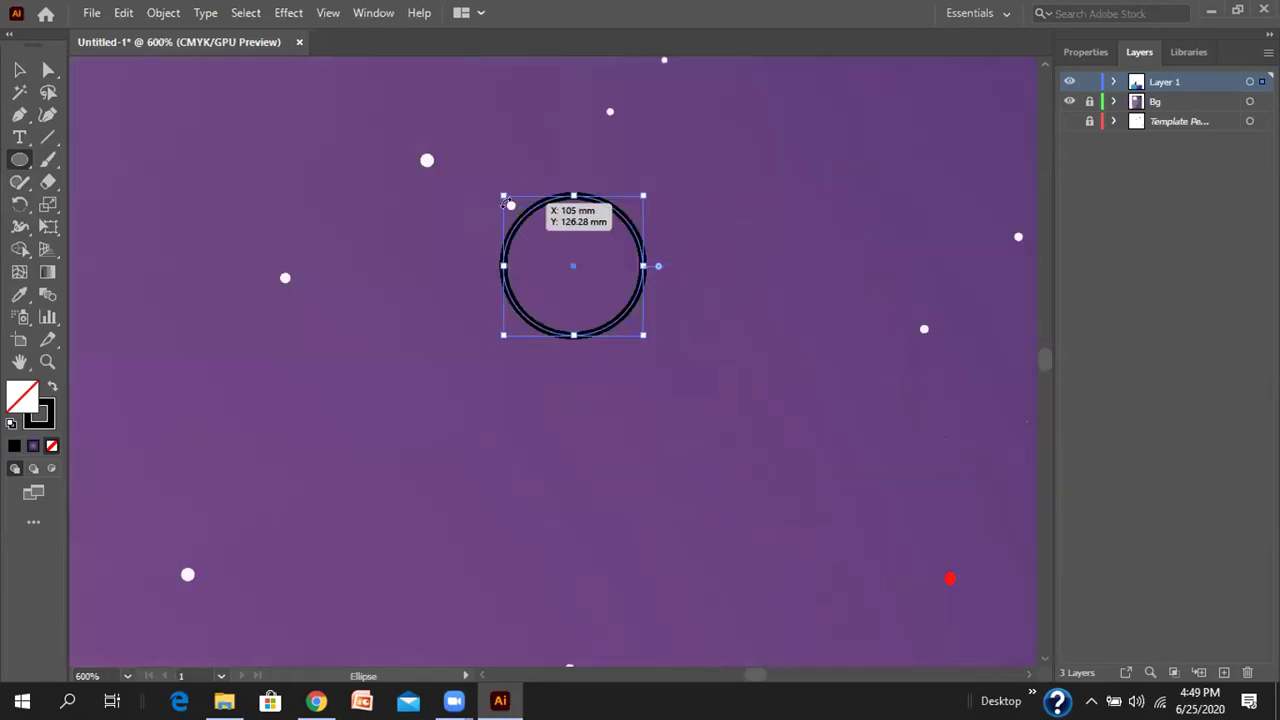
pyautogui.moveTo(511, 205)
pyautogui.mouseDown()
pyautogui.moveTo(576, 283)
pyautogui.moveTo(594, 286)
pyautogui.moveTo(542, 245)
pyautogui.mouseUp()
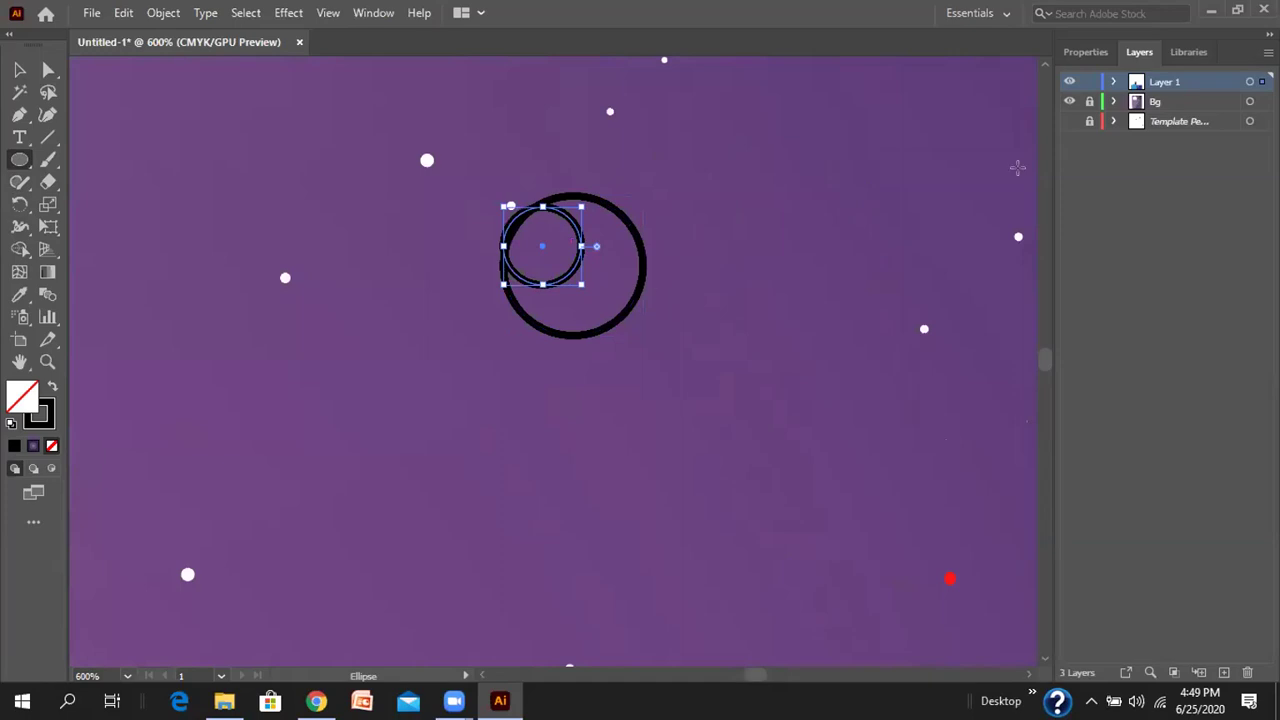
# - Fill the smaller circle with black
pyautogui.click(1086, 51)
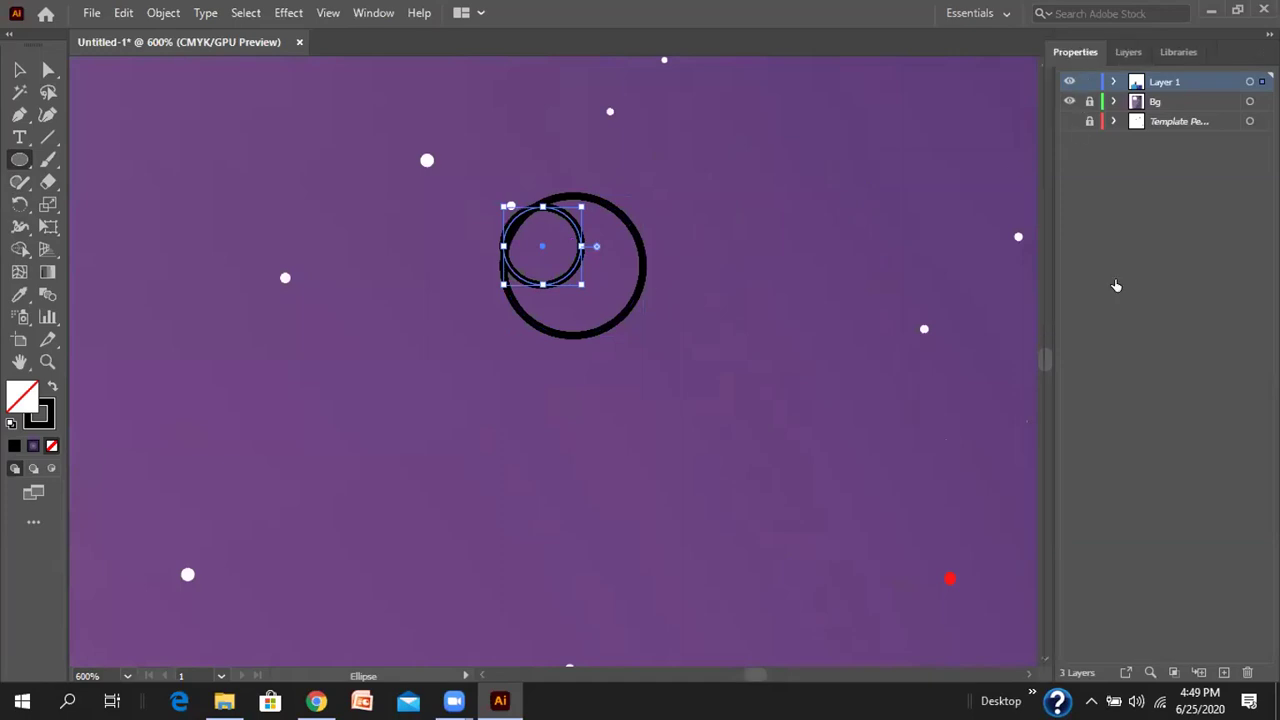
pyautogui.click(1062, 257)
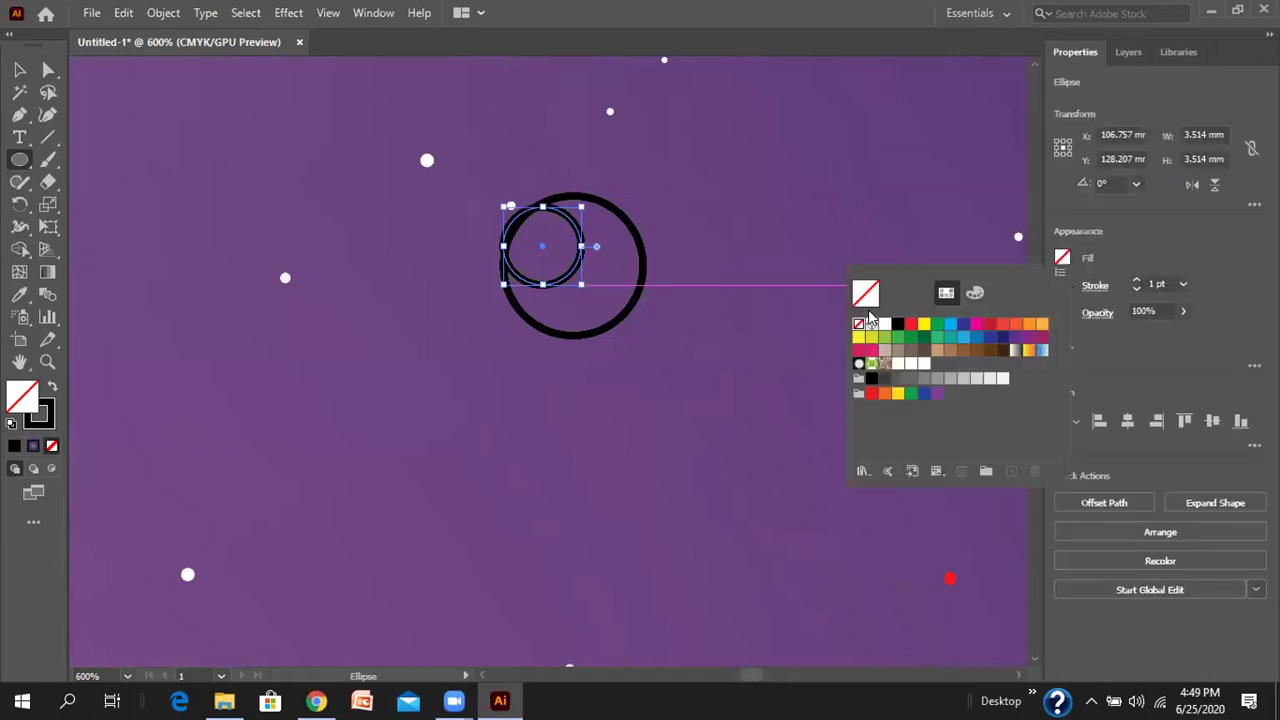
pyautogui.click(897, 325)
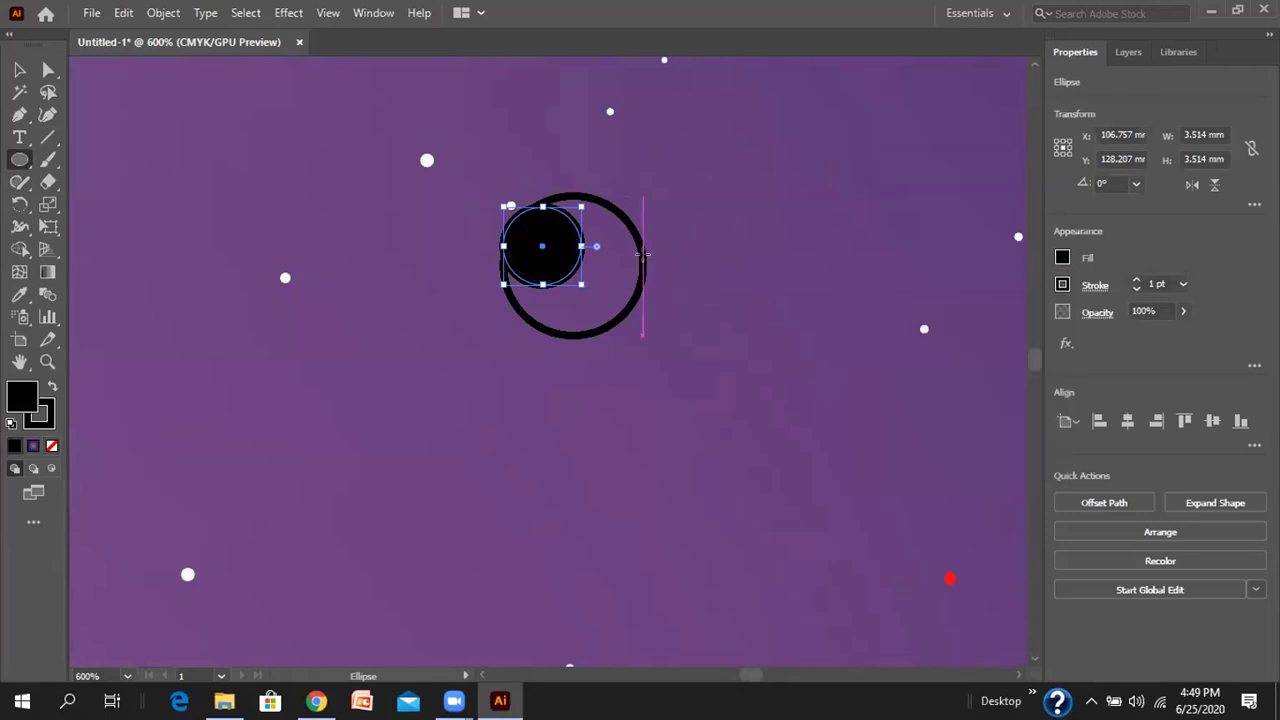
pyautogui.click(619, 226)
pyautogui.click(683, 381)
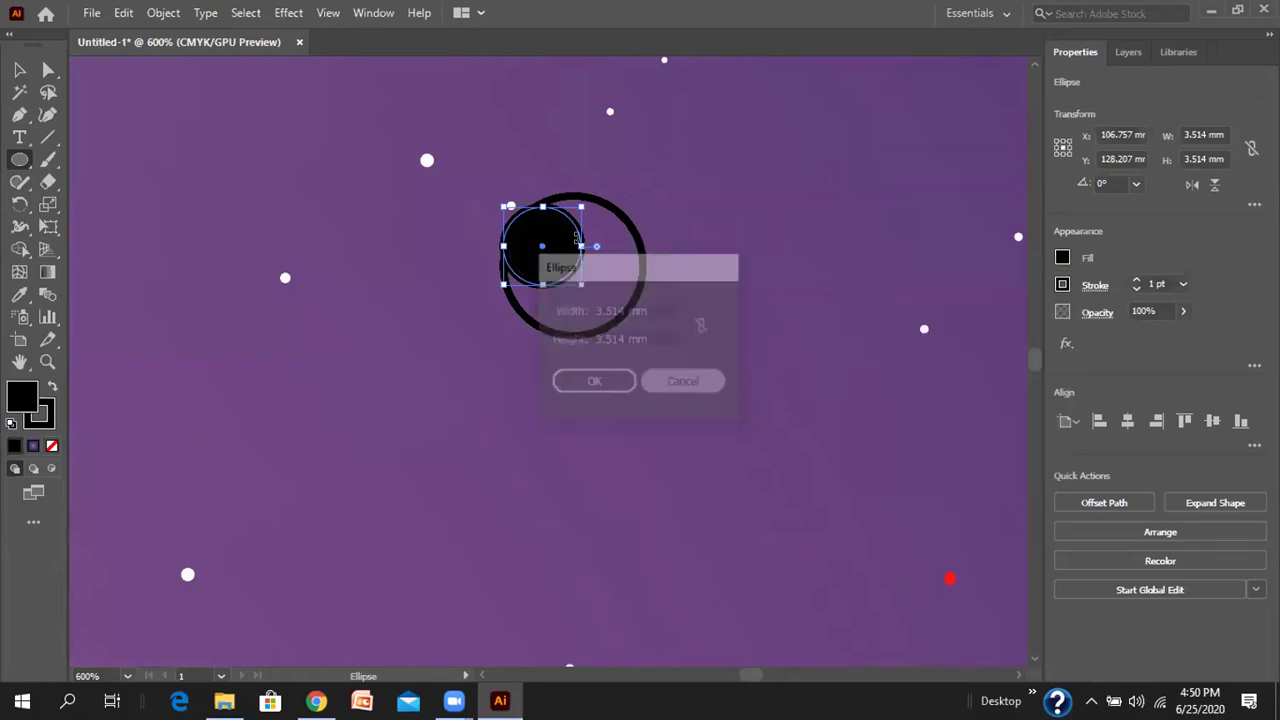
# - Select the larger circle and fill it with black
pyautogui.press('v')
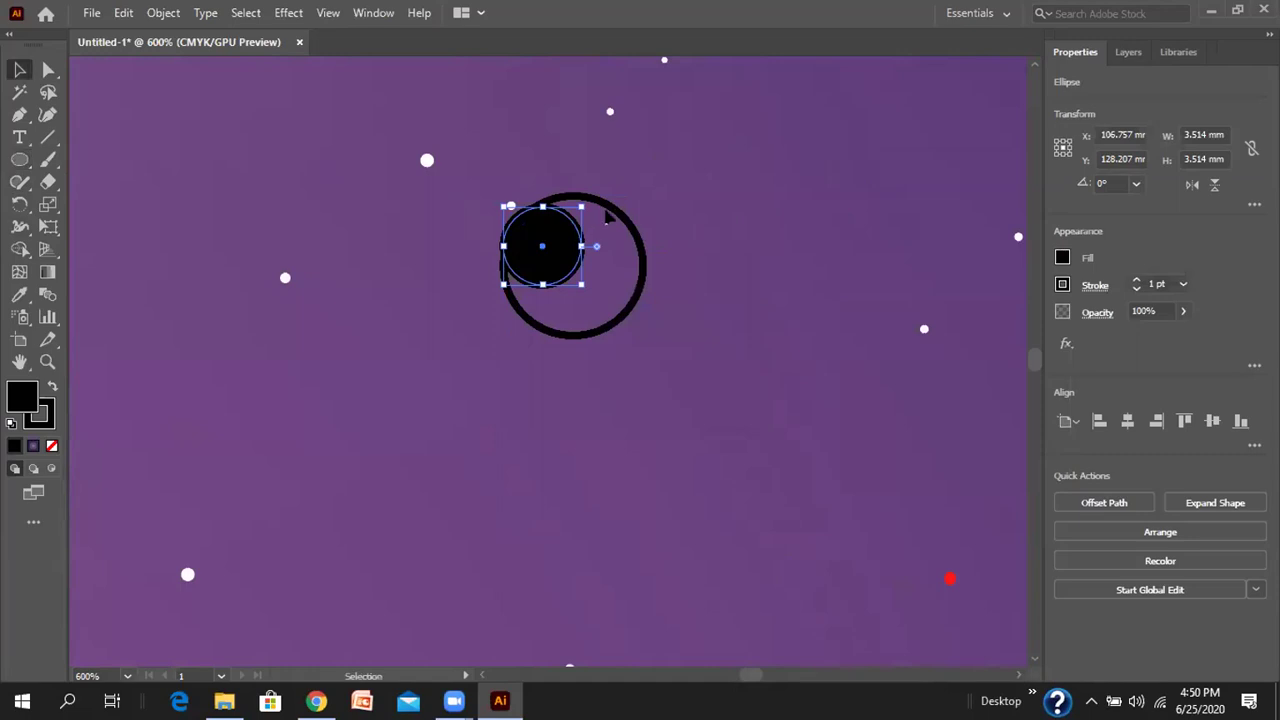
pyautogui.click(609, 212)
pyautogui.click(630, 232)
pyautogui.click(515, 305)
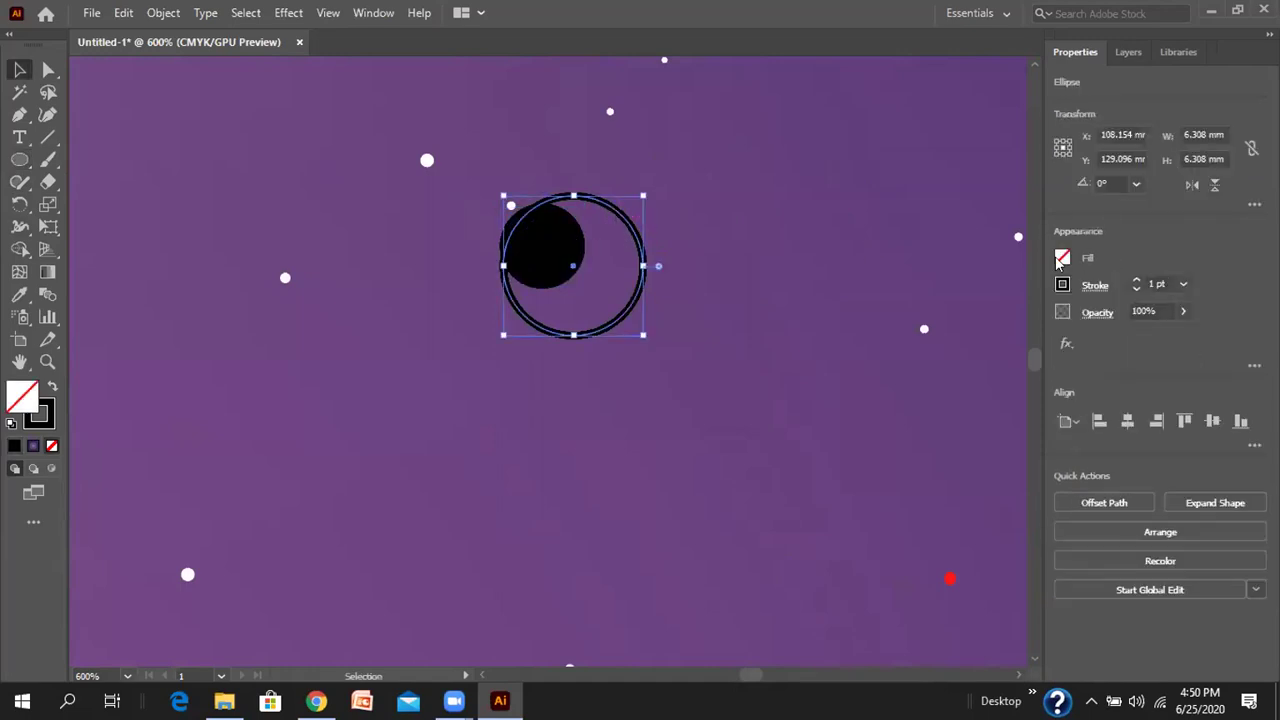
pyautogui.click(1061, 259)
pyautogui.click(893, 325)
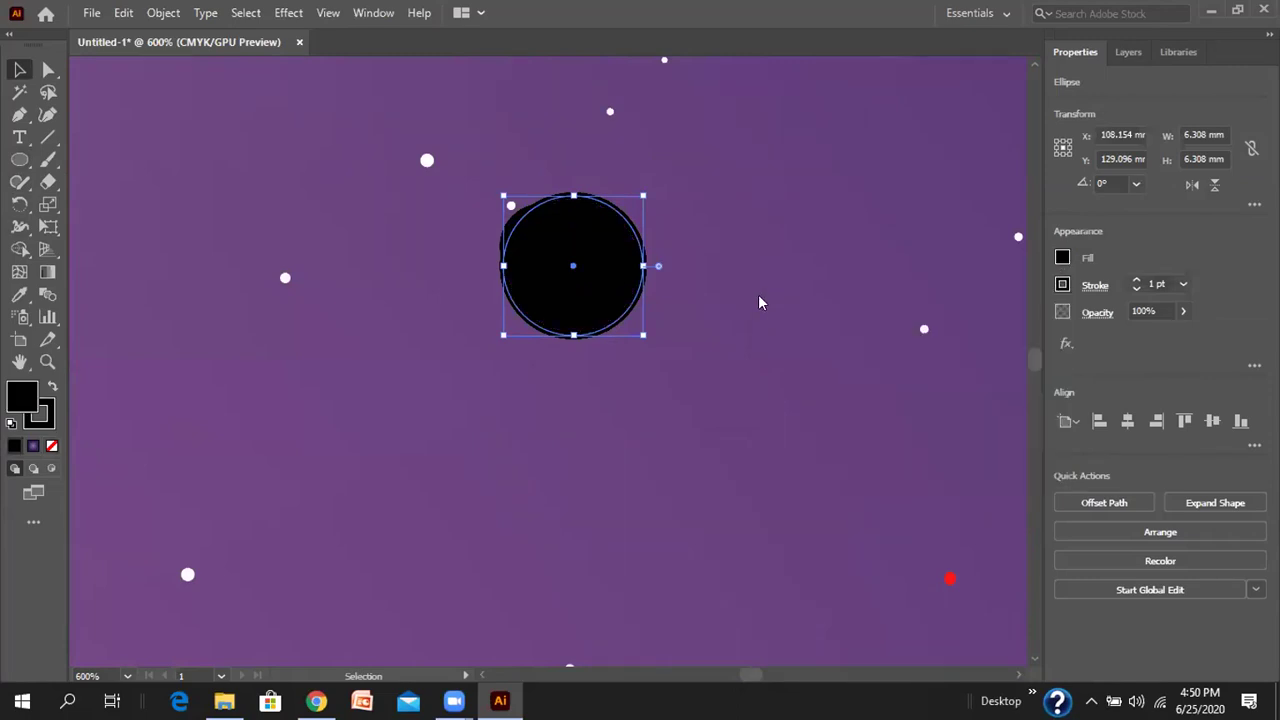
# - Use Shape Builder on both circles to cut the smaller circle and its outer sliver away, leaving a black crescent-shaped pupil
pyautogui.click(19, 250)
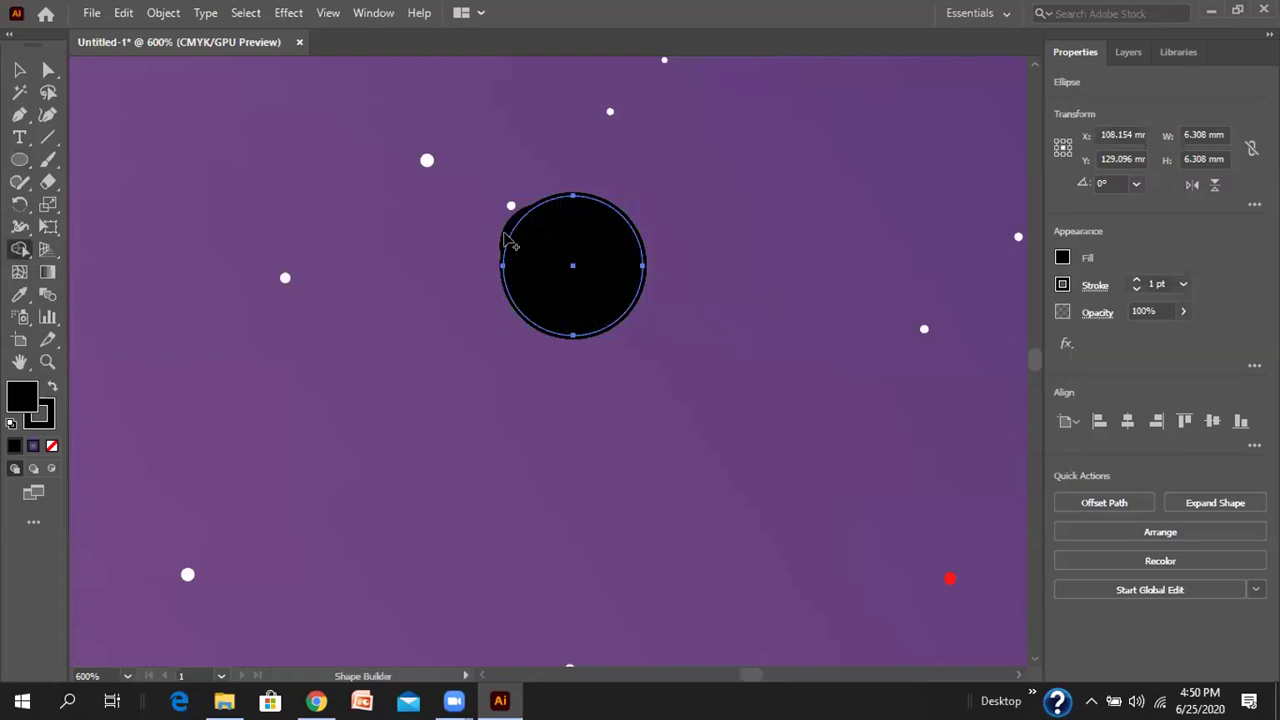
pyautogui.click(20, 70)
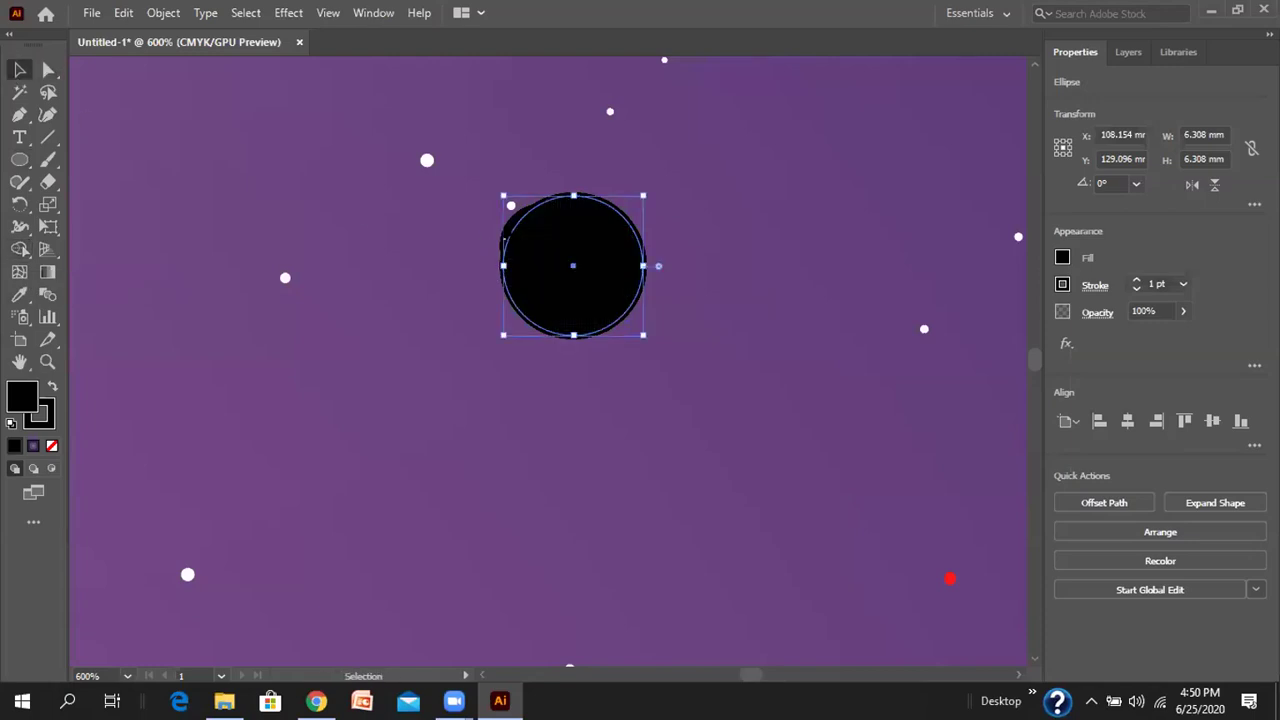
pyautogui.click(552, 247)
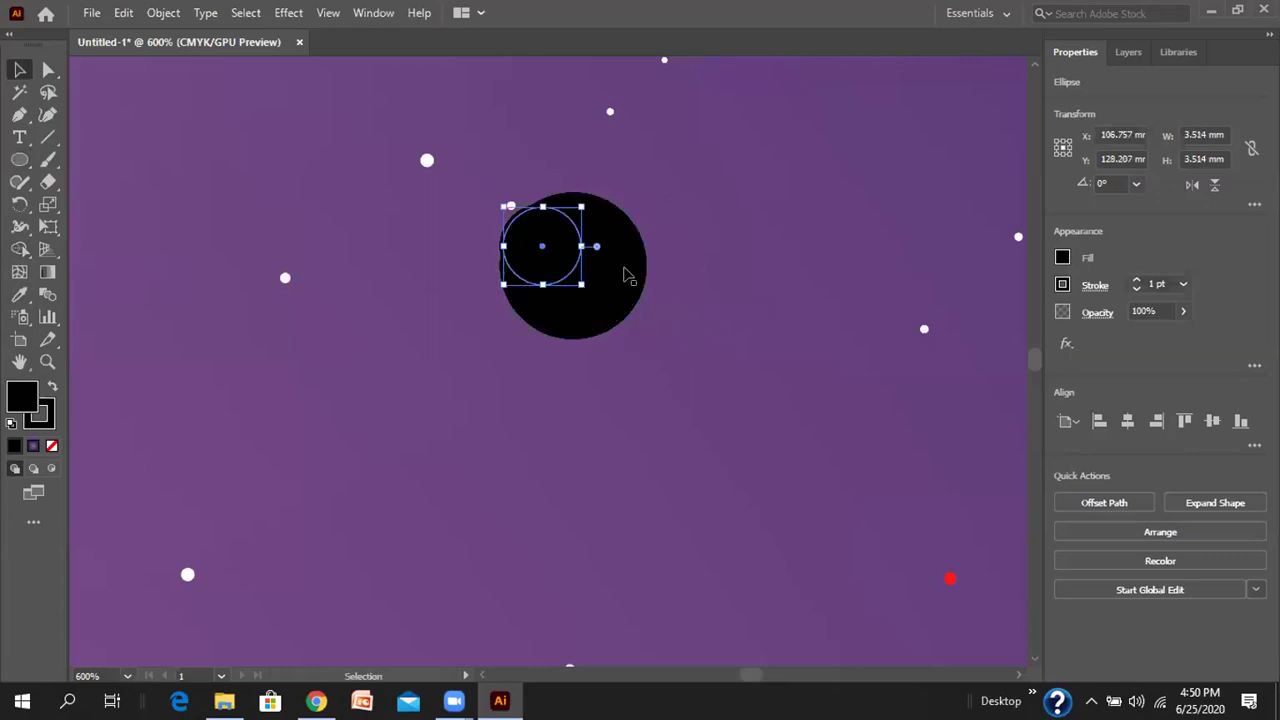
pyautogui.keyDown('shift'); pyautogui.click(605, 207); pyautogui.keyUp('shift')
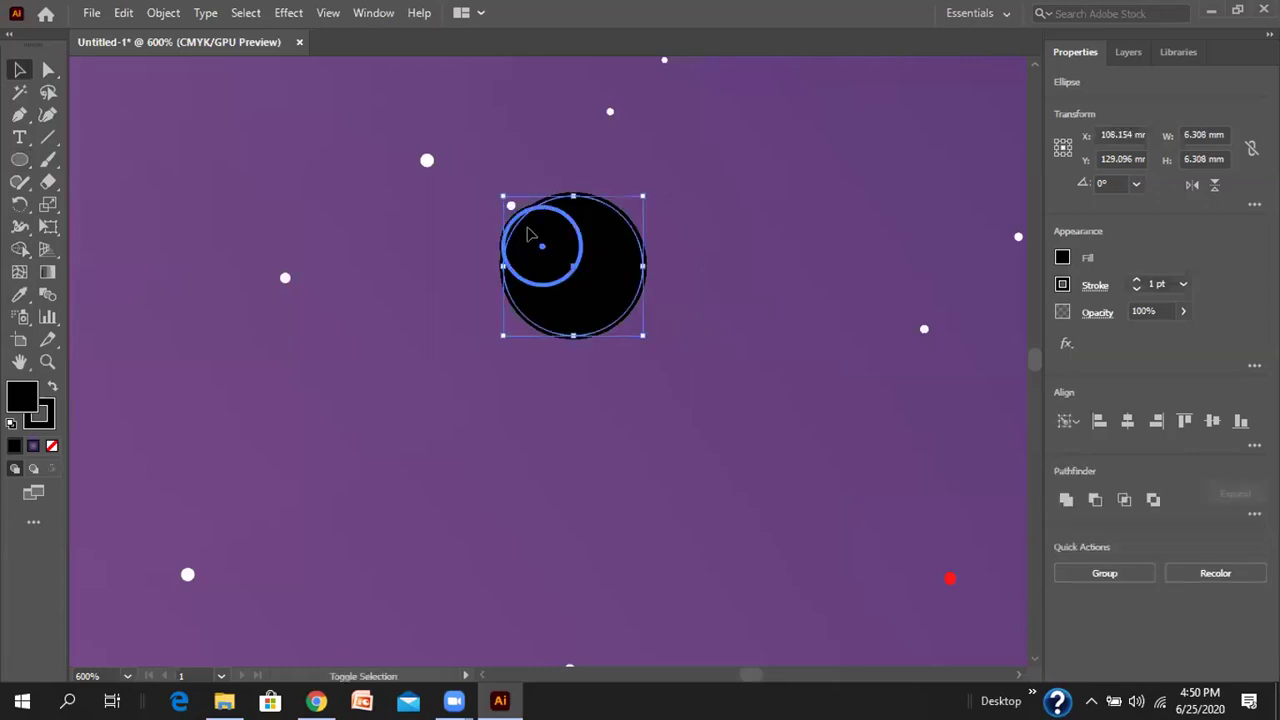
pyautogui.click(18, 251)
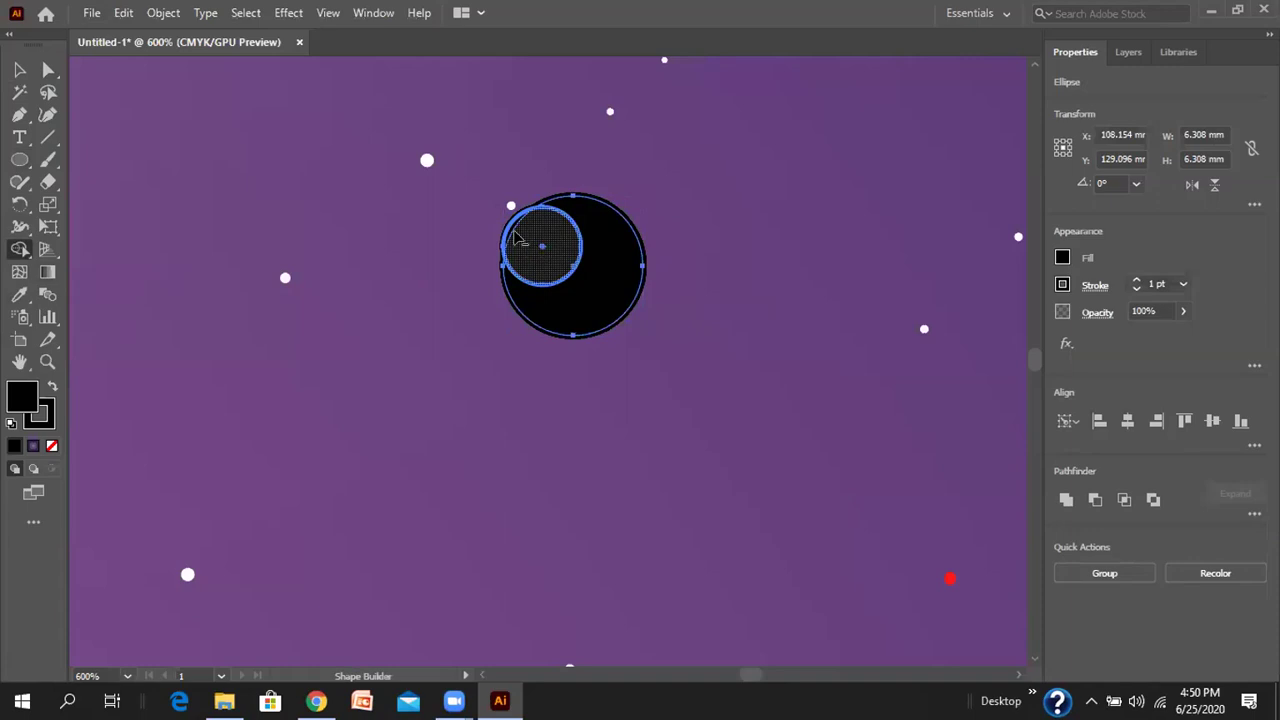
pyautogui.click(514, 236)
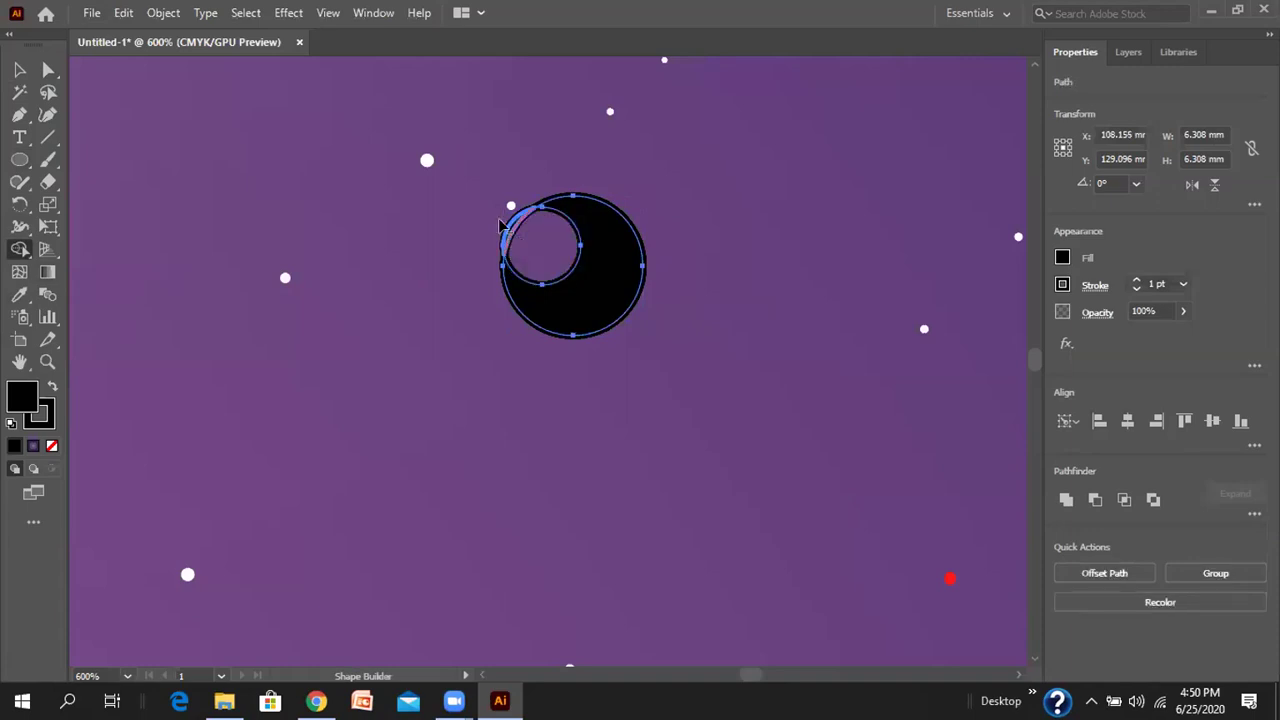
pyautogui.scroll(3, 525, 270)
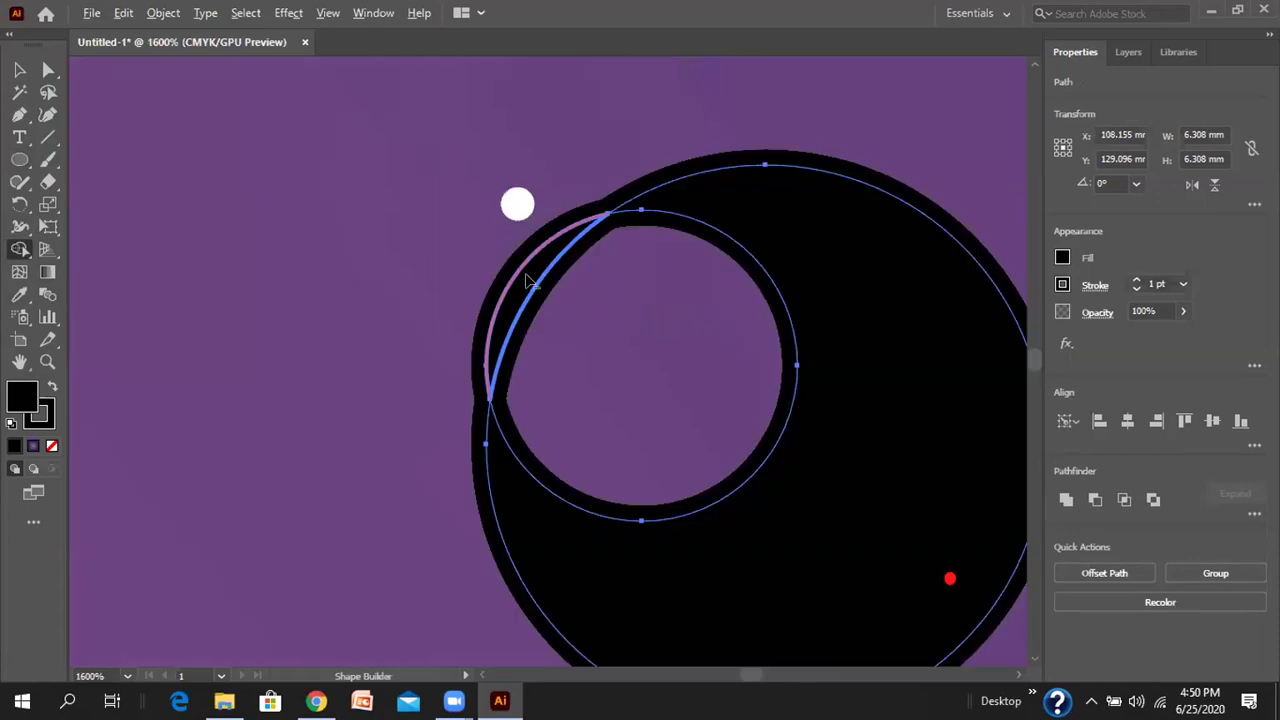
pyautogui.keyDown('alt'); pyautogui.click(527, 280); pyautogui.keyUp('alt')
pyautogui.scroll(2, 635, 296)
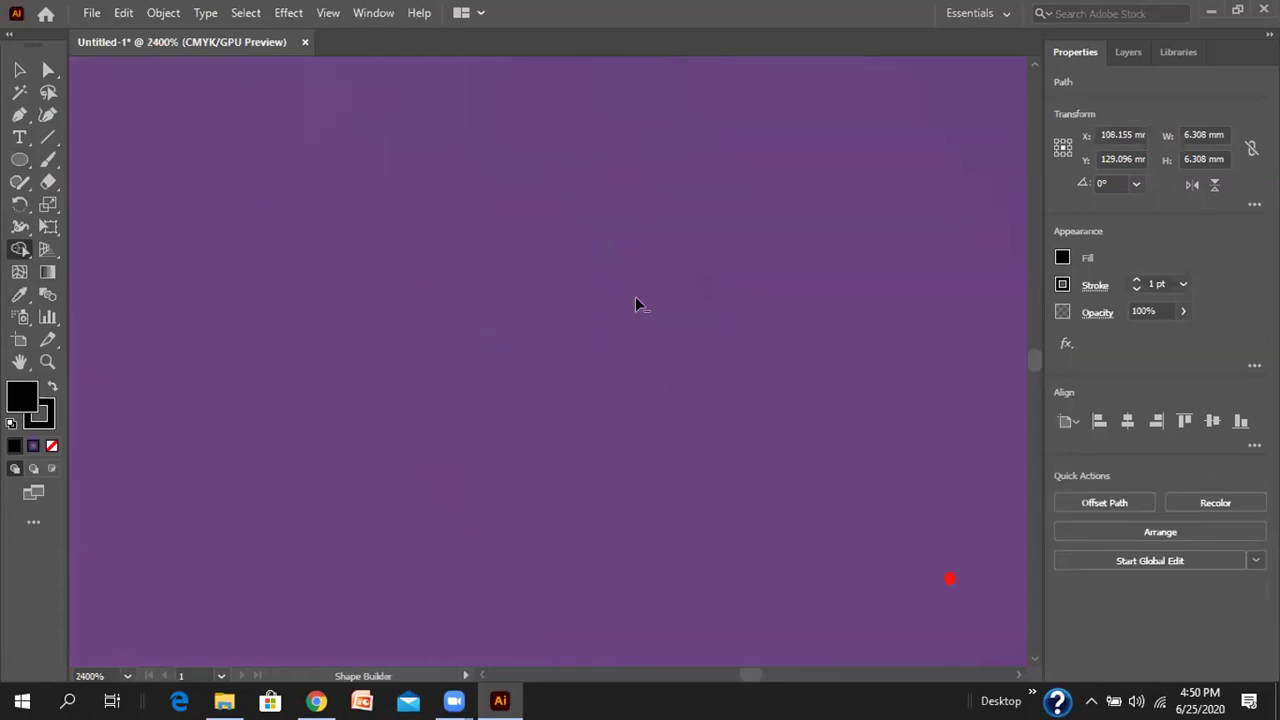
pyautogui.scroll(-2, 635, 296)
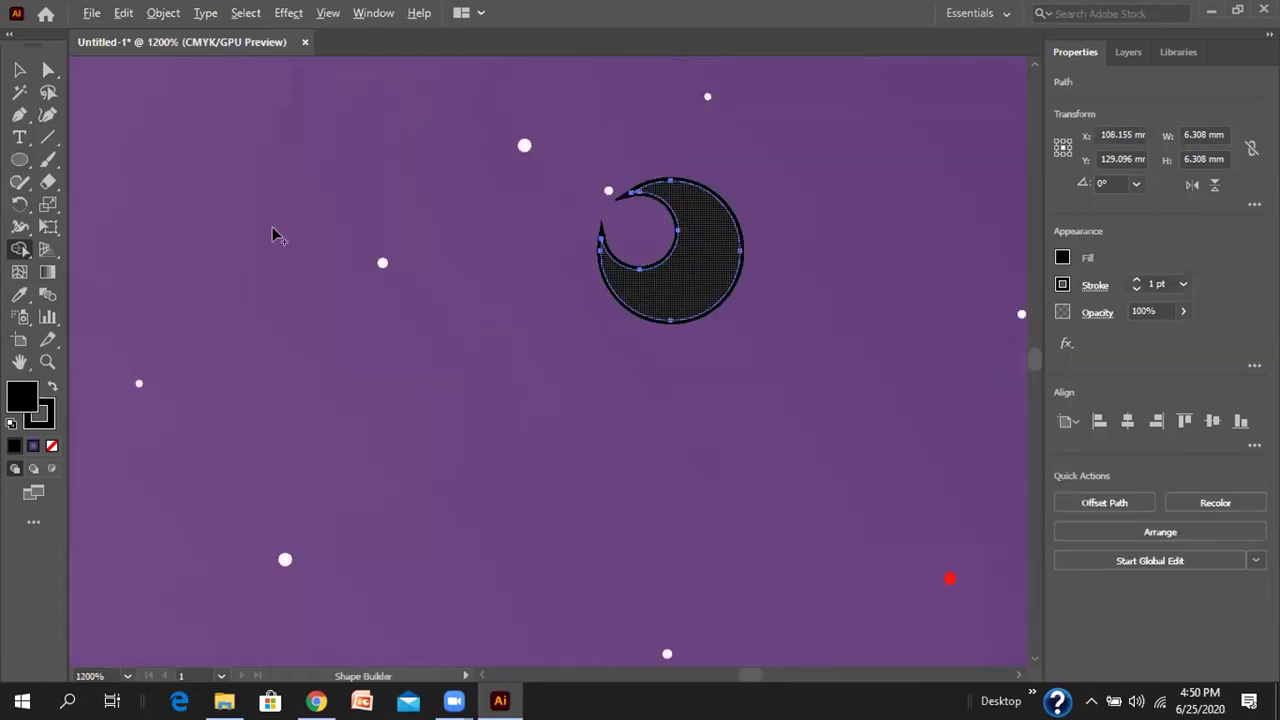
# - Hide the penguin's closed-eye arc in Layer 1 and move the black crescent pupil onto the white face circle in its place
pyautogui.hotkey('ctrl', '0')
pyautogui.press('v')
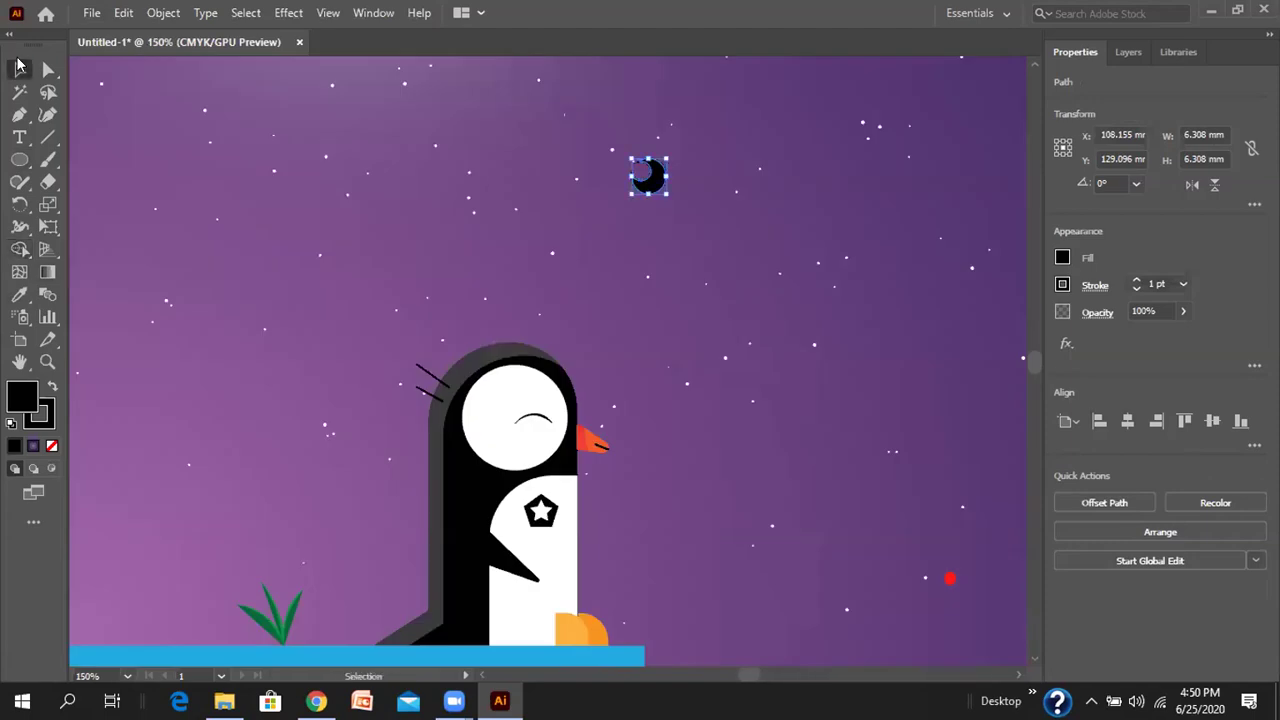
pyautogui.click(531, 420)
pyautogui.click(1130, 53)
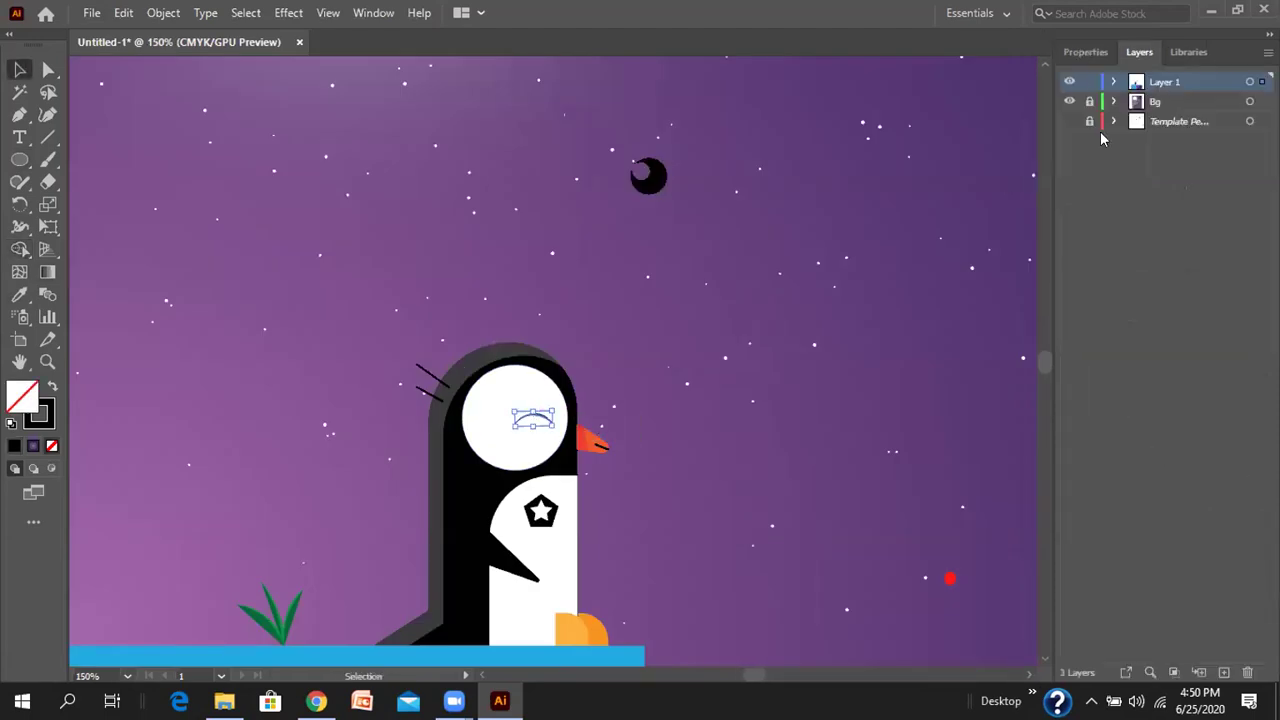
pyautogui.click(1114, 82)
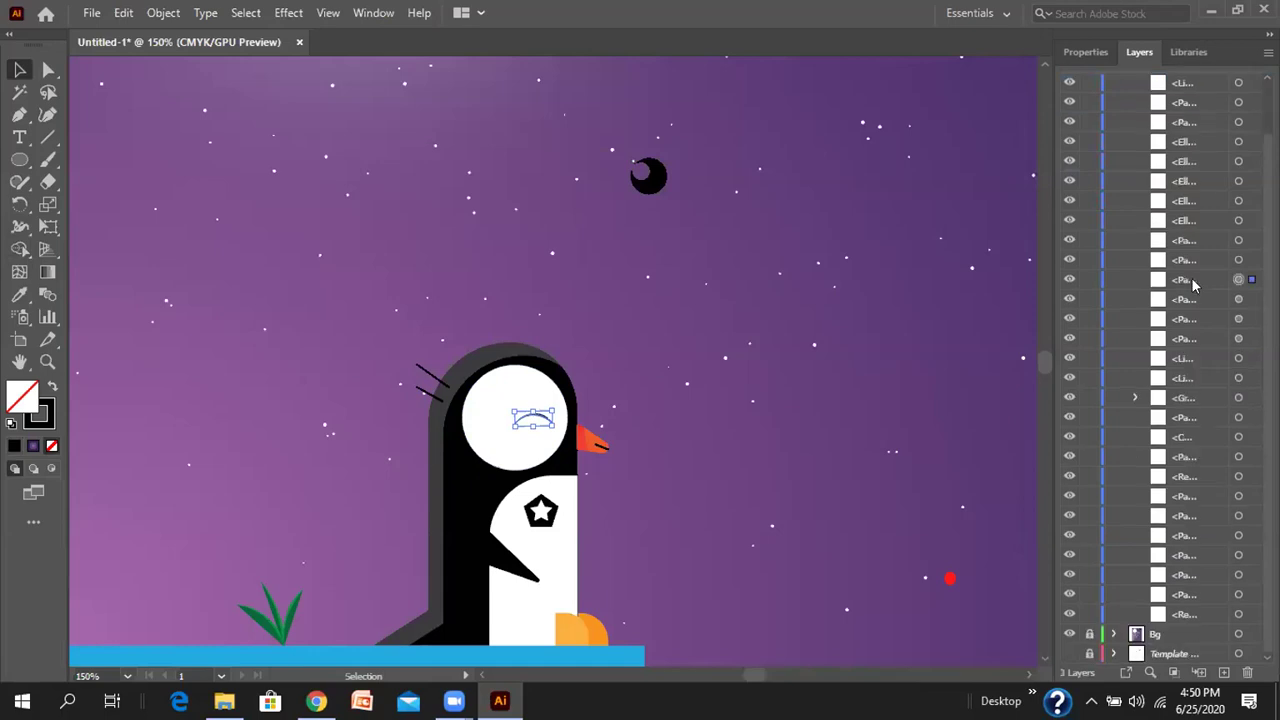
pyautogui.scroll(-2, 1193, 300)
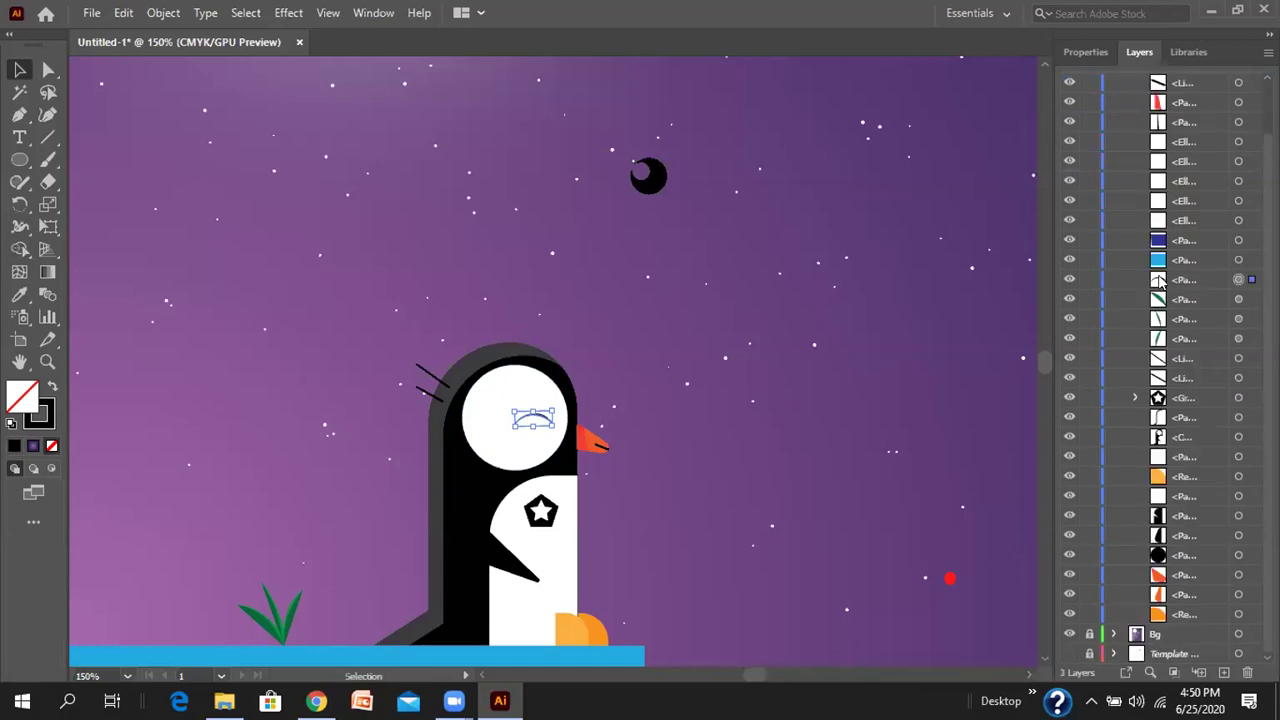
pyautogui.click(1069, 280)
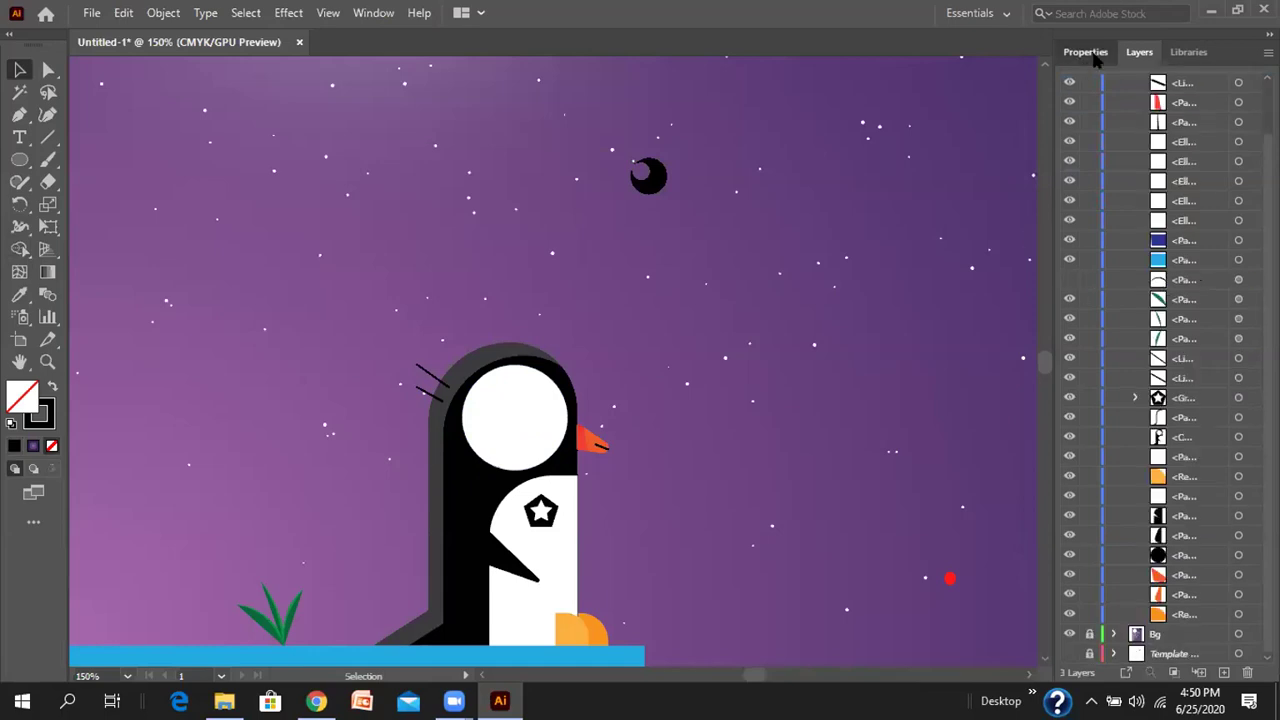
pyautogui.click(1085, 53)
pyautogui.moveTo(650, 181); pyautogui.dragTo(537, 430)
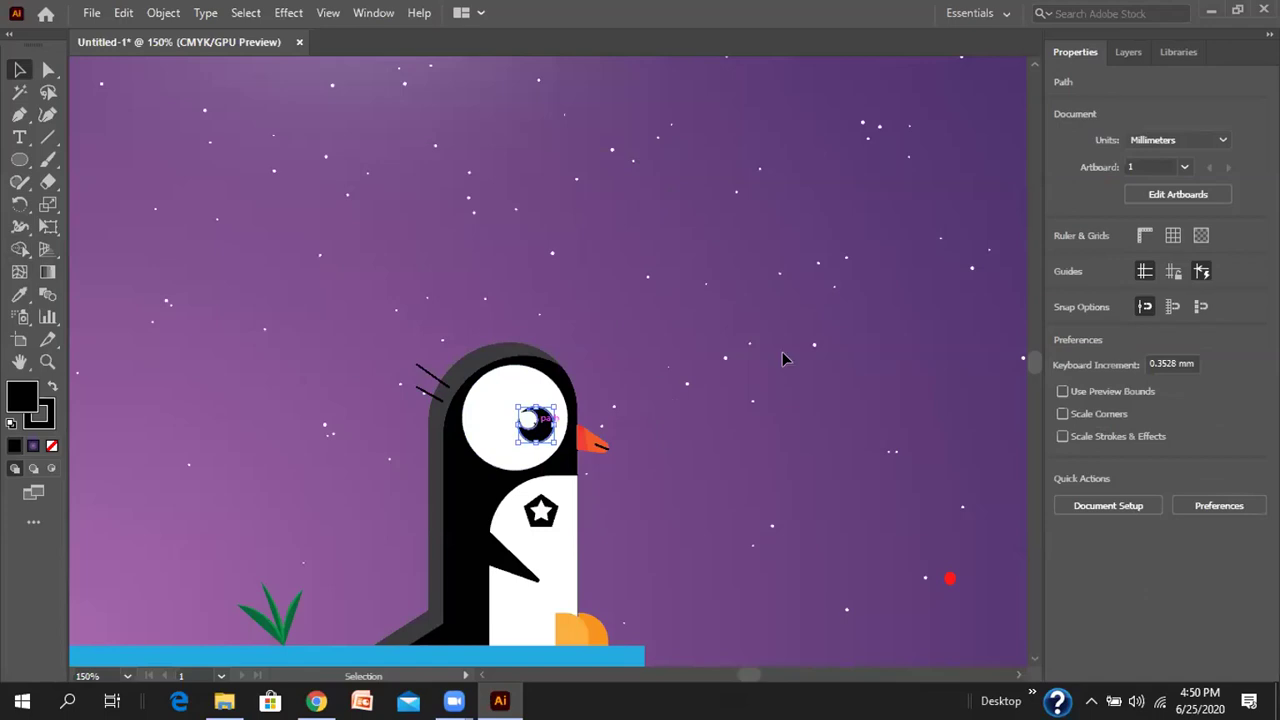
# - Deselect the pupil of the penguin's eye
pyautogui.scroll(-2, 770, 345)
pyautogui.scroll(-3, 752, 321)
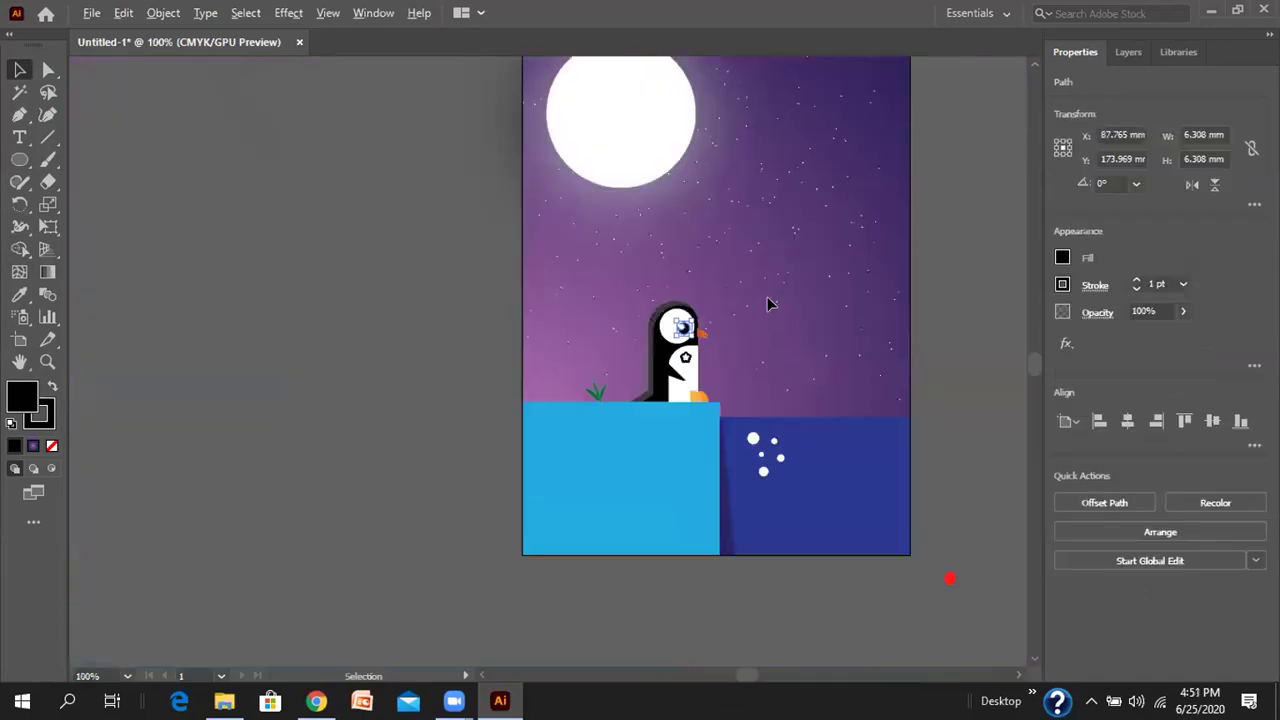
pyautogui.hotkey('ctrl', 'shift', 'a')
pyautogui.scroll(1, 786, 310)
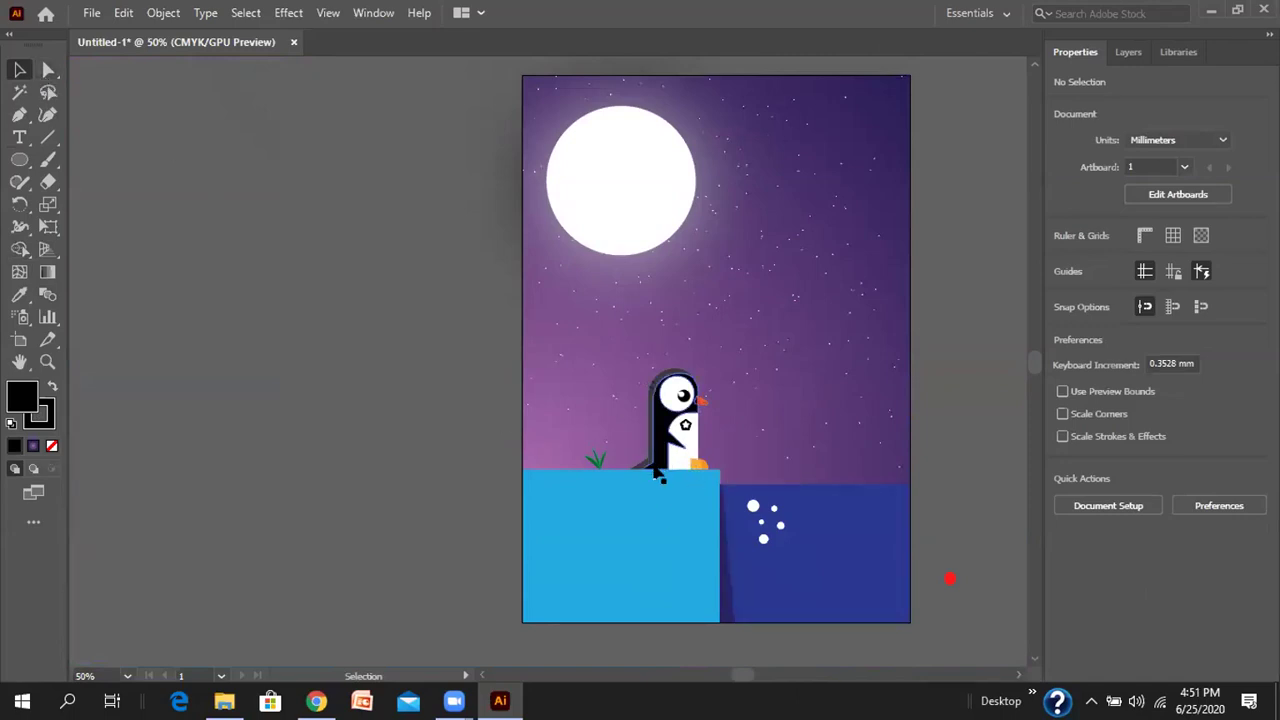
# - Round the corner where the back of the penguin's black body bends into its tail
pyautogui.scroll(5, 655, 470)
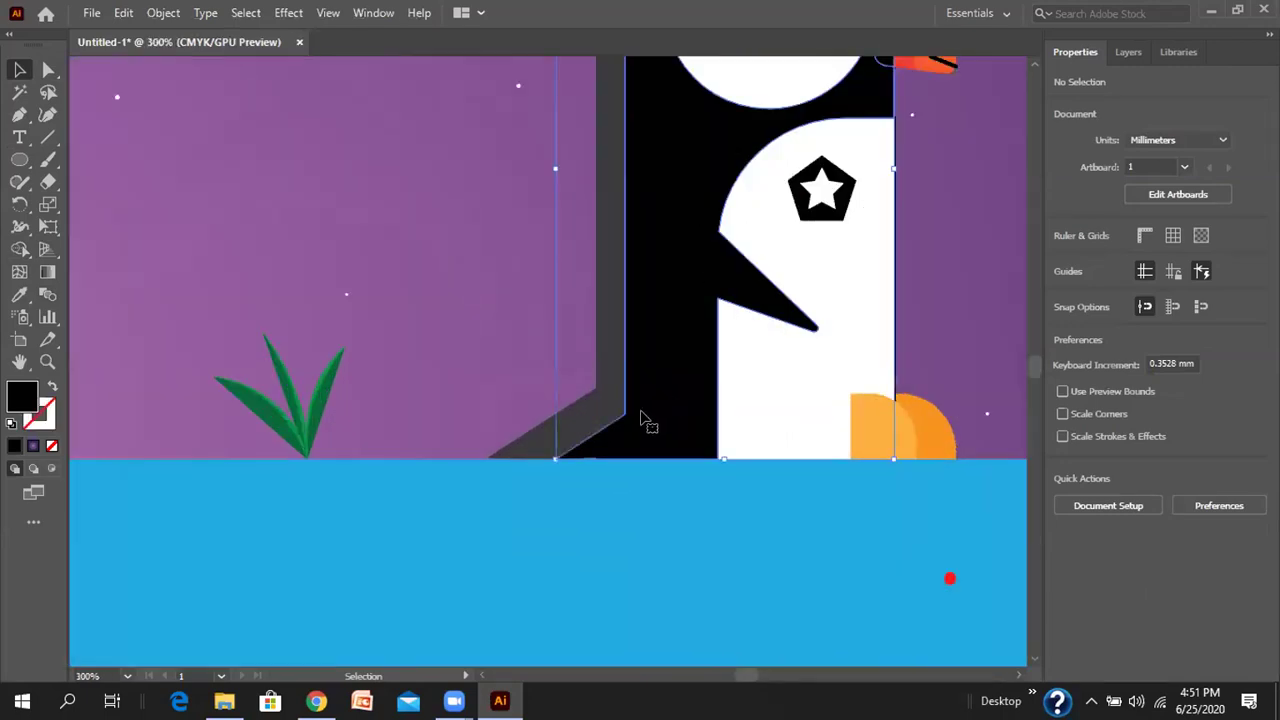
pyautogui.click(626, 430)
pyautogui.scroll(-2, 624, 425)
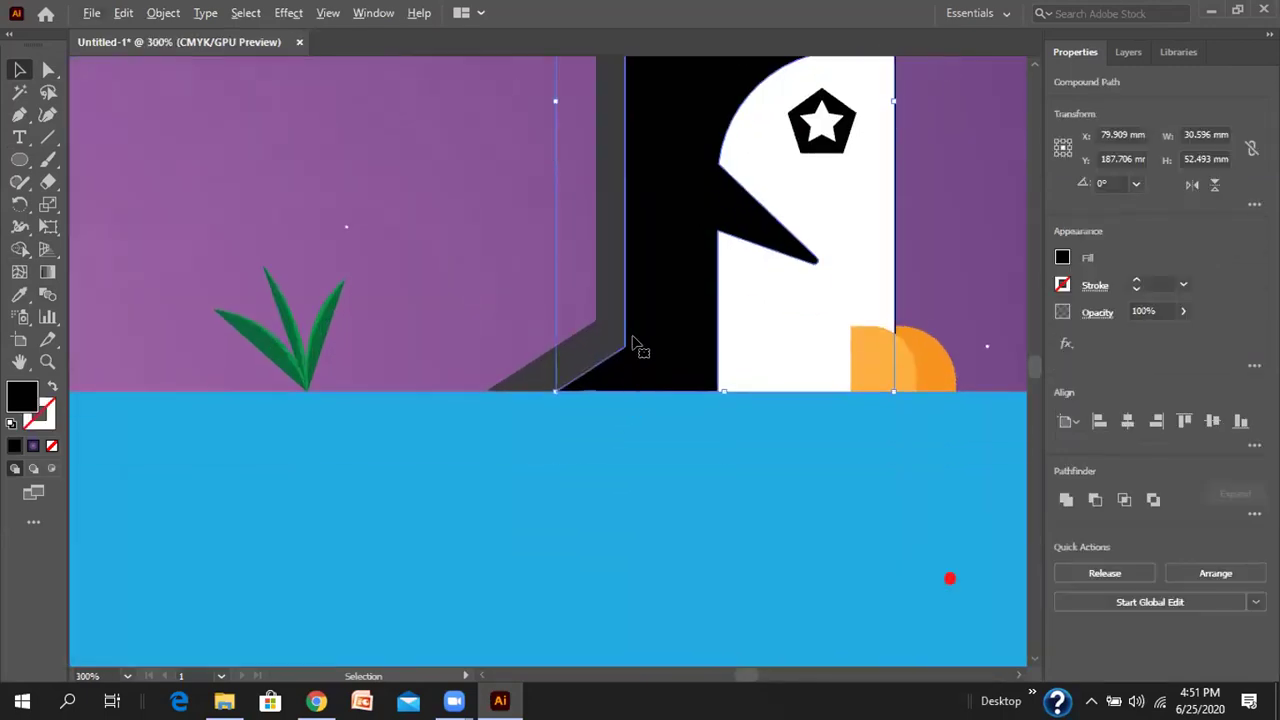
pyautogui.click(47, 113)
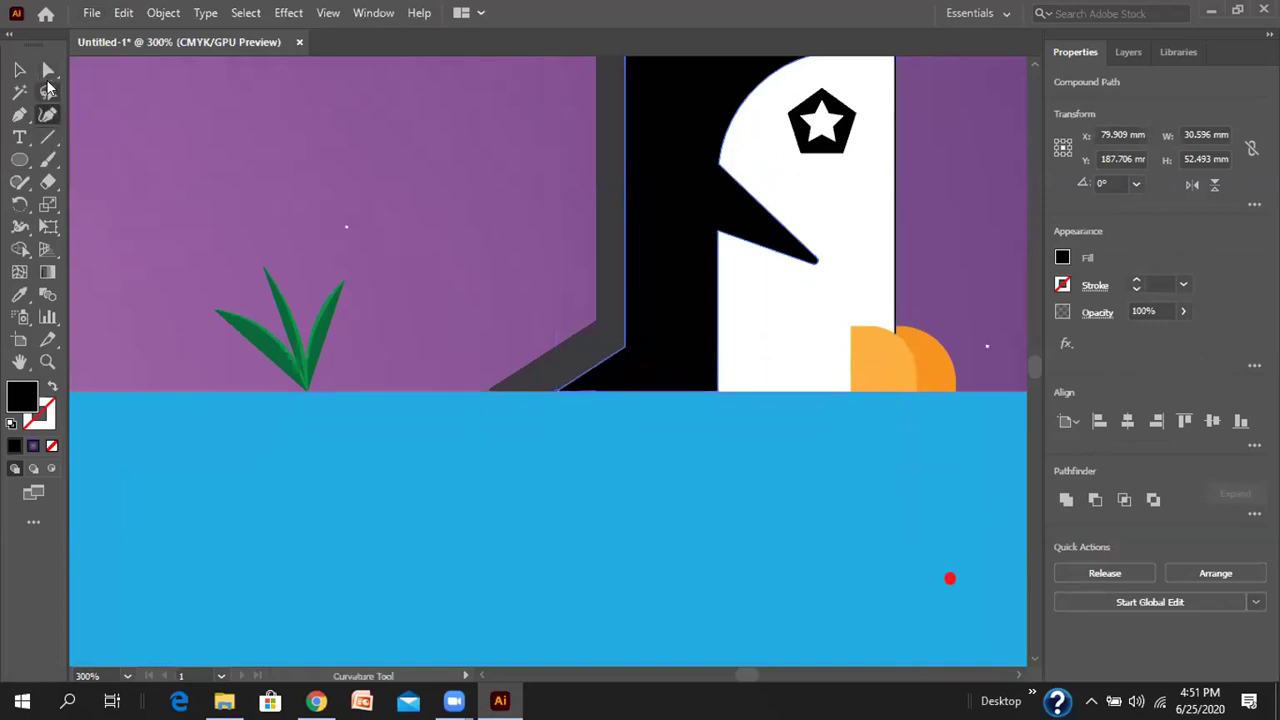
pyautogui.click(47, 69)
pyautogui.moveTo(608, 337); pyautogui.dragTo(574, 313)
pyautogui.click(465, 230)
pyautogui.click(663, 357)
pyautogui.scroll(1, 640, 400)
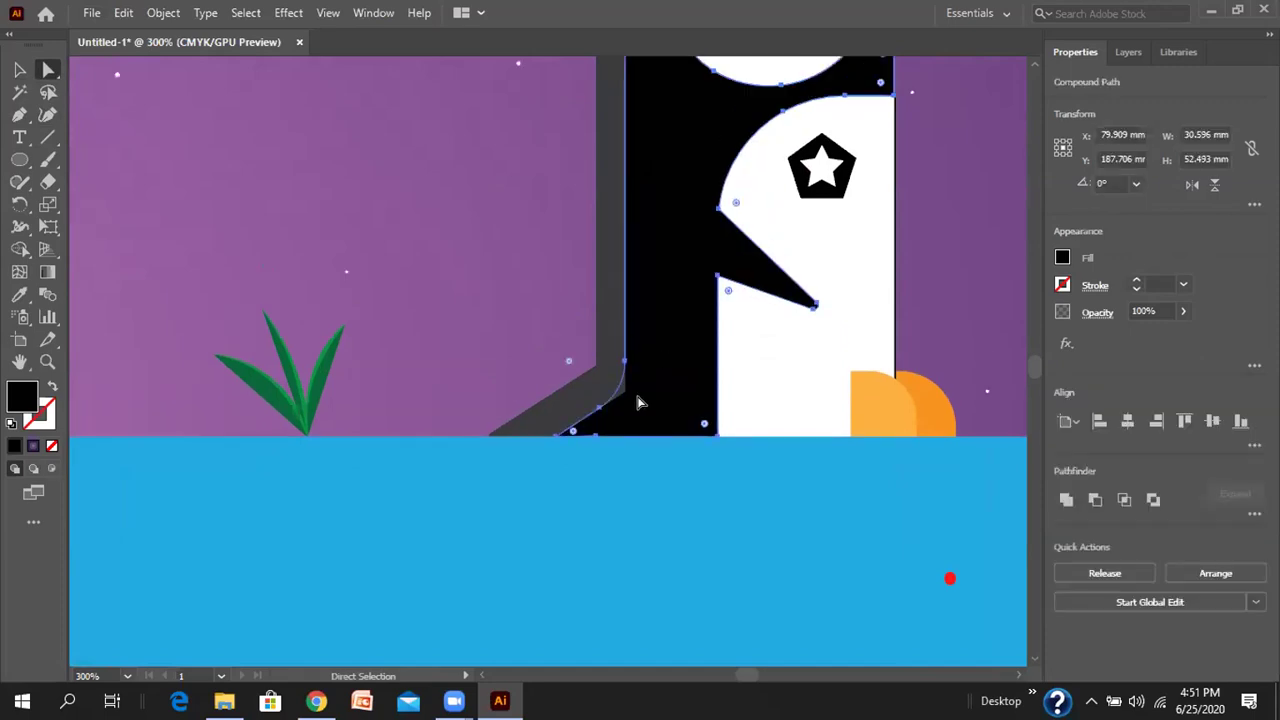
# - Round the inner and outer bends of the grey strip behind the penguin, one corner at a time, where it turns into the tail
pyautogui.click(573, 404)
pyautogui.click(573, 407)
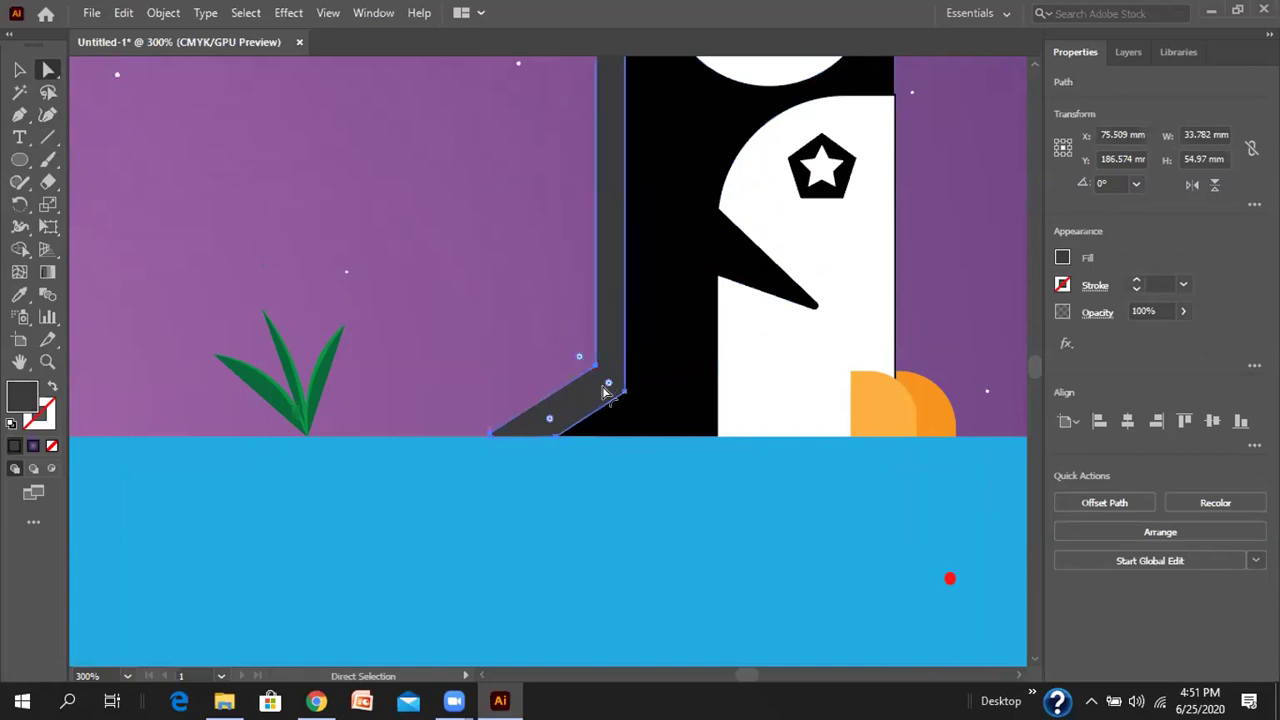
pyautogui.moveTo(605, 385); pyautogui.dragTo(551, 329)
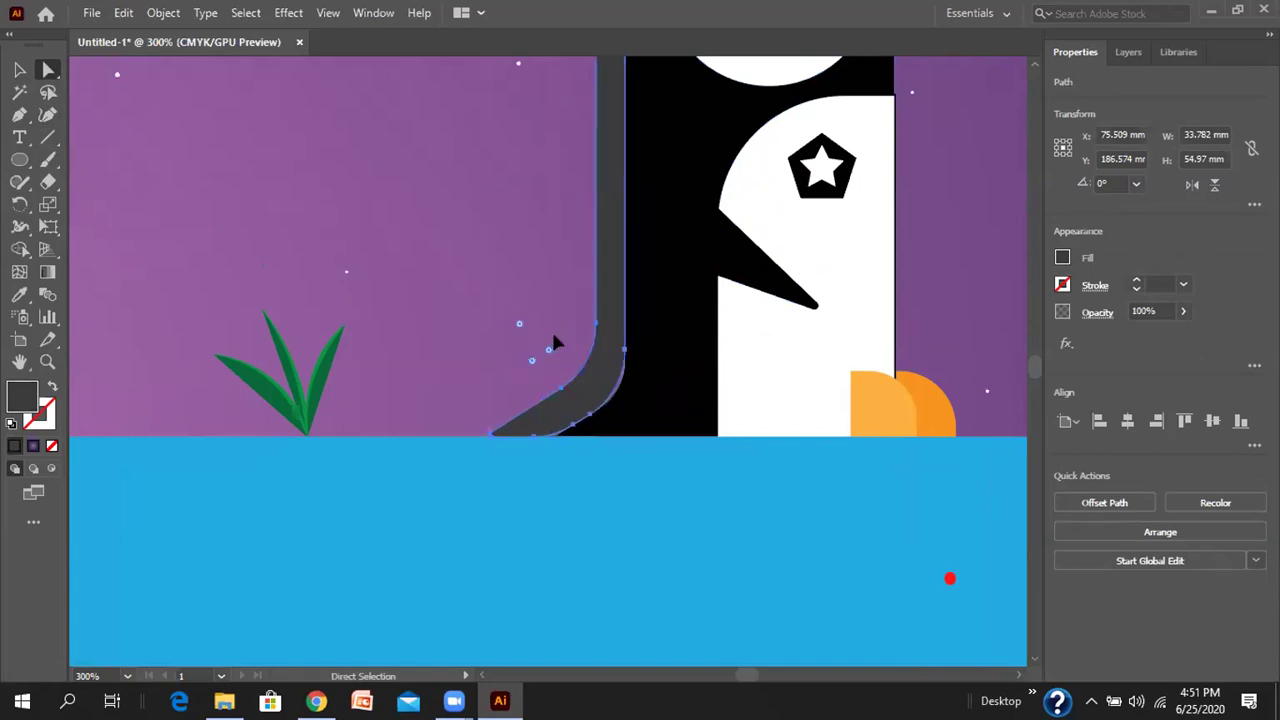
pyautogui.hotkey('ctrl', 'z')
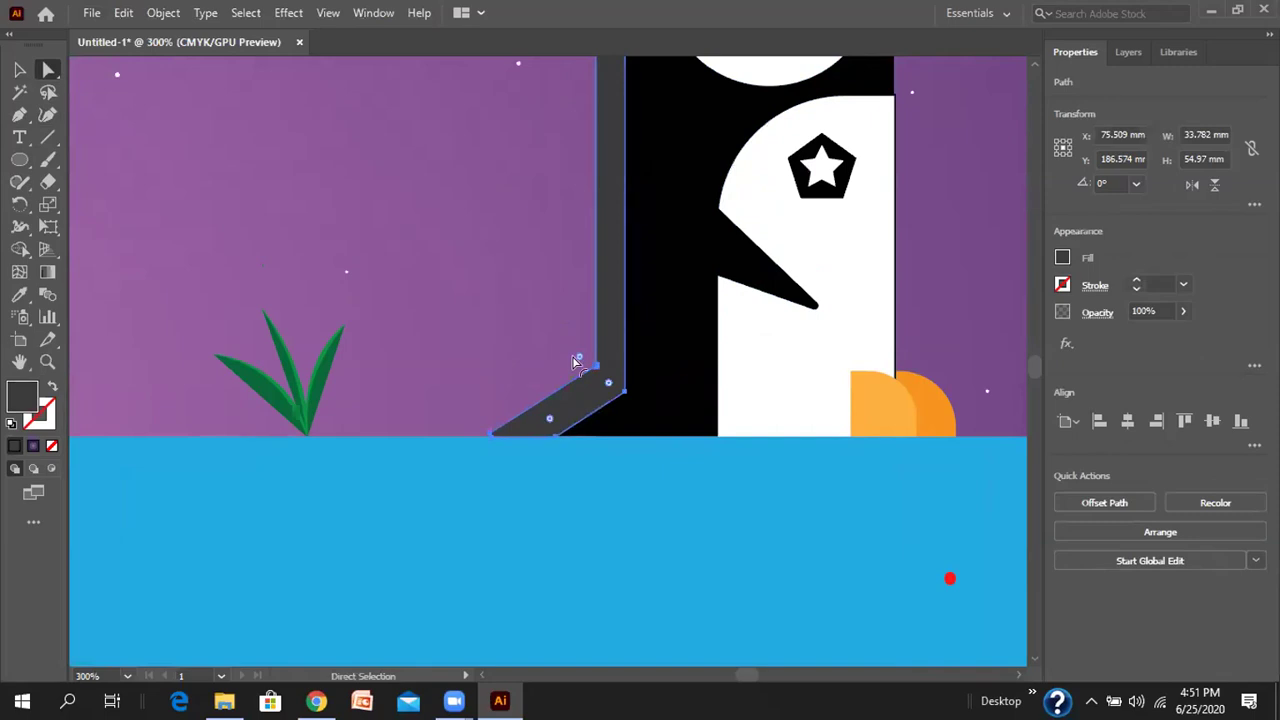
pyautogui.moveTo(577, 358); pyautogui.dragTo(518, 330)
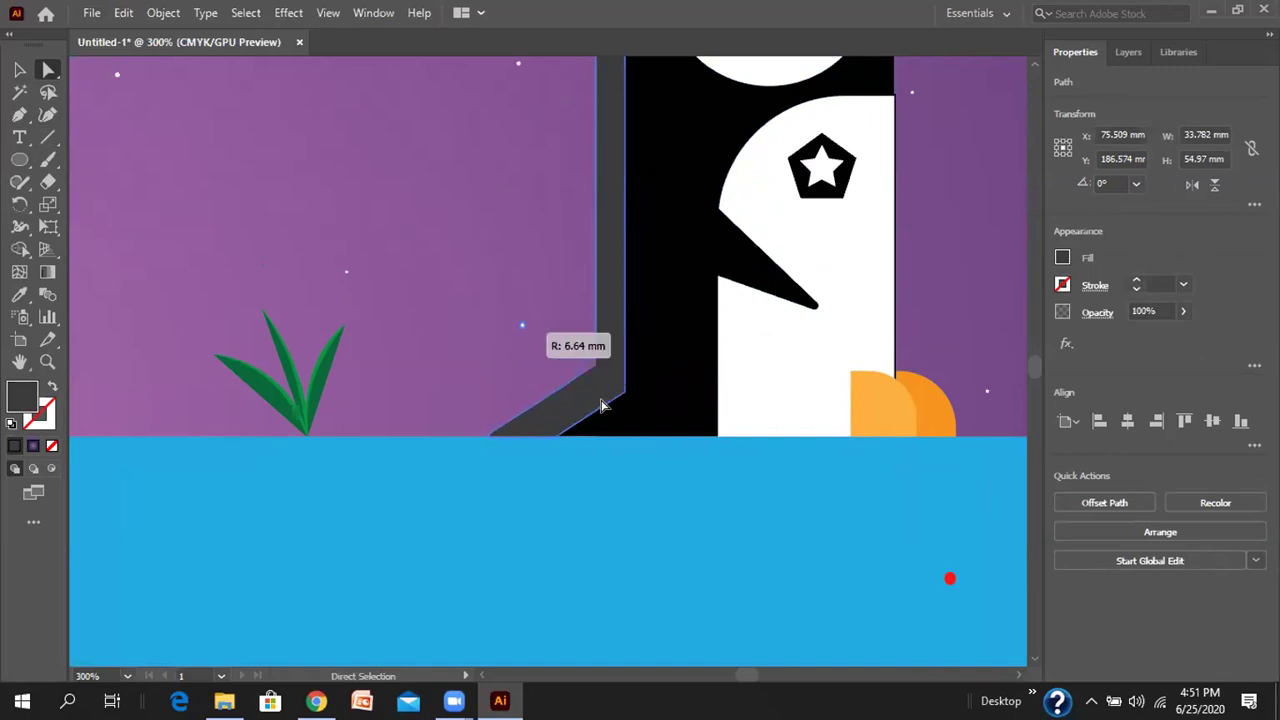
pyautogui.moveTo(607, 387); pyautogui.dragTo(551, 337)
# - Increase the rounding of the black body's tail corner to match the curve of the grey strip
pyautogui.click(634, 428)
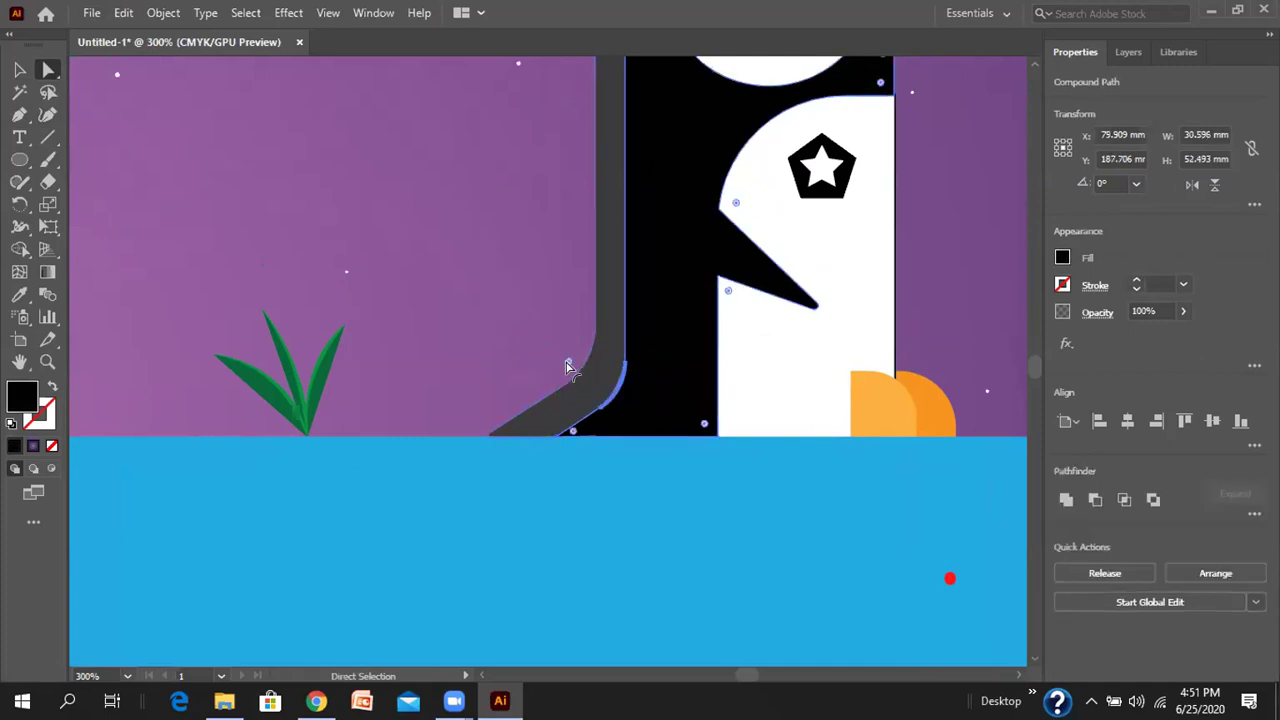
pyautogui.moveTo(567, 370); pyautogui.dragTo(545, 349)
pyautogui.keyDown('alt'); pyautogui.scroll(-4, 763, 327); pyautogui.keyUp('alt')
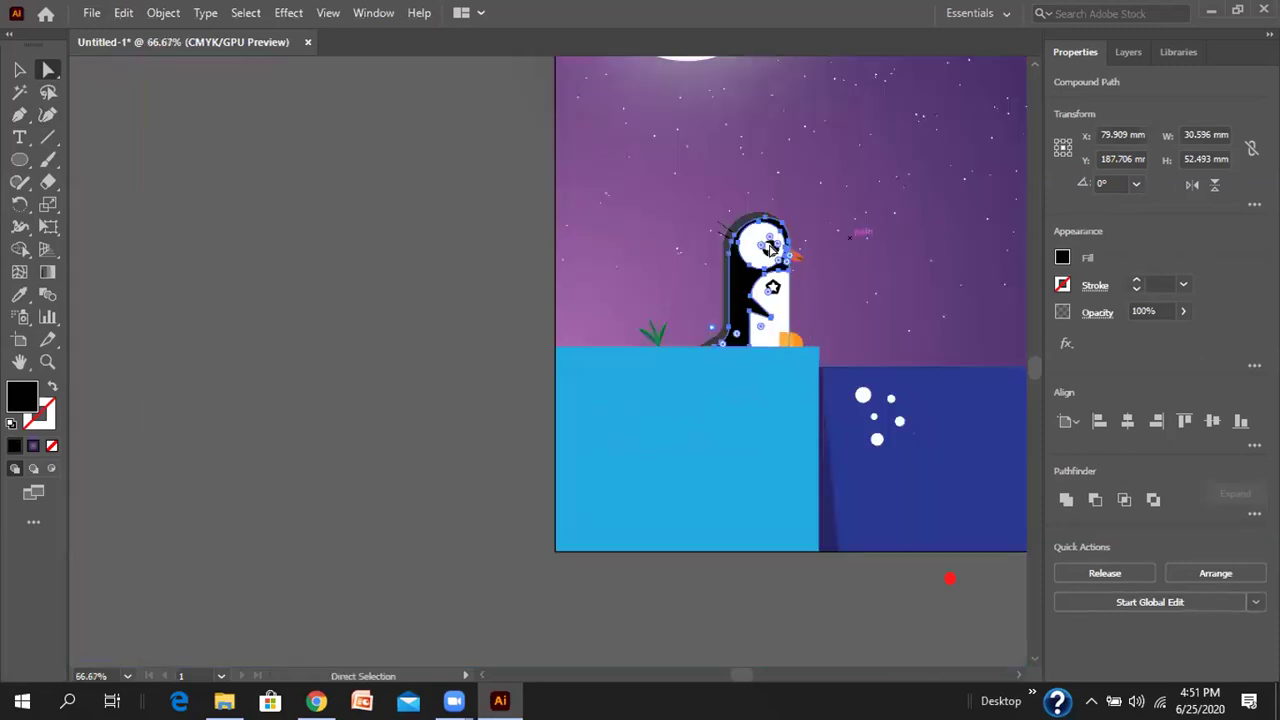
pyautogui.scroll(2, 763, 327)
pyautogui.click(17, 72)
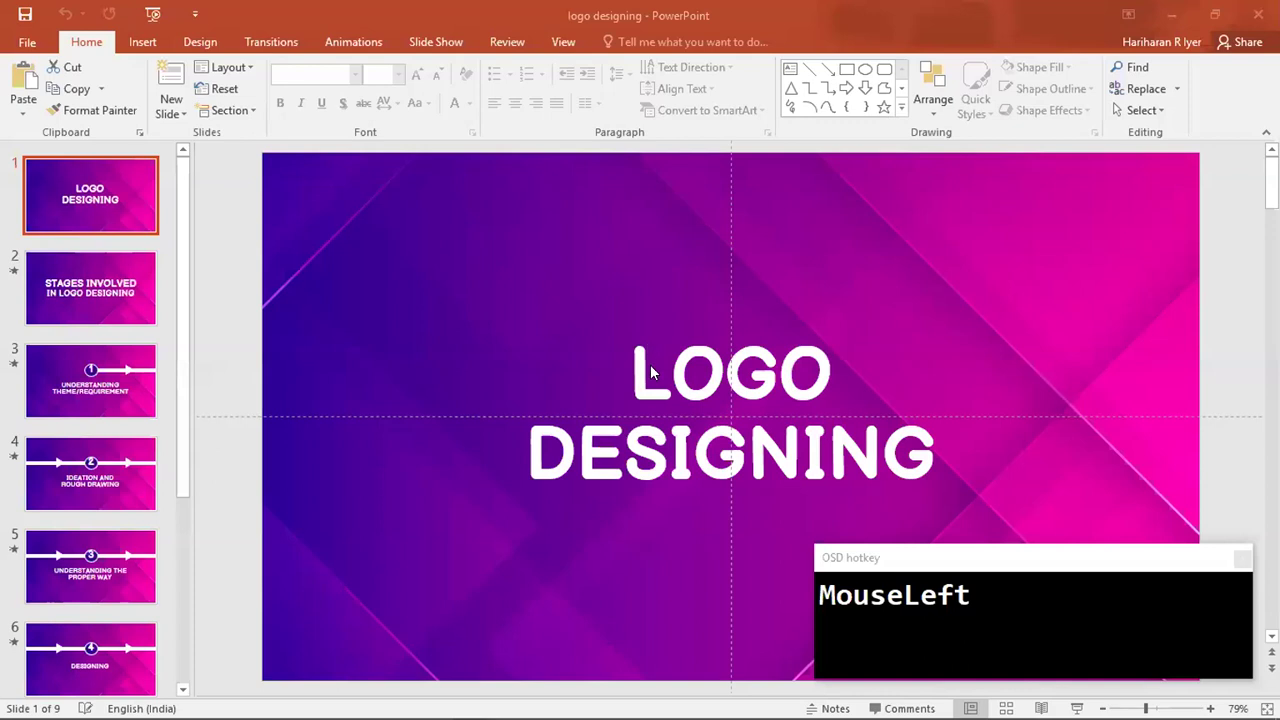
# - Switch to the logo designing presentation in PowerPoint and start its slide show from the first slide
pyautogui.press('F5')
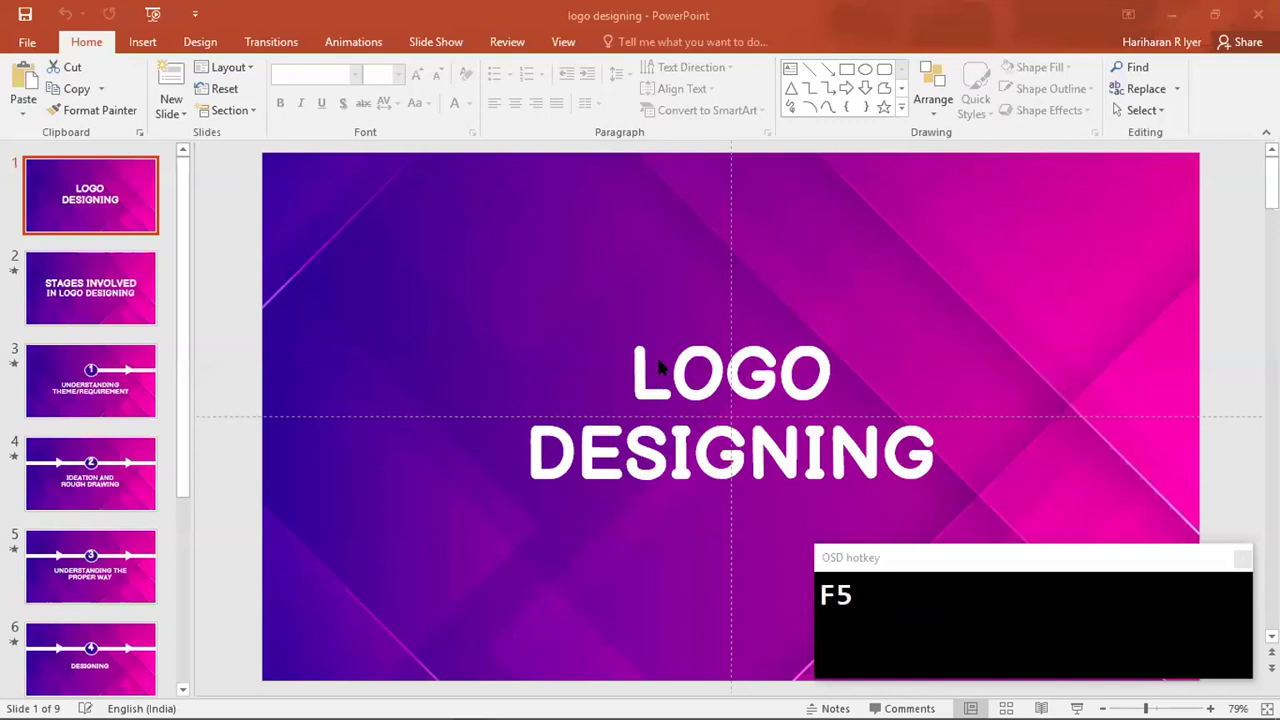
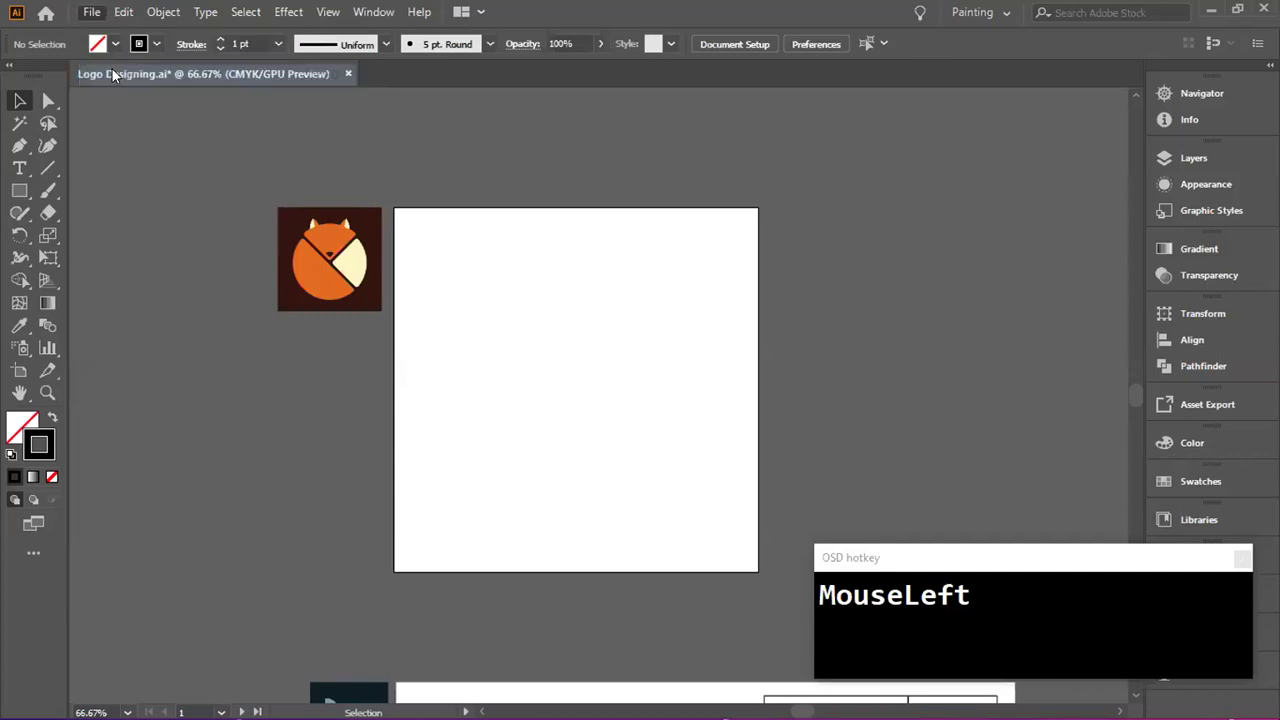
pyautogui.click(72, 178)
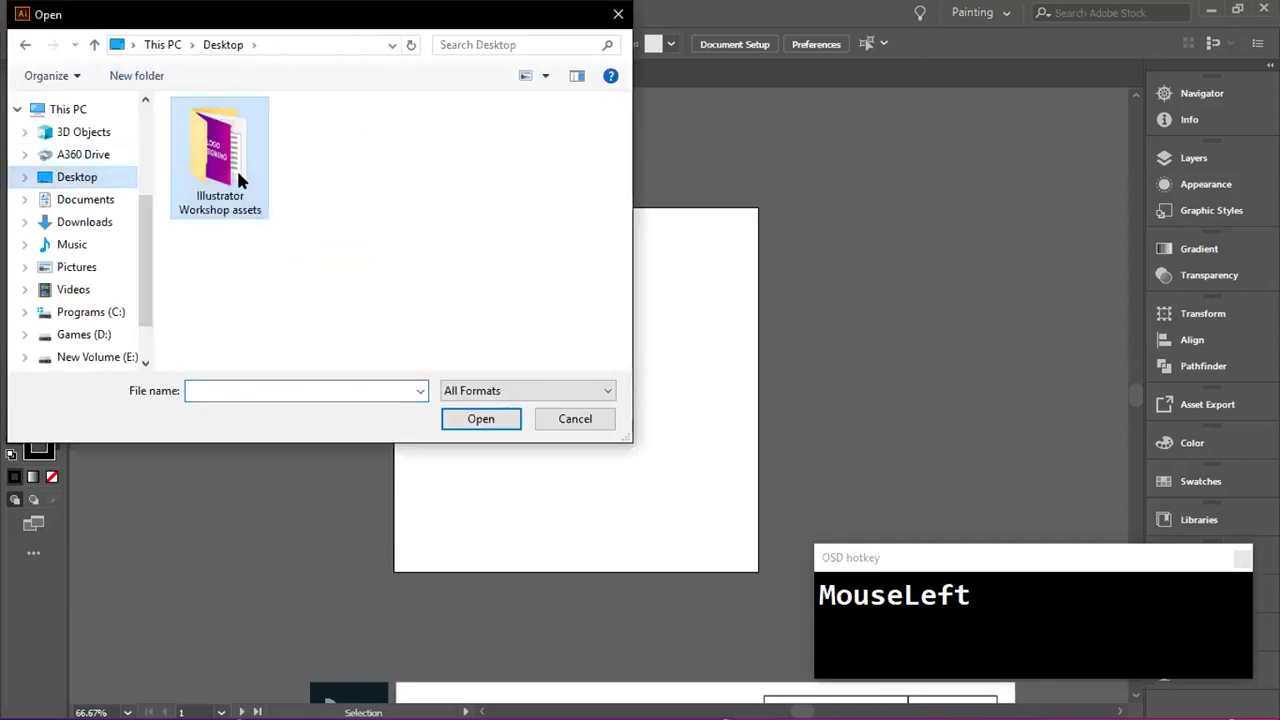
pyautogui.doubleClick(246, 177)
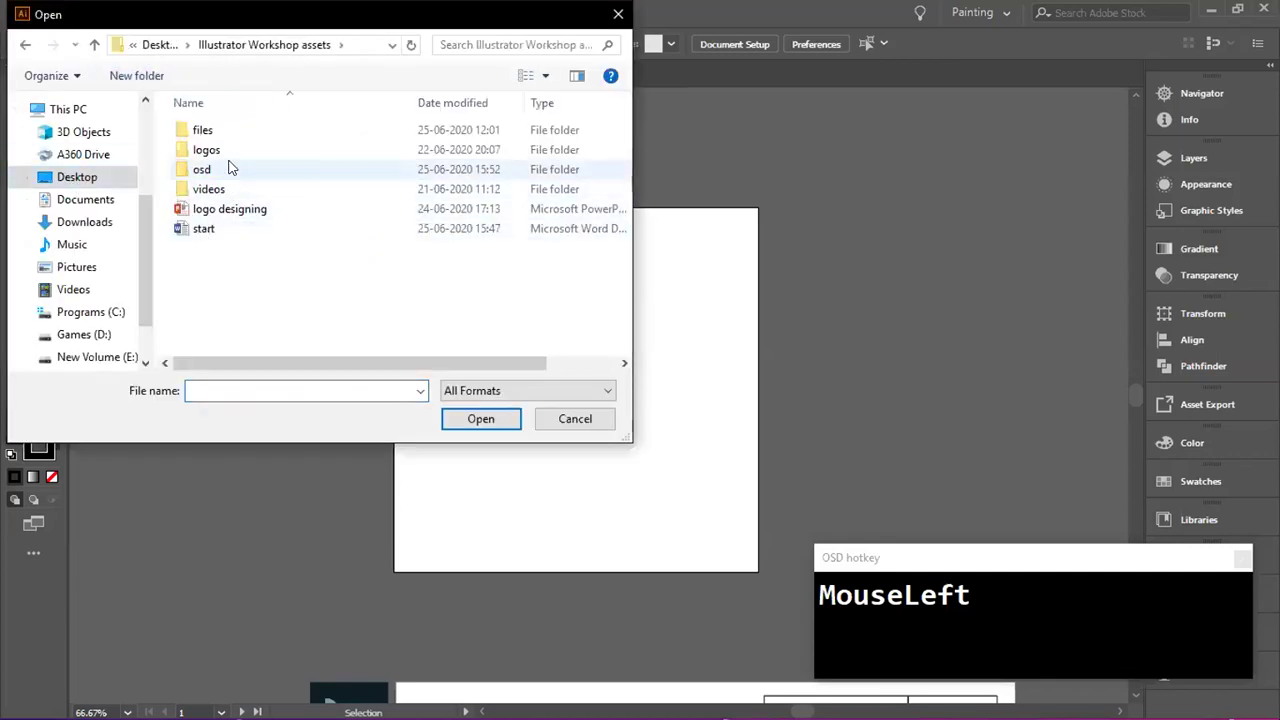
pyautogui.doubleClick(241, 134)
pyautogui.click(253, 133)
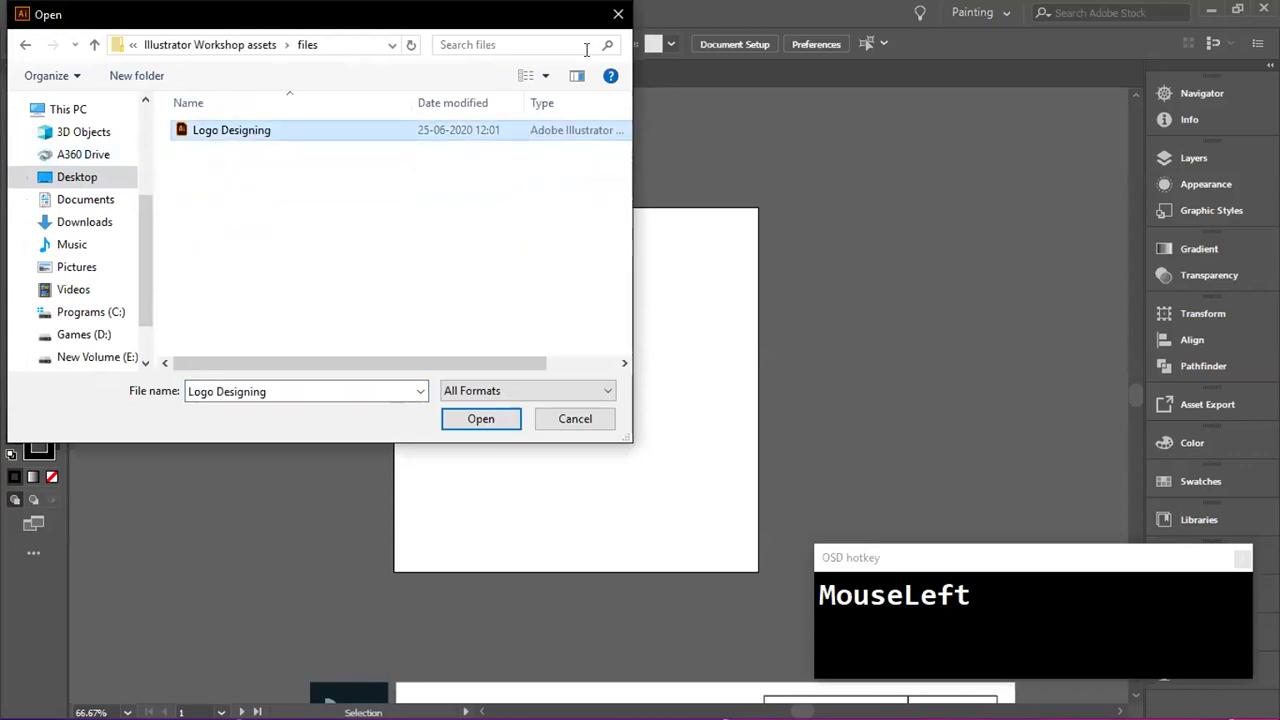
pyautogui.moveTo(591, 37); pyautogui.dragTo(623, 157)
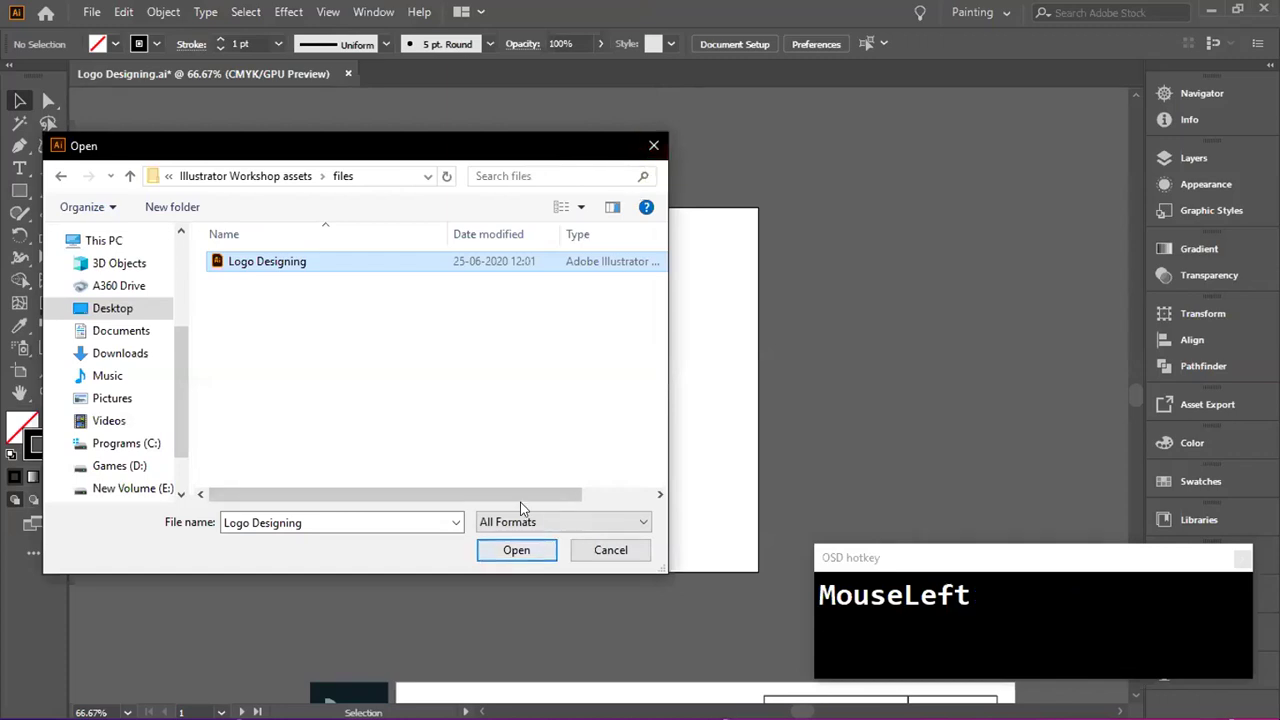
pyautogui.click(653, 145)
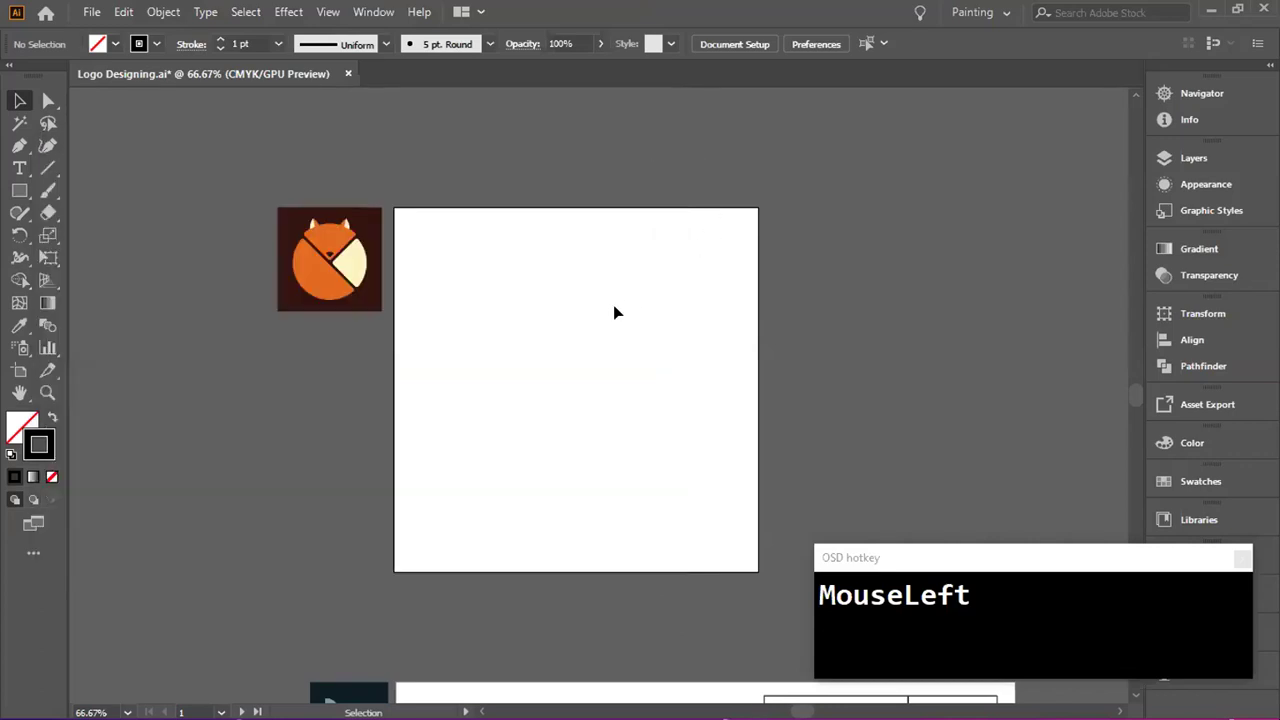
# - Look over the fox, turtle, swan and elephant logo artboards in the Logo Designing document
pyautogui.keyDown('alt'); pyautogui.scroll(-3, 613, 314); pyautogui.keyUp('alt')
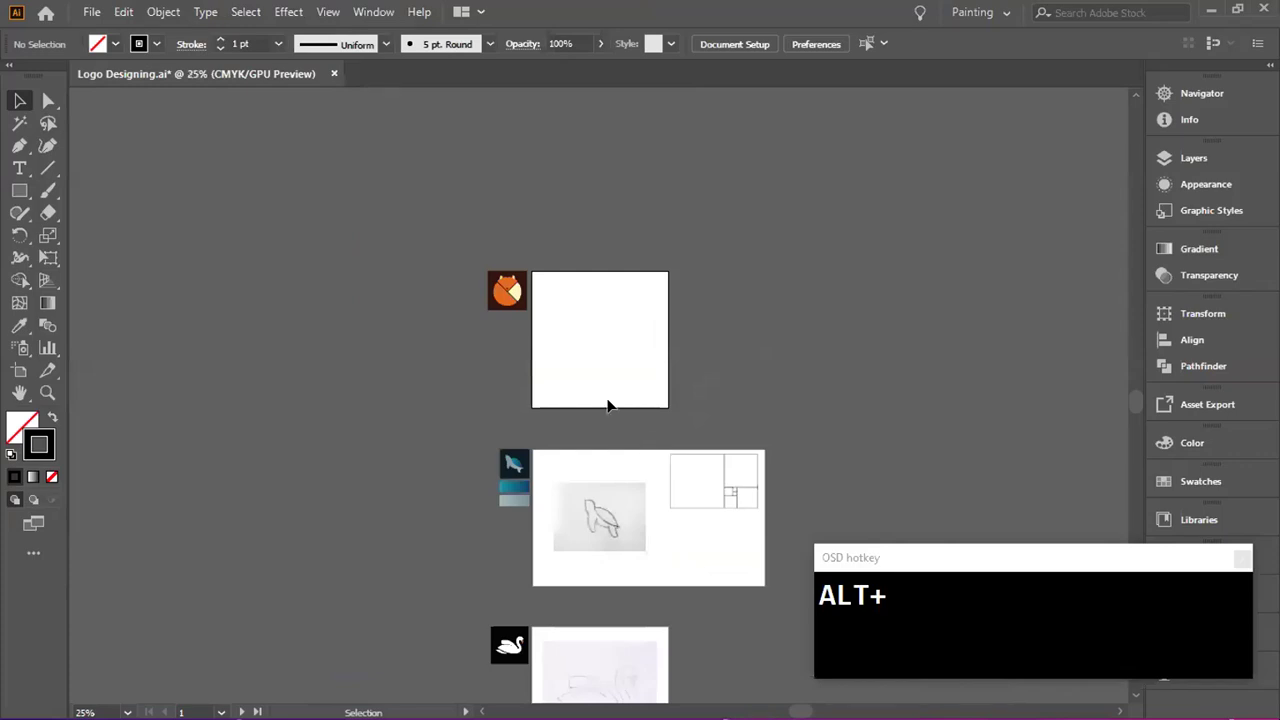
pyautogui.scroll(-3, 623, 437)
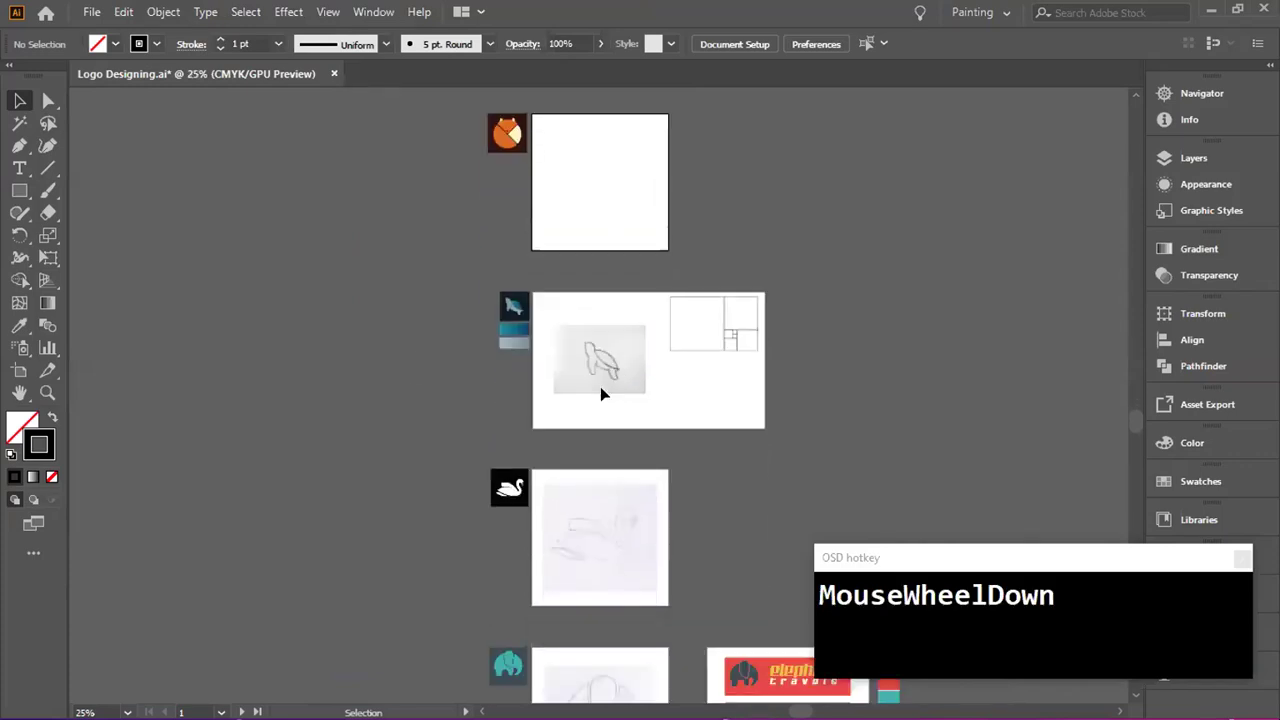
pyautogui.scroll(-4, 601, 393)
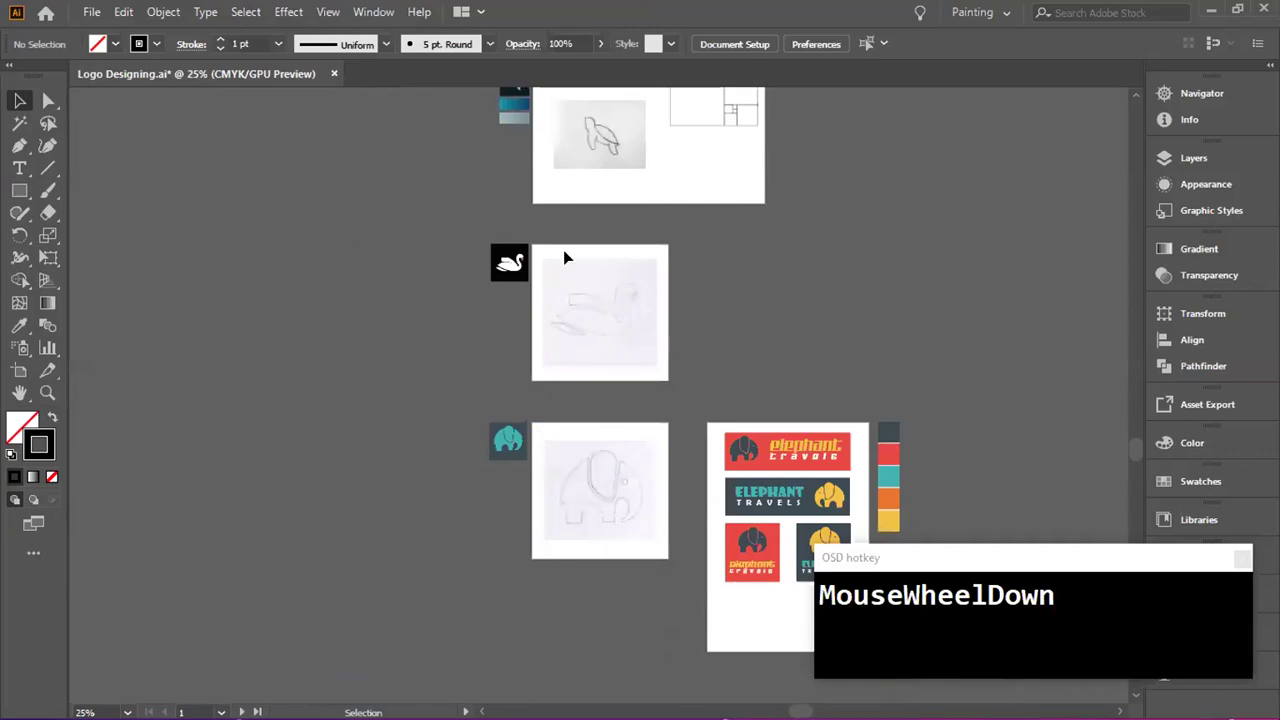
pyautogui.scroll(3, 658, 453)
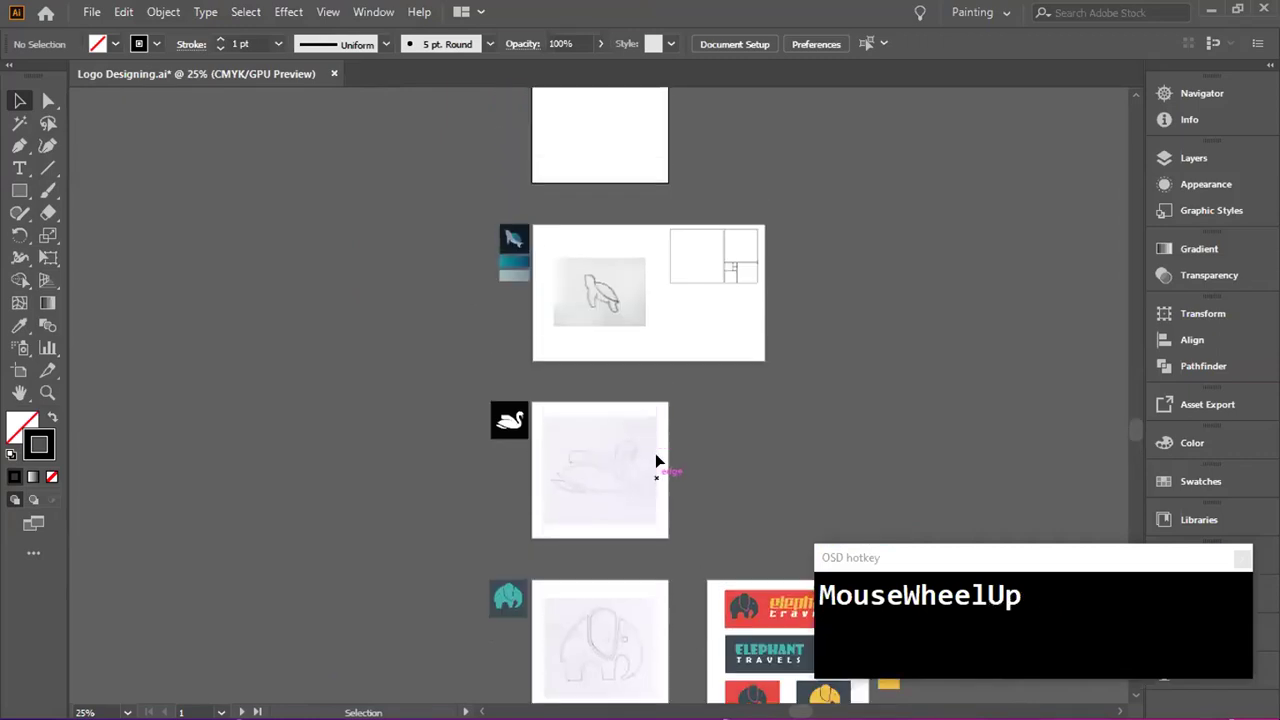
pyautogui.scroll(-5, 664, 425)
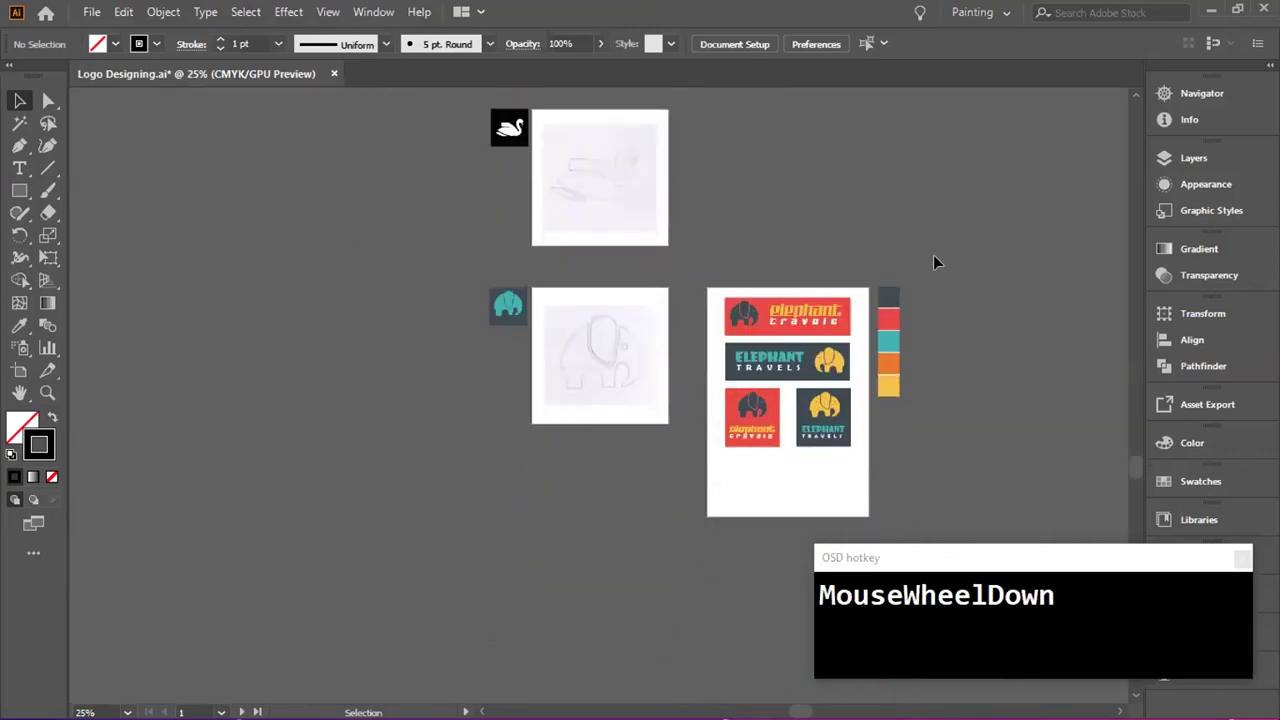
pyautogui.scroll(9, 705, 352)
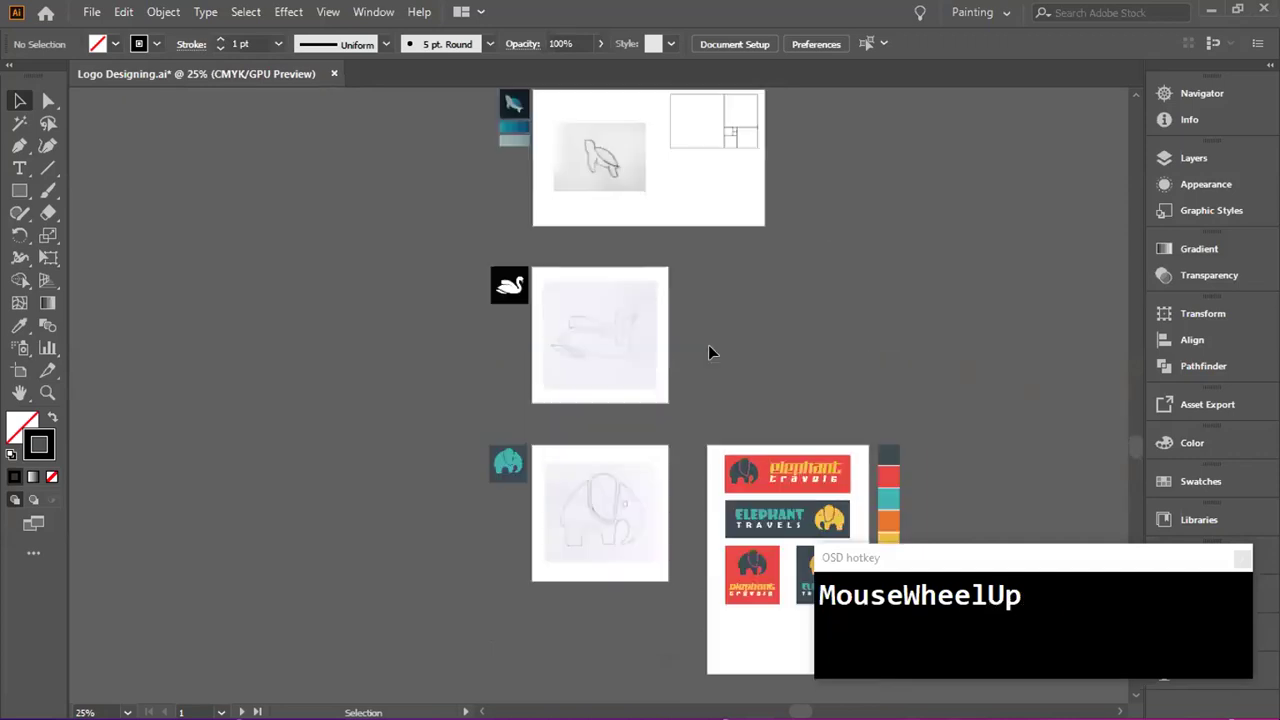
pyautogui.scroll(1, 660, 358)
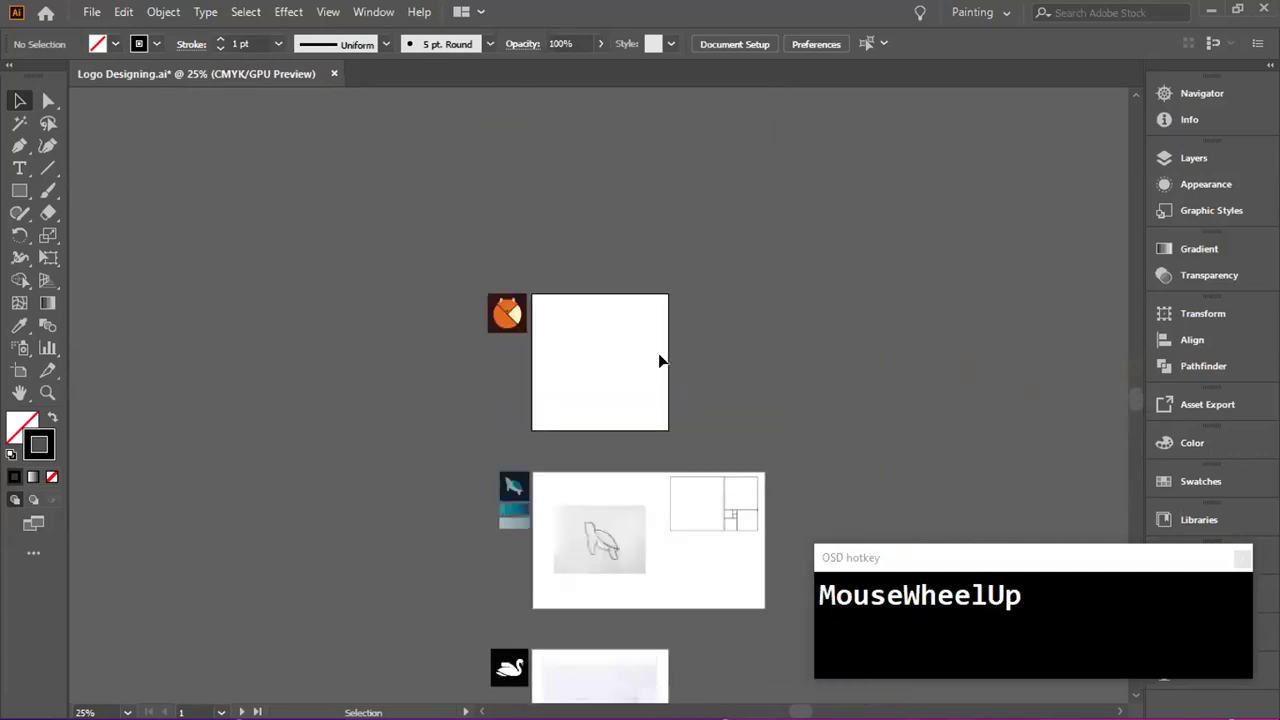
pyautogui.scroll(-4, 660, 358)
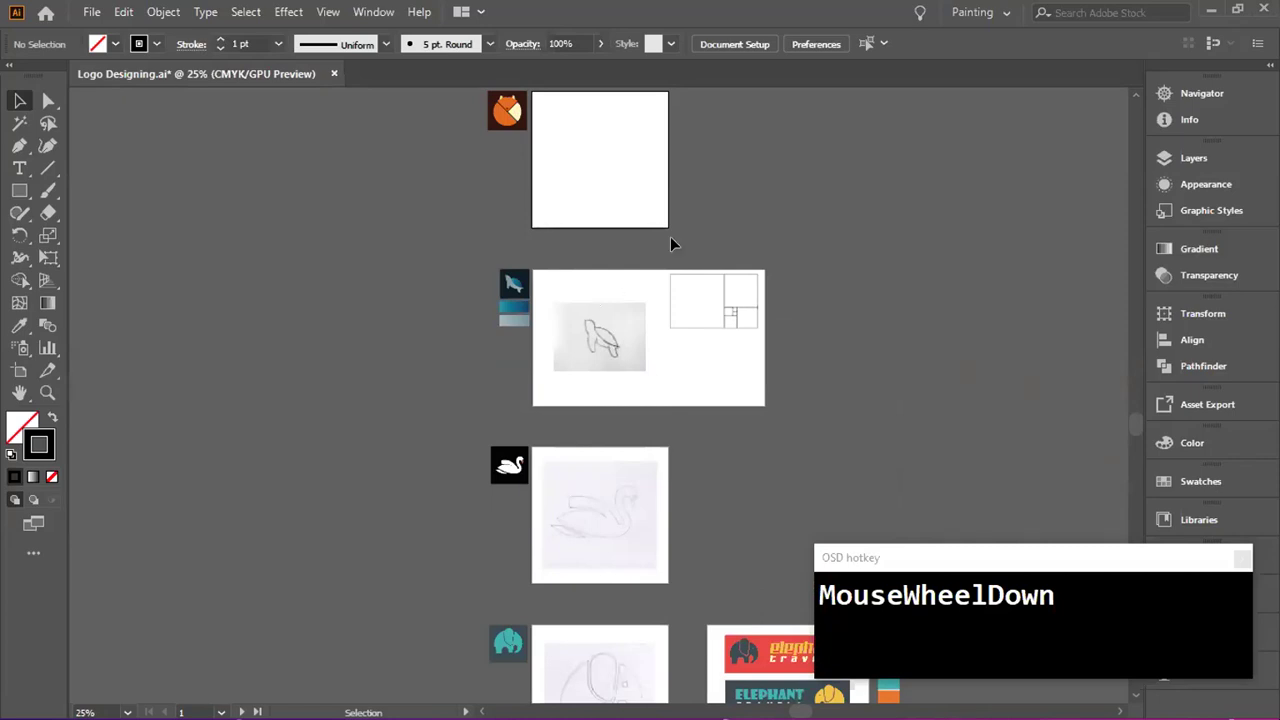
pyautogui.scroll(4, 683, 209)
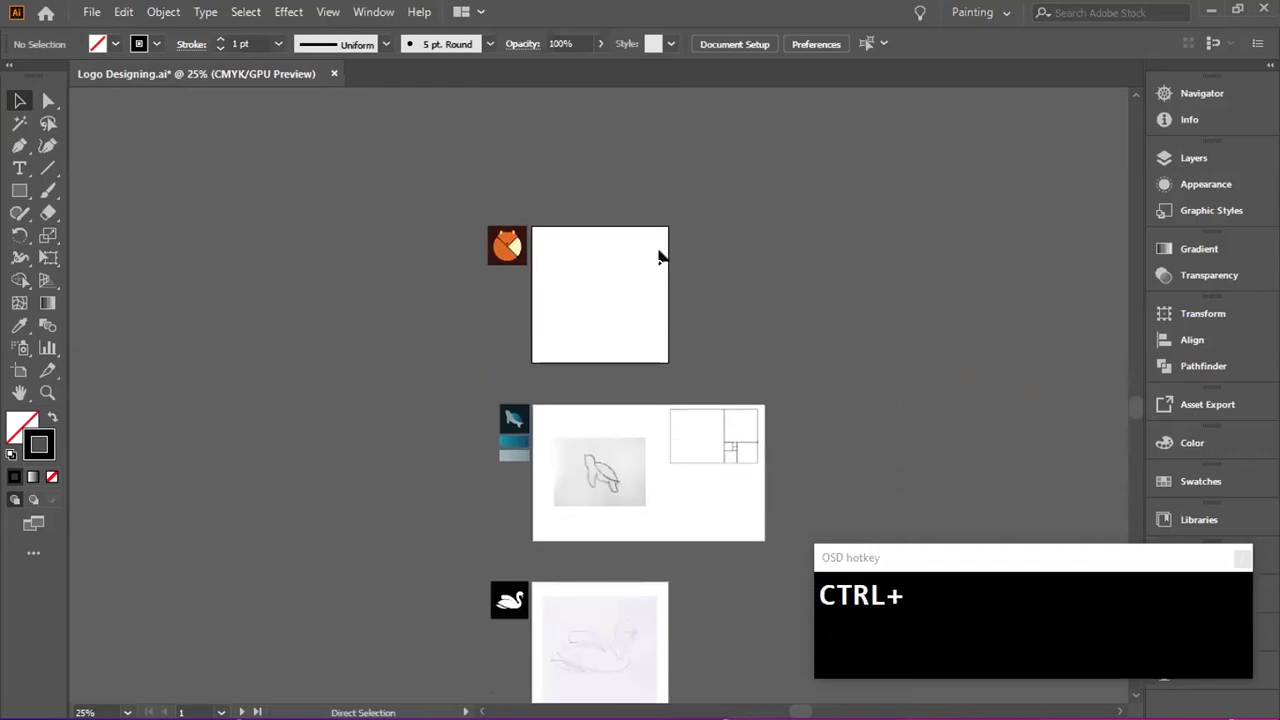
pyautogui.scroll(3, 648, 294)
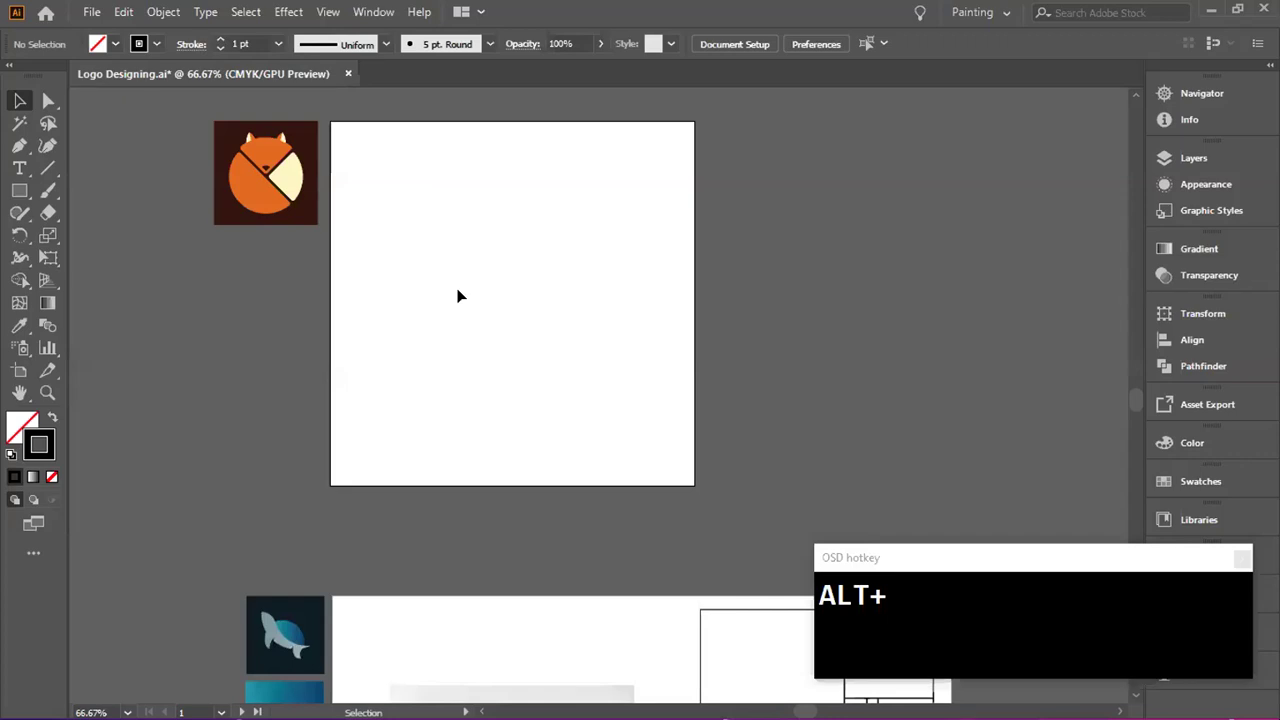
pyautogui.keyDown('alt'); pyautogui.scroll(3, 457, 290); pyautogui.keyUp('alt')
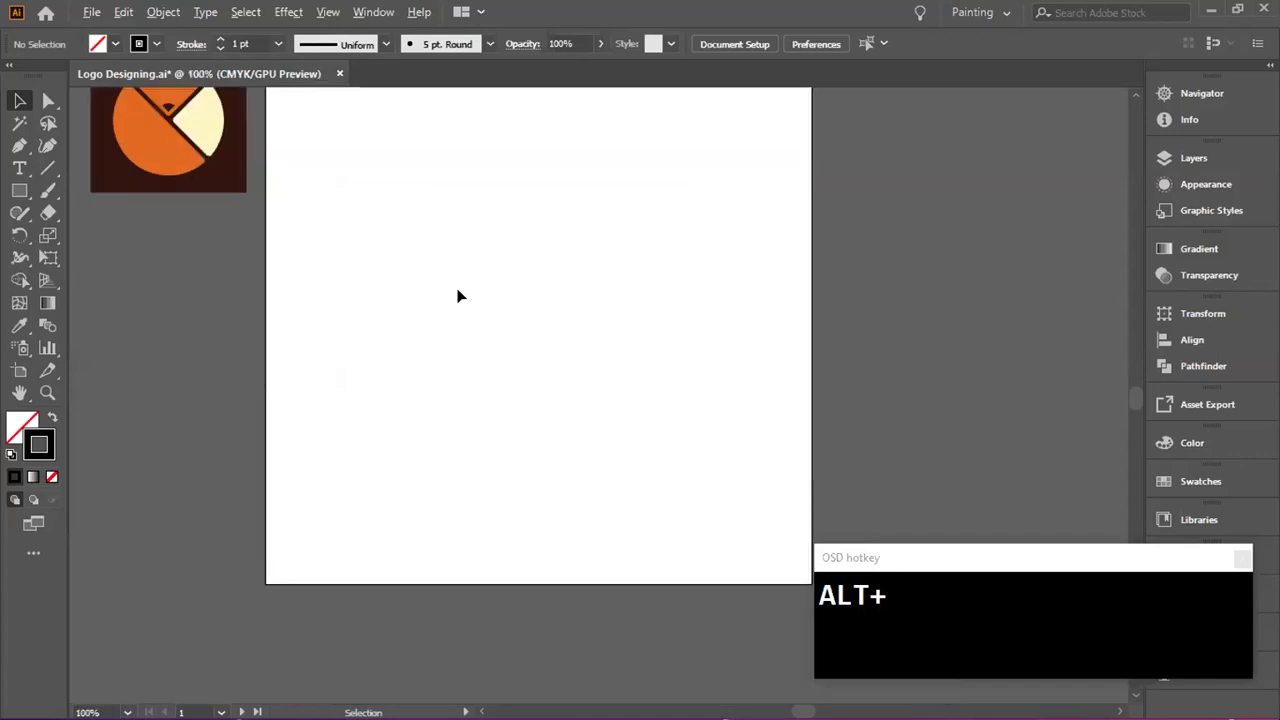
pyautogui.keyDown('alt'); pyautogui.scroll(-4, 458, 290); pyautogui.keyUp('alt')
pyautogui.scroll(-2, 460, 295)
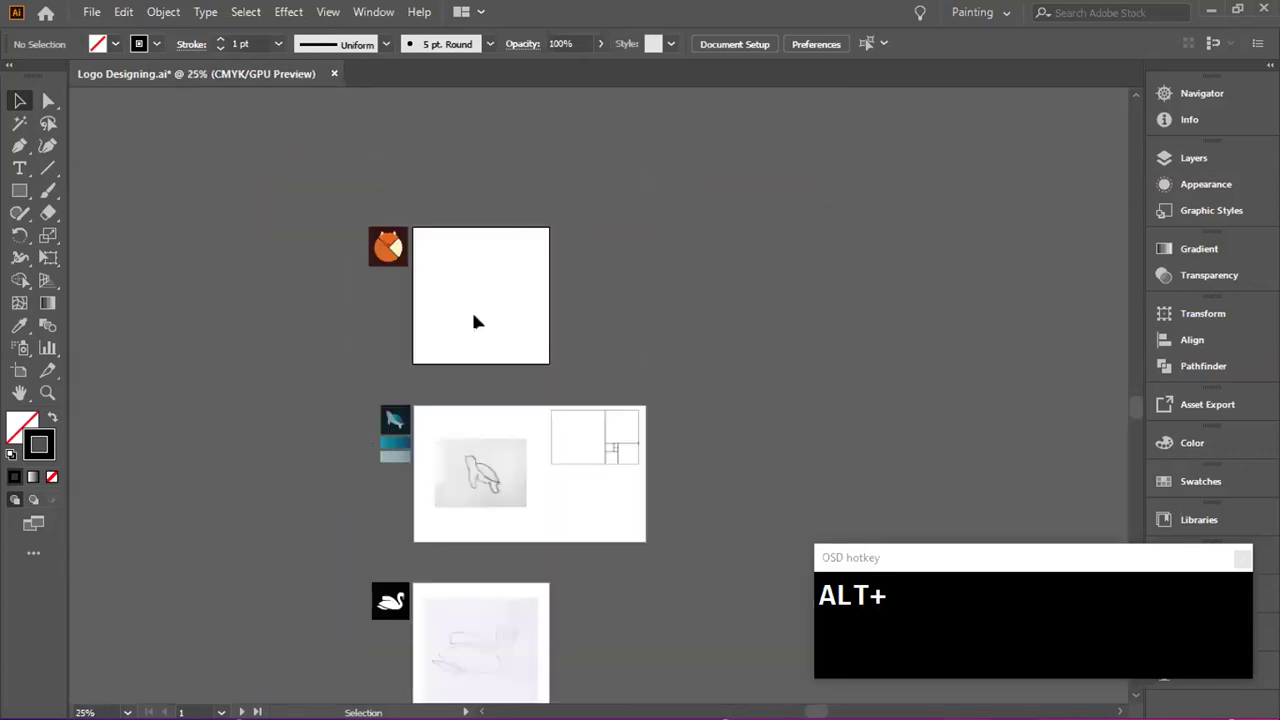
pyautogui.keyDown('alt'); pyautogui.scroll(3, 466, 293); pyautogui.keyUp('alt')
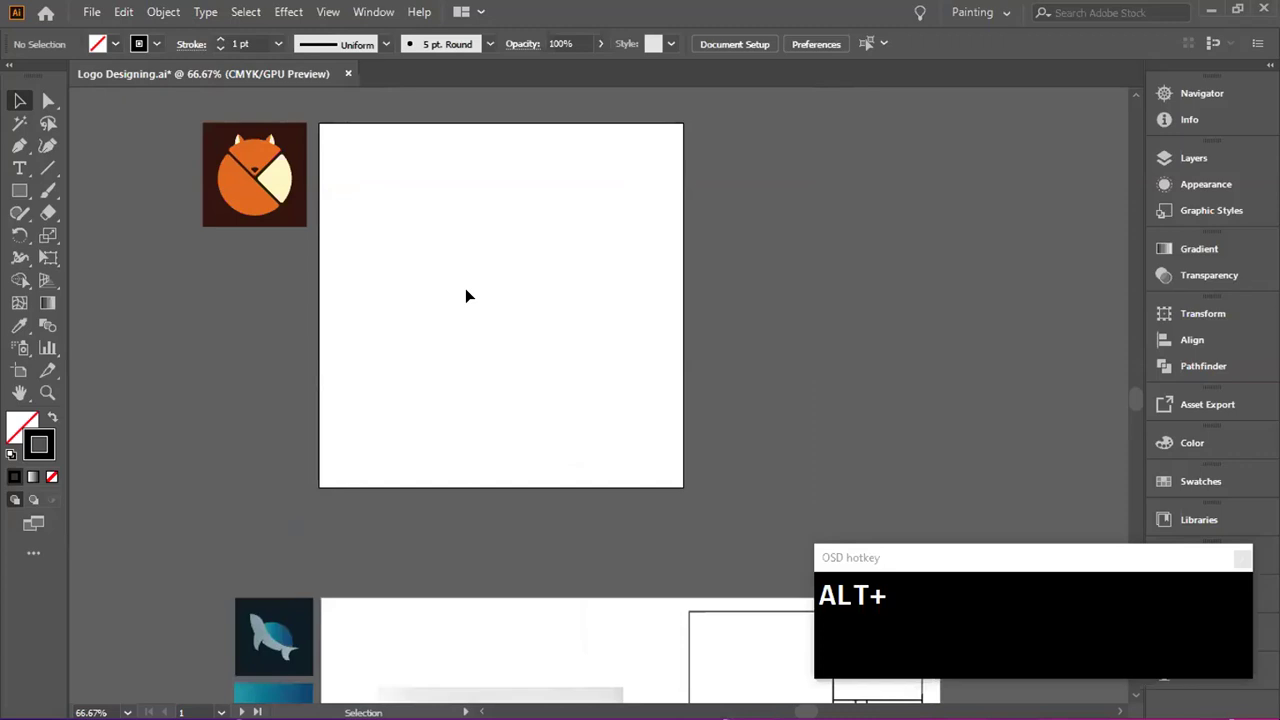
pyautogui.press('space')
pyautogui.moveTo(463, 287); pyautogui.dragTo(489, 274)
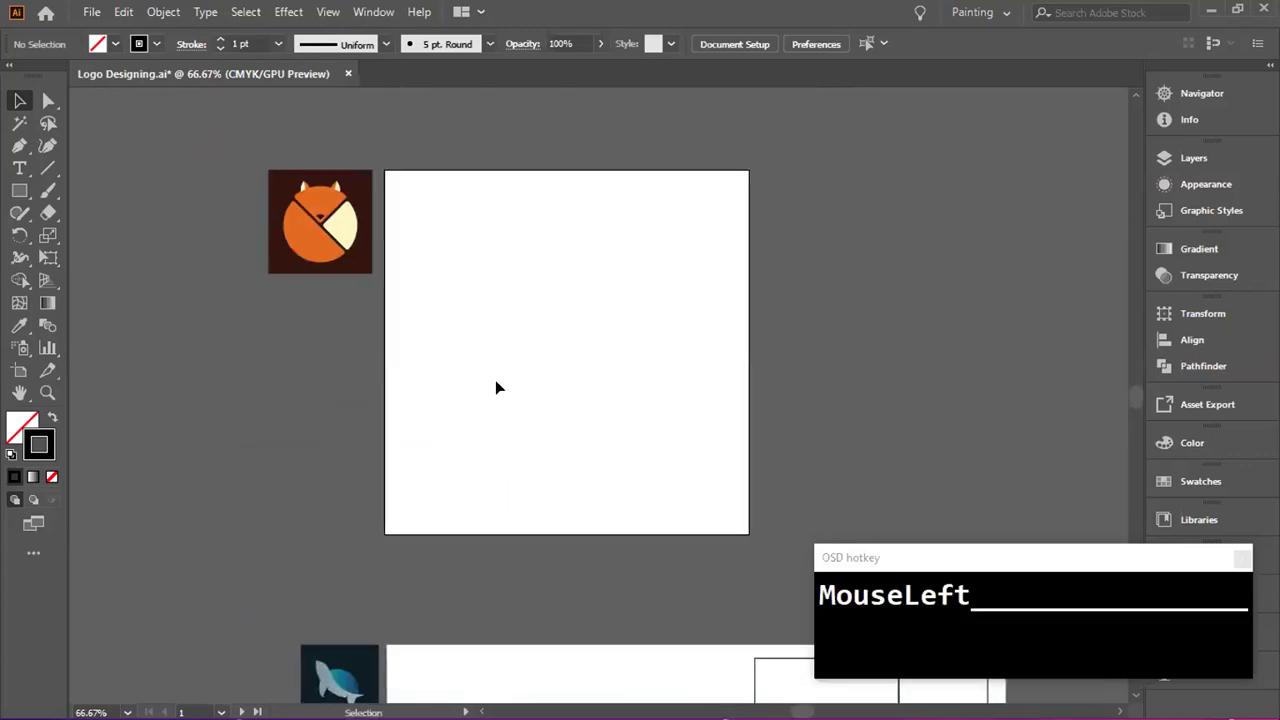
pyautogui.press('space')
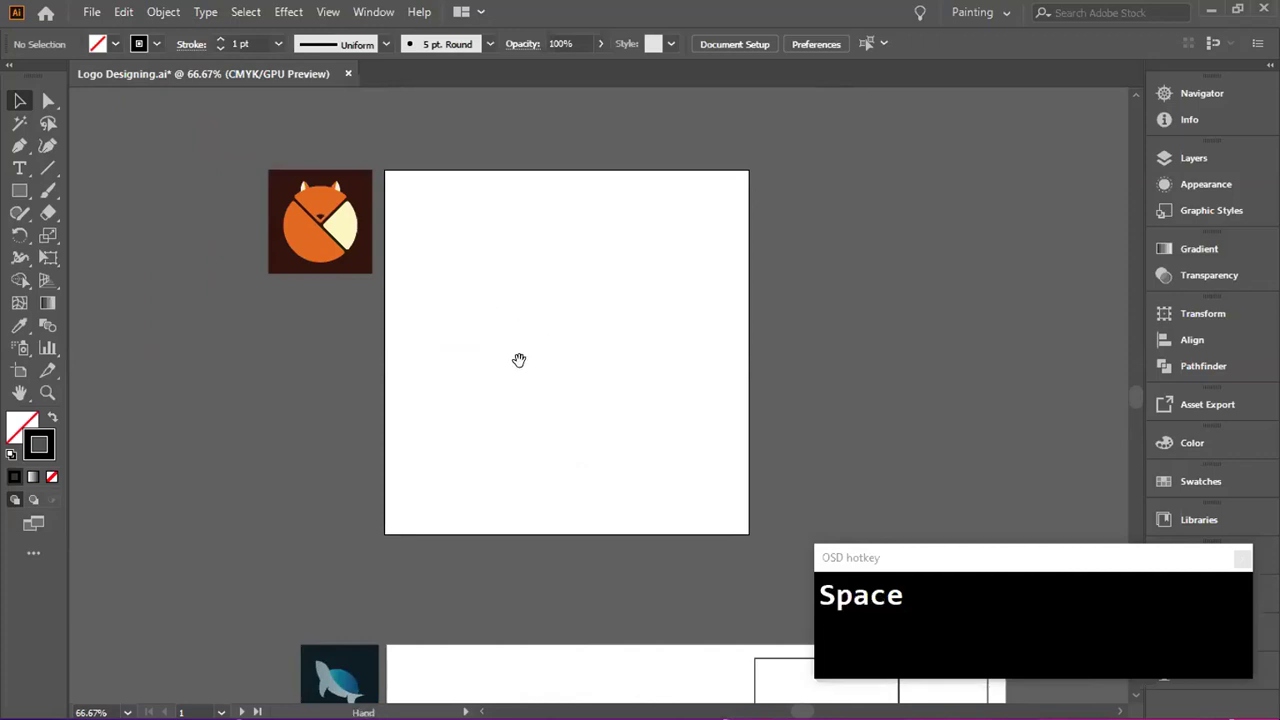
# - Examine the fox reference logo, its blank artboard and the turtle artboard with its sketch and golden-ratio grid
pyautogui.moveTo(527, 345)
pyautogui.mouseDown()
pyautogui.moveTo(757, 400)
pyautogui.moveTo(477, 374)
pyautogui.moveTo(534, 369)
pyautogui.mouseUp()
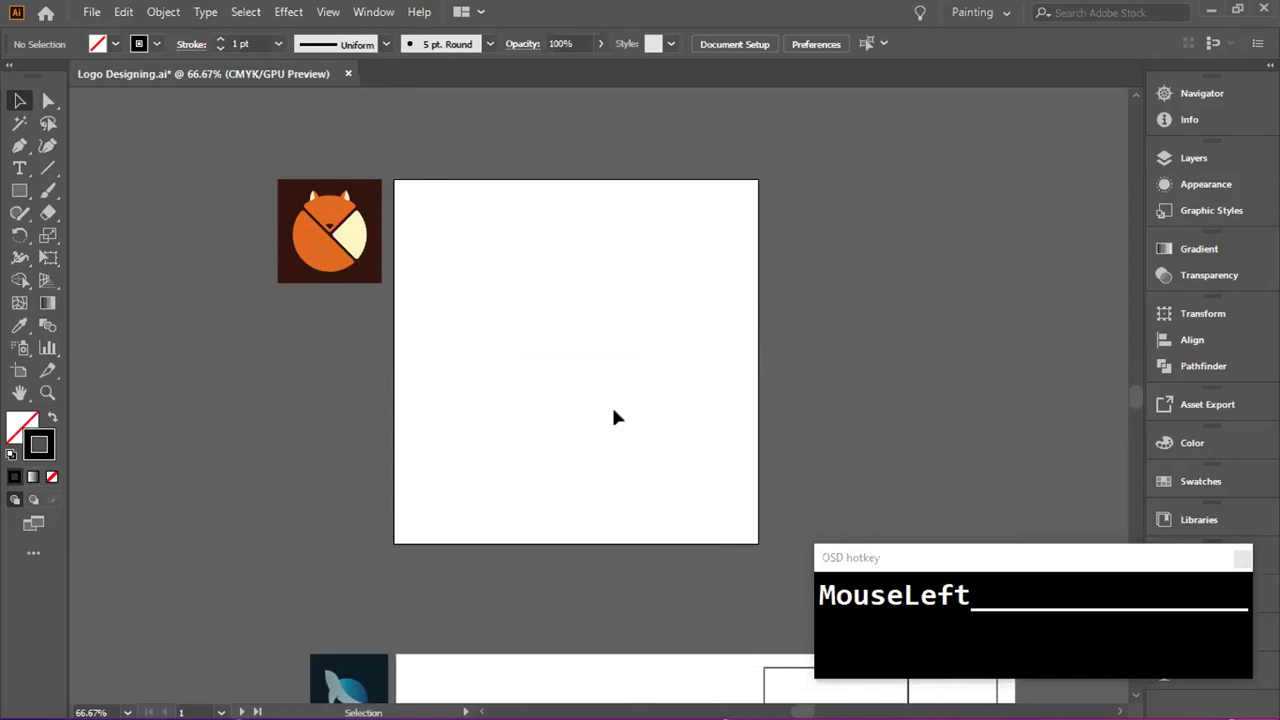
pyautogui.keyDown('ctrl'); pyautogui.hscroll(-1, 626, 420); pyautogui.keyUp('ctrl')
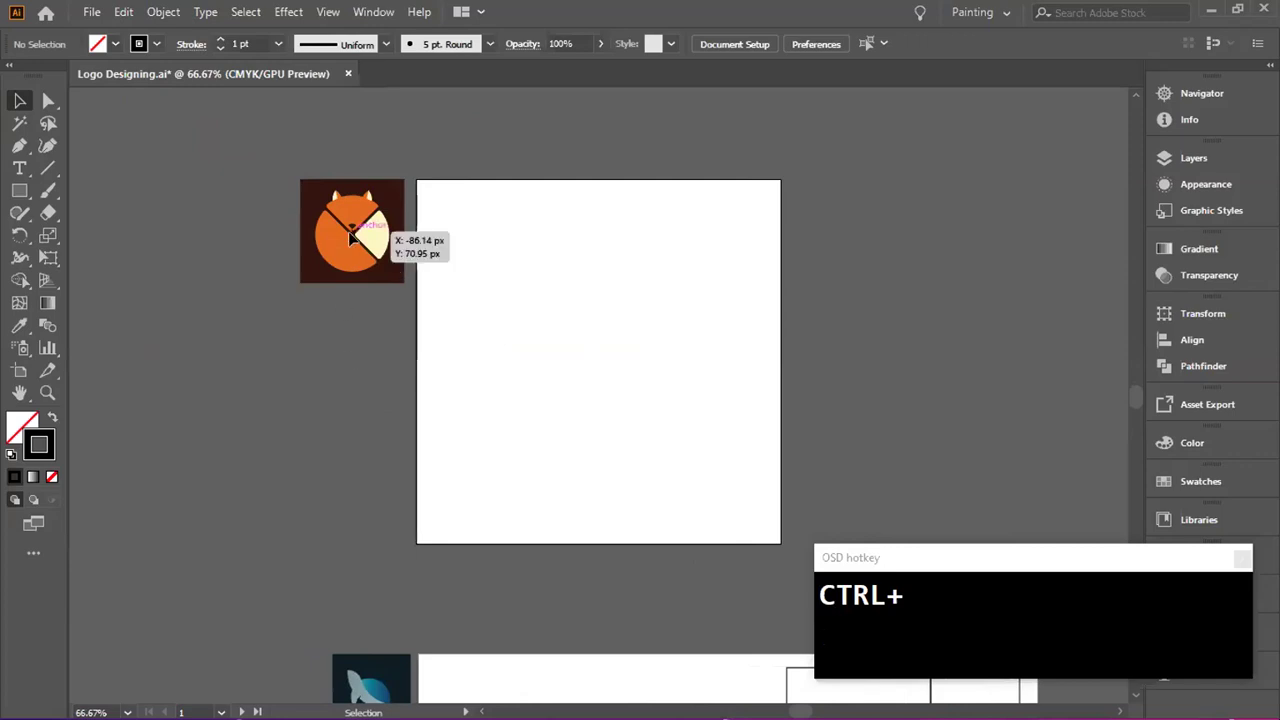
pyautogui.keyDown('alt'); pyautogui.scroll(2, 336, 235); pyautogui.keyUp('alt')
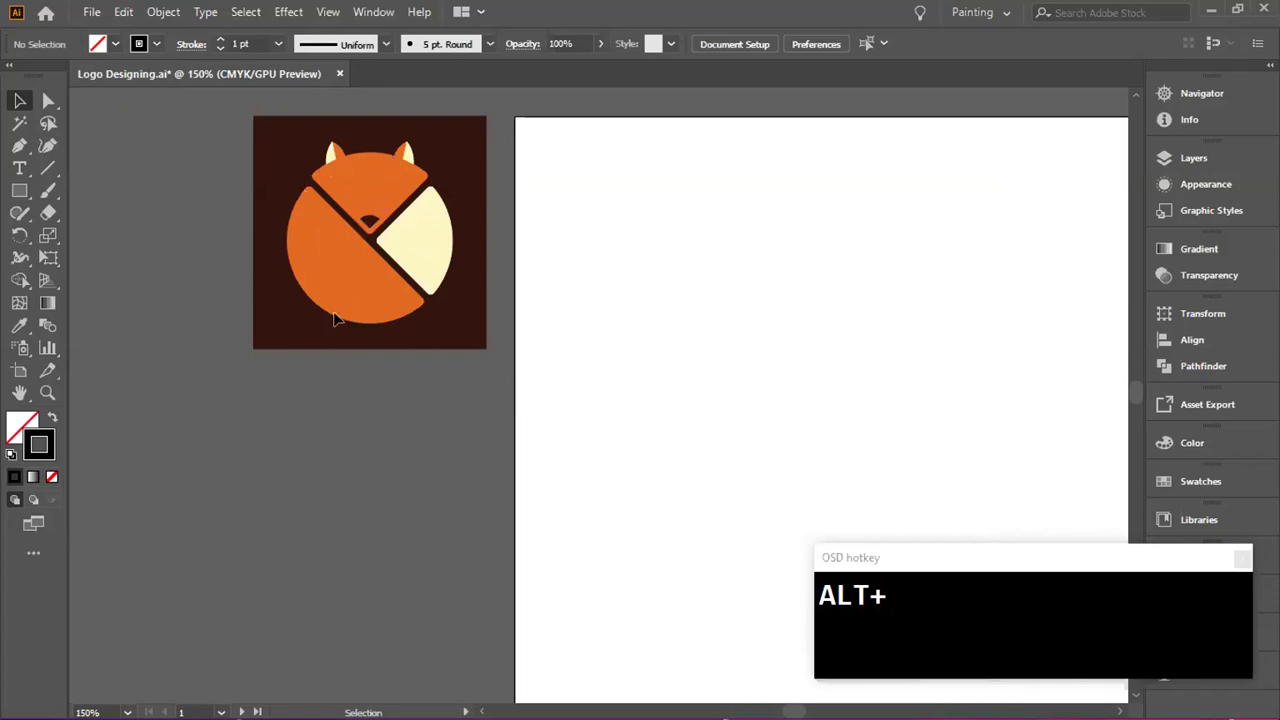
pyautogui.press('space')
pyautogui.moveTo(909, 446); pyautogui.dragTo(540, 406)
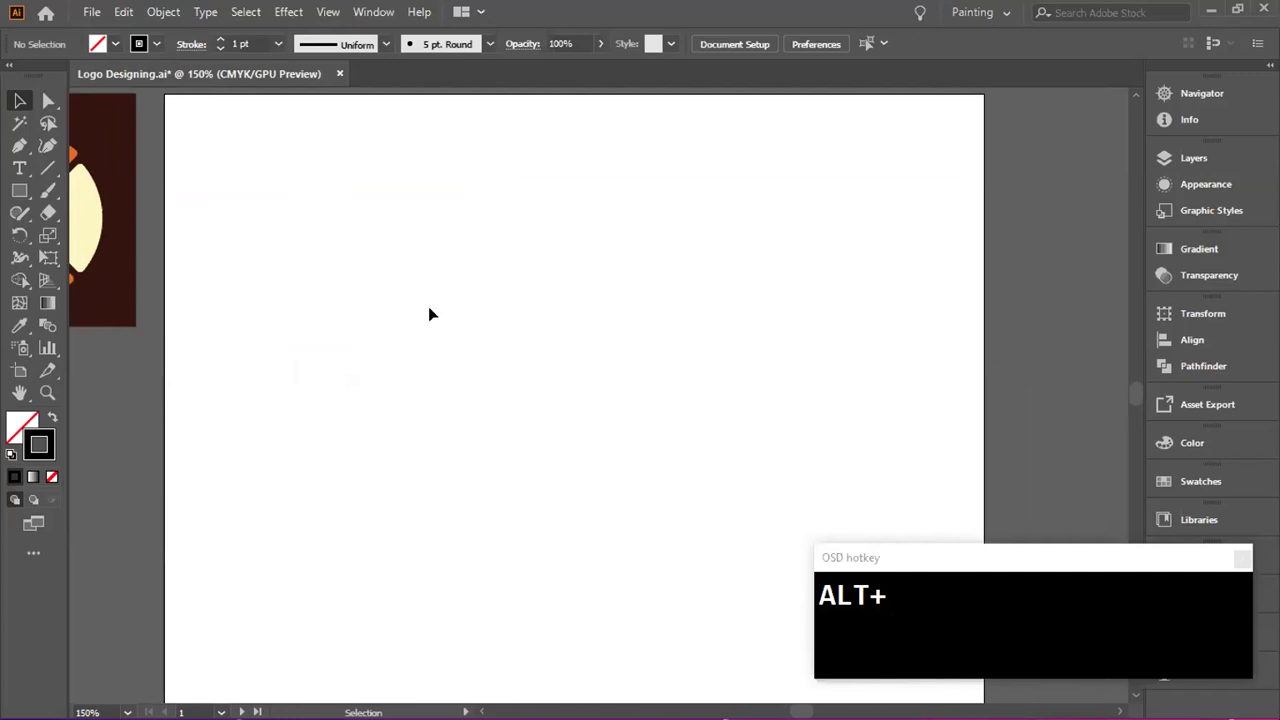
pyautogui.keyDown('alt'); pyautogui.scroll(-3, 428, 286); pyautogui.keyUp('alt')
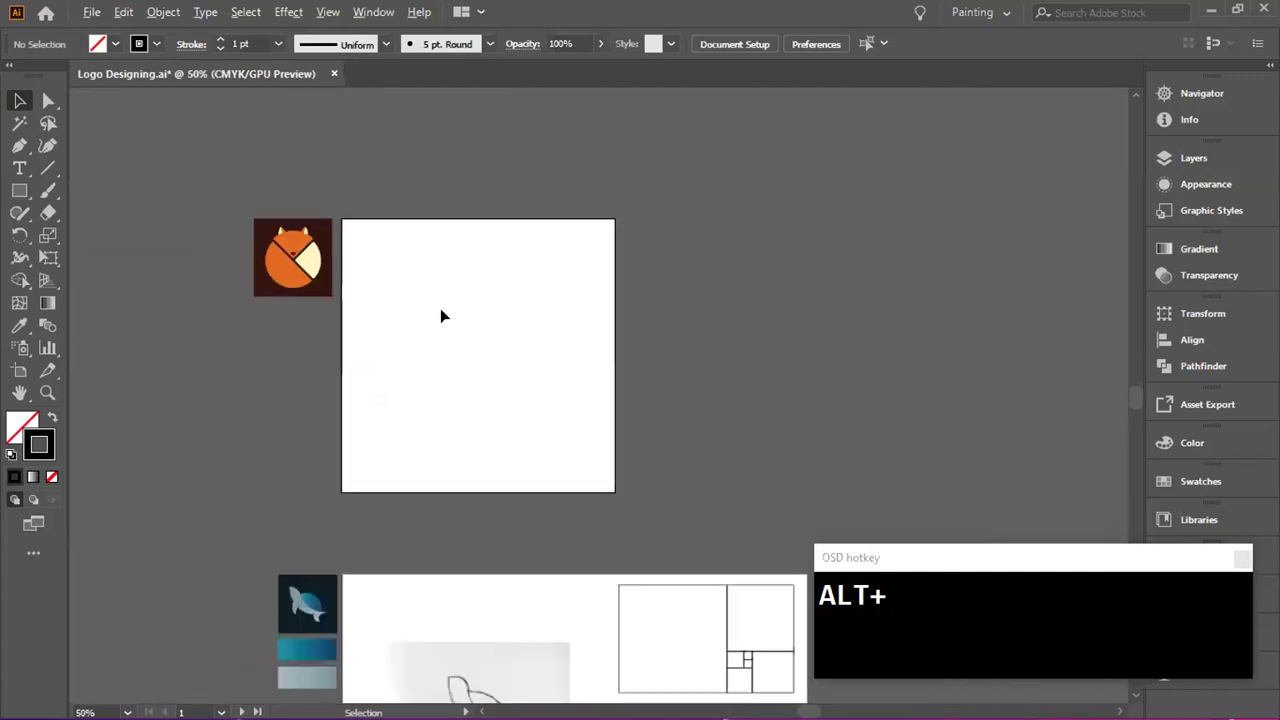
pyautogui.scroll(-4, 443, 314)
pyautogui.scroll(-2, 560, 270)
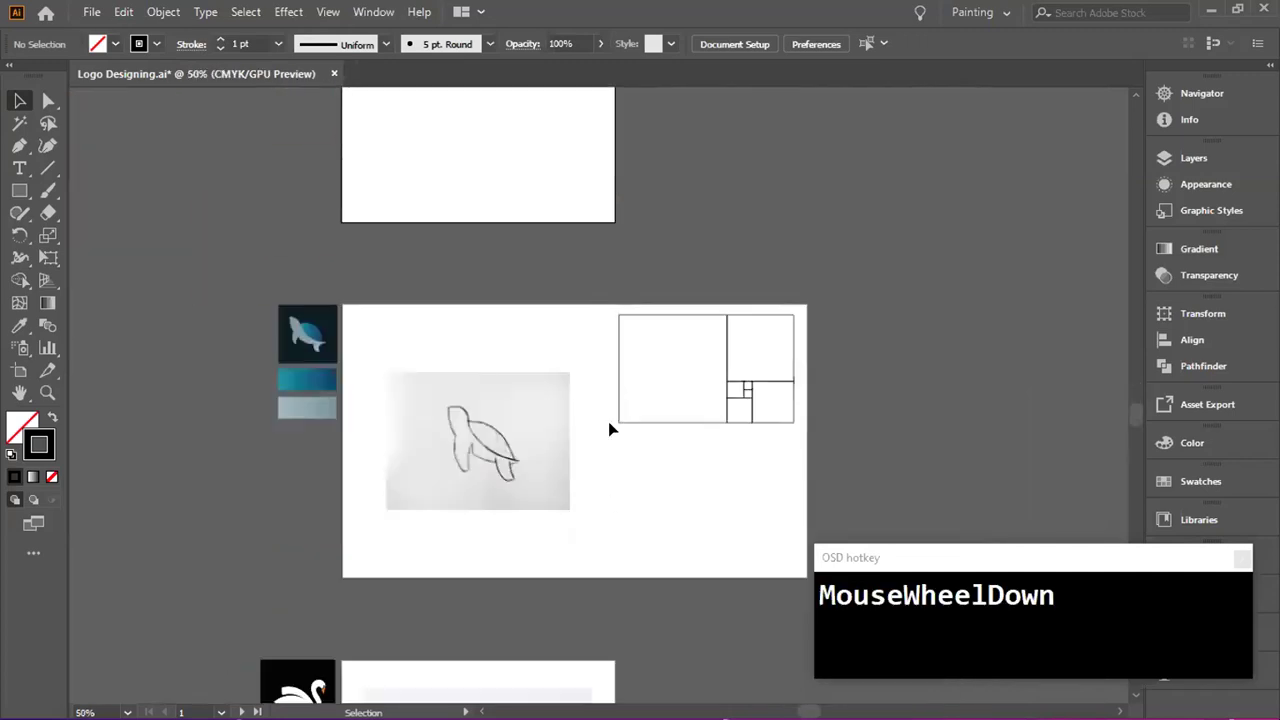
pyautogui.scroll(4, 560, 376)
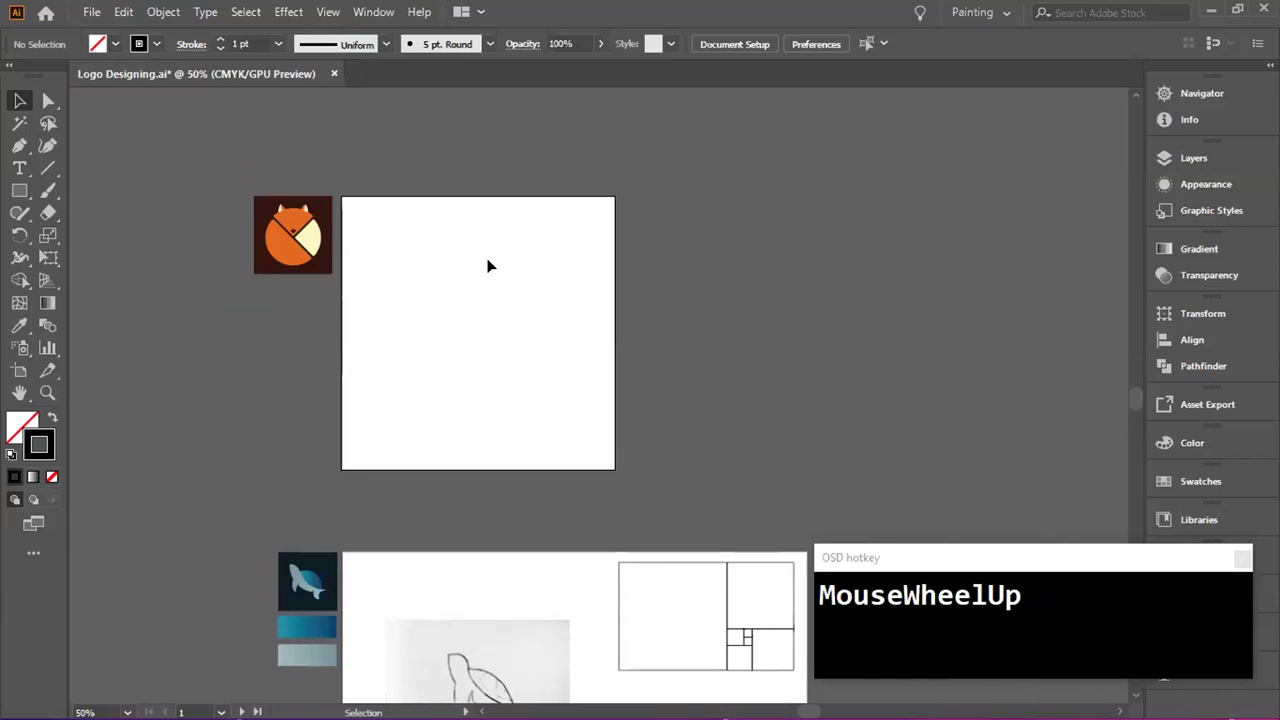
pyautogui.moveTo(403, 309); pyautogui.dragTo(526, 309)
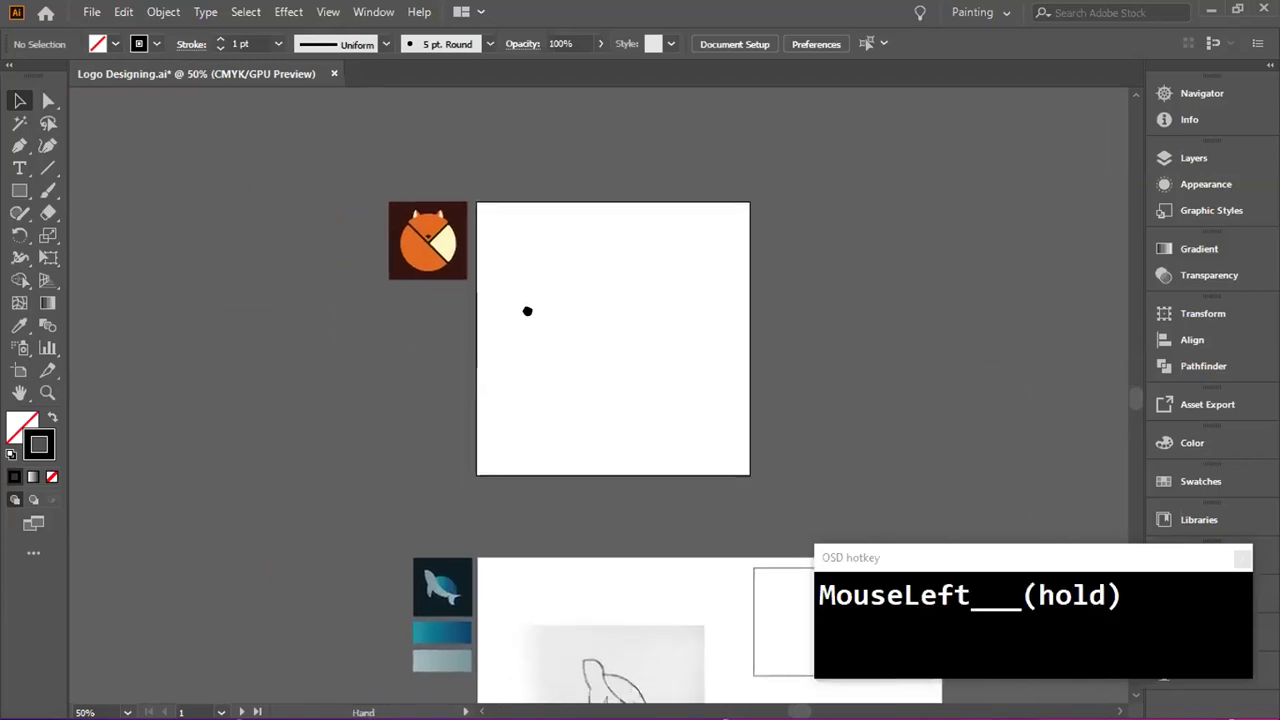
# - Collapse the locked layer that holds the reference artwork and add a new layer above the existing ones
pyautogui.click(1171, 157)
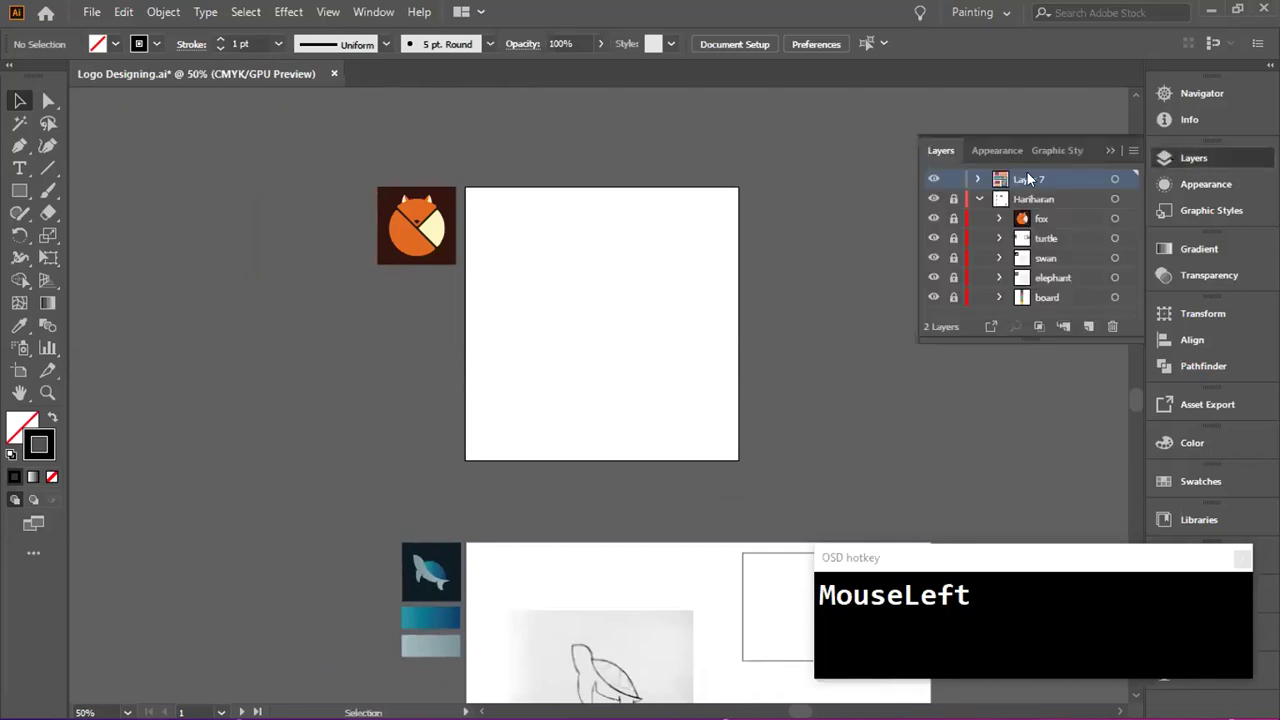
pyautogui.click(979, 199)
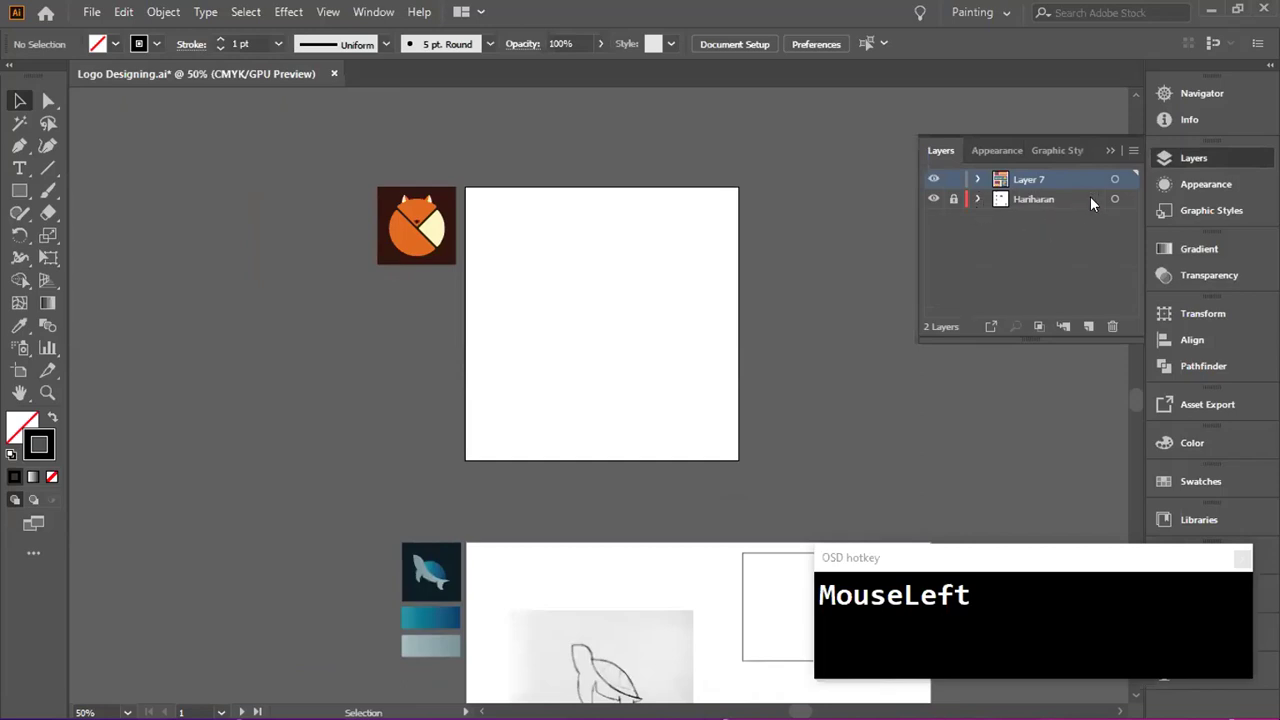
pyautogui.click(1088, 326)
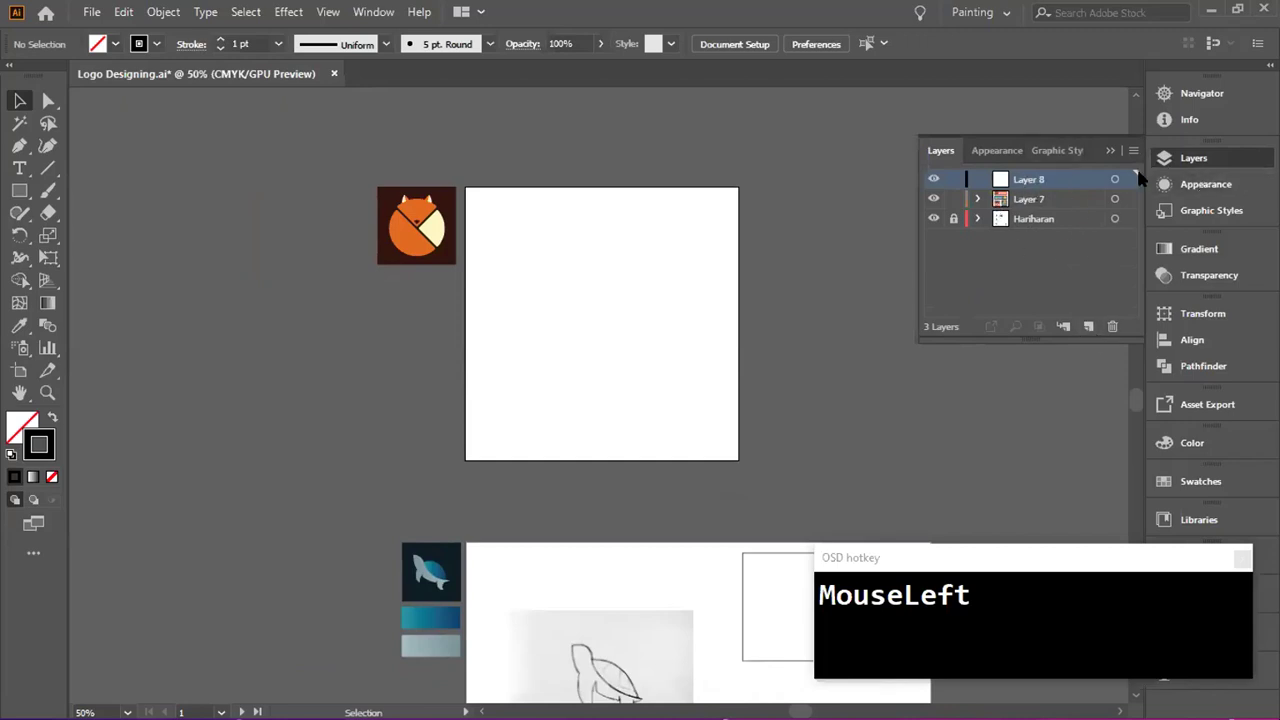
pyautogui.click(1110, 150)
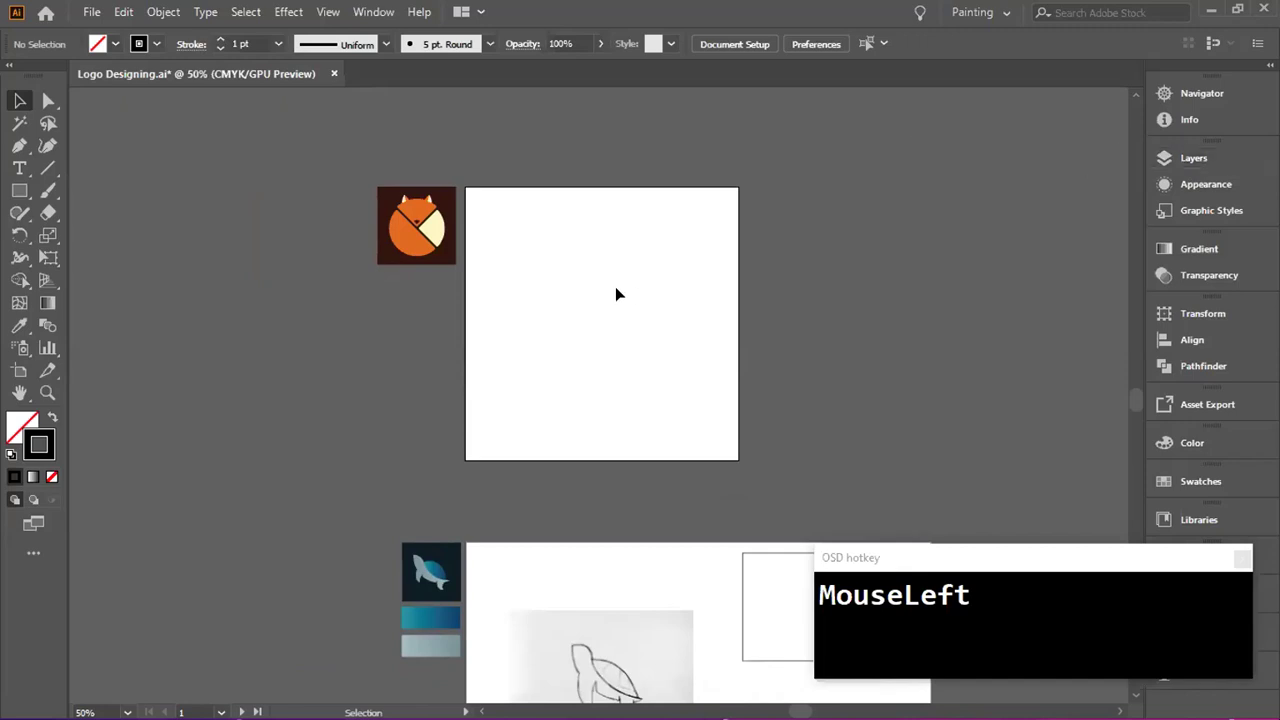
# - Draw a large unfilled circle with a 1 pt black stroke in the middle of the blank fox artboard
pyautogui.scroll(2, 596, 292)
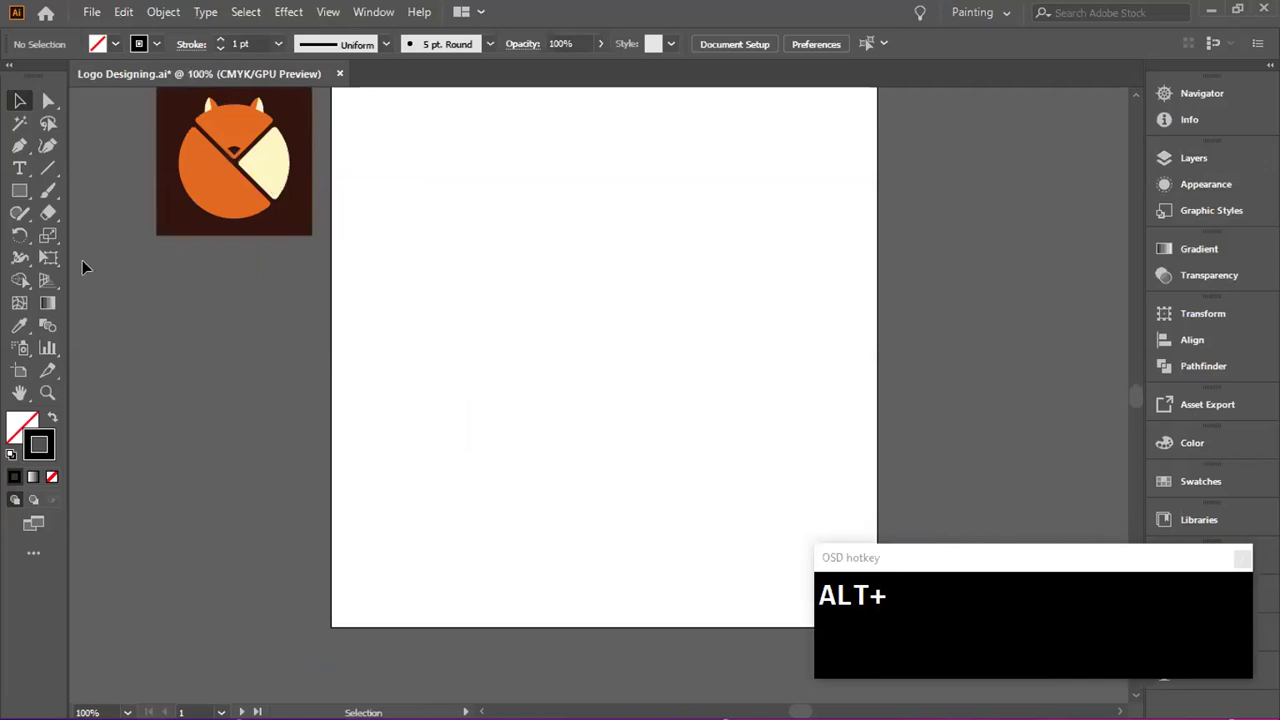
pyautogui.rightClick(18, 193)
pyautogui.click(57, 233)
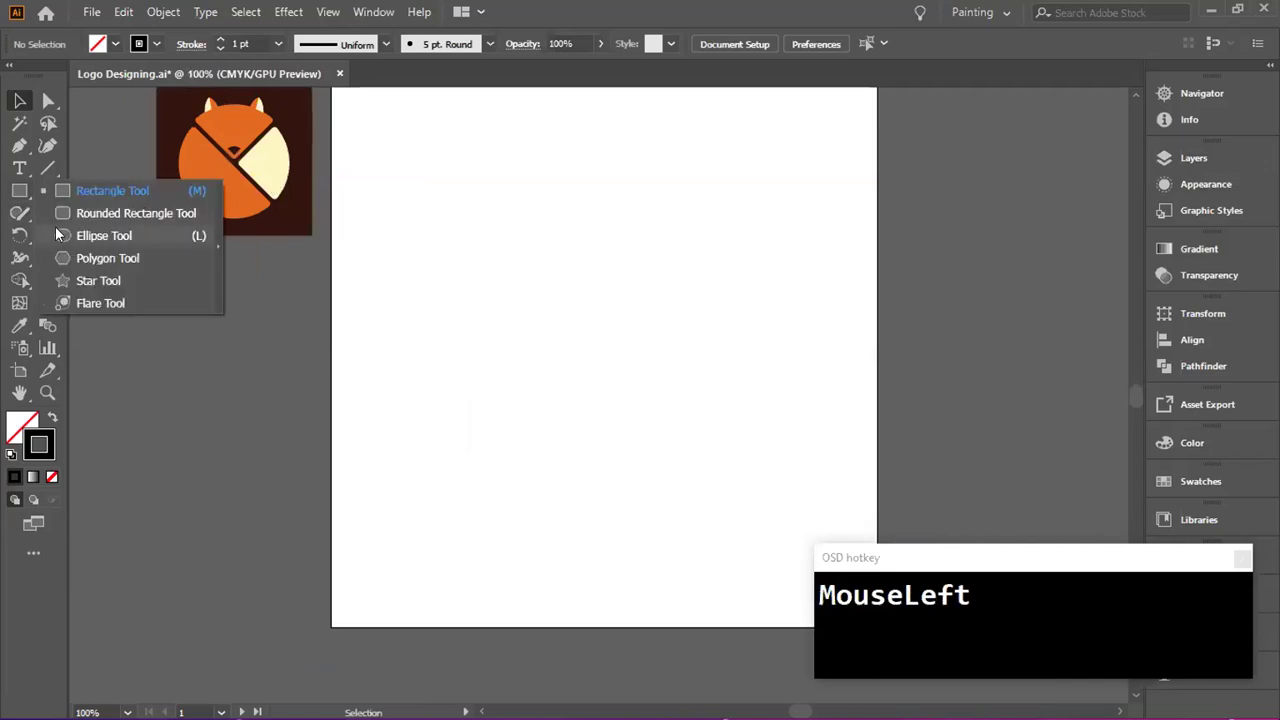
pyautogui.moveTo(424, 112)
pyautogui.mouseDown()
pyautogui.moveTo(732, 451)
pyautogui.moveTo(609, 568)
pyautogui.moveTo(586, 571)
pyautogui.moveTo(534, 303)
pyautogui.moveTo(662, 470)
pyautogui.moveTo(651, 476)
pyautogui.moveTo(669, 474)
pyautogui.mouseUp()
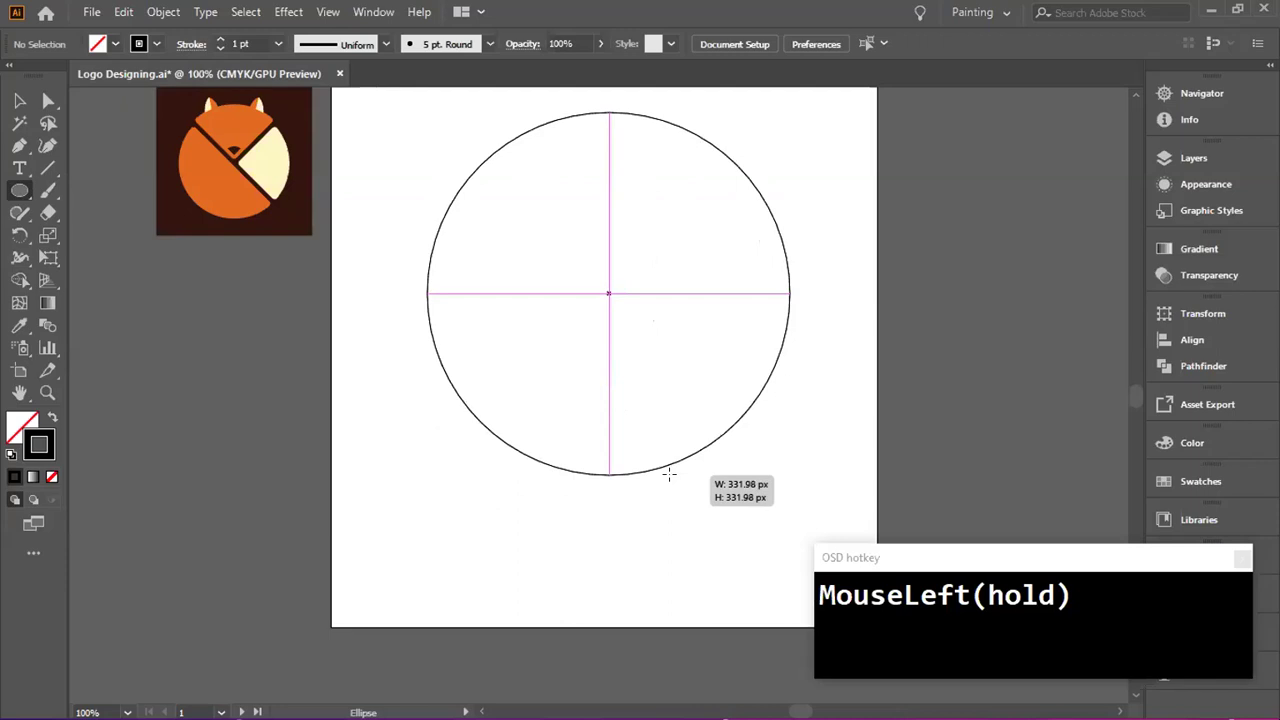
pyautogui.moveTo(669, 474); pyautogui.dragTo(673, 474)
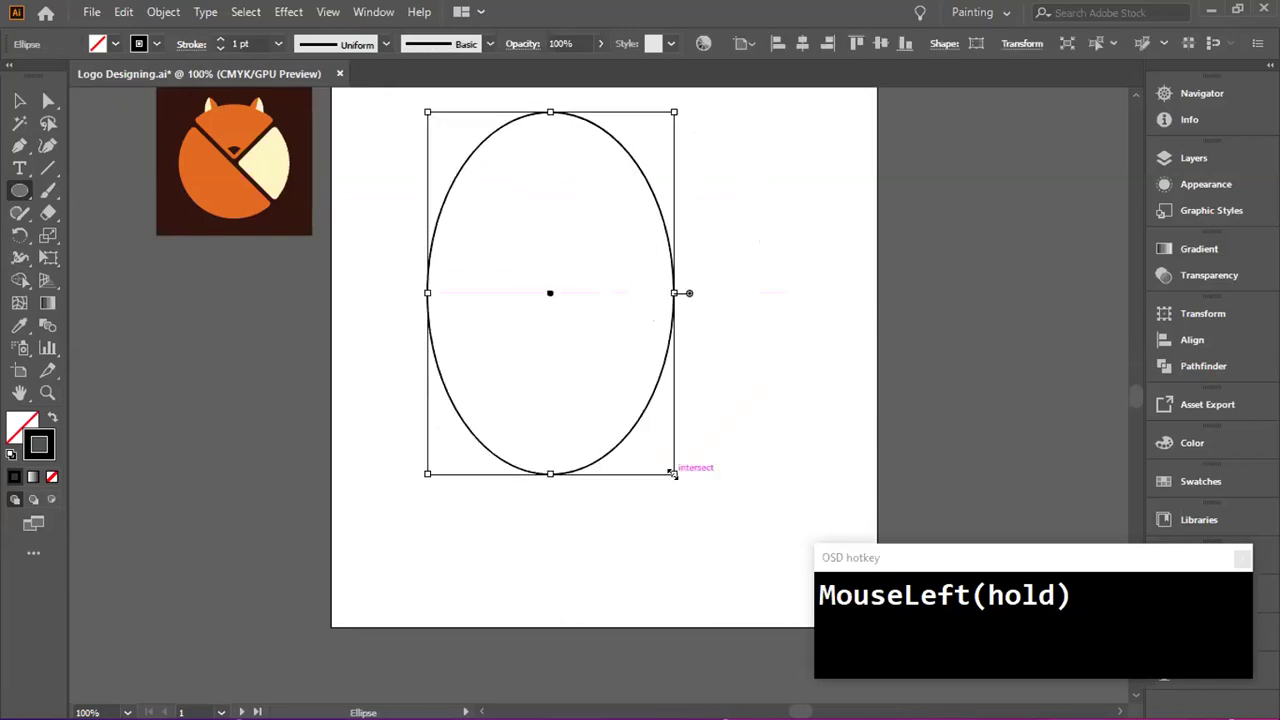
pyautogui.hotkey('ctrl', 'z')
pyautogui.moveTo(428, 136); pyautogui.dragTo(745, 480)
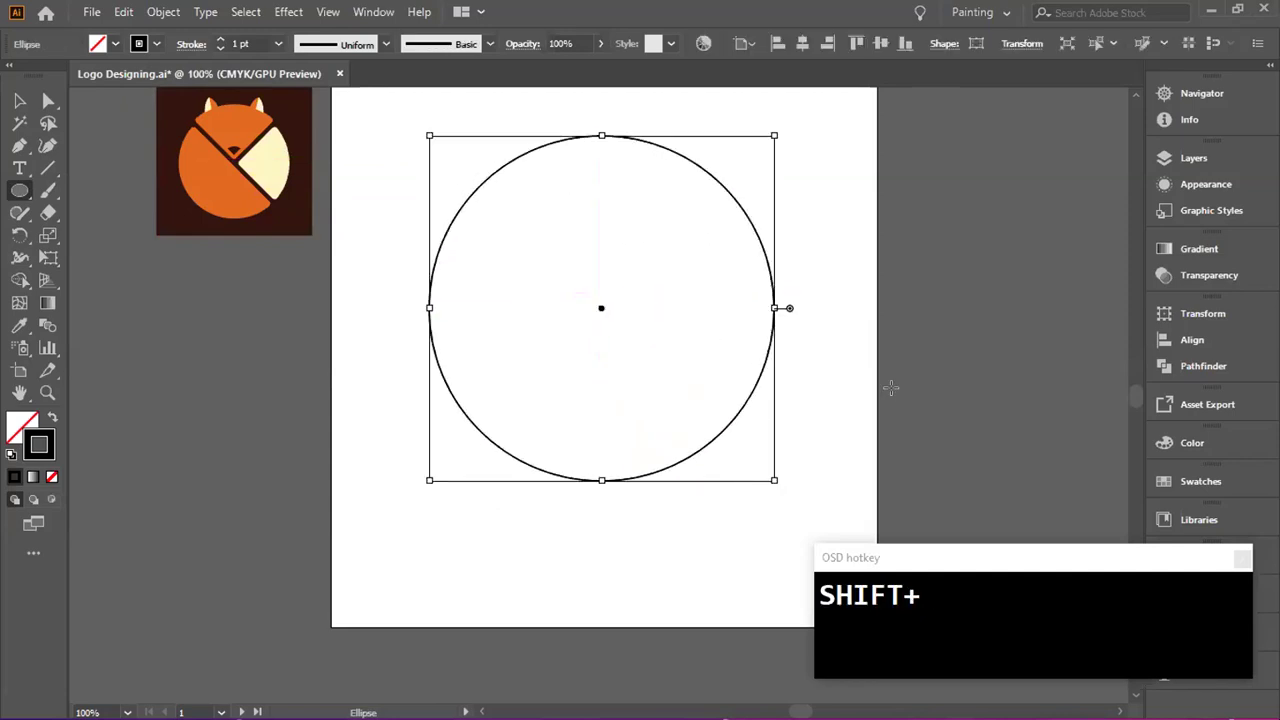
pyautogui.scroll(1, 891, 388)
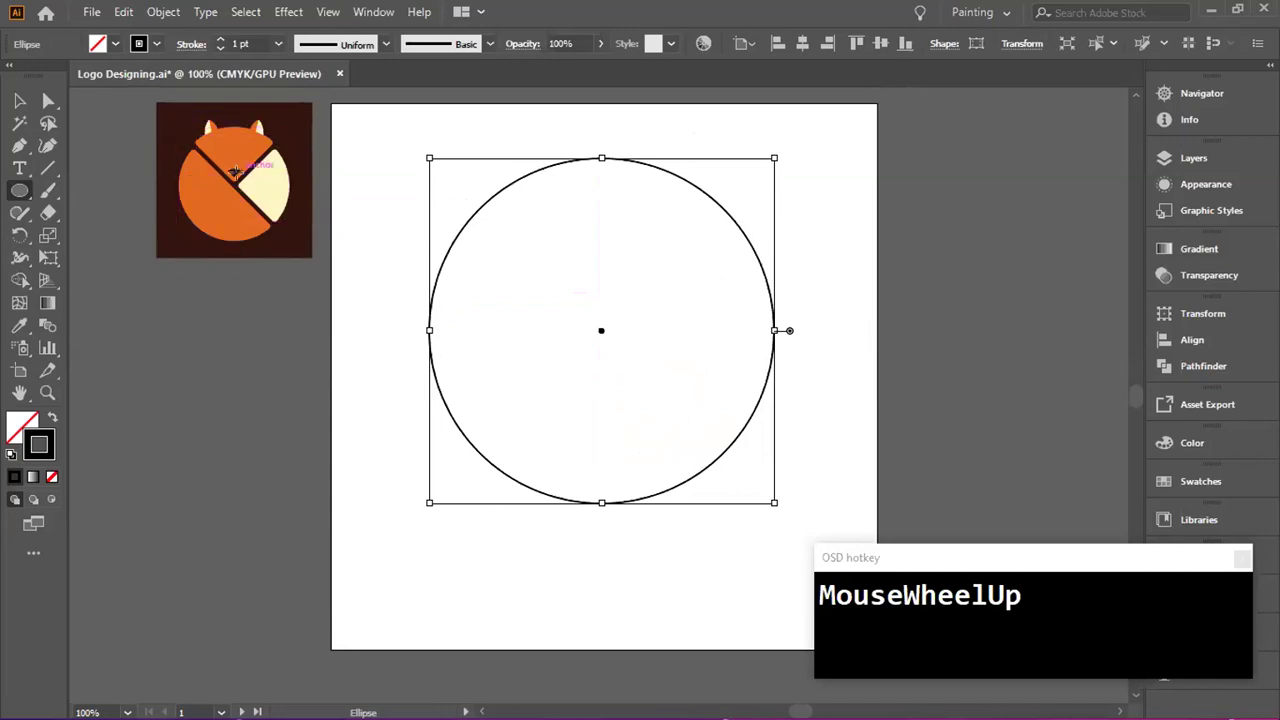
# - Draw a thin vertical rectangle about 8.6 px wide and 476 px high along the left edge of the fox artboard
pyautogui.click(16, 101)
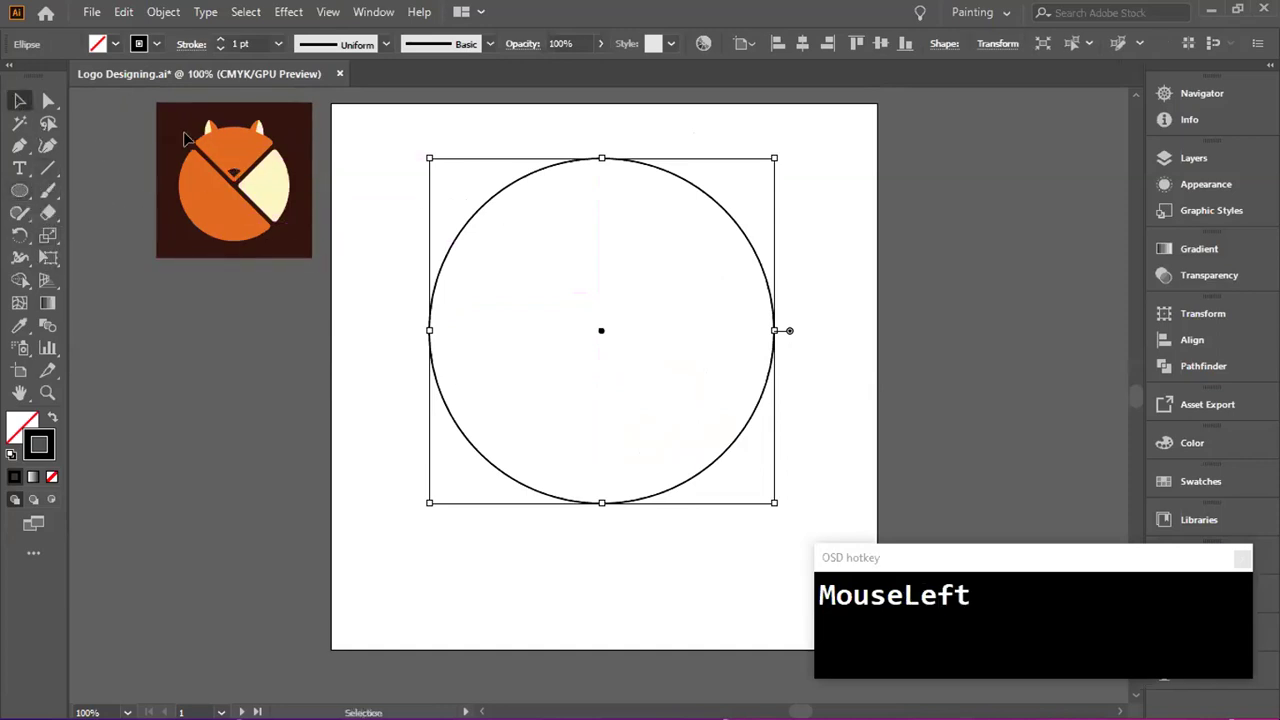
pyautogui.moveTo(251, 172); pyautogui.dragTo(237, 190)
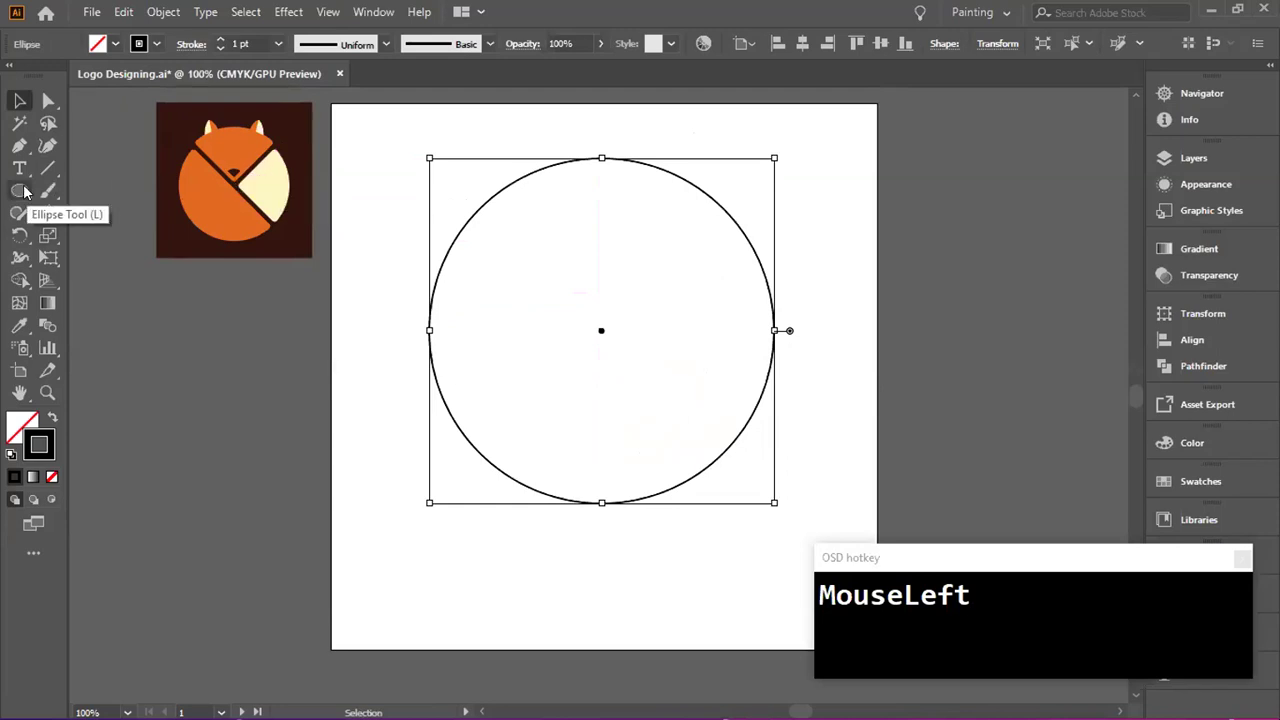
pyautogui.rightClick(24, 192)
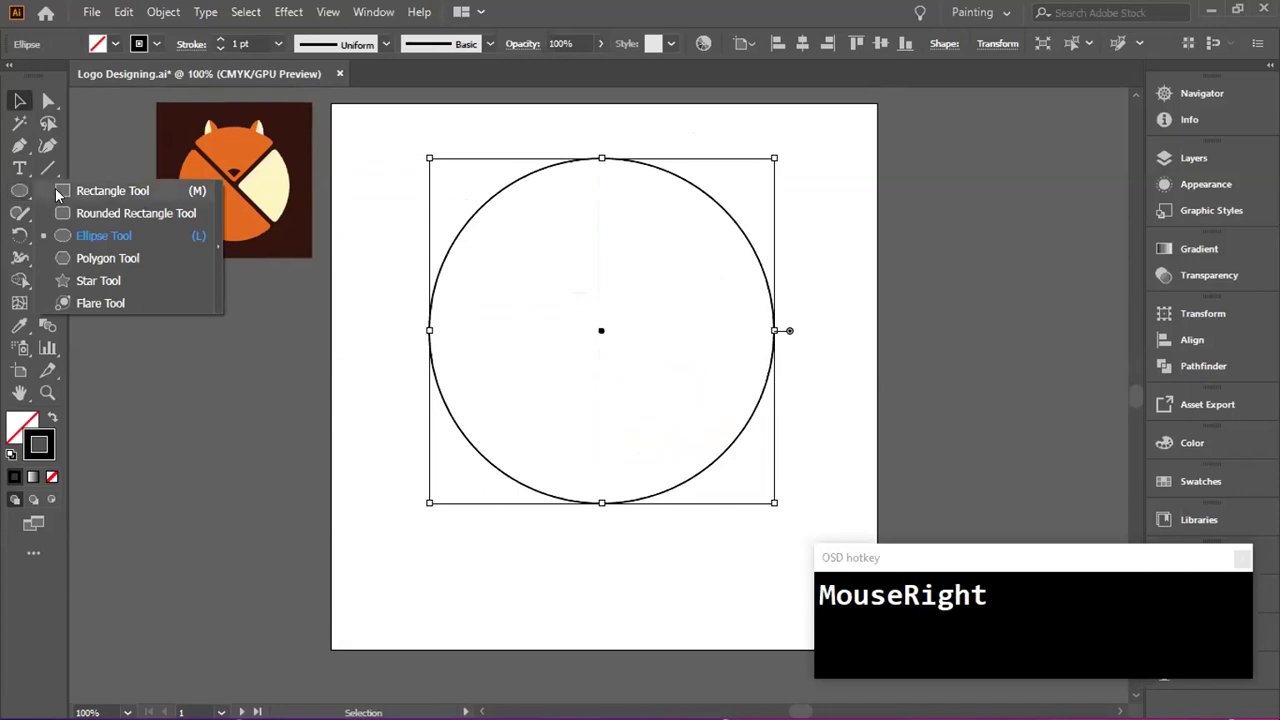
pyautogui.click(57, 190)
pyautogui.moveTo(342, 114); pyautogui.dragTo(344, 630)
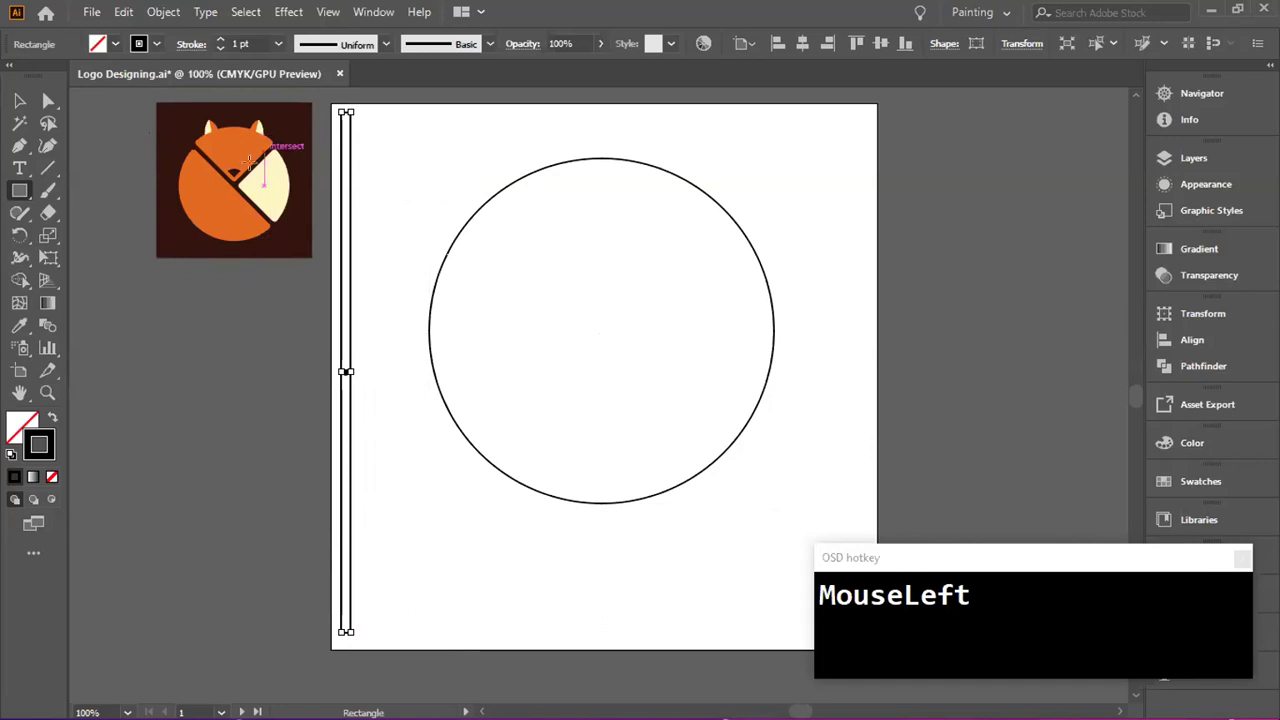
pyautogui.click(18, 102)
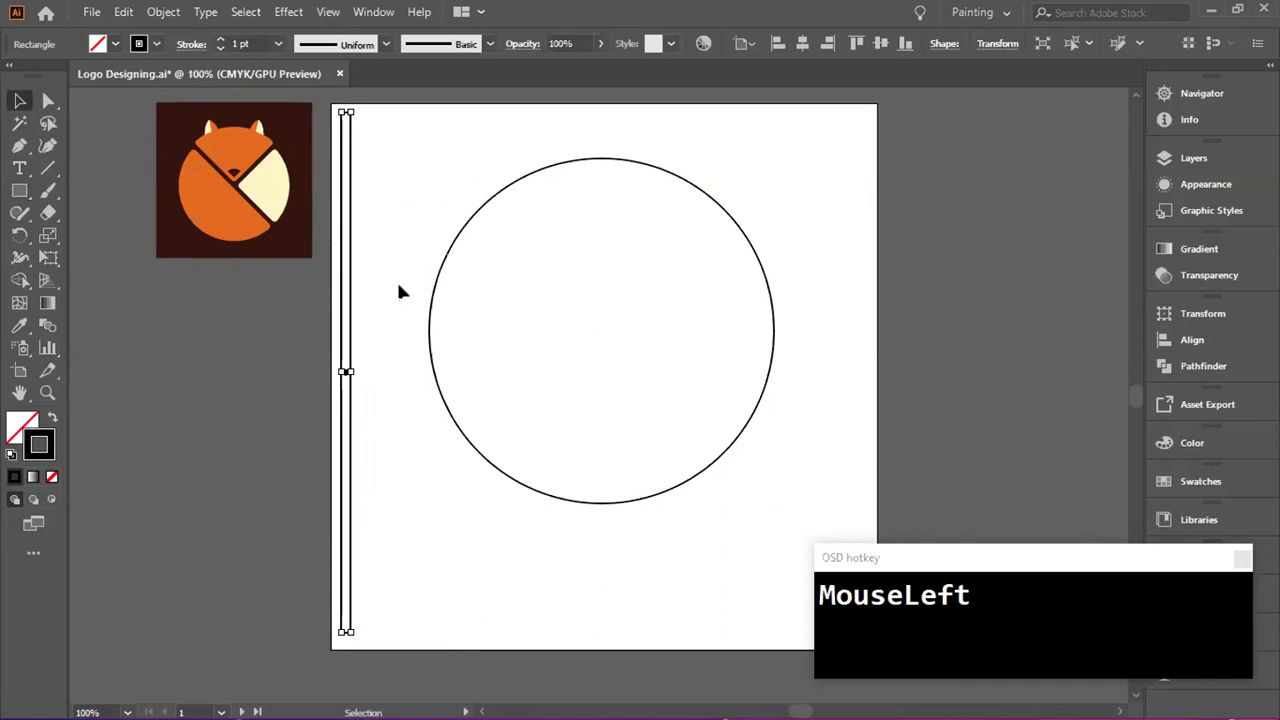
pyautogui.press('ctrl')
pyautogui.hotkey('ctrl', 'c')
pyautogui.hotkey('ctrl', 'v')
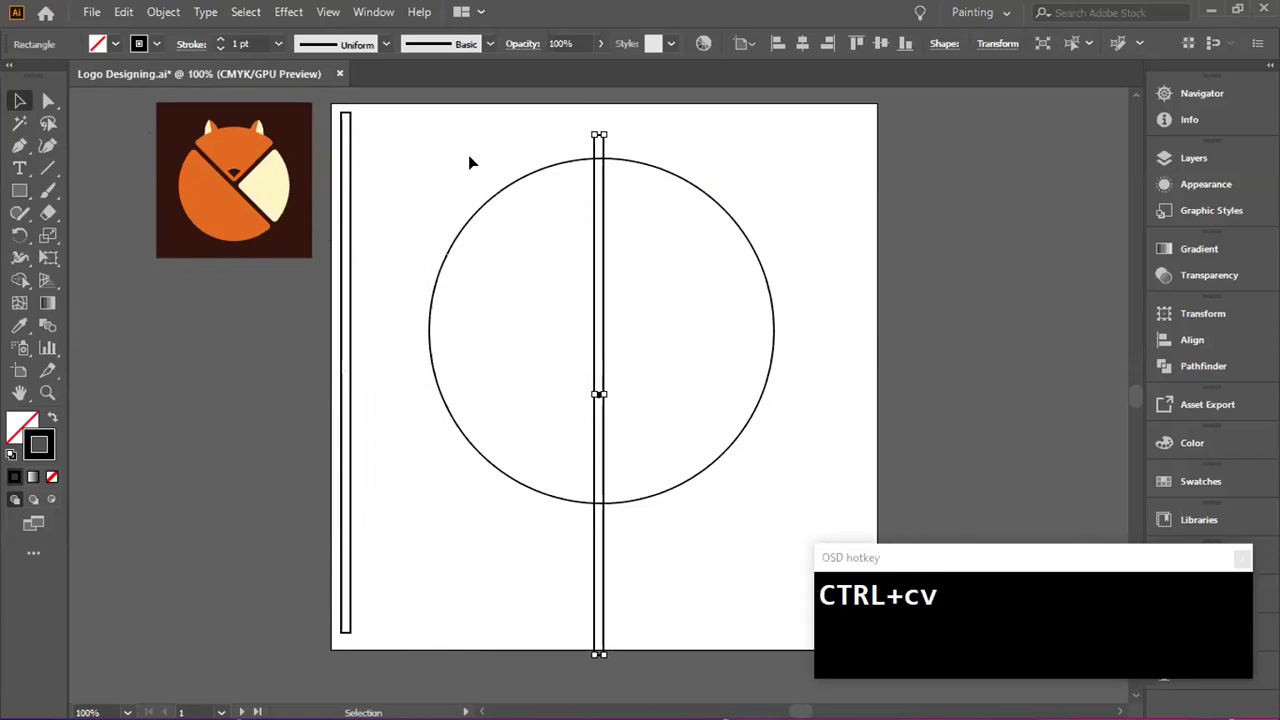
pyautogui.press('Delete')
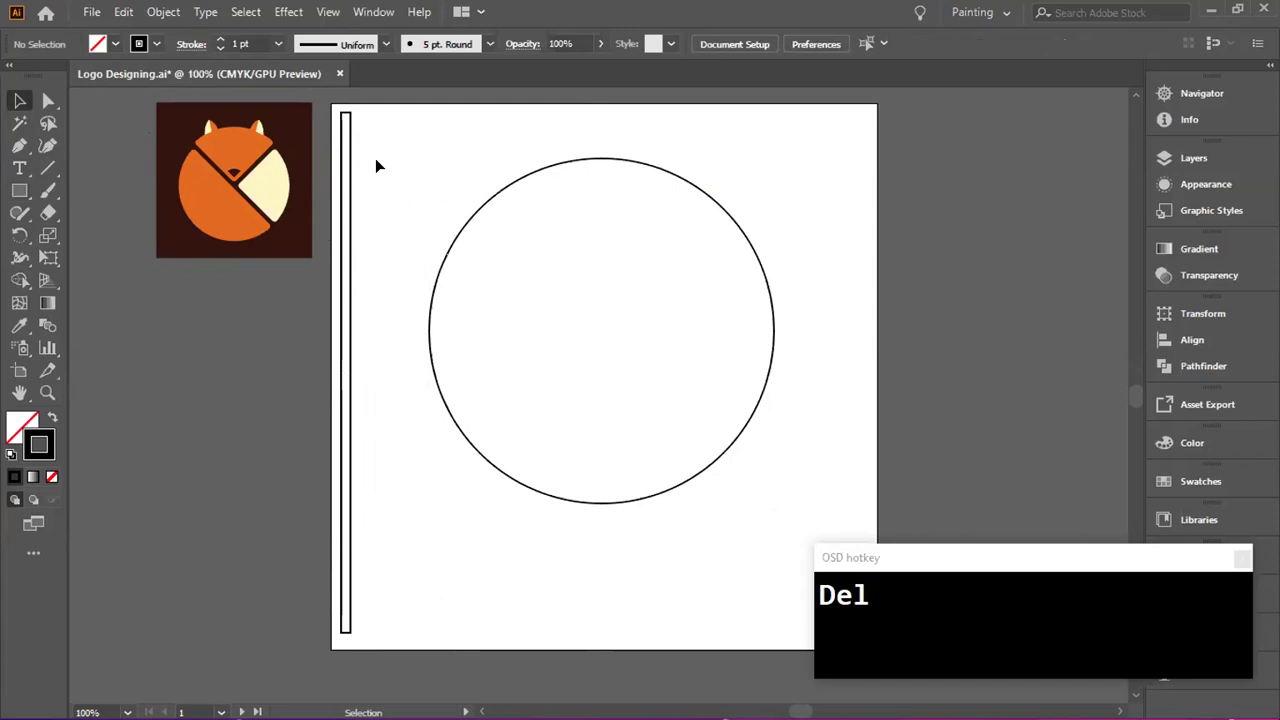
# - Duplicate the thin vertical rectangle by placing a copy just to its right, then deselect it
pyautogui.press('alt')
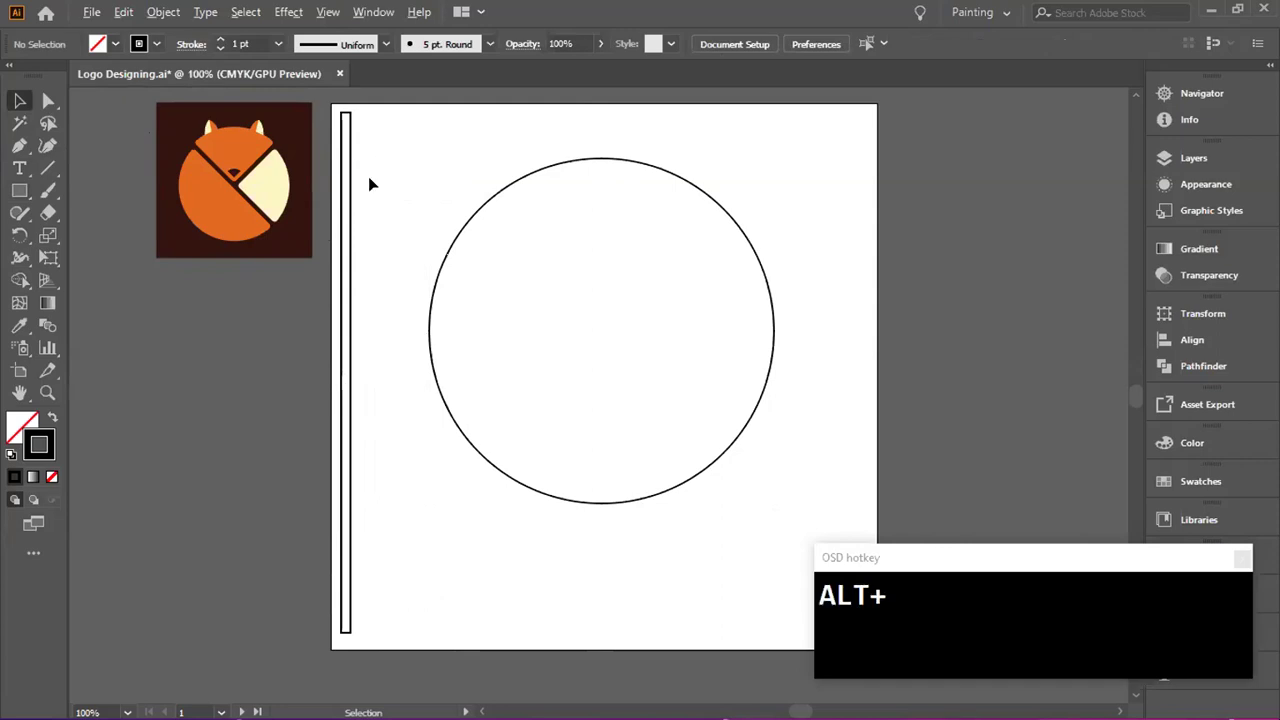
pyautogui.moveTo(355, 177); pyautogui.dragTo(370, 172)
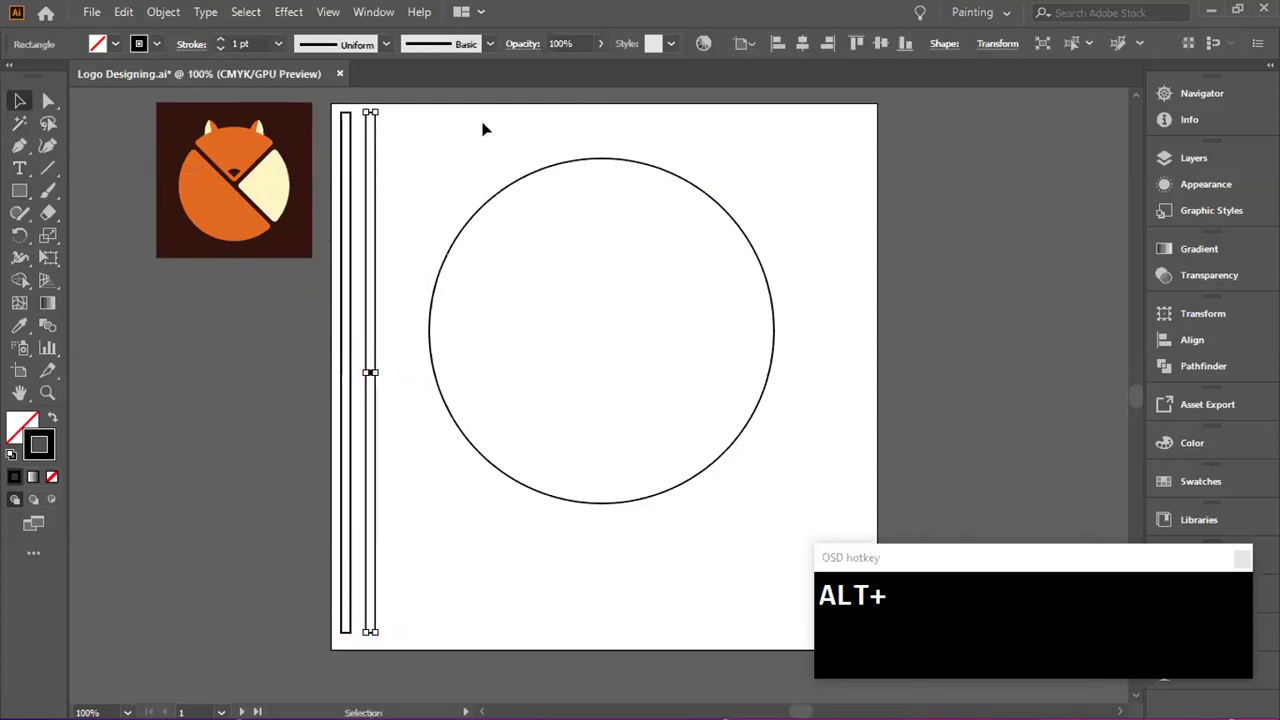
pyautogui.click(461, 183)
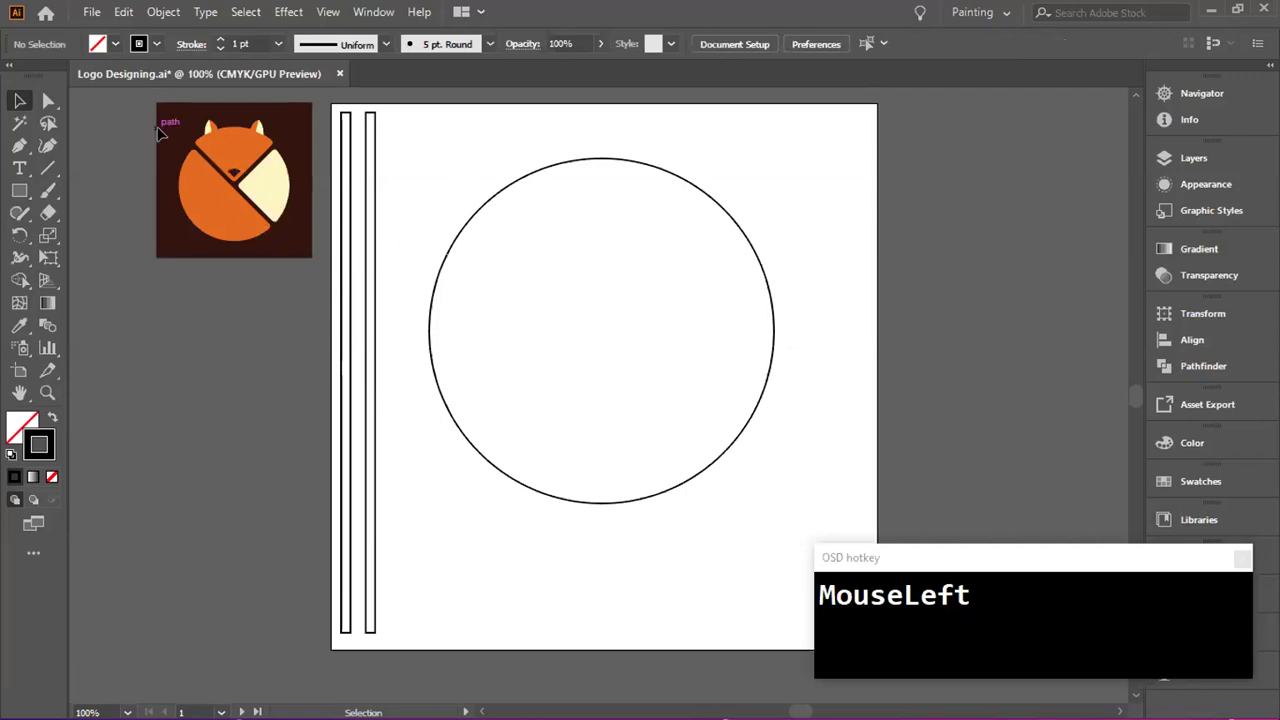
# - Rotate the leftmost thin rectangle by 45° and place it diagonally across the centre of the circle
pyautogui.click(346, 192)
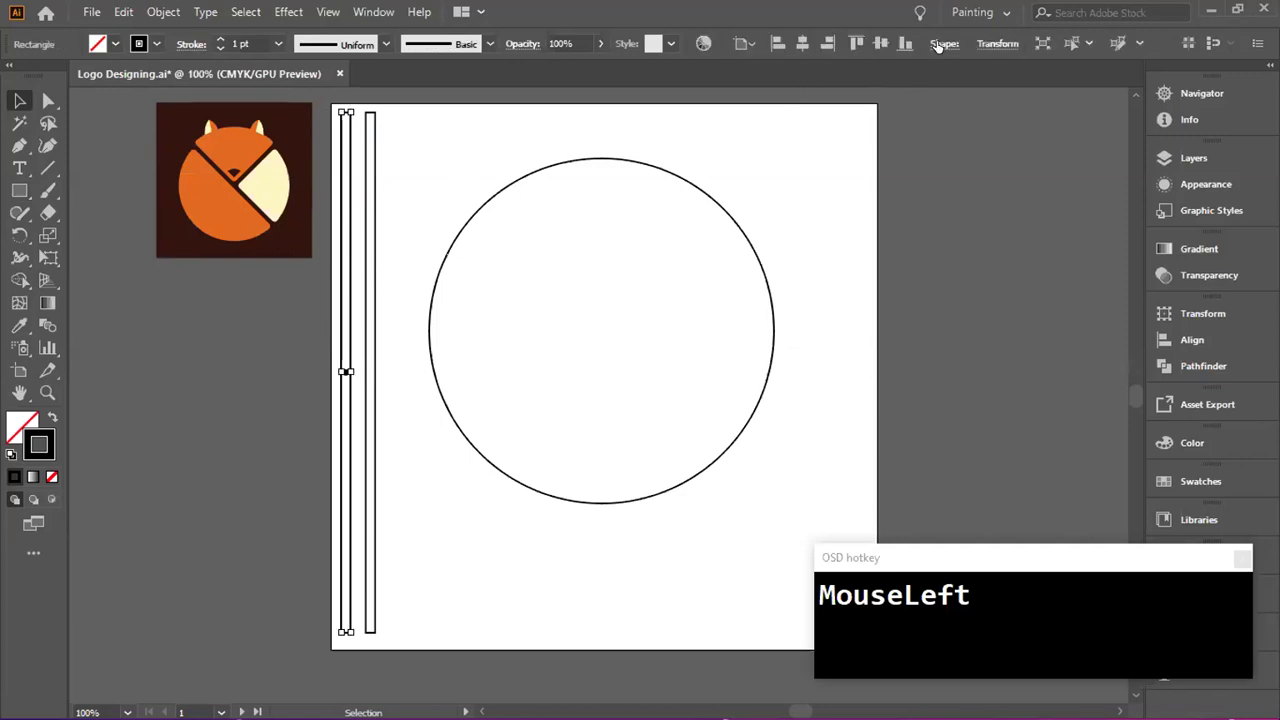
pyautogui.click(986, 43)
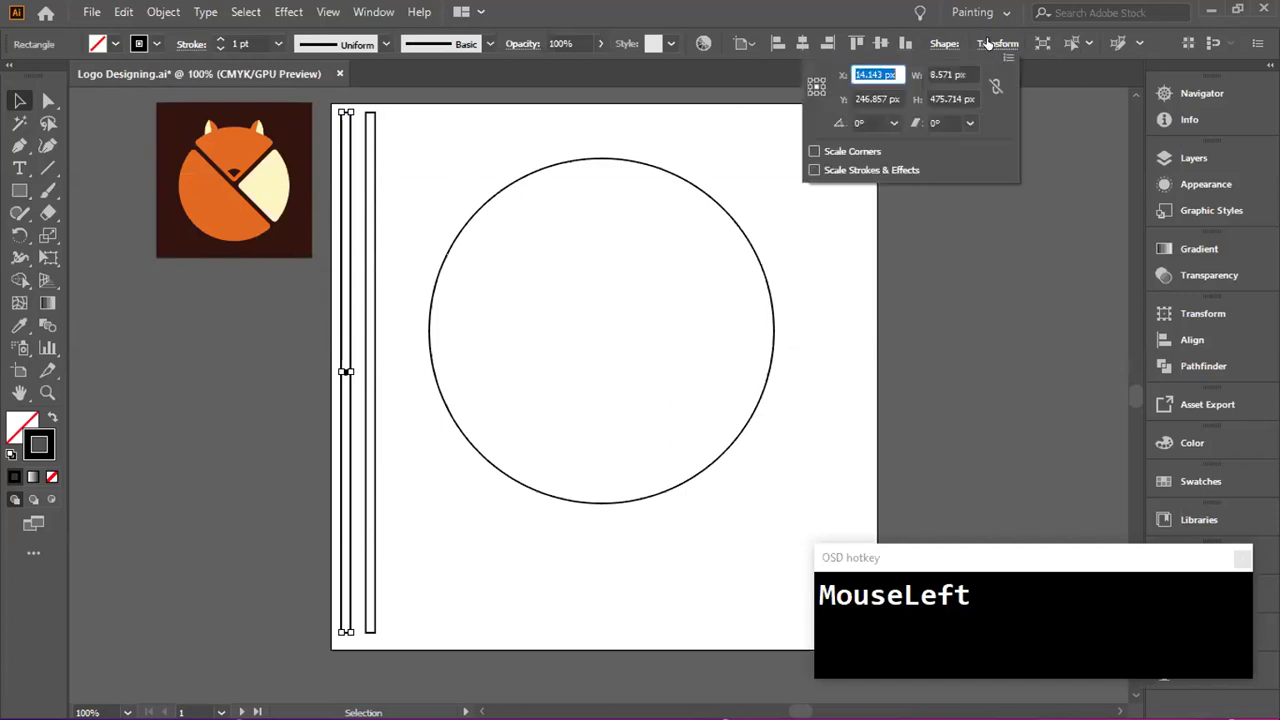
pyautogui.click(868, 122)
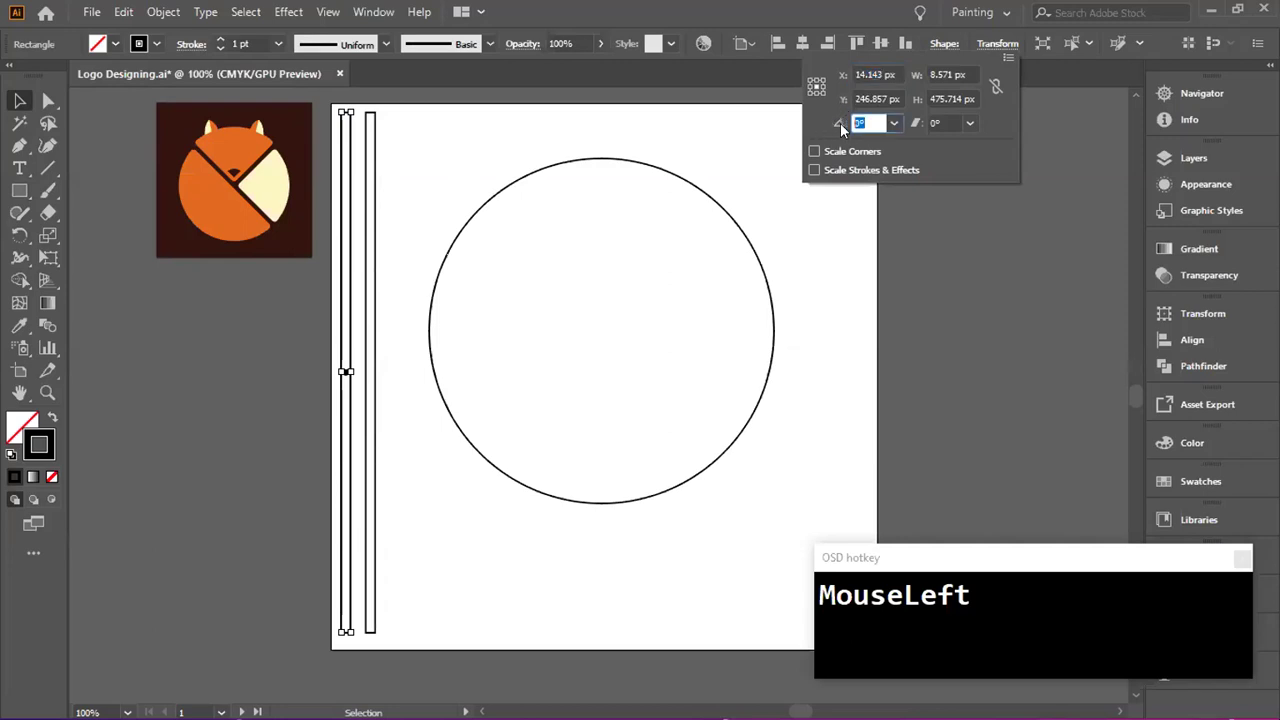
pyautogui.write('45')
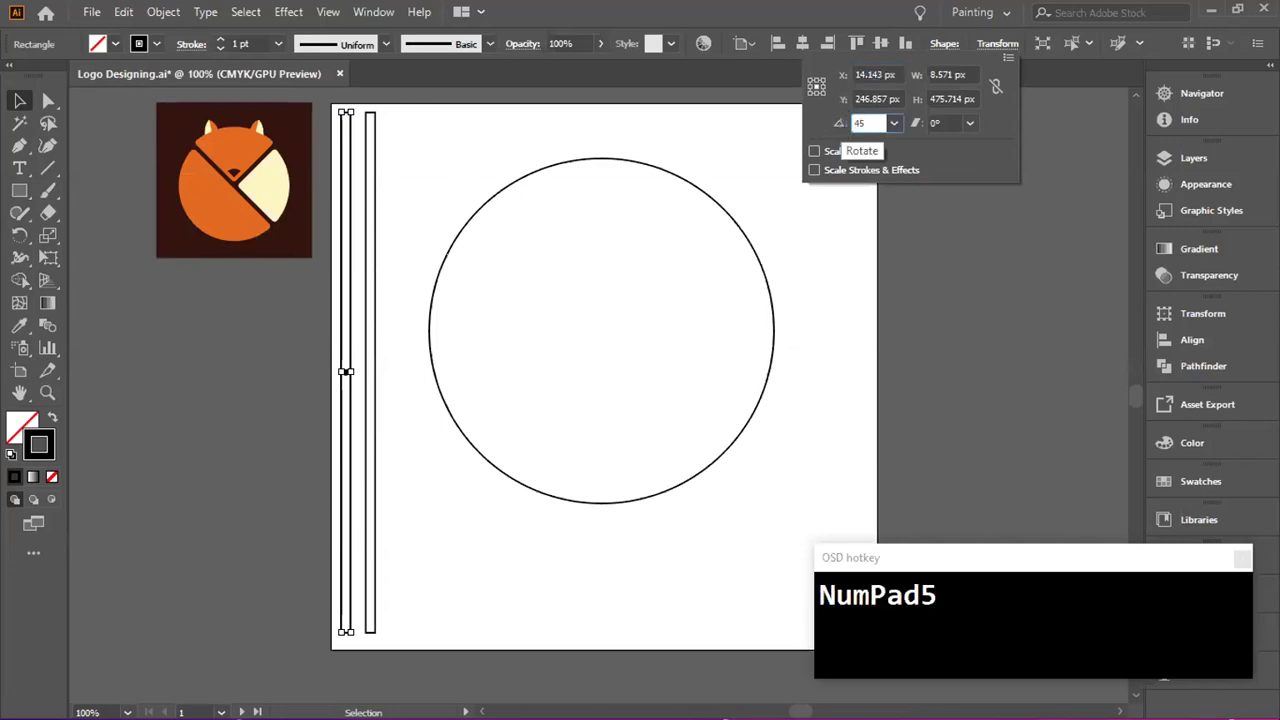
pyautogui.press('Return')
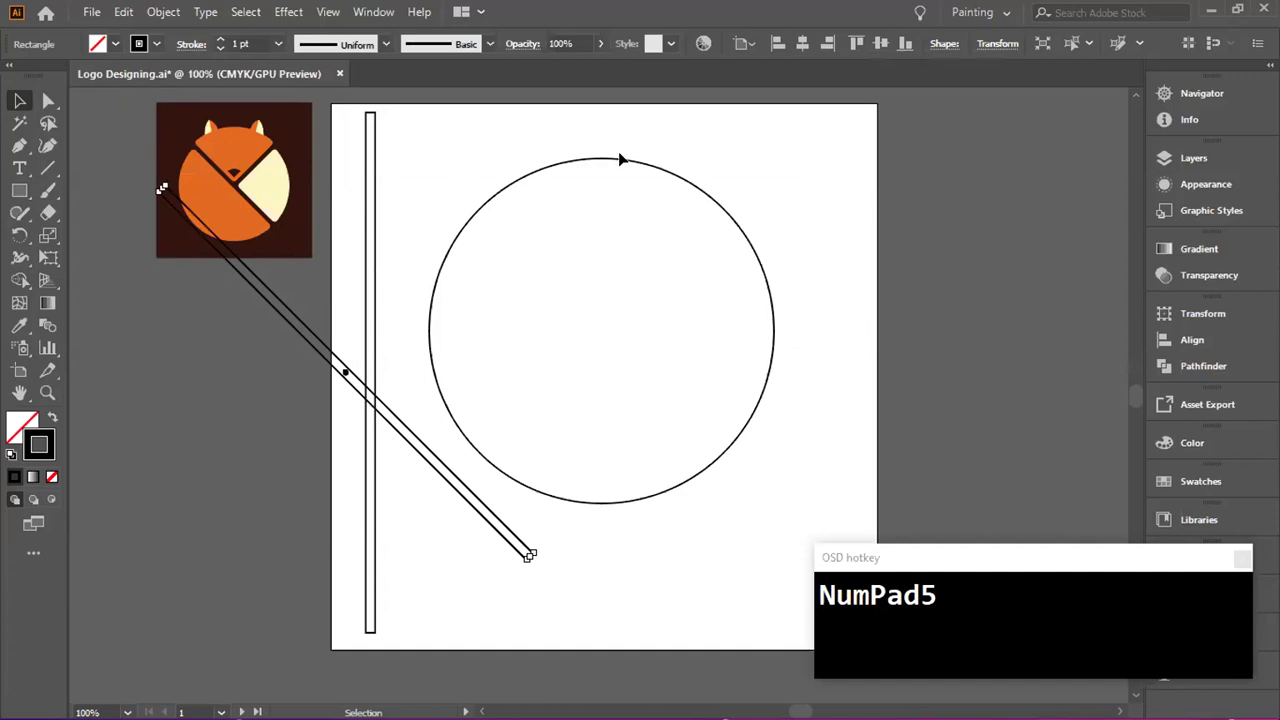
pyautogui.click(311, 334)
pyautogui.moveTo(311, 334); pyautogui.dragTo(568, 297)
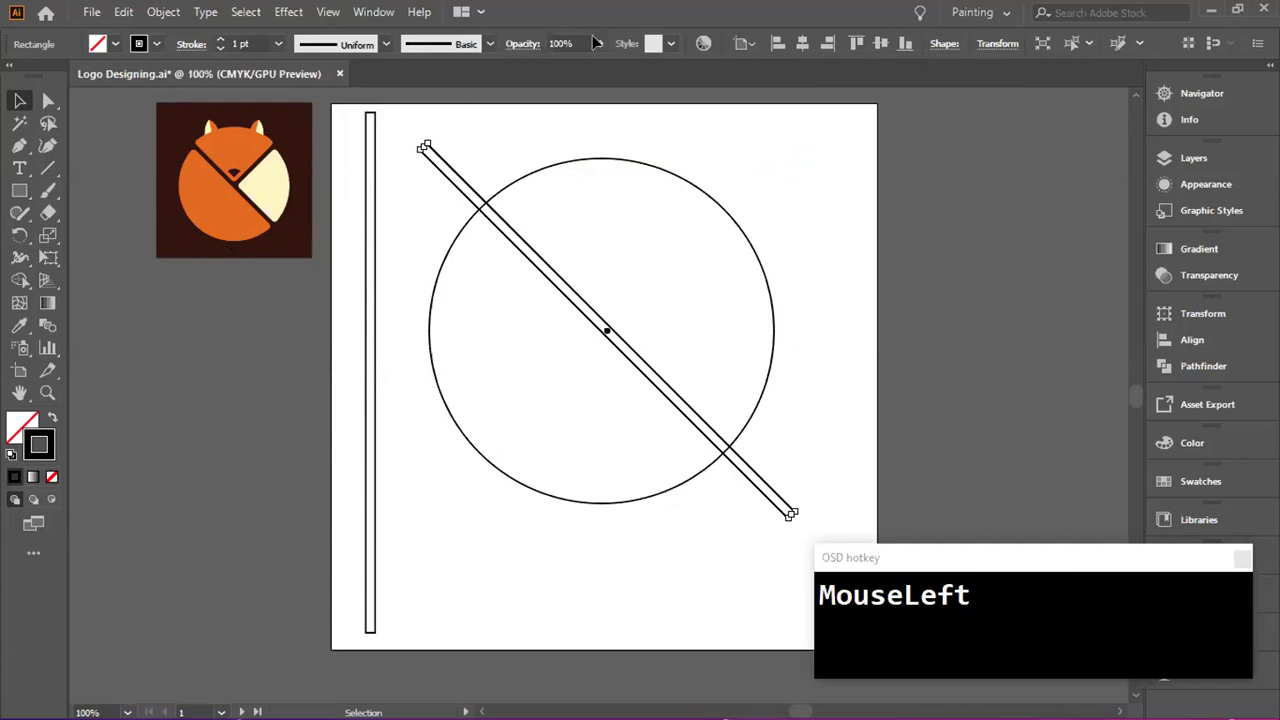
pyautogui.hotkey('alt', 'w')
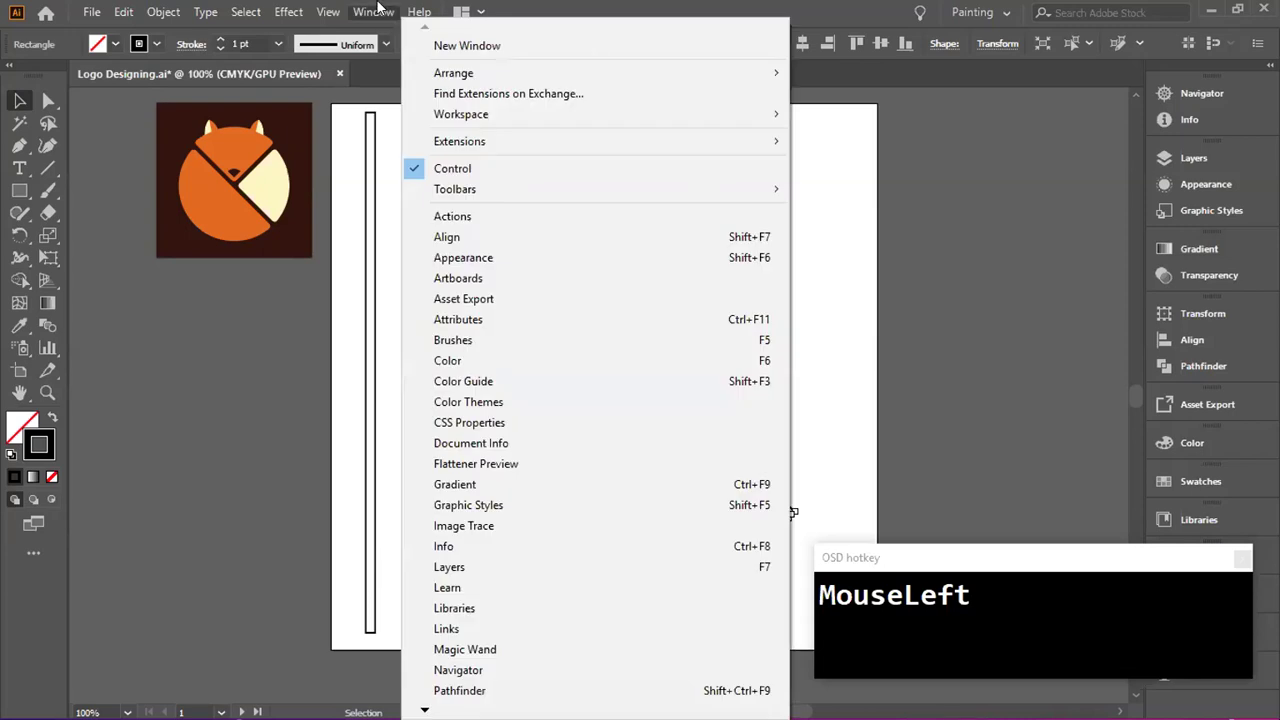
pyautogui.scroll(-2, 520, 353)
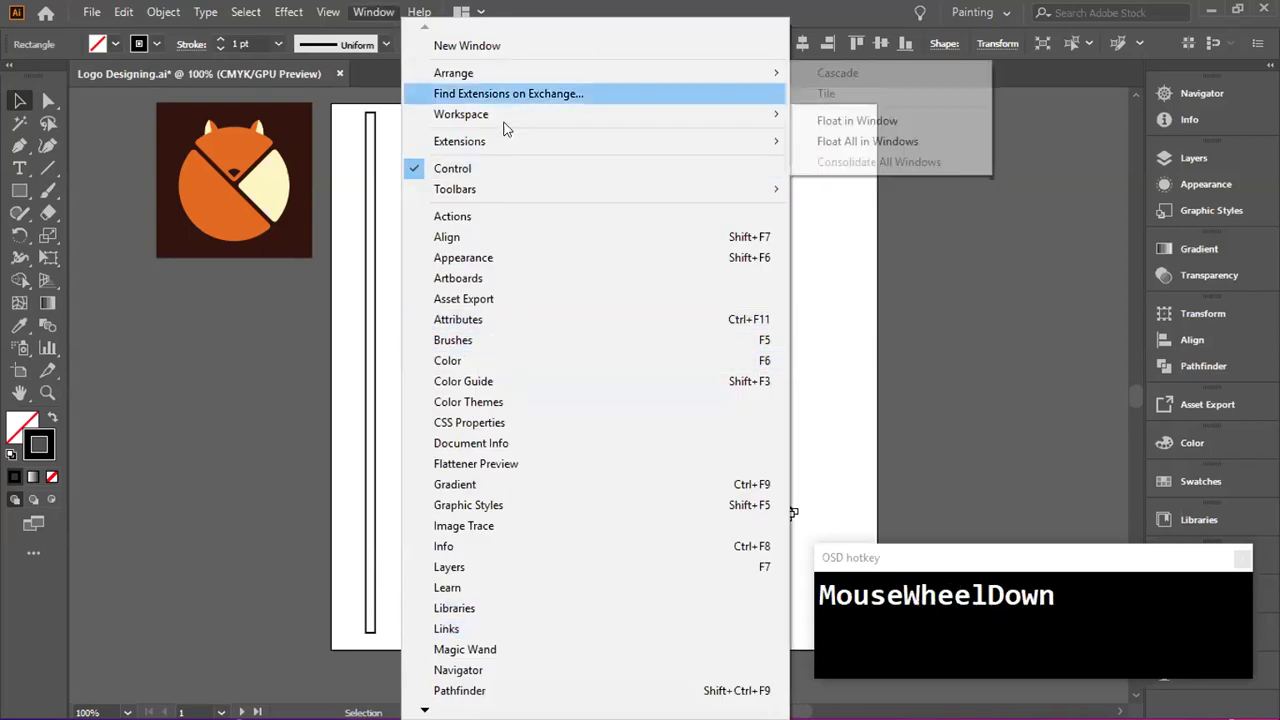
pyautogui.moveTo(333, 17)
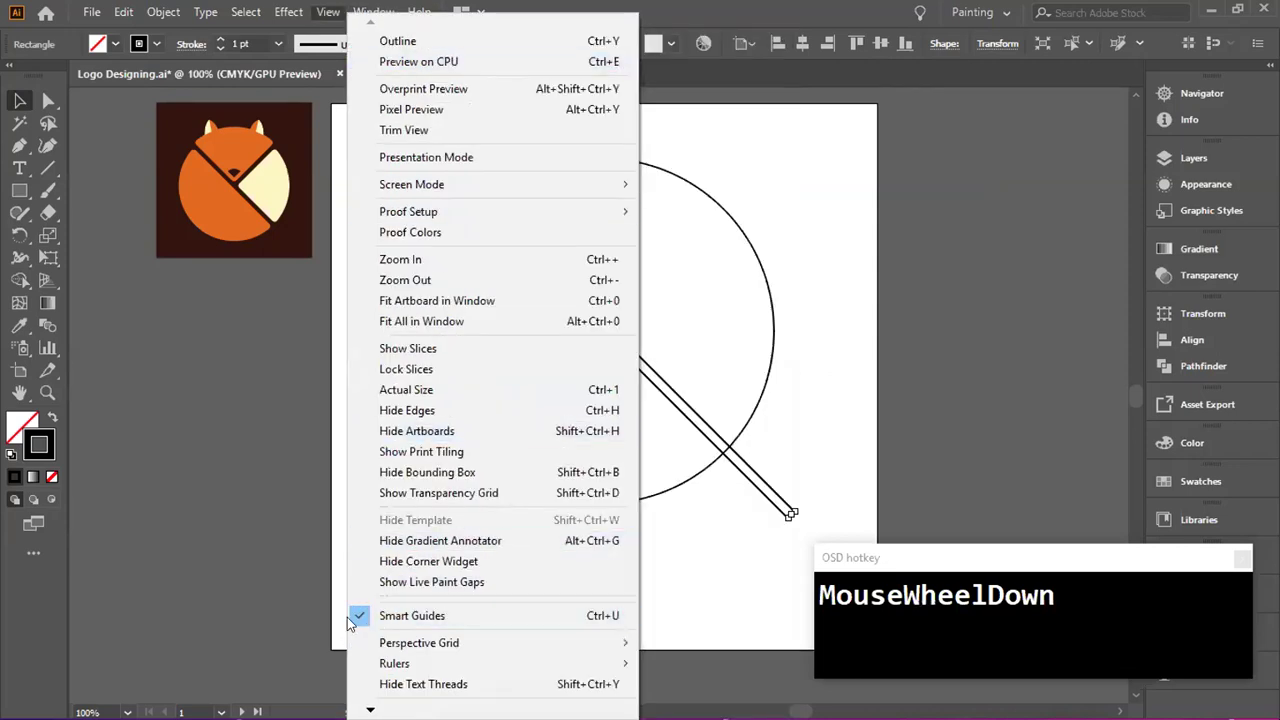
pyautogui.click(848, 350)
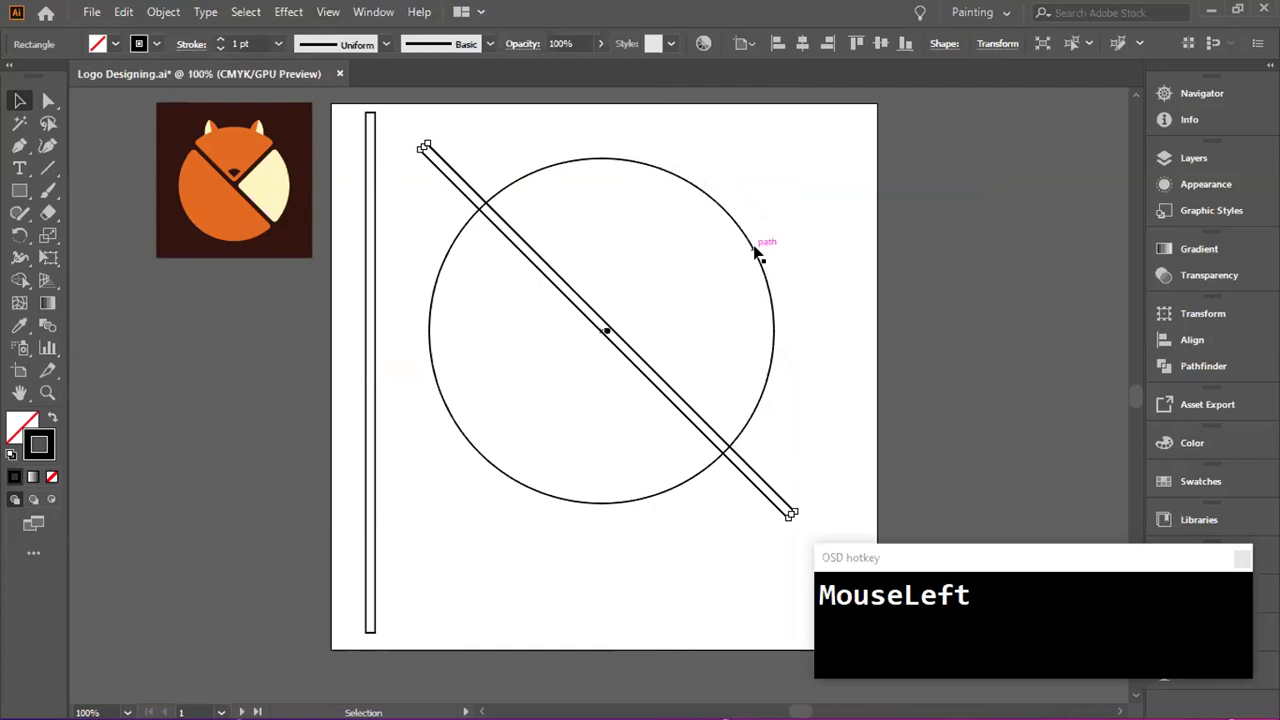
pyautogui.click(378, 120)
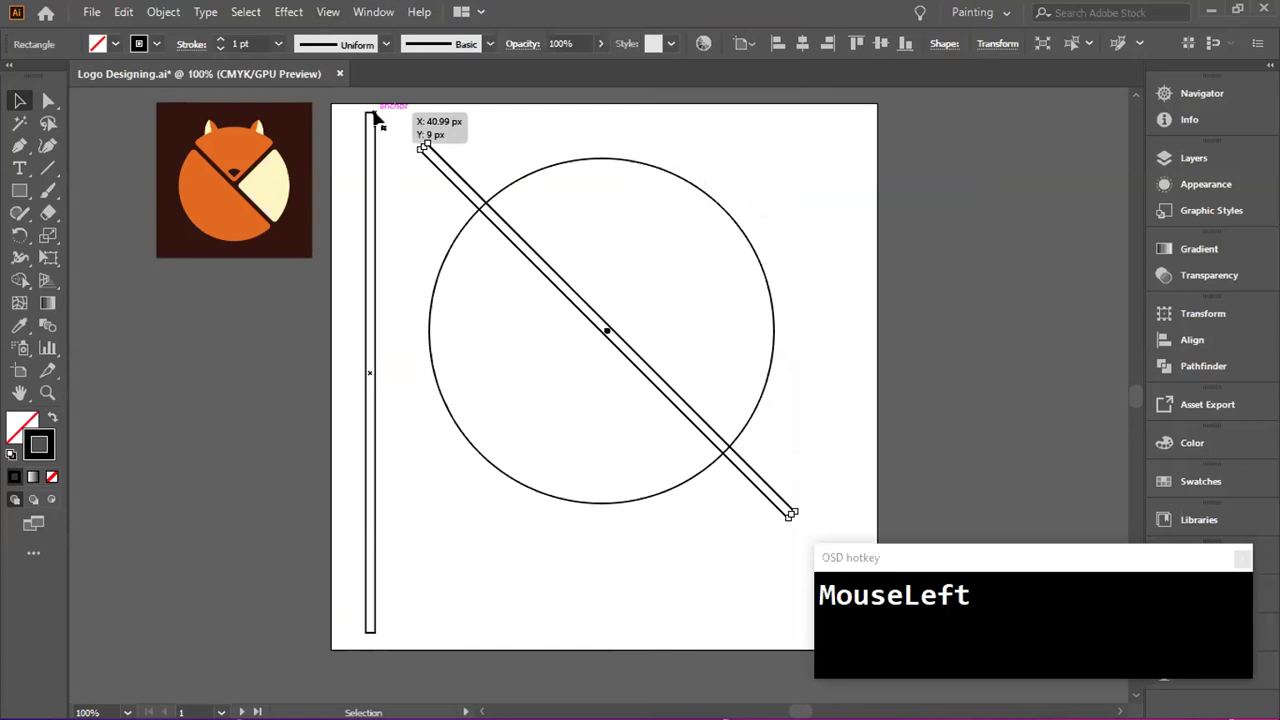
# - Reposition the diagonal strip so that its middle lies on the circle's centre, then deselect it
pyautogui.moveTo(575, 292); pyautogui.dragTo(548, 296)
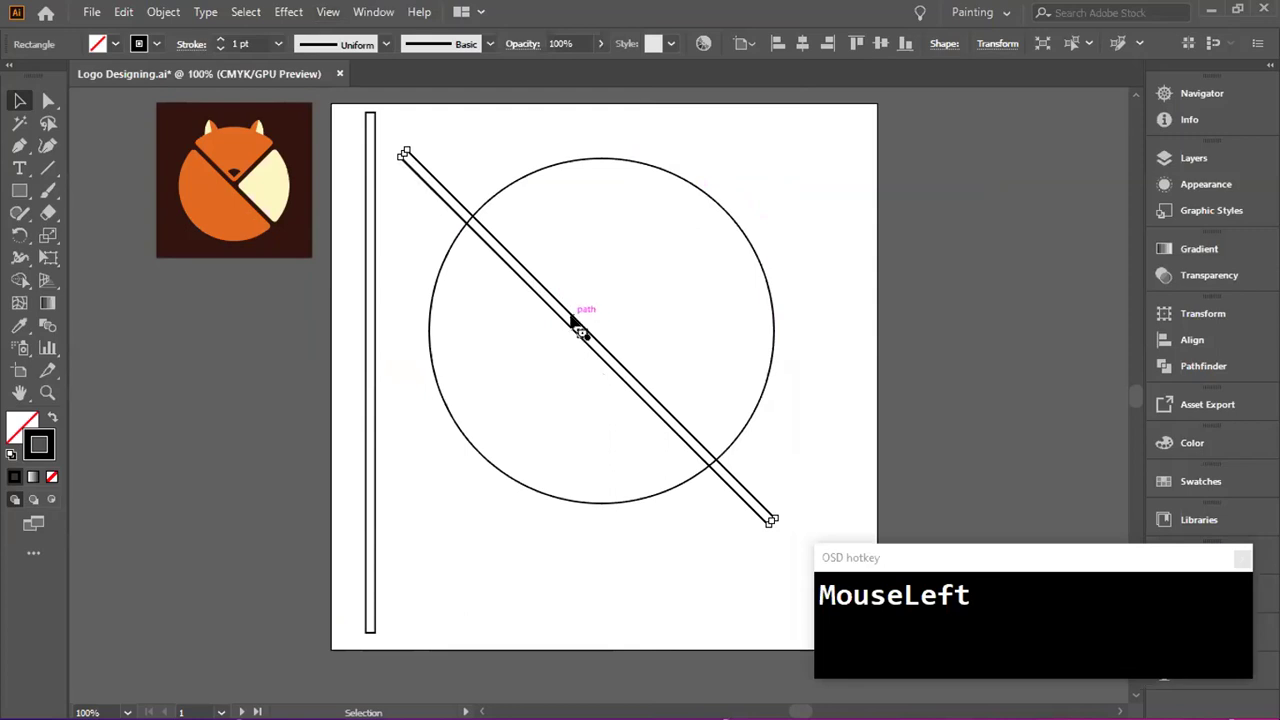
pyautogui.moveTo(578, 322); pyautogui.dragTo(561, 295)
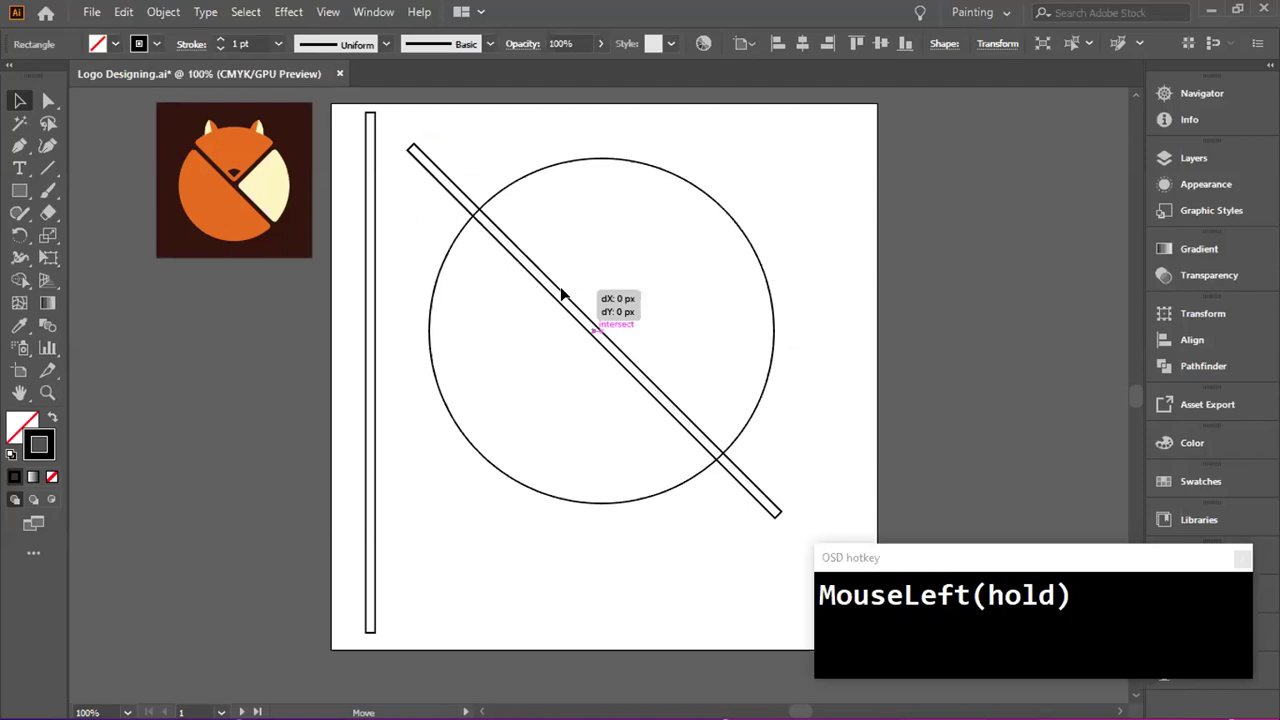
pyautogui.moveTo(562, 295); pyautogui.dragTo(563, 295)
pyautogui.click(835, 270)
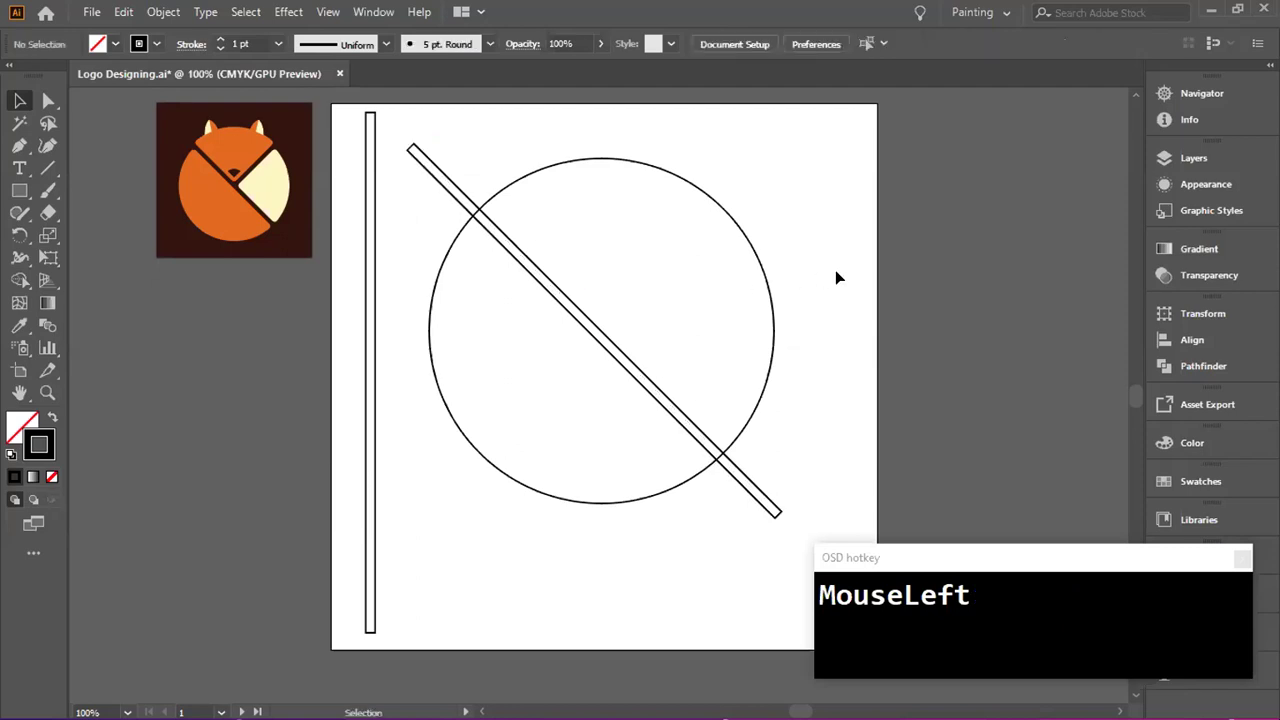
# - Rotate the remaining vertical strip by 135° and place it across the circle's centre so the two strips form an X
pyautogui.click(375, 338)
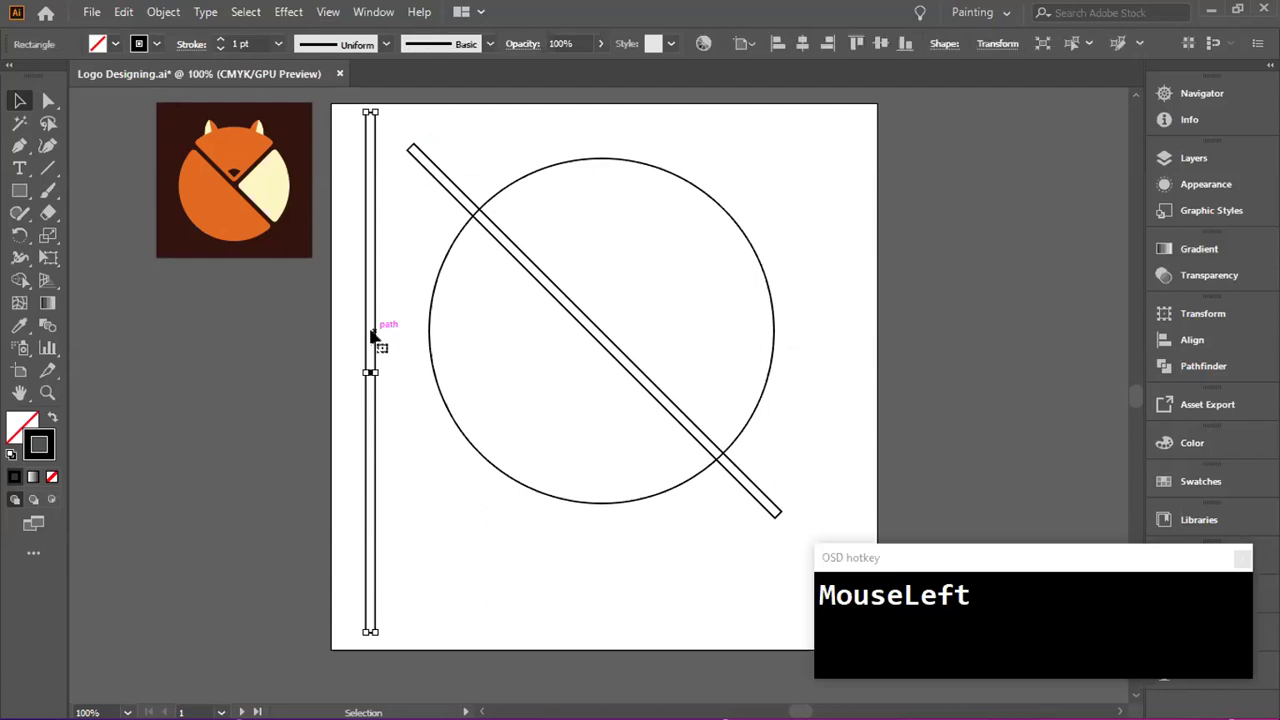
pyautogui.click(935, 43)
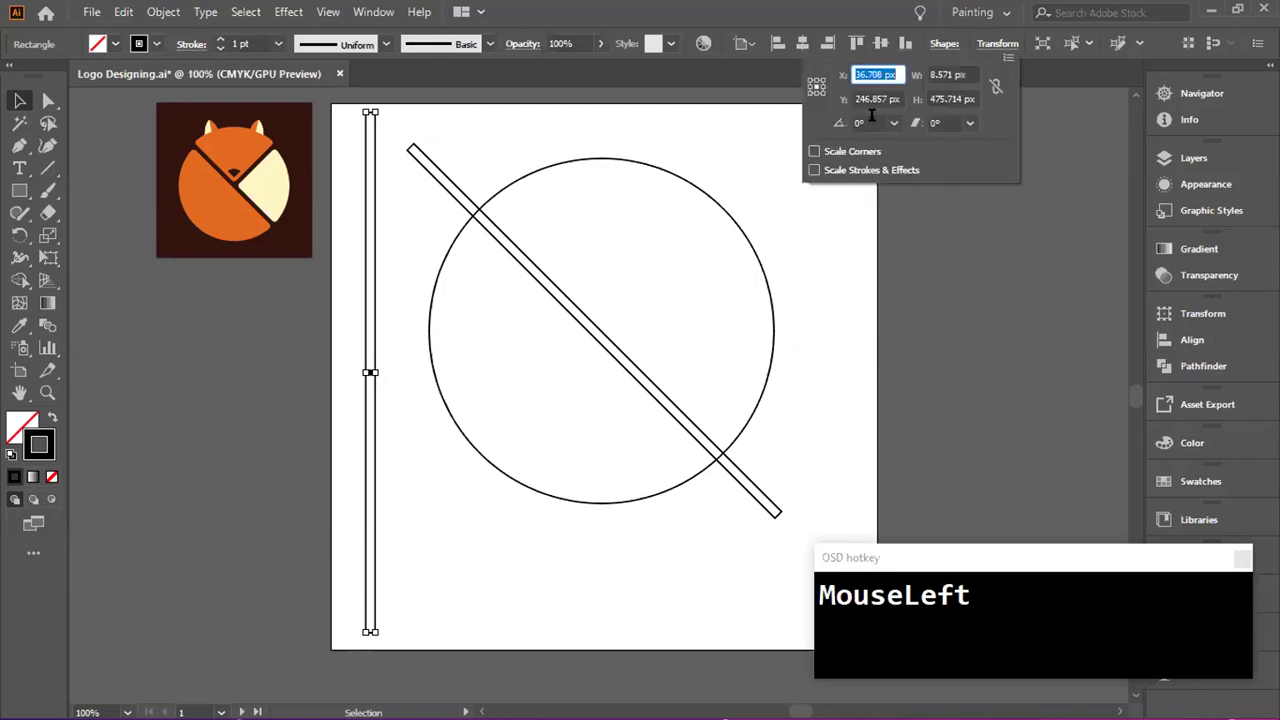
pyautogui.click(852, 118)
pyautogui.write('135')
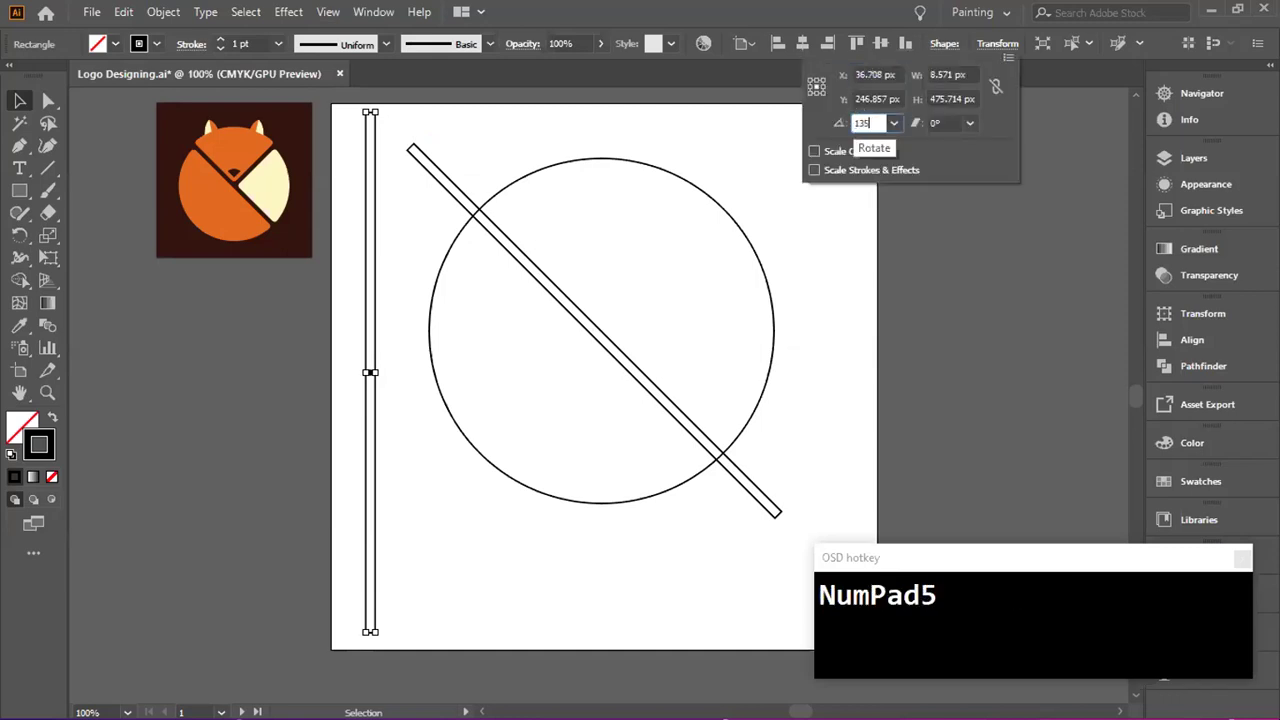
pyautogui.press('Return')
pyautogui.moveTo(405, 348); pyautogui.dragTo(618, 316)
pyautogui.click(834, 317)
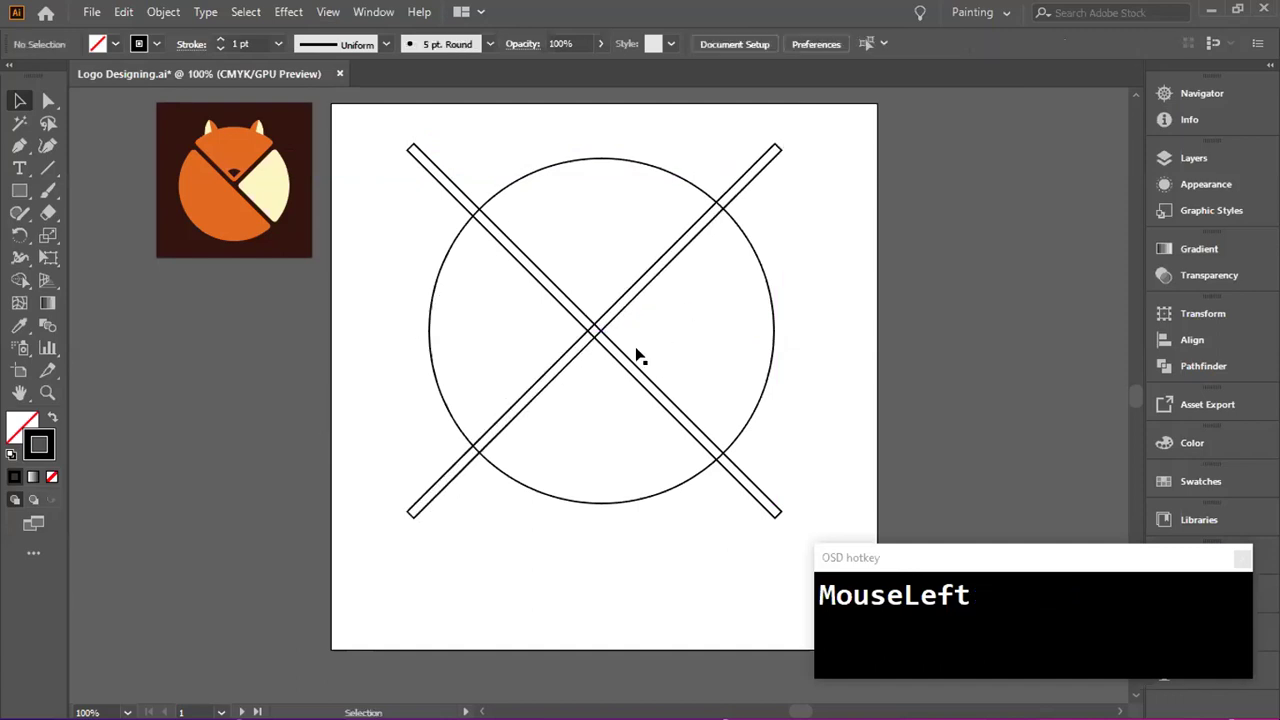
# - Fine-tune the positions of both diagonal strips so they cross exactly at the circle's centre
pyautogui.keyDown('alt'); pyautogui.scroll(1, 618, 350); pyautogui.keyUp('alt')
pyautogui.moveTo(594, 326)
pyautogui.mouseDown()
pyautogui.moveTo(608, 331)
pyautogui.moveTo(451, 429)
pyautogui.moveTo(649, 318)
pyautogui.moveTo(613, 306)
pyautogui.moveTo(697, 353)
pyautogui.moveTo(608, 314)
pyautogui.mouseUp()
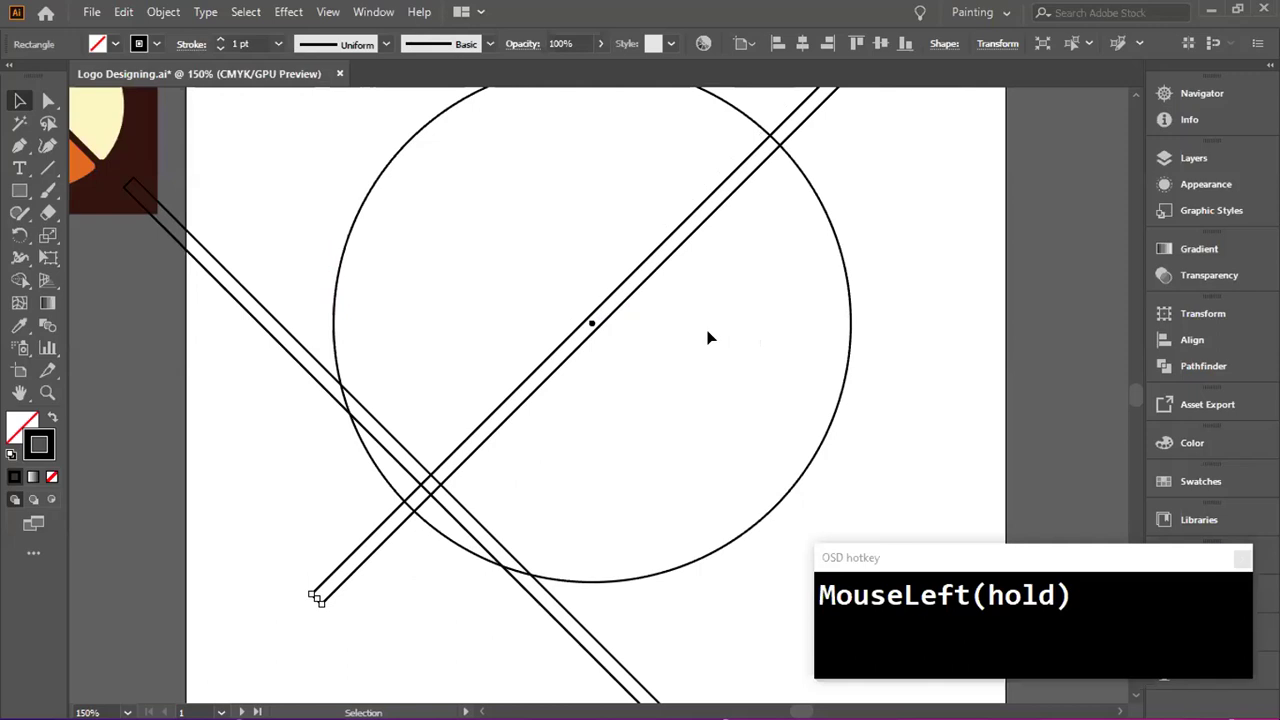
pyautogui.moveTo(306, 351); pyautogui.dragTo(488, 212)
pyautogui.click(908, 193)
pyautogui.hotkey('ctrl', '1')
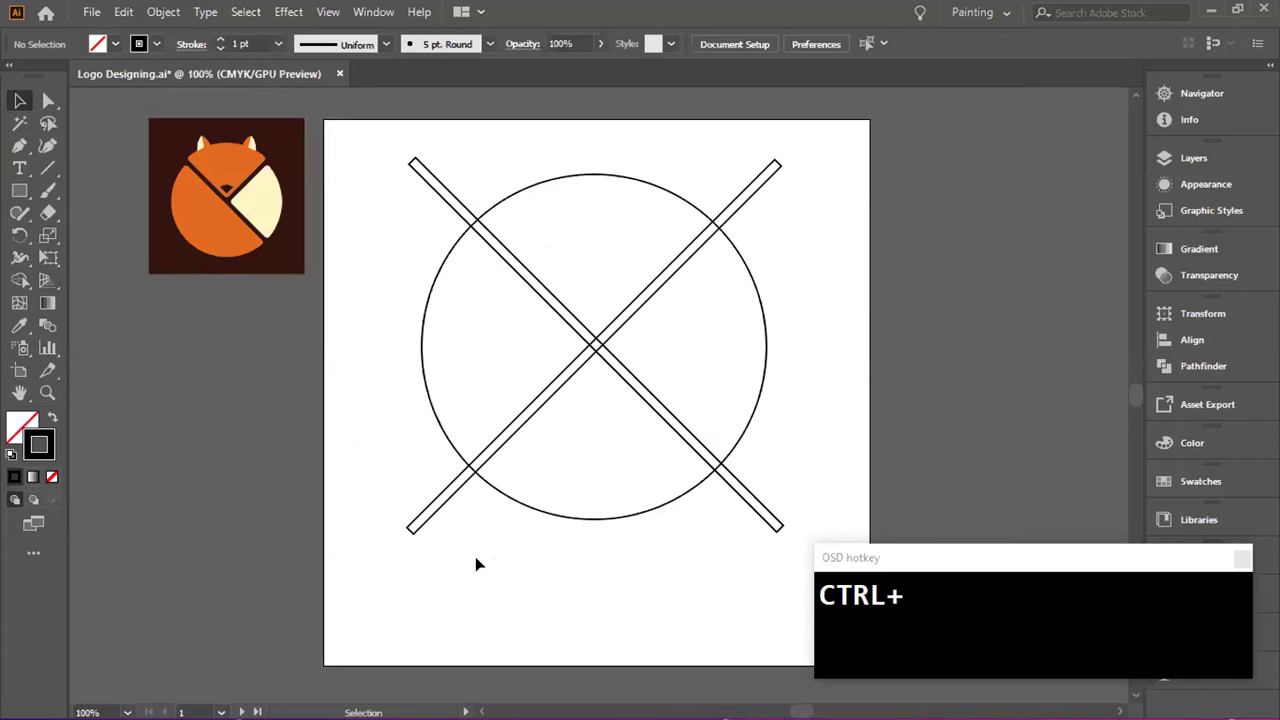
# - Select the circle and both strips and remove the four strip ends outside the circle with the Shape Builder tool
pyautogui.hscroll(-1, 195, 203)
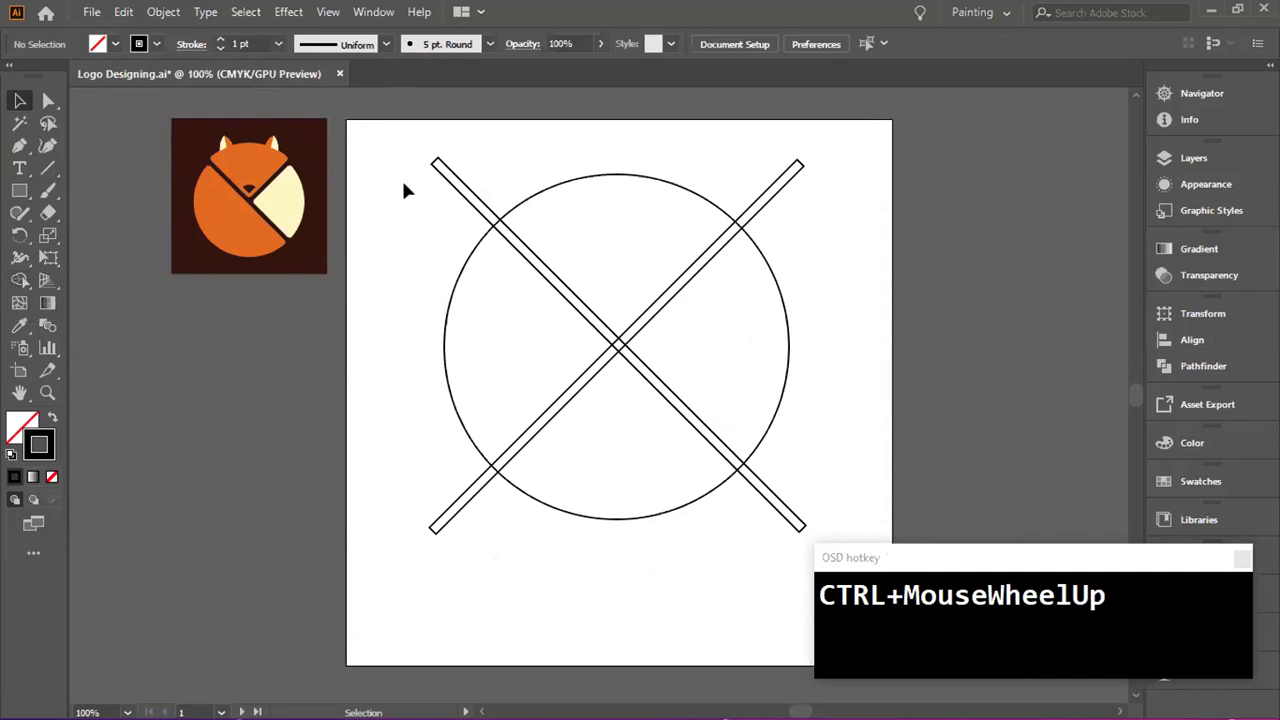
pyautogui.moveTo(385, 125); pyautogui.dragTo(829, 570)
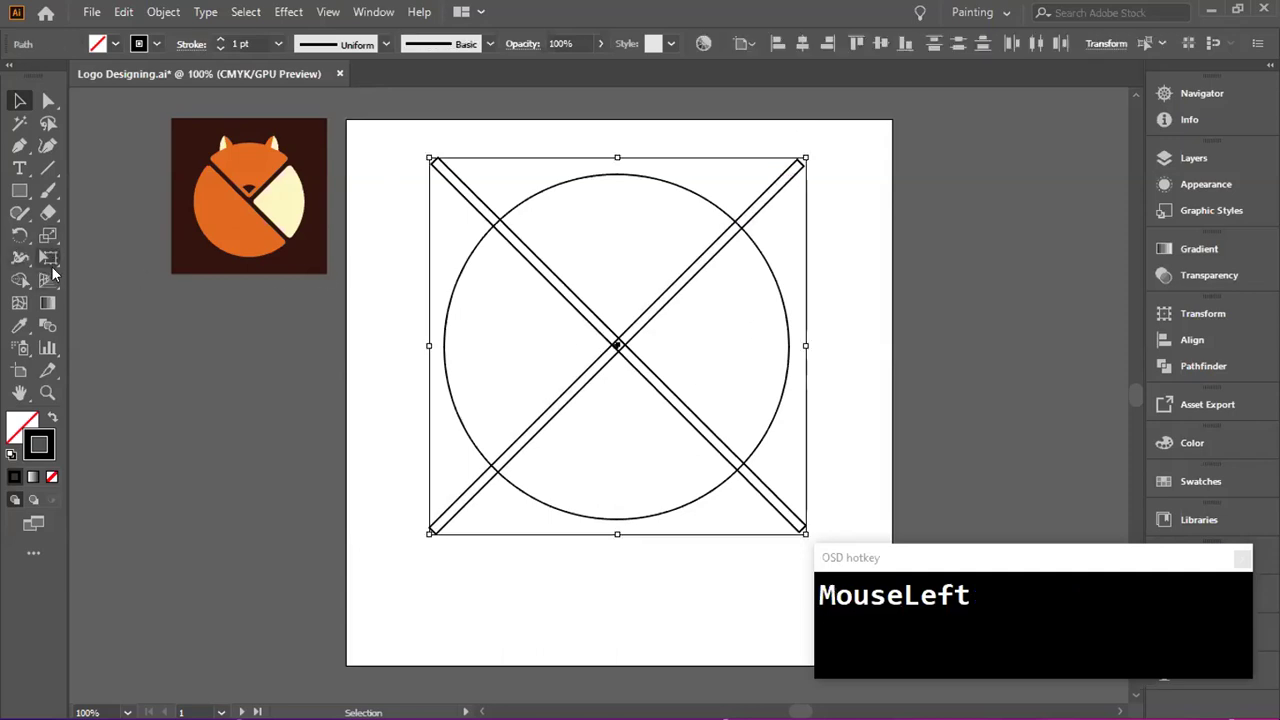
pyautogui.click(17, 281)
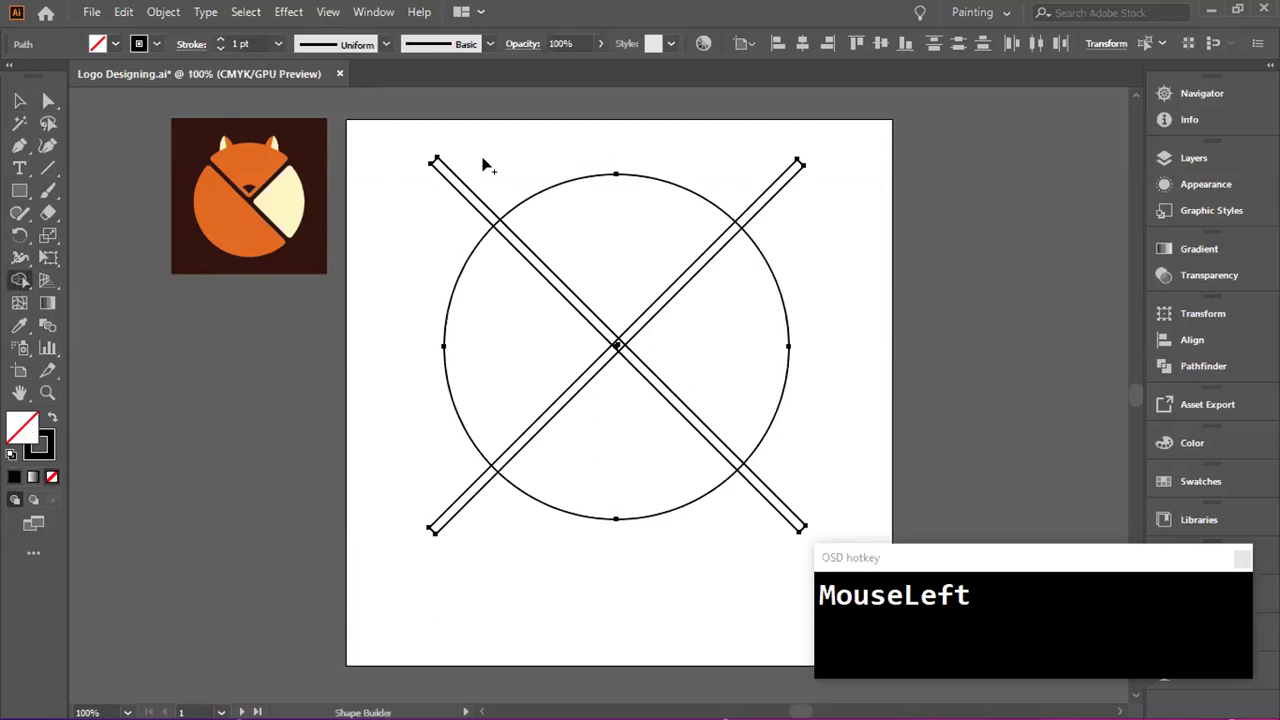
pyautogui.moveTo(471, 166); pyautogui.dragTo(446, 221)
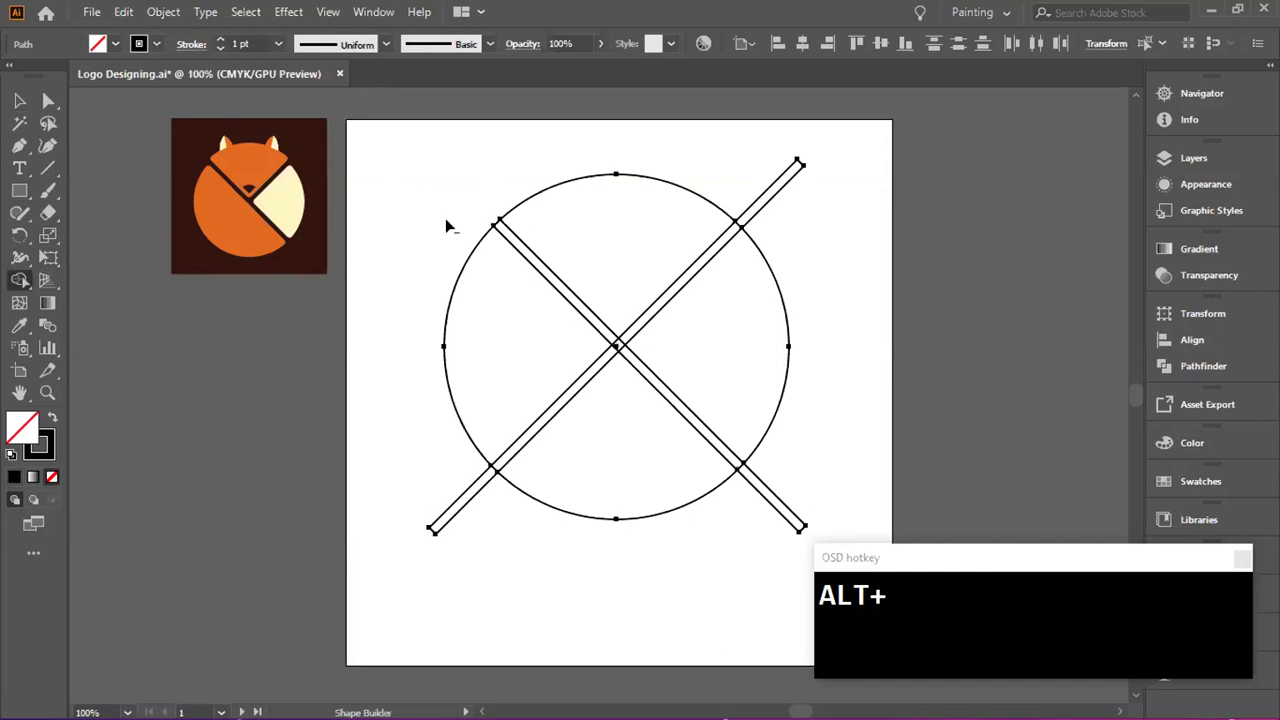
pyautogui.keyDown('alt'); pyautogui.click(790, 178); pyautogui.keyUp('alt')
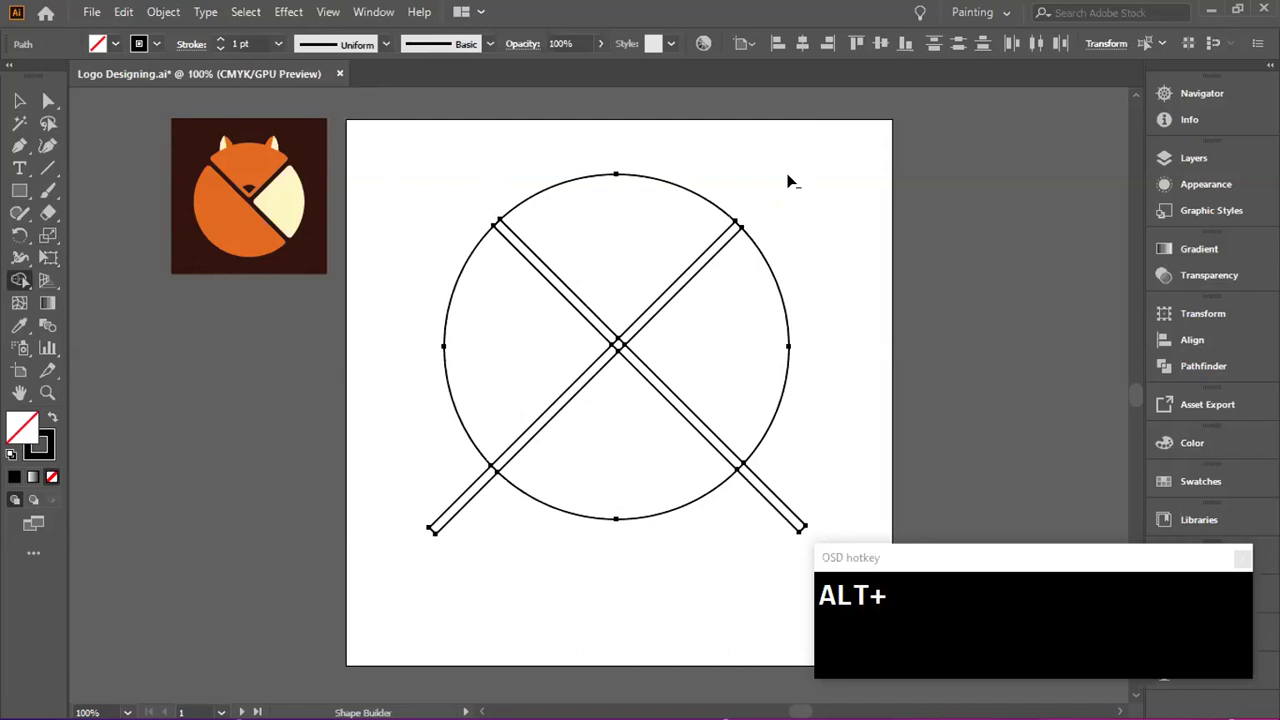
pyautogui.keyDown('alt'); pyautogui.click(770, 492); pyautogui.keyUp('alt')
pyautogui.moveTo(414, 449); pyautogui.dragTo(497, 529)
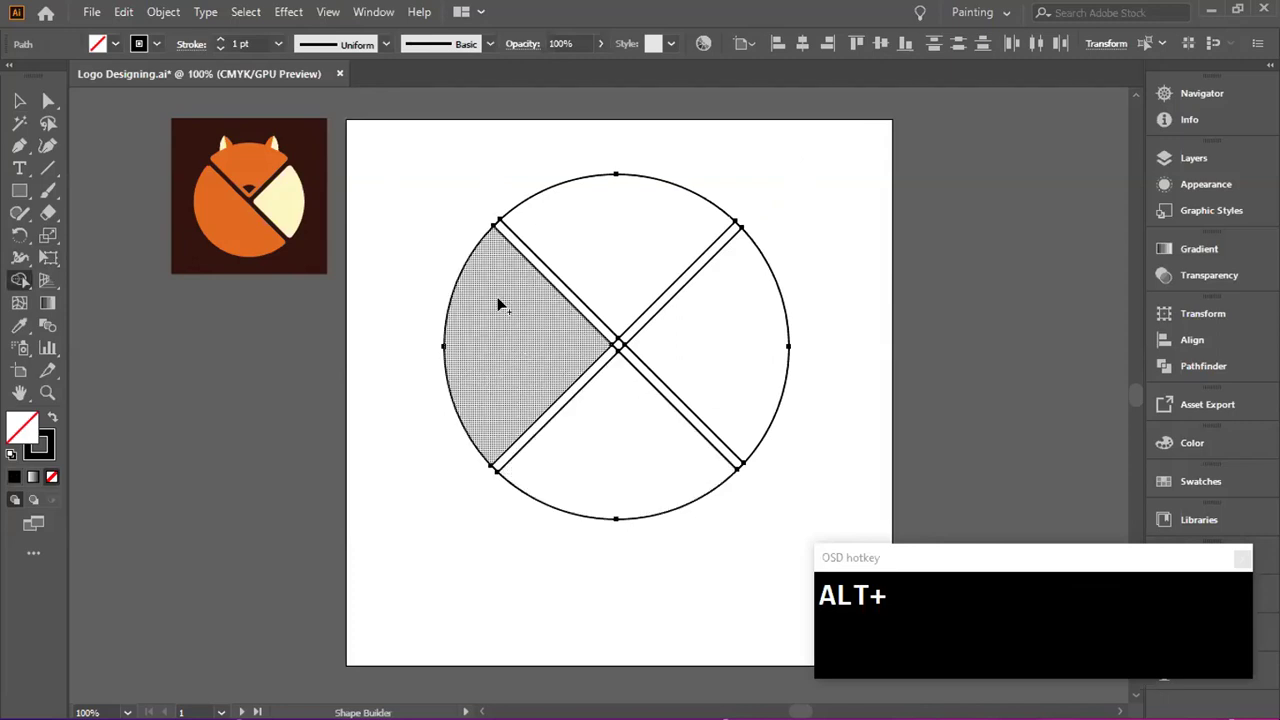
# - Merge the left and lower quarters with the strip piece between them, and remove the remaining strip pieces from the circle
pyautogui.moveTo(502, 305)
pyautogui.mouseDown()
pyautogui.moveTo(520, 380)
pyautogui.moveTo(557, 433)
pyautogui.moveTo(603, 462)
pyautogui.moveTo(598, 451)
pyautogui.mouseUp()
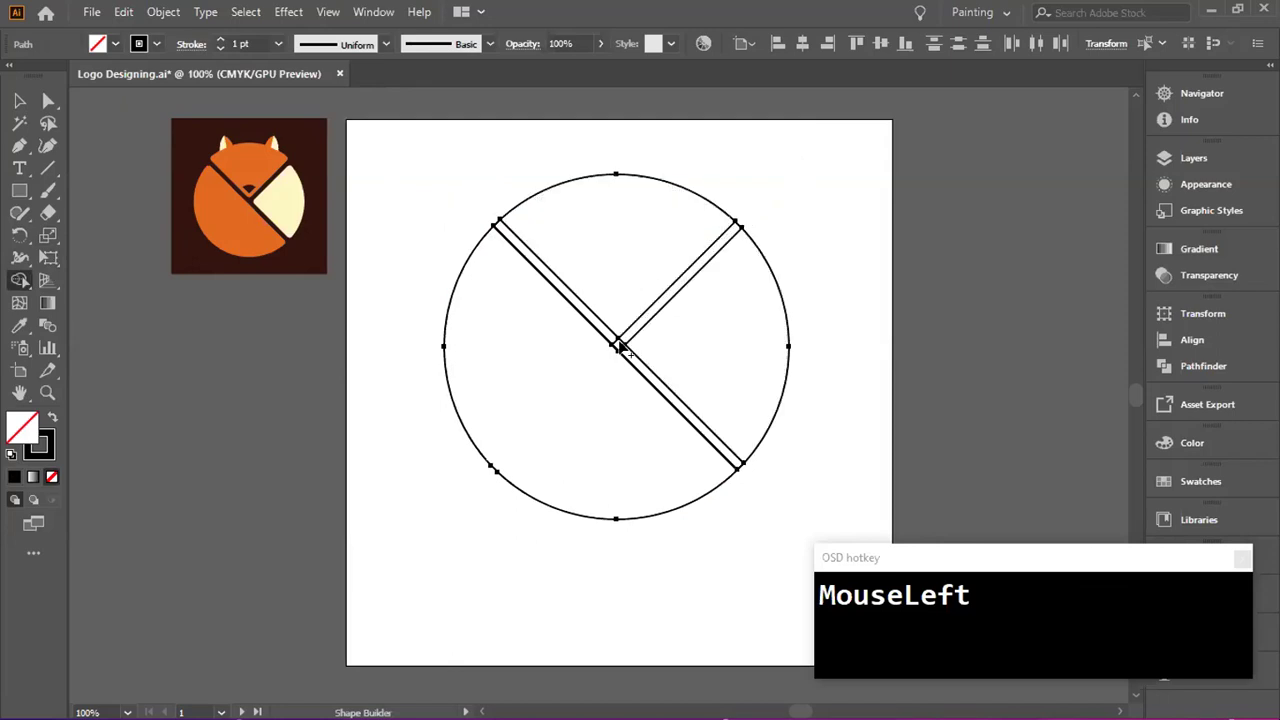
pyautogui.keyDown('alt'); pyautogui.click(690, 280); pyautogui.keyUp('alt')
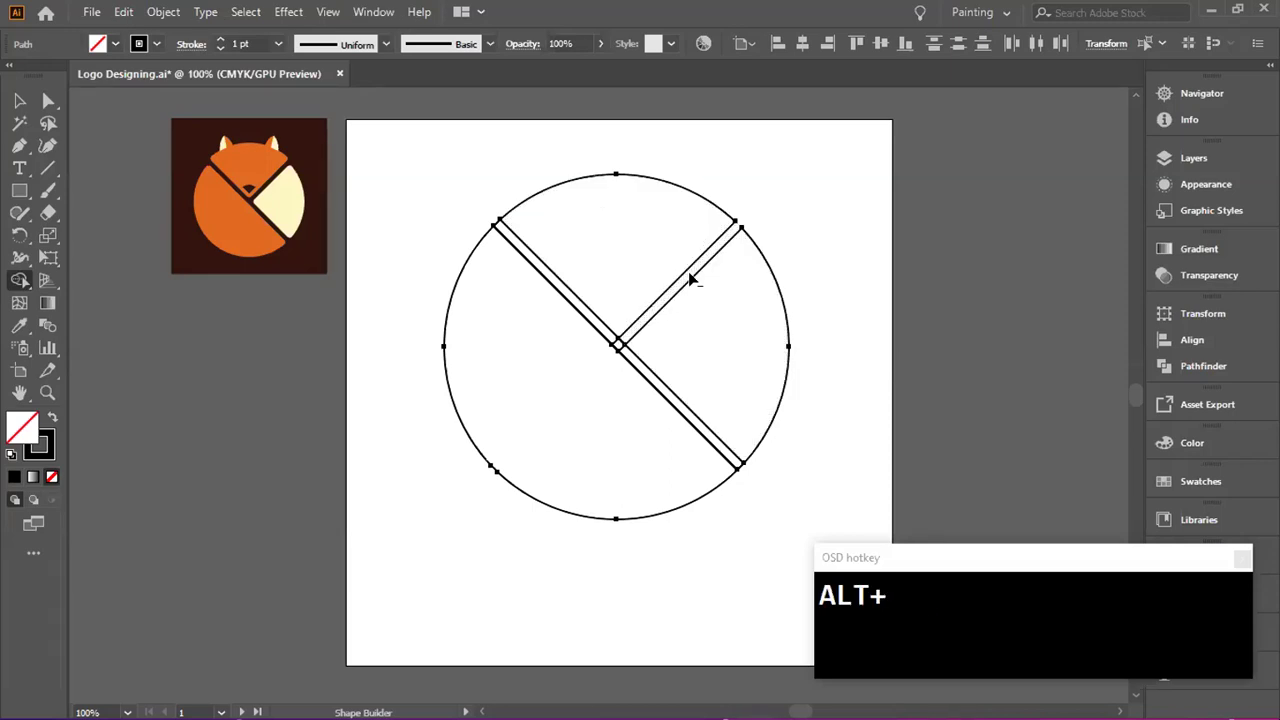
pyautogui.keyDown('alt'); pyautogui.click(650, 381); pyautogui.keyUp('alt')
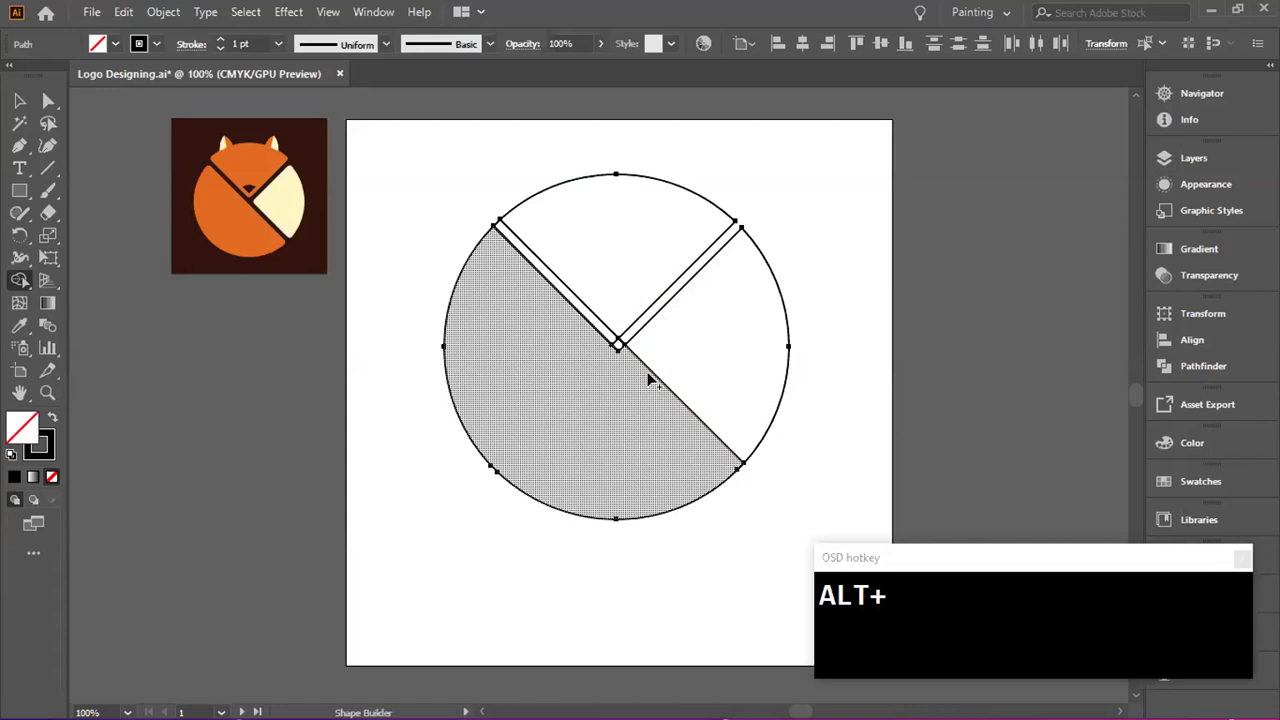
pyautogui.hotkey('ctrl', 'z')
pyautogui.keyDown('alt'); pyautogui.click(650, 378); pyautogui.keyUp('alt')
pyautogui.keyDown('alt'); pyautogui.click(616, 350); pyautogui.keyUp('alt')
pyautogui.keyDown('alt'); pyautogui.click(611, 344); pyautogui.keyUp('alt')
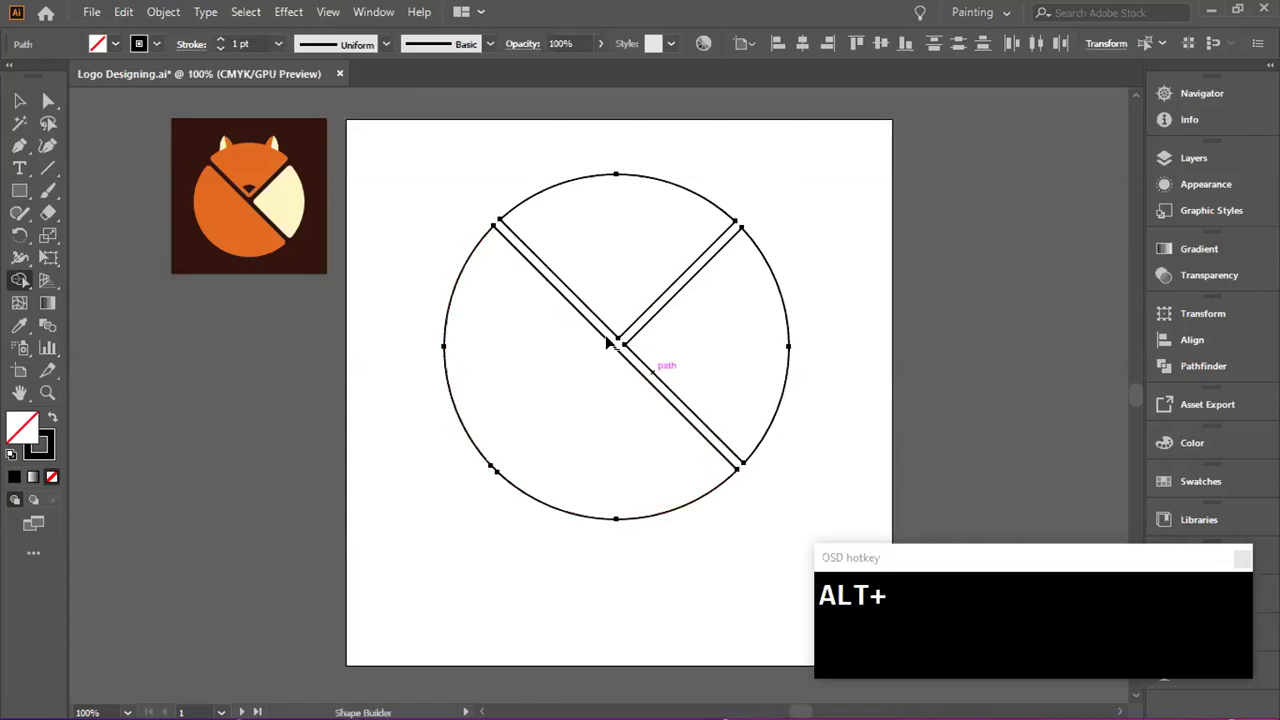
pyautogui.click(18, 99)
pyautogui.click(352, 170)
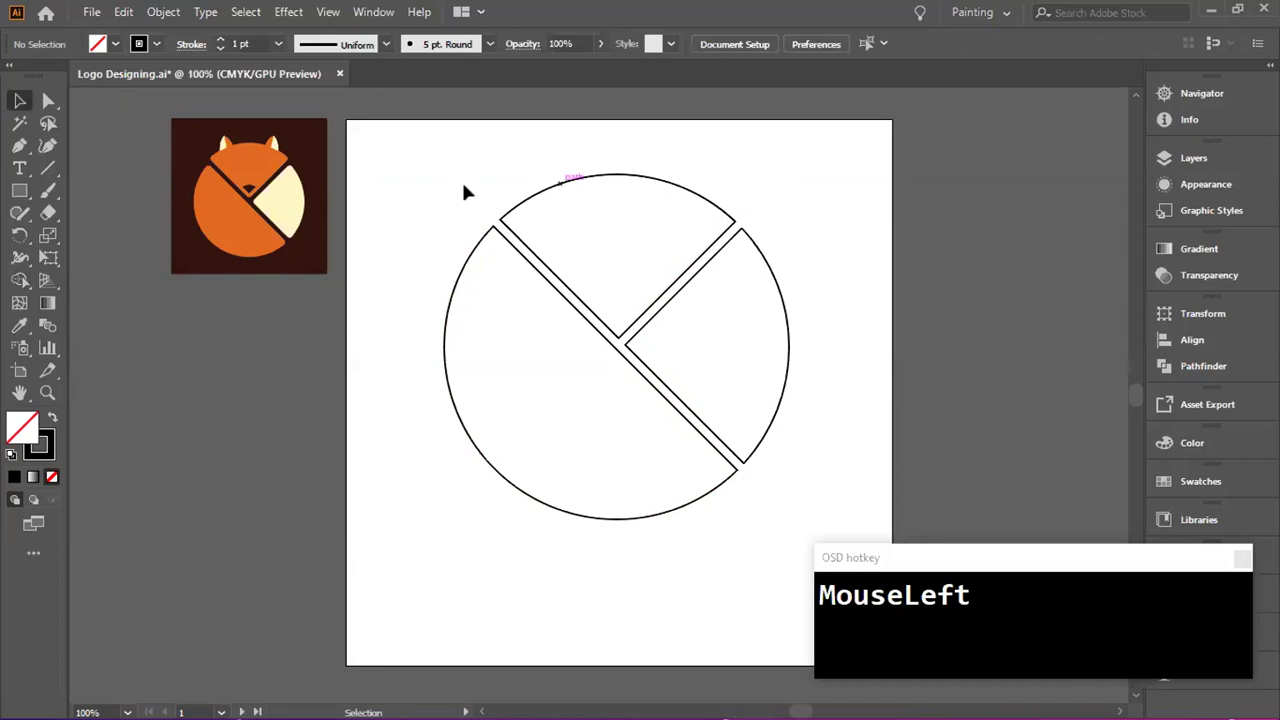
# - Select all three circle segments and round all their corners together with the live corner widgets
pyautogui.scroll(2, 228, 177)
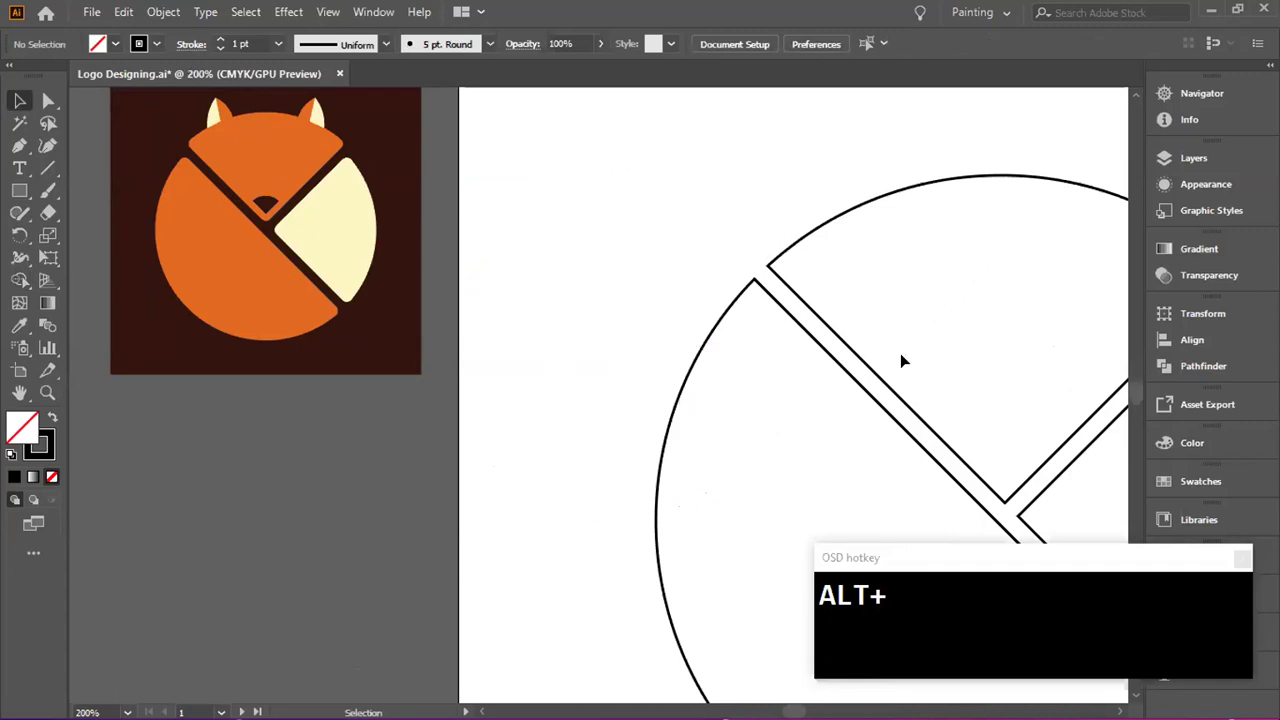
pyautogui.scroll(-2, 901, 360)
pyautogui.click(604, 423)
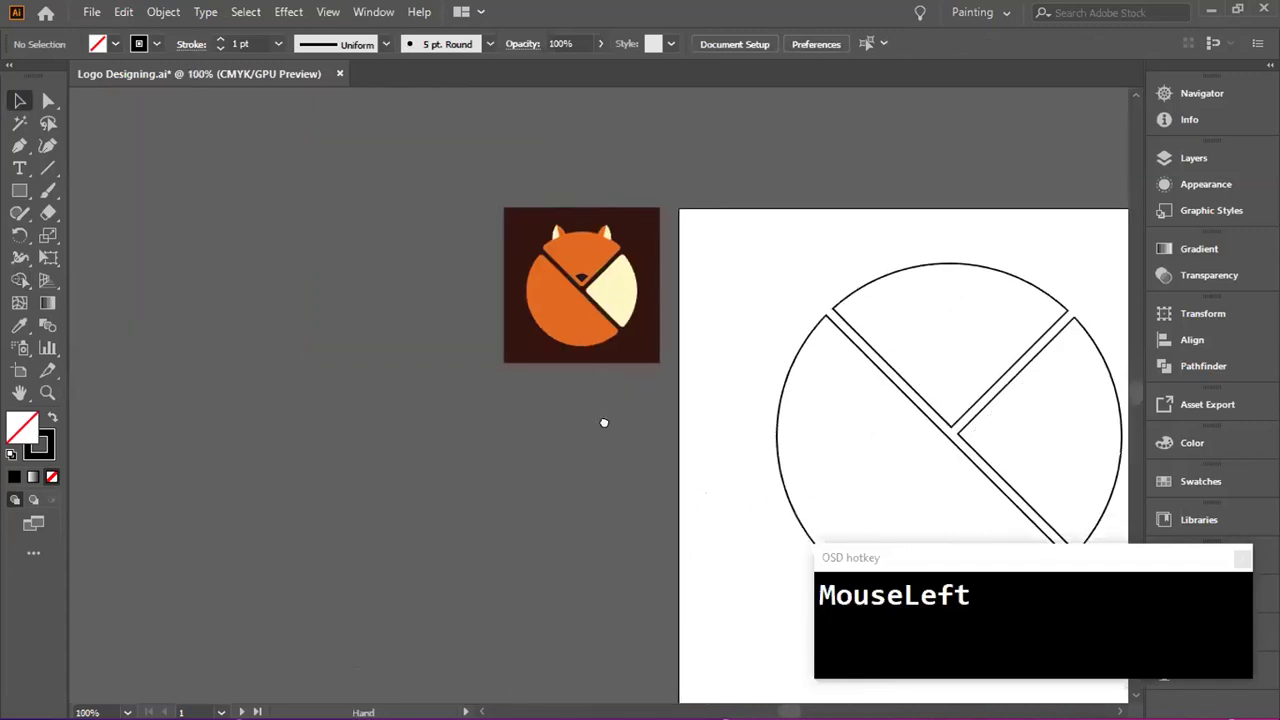
pyautogui.moveTo(604, 423); pyautogui.dragTo(391, 403)
pyautogui.scroll(1, 397, 257)
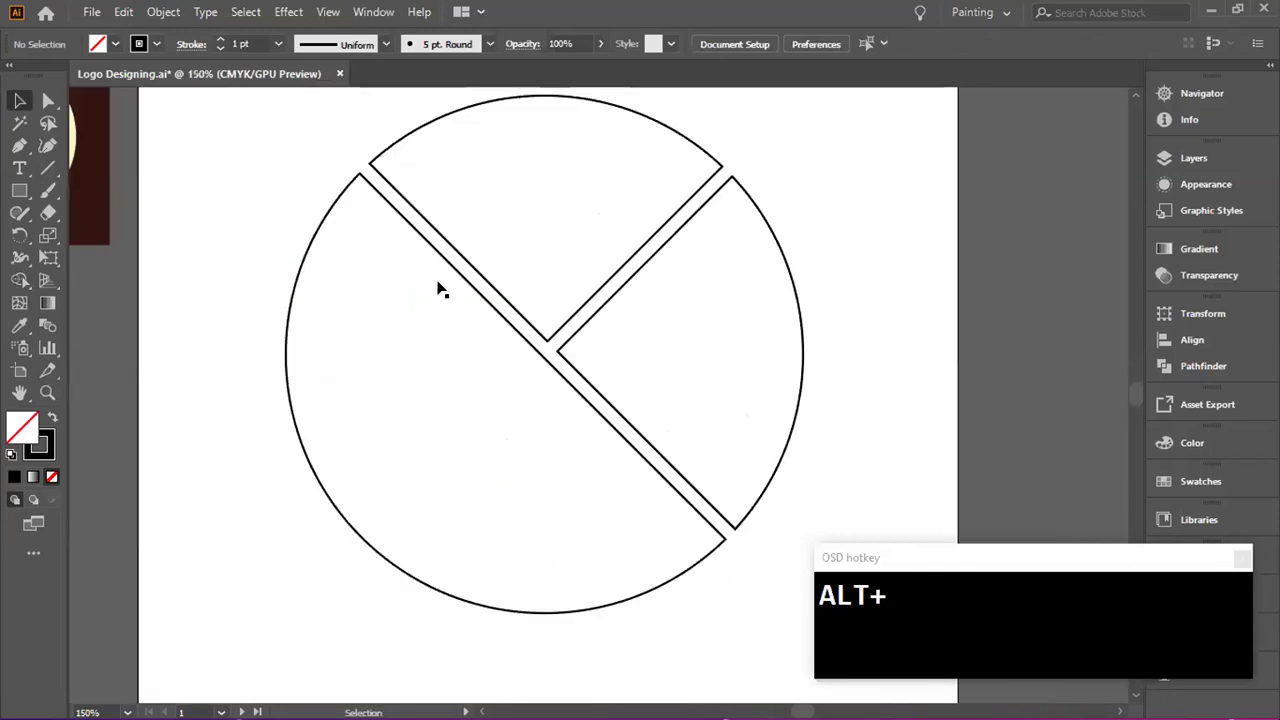
pyautogui.scroll(-1, 472, 309)
pyautogui.moveTo(306, 134); pyautogui.dragTo(520, 315)
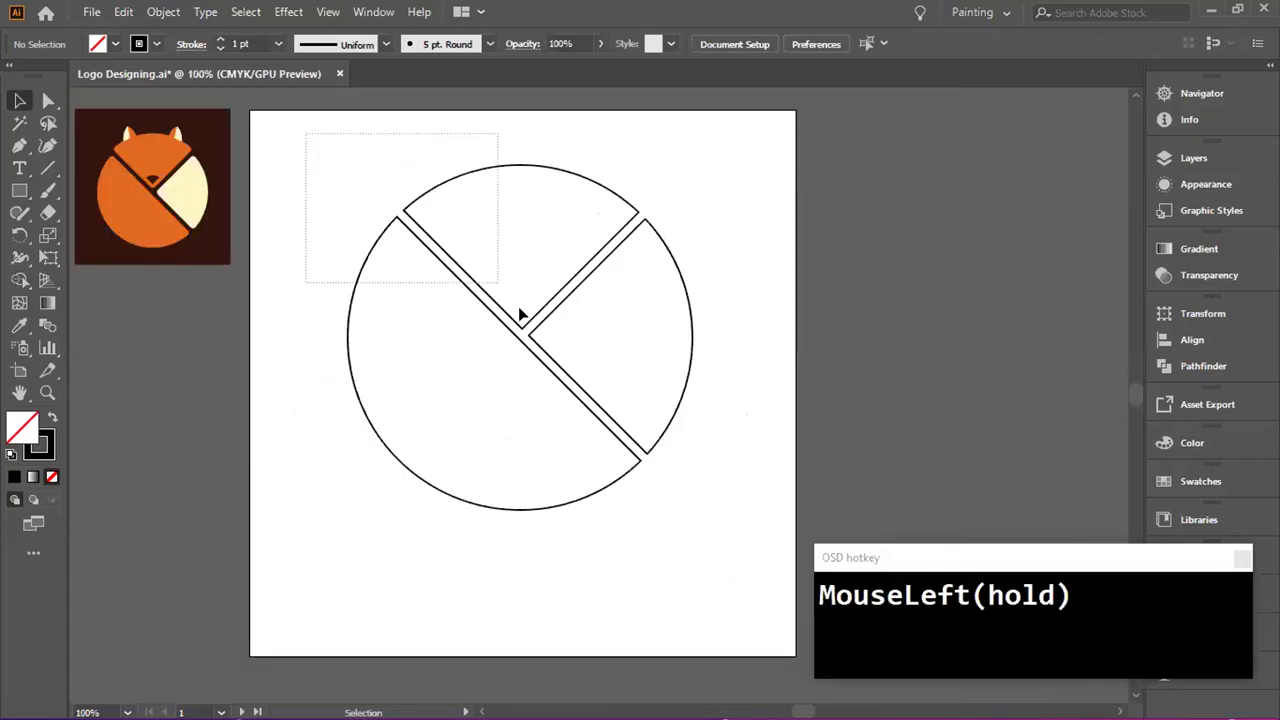
pyautogui.moveTo(727, 533); pyautogui.dragTo(486, 363)
pyautogui.scroll(1, 486, 363)
pyautogui.scroll(1, 486, 363)
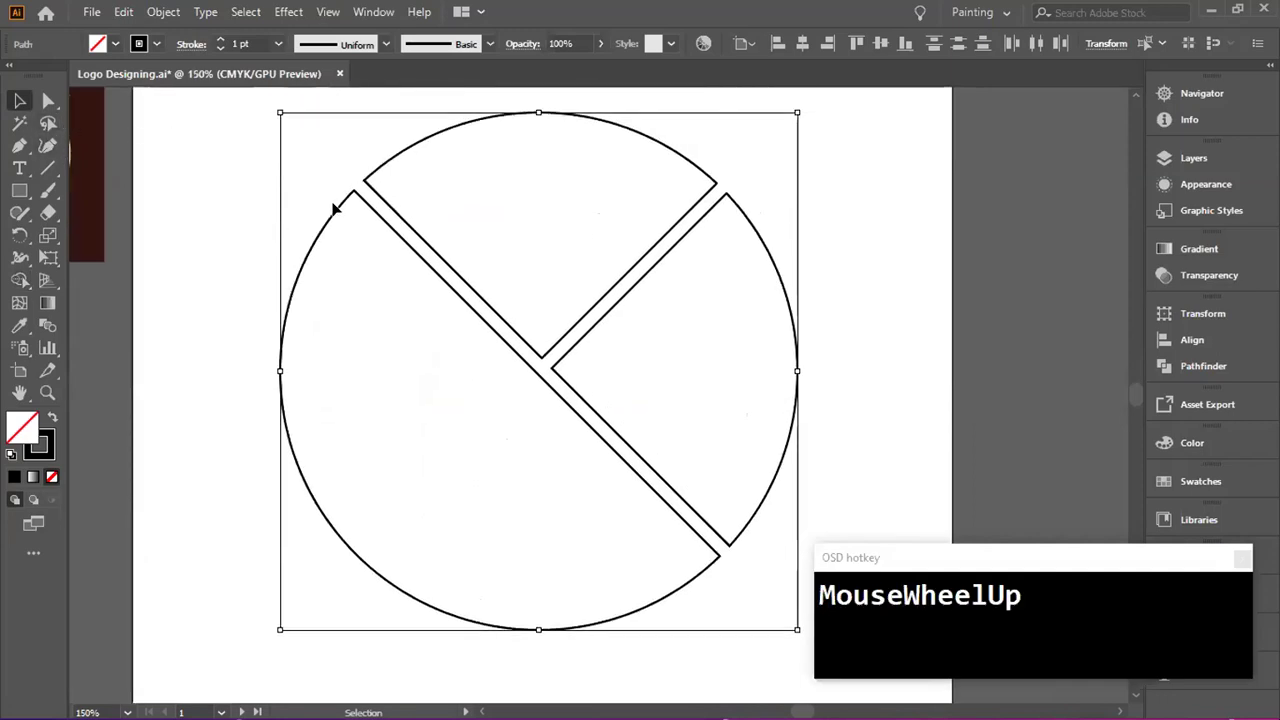
pyautogui.press('ctrl')
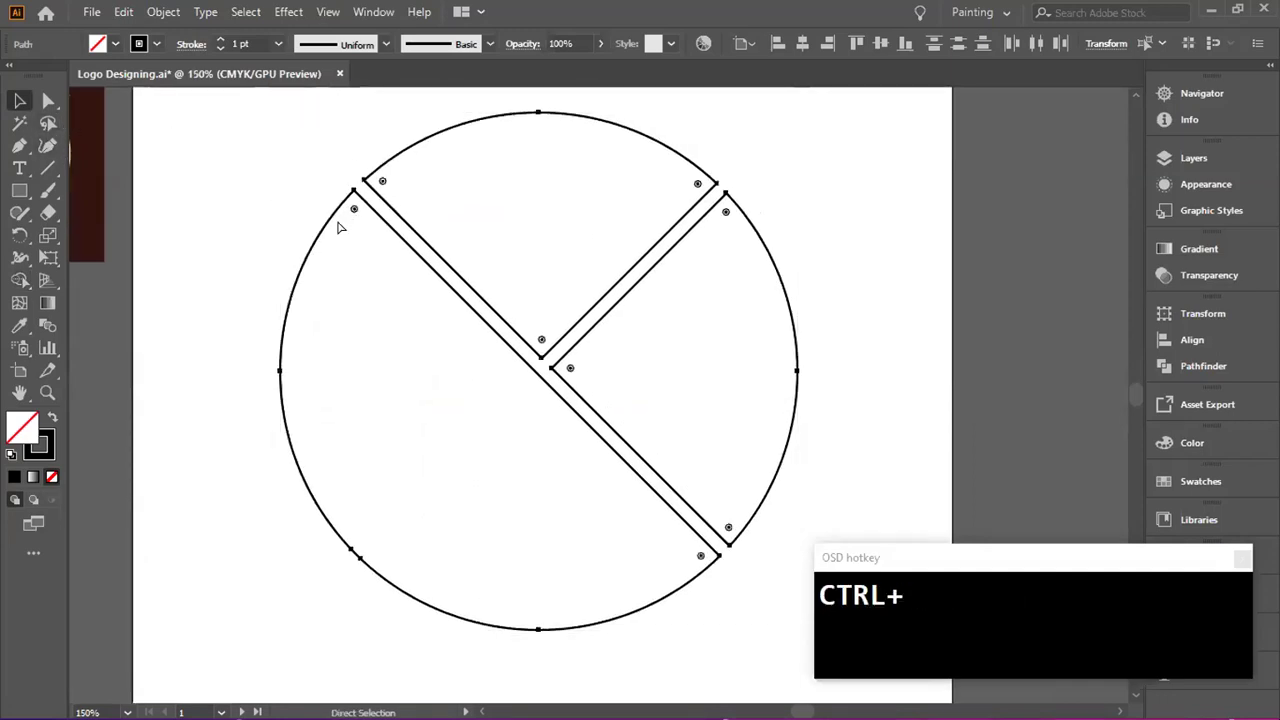
pyautogui.moveTo(354, 211); pyautogui.dragTo(354, 216)
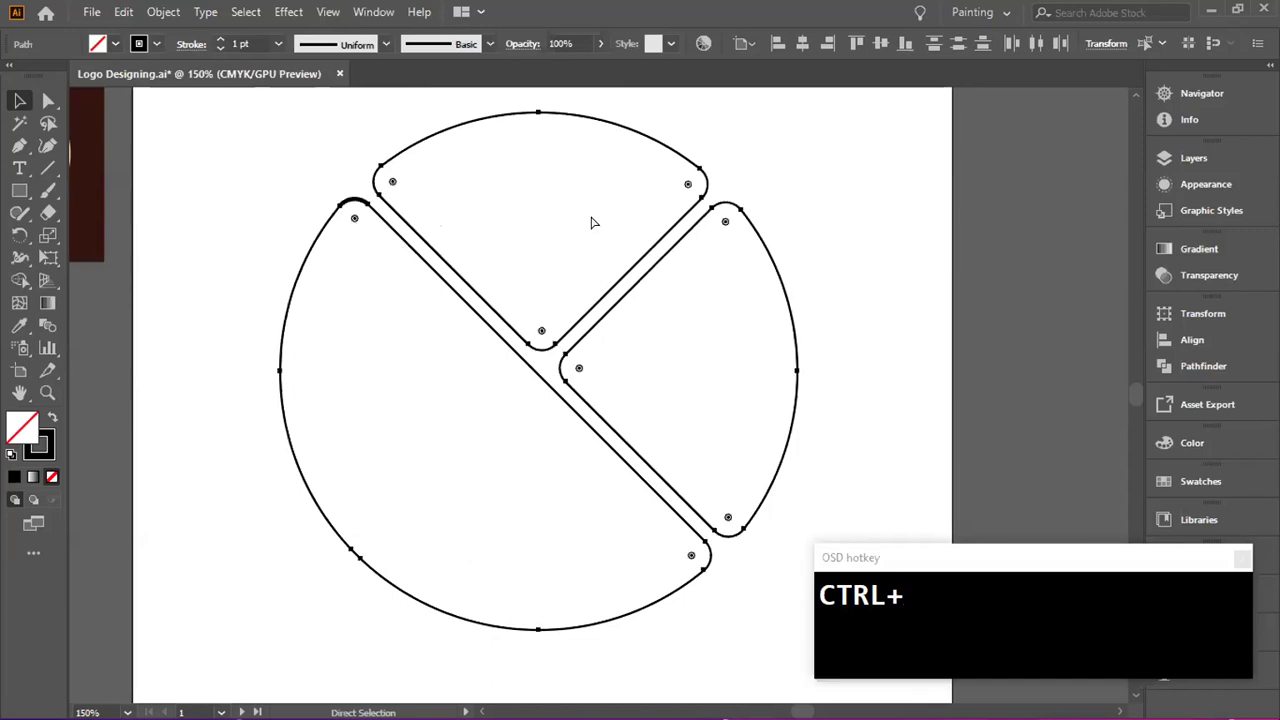
pyautogui.click(955, 200)
# - Reselect the three segments and slightly reduce the radius of all their rounded corners
pyautogui.moveTo(237, 103); pyautogui.dragTo(770, 630)
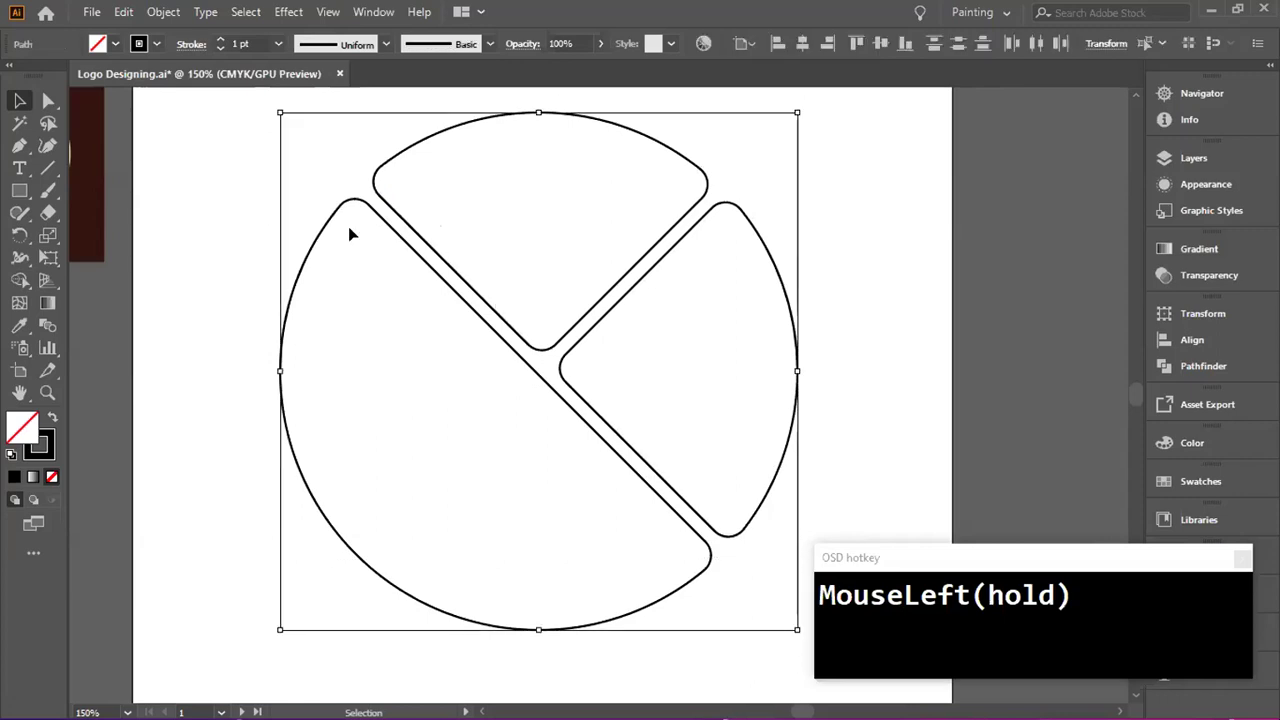
pyautogui.press('ctrl')
pyautogui.moveTo(351, 217); pyautogui.dragTo(354, 210)
pyautogui.click(886, 264)
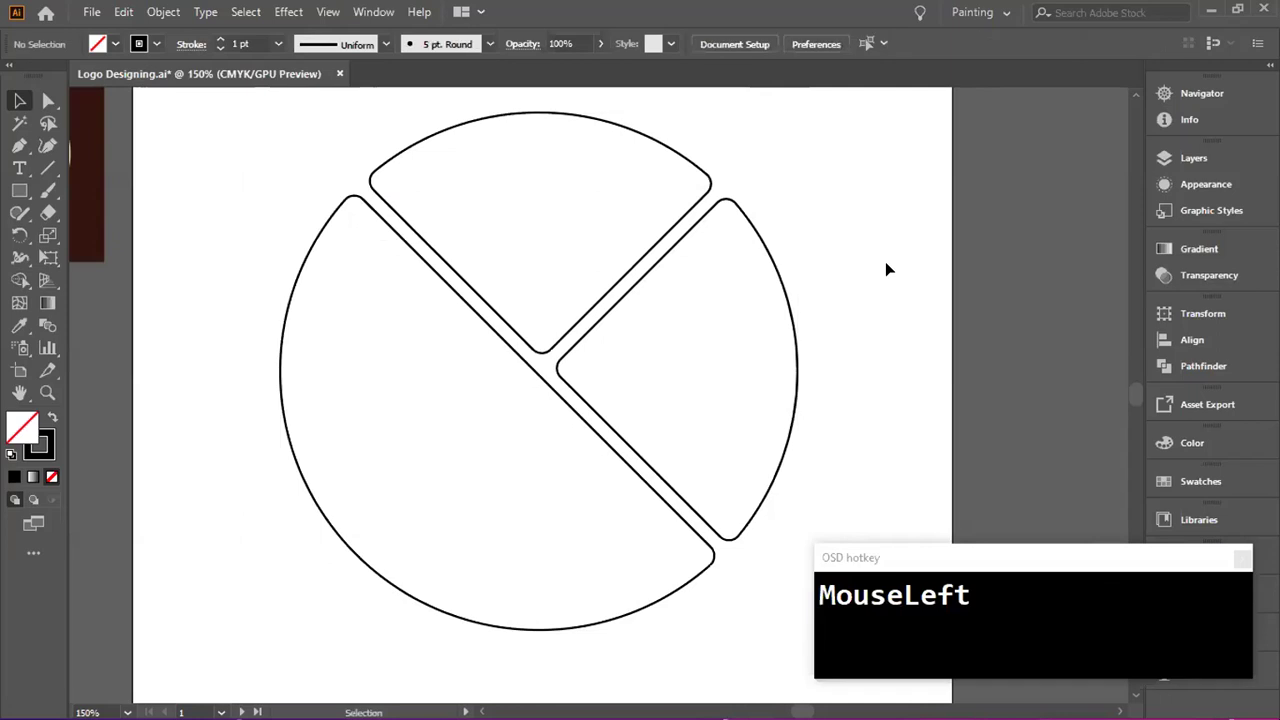
pyautogui.hotkey('ctrl', '-')
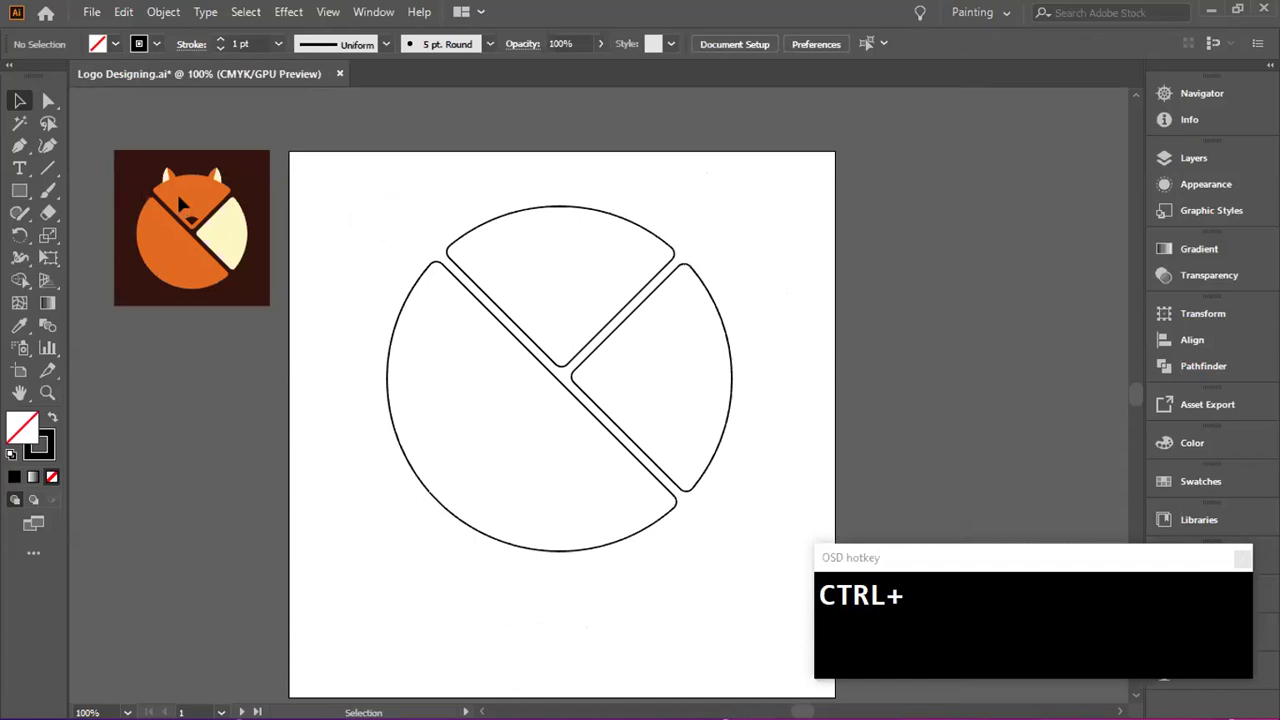
# - Enlarge the top circle segment slightly upward and sideways, keeping its proportions and its lower tip in place
pyautogui.scroll(2, 180, 197)
pyautogui.scroll(1, 370, 190)
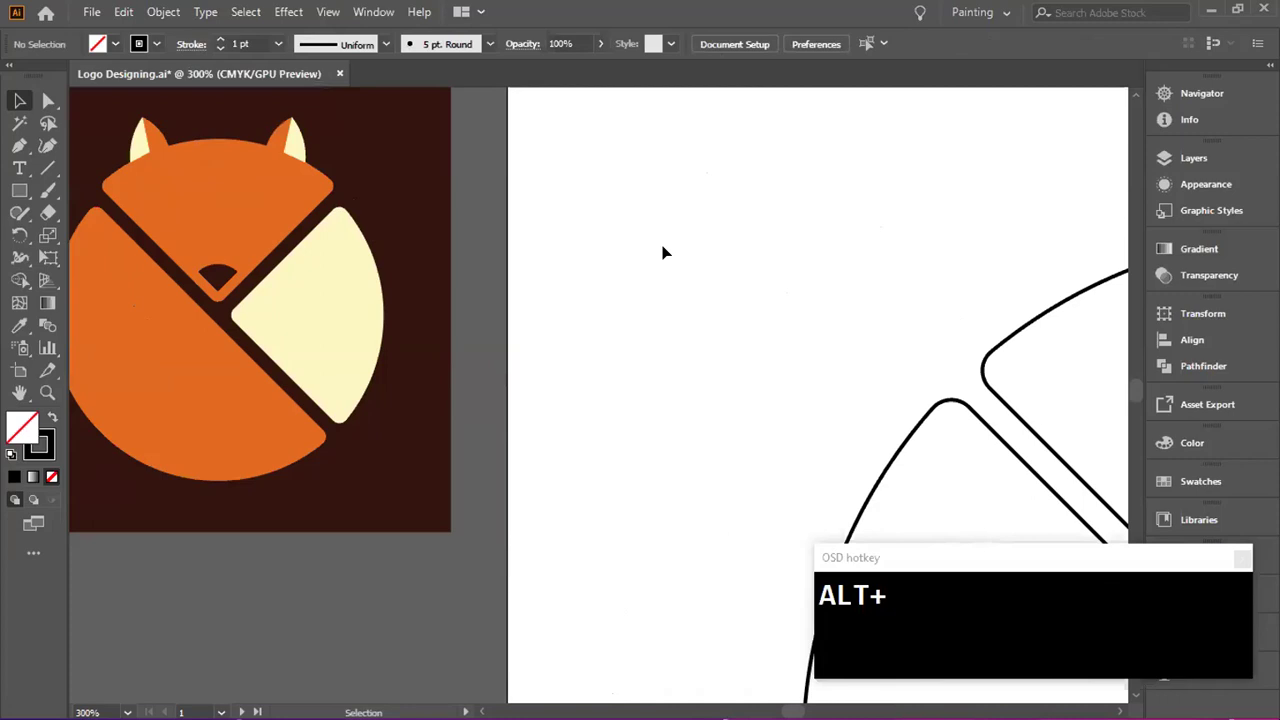
pyautogui.scroll(-2, 810, 373)
pyautogui.moveTo(731, 376); pyautogui.dragTo(346, 261)
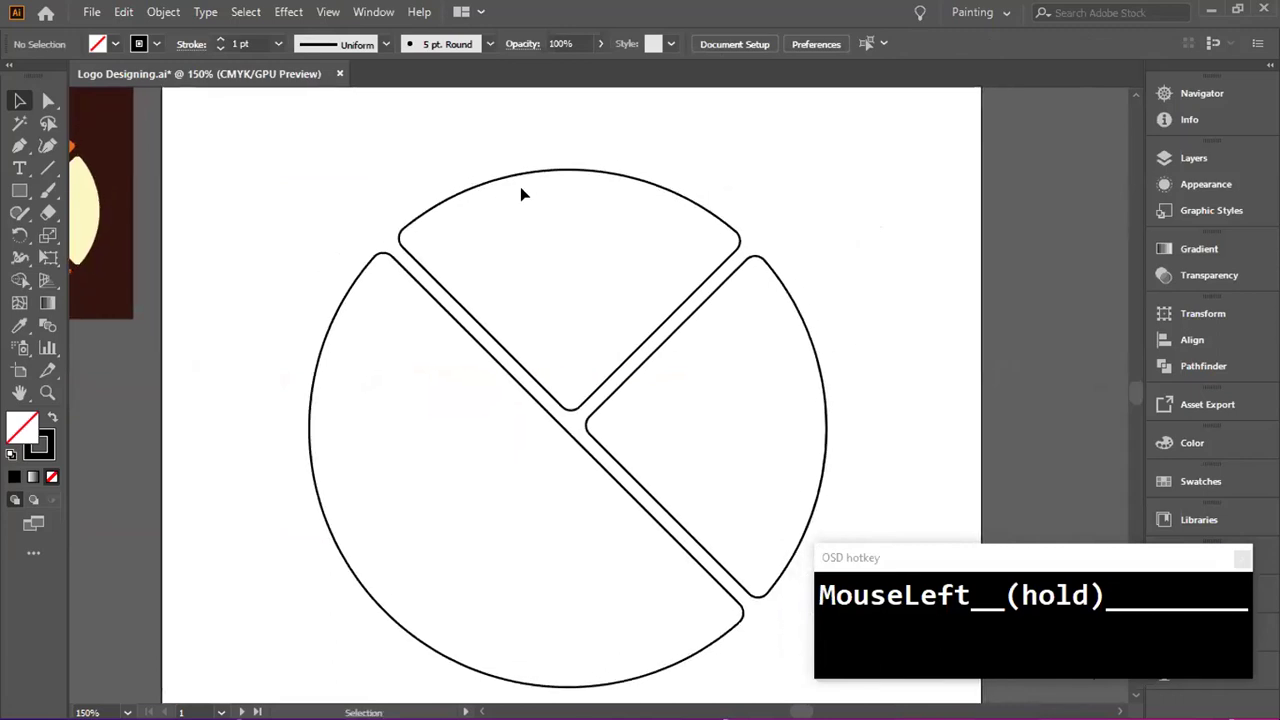
pyautogui.click(570, 168)
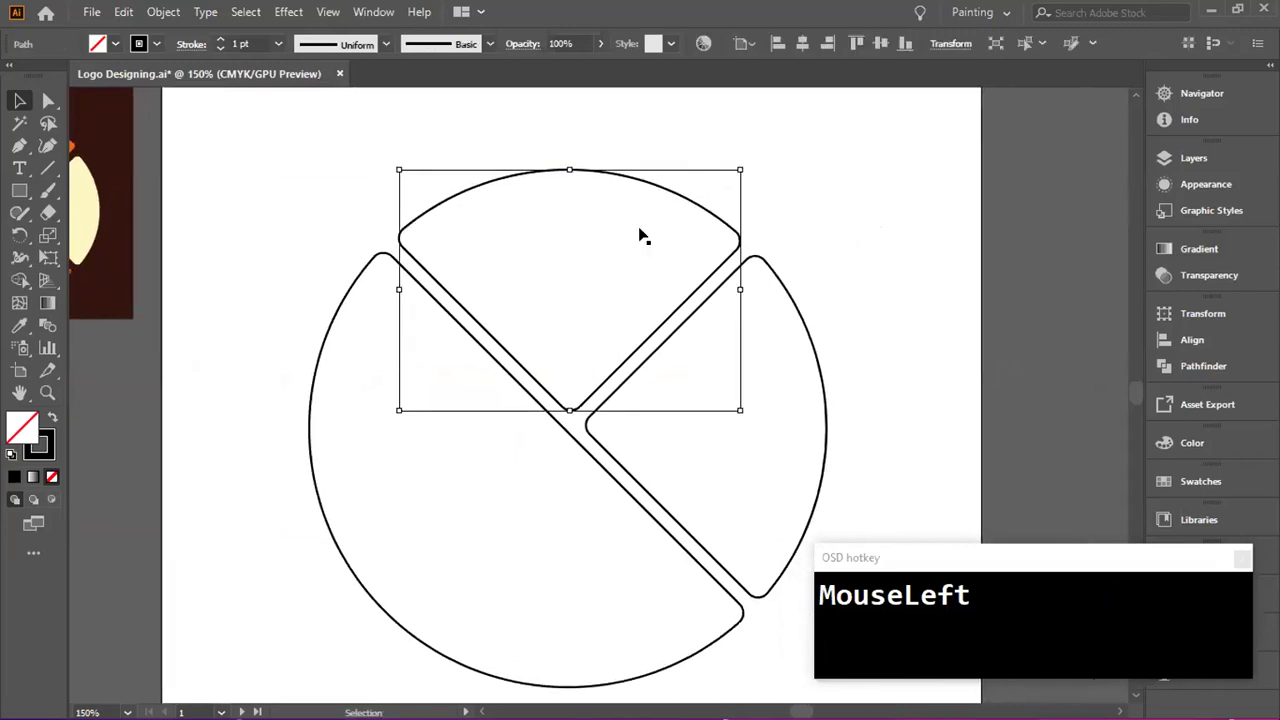
pyautogui.scroll(-1, 570, 311)
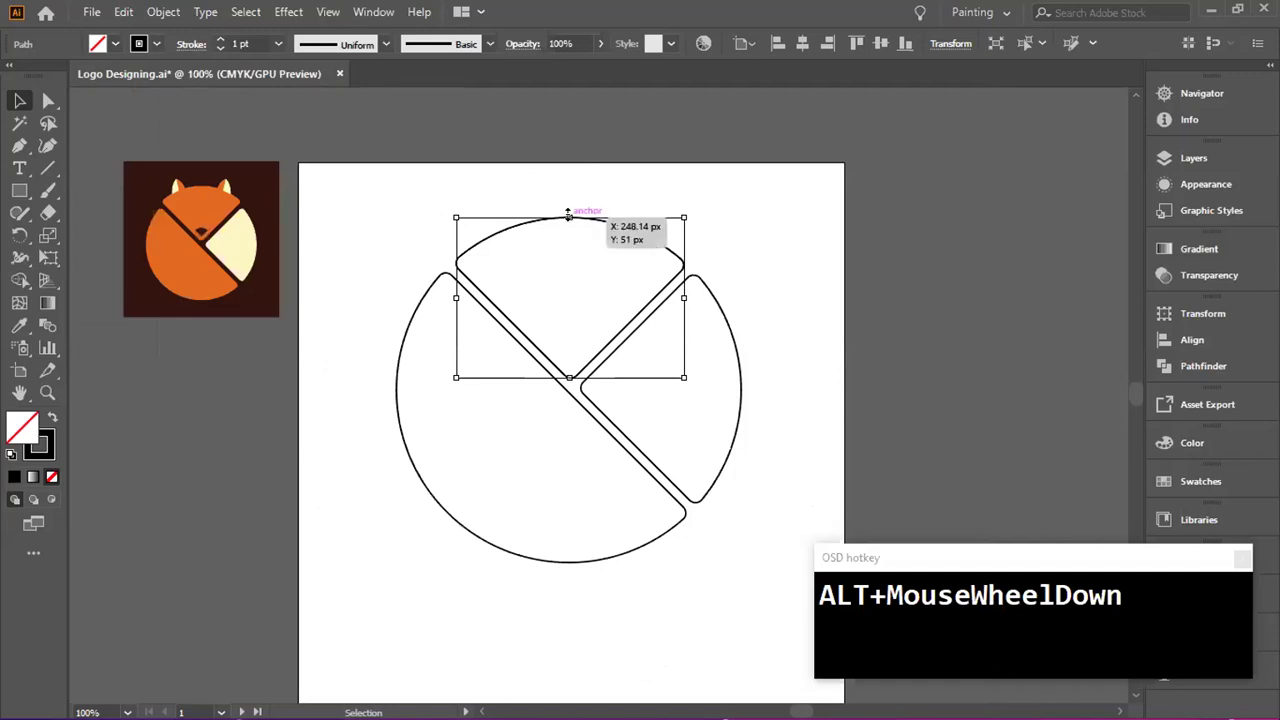
pyautogui.moveTo(568, 213); pyautogui.dragTo(568, 207)
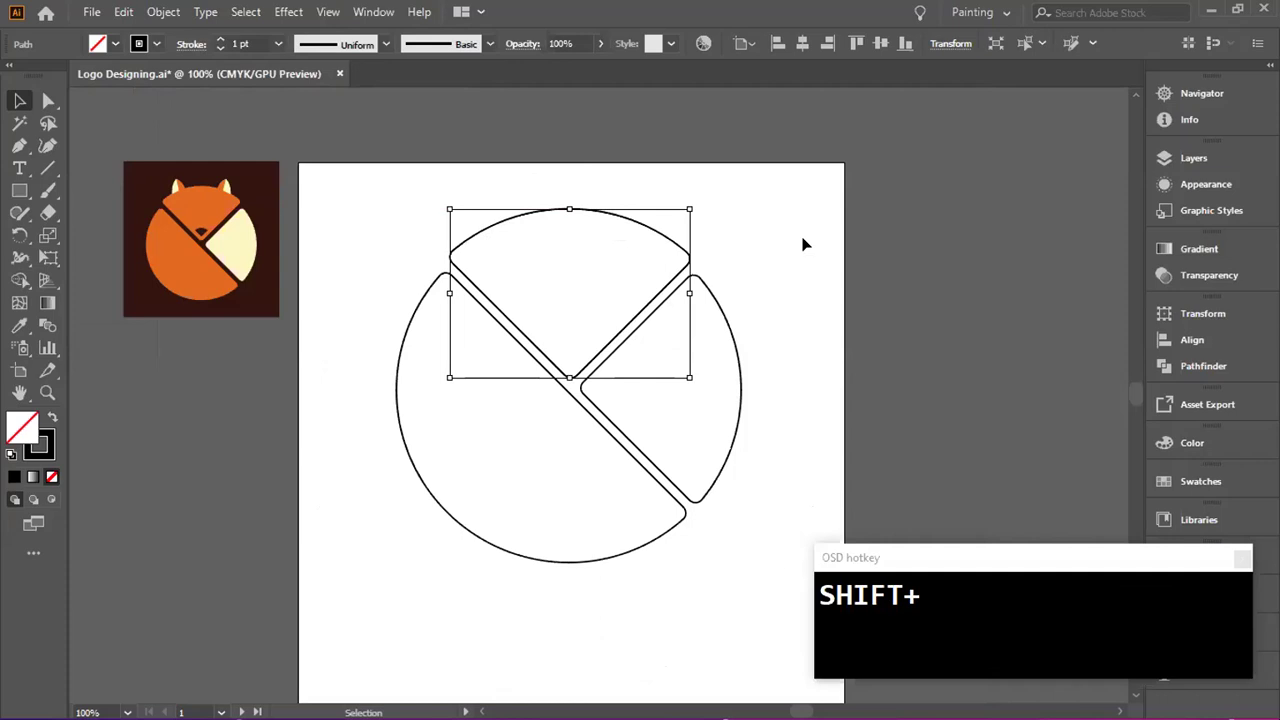
pyautogui.hotkey('ctrl', 'z')
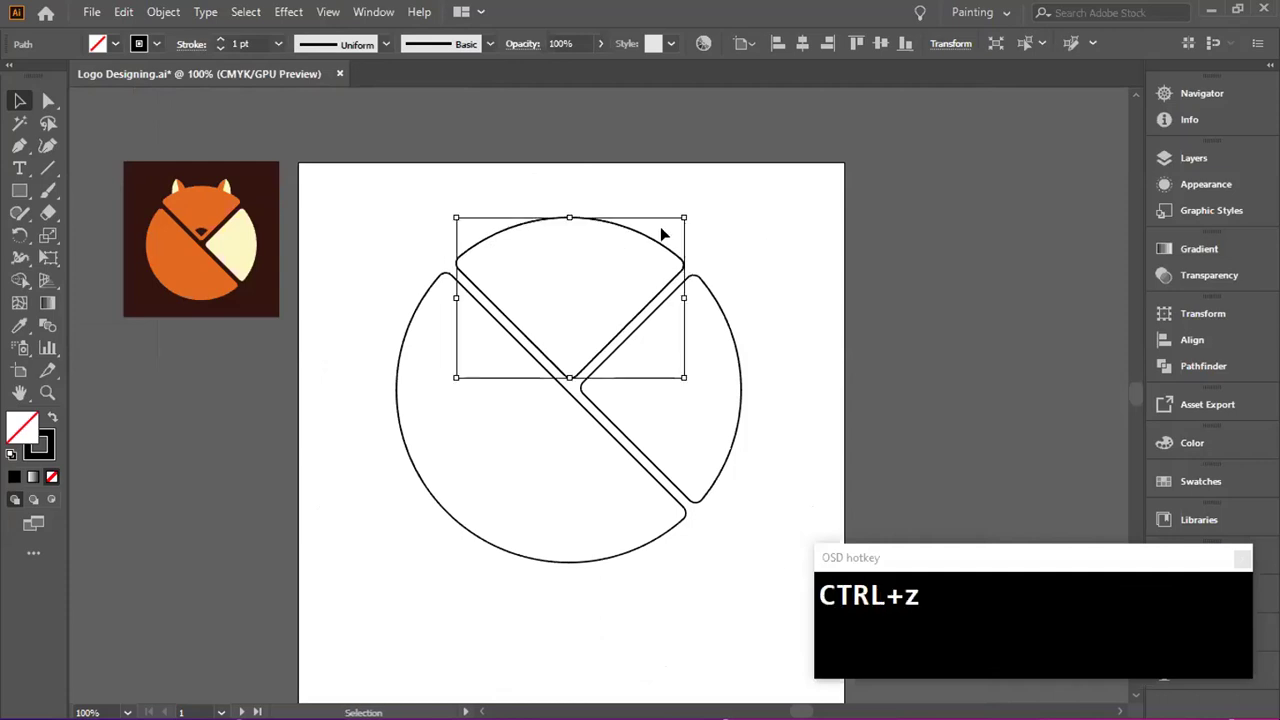
pyautogui.moveTo(700, 197); pyautogui.dragTo(766, 176)
pyautogui.hotkey('ctrl', 'z')
pyautogui.moveTo(569, 218); pyautogui.dragTo(572, 204)
pyautogui.click(873, 304)
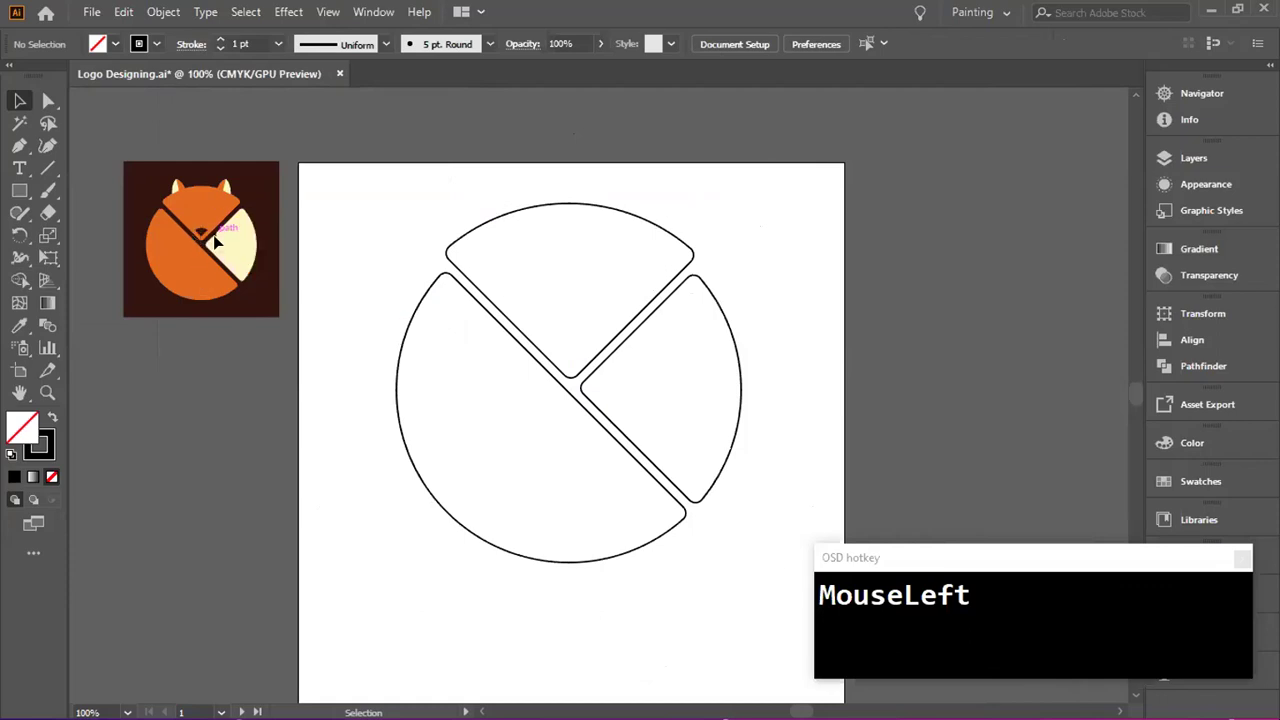
# - Duplicate the top circle segment and place the copy slightly above the original as the base for the nose
pyautogui.scroll(3, 175, 234)
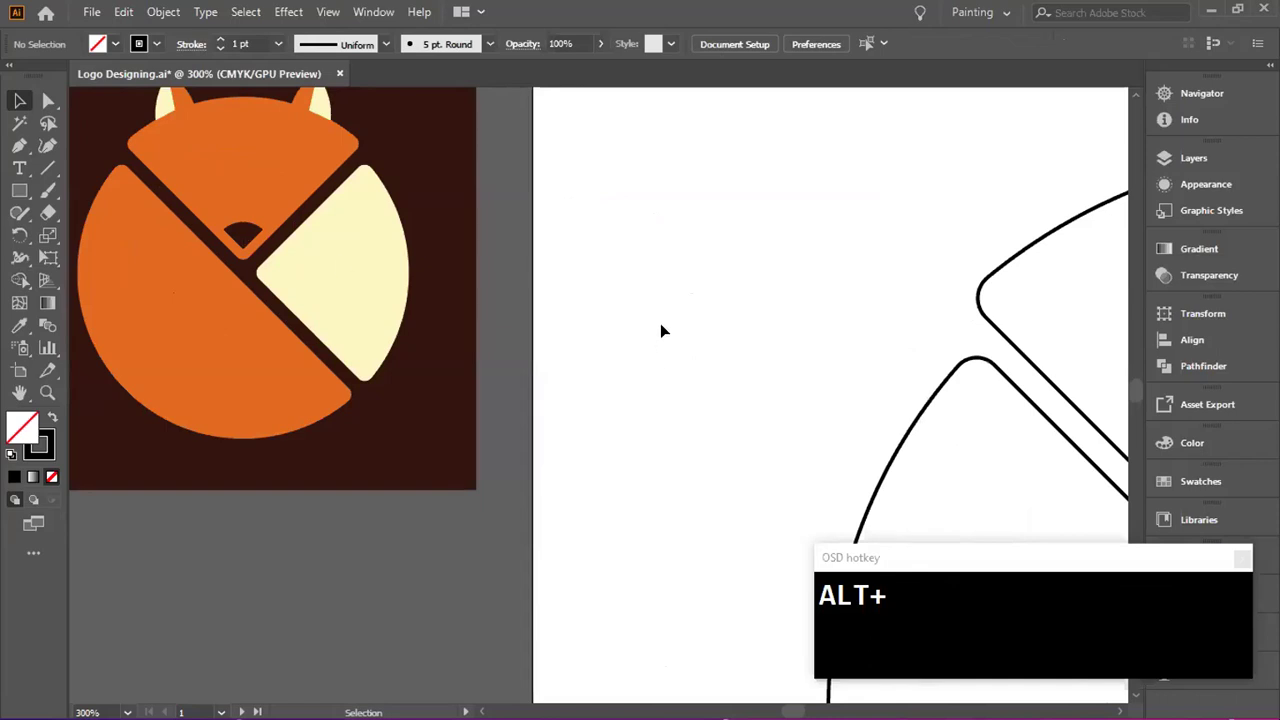
pyautogui.scroll(-2, 660, 328)
pyautogui.press('space')
pyautogui.moveTo(686, 346); pyautogui.dragTo(135, 203)
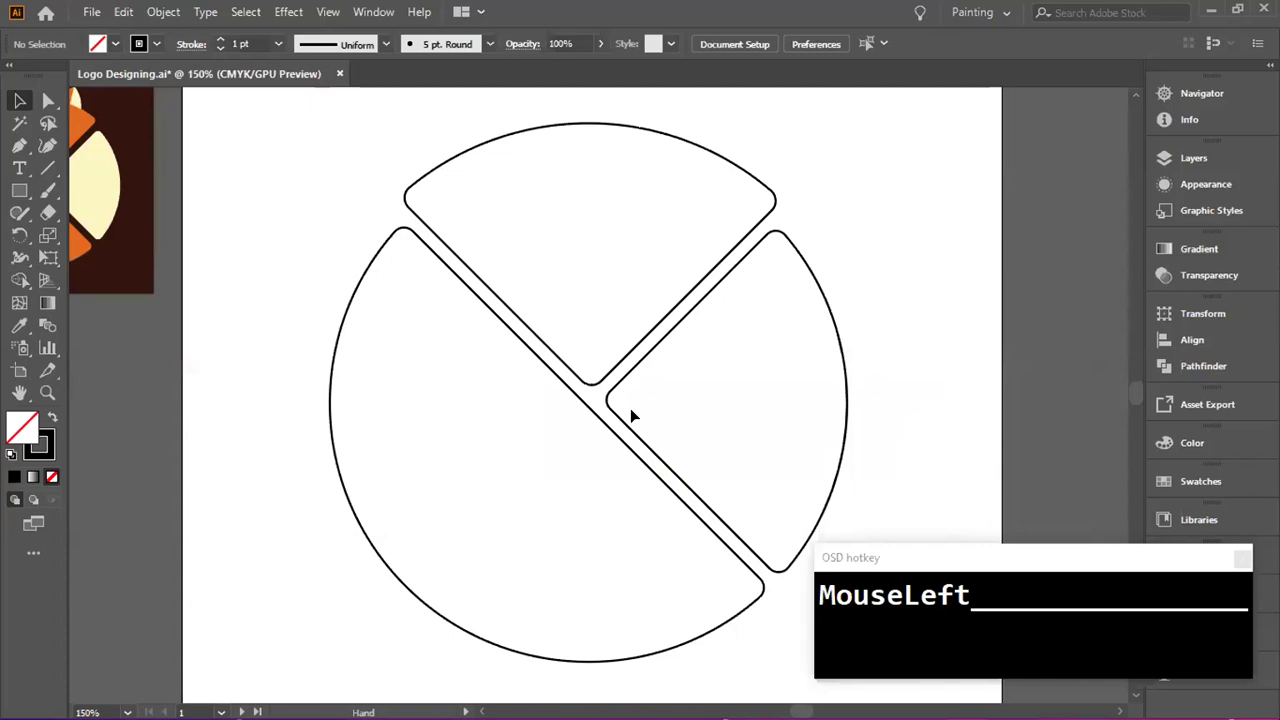
pyautogui.press('space')
pyautogui.moveTo(300, 217); pyautogui.dragTo(386, 250)
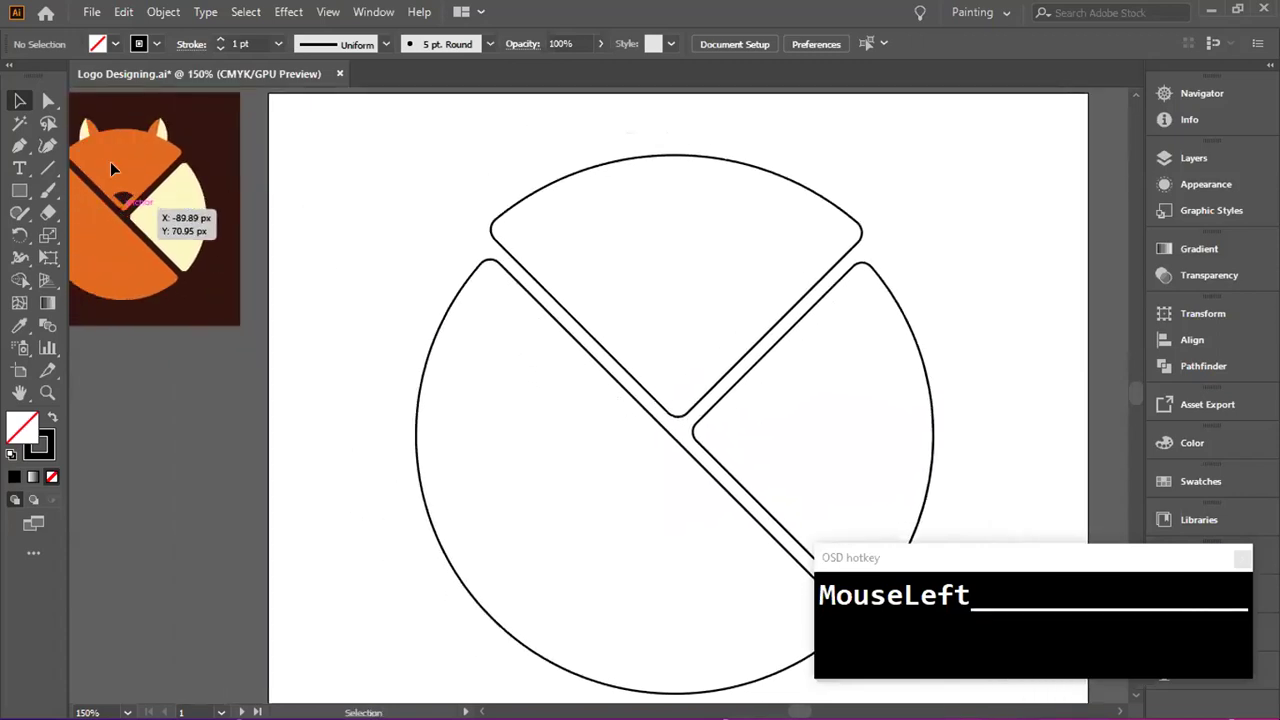
pyautogui.scroll(-1, 635, 360)
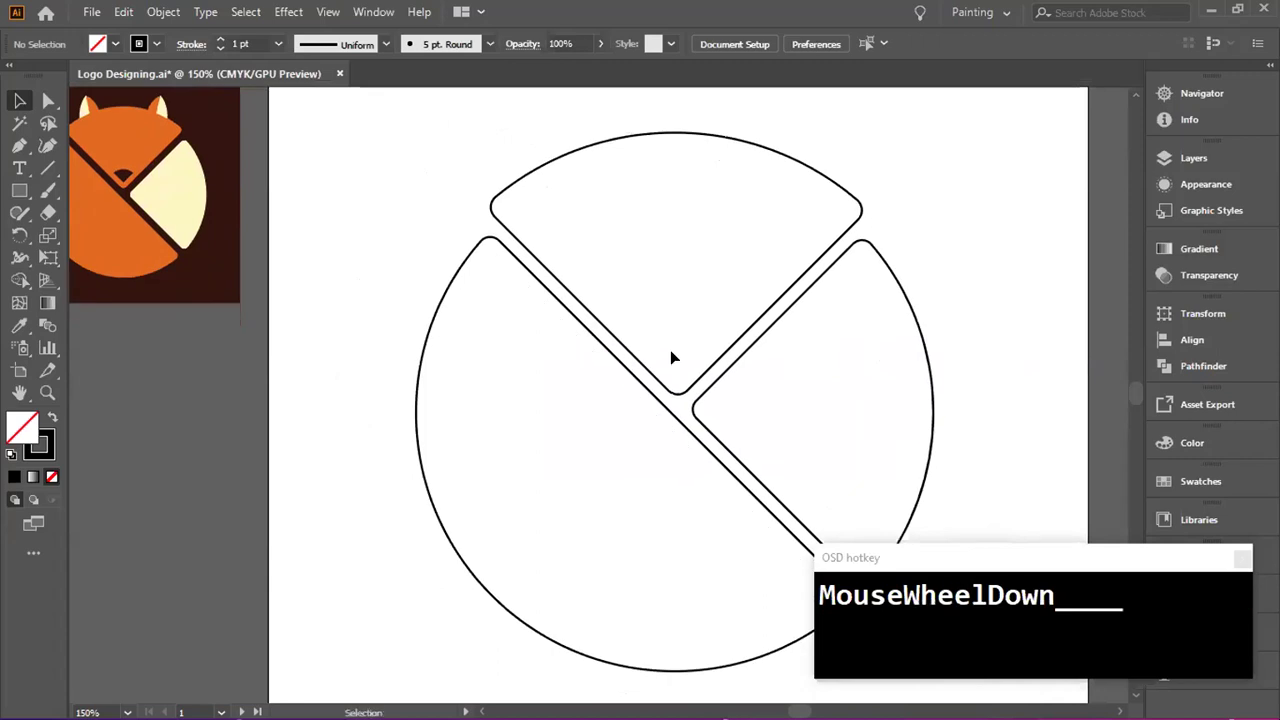
pyautogui.scroll(1, 690, 330)
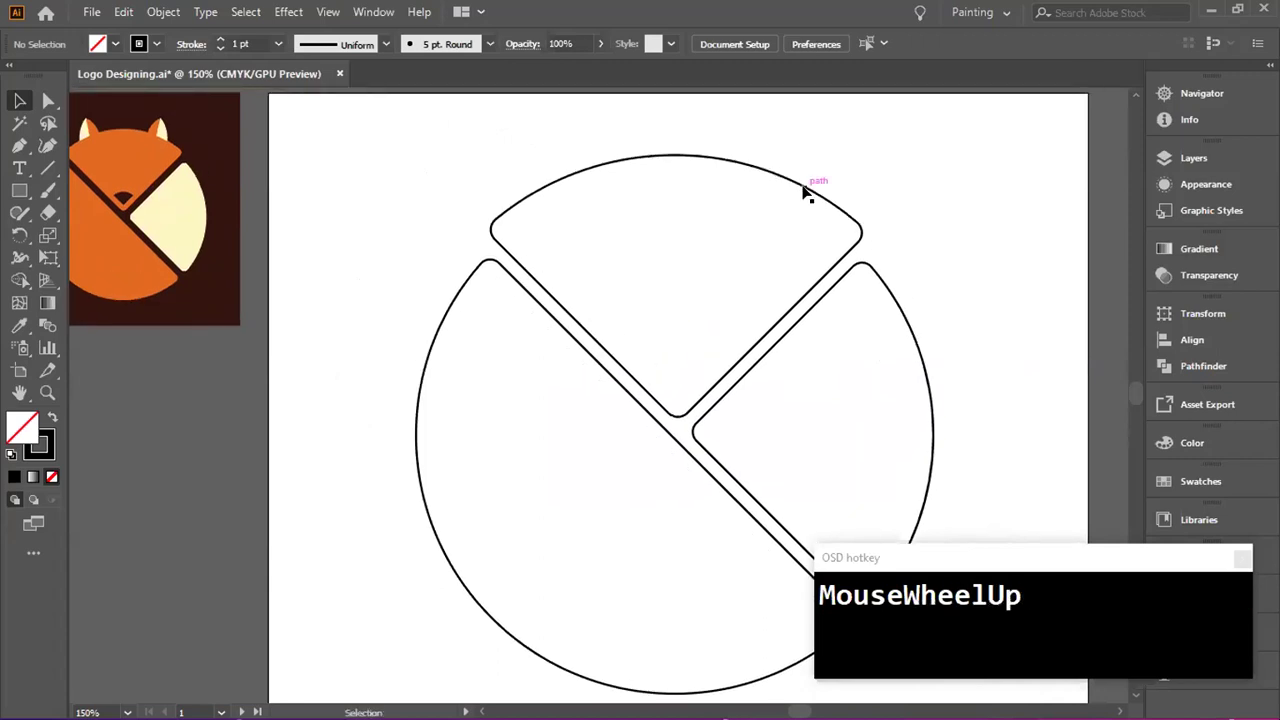
pyautogui.press('alt')
pyautogui.moveTo(803, 190); pyautogui.dragTo(807, 178)
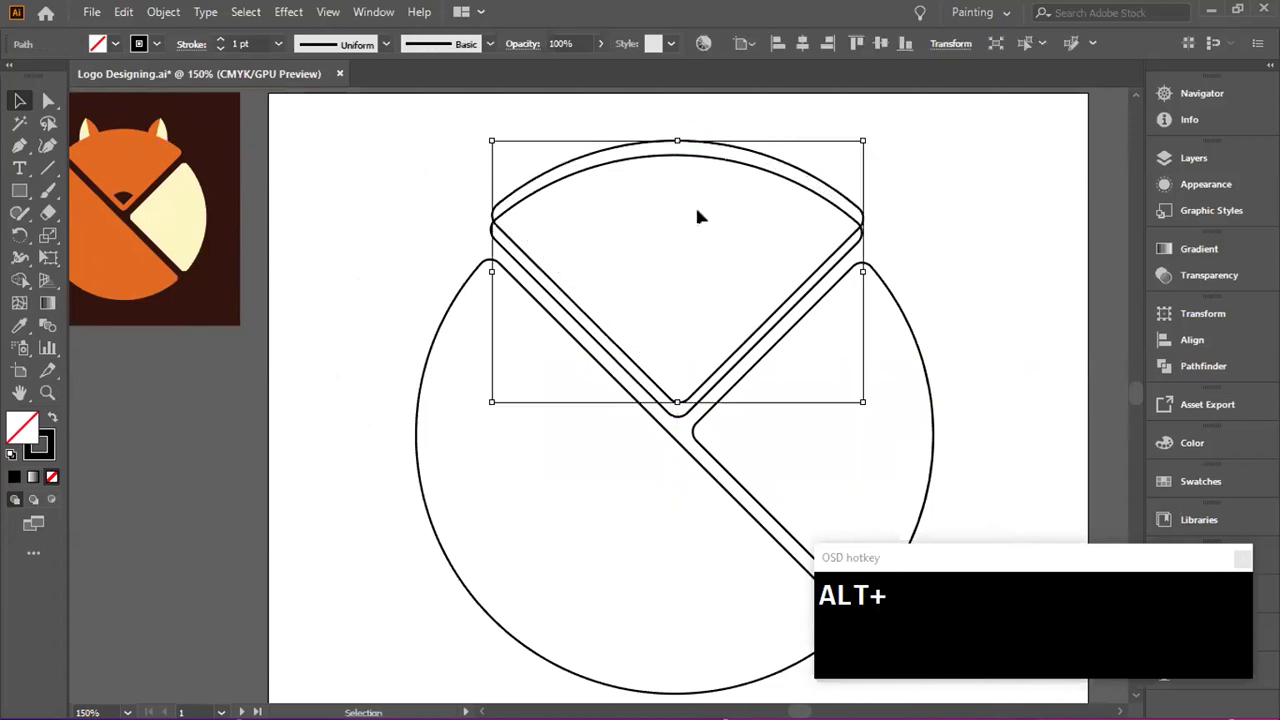
# - Scale the copied segment down proportionally toward its lower tip to form a small nose inside the top segment
pyautogui.press('shift')
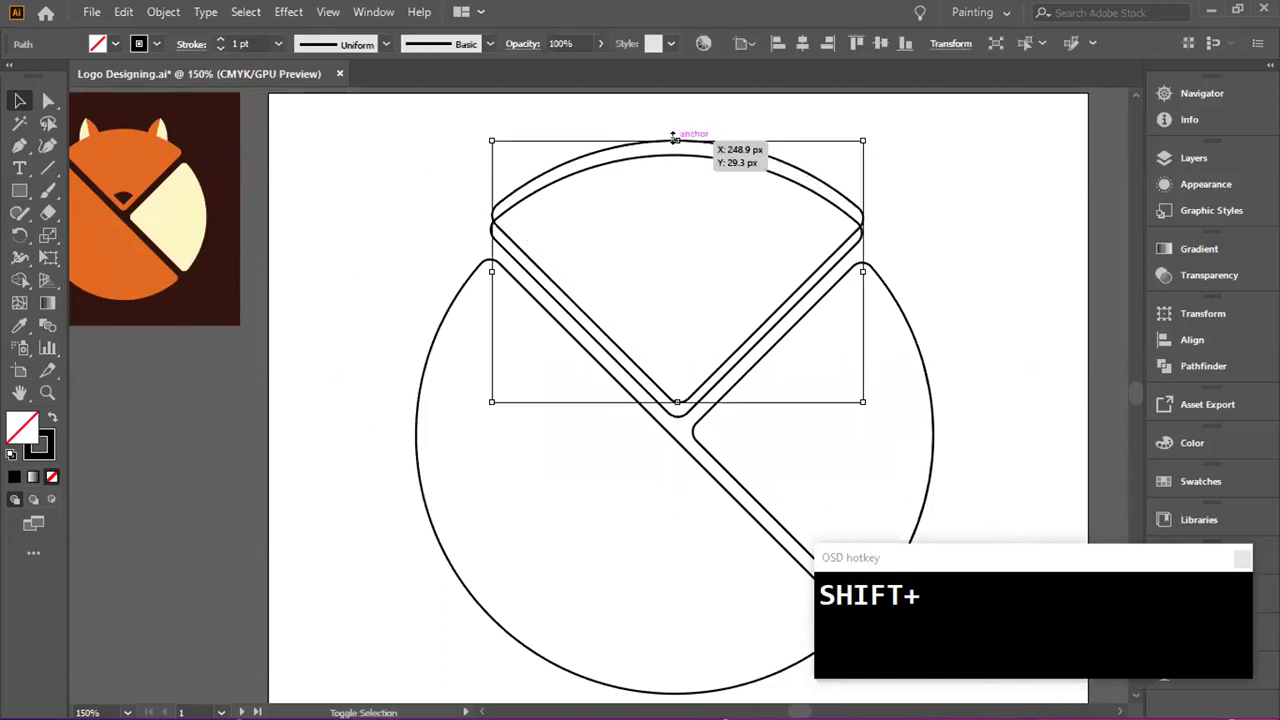
pyautogui.moveTo(676, 141); pyautogui.dragTo(662, 362)
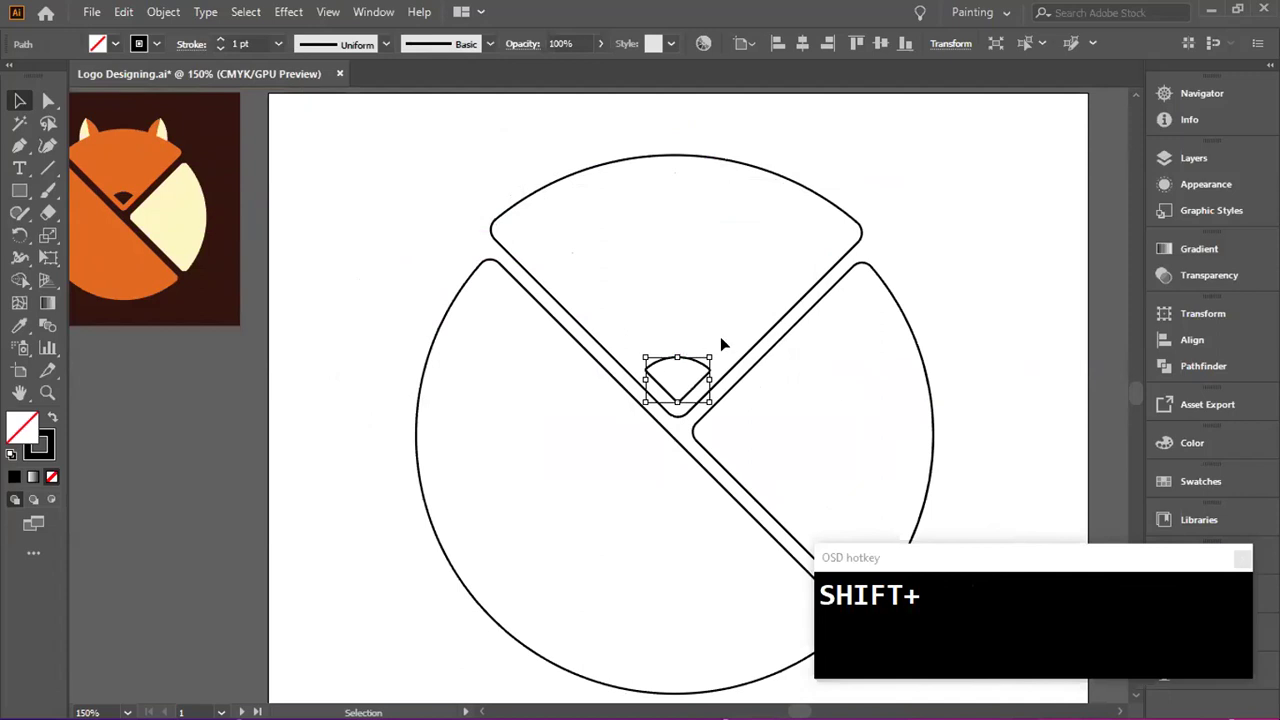
pyautogui.click(926, 252)
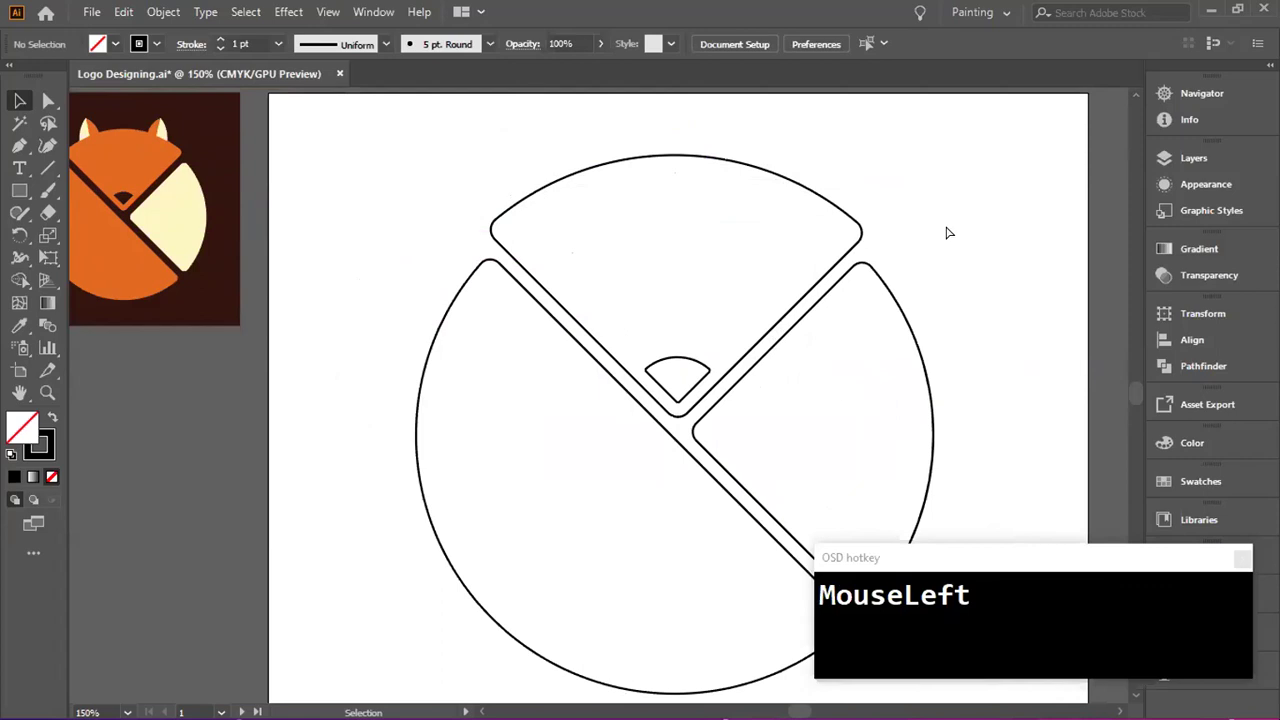
pyautogui.hotkey('ctrl', '-')
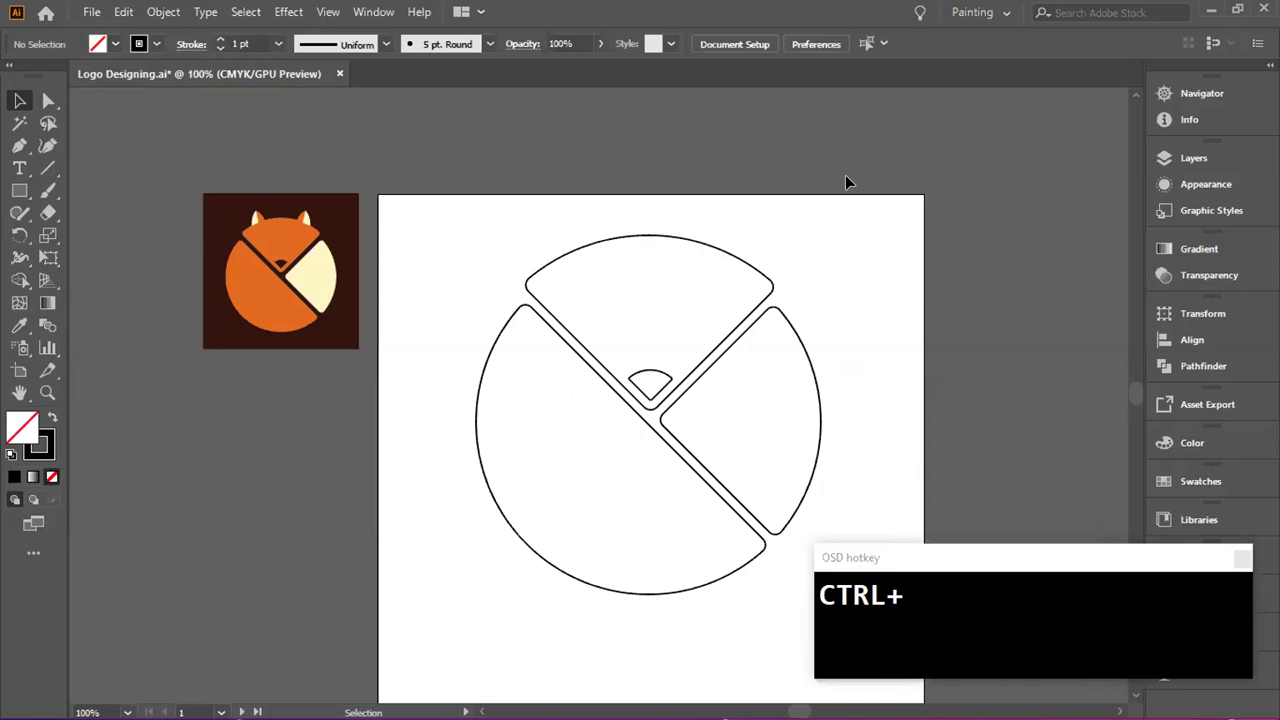
pyautogui.click(846, 177)
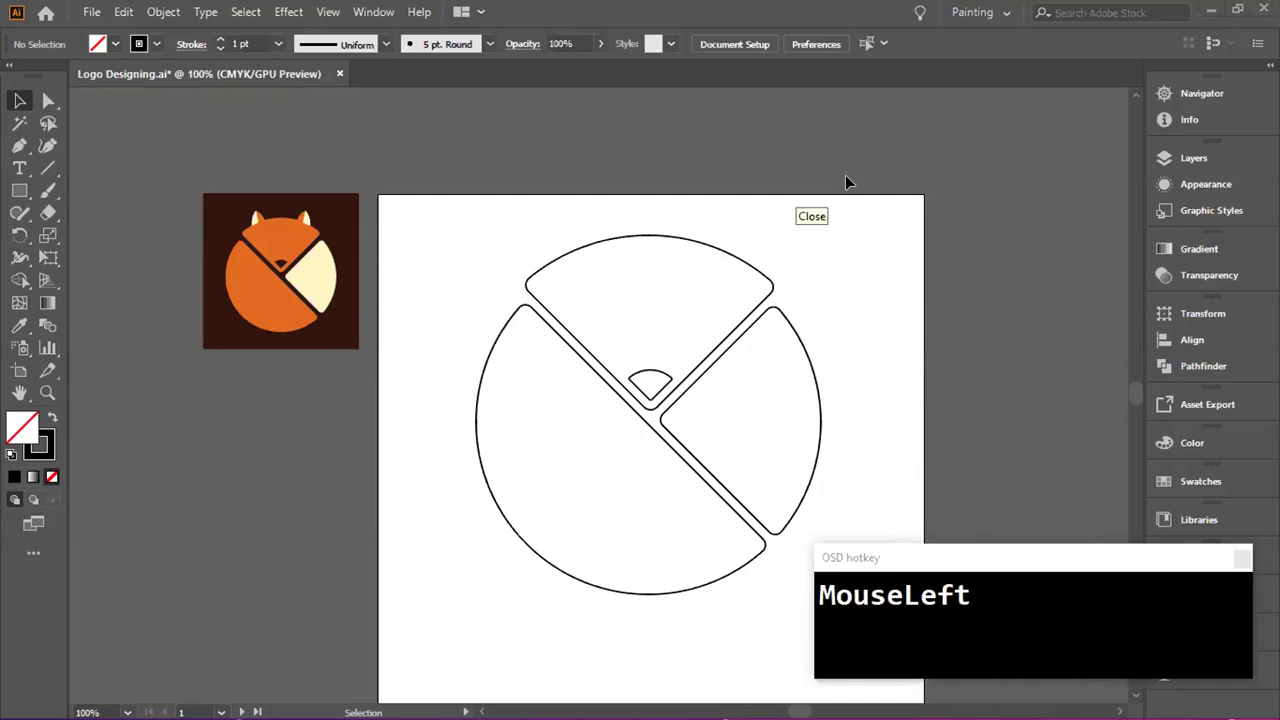
pyautogui.hscroll(-1, 573, 405)
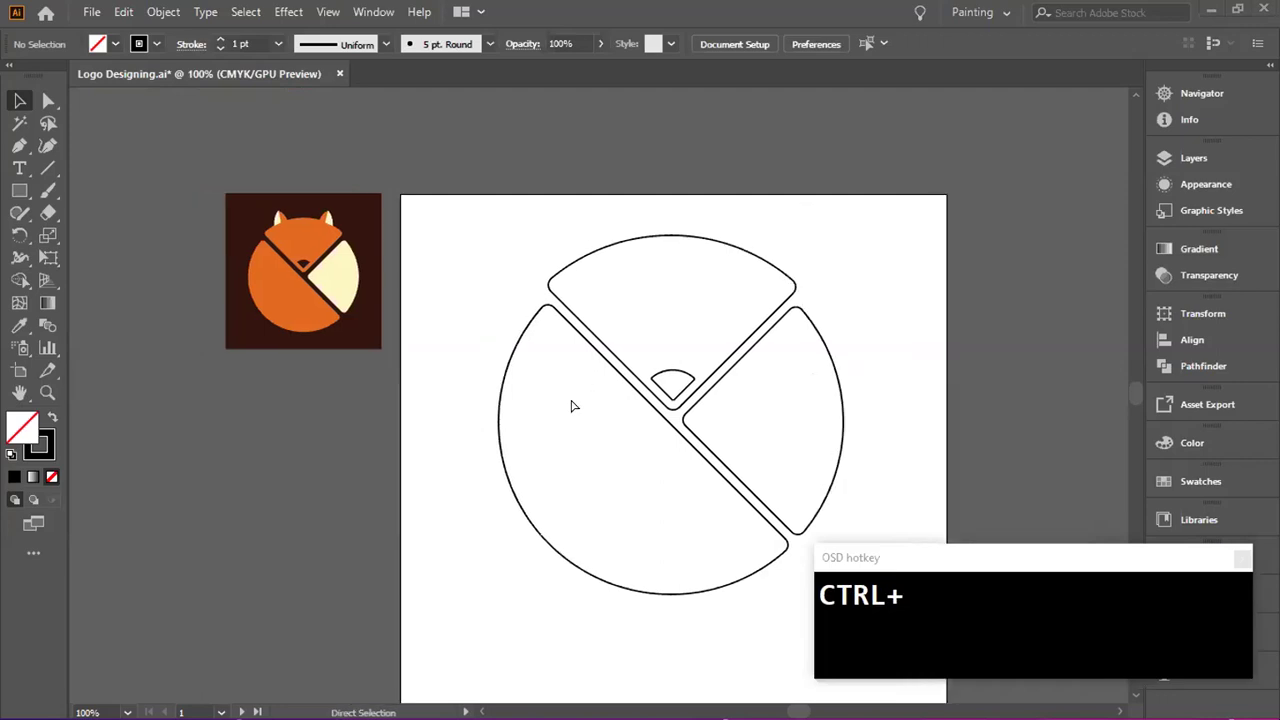
pyautogui.click(930, 36)
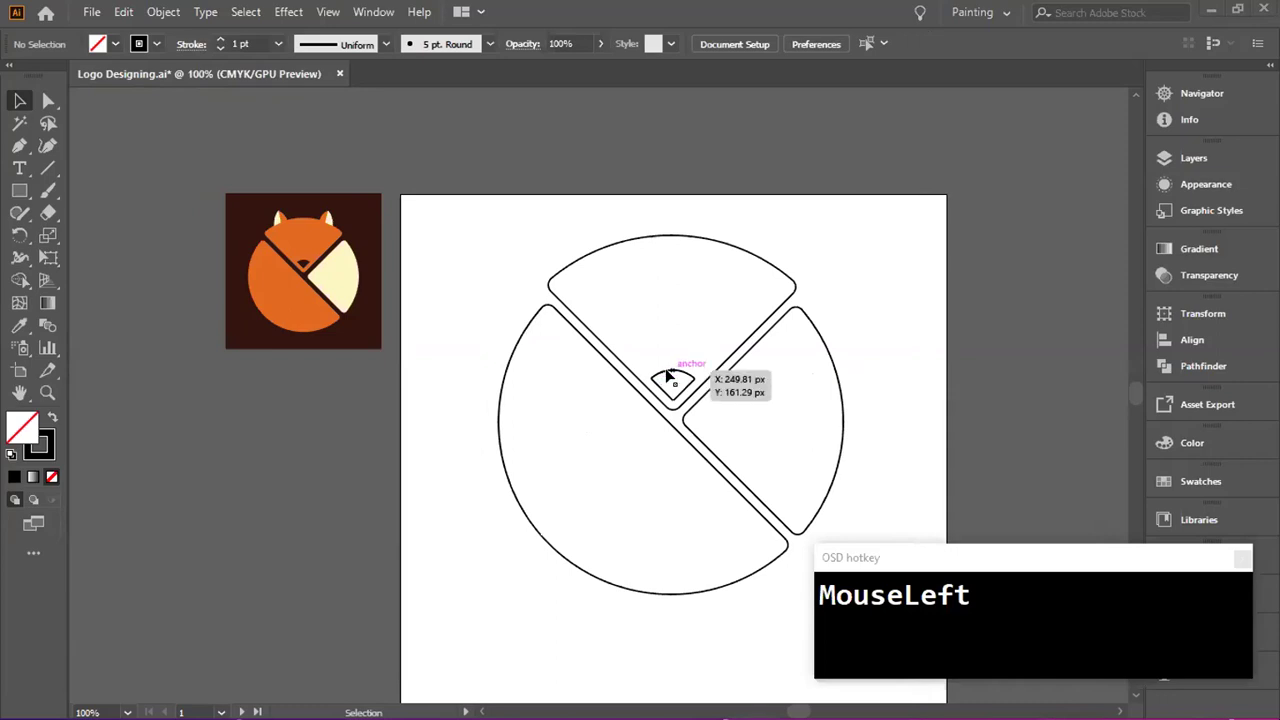
pyautogui.press('alt')
pyautogui.scroll(1, 672, 375)
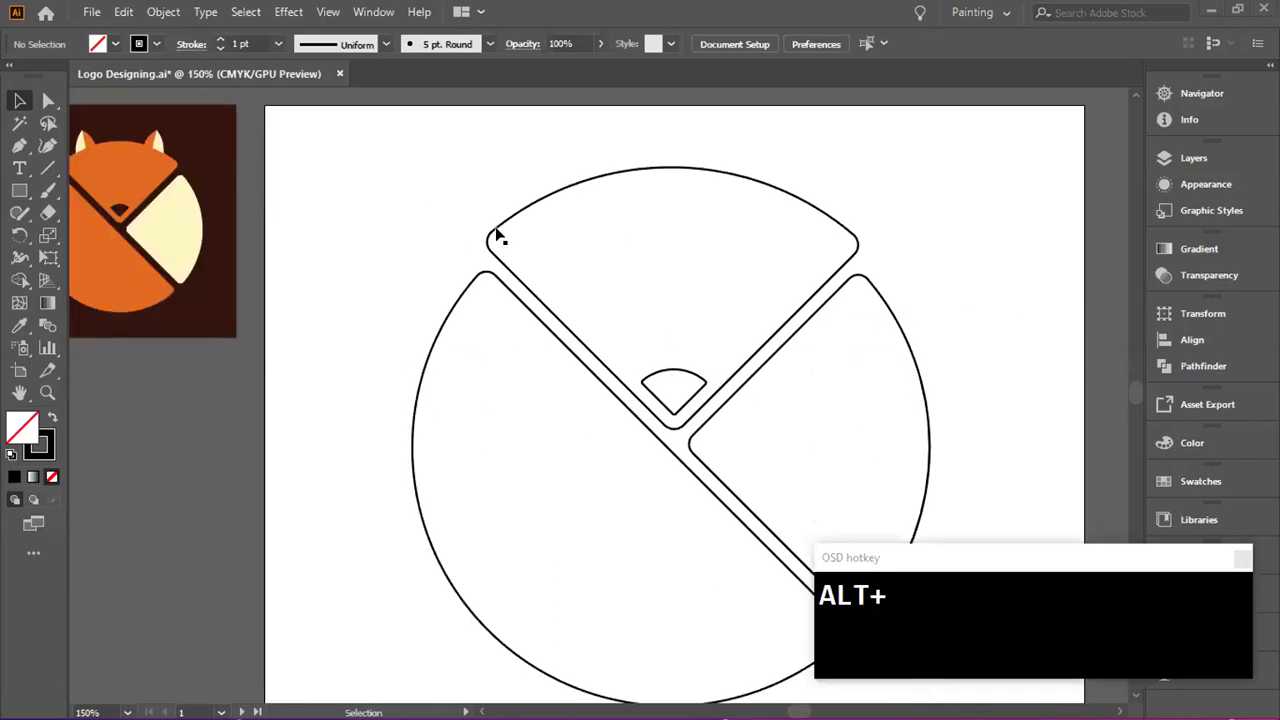
pyautogui.scroll(-1, 805, 305)
pyautogui.click(628, 240)
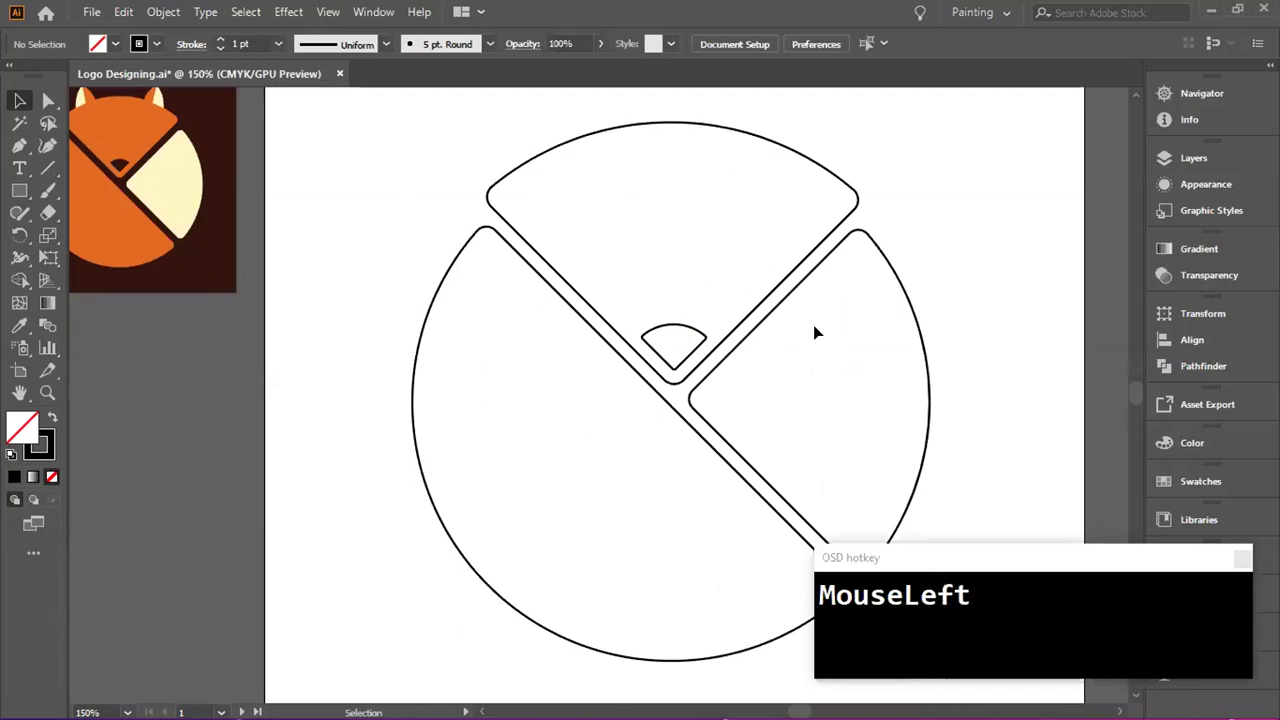
# - Select the three circle segments and the nose, and slightly reduce their corner radius together with a live corner widget
pyautogui.press('alt')
pyautogui.scroll(-1, 814, 331)
pyautogui.moveTo(530, 190); pyautogui.dragTo(920, 545)
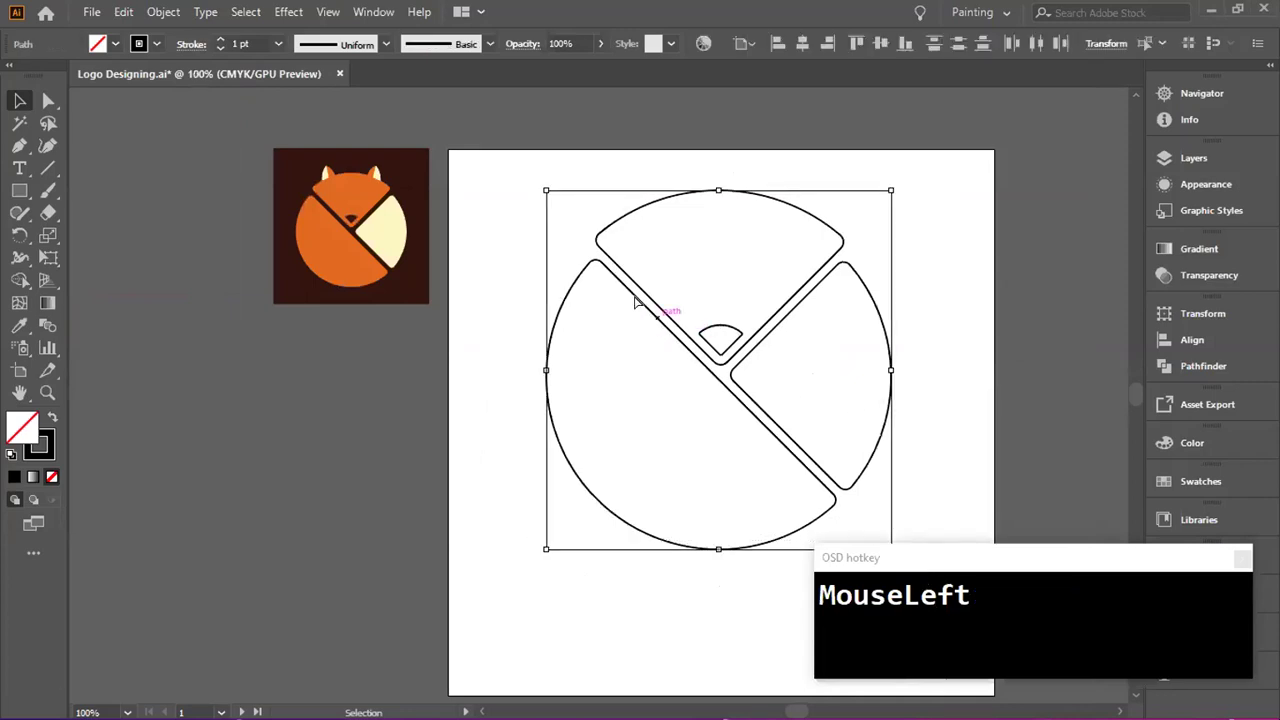
pyautogui.press('ctrl')
pyautogui.hscroll(-1, 636, 287)
pyautogui.press('alt')
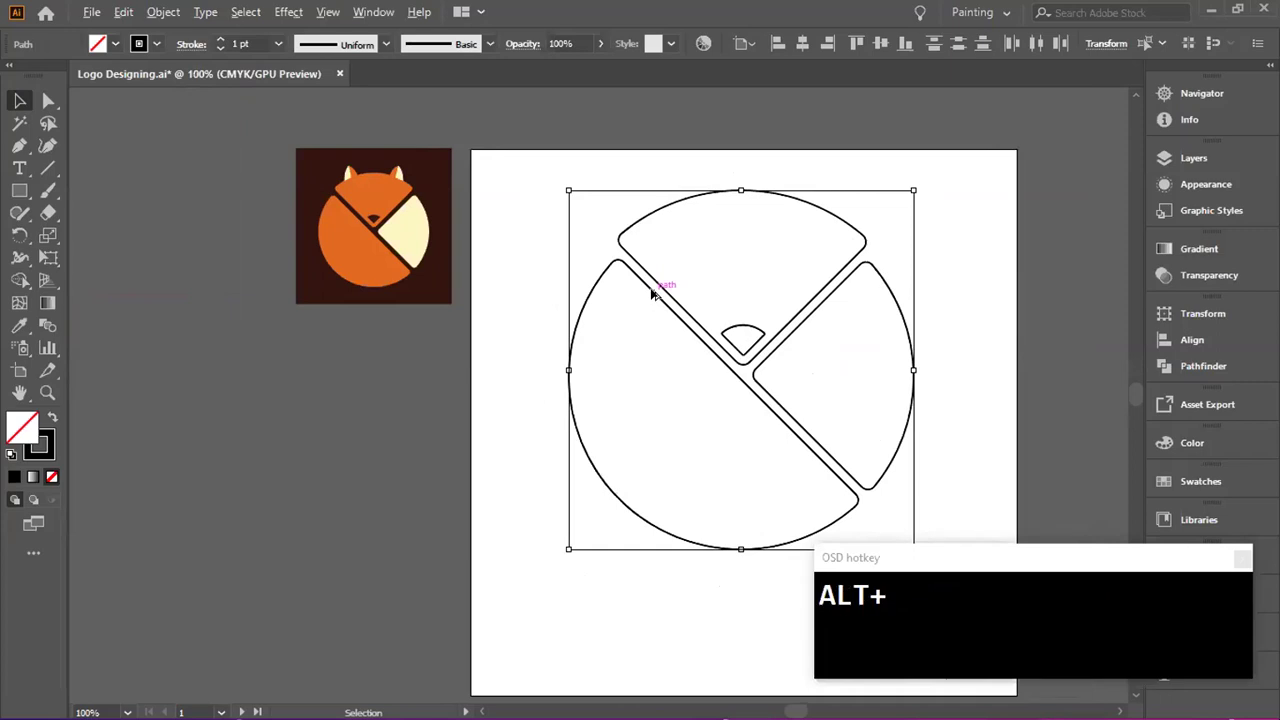
pyautogui.scroll(3, 652, 293)
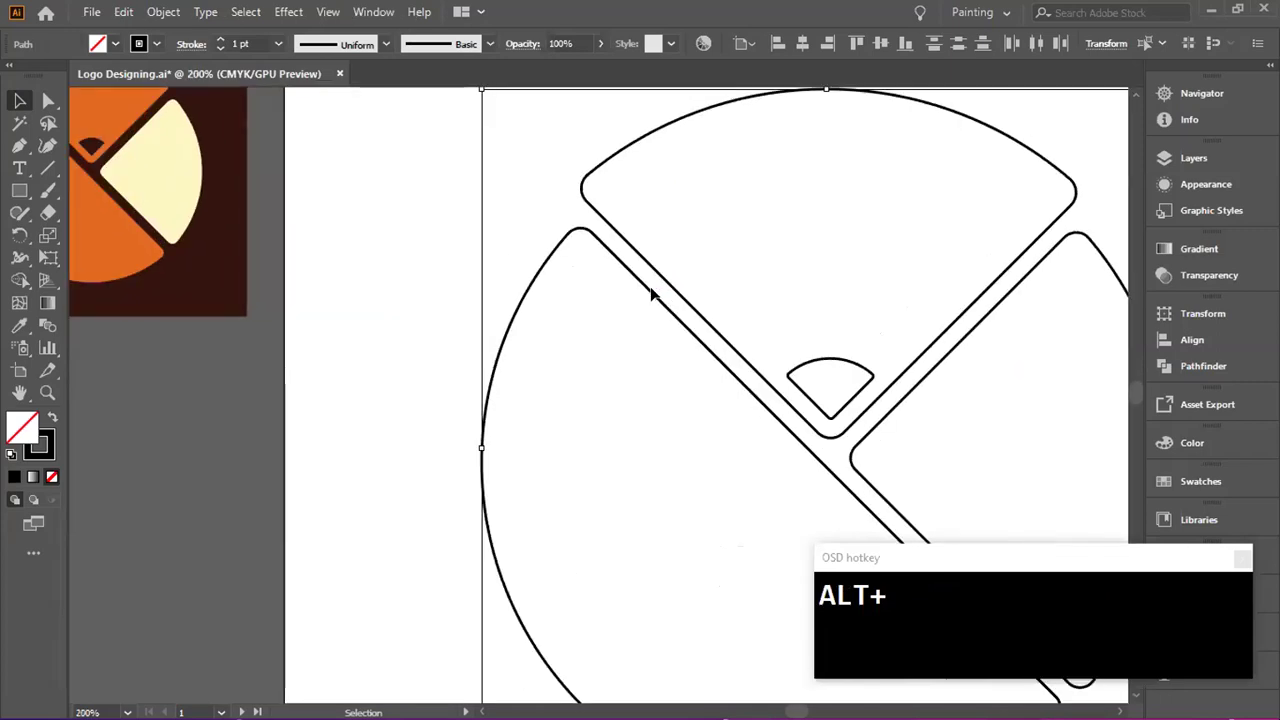
pyautogui.press('ctrl')
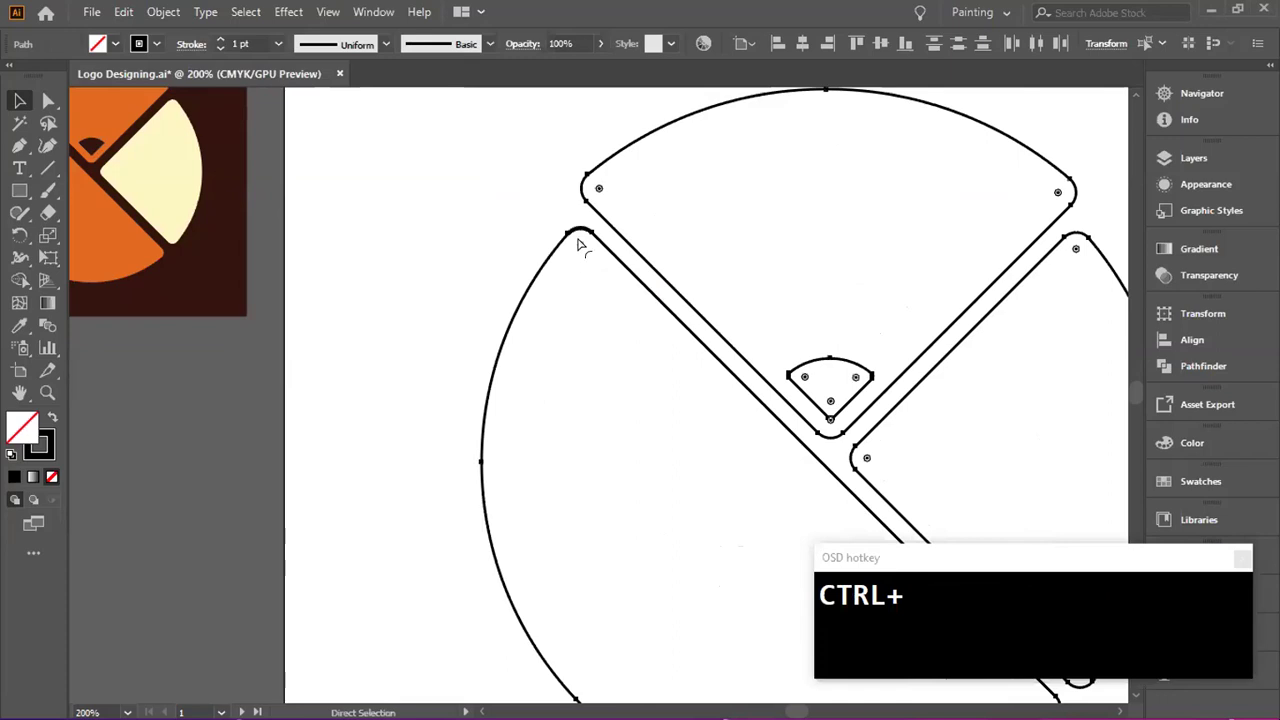
pyautogui.moveTo(579, 247)
pyautogui.mouseDown()
pyautogui.moveTo(578, 352)
pyautogui.moveTo(582, 215)
pyautogui.moveTo(580, 242)
pyautogui.mouseUp()
pyautogui.click(406, 246)
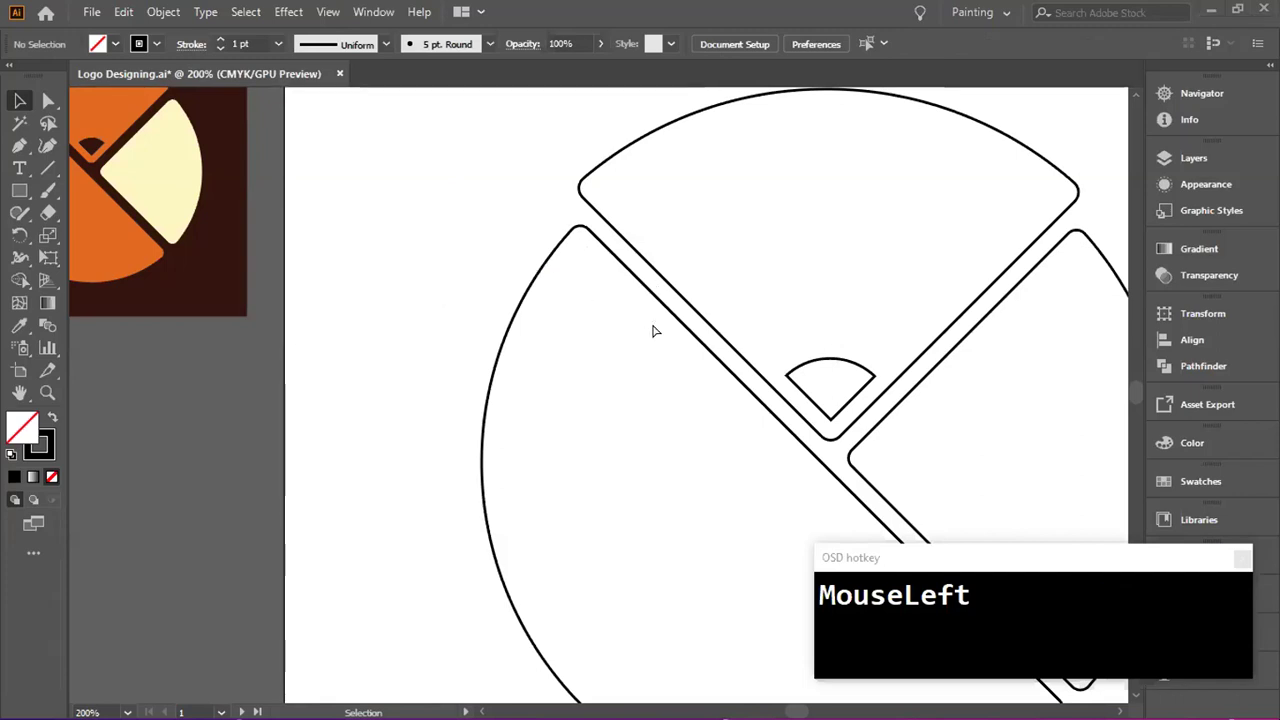
# - Select only the small nose shape and round its corners with the live corner widget
pyautogui.hscroll(2, 655, 333)
pyautogui.hscroll(2, 655, 333)
pyautogui.scroll(-1, 660, 330)
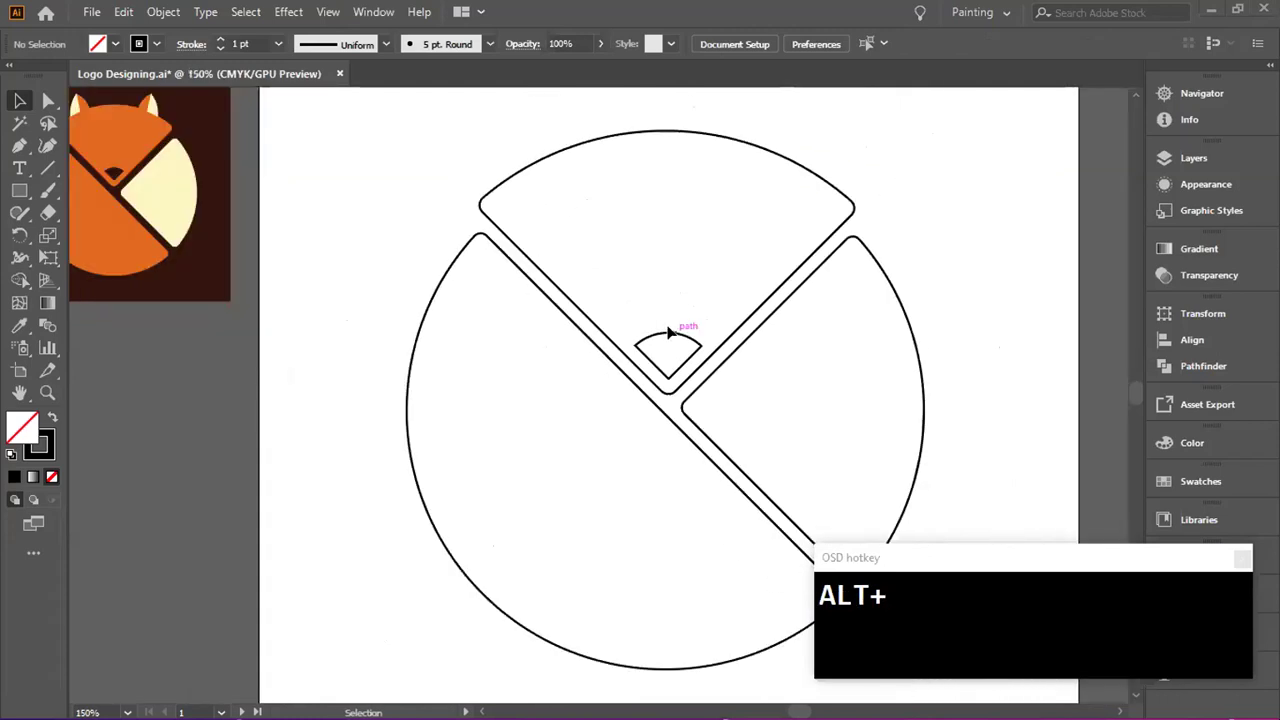
pyautogui.click(693, 347)
pyautogui.click(693, 347)
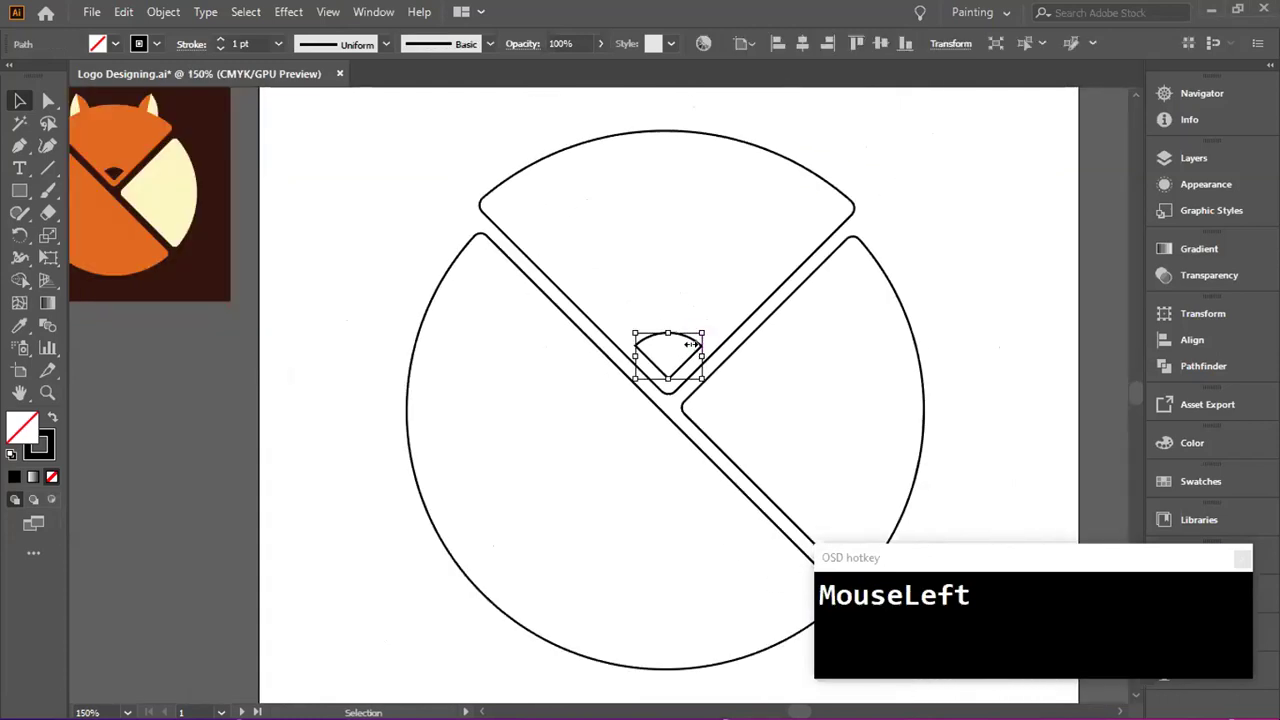
pyautogui.scroll(4, 457, 350)
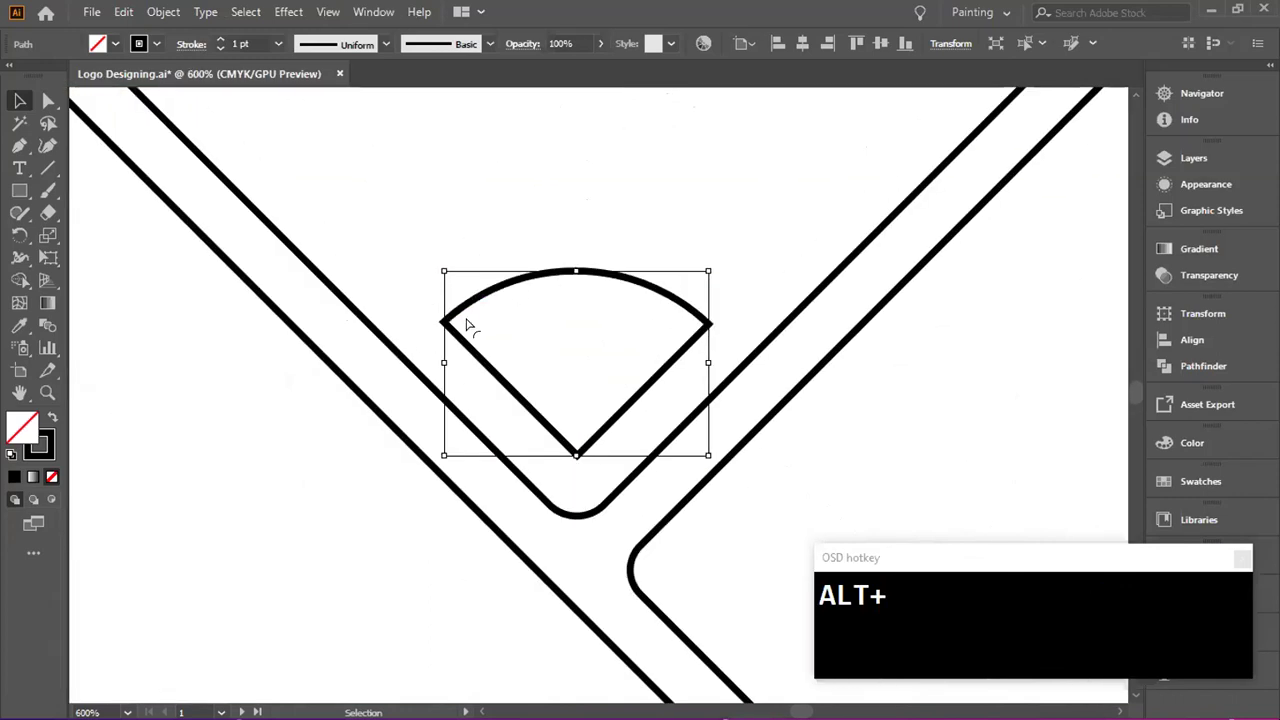
pyautogui.press('ctrl')
pyautogui.moveTo(471, 329); pyautogui.dragTo(634, 271)
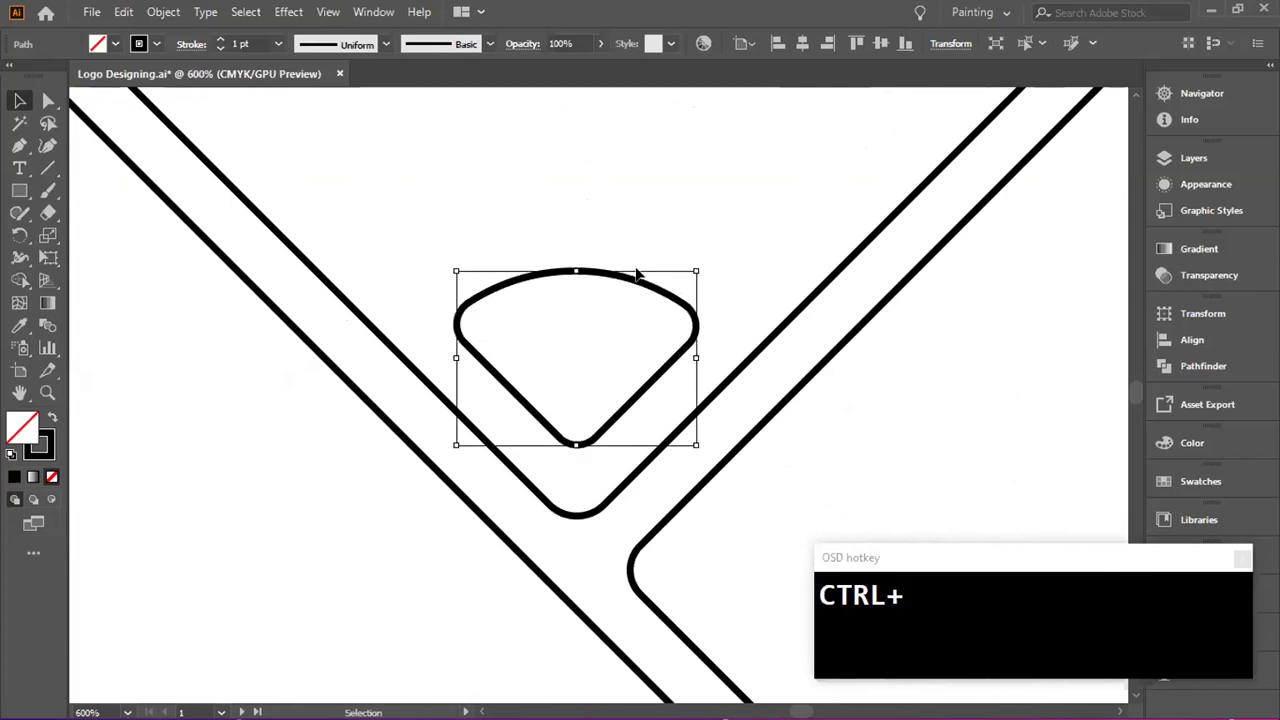
pyautogui.keyDown('alt'); pyautogui.scroll(-4, 618, 270); pyautogui.keyUp('alt')
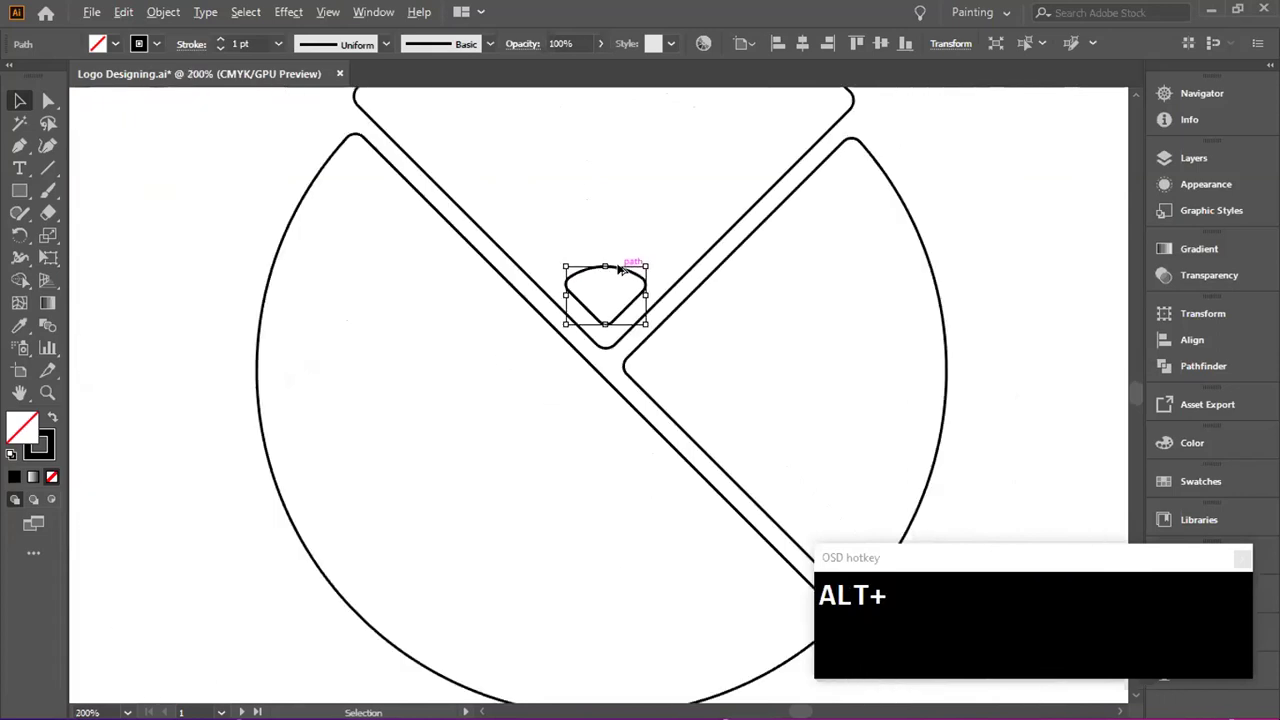
pyautogui.scroll(1, 648, 252)
pyautogui.keyDown('alt'); pyautogui.scroll(-1, 648, 252); pyautogui.keyUp('alt')
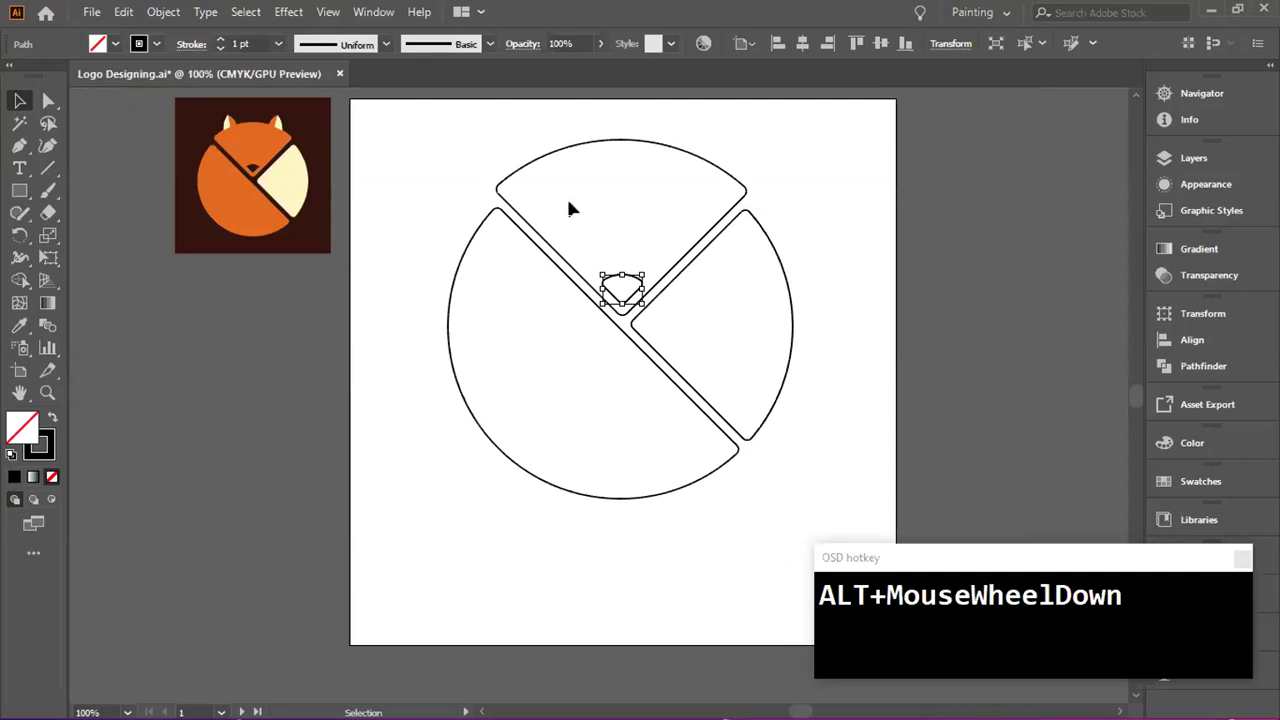
pyautogui.click(818, 192)
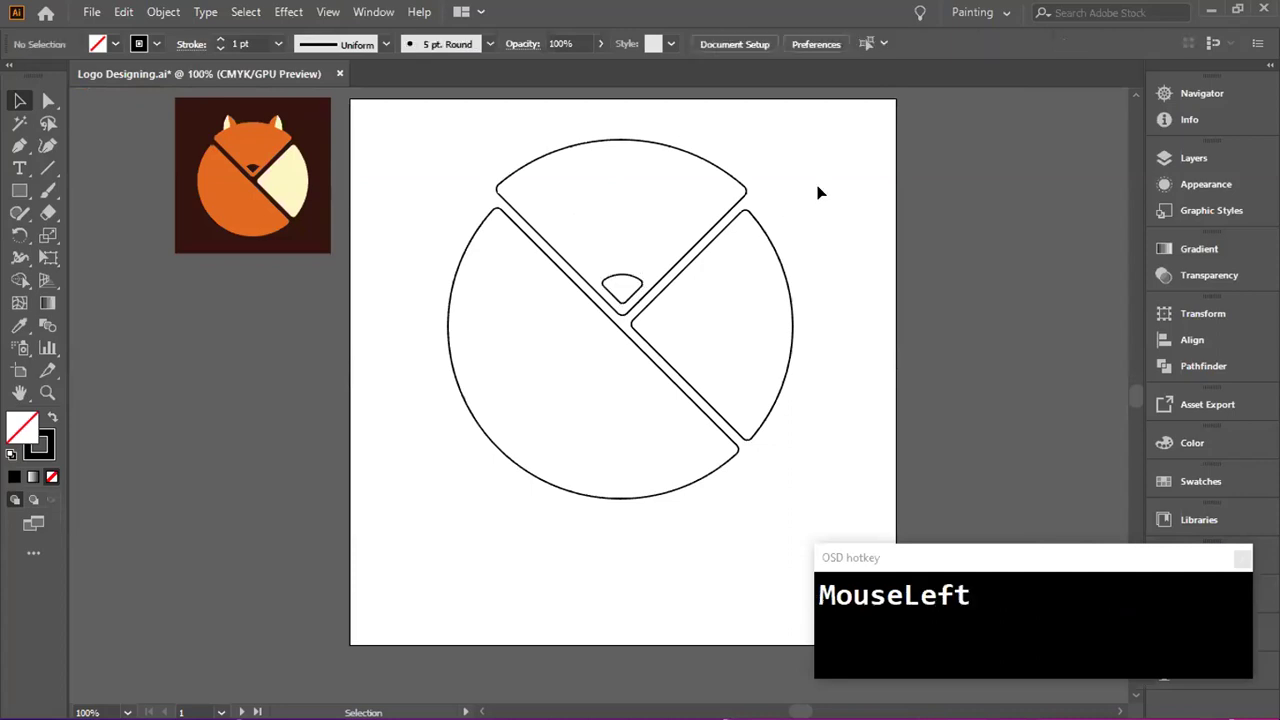
pyautogui.press('v')
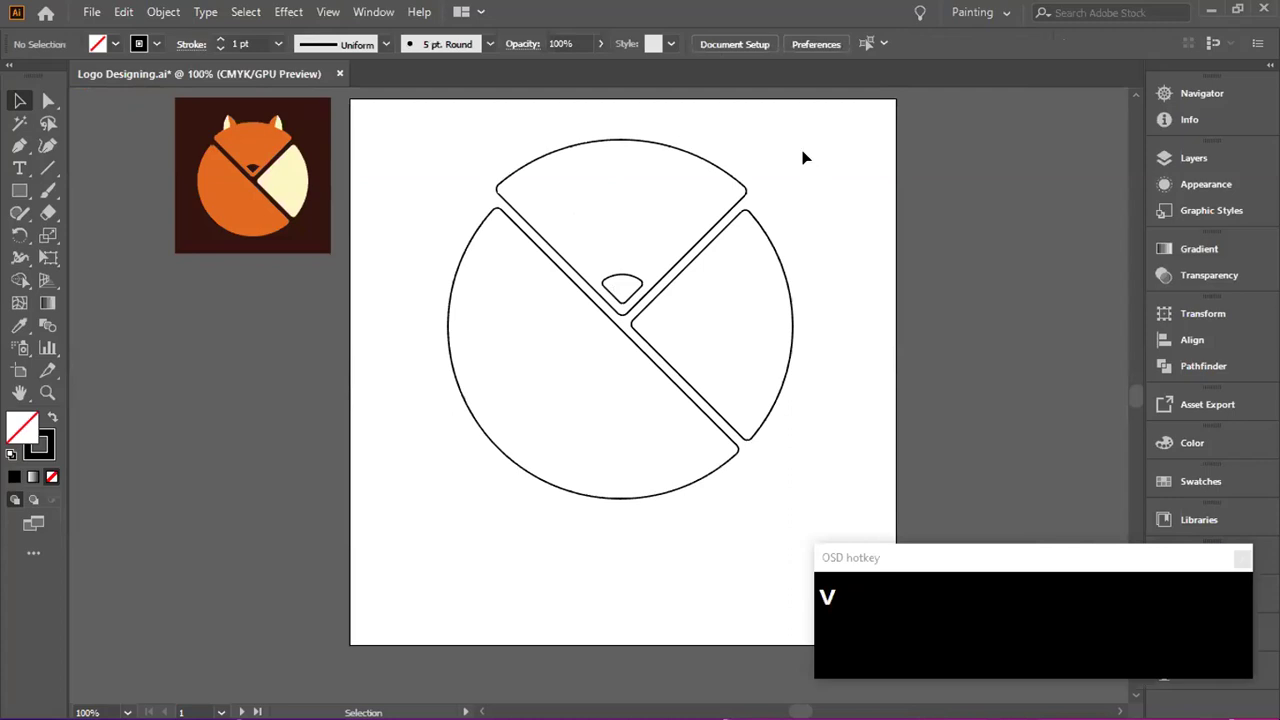
pyautogui.click(19, 145)
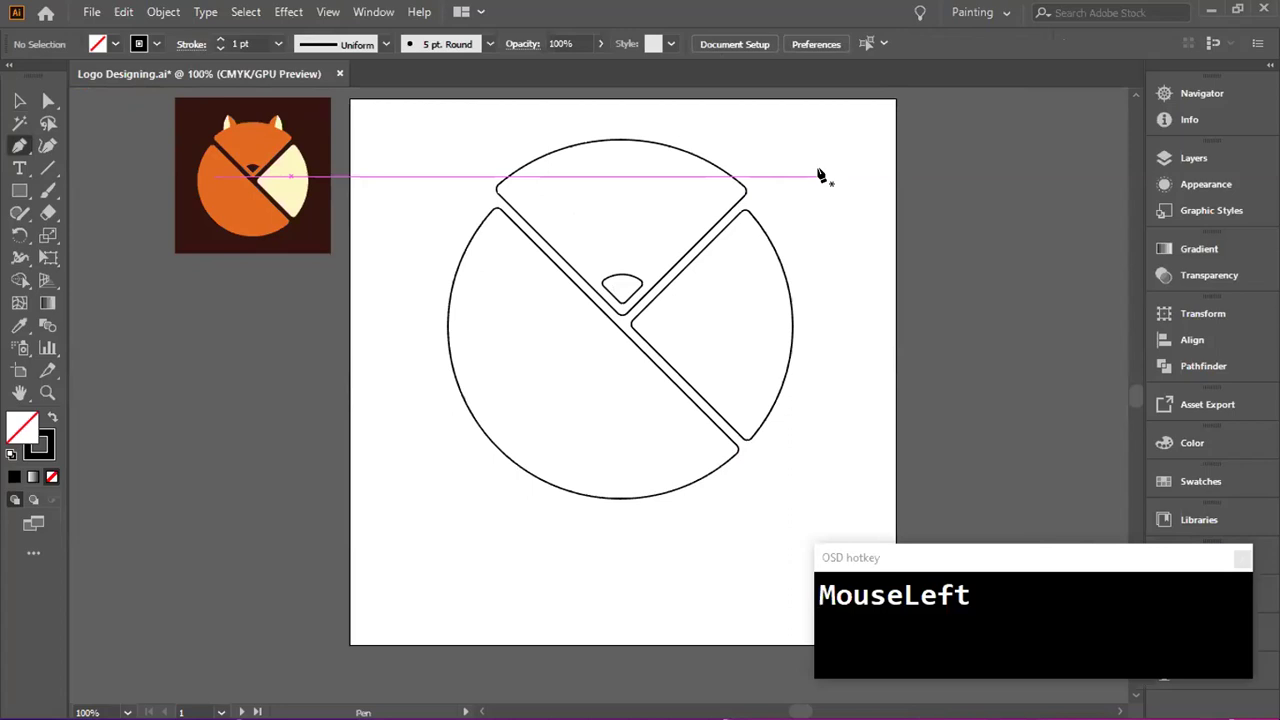
pyautogui.press('v')
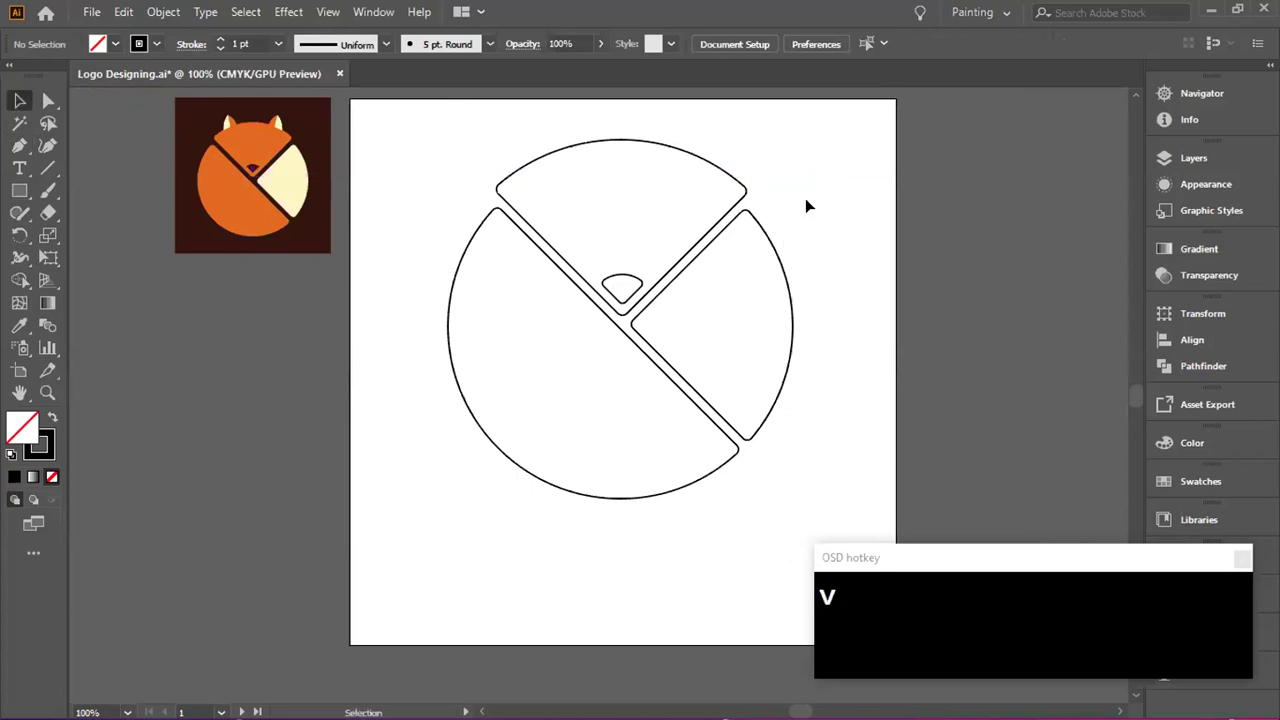
pyautogui.click(19, 100)
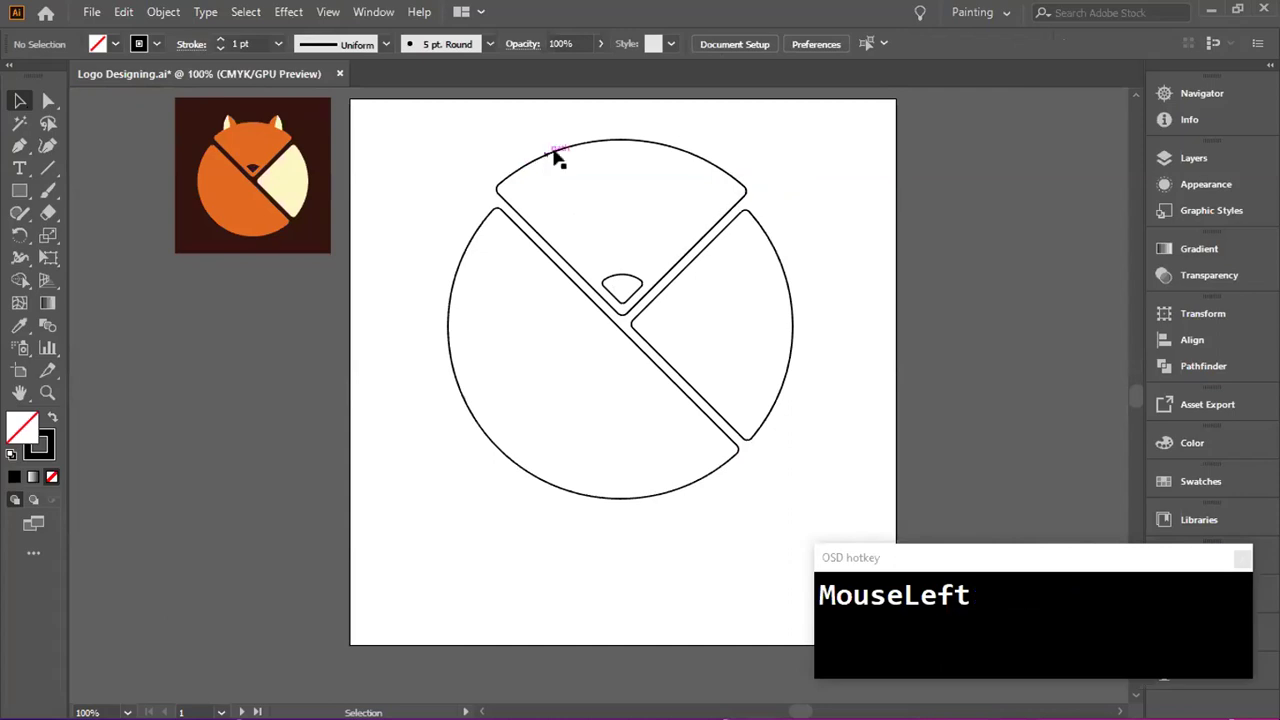
# - Fill the top circle segment with the orange sampled from the reference fox logo using the Eyedropper
pyautogui.click(713, 170)
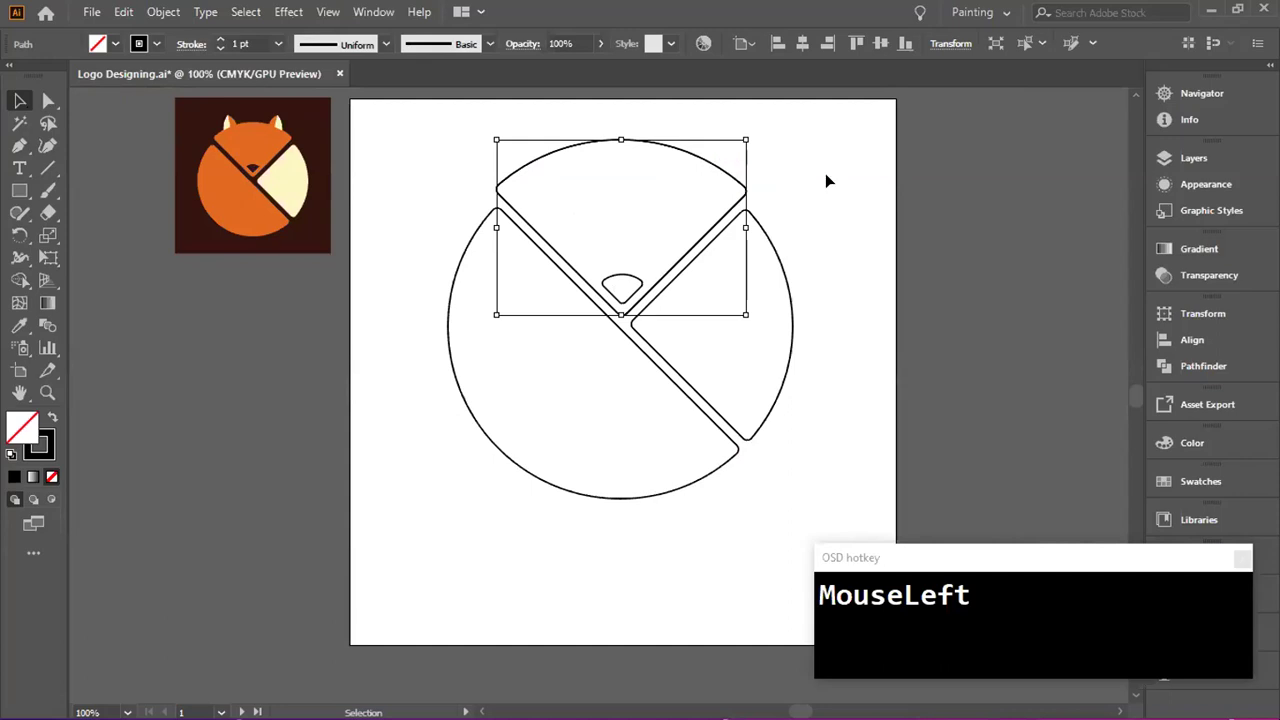
pyautogui.press('i')
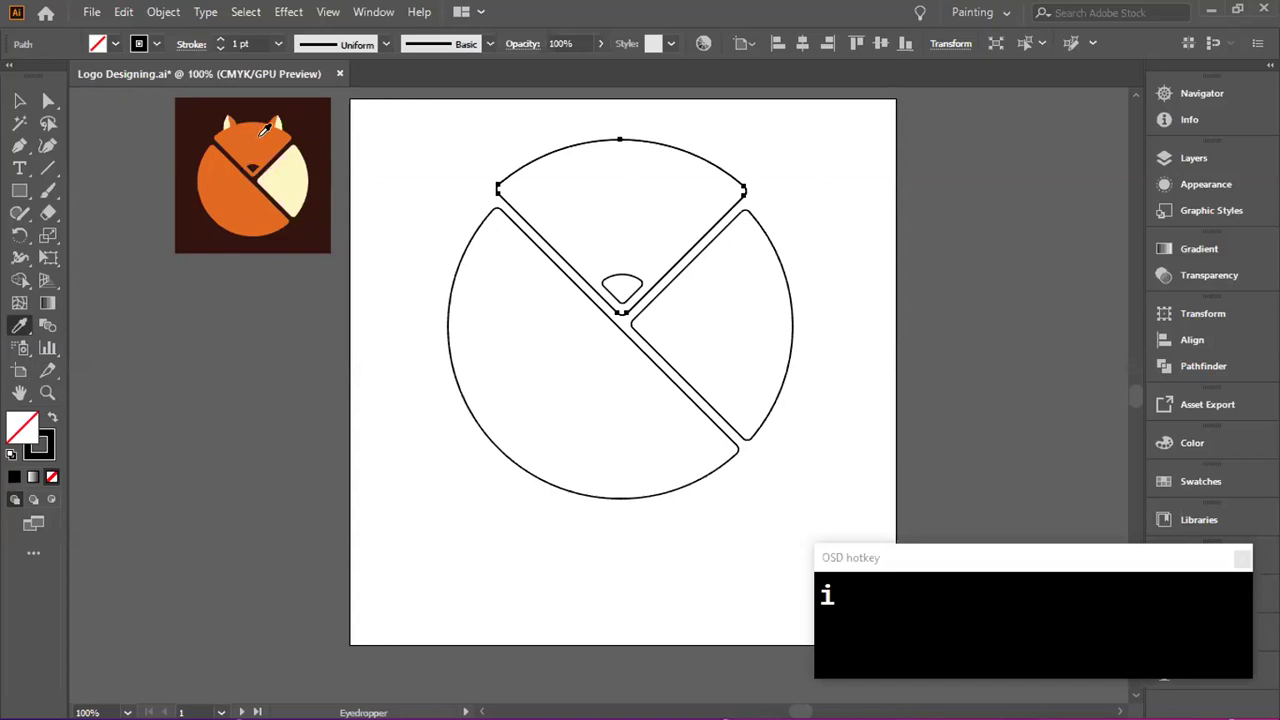
pyautogui.click(264, 131)
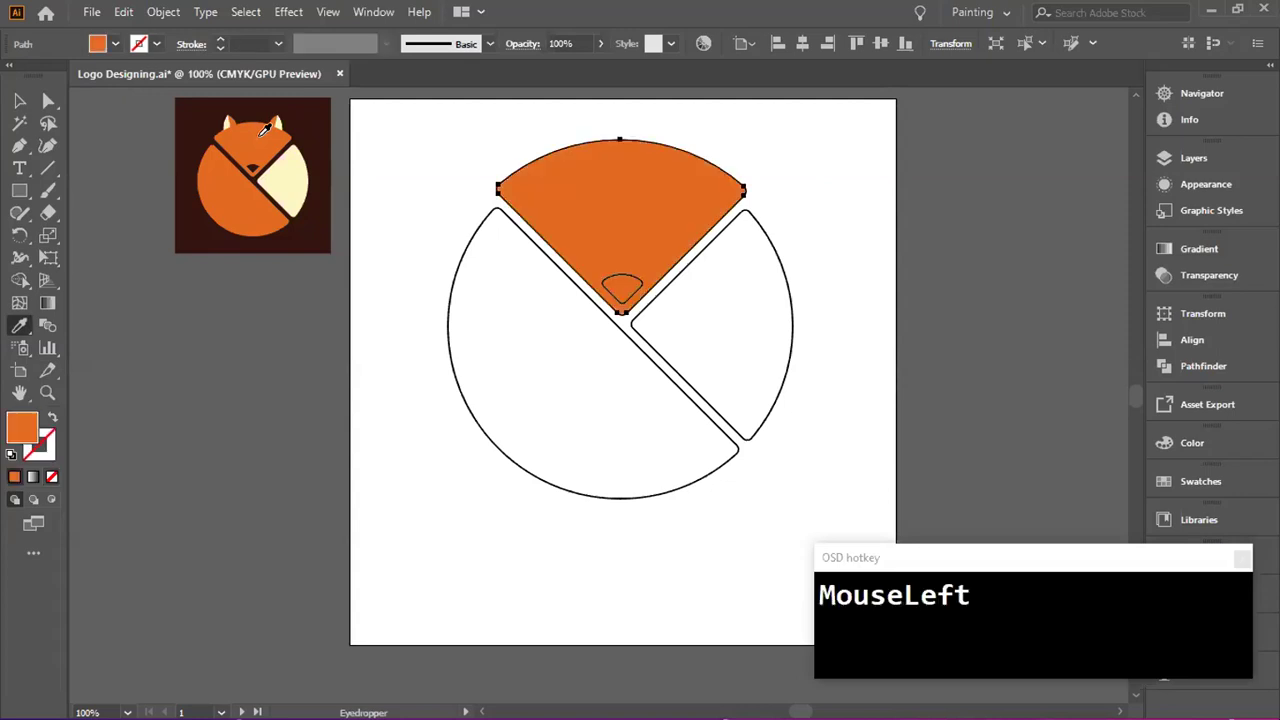
pyautogui.click(20, 103)
pyautogui.click(449, 157)
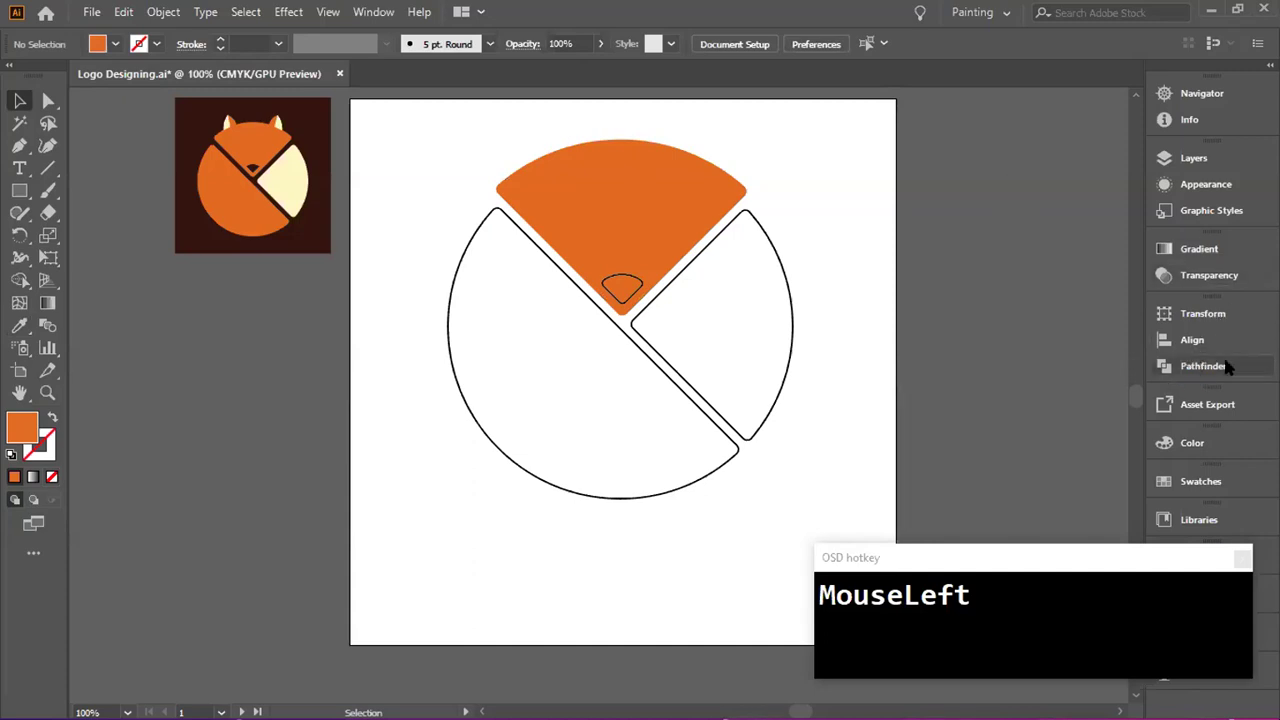
# - Select the top segment together with the nose and cut the nose shape out of it with Minus Front
pyautogui.moveTo(622, 178); pyautogui.dragTo(624, 290)
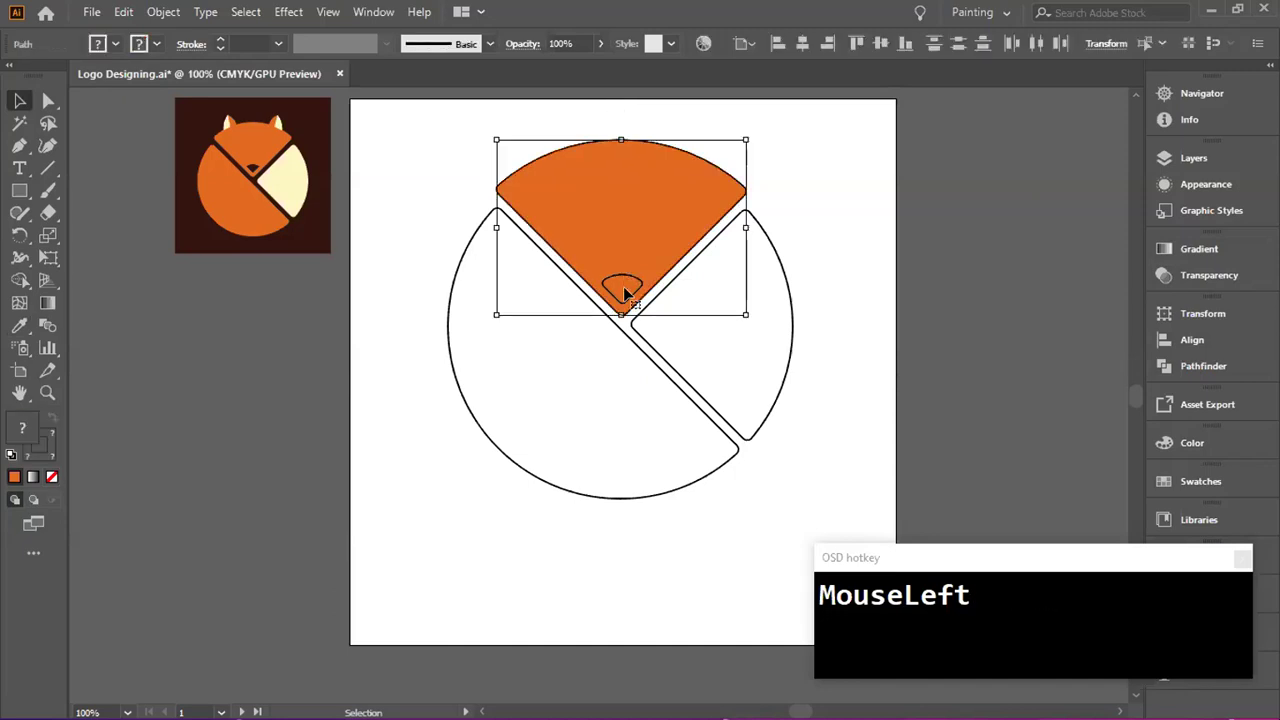
pyautogui.click(1166, 368)
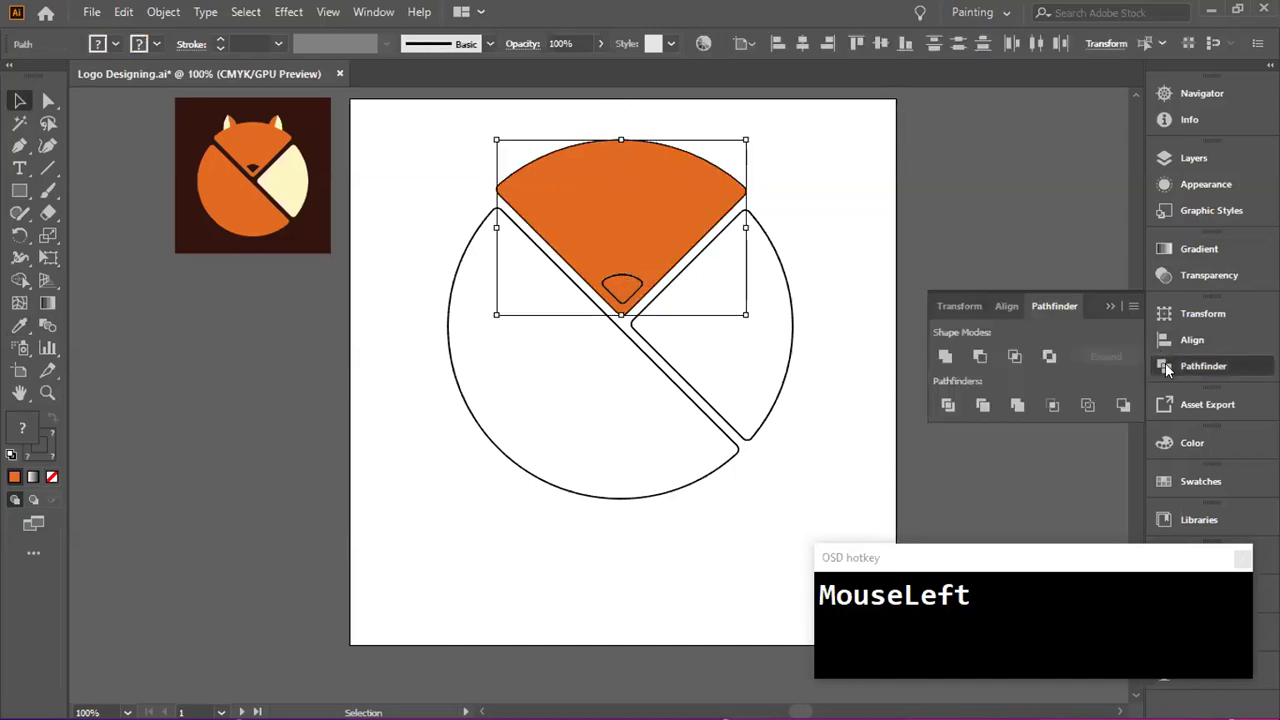
pyautogui.click(980, 356)
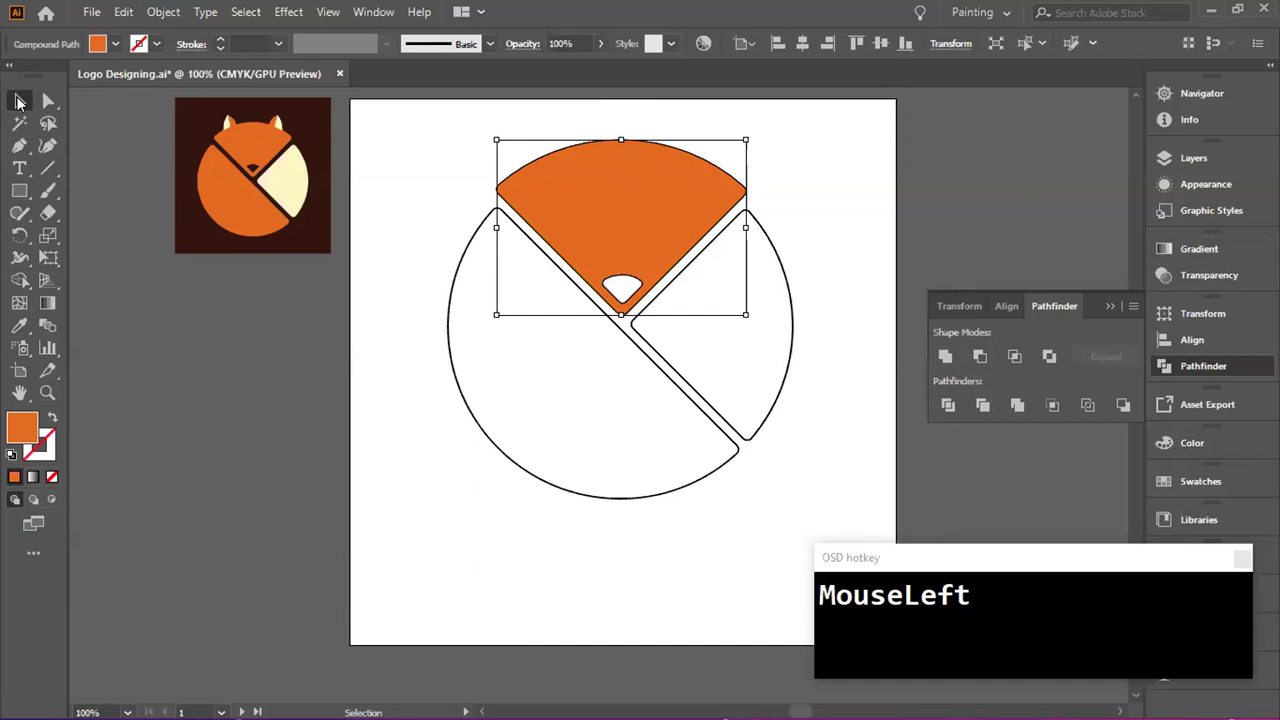
pyautogui.click(420, 161)
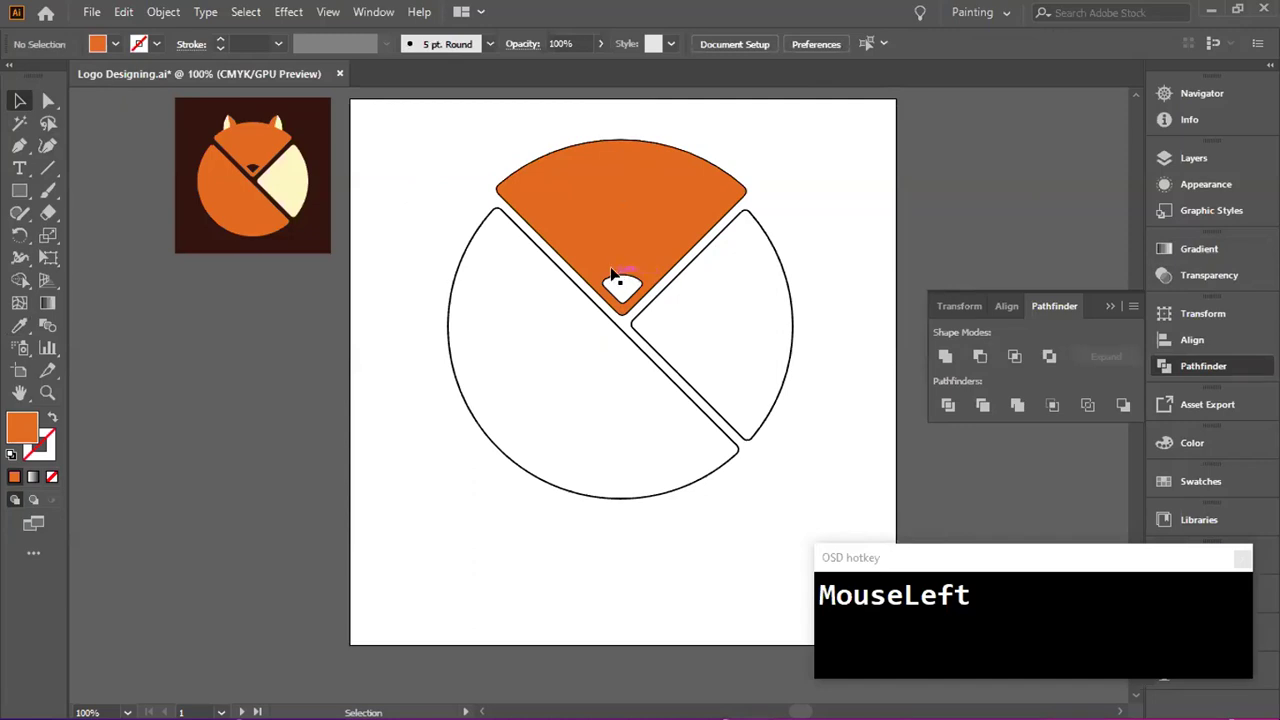
# - Remove the fill from the top segment with the nose cutout and give it a black stroke
pyautogui.click(636, 185)
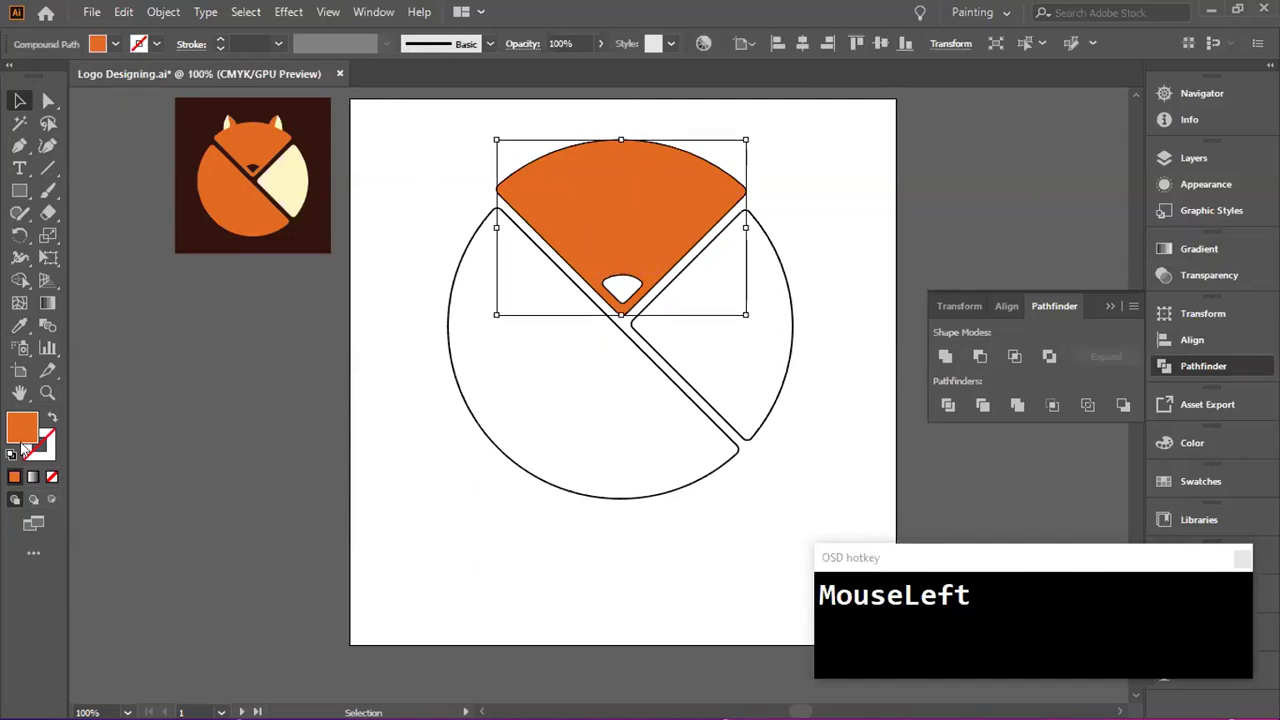
pyautogui.click(52, 478)
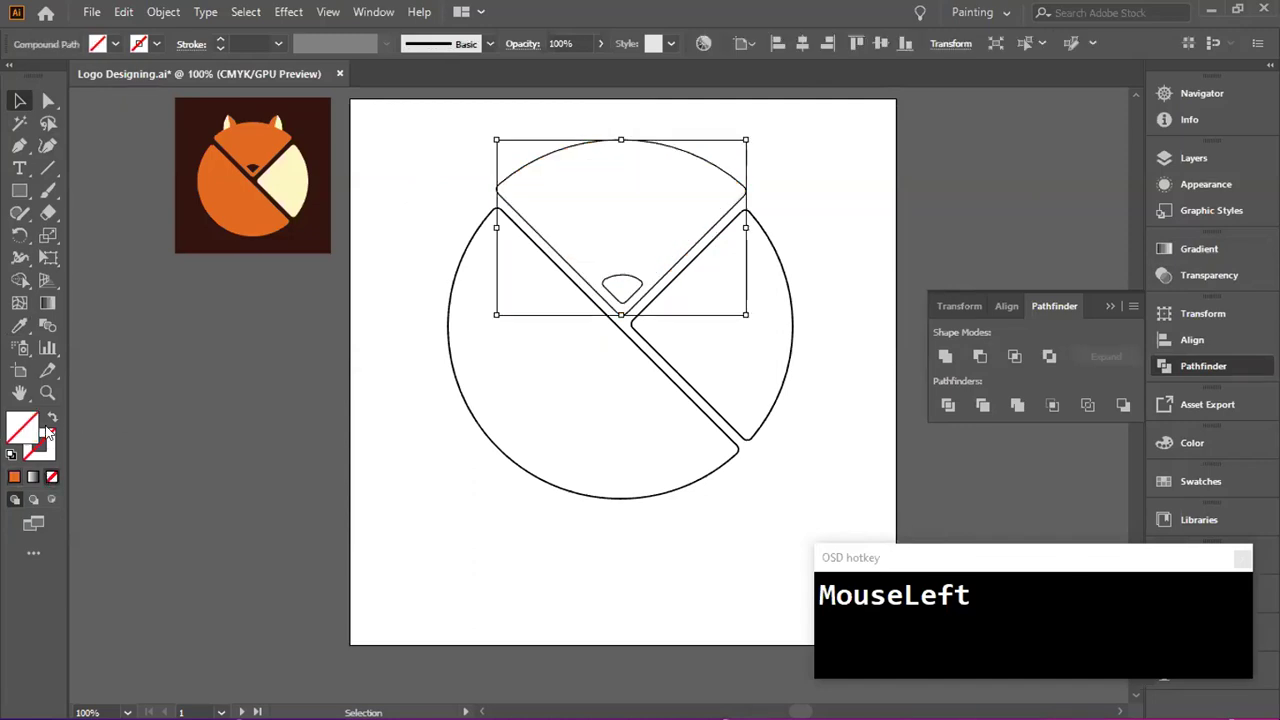
pyautogui.click(41, 441)
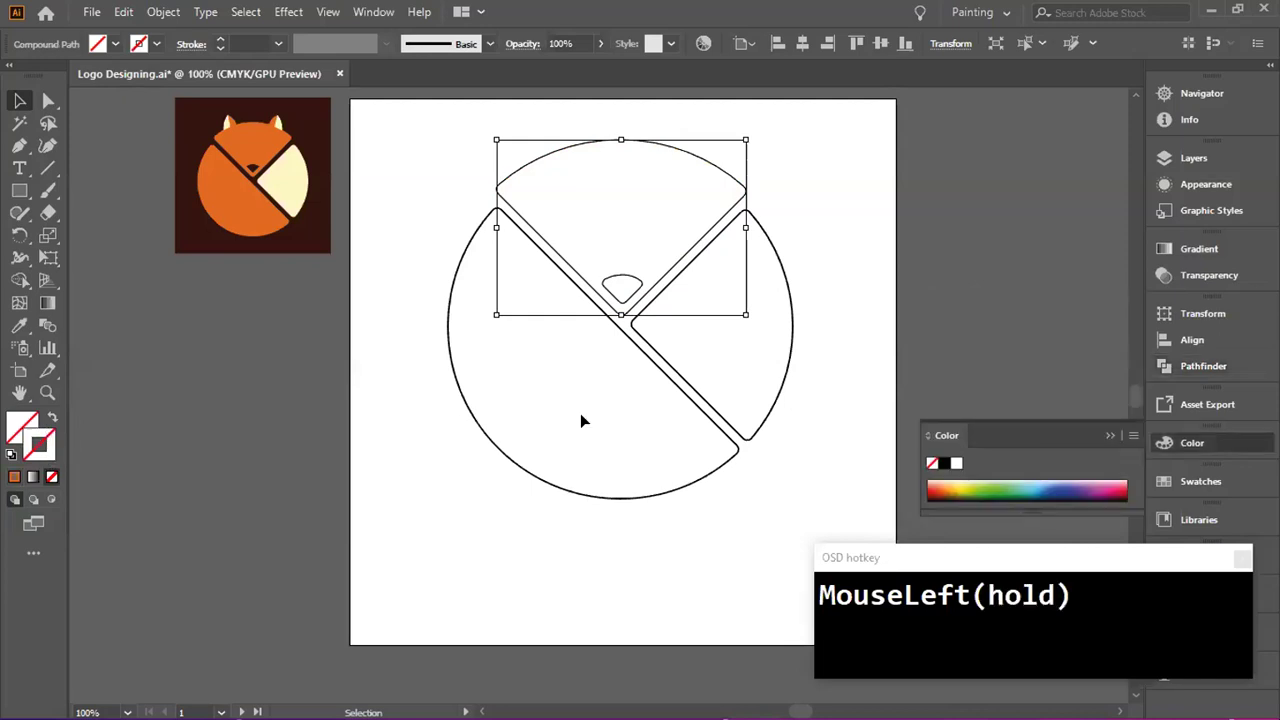
pyautogui.click(944, 463)
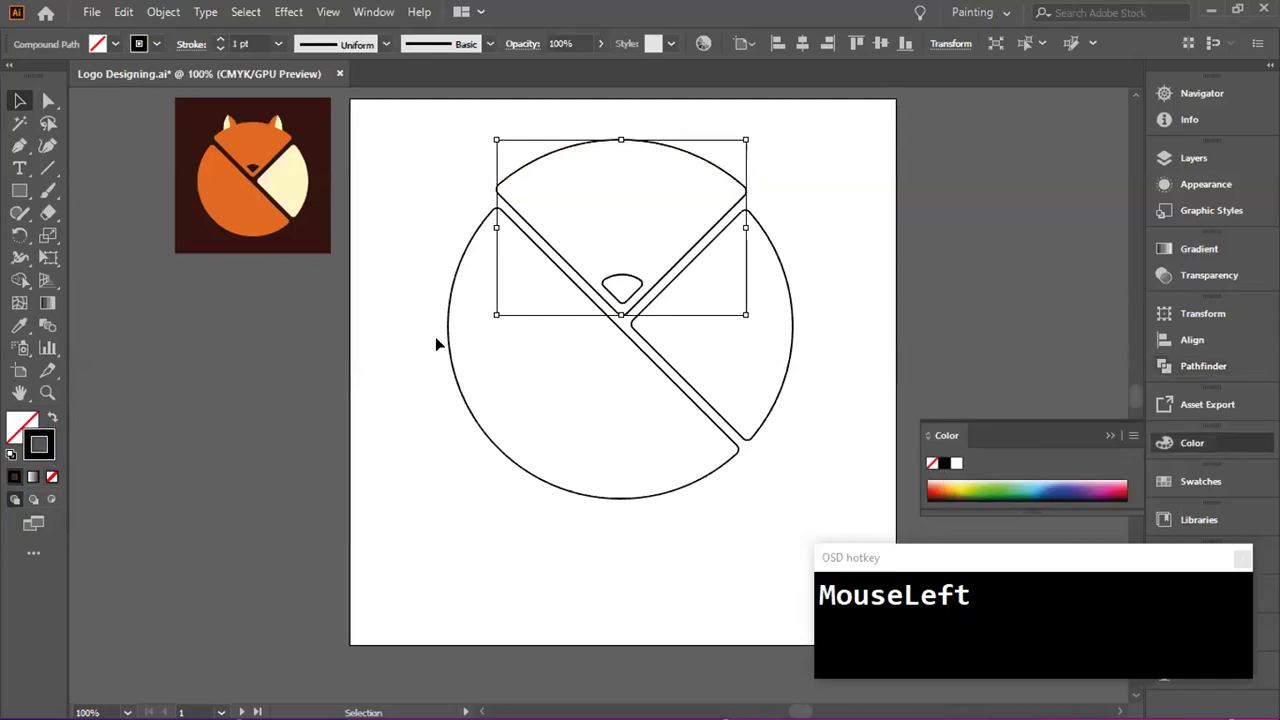
pyautogui.click(396, 290)
# - Select all the fox shapes and move them down on the artboard to make room above the head
pyautogui.scroll(3, 549, 286)
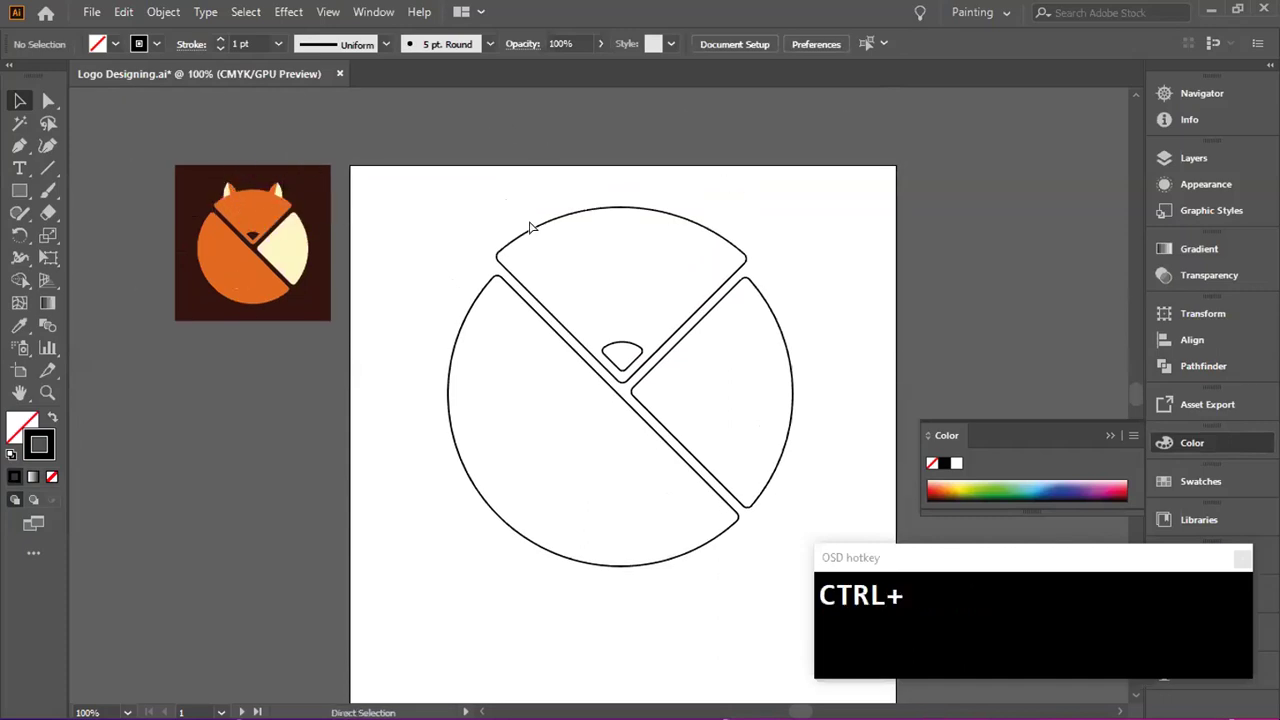
pyautogui.click(529, 270)
pyautogui.moveTo(797, 631); pyautogui.dragTo(683, 442)
pyautogui.click(785, 369)
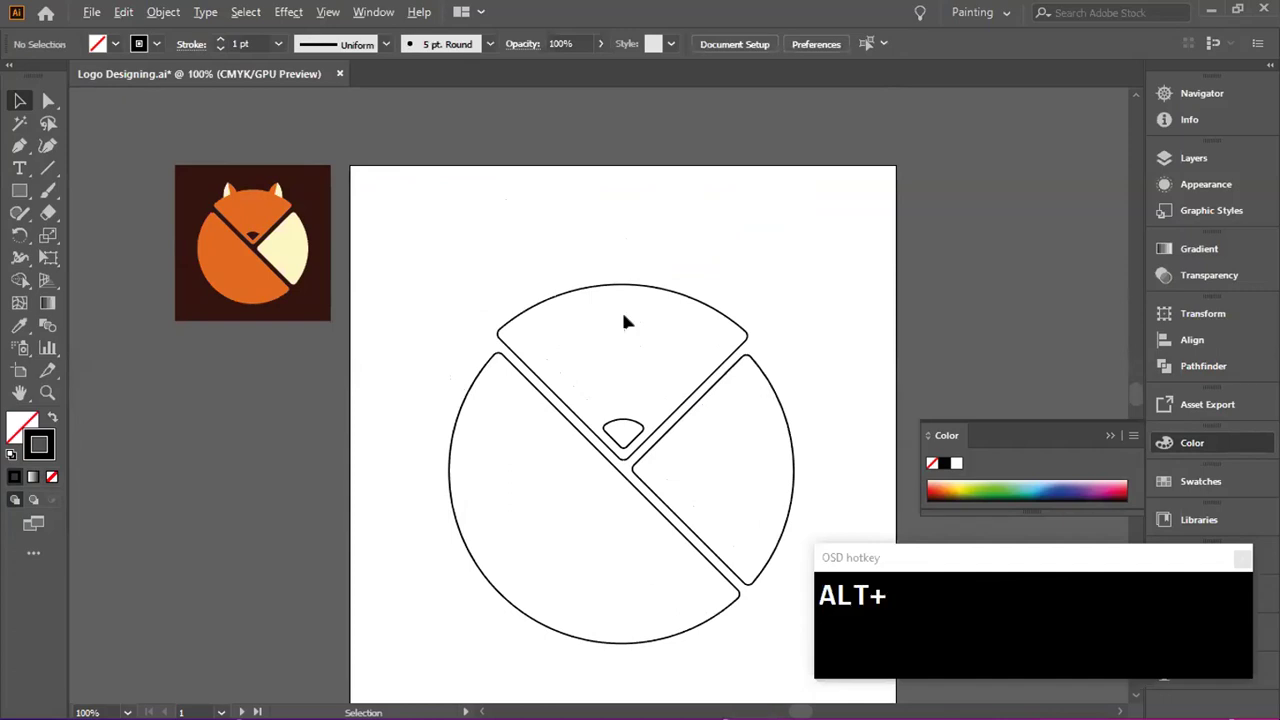
# - Draw a closed triangular left ear with the Pen tool, its base on the upper arc of the top segment
pyautogui.keyDown('alt'); pyautogui.scroll(2, 623, 321); pyautogui.keyUp('alt')
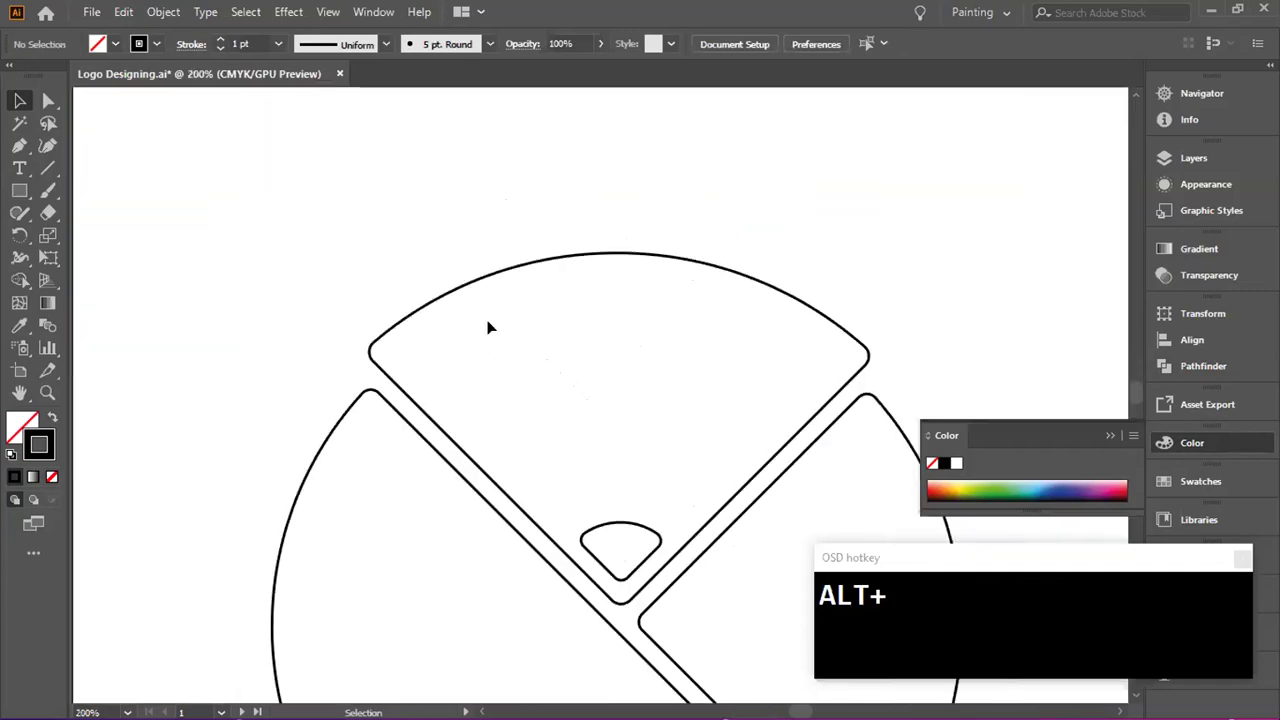
pyautogui.click(47, 147)
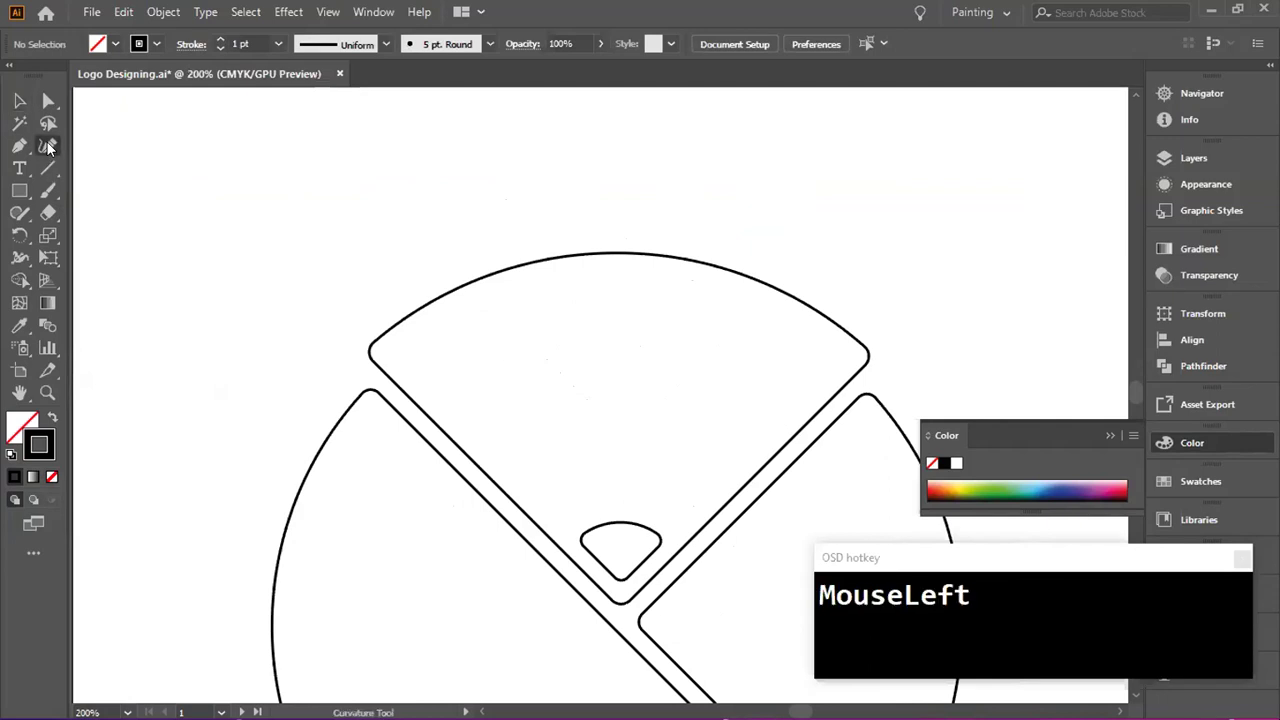
pyautogui.click(19, 145)
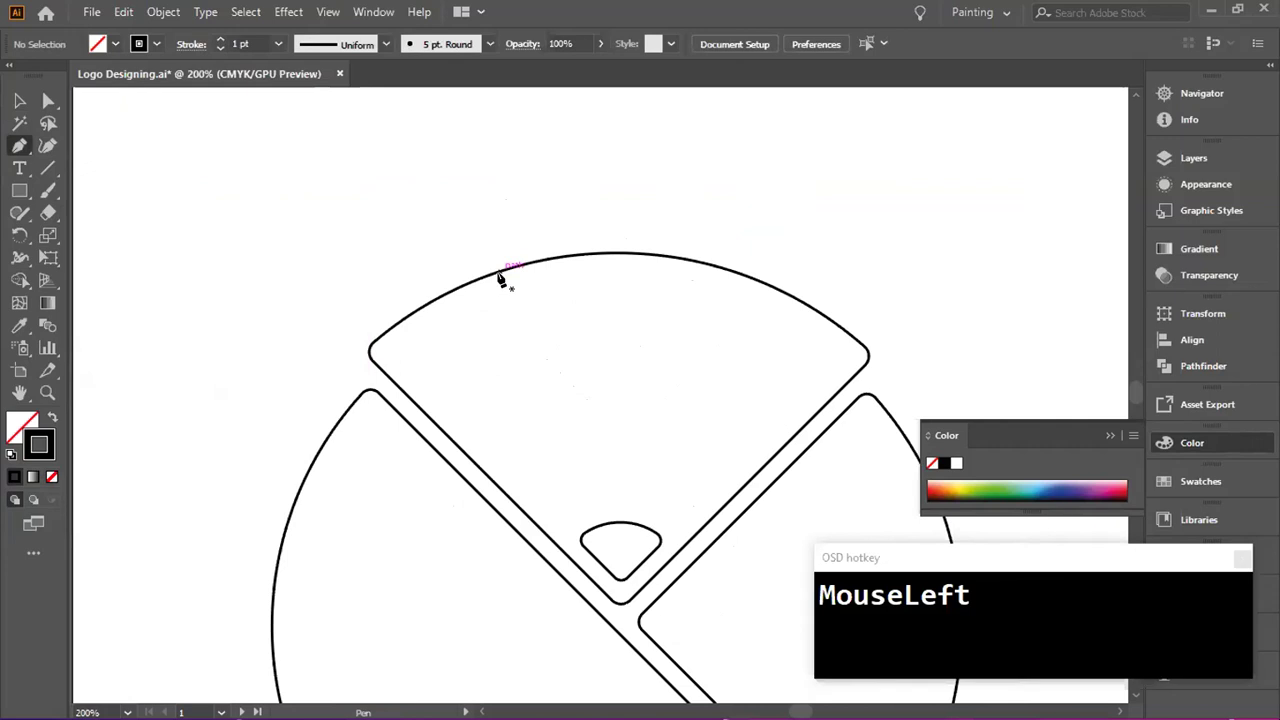
pyautogui.moveTo(502, 280); pyautogui.dragTo(432, 220)
pyautogui.click(425, 306)
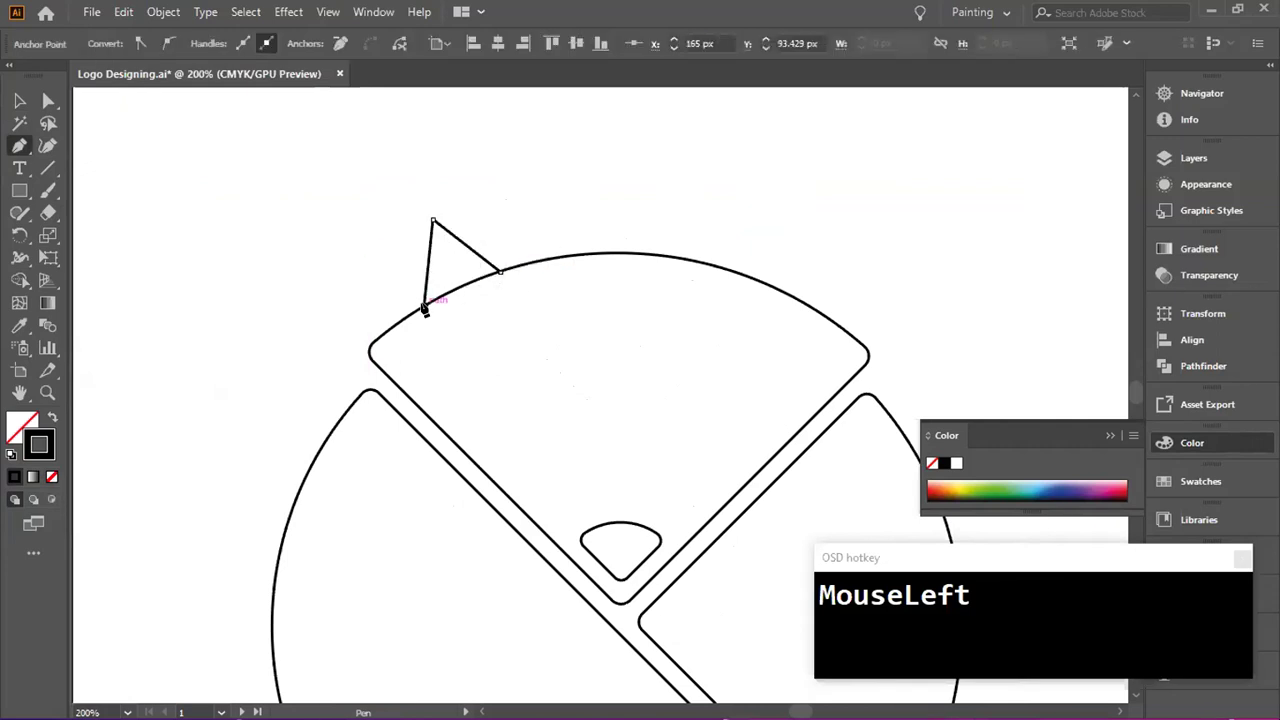
pyautogui.moveTo(425, 308); pyautogui.dragTo(505, 278)
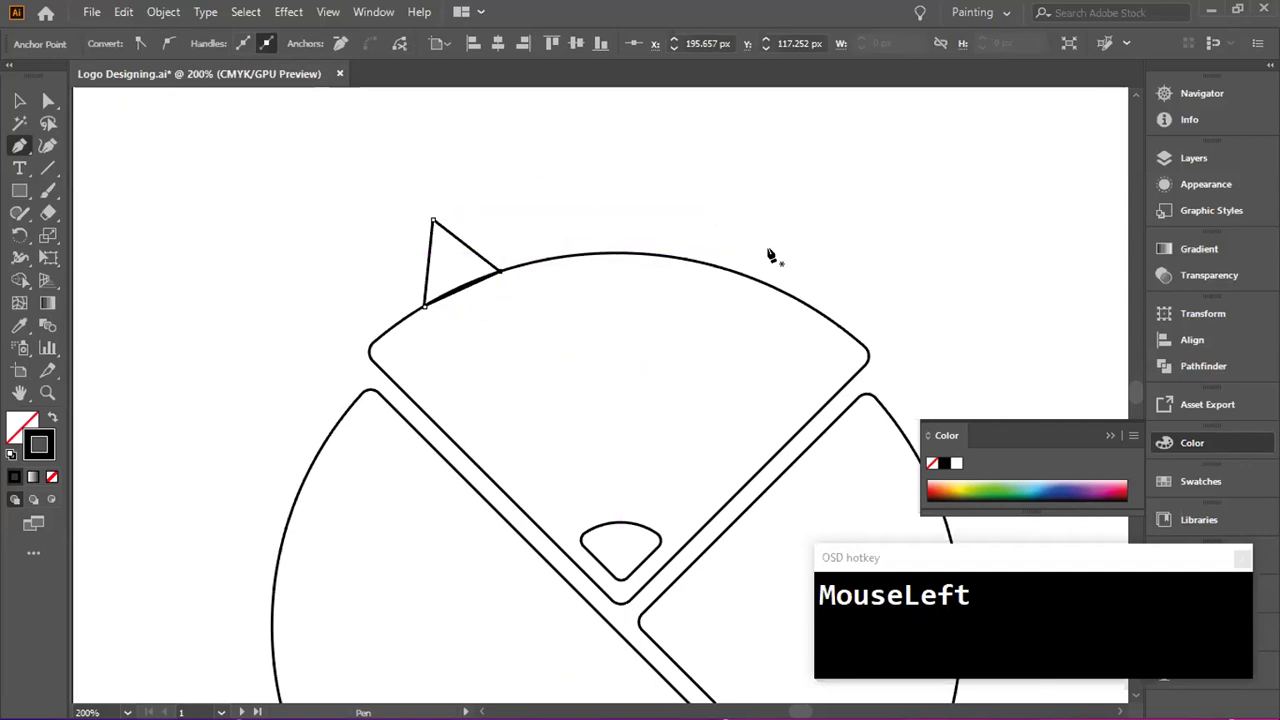
# - Draw a matching closed triangular right ear on the opposite side of the arc, its tip level with the left ear's
pyautogui.moveTo(822, 313); pyautogui.dragTo(760, 271)
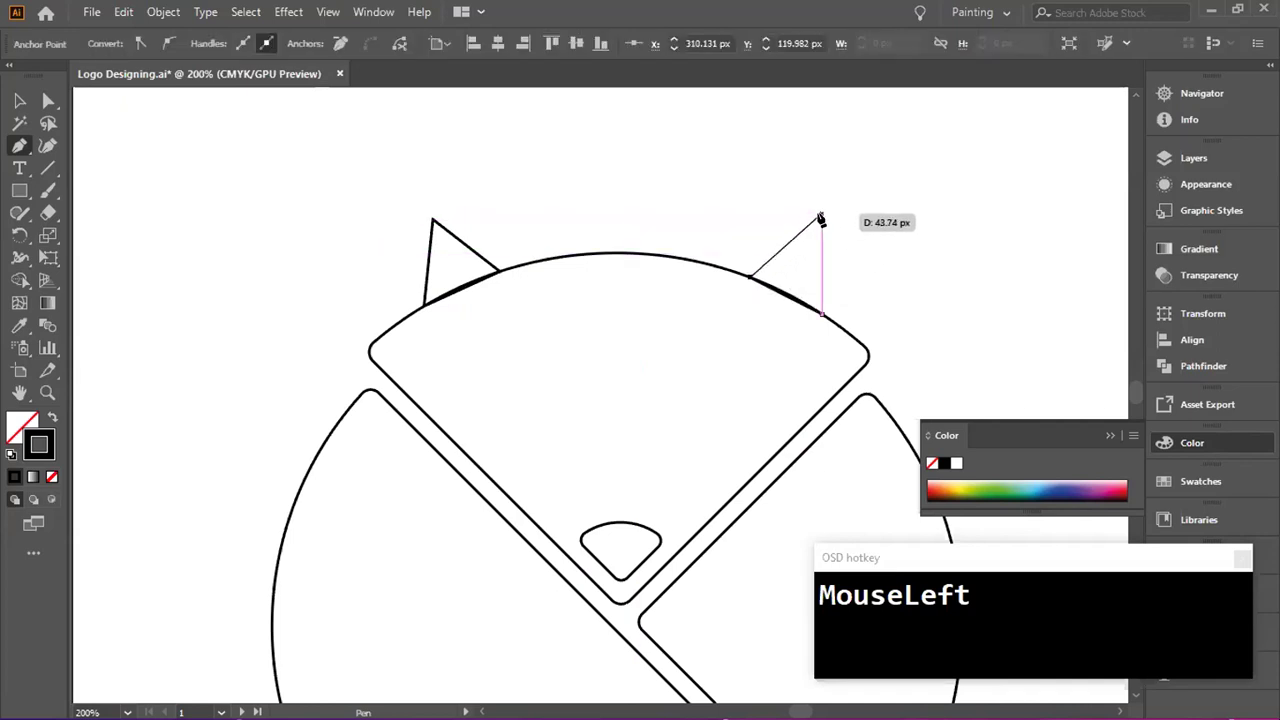
pyautogui.moveTo(830, 226); pyautogui.dragTo(801, 229)
pyautogui.moveTo(790, 226)
pyautogui.mouseDown()
pyautogui.moveTo(794, 238)
pyautogui.moveTo(805, 226)
pyautogui.mouseUp()
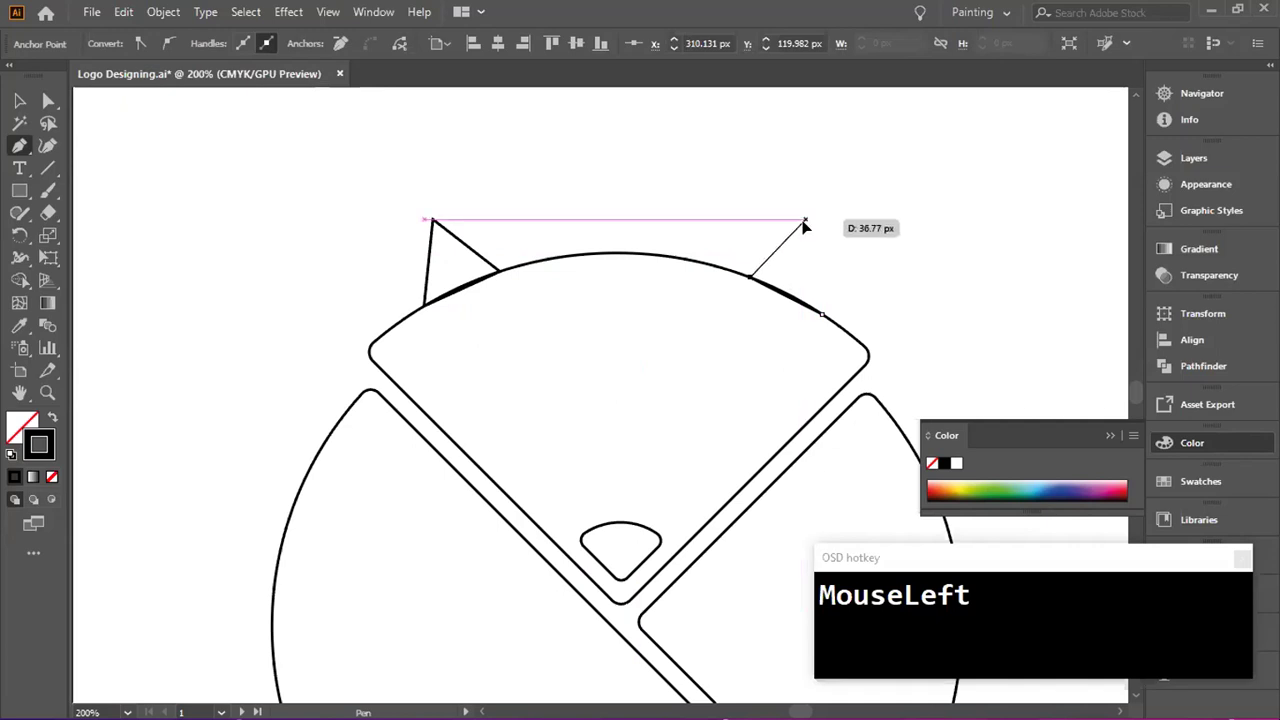
pyautogui.click(823, 315)
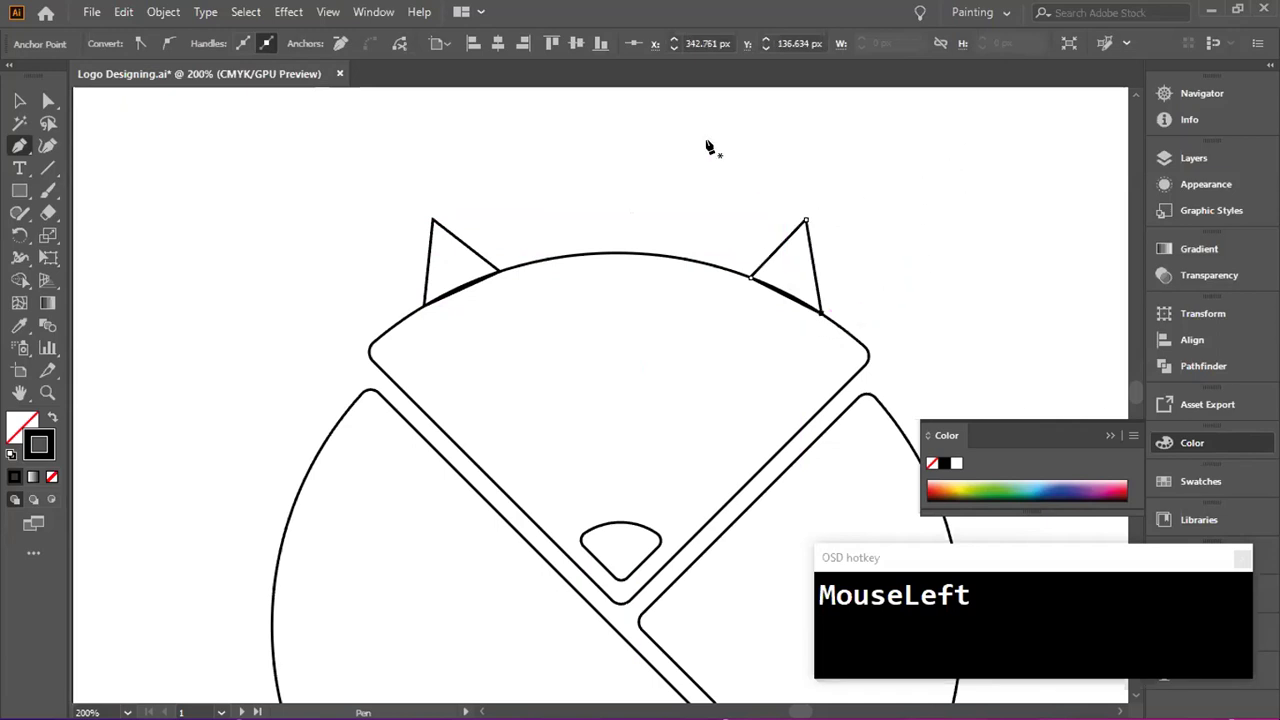
# - Bend the inner and outer sides of both ears outward into rounded curves with the Curvature tool
pyautogui.click(46, 144)
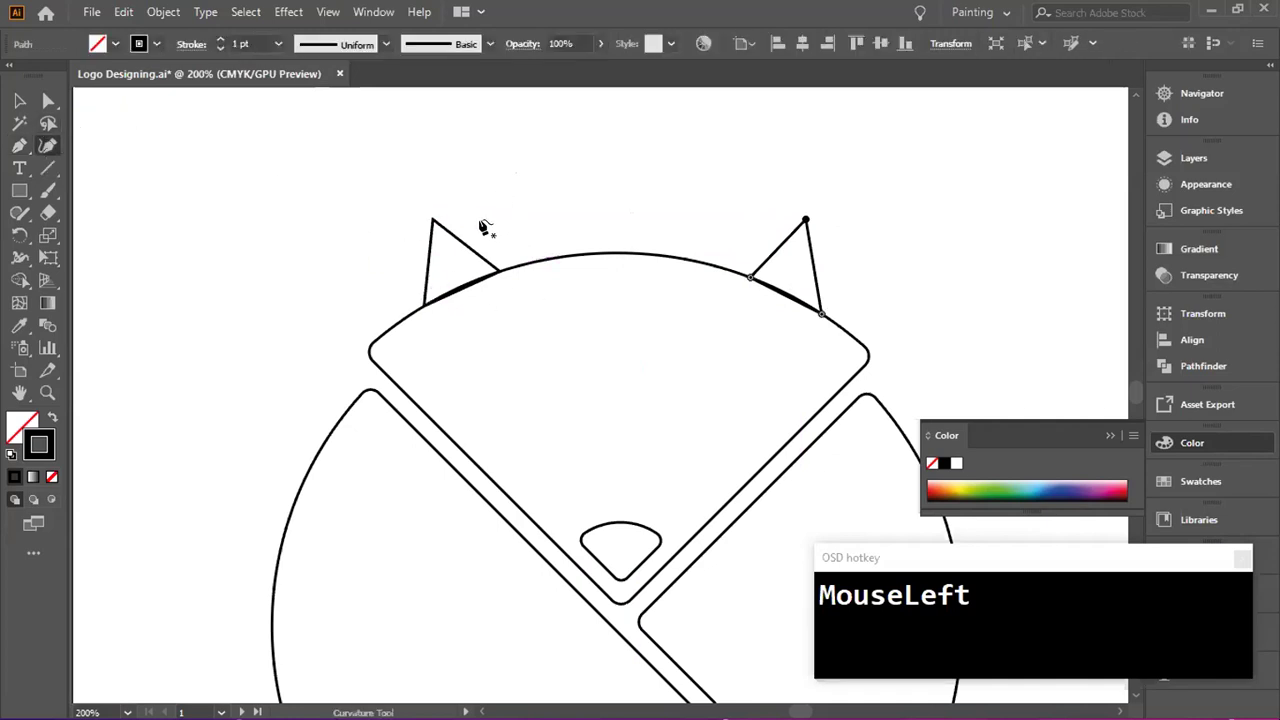
pyautogui.moveTo(465, 247); pyautogui.dragTo(473, 237)
pyautogui.click(430, 265)
pyautogui.moveTo(429, 264); pyautogui.dragTo(418, 265)
pyautogui.click(778, 255)
pyautogui.moveTo(775, 255); pyautogui.dragTo(826, 268)
pyautogui.click(19, 101)
pyautogui.click(326, 147)
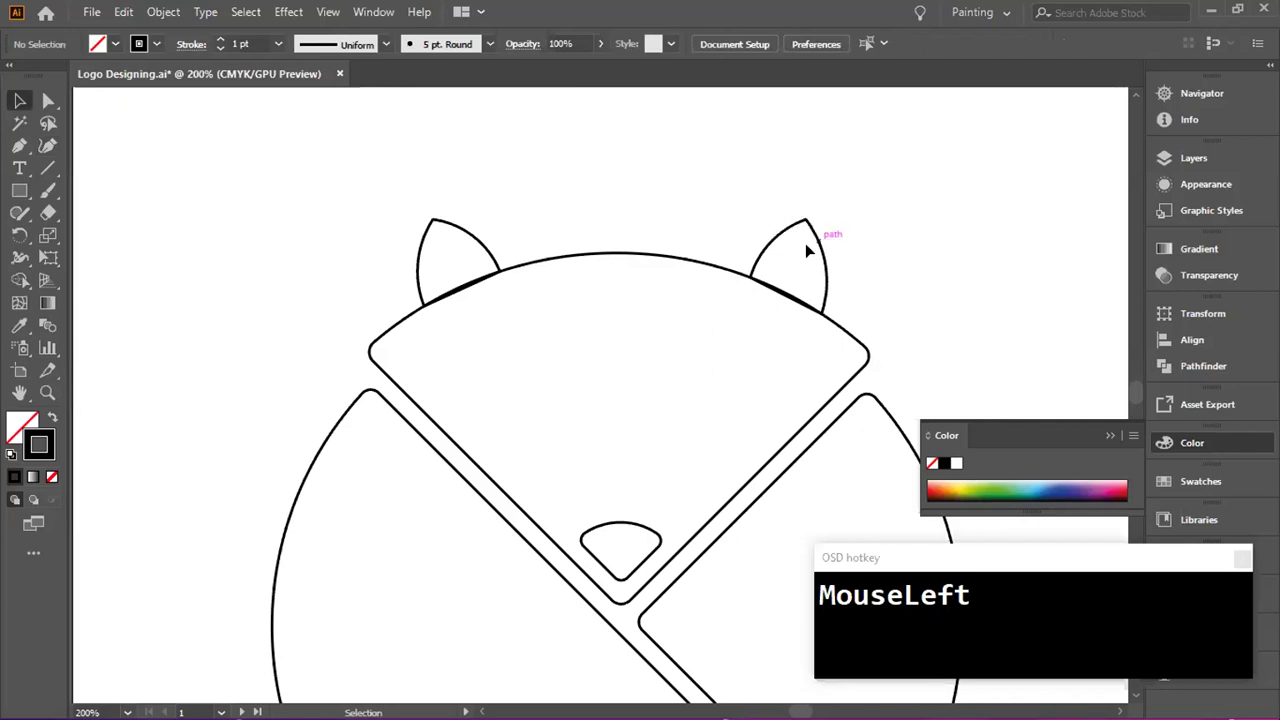
# - Move the right ear's tip and outer-side anchor point slightly outward with Direct Selection to match the left ear
pyautogui.click(48, 101)
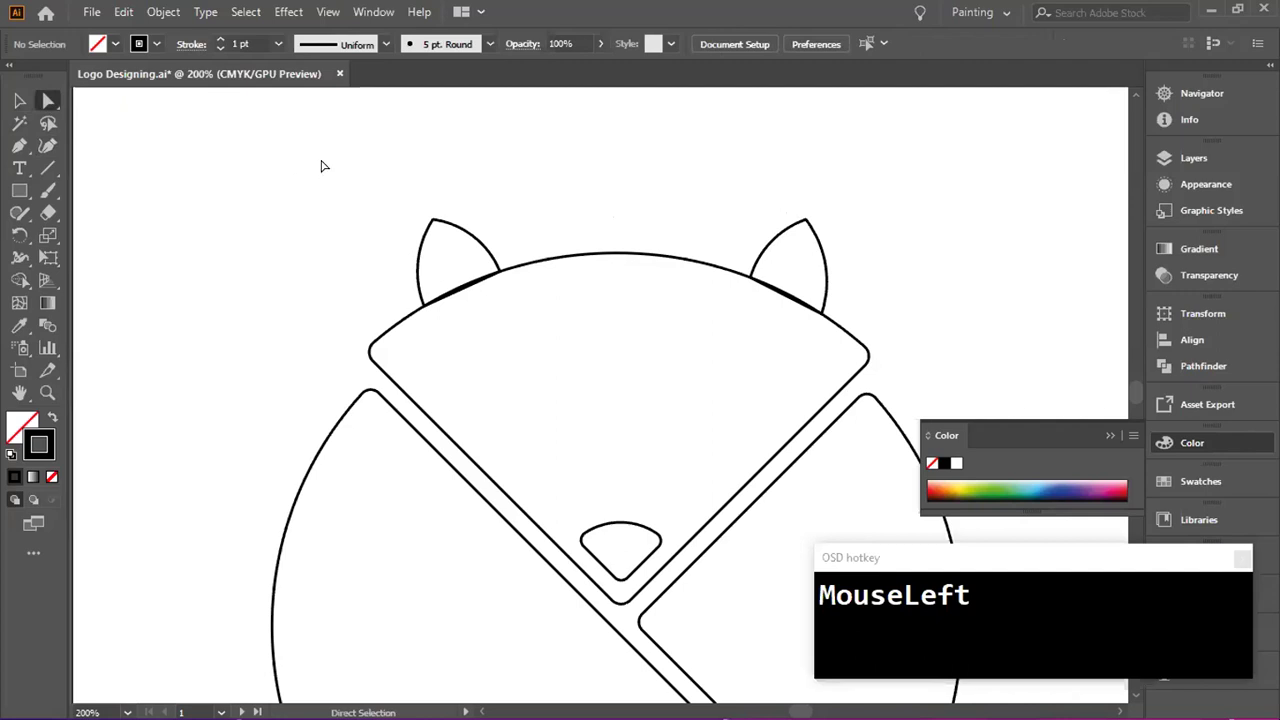
pyautogui.click(821, 245)
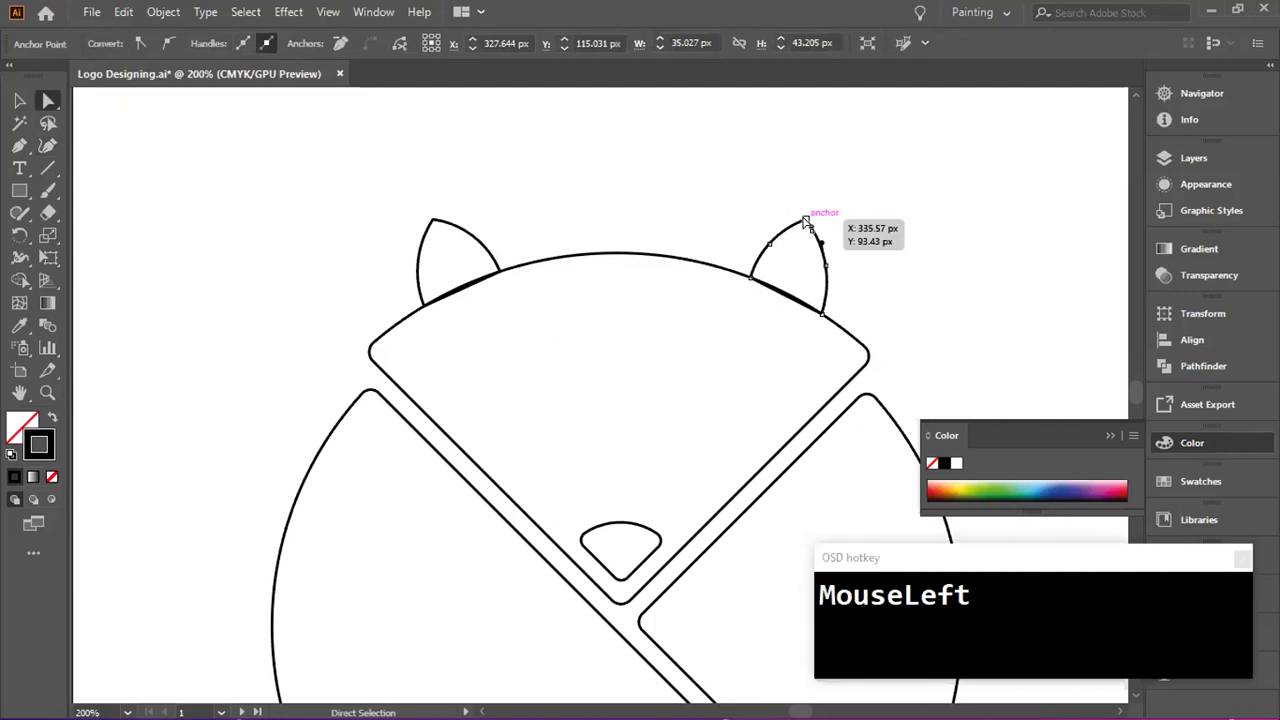
pyautogui.click(806, 219)
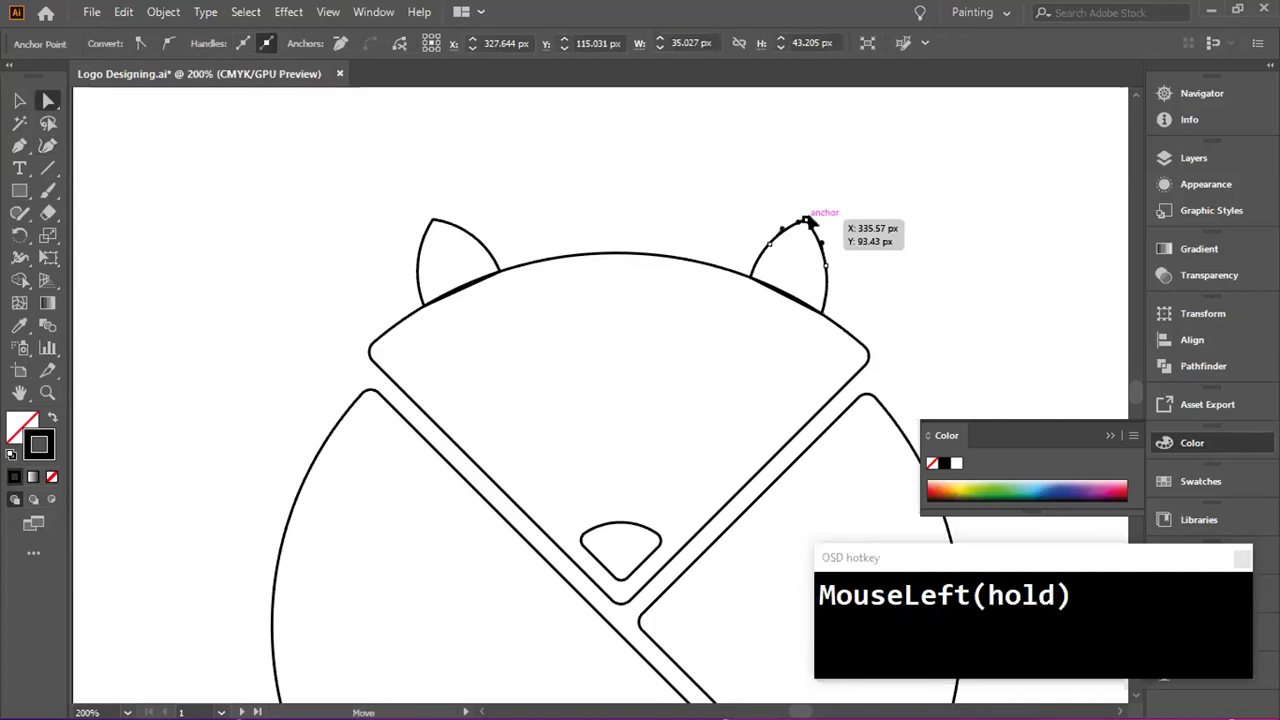
pyautogui.moveTo(808, 221); pyautogui.dragTo(812, 217)
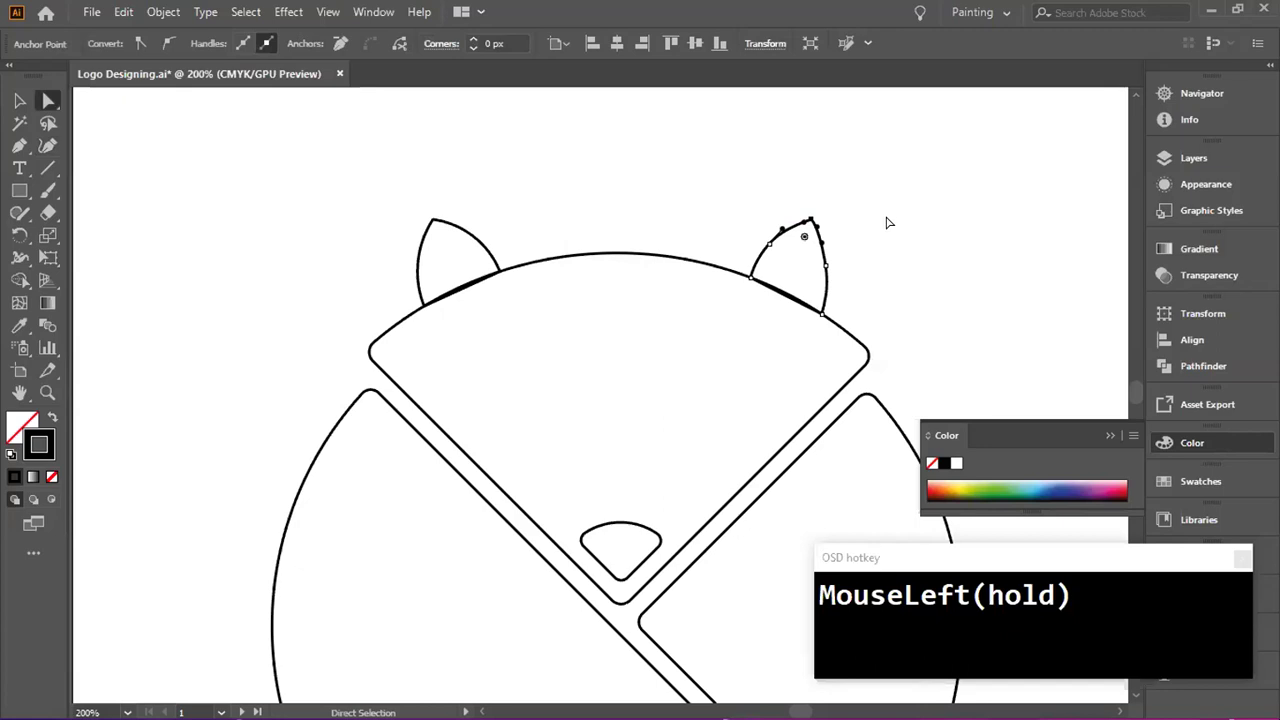
pyautogui.click(827, 266)
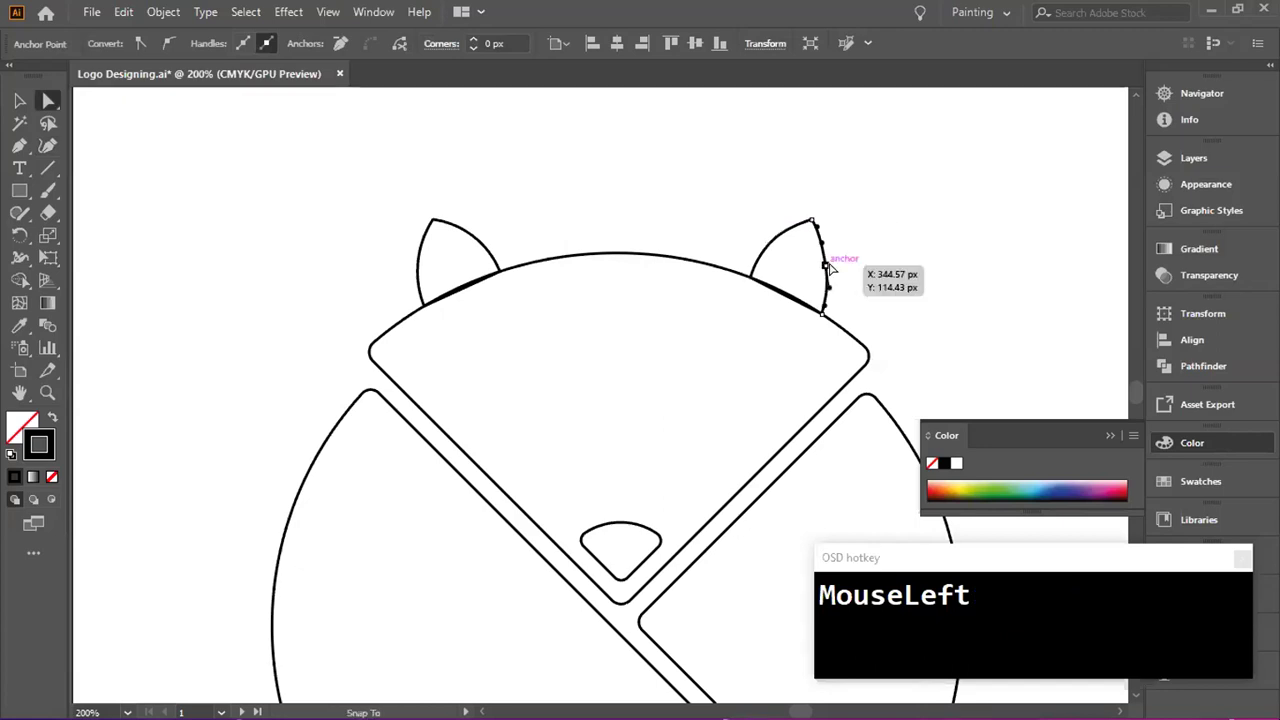
pyautogui.moveTo(829, 267); pyautogui.dragTo(832, 270)
pyautogui.click(19, 100)
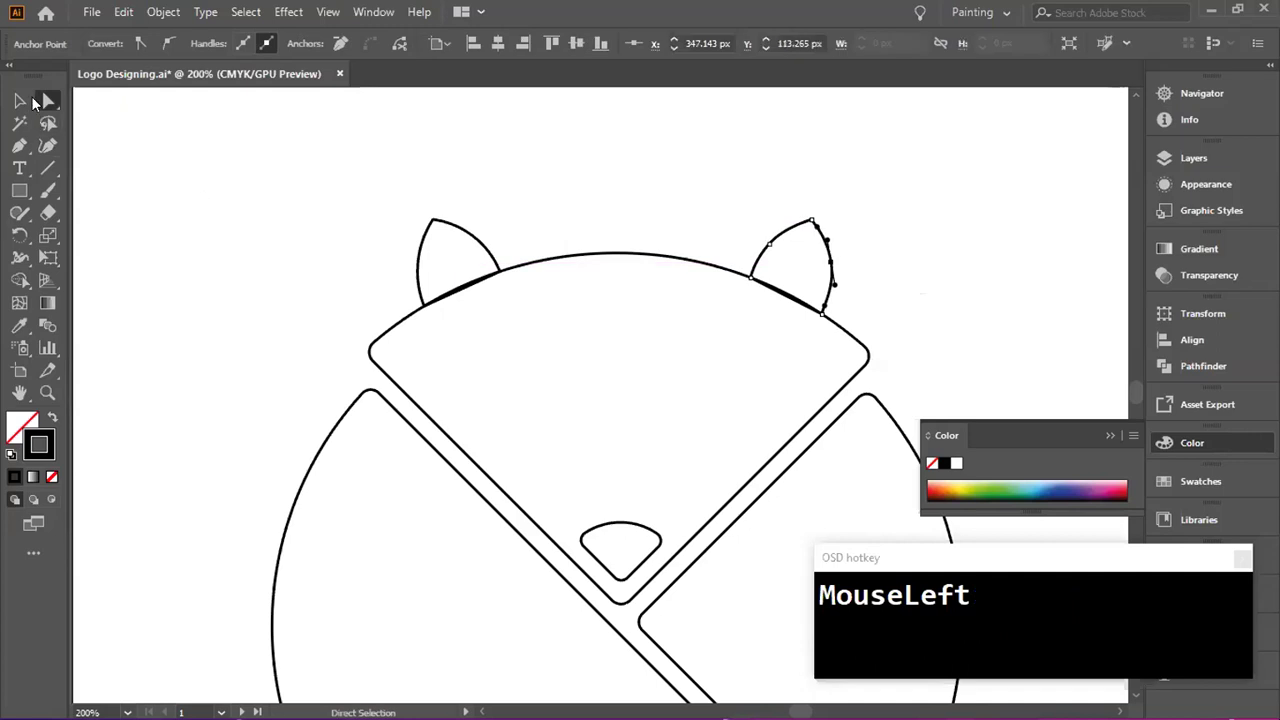
pyautogui.click(218, 127)
pyautogui.hotkey('ctrl', '-')
pyautogui.hotkey('ctrl', '-')
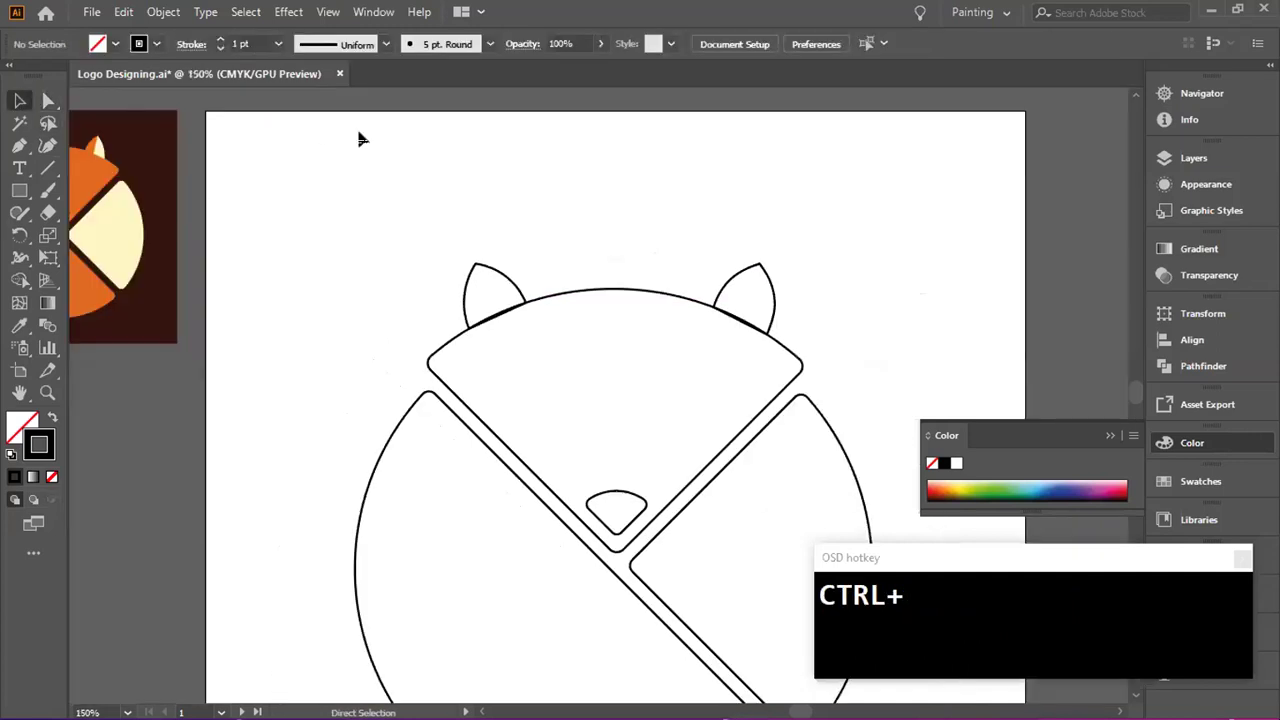
pyautogui.scroll(-1, 542, 281)
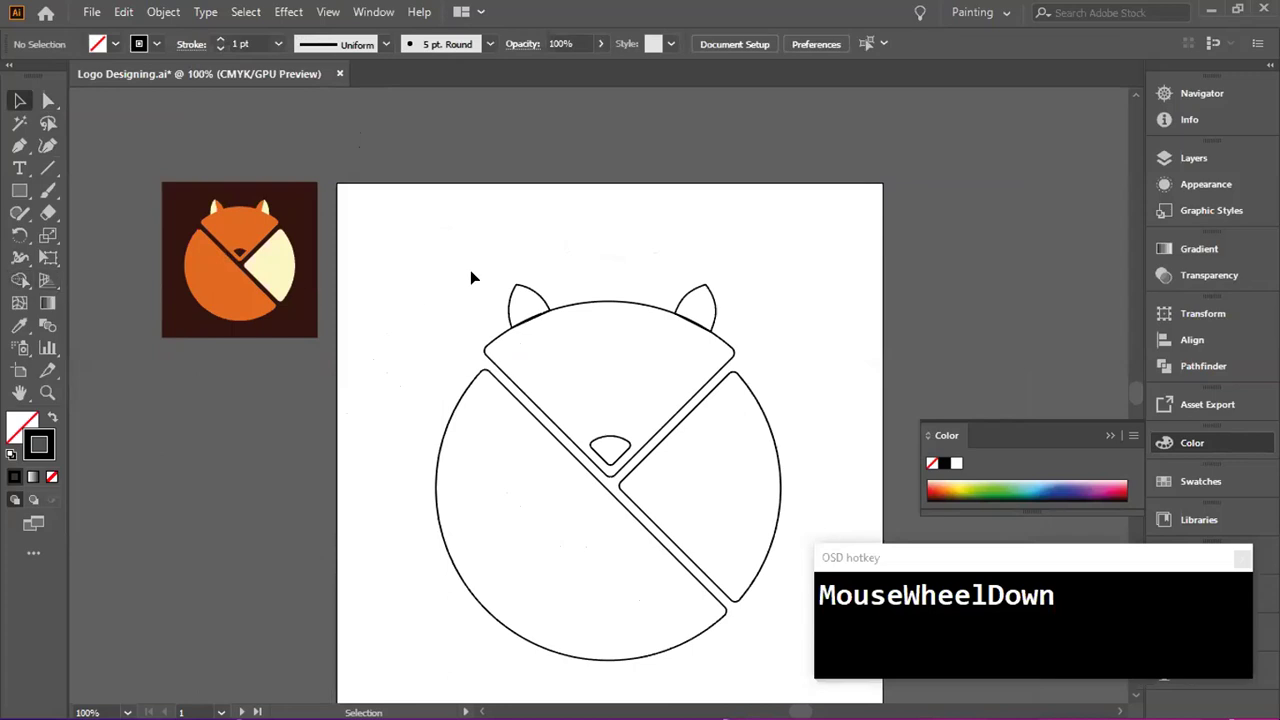
# - Merge both ears with the top segment into one head shape using the Shape Builder
pyautogui.moveTo(375, 225); pyautogui.dragTo(811, 397)
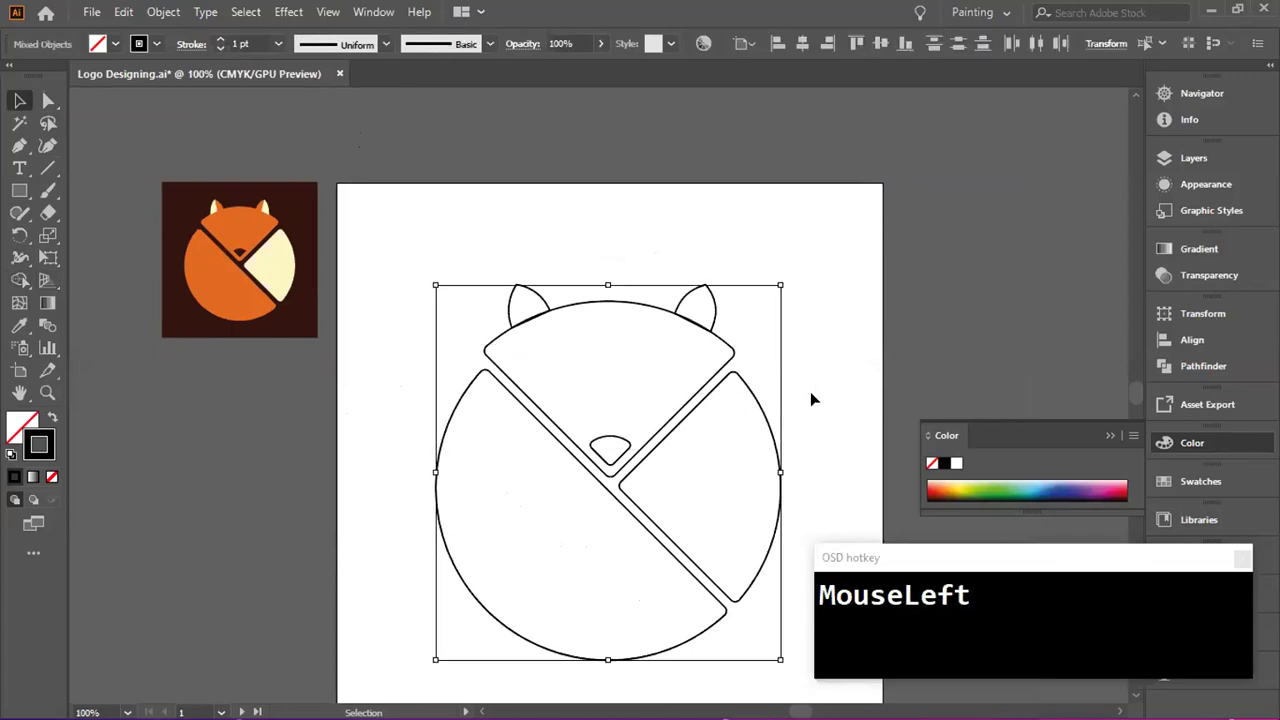
pyautogui.click(20, 280)
pyautogui.moveTo(527, 312)
pyautogui.mouseDown()
pyautogui.moveTo(555, 351)
pyautogui.moveTo(634, 358)
pyautogui.moveTo(700, 305)
pyautogui.mouseUp()
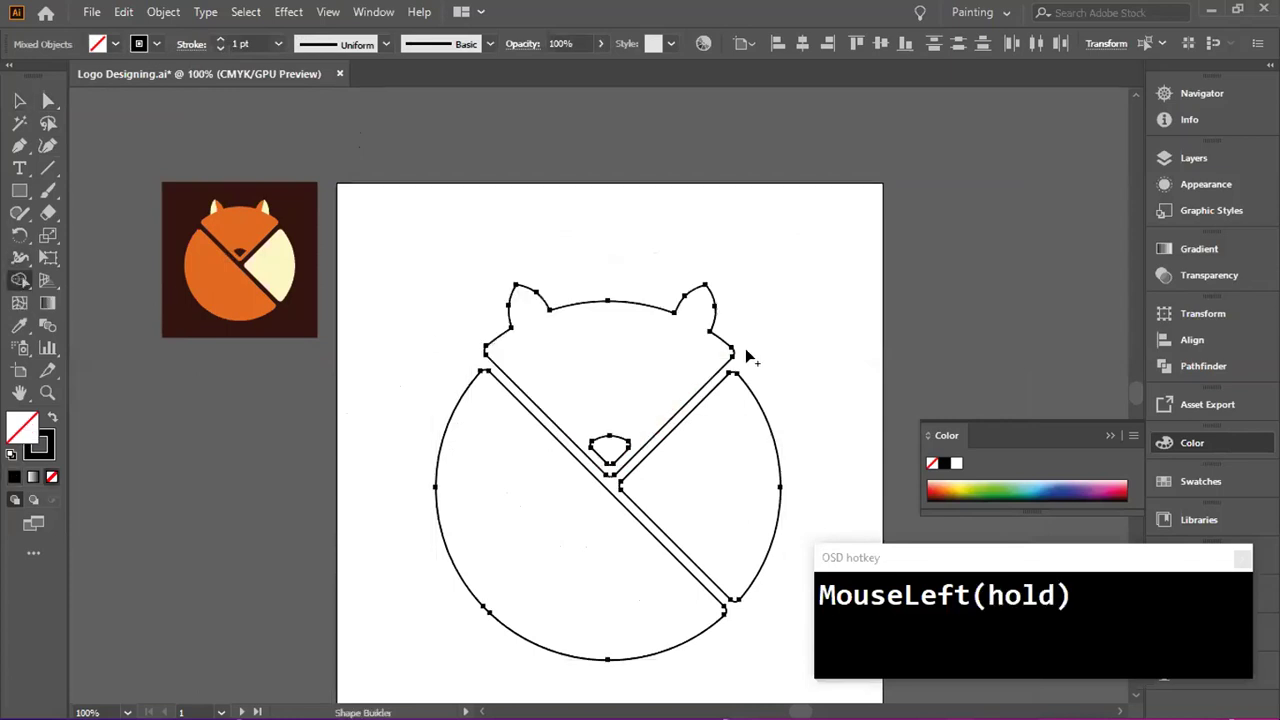
pyautogui.moveTo(750, 340); pyautogui.dragTo(752, 342)
pyautogui.press('v')
pyautogui.click(520, 214)
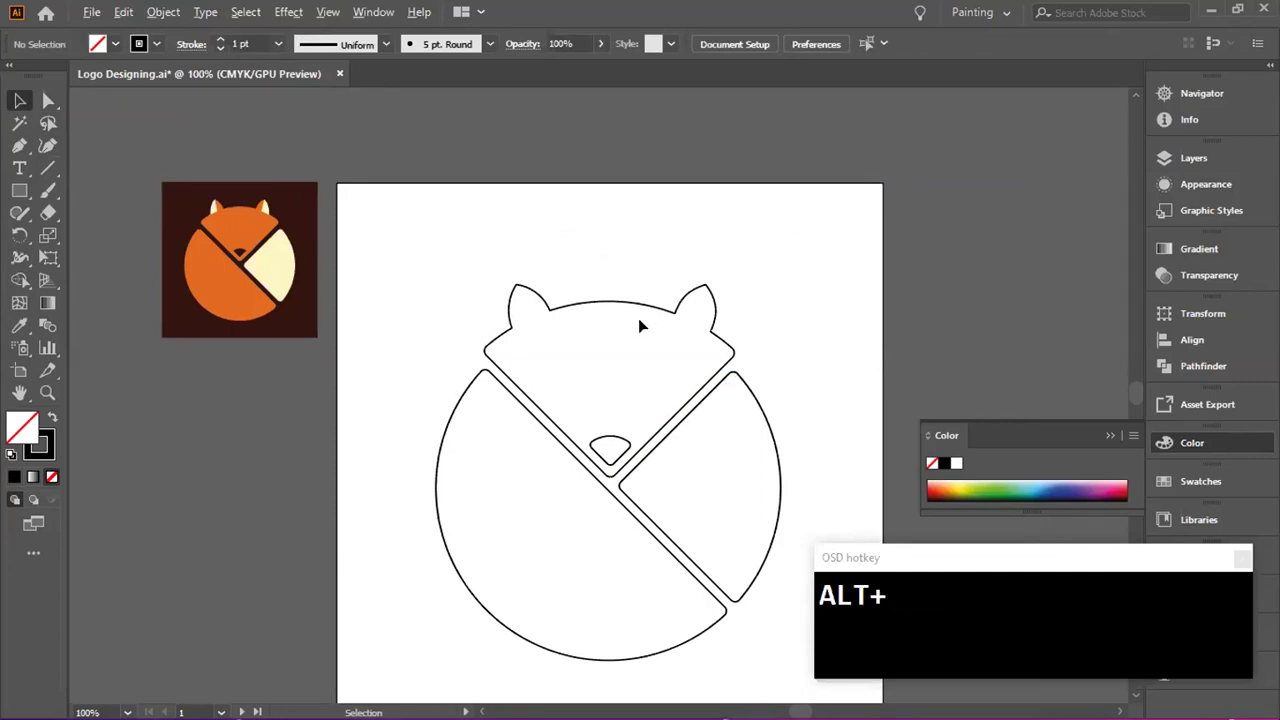
# - Draw an open two-segment path in the left ear with the Pen tool, from its tip inward and down to its outer base corner
pyautogui.scroll(3, 640, 323)
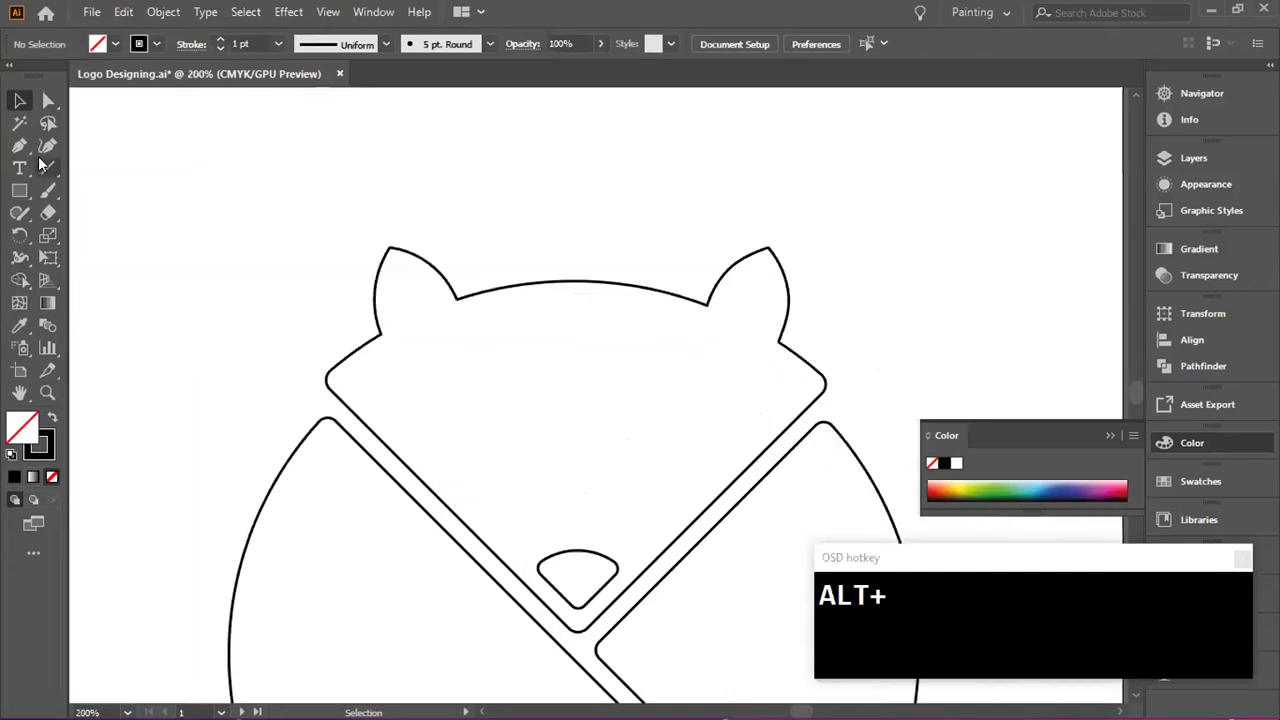
pyautogui.click(21, 148)
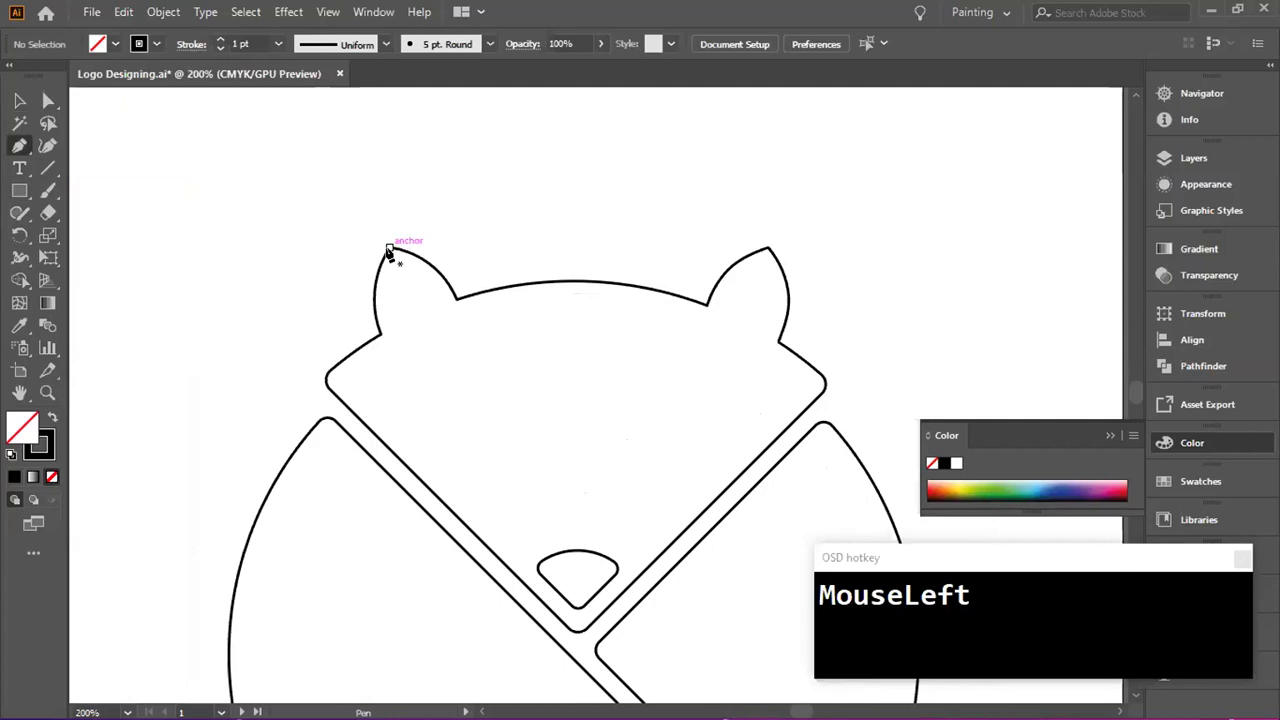
pyautogui.click(389, 248)
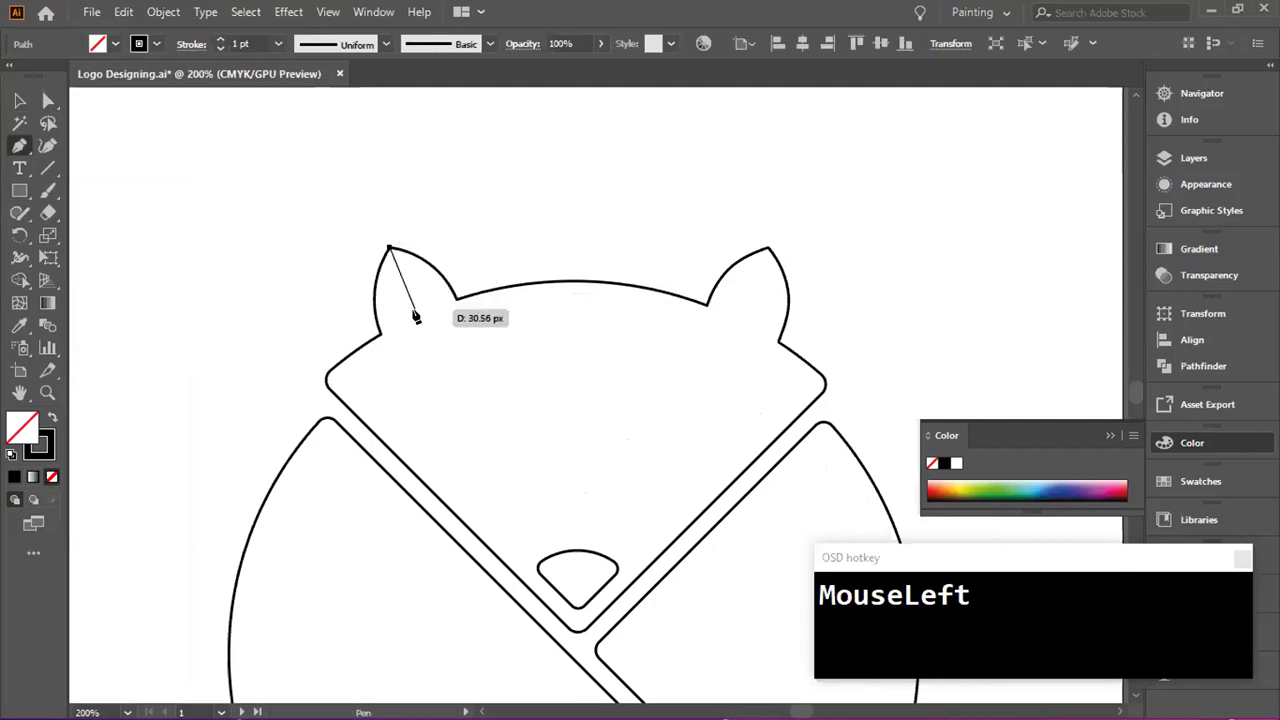
pyautogui.click(418, 317)
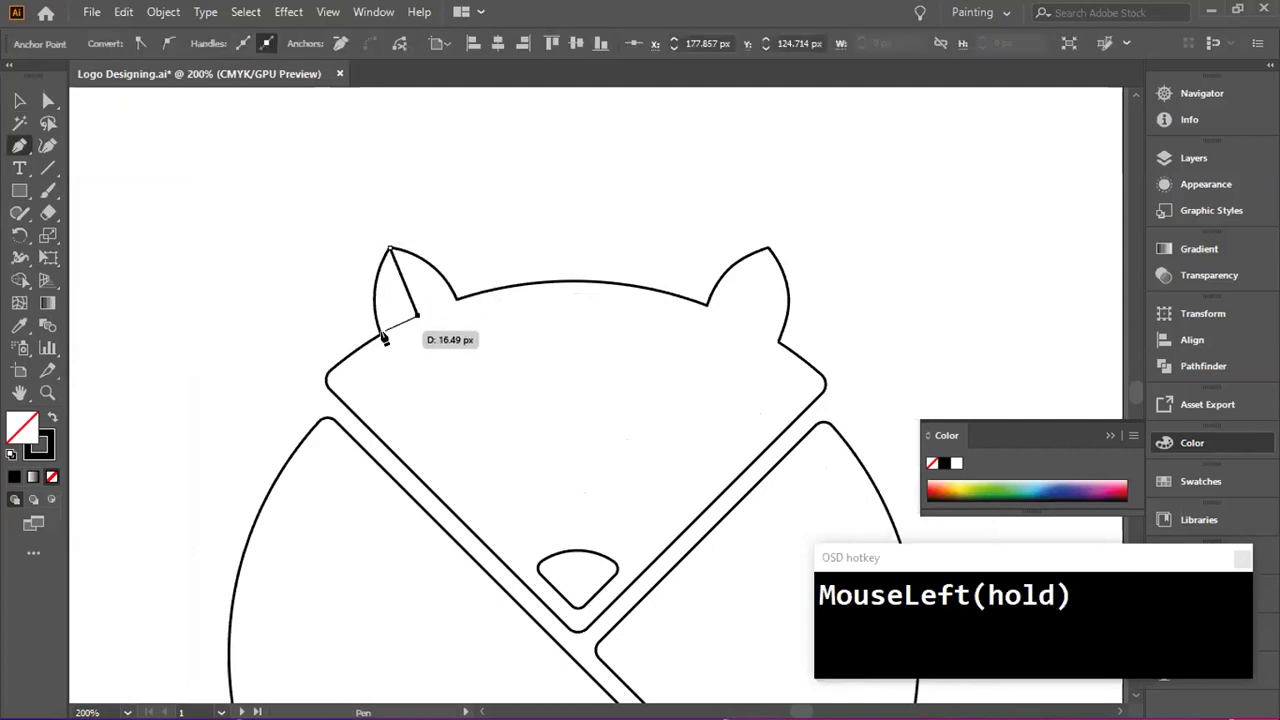
pyautogui.click(380, 334)
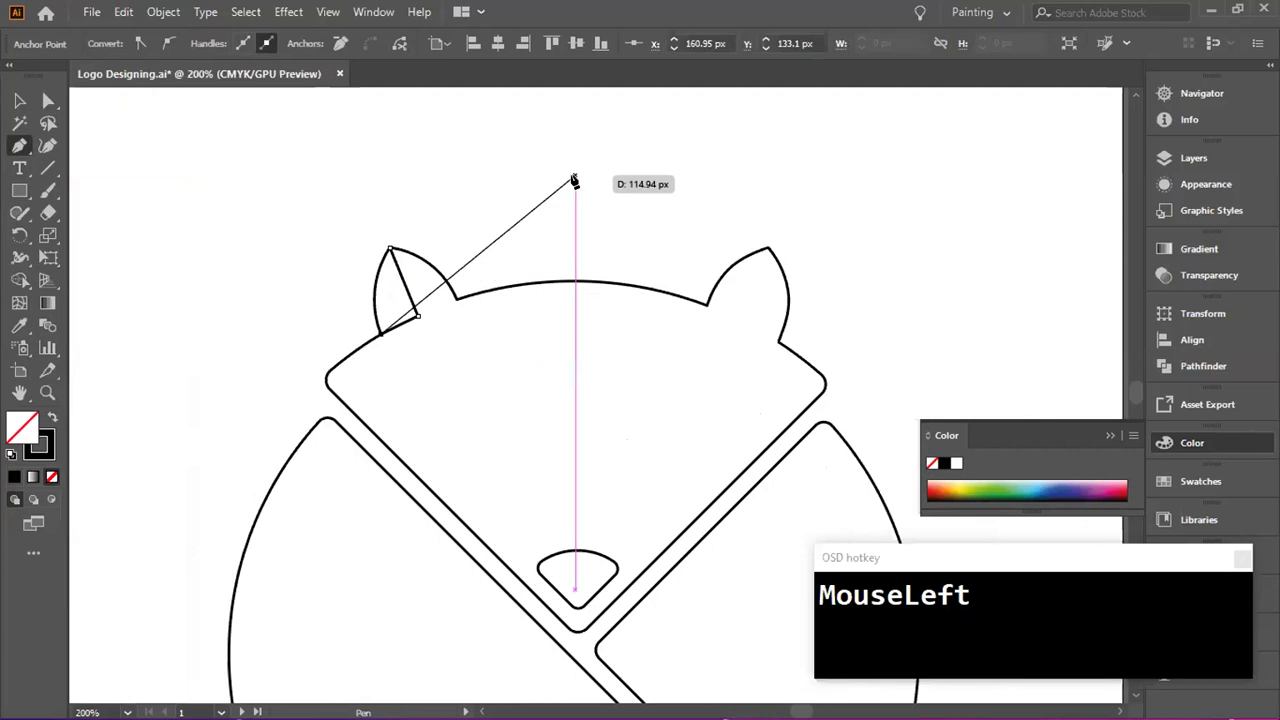
pyautogui.press('Escape')
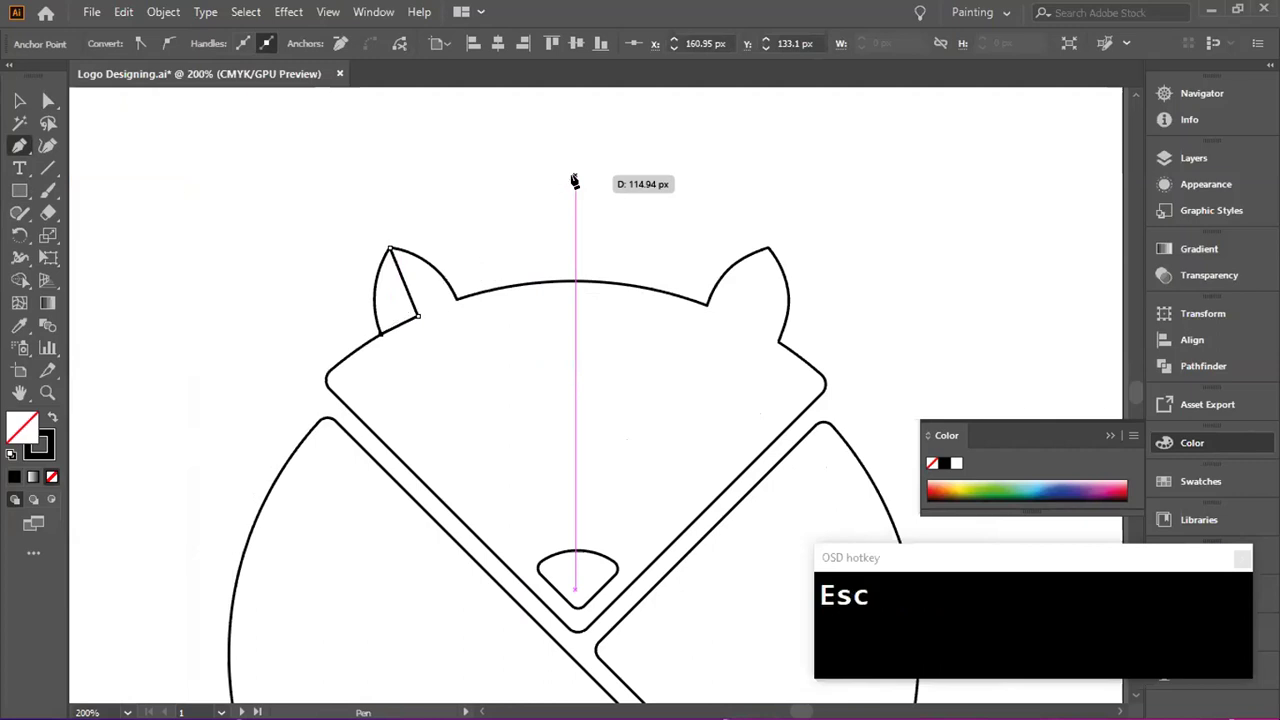
# - Draw a mirrored open path in the right ear, from its tip inward and down to its outer base corner
pyautogui.click(768, 247)
pyautogui.click(741, 321)
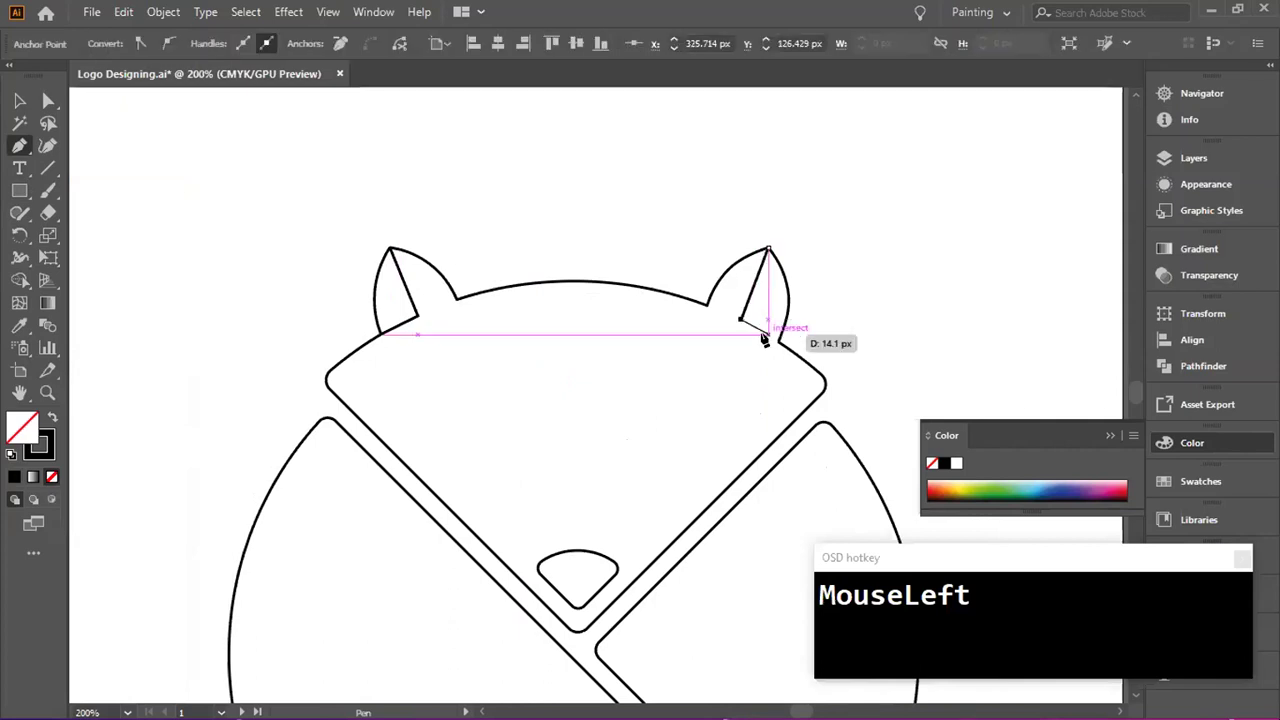
pyautogui.click(778, 340)
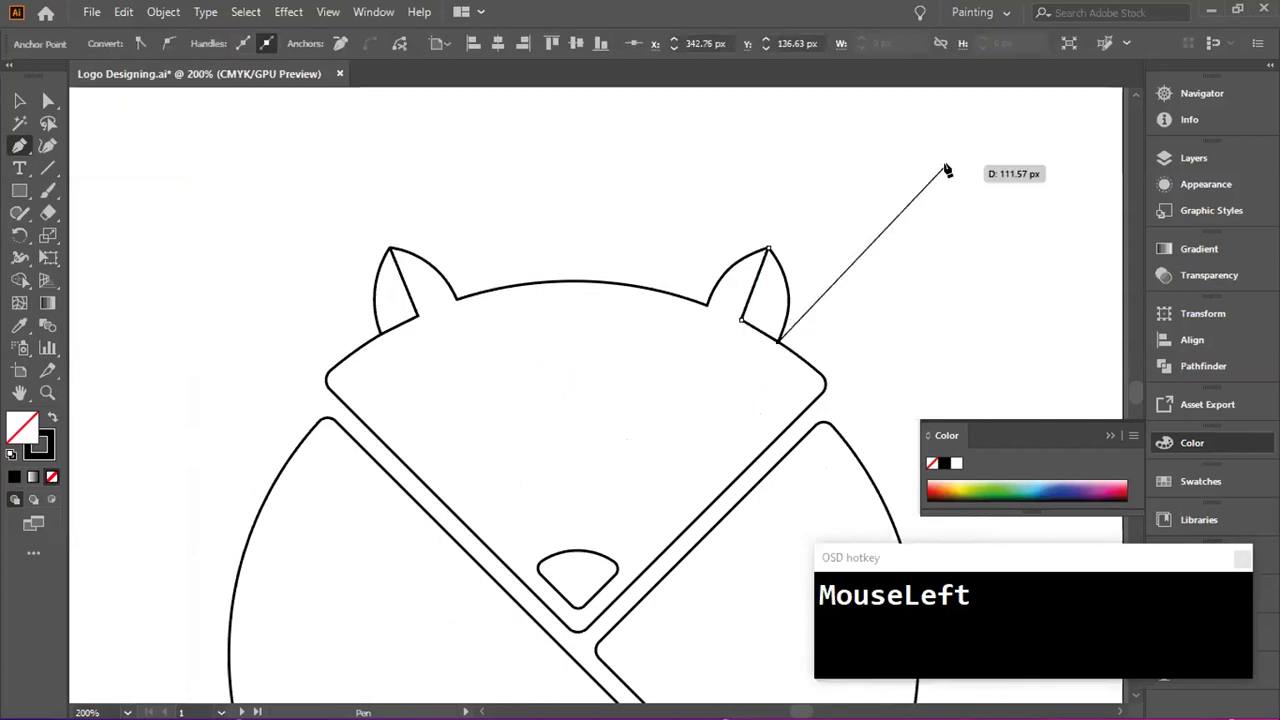
pyautogui.press('Escape')
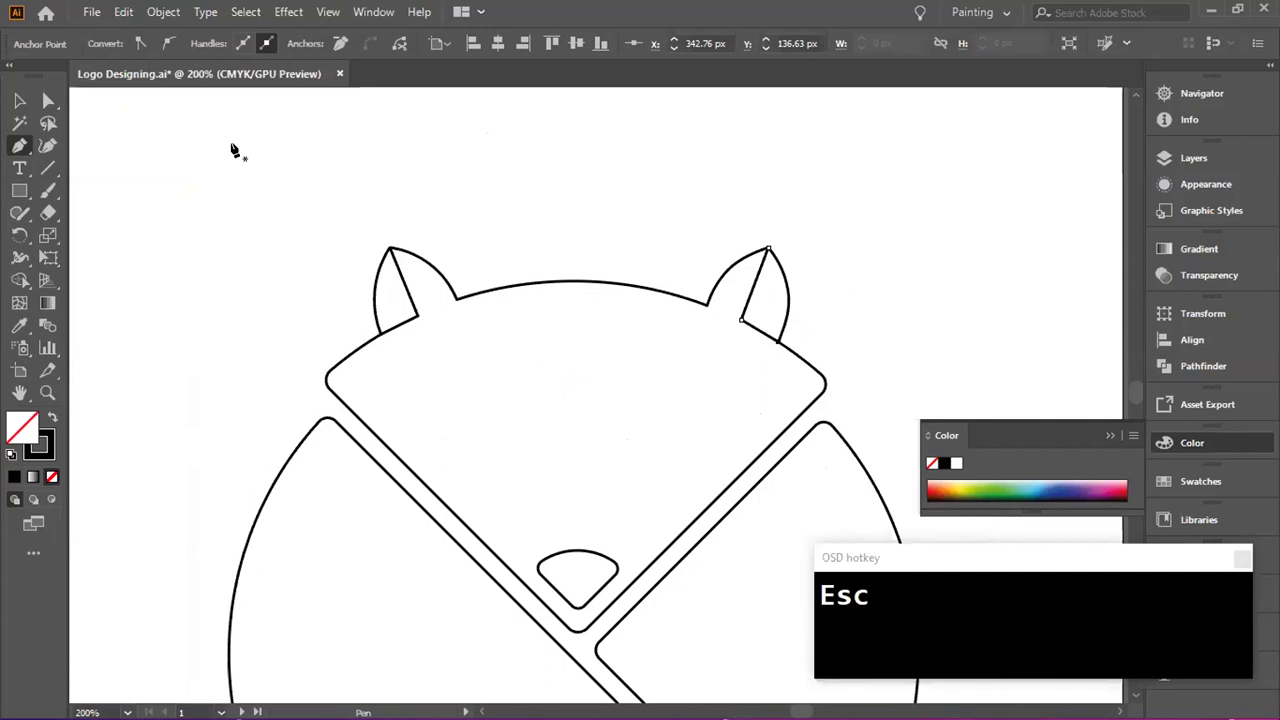
# - Examine the head outline and the left ear's dividing line as separate selections, comparing the drawing with the sample logo
pyautogui.click(19, 101)
pyautogui.click(346, 220)
pyautogui.click(372, 292)
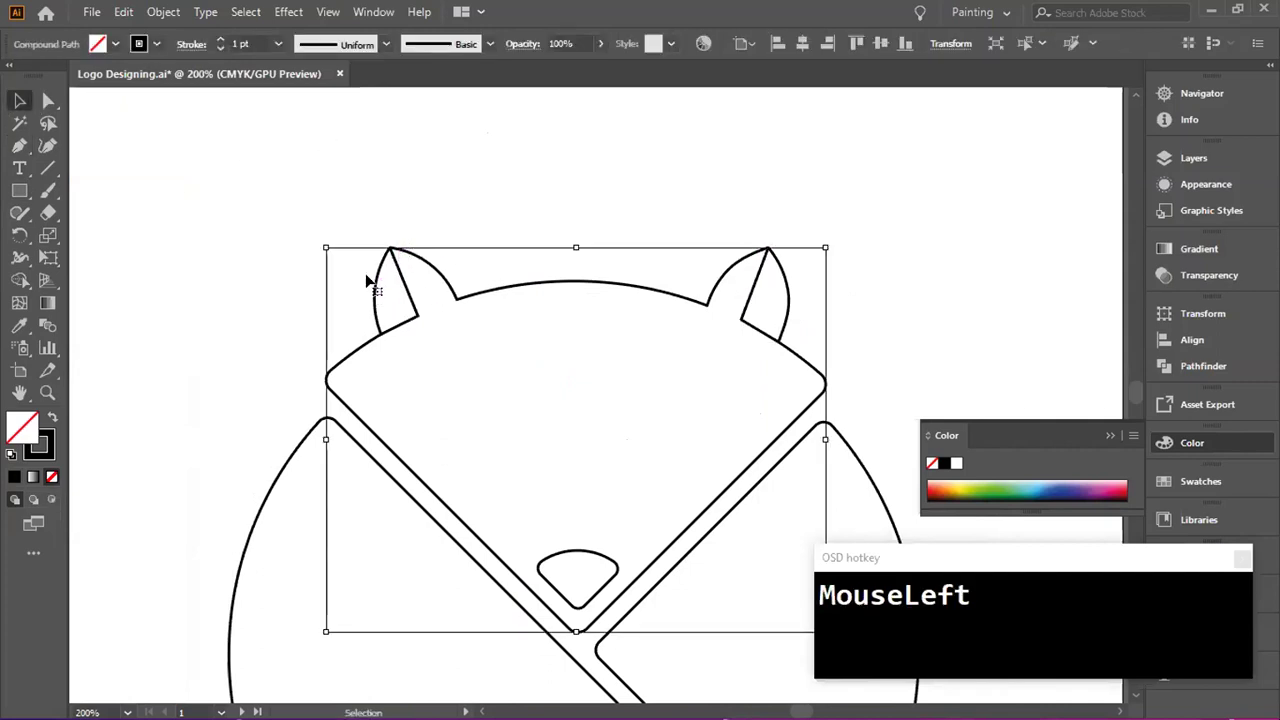
pyautogui.click(416, 262)
pyautogui.moveTo(416, 262)
pyautogui.mouseDown()
pyautogui.moveTo(355, 328)
pyautogui.moveTo(389, 259)
pyautogui.mouseUp()
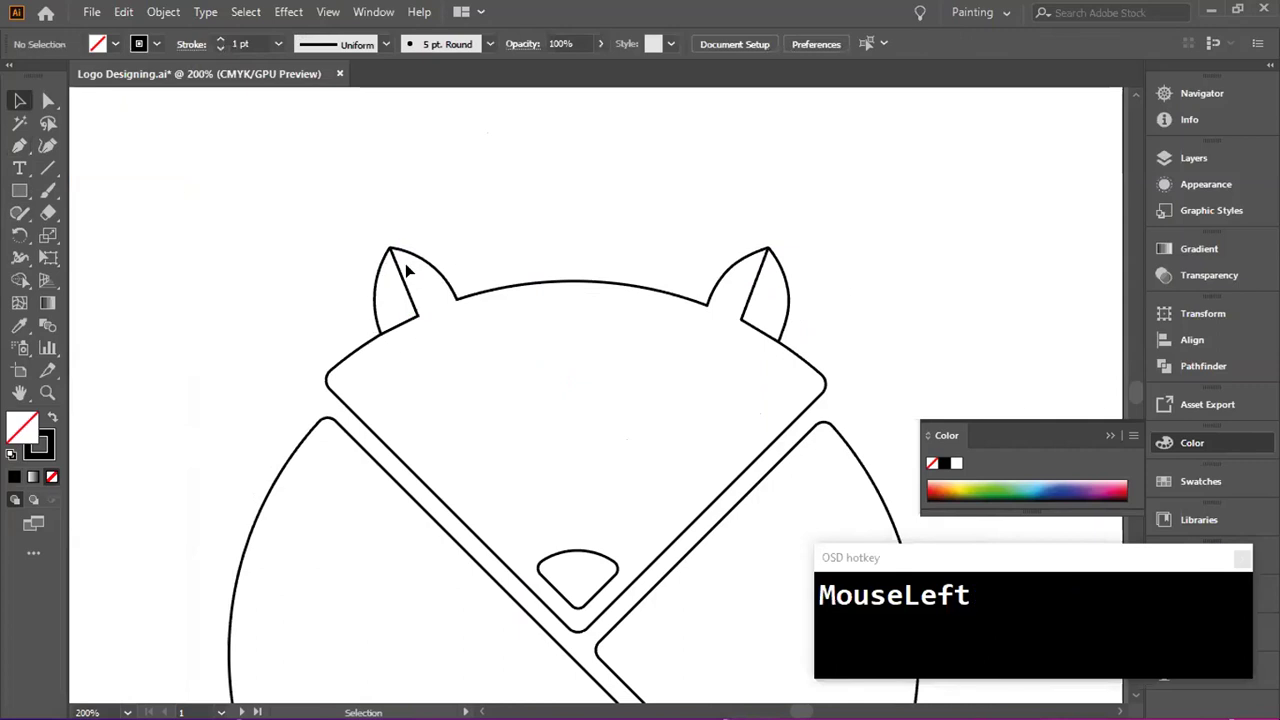
pyautogui.click(414, 298)
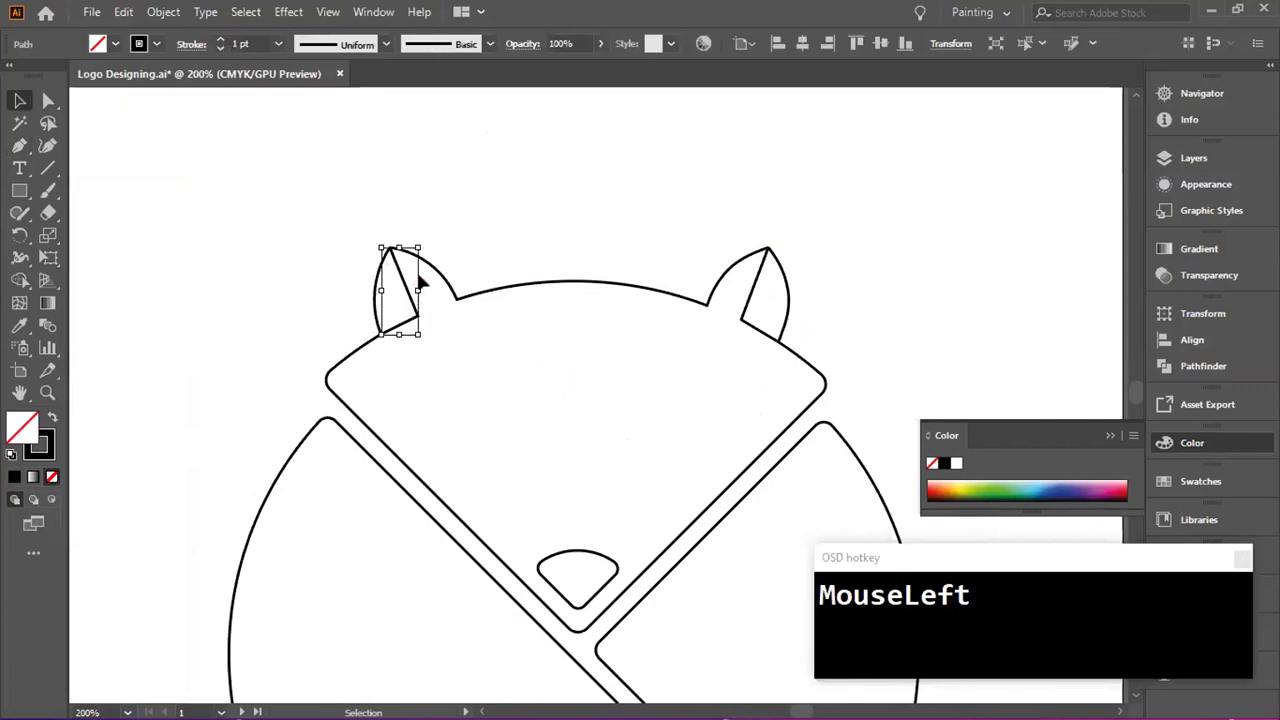
pyautogui.click(517, 196)
pyautogui.hotkey('ctrl', '-')
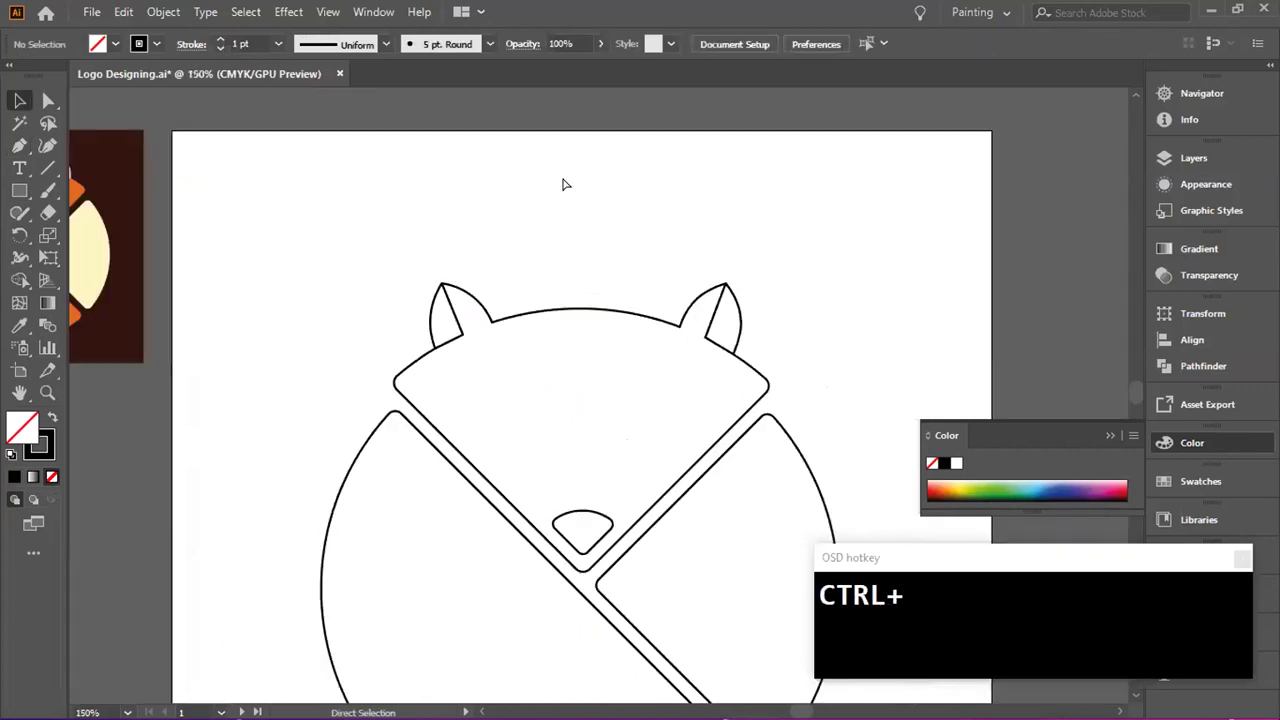
pyautogui.hotkey('ctrl', '-')
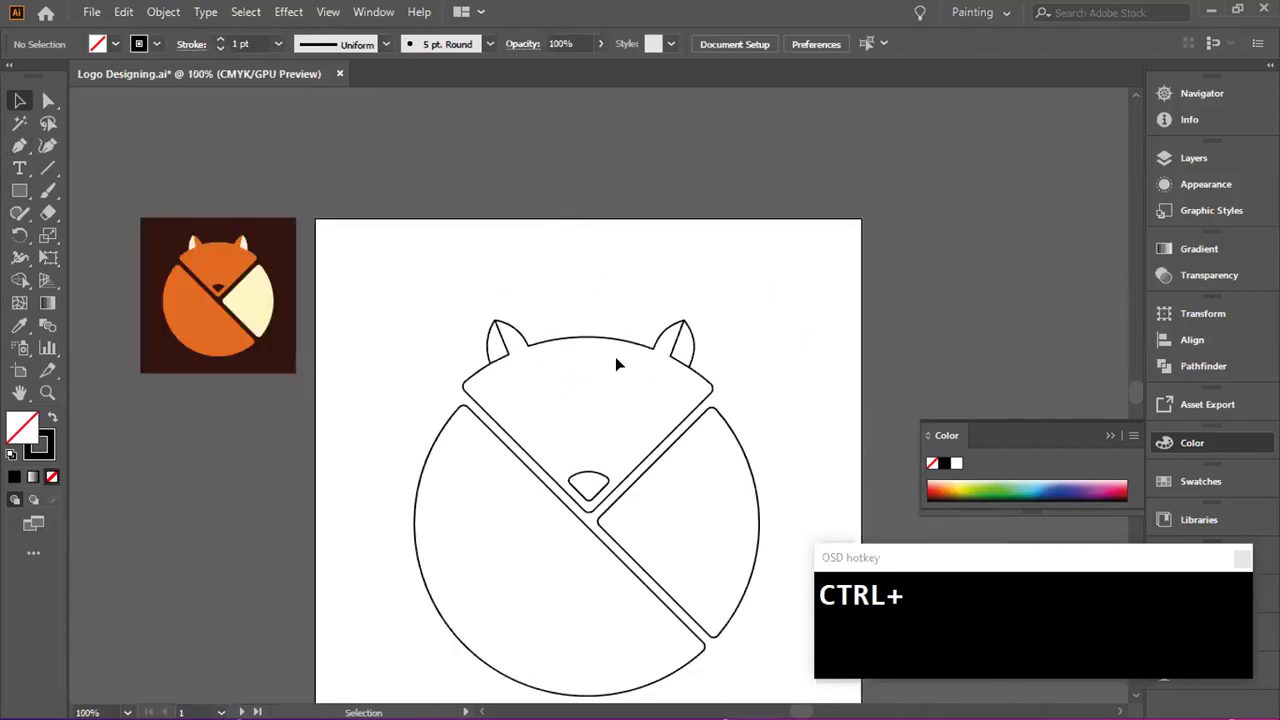
pyautogui.scroll(-1, 617, 357)
pyautogui.hscroll(-1, 660, 390)
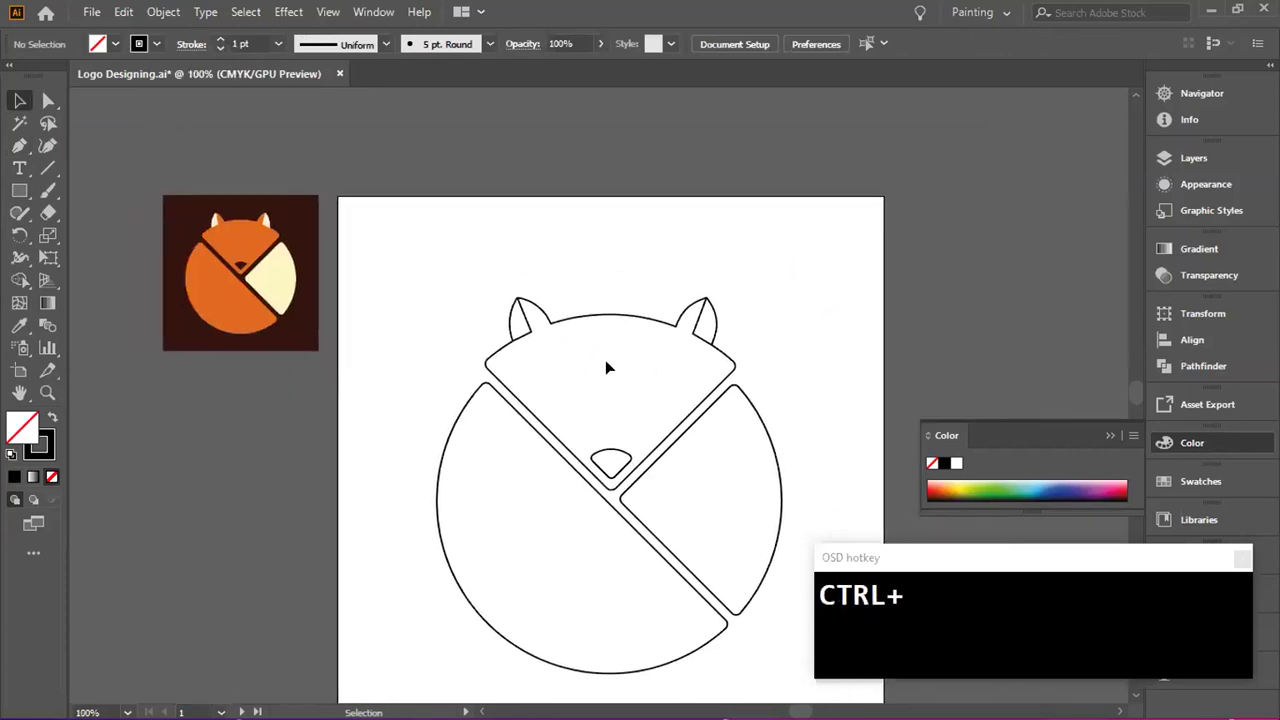
# - Split the outer parts of both ears from the head into separate closed shapes with the Shape Builder and check their selection
pyautogui.click(19, 279)
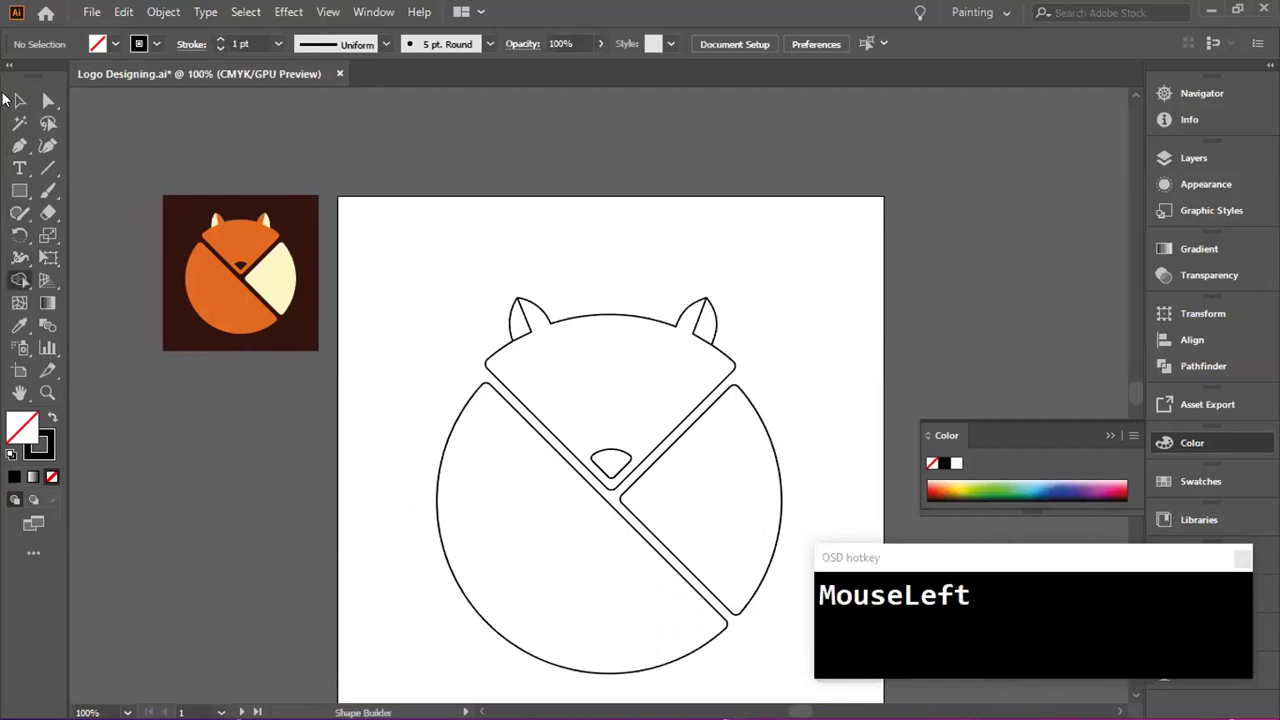
pyautogui.click(19, 100)
pyautogui.moveTo(452, 267); pyautogui.dragTo(786, 428)
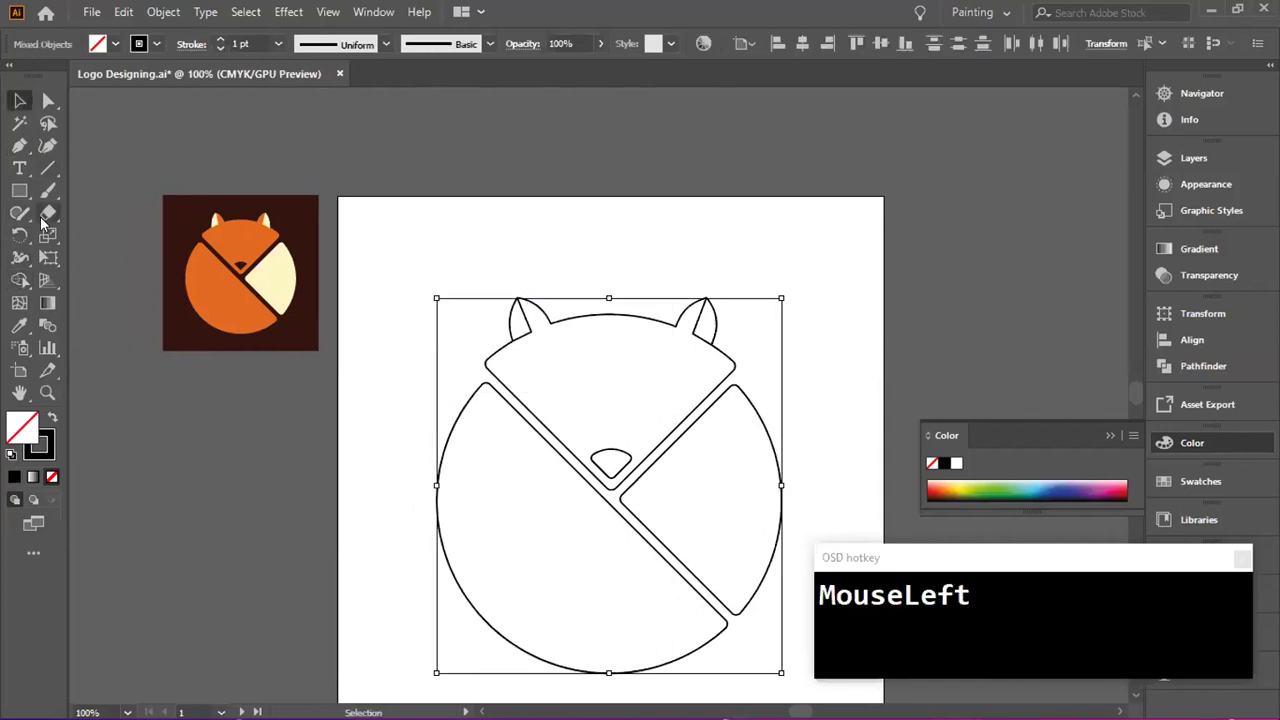
pyautogui.click(19, 280)
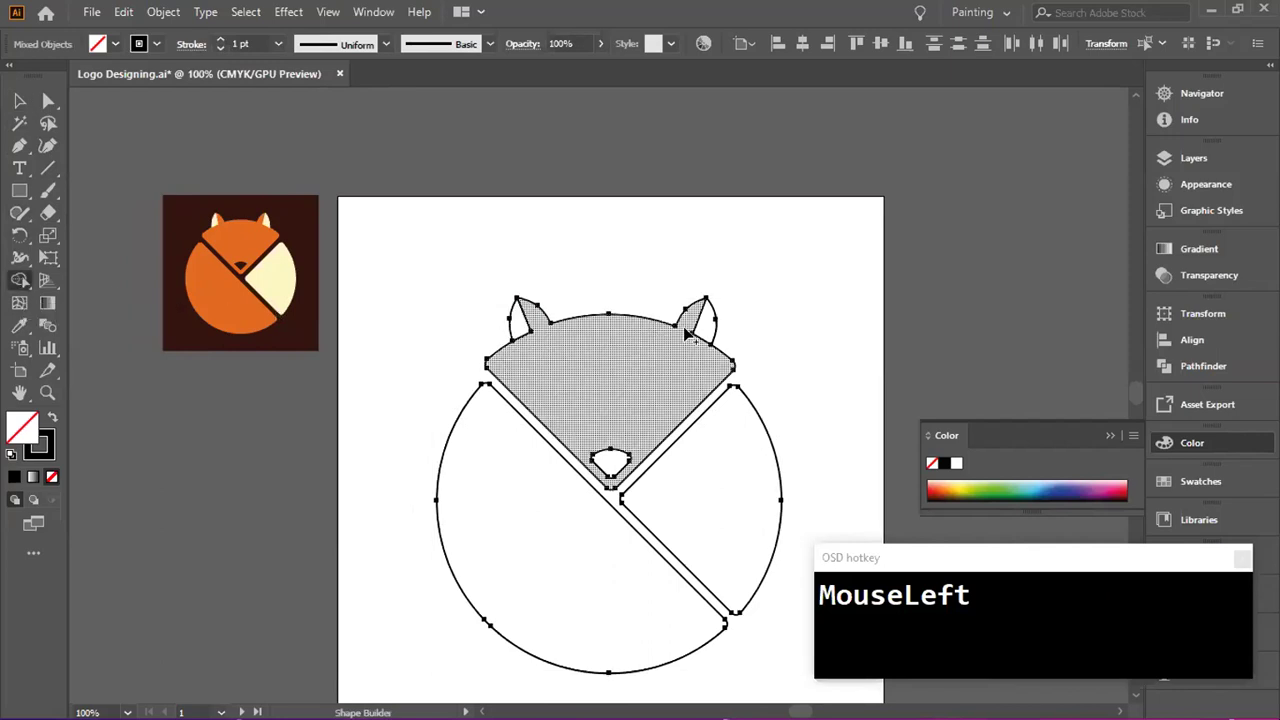
pyautogui.click(19, 100)
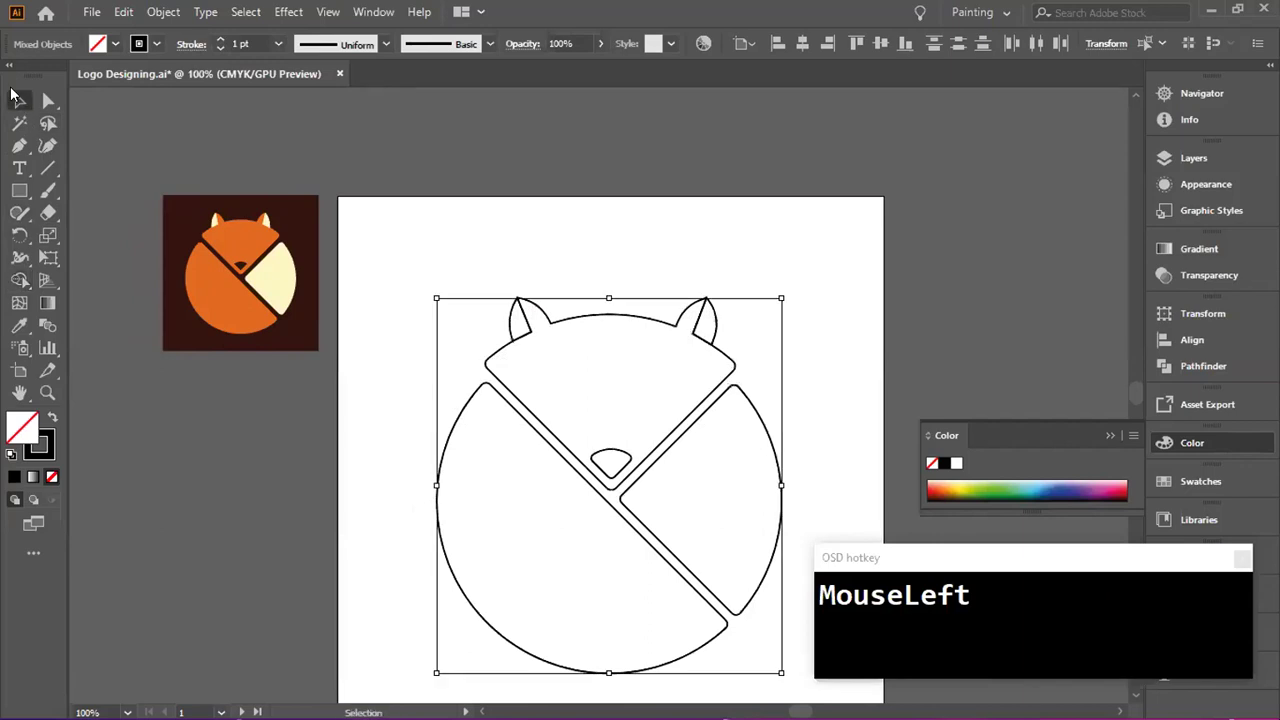
pyautogui.click(530, 222)
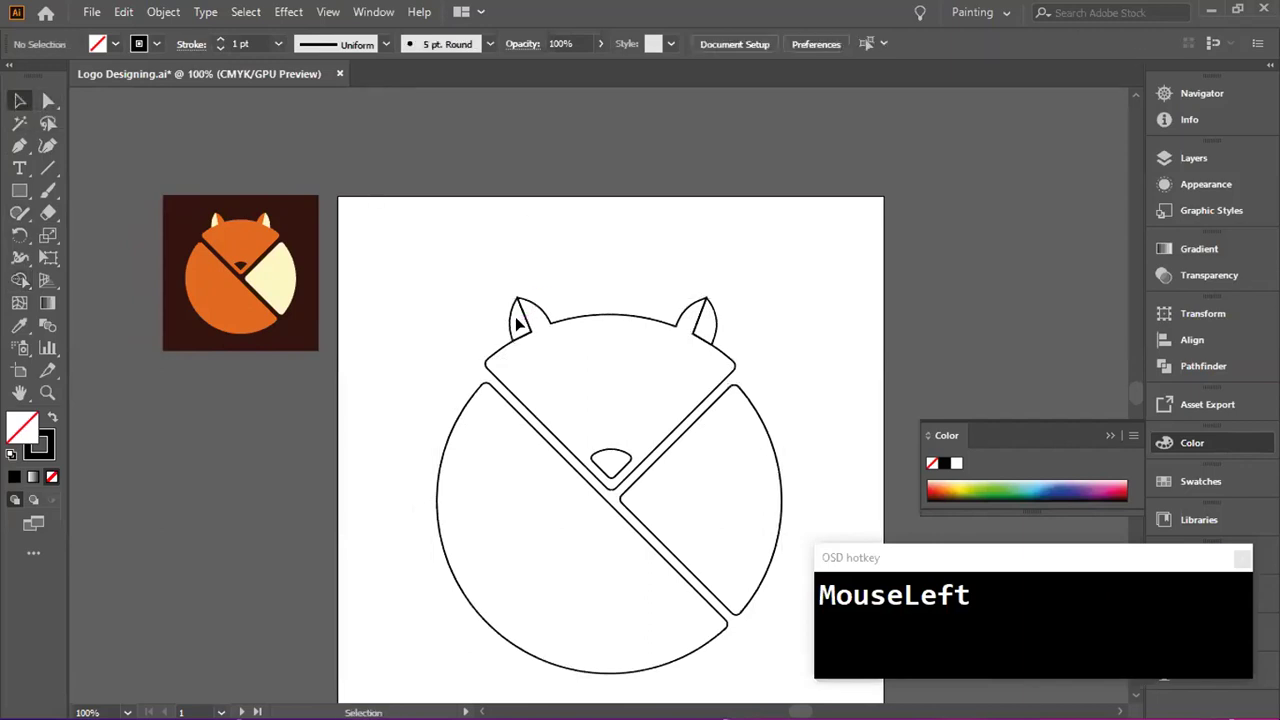
pyautogui.click(524, 316)
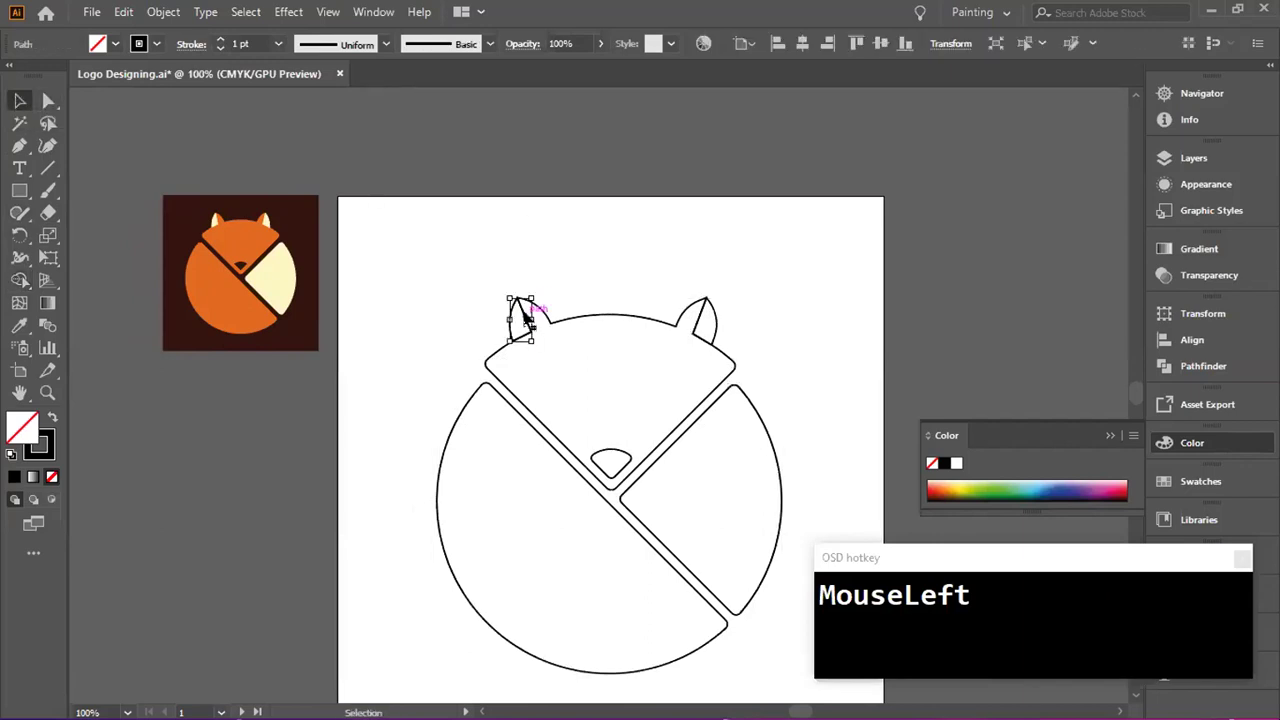
pyautogui.keyDown('shift'); pyautogui.click(707, 316); pyautogui.keyUp('shift')
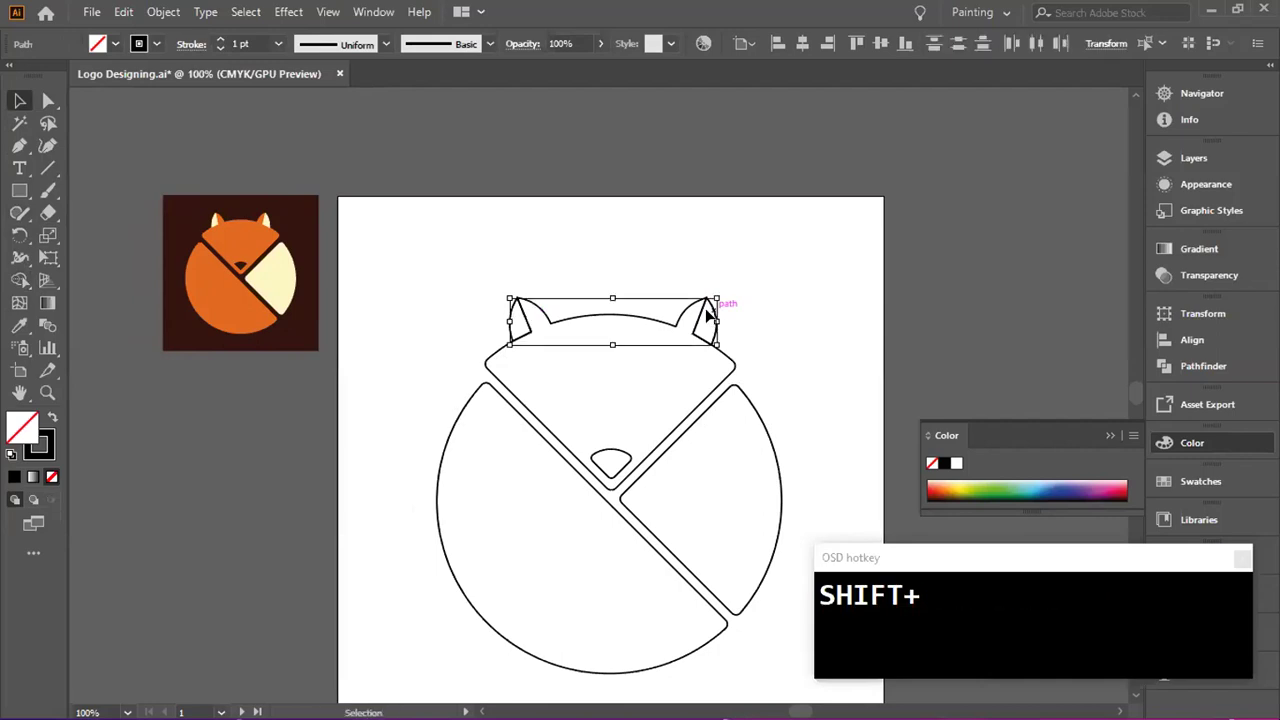
pyautogui.click(675, 245)
pyautogui.scroll(-1, 675, 245)
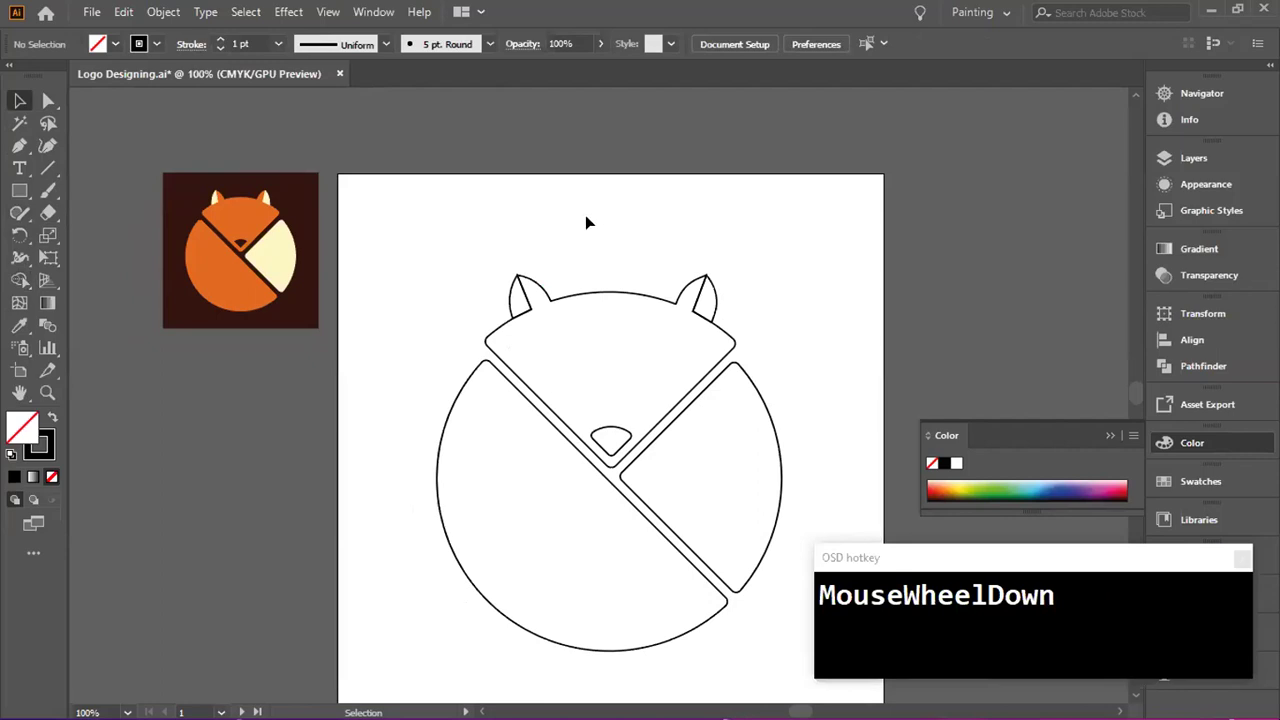
# - Fill the head shape with the orange sampled from the reference fox using the Eyedropper
pyautogui.press('v')
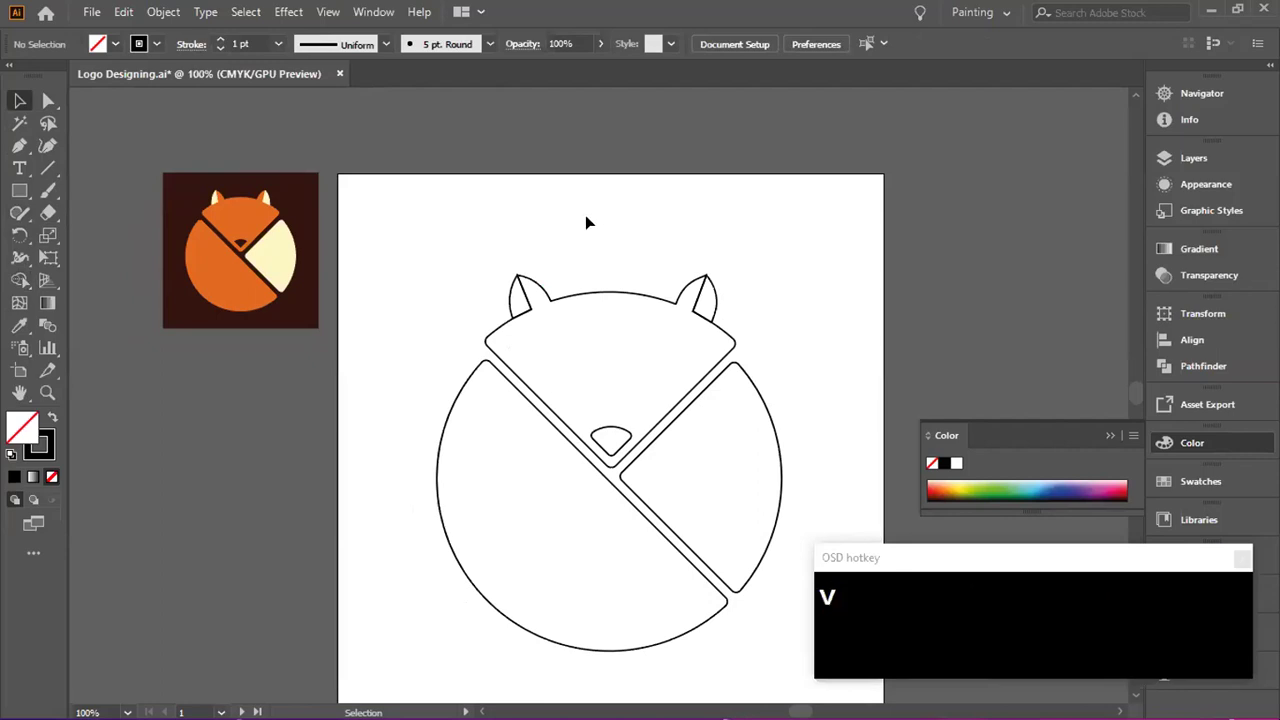
pyautogui.click(597, 279)
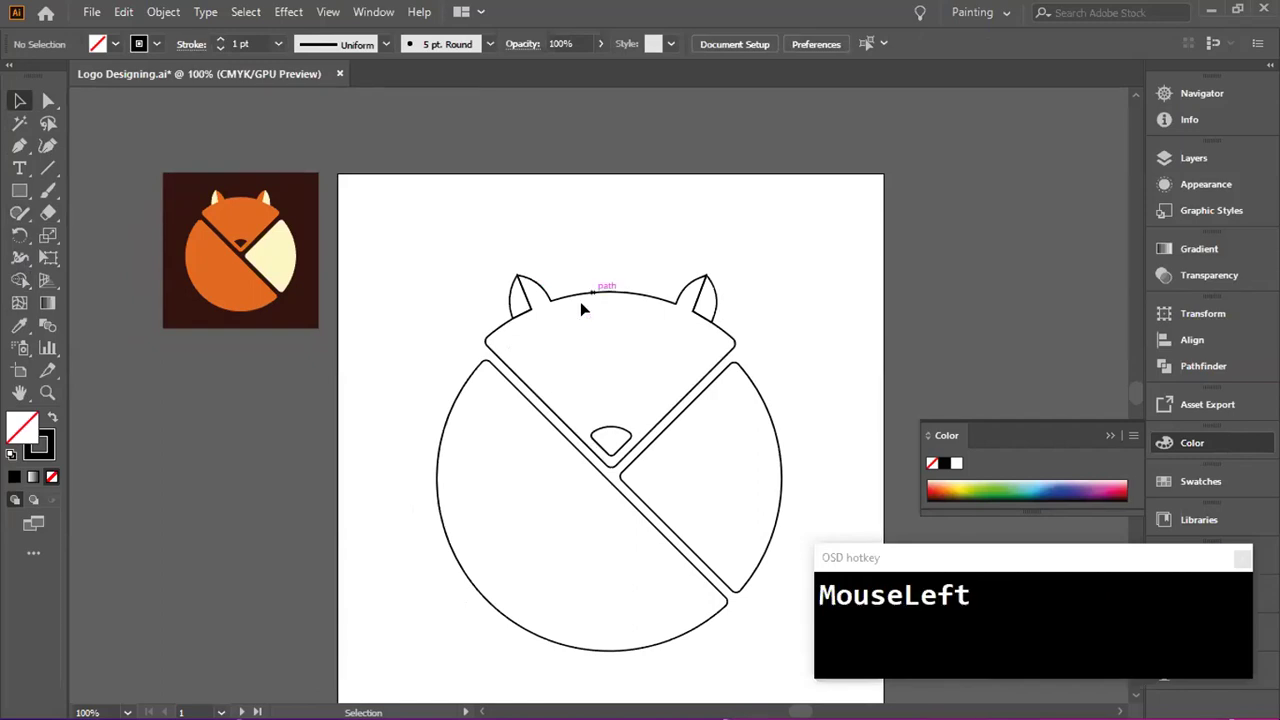
pyautogui.press('i')
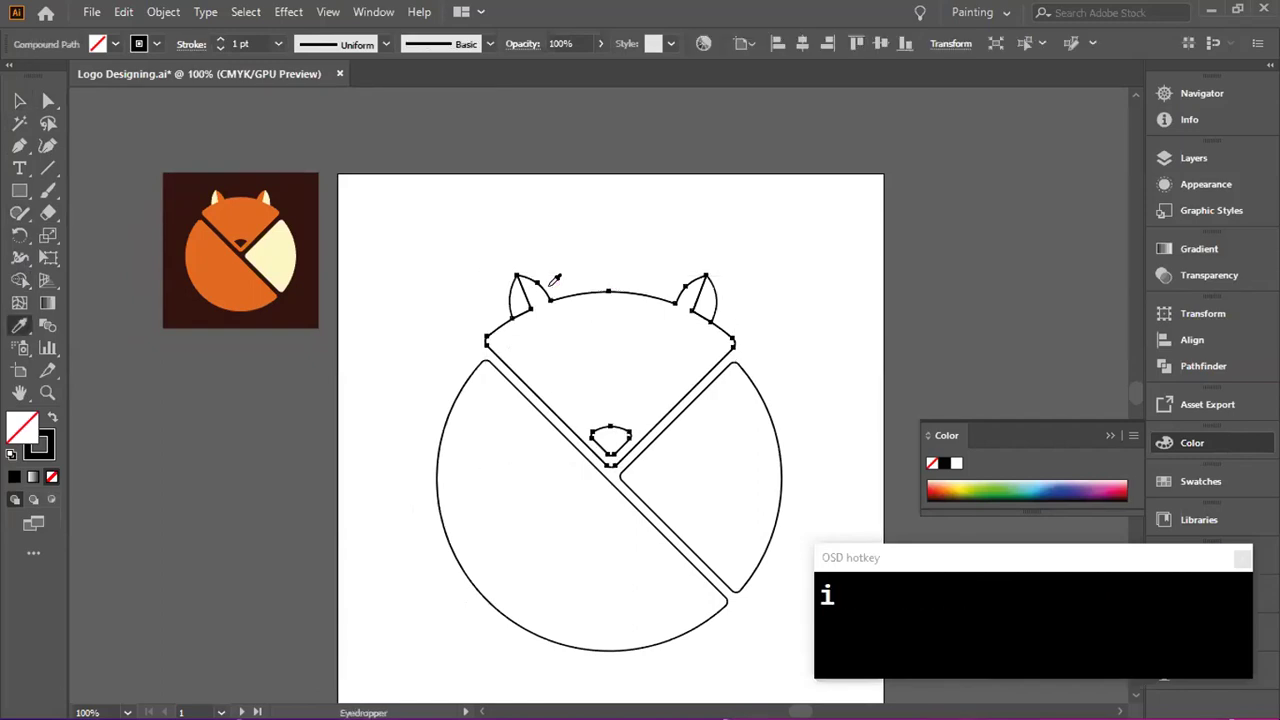
pyautogui.click(254, 206)
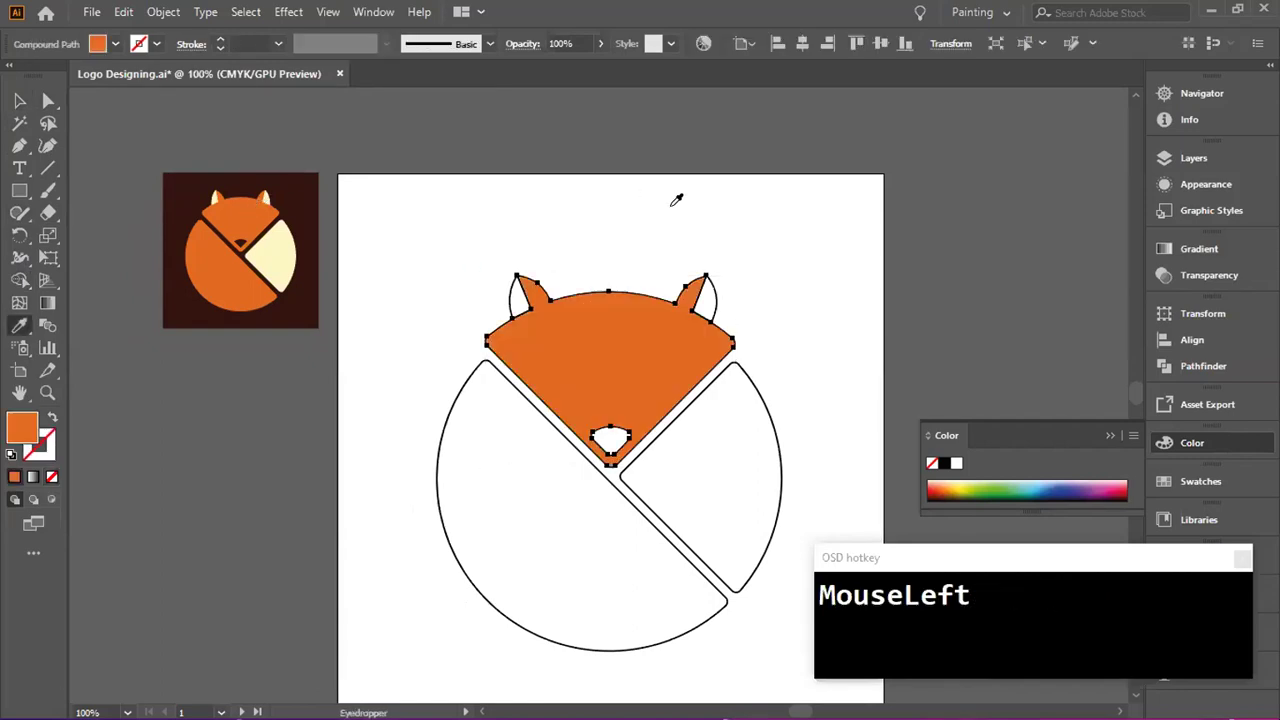
# - Fill the large lower-left body segment with the reference fox's orange using the Eyedropper
pyautogui.press('v')
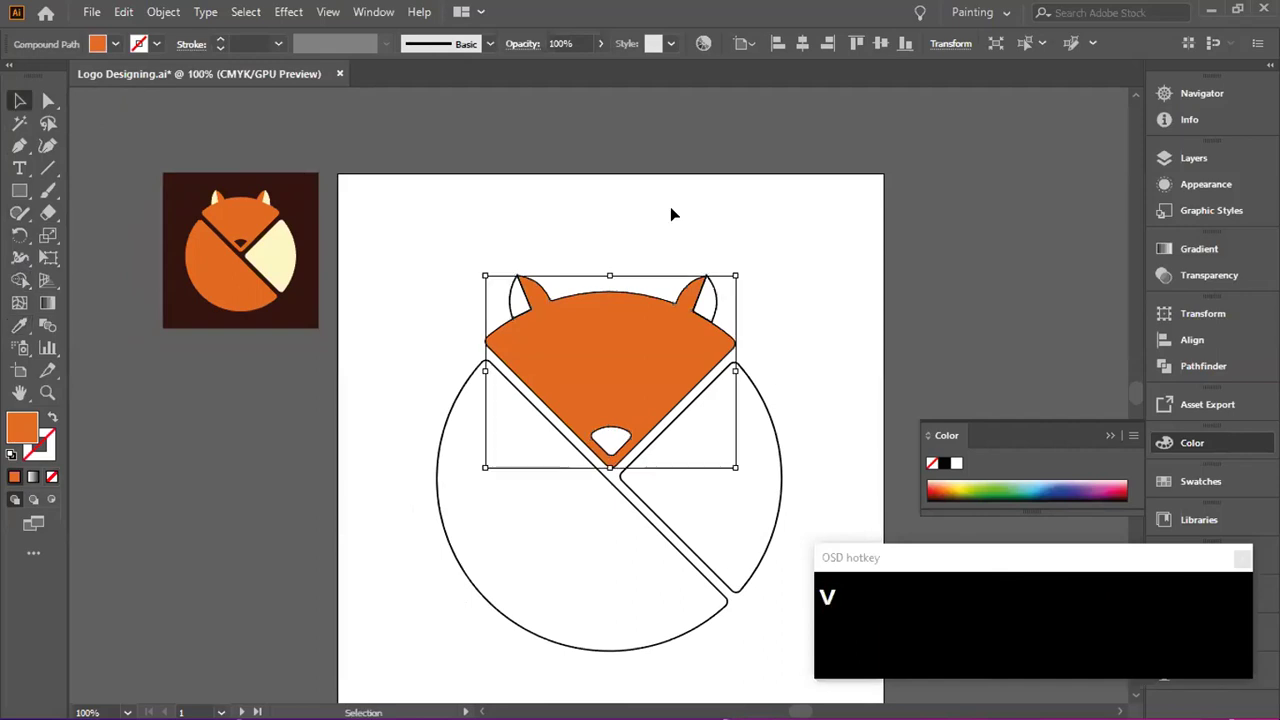
pyautogui.click(468, 378)
pyautogui.press('i')
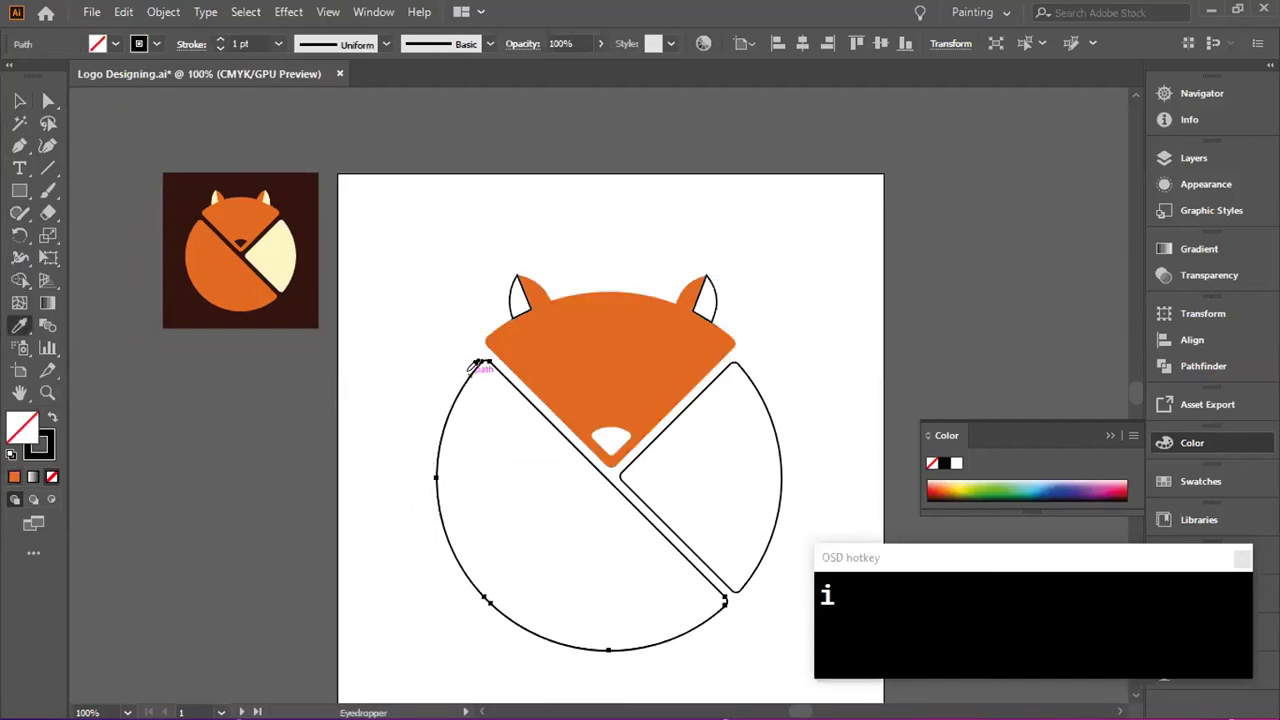
pyautogui.click(235, 273)
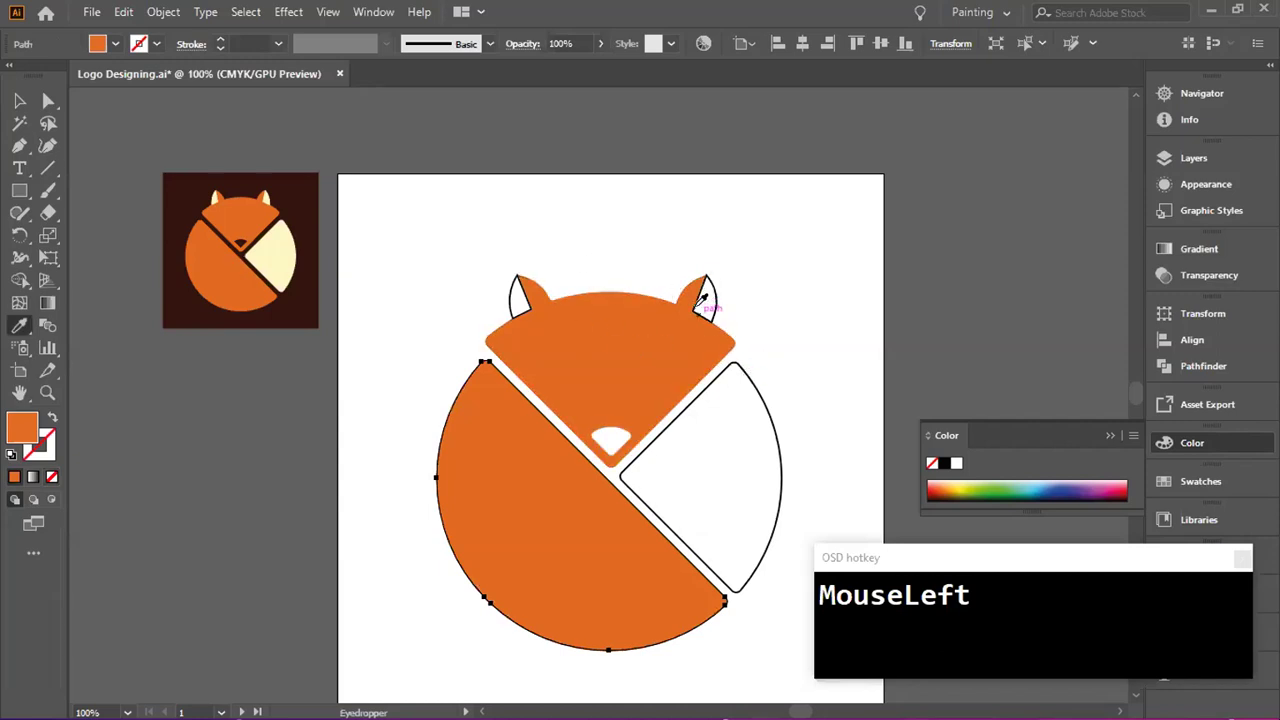
# - Fill the right body segment and the outer parts of both ears with the cream sampled from the reference fox using the Eyedropper
pyautogui.press('v')
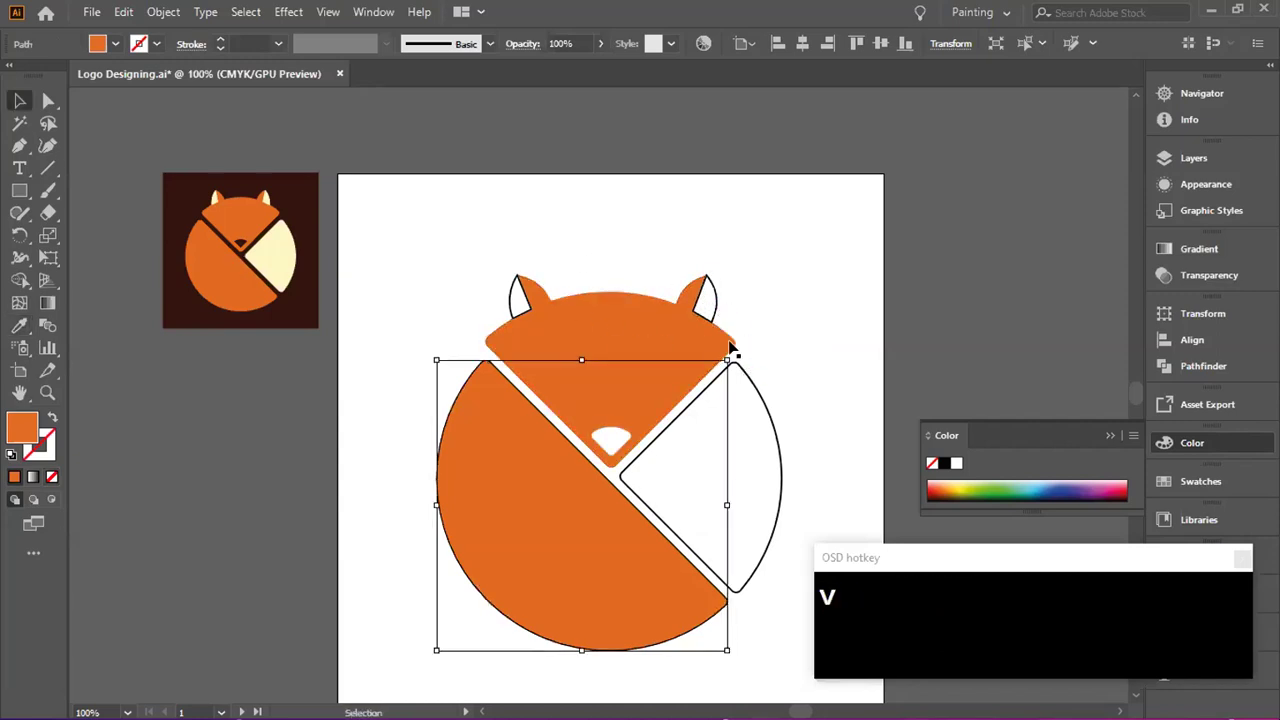
pyautogui.click(766, 400)
pyautogui.keyDown('shift'); pyautogui.click(714, 302); pyautogui.keyUp('shift')
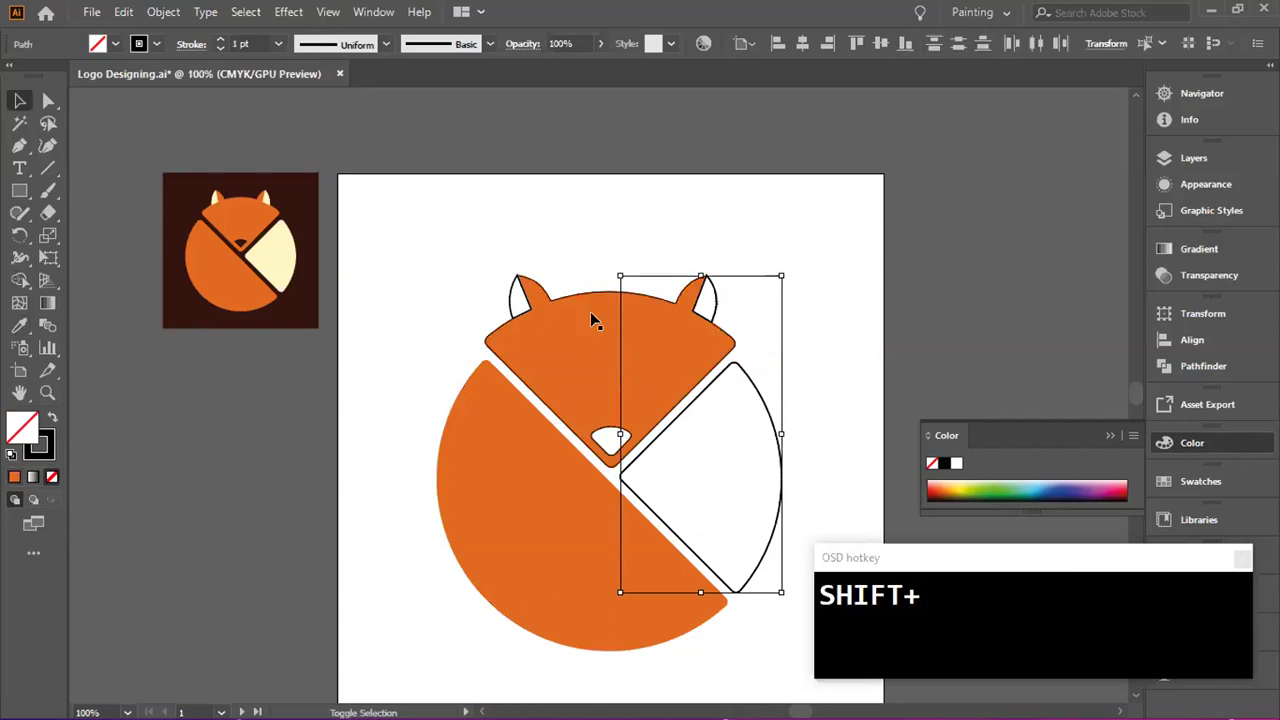
pyautogui.keyDown('shift'); pyautogui.click(506, 303); pyautogui.keyUp('shift')
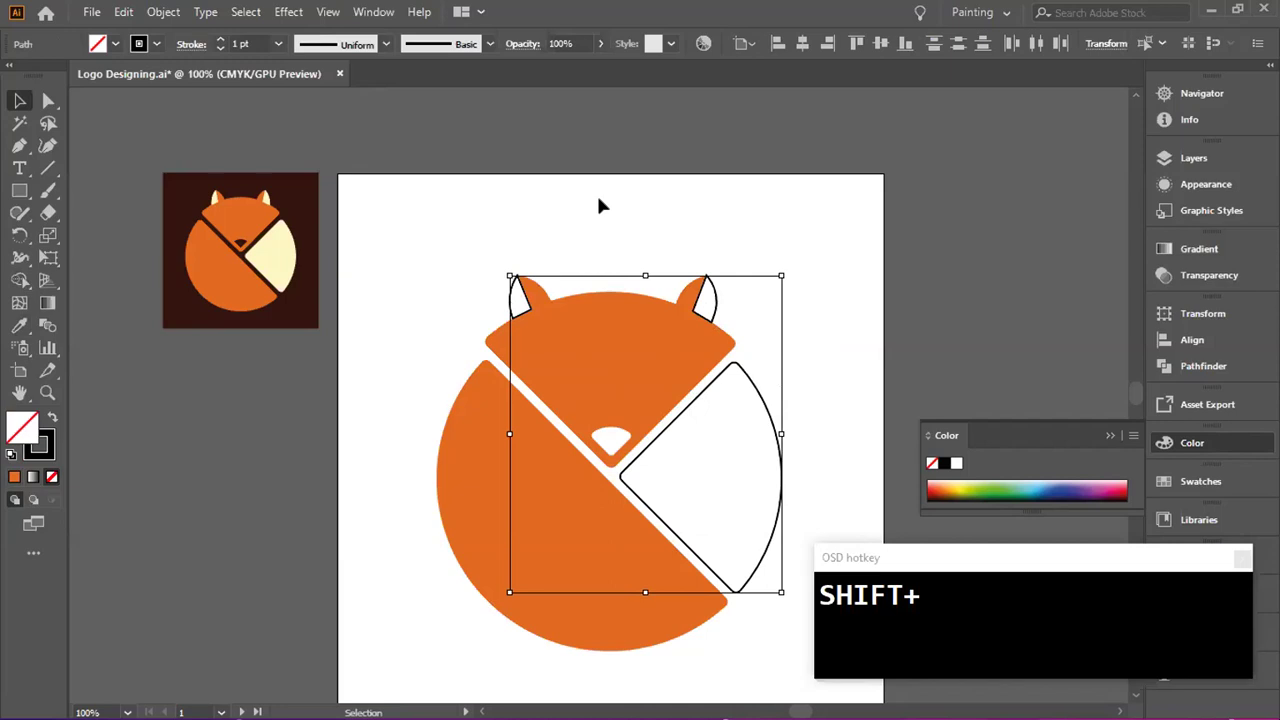
pyautogui.press('i')
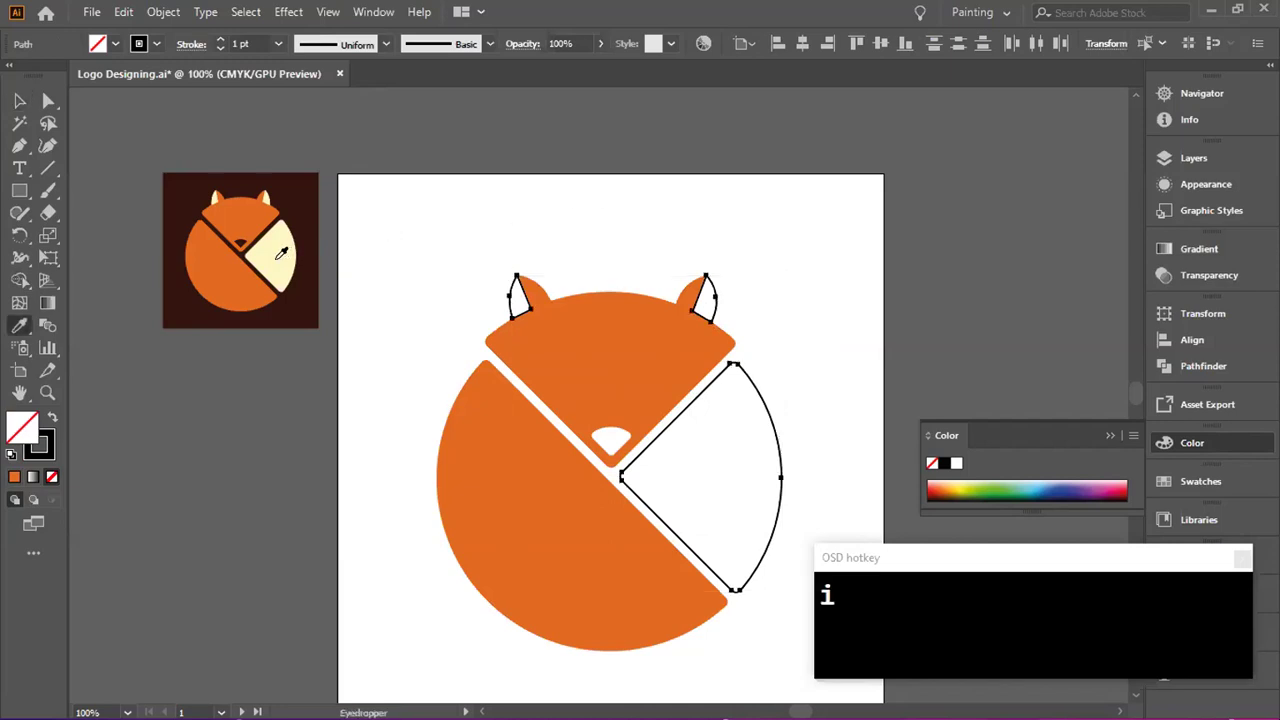
pyautogui.click(281, 253)
pyautogui.click(24, 103)
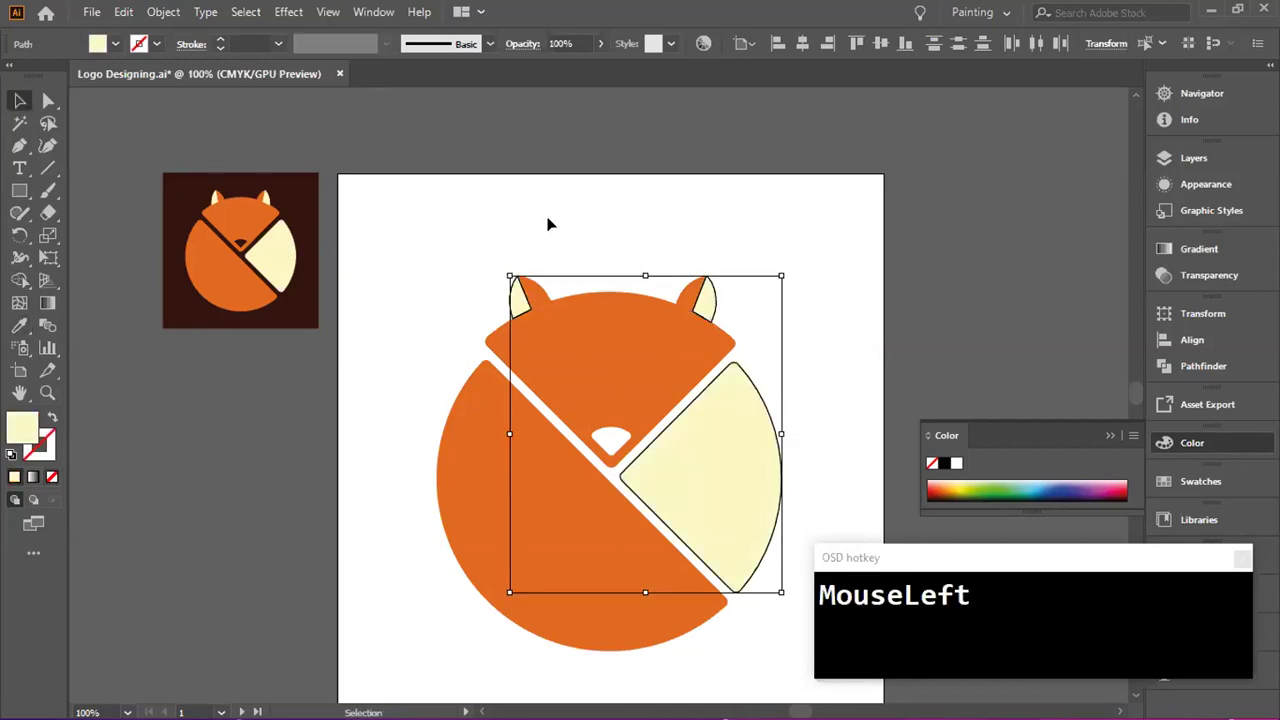
pyautogui.click(755, 239)
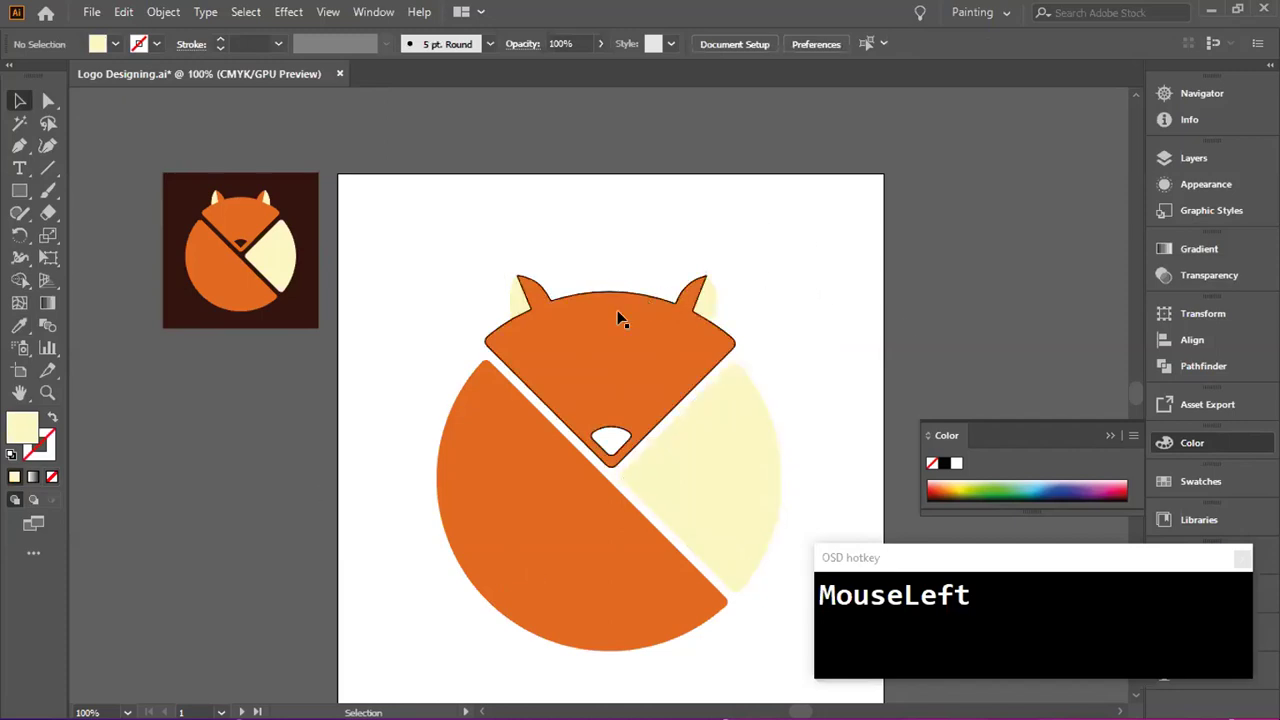
# - Draw a square of about 412 px over the whole fox on its artboard with the Rectangle tool
pyautogui.press('ctrl')
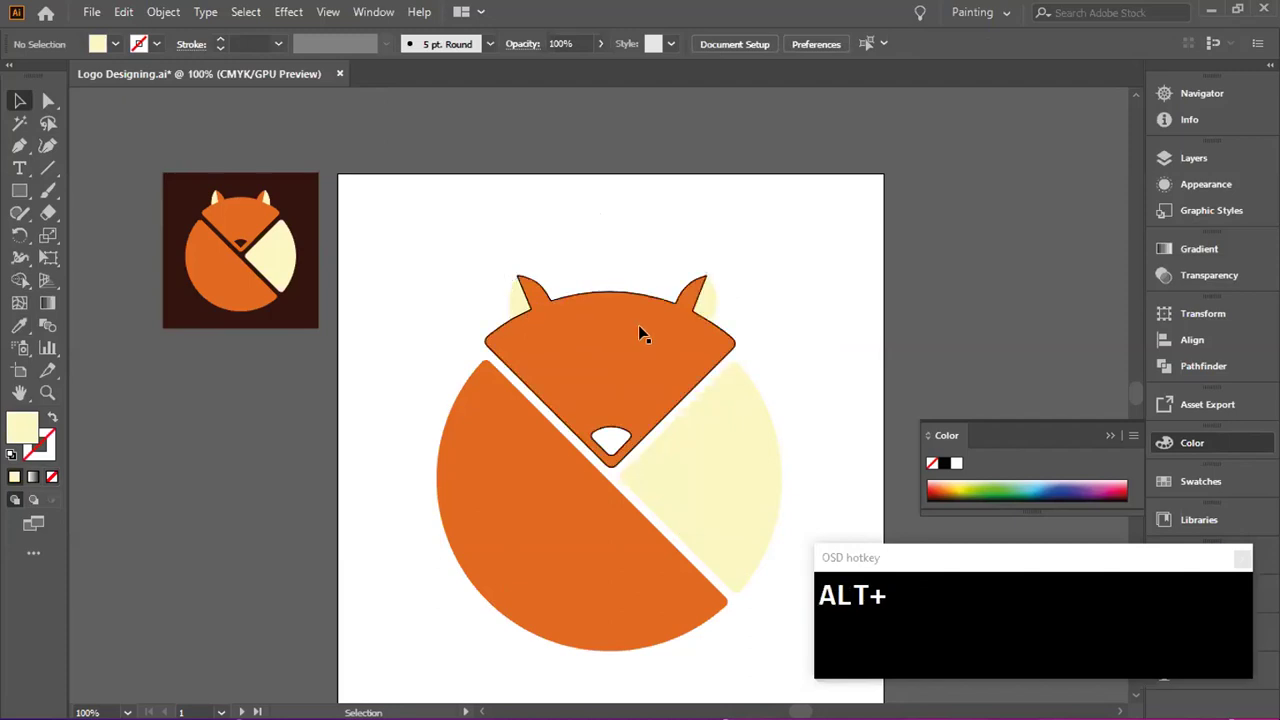
pyautogui.scroll(-1, 530, 261)
pyautogui.scroll(1, 611, 206)
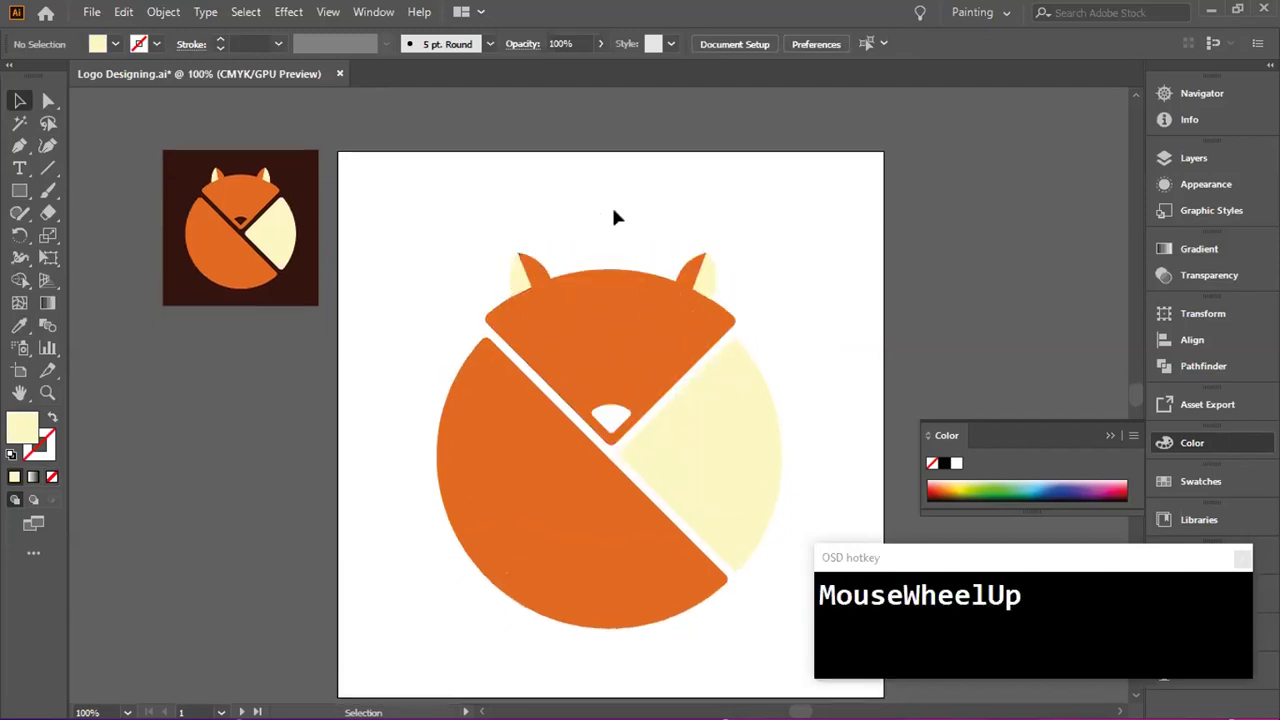
pyautogui.click(614, 208)
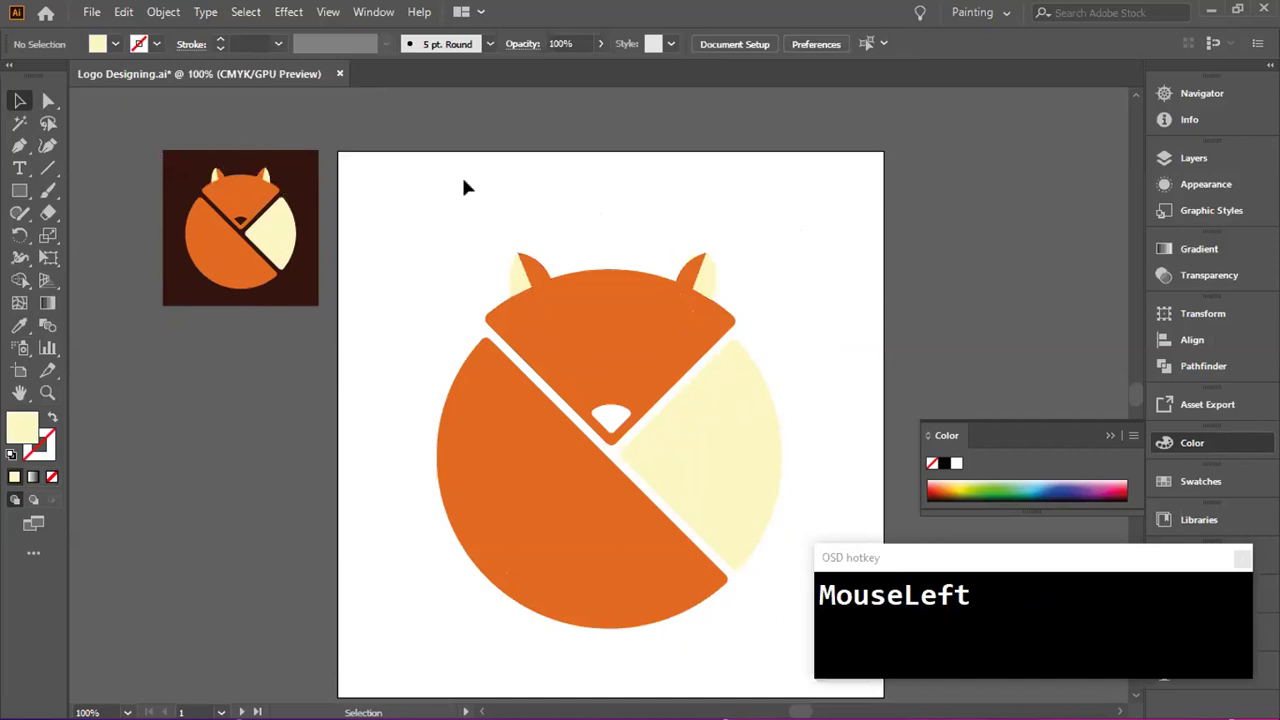
pyautogui.scroll(-1, 464, 182)
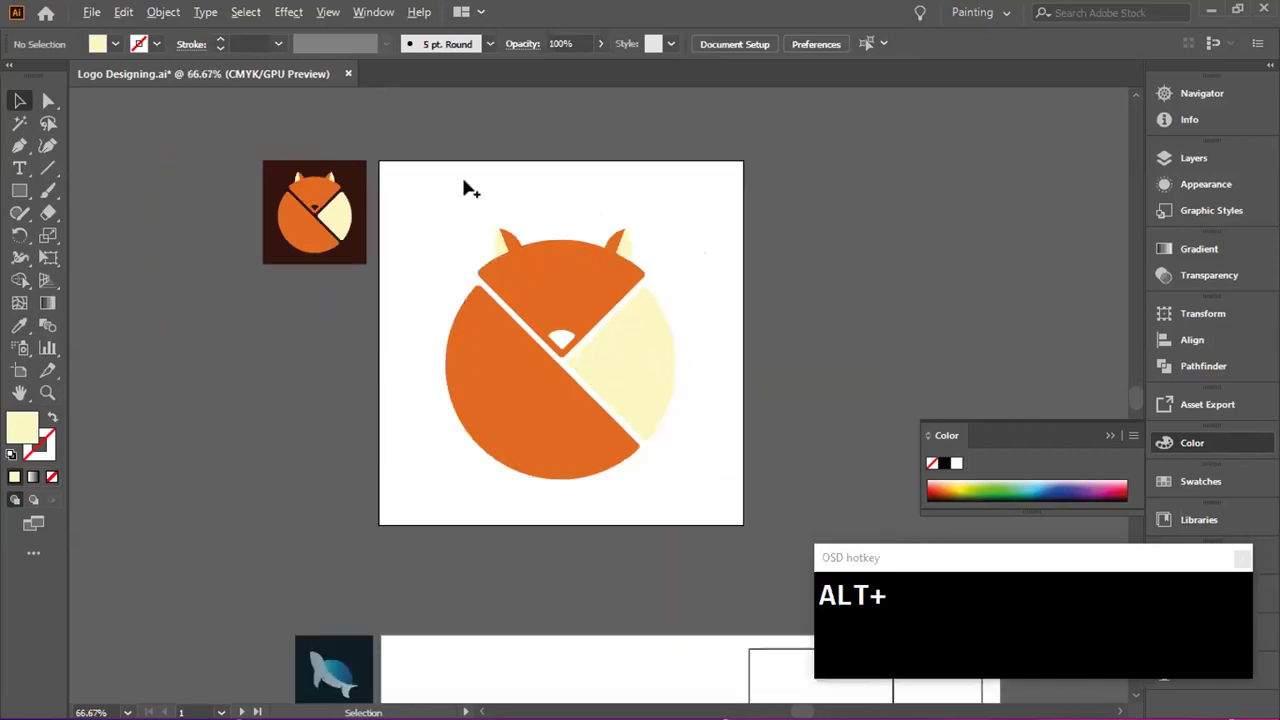
pyautogui.click(19, 190)
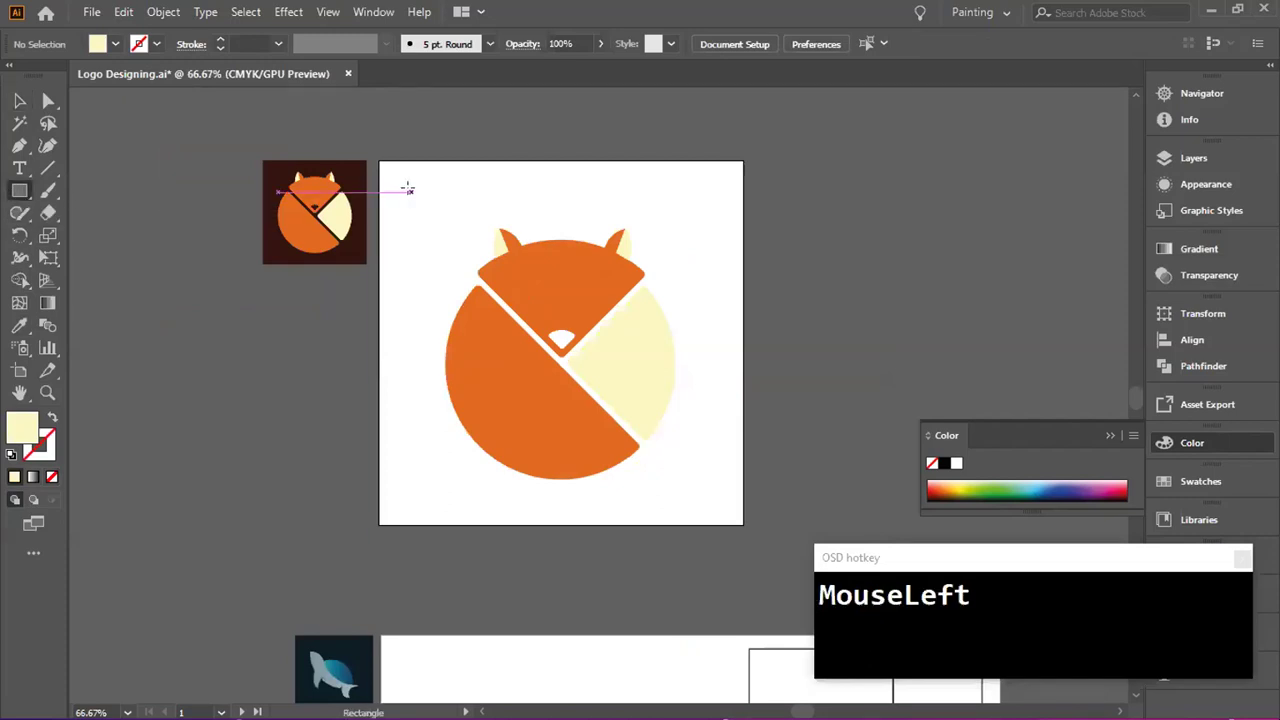
pyautogui.moveTo(412, 193); pyautogui.dragTo(706, 490)
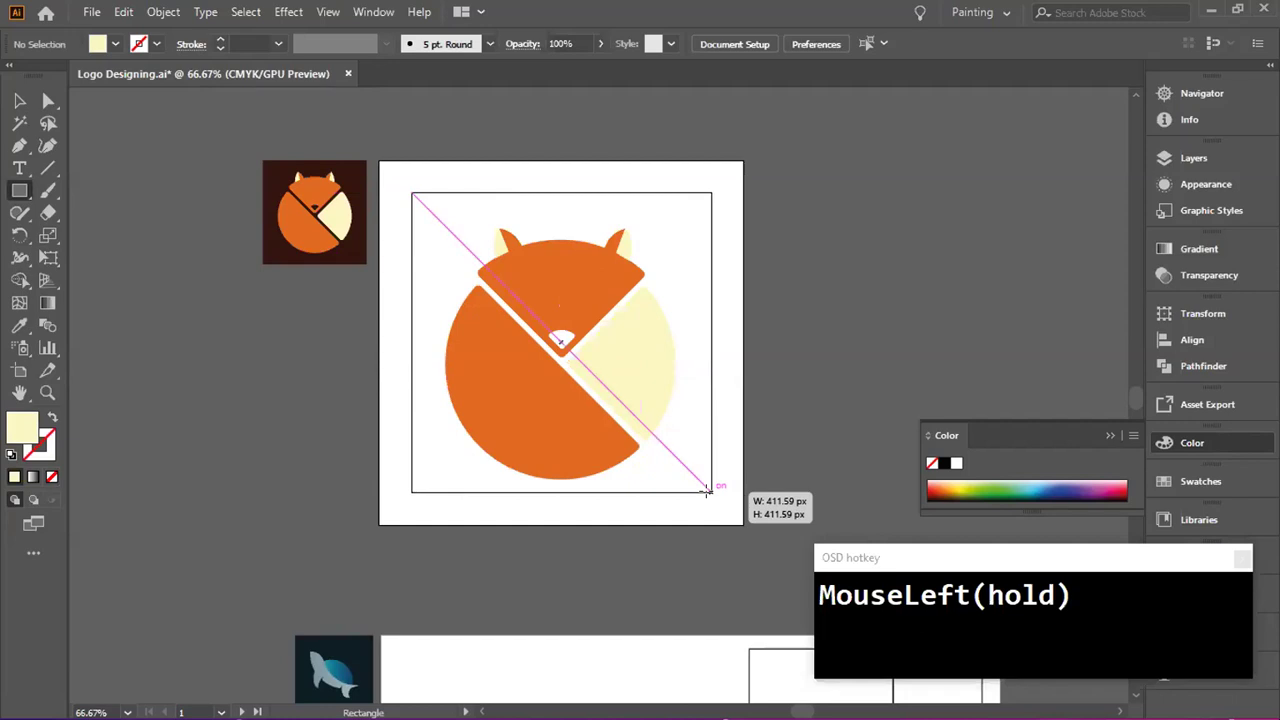
pyautogui.moveTo(706, 490); pyautogui.dragTo(709, 491)
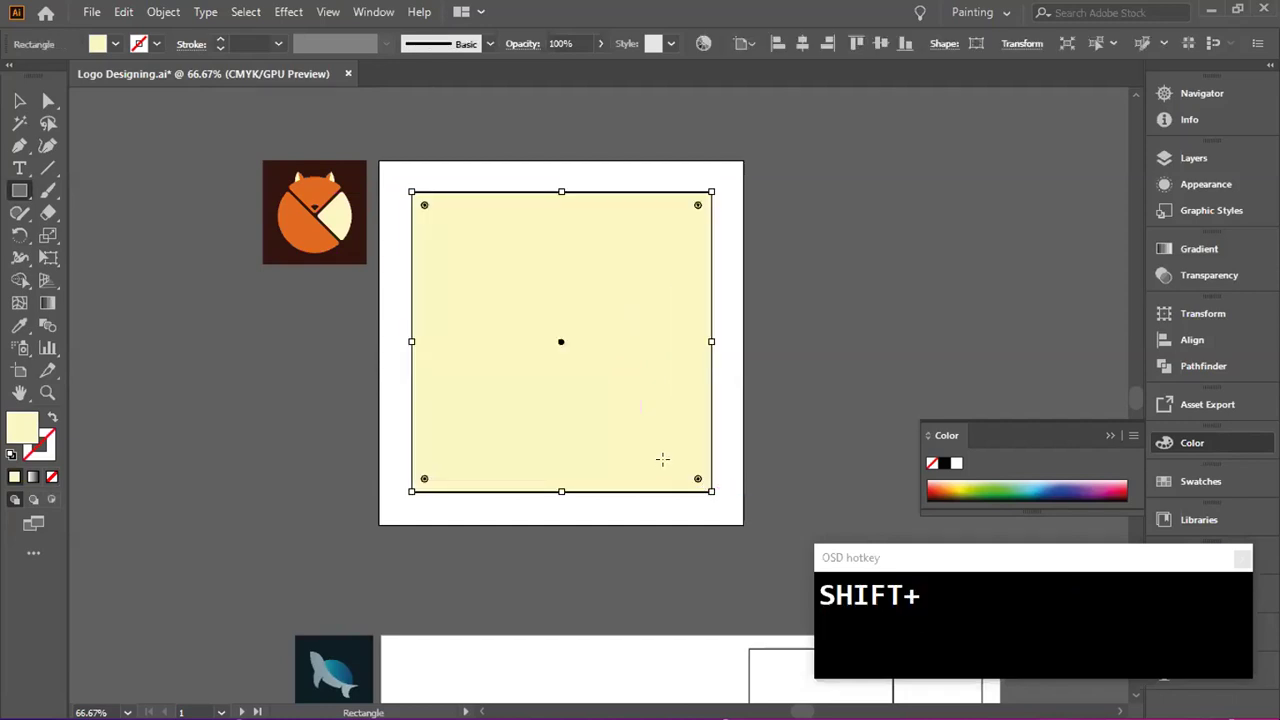
# - Fill the new square with the dark brown sampled from the reference image's background using the Eyedropper
pyautogui.press('i')
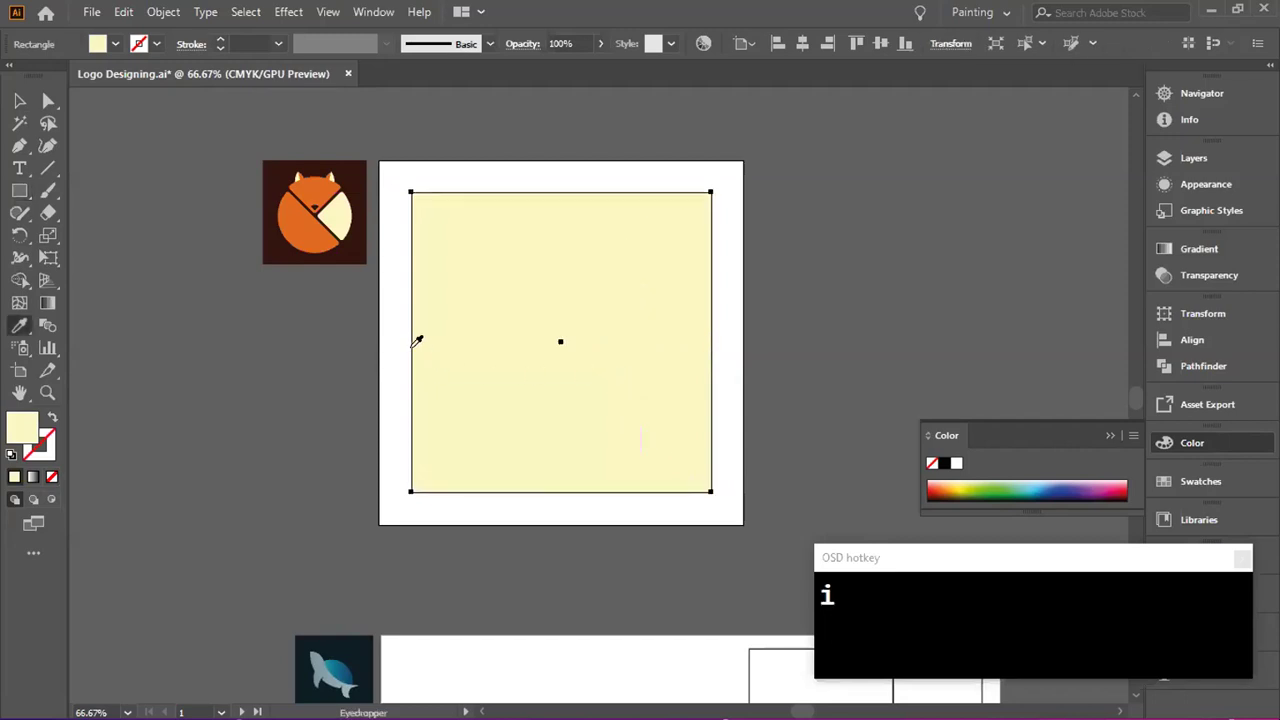
pyautogui.click(358, 177)
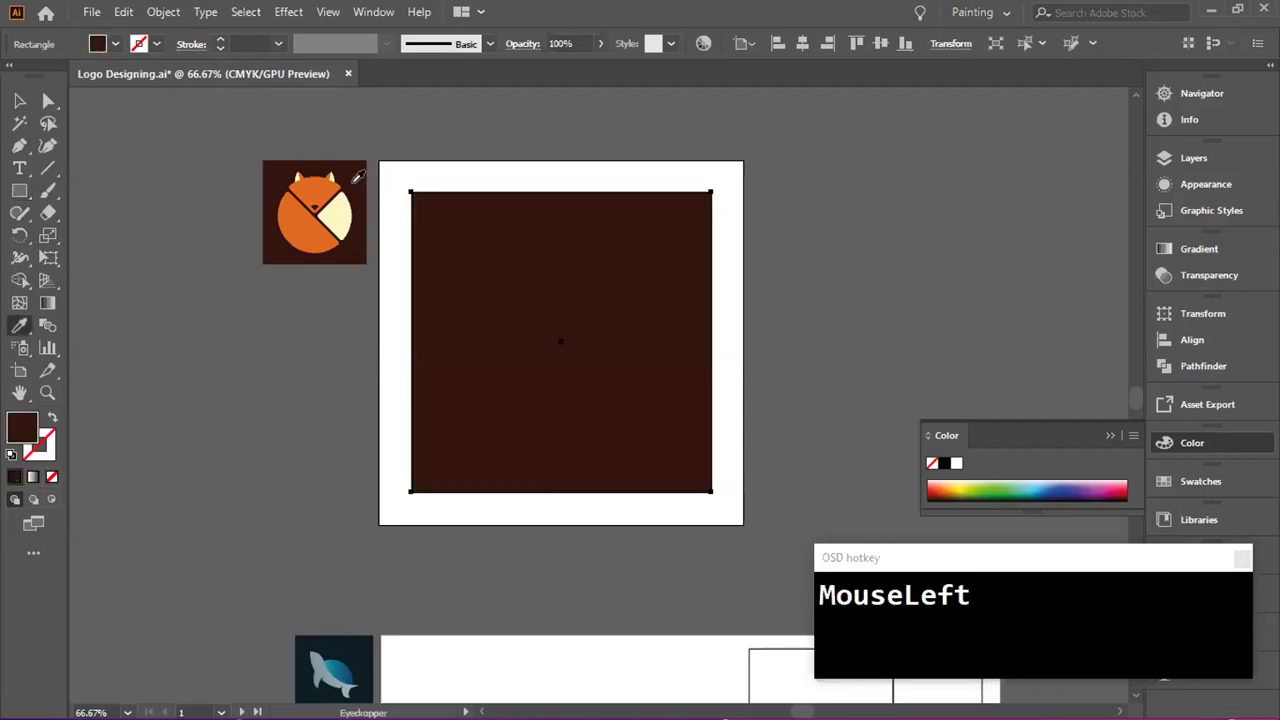
pyautogui.click(19, 100)
pyautogui.click(645, 146)
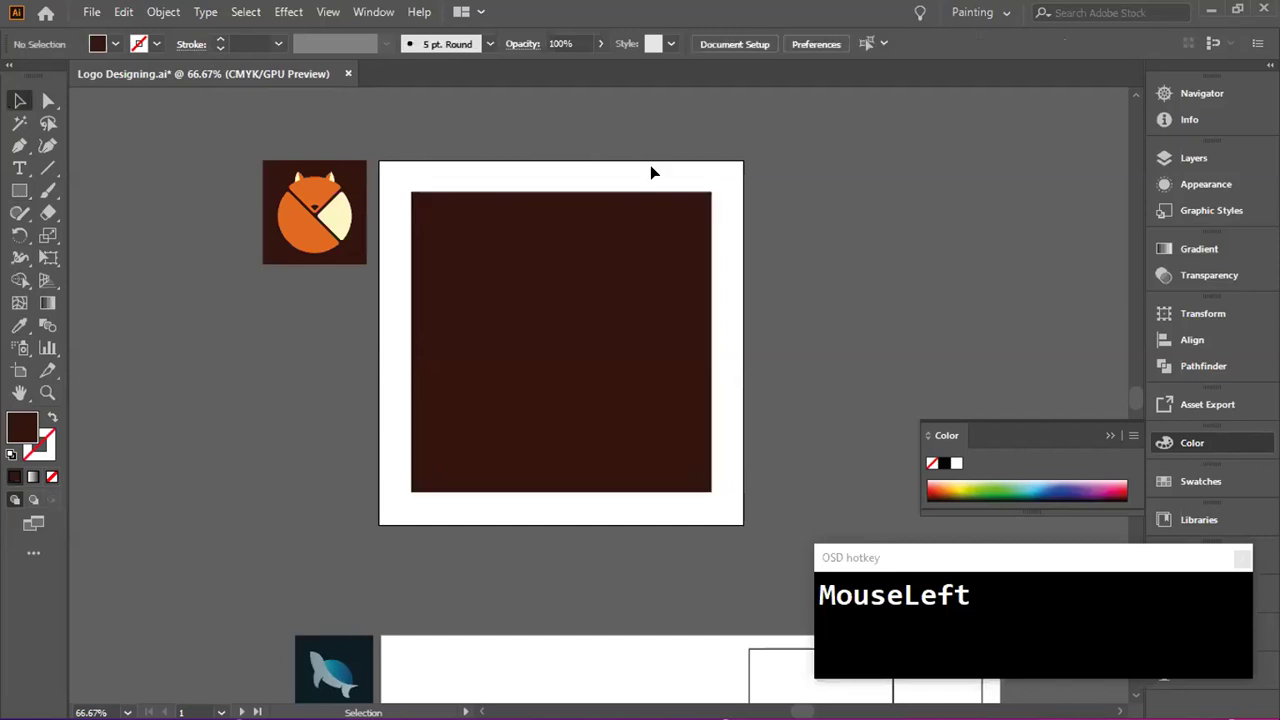
# - Send the dark brown square to the back, behind all the fox shapes
pyautogui.click(650, 276)
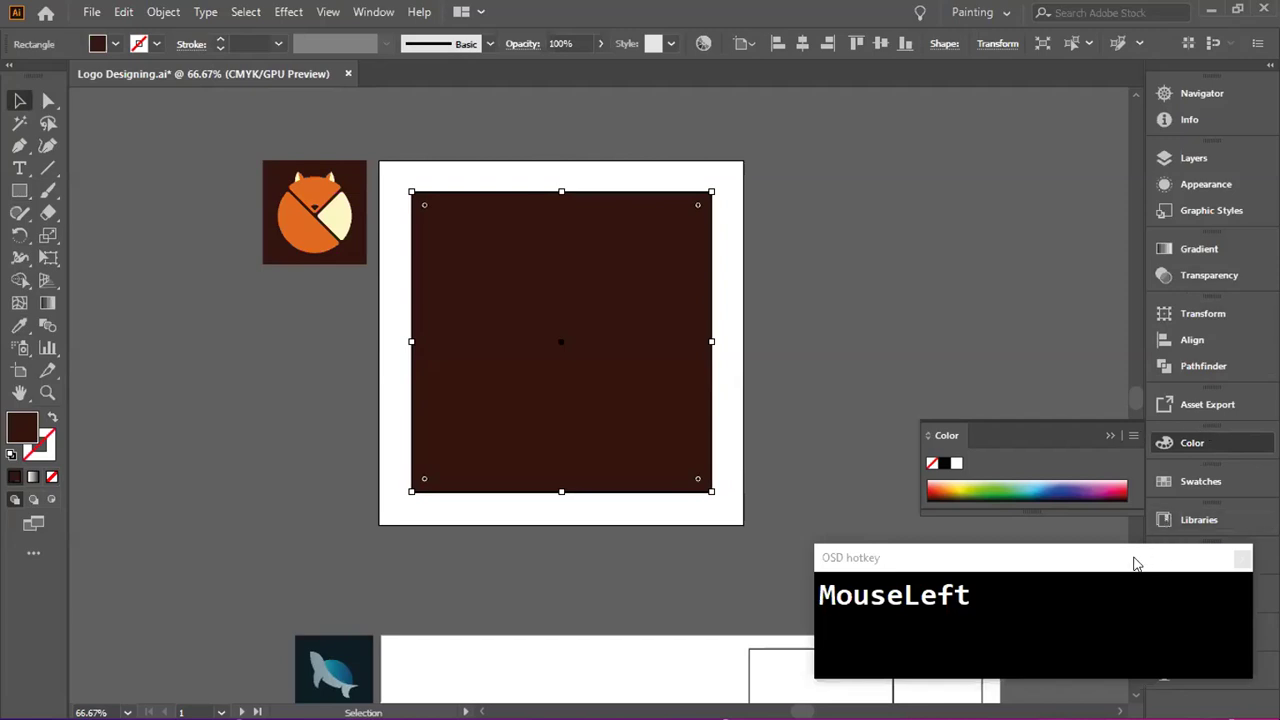
pyautogui.moveTo(1165, 566); pyautogui.dragTo(1180, 568)
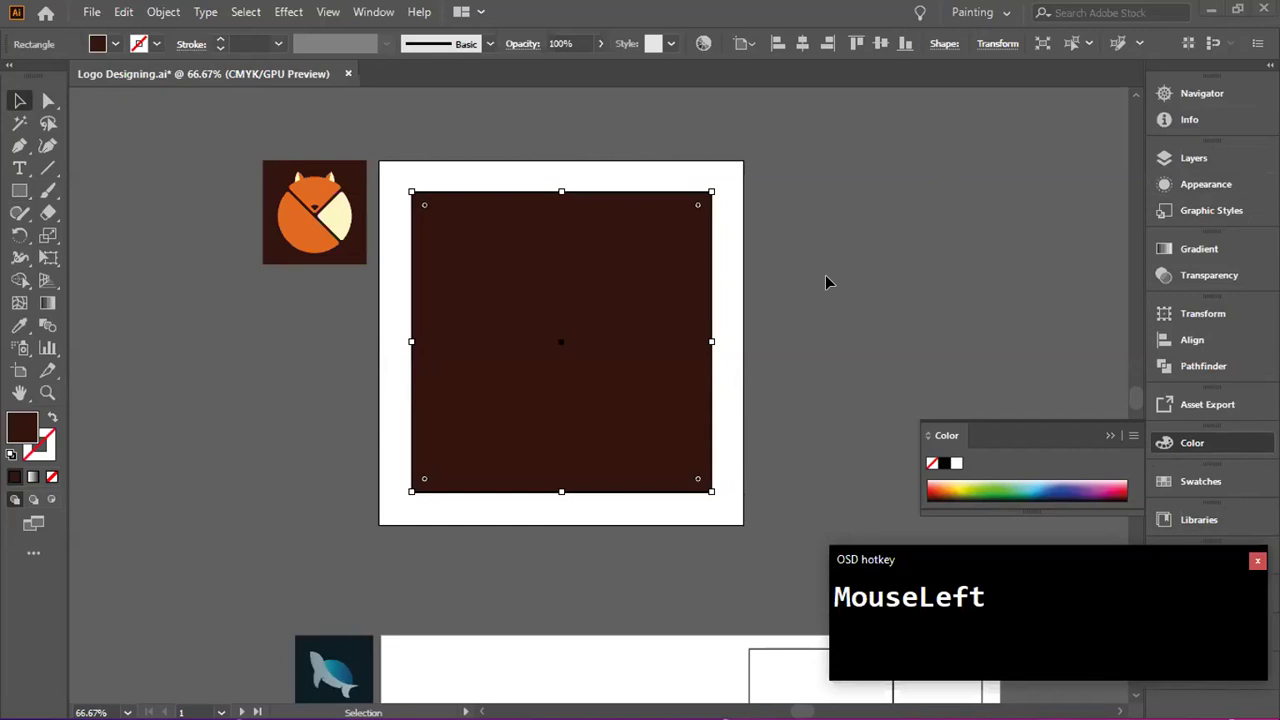
pyautogui.hotkey('ctrl', 'shift')
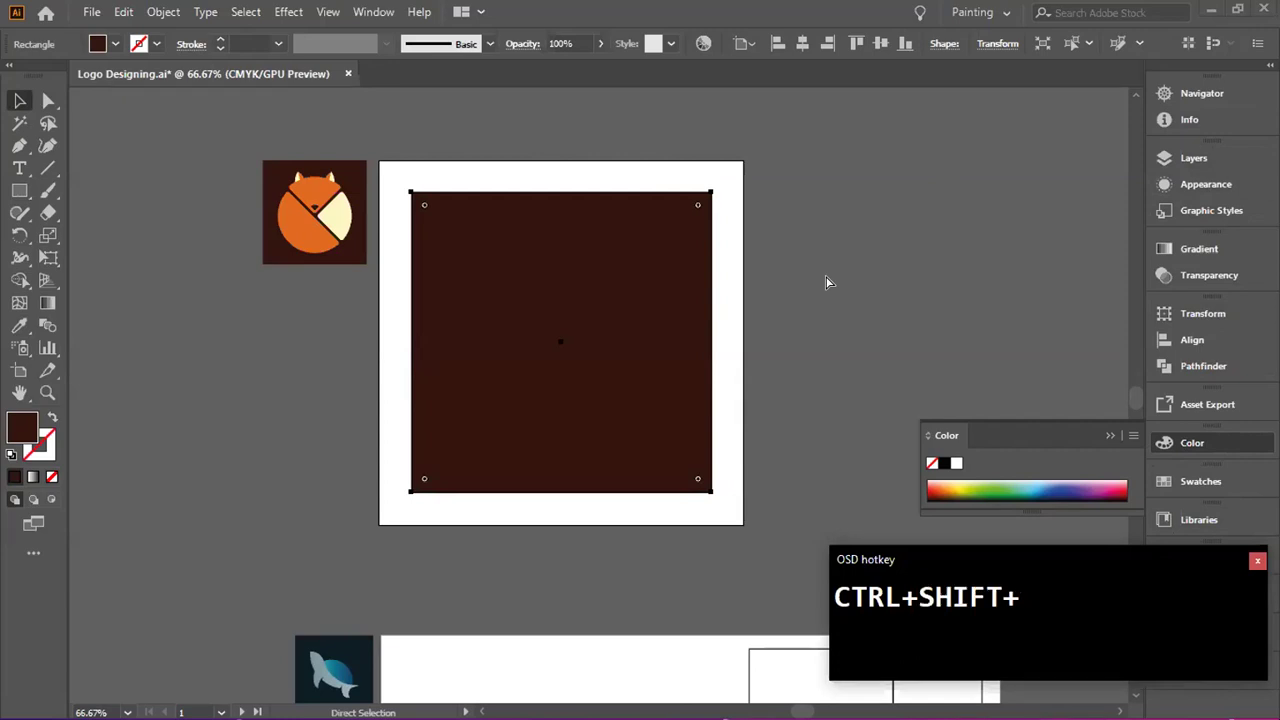
pyautogui.click(827, 281)
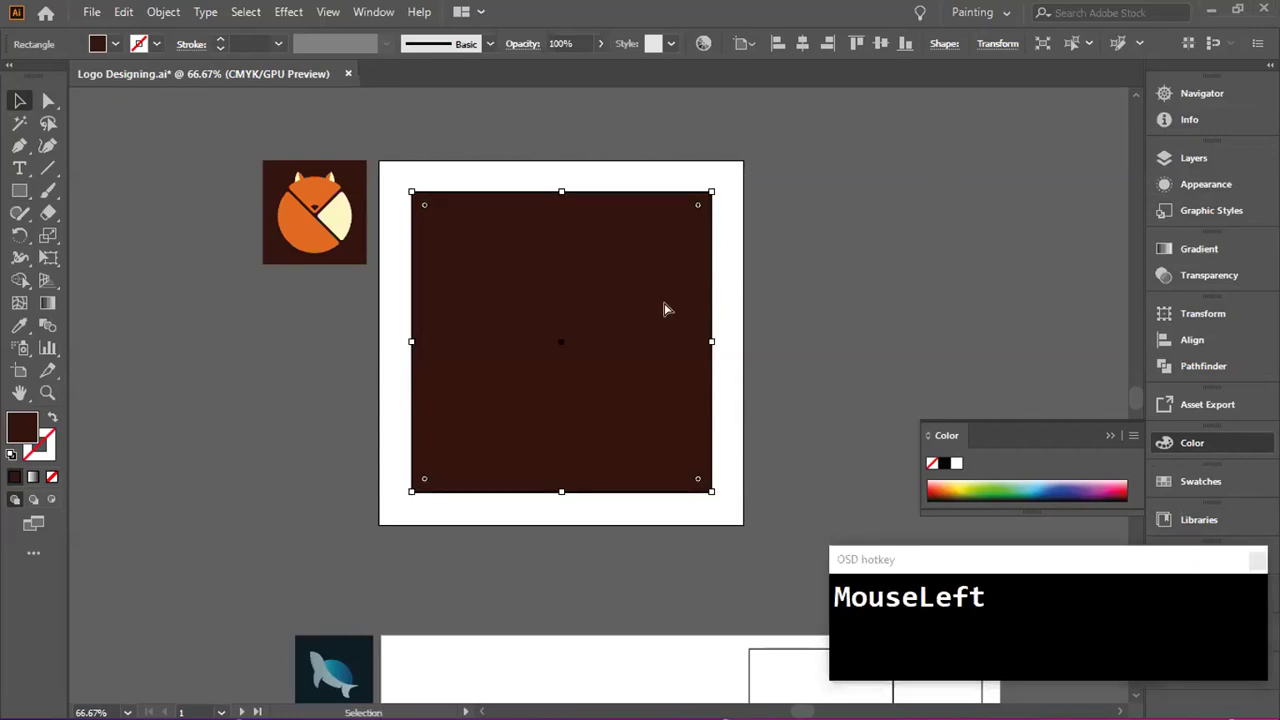
pyautogui.hotkey('ctrl', 'shift', '[')
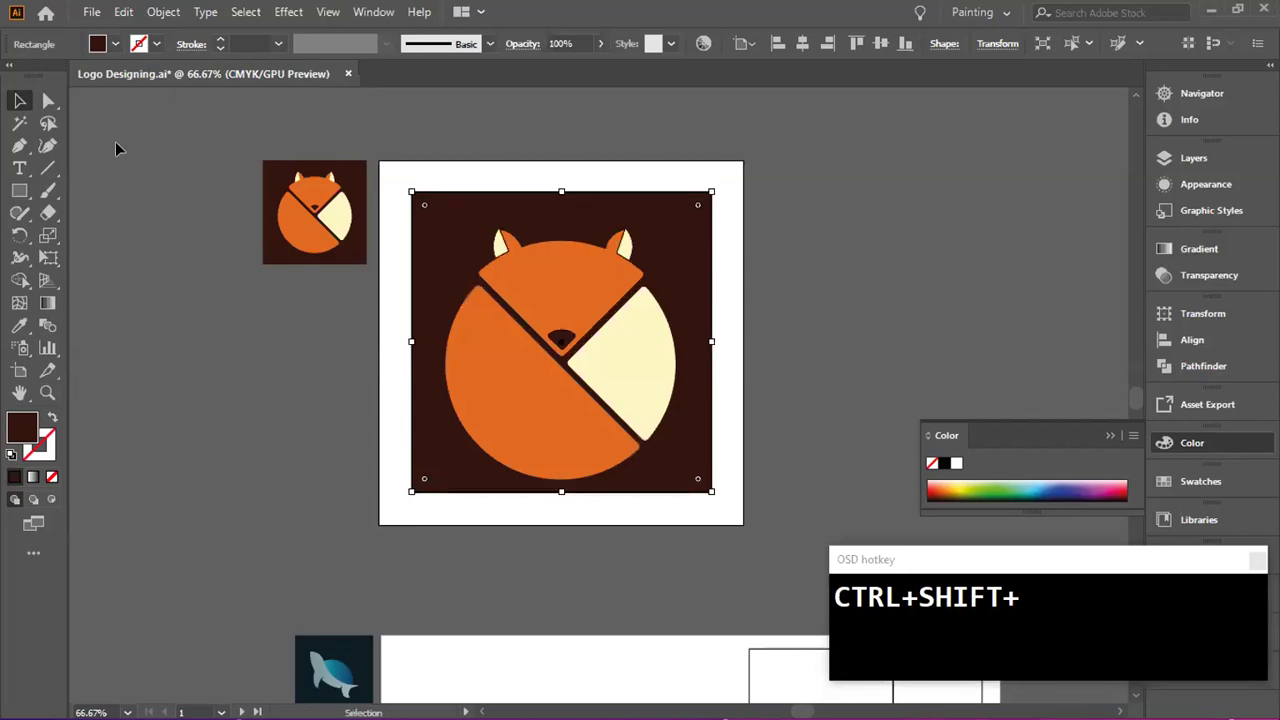
pyautogui.click(19, 100)
pyautogui.click(134, 141)
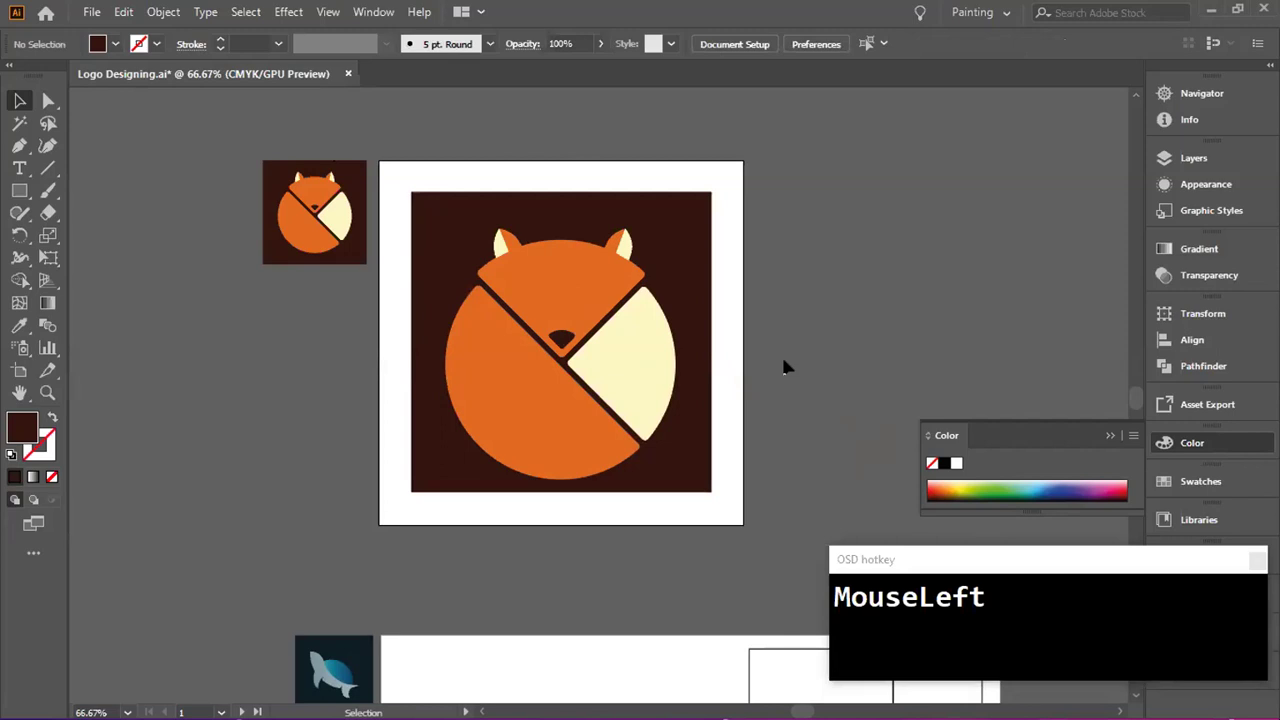
# - Select the fox's ear, head and body shapes and group them into one object, leaving out the background square
pyautogui.hscroll(-1, 686, 371)
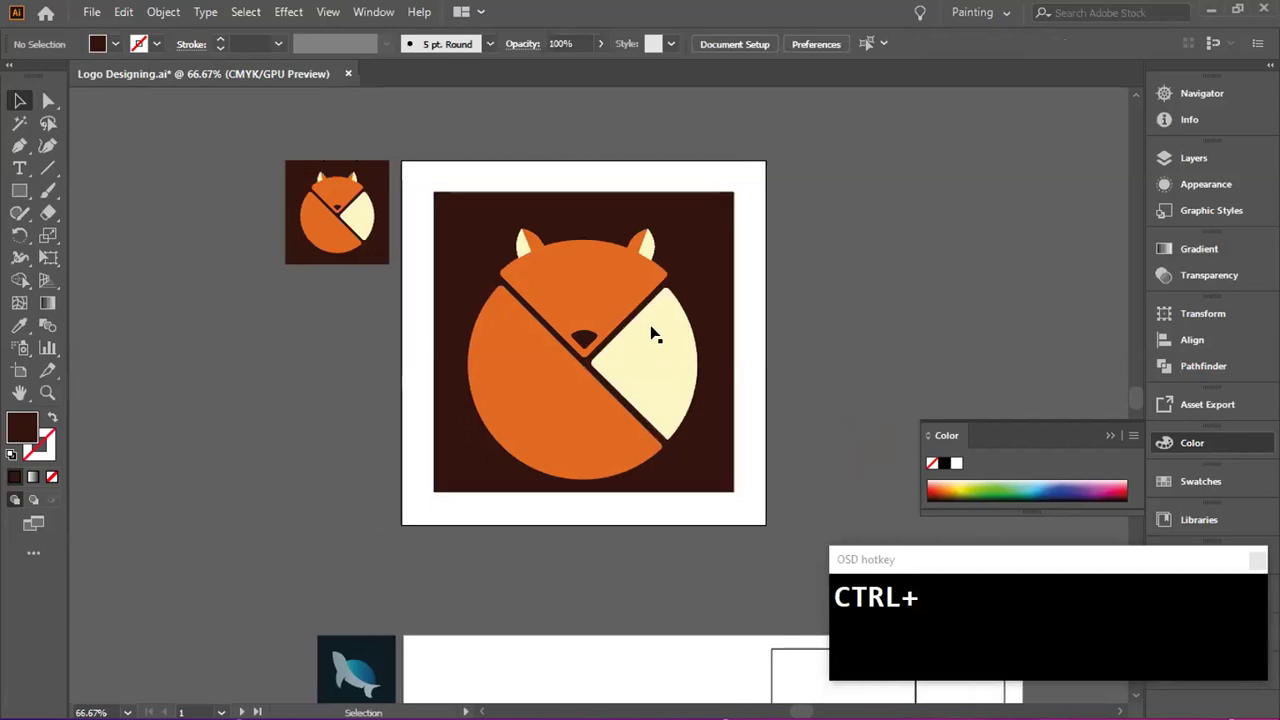
pyautogui.click(522, 246)
pyautogui.keyDown('shift'); pyautogui.click(540, 264); pyautogui.keyUp('shift')
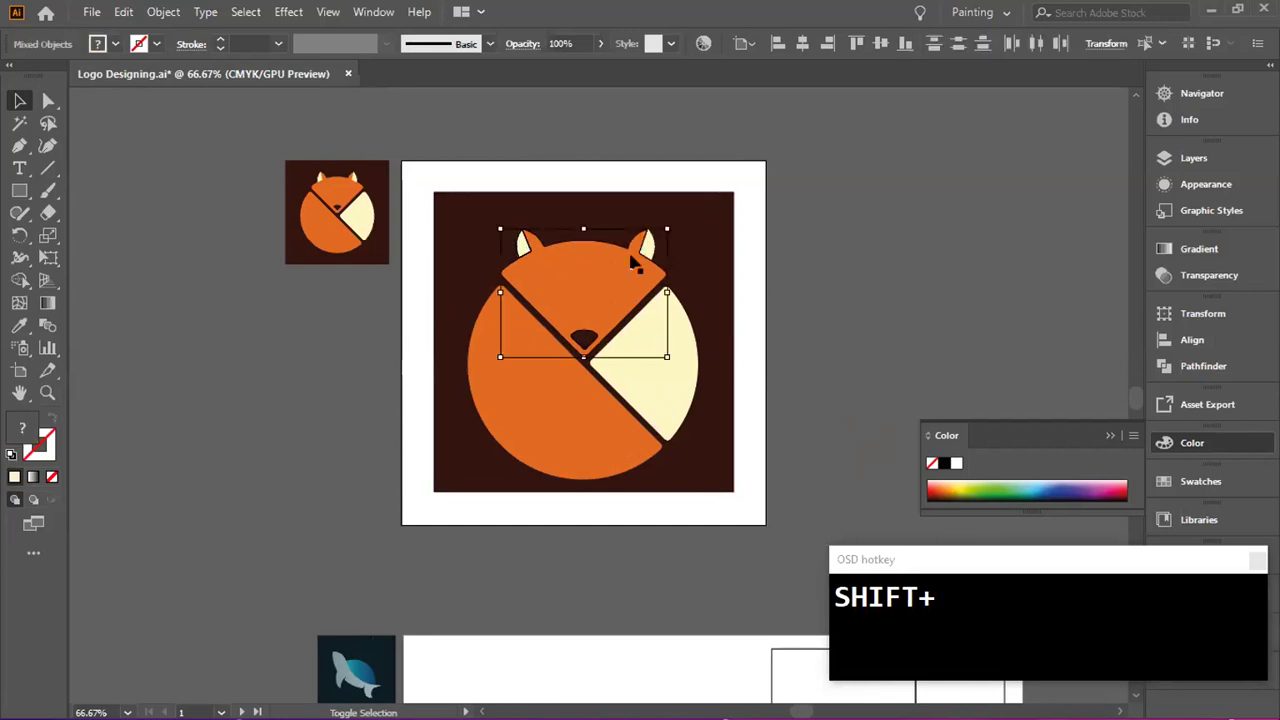
pyautogui.keyDown('shift'); pyautogui.click(578, 410); pyautogui.keyUp('shift')
pyautogui.keyDown('shift'); pyautogui.click(670, 357); pyautogui.keyUp('shift')
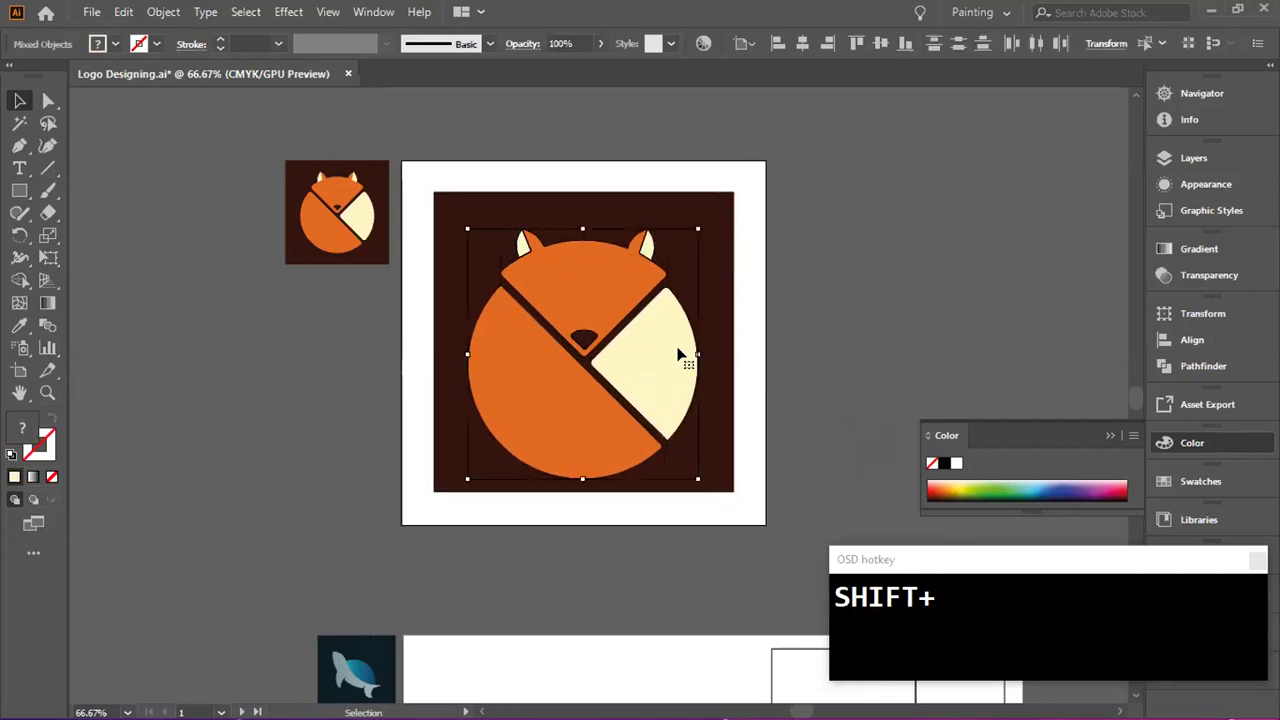
pyautogui.press('ctrl')
pyautogui.hotkey('ctrl', 'g')
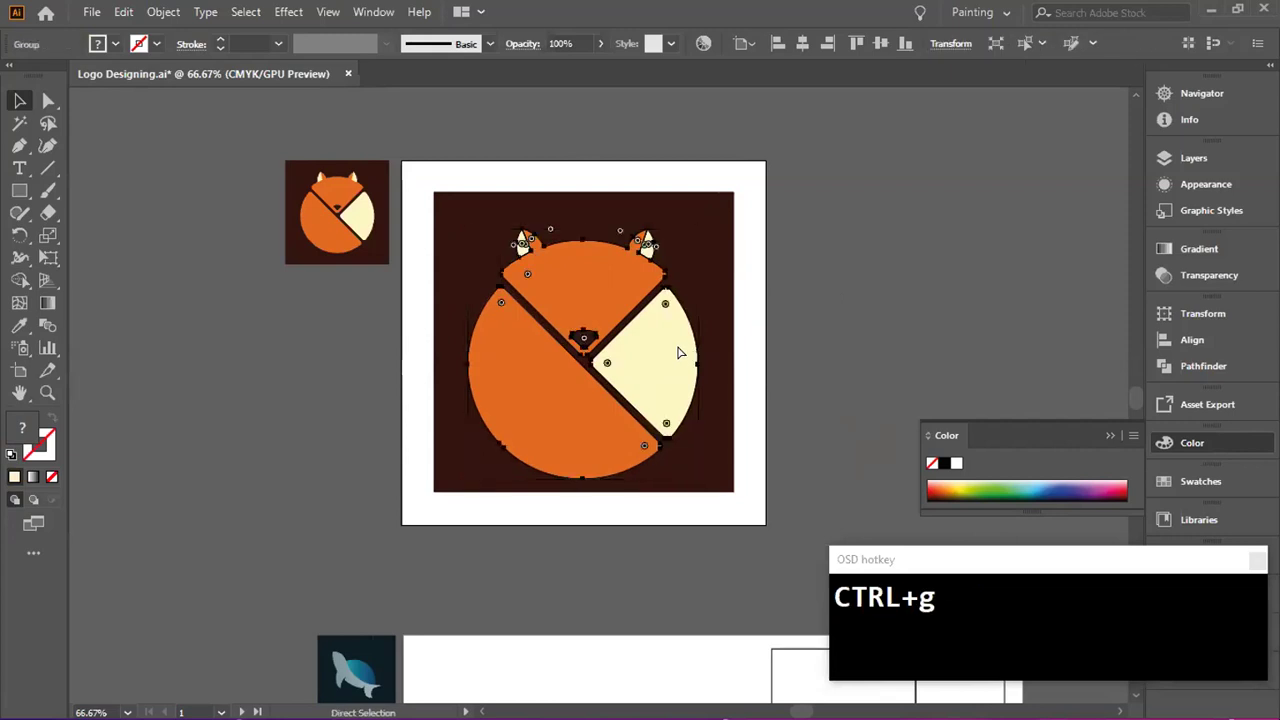
pyautogui.click(160, 12)
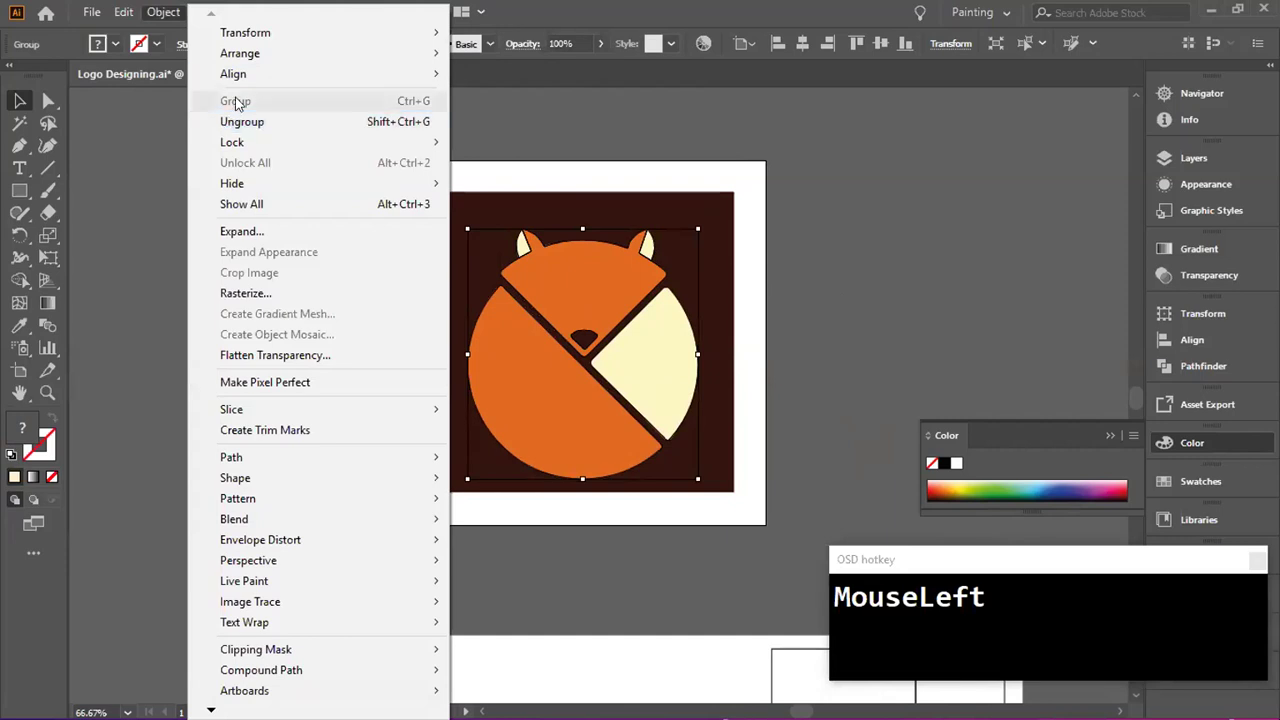
pyautogui.moveTo(896, 207)
pyautogui.mouseDown()
pyautogui.moveTo(820, 276)
pyautogui.moveTo(705, 270)
pyautogui.mouseUp()
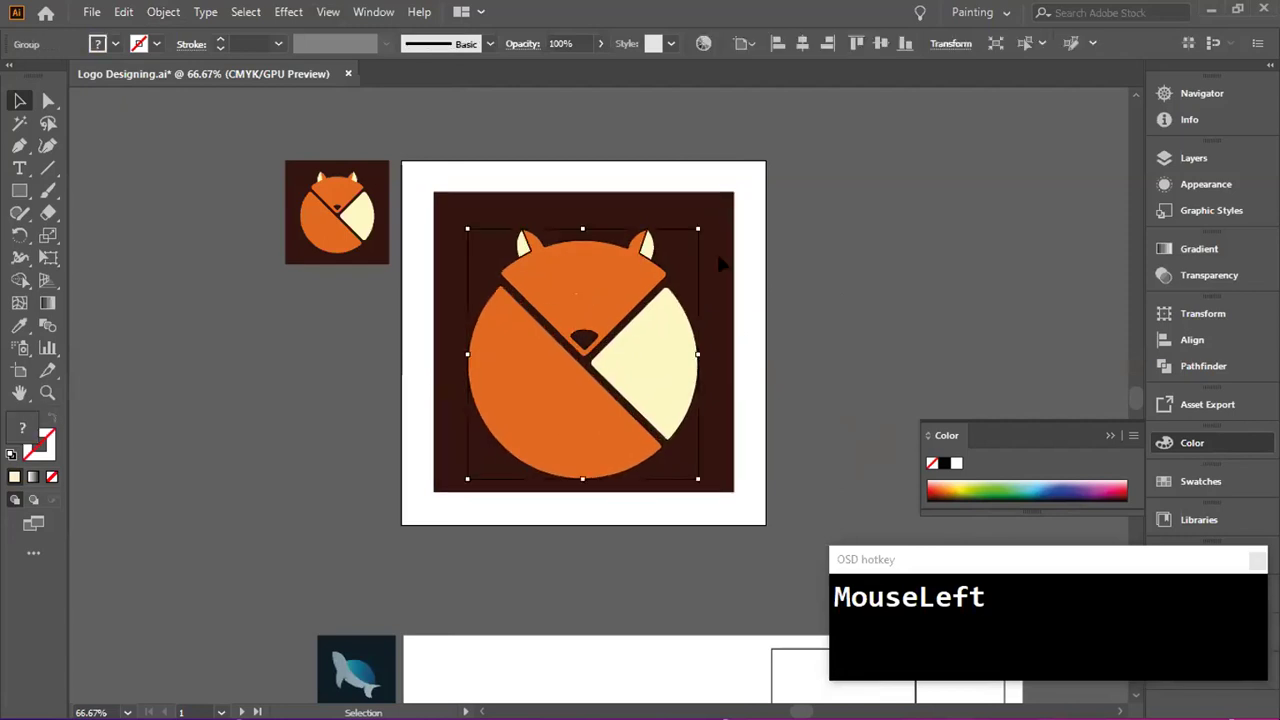
# - Try moving the fox group off the artboard and shifting the background square, and undo both moves
pyautogui.moveTo(575, 288); pyautogui.dragTo(889, 229)
pyautogui.moveTo(569, 283); pyautogui.dragTo(551, 310)
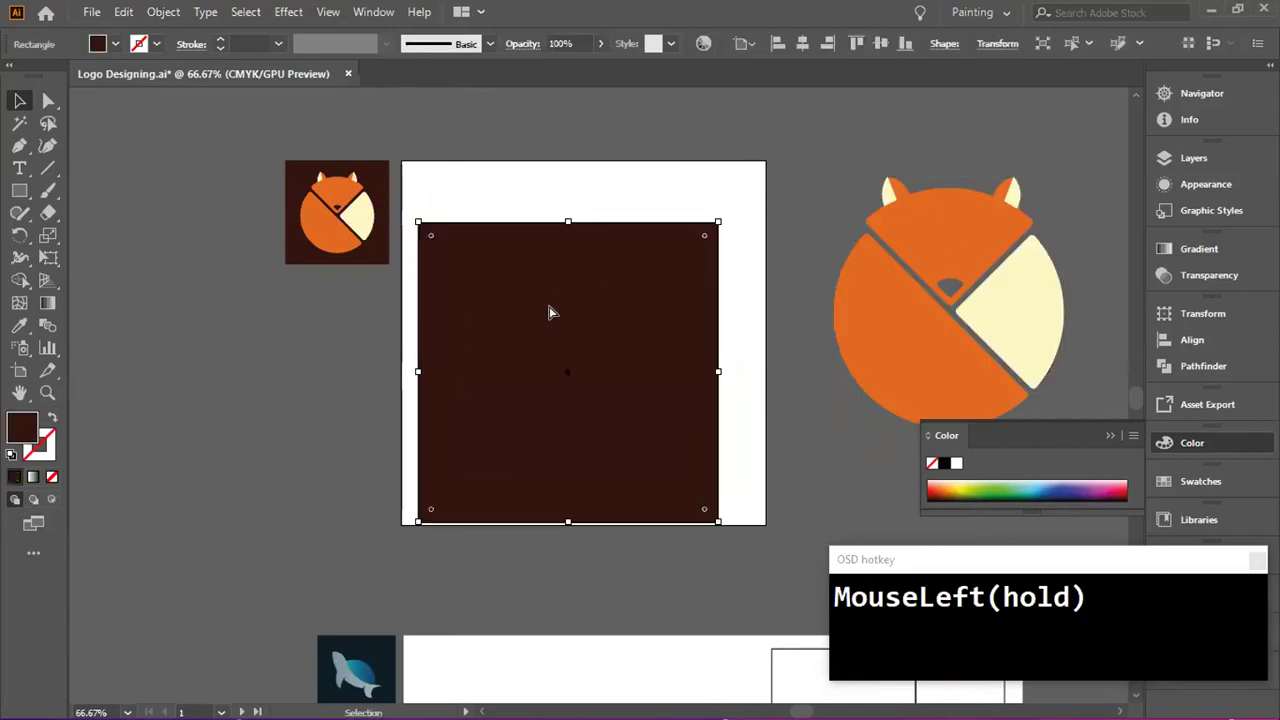
pyautogui.hotkey('ctrl', 'z')
pyautogui.hotkey('ctrl', 'z')
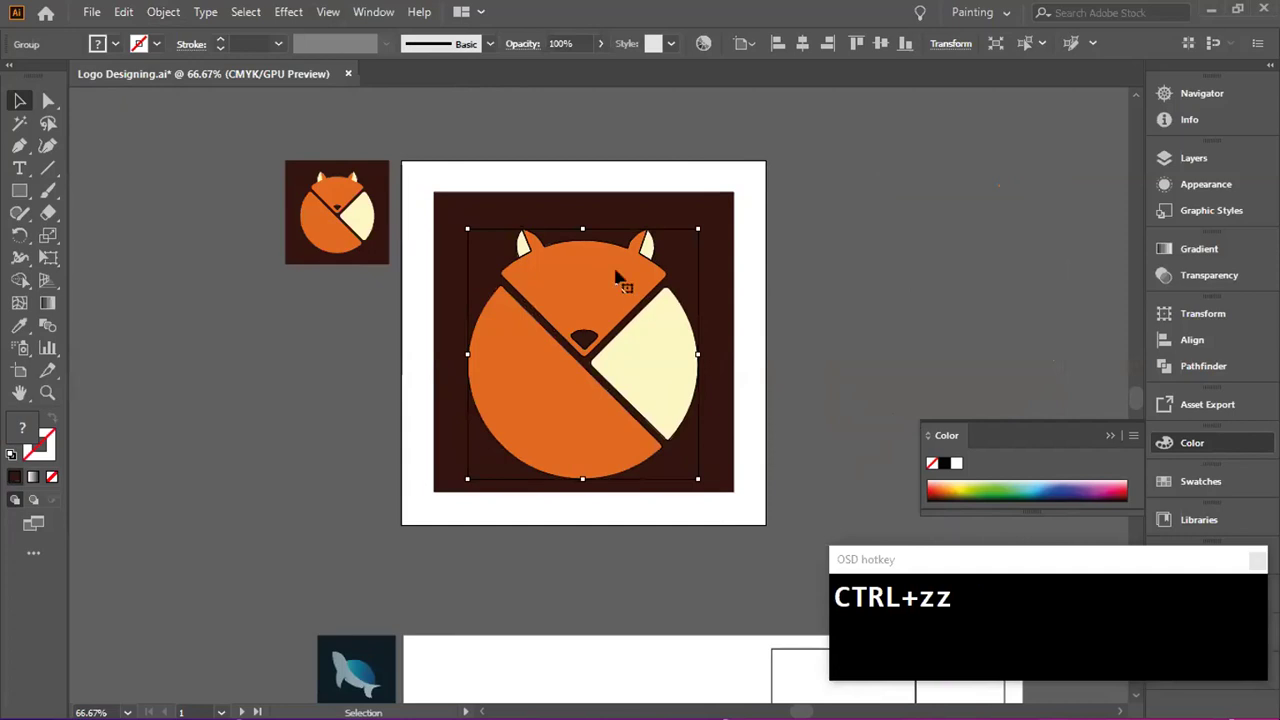
# - Align the fox group and the dark brown square by their horizontal and vertical centers
pyautogui.keyDown('shift'); pyautogui.click(720, 214); pyautogui.keyUp('shift')
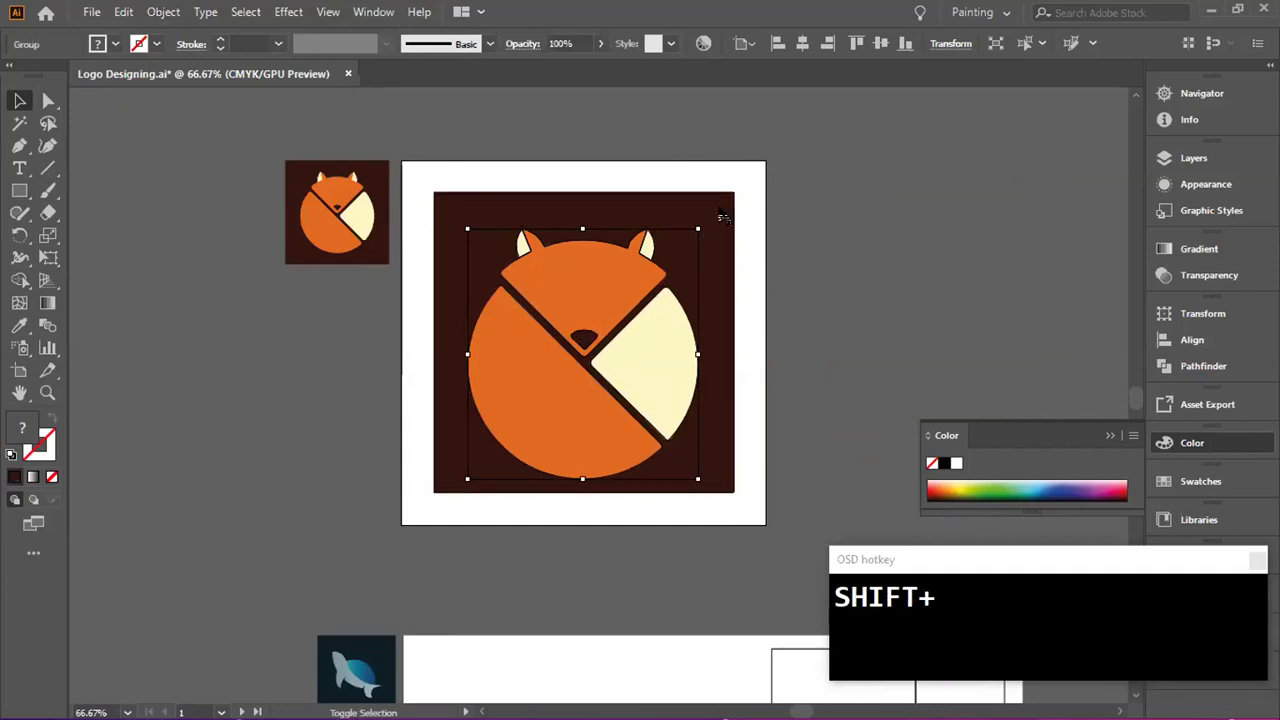
pyautogui.click(801, 43)
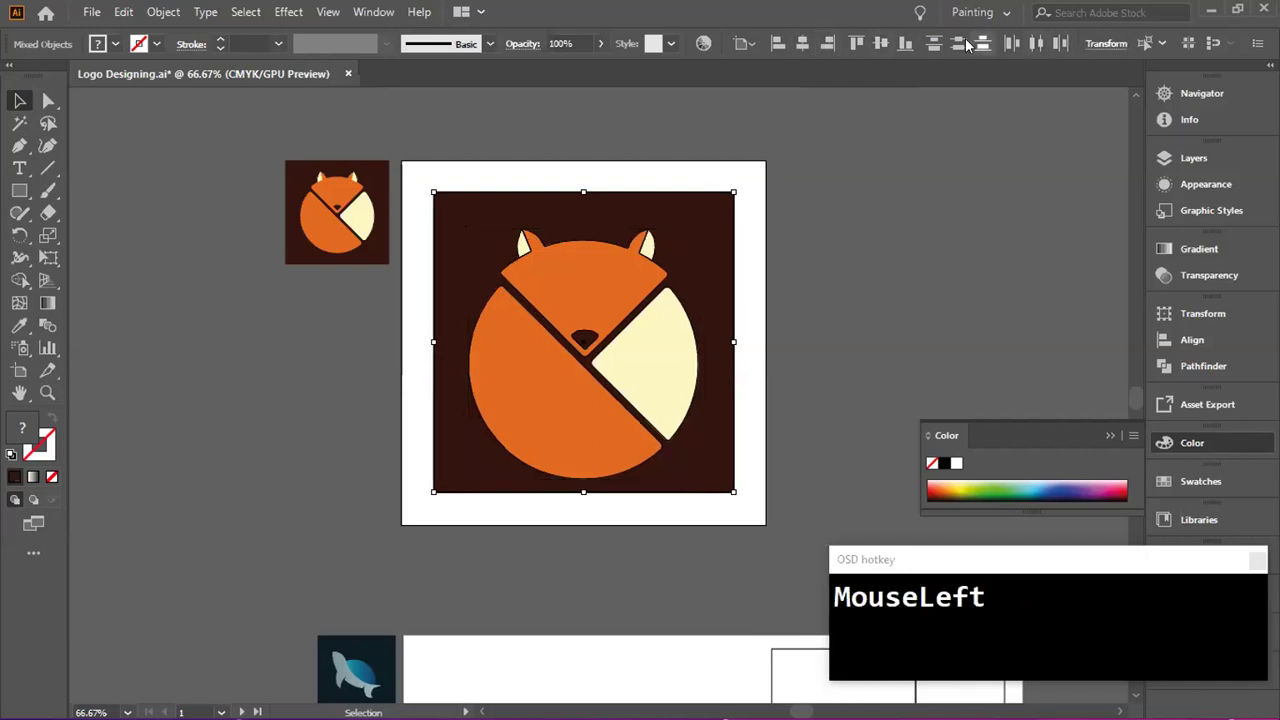
pyautogui.click(887, 46)
pyautogui.click(815, 252)
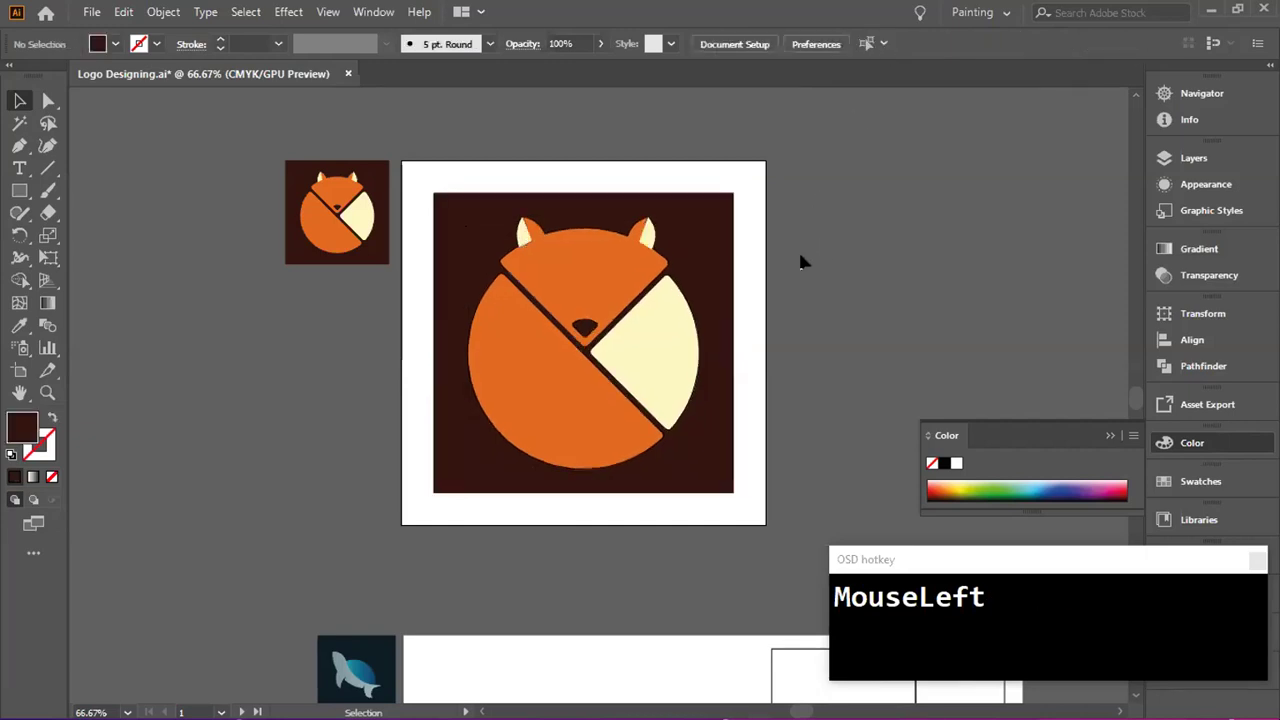
# - Round all four corners of the dark brown background square generously, like an app icon
pyautogui.click(715, 251)
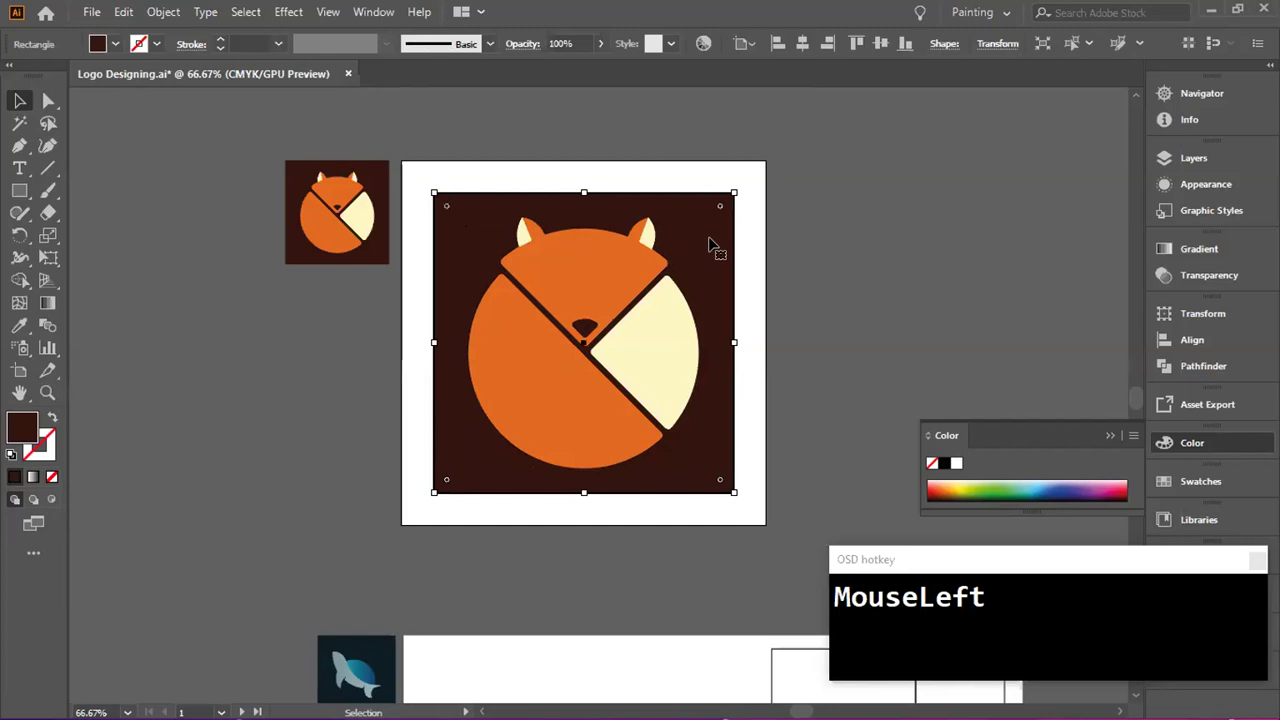
pyautogui.moveTo(720, 208); pyautogui.dragTo(702, 255)
pyautogui.click(843, 242)
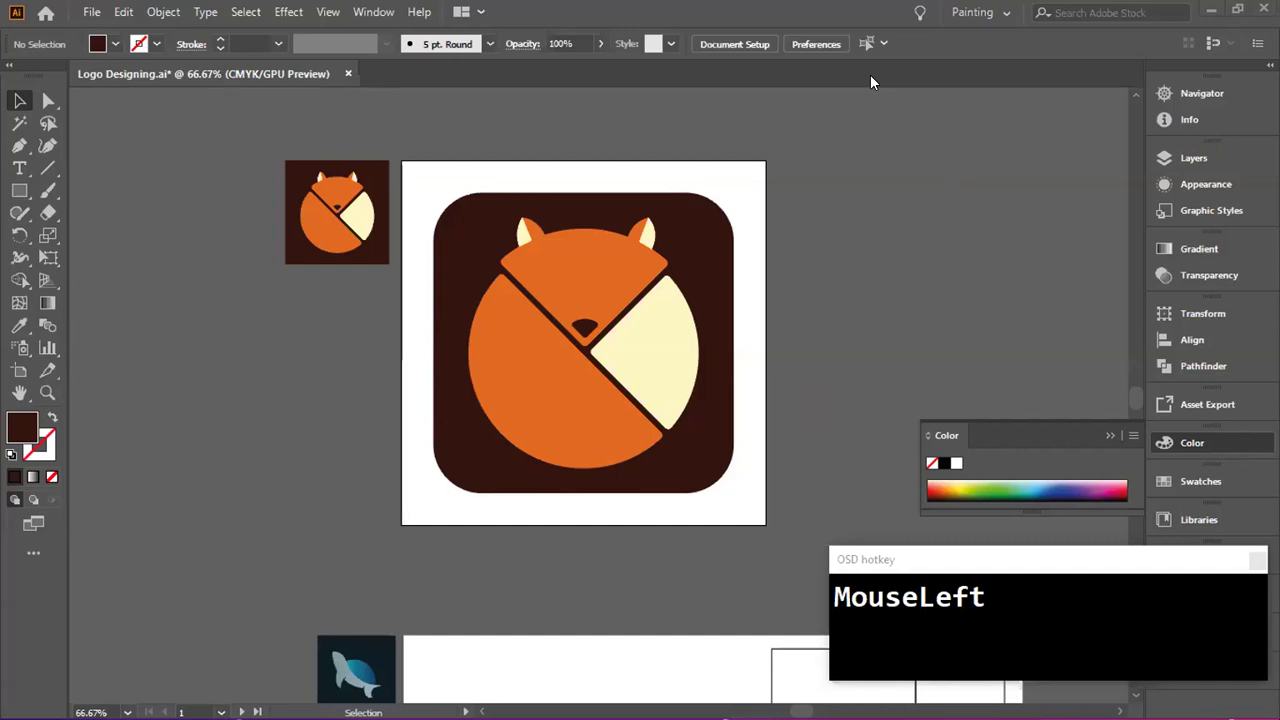
# - Lock the top layer, which holds the finished fox artwork, and rename it "fox logo"
pyautogui.moveTo(870, 82)
pyautogui.mouseDown()
pyautogui.moveTo(1193, 114)
pyautogui.moveTo(835, 296)
pyautogui.moveTo(560, 149)
pyautogui.mouseUp()
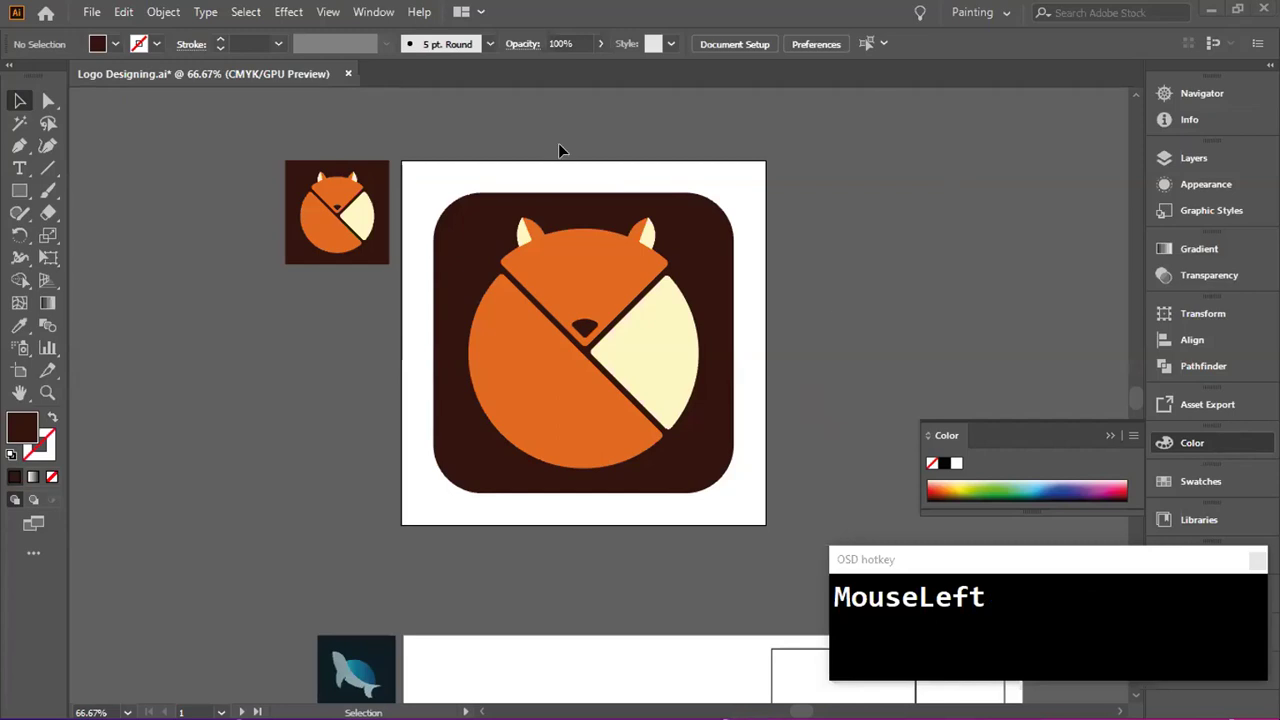
pyautogui.click(1222, 157)
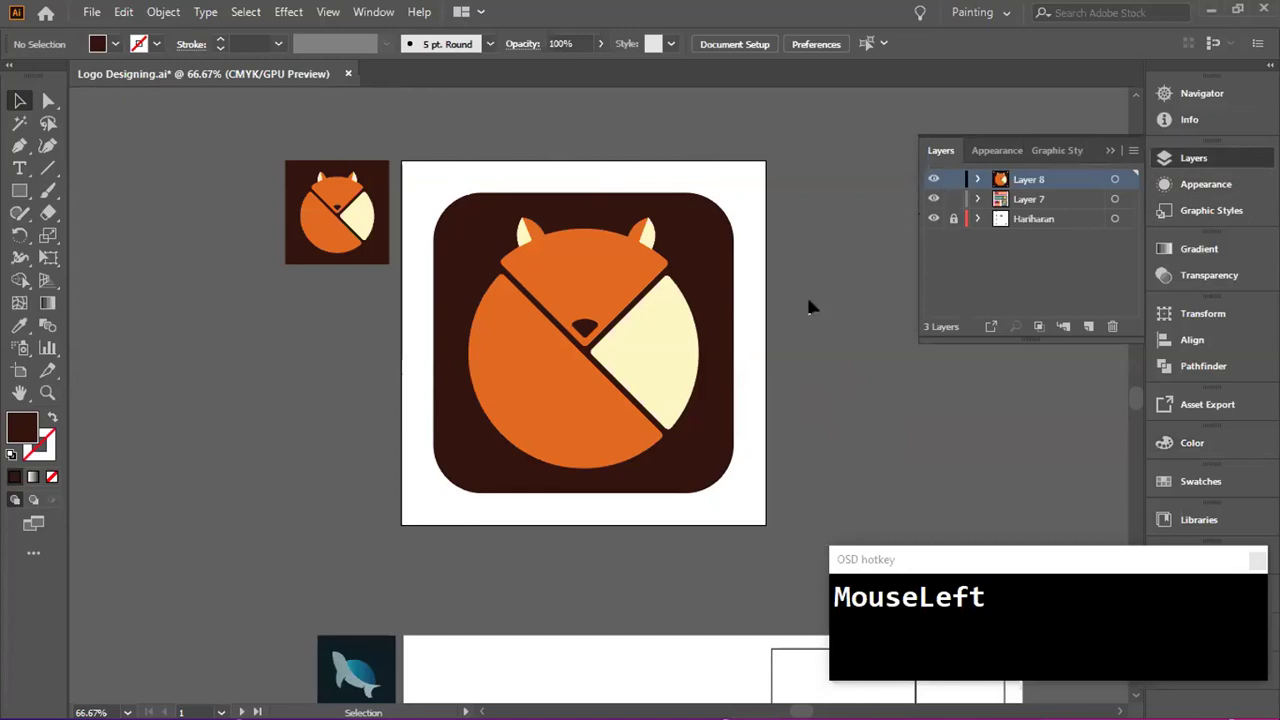
pyautogui.click(953, 179)
pyautogui.moveTo(707, 258); pyautogui.dragTo(760, 300)
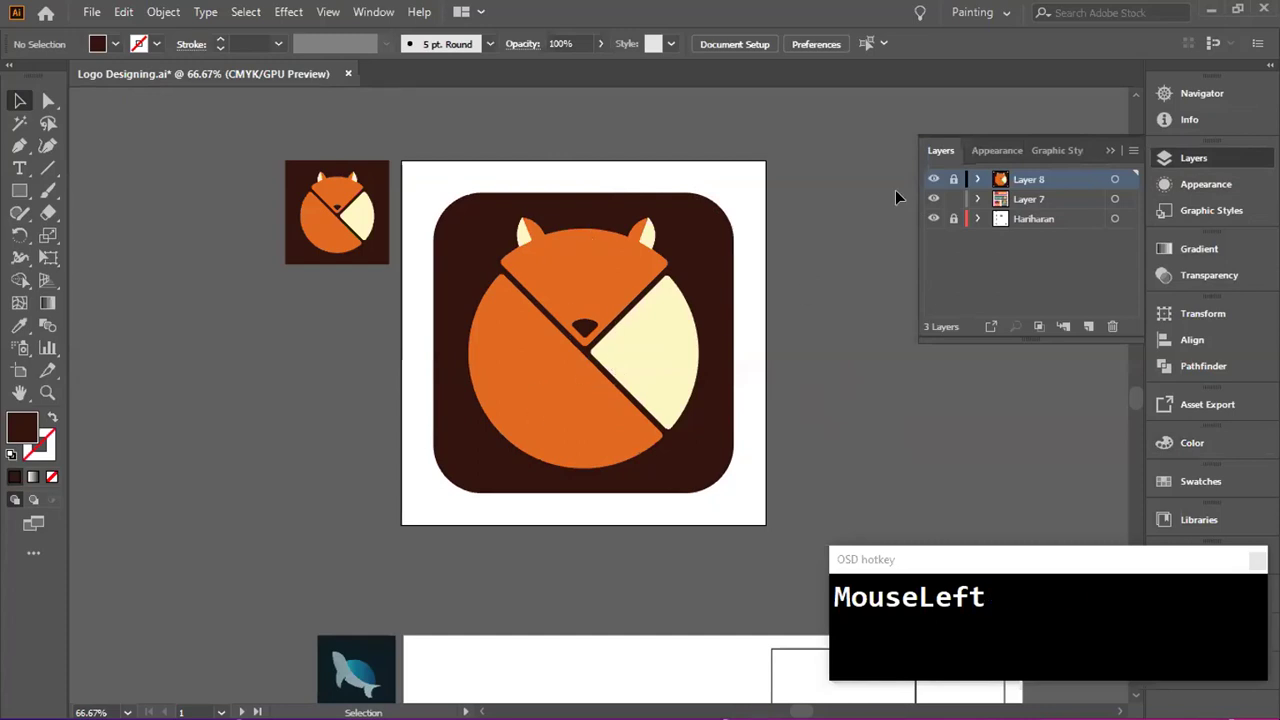
pyautogui.doubleClick(1045, 179)
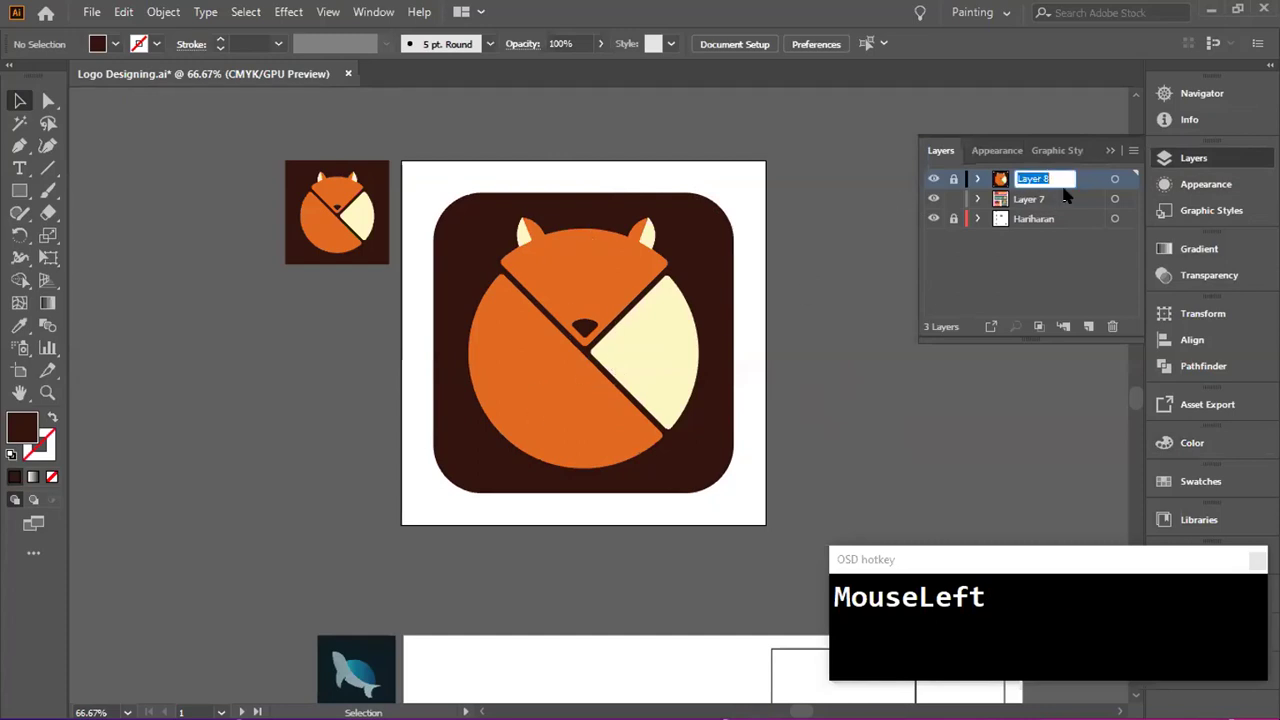
pyautogui.write('fox_logo')
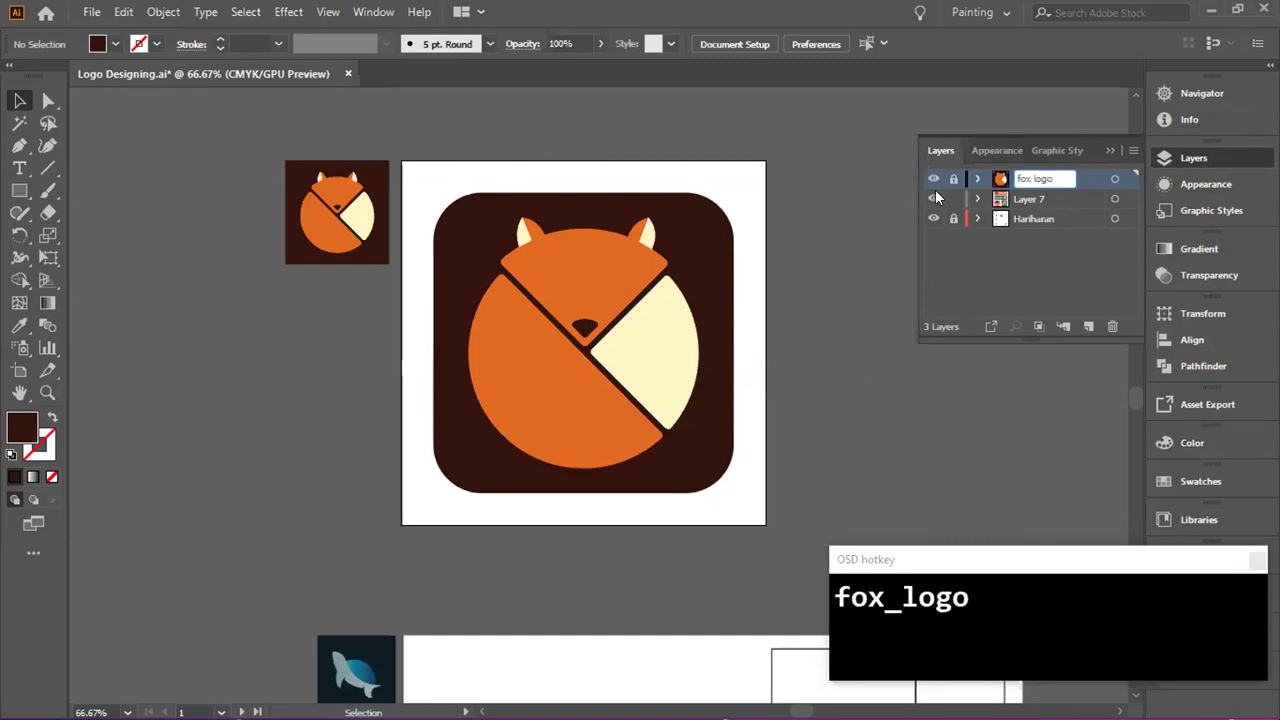
pyautogui.click(858, 217)
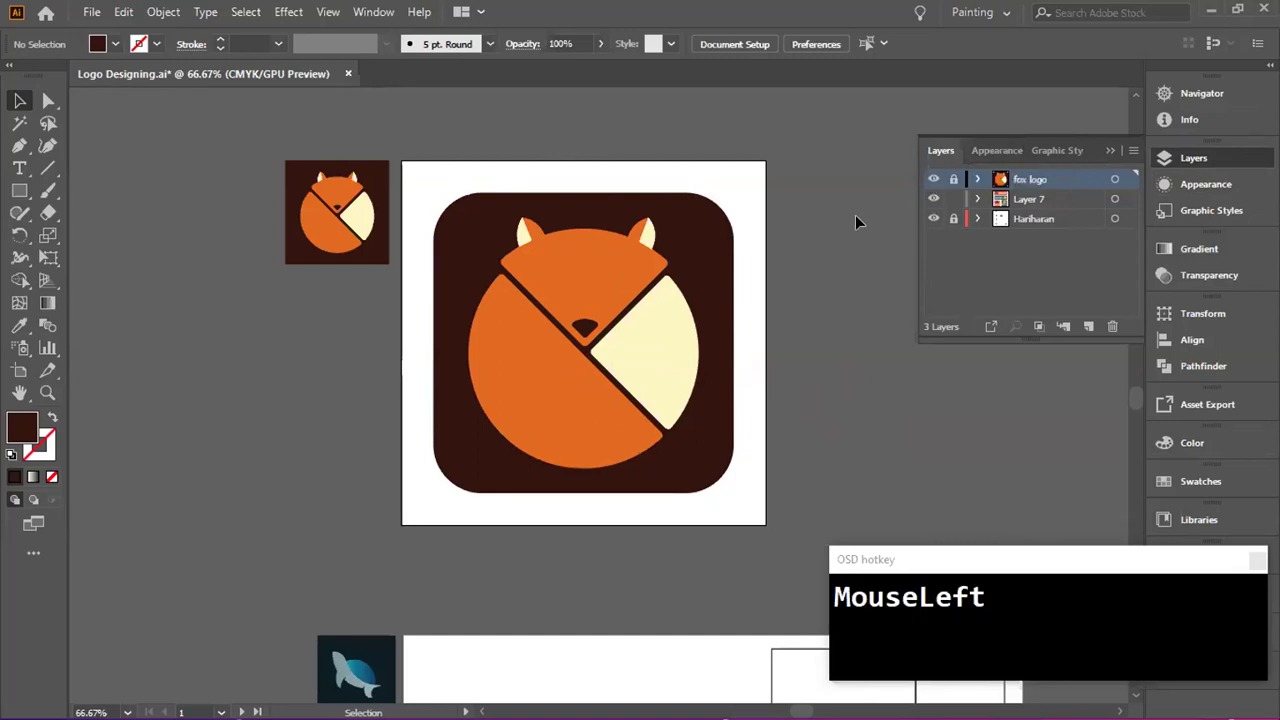
pyautogui.click(1109, 151)
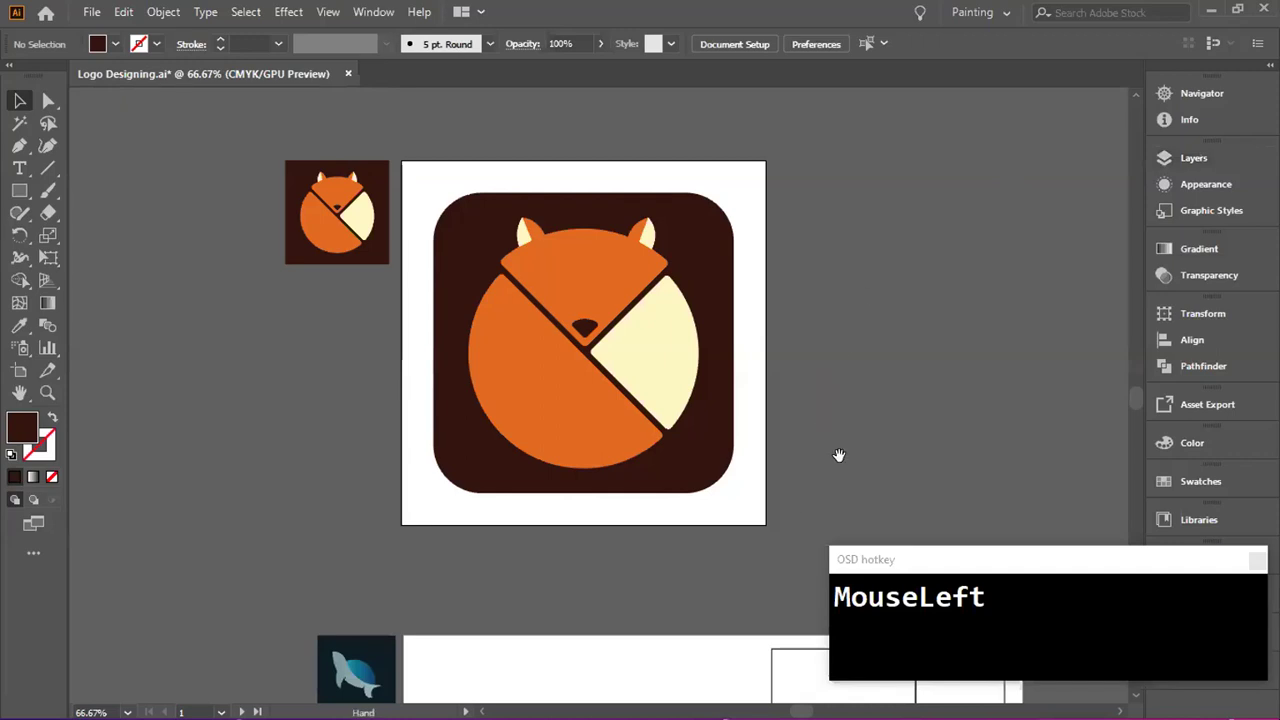
# - Examine the turtle artboard: its pencil sketch, golden-ratio rectangles, sample logo and gradient color swatches
pyautogui.moveTo(810, 330); pyautogui.dragTo(780, 50)
pyautogui.moveTo(705, 507)
pyautogui.mouseDown()
pyautogui.moveTo(683, 477)
pyautogui.moveTo(651, 477)
pyautogui.mouseUp()
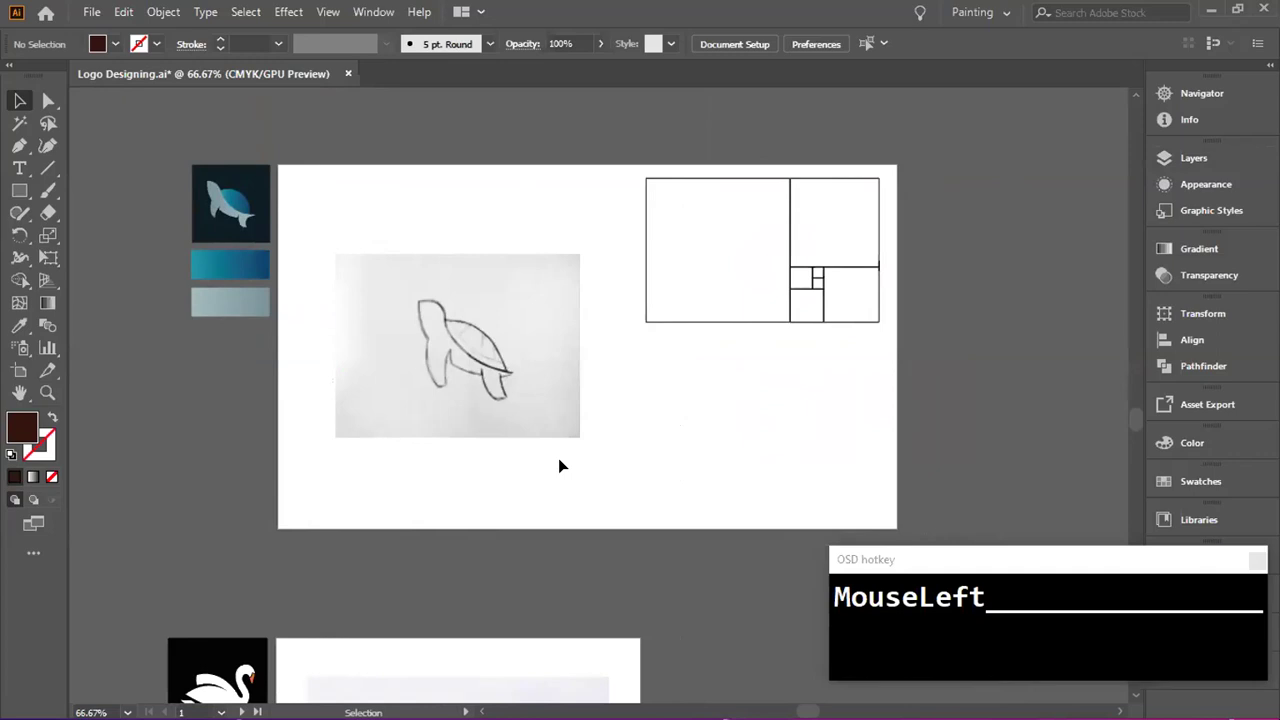
pyautogui.keyDown('alt'); pyautogui.scroll(1, 860, 308); pyautogui.keyUp('alt')
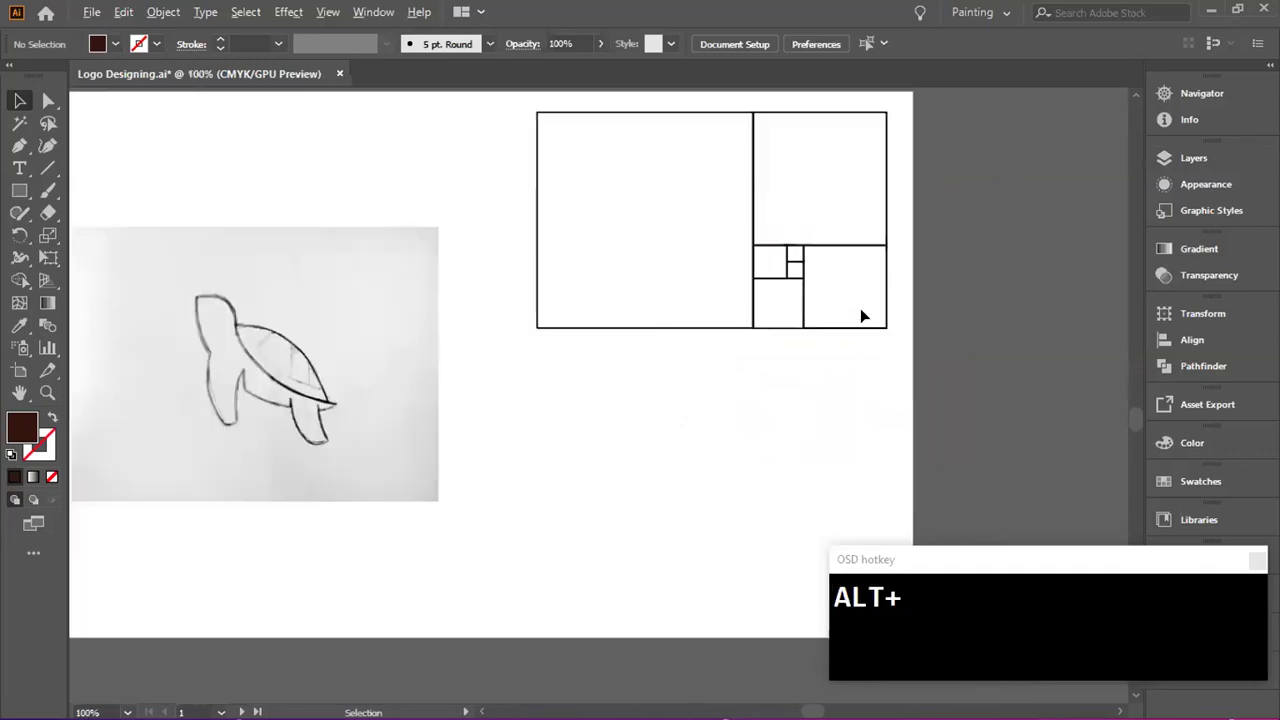
pyautogui.scroll(1, 860, 318)
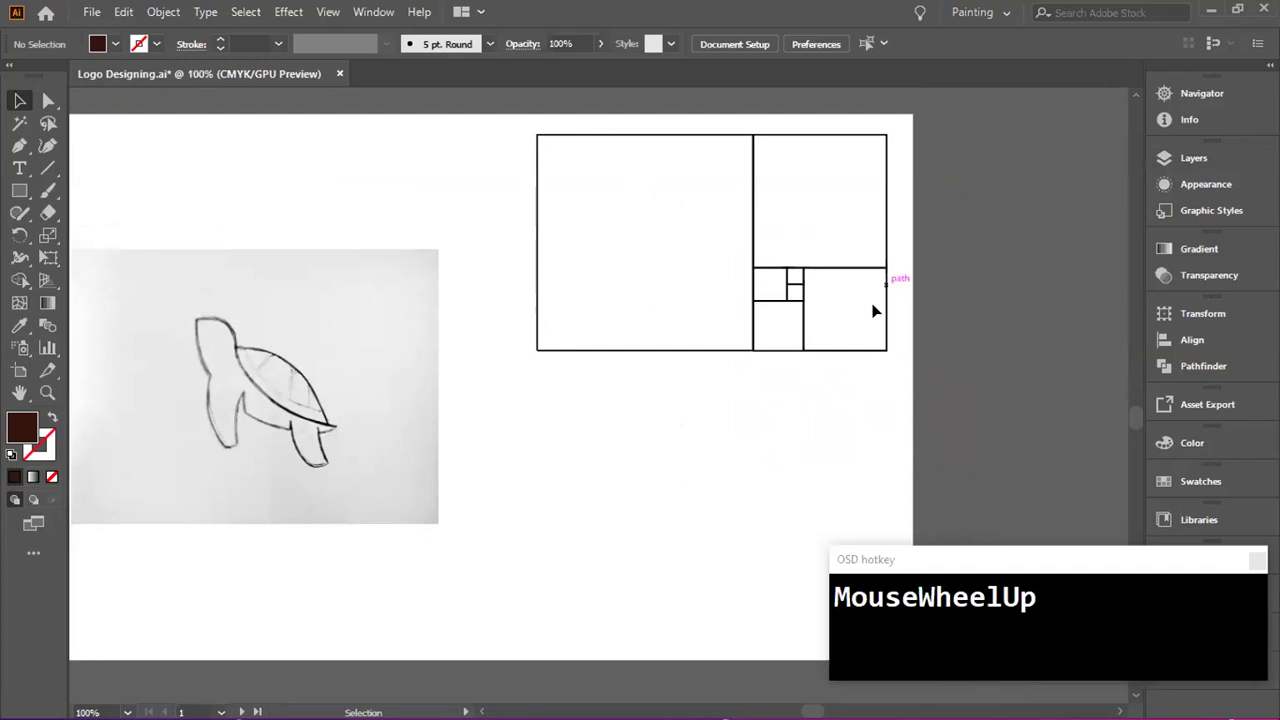
pyautogui.scroll(1, 874, 309)
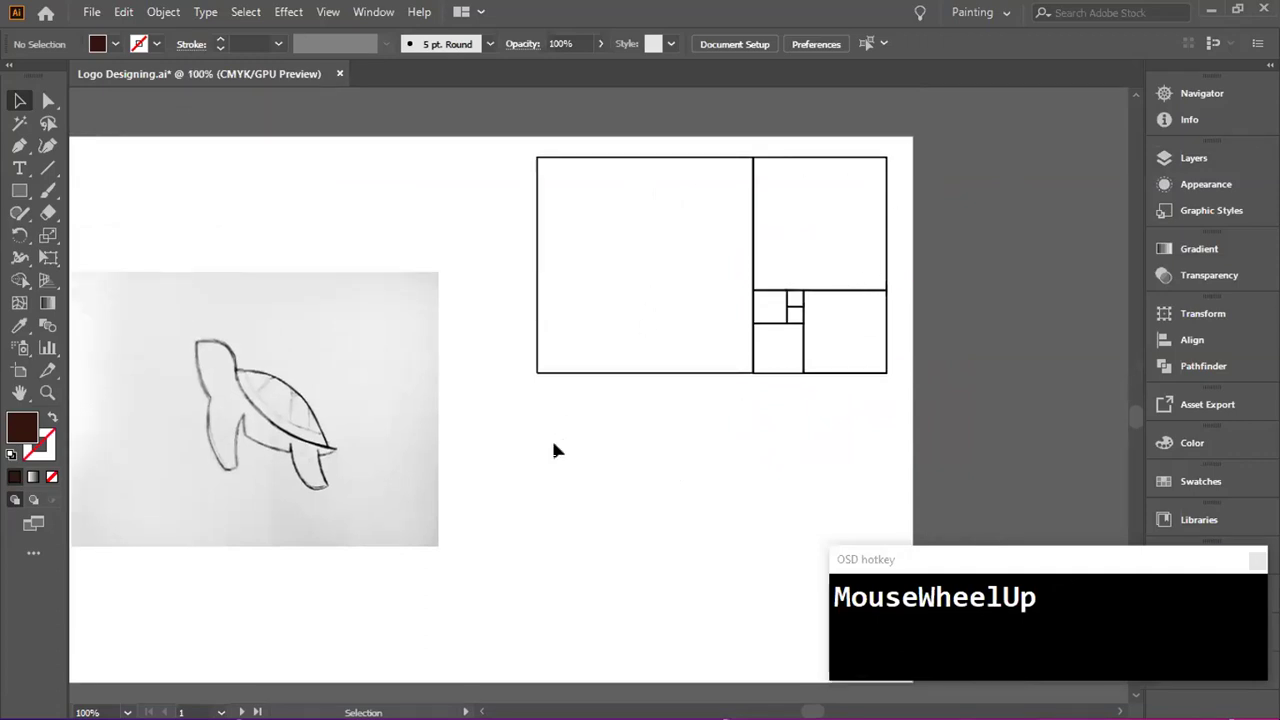
pyautogui.moveTo(503, 490); pyautogui.dragTo(643, 486)
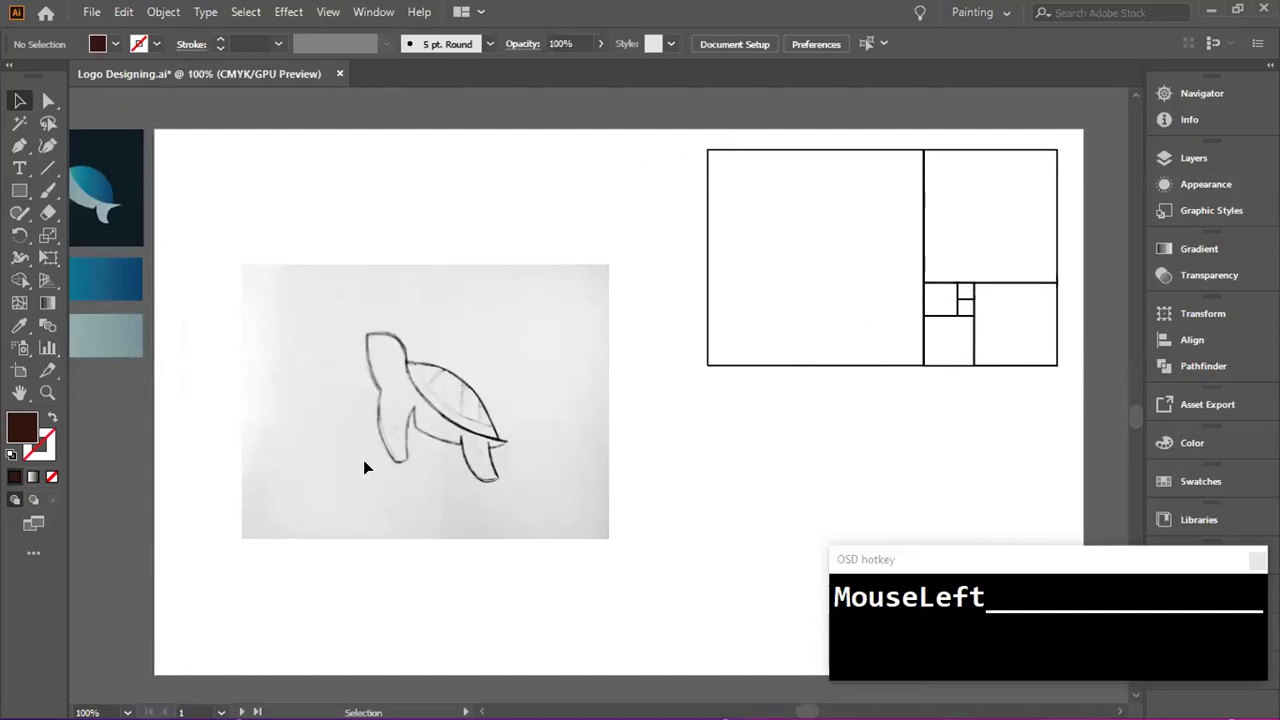
pyautogui.moveTo(300, 252); pyautogui.dragTo(584, 312)
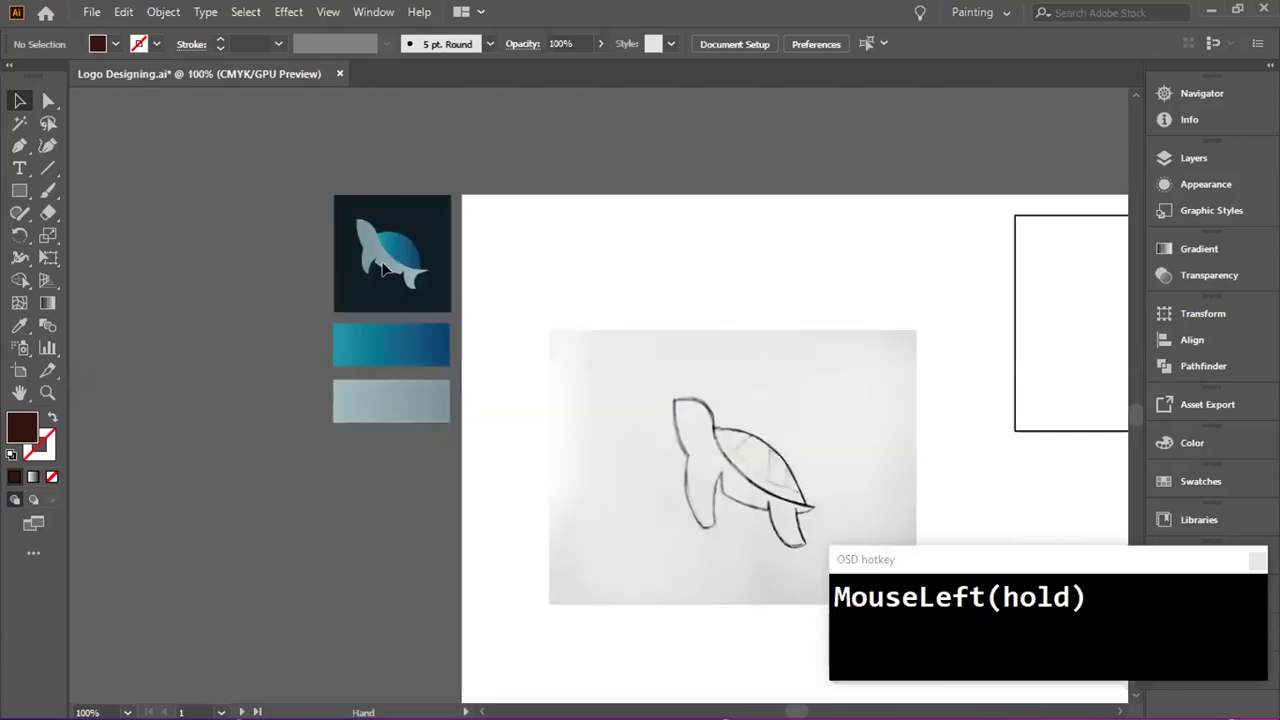
pyautogui.scroll(2, 383, 265)
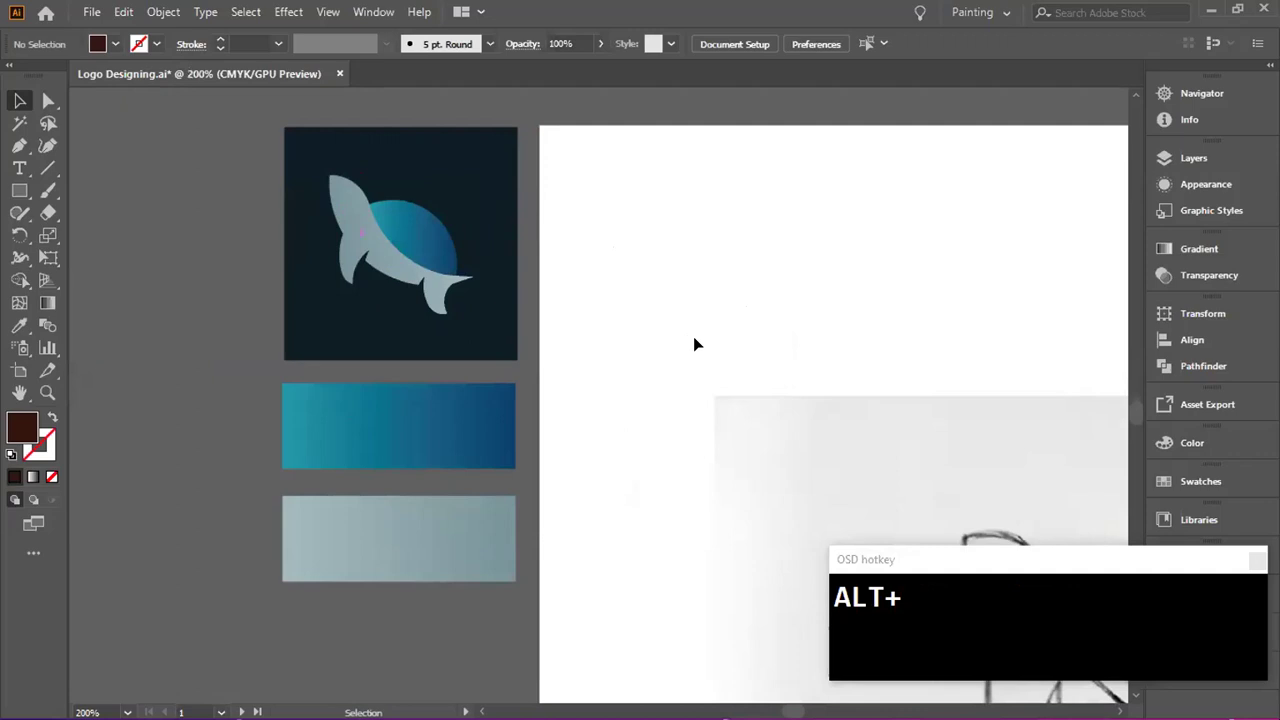
pyautogui.moveTo(860, 314)
pyautogui.mouseDown()
pyautogui.moveTo(446, 111)
pyautogui.moveTo(412, 54)
pyautogui.mouseUp()
pyautogui.hscroll(1, 575, 163)
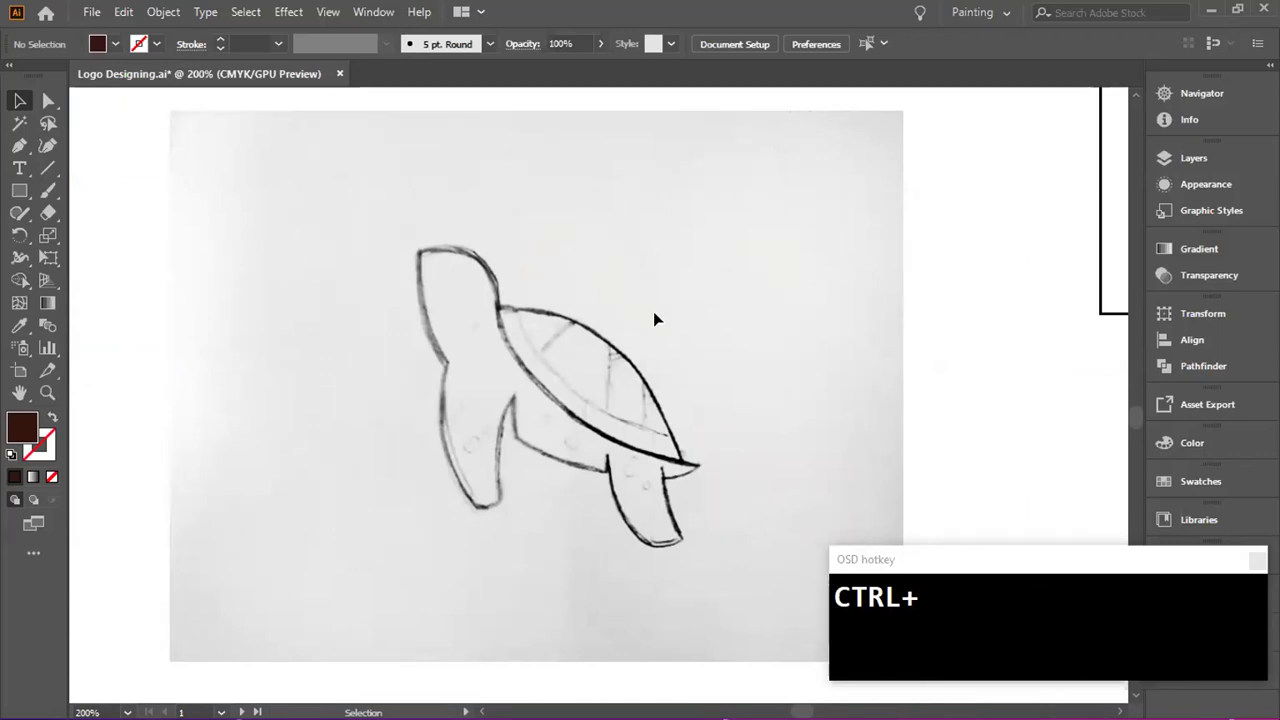
pyautogui.scroll(-4, 684, 352)
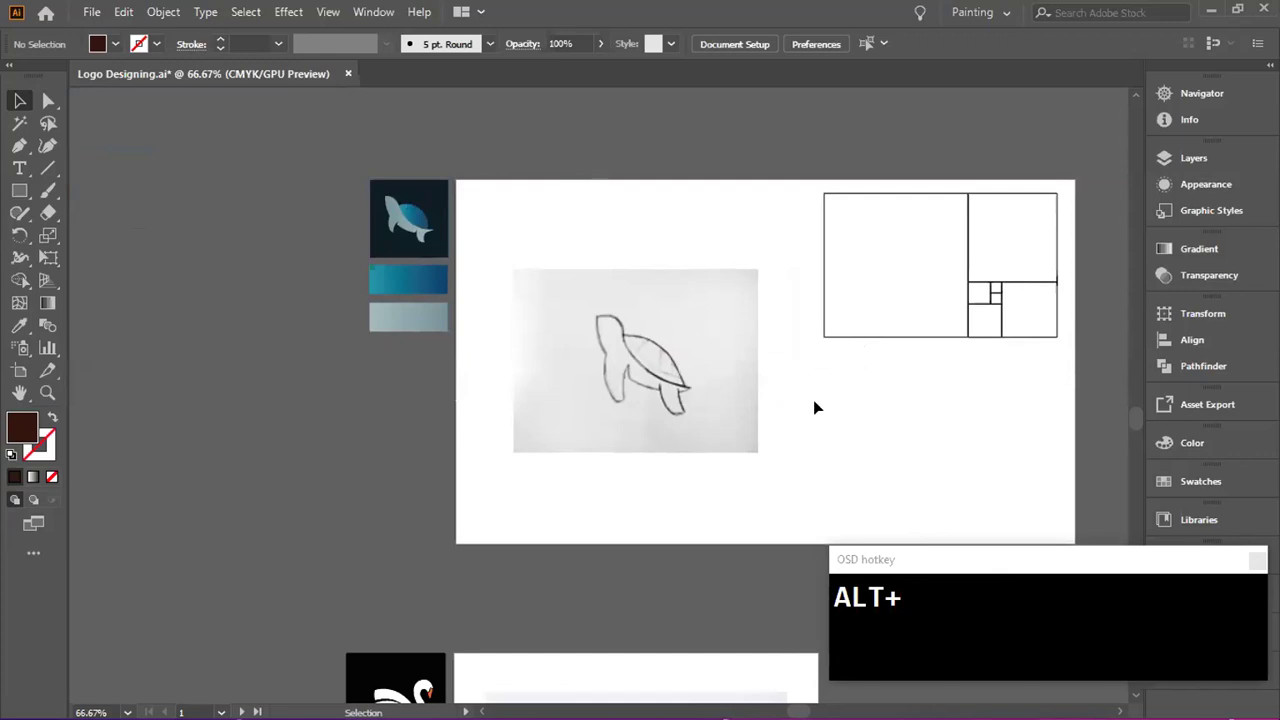
# - Examine the swan sketch beside its sample logo, and compare it with the elephant sketch on the artboard below
pyautogui.press('space')
pyautogui.moveTo(697, 500); pyautogui.dragTo(677, 131)
pyautogui.moveTo(629, 353); pyautogui.dragTo(625, 315)
pyautogui.keyDown('ctrl'); pyautogui.scroll(1, 515, 403); pyautogui.keyUp('ctrl')
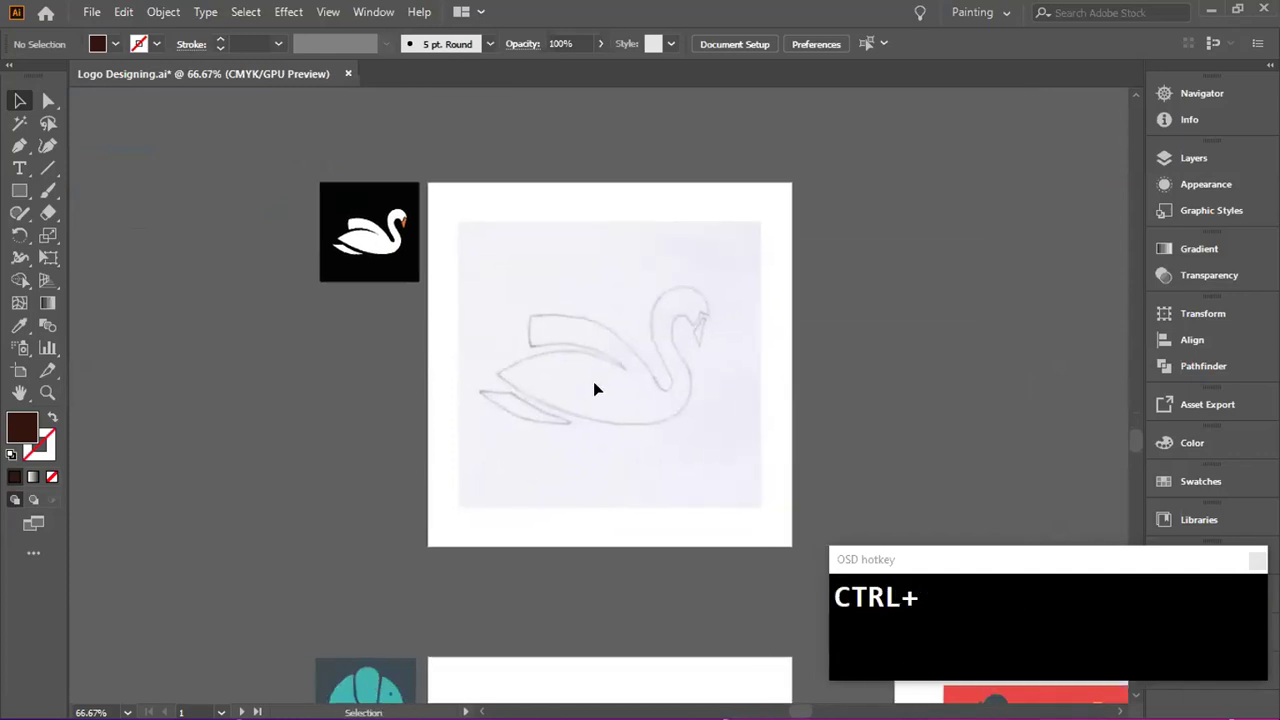
pyautogui.scroll(-1, 593, 385)
pyautogui.keyDown('alt'); pyautogui.scroll(1, 599, 383); pyautogui.keyUp('alt')
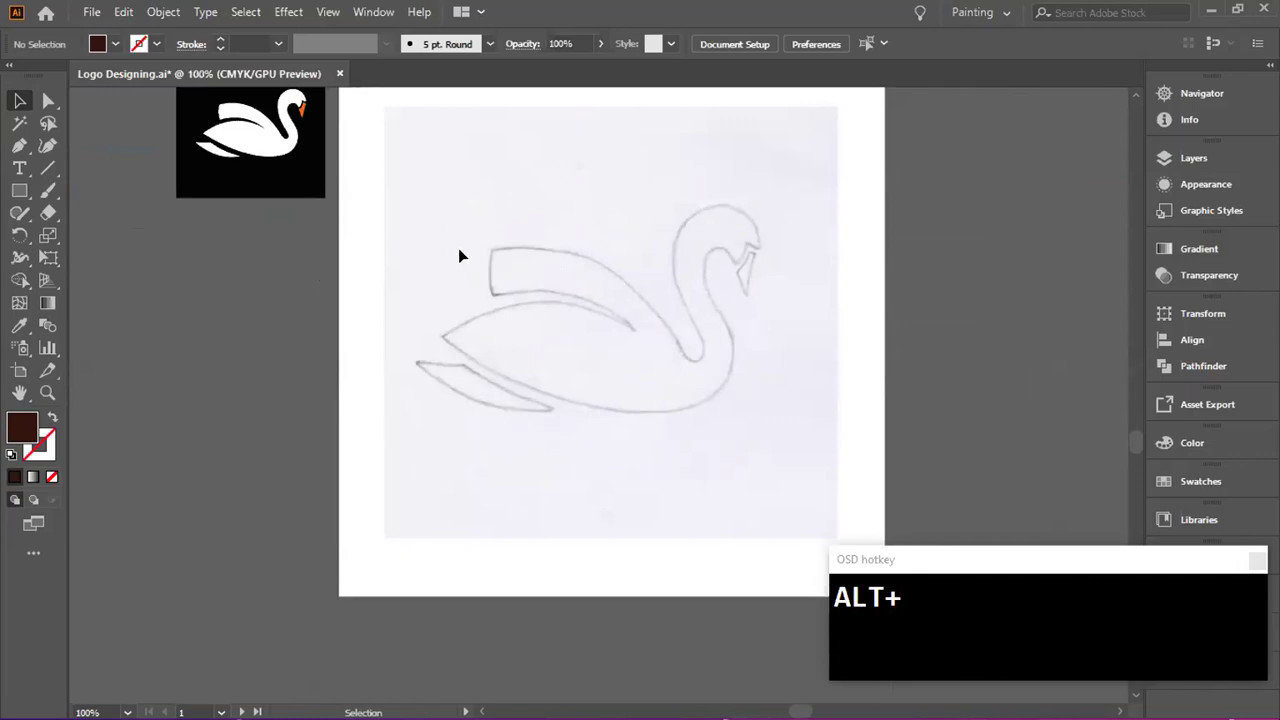
pyautogui.click(91, 11)
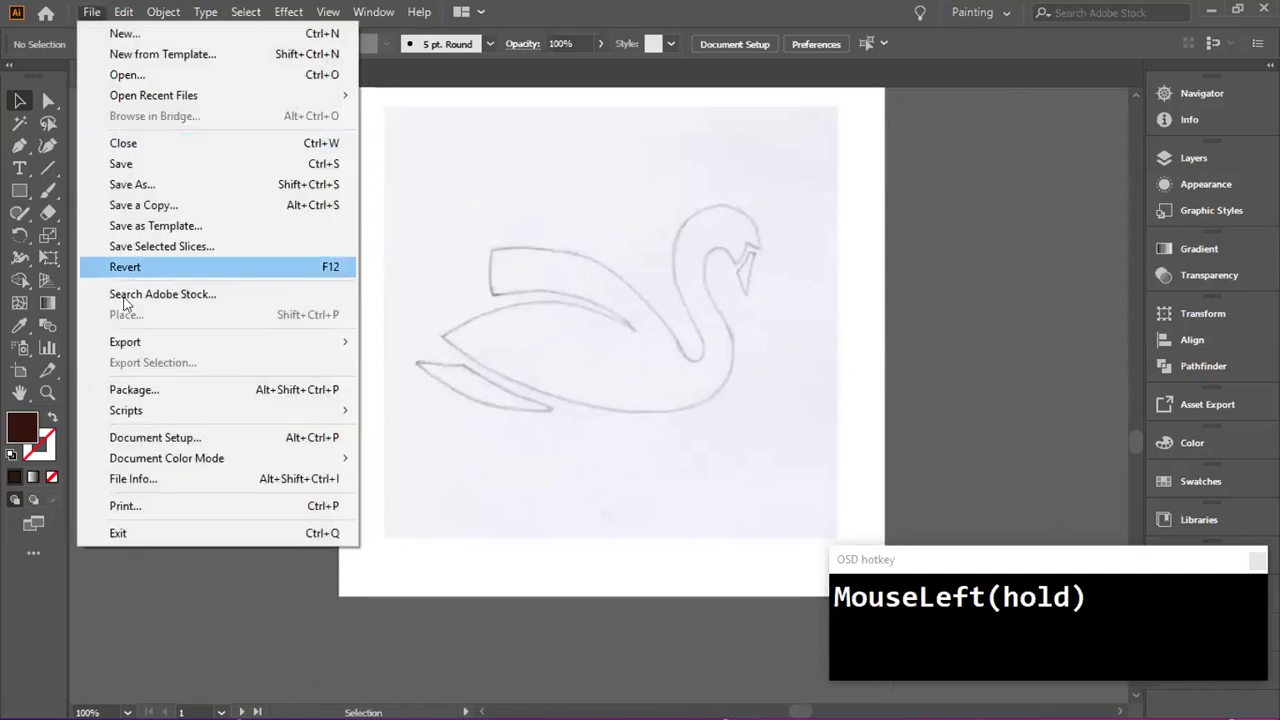
pyautogui.click(620, 252)
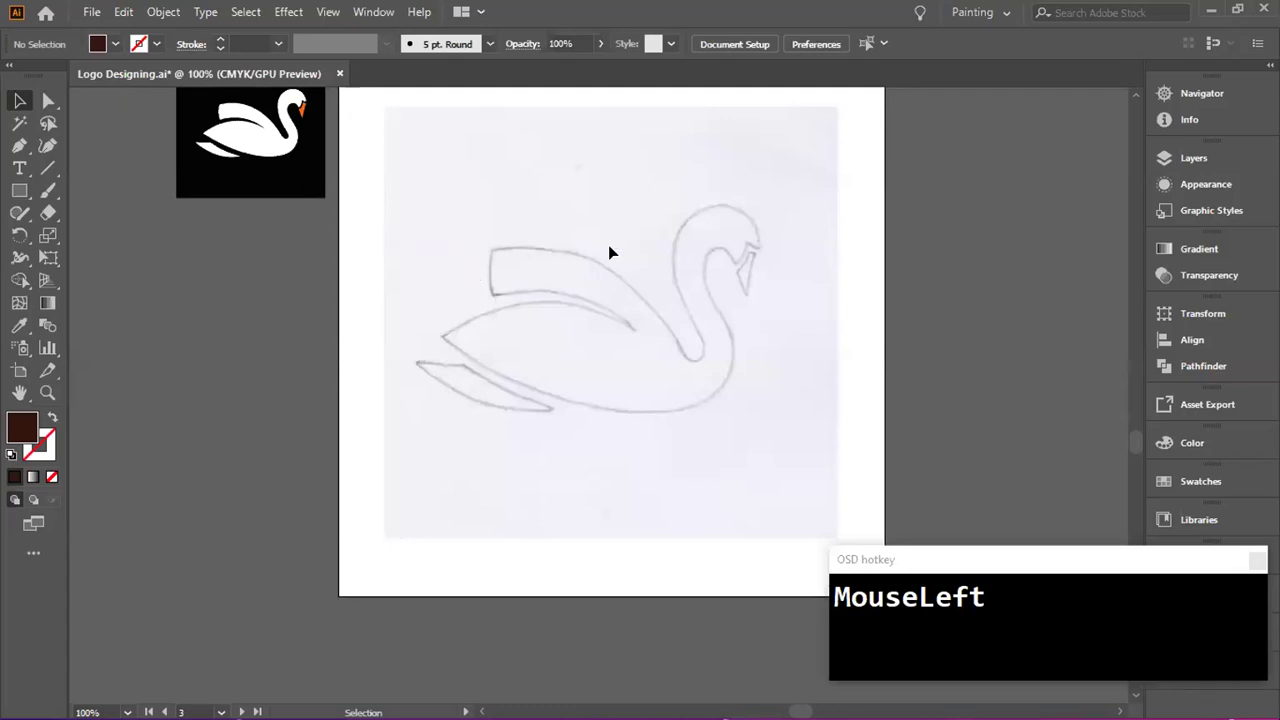
pyautogui.scroll(1, 577, 323)
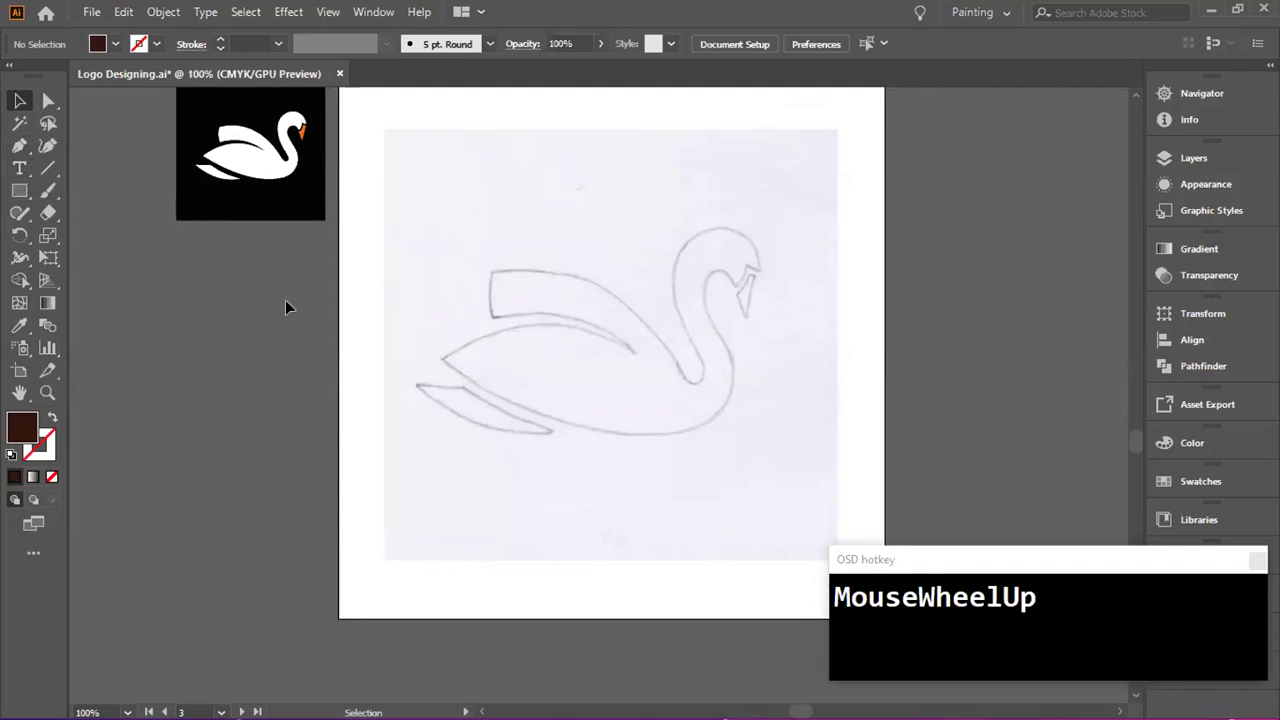
pyautogui.click(21, 146)
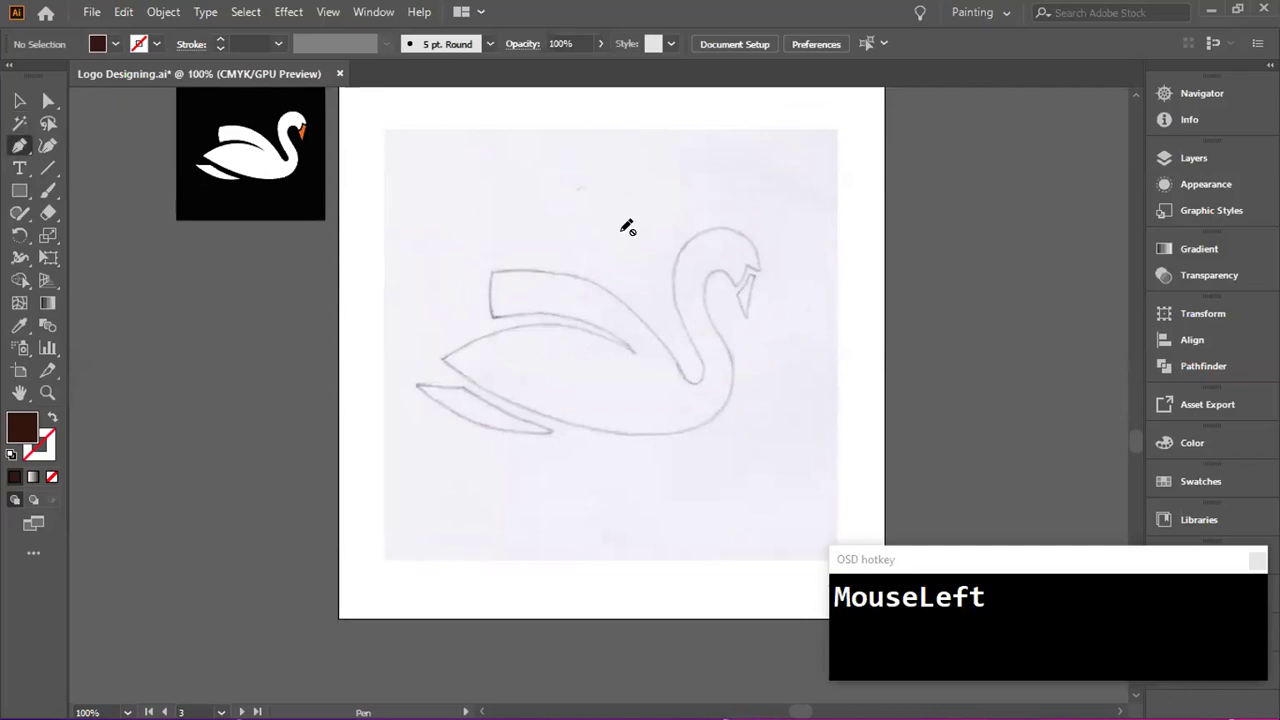
pyautogui.press('v')
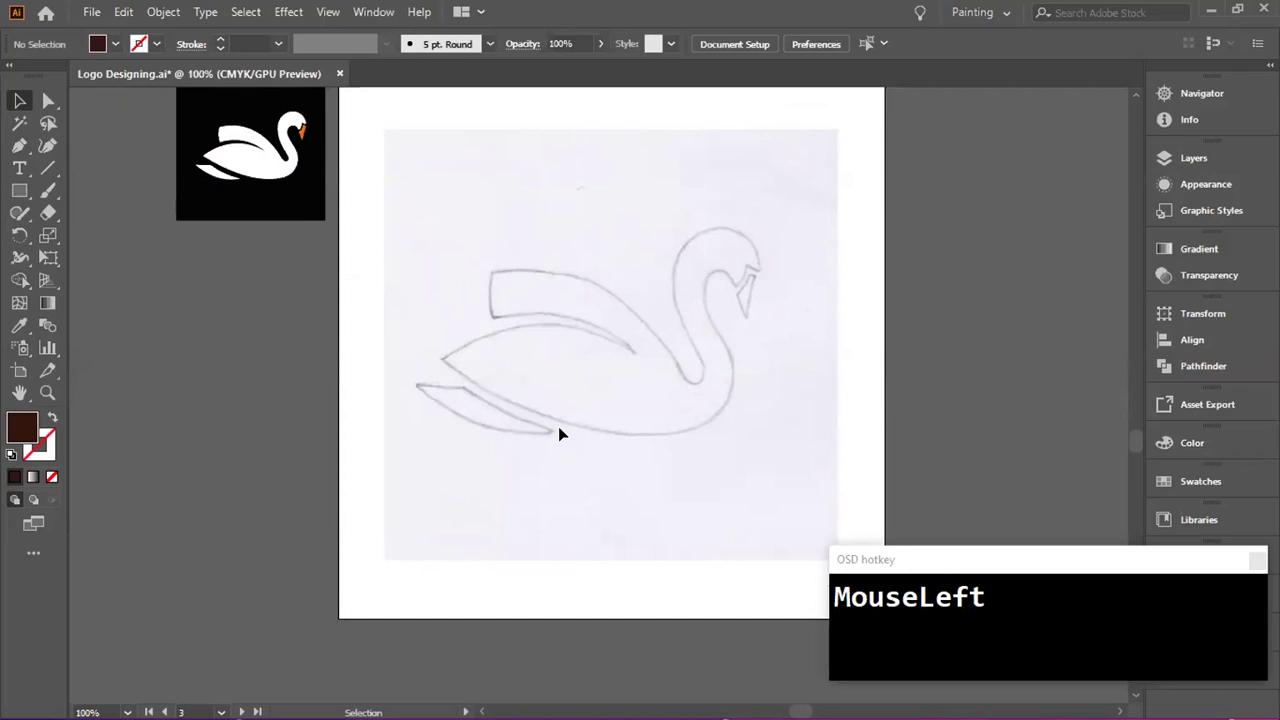
pyautogui.scroll(-5, 620, 420)
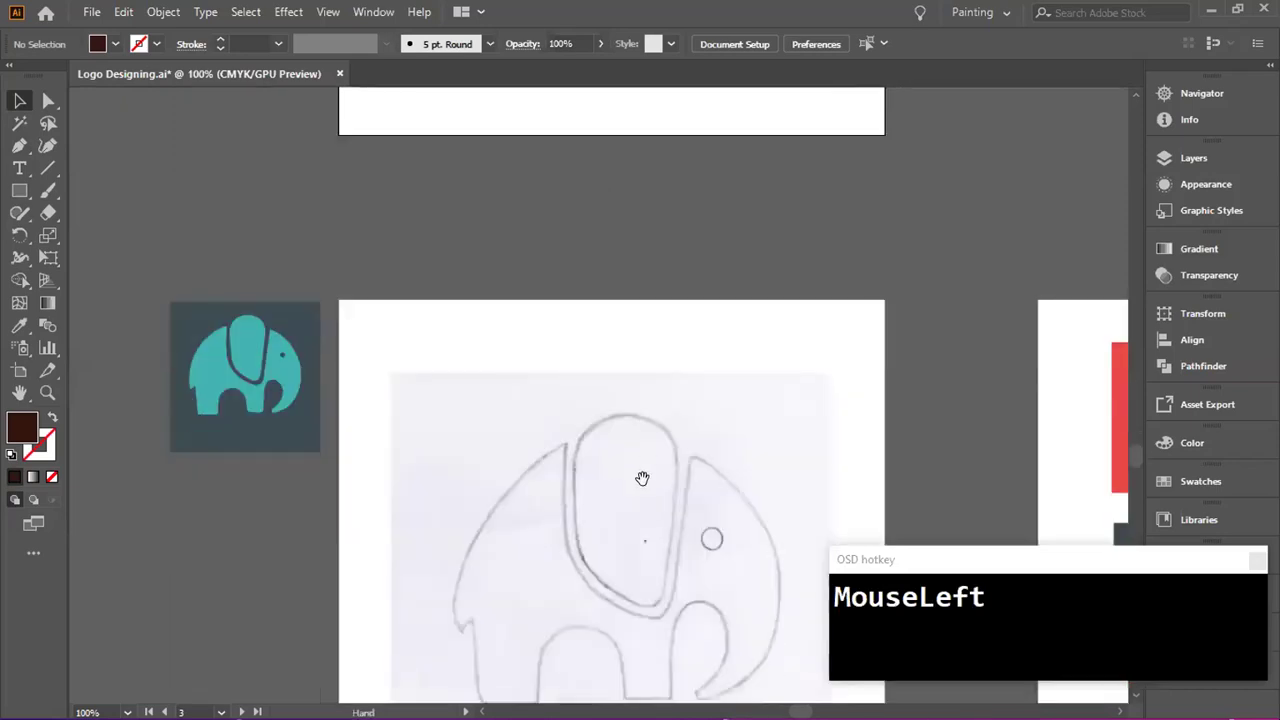
pyautogui.moveTo(647, 461); pyautogui.dragTo(586, 251)
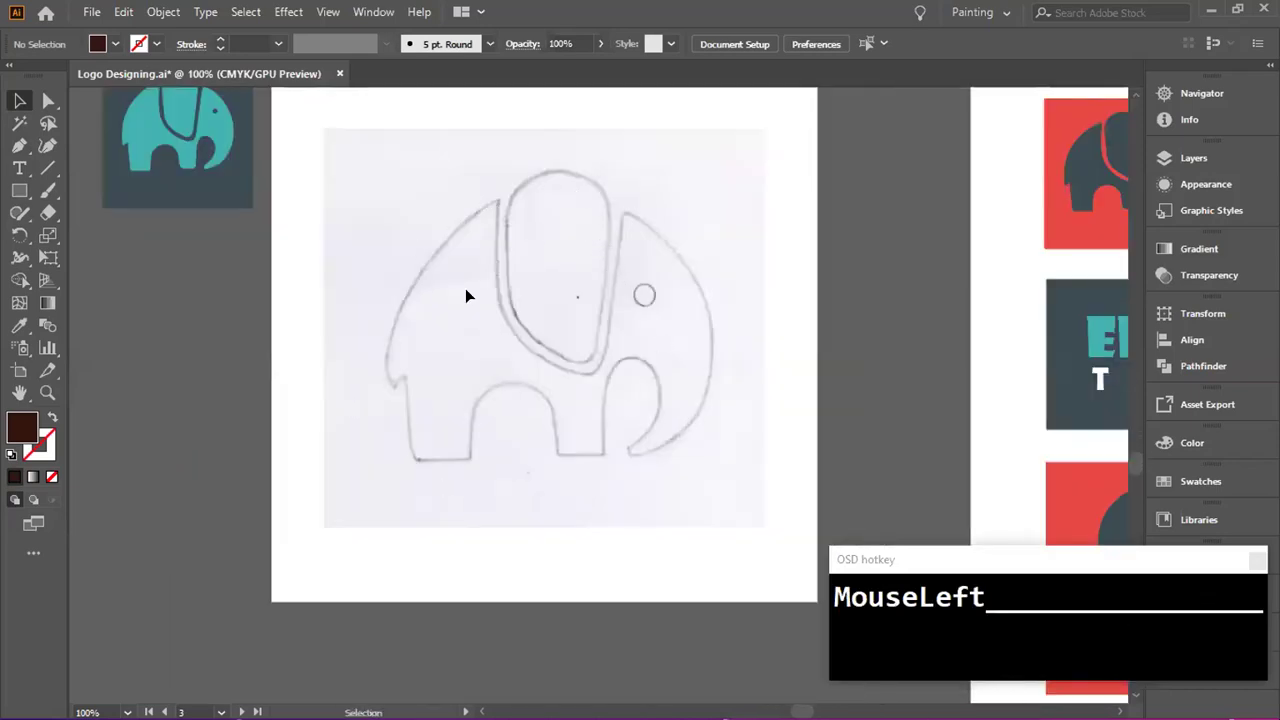
pyautogui.moveTo(642, 152); pyautogui.dragTo(617, 543)
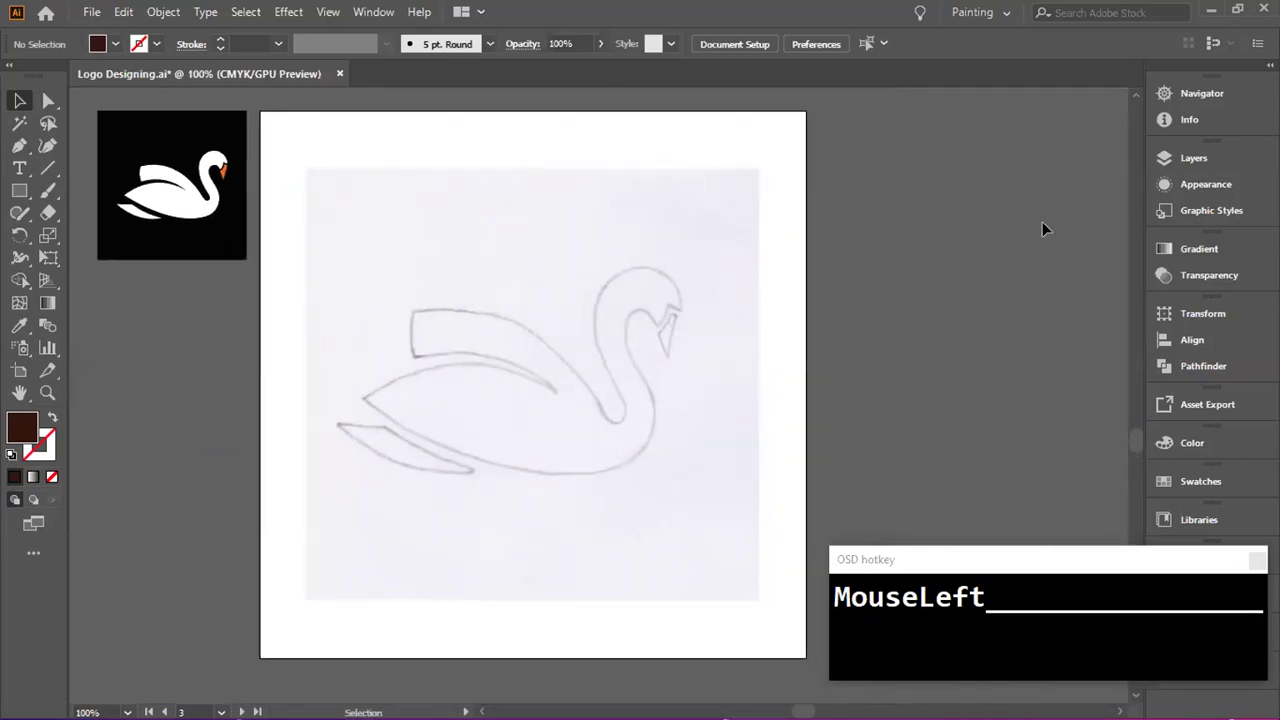
# - Create a new layer above the others and name it "swan logo"
pyautogui.click(1186, 157)
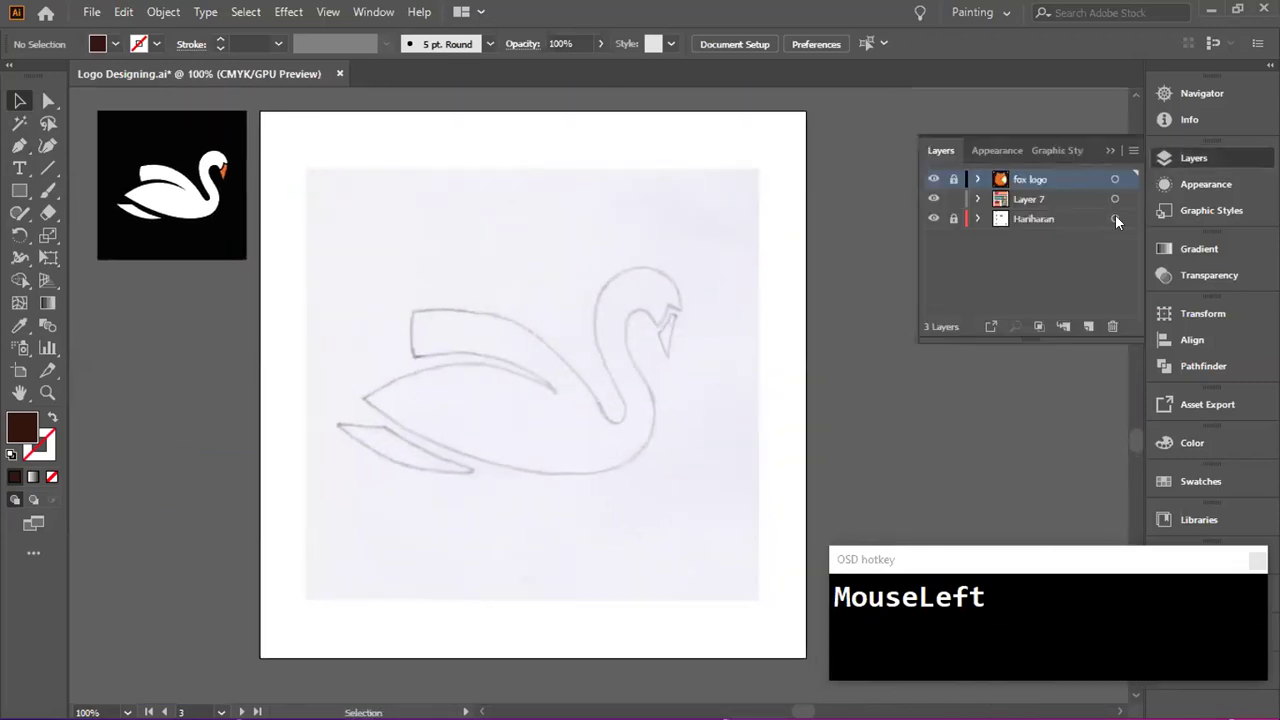
pyautogui.click(1087, 325)
pyautogui.doubleClick(1028, 178)
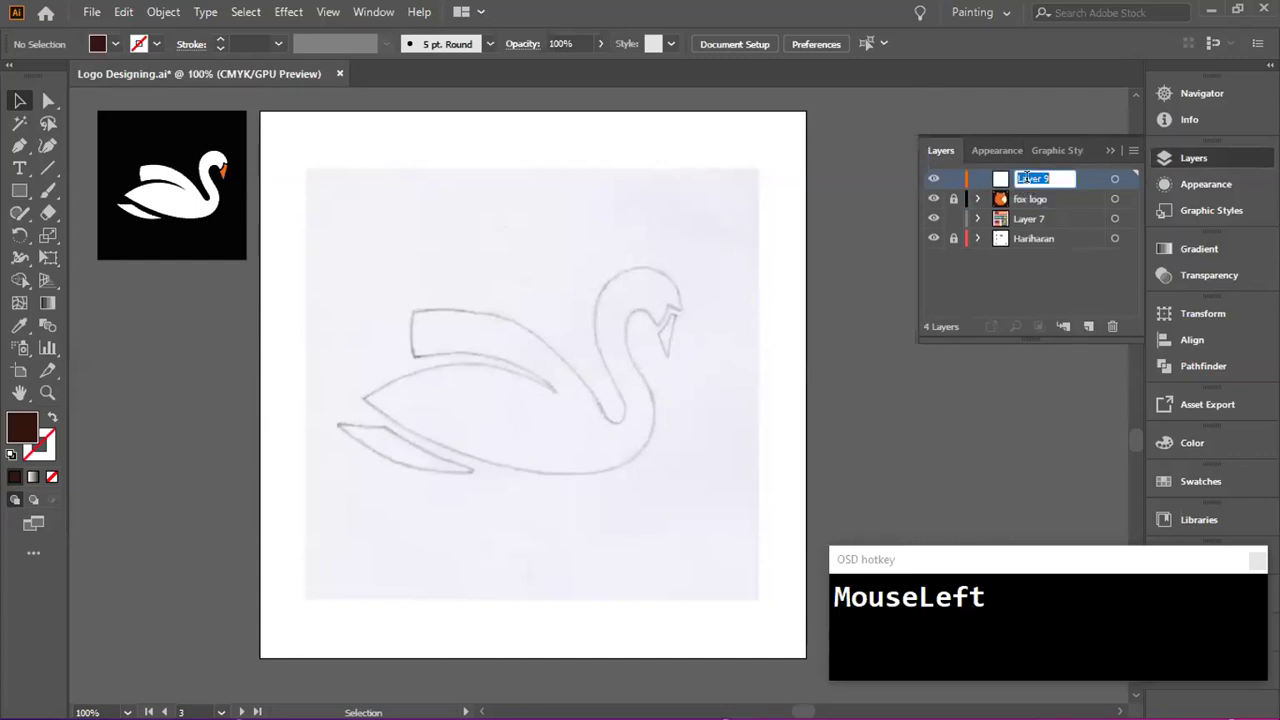
pyautogui.write('swanl')
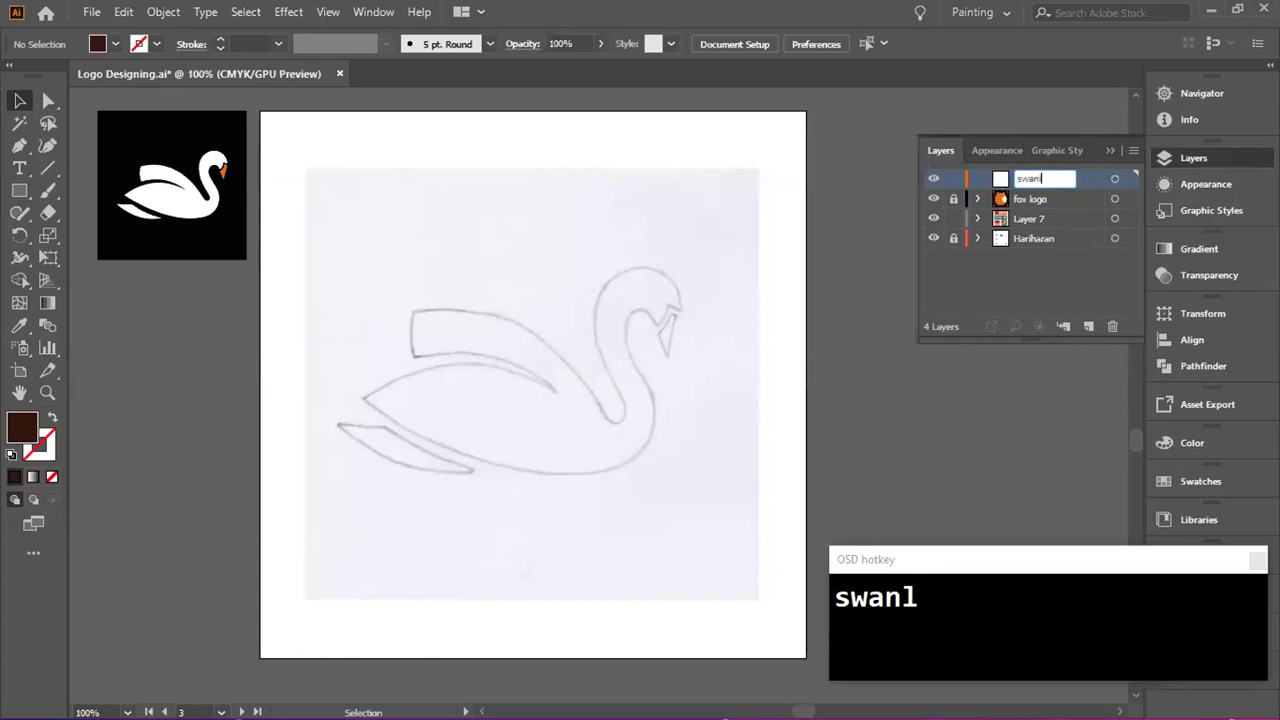
pyautogui.press('BackSpace')
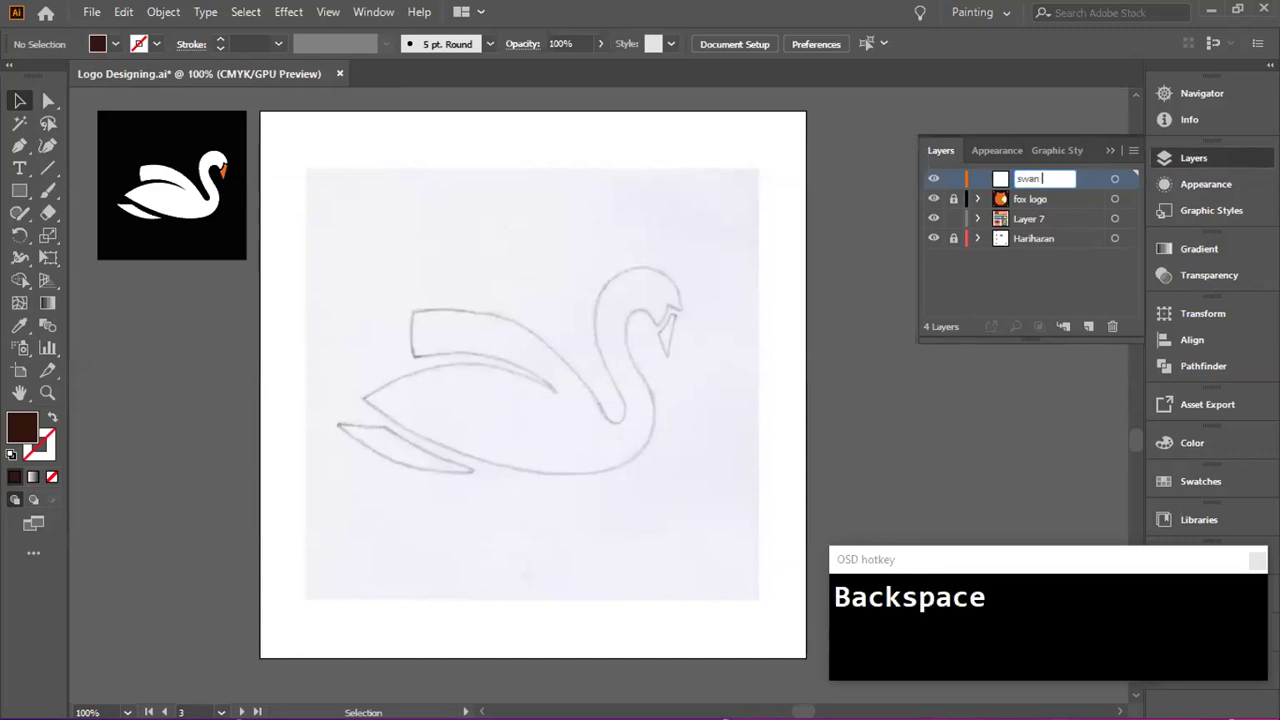
pyautogui.write('logo')
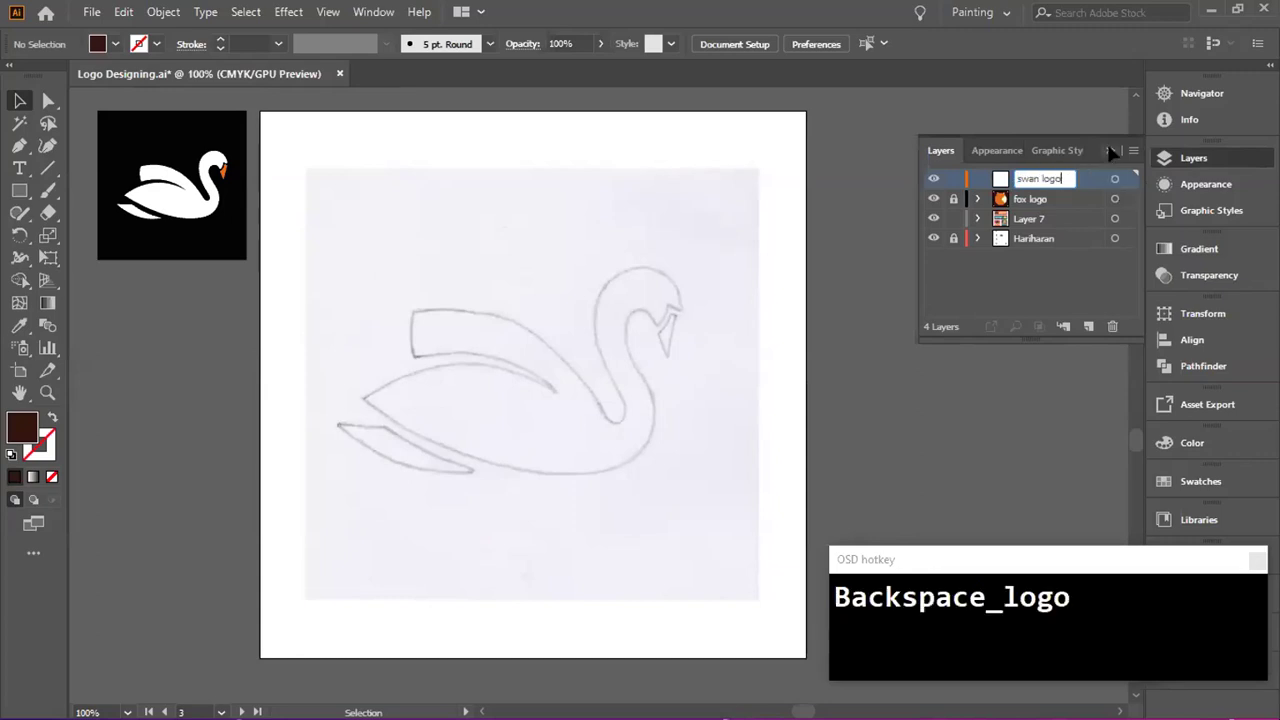
pyautogui.click(1111, 152)
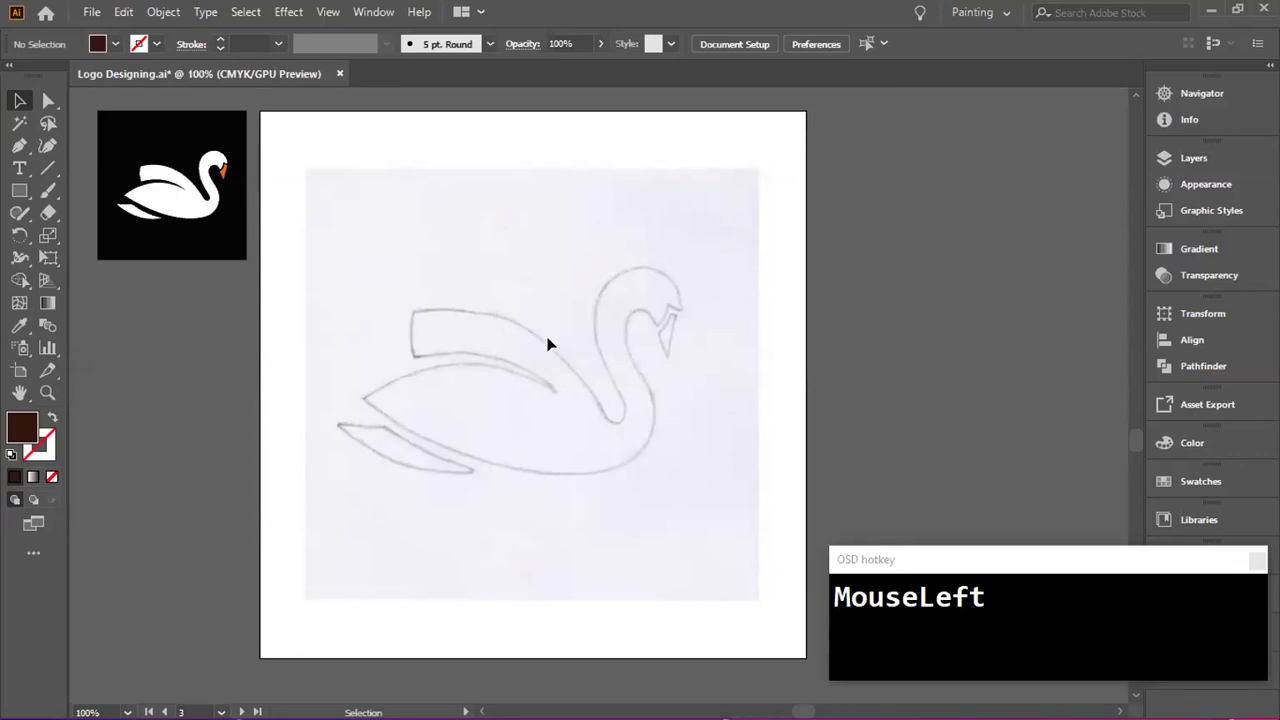
# - Activate the Pen tool over an enlarged view of the swan sketch
pyautogui.scroll(1, 543, 312)
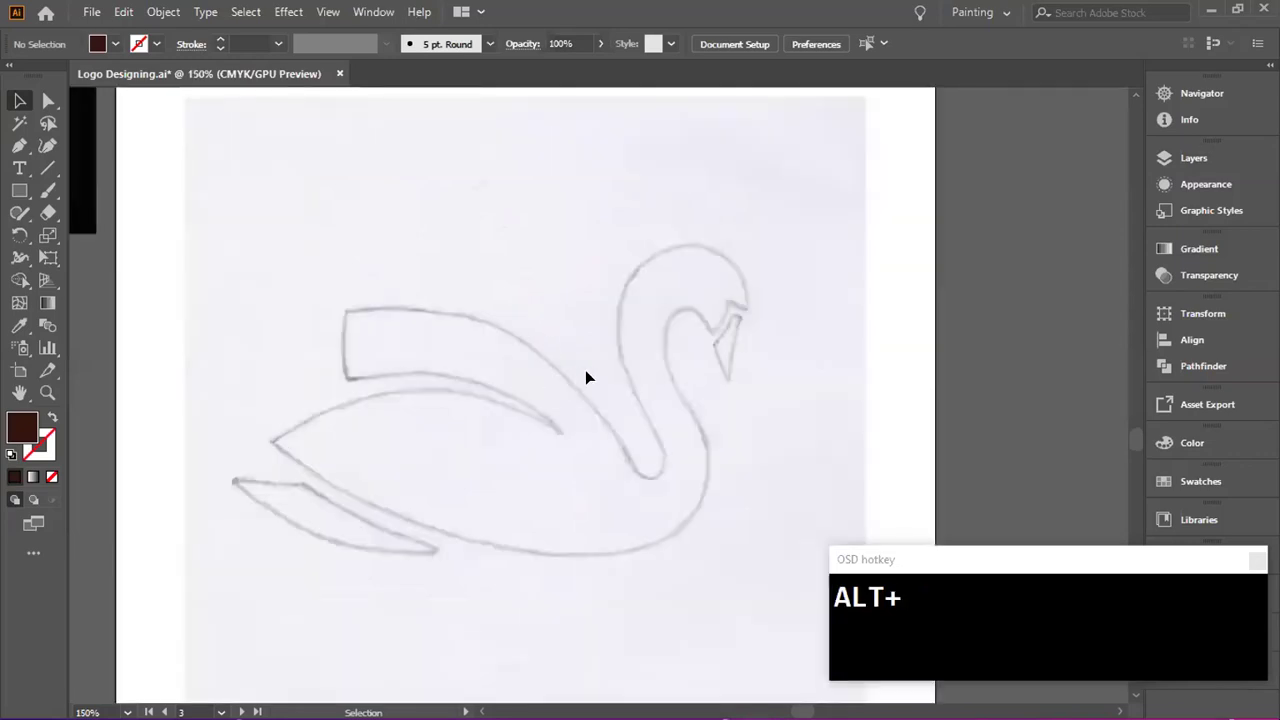
pyautogui.moveTo(397, 400); pyautogui.dragTo(434, 376)
pyautogui.click(19, 145)
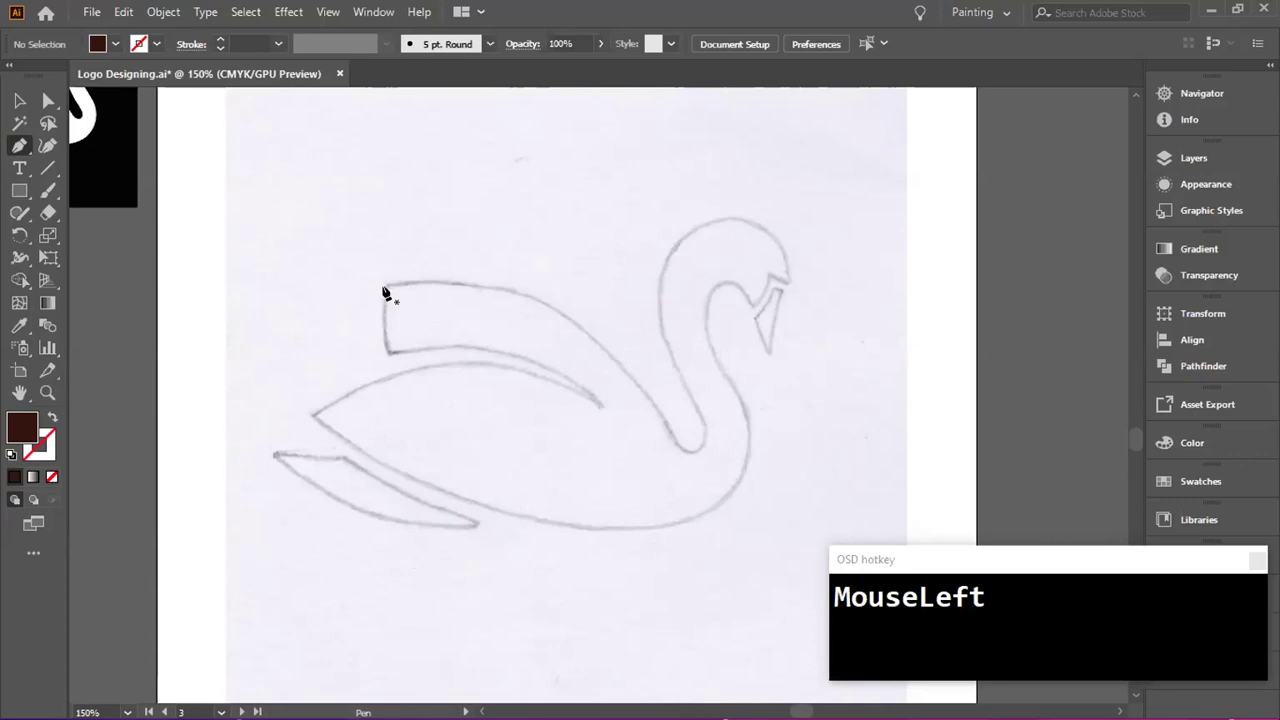
pyautogui.click(385, 290)
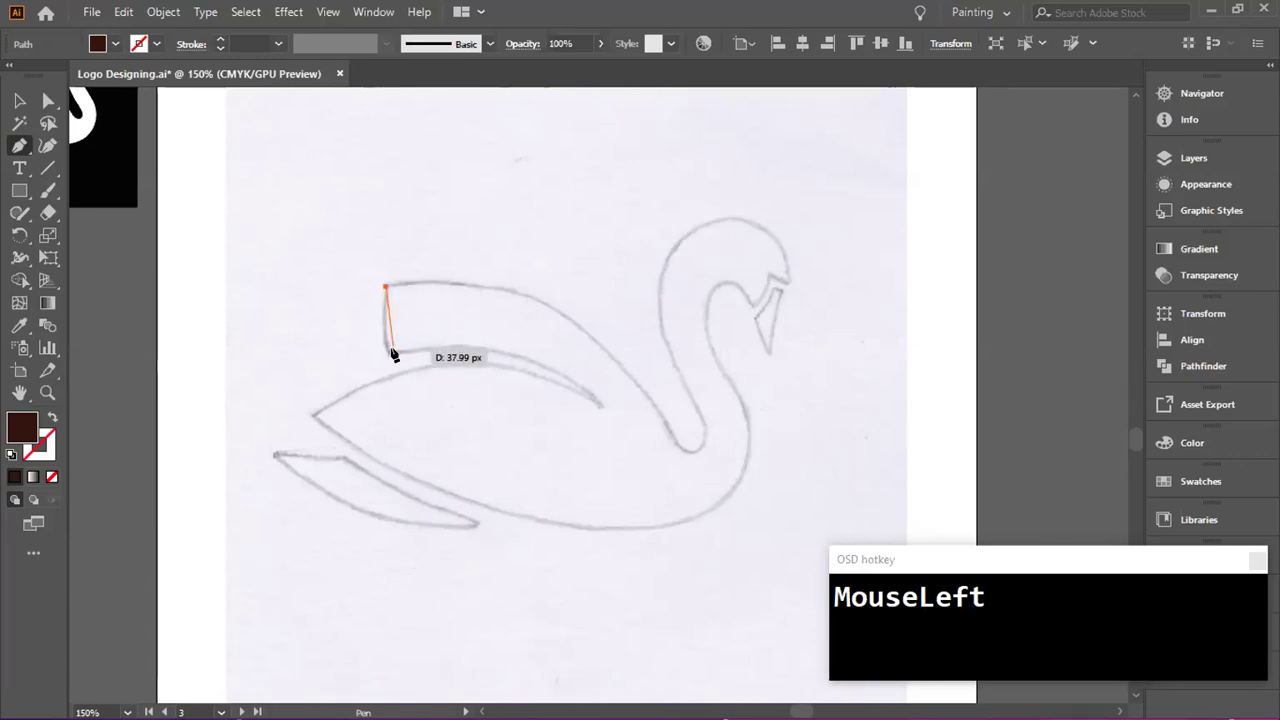
pyautogui.click(386, 352)
pyautogui.moveTo(386, 357); pyautogui.dragTo(383, 347)
pyautogui.press('BackSpace')
pyautogui.press('BackSpace')
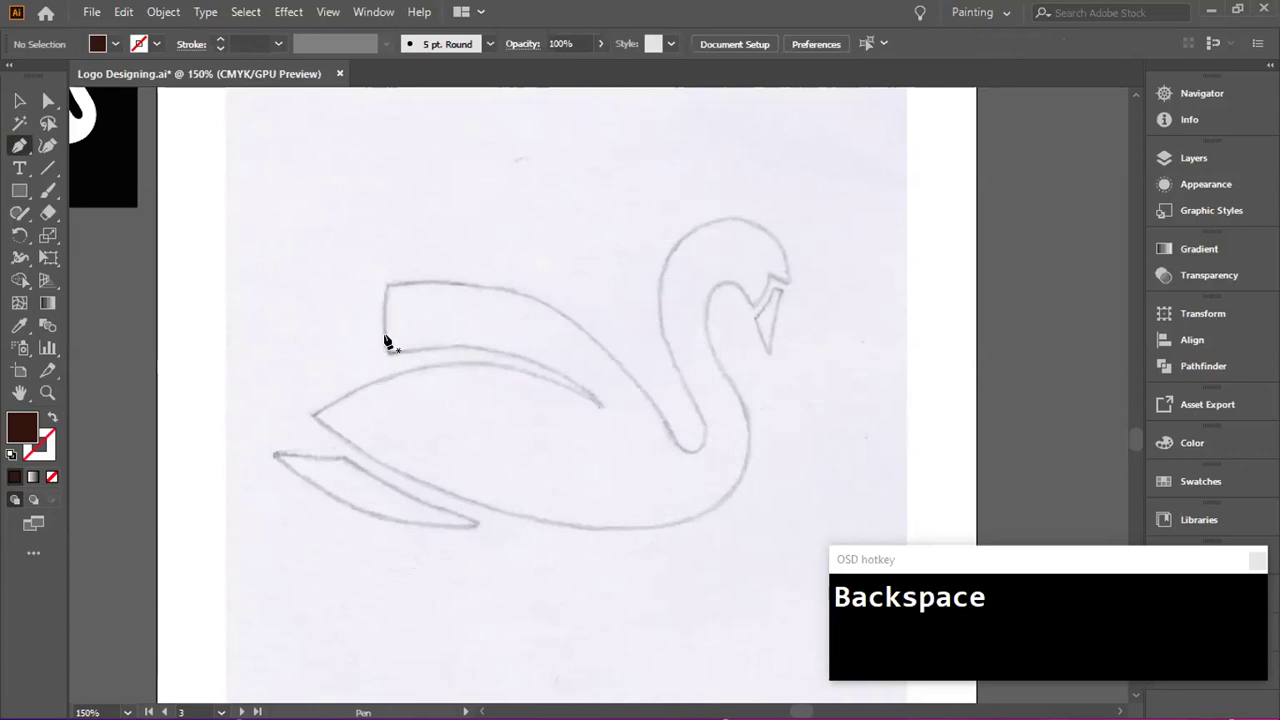
# - Set the fill for new paths to none and the stroke to black
pyautogui.click(52, 477)
pyautogui.click(46, 446)
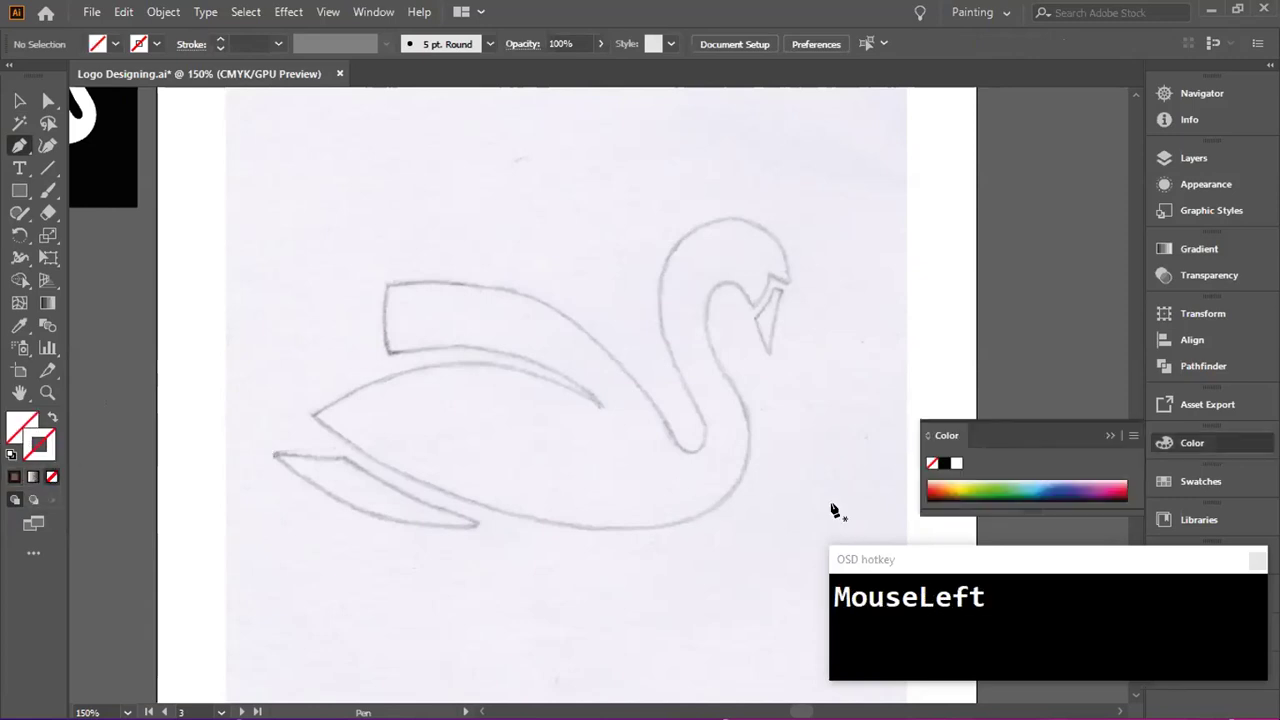
pyautogui.click(940, 465)
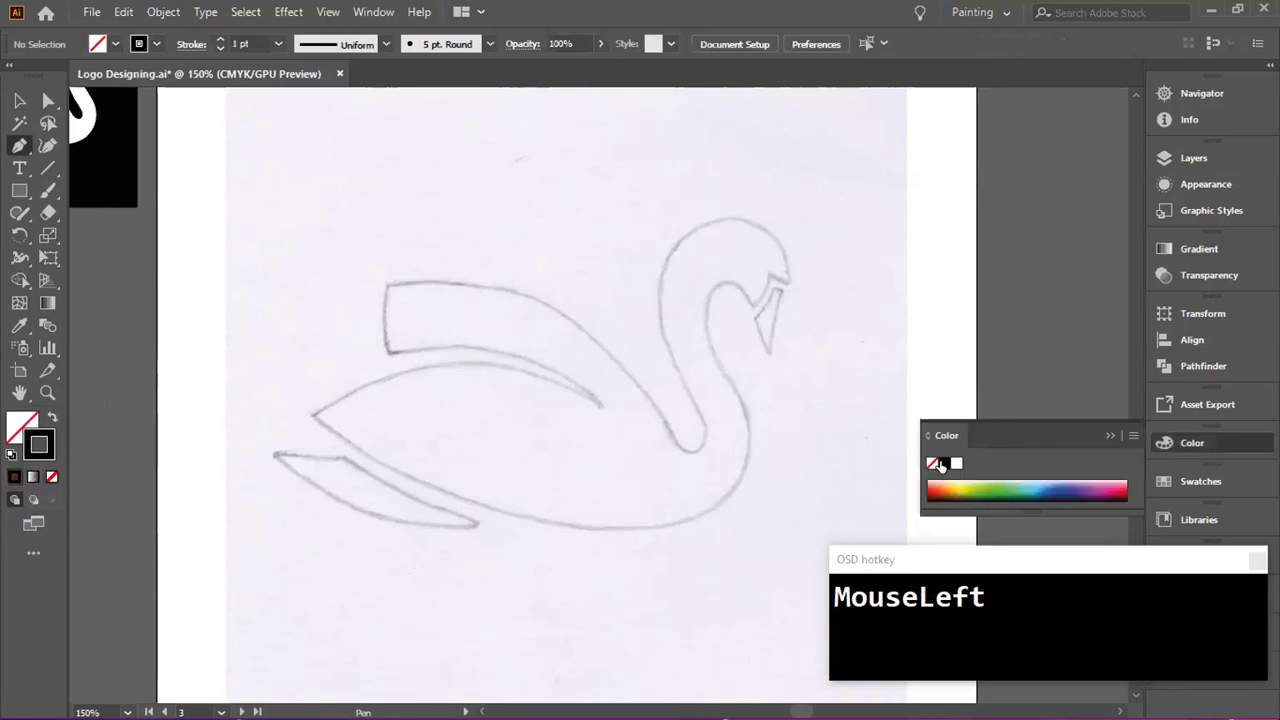
pyautogui.click(1111, 436)
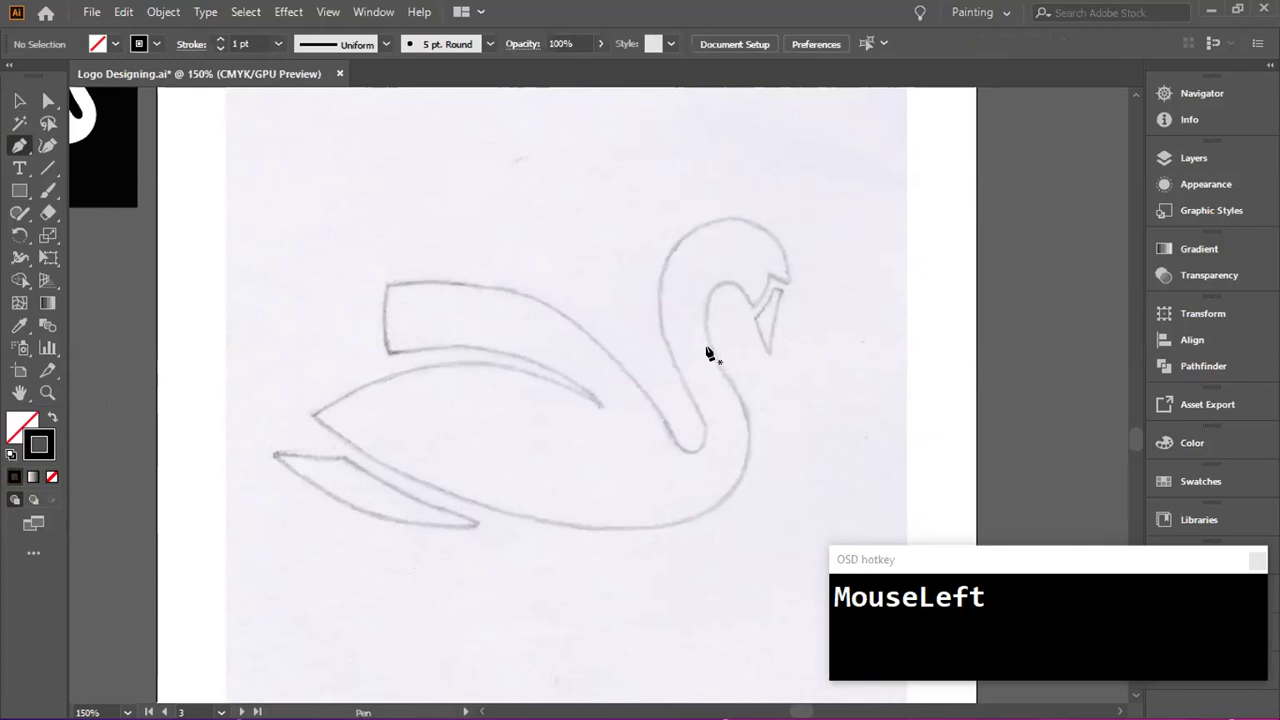
# - Start a straight-segment Pen path at the wing's upper rear corner, running through the wing notch, tail point and breast up the front of the neck
pyautogui.click(388, 287)
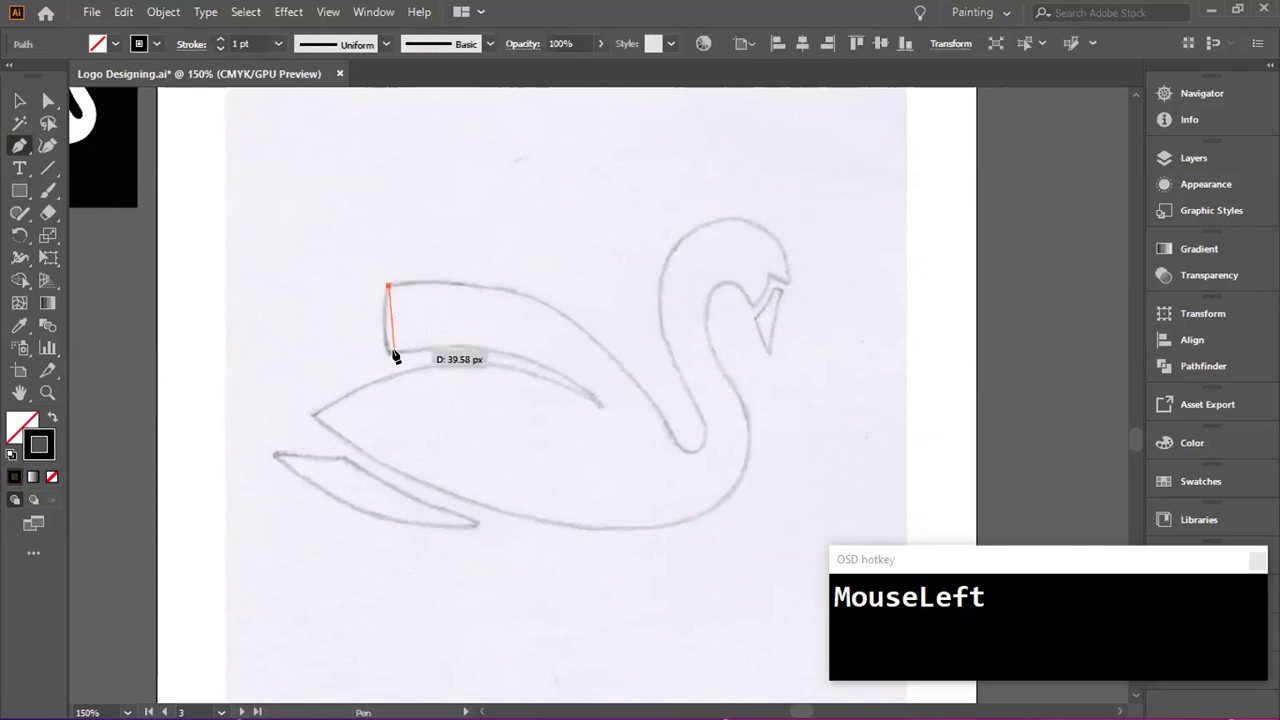
pyautogui.click(389, 355)
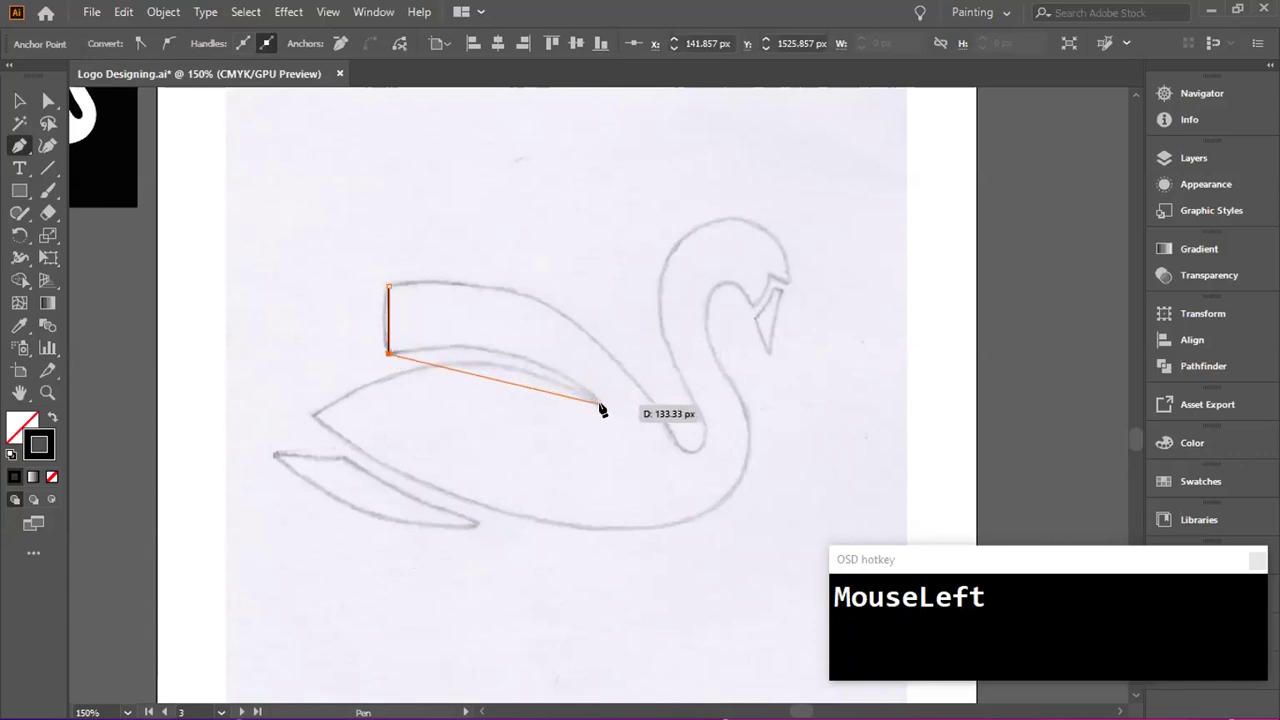
pyautogui.click(600, 407)
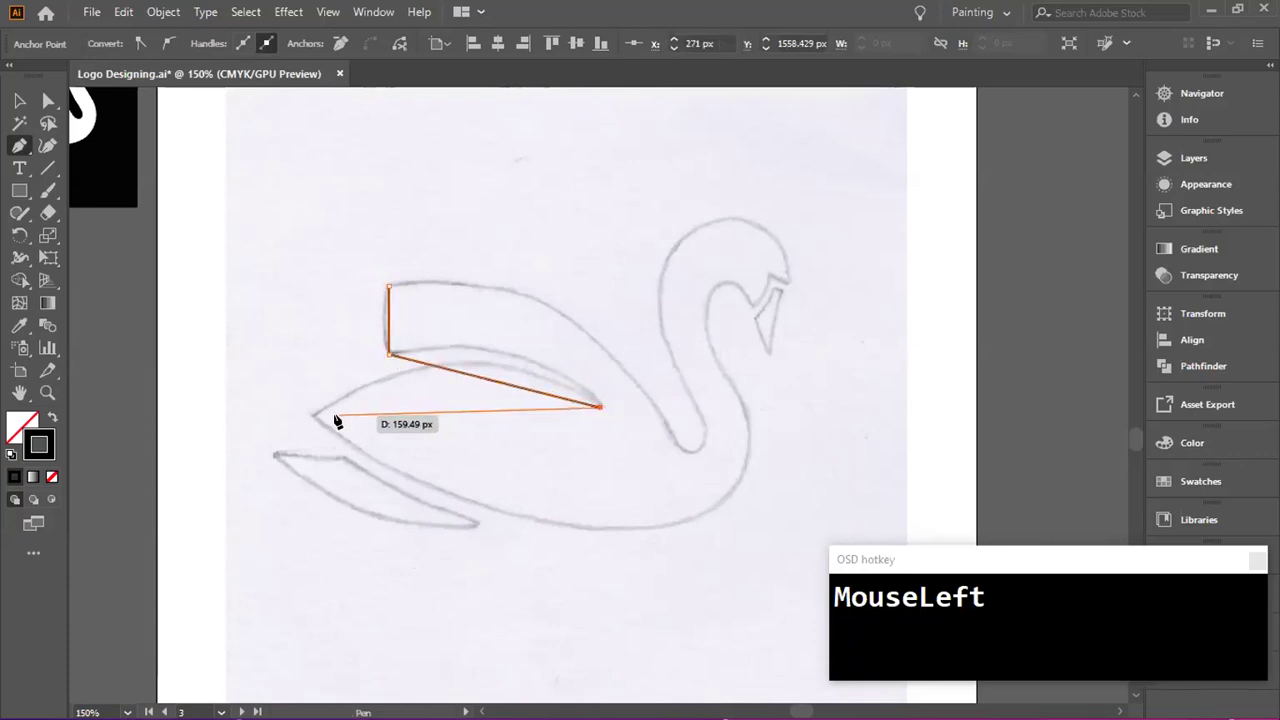
pyautogui.click(313, 414)
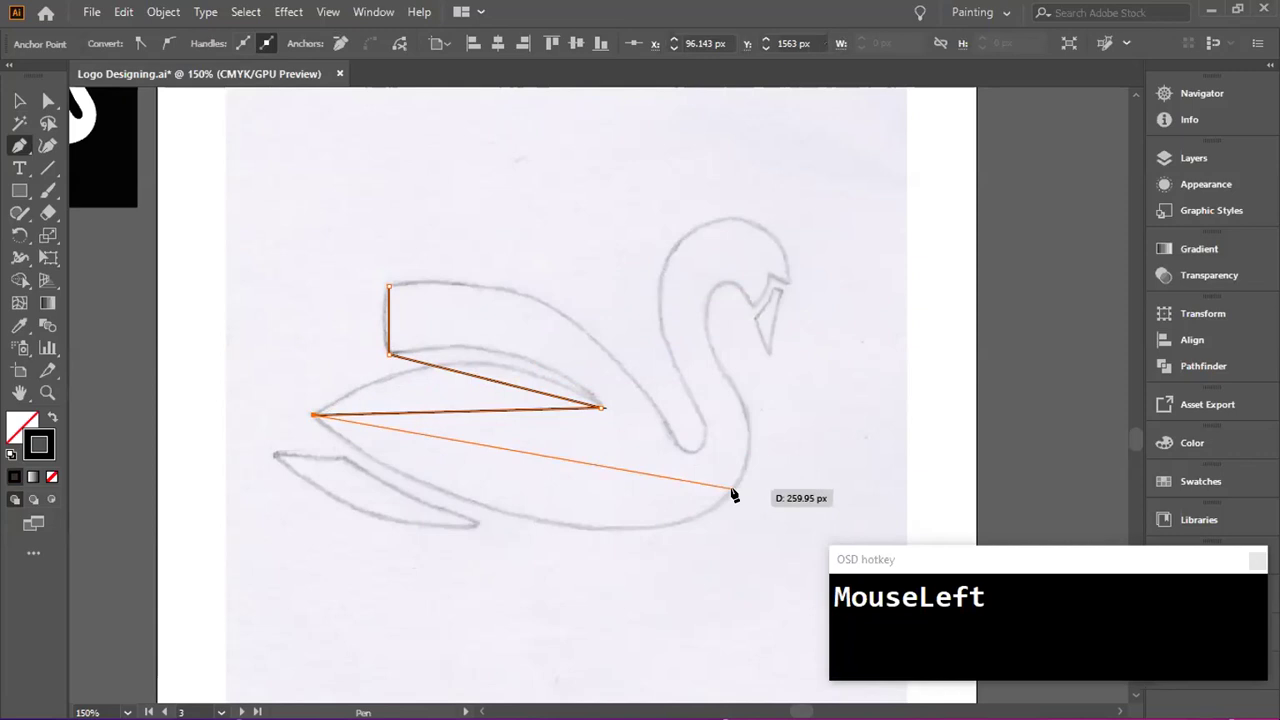
pyautogui.click(733, 490)
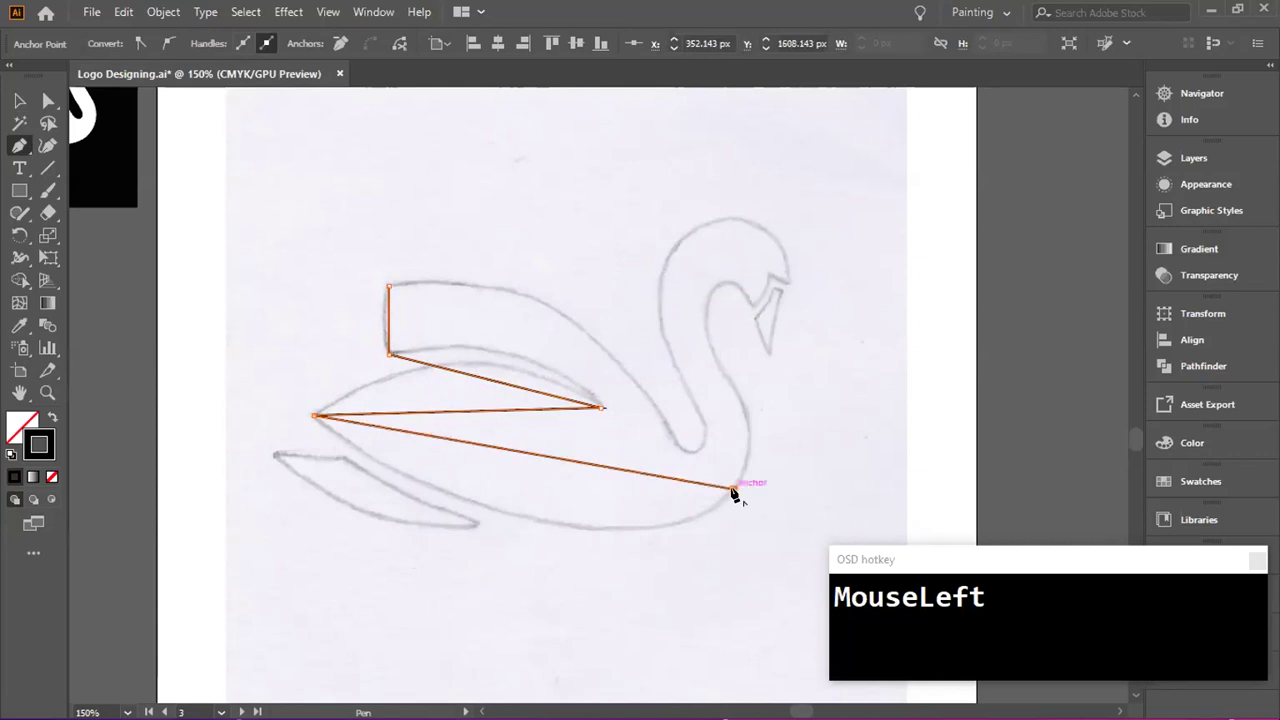
pyautogui.click(718, 358)
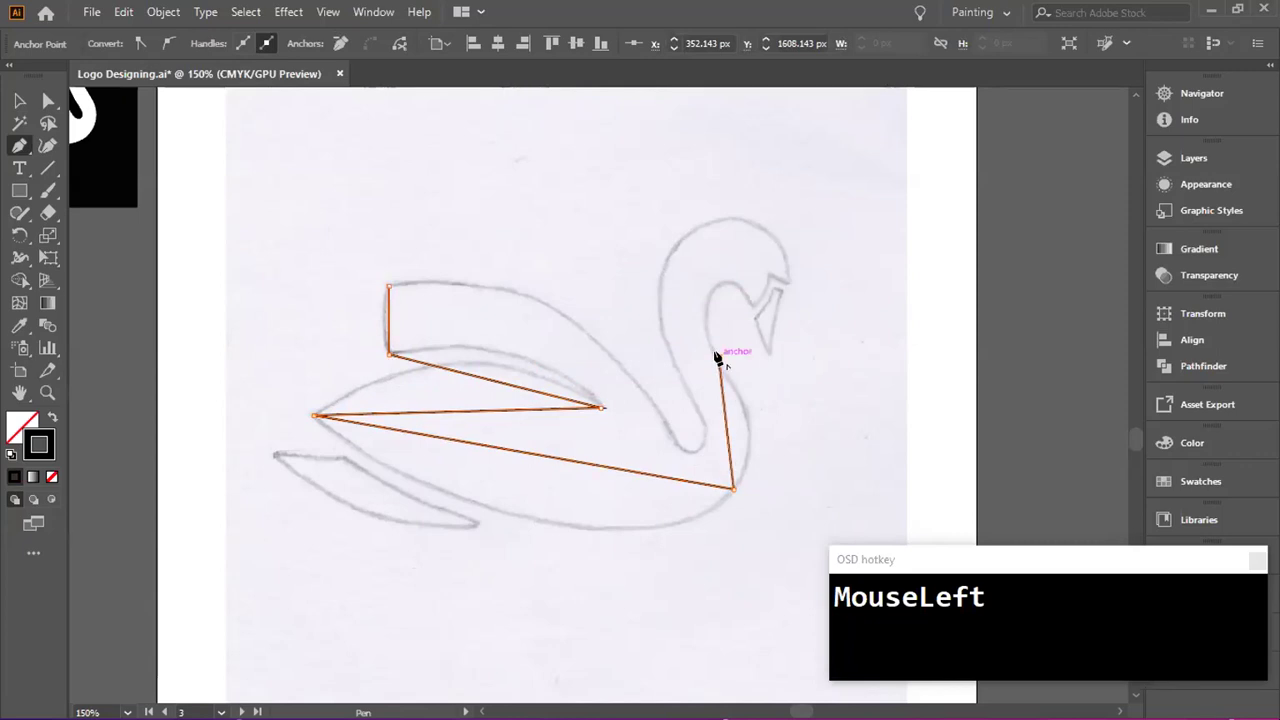
pyautogui.click(722, 287)
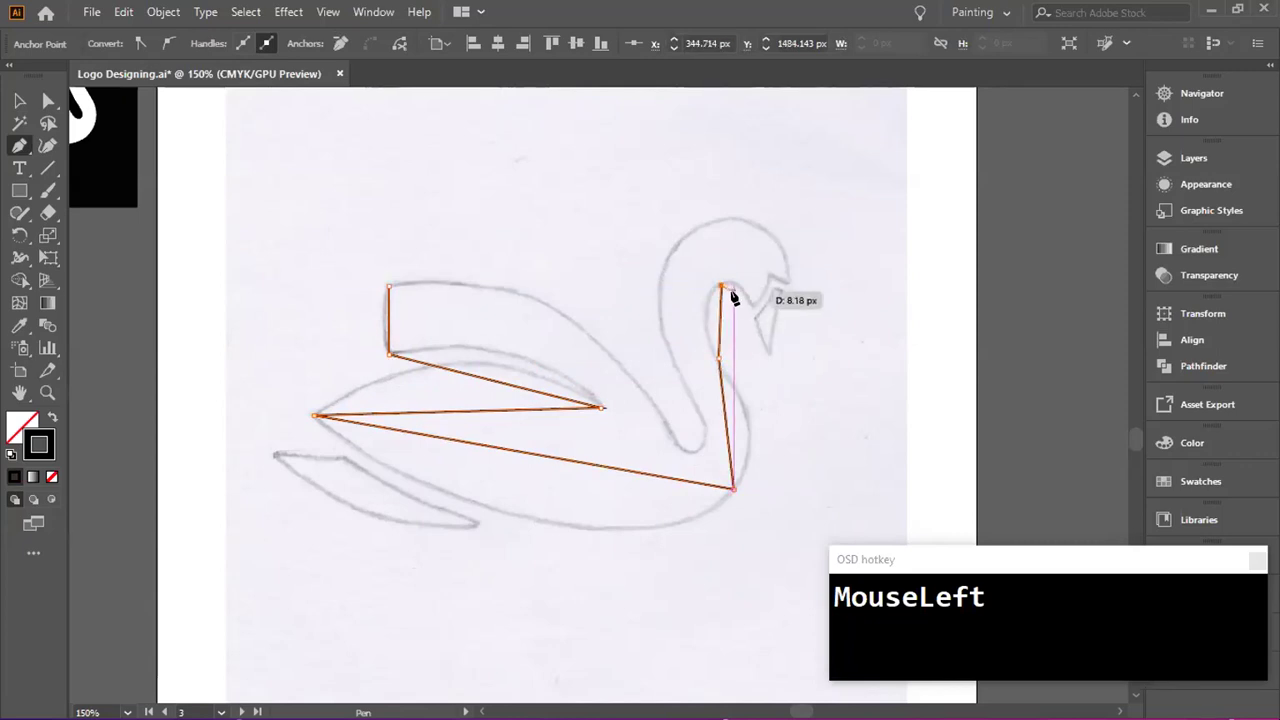
# - Continue the straight-segment path around the beak notch, head, back of the neck and wing top, and close it at the starting corner
pyautogui.click(748, 302)
pyautogui.click(770, 277)
pyautogui.moveTo(785, 281); pyautogui.dragTo(734, 220)
pyautogui.click(730, 218)
pyautogui.click(657, 309)
pyautogui.click(701, 421)
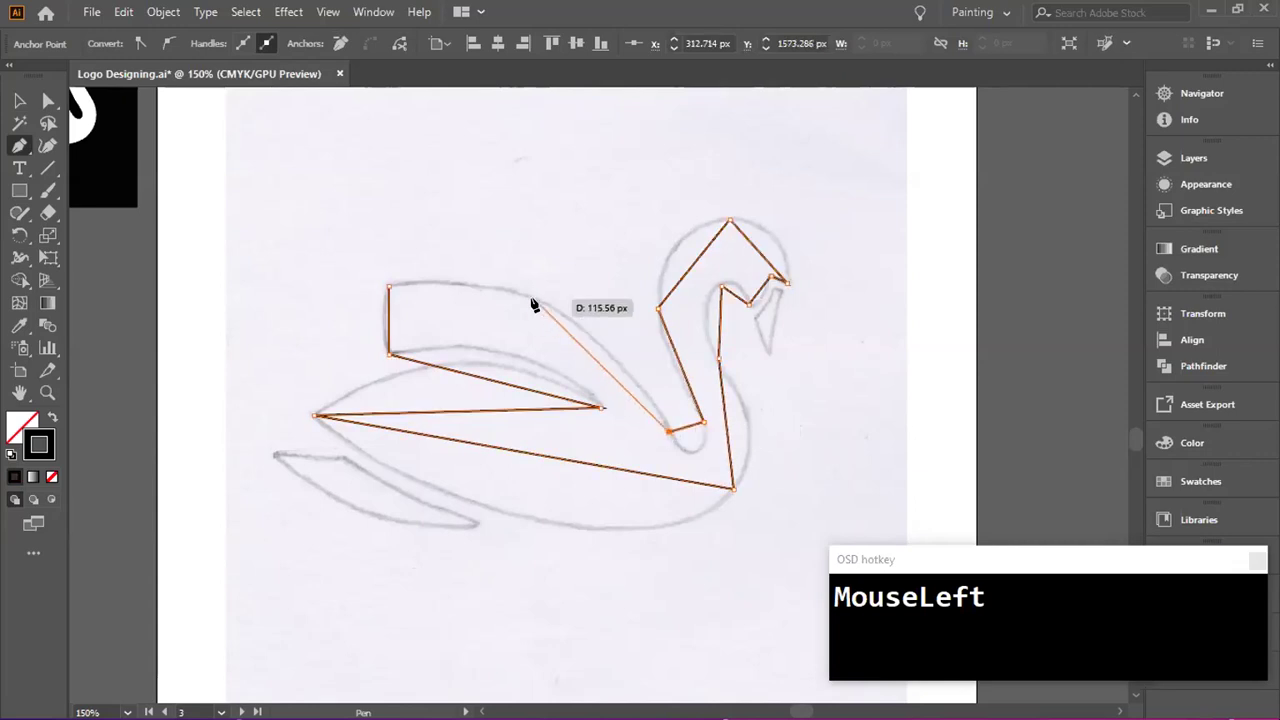
pyautogui.moveTo(540, 296); pyautogui.dragTo(400, 279)
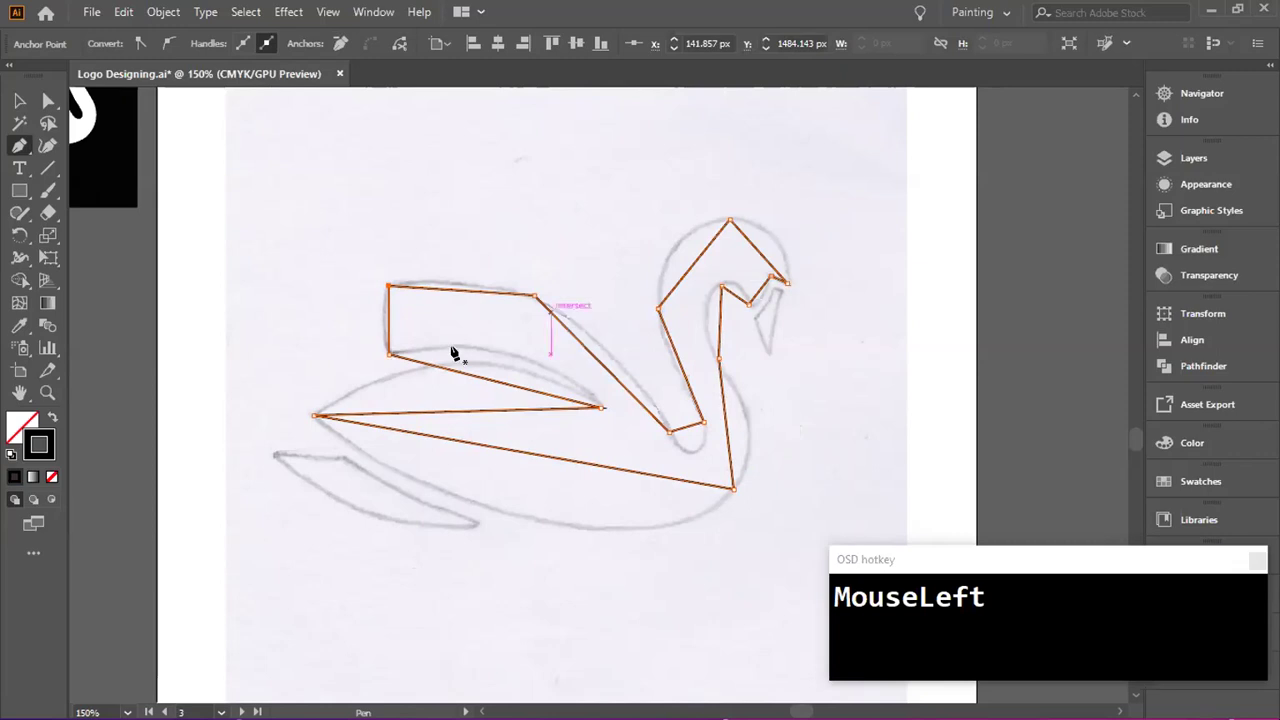
# - Bend the wing's upper, rear and lower edges onto the sketch with the Curvature tool
pyautogui.click(47, 146)
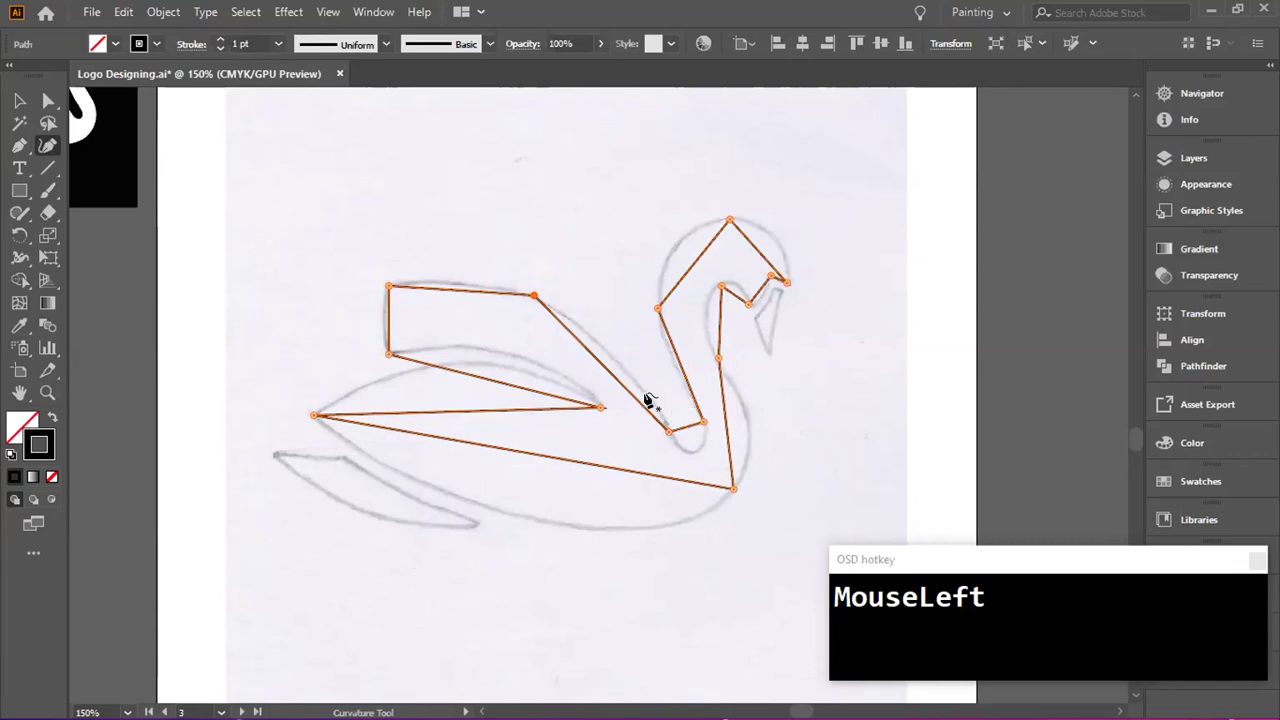
pyautogui.scroll(1, 648, 400)
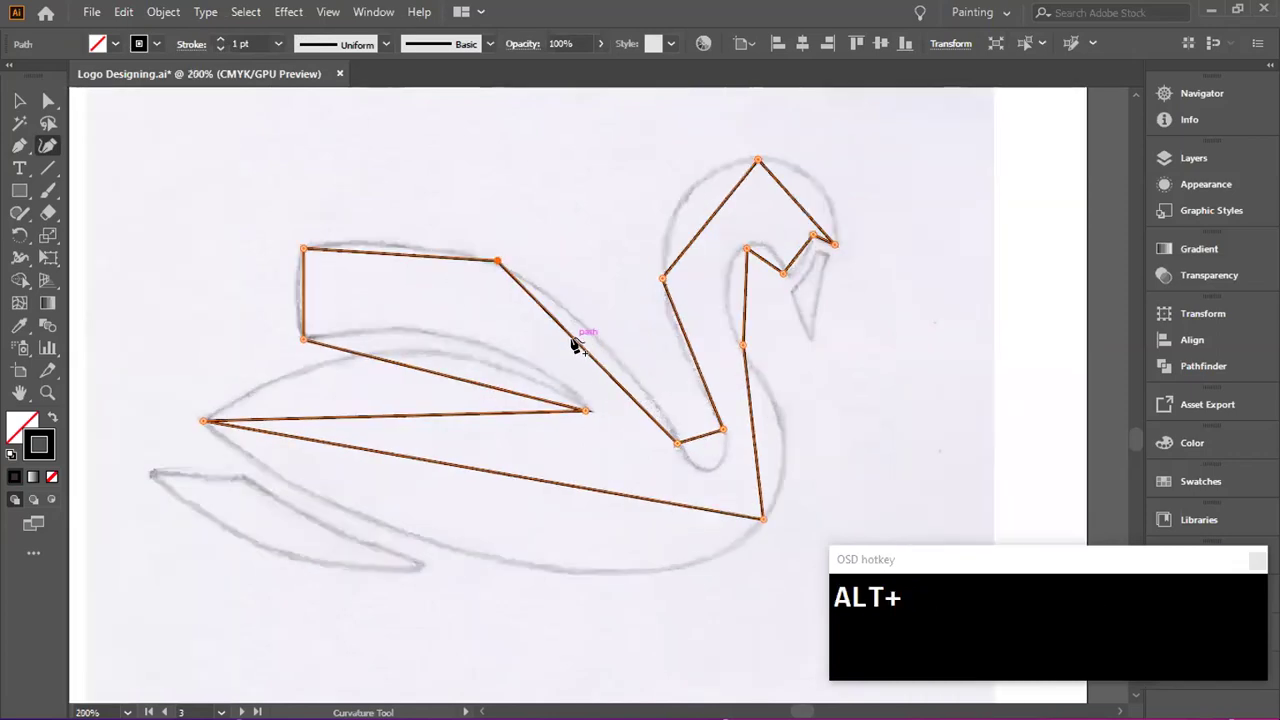
pyautogui.click(573, 341)
pyautogui.moveTo(573, 341); pyautogui.dragTo(592, 331)
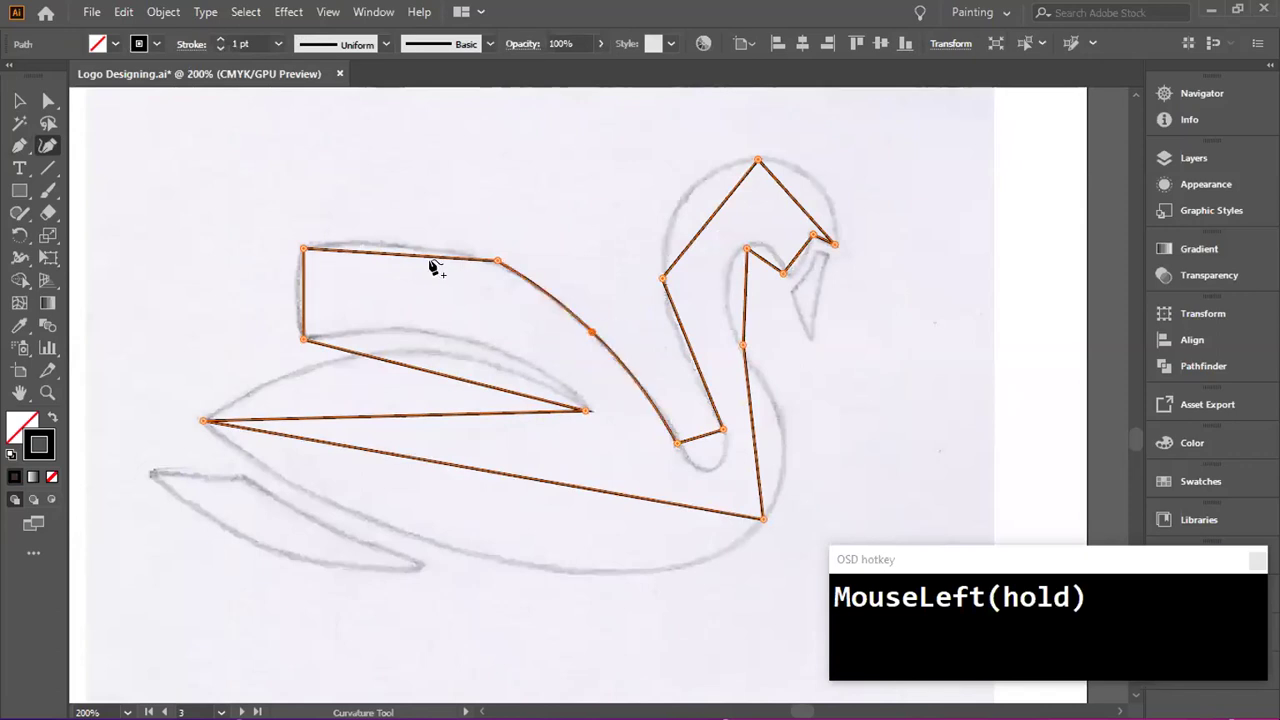
pyautogui.moveTo(398, 257); pyautogui.dragTo(395, 244)
pyautogui.moveTo(298, 297); pyautogui.dragTo(294, 294)
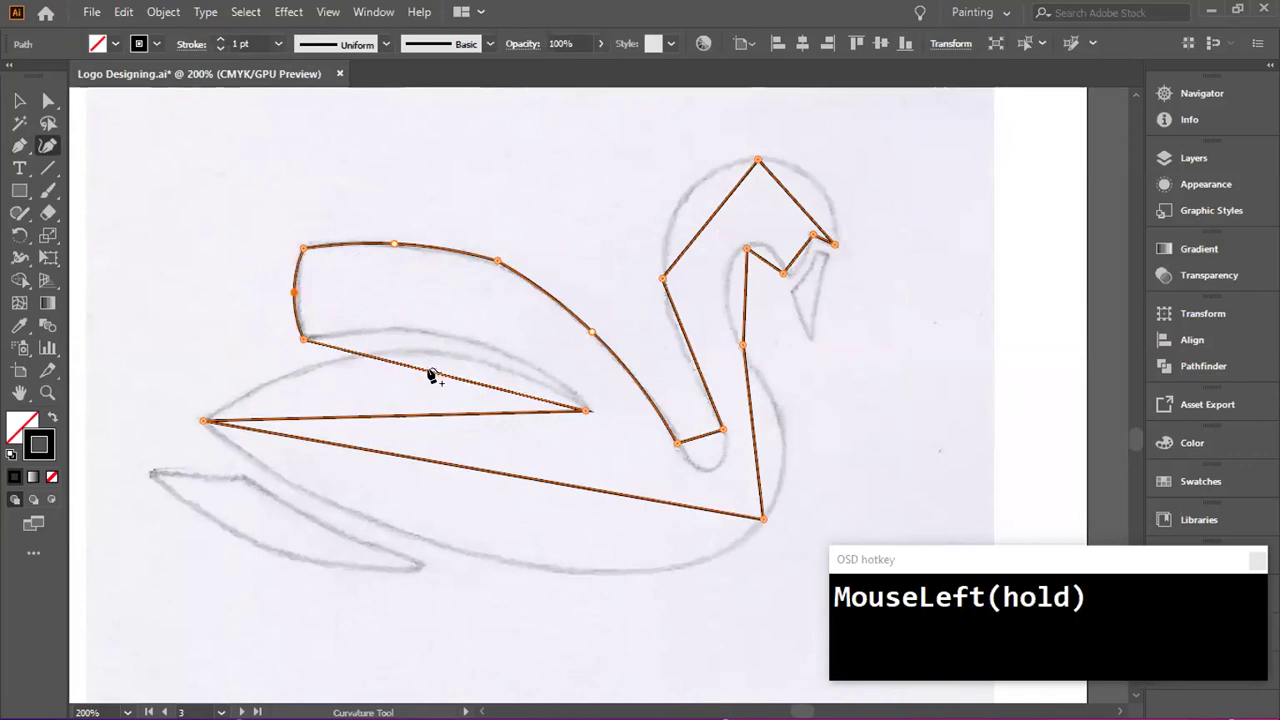
pyautogui.moveTo(436, 372); pyautogui.dragTo(458, 339)
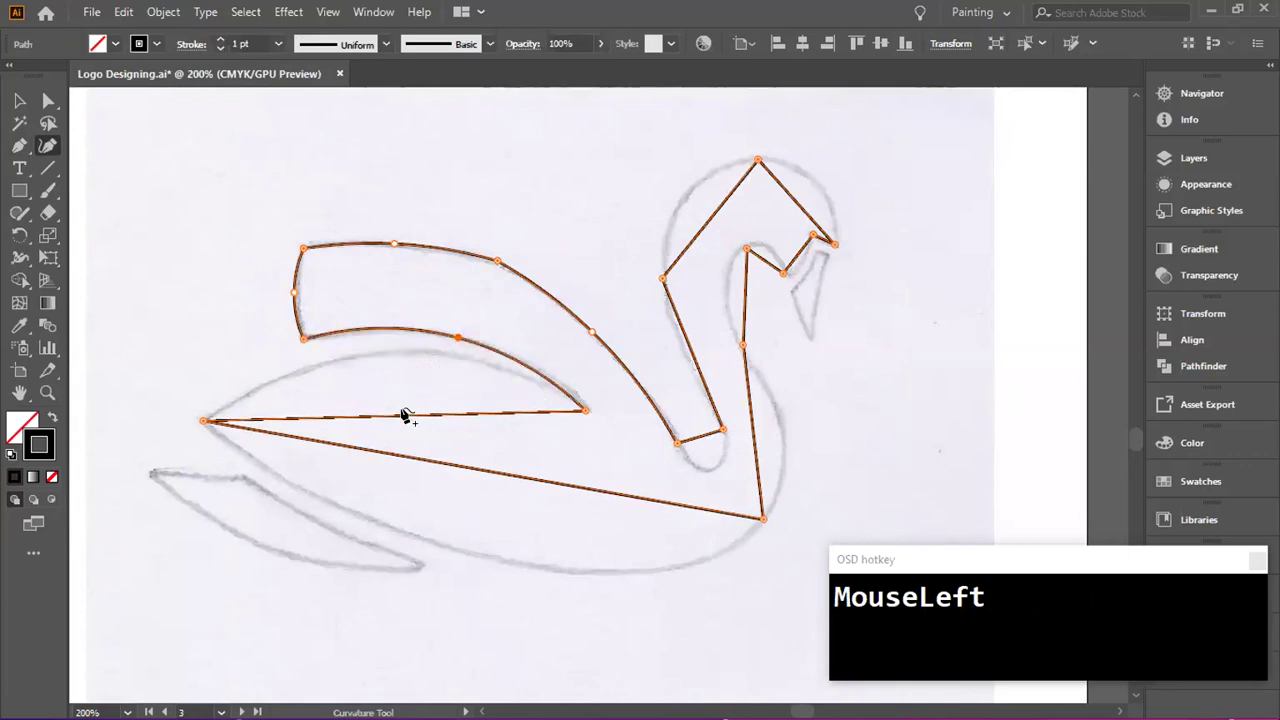
# - Curve the upper edge of the swan's body, its belly and its breast to match the sketch
pyautogui.moveTo(400, 418); pyautogui.dragTo(397, 353)
pyautogui.moveTo(471, 474); pyautogui.dragTo(734, 543)
pyautogui.moveTo(756, 440); pyautogui.dragTo(788, 449)
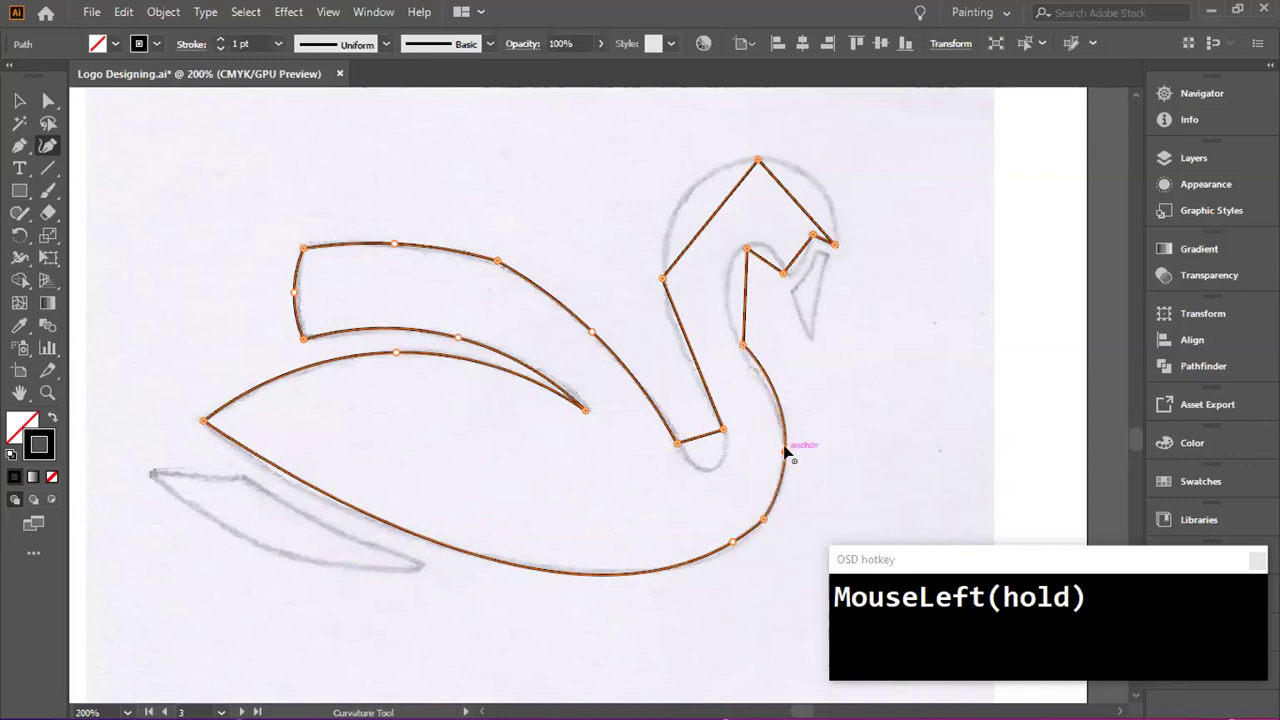
# - Curve the throat, the underside of the head and the short edges of the beak notch to follow the sketch
pyautogui.moveTo(745, 318); pyautogui.dragTo(816, 248)
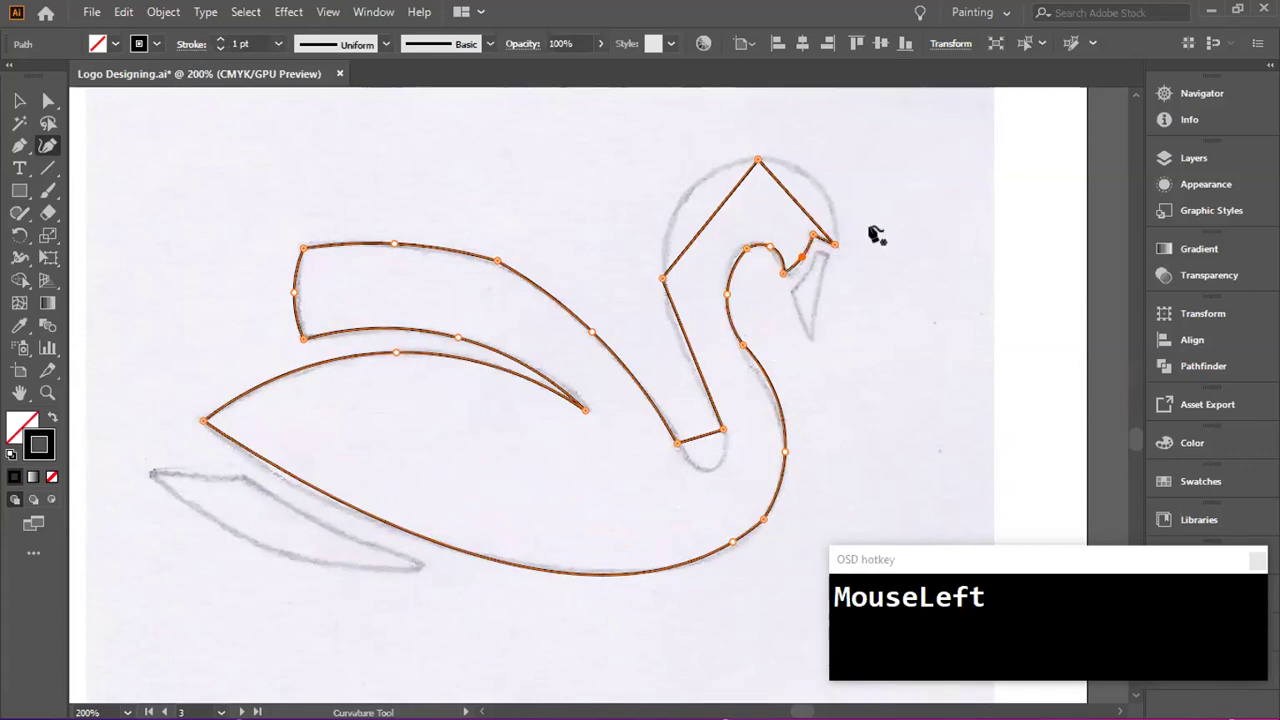
pyautogui.keyDown('alt'); pyautogui.scroll(2, 906, 223); pyautogui.keyUp('alt')
pyautogui.keyDown('alt'); pyautogui.scroll(1, 752, 245); pyautogui.keyUp('alt')
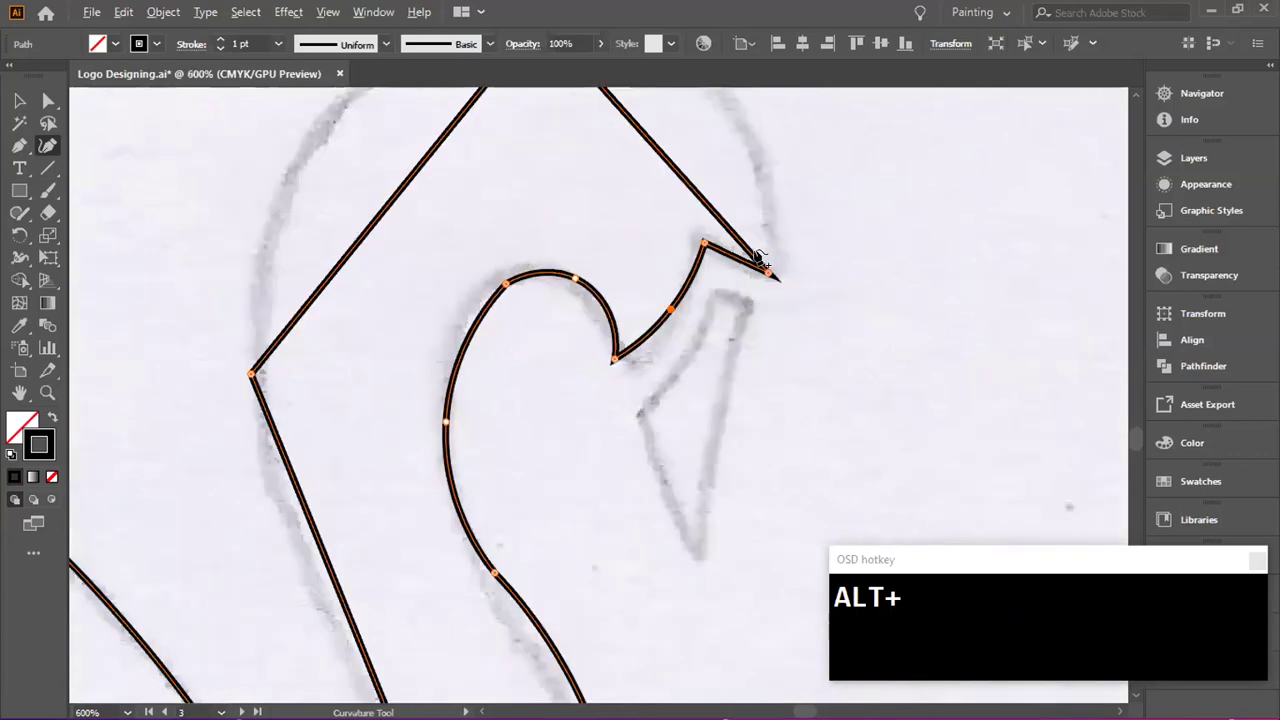
pyautogui.moveTo(738, 264); pyautogui.dragTo(742, 268)
pyautogui.keyDown('alt'); pyautogui.scroll(-2, 742, 240); pyautogui.keyUp('alt')
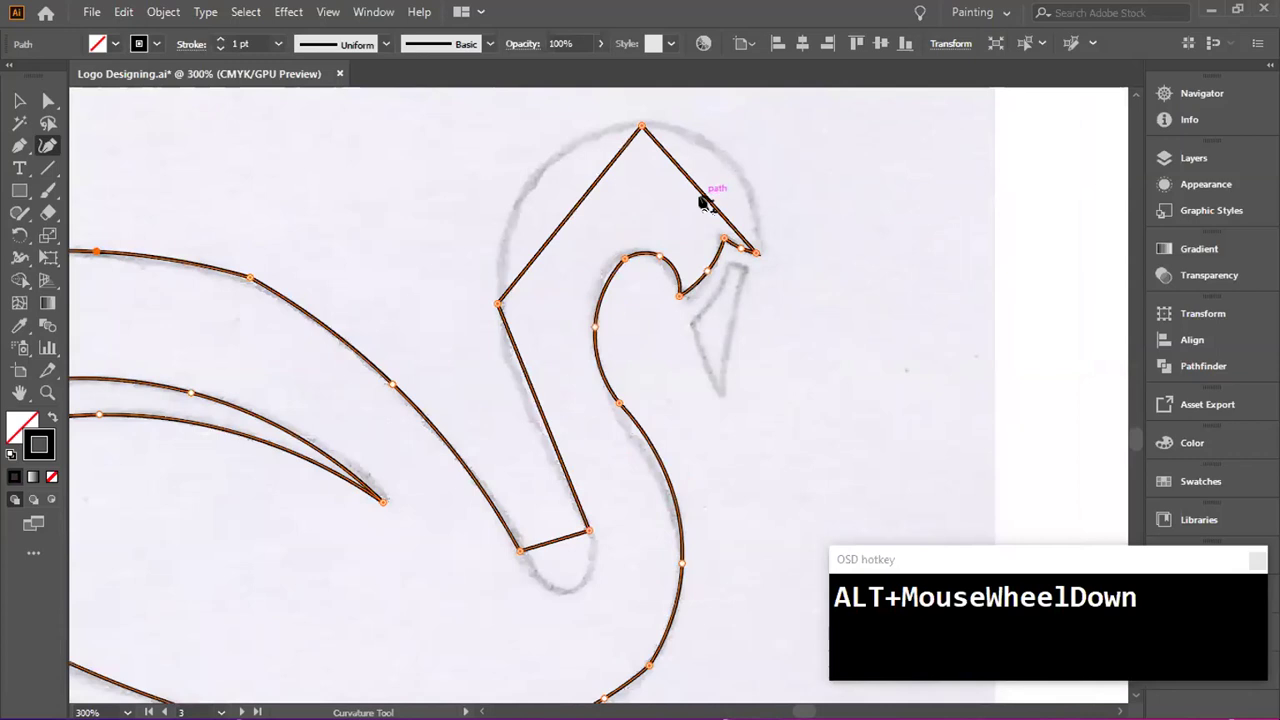
# - Curve the head, the back of the neck and the U-shaped dip beside the wing, and switch back to the Selection tool
pyautogui.moveTo(703, 203); pyautogui.dragTo(737, 177)
pyautogui.moveTo(573, 203); pyautogui.dragTo(546, 164)
pyautogui.moveTo(537, 402); pyautogui.dragTo(526, 405)
pyautogui.moveTo(552, 542); pyautogui.dragTo(574, 594)
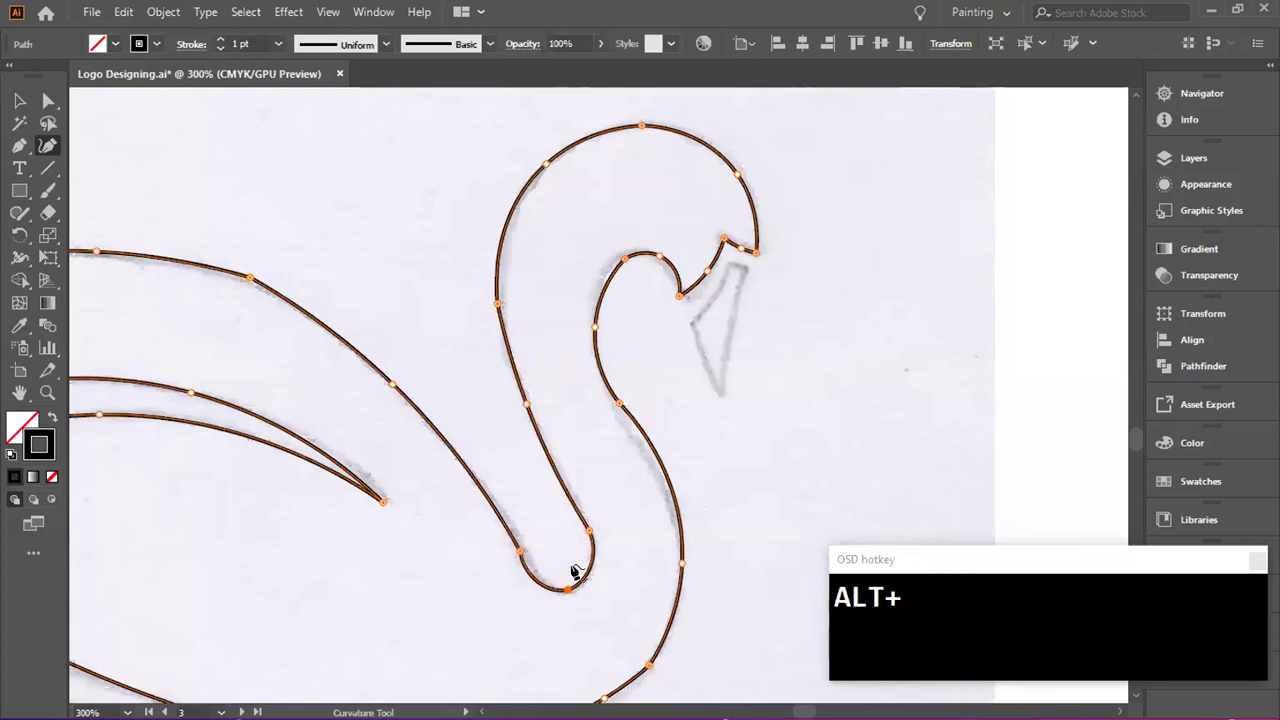
pyautogui.scroll(-2, 443, 451)
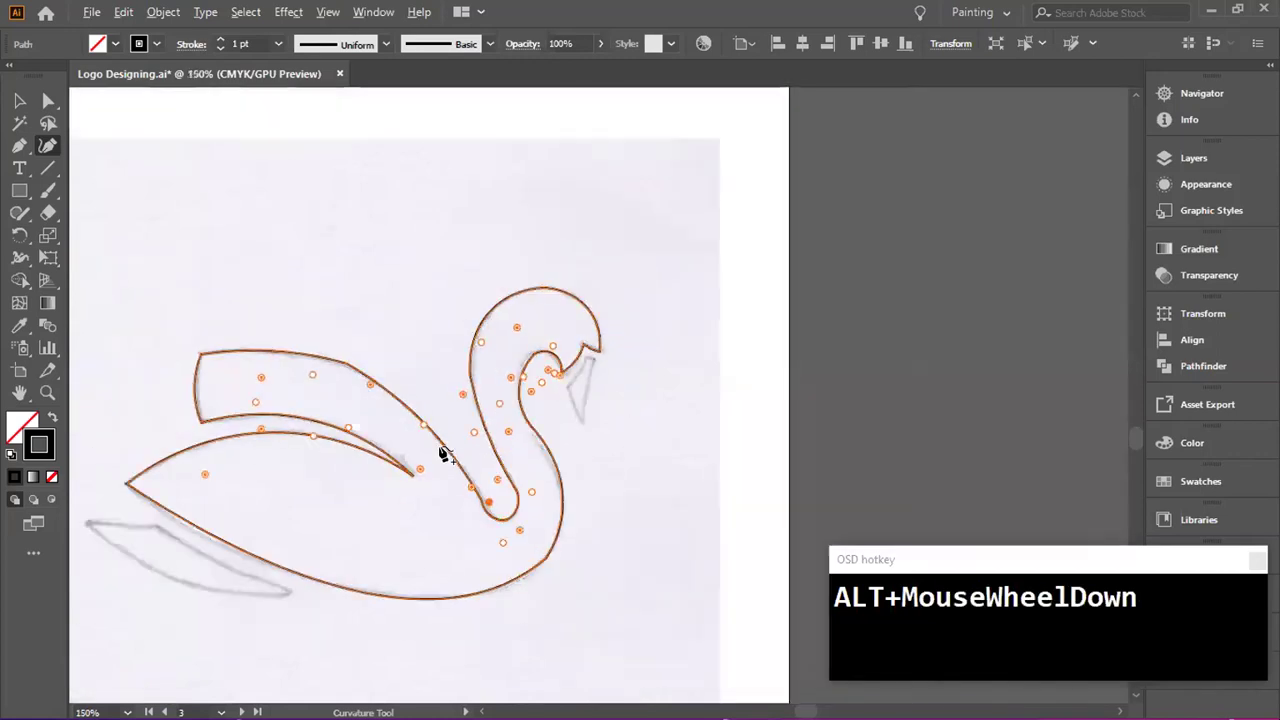
pyautogui.click(19, 101)
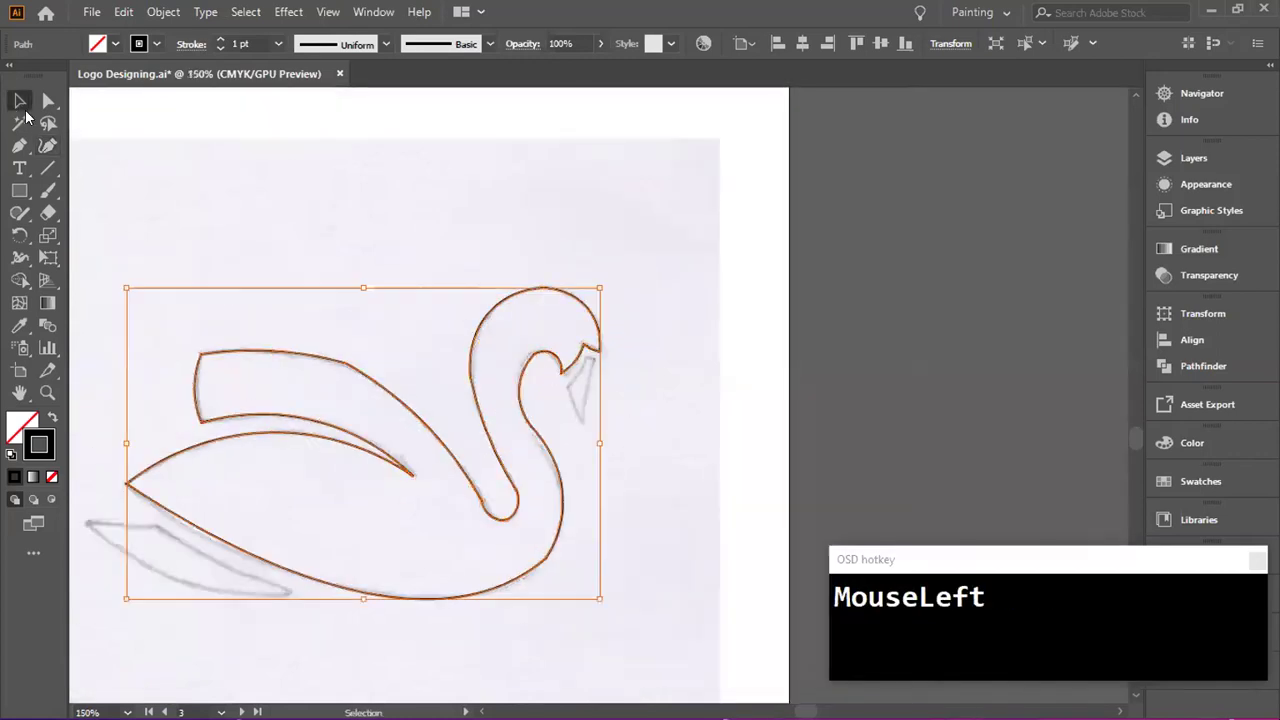
pyautogui.press('space')
pyautogui.moveTo(729, 403); pyautogui.dragTo(918, 348)
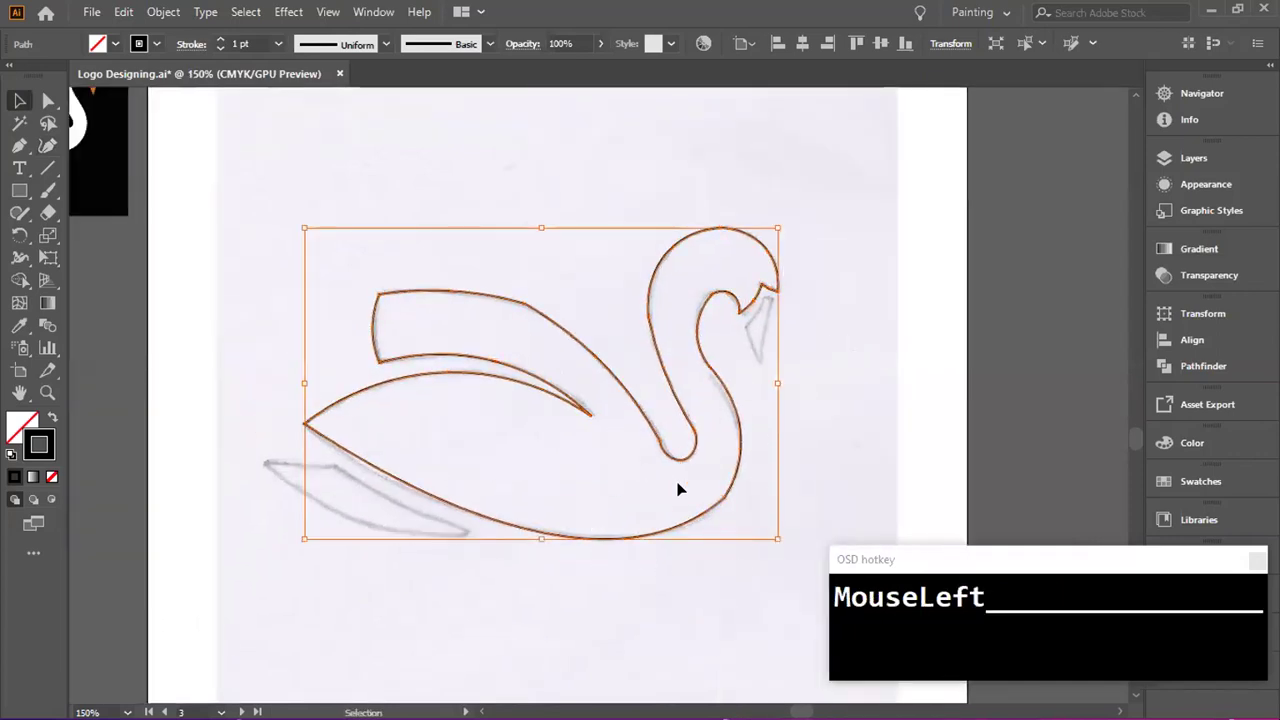
# - Smooth out the kink along the upper edge of the swan's wing with the Smooth tool
pyautogui.click(14, 213)
pyautogui.rightClick(14, 213)
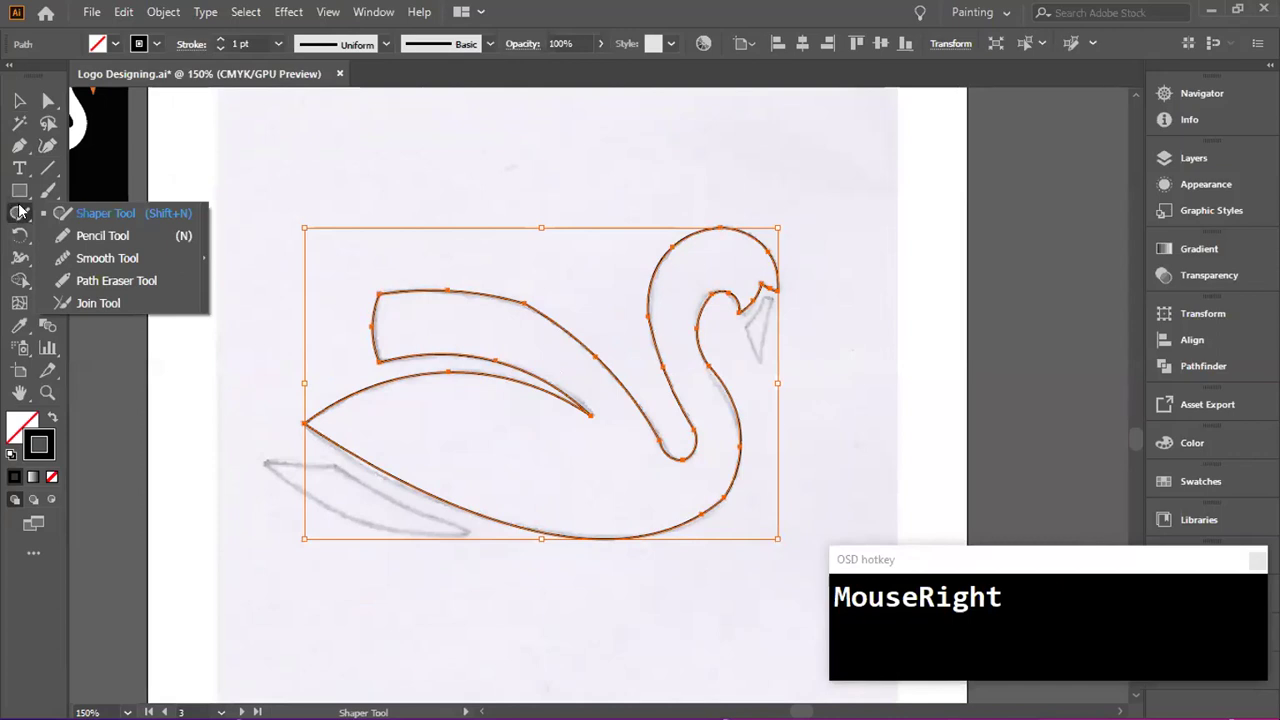
pyautogui.click(90, 257)
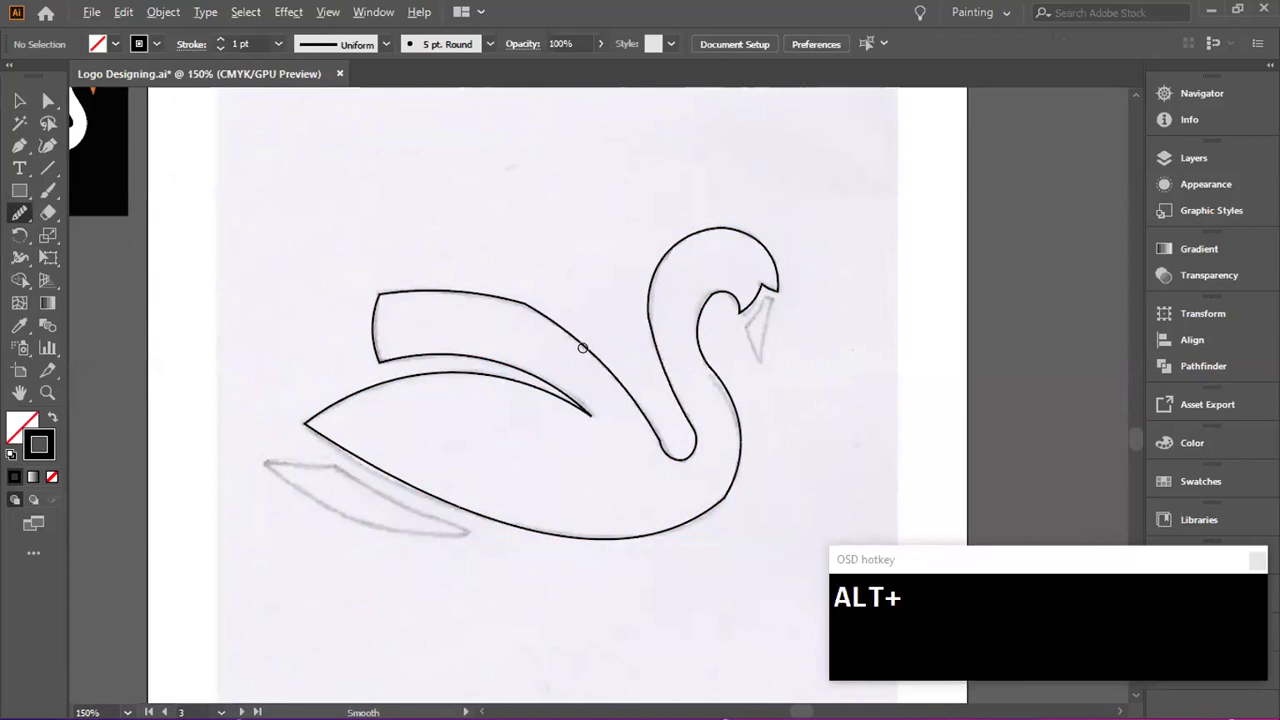
pyautogui.keyDown('alt'); pyautogui.scroll(1, 582, 346); pyautogui.keyUp('alt')
pyautogui.moveTo(569, 330); pyautogui.dragTo(557, 326)
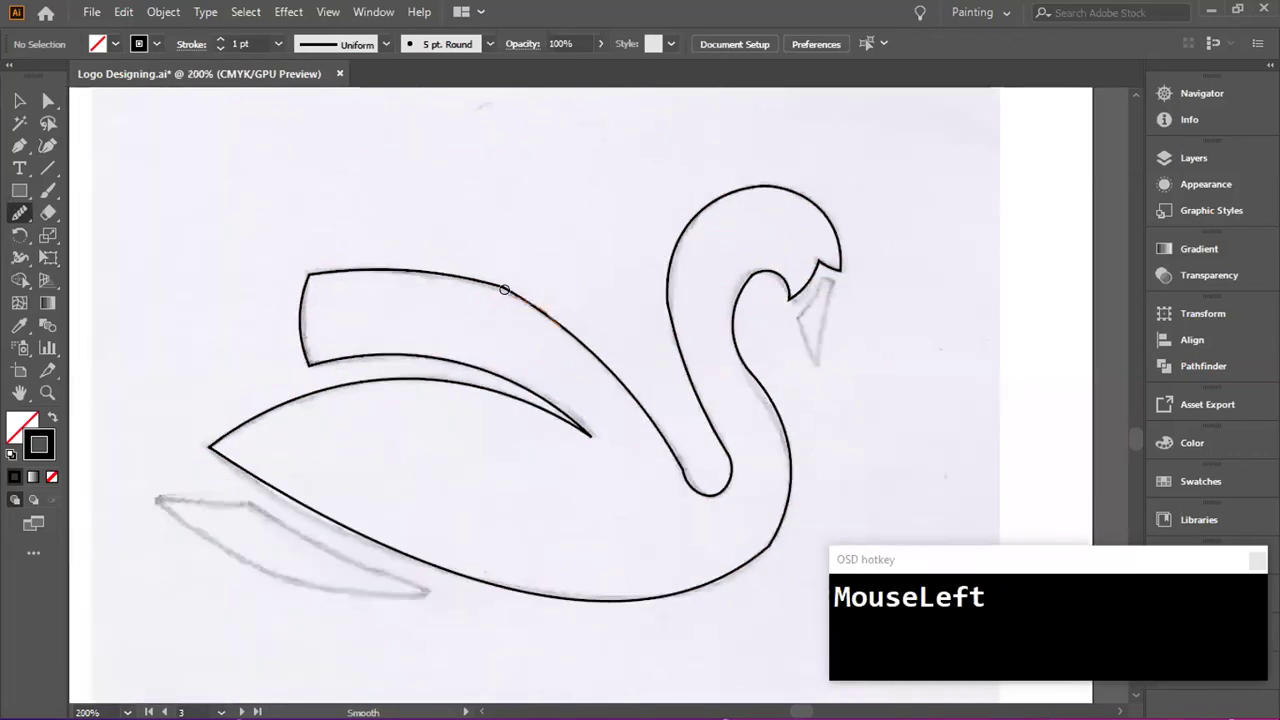
pyautogui.moveTo(506, 293); pyautogui.dragTo(486, 285)
pyautogui.moveTo(389, 268)
pyautogui.mouseDown()
pyautogui.moveTo(549, 334)
pyautogui.moveTo(537, 306)
pyautogui.mouseUp()
pyautogui.click(19, 100)
pyautogui.click(357, 270)
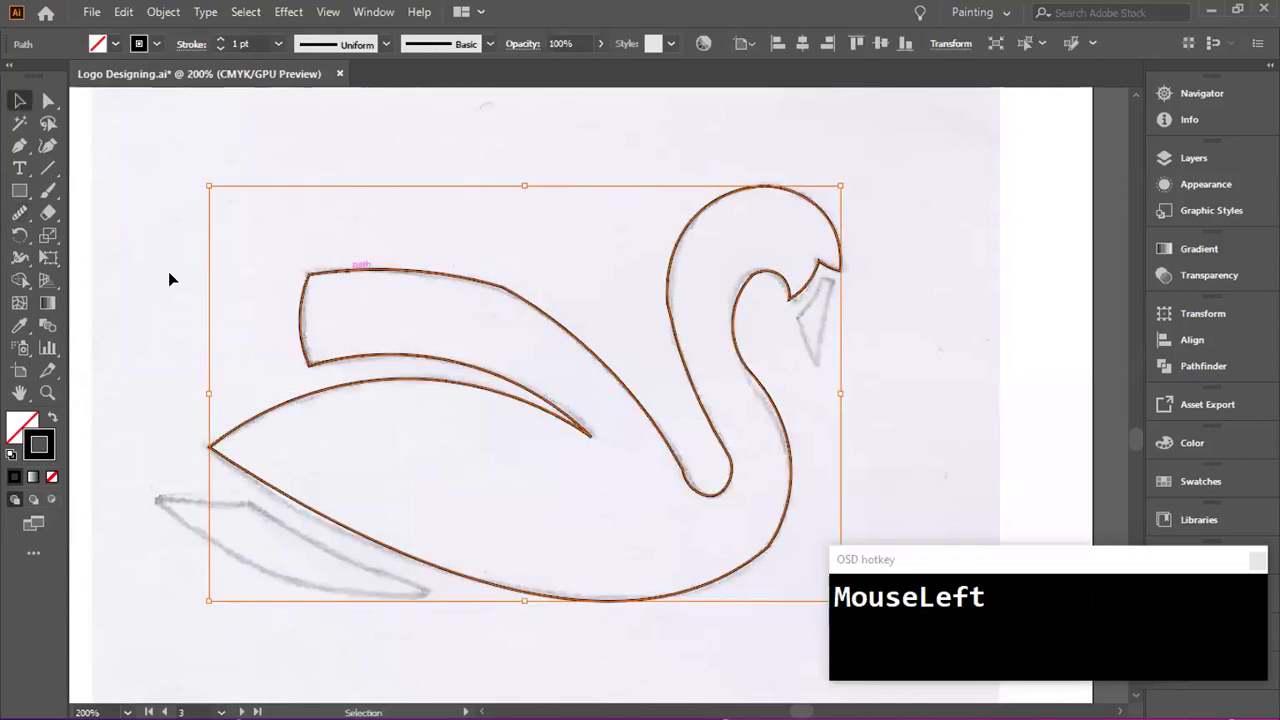
pyautogui.click(19, 212)
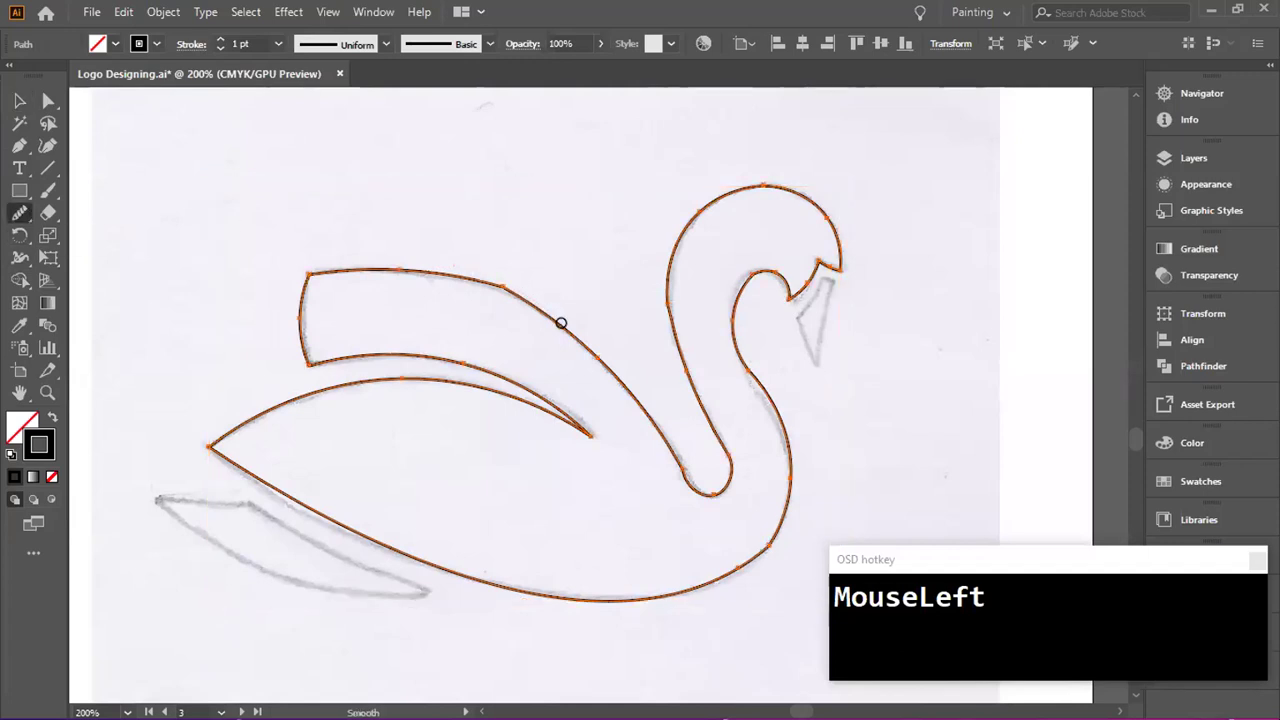
pyautogui.moveTo(556, 323)
pyautogui.mouseDown()
pyautogui.moveTo(456, 277)
pyautogui.moveTo(380, 274)
pyautogui.mouseUp()
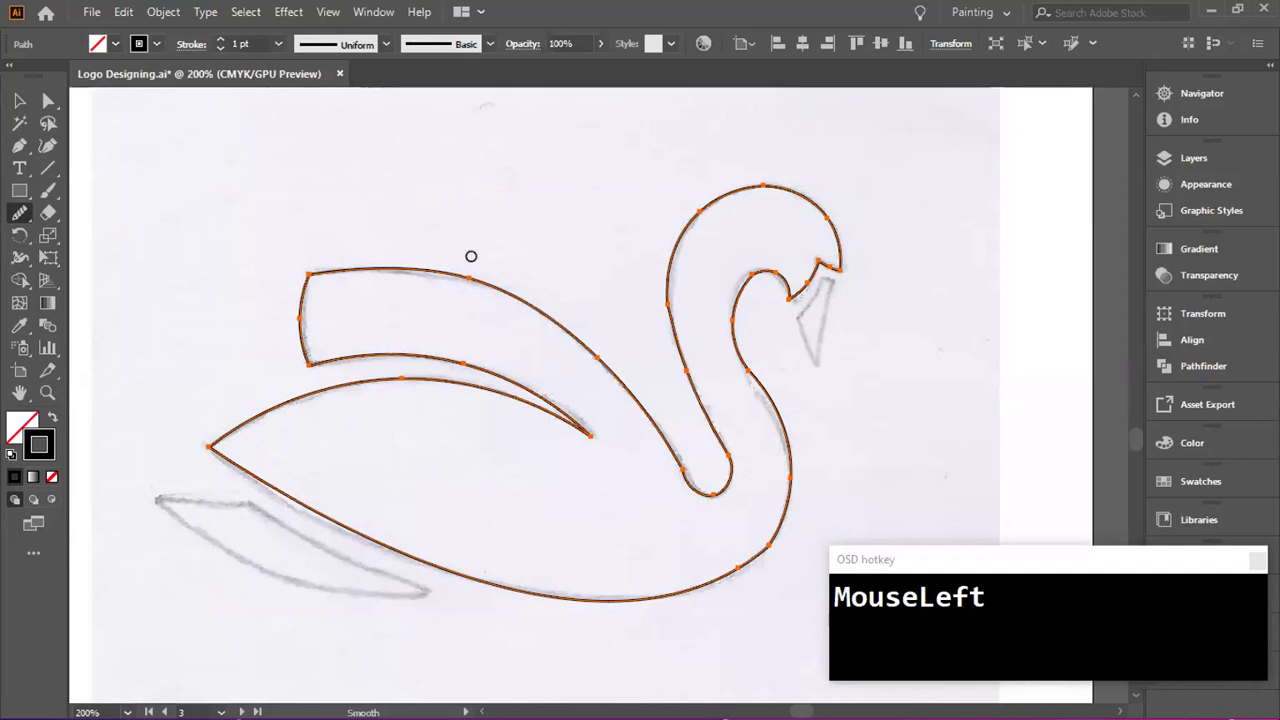
# - Smooth the swan outline around the wing's blunt end and underside, along the back and tail tip, and across the belly
pyautogui.moveTo(303, 274)
pyautogui.mouseDown()
pyautogui.moveTo(288, 302)
pyautogui.moveTo(303, 361)
pyautogui.moveTo(463, 361)
pyautogui.mouseUp()
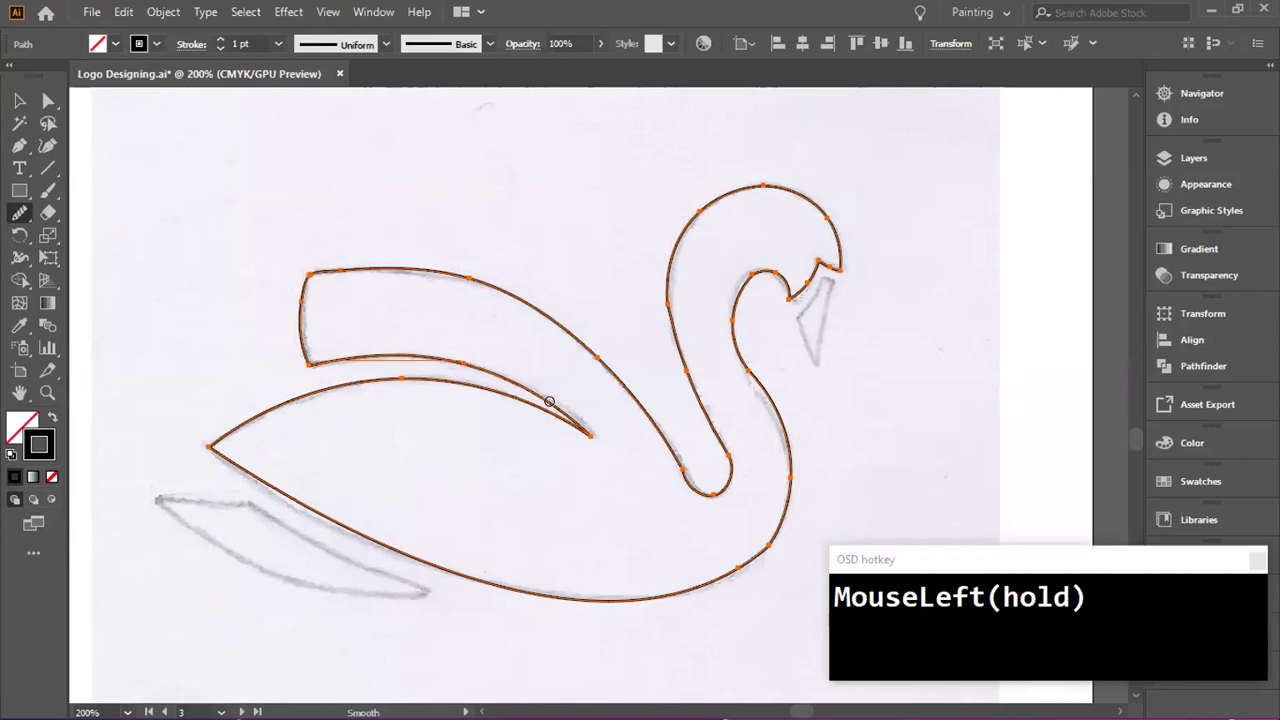
pyautogui.moveTo(581, 432)
pyautogui.mouseDown()
pyautogui.moveTo(449, 386)
pyautogui.moveTo(363, 380)
pyautogui.moveTo(268, 405)
pyautogui.mouseUp()
pyautogui.moveTo(209, 444); pyautogui.dragTo(215, 454)
pyautogui.moveTo(284, 490)
pyautogui.mouseDown()
pyautogui.moveTo(358, 535)
pyautogui.moveTo(438, 560)
pyautogui.moveTo(667, 594)
pyautogui.moveTo(738, 566)
pyautogui.moveTo(766, 538)
pyautogui.moveTo(777, 437)
pyautogui.mouseUp()
# - Smooth the swan outline along the throat and the front of the neck down to the chest
pyautogui.moveTo(748, 271)
pyautogui.mouseDown()
pyautogui.moveTo(731, 337)
pyautogui.moveTo(771, 409)
pyautogui.moveTo(789, 503)
pyautogui.moveTo(712, 478)
pyautogui.mouseUp()
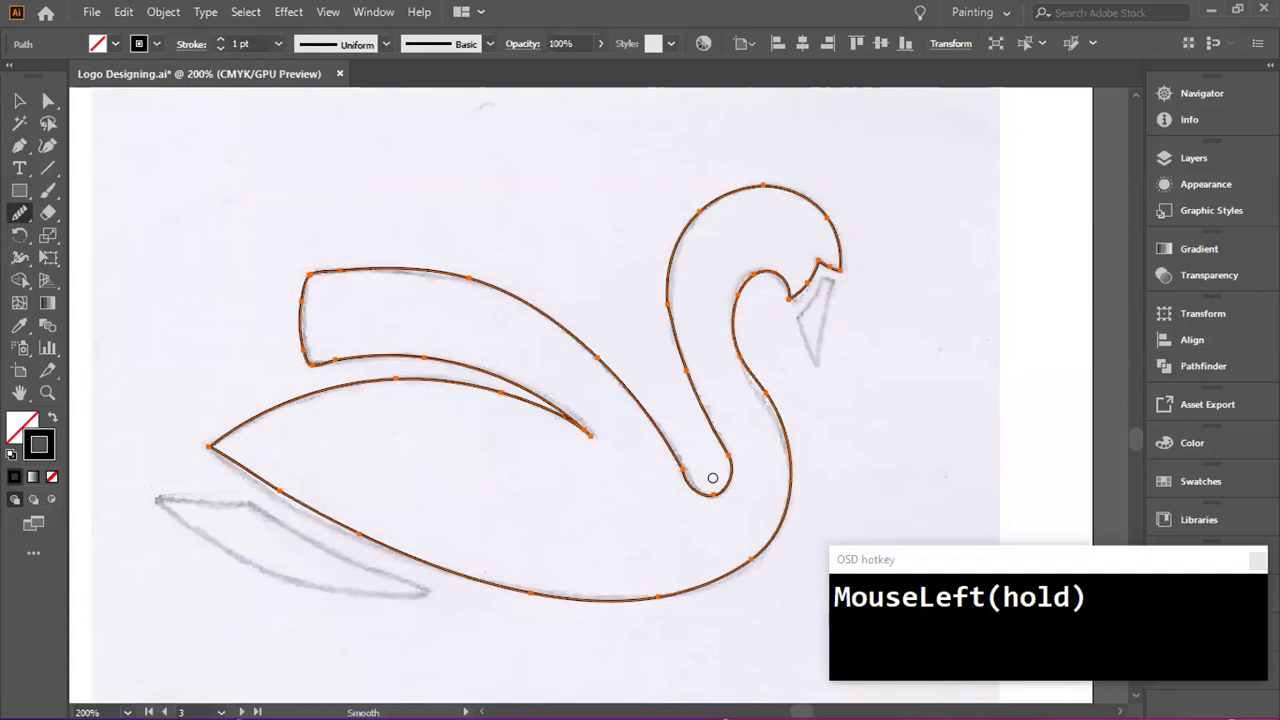
pyautogui.moveTo(750, 272)
pyautogui.mouseDown()
pyautogui.moveTo(733, 330)
pyautogui.moveTo(786, 466)
pyautogui.moveTo(757, 400)
pyautogui.mouseUp()
pyautogui.moveTo(750, 274)
pyautogui.mouseDown()
pyautogui.moveTo(740, 345)
pyautogui.moveTo(788, 460)
pyautogui.moveTo(779, 551)
pyautogui.moveTo(666, 591)
pyautogui.moveTo(629, 474)
pyautogui.mouseUp()
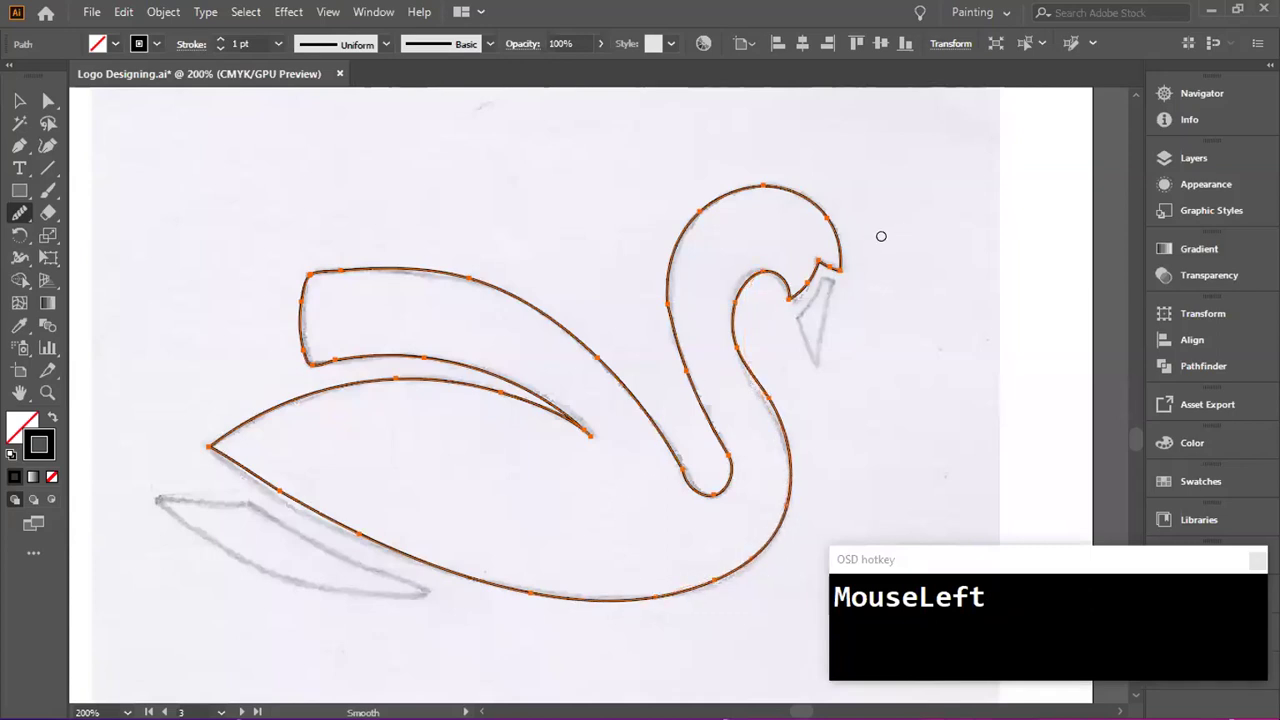
# - Smooth the swan's head, the back of the neck and the crook between neck and wing, leaving the outline deselected
pyautogui.moveTo(832, 237)
pyautogui.mouseDown()
pyautogui.moveTo(801, 192)
pyautogui.moveTo(746, 189)
pyautogui.mouseUp()
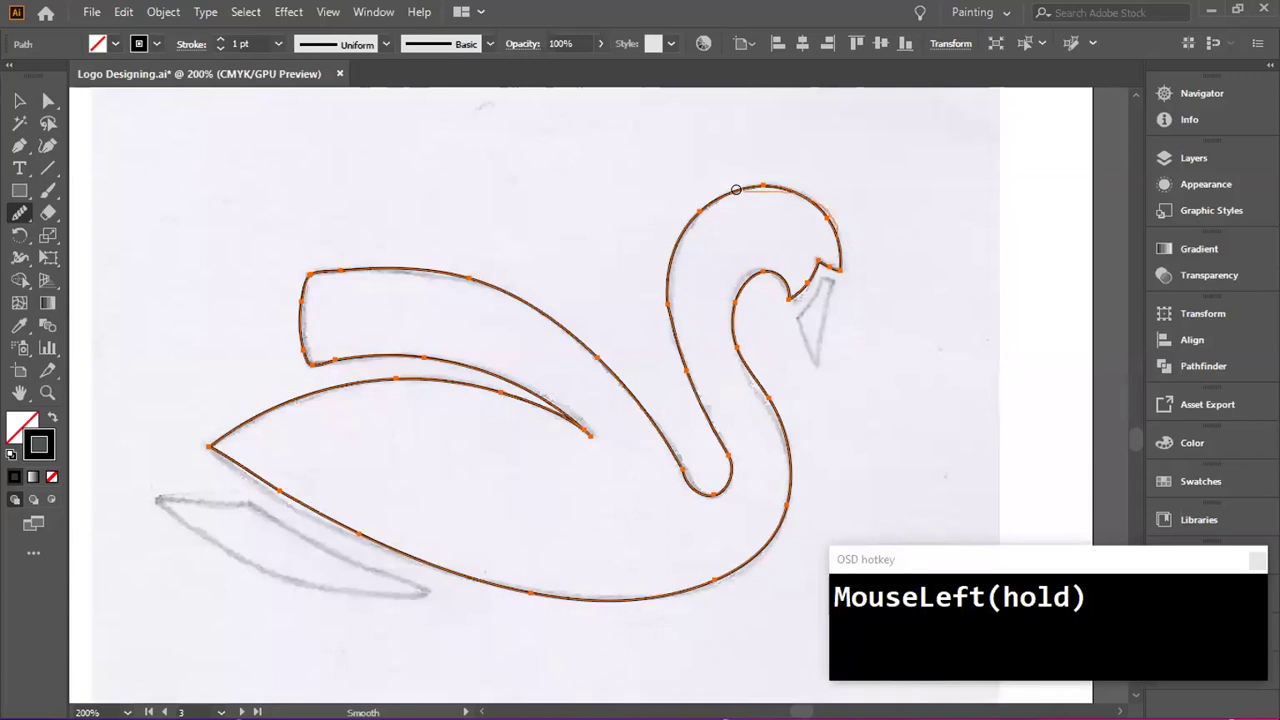
pyautogui.moveTo(669, 331)
pyautogui.mouseDown()
pyautogui.moveTo(734, 489)
pyautogui.moveTo(684, 462)
pyautogui.moveTo(646, 416)
pyautogui.mouseUp()
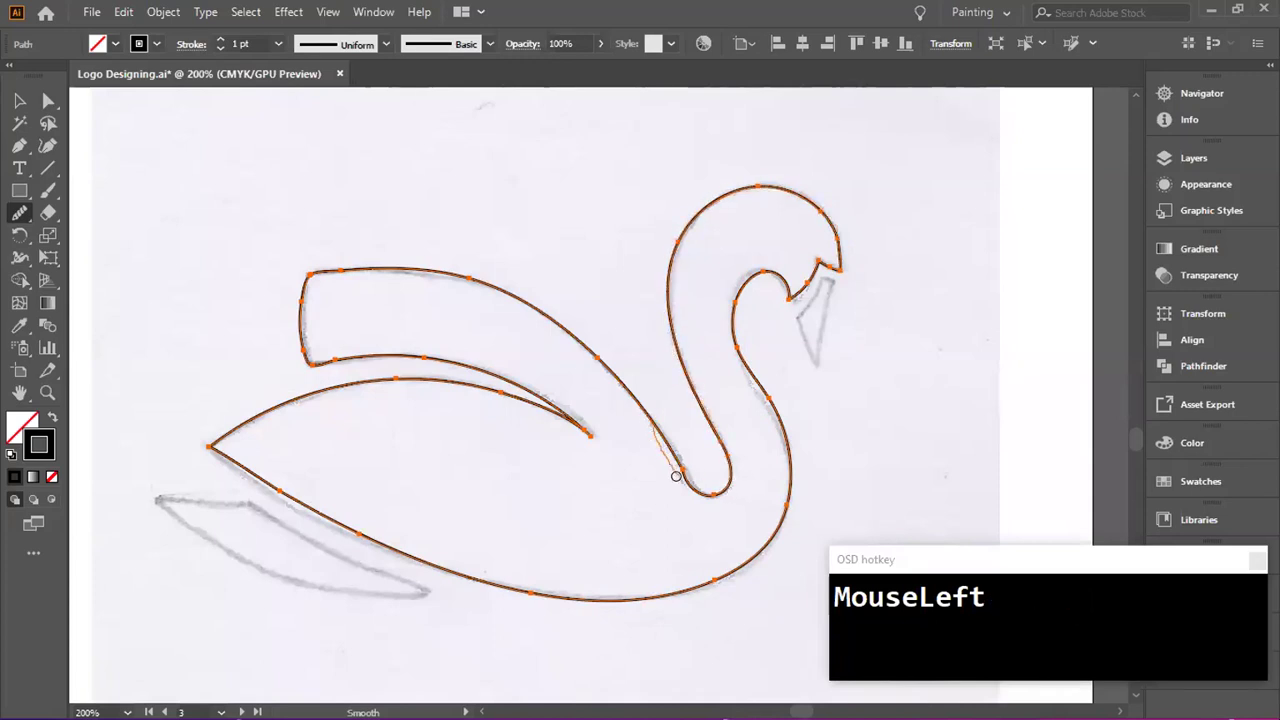
pyautogui.moveTo(673, 469)
pyautogui.mouseDown()
pyautogui.moveTo(696, 494)
pyautogui.moveTo(729, 497)
pyautogui.mouseUp()
pyautogui.moveTo(714, 435); pyautogui.dragTo(714, 432)
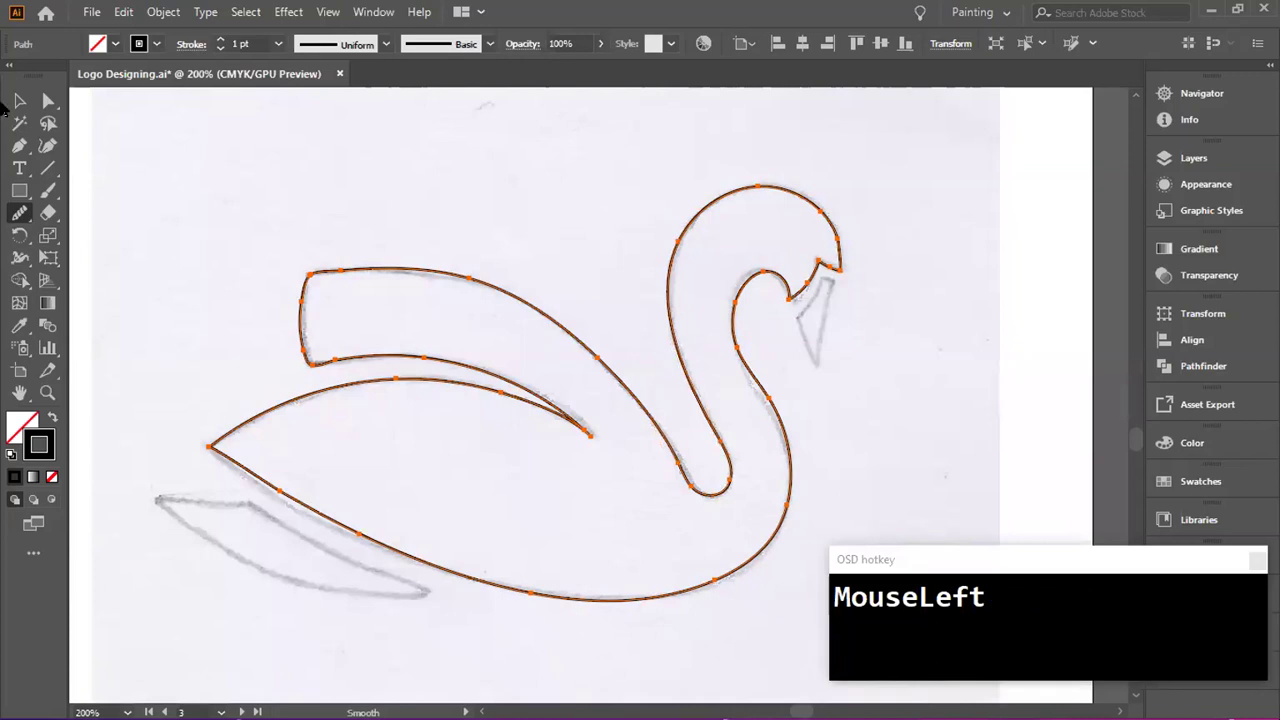
pyautogui.click(19, 101)
pyautogui.click(455, 107)
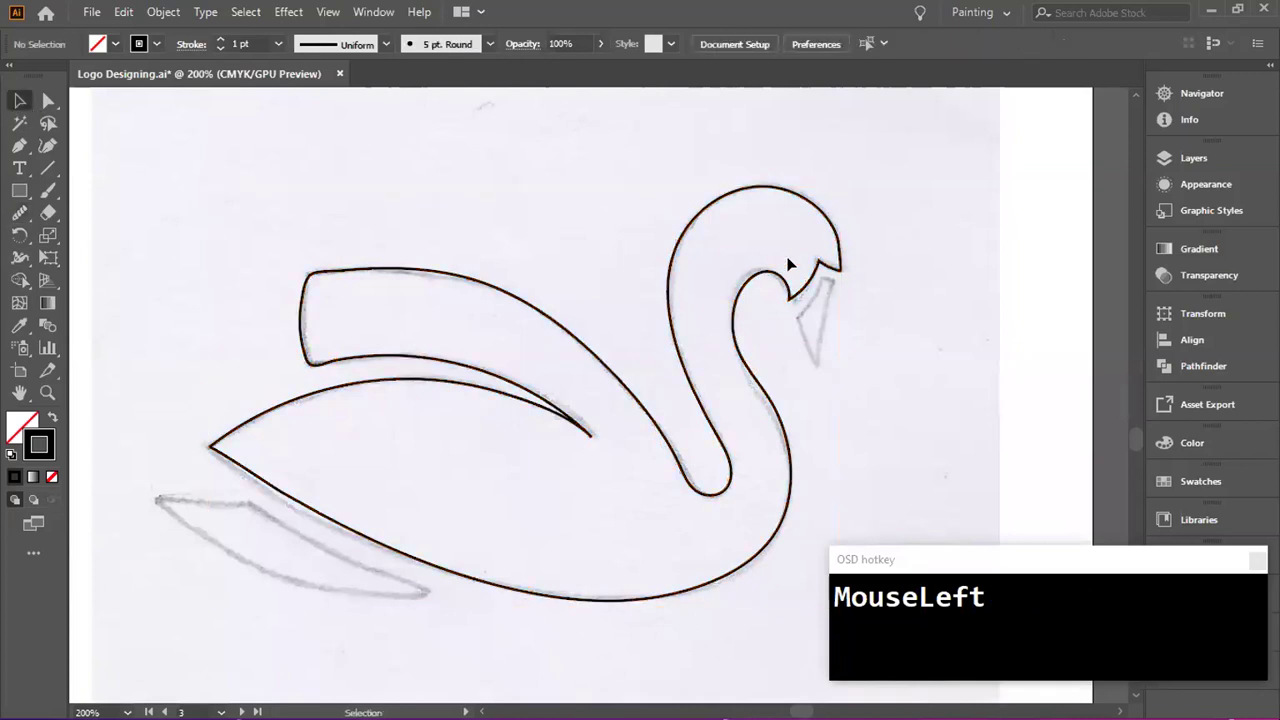
# - Draw a closed three-point path over the sketched tail feather below the body with the Pen tool
pyautogui.scroll(-1, 923, 317)
pyautogui.scroll(1, 922, 319)
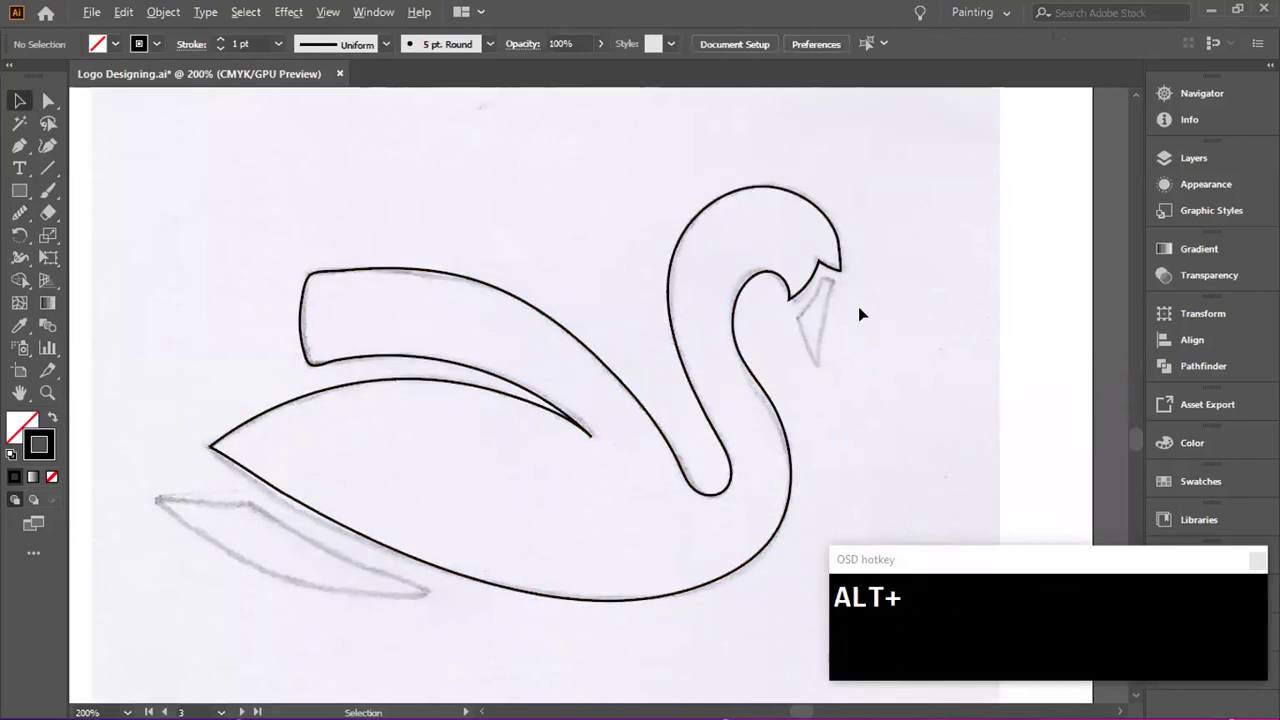
pyautogui.keyDown('alt'); pyautogui.scroll(-1, 858, 306); pyautogui.keyUp('alt')
pyautogui.keyDown('alt'); pyautogui.scroll(1, 843, 397); pyautogui.keyUp('alt')
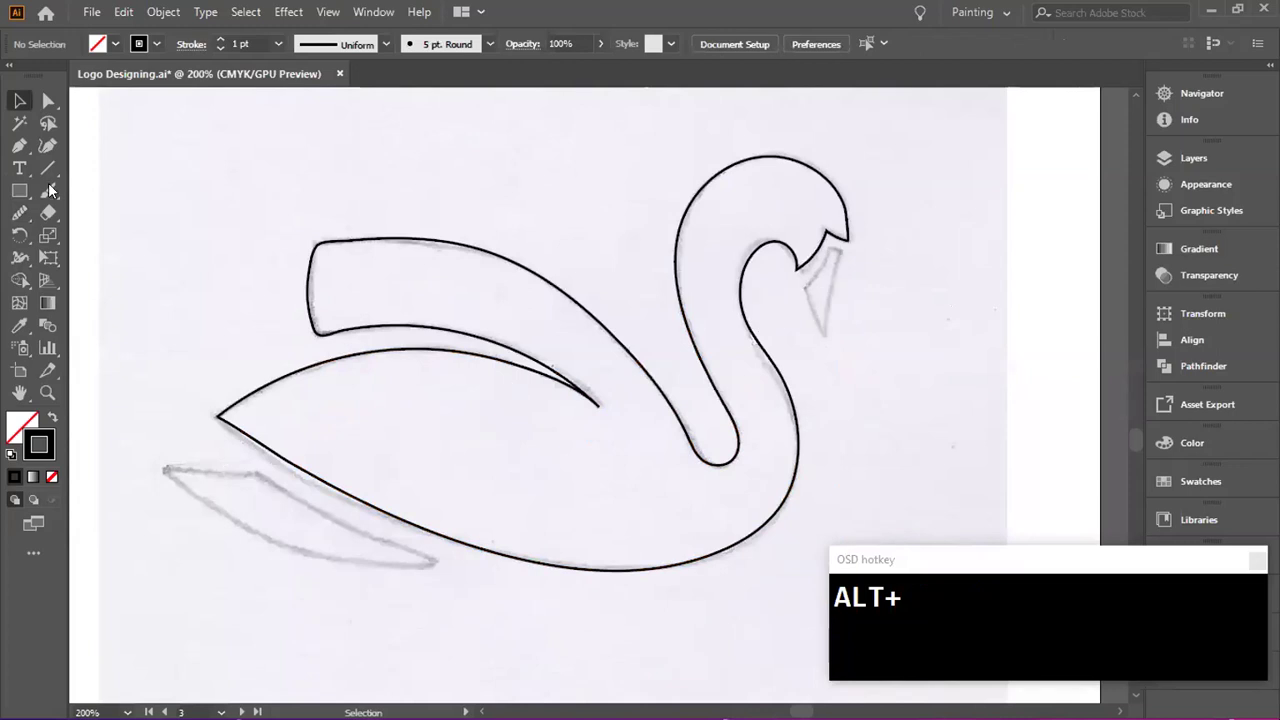
pyautogui.click(19, 145)
pyautogui.click(432, 561)
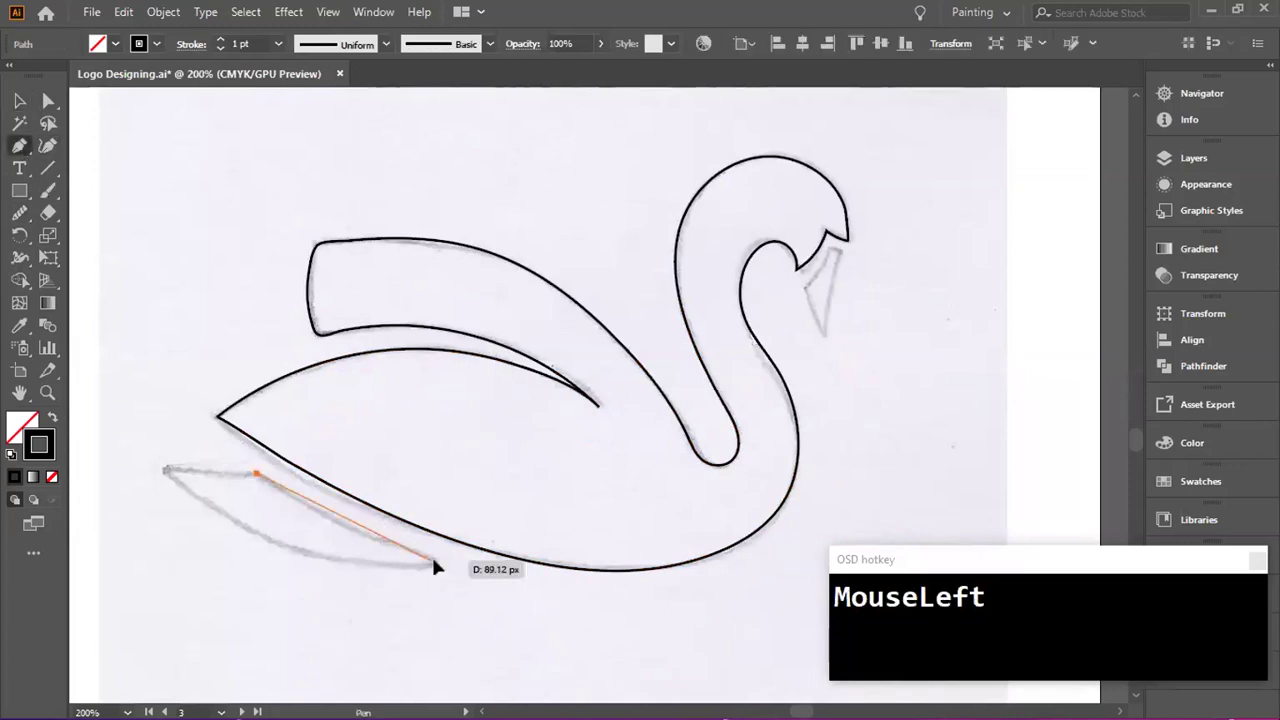
pyautogui.moveTo(257, 474); pyautogui.dragTo(190, 476)
pyautogui.click(162, 469)
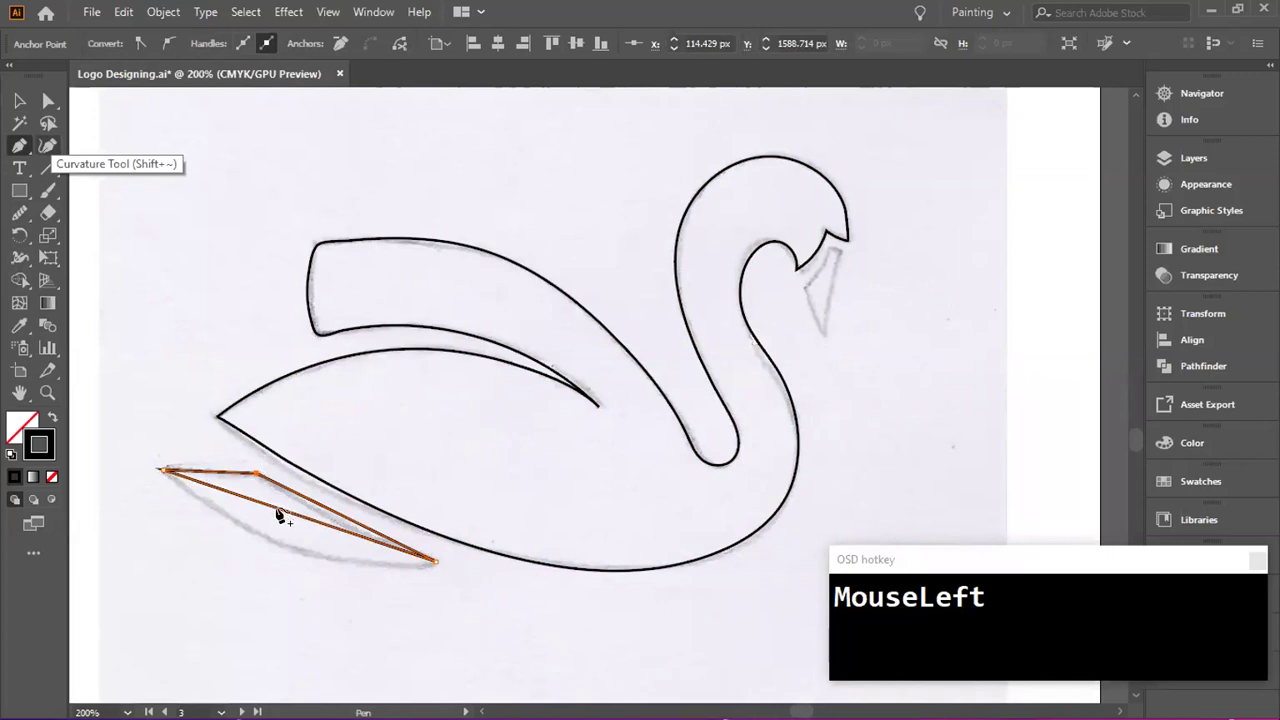
# - Bend the three edges of the tail feather shape to follow the sketch with the Curvature tool
pyautogui.hotkey('shift', '`')
pyautogui.click(279, 546)
pyautogui.click(226, 474)
pyautogui.moveTo(250, 497); pyautogui.dragTo(319, 517)
pyautogui.click(19, 100)
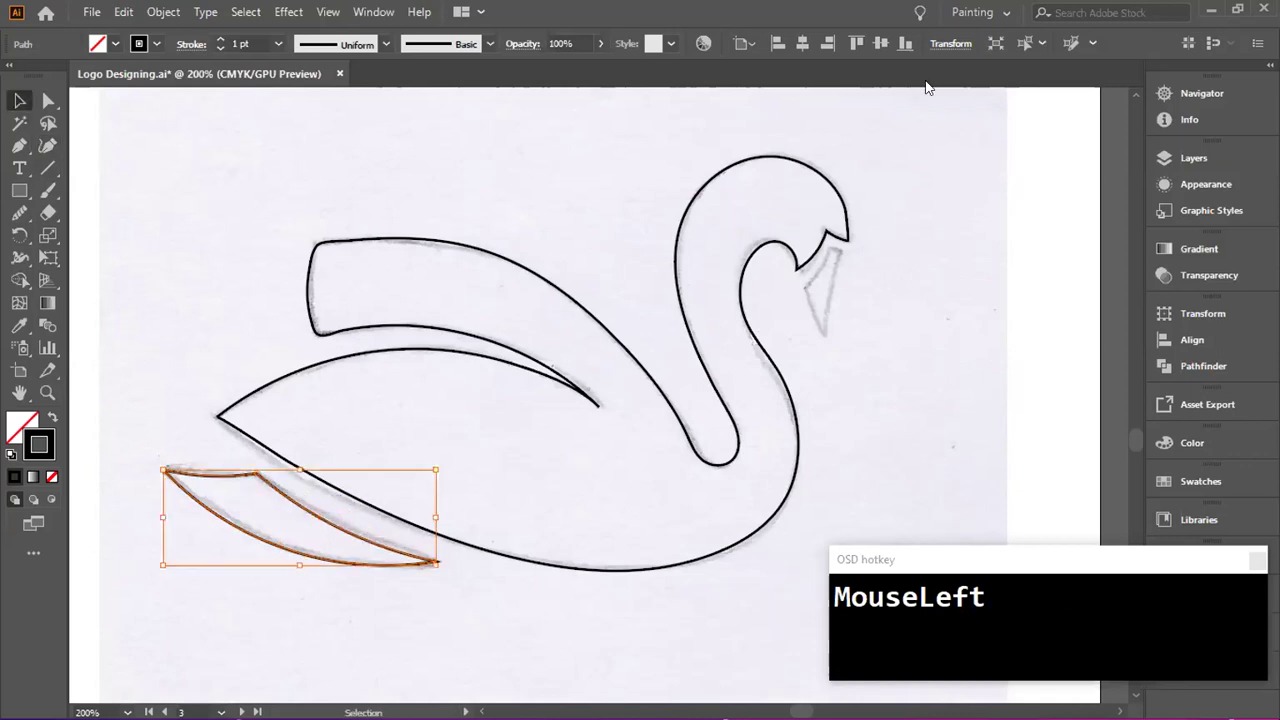
# - Trace the sketched beak with the Pen tool as a closed four-point path
pyautogui.scroll(2, 908, 281)
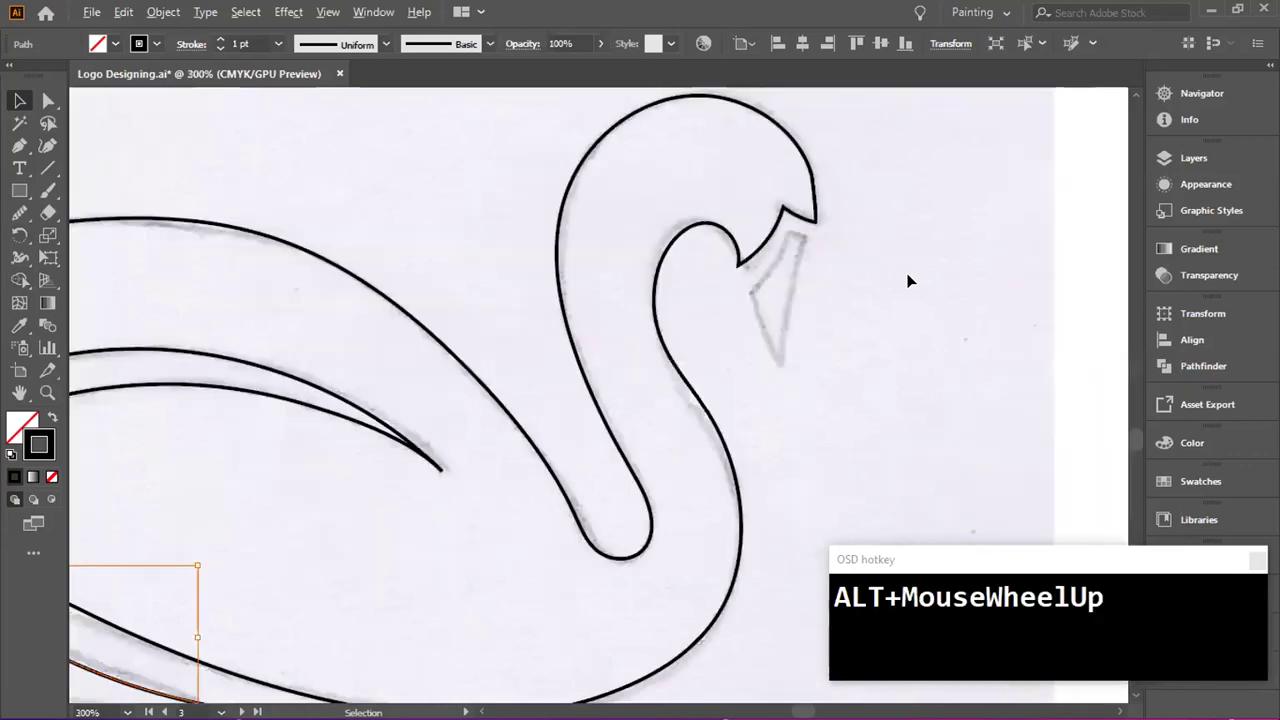
pyautogui.click(20, 145)
pyautogui.click(699, 292)
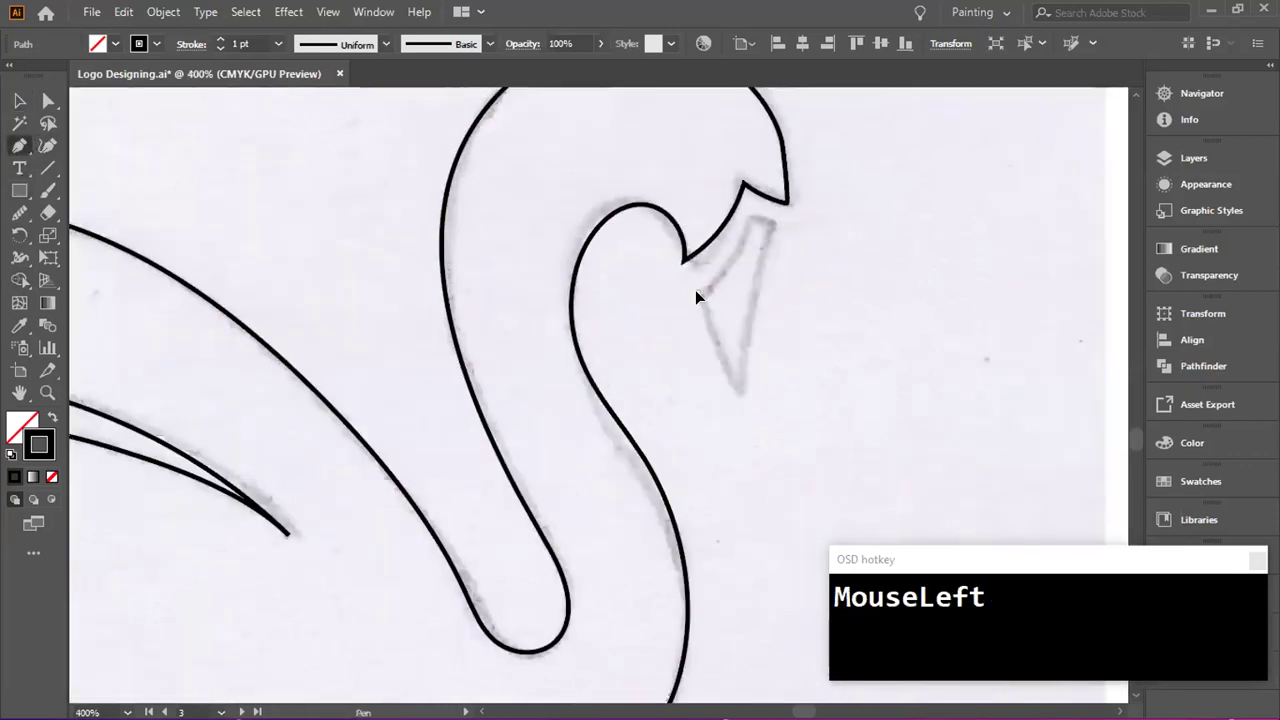
pyautogui.click(750, 216)
pyautogui.click(768, 222)
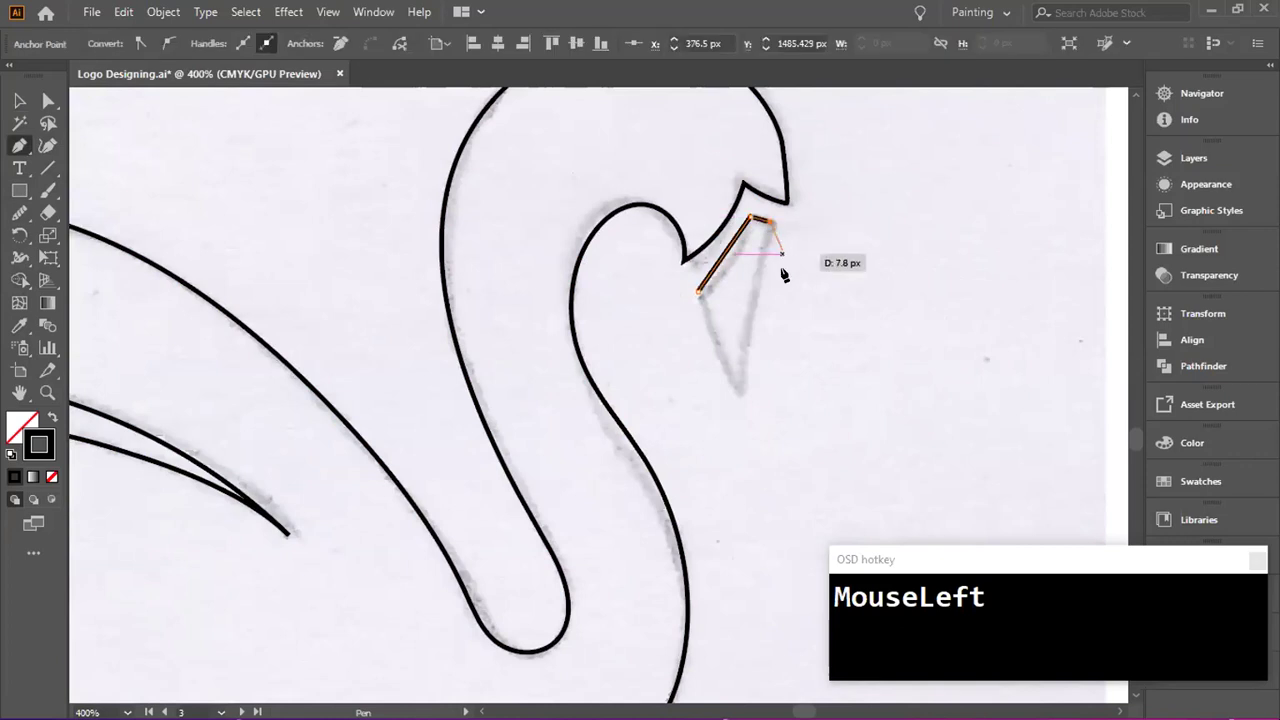
pyautogui.click(740, 401)
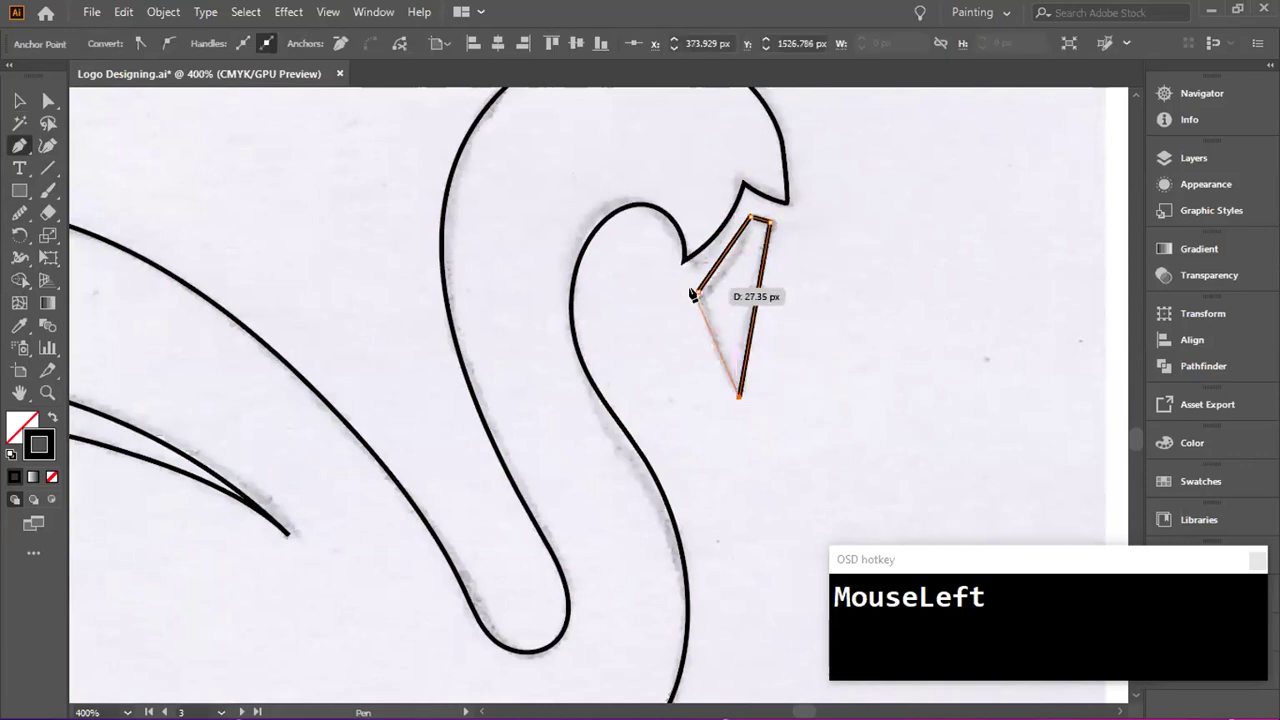
pyautogui.click(699, 292)
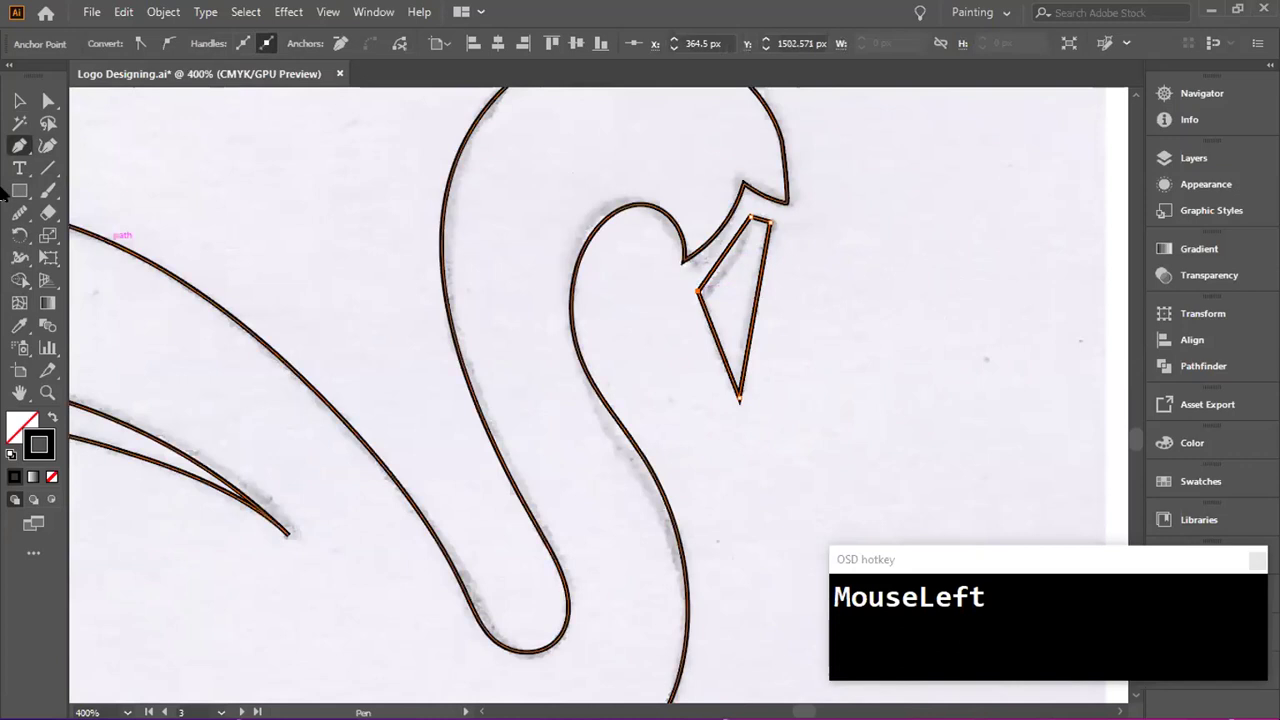
# - Curve the beak's edge facing the head inward along the sketch with the Curvature tool
pyautogui.hotkey('shift', '`')
pyautogui.click(731, 262)
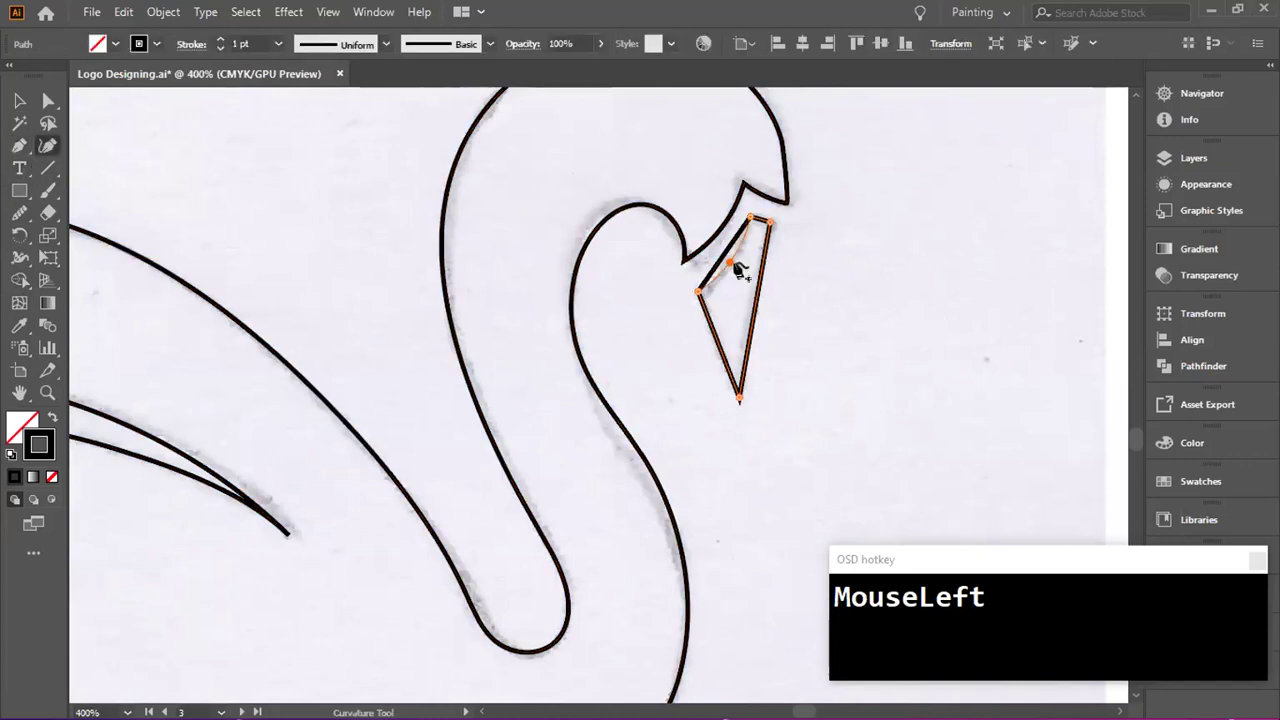
pyautogui.click(736, 268)
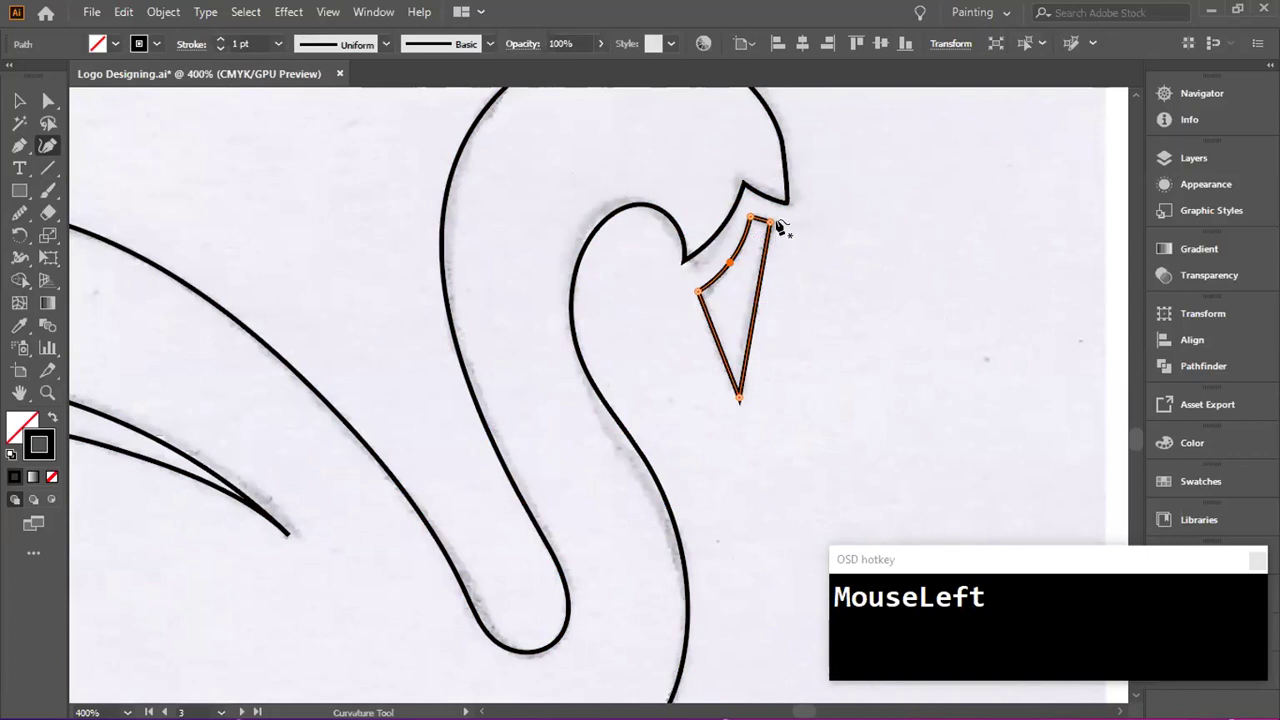
# - Apply the white fill without a stroke to the swan's body by sampling the reference swan logo with the Eyedropper
pyautogui.hotkey('ctrl', '-')
pyautogui.hotkey('ctrl', '-')
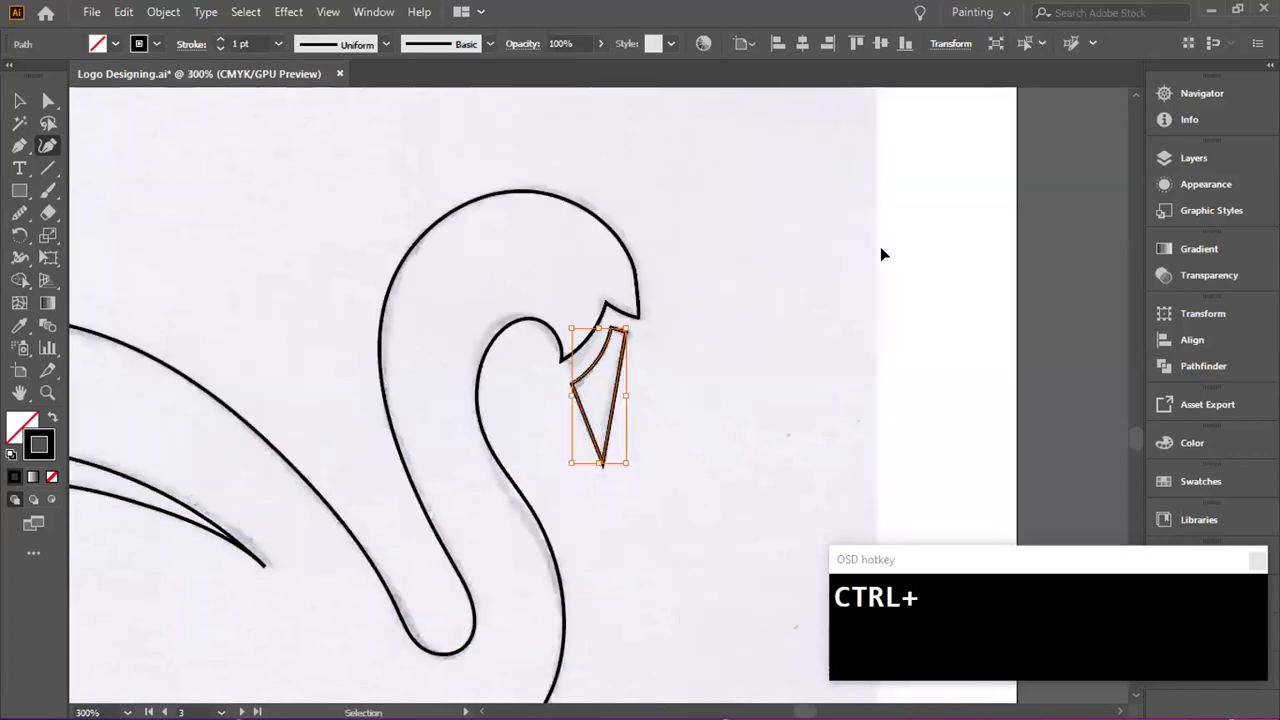
pyautogui.press('space')
pyautogui.click(331, 206)
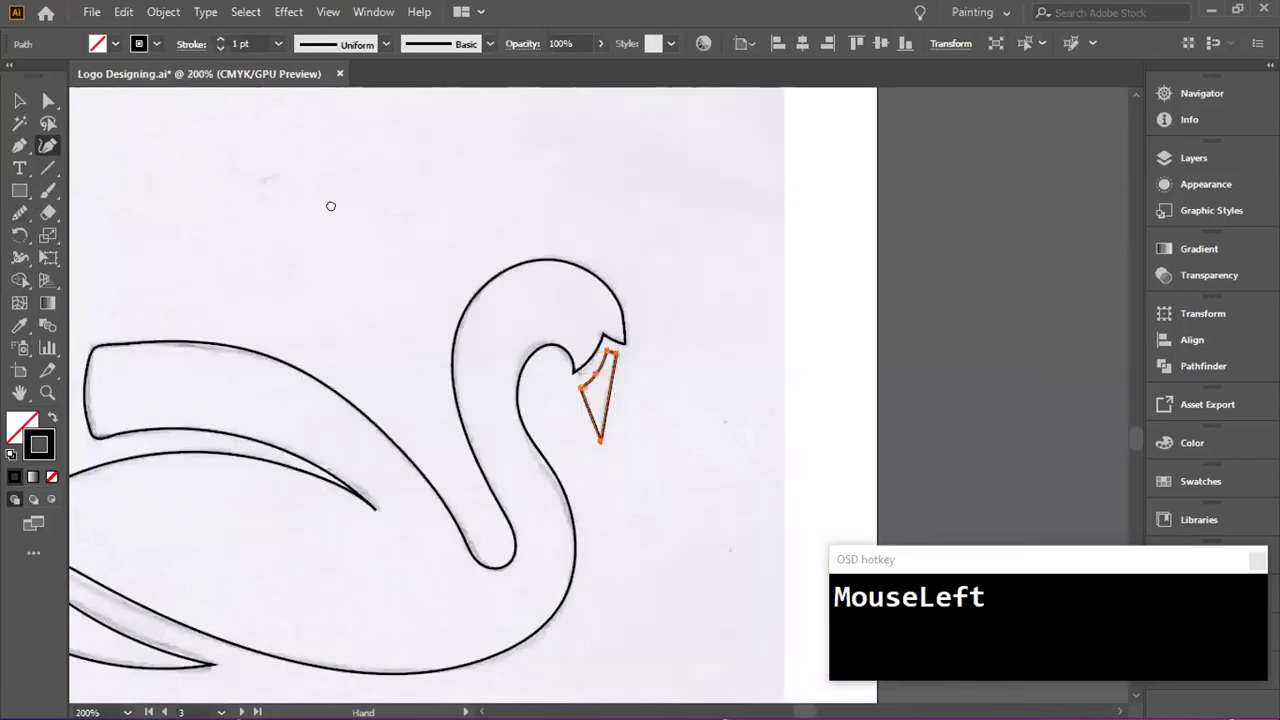
pyautogui.moveTo(331, 206); pyautogui.dragTo(491, 158)
pyautogui.hotkey('ctrl', '-')
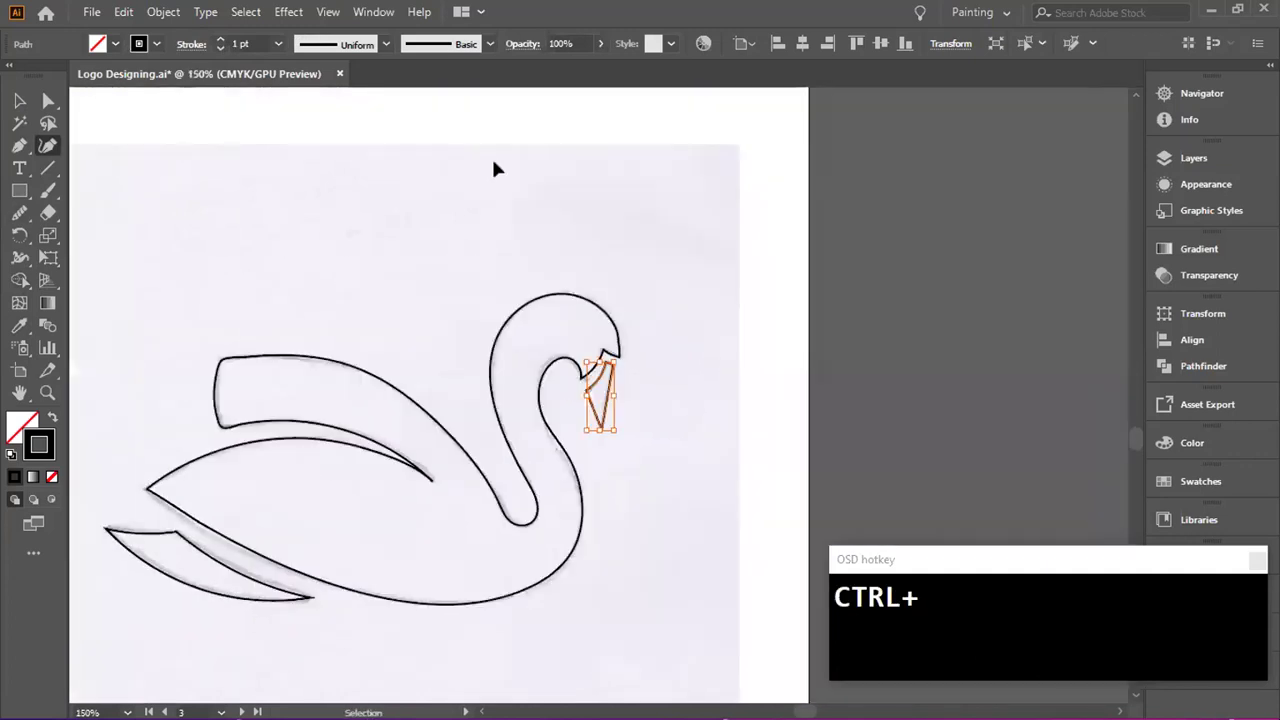
pyautogui.moveTo(417, 300); pyautogui.dragTo(578, 264)
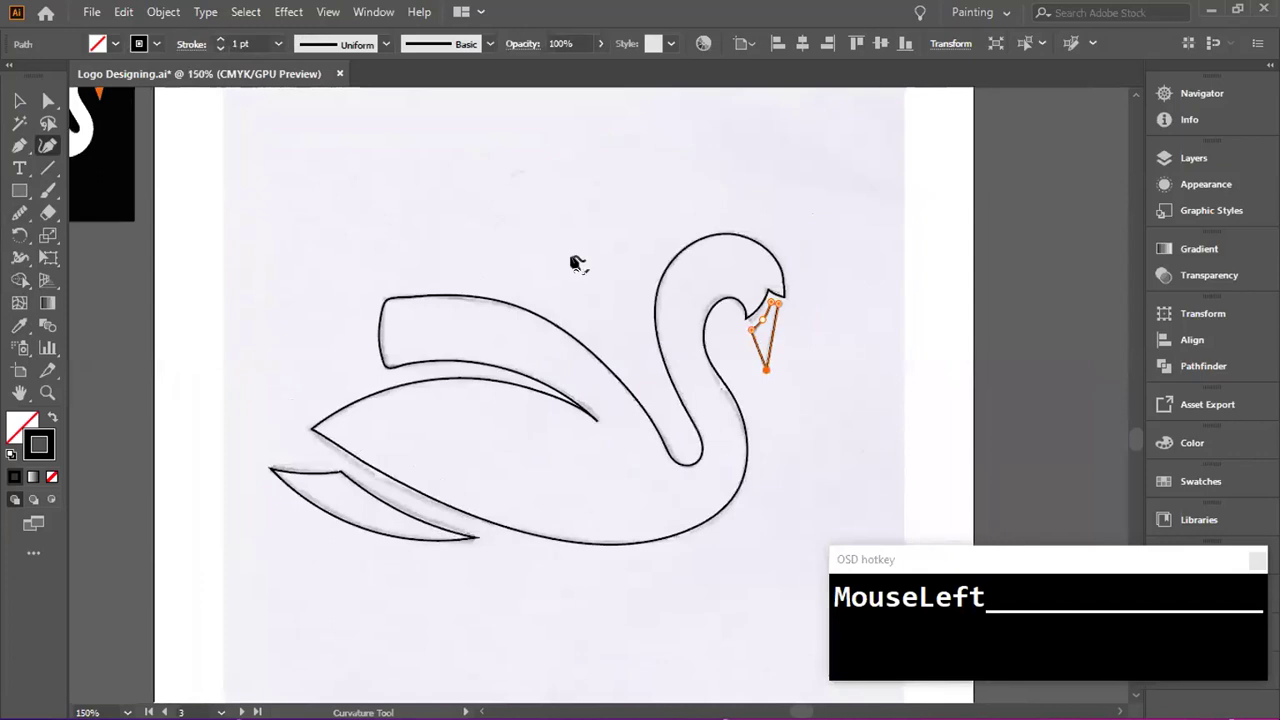
pyautogui.press('alt')
pyautogui.hscroll(2, 570, 262)
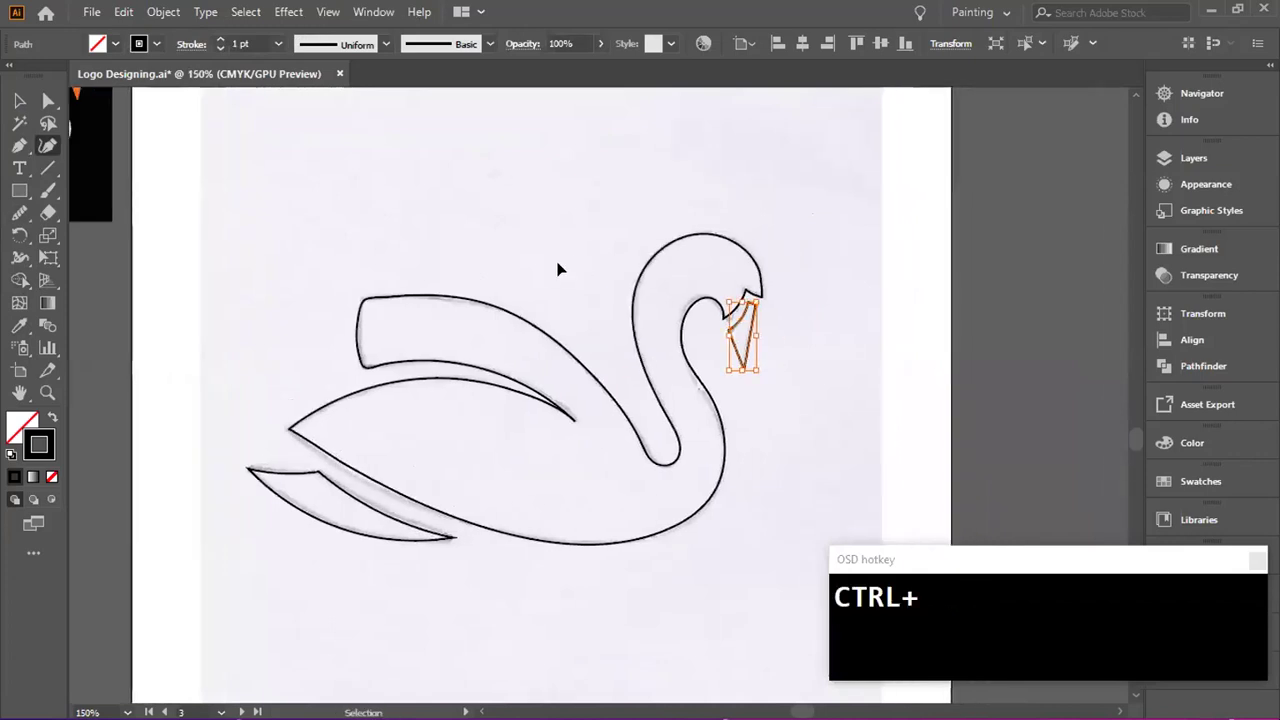
pyautogui.scroll(-1, 336, 216)
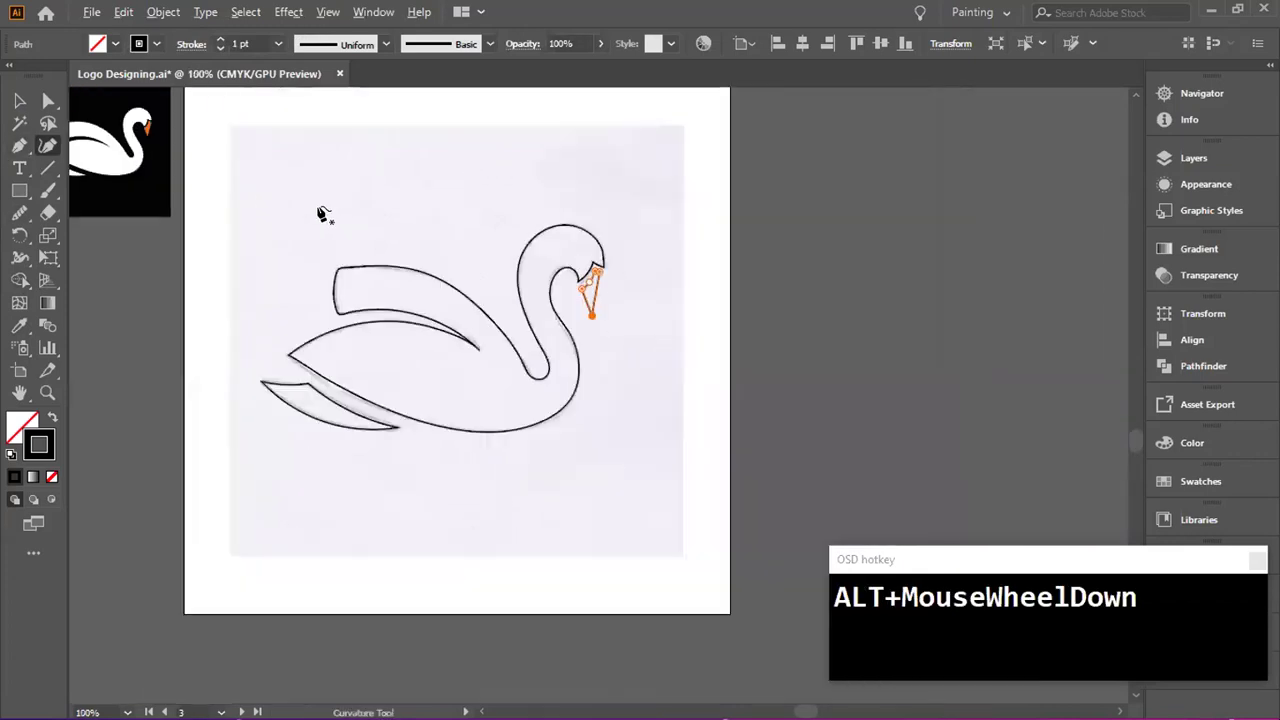
pyautogui.moveTo(298, 210); pyautogui.dragTo(396, 220)
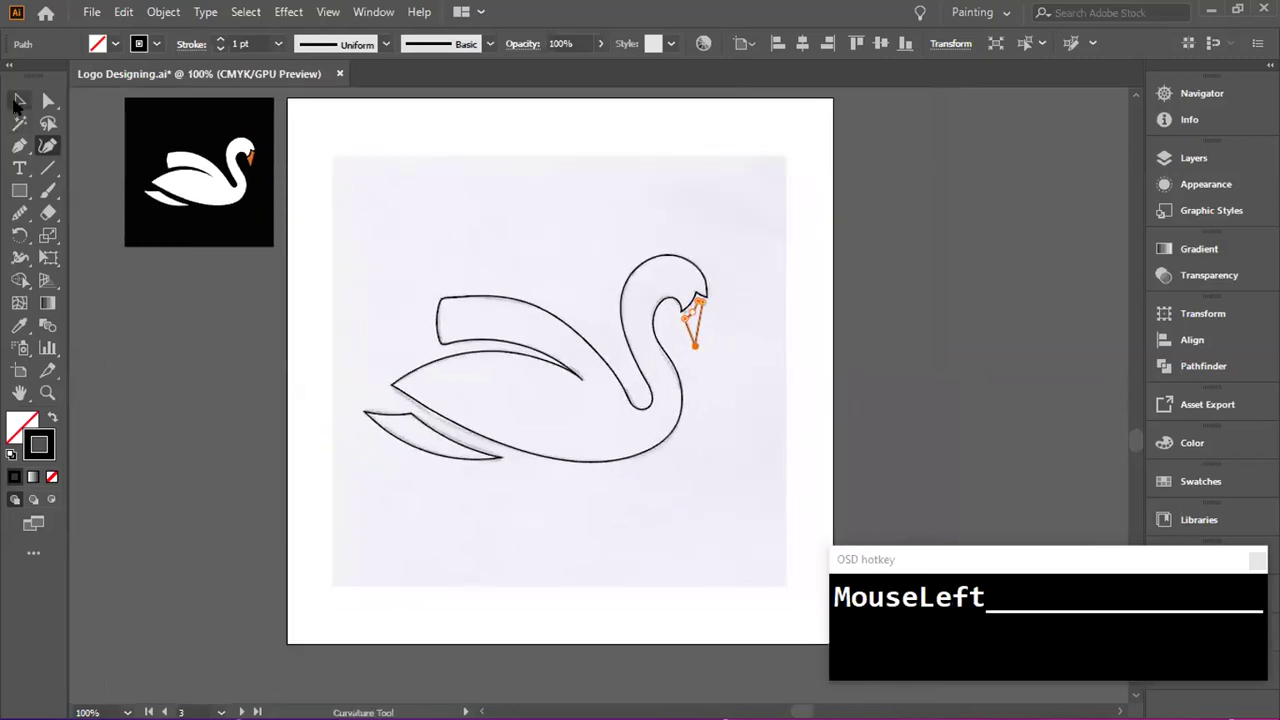
pyautogui.click(17, 102)
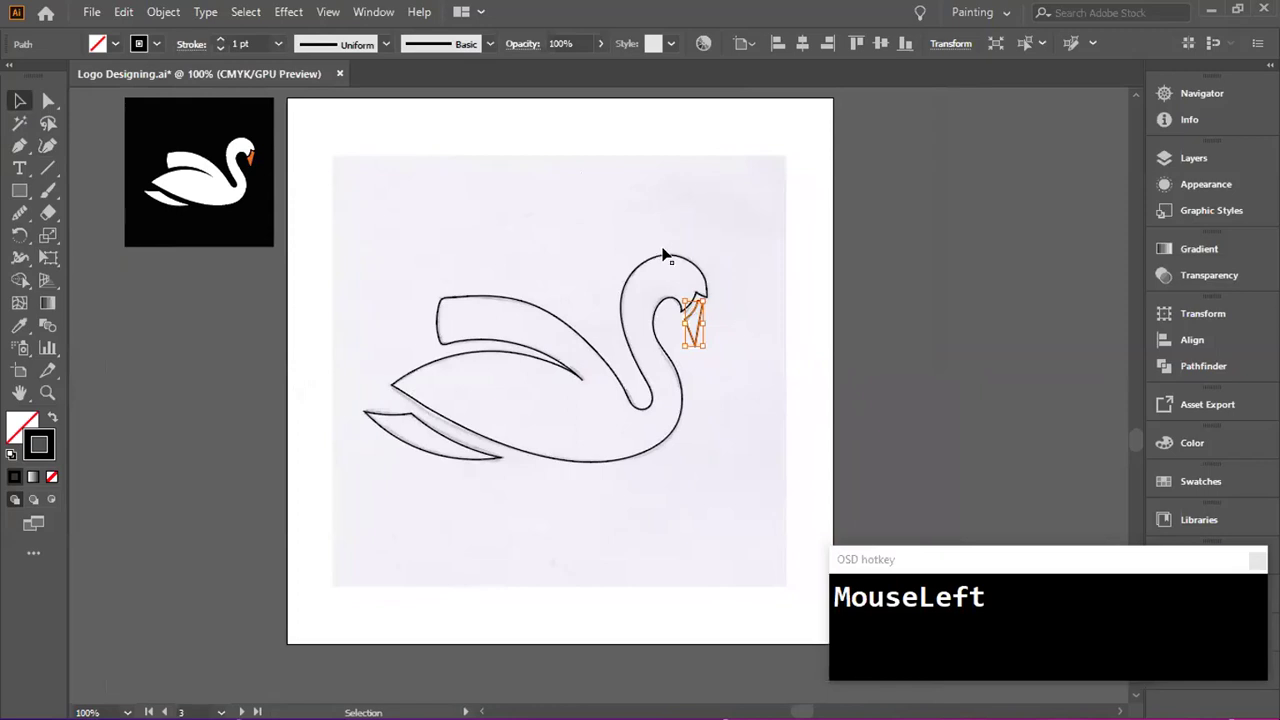
pyautogui.click(663, 258)
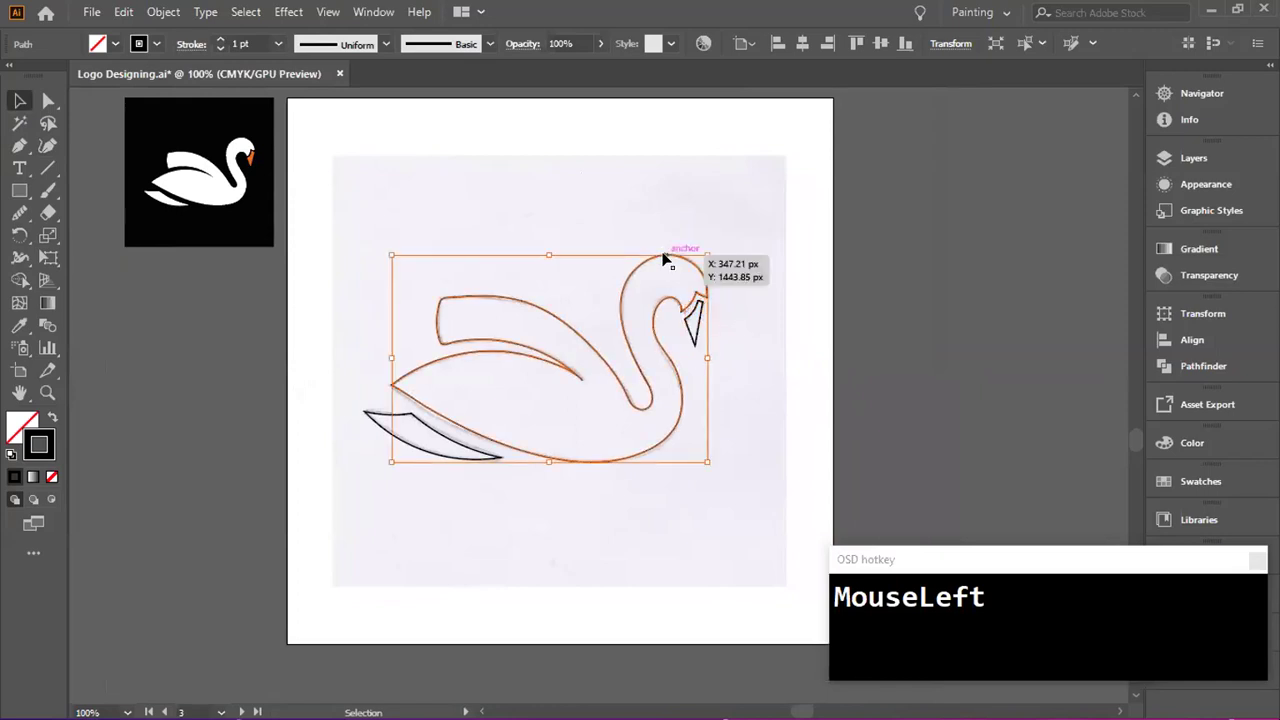
pyautogui.press('i')
pyautogui.click(189, 184)
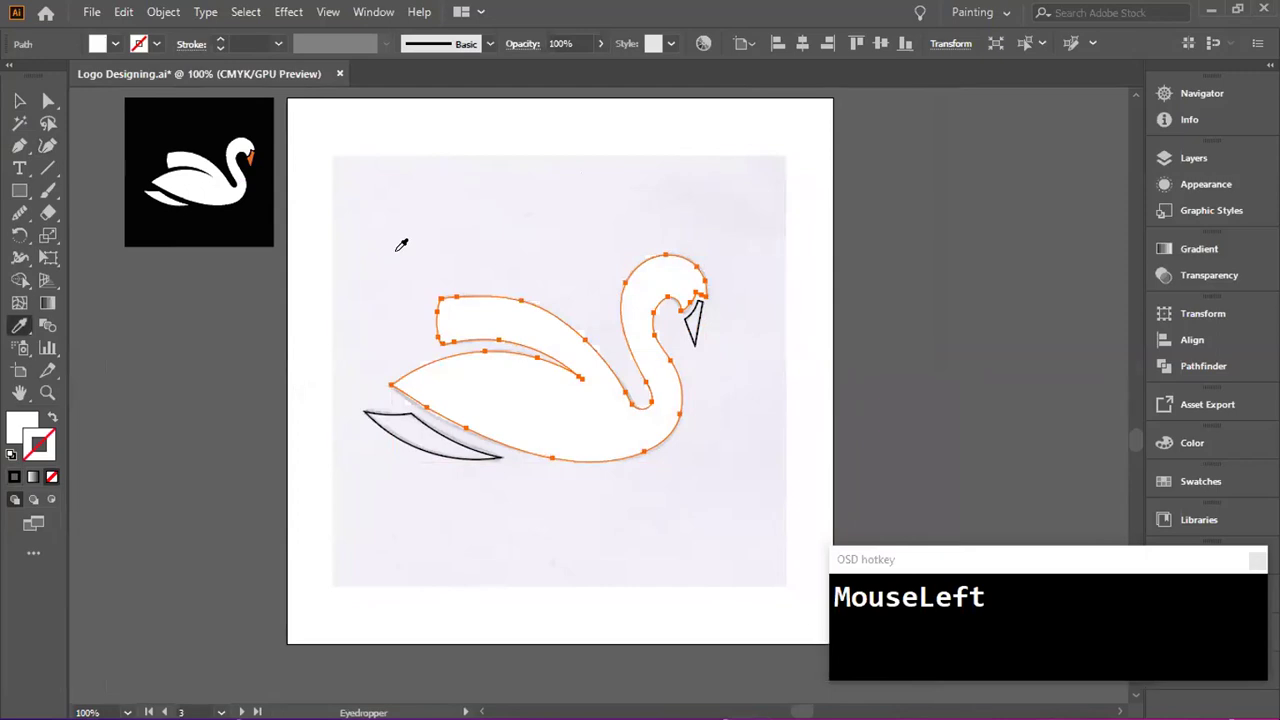
# - Apply the white fill without a stroke to the tail feather by sampling the reference swan logo with the Eyedropper
pyautogui.press('v')
pyautogui.click(370, 416)
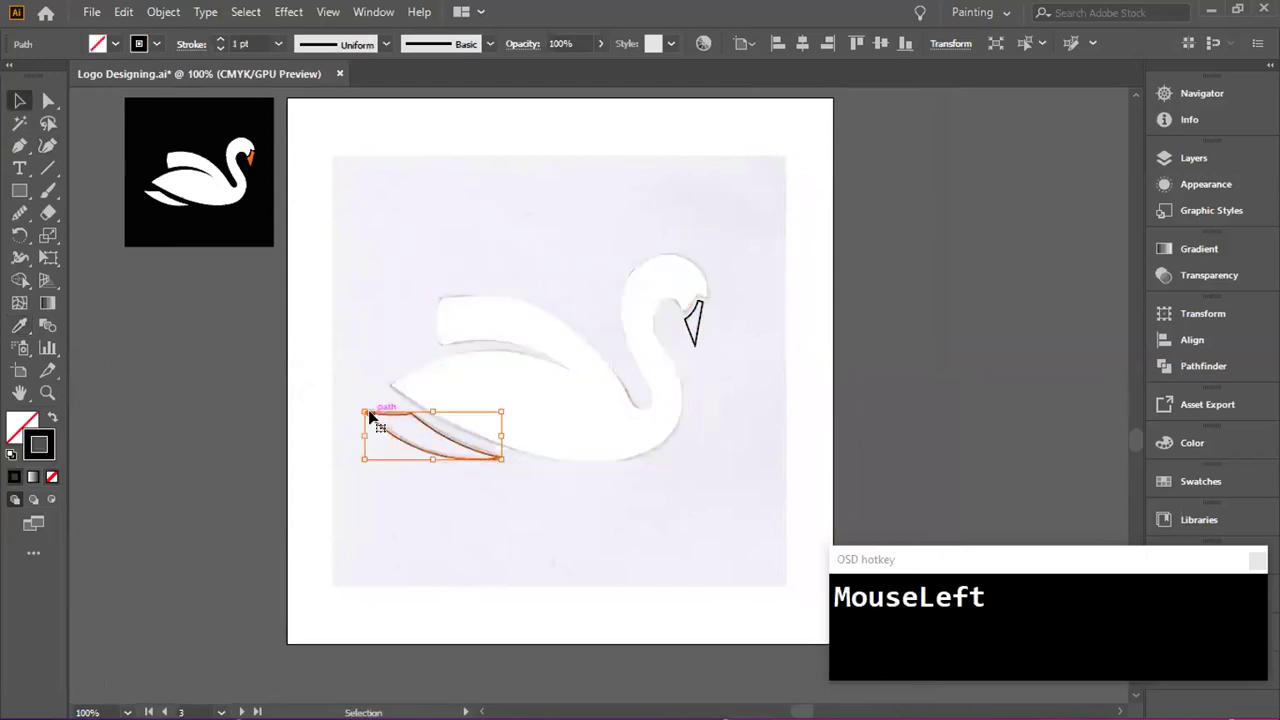
pyautogui.press('i')
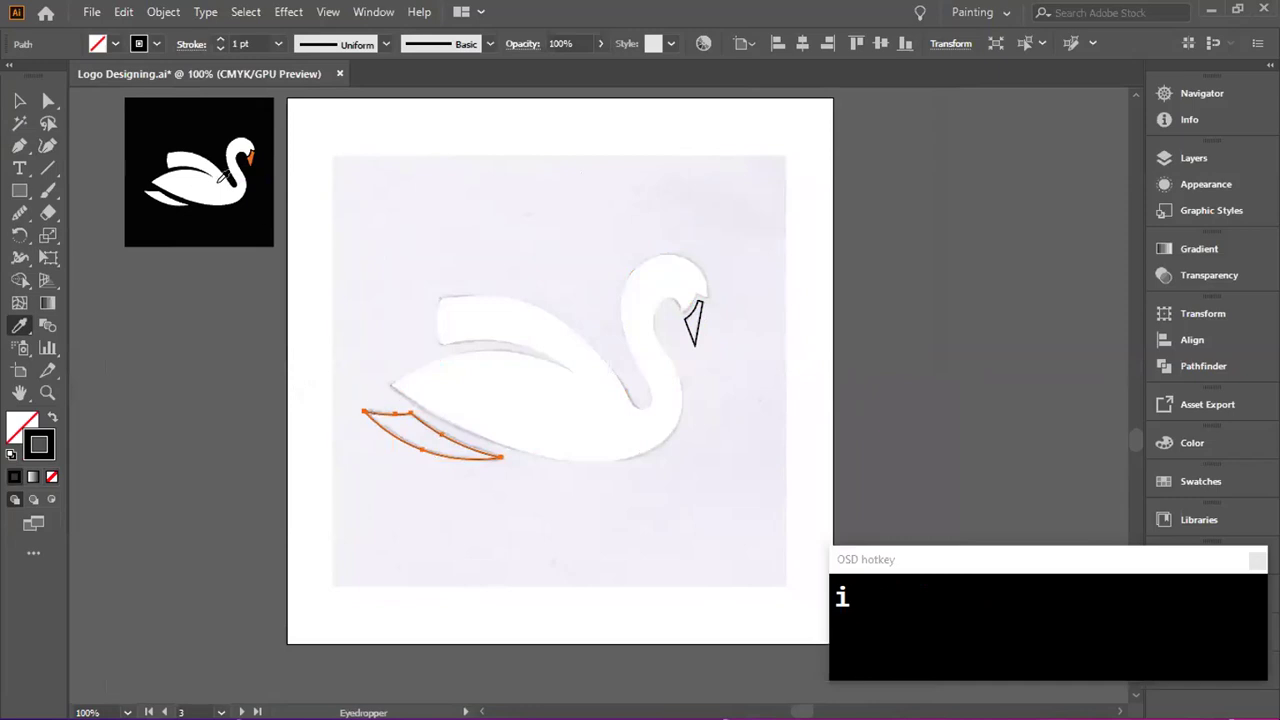
pyautogui.click(208, 178)
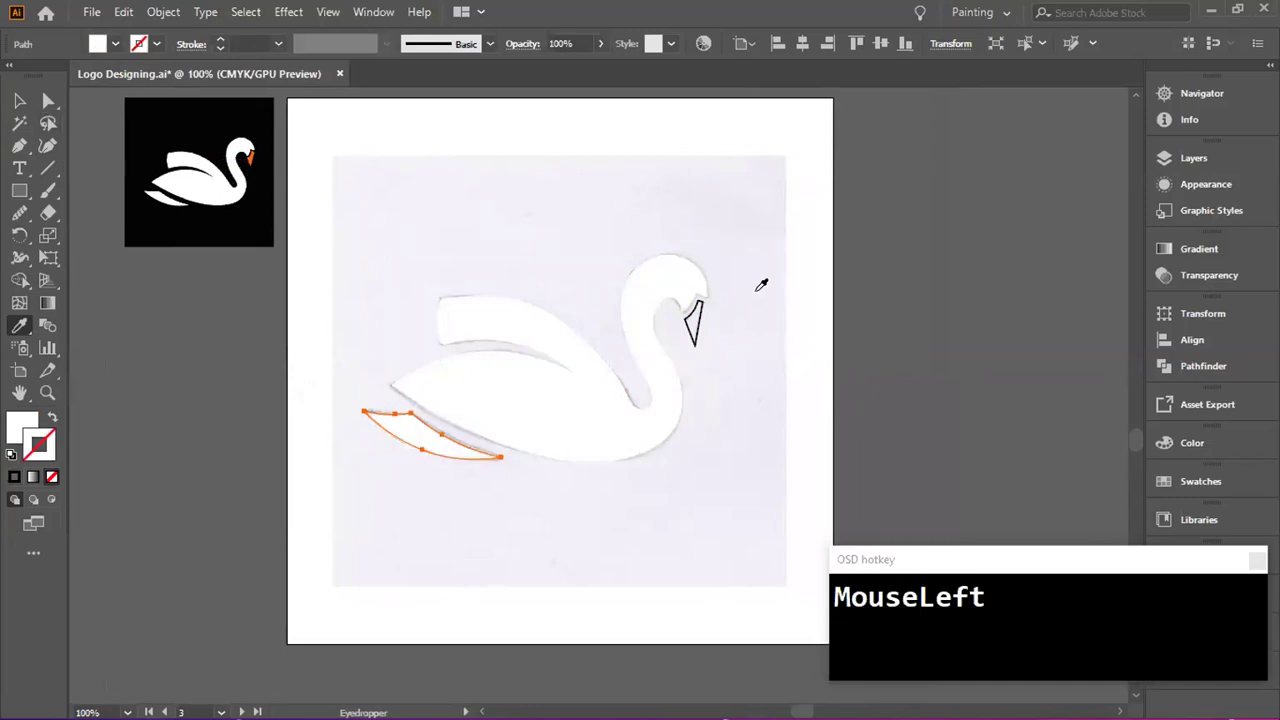
# - Apply the orange fill without a stroke to the beak by sampling the reference logo's beak with the Eyedropper
pyautogui.press('v')
pyautogui.click(696, 322)
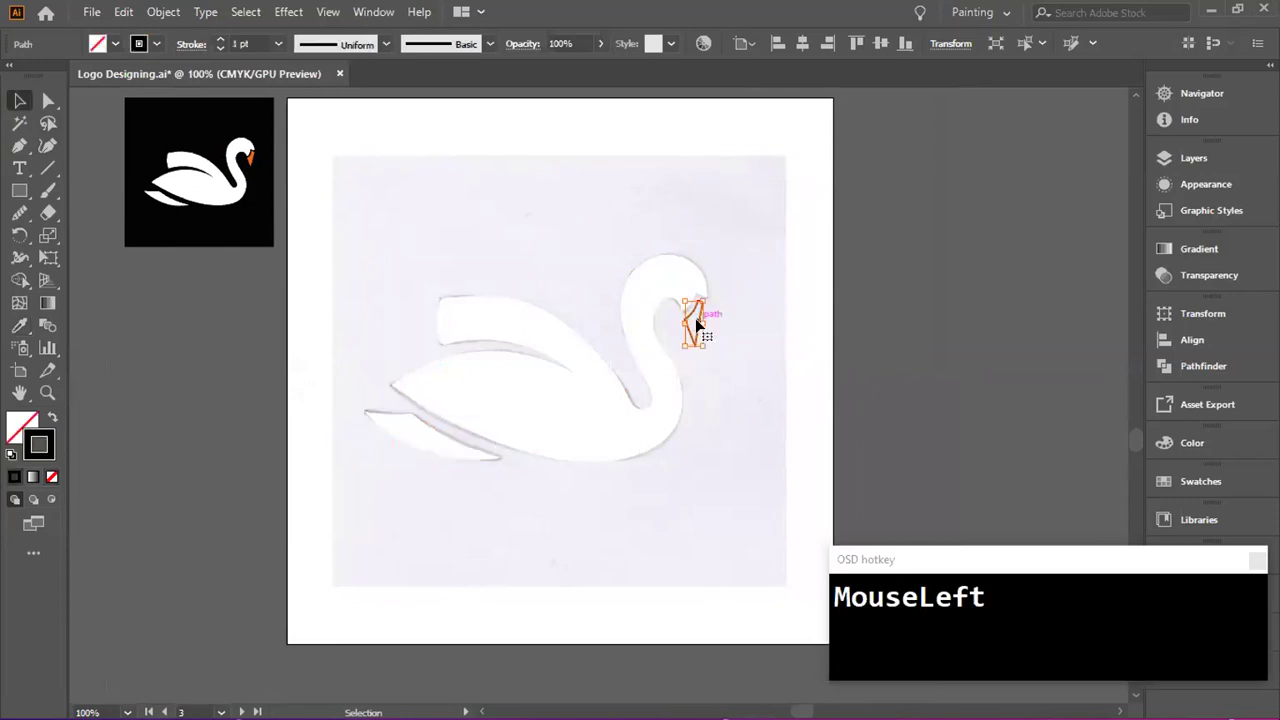
pyautogui.press('i')
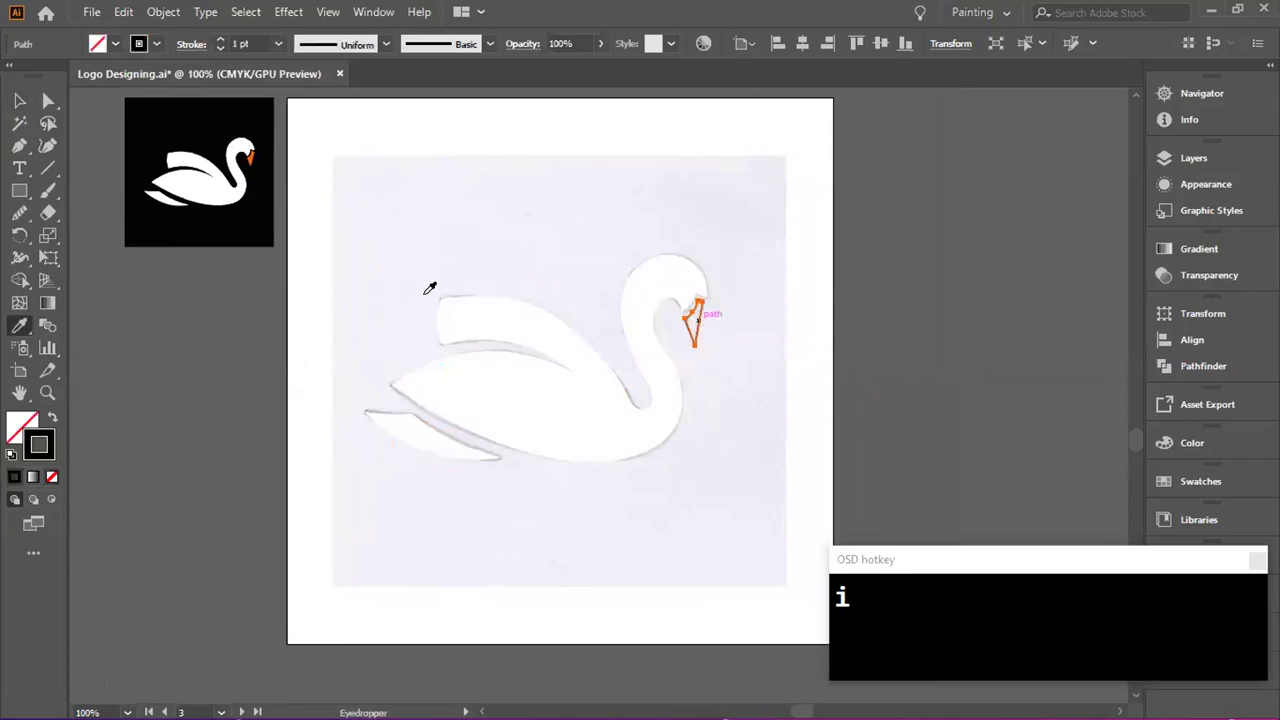
pyautogui.click(252, 153)
pyautogui.click(19, 101)
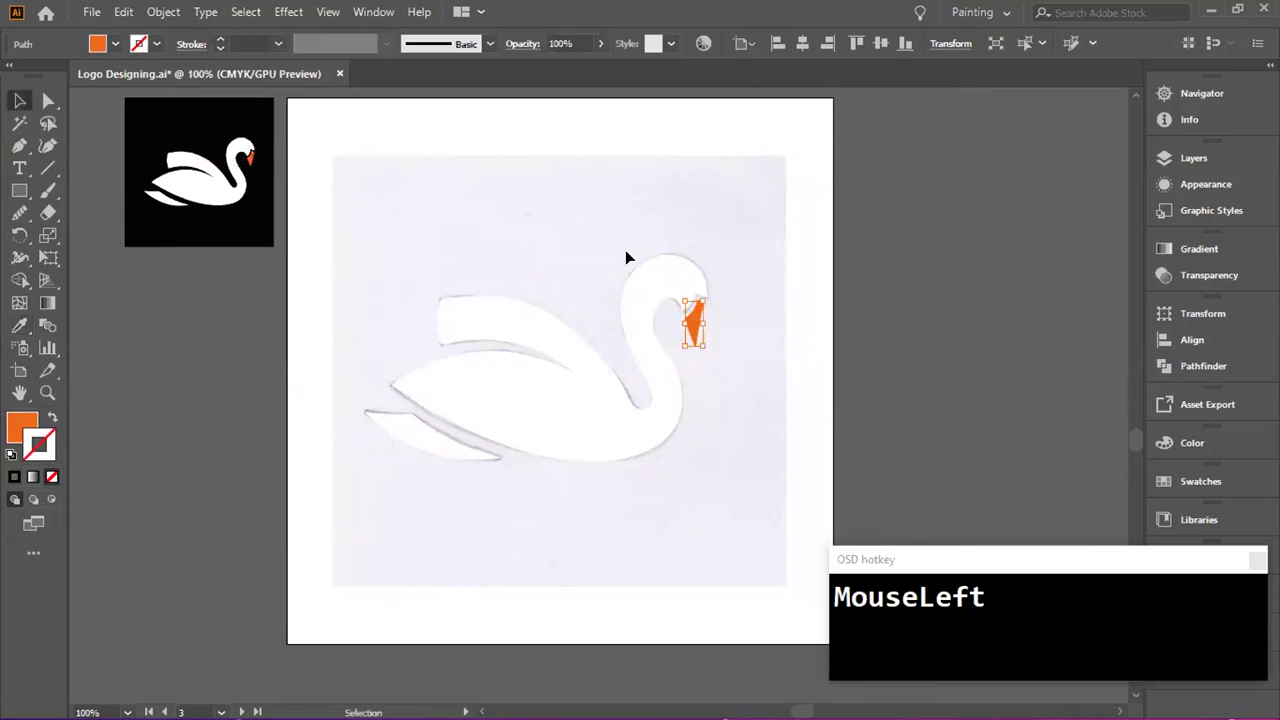
pyautogui.click(845, 206)
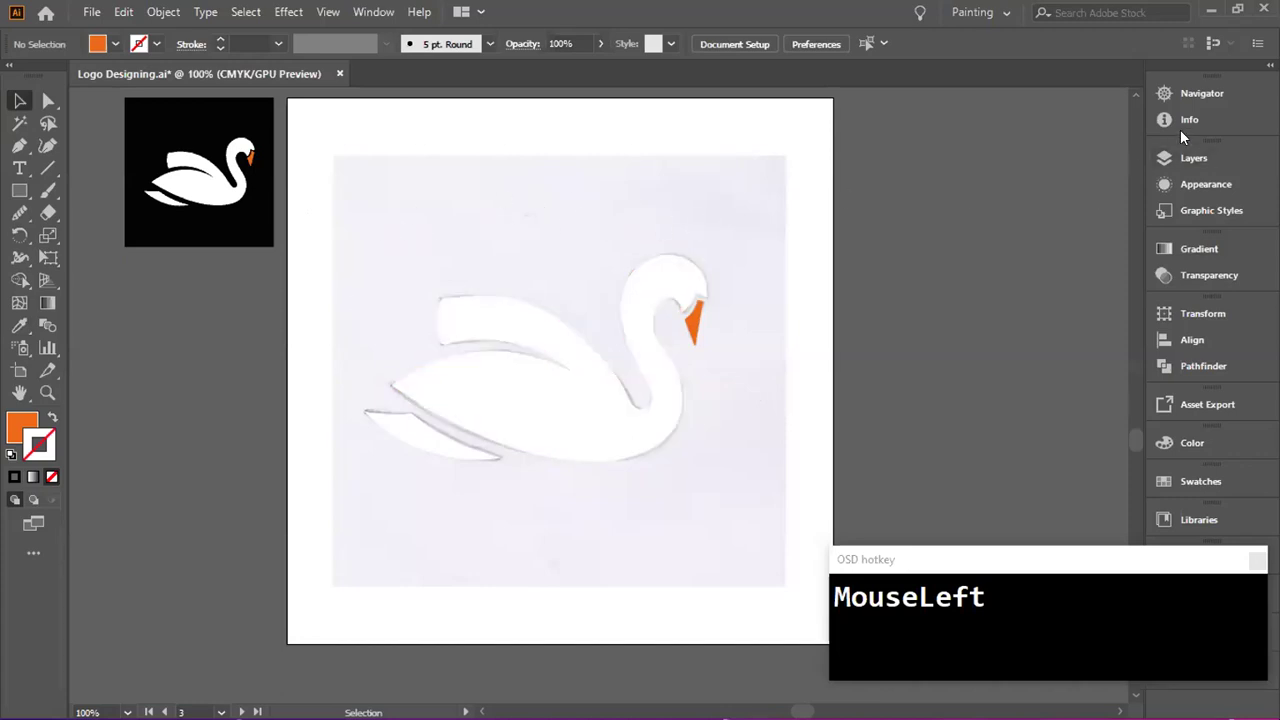
# - Unlock the swan sublayer and its parent layer, and hide the sketch image inside the swan sublayer
pyautogui.click(1190, 158)
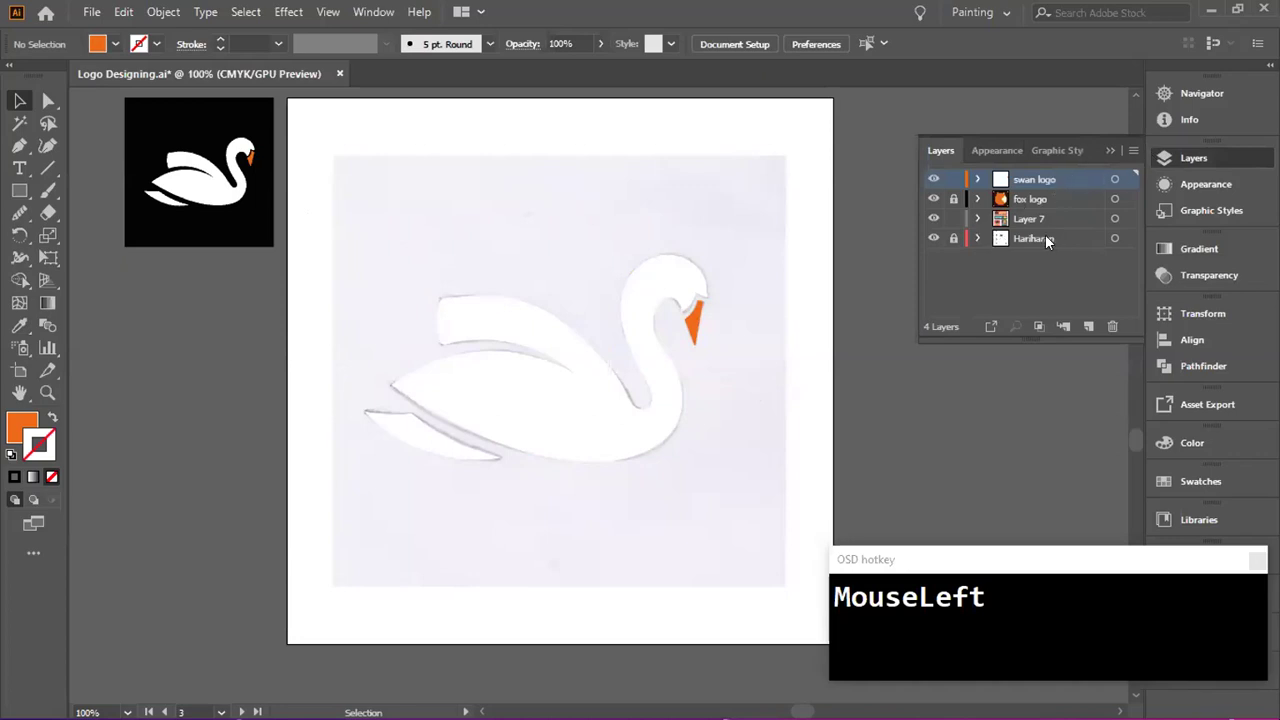
pyautogui.click(955, 239)
pyautogui.click(977, 238)
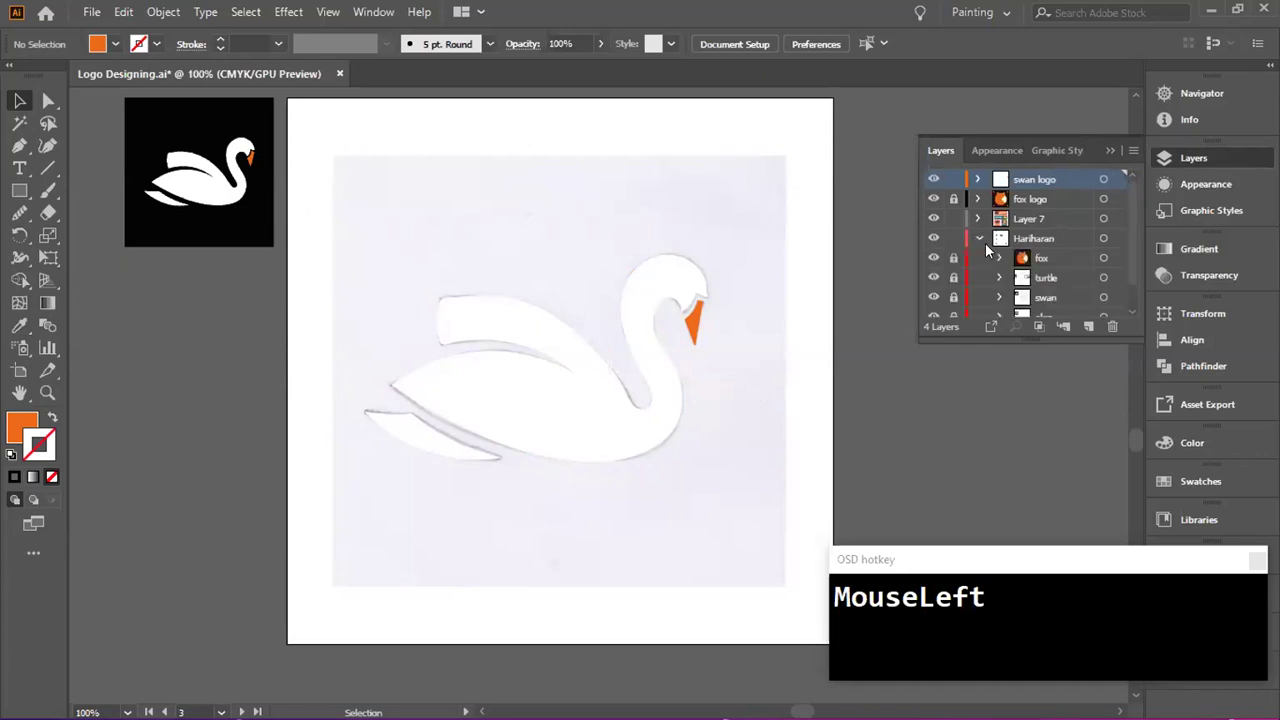
pyautogui.scroll(-1, 1025, 267)
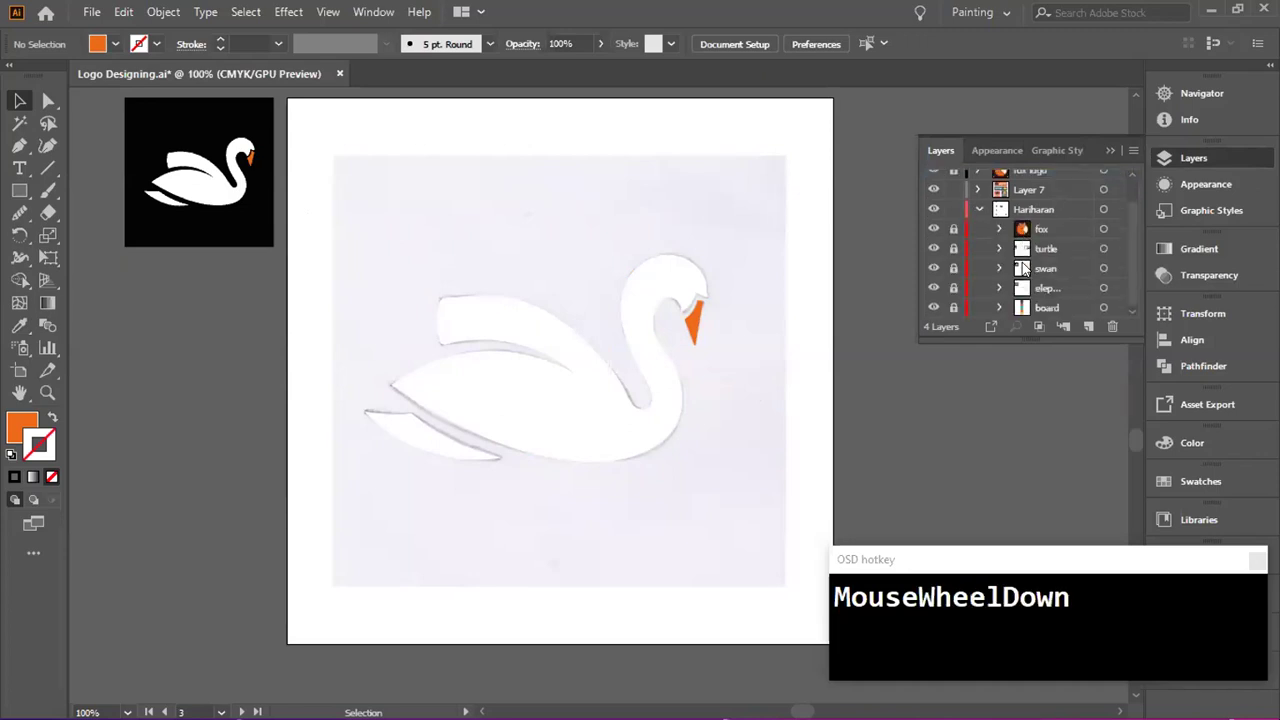
pyautogui.click(954, 268)
pyautogui.click(998, 268)
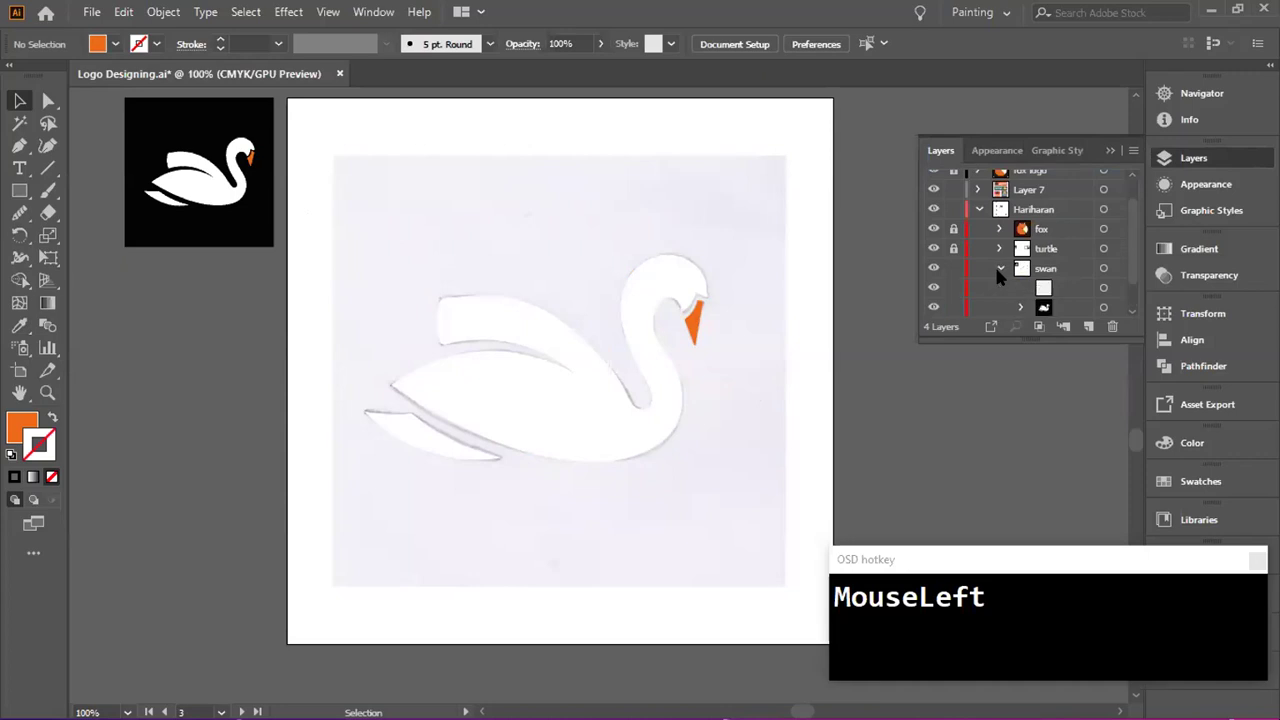
pyautogui.scroll(-2, 1030, 278)
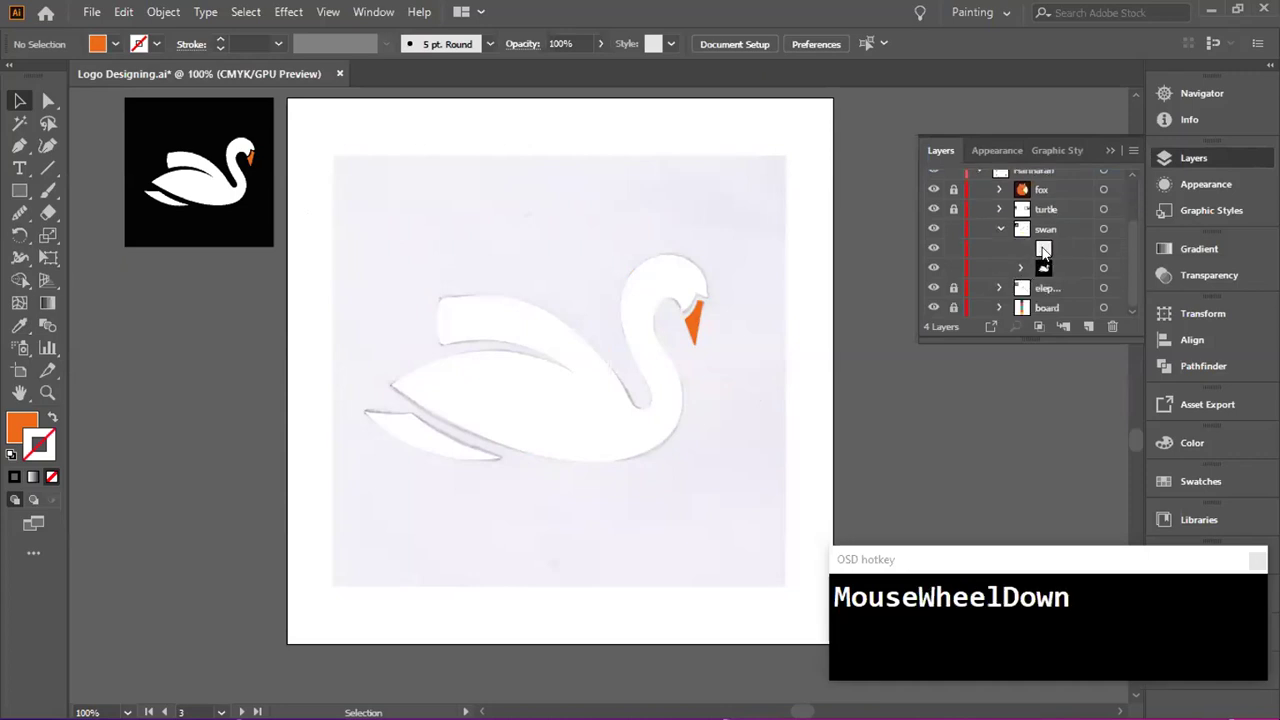
pyautogui.click(933, 249)
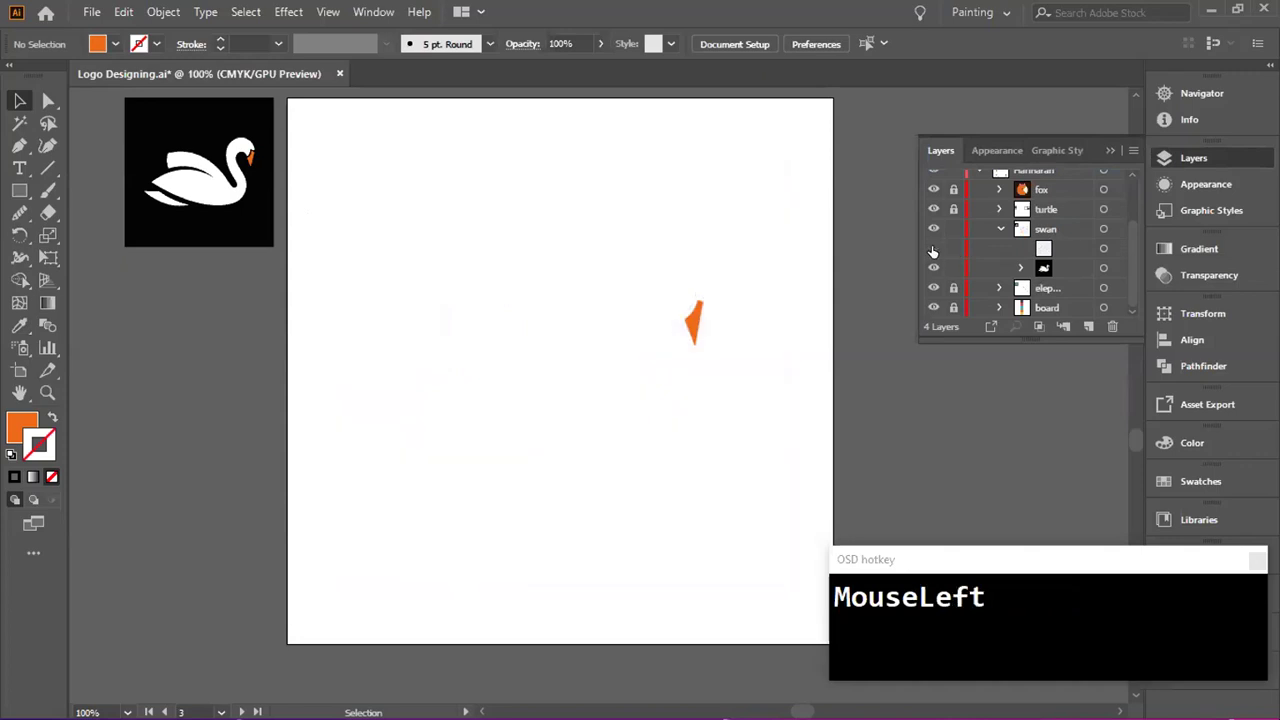
pyautogui.click(1111, 150)
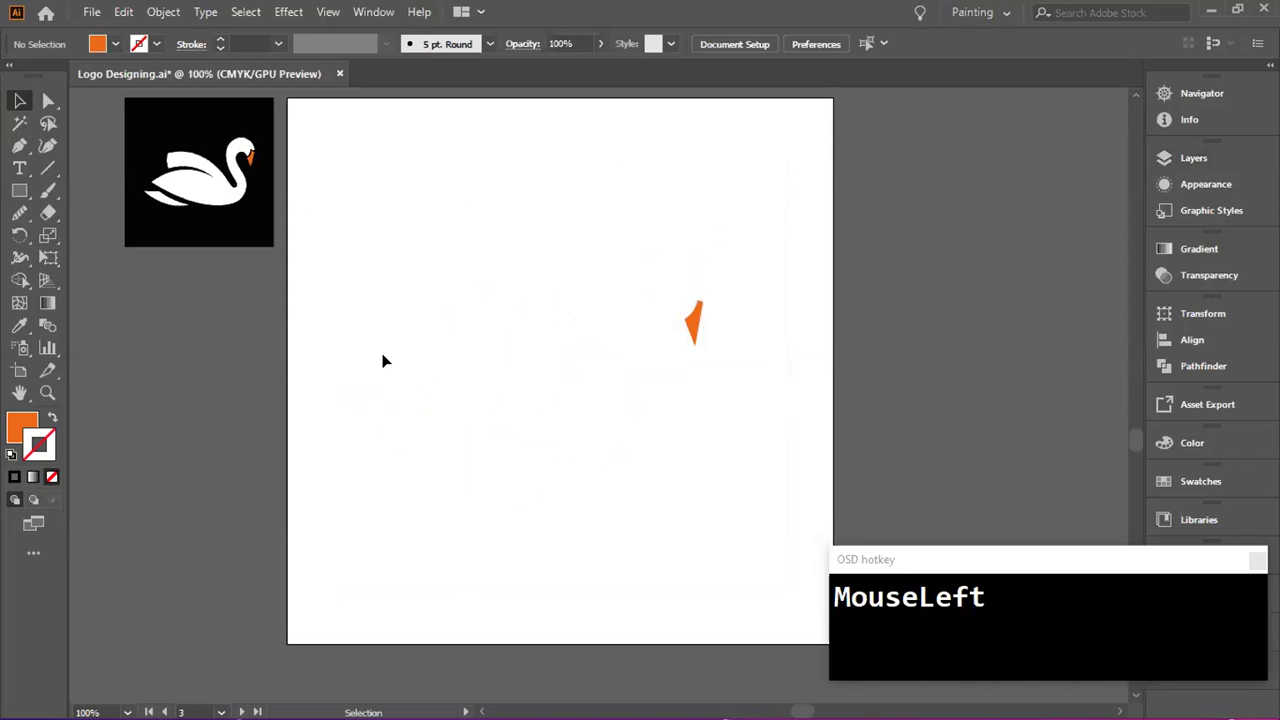
# - Draw a large square over the swan with the Rectangle tool and fill it with black sampled from the reference logo's background
pyautogui.rightClick(15, 193)
pyautogui.click(100, 190)
pyautogui.moveTo(328, 145); pyautogui.dragTo(767, 556)
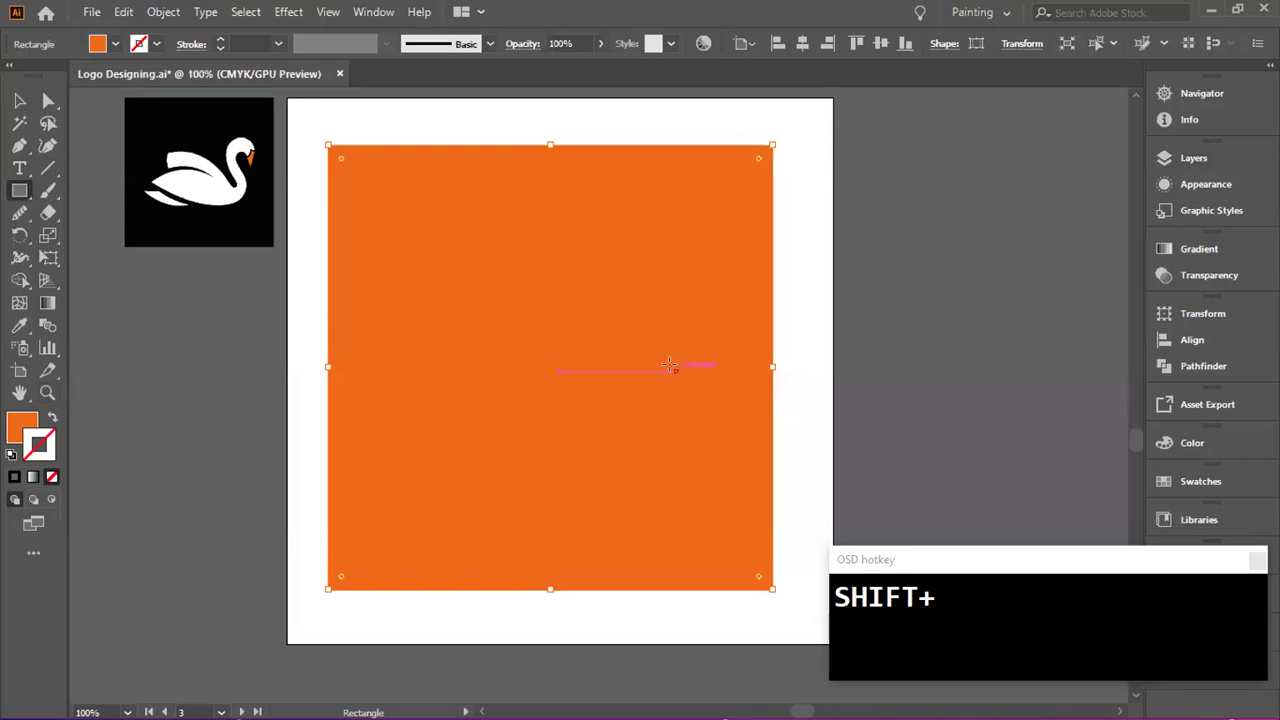
pyautogui.press('i')
pyautogui.click(256, 210)
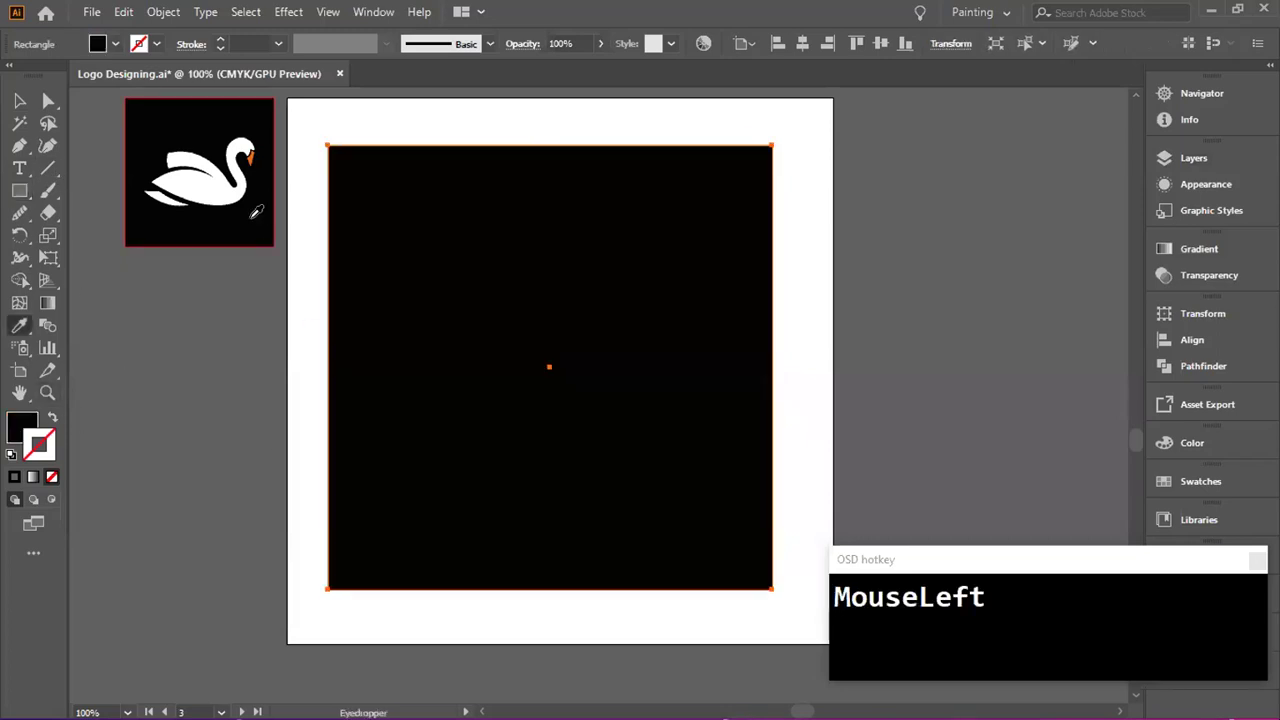
pyautogui.click(19, 100)
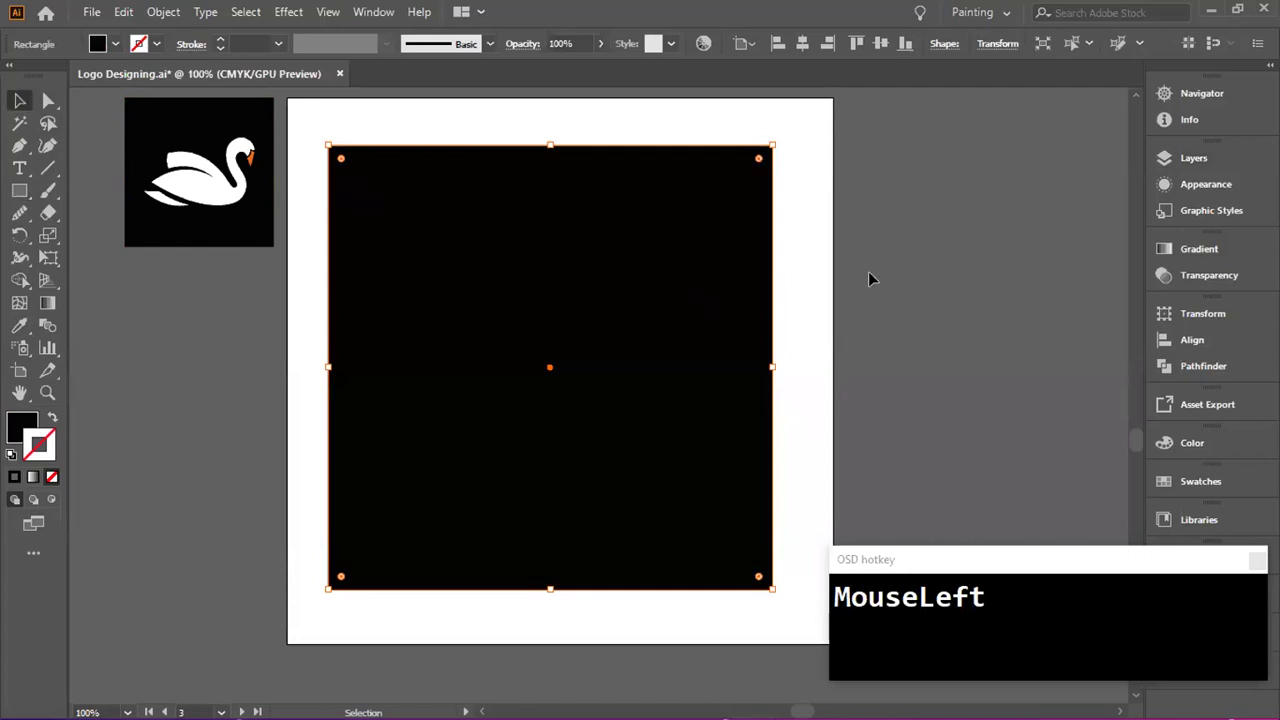
# - Send the black square to the back, behind the swan shapes, and deselect it
pyautogui.press('ctrl')
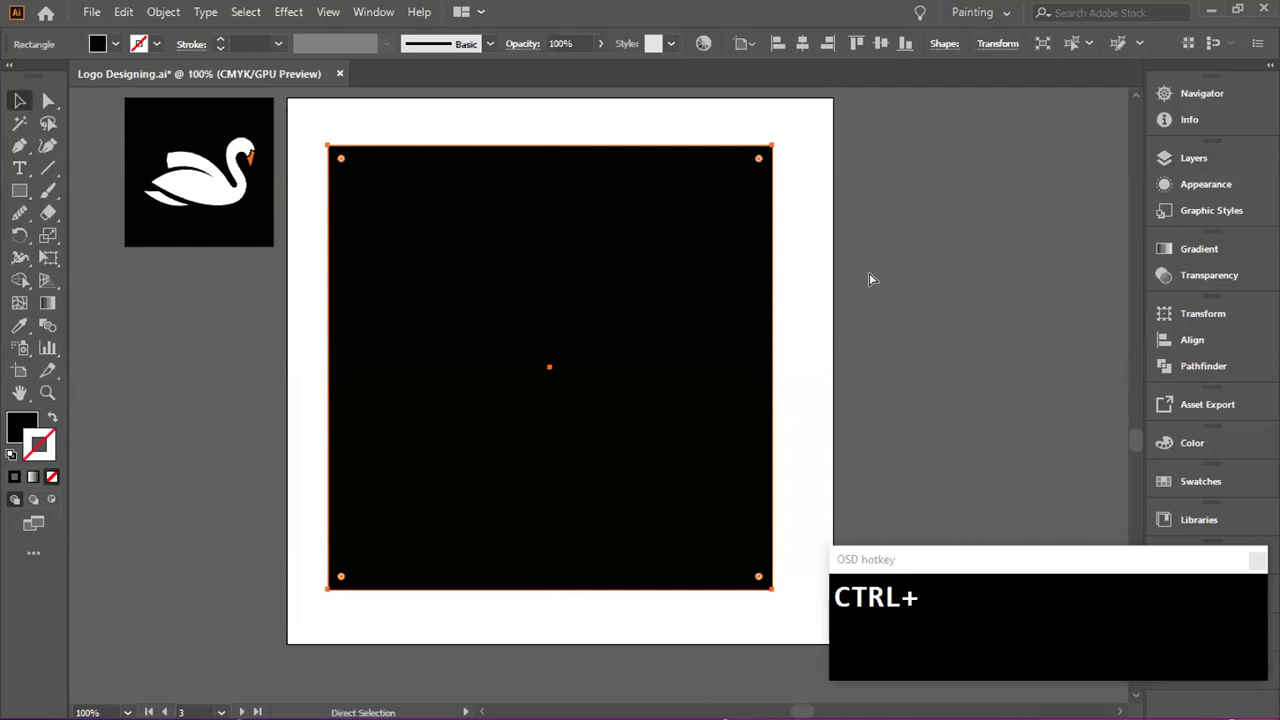
pyautogui.press('shift')
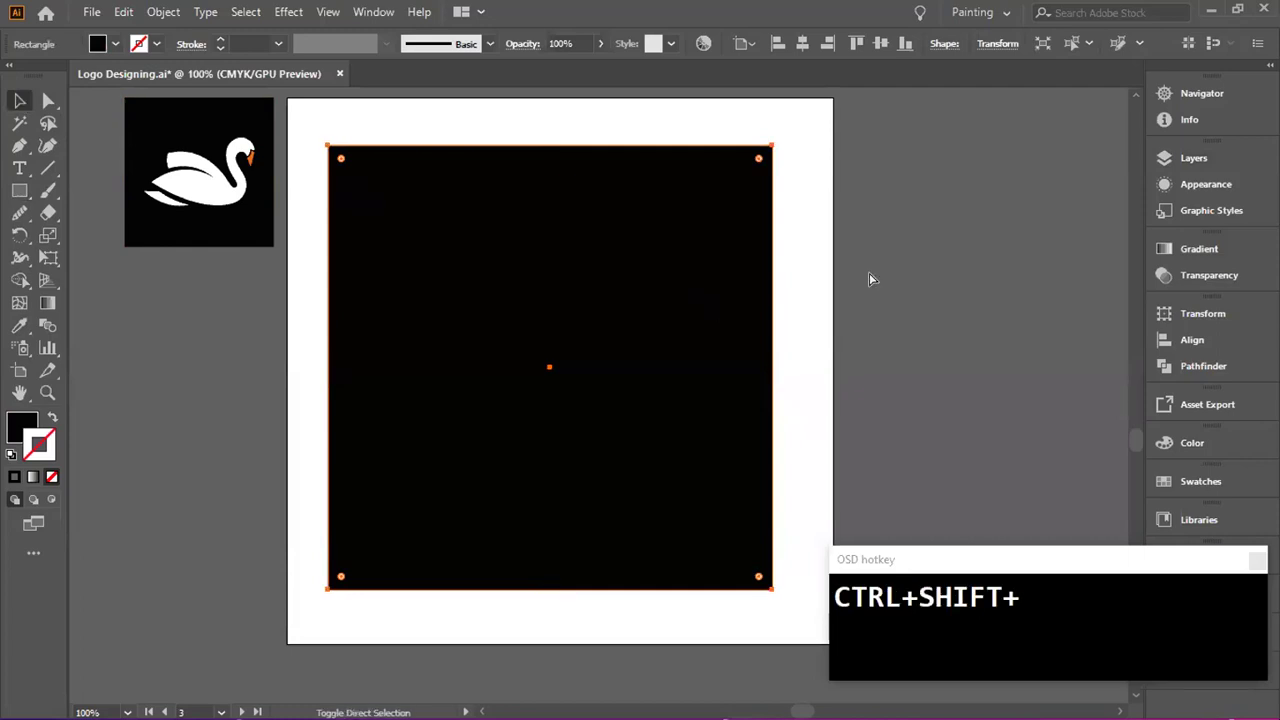
pyautogui.hotkey('ctrl', 'shift', 'v')
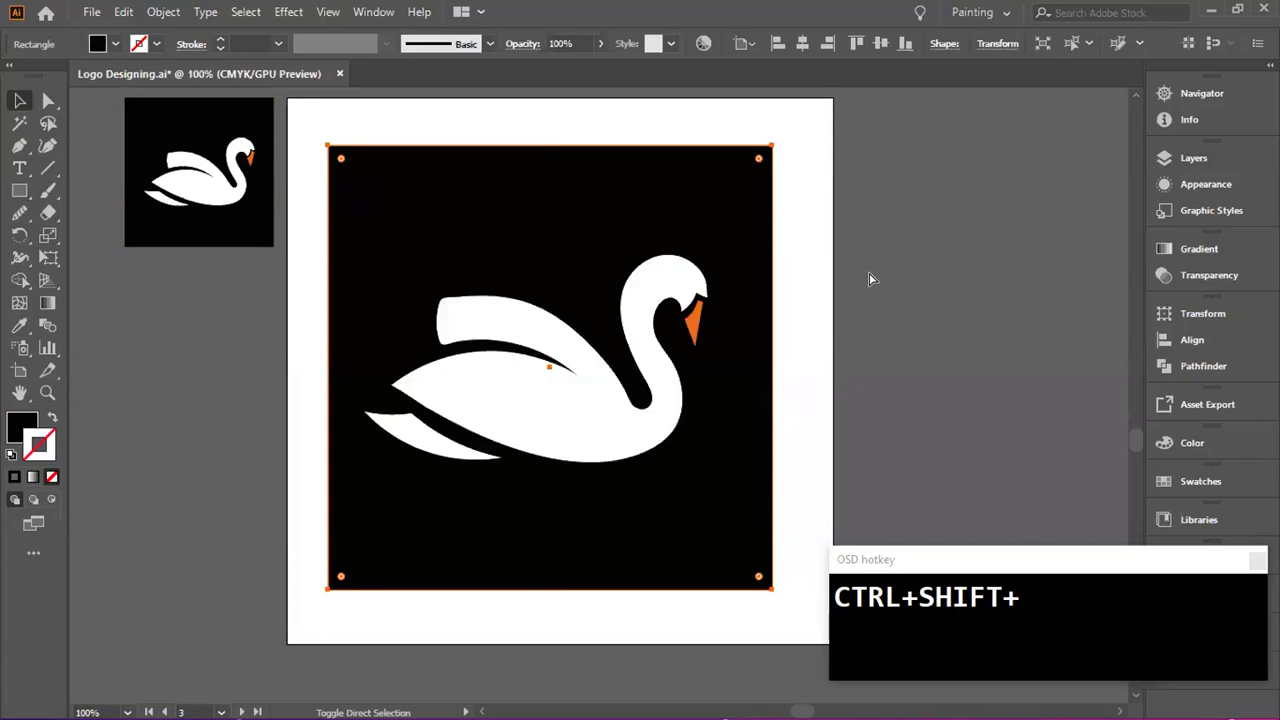
pyautogui.click(16, 108)
pyautogui.click(128, 343)
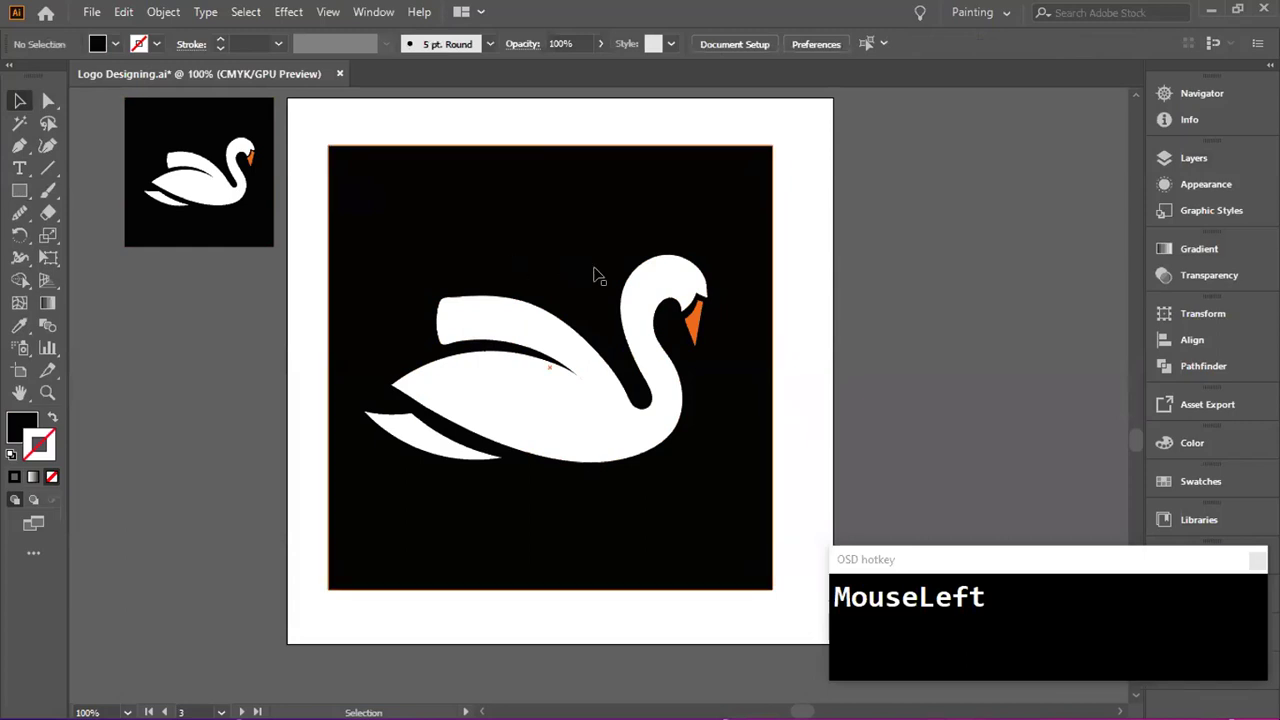
pyautogui.click(680, 320)
pyautogui.keyDown('shift'); pyautogui.click(688, 328); pyautogui.keyUp('shift')
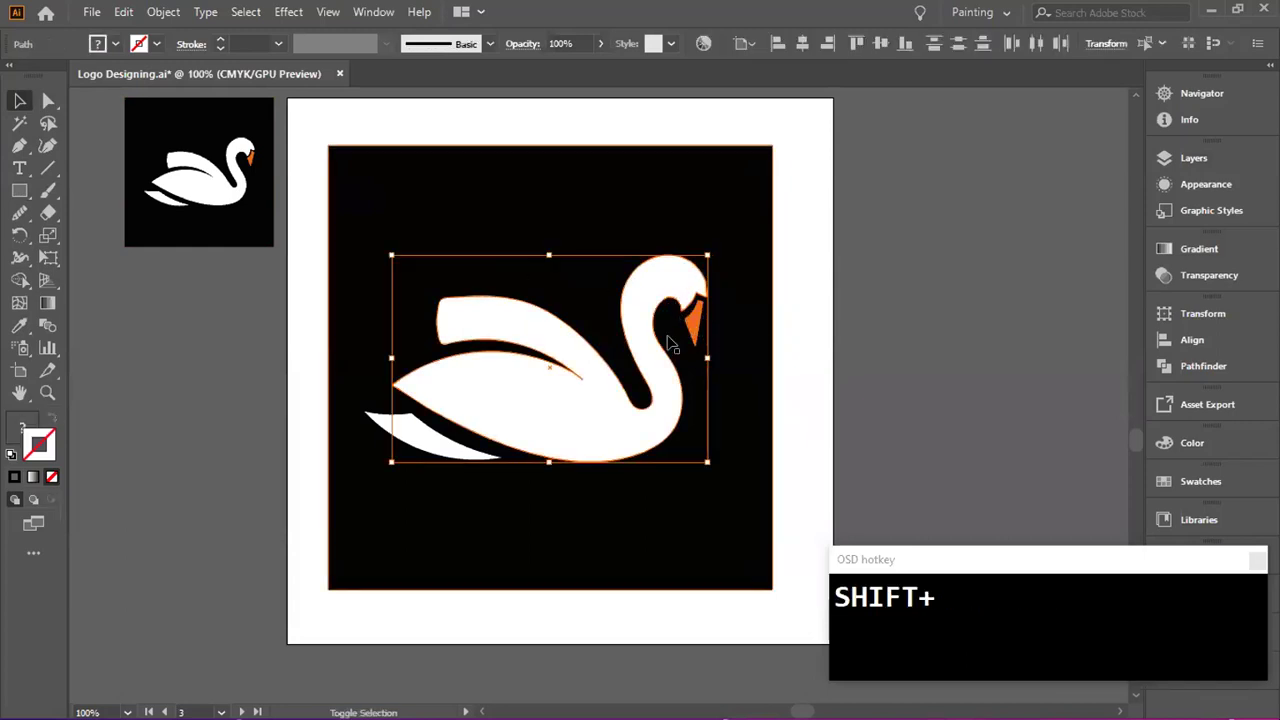
pyautogui.keyDown('shift'); pyautogui.click(695, 338); pyautogui.keyUp('shift')
pyautogui.hscroll(-1, 700, 336)
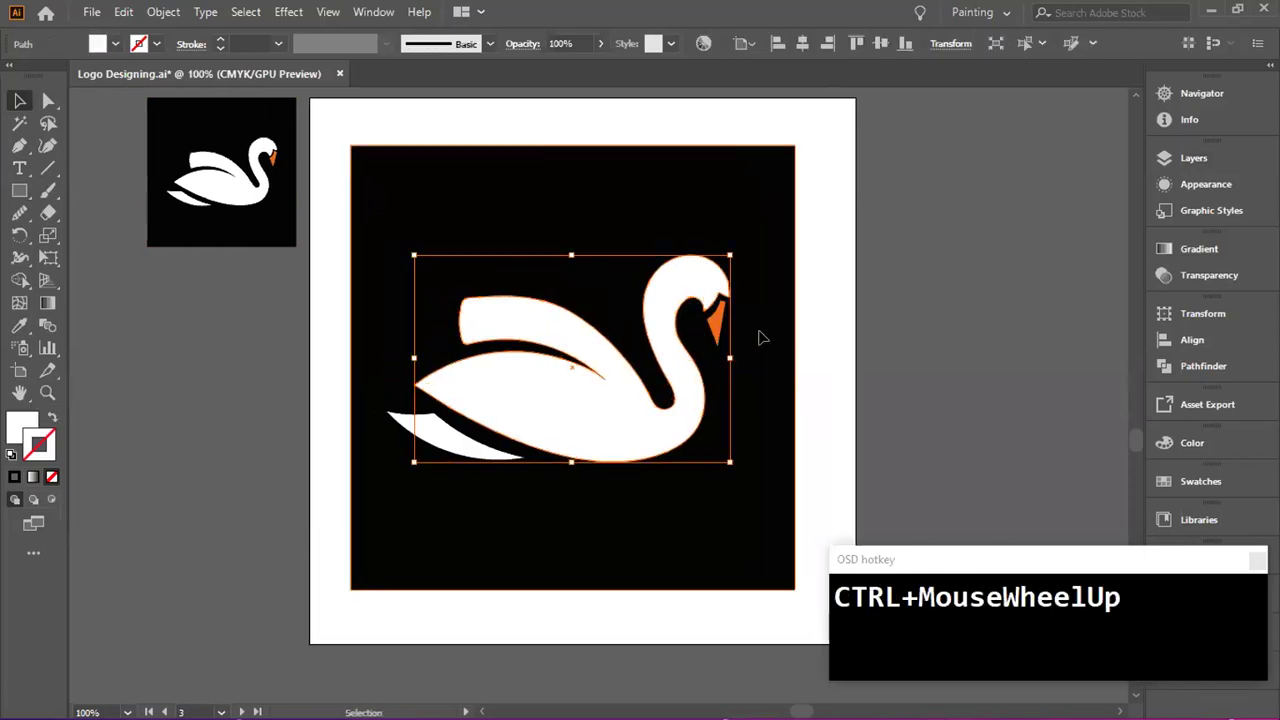
pyautogui.click(758, 336)
# - Group the swan's beak, body and tail feather into one object
pyautogui.click(713, 330)
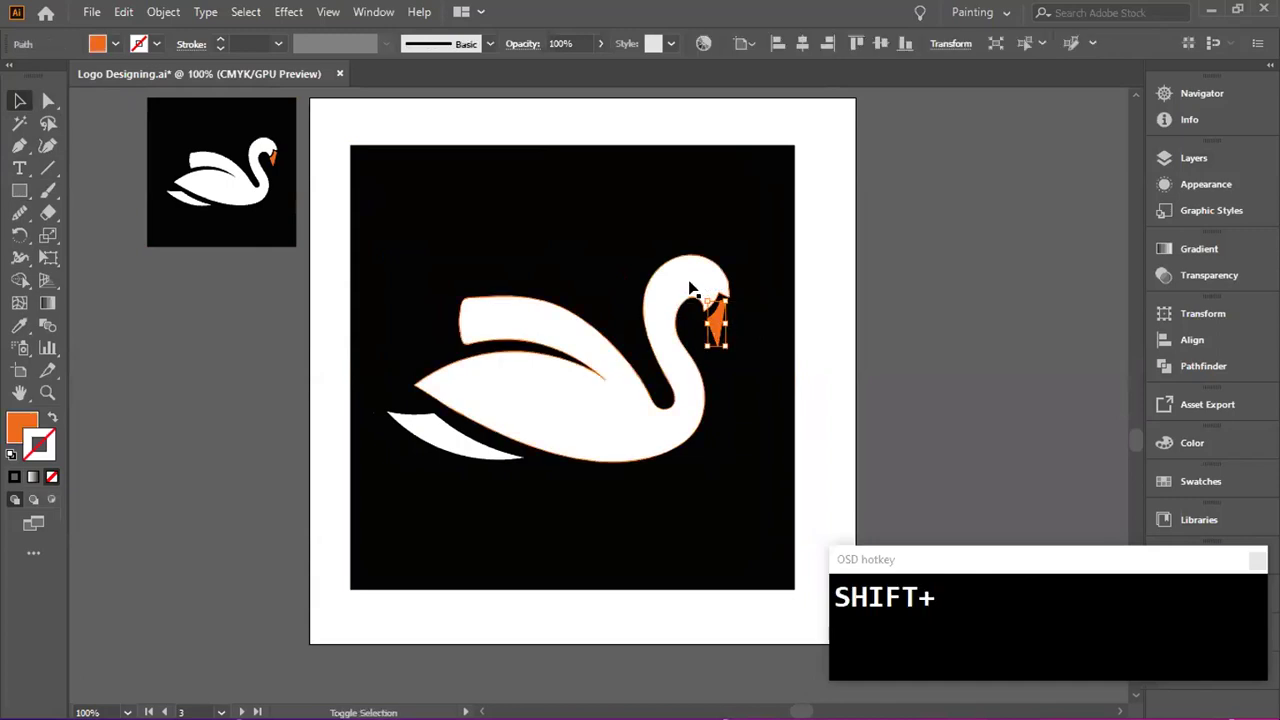
pyautogui.keyDown('shift'); pyautogui.click(690, 292); pyautogui.keyUp('shift')
pyautogui.keyDown('shift'); pyautogui.click(436, 420); pyautogui.keyUp('shift')
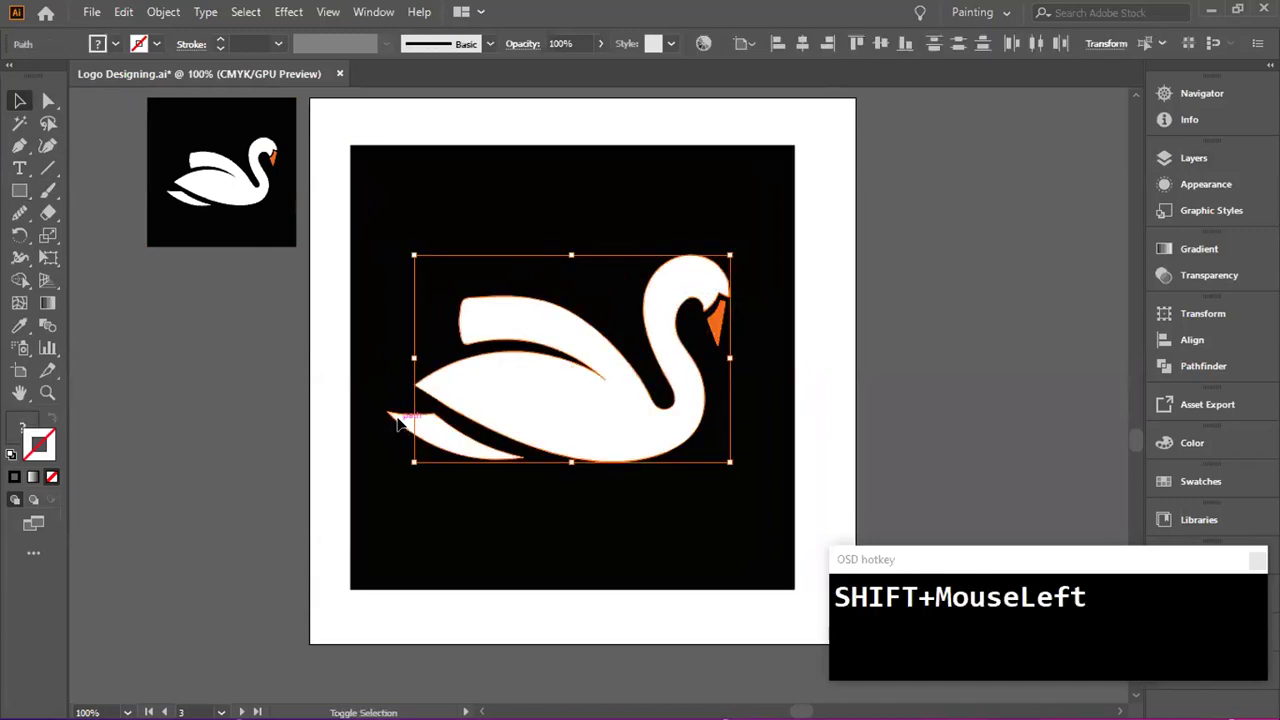
pyautogui.keyDown('shift'); pyautogui.click(668, 393); pyautogui.keyUp('shift')
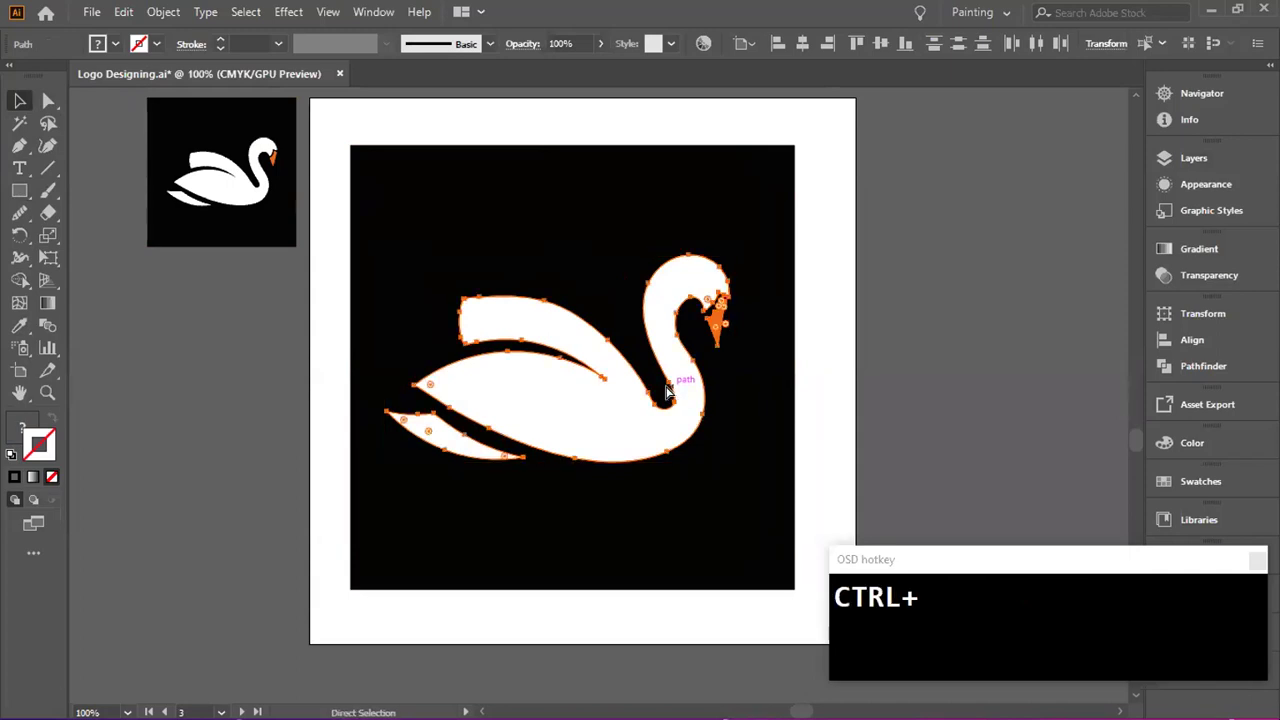
pyautogui.hotkey('ctrl', 'g')
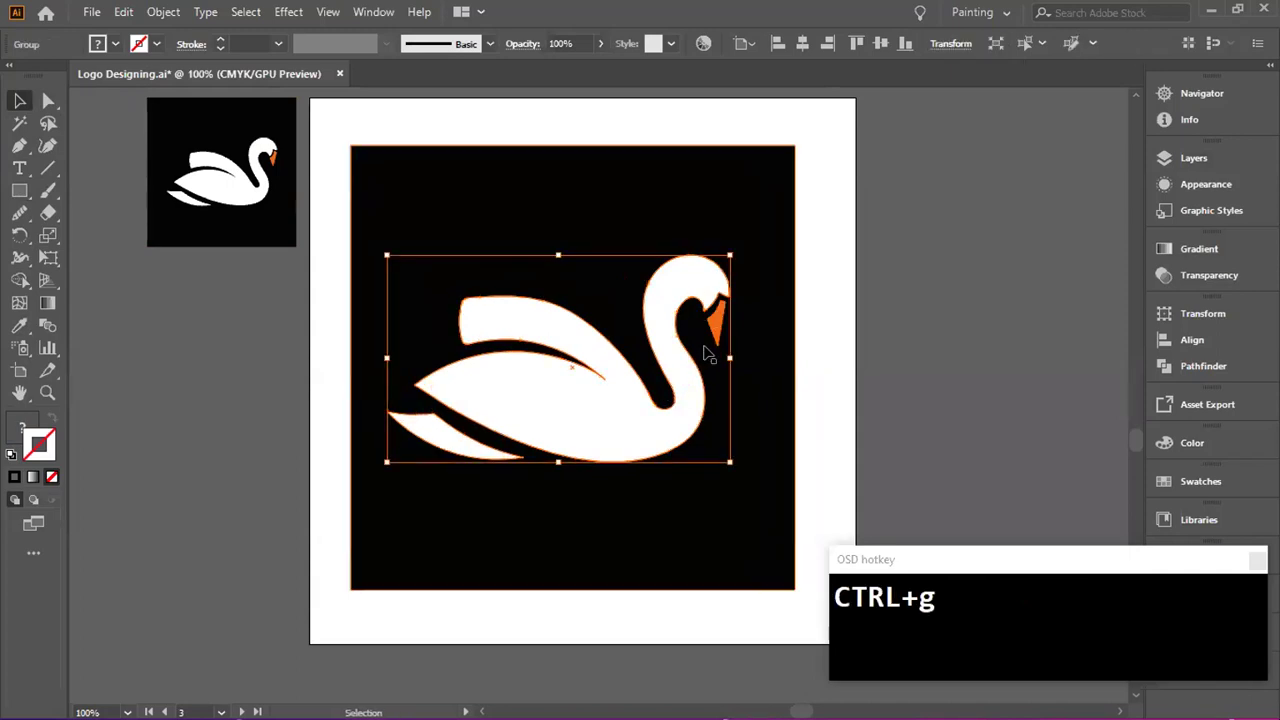
# - Rotate the swan group slightly counterclockwise so that its head rises a little, and deselect it
pyautogui.click(735, 256)
pyautogui.moveTo(735, 255); pyautogui.dragTo(735, 256)
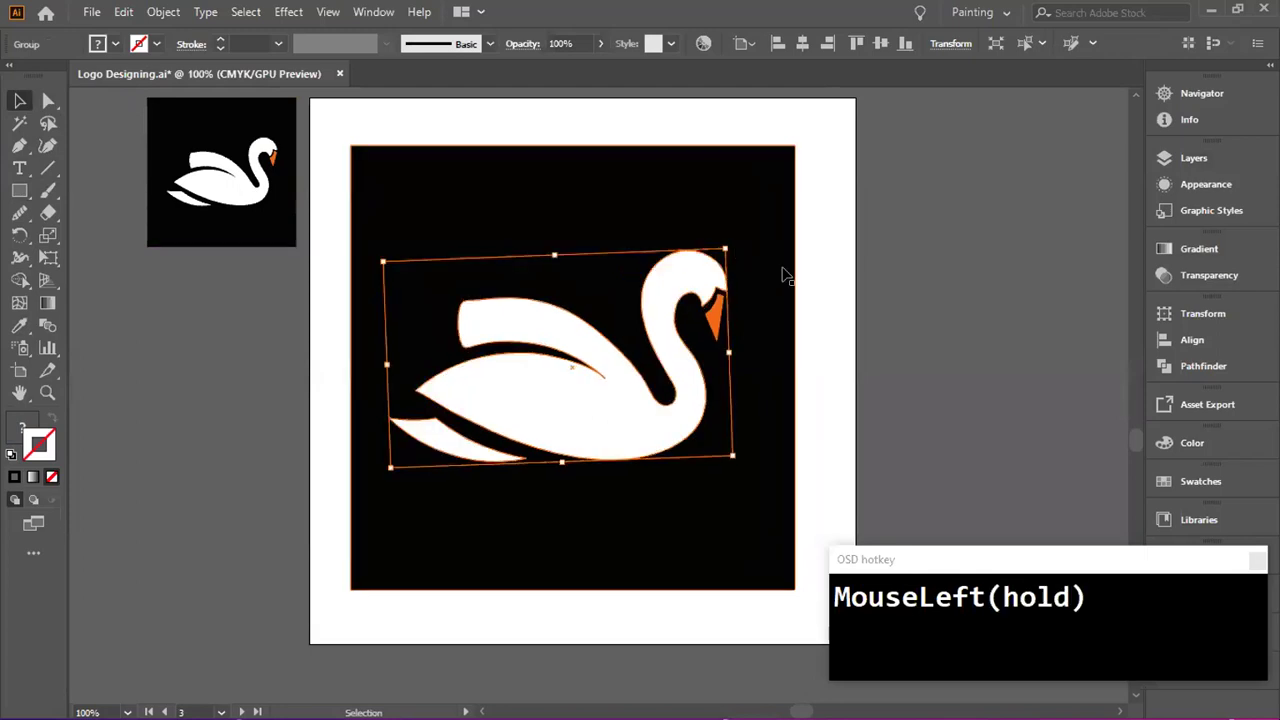
pyautogui.click(887, 299)
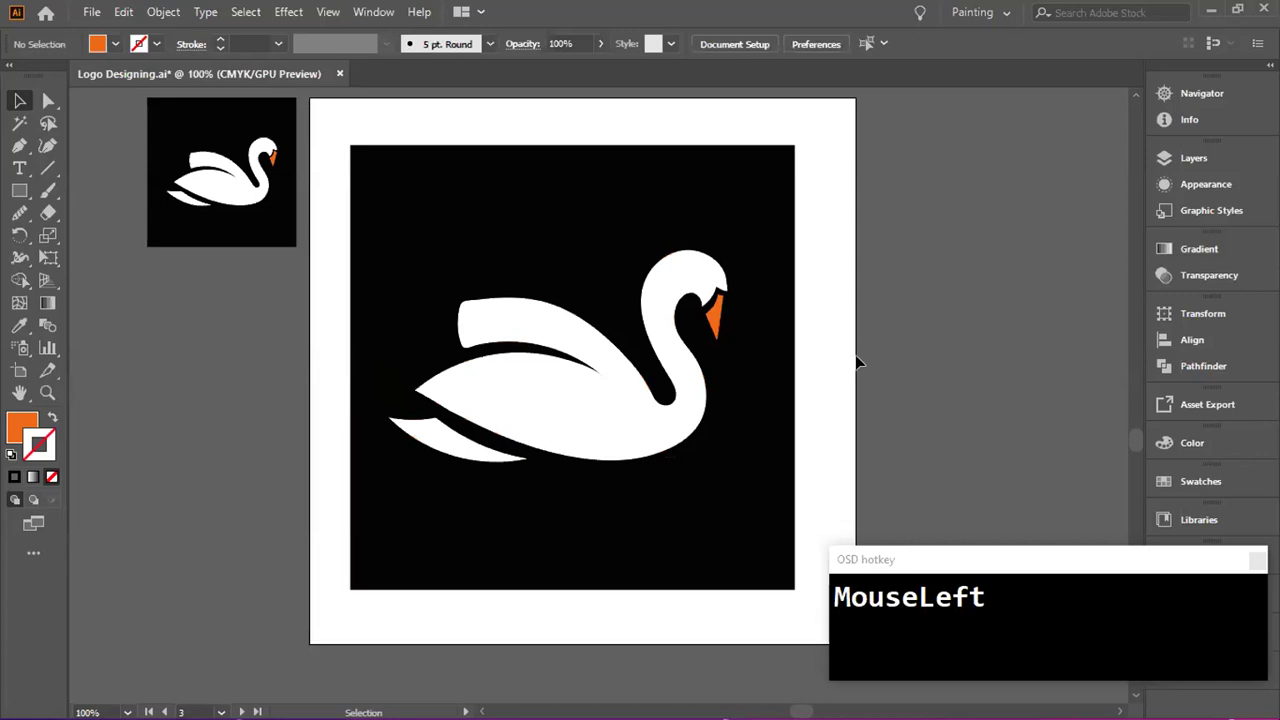
# - Center the swan group and the black square horizontally and vertically on the artboard
pyautogui.click(678, 403)
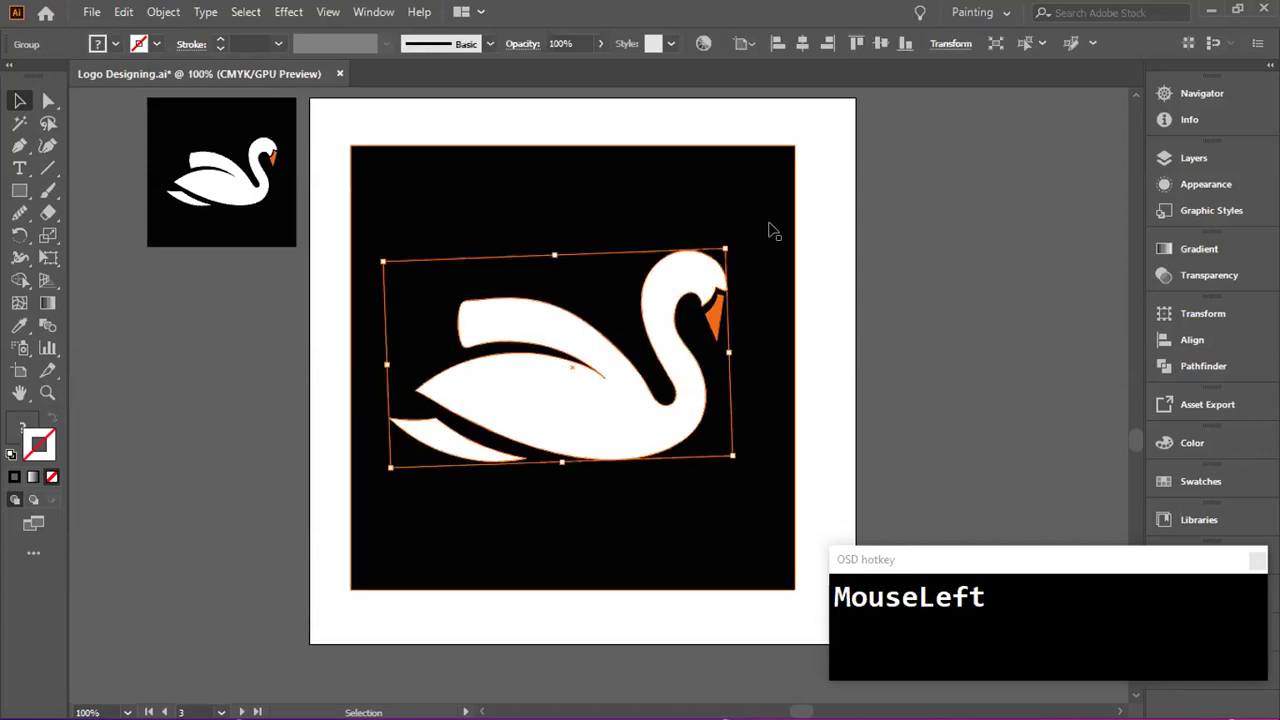
pyautogui.keyDown('shift'); pyautogui.click(771, 234); pyautogui.keyUp('shift')
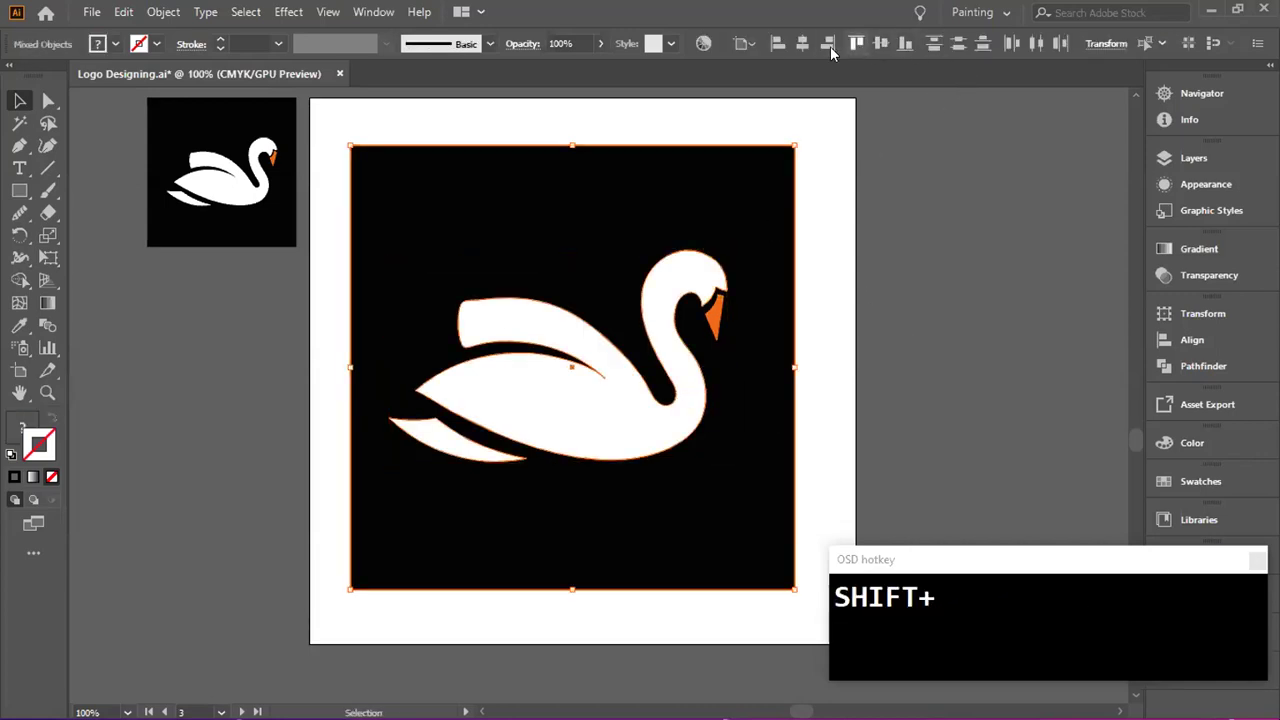
pyautogui.click(802, 43)
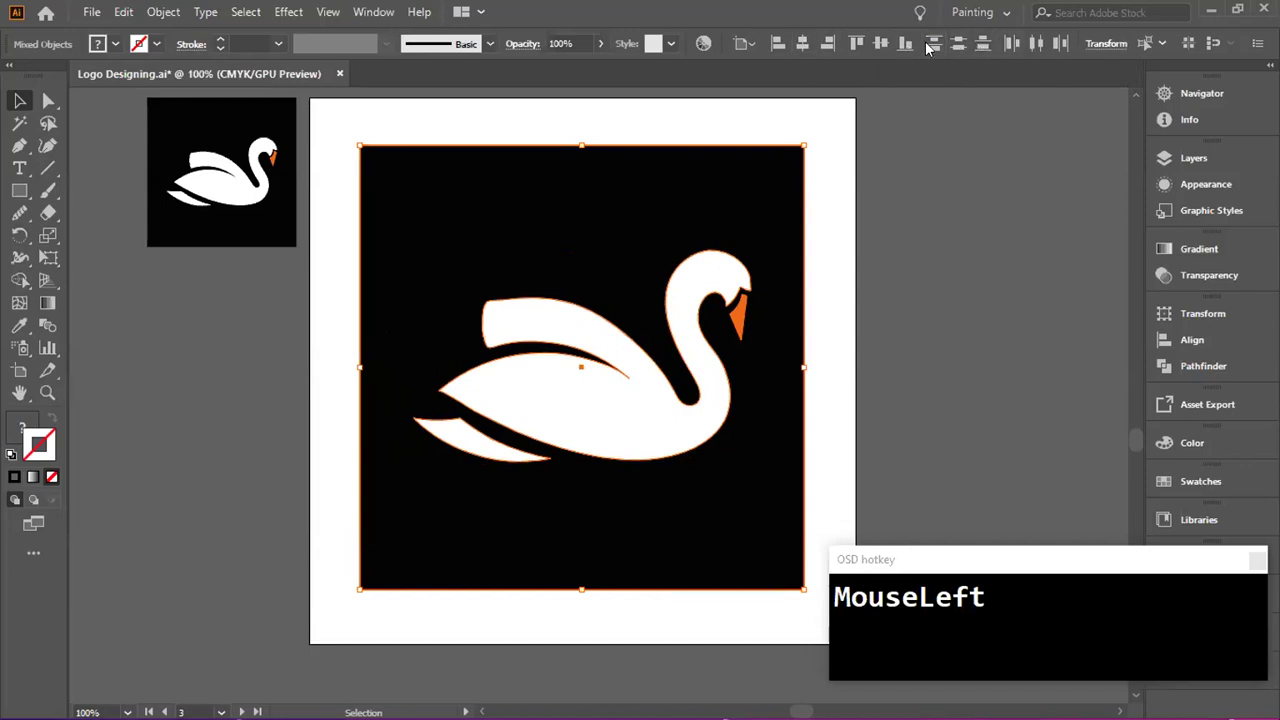
pyautogui.click(880, 43)
pyautogui.click(979, 340)
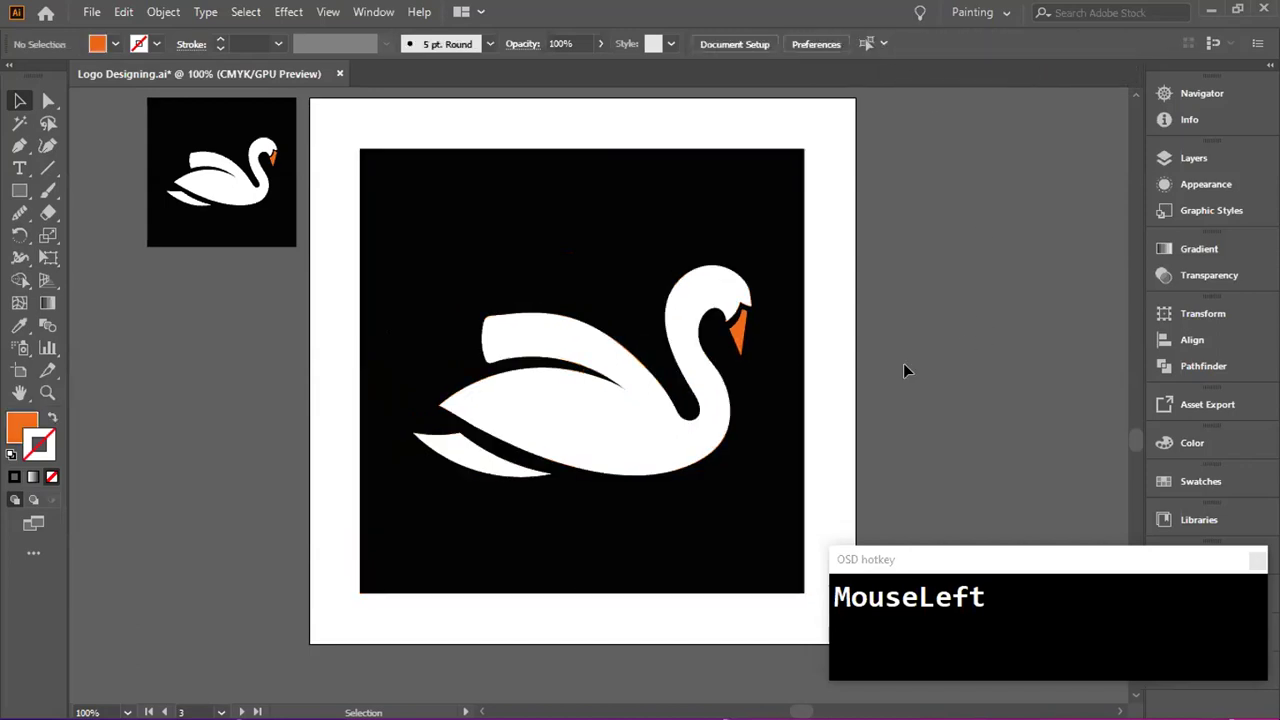
# - Nudge the swan group slightly to the left within the black square and deselect it
pyautogui.click(623, 417)
pyautogui.press('Left')
pyautogui.press('Left')
pyautogui.press('Left')
pyautogui.press('Left')
pyautogui.press('Left')
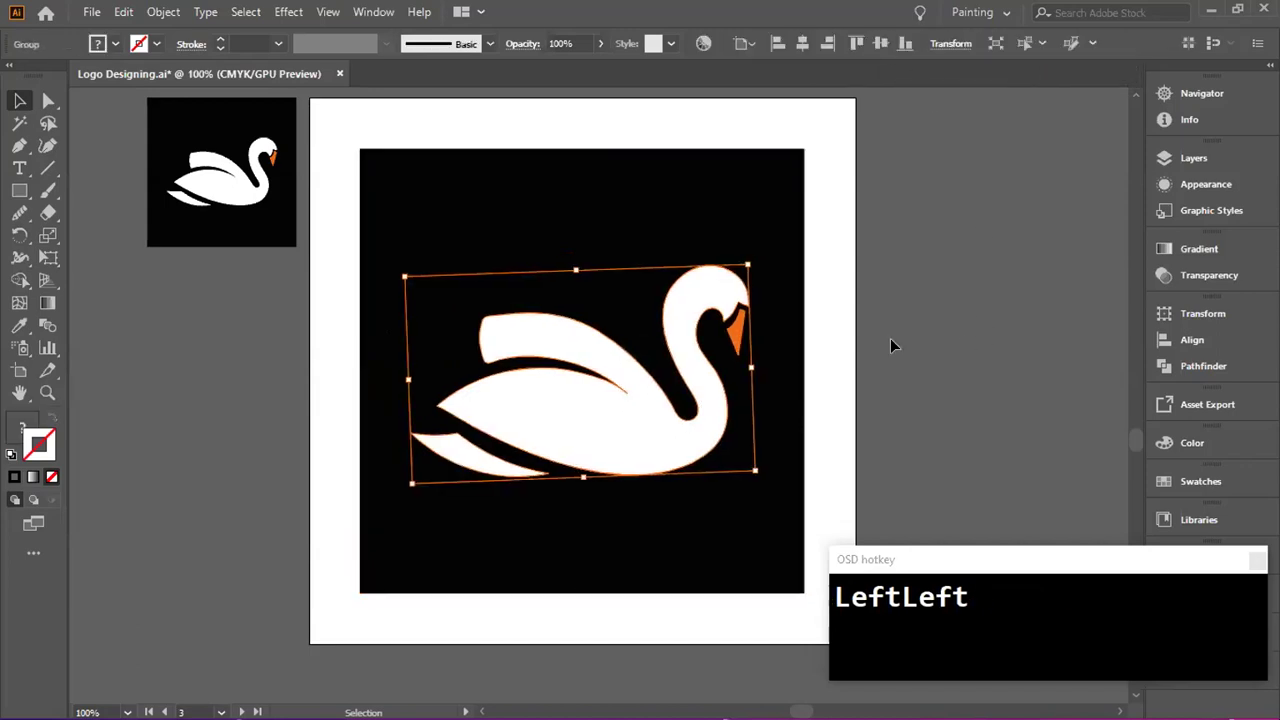
pyautogui.click(952, 322)
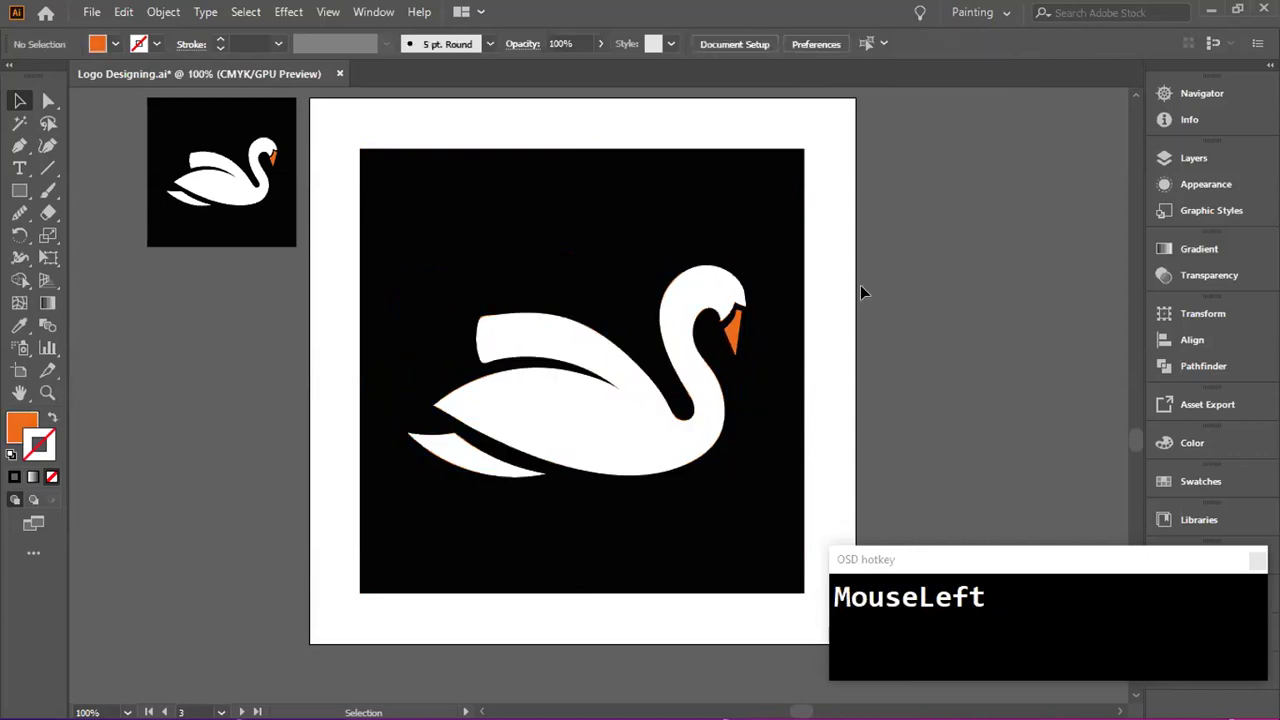
# - Round the black square's corners to about 156 px, then reduce its lower-right corner to a much smaller radius and deselect it
pyautogui.click(795, 230)
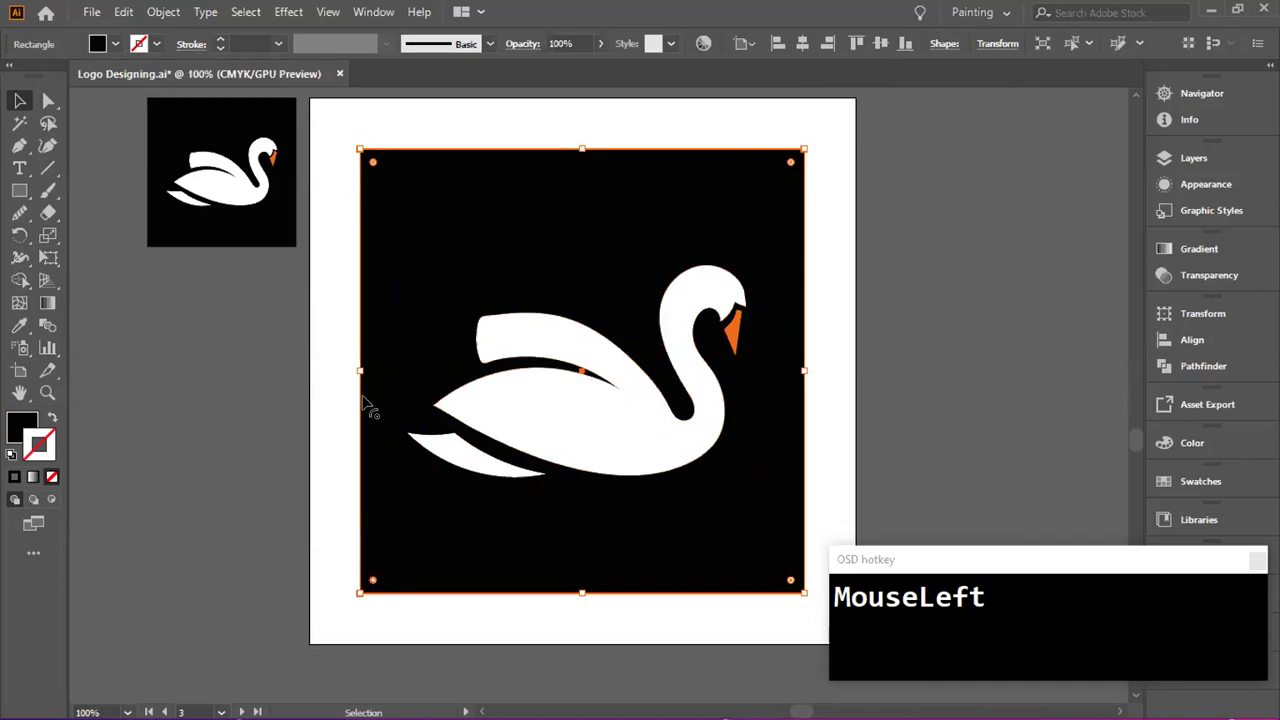
pyautogui.moveTo(377, 168); pyautogui.dragTo(533, 328)
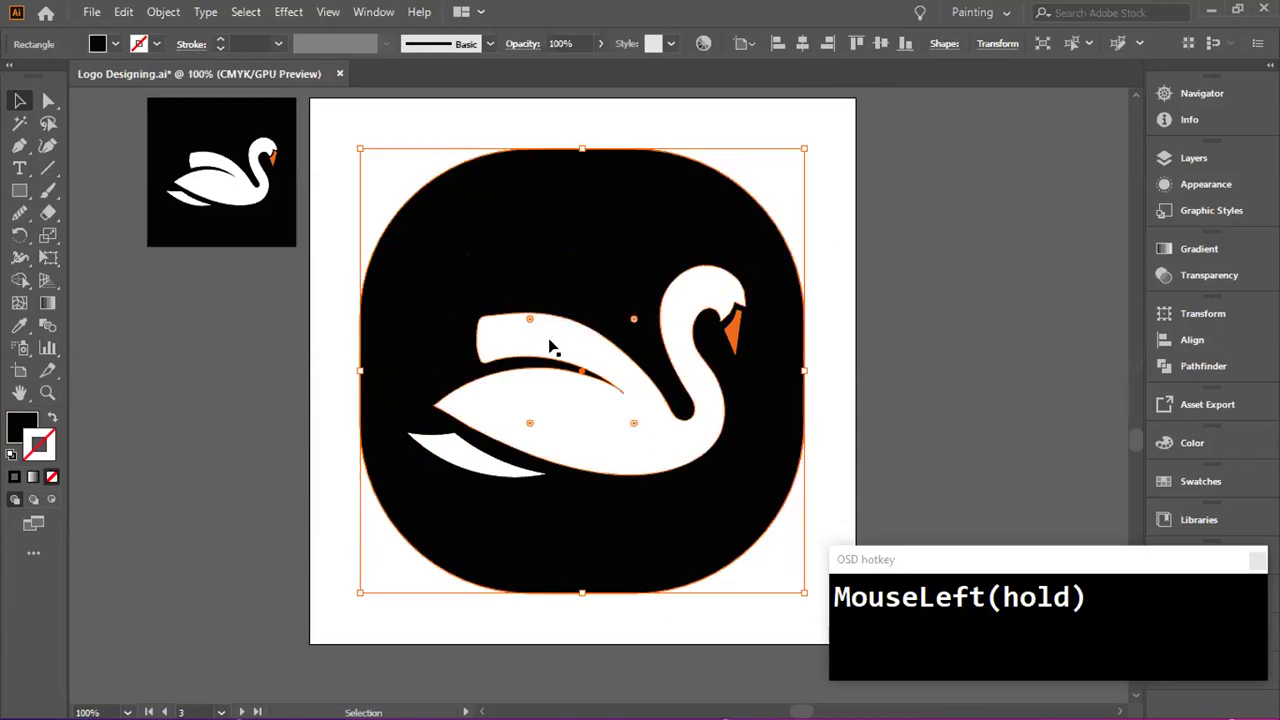
pyautogui.click(48, 101)
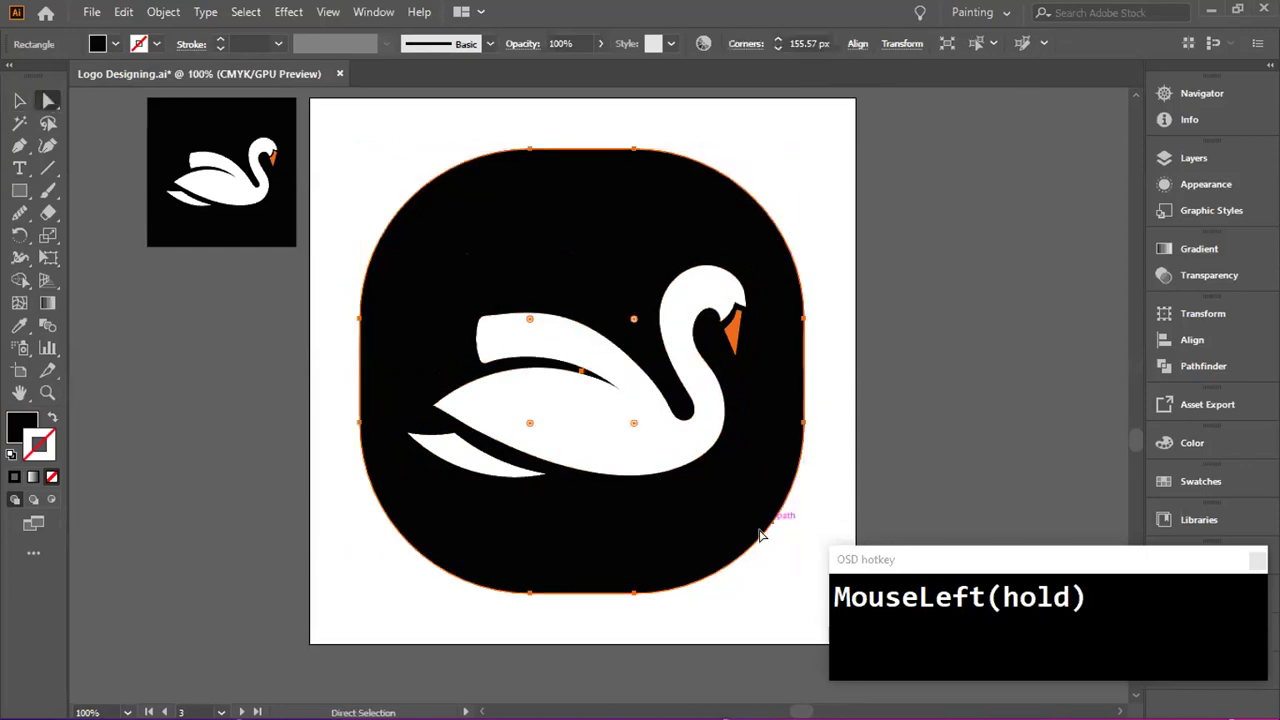
pyautogui.moveTo(760, 540); pyautogui.dragTo(760, 540)
pyautogui.click(633, 424)
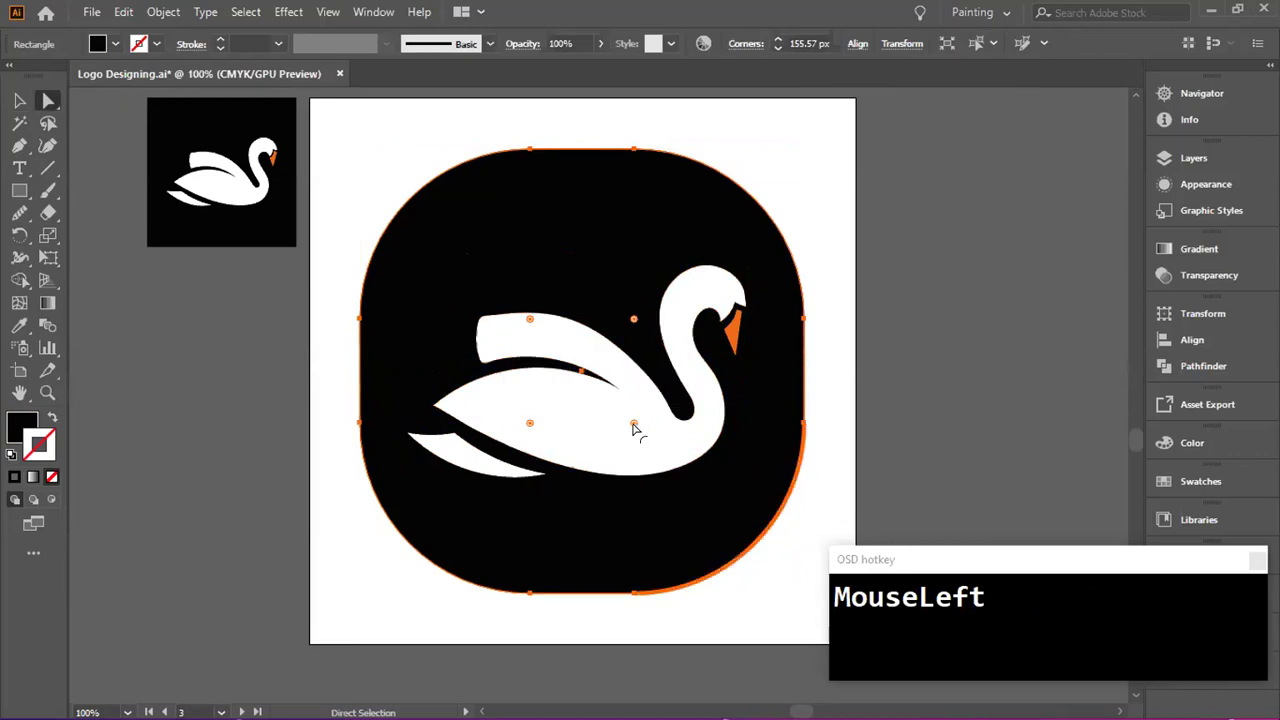
pyautogui.moveTo(633, 424); pyautogui.dragTo(774, 531)
pyautogui.click(941, 394)
# - Look over the turtle, swan and elephant artboards and examine the elephant sketch up close
pyautogui.hotkey('ctrl', '-')
pyautogui.hotkey('ctrl', '-')
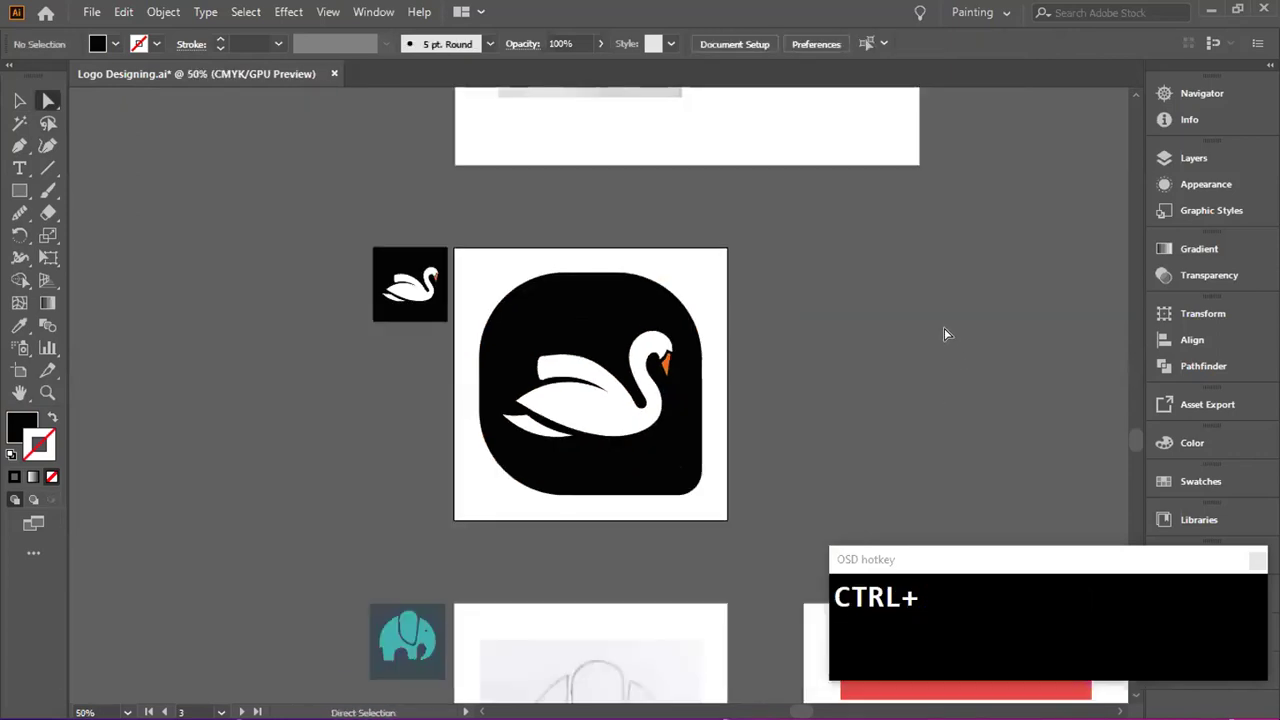
pyautogui.scroll(-5, 946, 334)
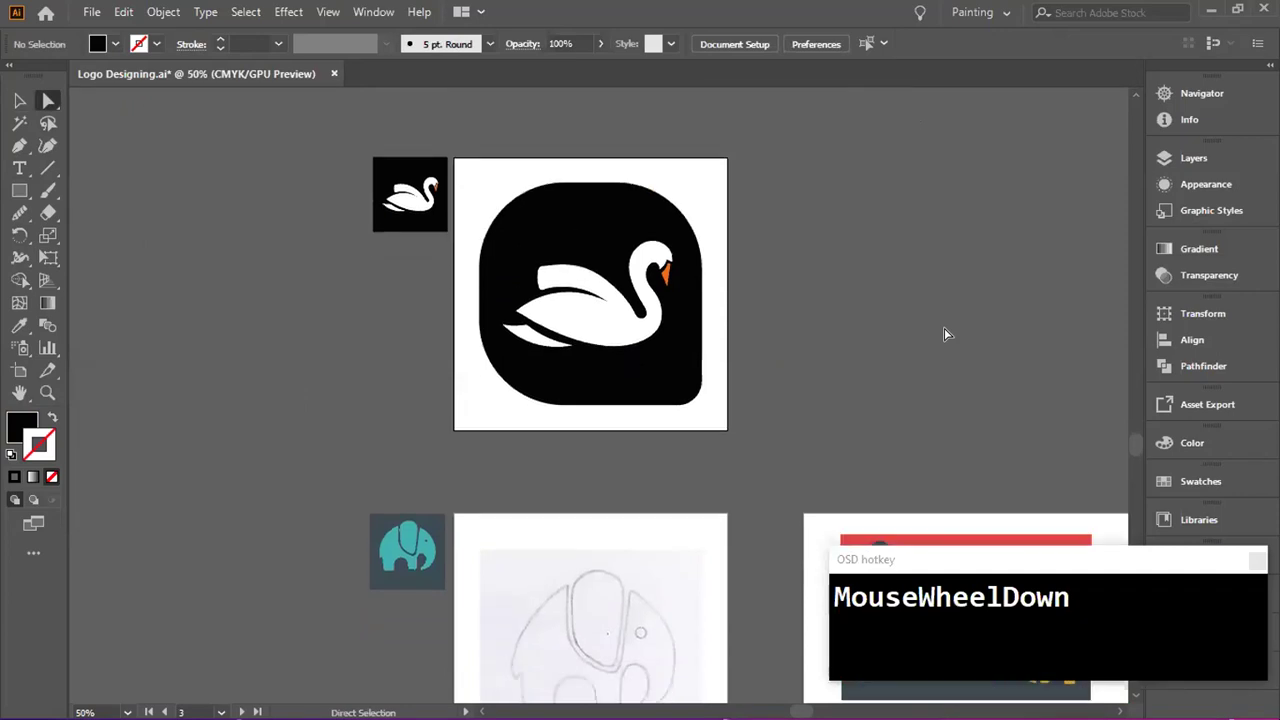
pyautogui.scroll(3, 923, 312)
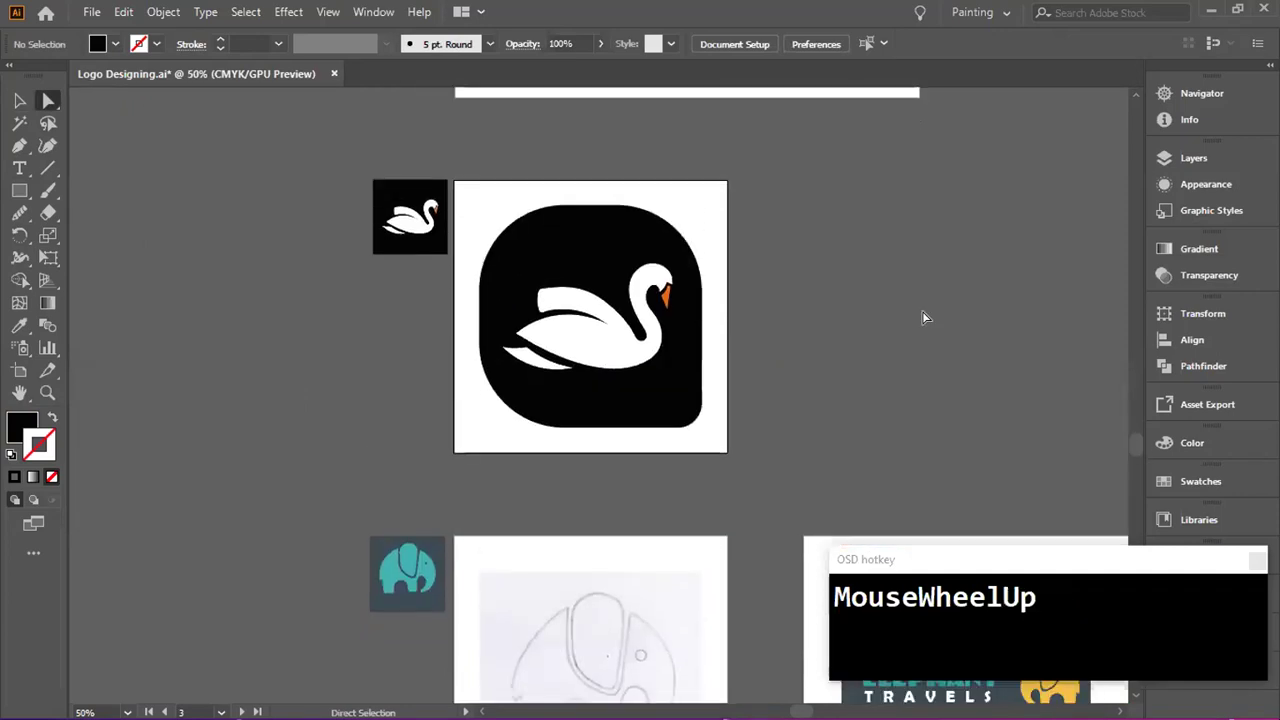
pyautogui.scroll(2, 905, 320)
pyautogui.scroll(4, 907, 340)
pyautogui.scroll(2, 880, 391)
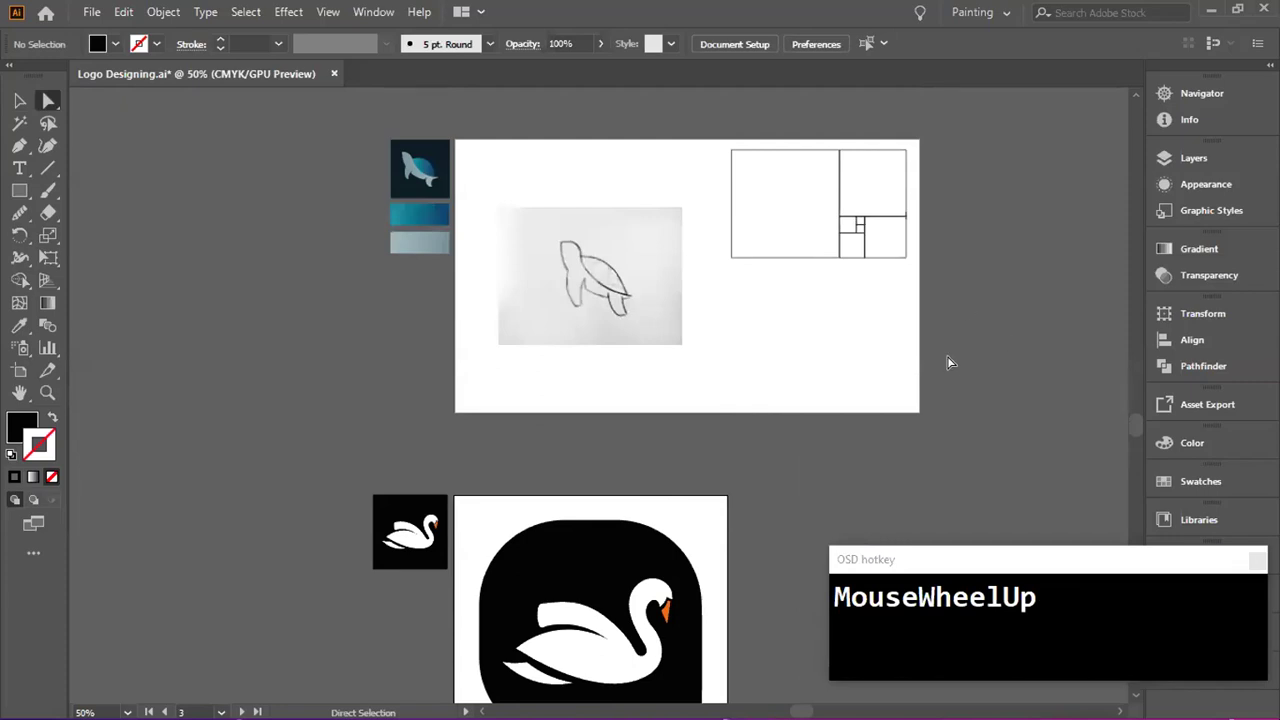
pyautogui.scroll(-5, 710, 500)
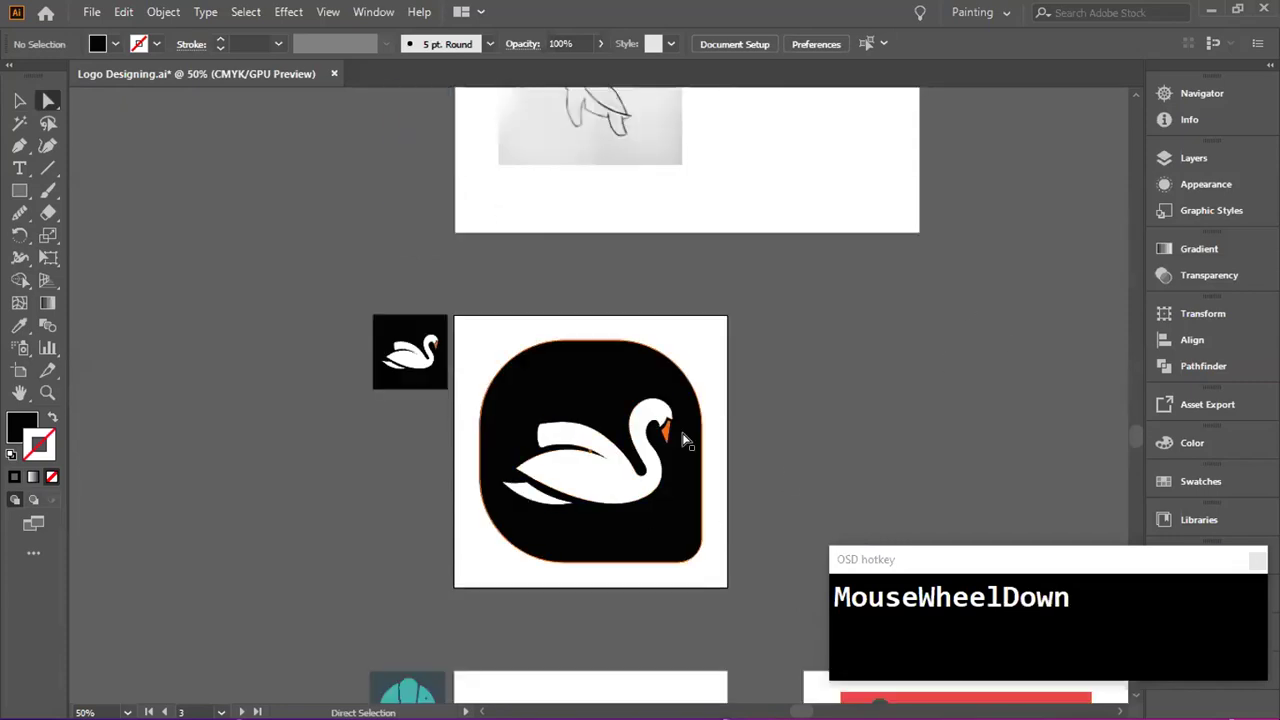
pyautogui.scroll(4, 600, 450)
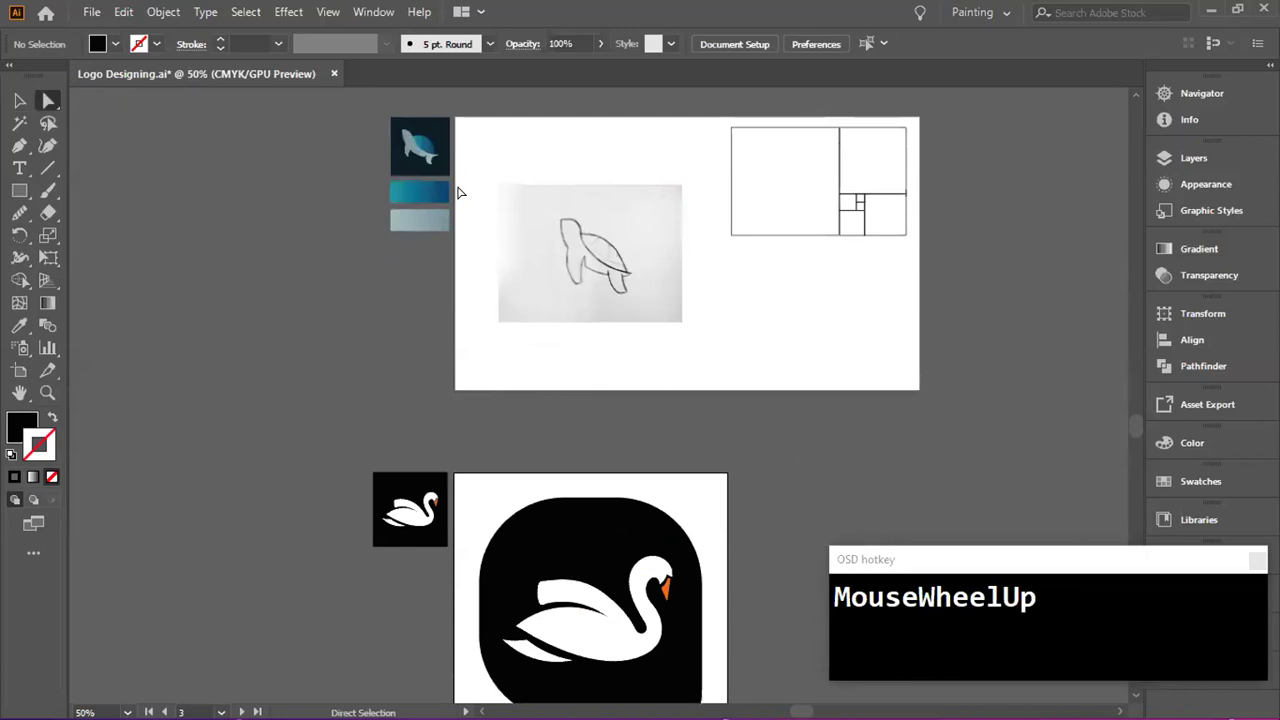
pyautogui.scroll(-12, 759, 423)
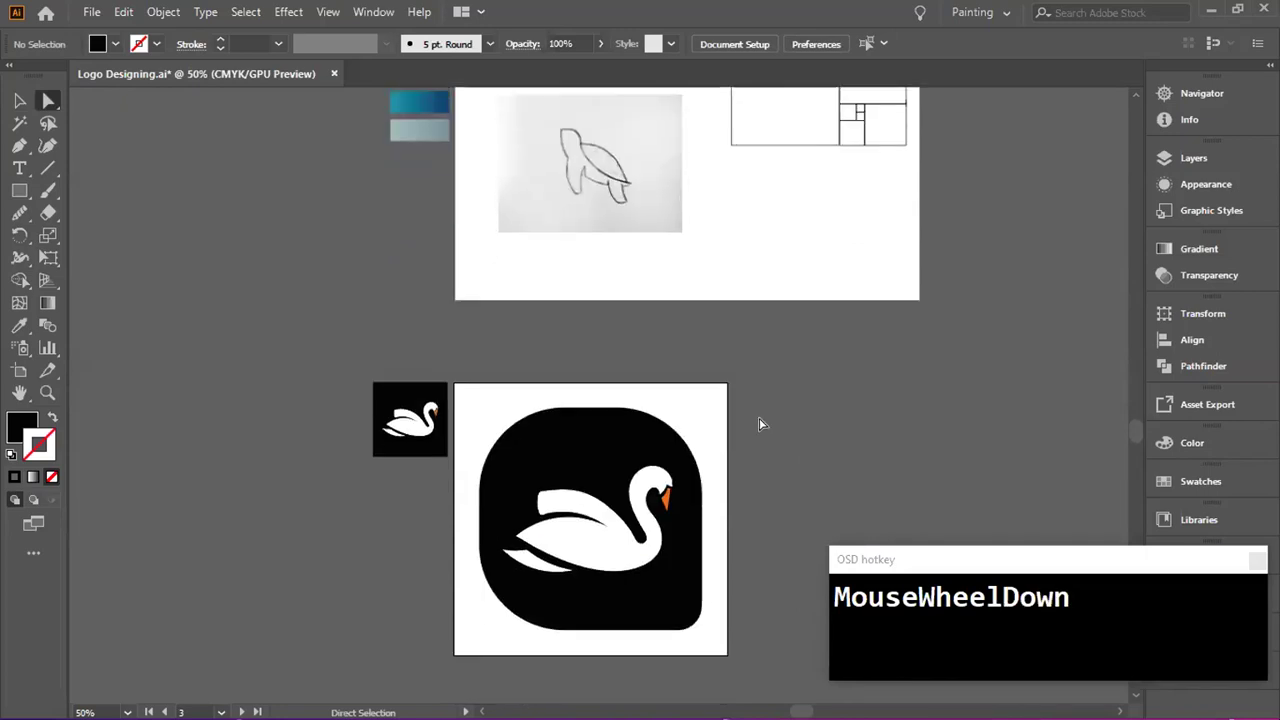
pyautogui.scroll(-4, 759, 423)
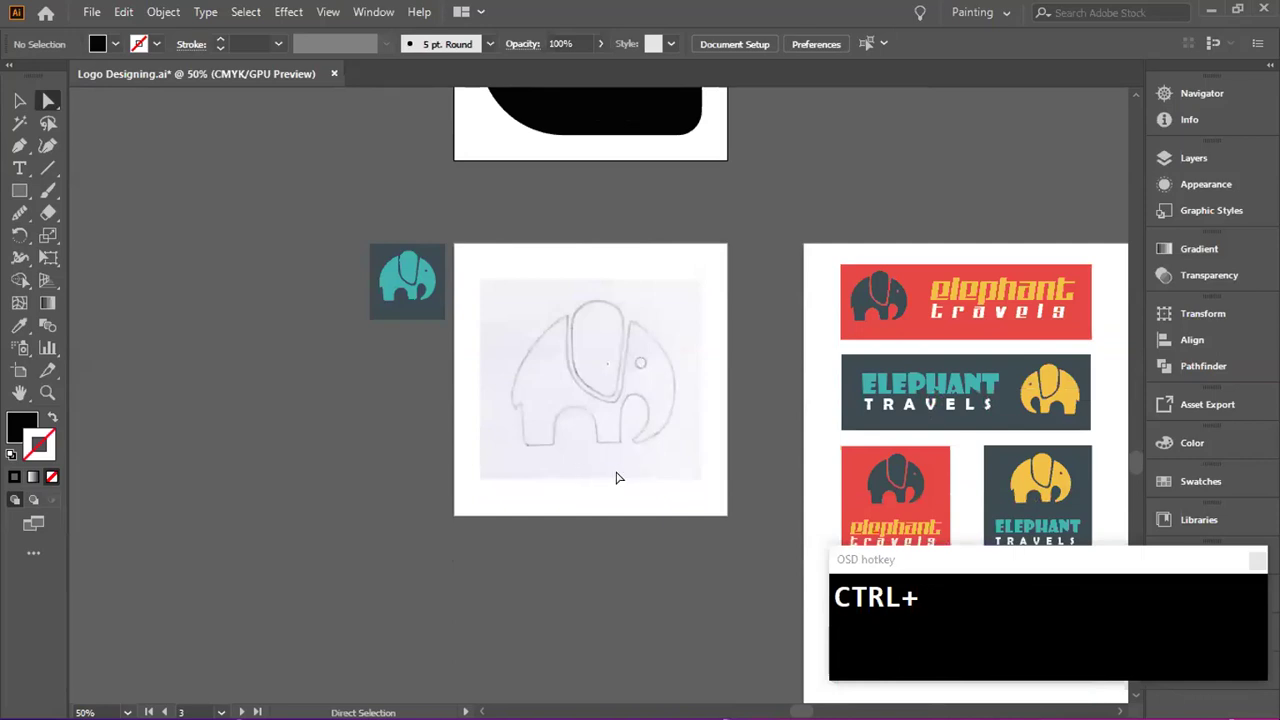
pyautogui.scroll(2, 620, 477)
pyautogui.scroll(3, 618, 477)
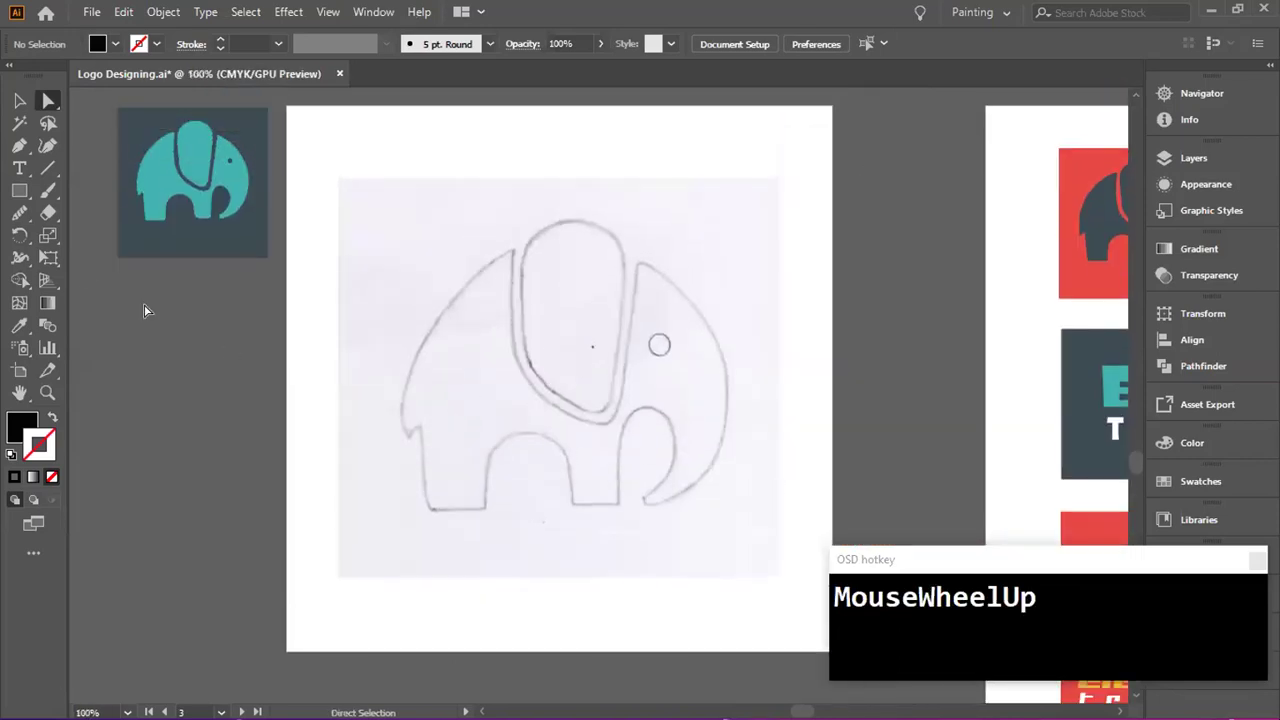
# - Collapse and lock the layer holding the reference sketches, and lock the swan logo layer
pyautogui.click(19, 148)
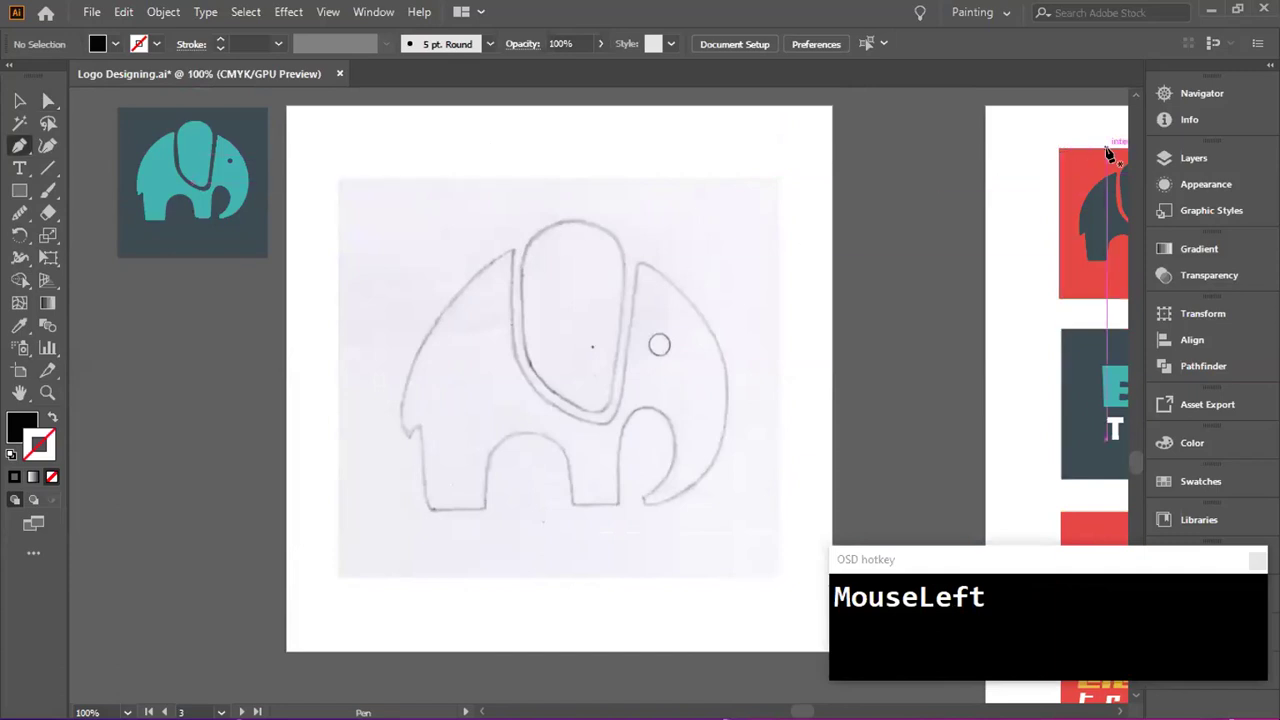
pyautogui.click(1210, 158)
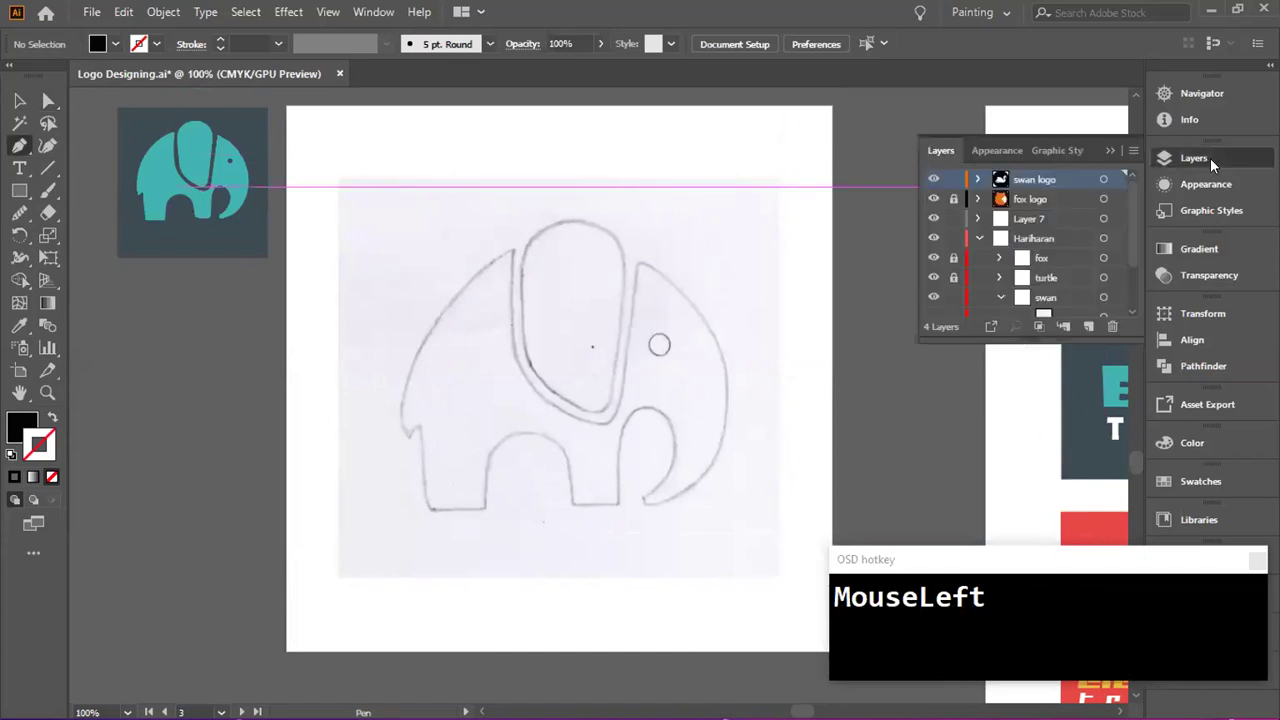
pyautogui.click(954, 240)
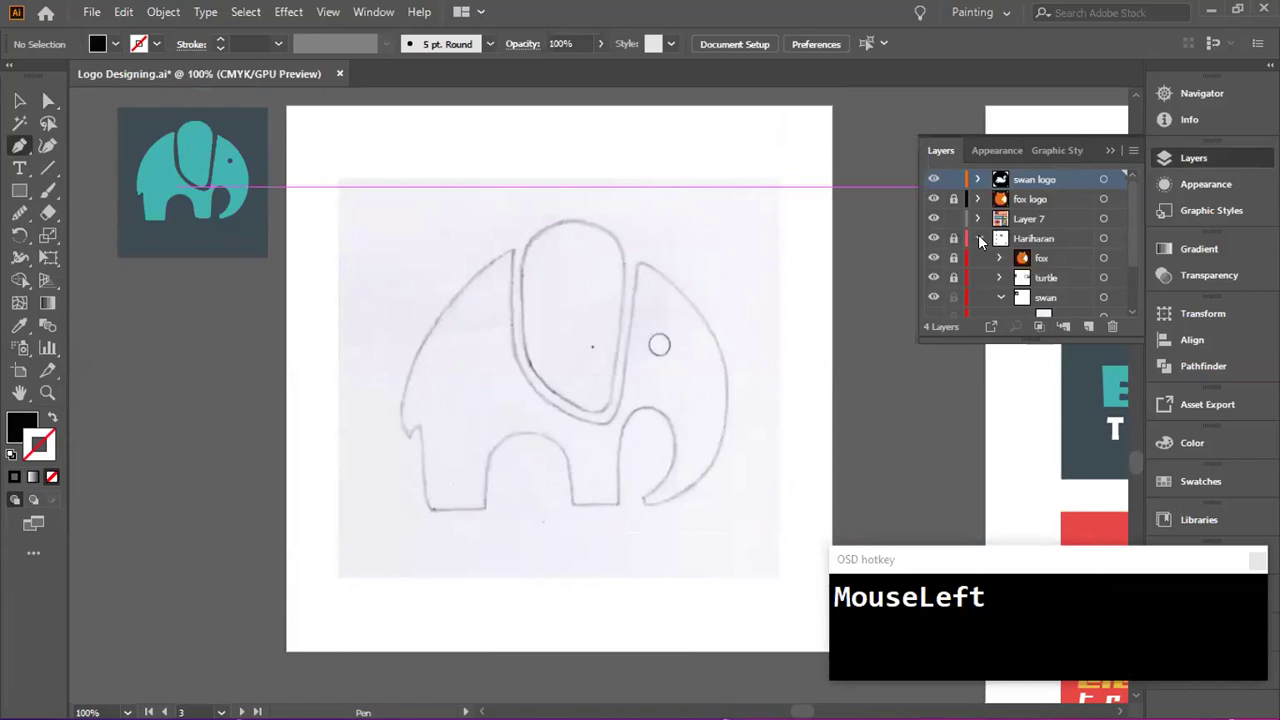
pyautogui.click(981, 239)
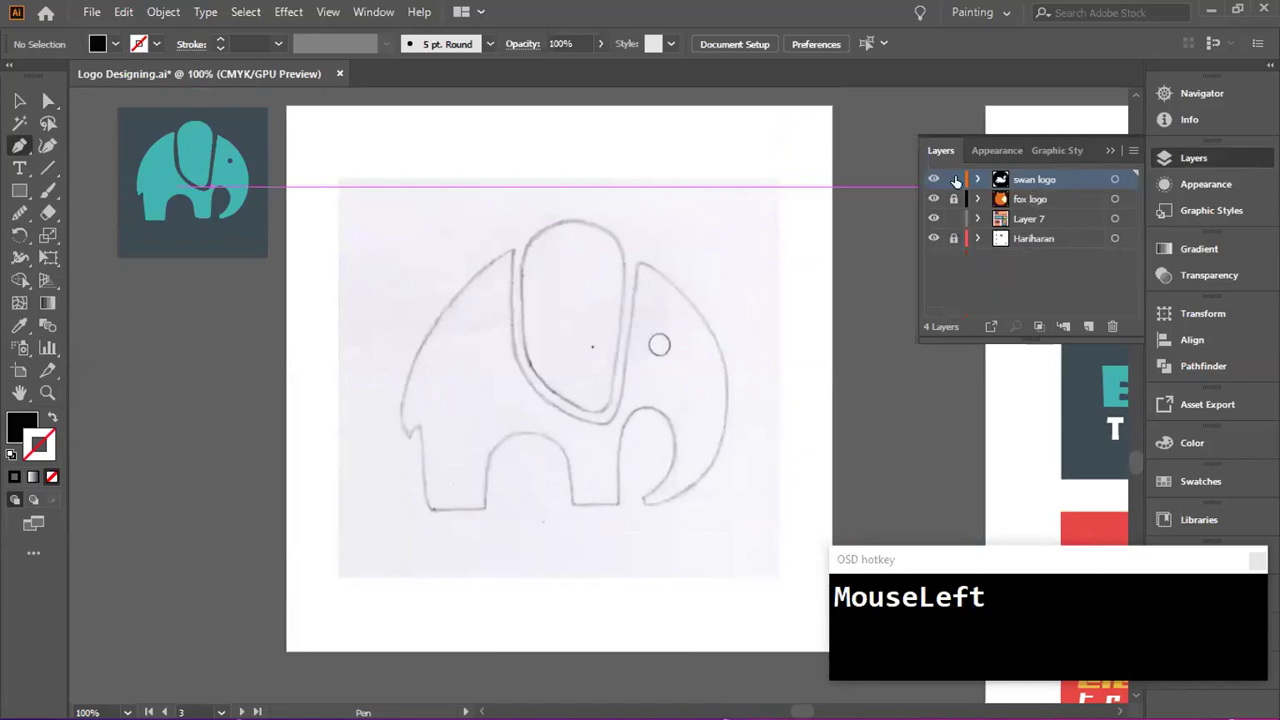
pyautogui.click(954, 179)
pyautogui.click(954, 199)
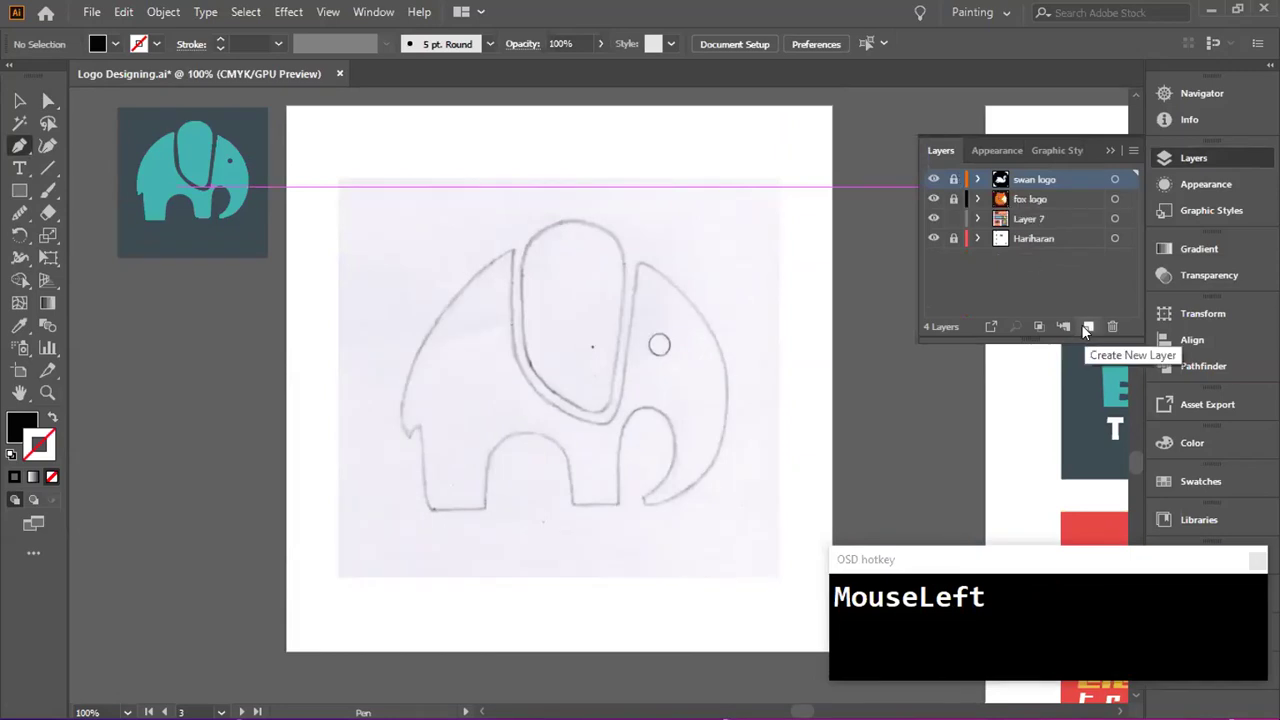
# - Create a new layer above the others and name it "elephant logo"
pyautogui.click(1086, 328)
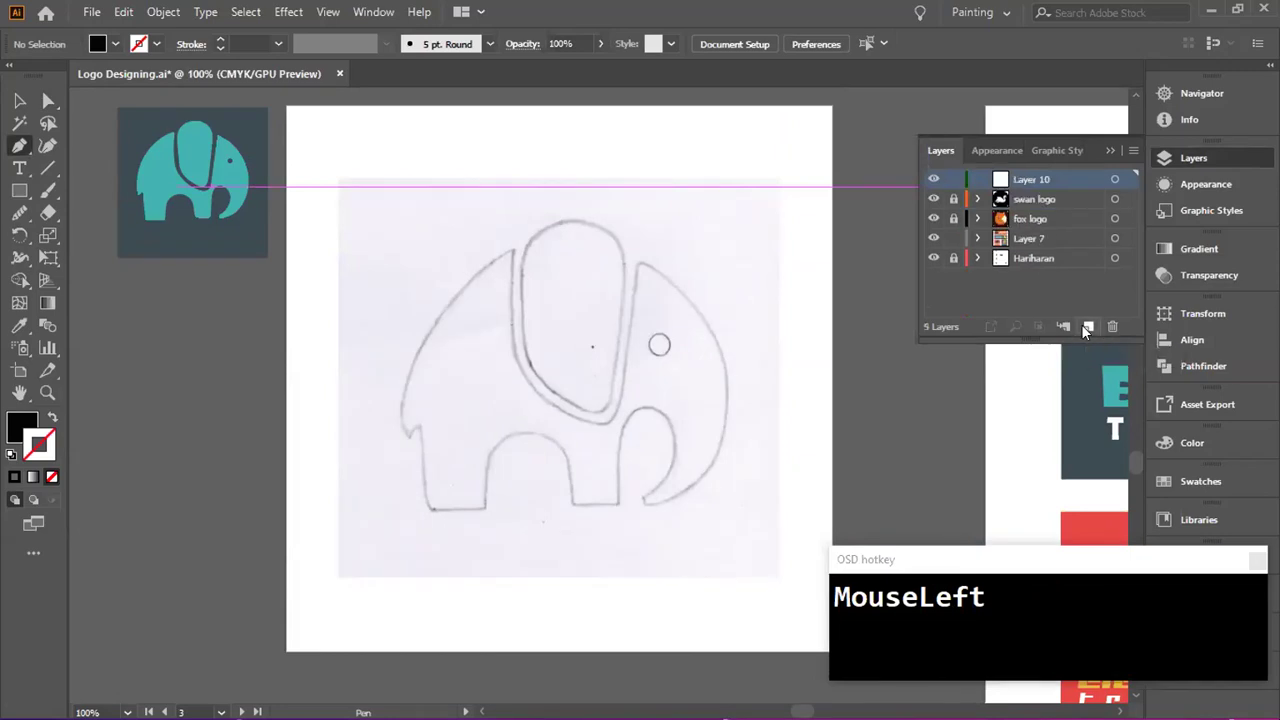
pyautogui.doubleClick(1040, 177)
pyautogui.write('elephant')
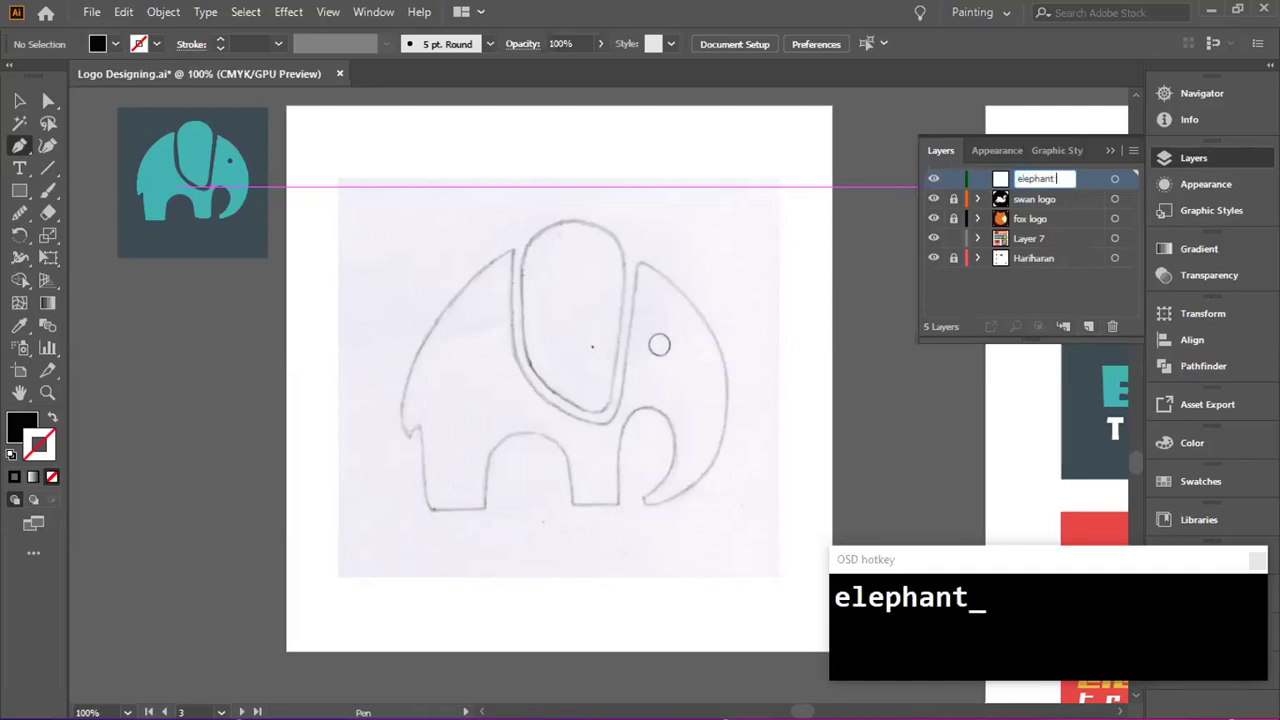
pyautogui.write('logo')
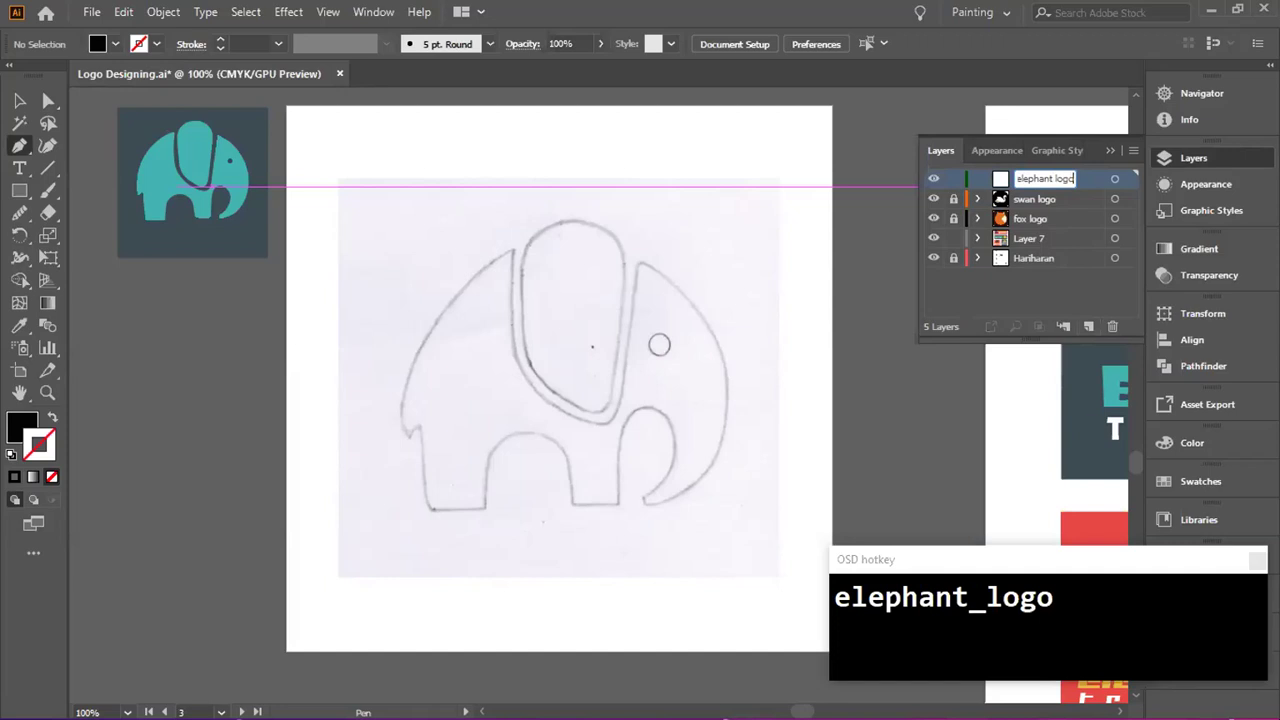
pyautogui.click(1088, 180)
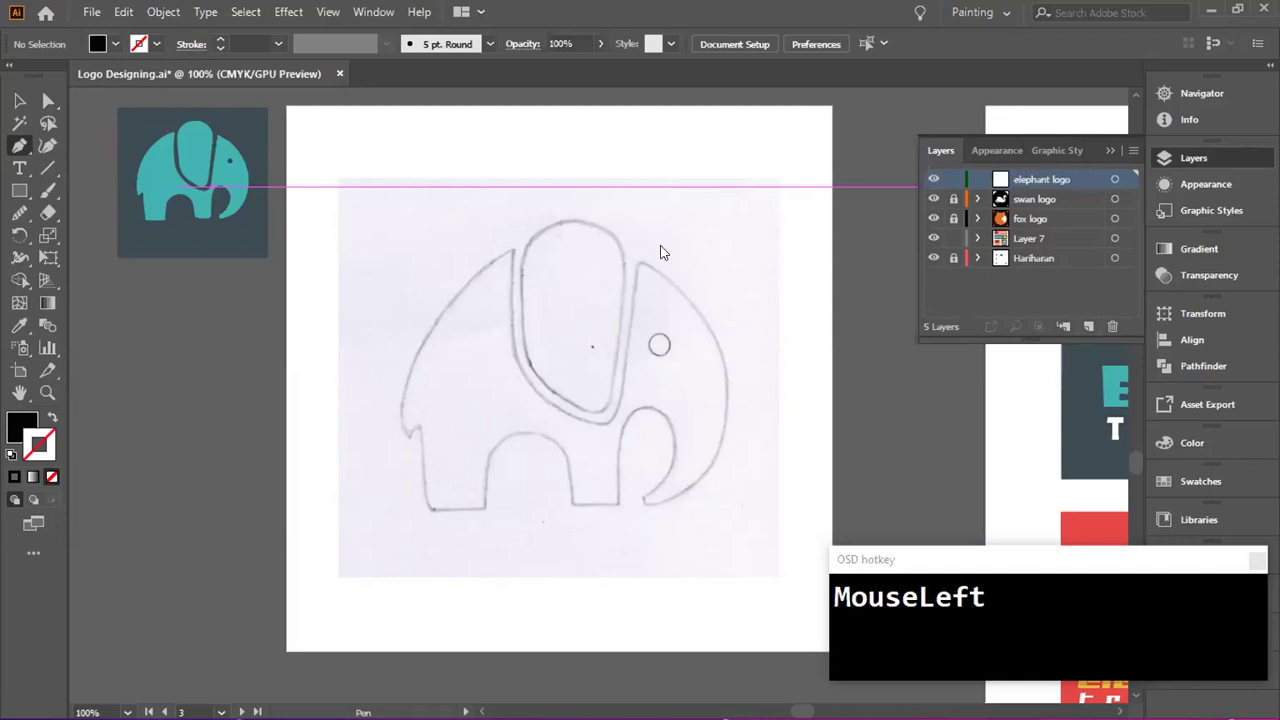
pyautogui.click(671, 312)
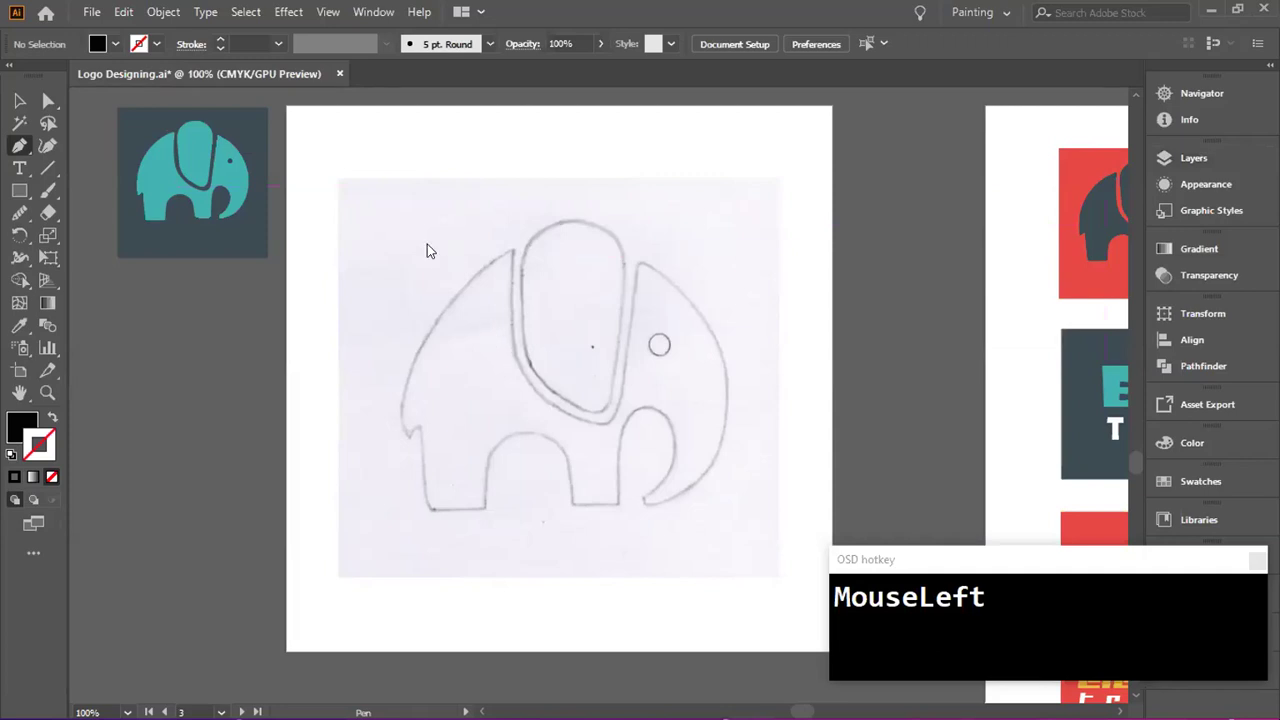
pyautogui.moveTo(407, 289); pyautogui.dragTo(755, 147)
pyautogui.click(384, 298)
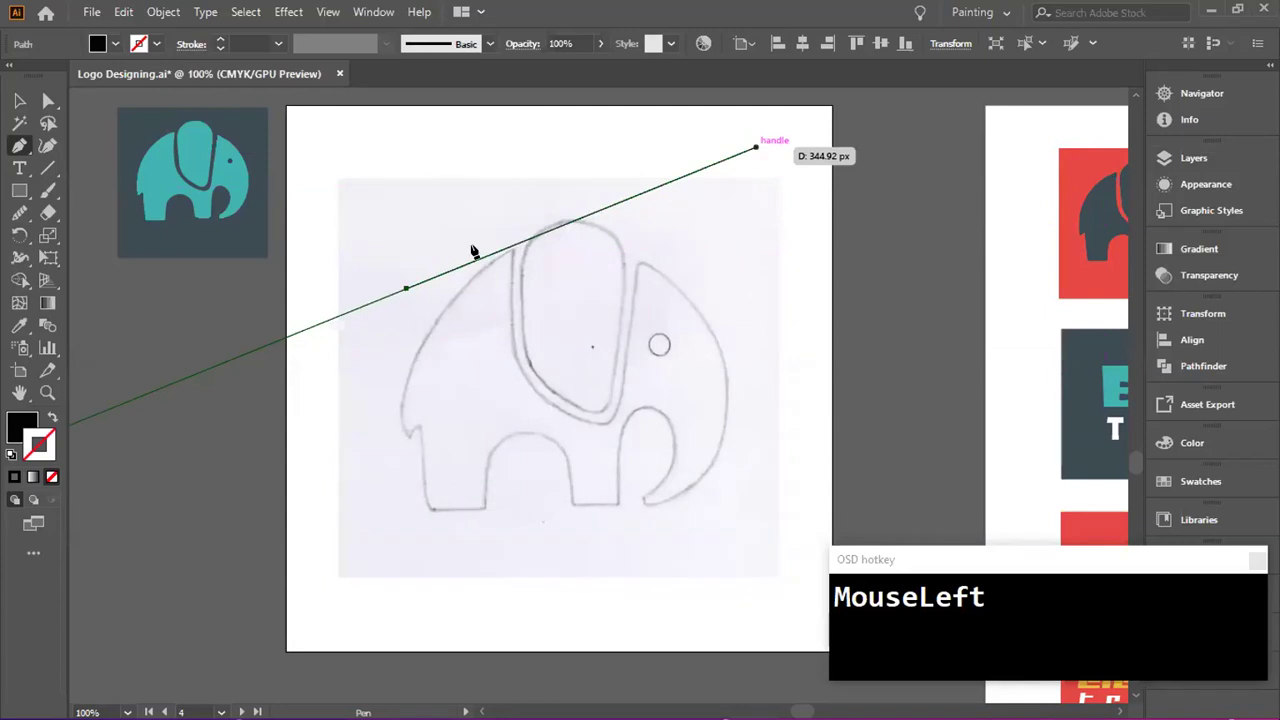
pyautogui.moveTo(551, 197); pyautogui.dragTo(728, 189)
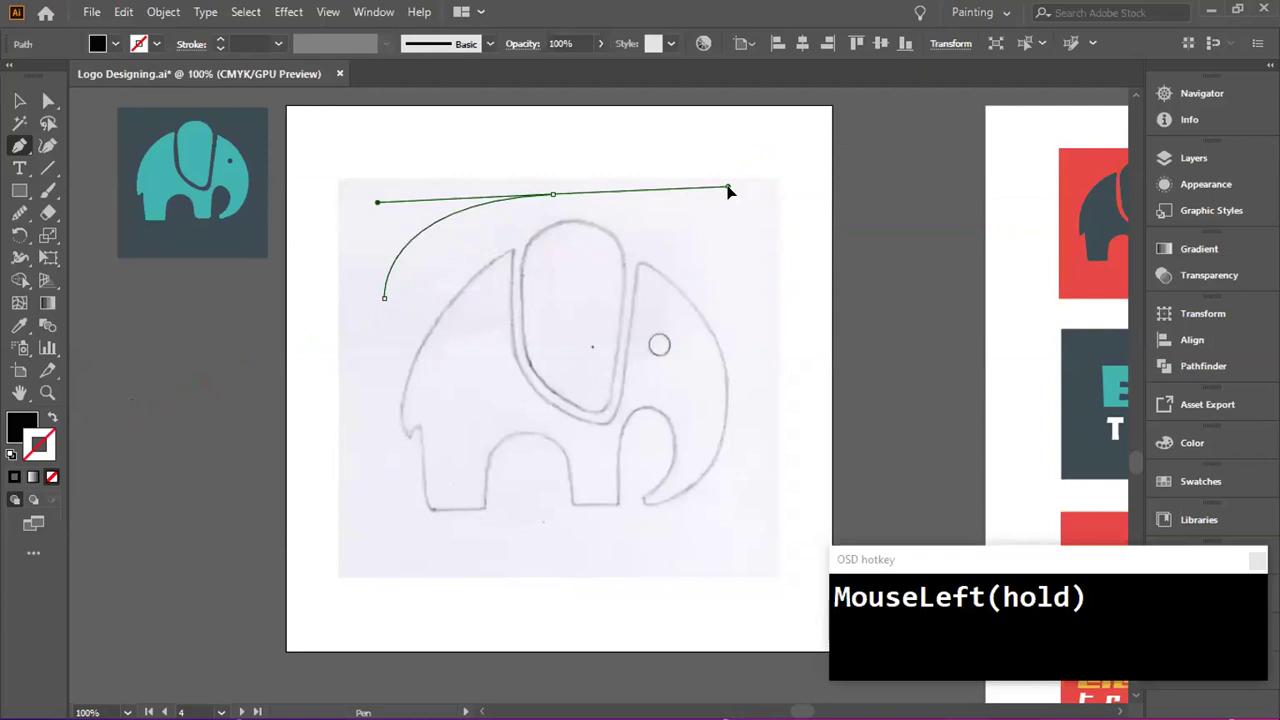
pyautogui.moveTo(729, 191); pyautogui.dragTo(731, 193)
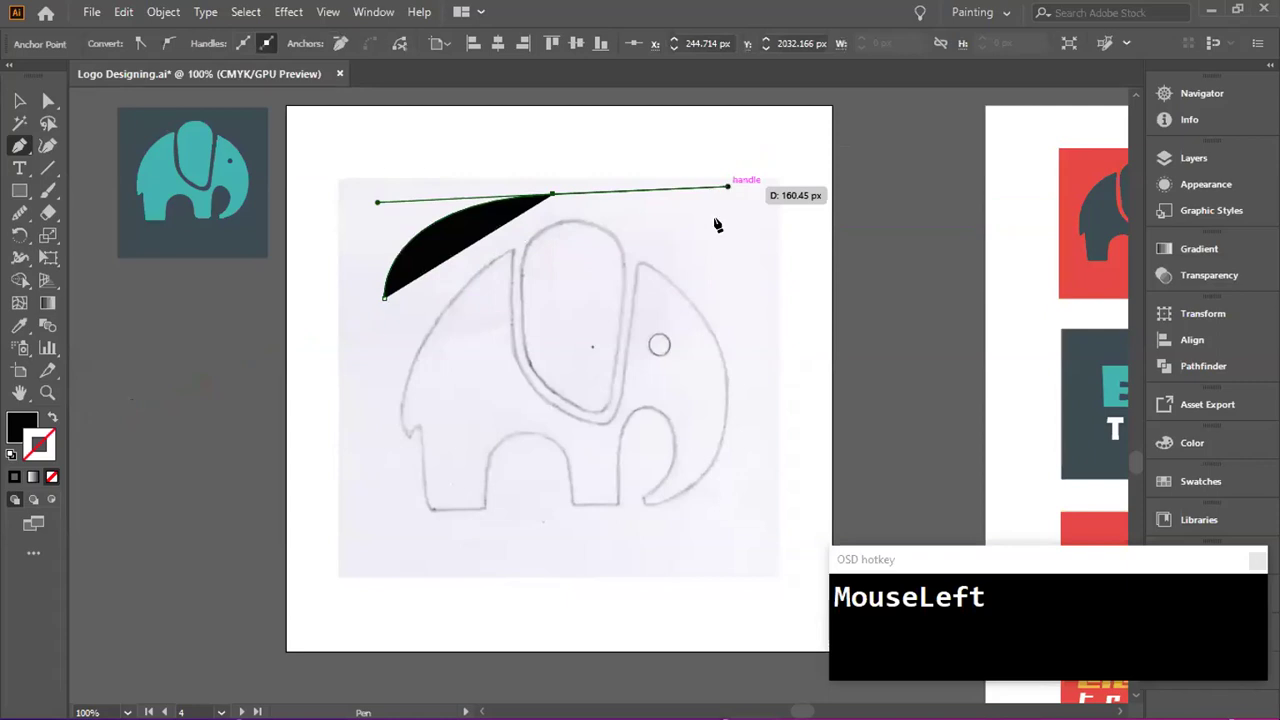
pyautogui.moveTo(651, 377); pyautogui.dragTo(606, 222)
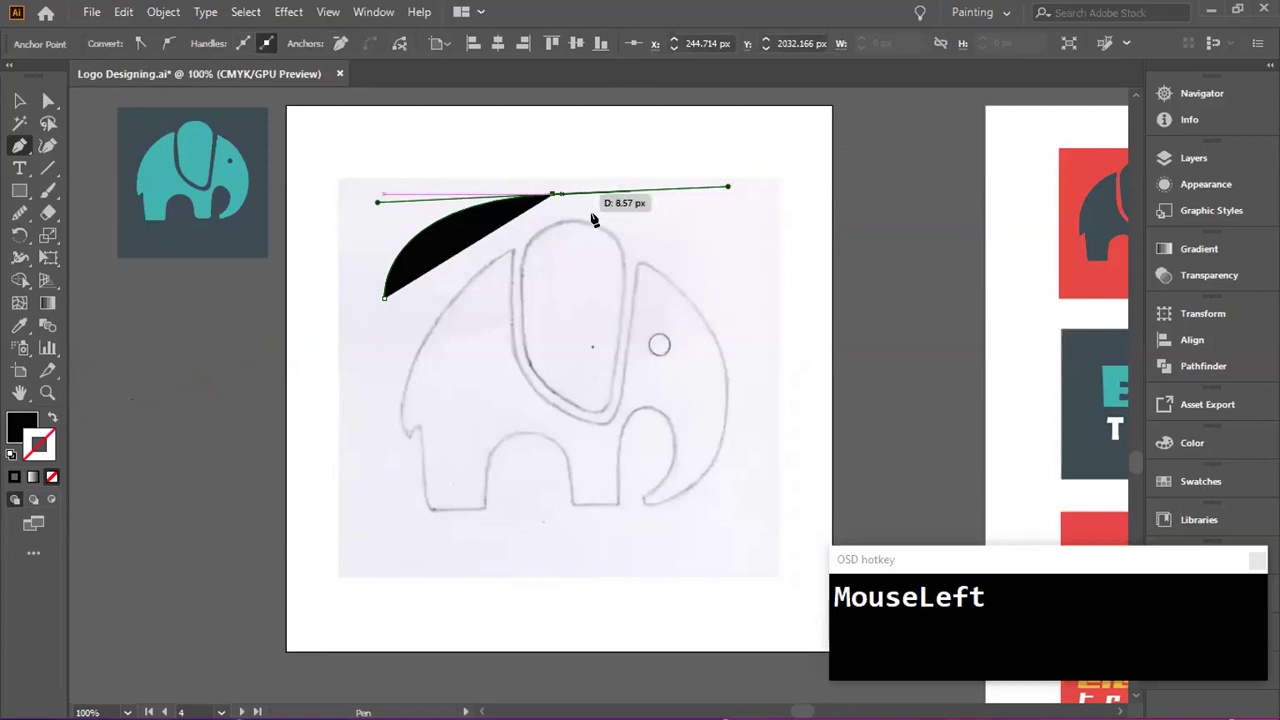
pyautogui.click(552, 193)
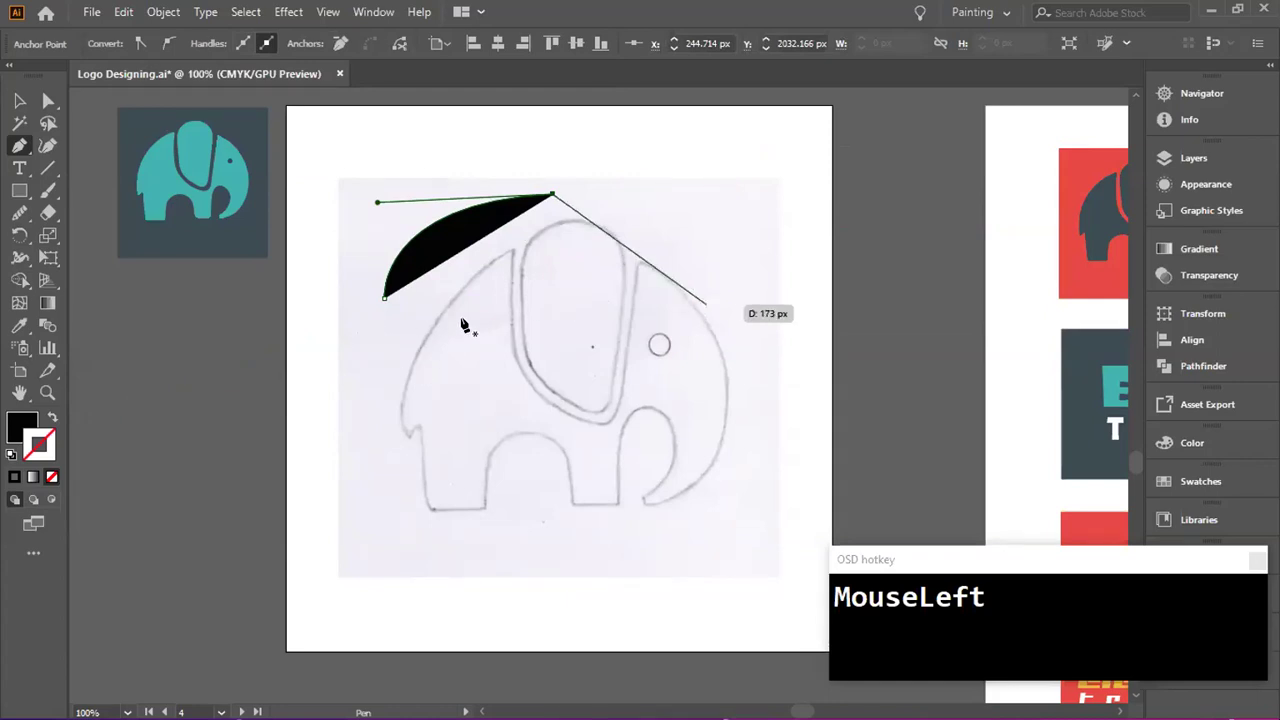
pyautogui.press('BackSpace')
pyautogui.press('BackSpace')
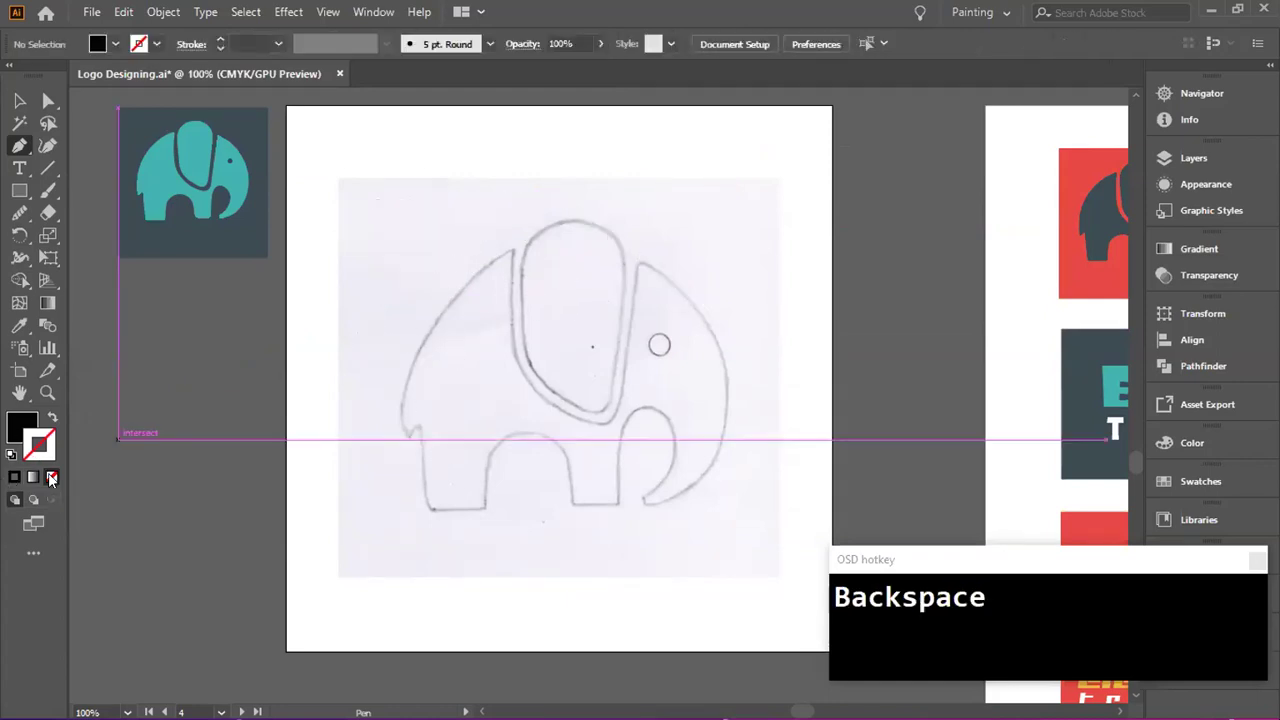
# - Set the drawing colours to no fill and a black 1 pt stroke
pyautogui.click(40, 440)
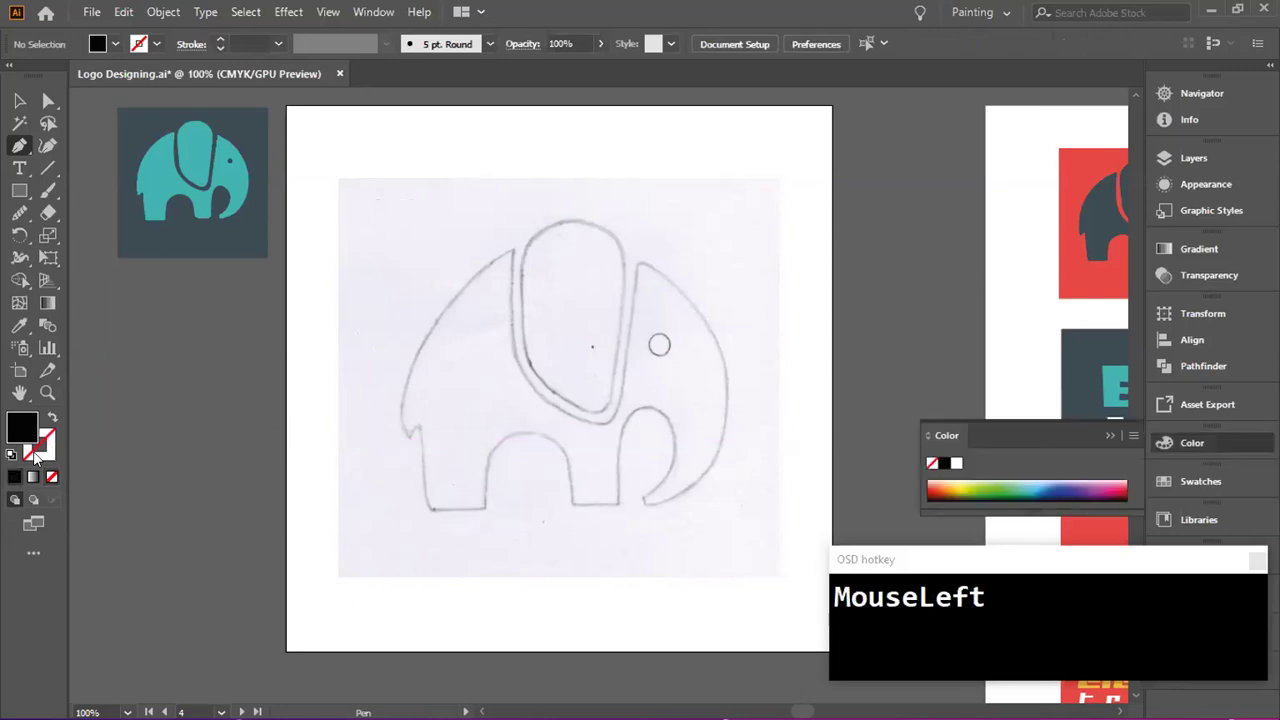
pyautogui.hotkey('shift', 'x')
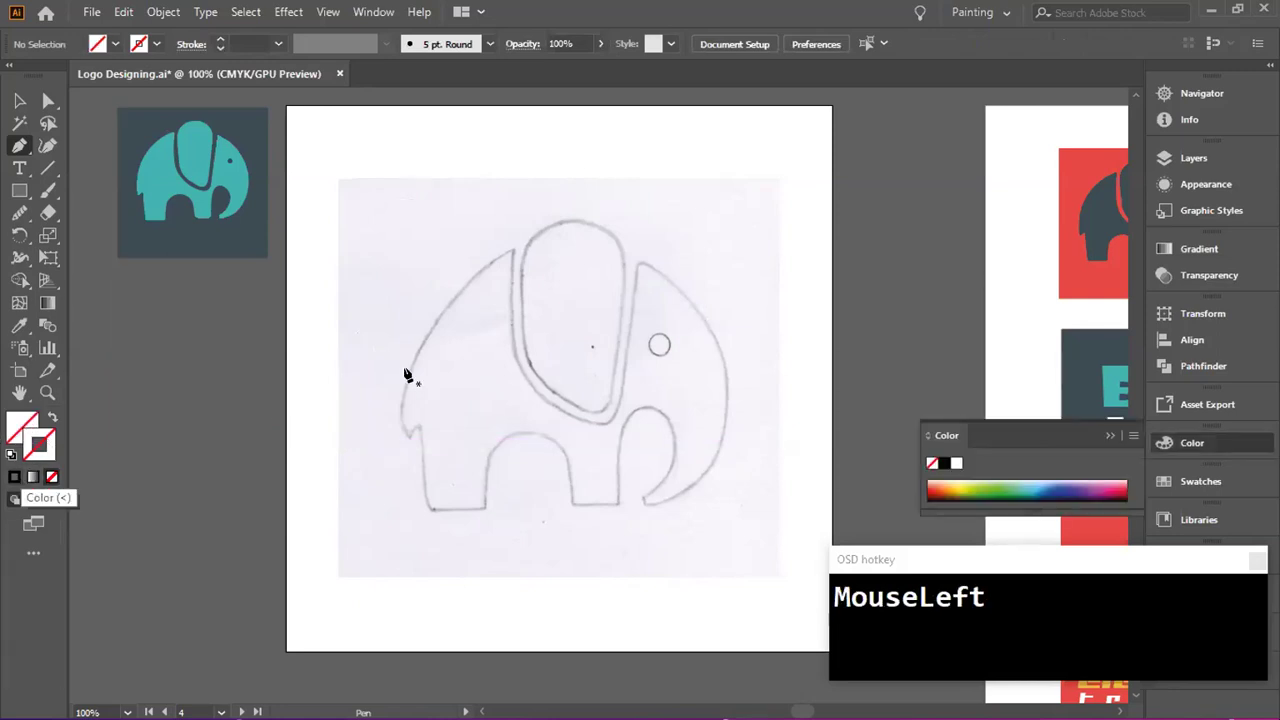
pyautogui.press('x')
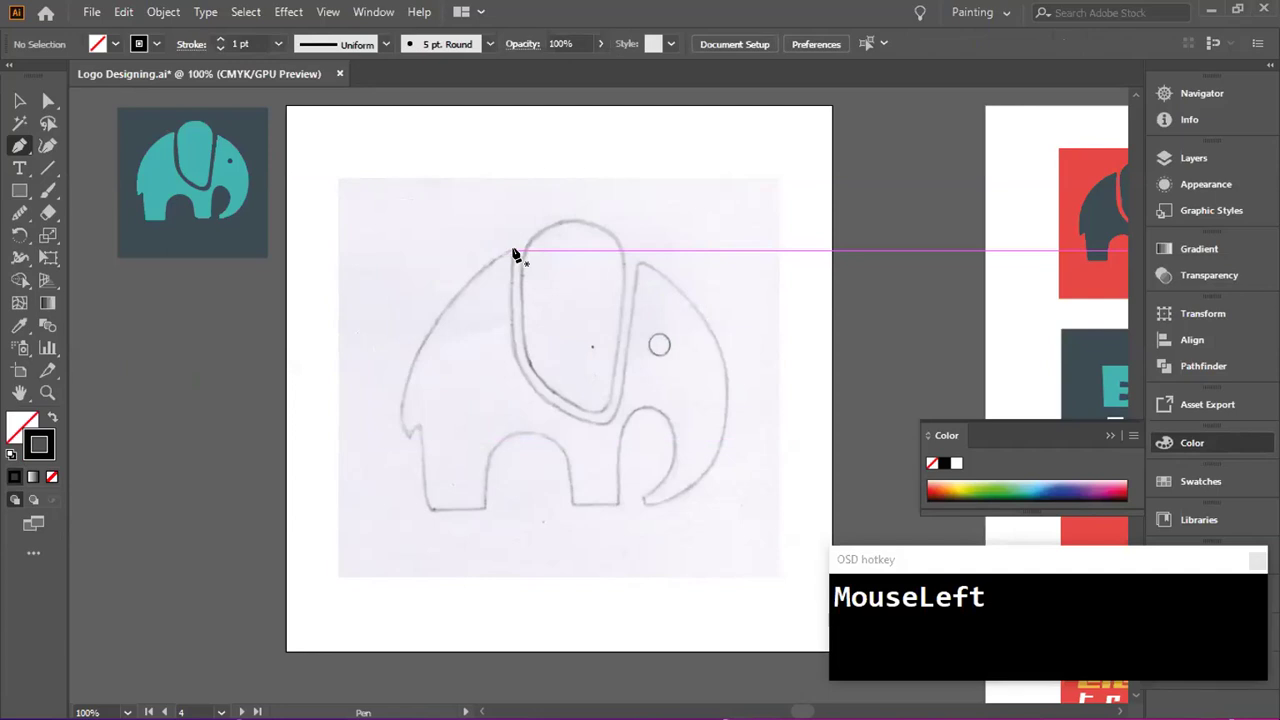
# - Start the elephant's body outline at the back's upper point beside the ear and curve it down to a corner at the tail tip
pyautogui.scroll(1, 513, 254)
pyautogui.scroll(-1, 514, 251)
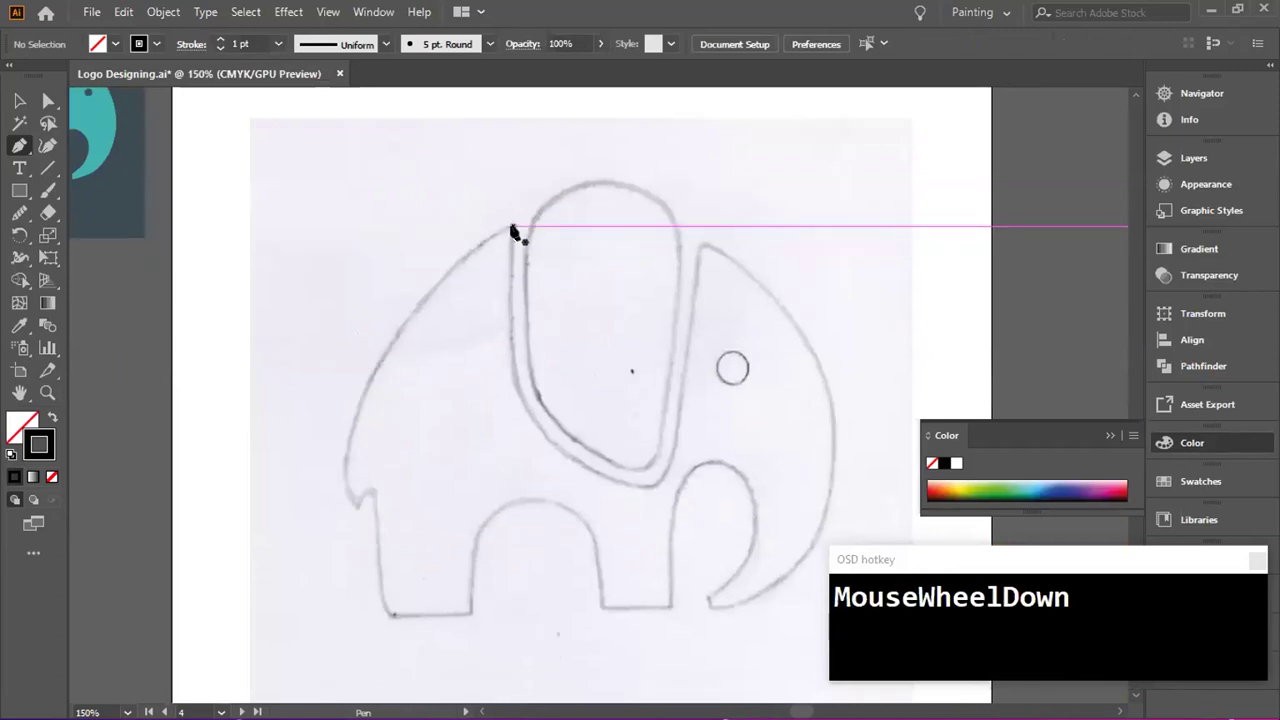
pyautogui.click(512, 227)
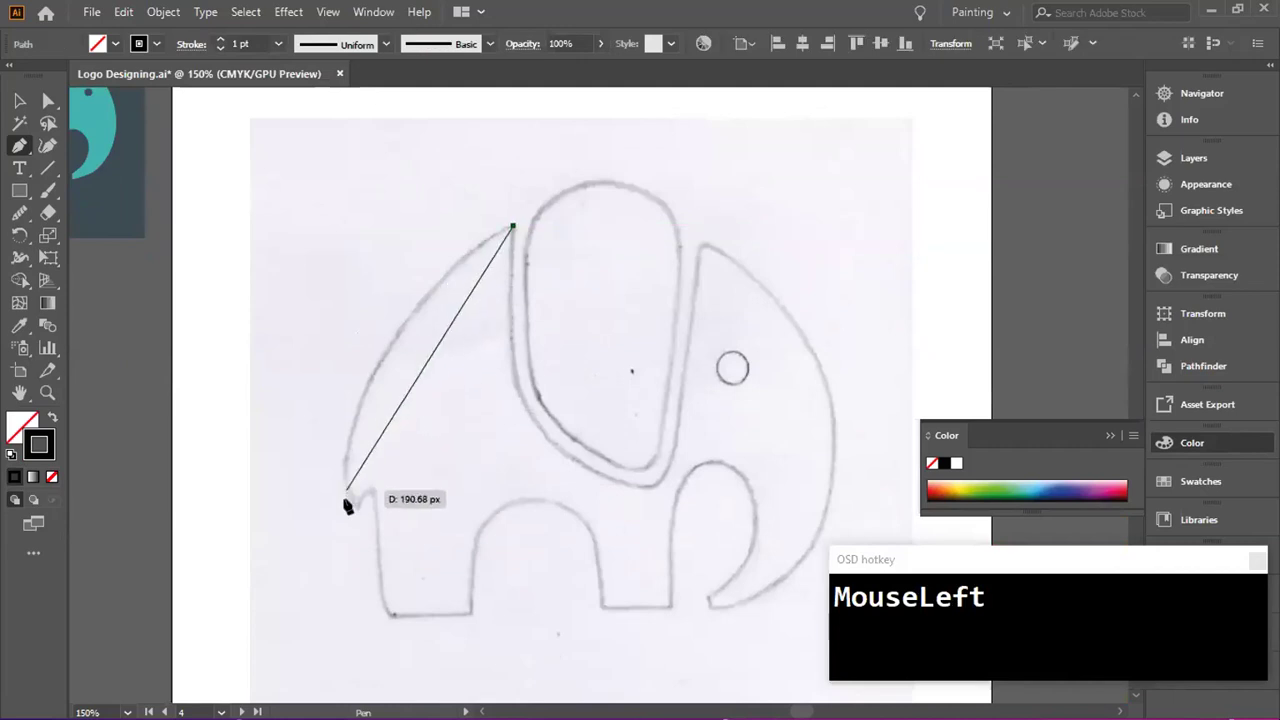
pyautogui.moveTo(360, 541); pyautogui.dragTo(411, 632)
pyautogui.scroll(3, 351, 366)
pyautogui.scroll(2, 429, 600)
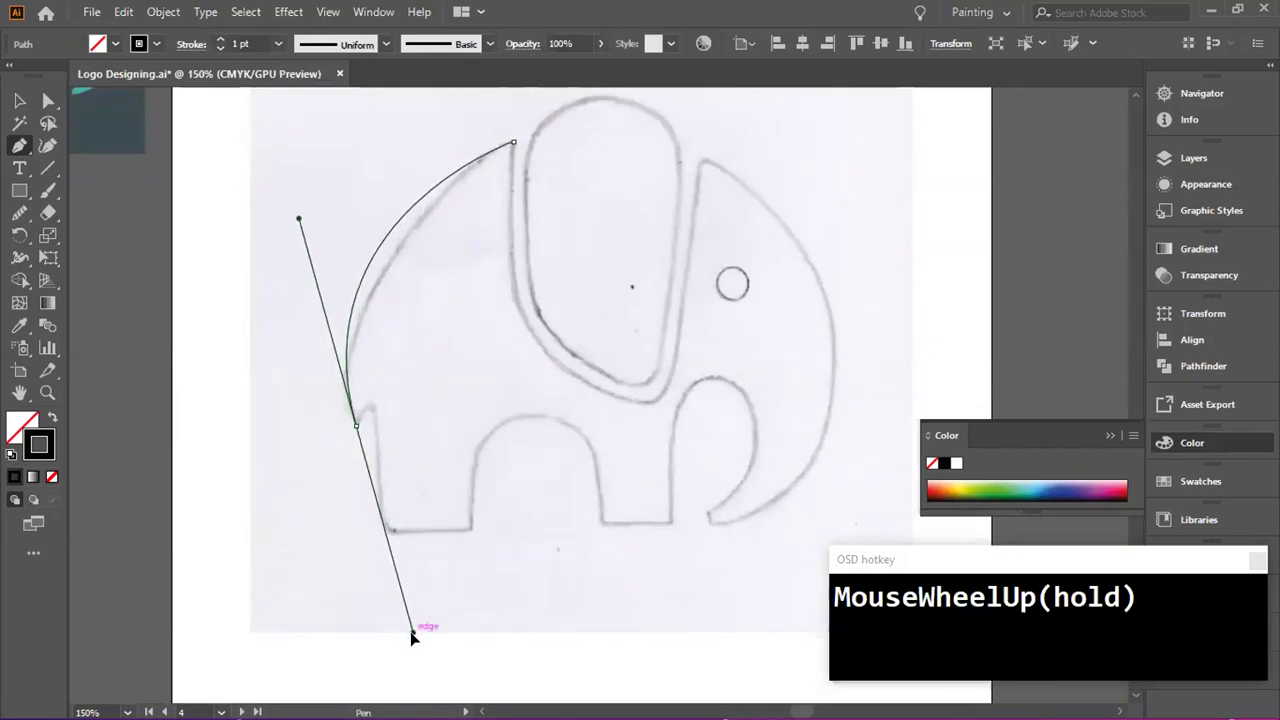
pyautogui.moveTo(404, 569); pyautogui.dragTo(418, 649)
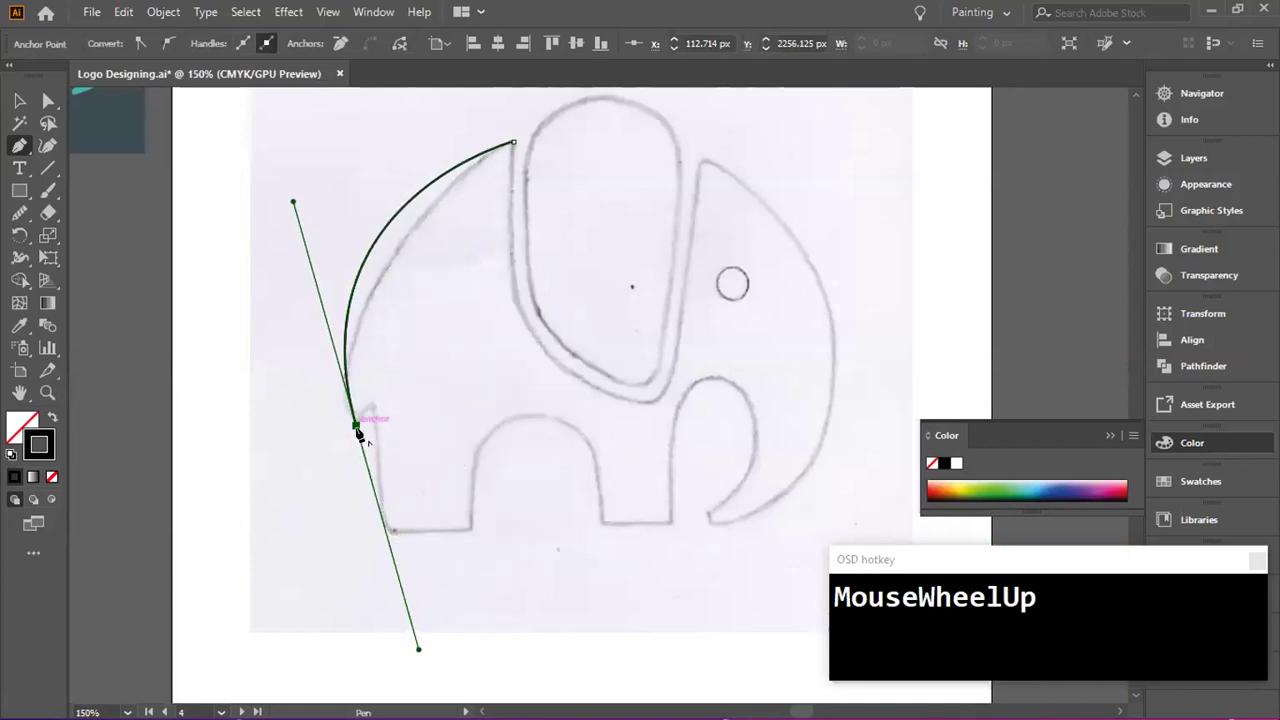
pyautogui.click(358, 425)
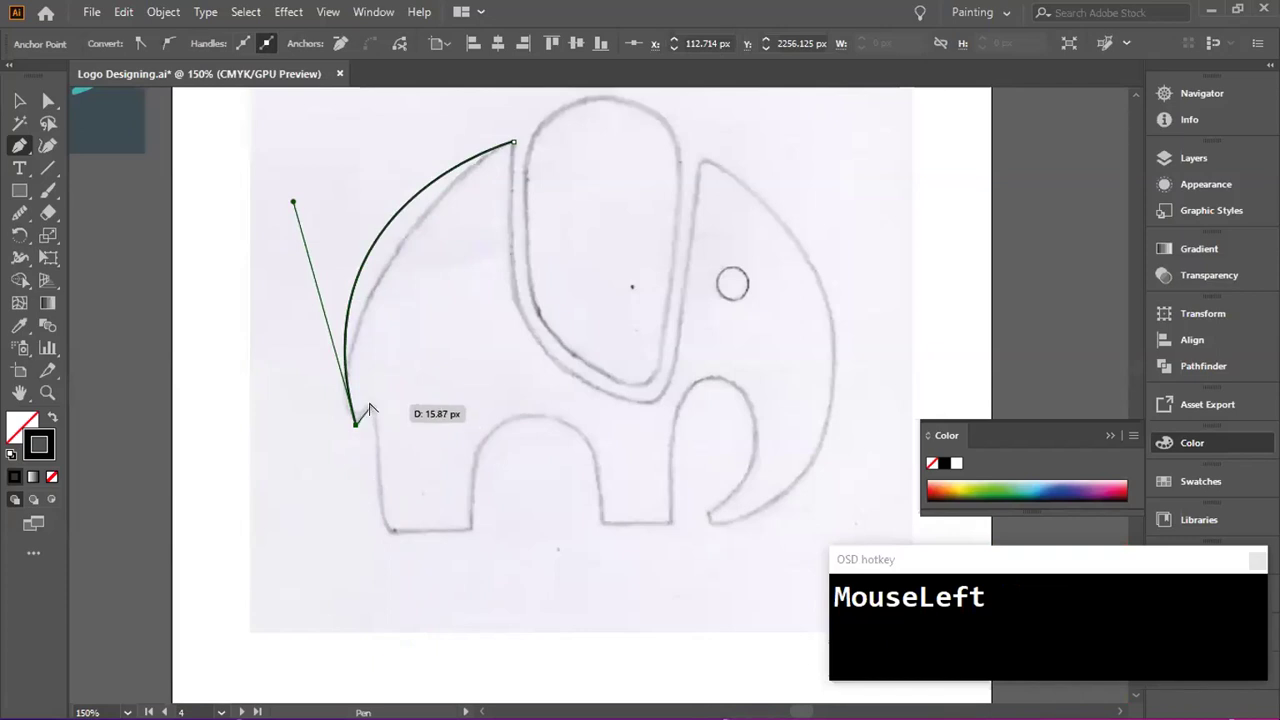
# - Add the short curved tail notch up to the top of the hind leg and end it in a corner
pyautogui.scroll(2, 368, 412)
pyautogui.scroll(3, 368, 416)
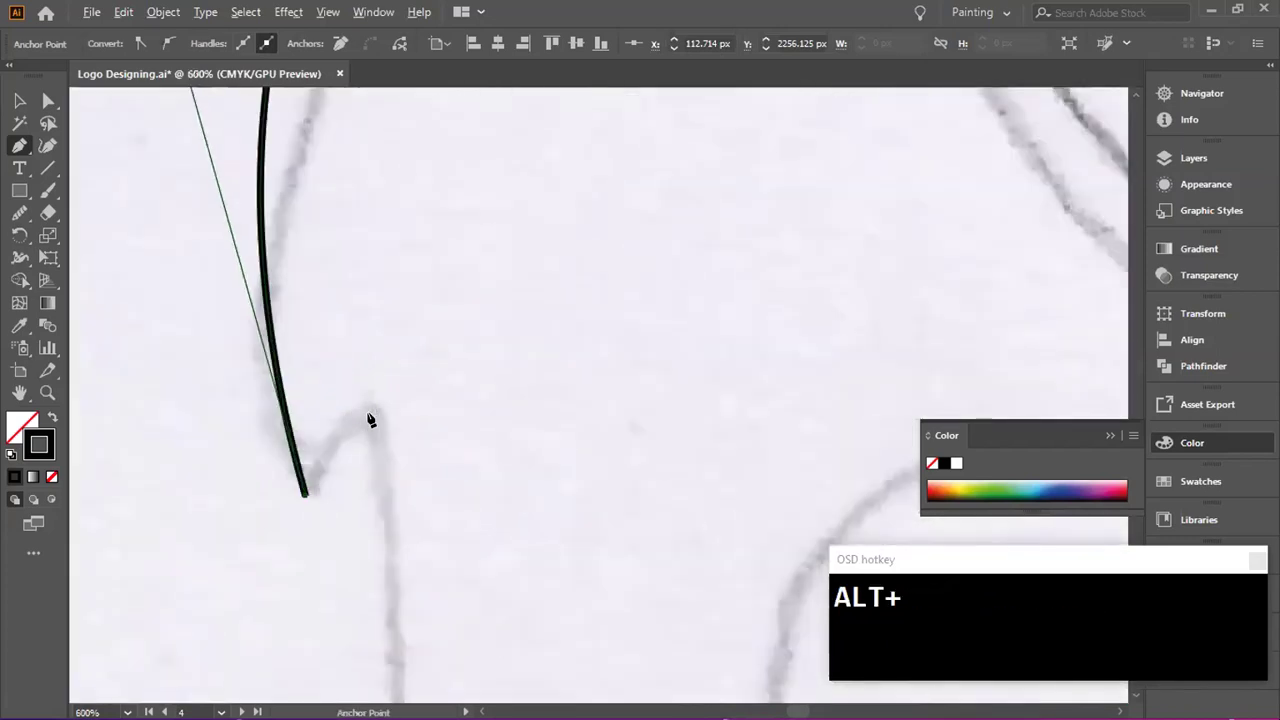
pyautogui.moveTo(374, 412); pyautogui.dragTo(418, 431)
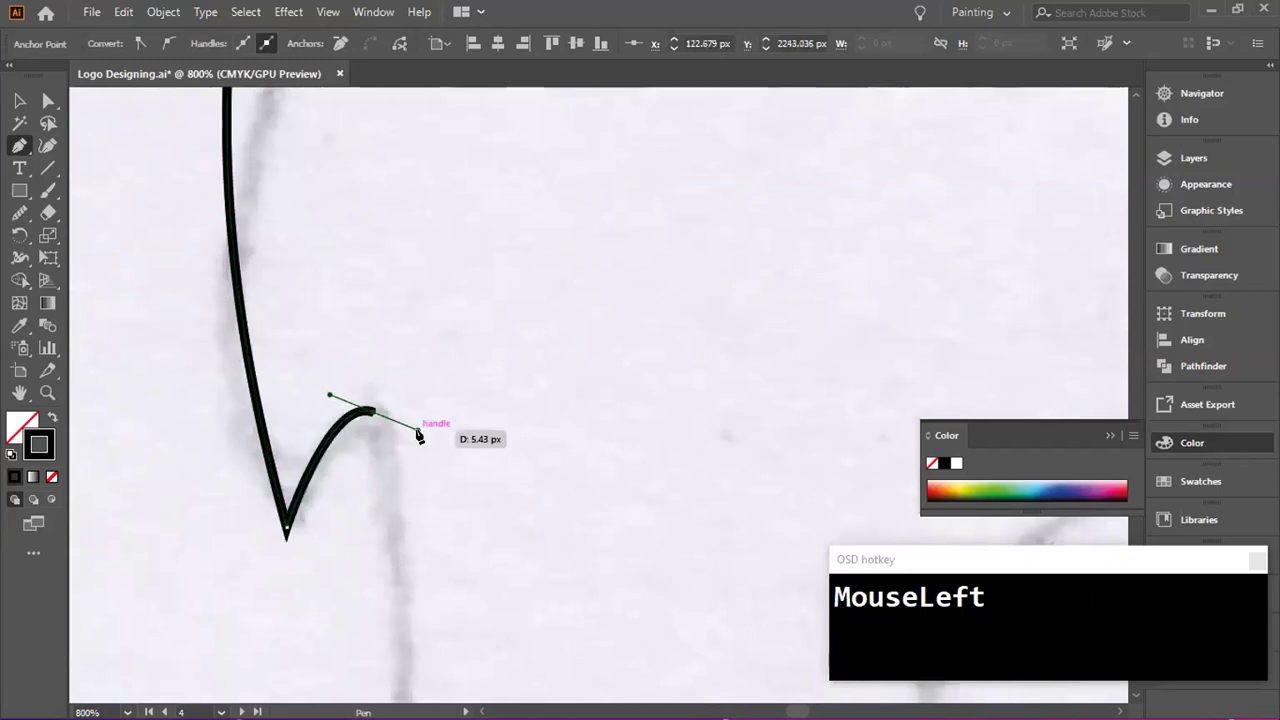
pyautogui.keyDown('alt'); pyautogui.scroll(-4, 418, 431); pyautogui.keyUp('alt')
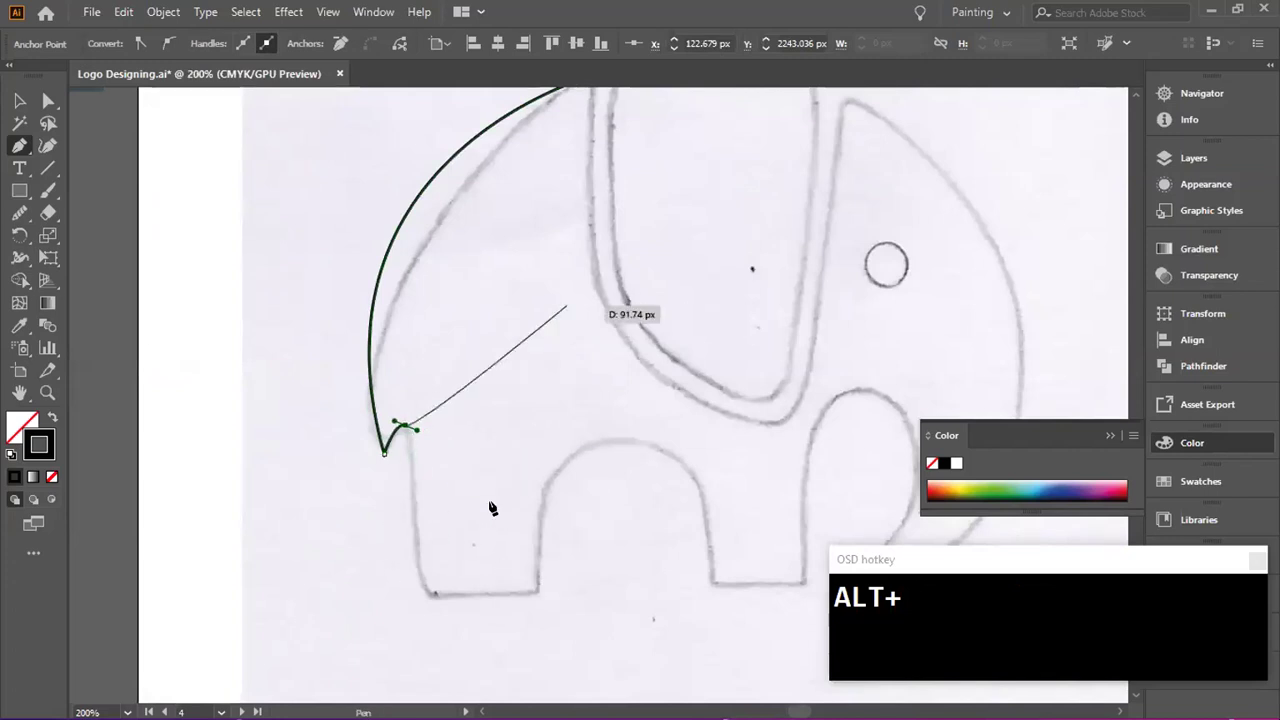
pyautogui.keyDown('alt'); pyautogui.click(405, 430); pyautogui.keyUp('alt')
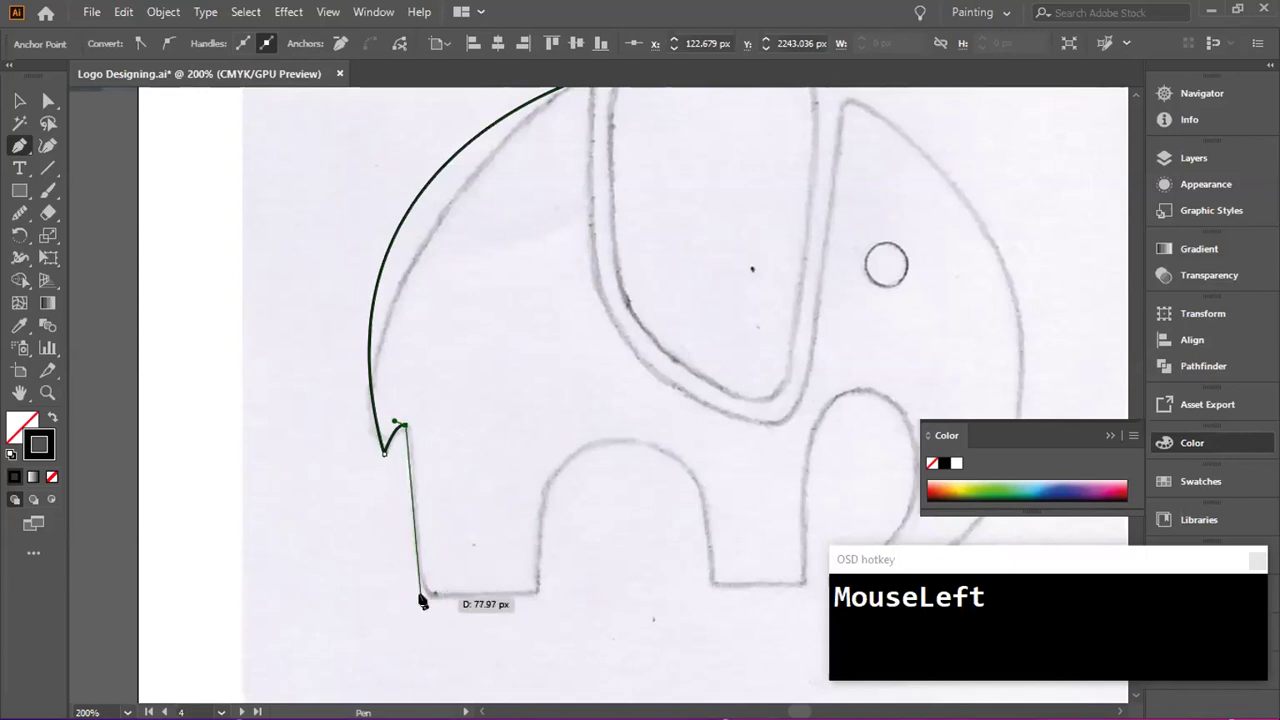
# - Trace the hind leg with a rounded heel, a flat foot and a straight inner side up to the belly arch
pyautogui.click(420, 595)
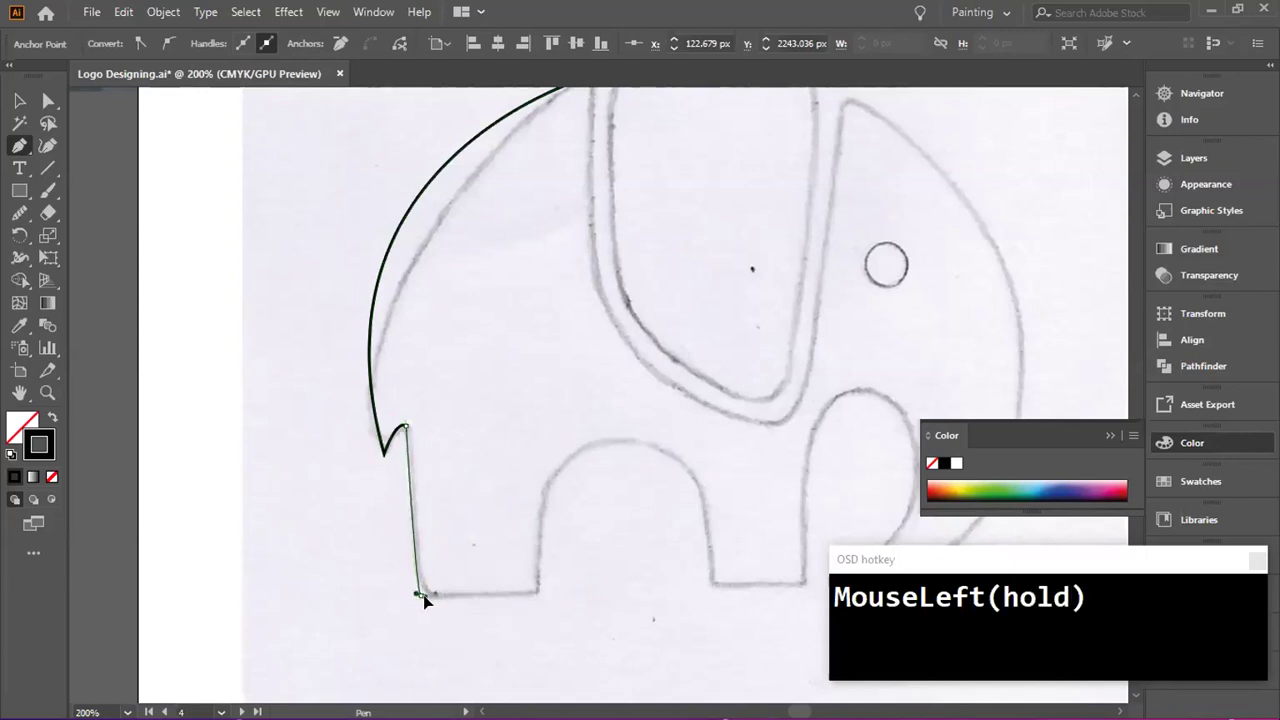
pyautogui.moveTo(424, 596); pyautogui.dragTo(431, 597)
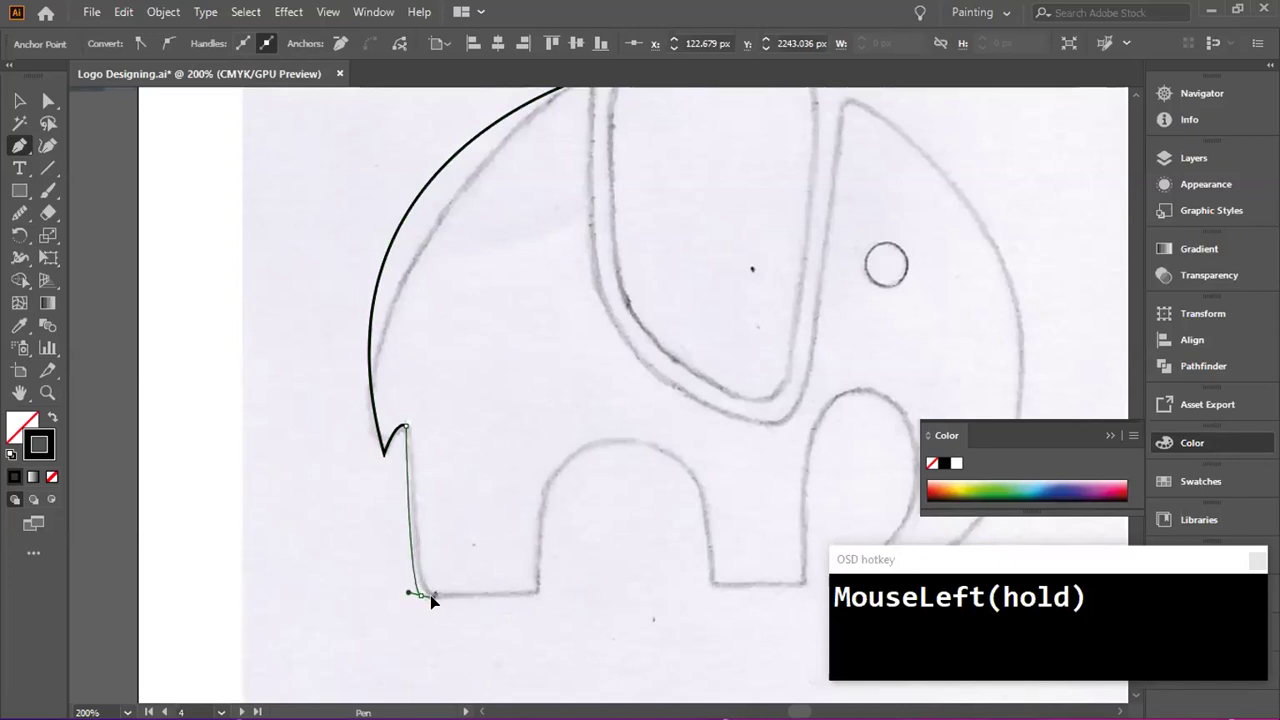
pyautogui.moveTo(430, 595); pyautogui.dragTo(430, 595)
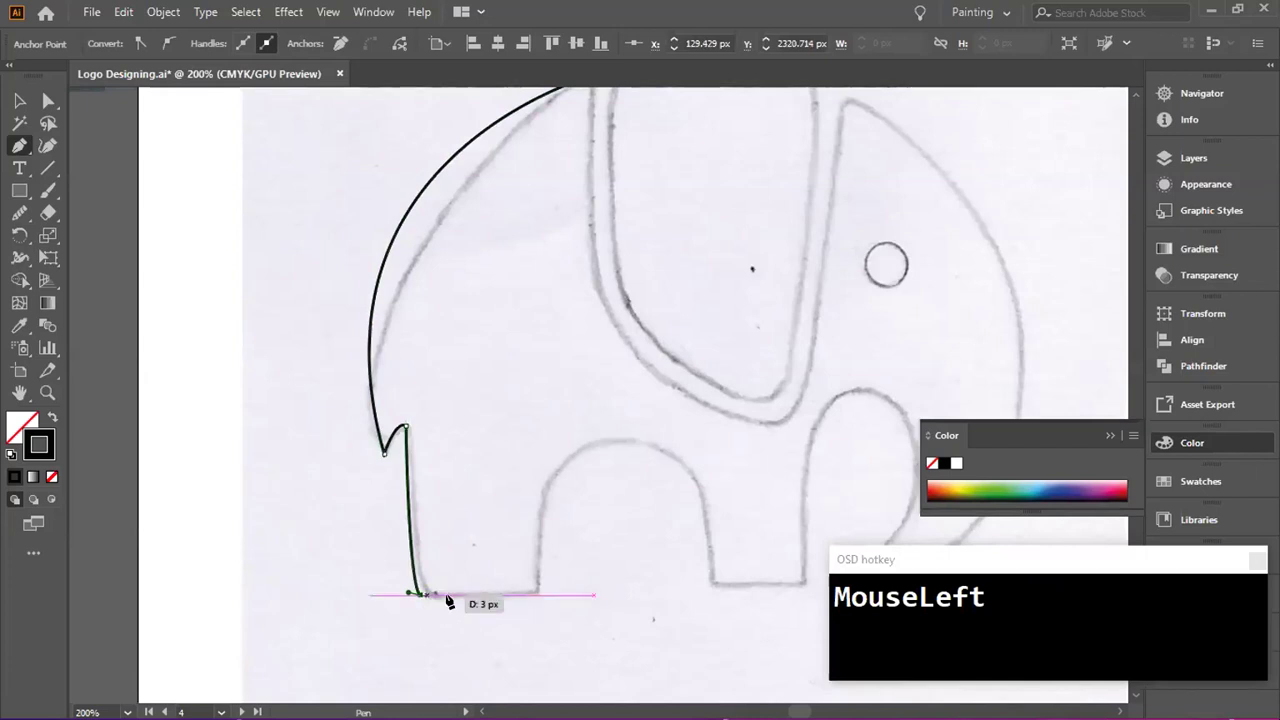
pyautogui.click(541, 594)
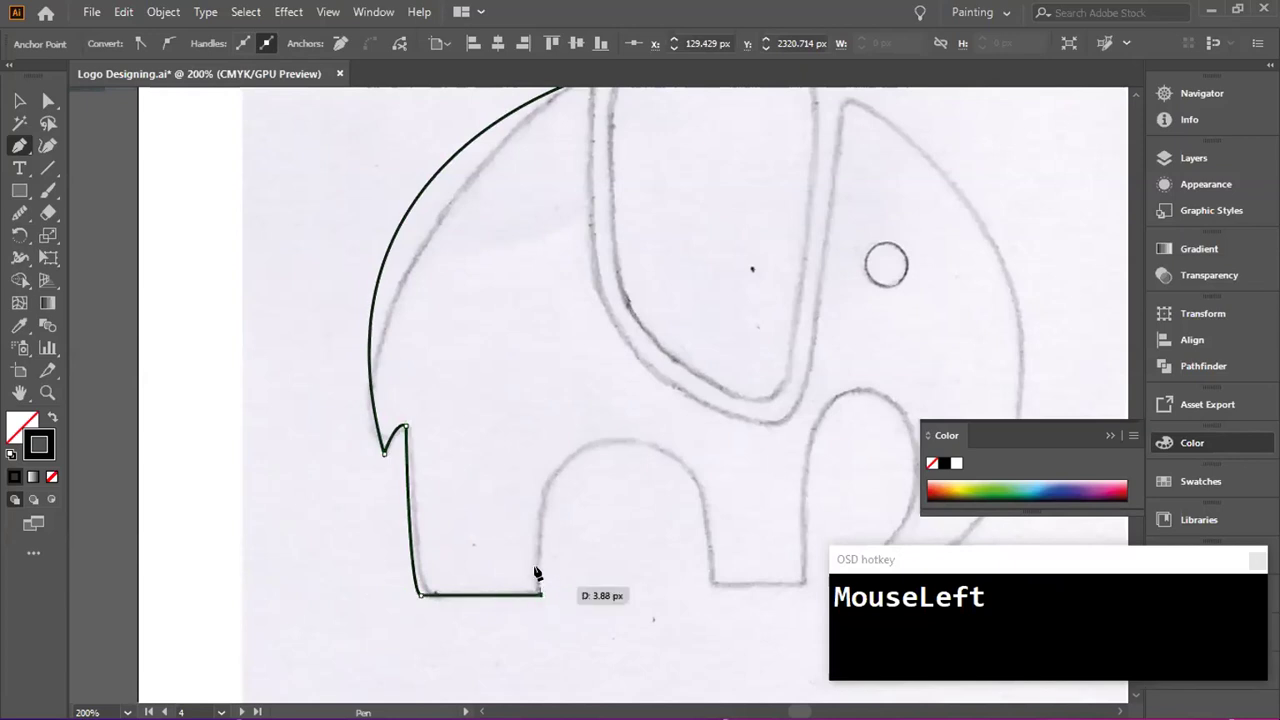
pyautogui.click(542, 504)
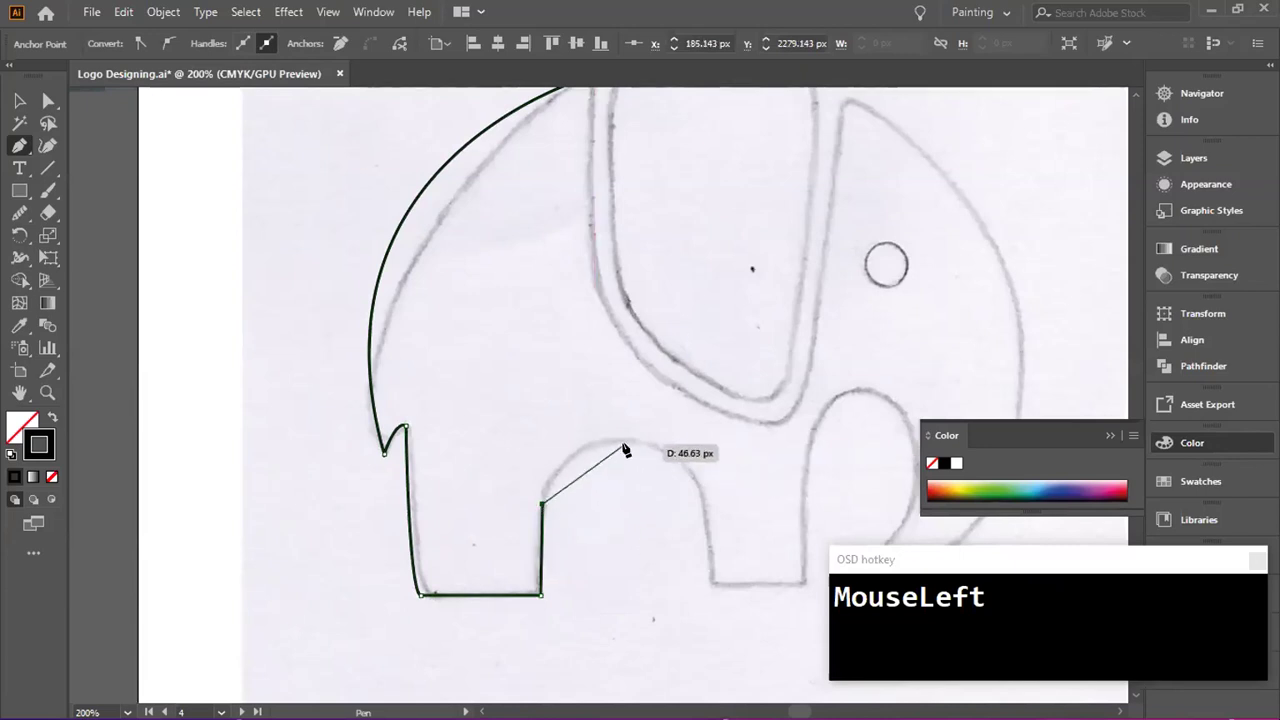
# - Continue the outline over the belly arch, down the front leg and along its flat foot
pyautogui.moveTo(622, 441); pyautogui.dragTo(698, 437)
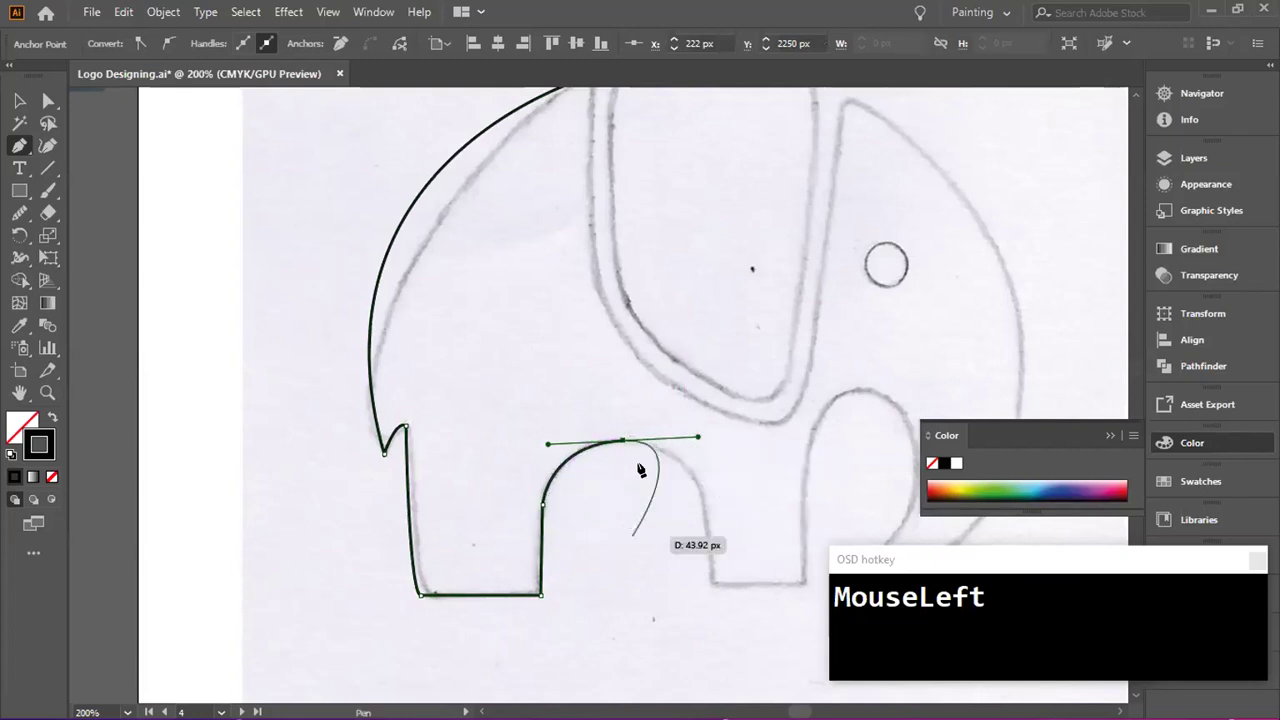
pyautogui.click(705, 509)
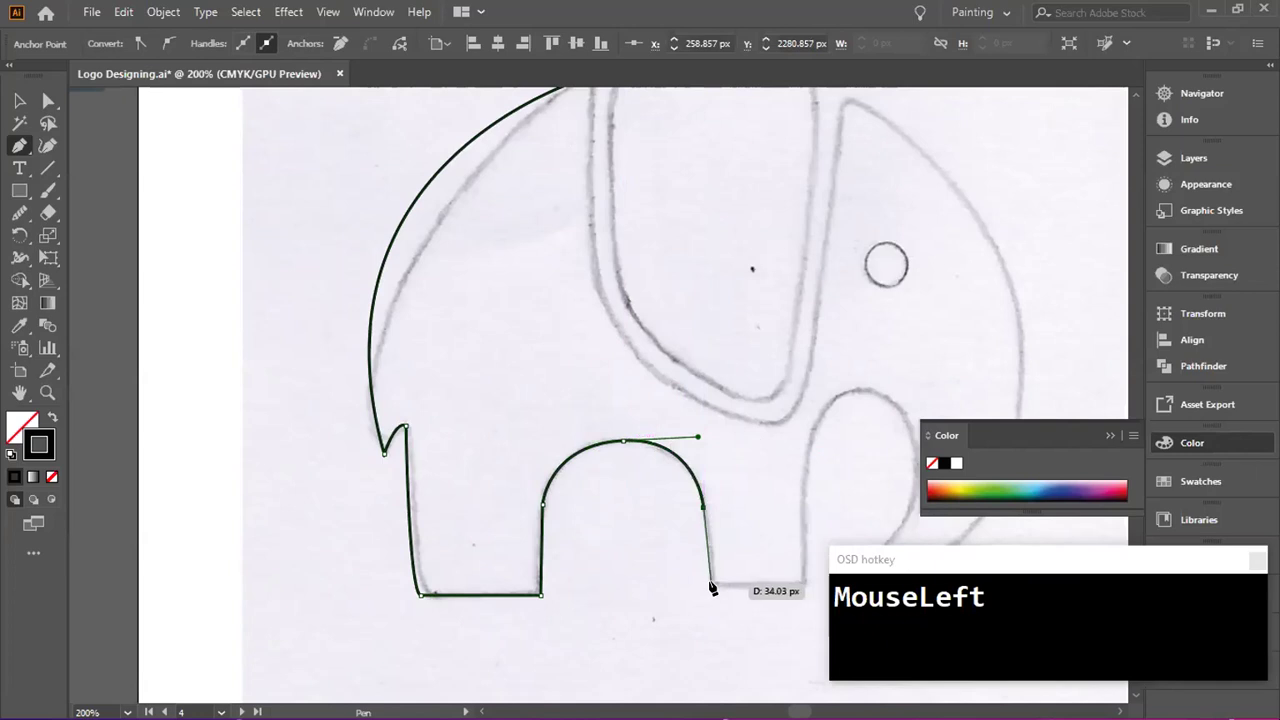
pyautogui.click(711, 586)
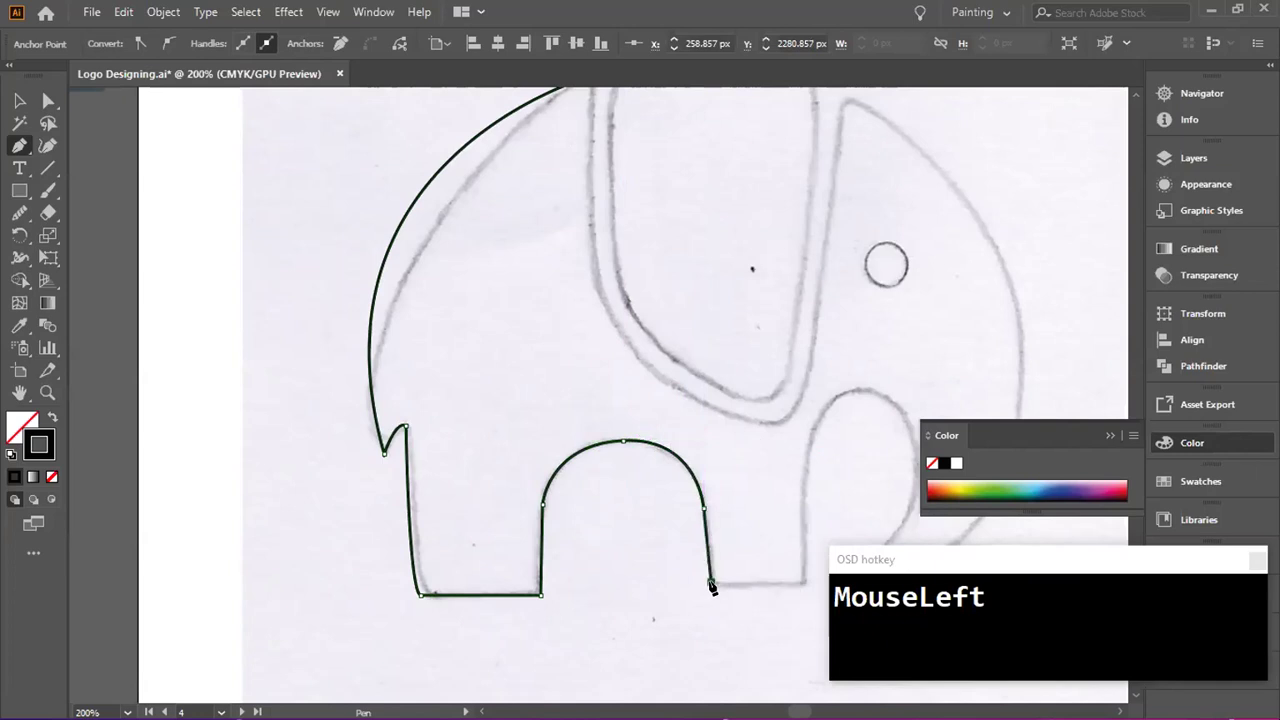
pyautogui.click(805, 583)
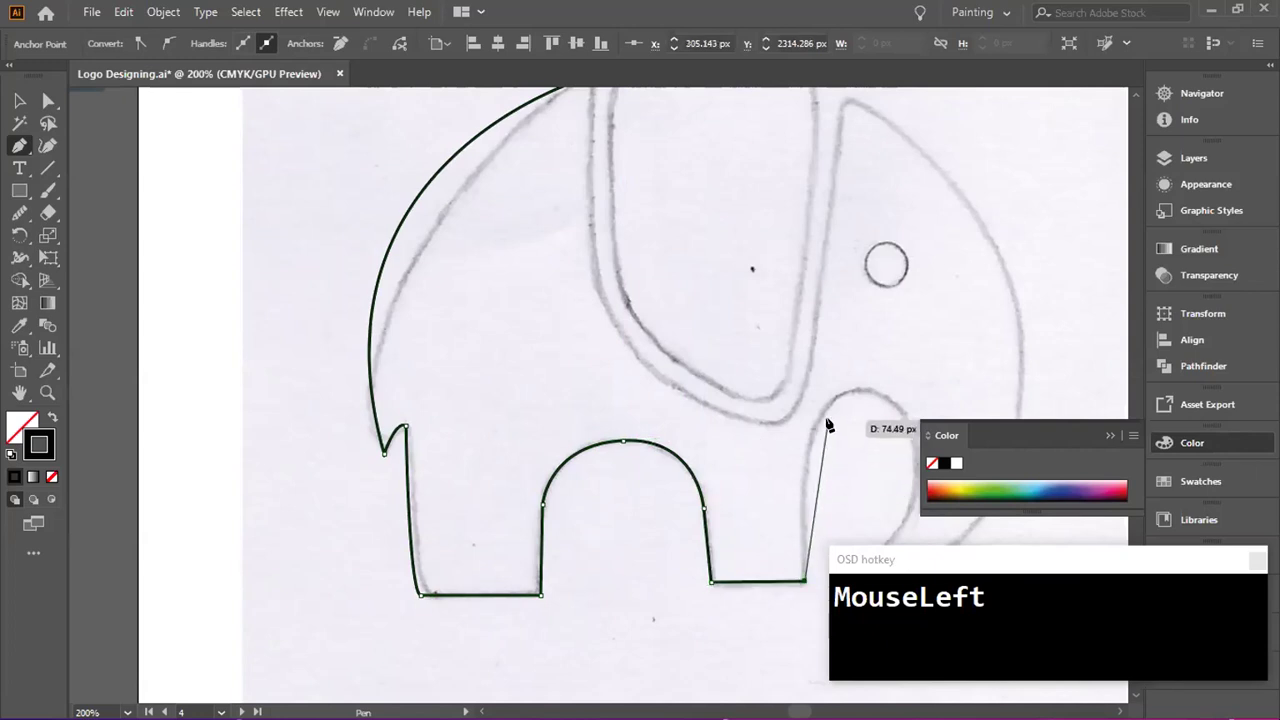
# - Trace the trunk's inner curve and blunt tip, and its outer edge up over the forehead to the head's upper point
pyautogui.click(853, 391)
pyautogui.moveTo(866, 391)
pyautogui.mouseDown()
pyautogui.moveTo(911, 371)
pyautogui.moveTo(919, 388)
pyautogui.moveTo(654, 351)
pyautogui.mouseUp()
pyautogui.moveTo(600, 410)
pyautogui.mouseDown()
pyautogui.moveTo(629, 463)
pyautogui.moveTo(530, 458)
pyautogui.moveTo(531, 400)
pyautogui.moveTo(590, 350)
pyautogui.moveTo(634, 458)
pyautogui.moveTo(622, 450)
pyautogui.mouseUp()
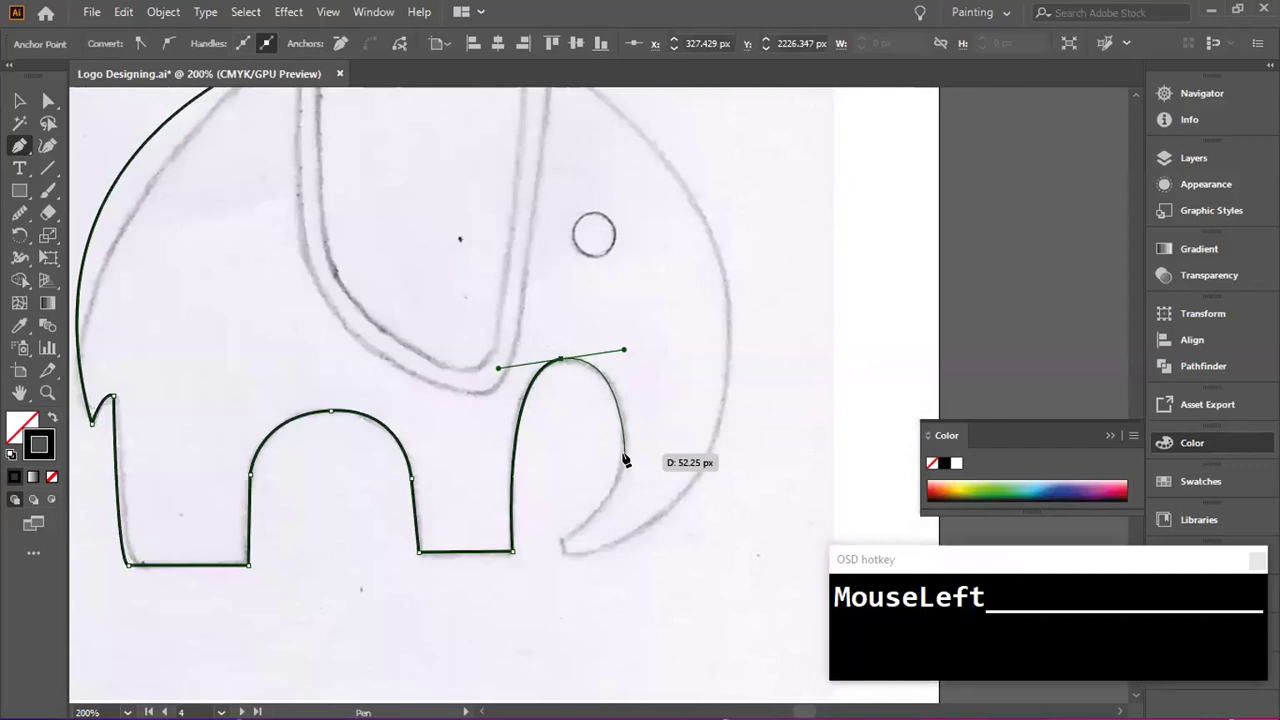
pyautogui.moveTo(627, 445); pyautogui.dragTo(618, 480)
pyautogui.moveTo(561, 541)
pyautogui.mouseDown()
pyautogui.moveTo(513, 551)
pyautogui.moveTo(562, 546)
pyautogui.moveTo(564, 561)
pyautogui.mouseUp()
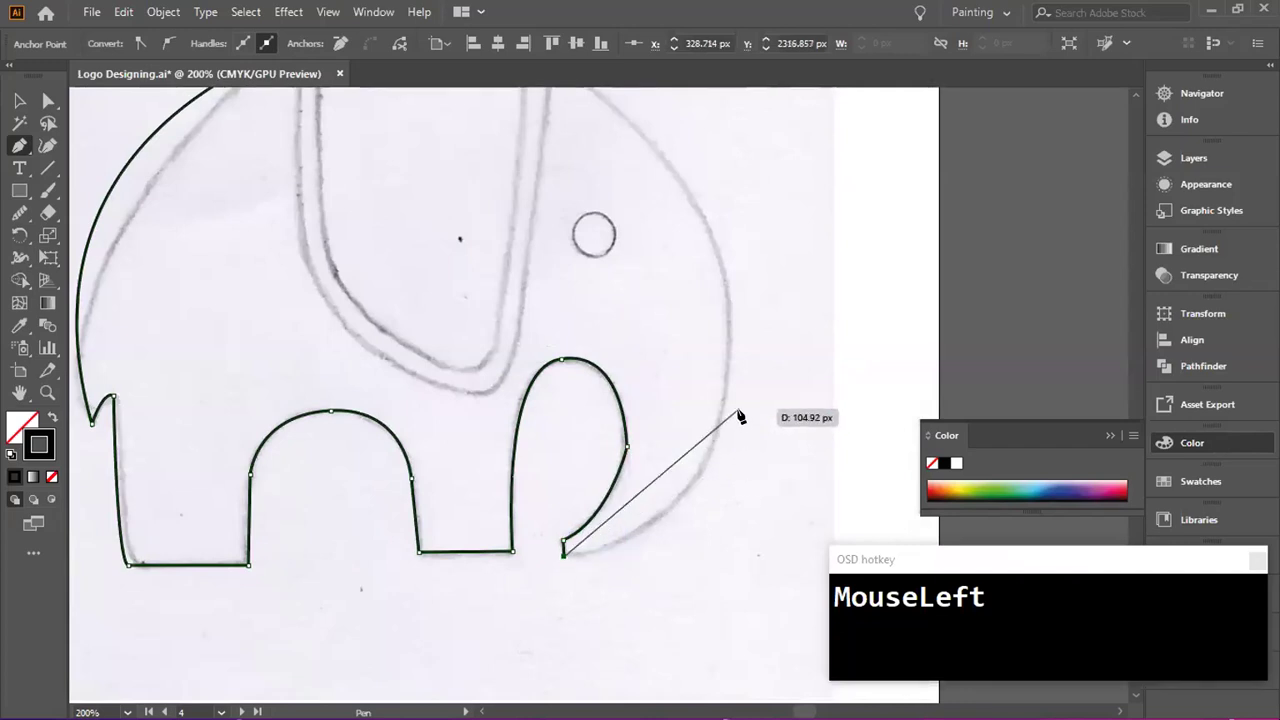
pyautogui.moveTo(729, 323); pyautogui.dragTo(726, 205)
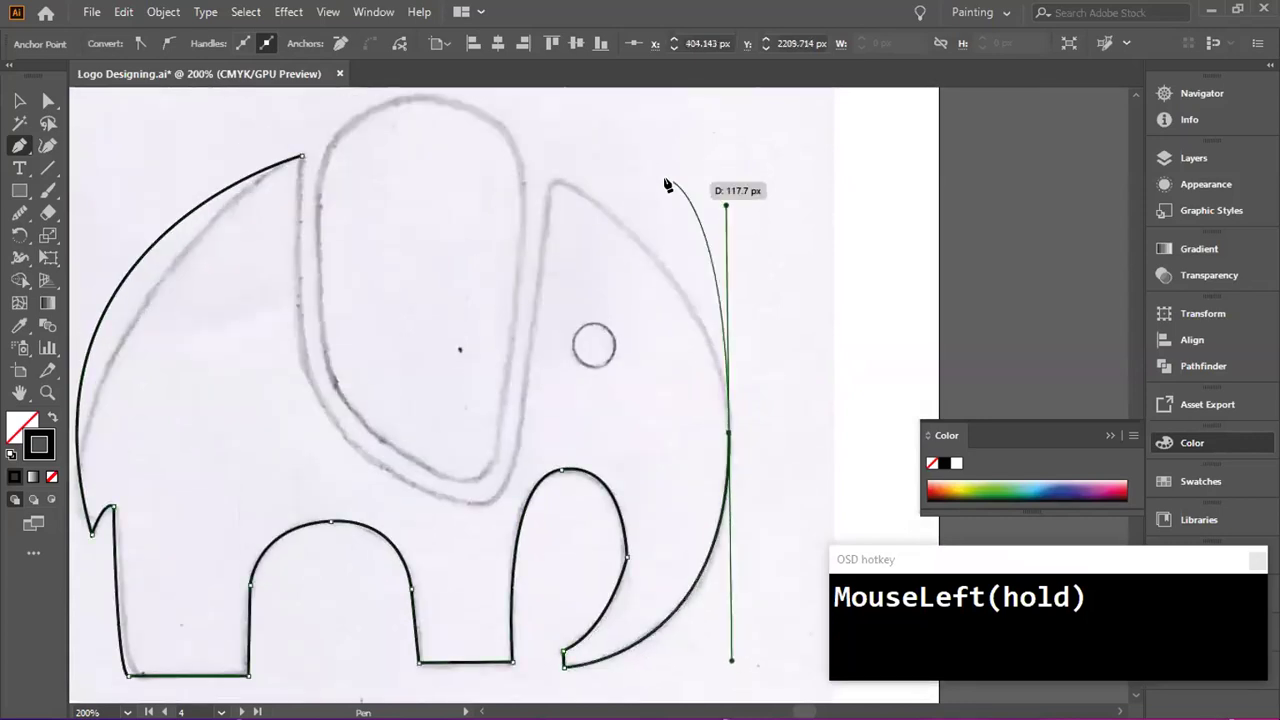
pyautogui.click(545, 177)
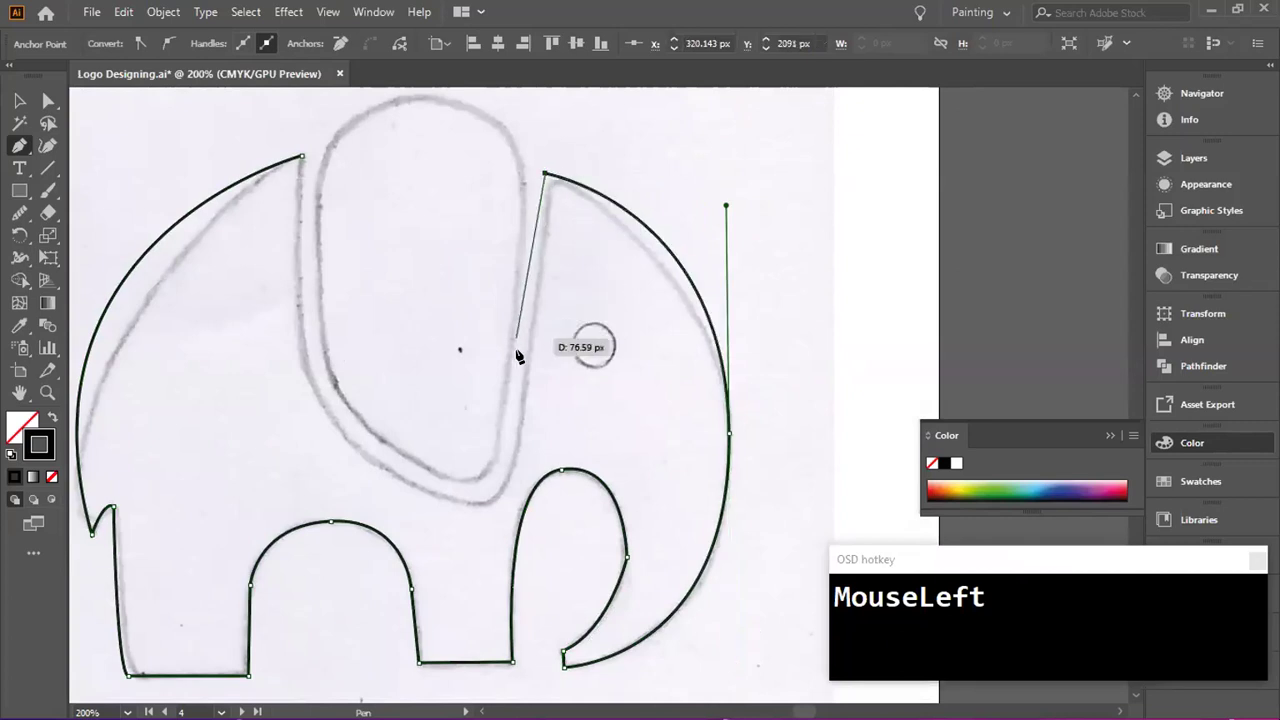
# - Trace the body edge around the ear from the head's upper point and close the outline at its starting point
pyautogui.click(511, 470)
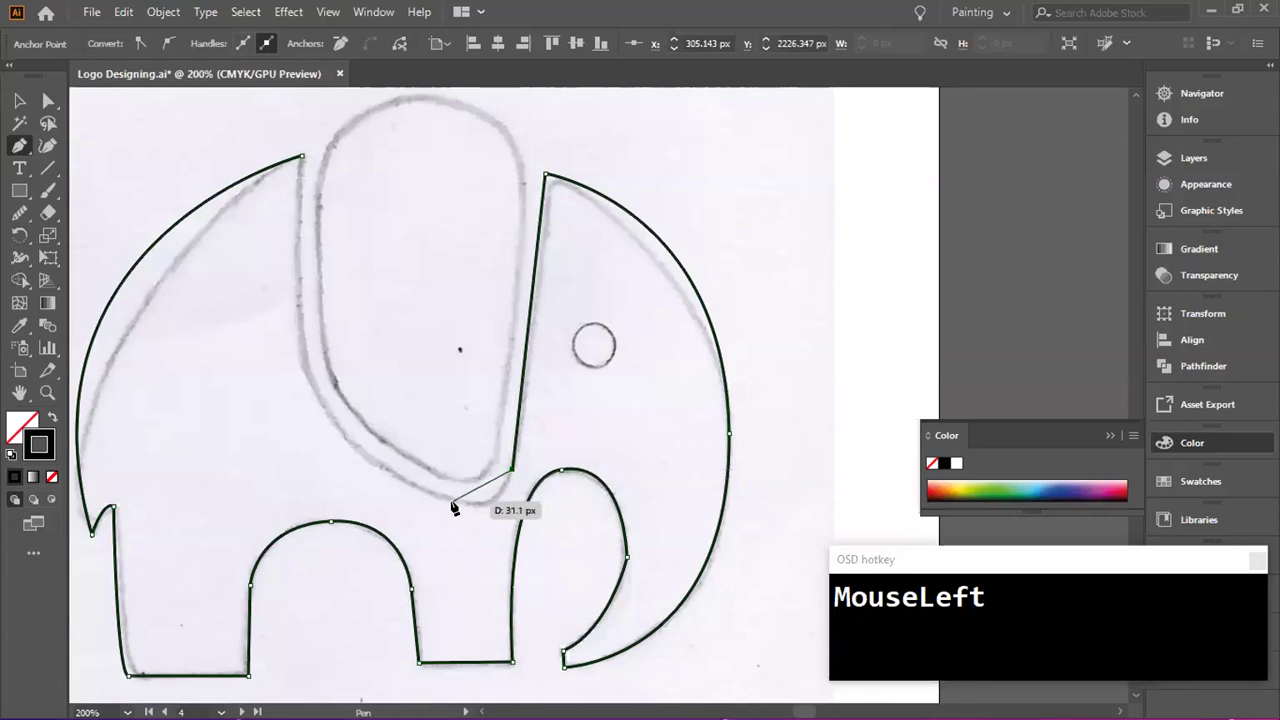
pyautogui.moveTo(430, 495); pyautogui.dragTo(389, 481)
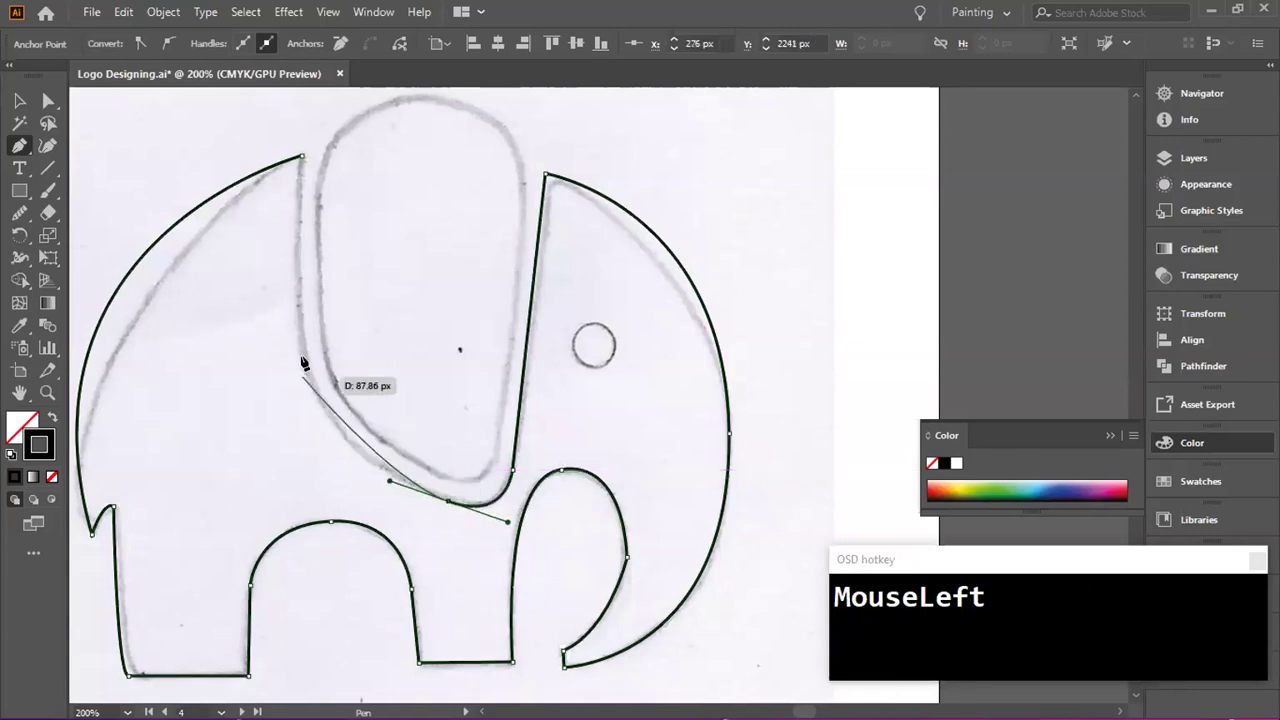
pyautogui.moveTo(297, 363); pyautogui.dragTo(261, 269)
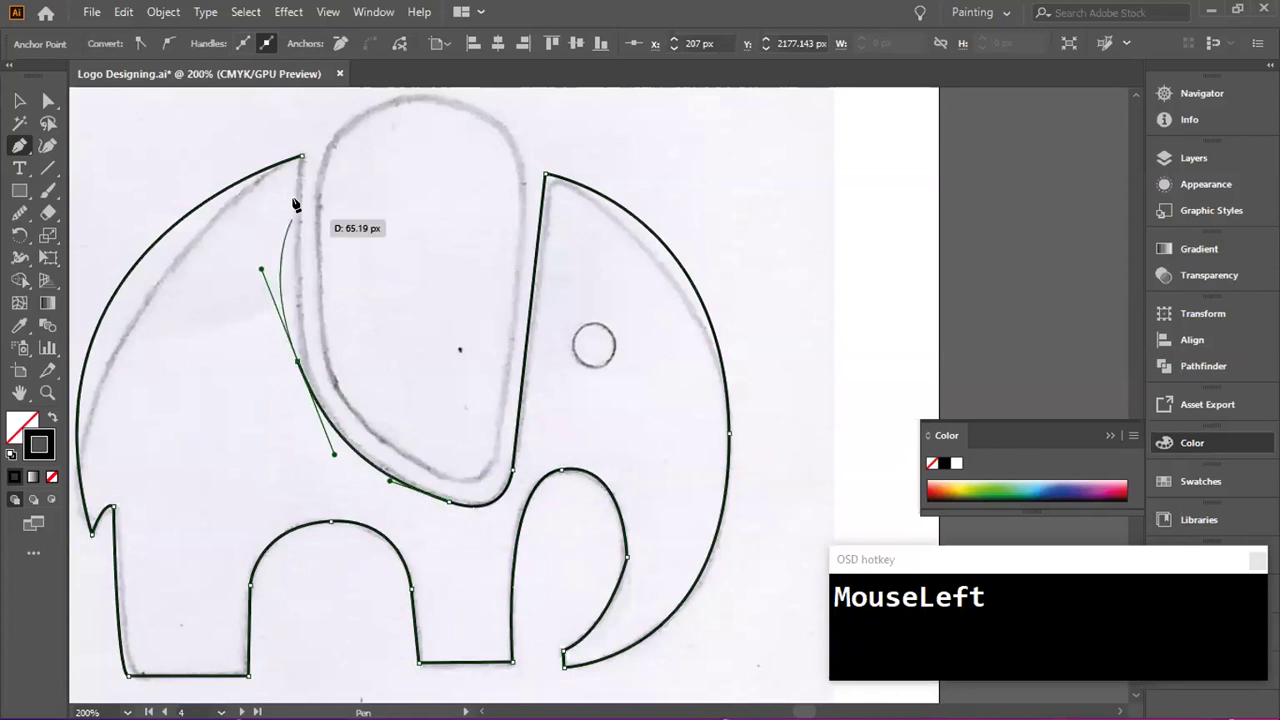
pyautogui.moveTo(299, 364); pyautogui.dragTo(298, 168)
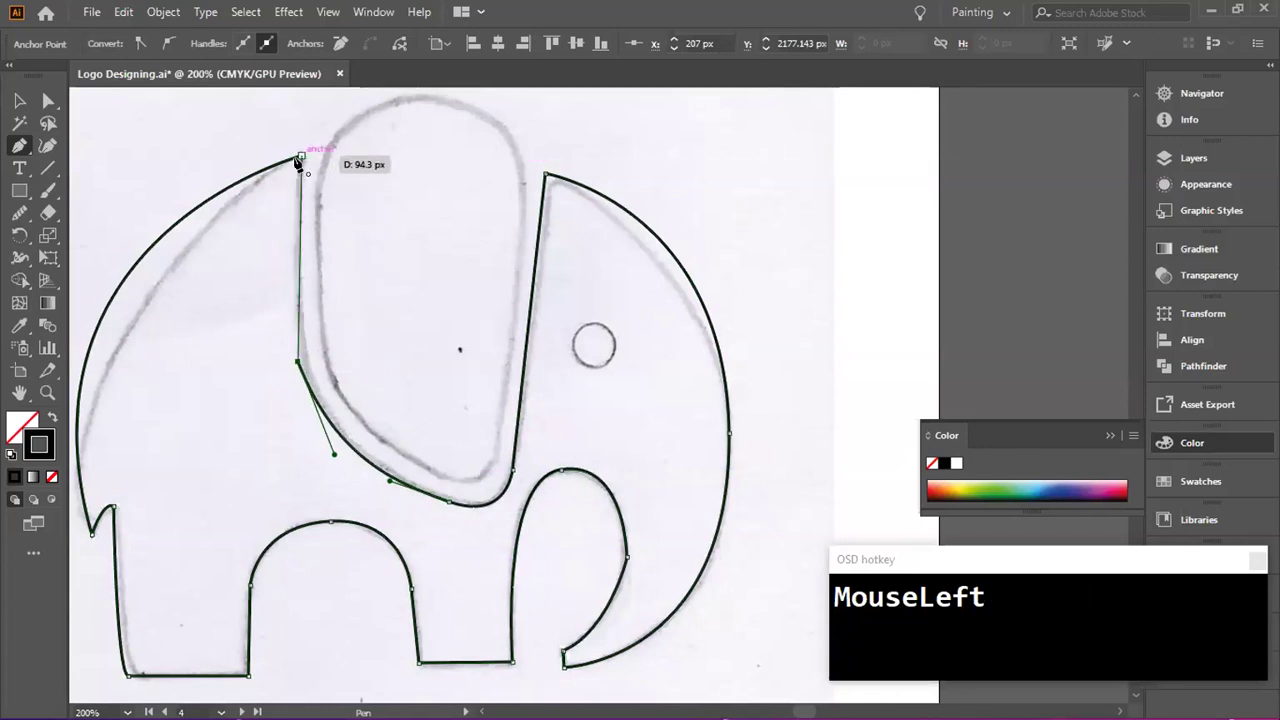
pyautogui.click(300, 158)
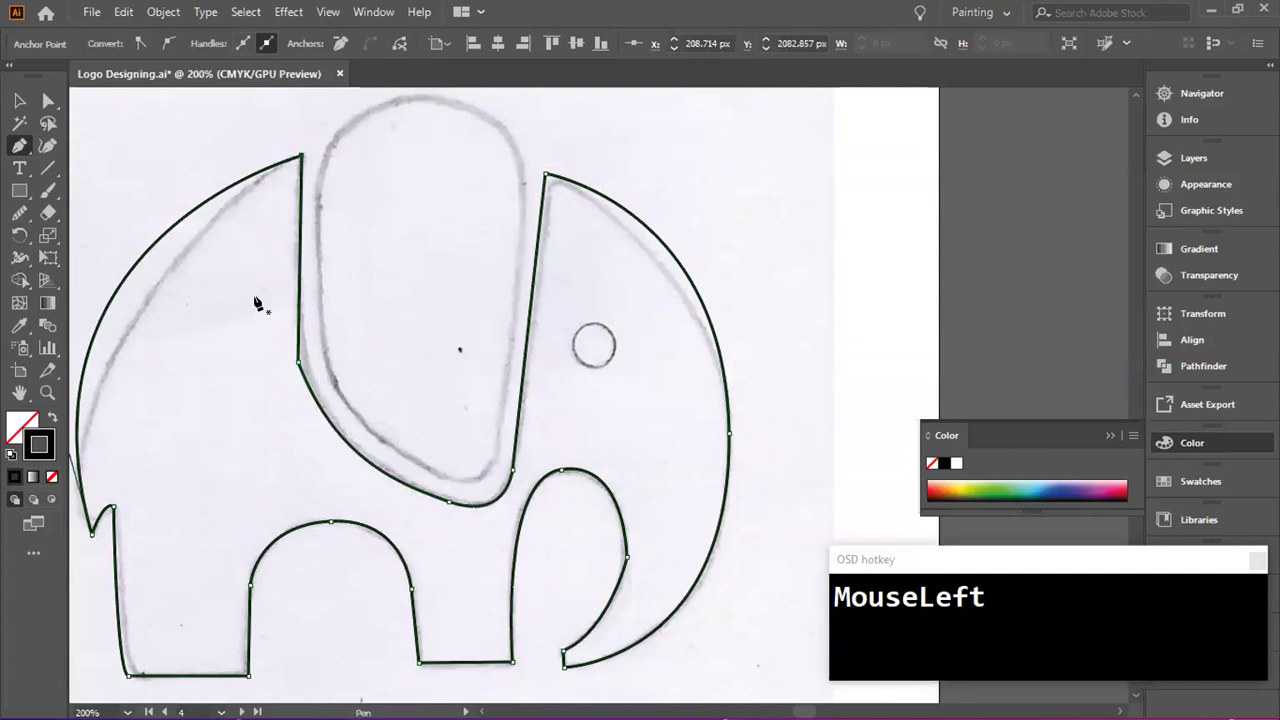
# - Bend the body edges on both sides of the ear into gentle curves matching the sketch with the Curvature tool
pyautogui.moveTo(365, 312); pyautogui.dragTo(490, 294)
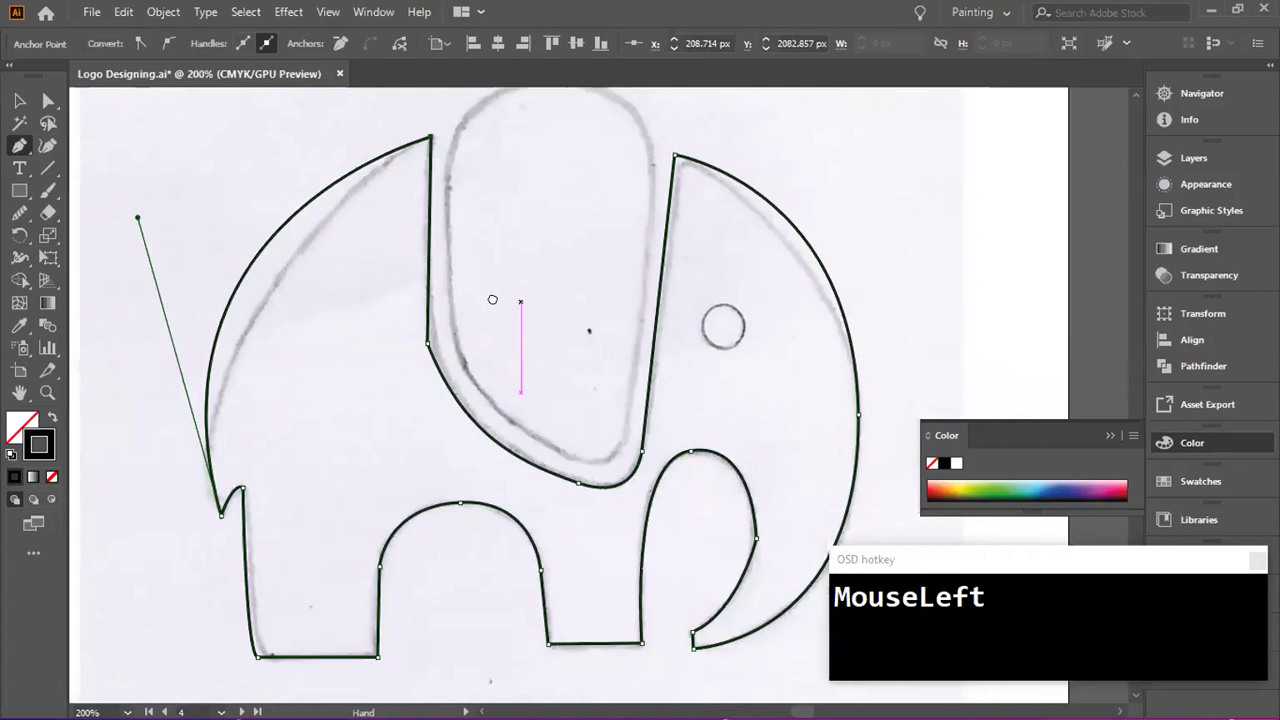
pyautogui.click(47, 146)
pyautogui.moveTo(428, 240); pyautogui.dragTo(416, 234)
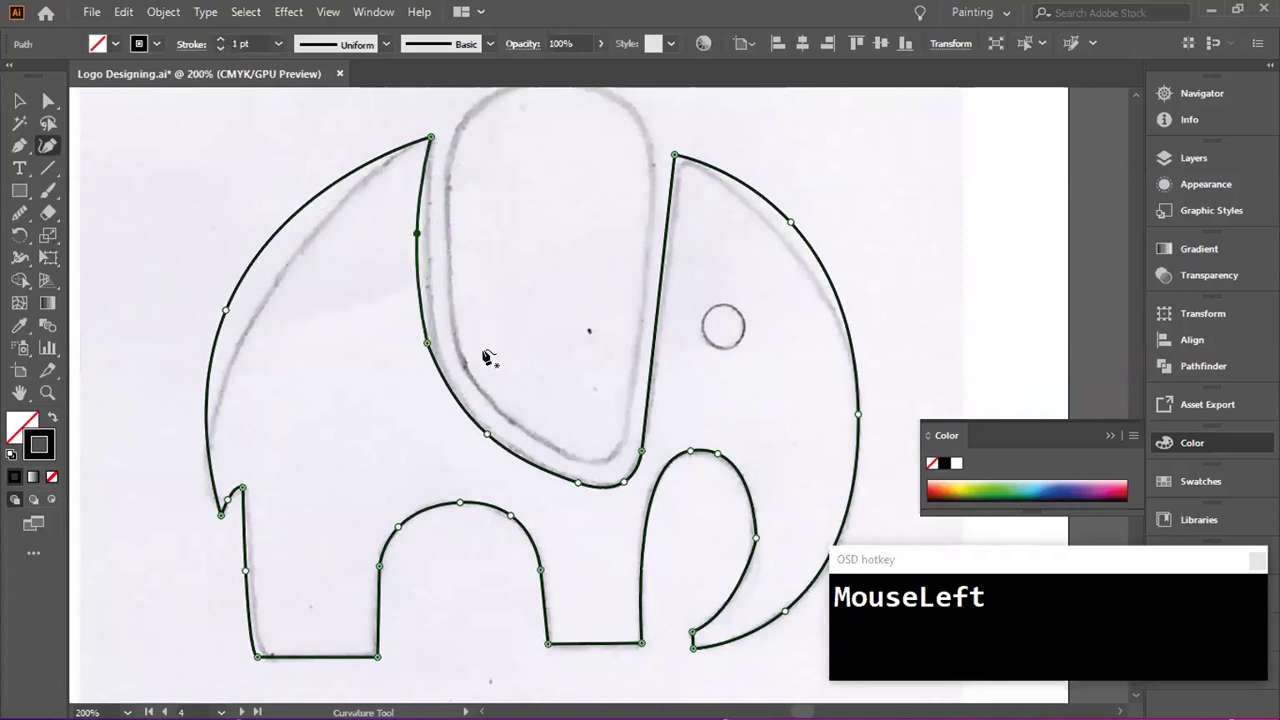
pyautogui.moveTo(428, 343); pyautogui.dragTo(432, 345)
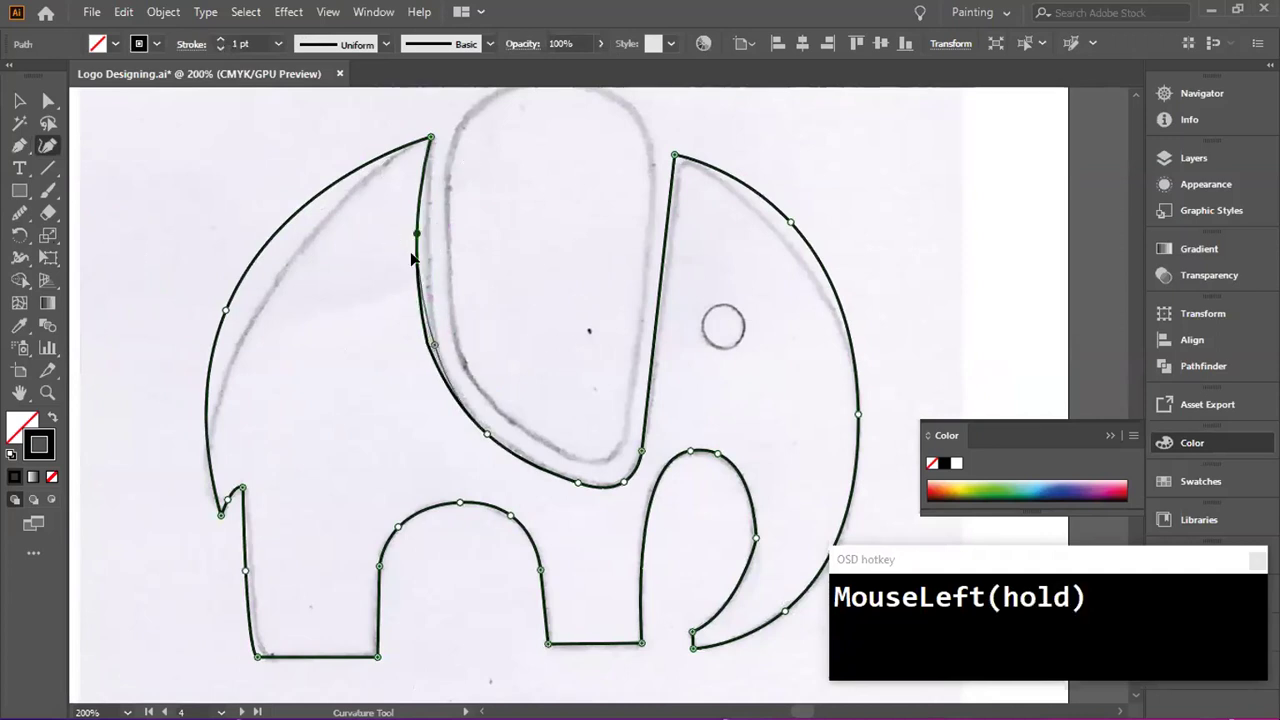
pyautogui.moveTo(421, 300); pyautogui.dragTo(424, 300)
pyautogui.moveTo(416, 235); pyautogui.dragTo(423, 230)
pyautogui.moveTo(659, 298); pyautogui.dragTo(662, 296)
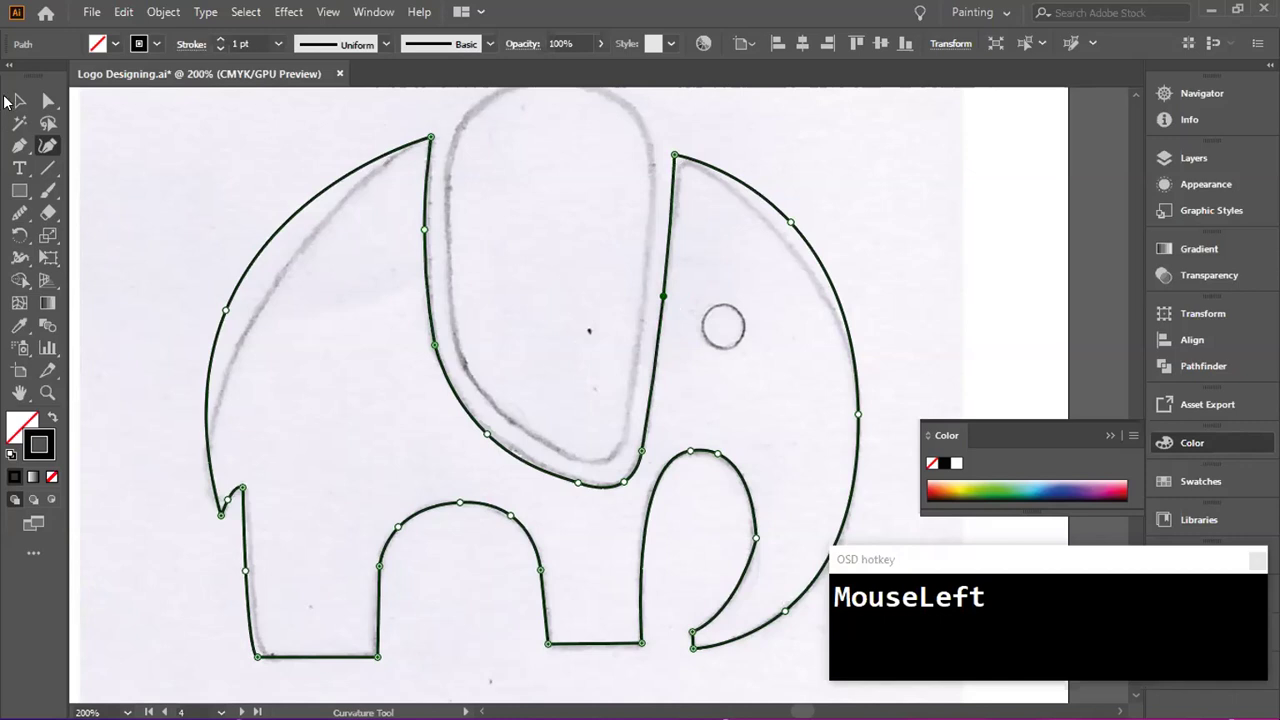
# - Smooth the trunk's inner curve along the sketch line with the Smooth tool
pyautogui.click(19, 101)
pyautogui.click(18, 147)
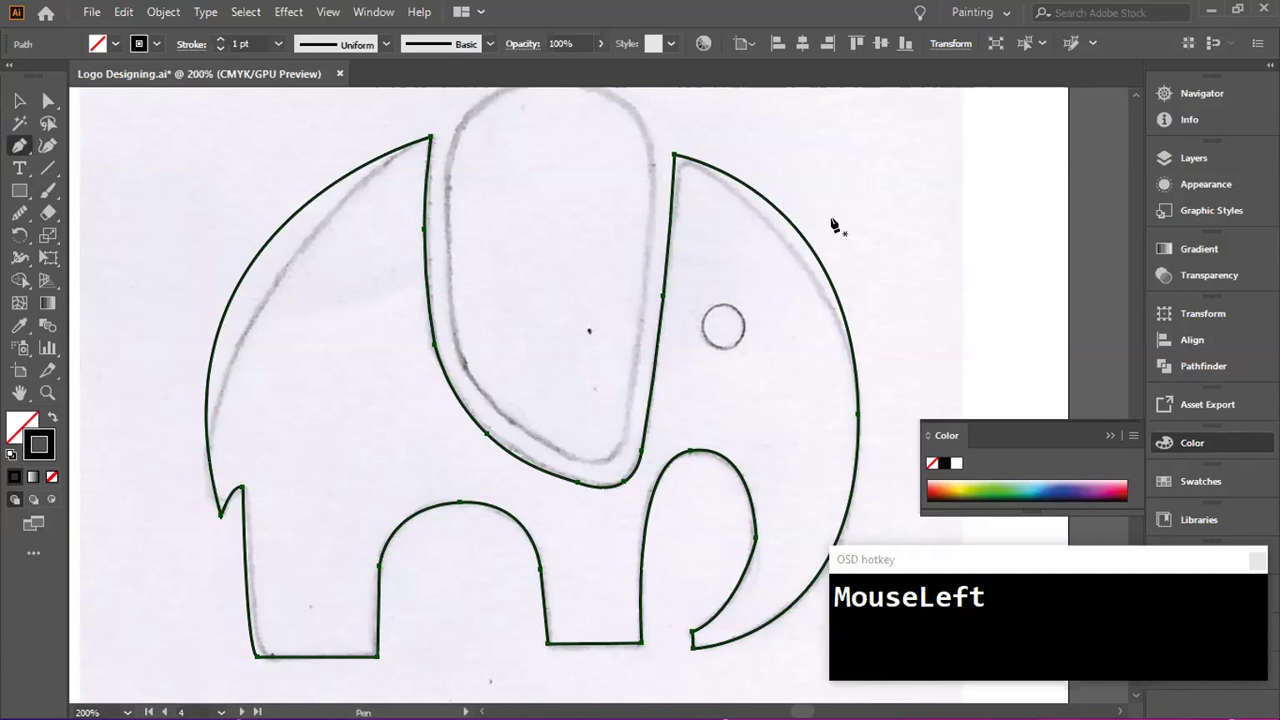
pyautogui.scroll(-2, 800, 306)
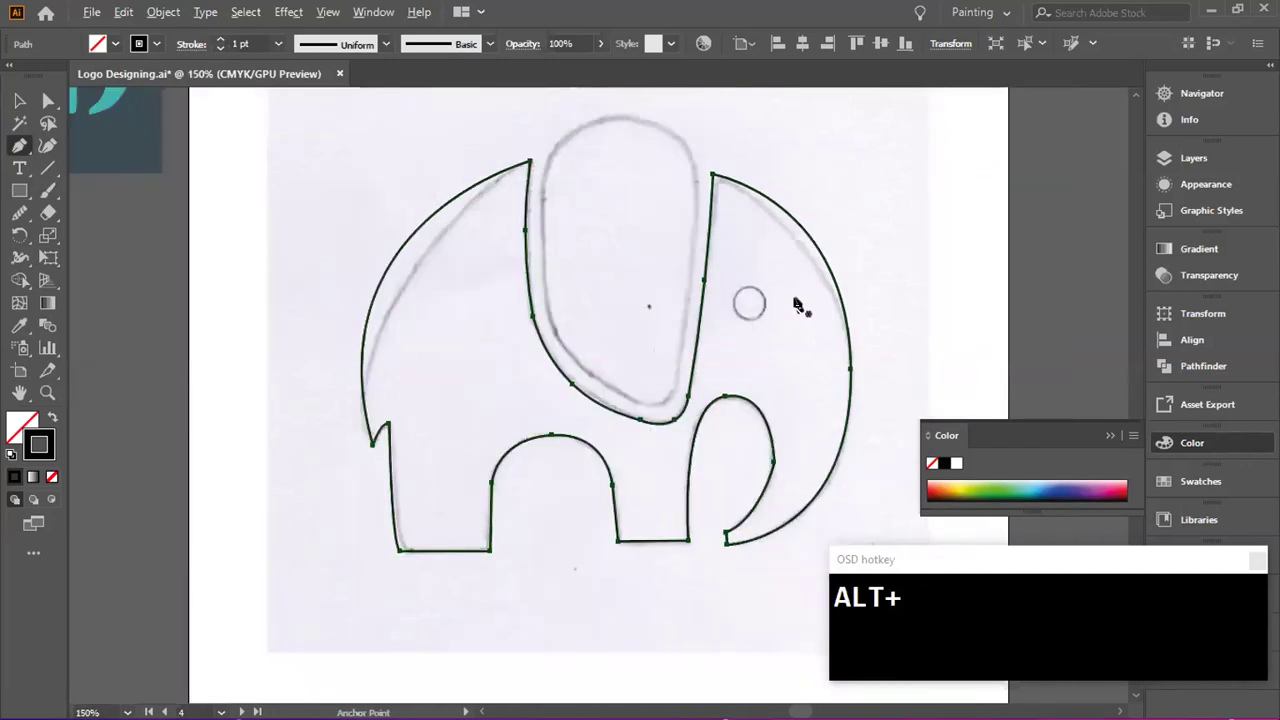
pyautogui.scroll(1, 515, 331)
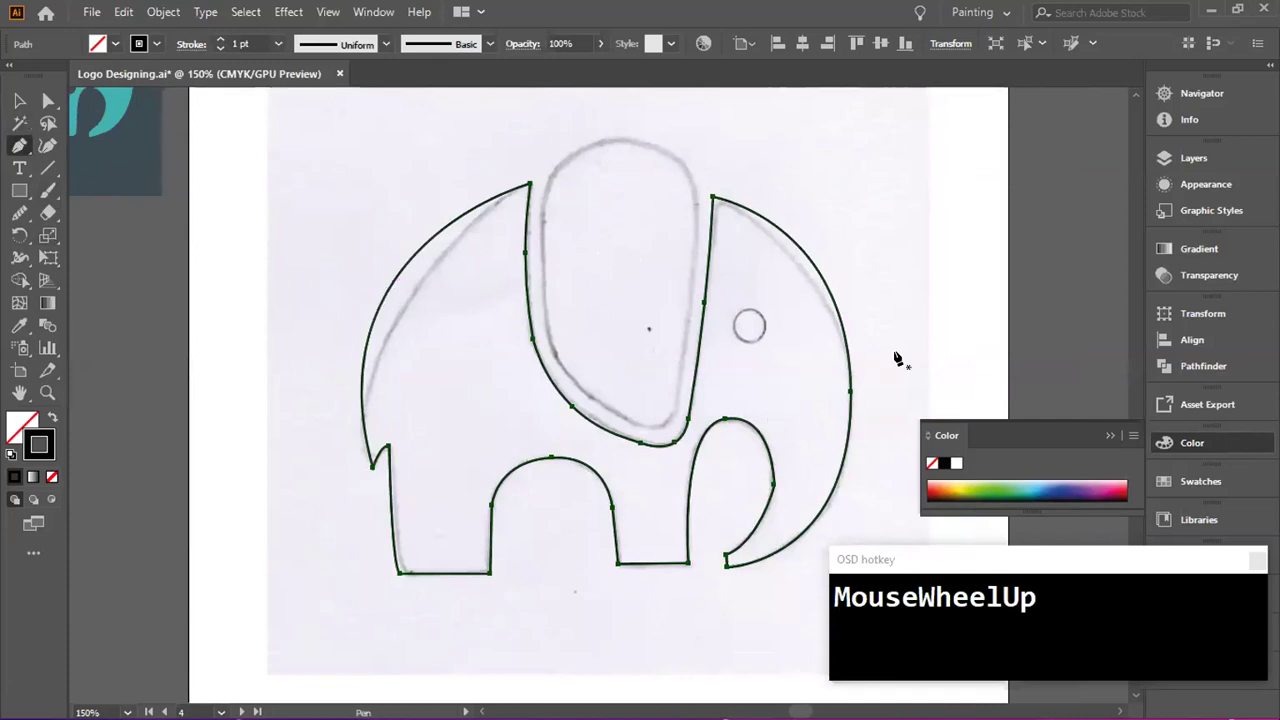
pyautogui.click(767, 480)
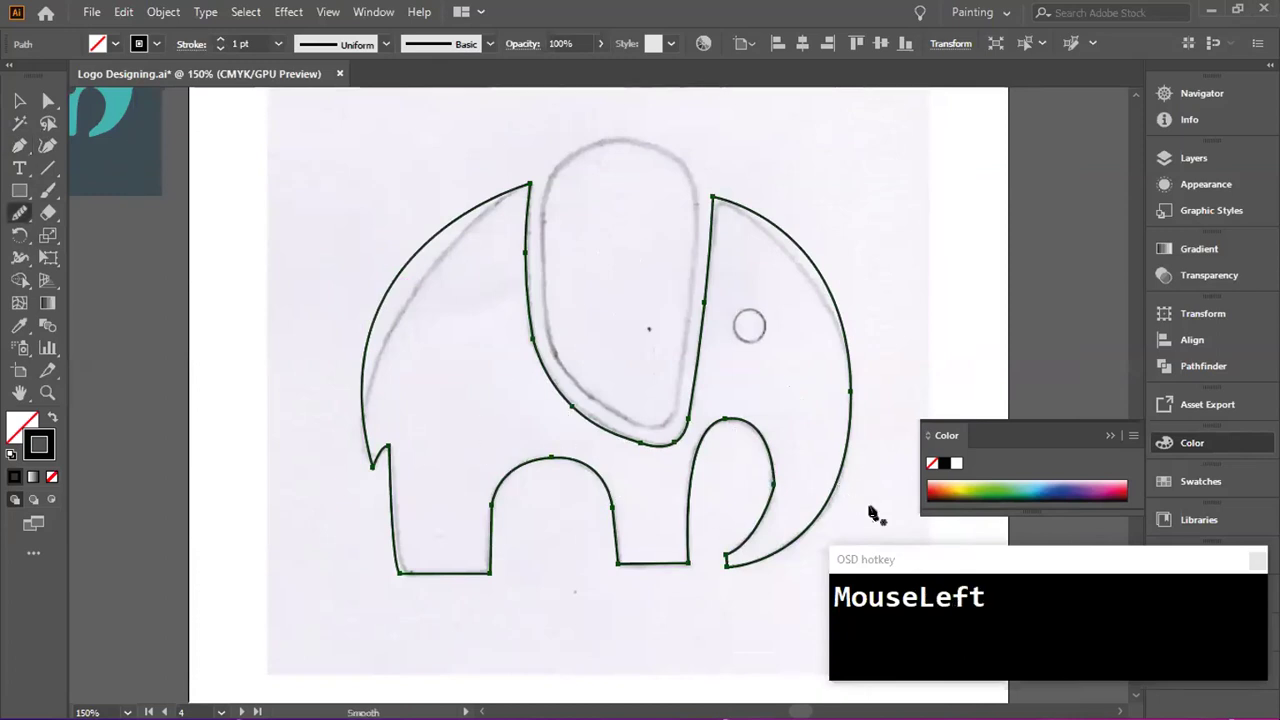
pyautogui.scroll(2, 872, 513)
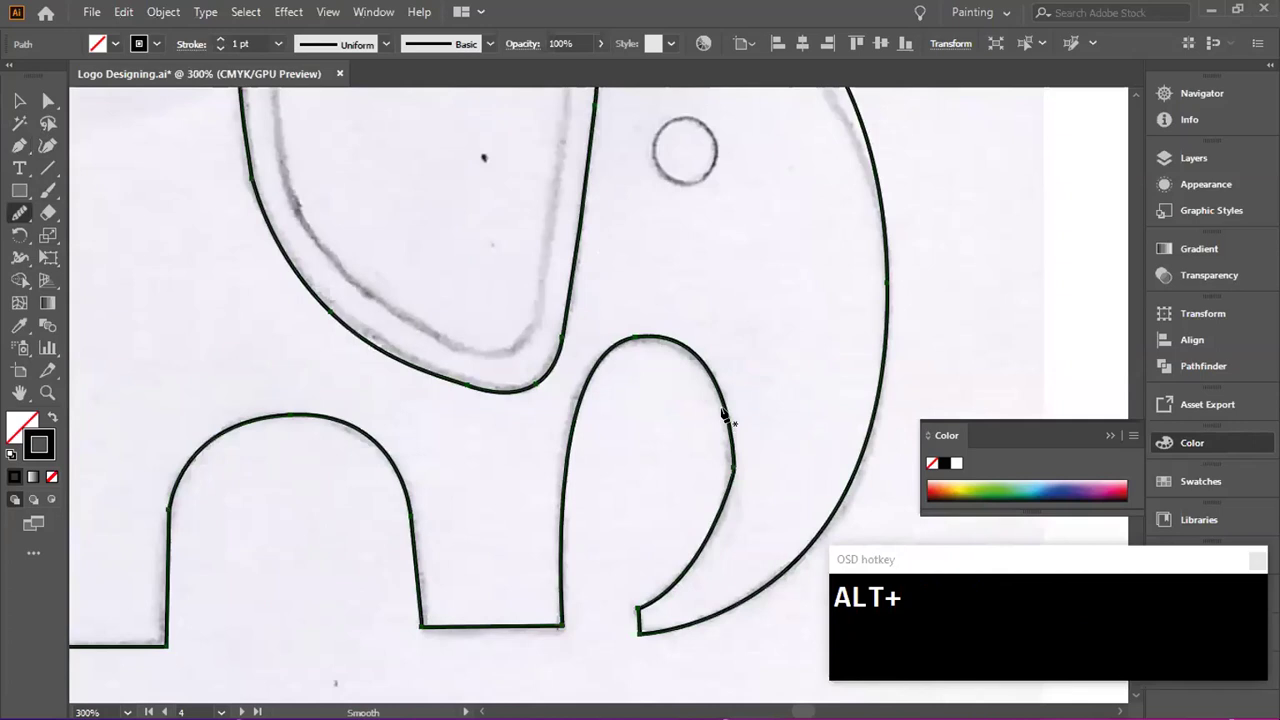
pyautogui.moveTo(725, 415)
pyautogui.mouseDown()
pyautogui.moveTo(716, 543)
pyautogui.moveTo(604, 558)
pyautogui.moveTo(569, 537)
pyautogui.mouseUp()
# - Smooth the body edge that runs around the ear with the Smooth tool
pyautogui.scroll(3, 288, 500)
pyautogui.scroll(2, 228, 248)
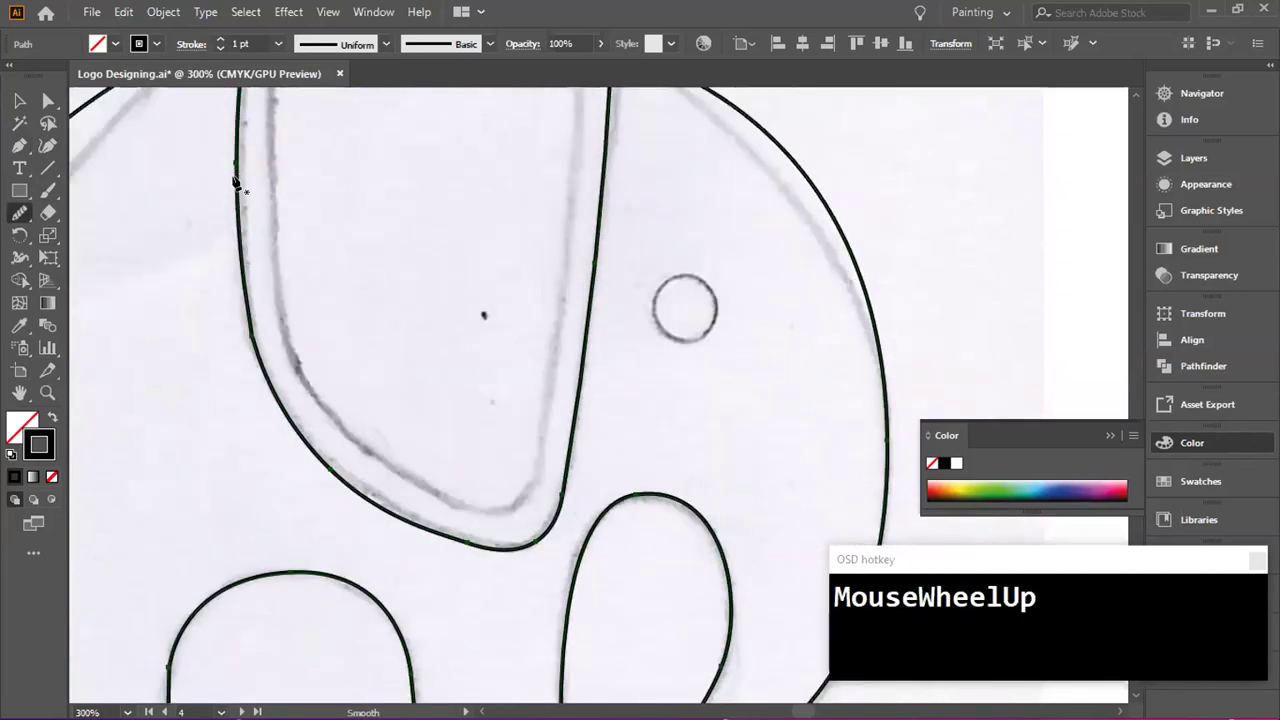
pyautogui.scroll(1, 238, 176)
pyautogui.moveTo(522, 612)
pyautogui.mouseDown()
pyautogui.moveTo(585, 508)
pyautogui.moveTo(580, 345)
pyautogui.mouseUp()
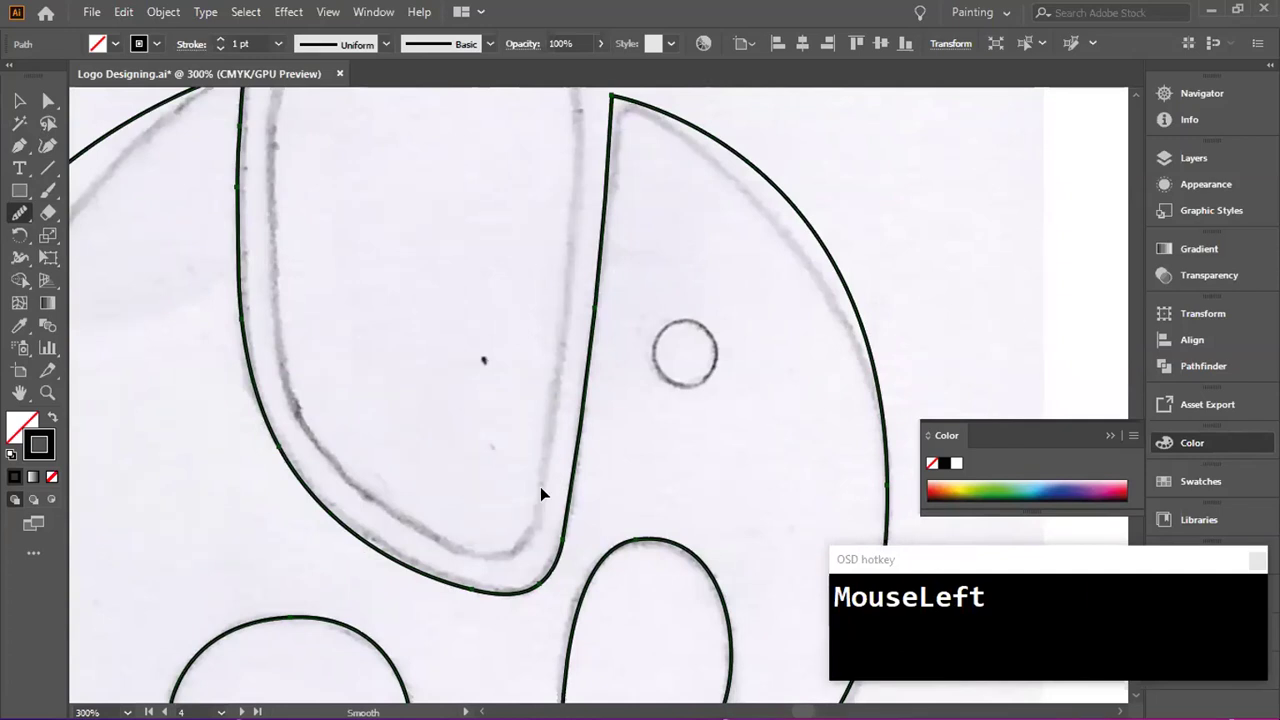
pyautogui.hotkey('ctrl', '-')
pyautogui.hotkey('ctrl', '-')
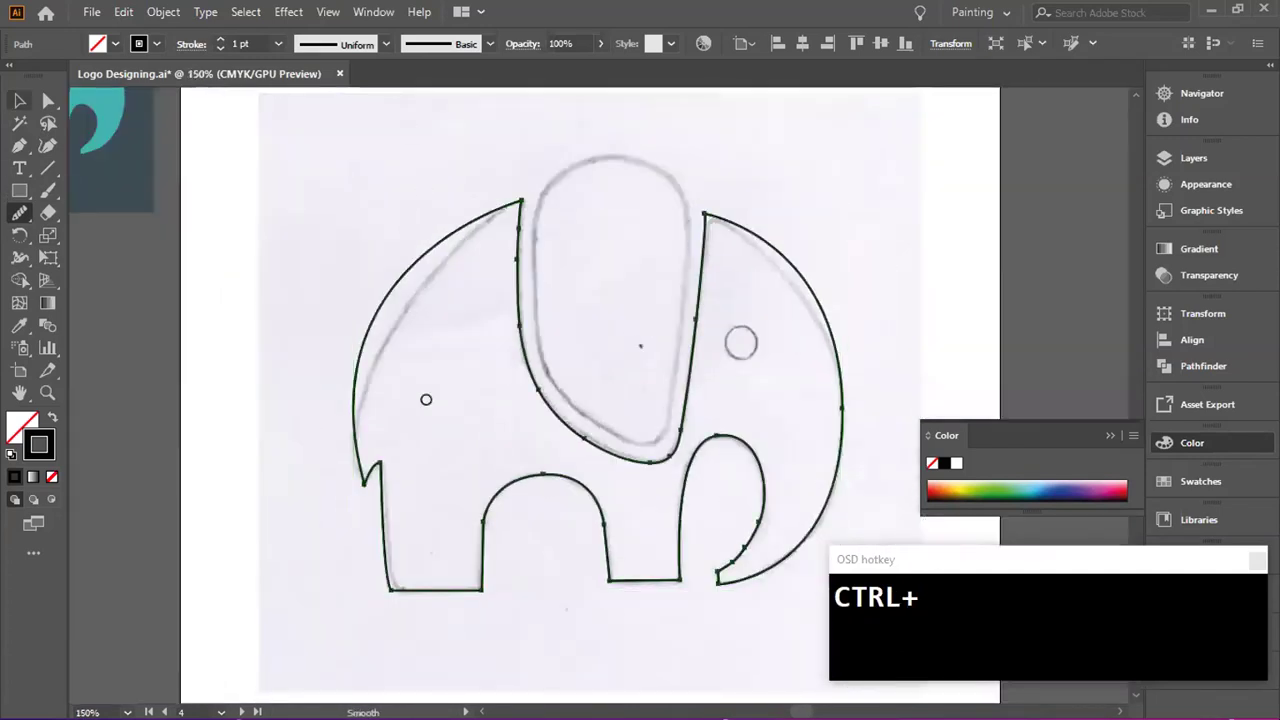
# - Fill the body outline with the teal sampled from the reference elephant logo using the Eyedropper, and deselect it
pyautogui.click(17, 100)
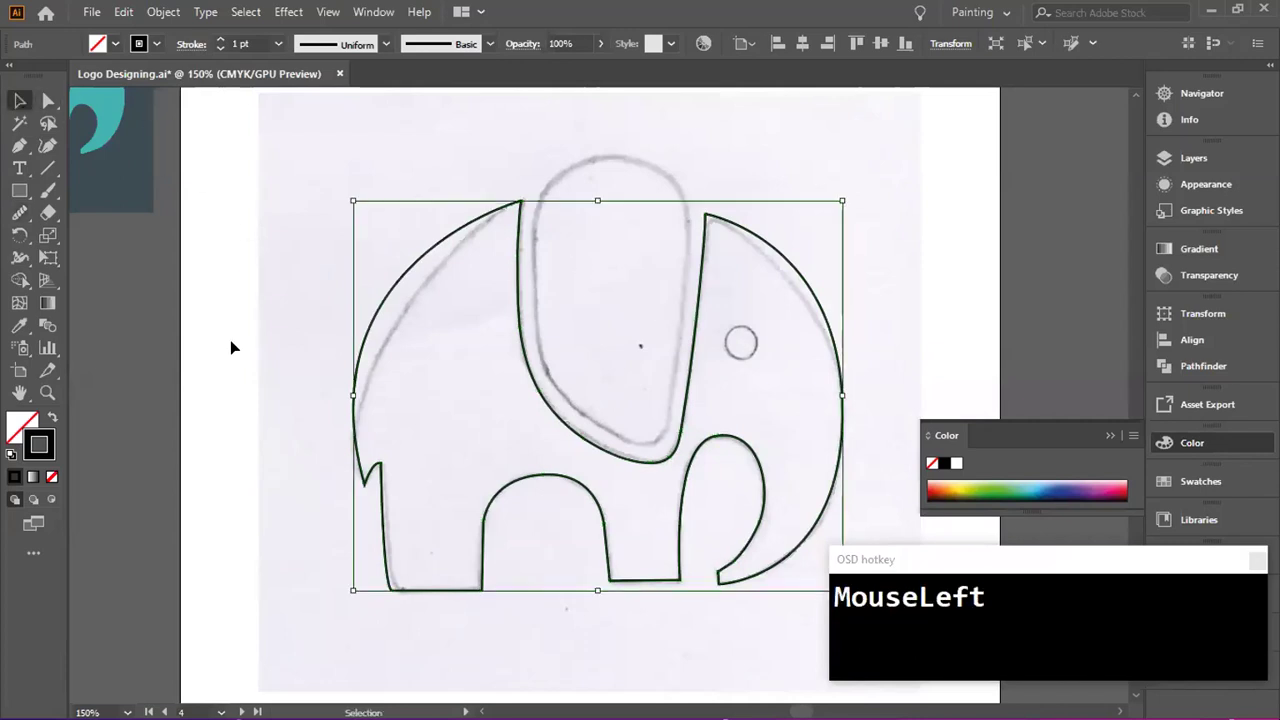
pyautogui.scroll(1, 220, 422)
pyautogui.scroll(2, 211, 417)
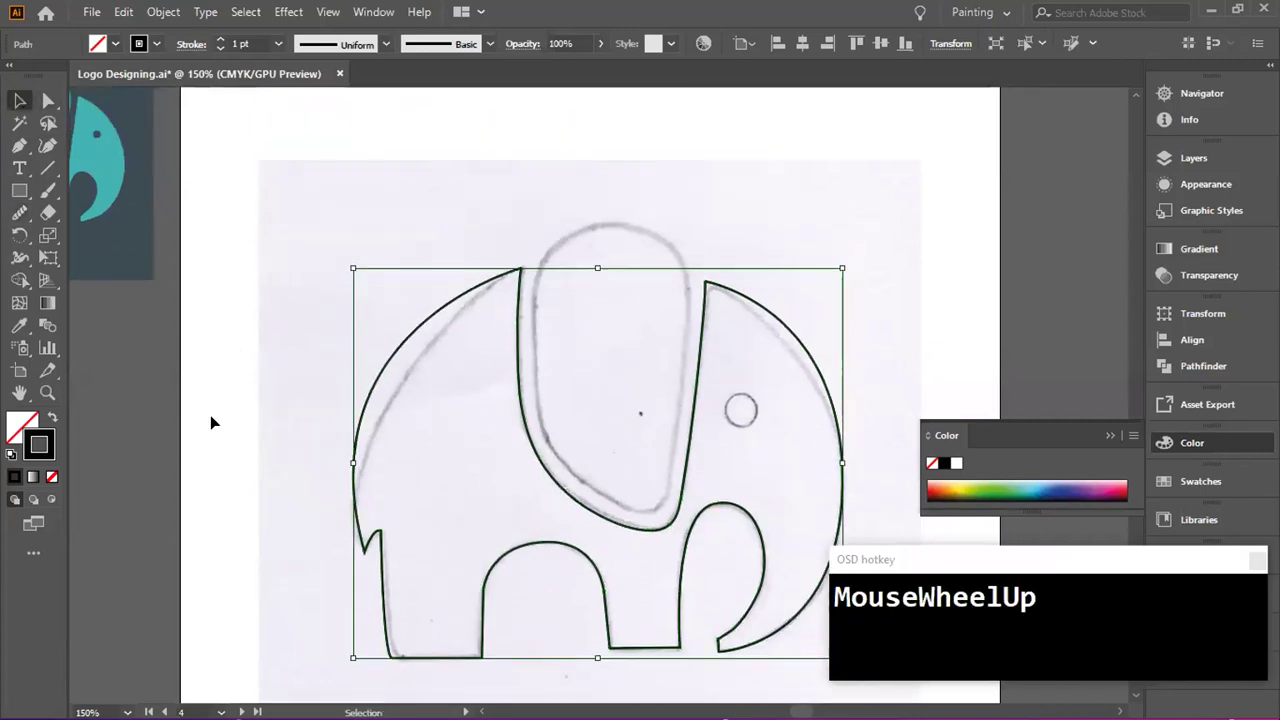
pyautogui.press('i')
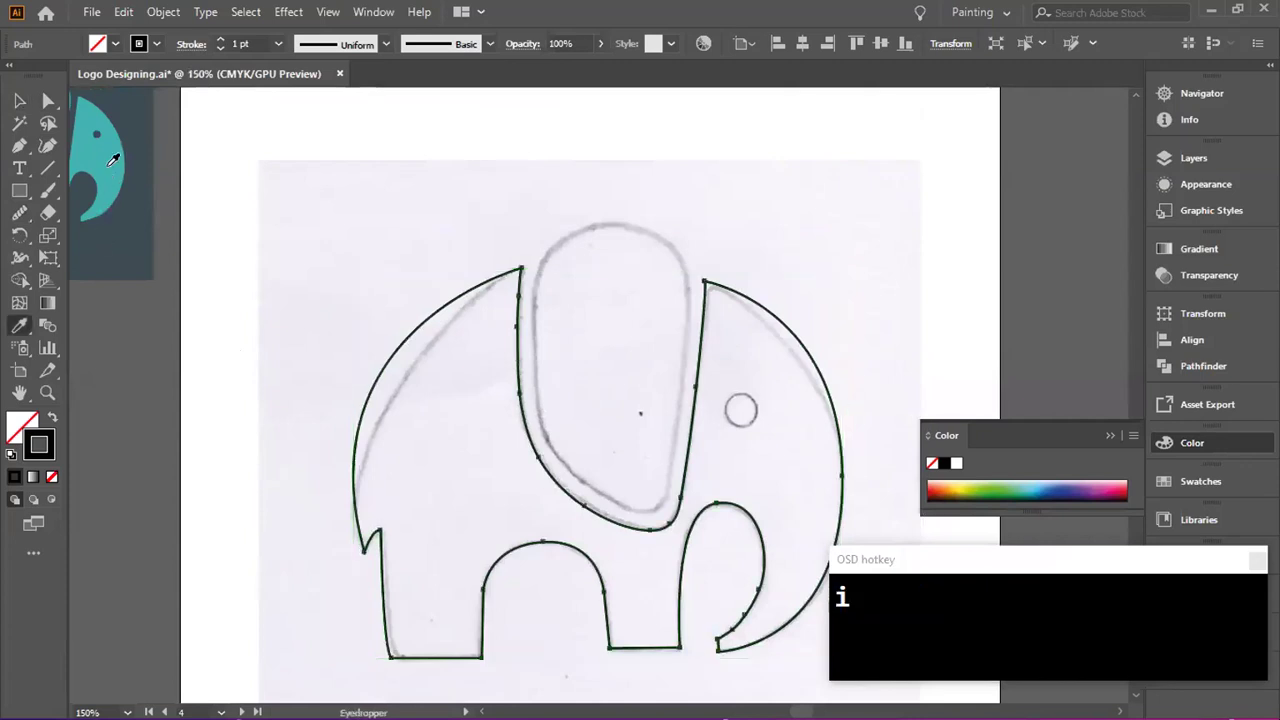
pyautogui.click(113, 160)
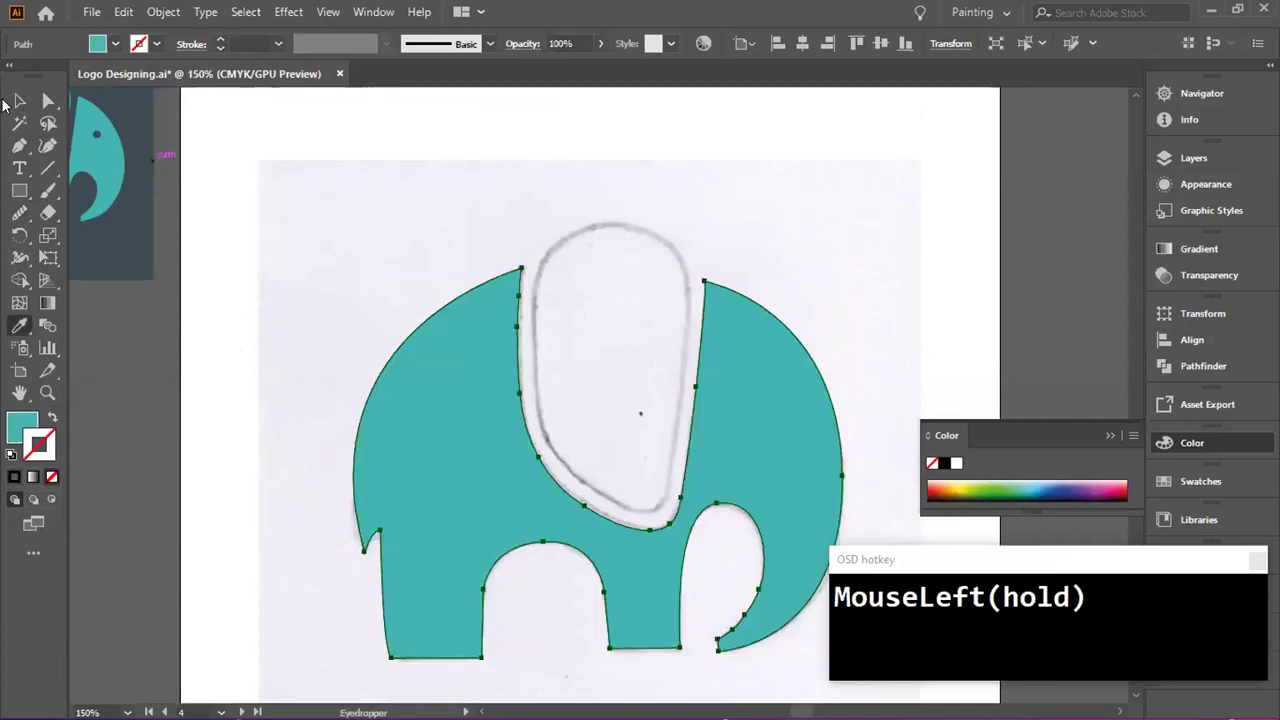
pyautogui.click(19, 100)
pyautogui.click(295, 375)
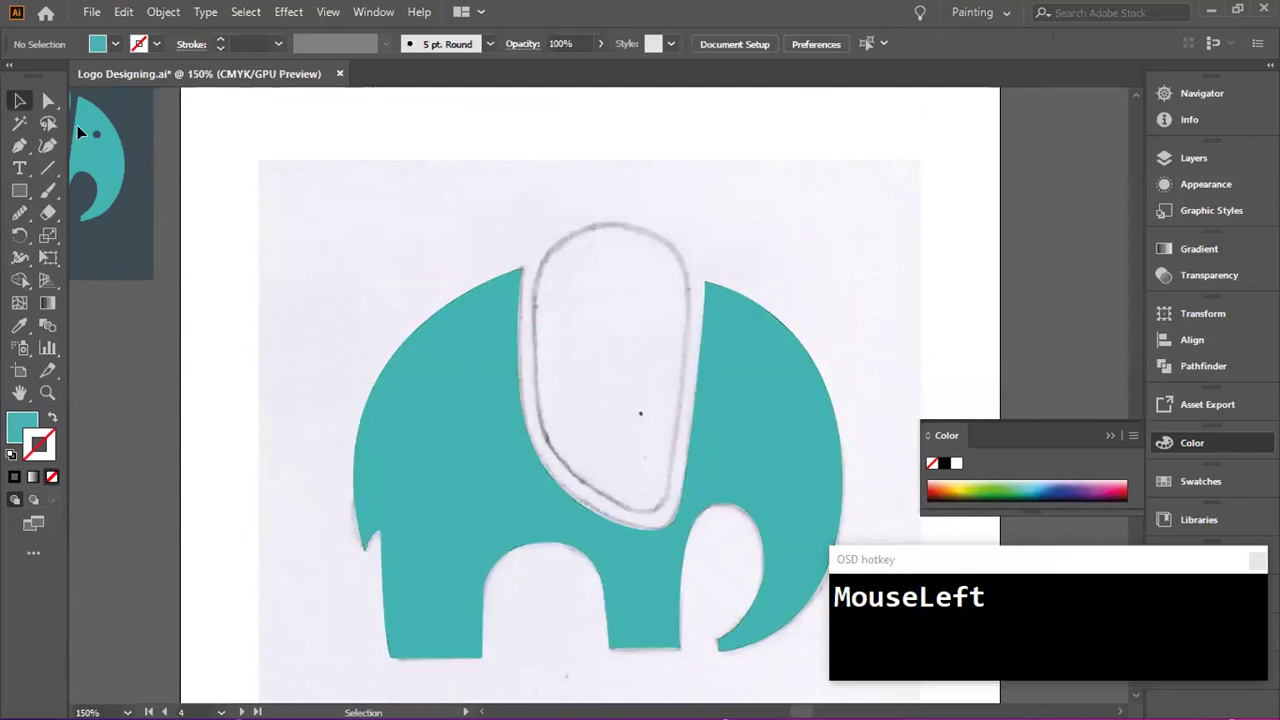
# - Round the back's pointed upper corner beside the ear with the Direct Selection tool
pyautogui.moveTo(96, 133)
pyautogui.mouseDown()
pyautogui.moveTo(163, 160)
pyautogui.moveTo(497, 394)
pyautogui.mouseUp()
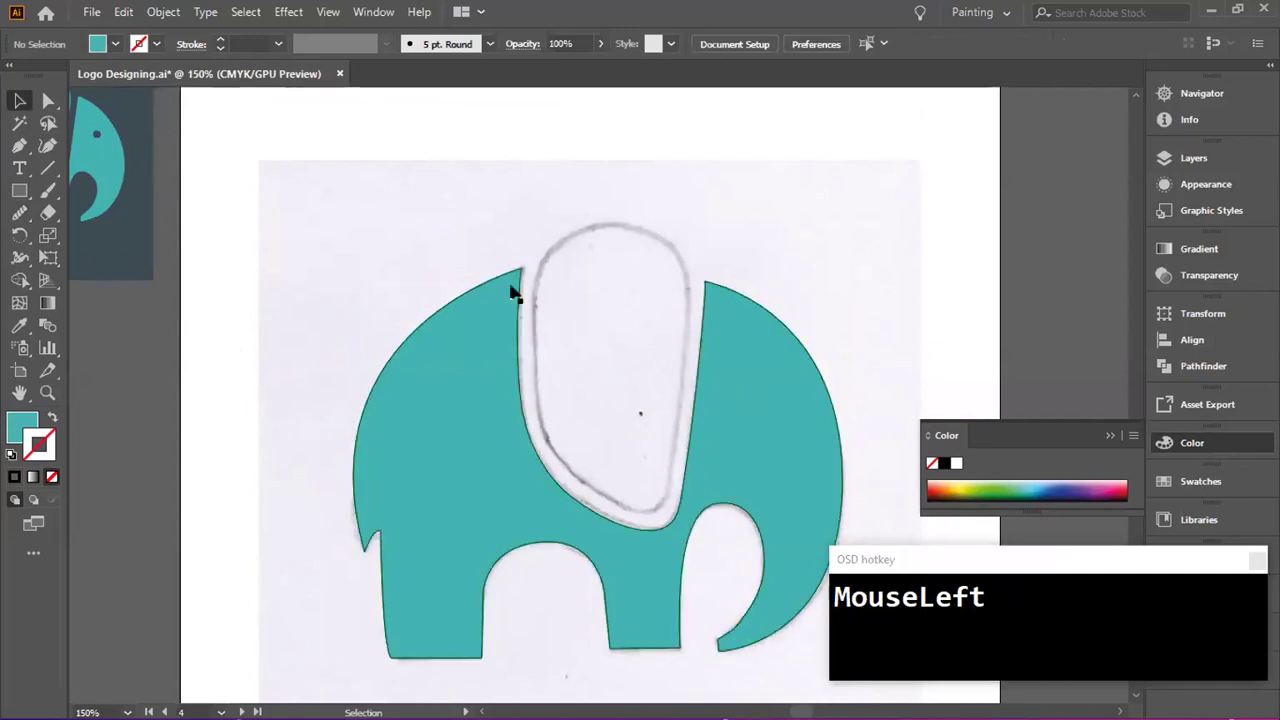
pyautogui.hotkey('ctrl', '+')
pyautogui.keyDown('alt'); pyautogui.scroll(1, 540, 292); pyautogui.keyUp('alt')
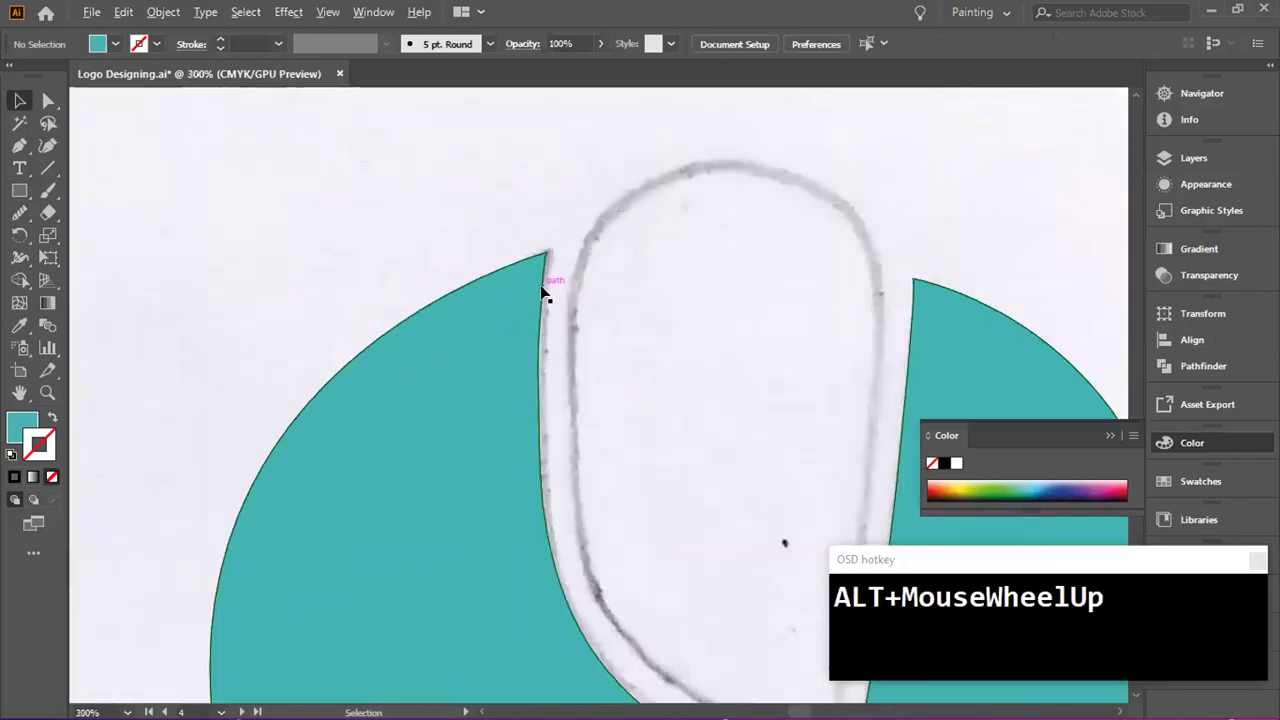
pyautogui.keyDown('alt'); pyautogui.scroll(1, 528, 277); pyautogui.keyUp('alt')
pyautogui.click(45, 101)
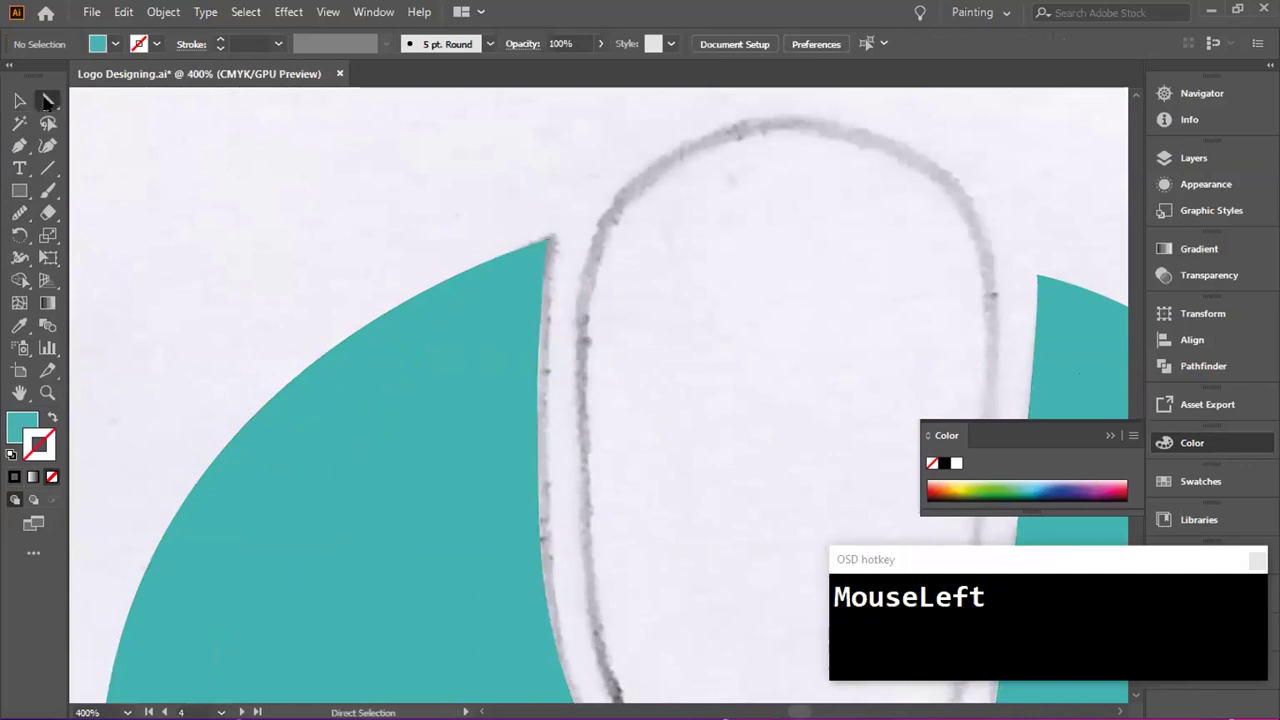
pyautogui.click(536, 257)
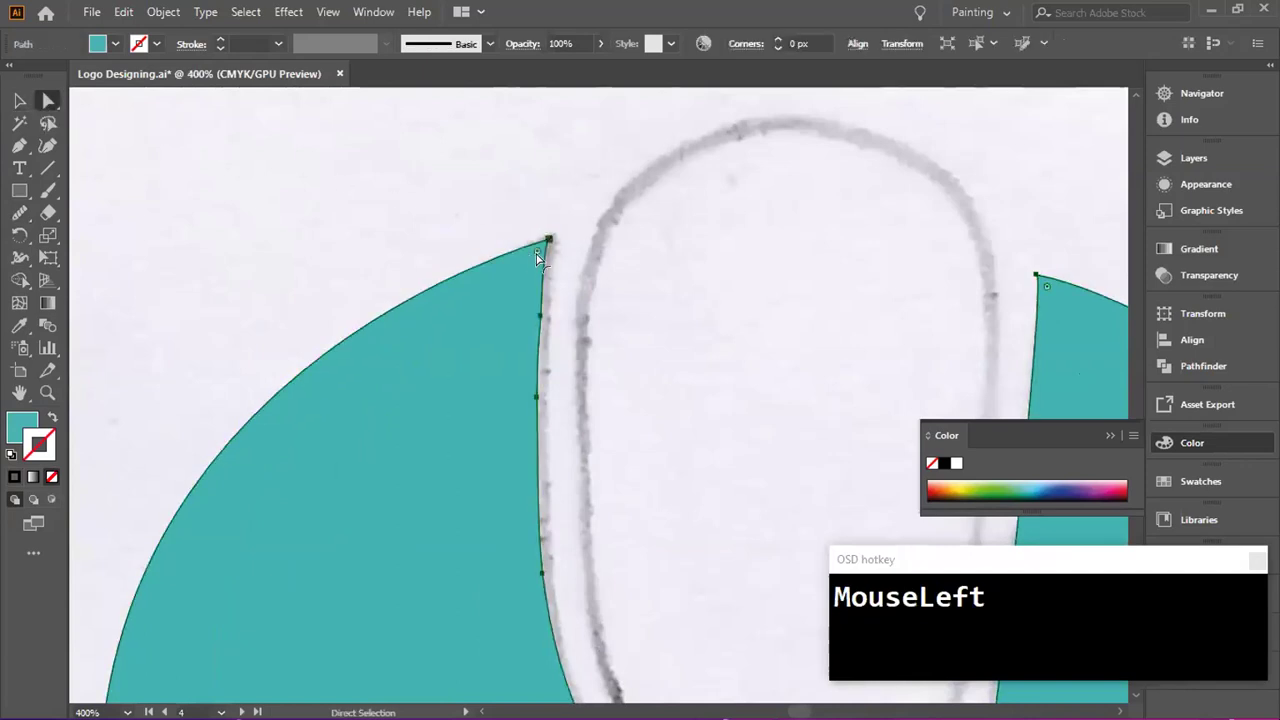
pyautogui.moveTo(534, 251)
pyautogui.mouseDown()
pyautogui.moveTo(531, 271)
pyautogui.moveTo(523, 263)
pyautogui.mouseUp()
# - Slightly round the remaining sharp body corners together, including the tail tip and the notch beside the rear leg
pyautogui.scroll(-1, 516, 451)
pyautogui.scroll(-3, 510, 453)
pyautogui.press('space')
pyautogui.moveTo(297, 571); pyautogui.dragTo(481, 346)
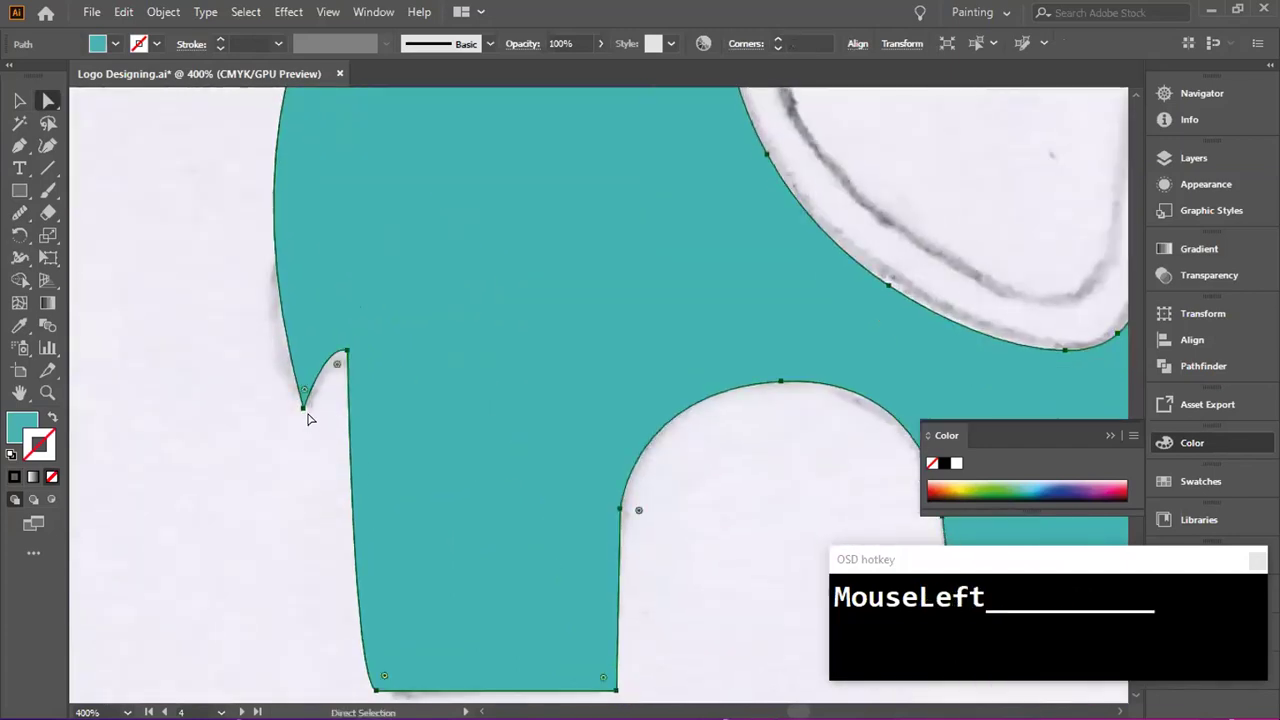
pyautogui.moveTo(305, 393); pyautogui.dragTo(311, 396)
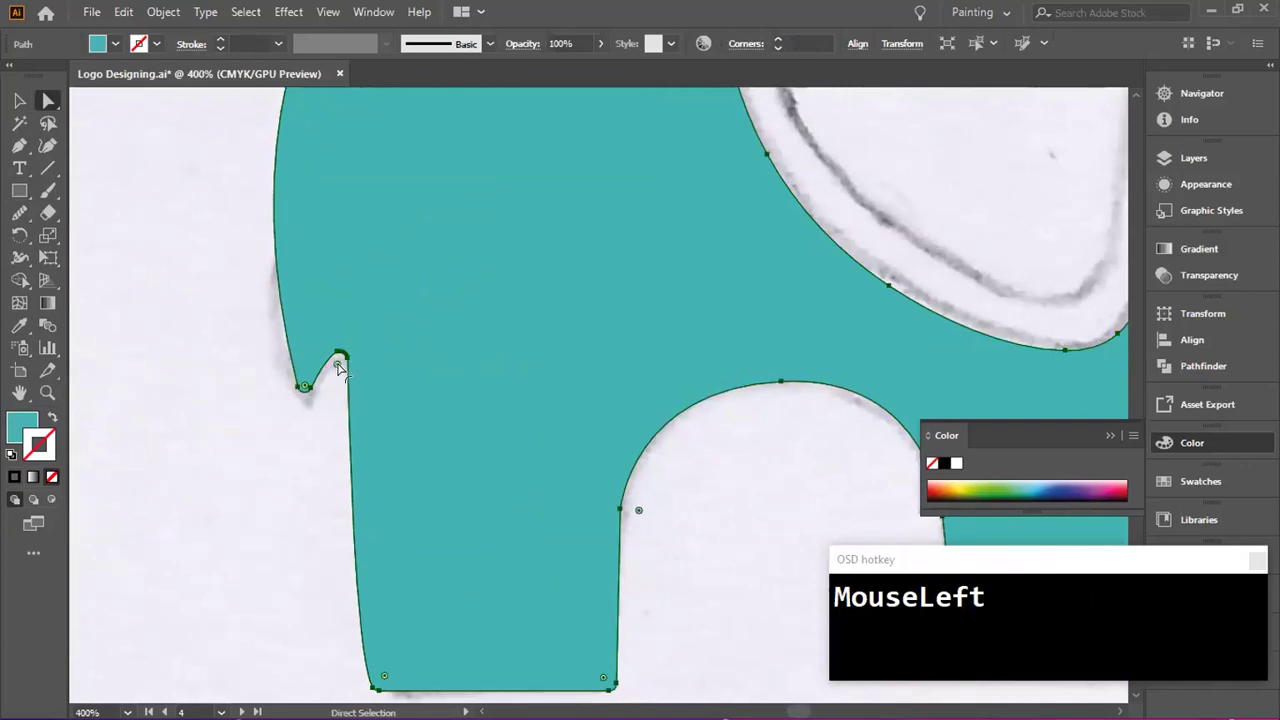
# - Round both bottom corners of the rear foot to a radius of about 5.5 px, undoing unwanted drags
pyautogui.scroll(-3, 454, 399)
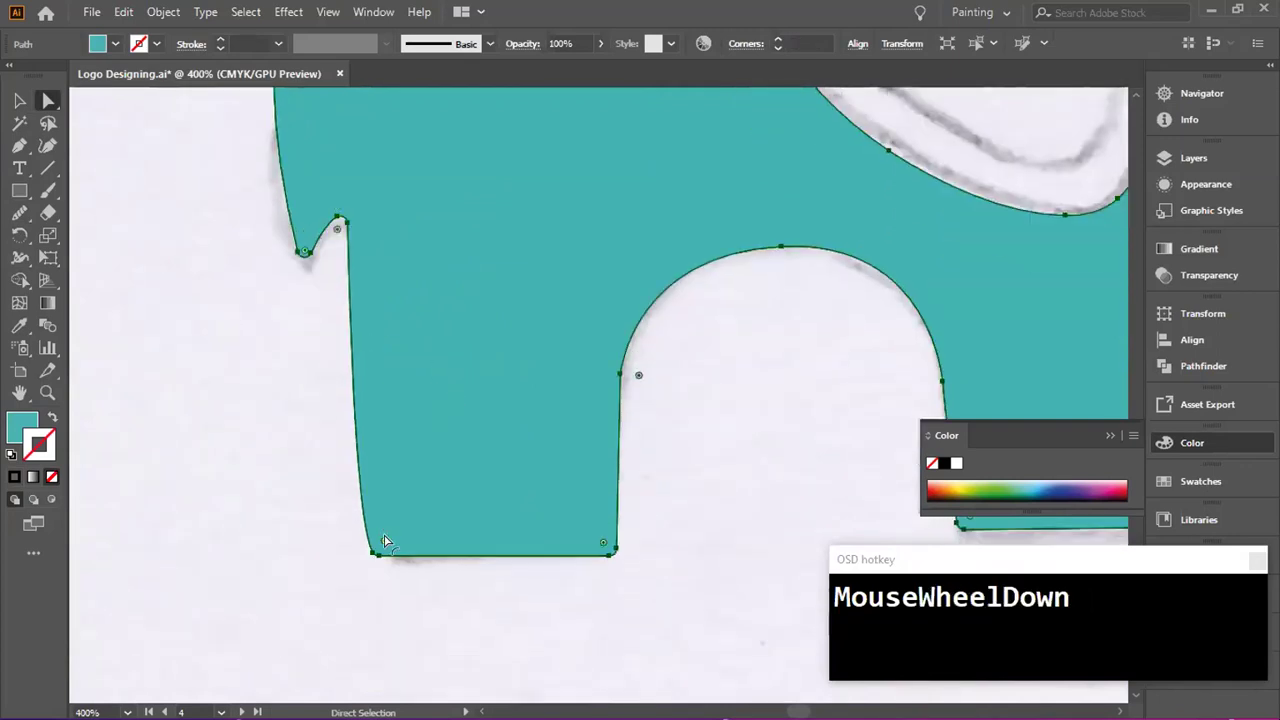
pyautogui.moveTo(383, 541); pyautogui.dragTo(392, 531)
pyautogui.hotkey('ctrl', 'z')
pyautogui.moveTo(590, 539); pyautogui.dragTo(640, 362)
pyautogui.hotkey('ctrl', 'z')
pyautogui.click(606, 545)
pyautogui.scroll(1, 748, 370)
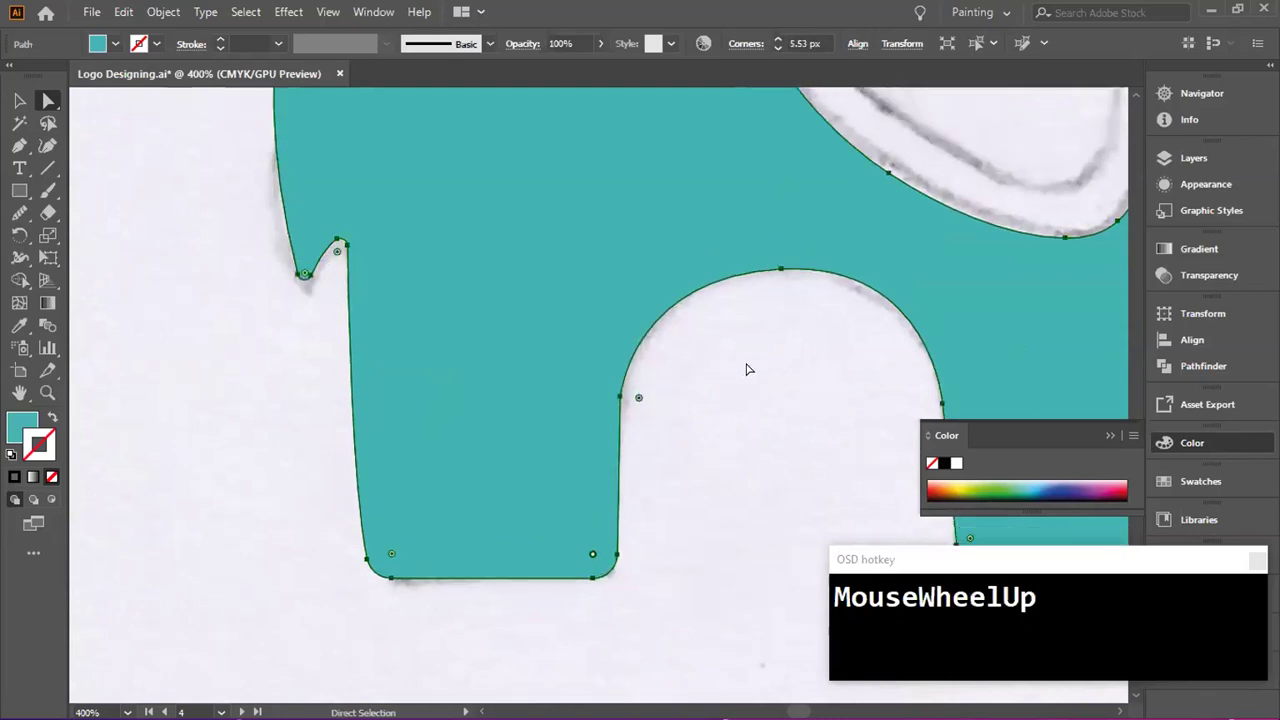
# - Round the front foot's bottom corners to about 4.4 px and the trunk tip's lower corner to about 4.6 px
pyautogui.scroll(-3, 748, 370)
pyautogui.moveTo(766, 349); pyautogui.dragTo(366, 371)
pyautogui.moveTo(533, 509); pyautogui.dragTo(545, 499)
pyautogui.moveTo(698, 502); pyautogui.dragTo(694, 496)
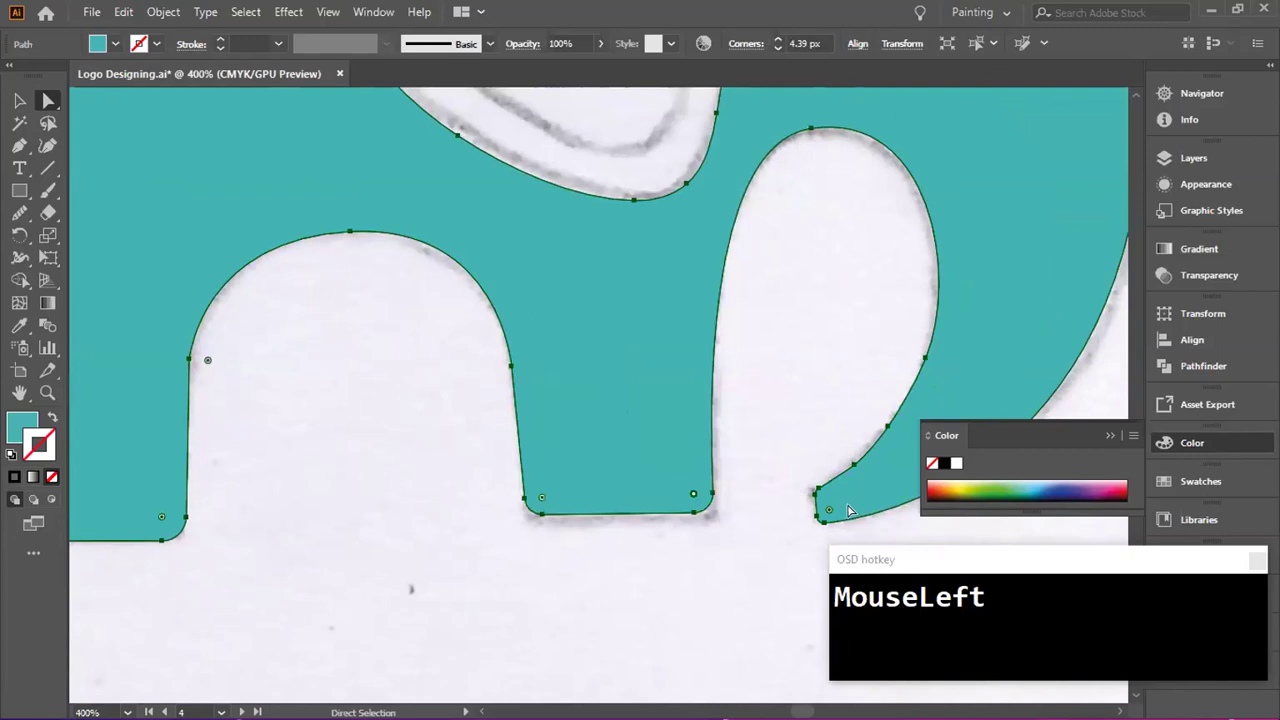
pyautogui.click(829, 508)
pyautogui.moveTo(829, 510); pyautogui.dragTo(833, 504)
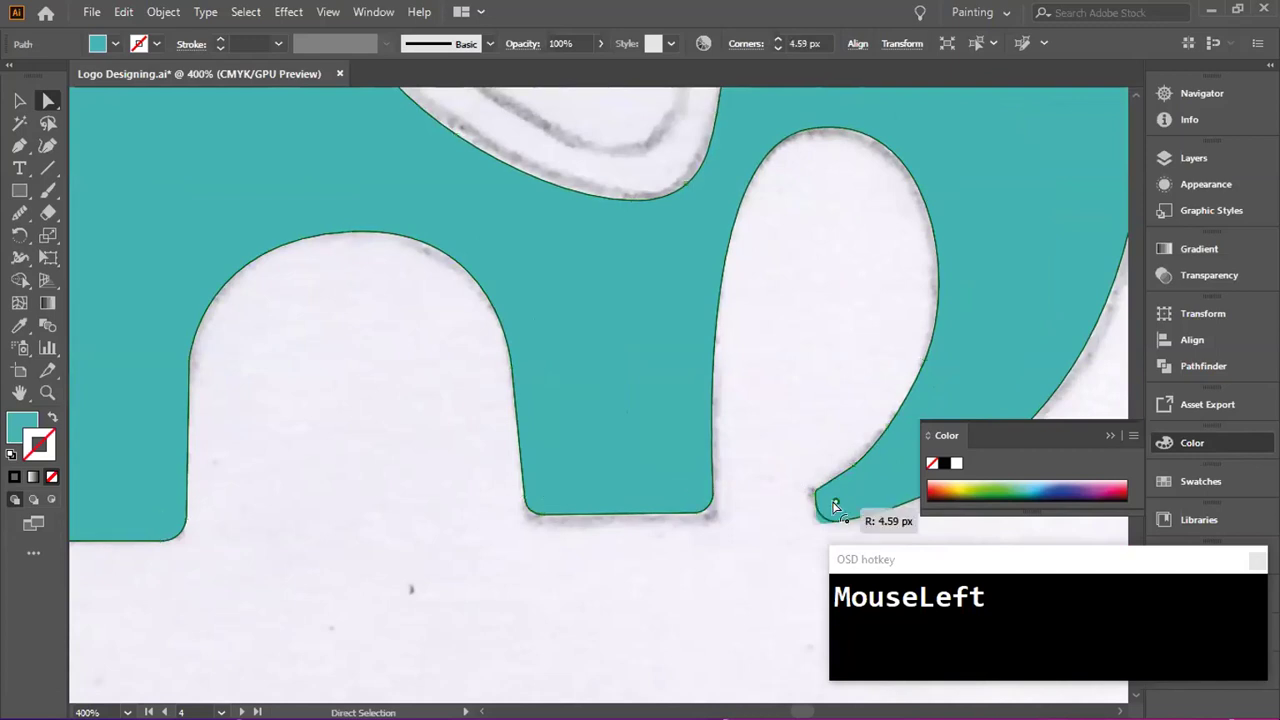
# - Round the head's pointed upper corner beside the ear and deselect the body
pyautogui.scroll(3, 874, 406)
pyautogui.click(676, 463)
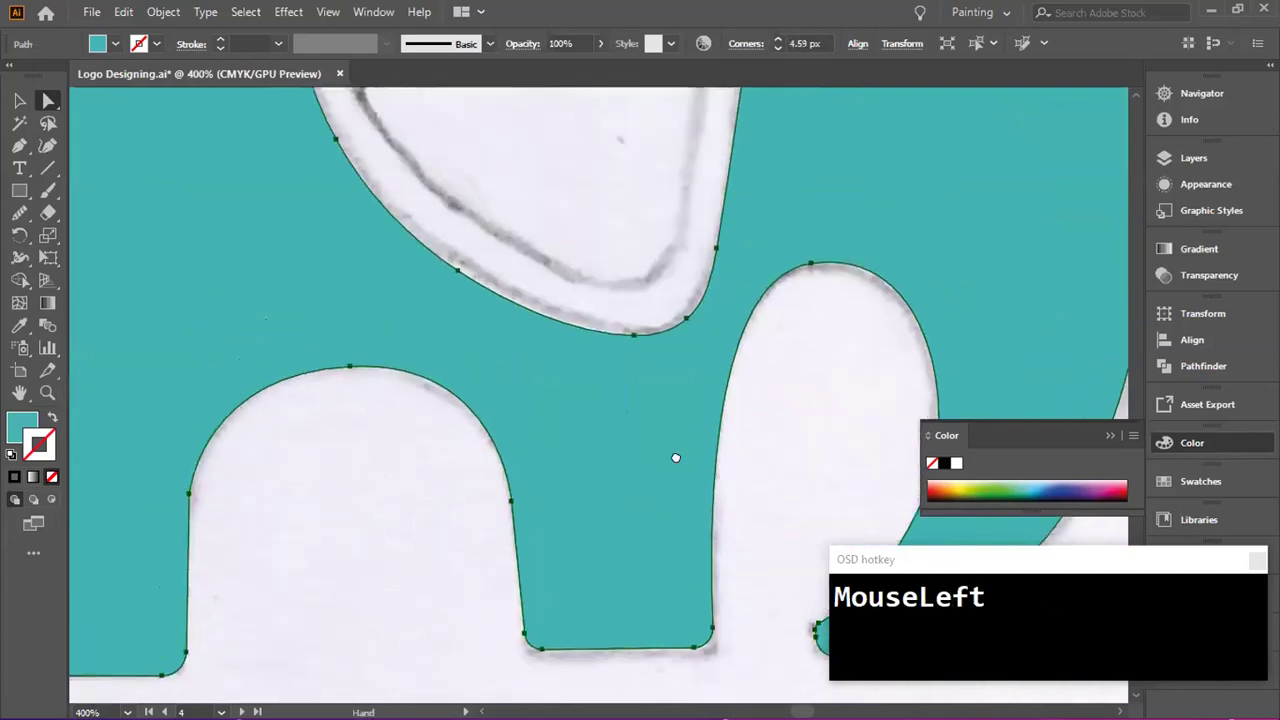
pyautogui.scroll(6, 600, 320)
pyautogui.click(558, 281)
pyautogui.moveTo(560, 288); pyautogui.dragTo(649, 240)
pyautogui.click(354, 580)
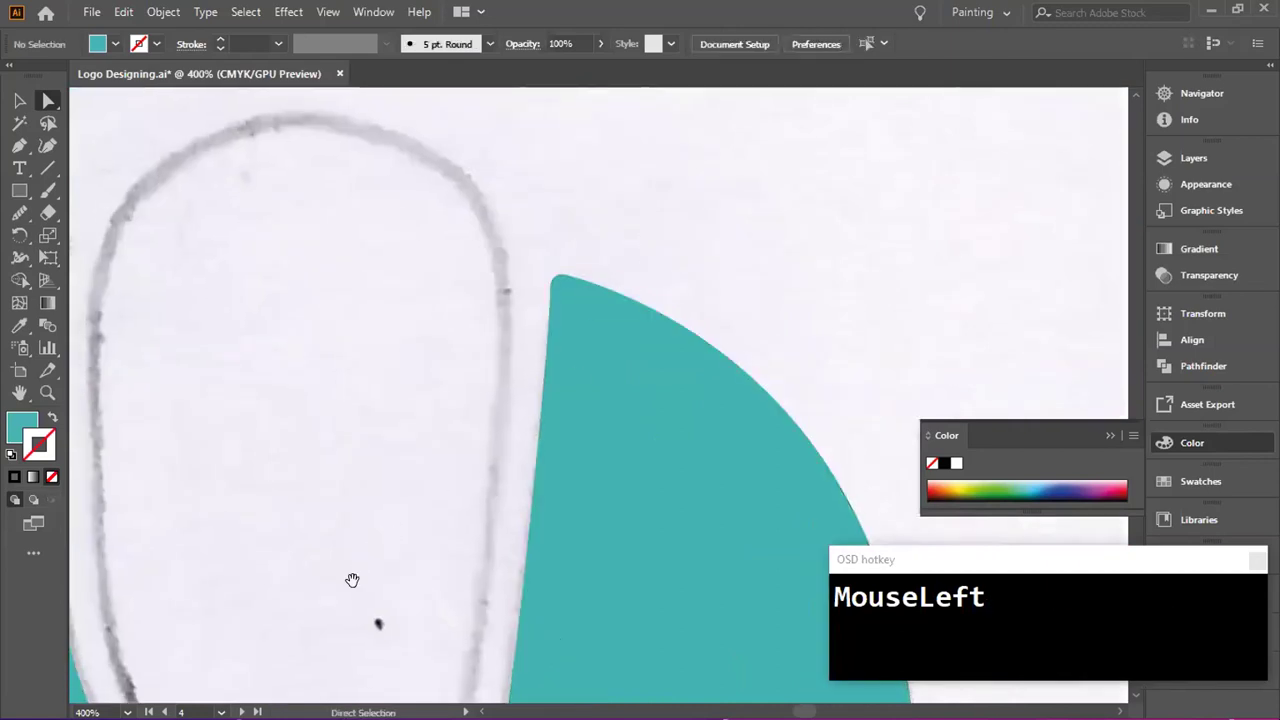
pyautogui.moveTo(537, 197)
pyautogui.mouseDown()
pyautogui.moveTo(526, 334)
pyautogui.moveTo(543, 386)
pyautogui.moveTo(596, 340)
pyautogui.mouseUp()
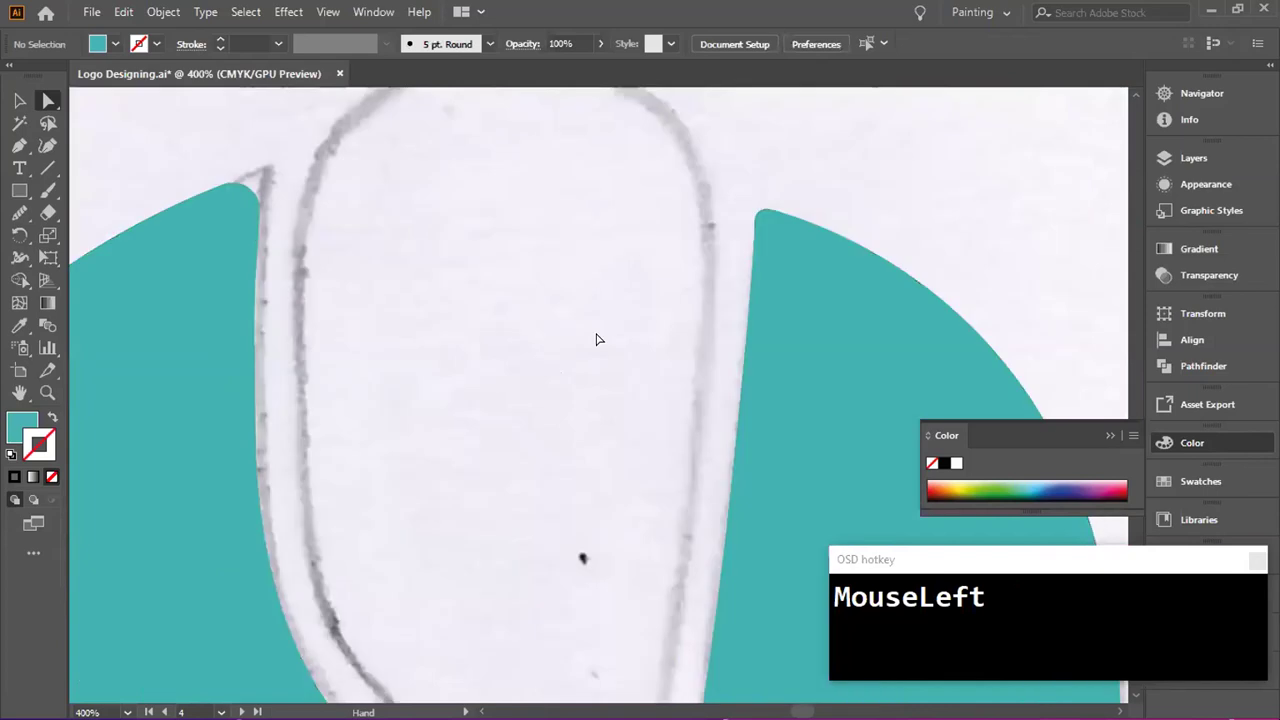
# - Trace the ear with the Pen tool from its top down the head-side edge, around the lower tip and back up, closing the shape
pyautogui.scroll(-4, 595, 341)
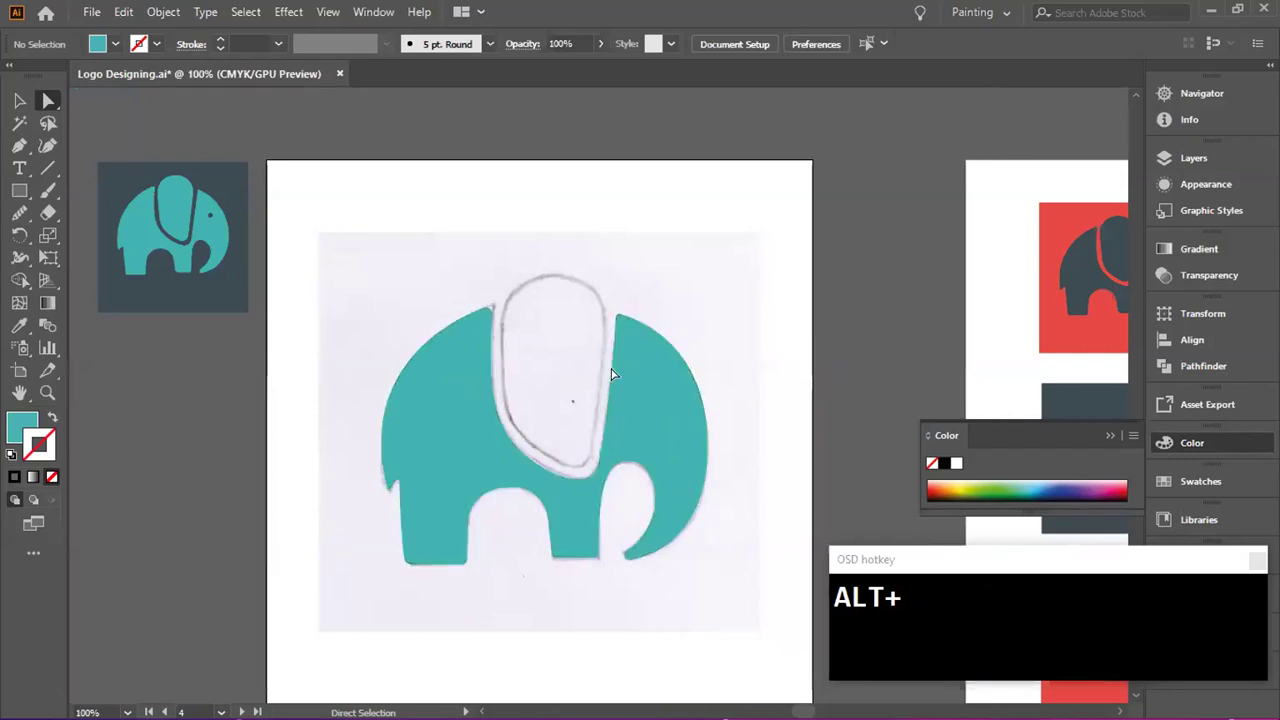
pyautogui.scroll(1, 535, 394)
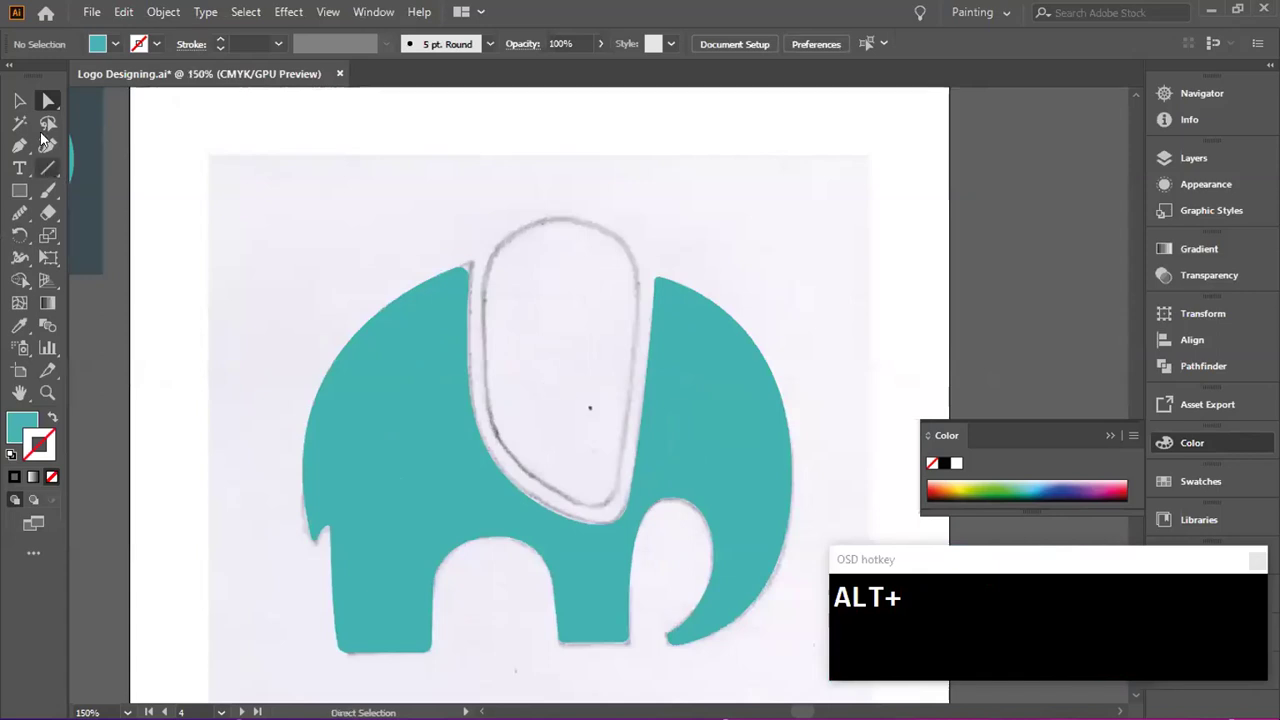
pyautogui.click(10, 146)
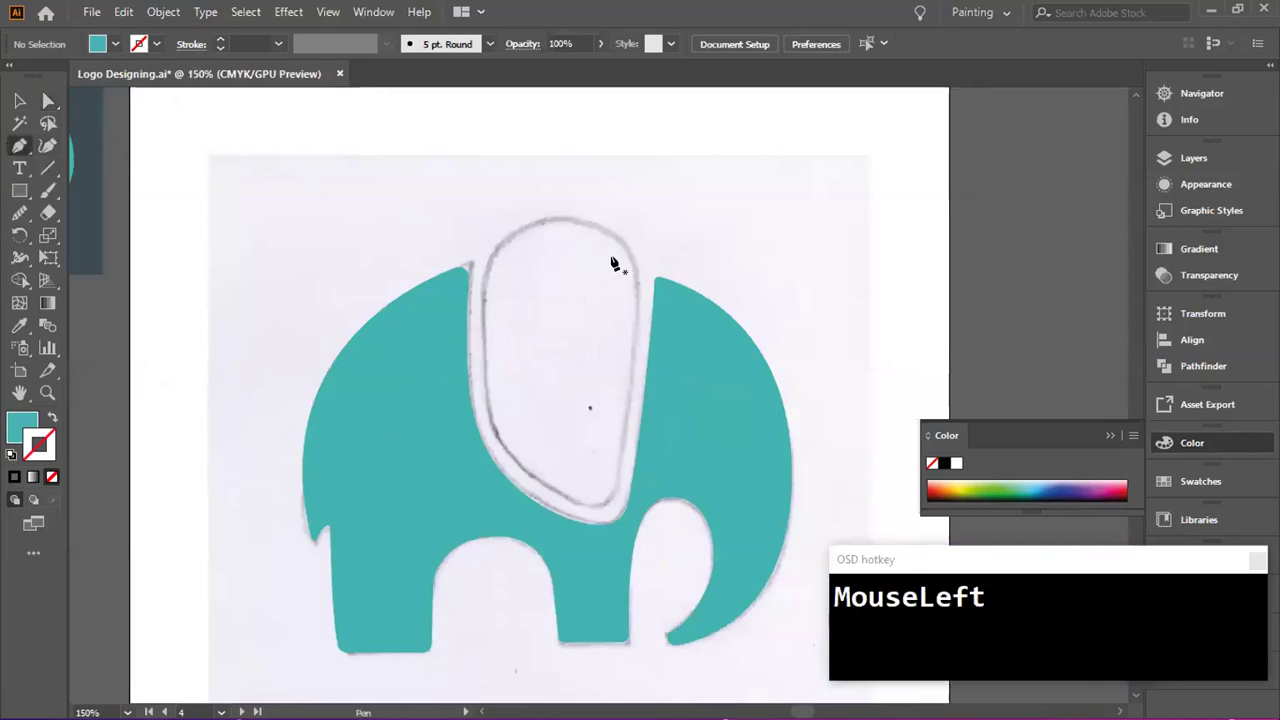
pyautogui.click(557, 219)
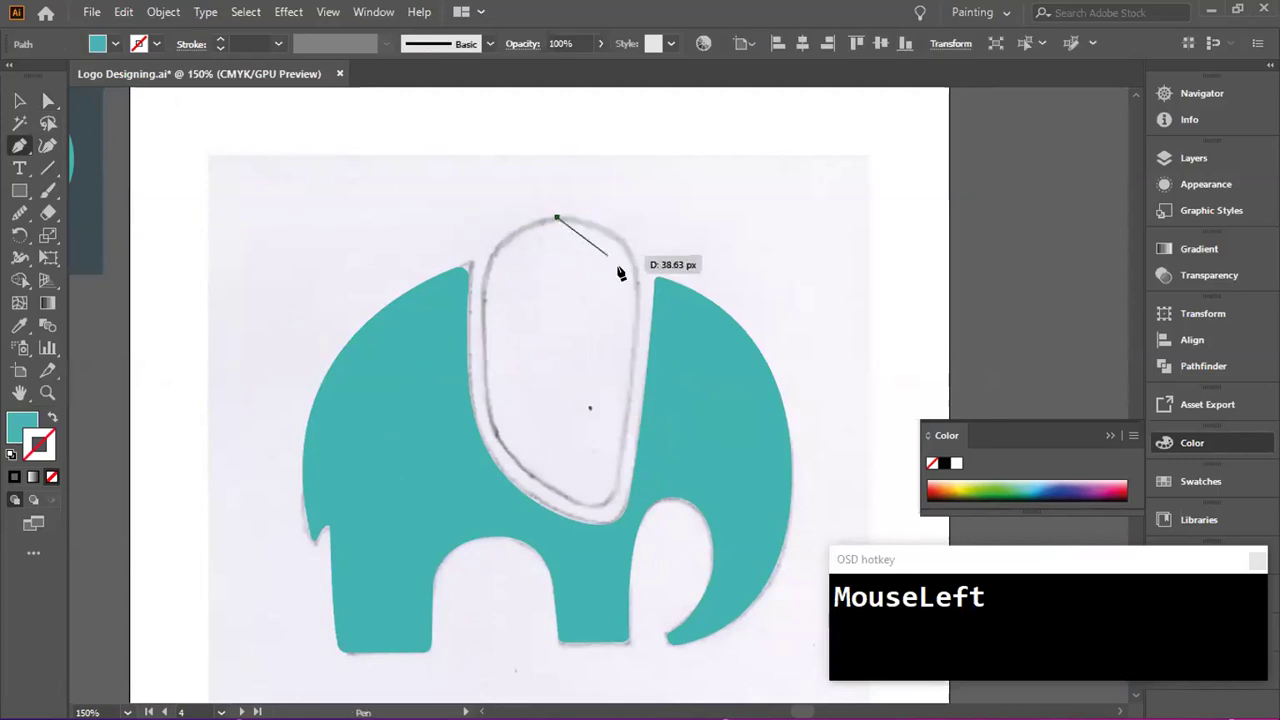
pyautogui.moveTo(637, 284)
pyautogui.mouseDown()
pyautogui.moveTo(637, 351)
pyautogui.moveTo(640, 290)
pyautogui.mouseUp()
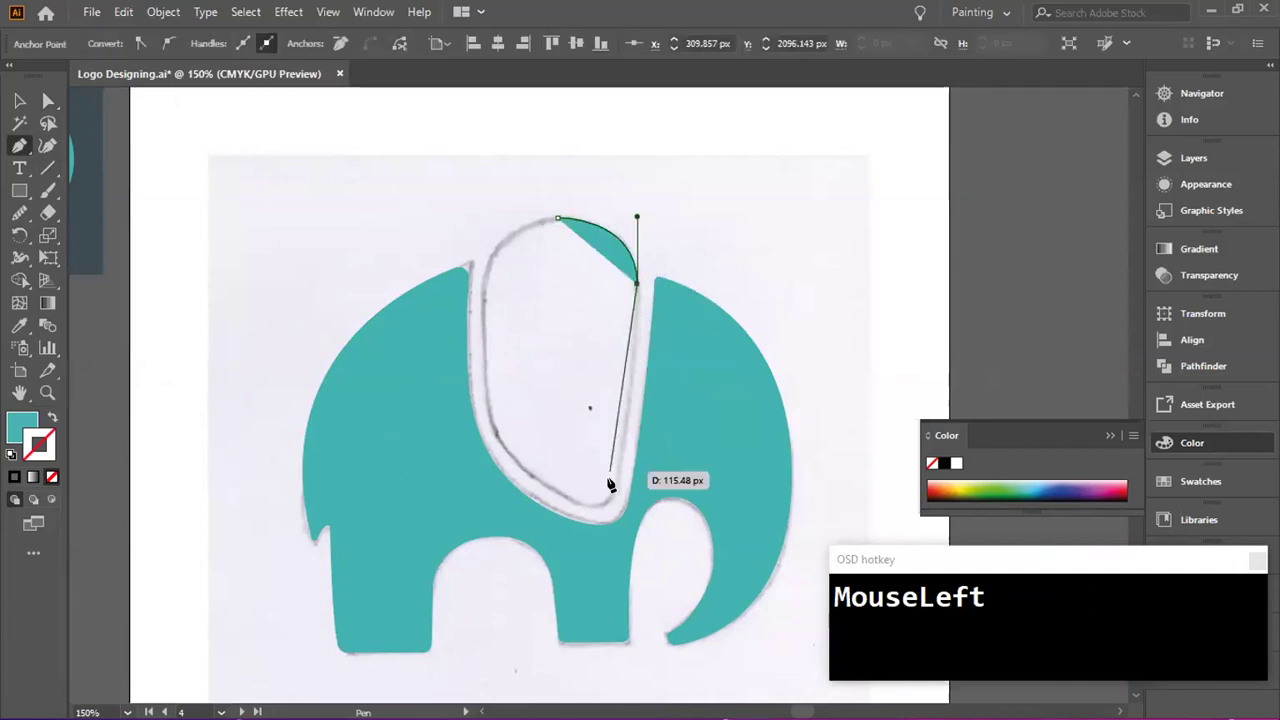
pyautogui.moveTo(615, 492); pyautogui.dragTo(597, 514)
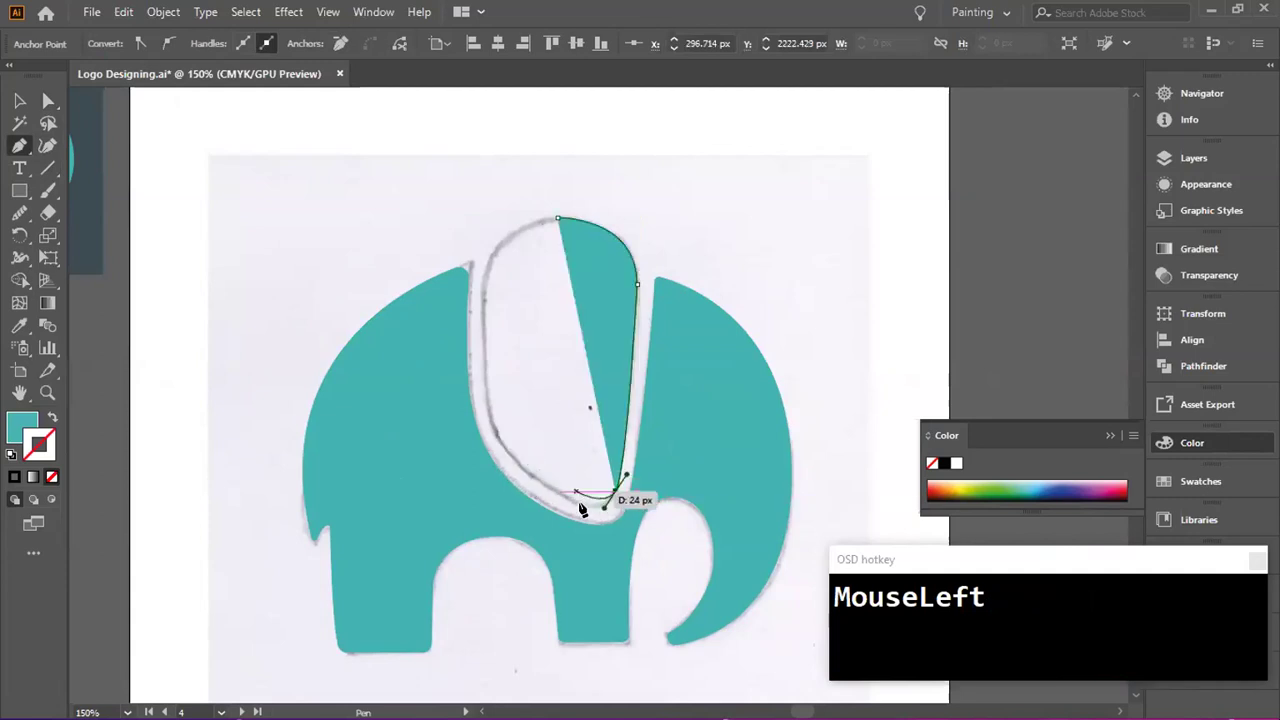
pyautogui.moveTo(594, 510); pyautogui.dragTo(476, 350)
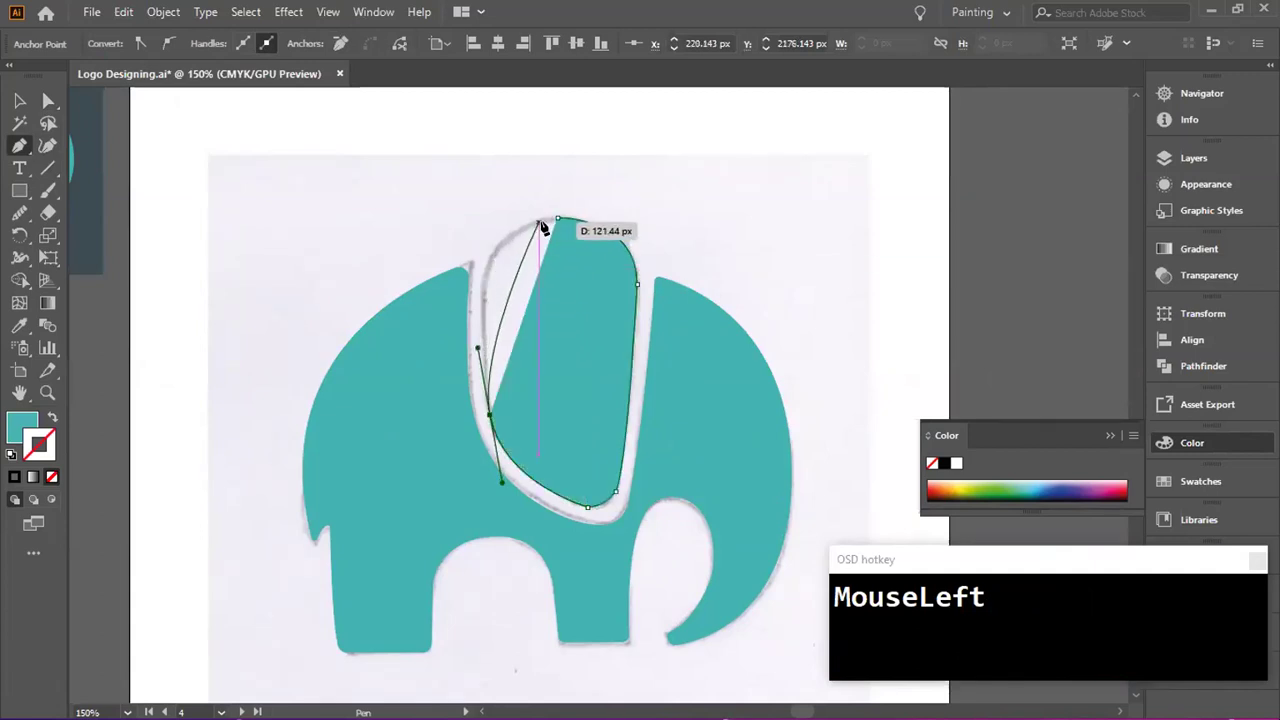
pyautogui.moveTo(486, 243); pyautogui.dragTo(558, 221)
# - Adjust the ear's upper curve on the back side to the sketch with the Curvature tool, and deselect the shape
pyautogui.click(47, 145)
pyautogui.moveTo(530, 228); pyautogui.dragTo(528, 224)
pyautogui.click(19, 100)
pyautogui.click(700, 190)
pyautogui.hotkey('ctrl', '-')
pyautogui.hotkey('ctrl', '-')
pyautogui.hotkey('ctrl', '+')
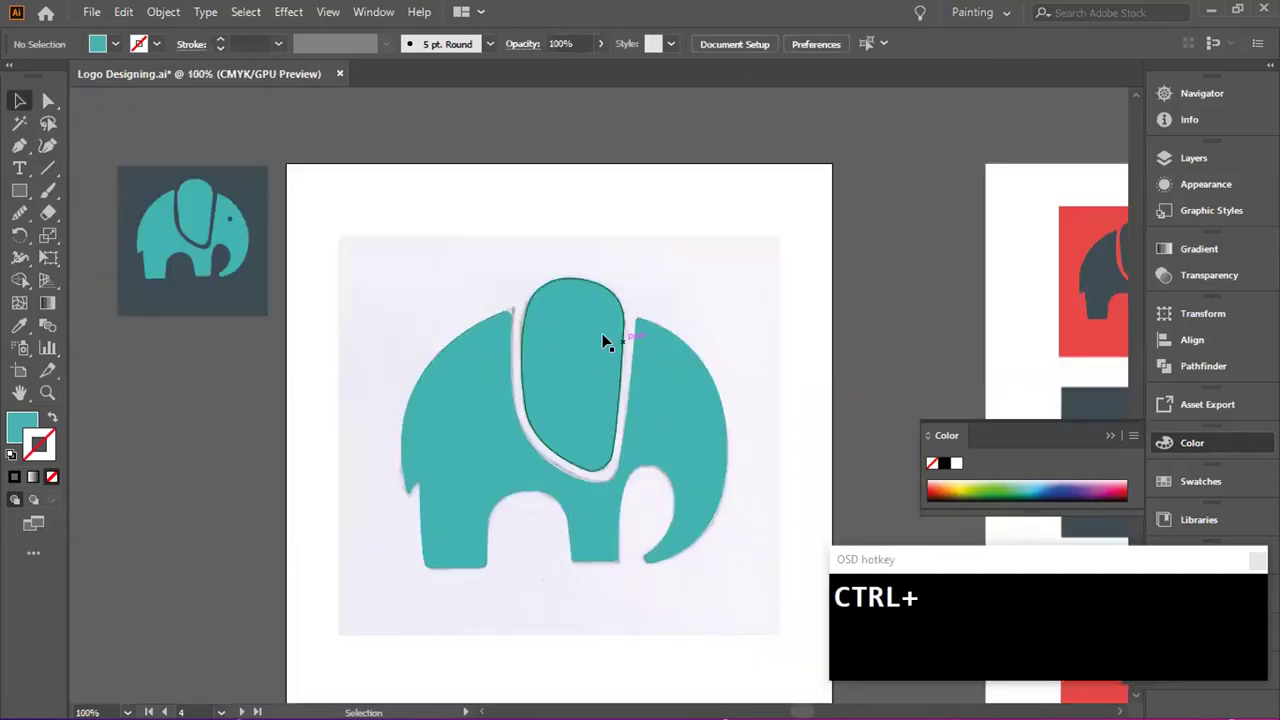
pyautogui.hotkey('ctrl', '+')
pyautogui.hotkey('ctrl', '-')
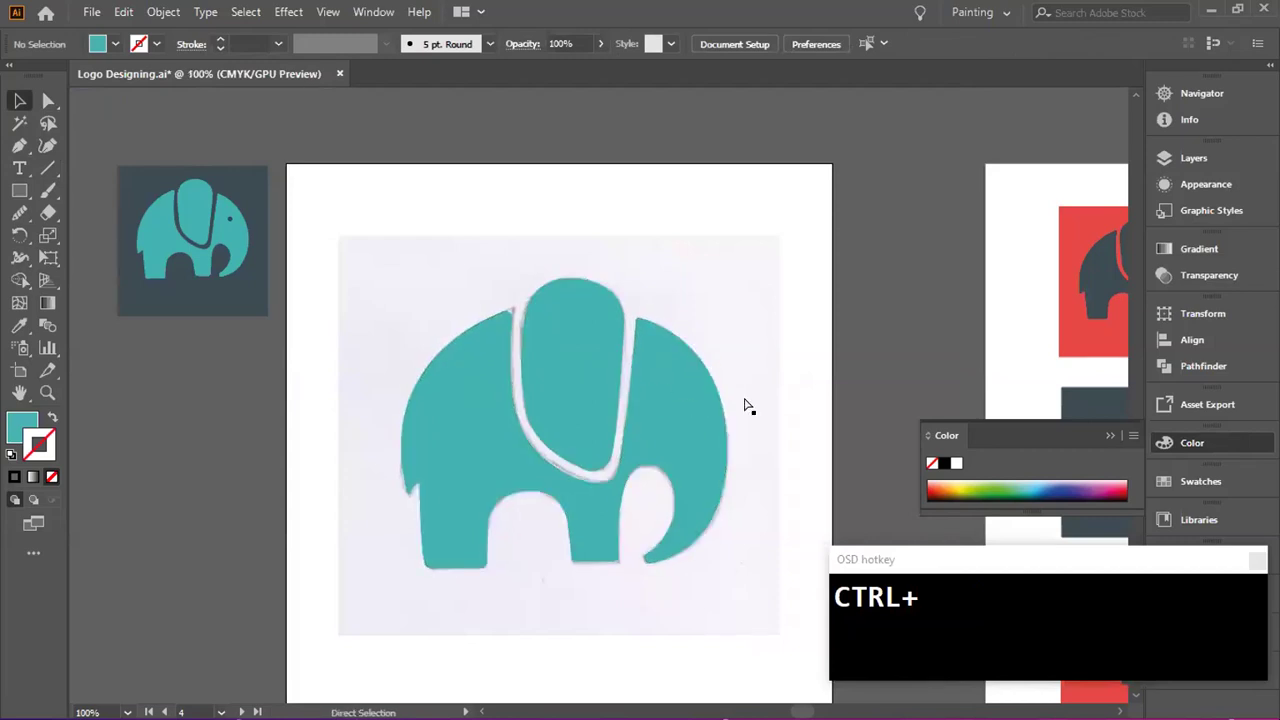
# - Draw a small circle with the Ellipse tool on the head and move it into place as the eye
pyautogui.hotkey('ctrl', '+')
pyautogui.rightClick(19, 190)
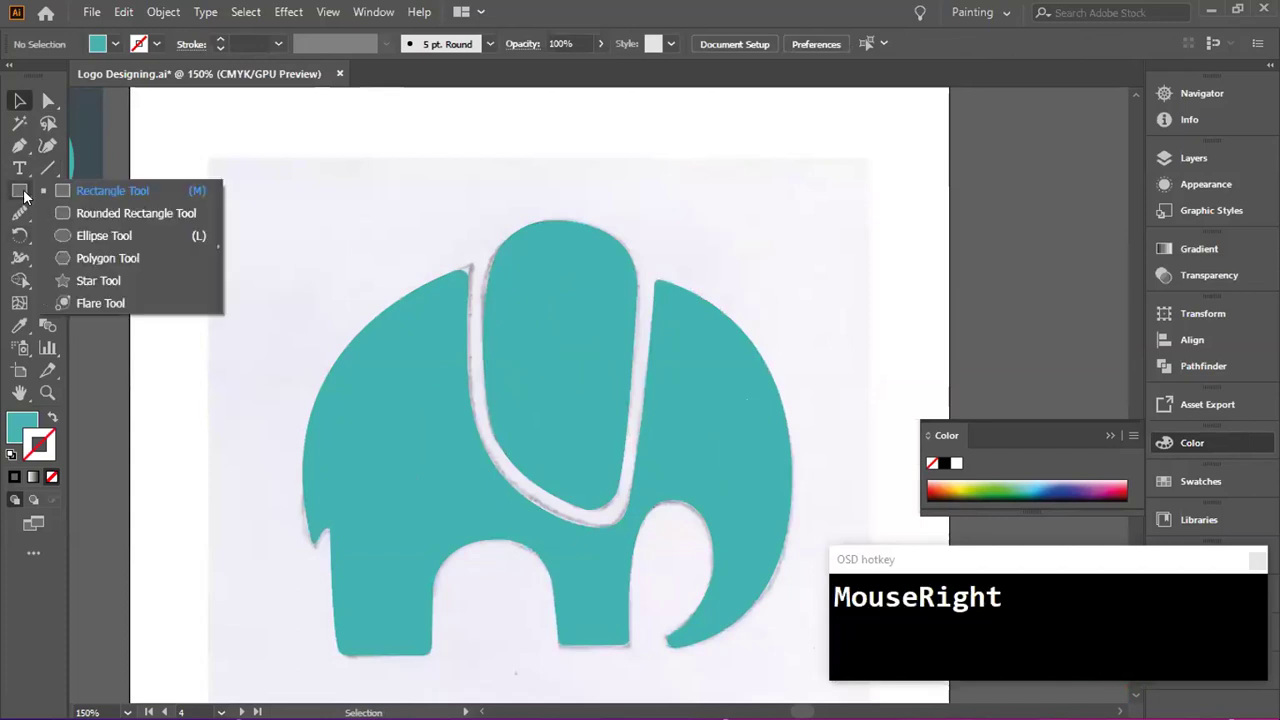
pyautogui.click(110, 234)
pyautogui.moveTo(687, 341); pyautogui.dragTo(720, 372)
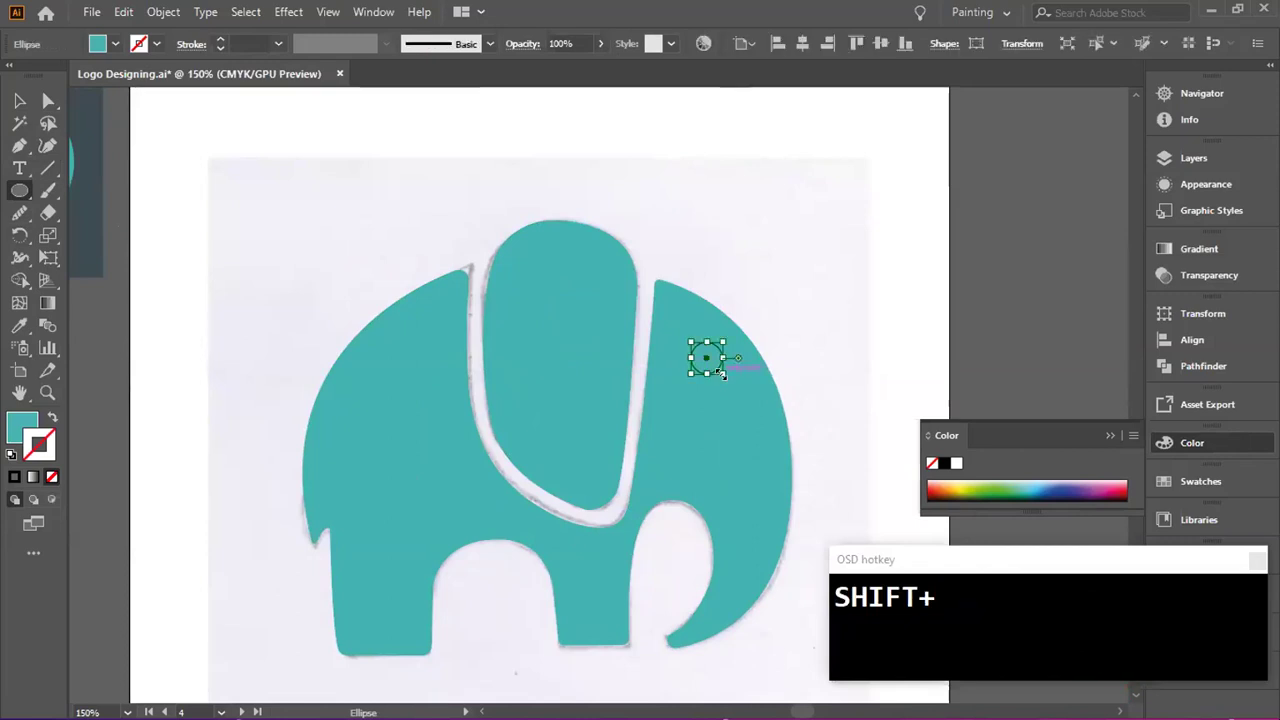
pyautogui.click(22, 100)
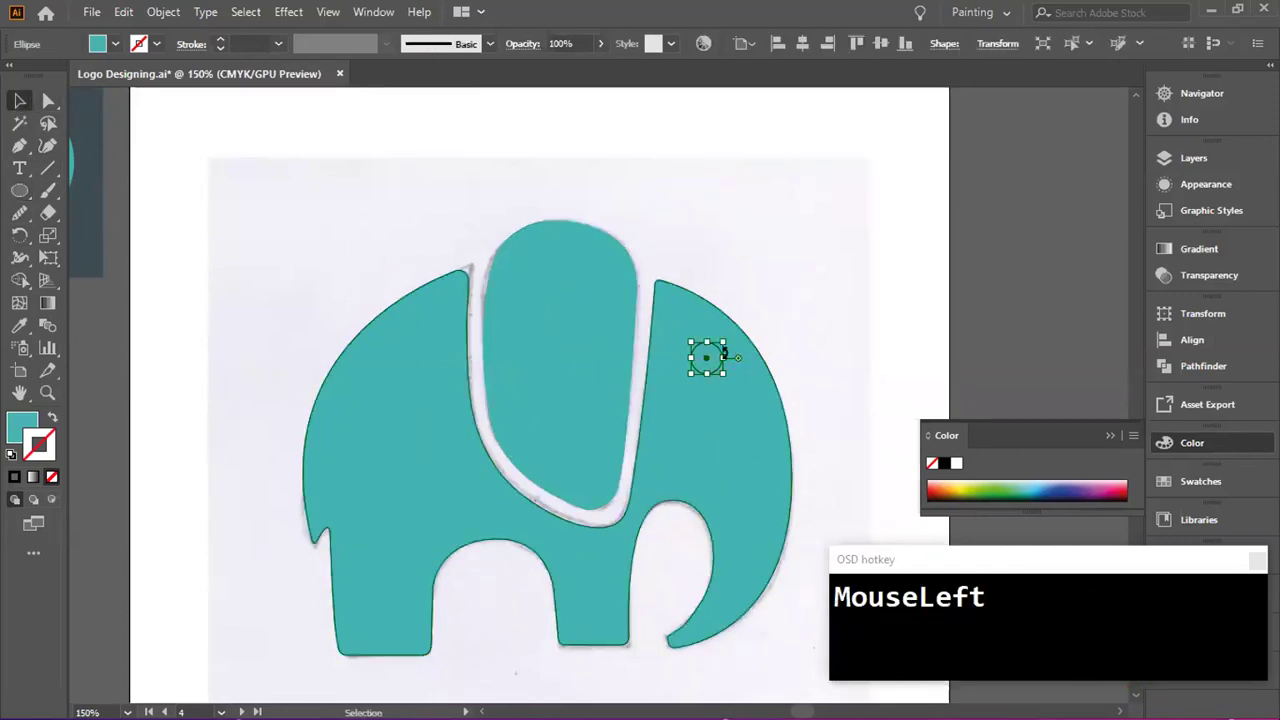
pyautogui.moveTo(712, 358); pyautogui.dragTo(735, 400)
pyautogui.click(950, 316)
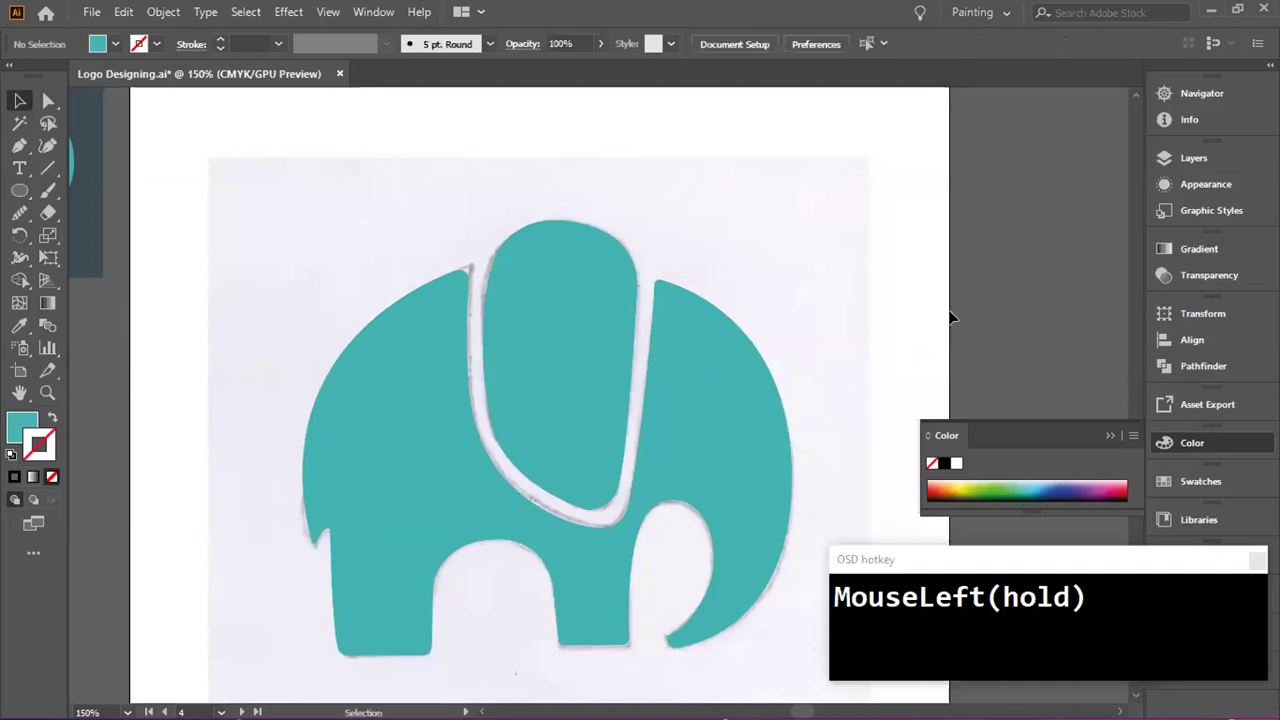
# - Cut the eye circle out of the elephant's body with Pathfinder Minus Front
pyautogui.hotkey('ctrl', '-')
pyautogui.hotkey('ctrl', '-')
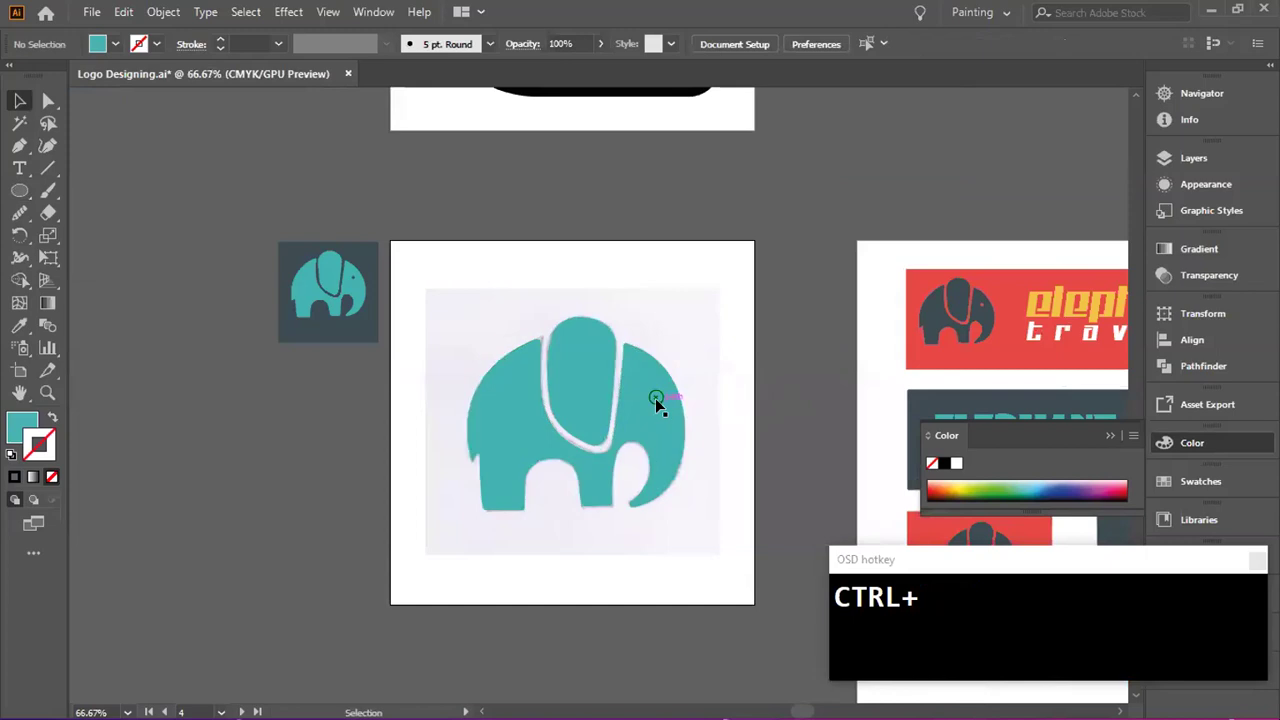
pyautogui.click(655, 398)
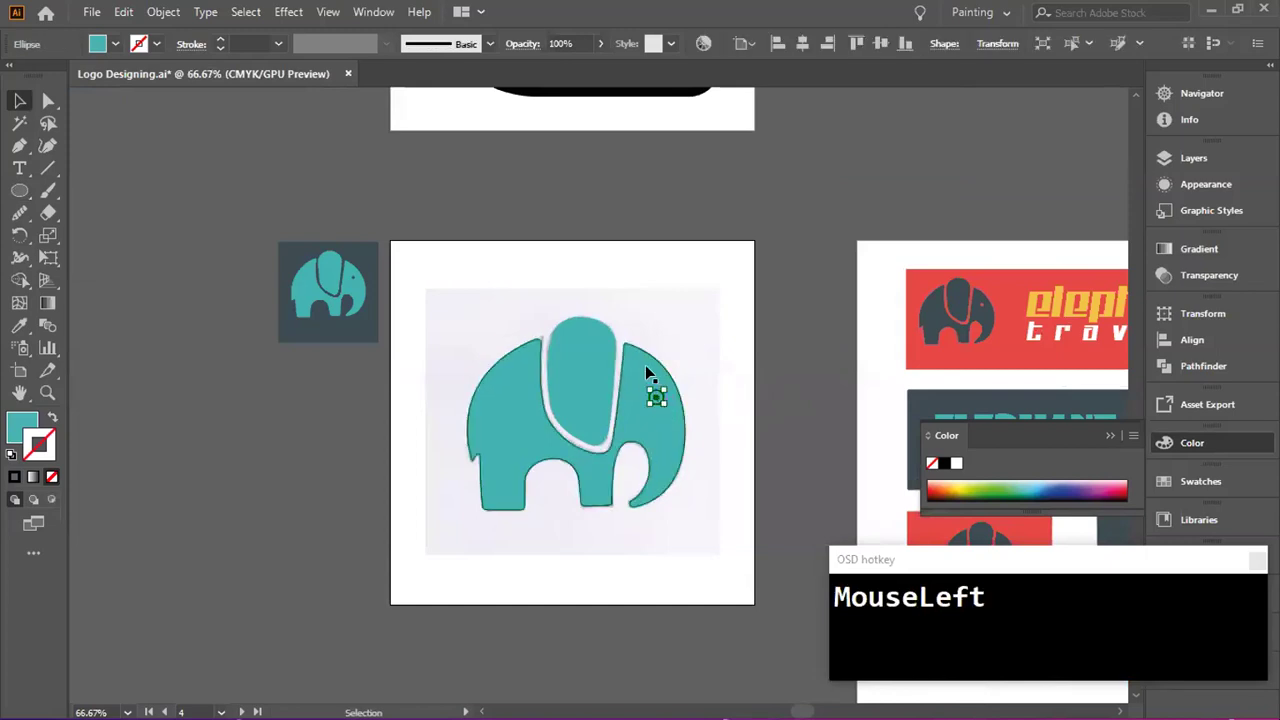
pyautogui.keyDown('shift'); pyautogui.click(645, 368); pyautogui.keyUp('shift')
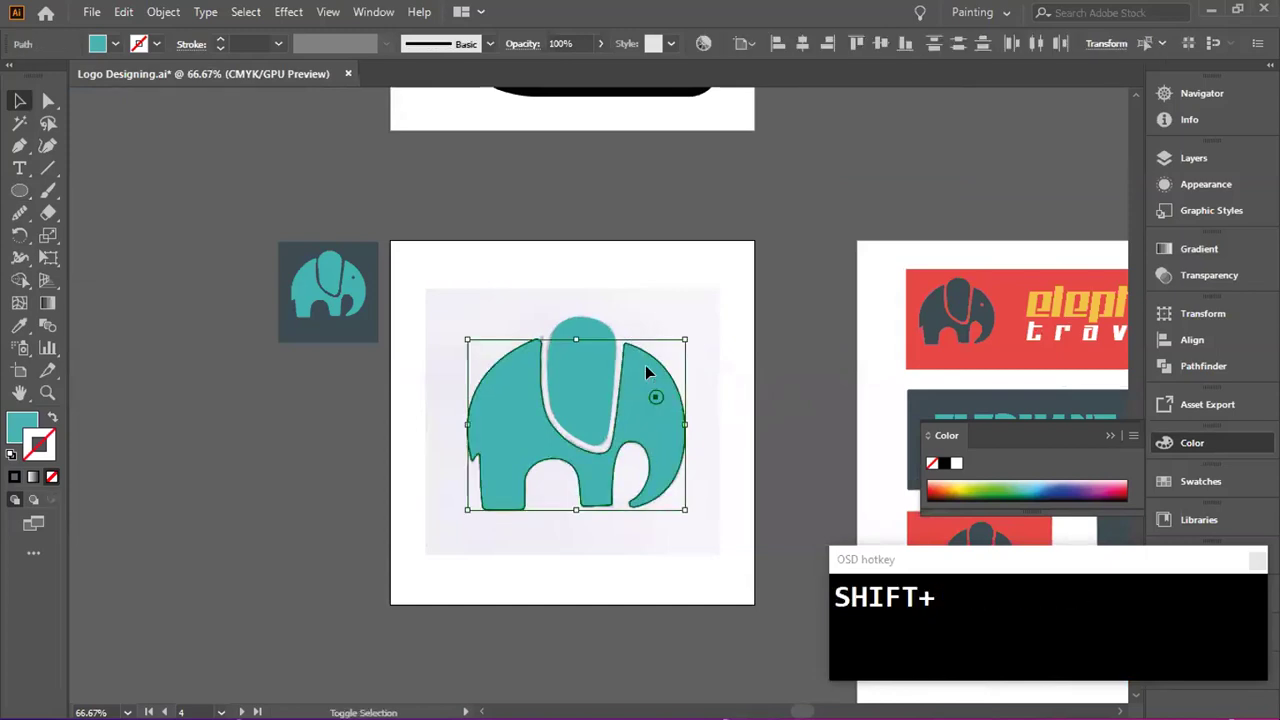
pyautogui.click(1195, 366)
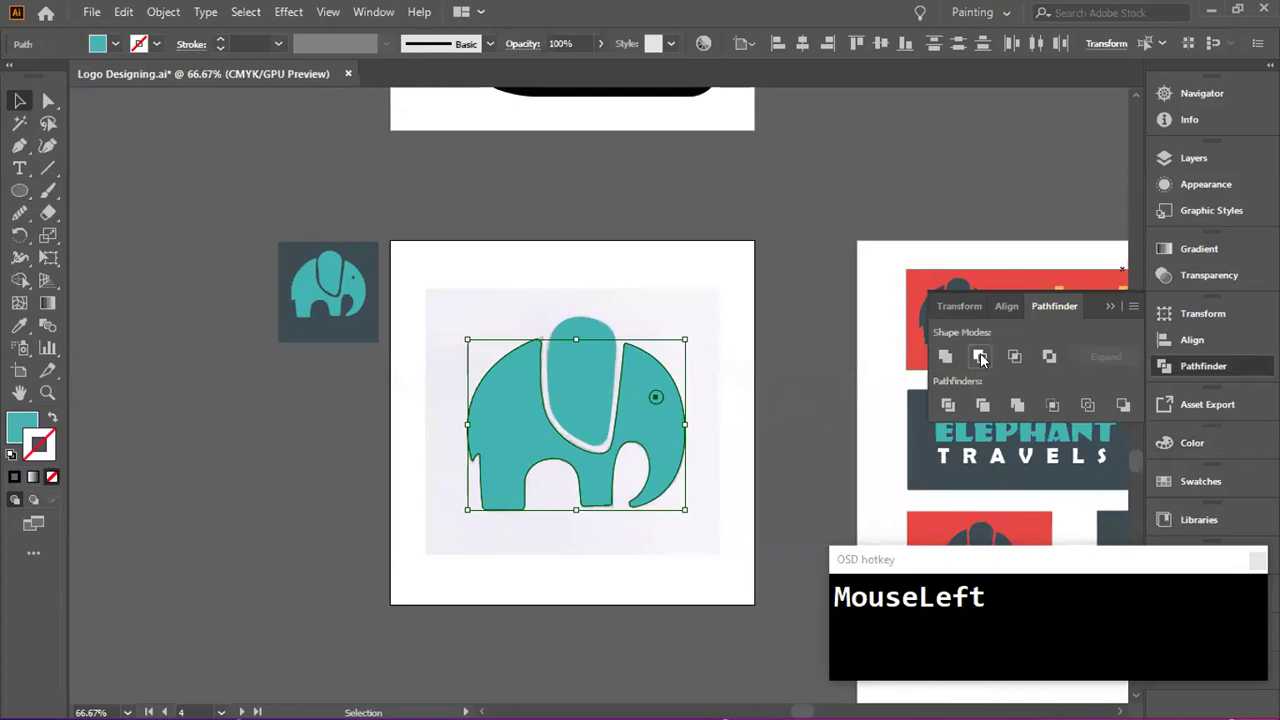
pyautogui.click(980, 357)
pyautogui.click(766, 376)
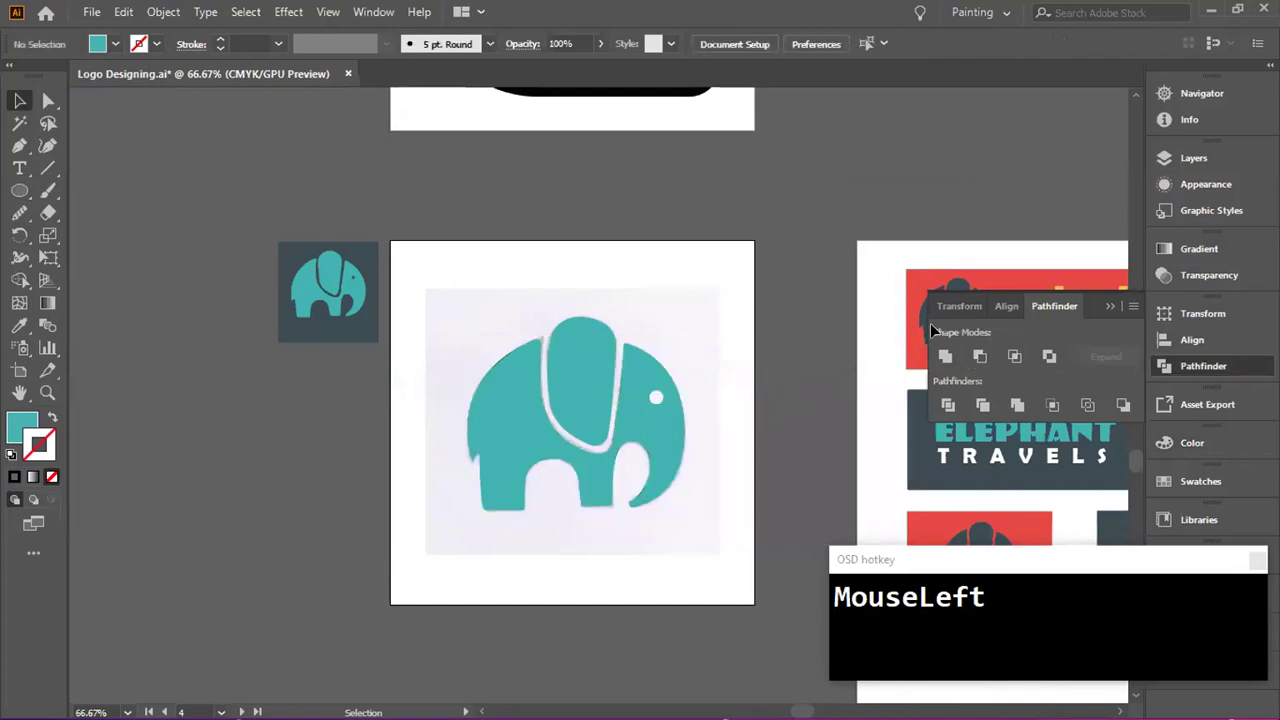
pyautogui.click(1108, 306)
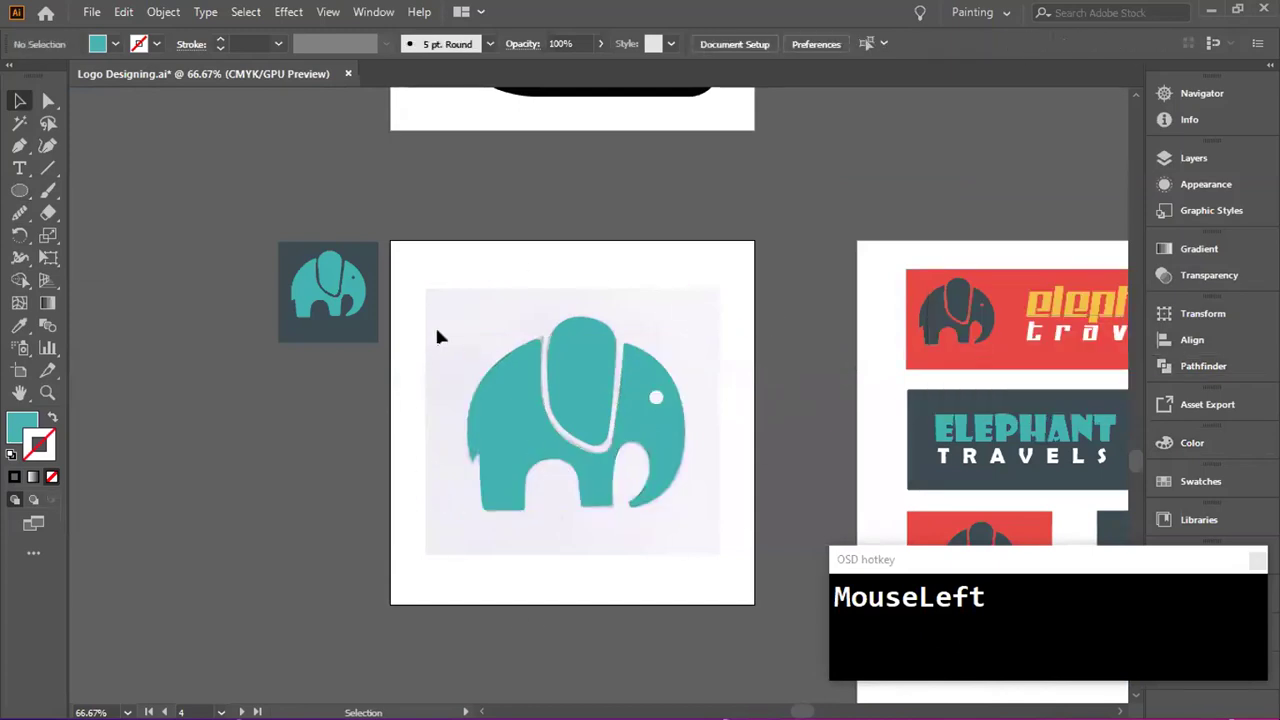
# - Unlock the sketches layer and its elephant sublayer, and hide the elephant sketch image
pyautogui.click(1191, 156)
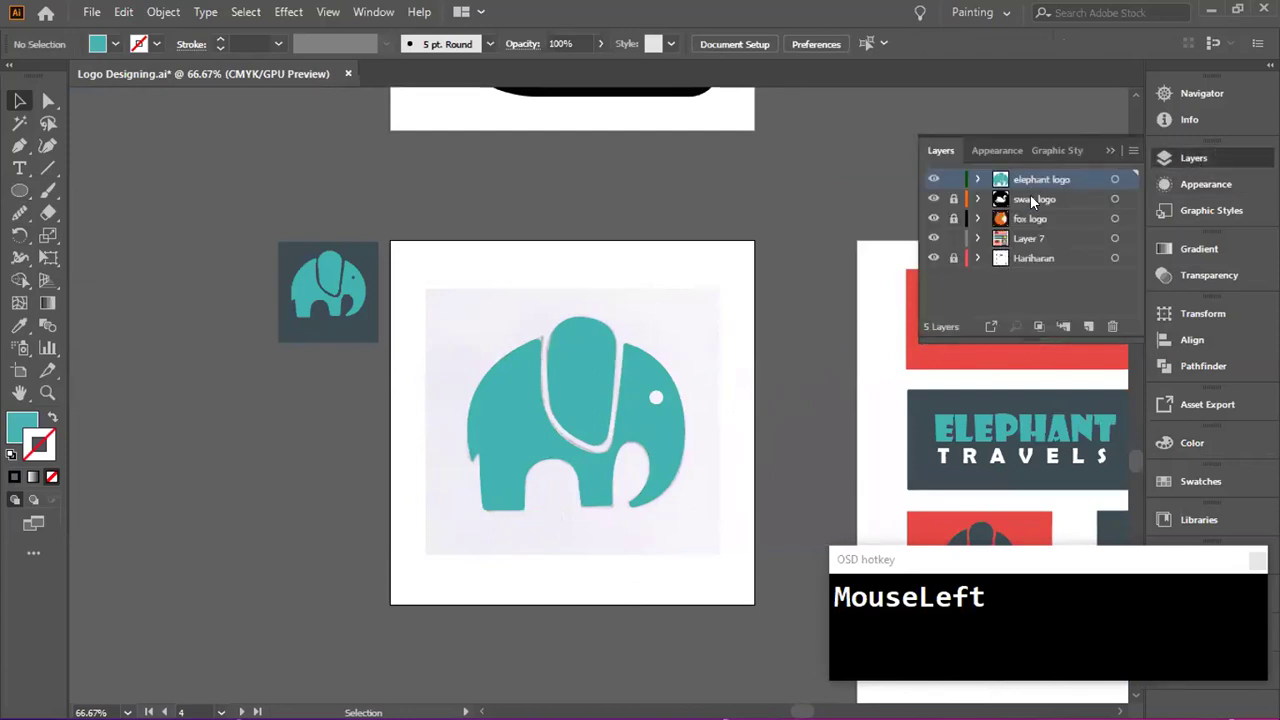
pyautogui.click(954, 260)
pyautogui.click(978, 258)
pyautogui.scroll(-3, 1010, 280)
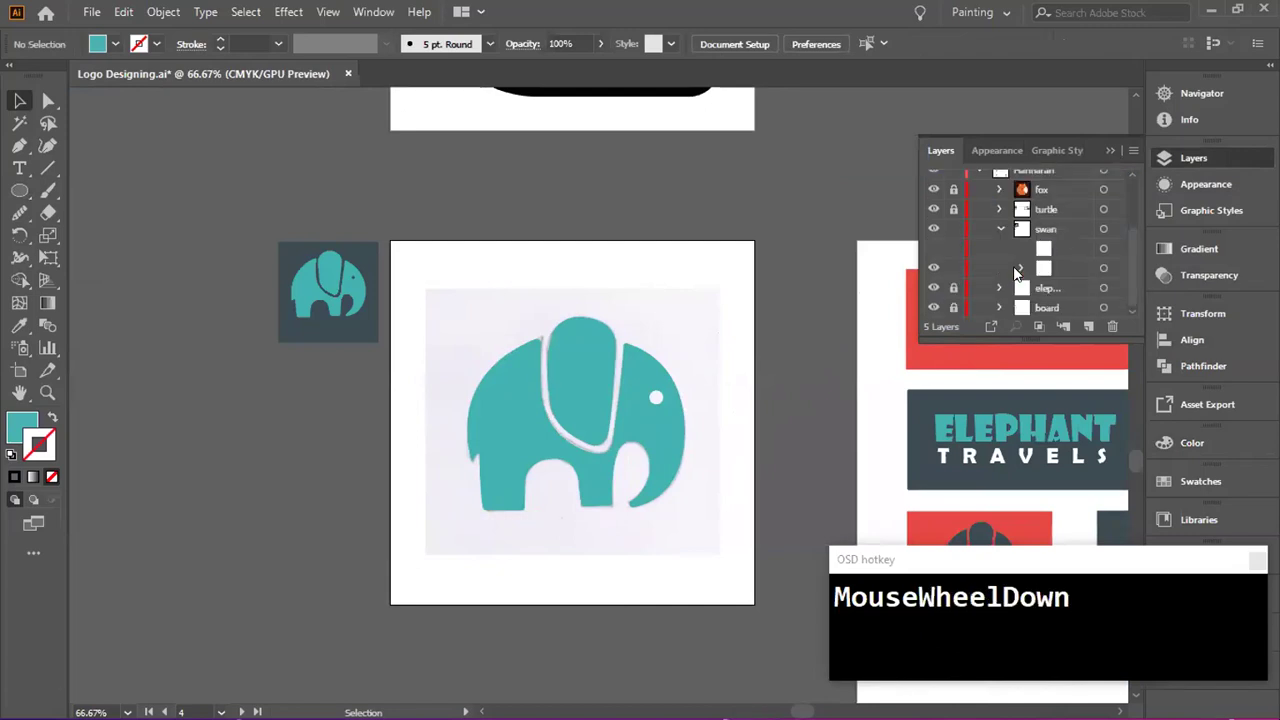
pyautogui.click(954, 288)
pyautogui.click(999, 288)
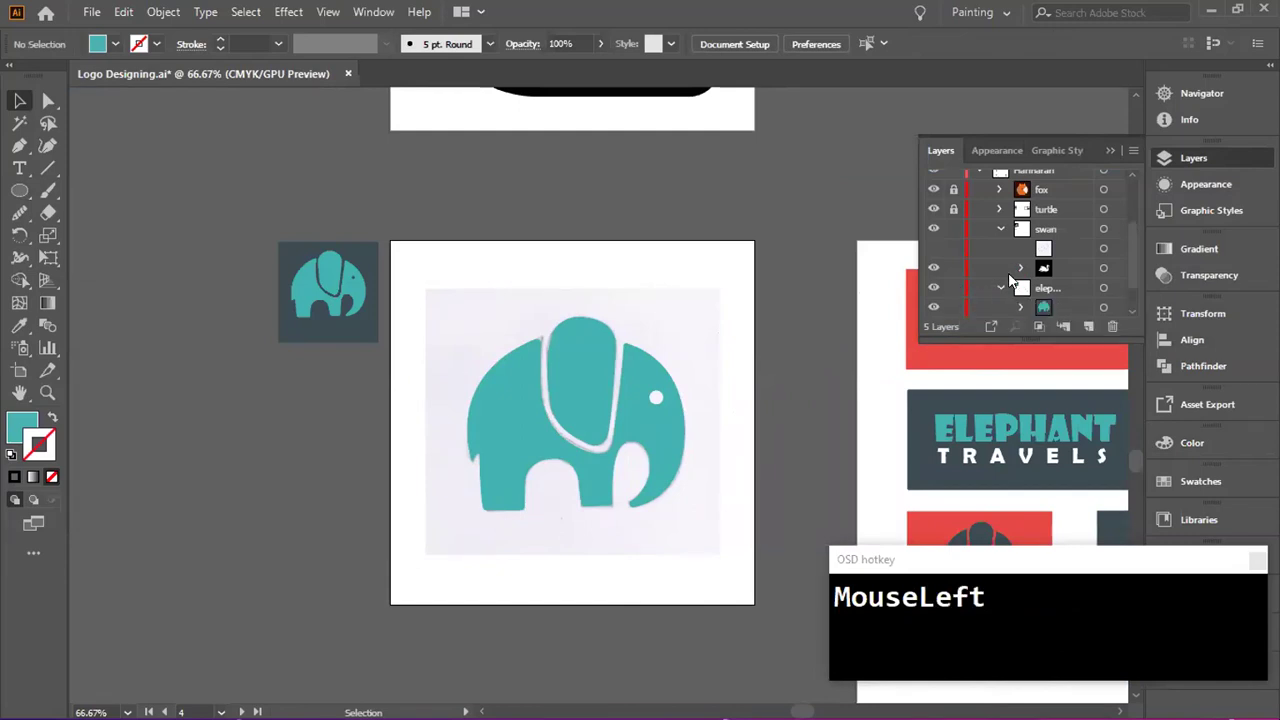
pyautogui.scroll(-2, 1010, 284)
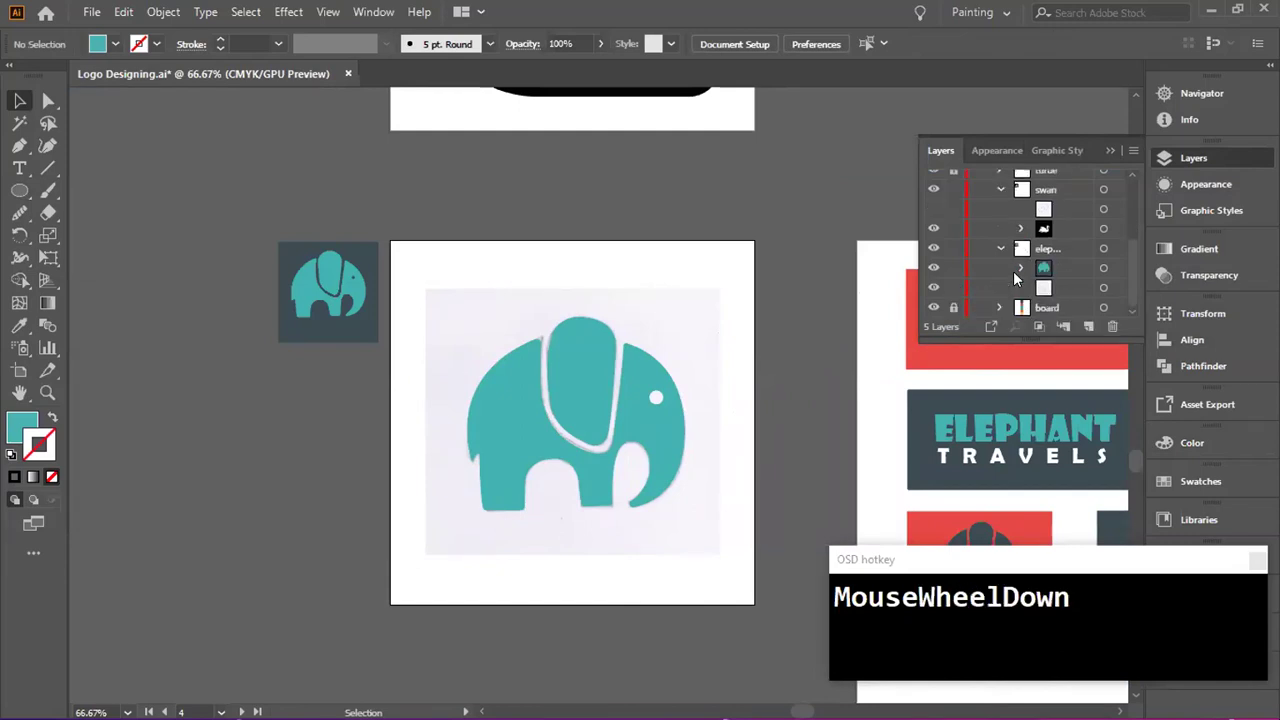
pyautogui.click(936, 289)
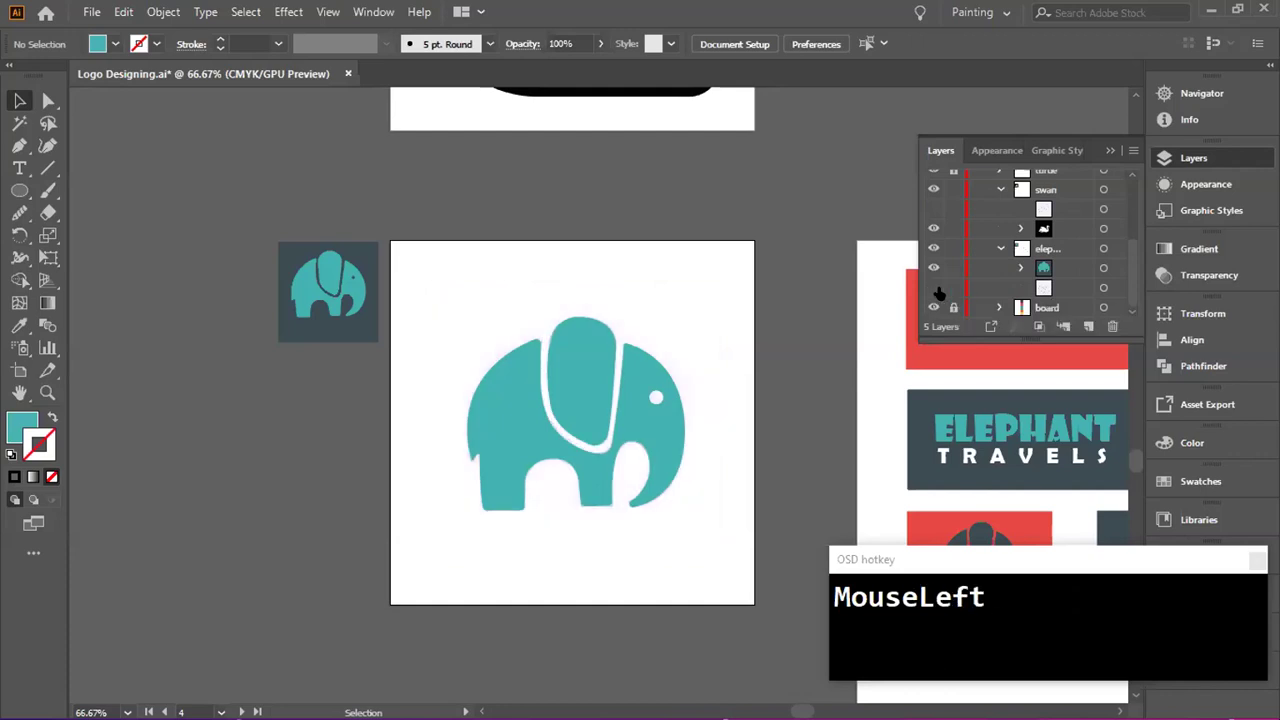
# - Collapse the sketches layer and lock it again
pyautogui.scroll(4, 1044, 229)
pyautogui.click(978, 258)
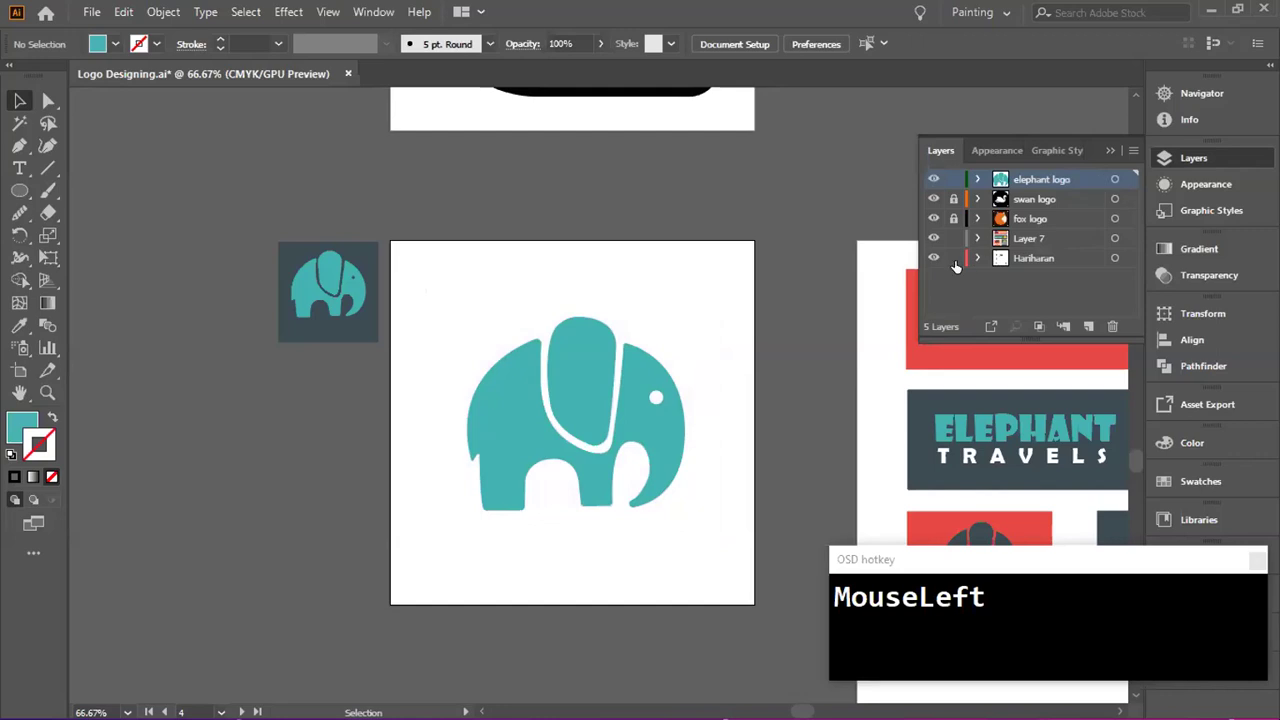
pyautogui.click(955, 261)
pyautogui.click(1110, 151)
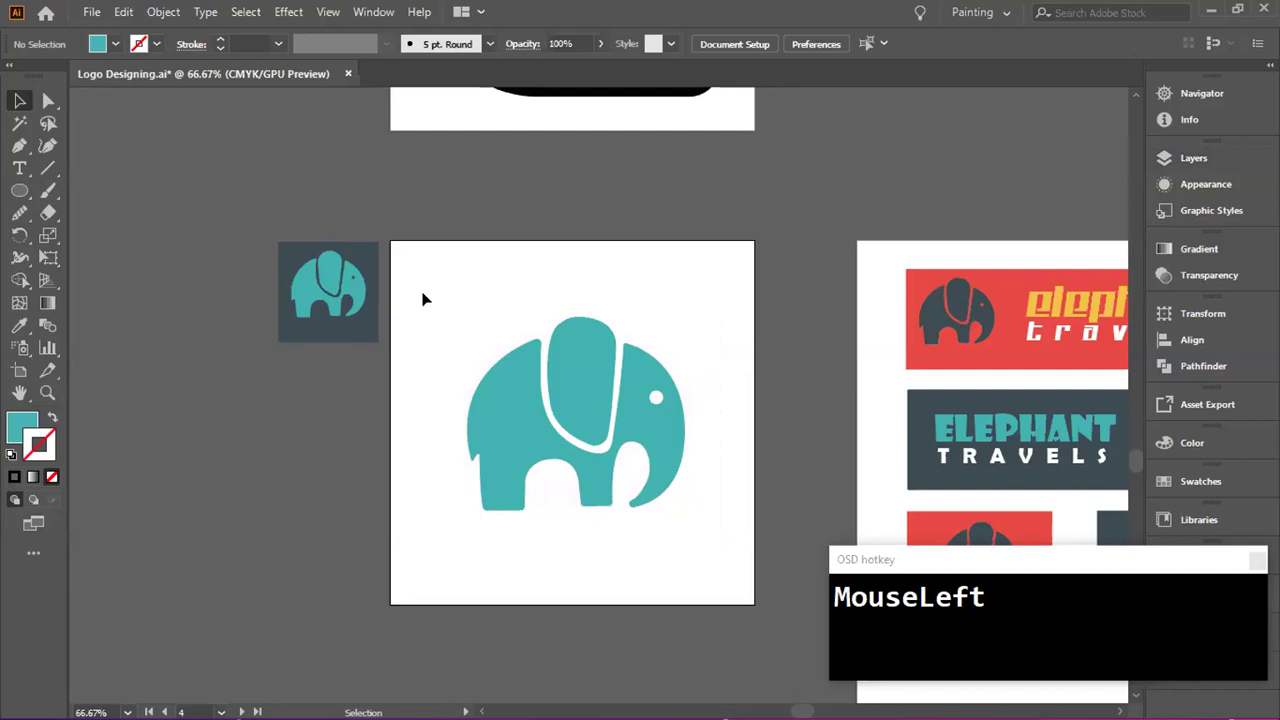
# - Draw a square over the elephant with the Rectangle tool and fill it with the dark slate sampled from the reference logo's background
pyautogui.rightClick(19, 191)
pyautogui.click(88, 191)
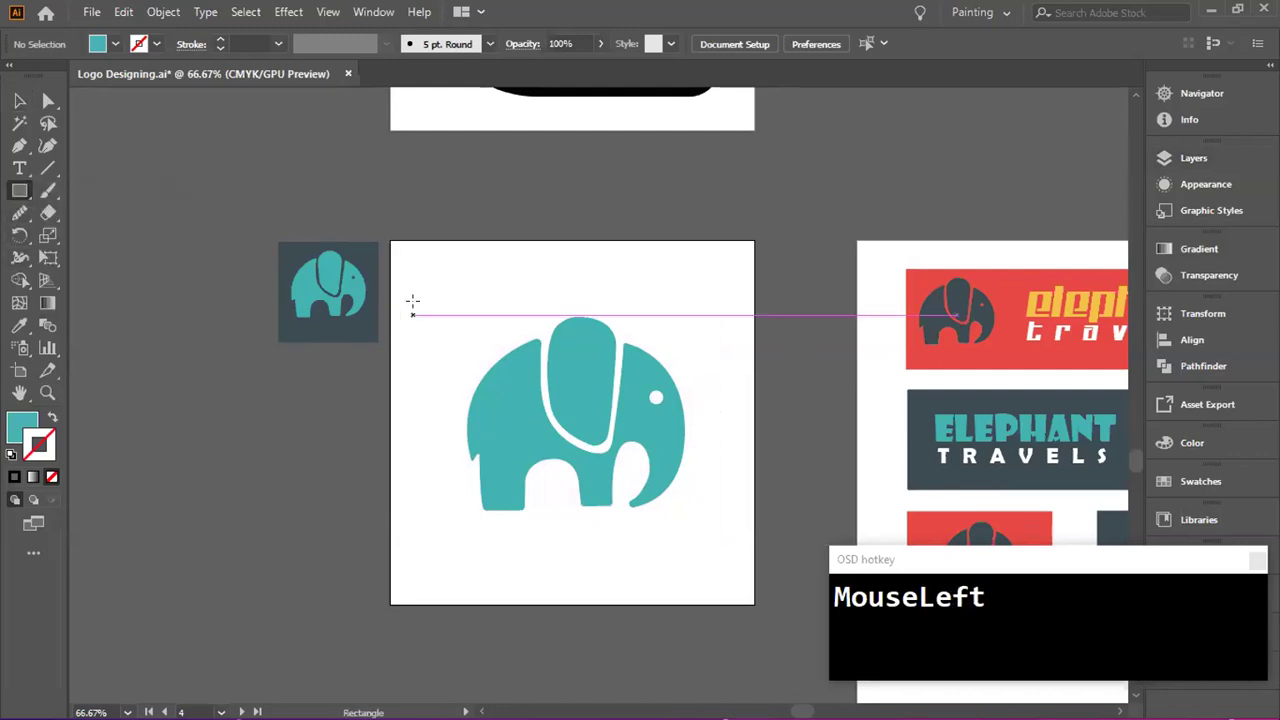
pyautogui.moveTo(429, 272)
pyautogui.mouseDown()
pyautogui.moveTo(672, 491)
pyautogui.moveTo(719, 553)
pyautogui.mouseUp()
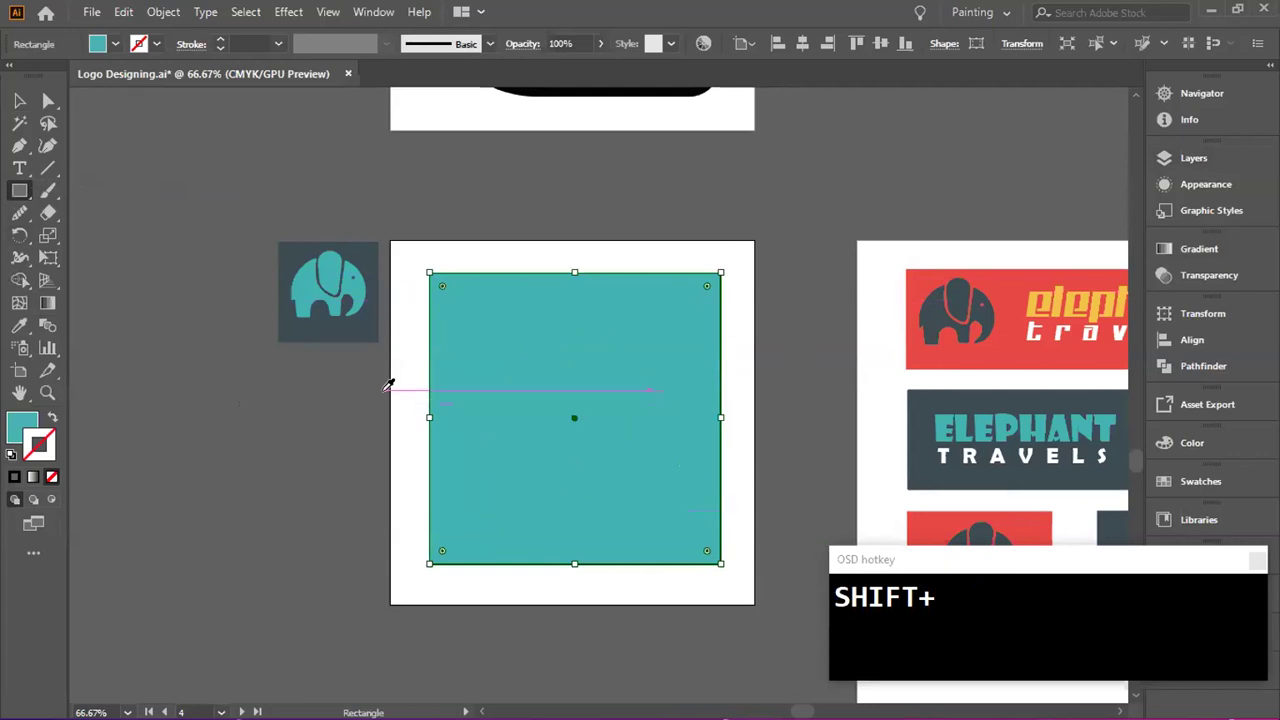
pyautogui.press('i')
pyautogui.click(366, 254)
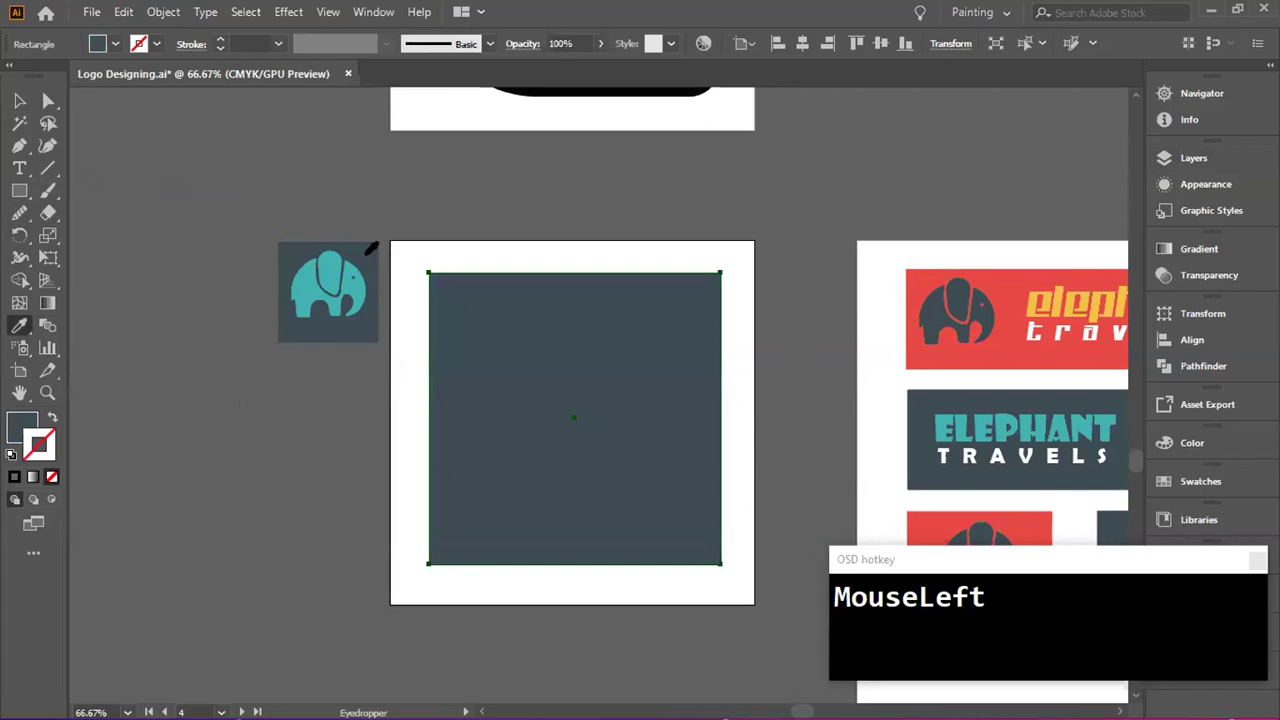
# - Send the dark square to the back behind the elephant and deselect it
pyautogui.click(22, 101)
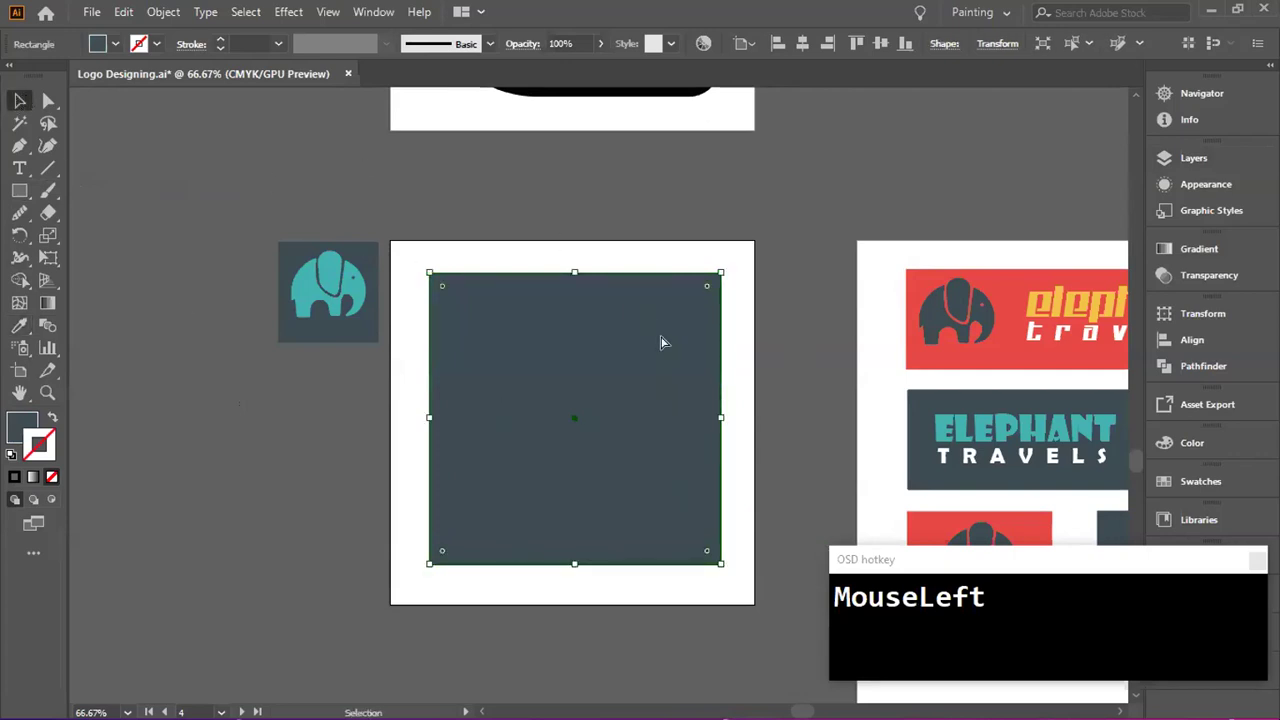
pyautogui.press('ctrl')
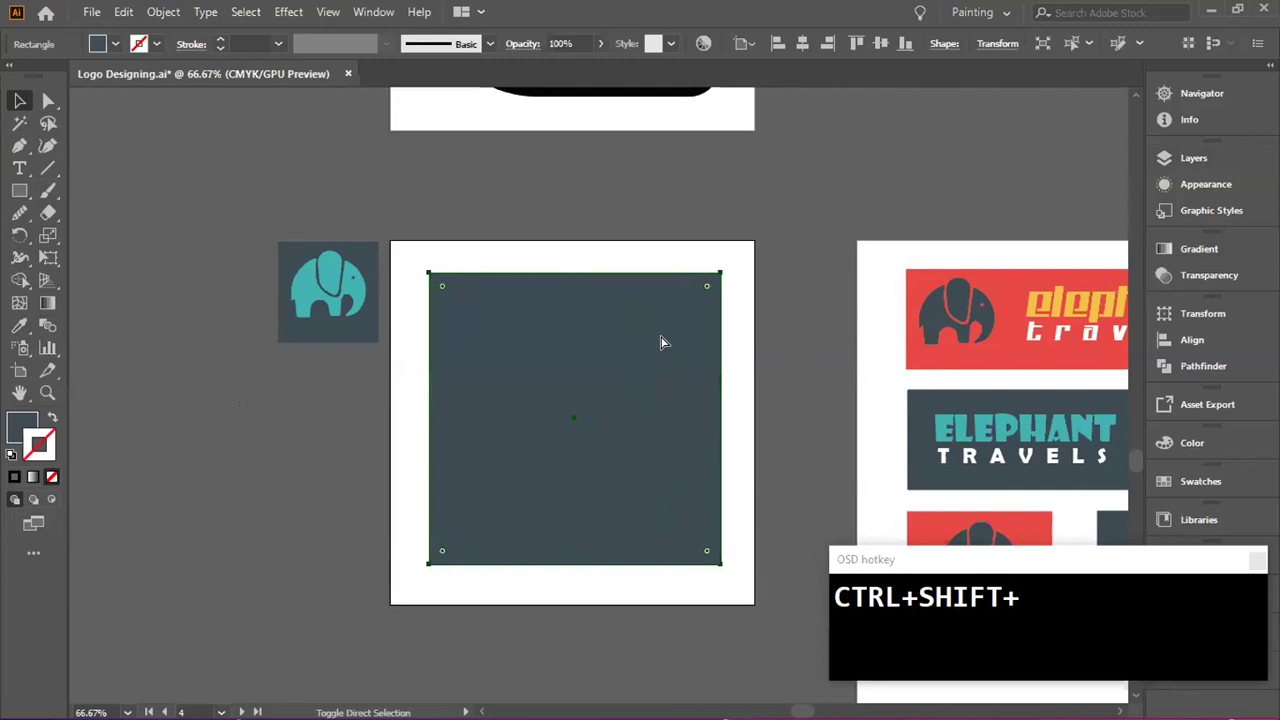
pyautogui.hotkey('ctrl', 'shift', '[')
pyautogui.click(773, 291)
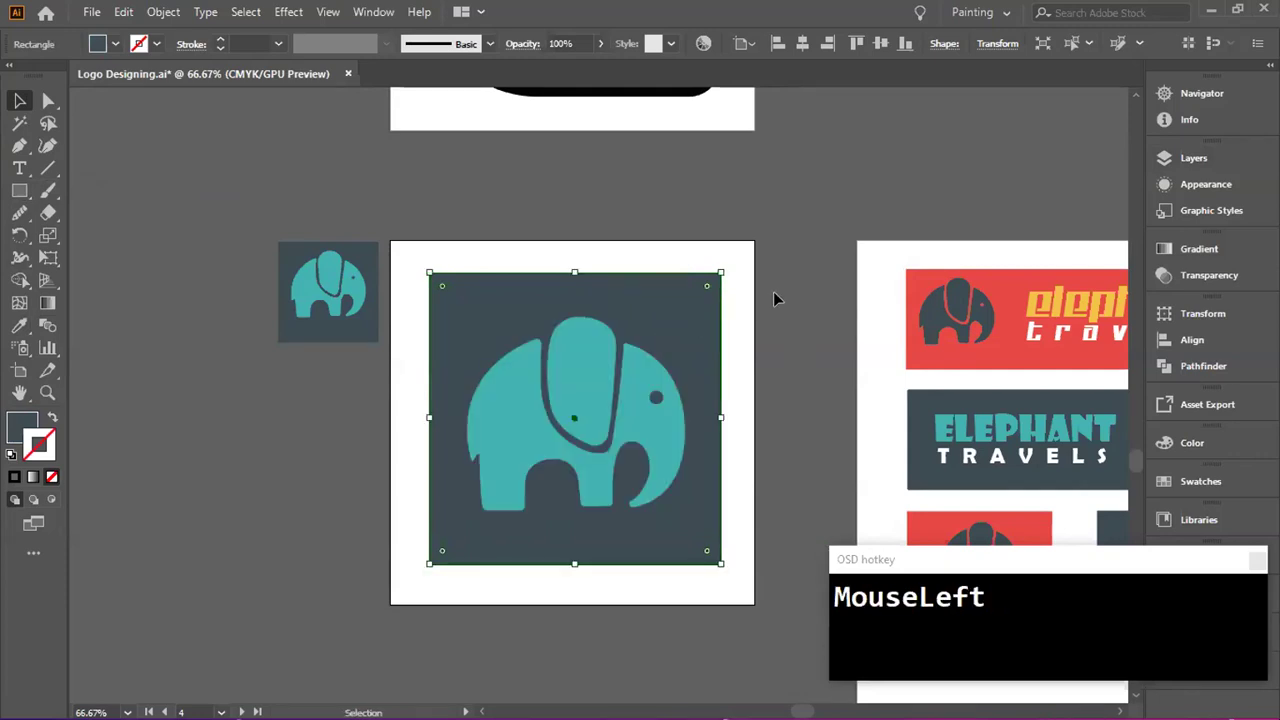
# - Group the elephant's body and ear
pyautogui.click(591, 355)
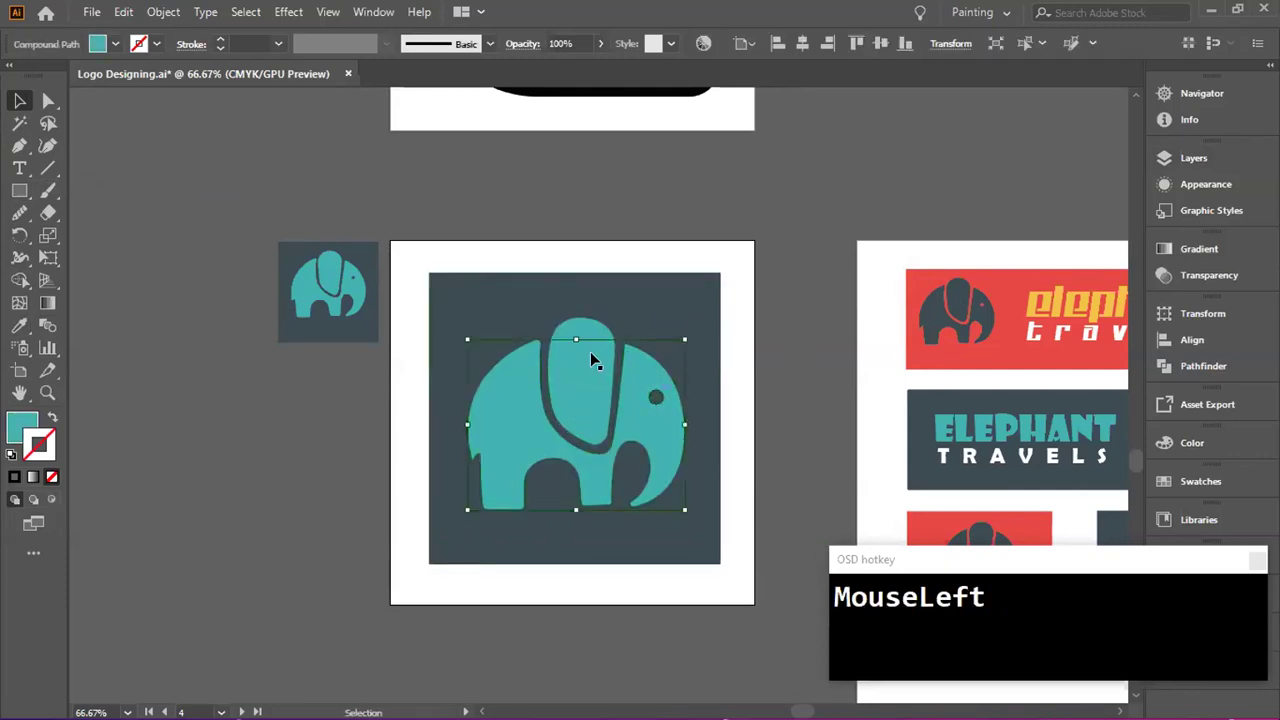
pyautogui.keyDown('shift'); pyautogui.click(591, 353); pyautogui.keyUp('shift')
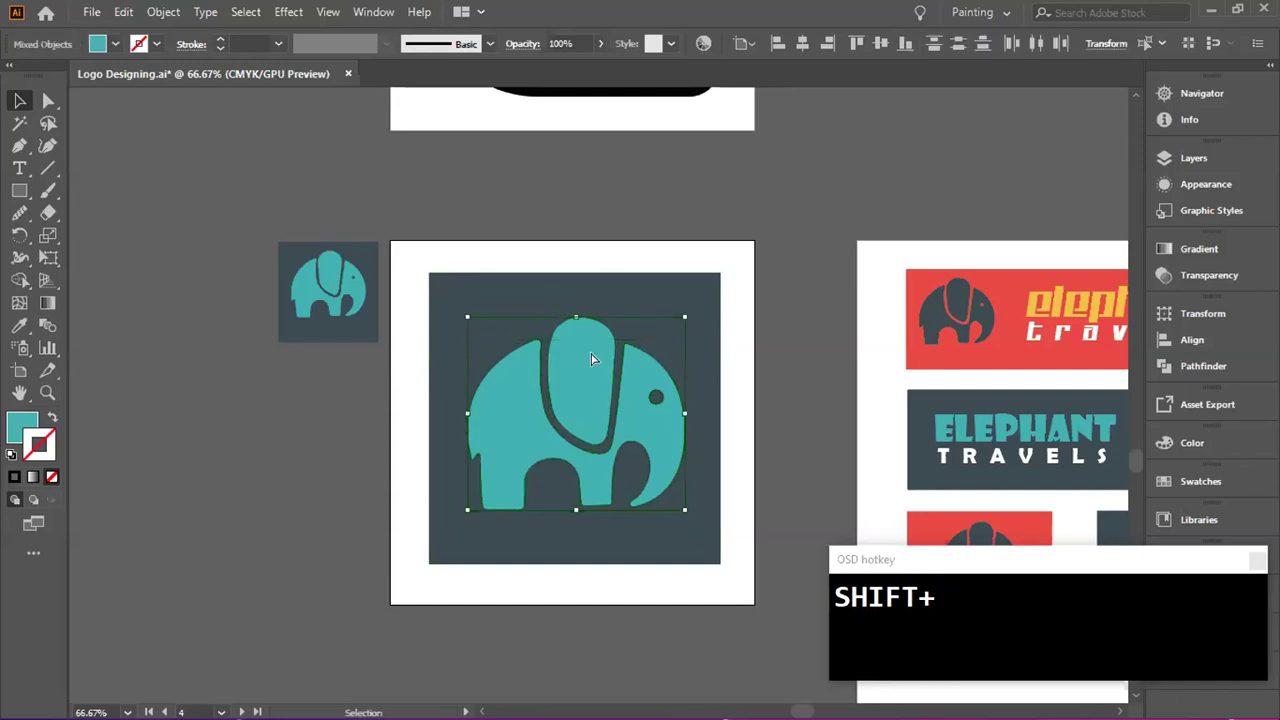
pyautogui.hotkey('ctrl', 'g')
pyautogui.click(673, 341)
# - Centre the elephant group and the background square vertically and horizontally on the artboard, and deselect them
pyautogui.click(630, 375)
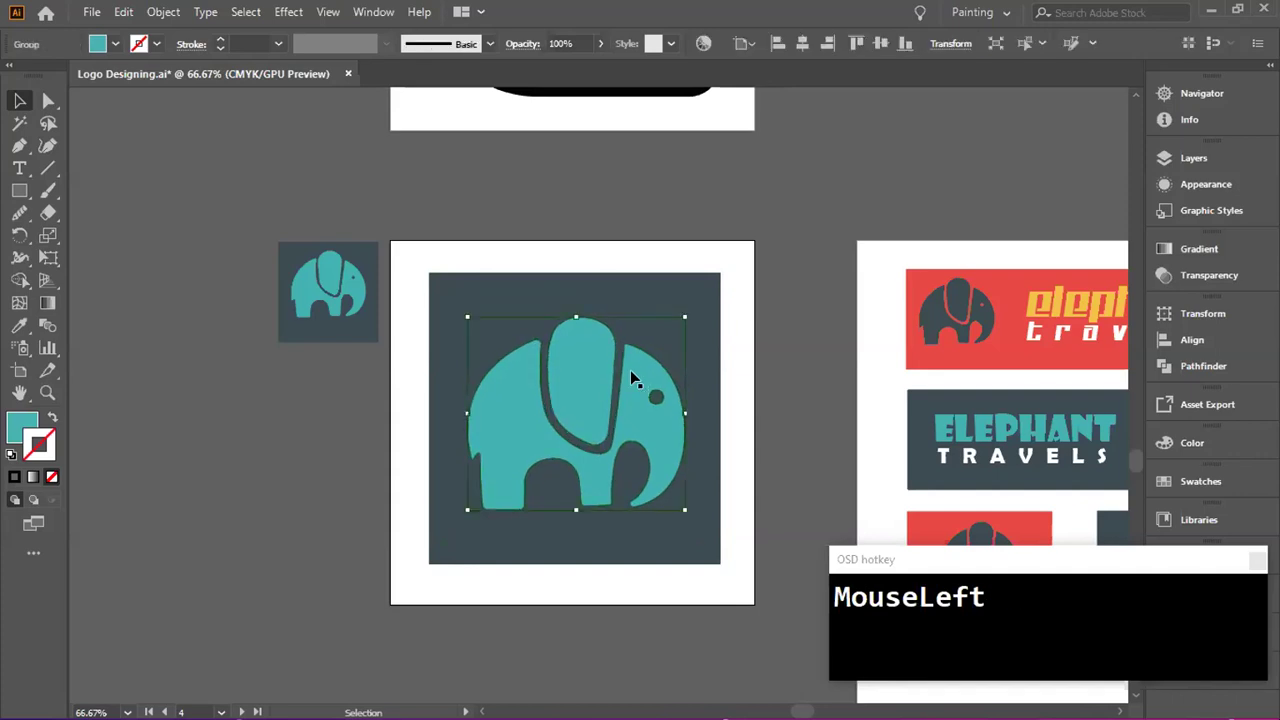
pyautogui.keyDown('shift'); pyautogui.click(686, 297); pyautogui.keyUp('shift')
pyautogui.click(880, 43)
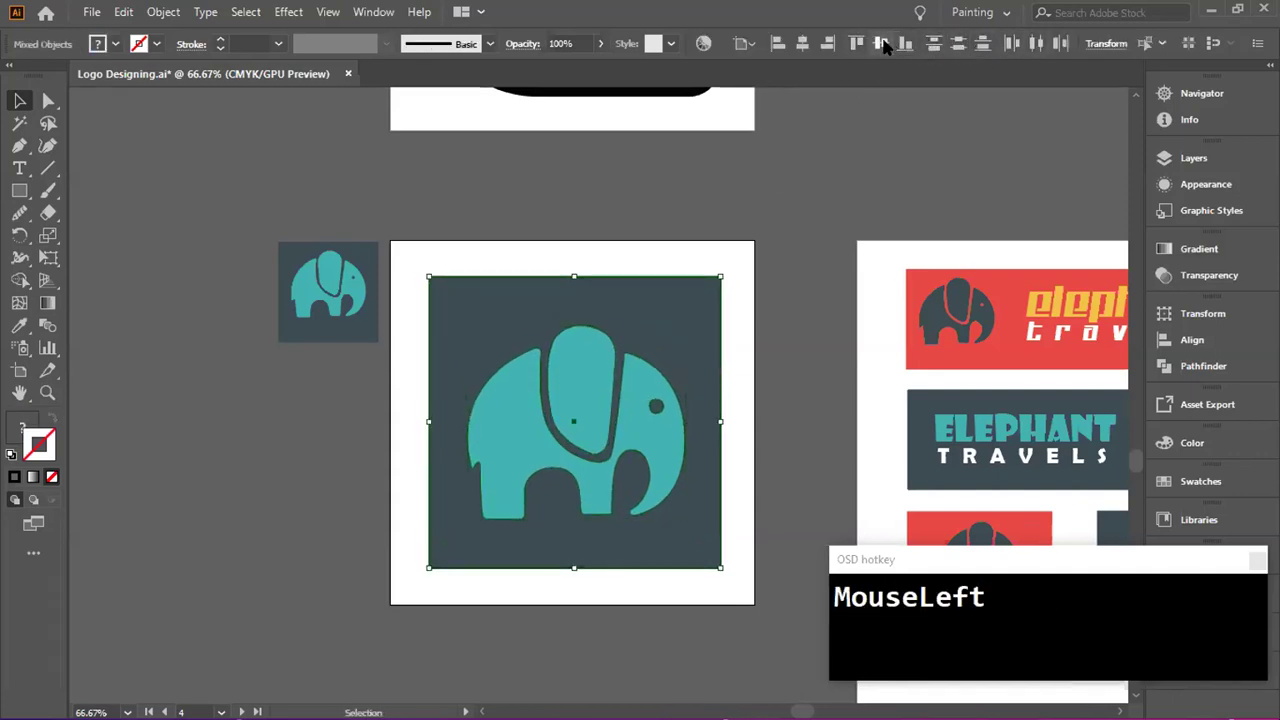
pyautogui.click(808, 112)
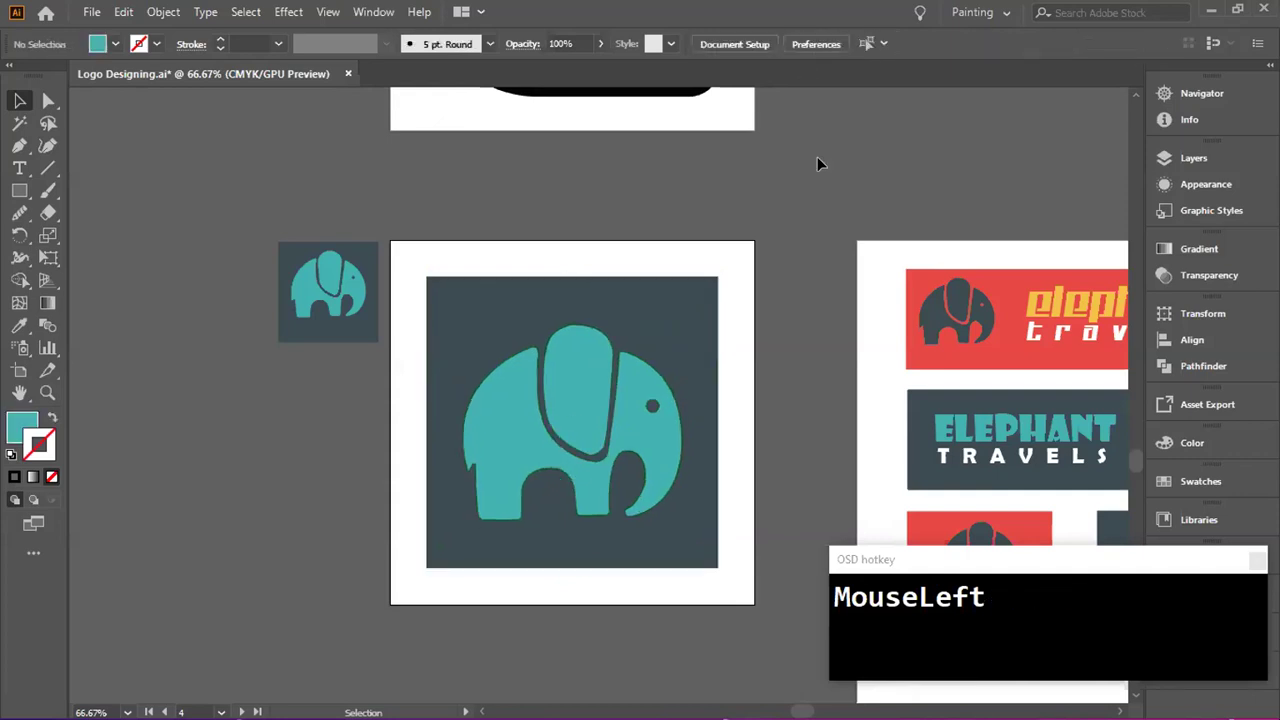
pyautogui.click(724, 357)
pyautogui.click(776, 297)
pyautogui.scroll(-1, 775, 296)
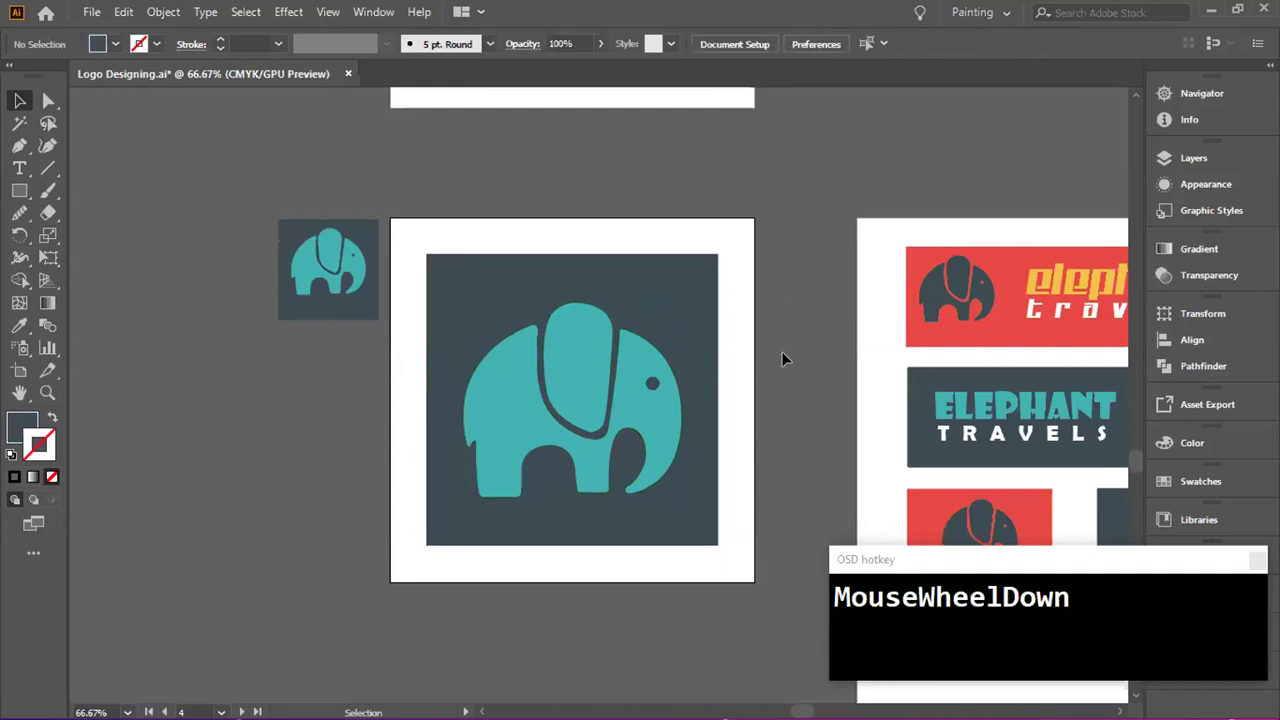
pyautogui.scroll(-1, 778, 350)
pyautogui.scroll(1, 768, 349)
pyautogui.scroll(3, 714, 371)
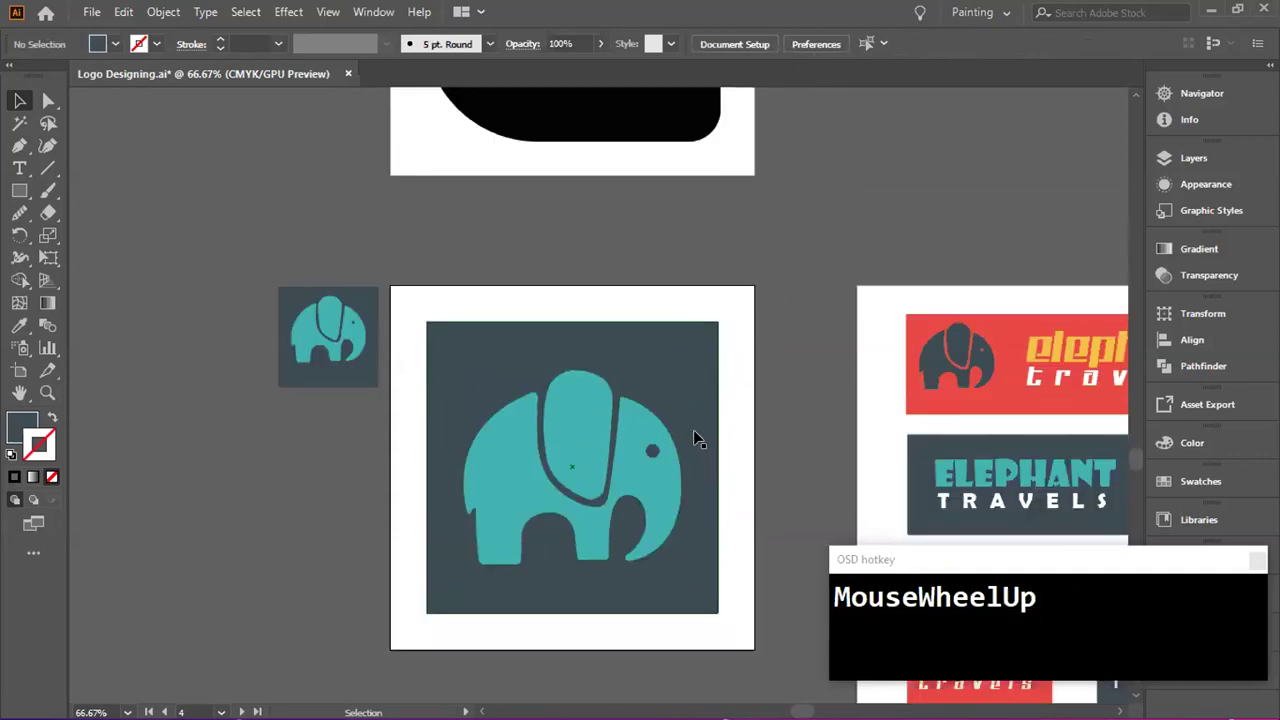
pyautogui.scroll(-1, 698, 440)
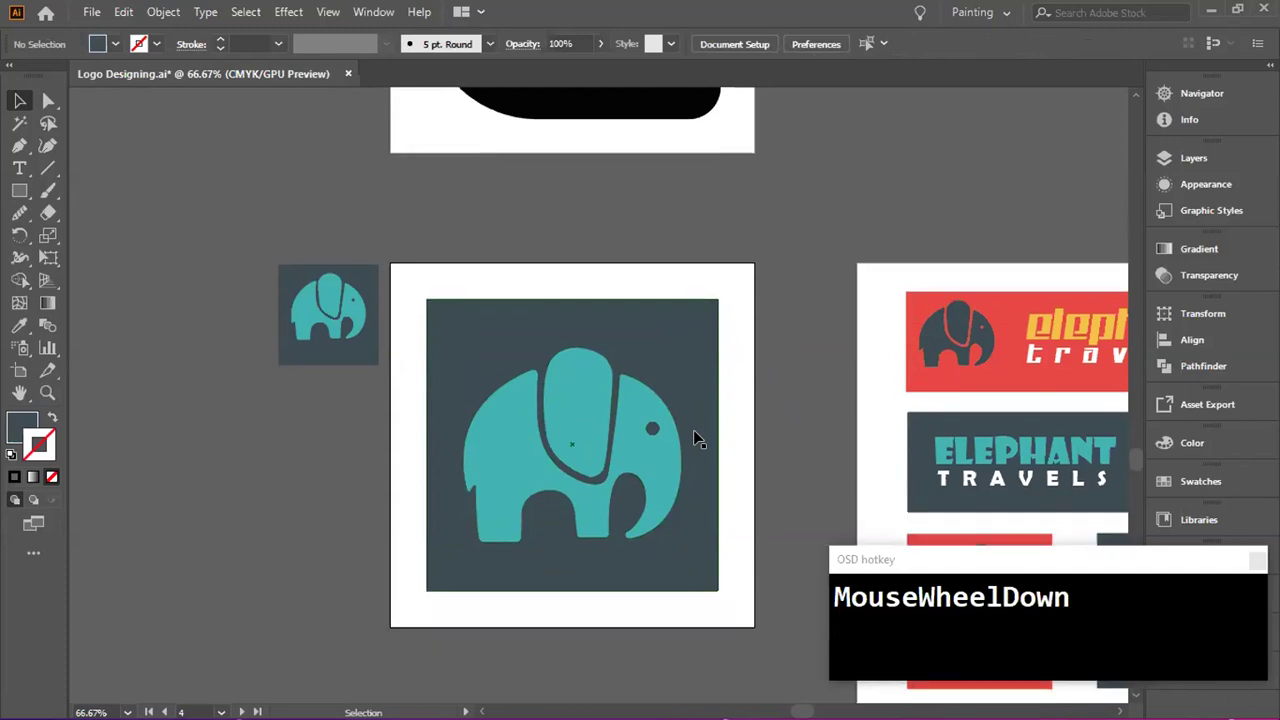
pyautogui.moveTo(811, 403); pyautogui.dragTo(757, 377)
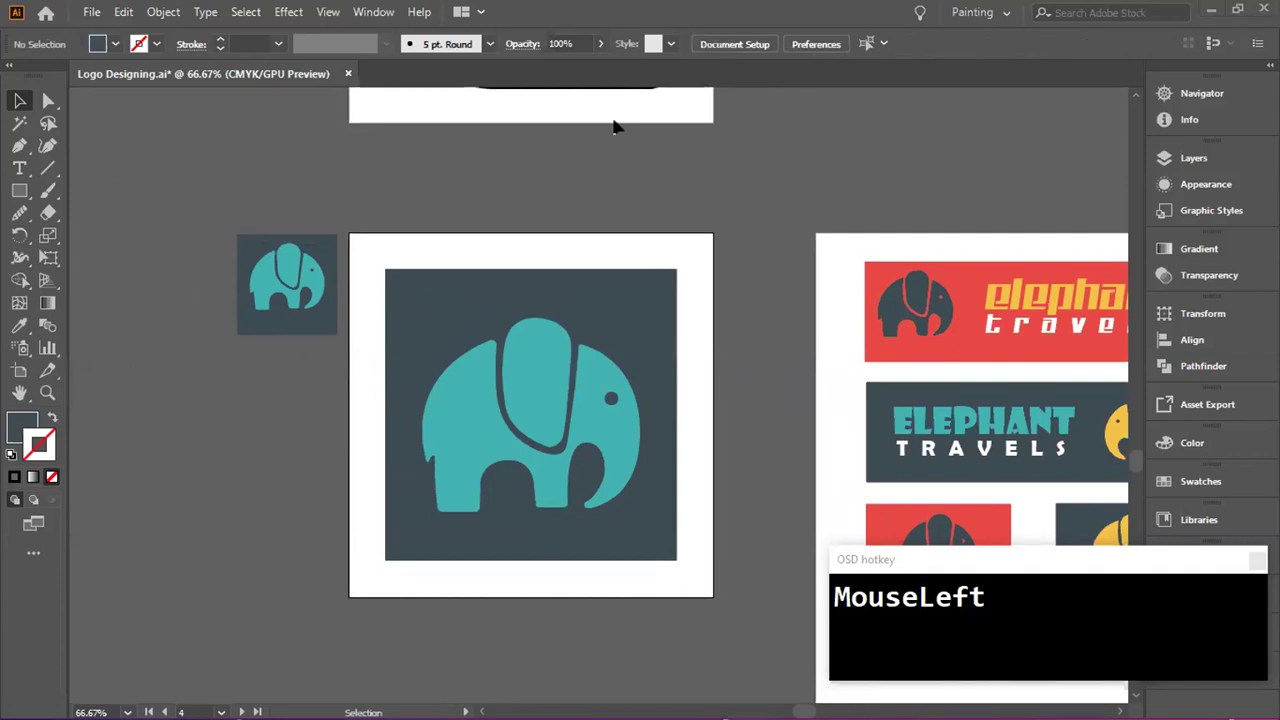
pyautogui.scroll(-1, 615, 126)
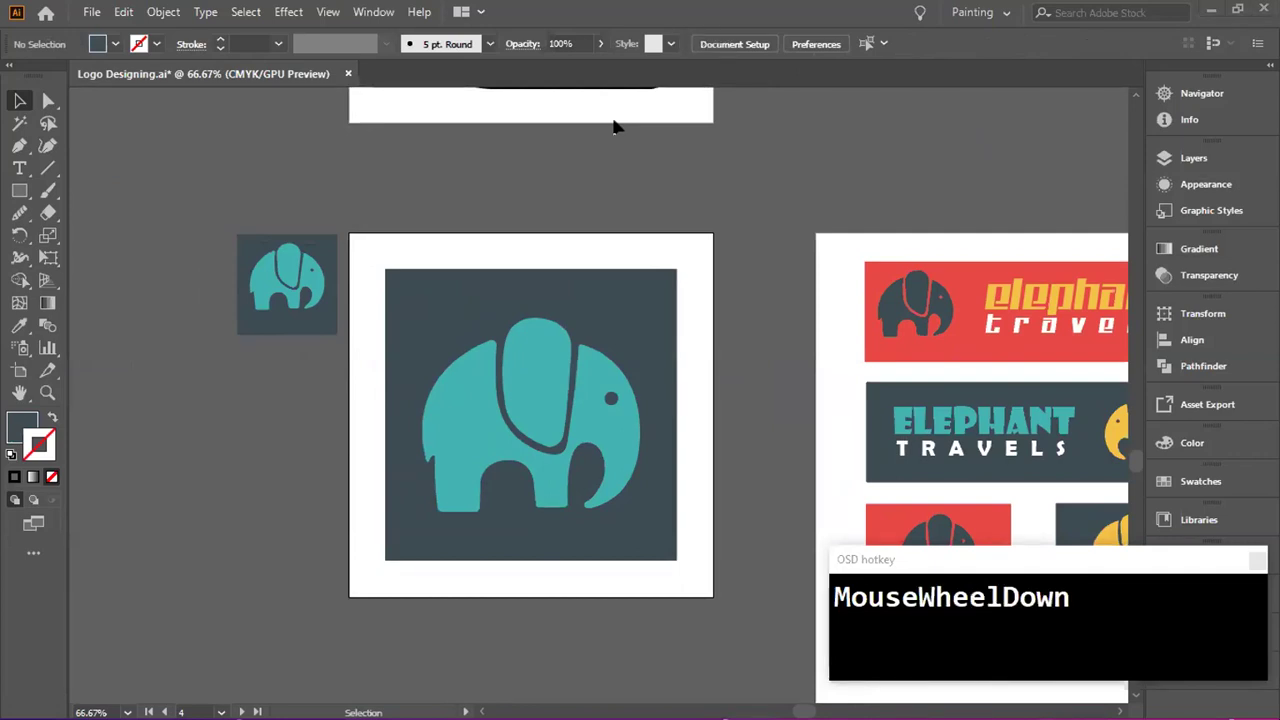
pyautogui.click(615, 126)
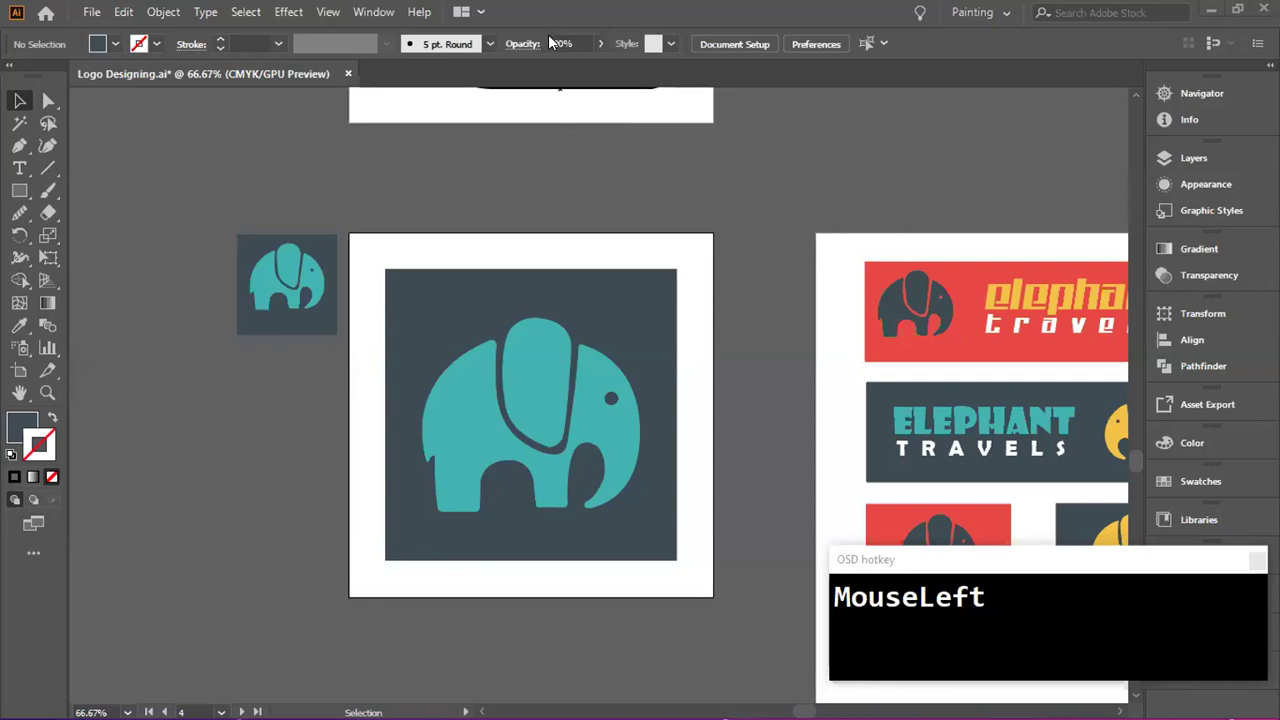
pyautogui.press('space')
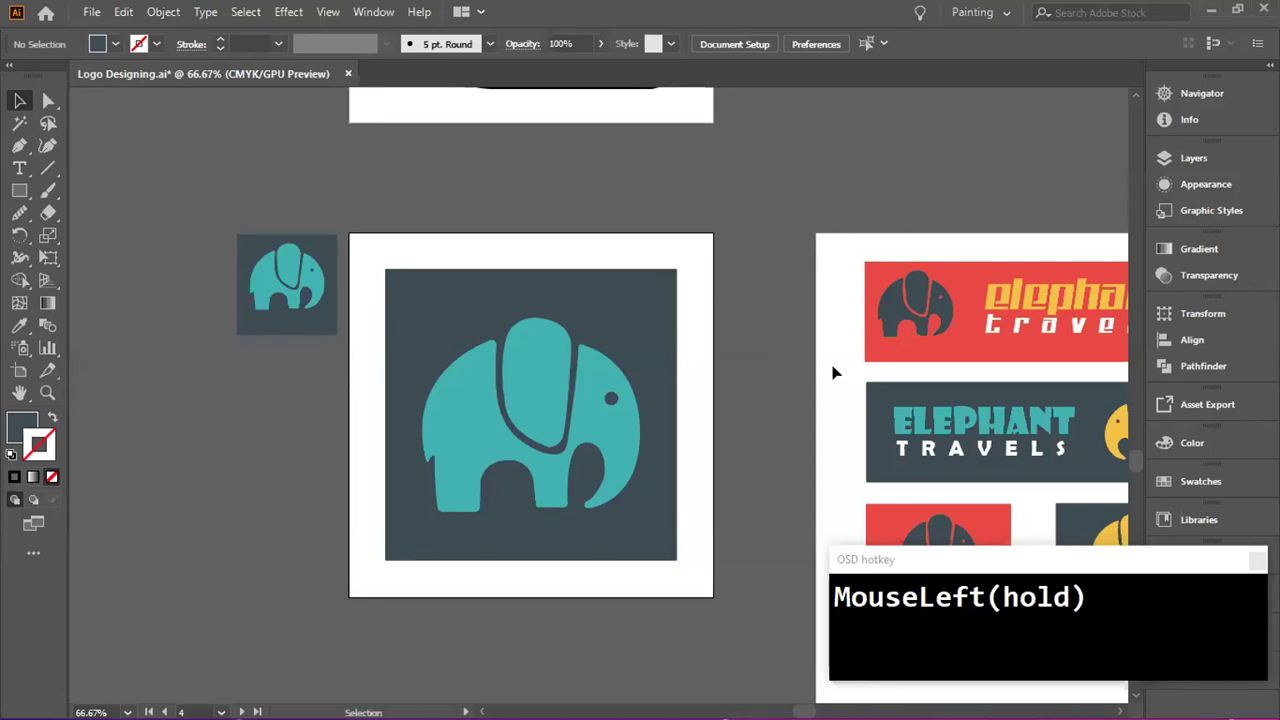
pyautogui.moveTo(803, 371); pyautogui.dragTo(532, 251)
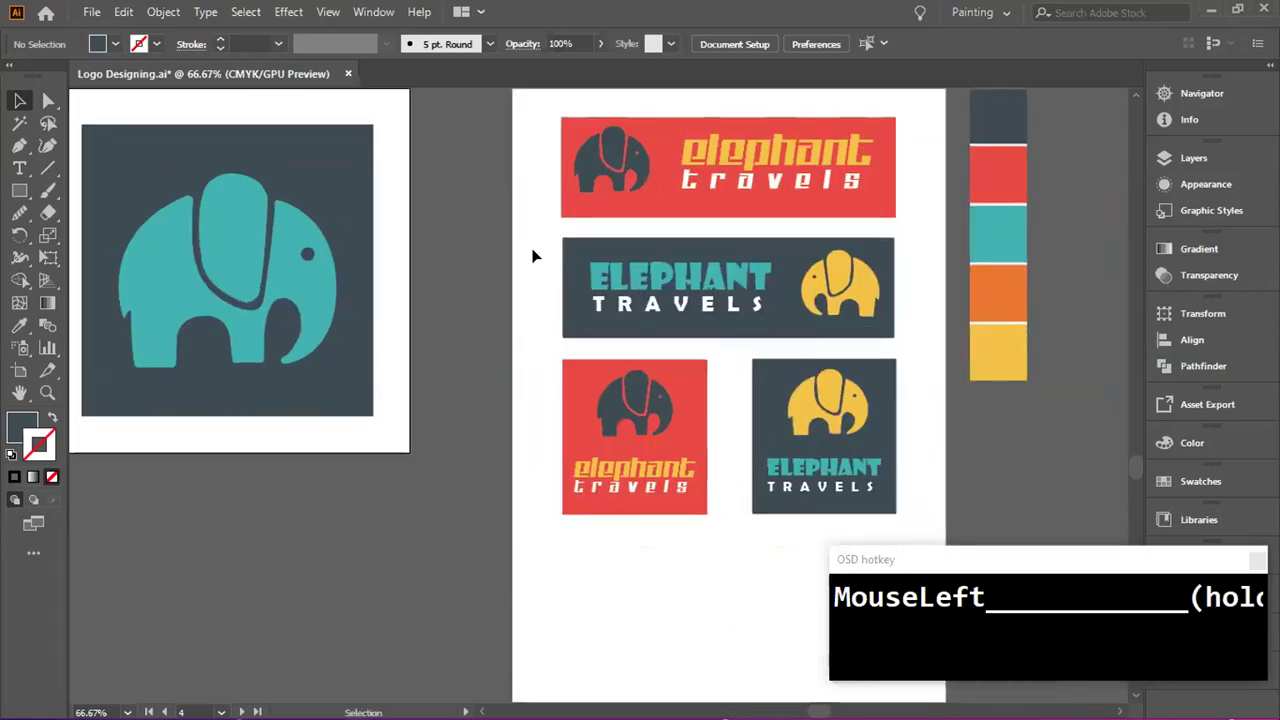
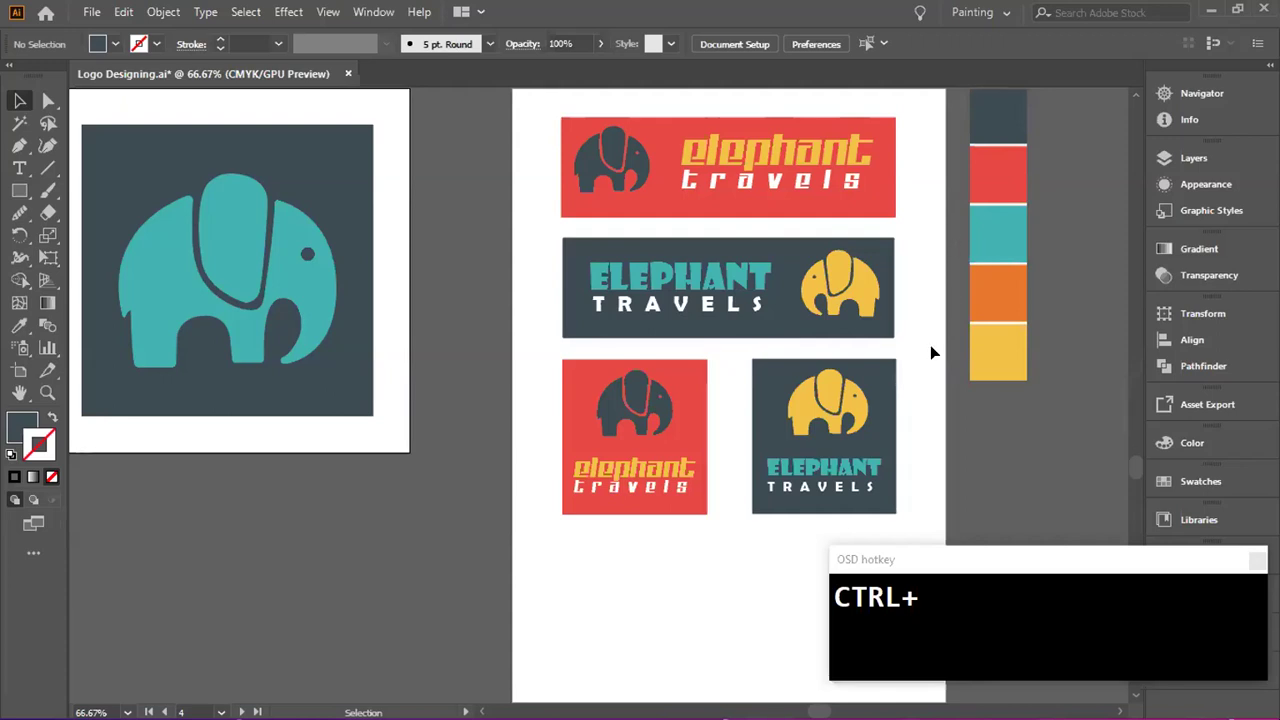
pyautogui.click(660, 141)
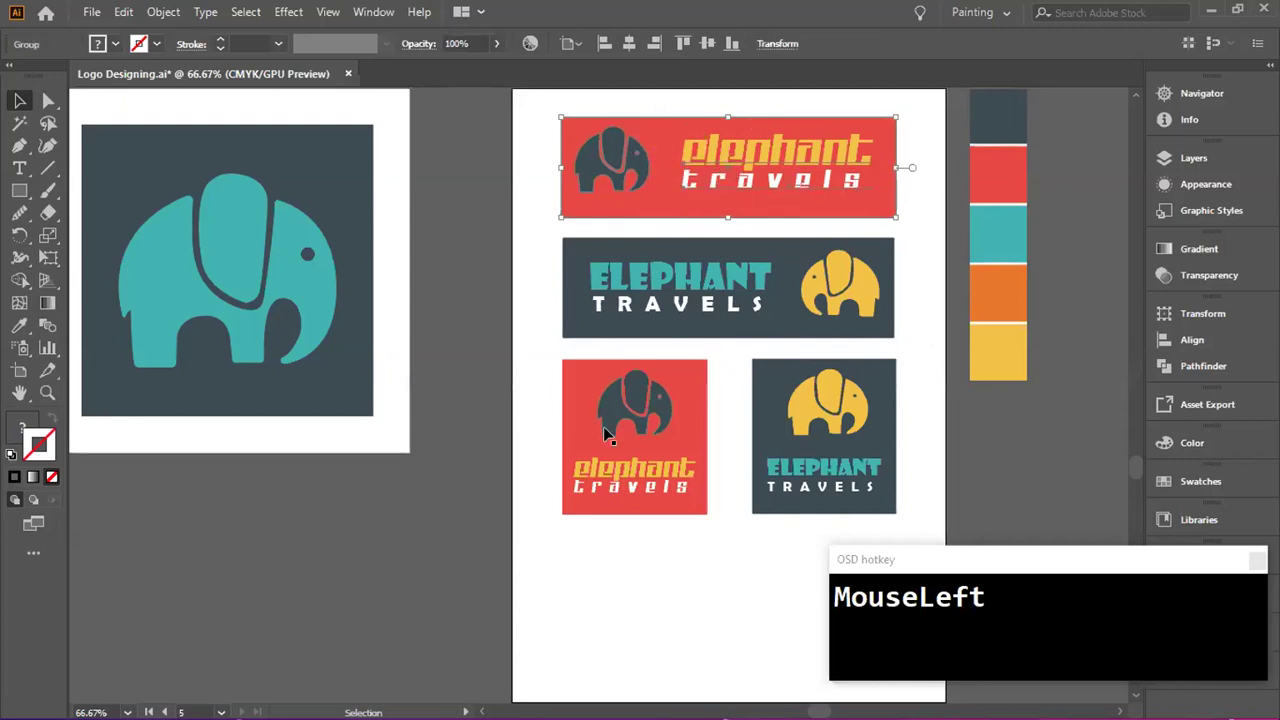
pyautogui.click(640, 428)
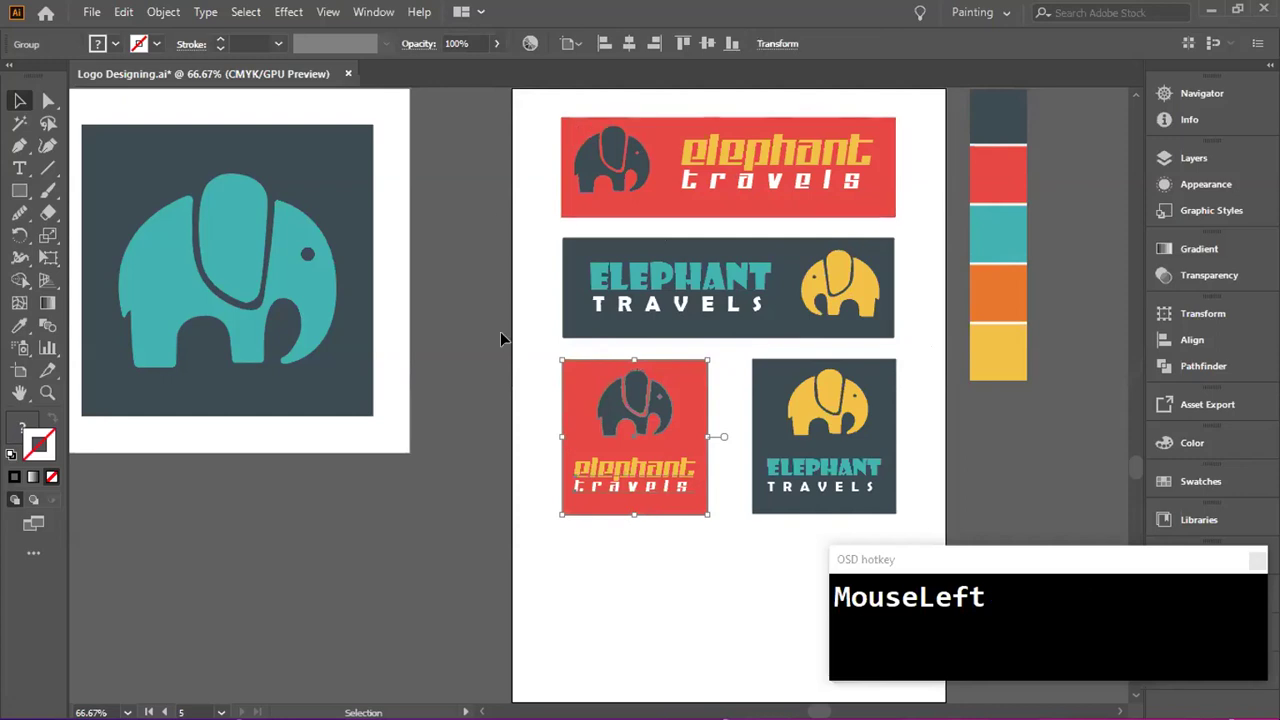
pyautogui.click(931, 228)
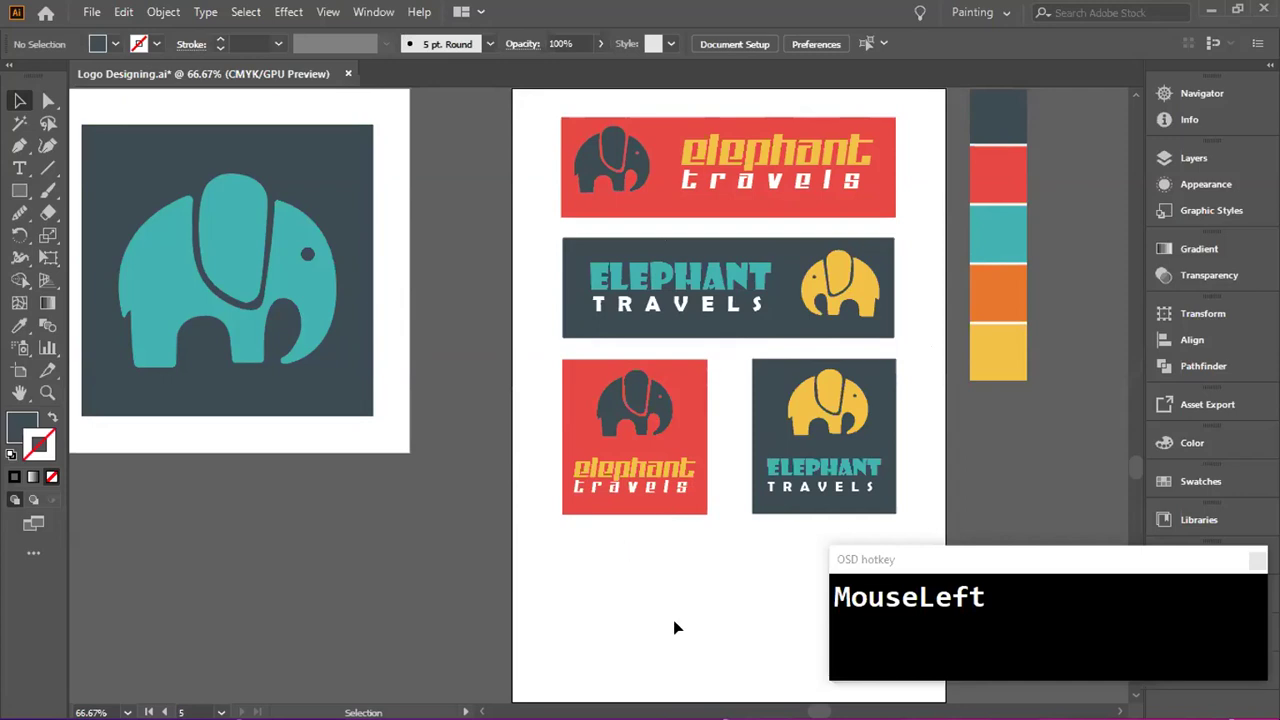
# - Duplicate the elephant with its dark square onto the logo-variations artboard and scale the copy down to fit below the red square logo
pyautogui.scroll(-1, 623, 576)
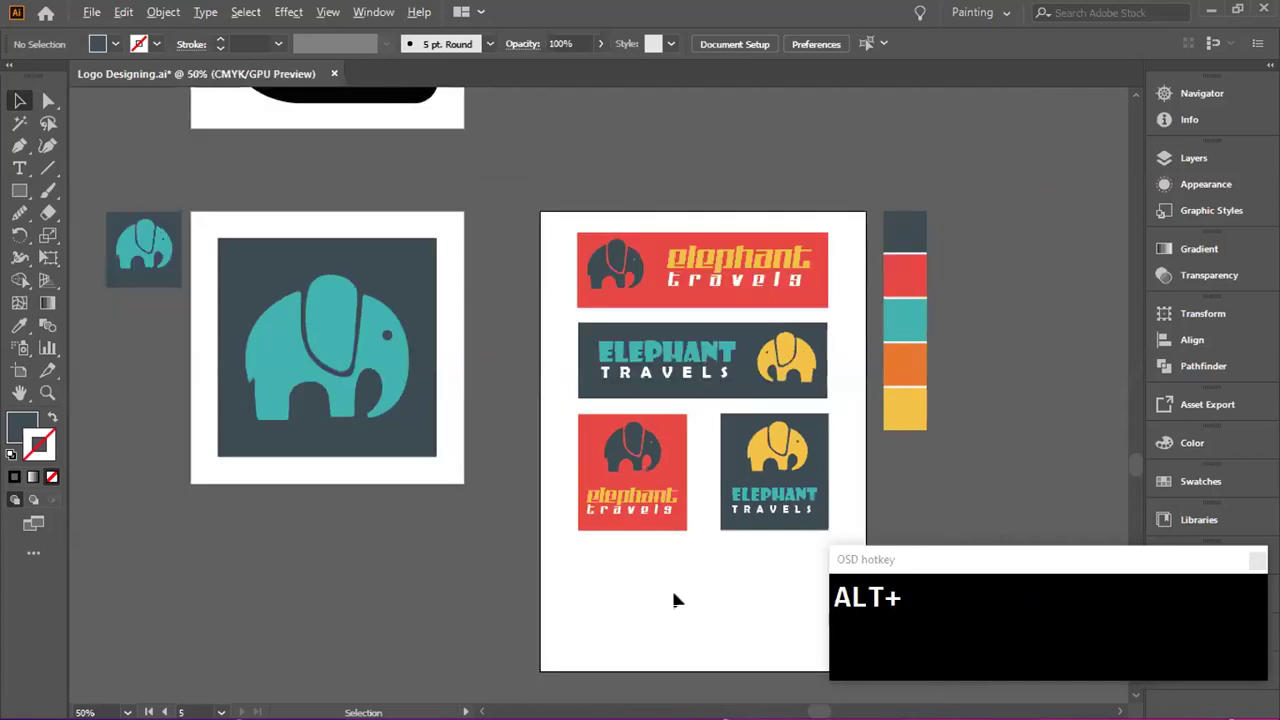
pyautogui.moveTo(646, 580); pyautogui.dragTo(616, 536)
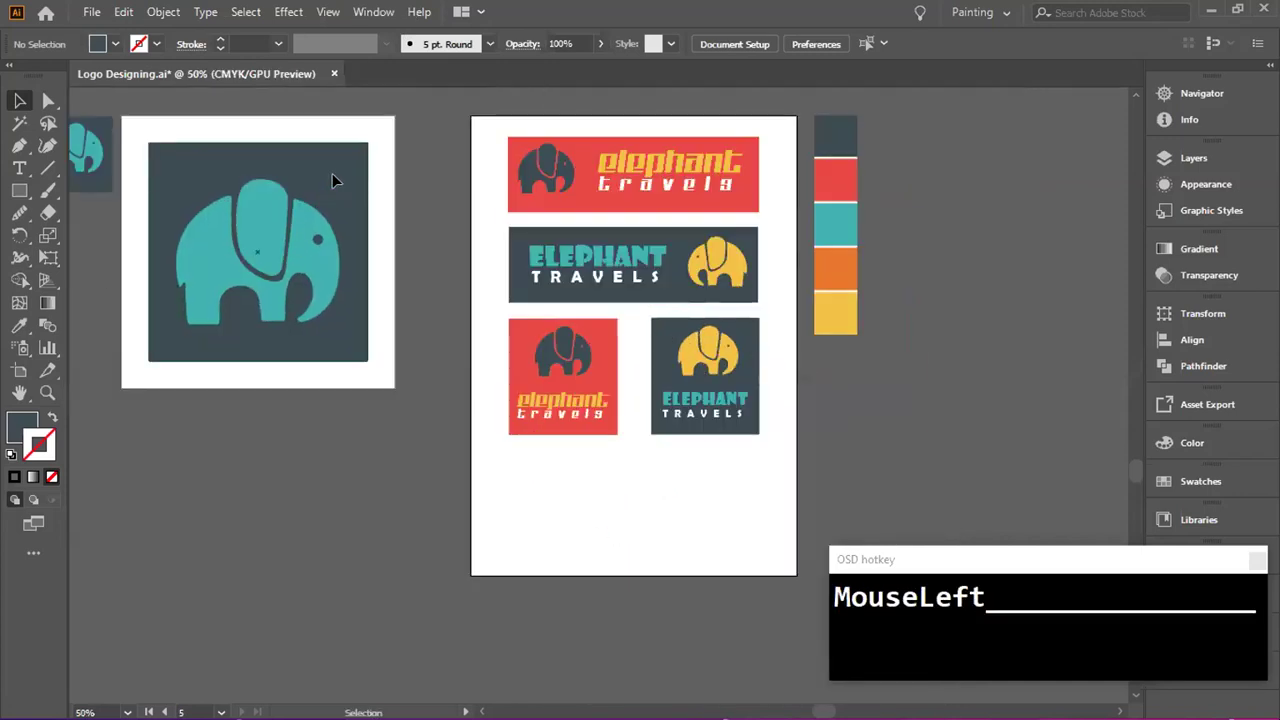
pyautogui.click(320, 213)
pyautogui.click(308, 220)
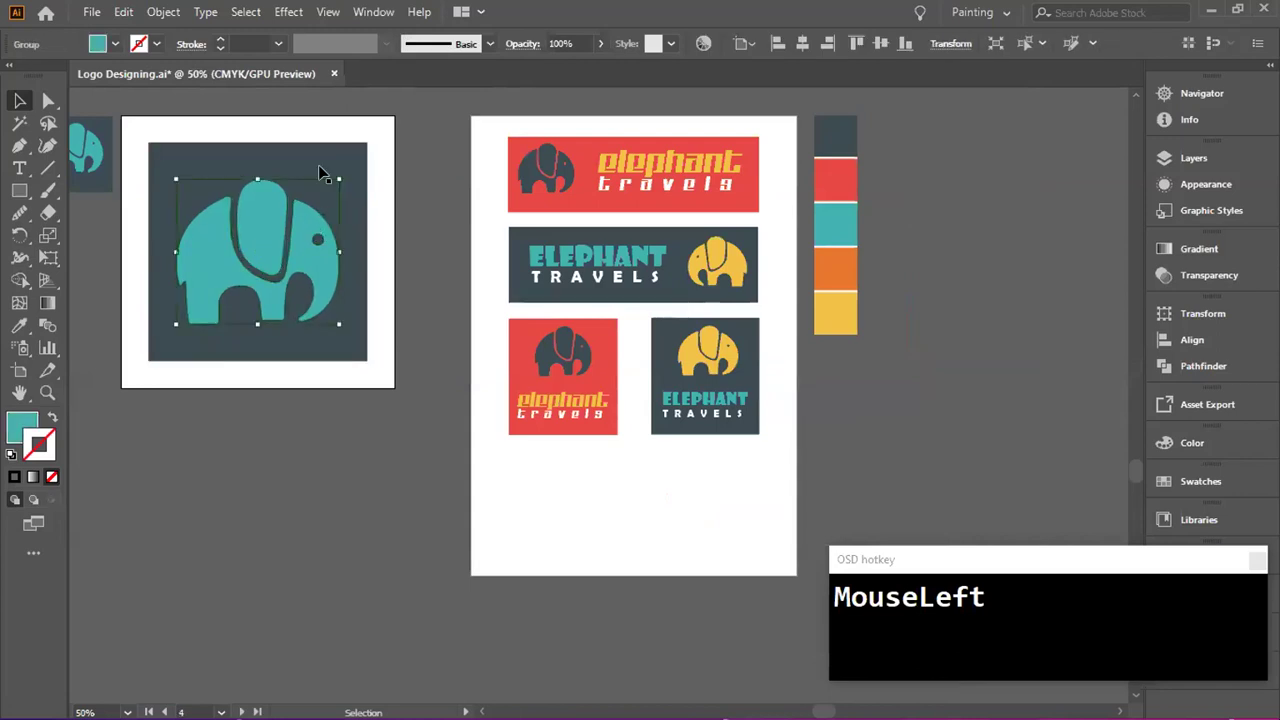
pyautogui.click(323, 172)
pyautogui.keyDown('shift'); pyautogui.click(337, 209); pyautogui.keyUp('shift')
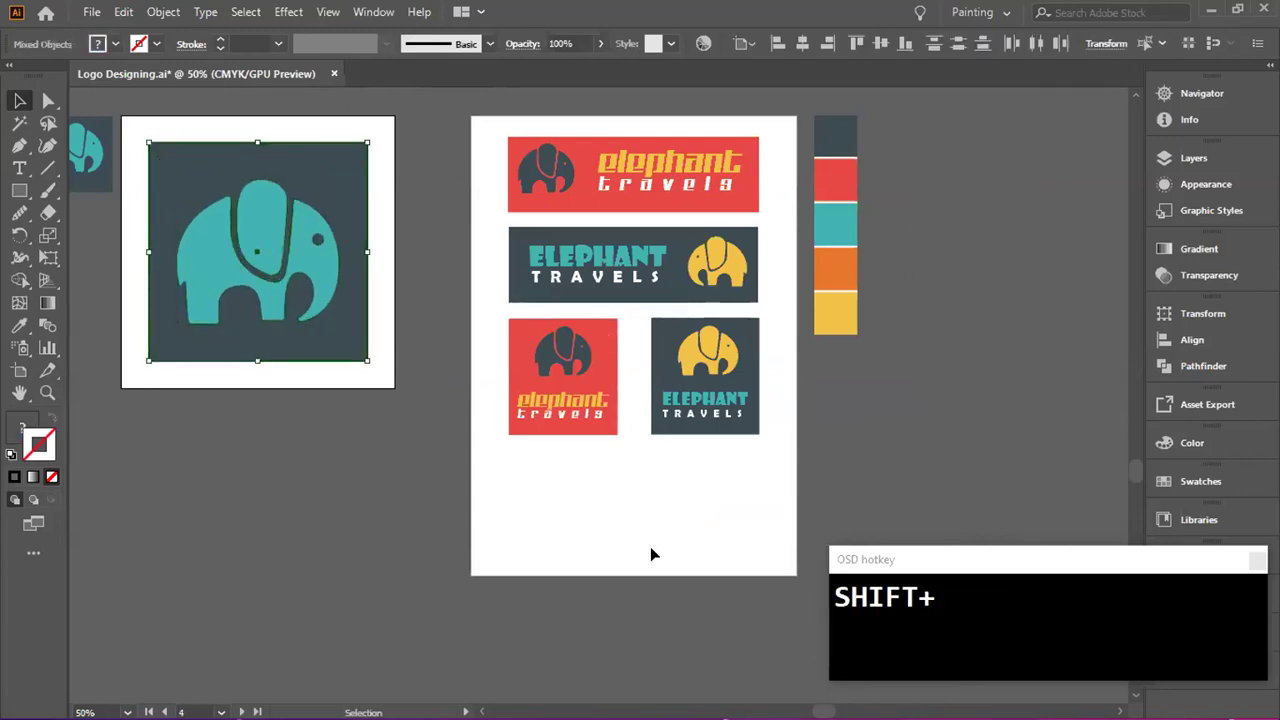
pyautogui.moveTo(382, 172); pyautogui.dragTo(290, 258)
pyautogui.press('alt')
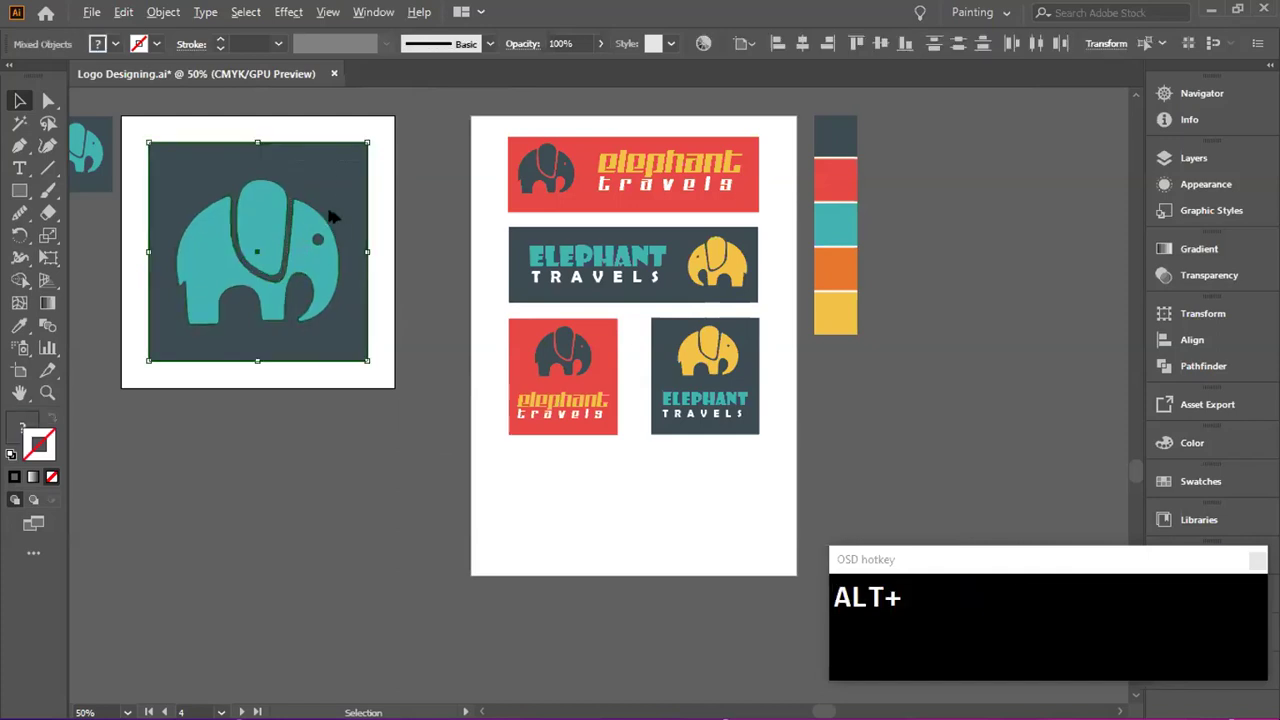
pyautogui.moveTo(335, 213); pyautogui.dragTo(652, 430)
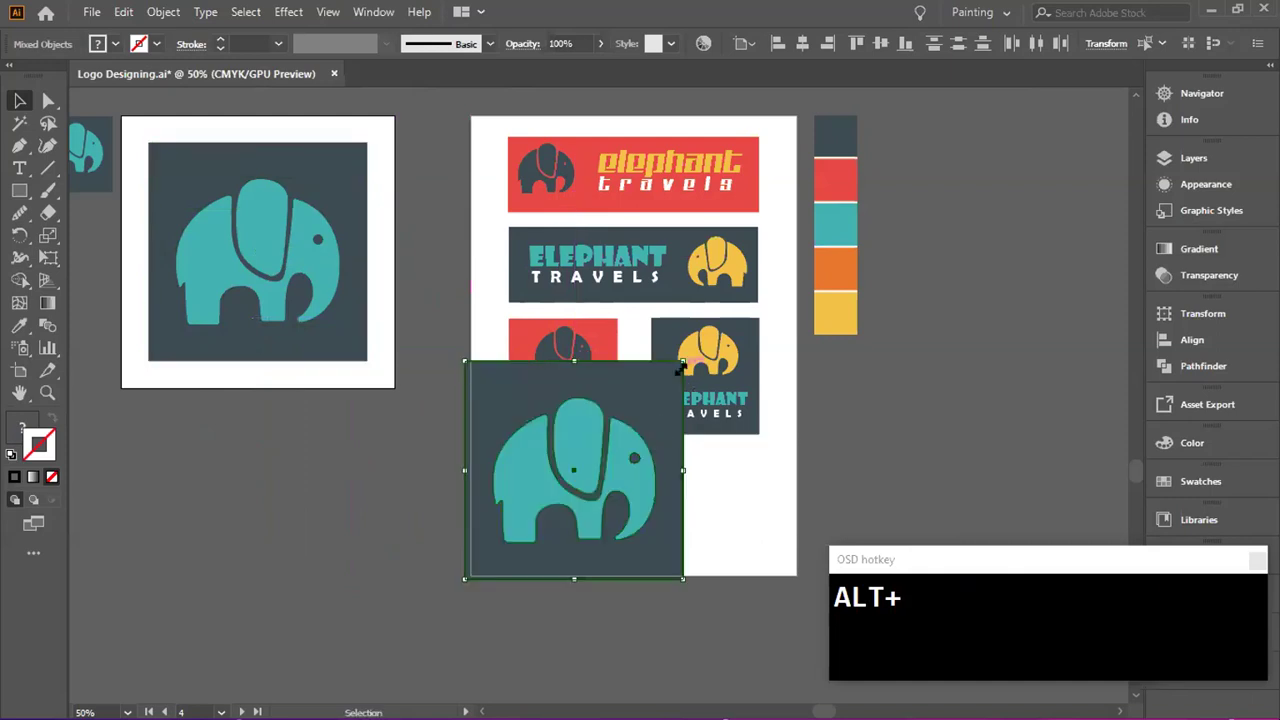
pyautogui.moveTo(681, 367); pyautogui.dragTo(606, 463)
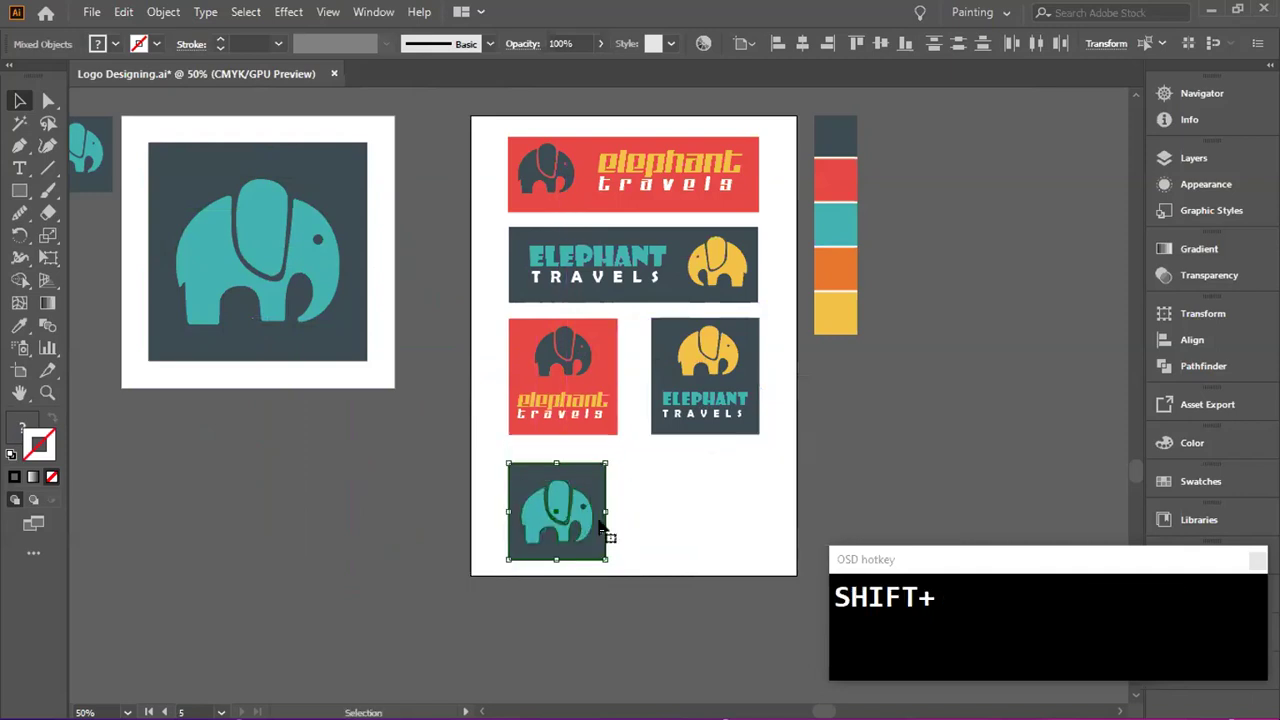
# - Widen the copied dark square into a horizontal banner reaching the right edge of the dark square logo above, and deselect it
pyautogui.scroll(2, 600, 522)
pyautogui.moveTo(535, 432)
pyautogui.mouseDown()
pyautogui.moveTo(543, 420)
pyautogui.moveTo(531, 413)
pyautogui.mouseUp()
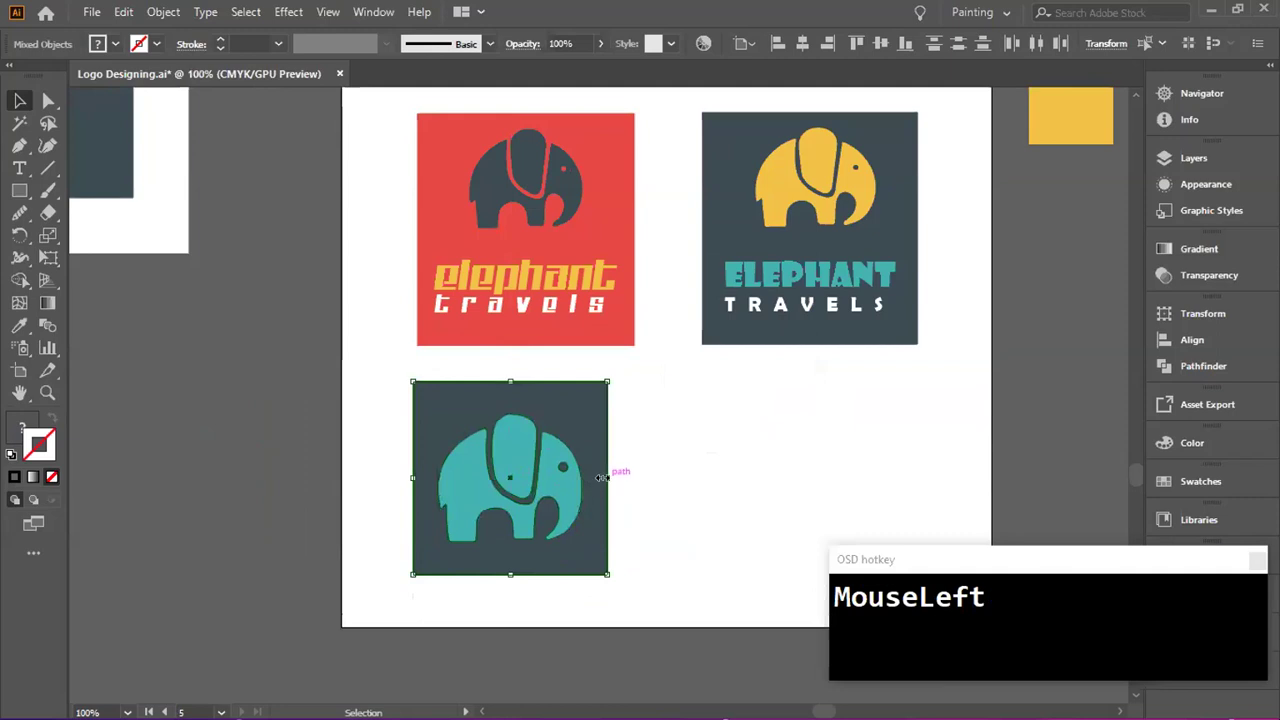
pyautogui.click(666, 443)
pyautogui.click(606, 479)
pyautogui.moveTo(607, 479); pyautogui.dragTo(917, 477)
pyautogui.click(1011, 406)
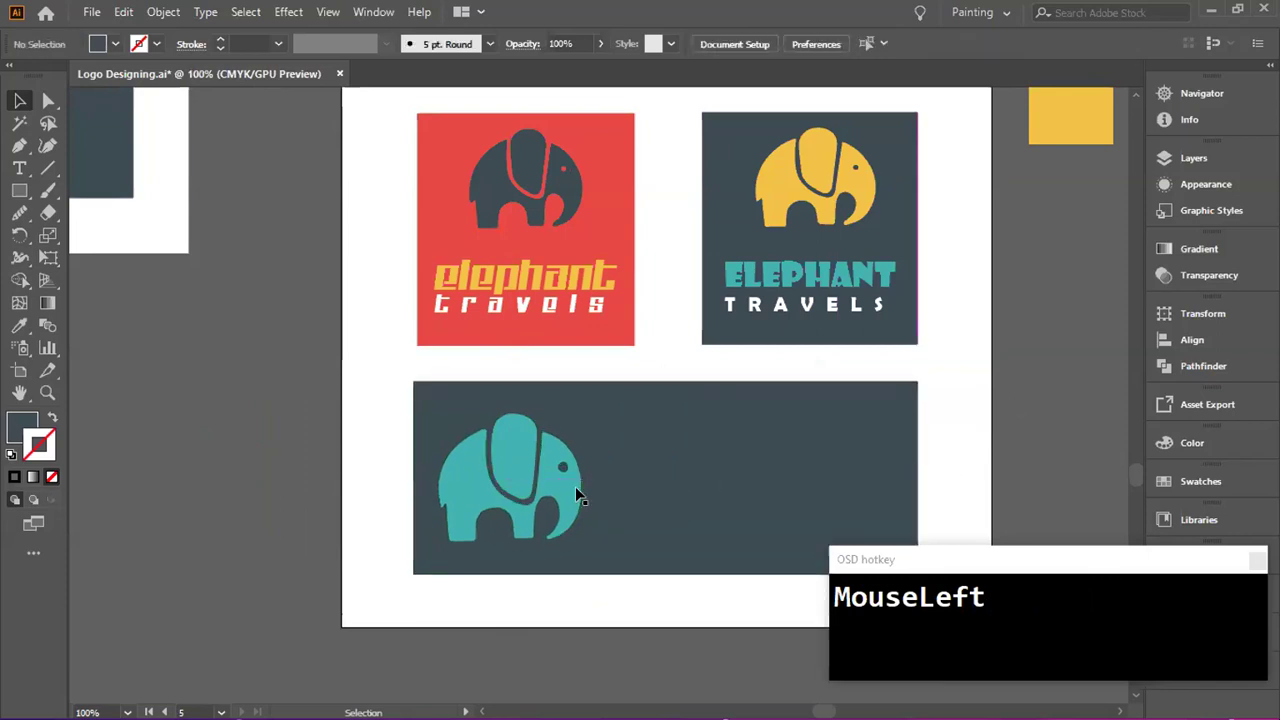
# - Scale the teal elephant down slightly and reposition it within the left part of the dark banner
pyautogui.click(546, 490)
pyautogui.moveTo(438, 542); pyautogui.dragTo(462, 520)
pyautogui.moveTo(517, 449)
pyautogui.mouseDown()
pyautogui.moveTo(503, 455)
pyautogui.moveTo(507, 445)
pyautogui.moveTo(510, 464)
pyautogui.moveTo(510, 446)
pyautogui.moveTo(505, 455)
pyautogui.mouseUp()
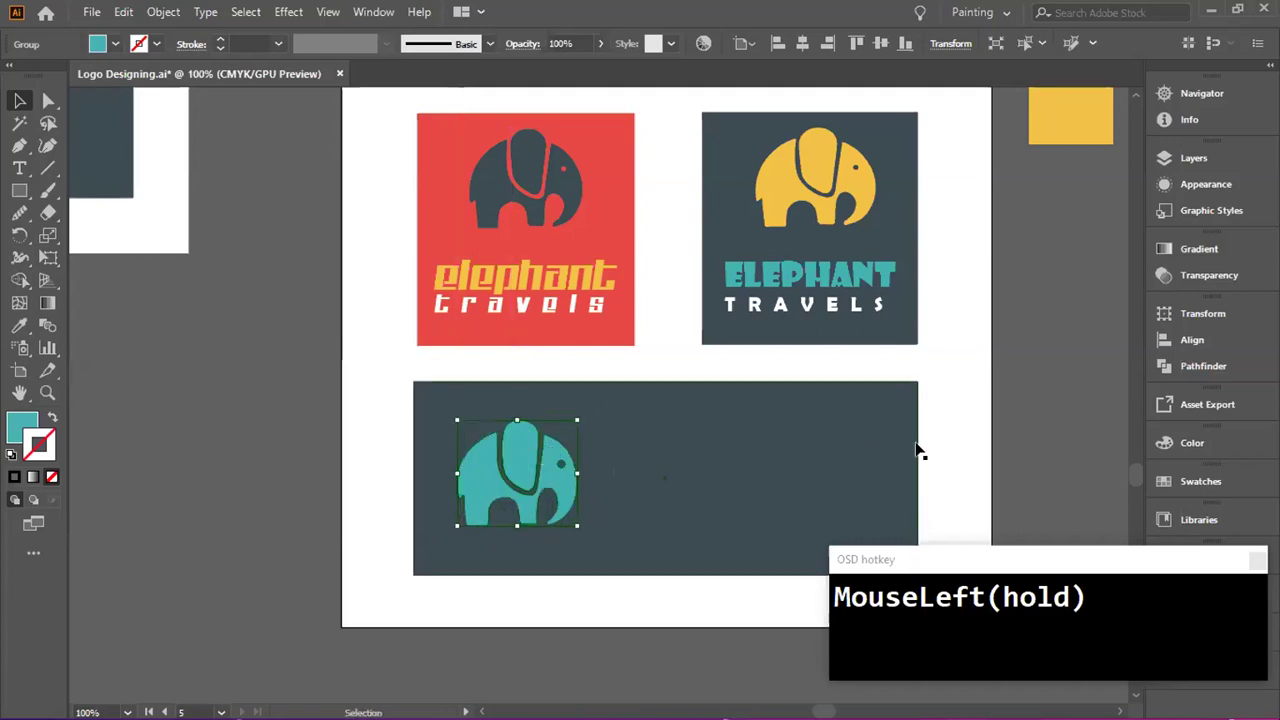
pyautogui.click(1020, 399)
# - Add the text "elephant" to the dark banner, to the right of the teal elephant
pyautogui.hotkey('ctrl', '-')
pyautogui.hotkey('ctrl', '-')
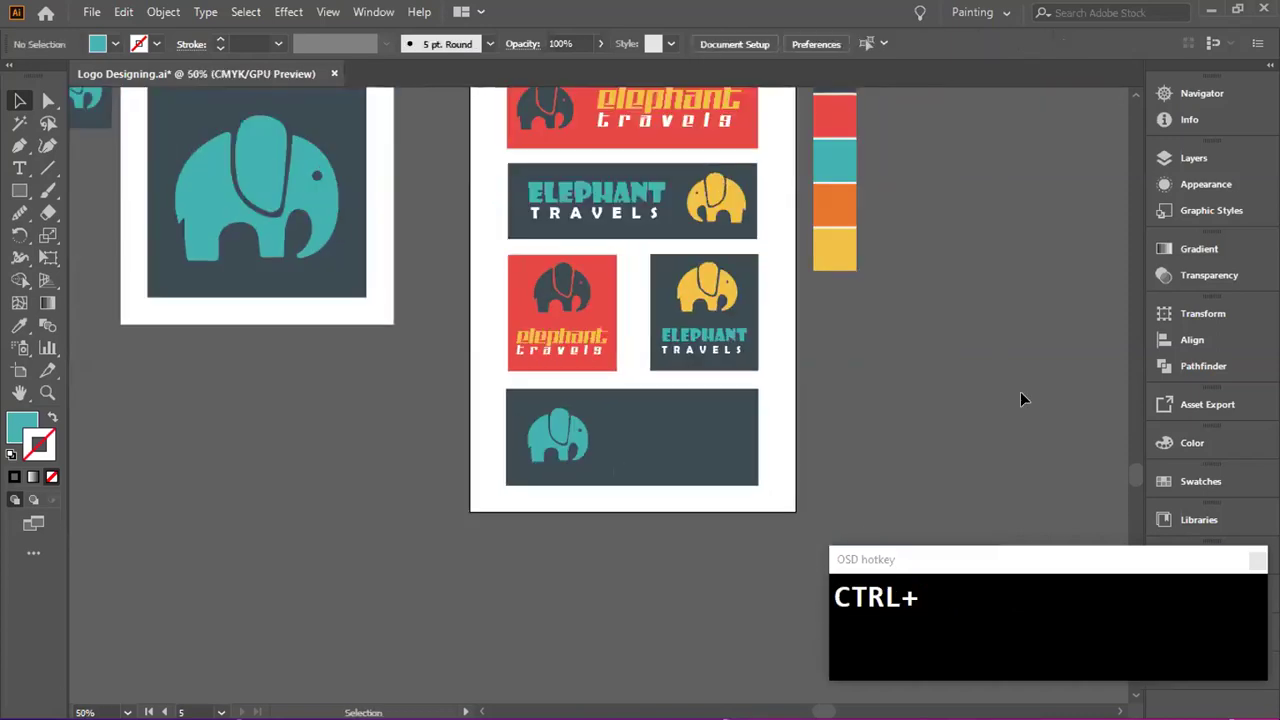
pyautogui.scroll(1, 663, 306)
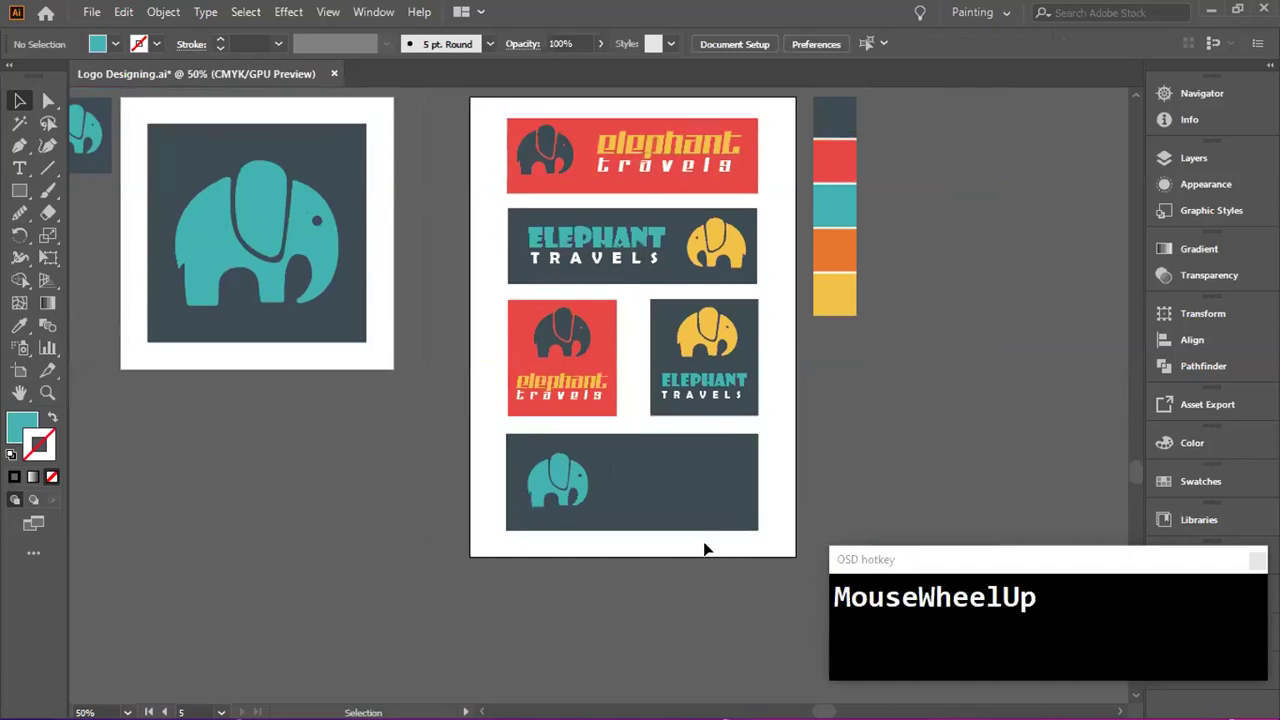
pyautogui.keyDown('alt'); pyautogui.scroll(1, 696, 620); pyautogui.keyUp('alt')
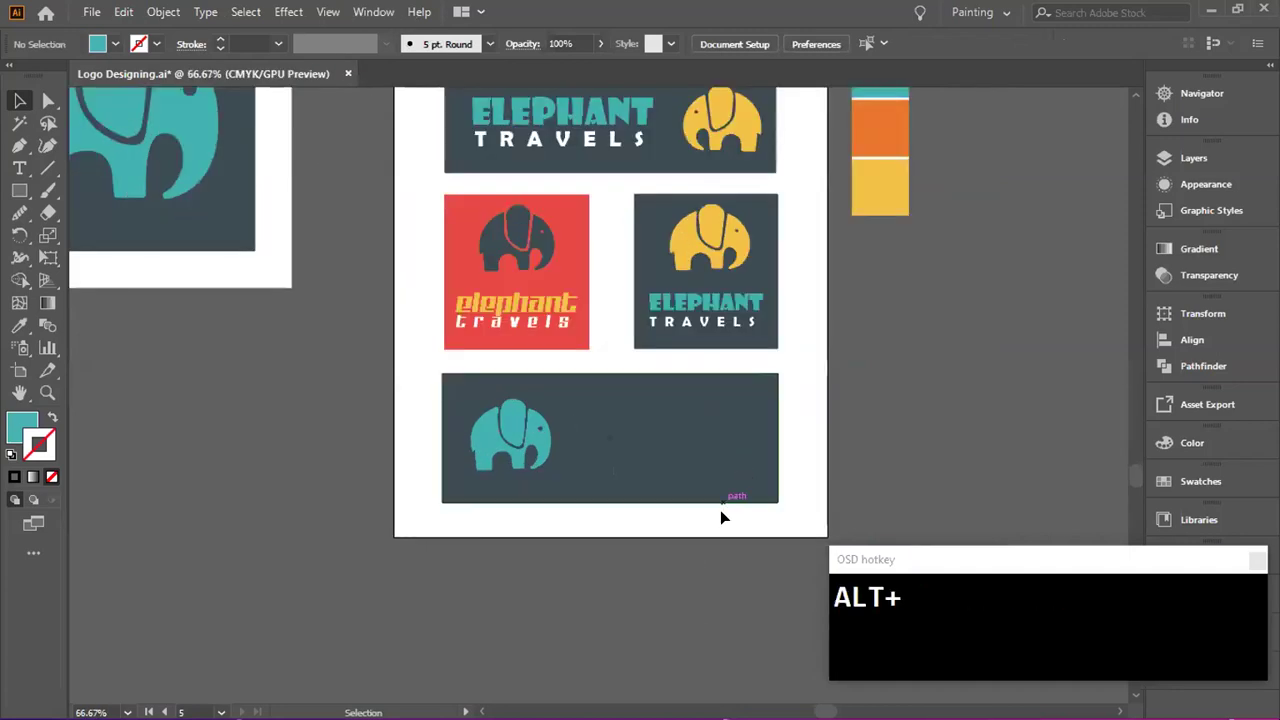
pyautogui.scroll(1, 721, 512)
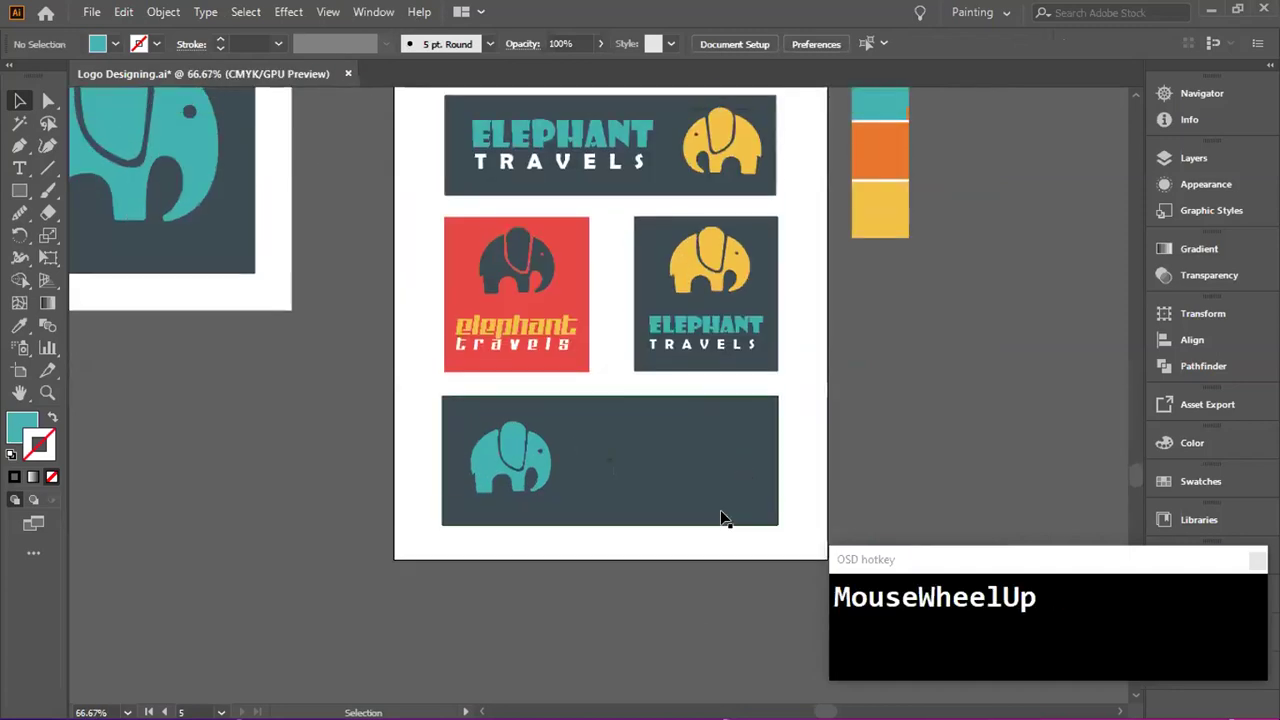
pyautogui.click(22, 170)
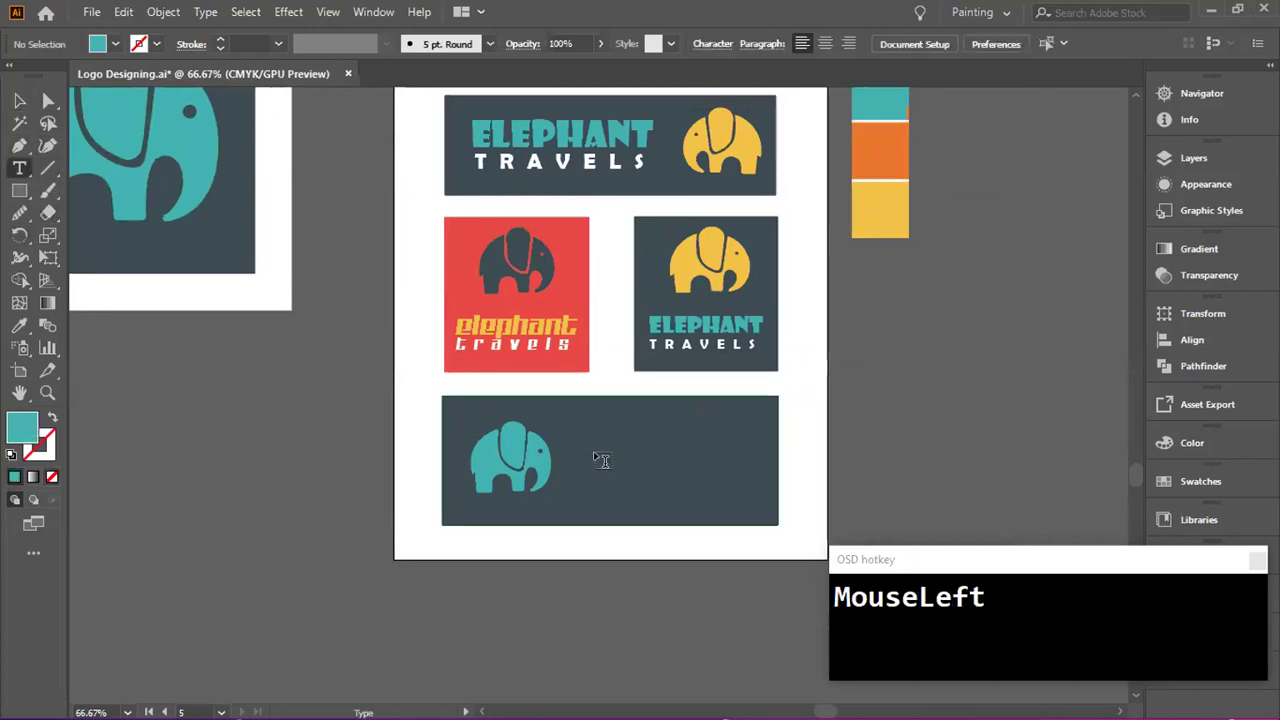
pyautogui.click(604, 440)
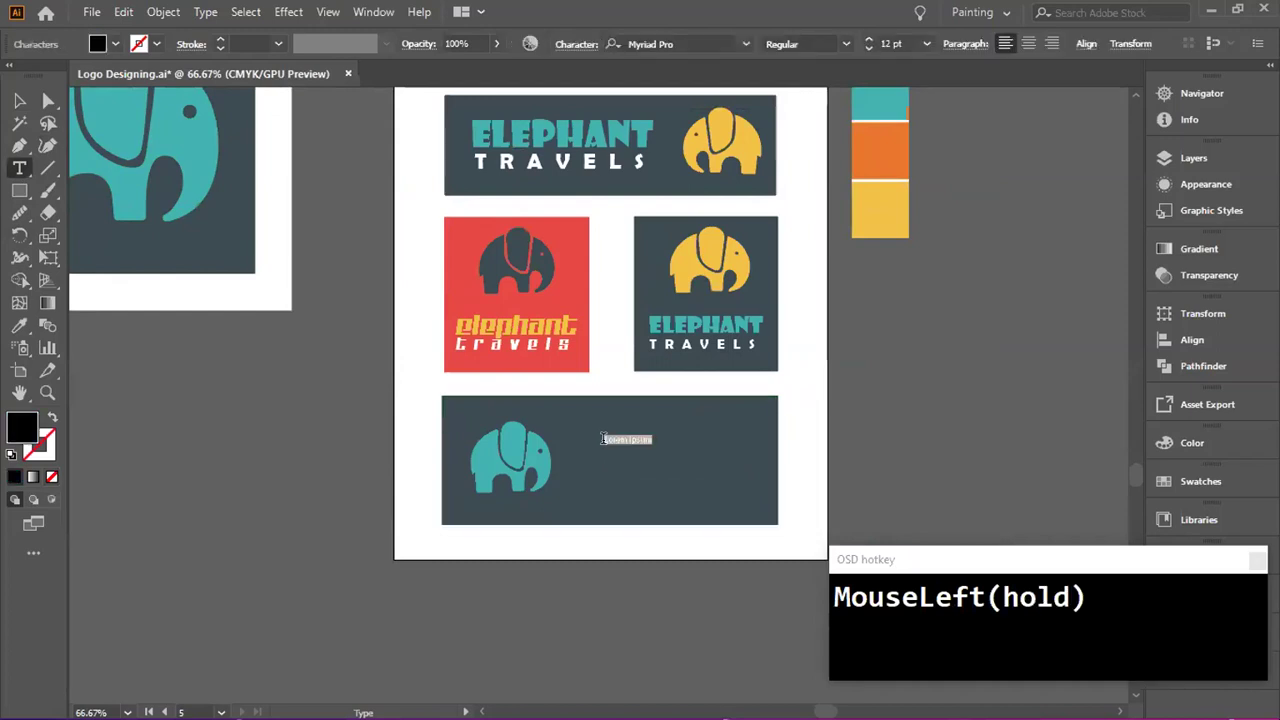
pyautogui.write('eleph')
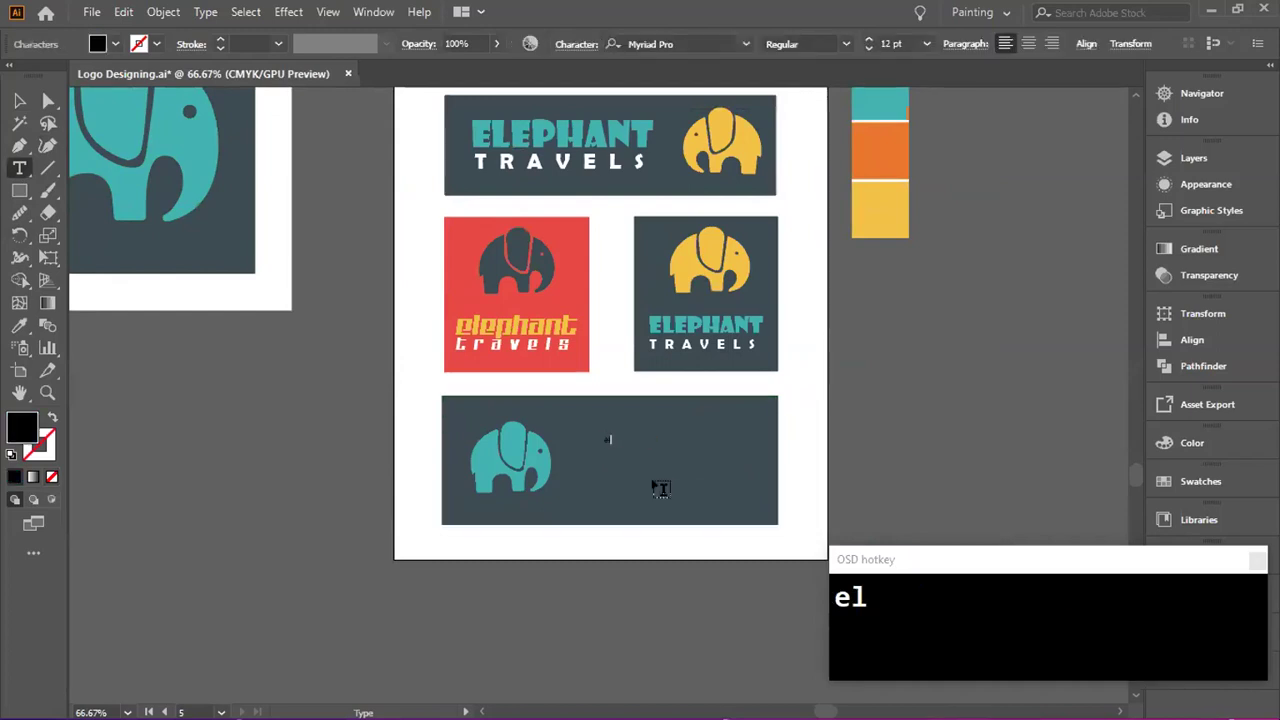
pyautogui.write('atn')
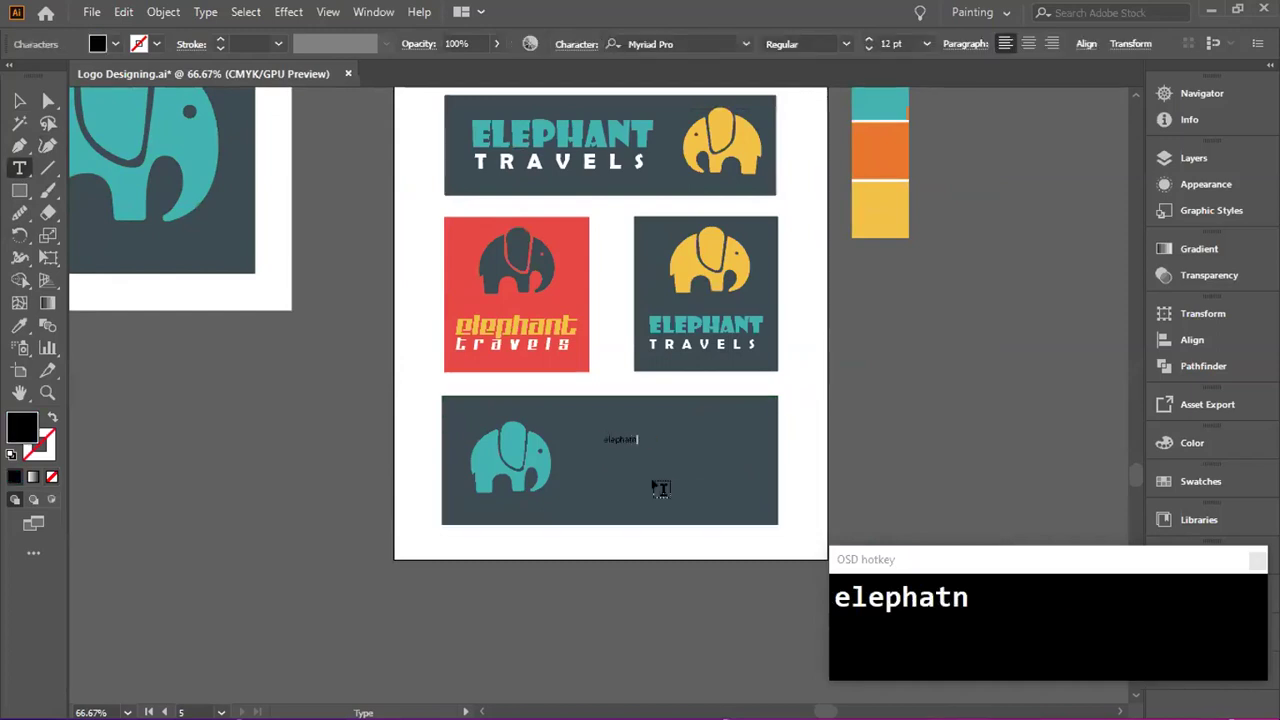
pyautogui.keyDown('alt'); pyautogui.scroll(2, 651, 477); pyautogui.keyUp('alt')
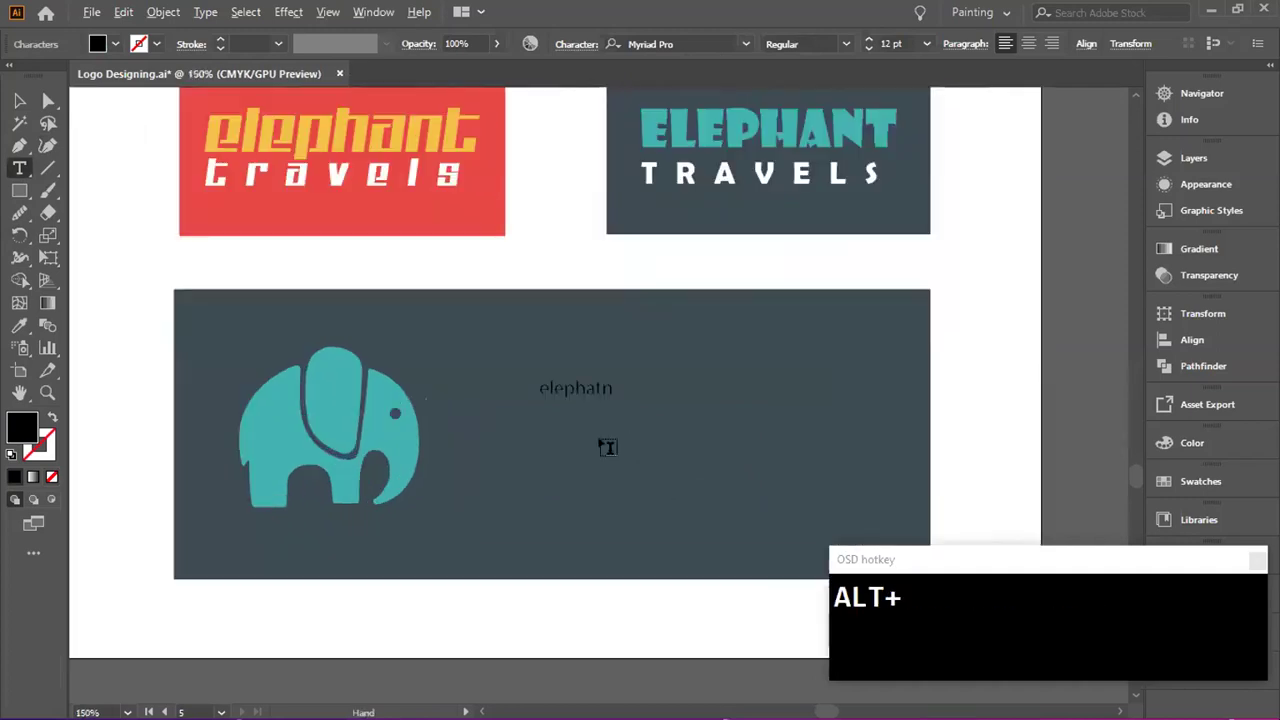
pyautogui.press('BackSpace')
pyautogui.write('nt')
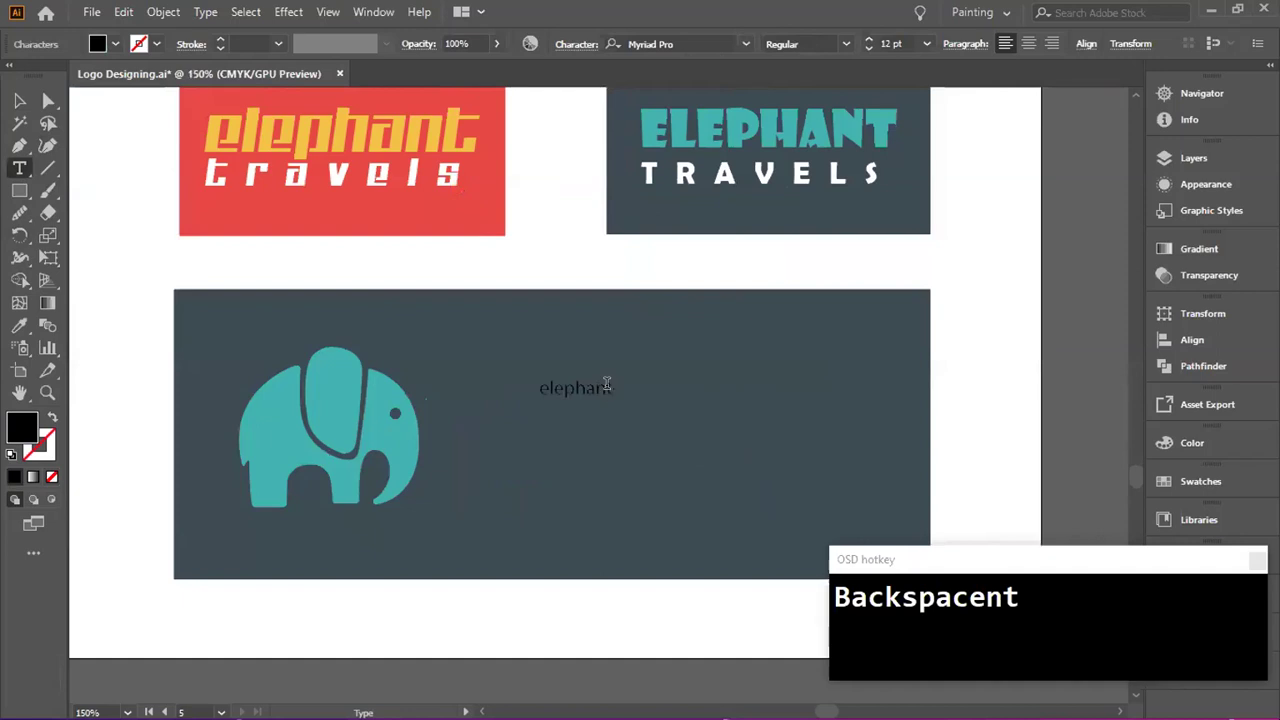
# - Set the word "elephant" on the banner to 50 pt in the RR Beaver font
pyautogui.moveTo(612, 388); pyautogui.dragTo(537, 391)
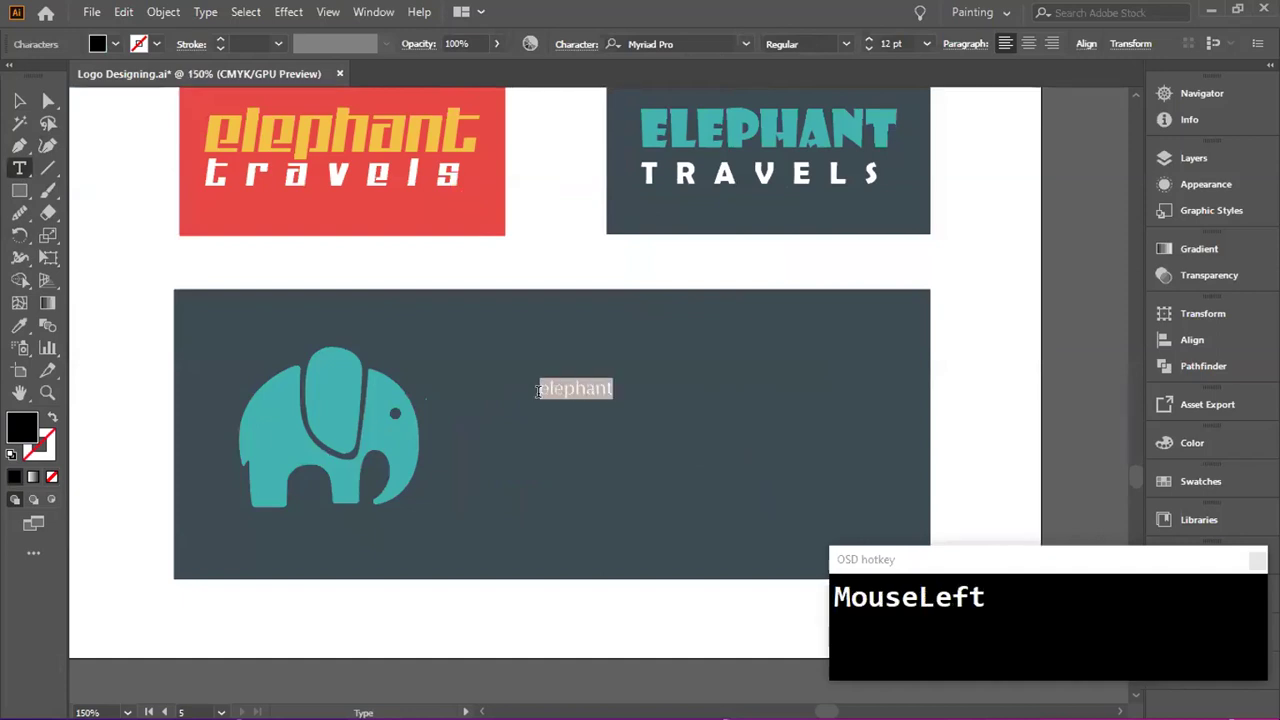
pyautogui.click(868, 44)
pyautogui.write('50')
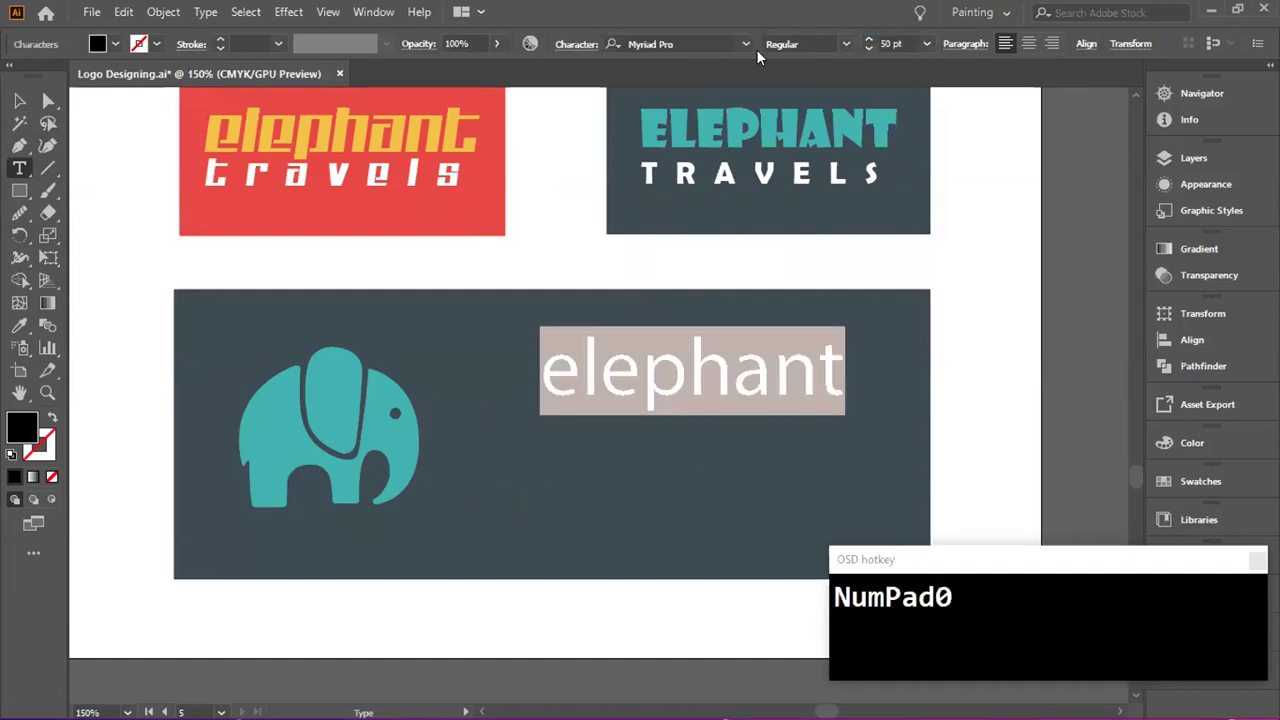
pyautogui.click(727, 43)
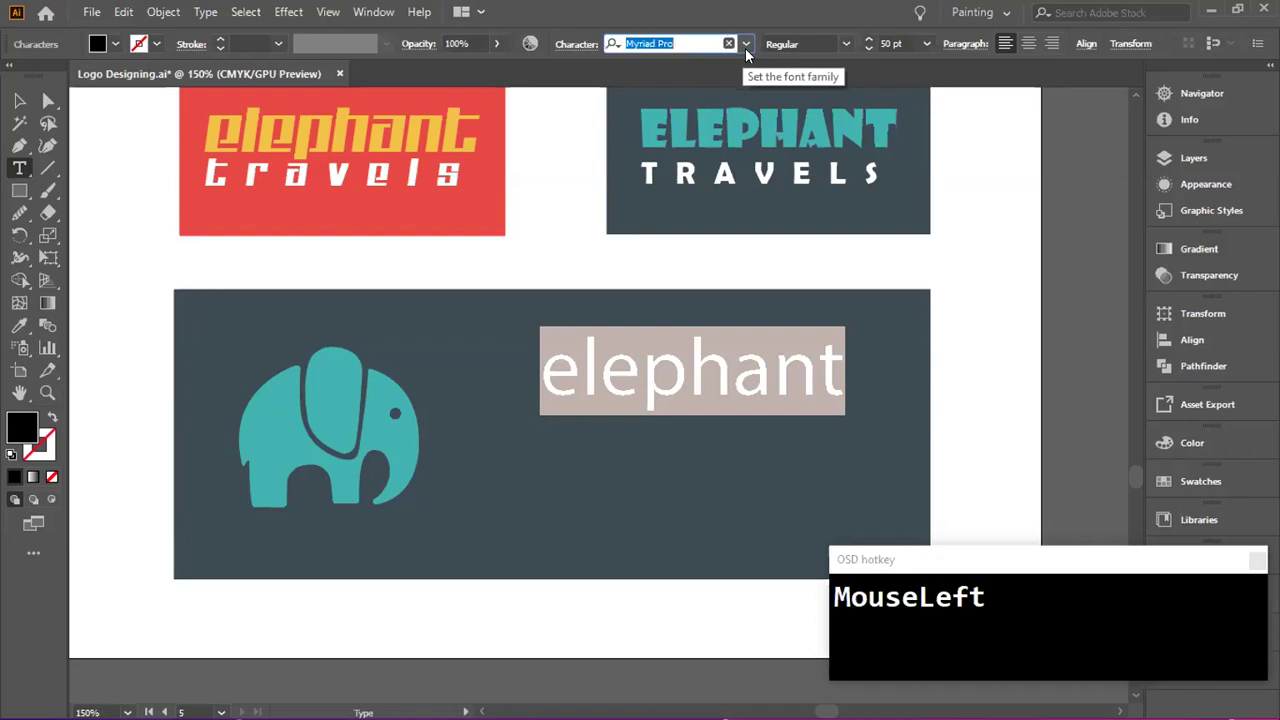
pyautogui.write('rr')
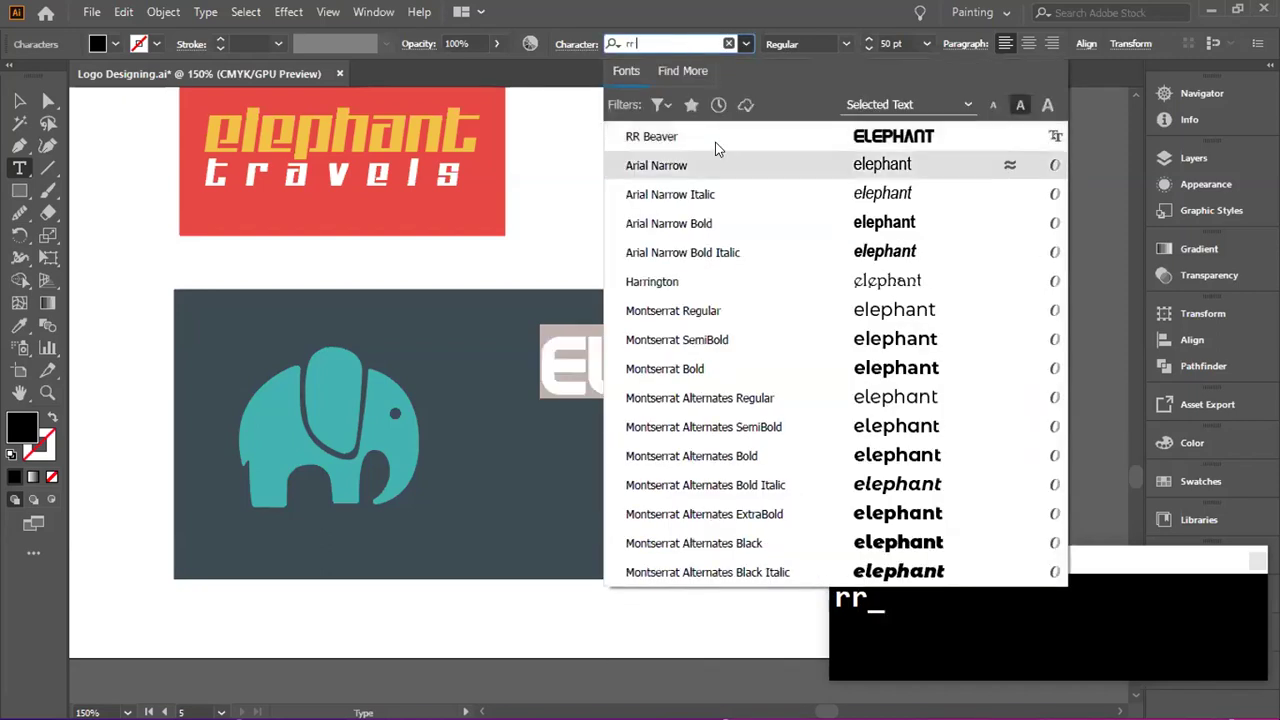
pyautogui.click(720, 137)
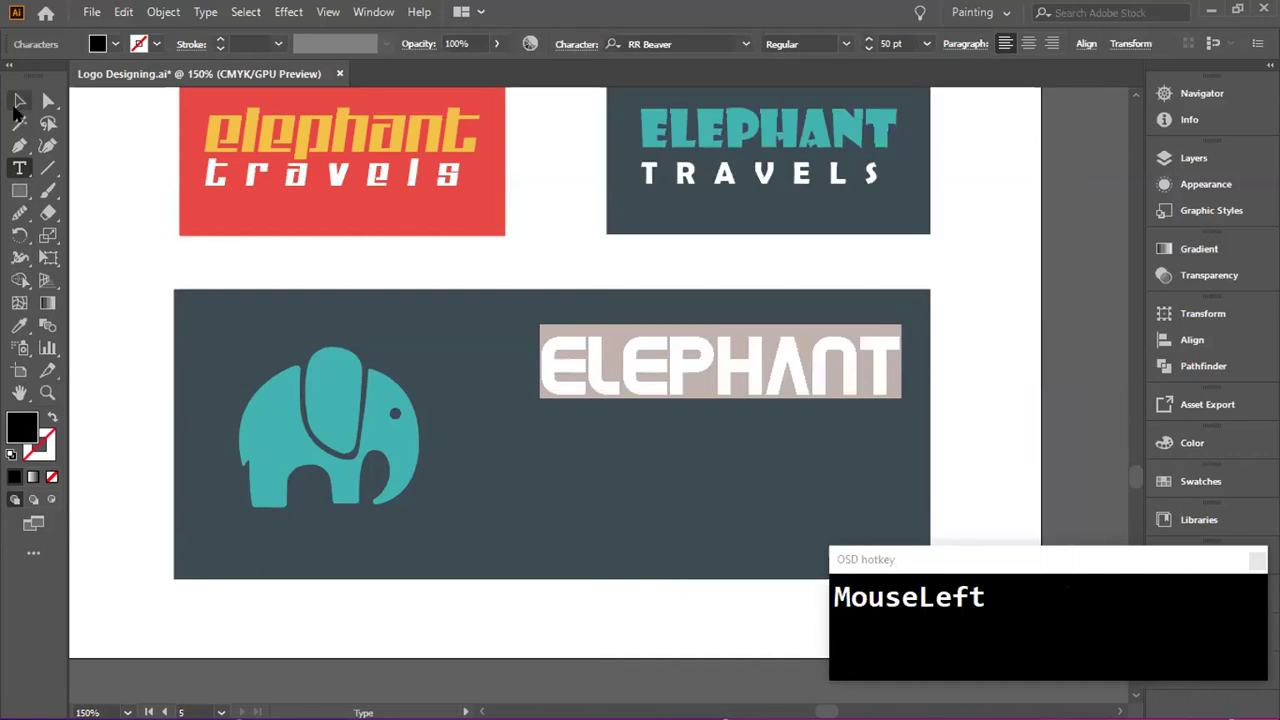
# - Move the "elephant" text slightly closer to the teal elephant on the banner
pyautogui.click(19, 100)
pyautogui.moveTo(642, 358); pyautogui.dragTo(608, 364)
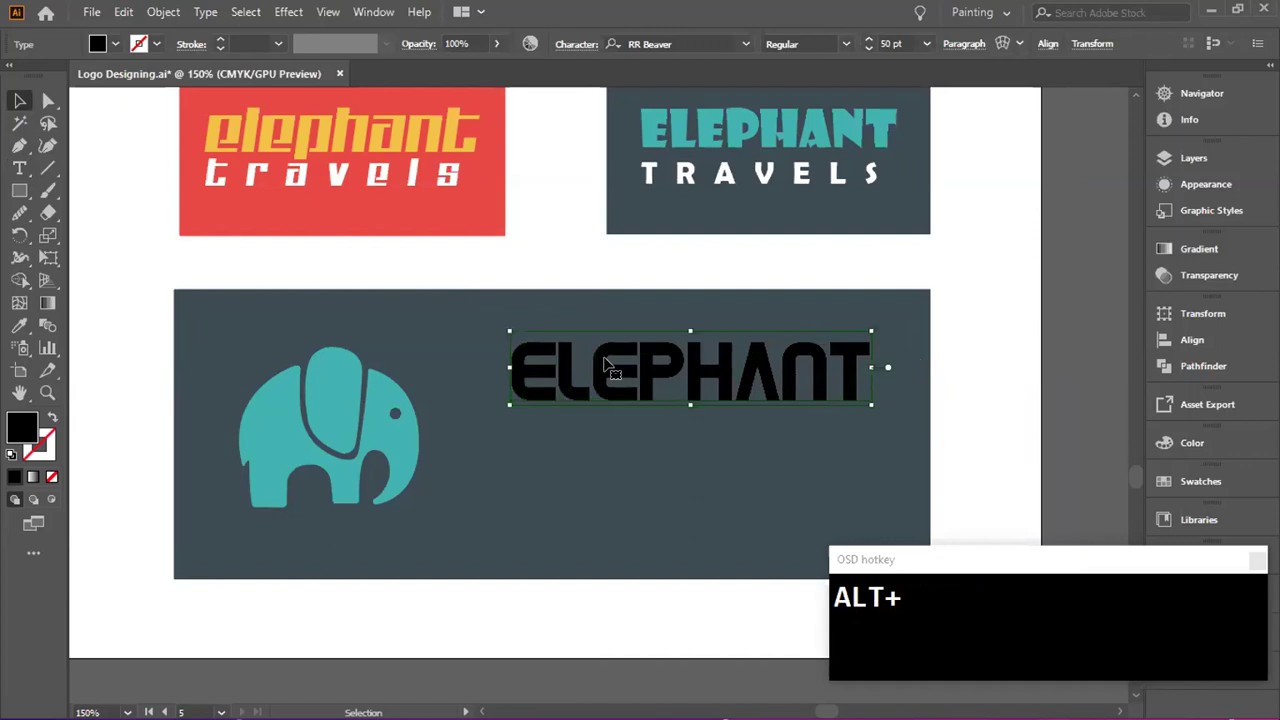
pyautogui.press('ctrl')
pyautogui.scroll(2, 605, 365)
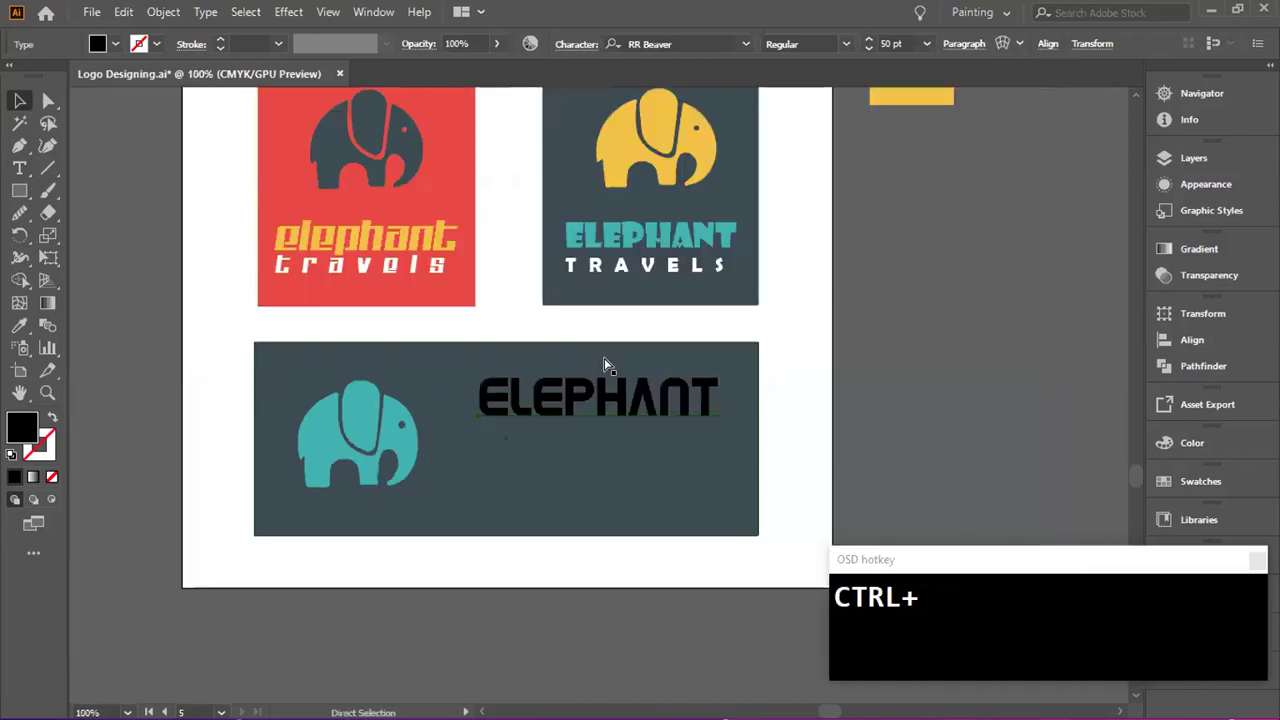
pyautogui.scroll(2, 605, 358)
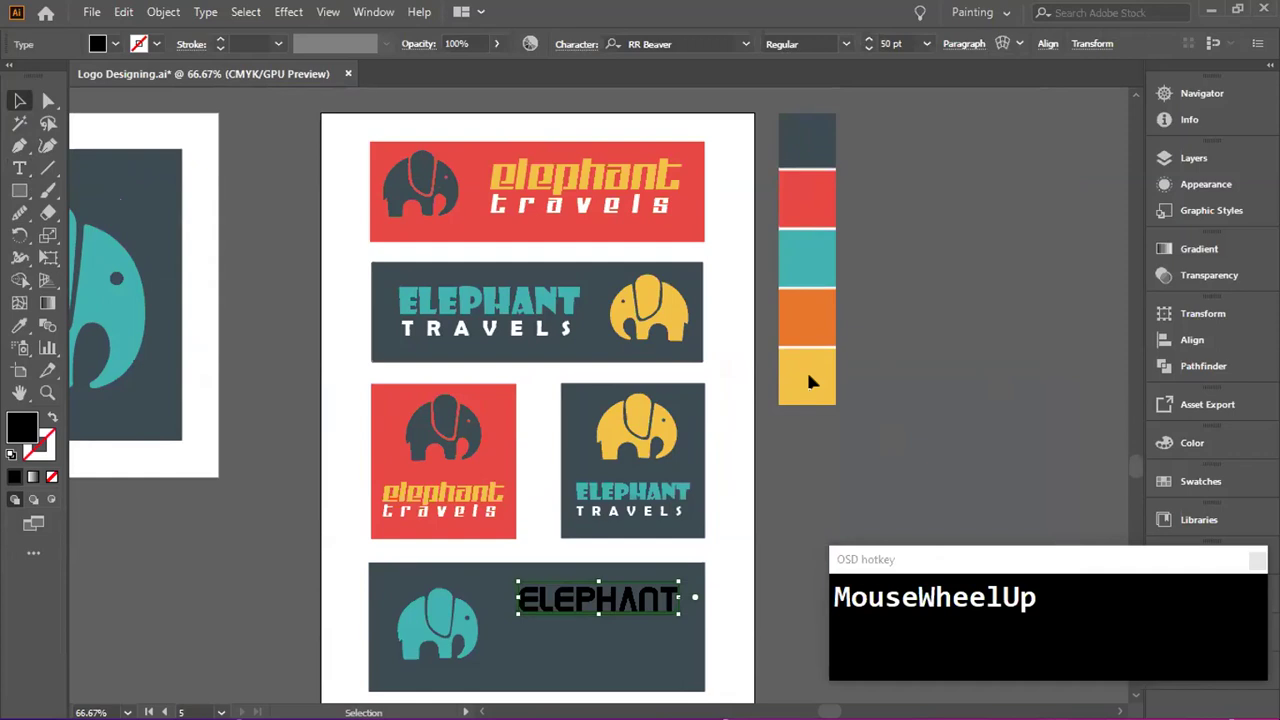
pyautogui.scroll(-1, 809, 378)
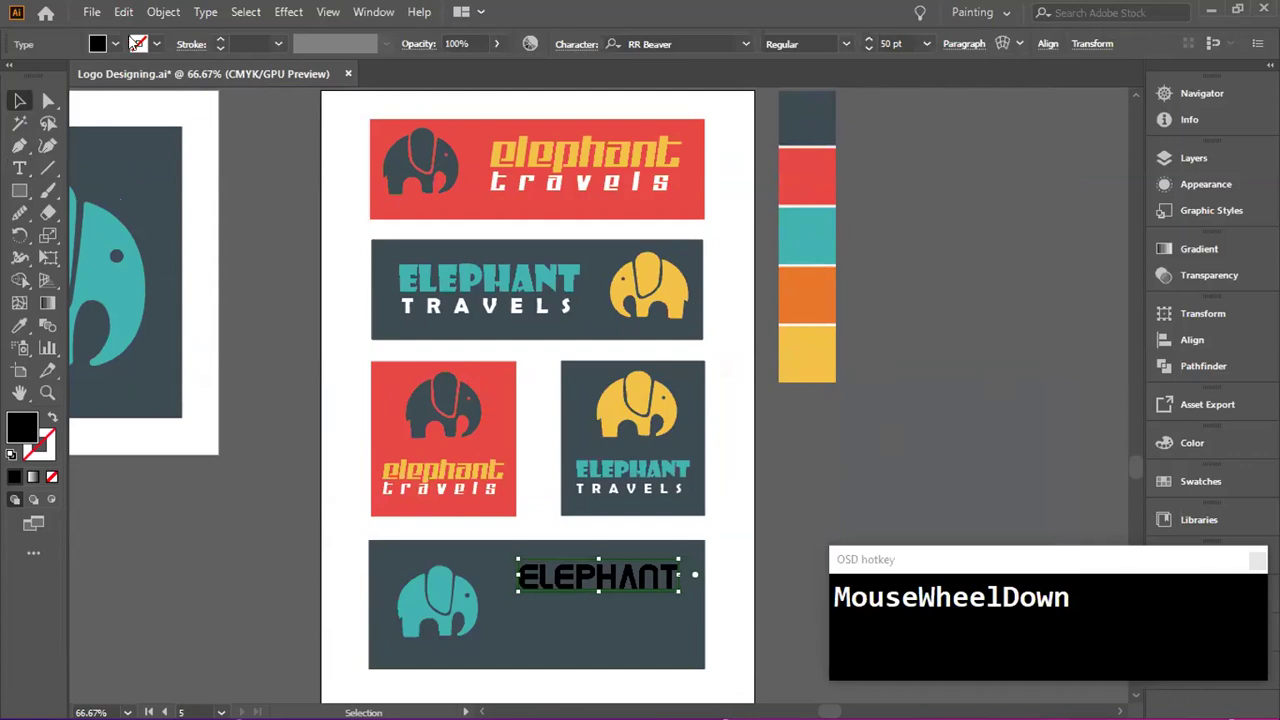
pyautogui.click(89, 13)
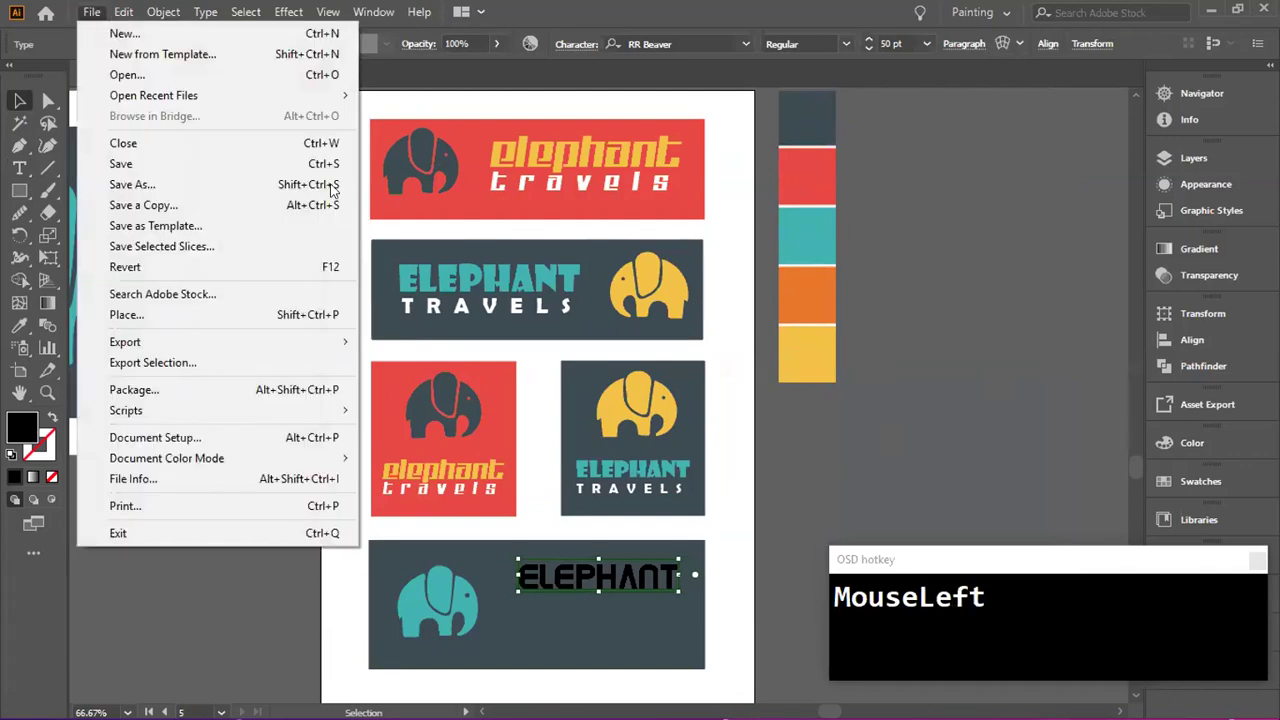
# - Fill the dark banner's "elephant" text with the palette's red and move it slightly down and closer to the teal elephant
pyautogui.click(858, 212)
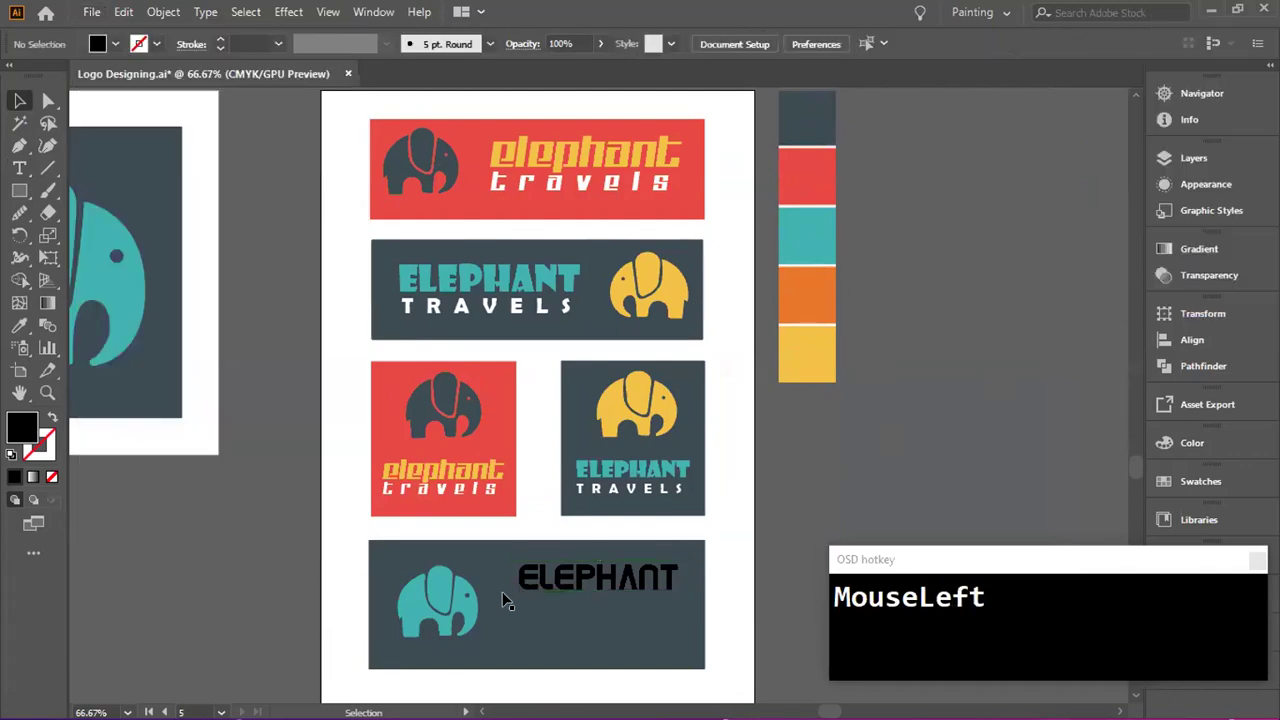
pyautogui.scroll(-2, 806, 366)
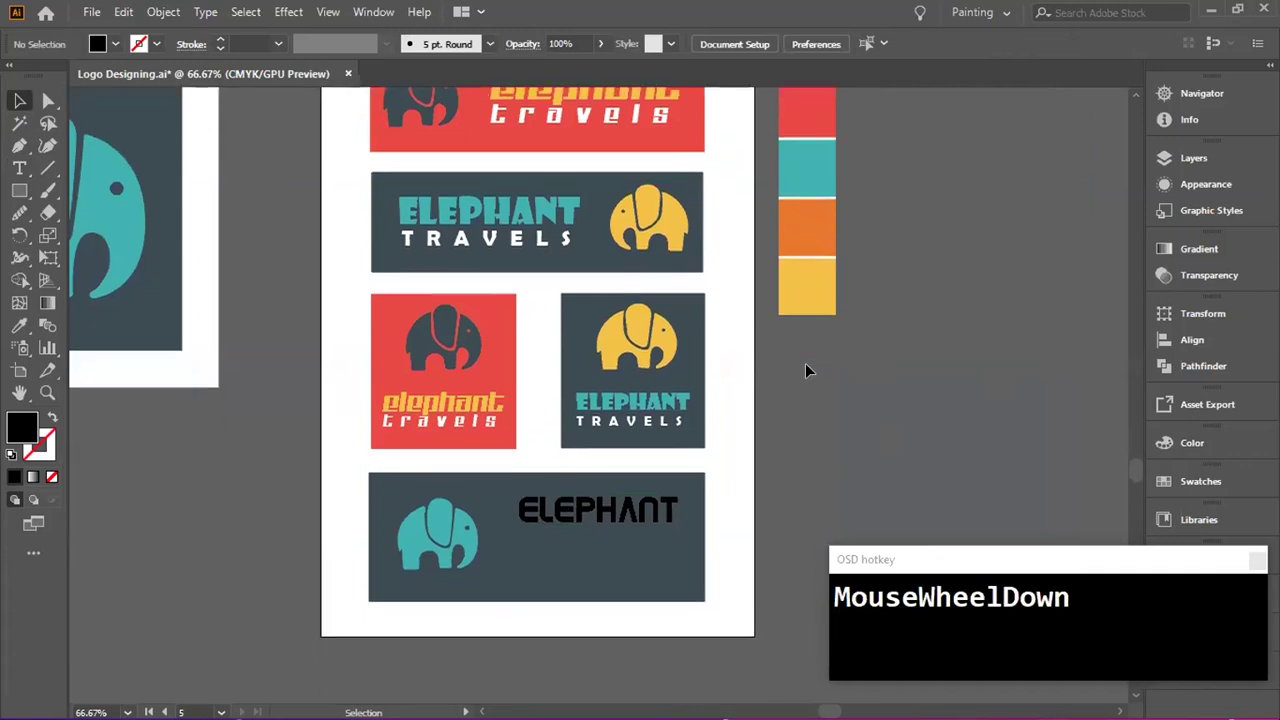
pyautogui.scroll(2, 806, 366)
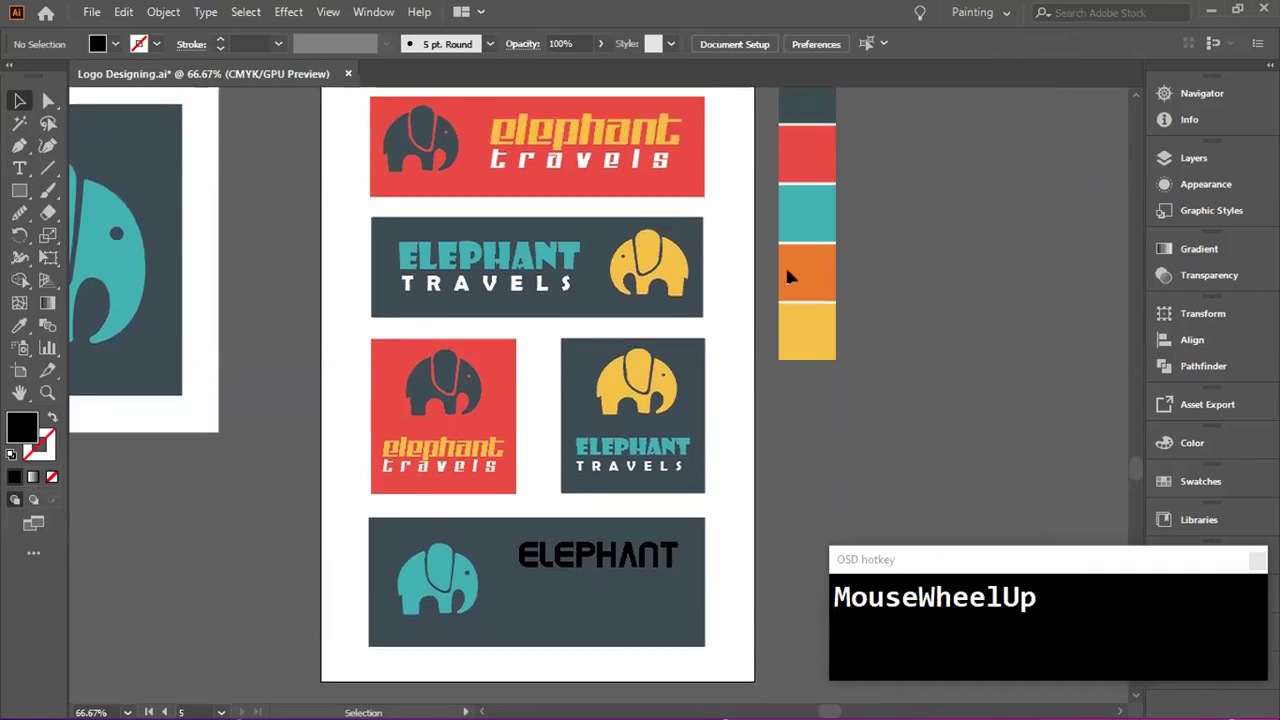
pyautogui.click(612, 562)
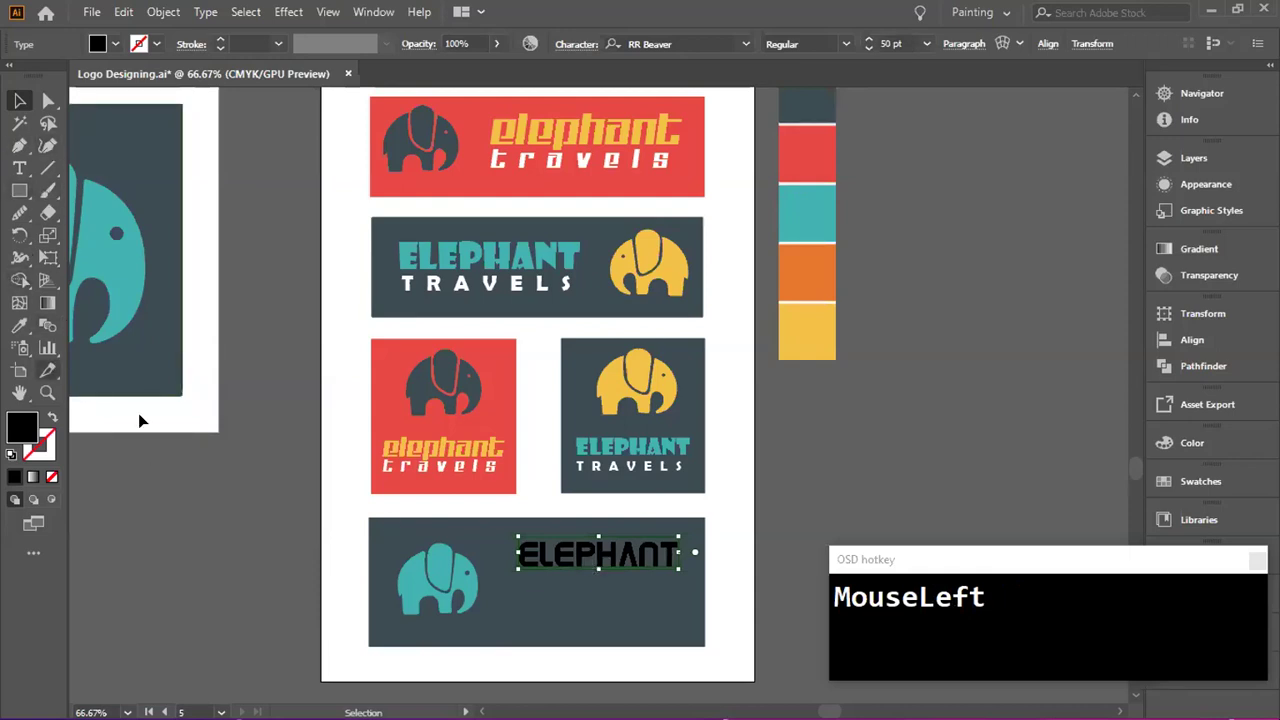
pyautogui.click(19, 325)
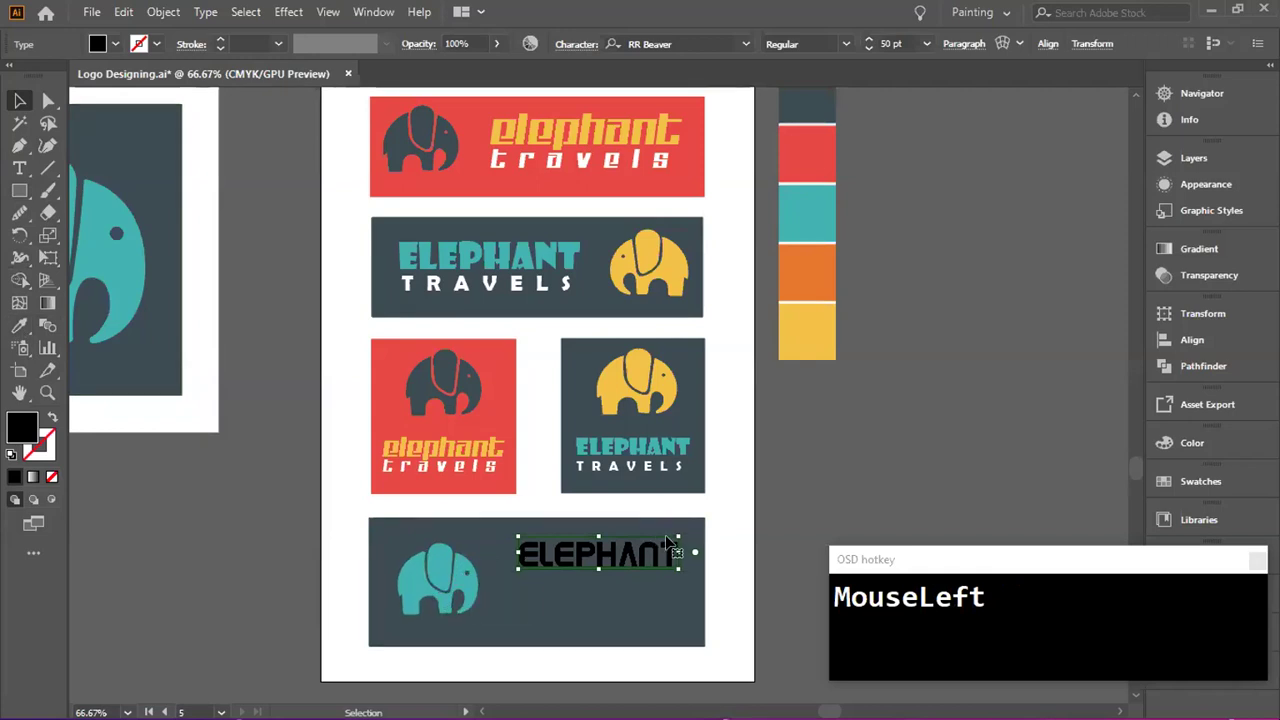
pyautogui.press('i')
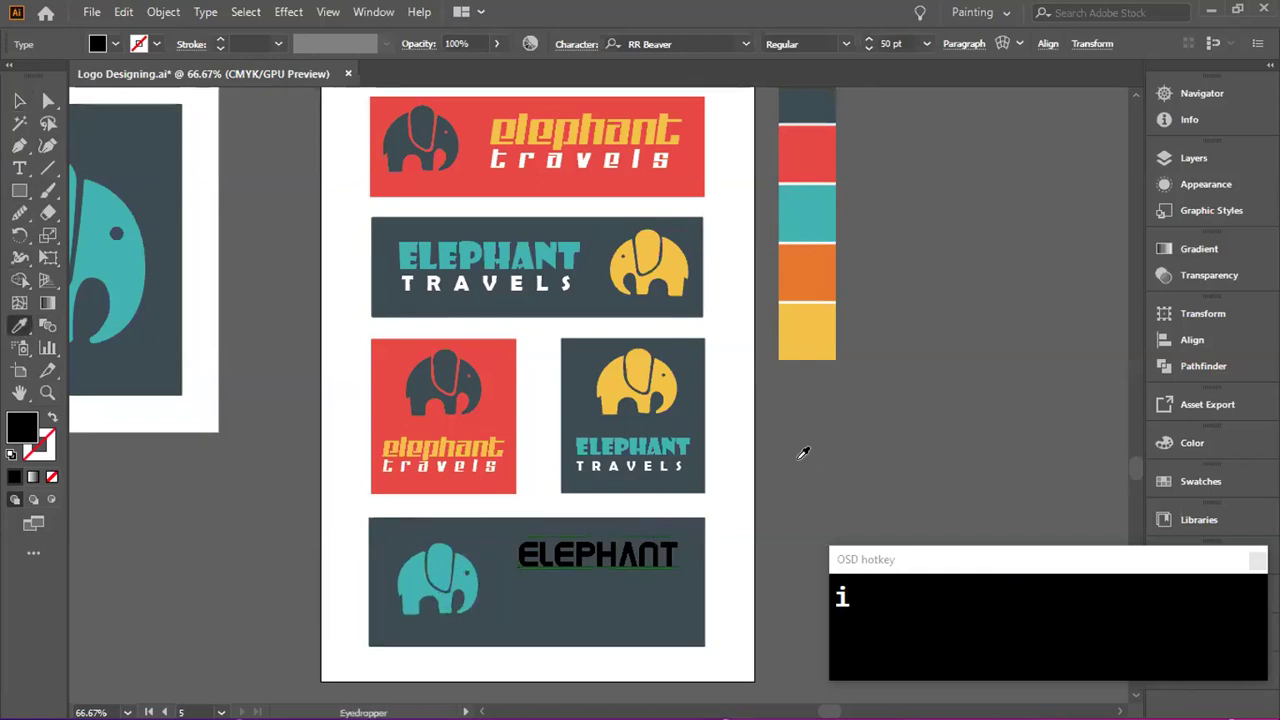
pyautogui.click(811, 328)
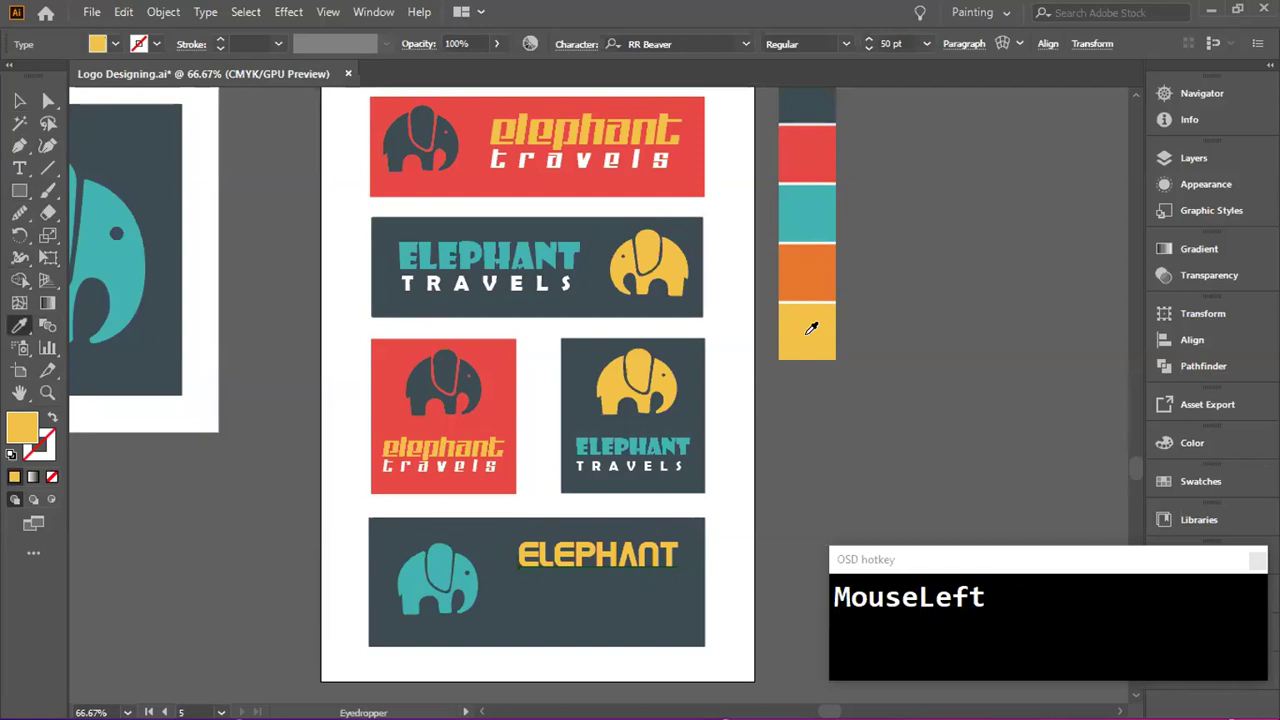
pyautogui.click(812, 268)
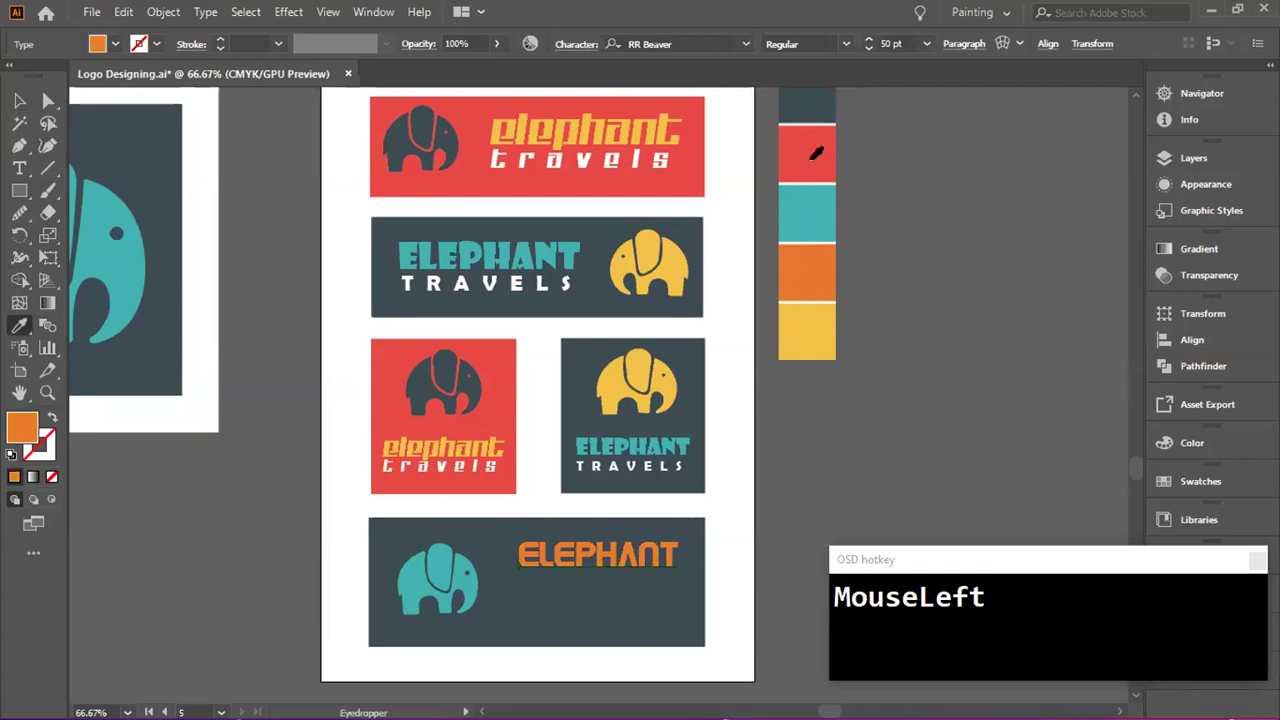
pyautogui.click(815, 152)
pyautogui.click(19, 101)
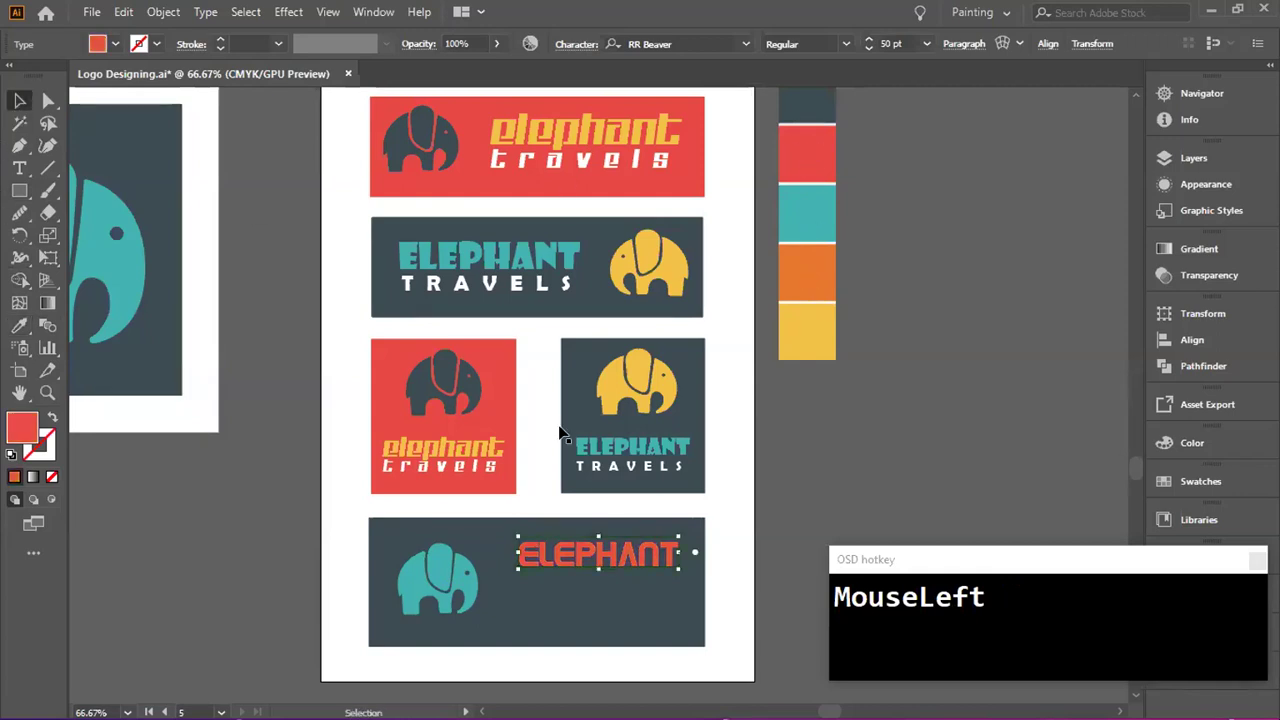
pyautogui.moveTo(620, 550); pyautogui.dragTo(599, 565)
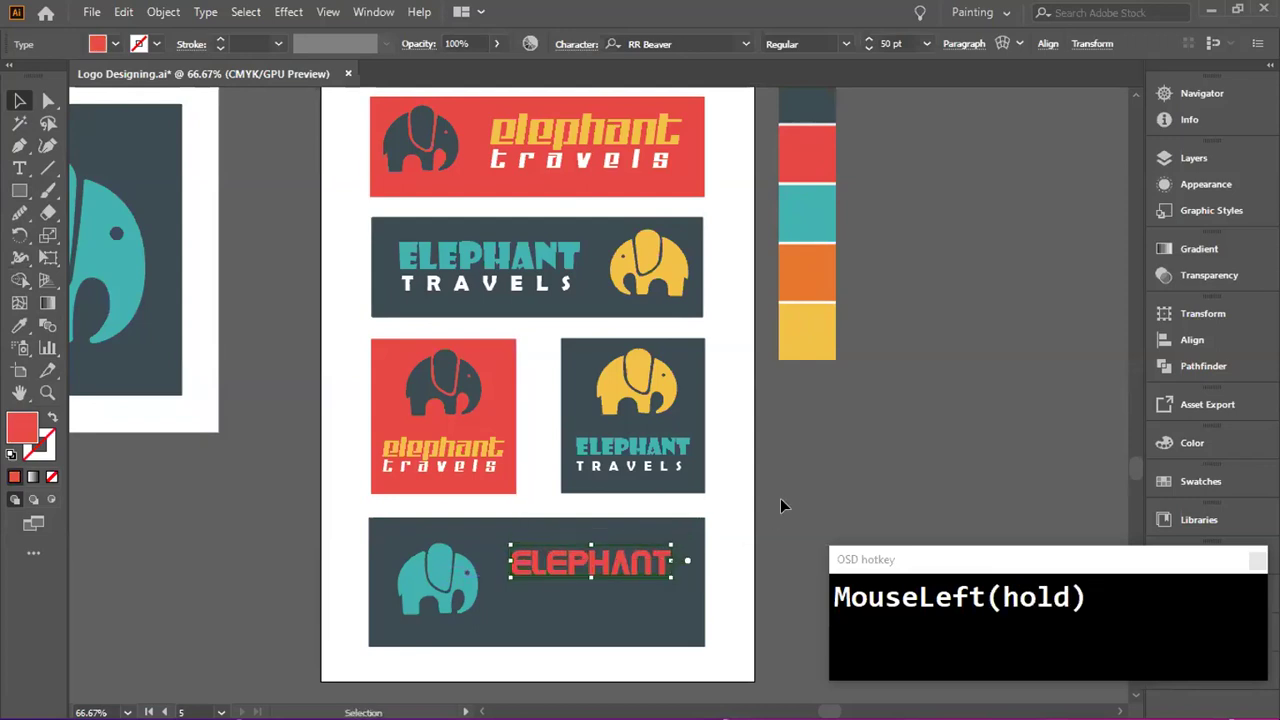
pyautogui.click(783, 506)
# - Add the text "travels" just below the word "elephant" on the dark banner
pyautogui.scroll(-3, 592, 517)
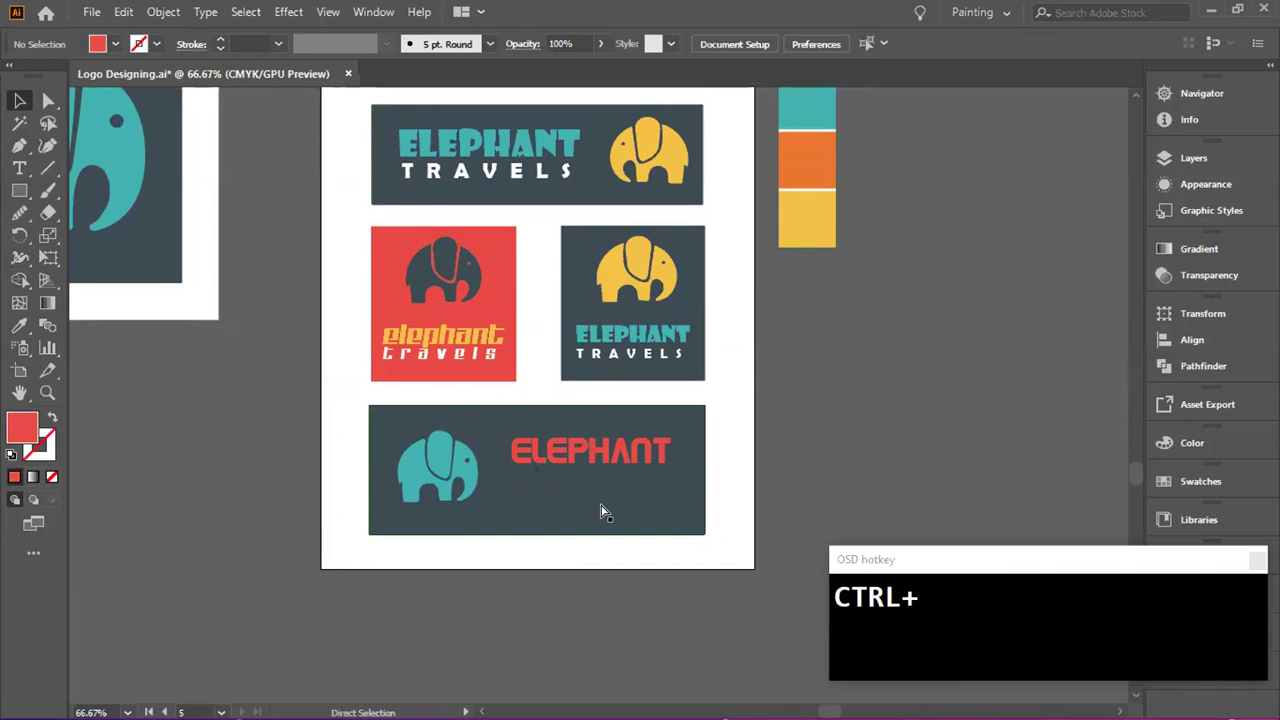
pyautogui.hscroll(-1, 601, 512)
pyautogui.scroll(1, 645, 505)
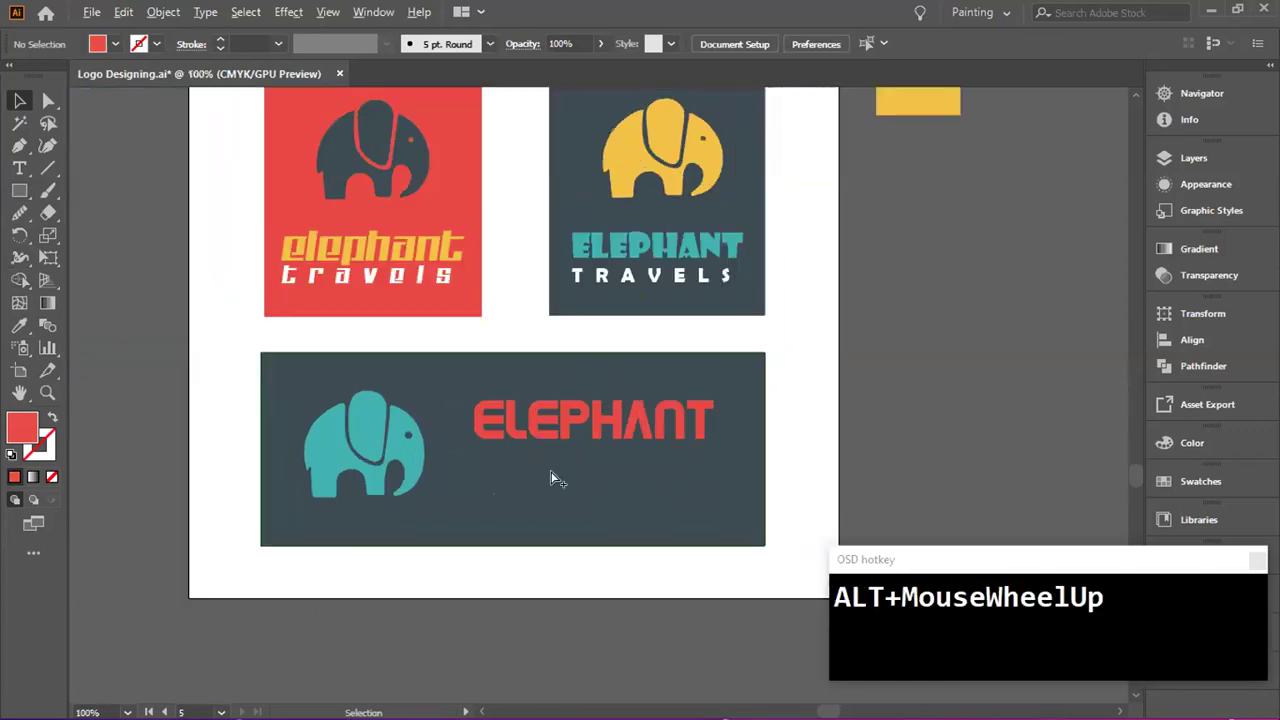
pyautogui.click(19, 168)
pyautogui.click(513, 471)
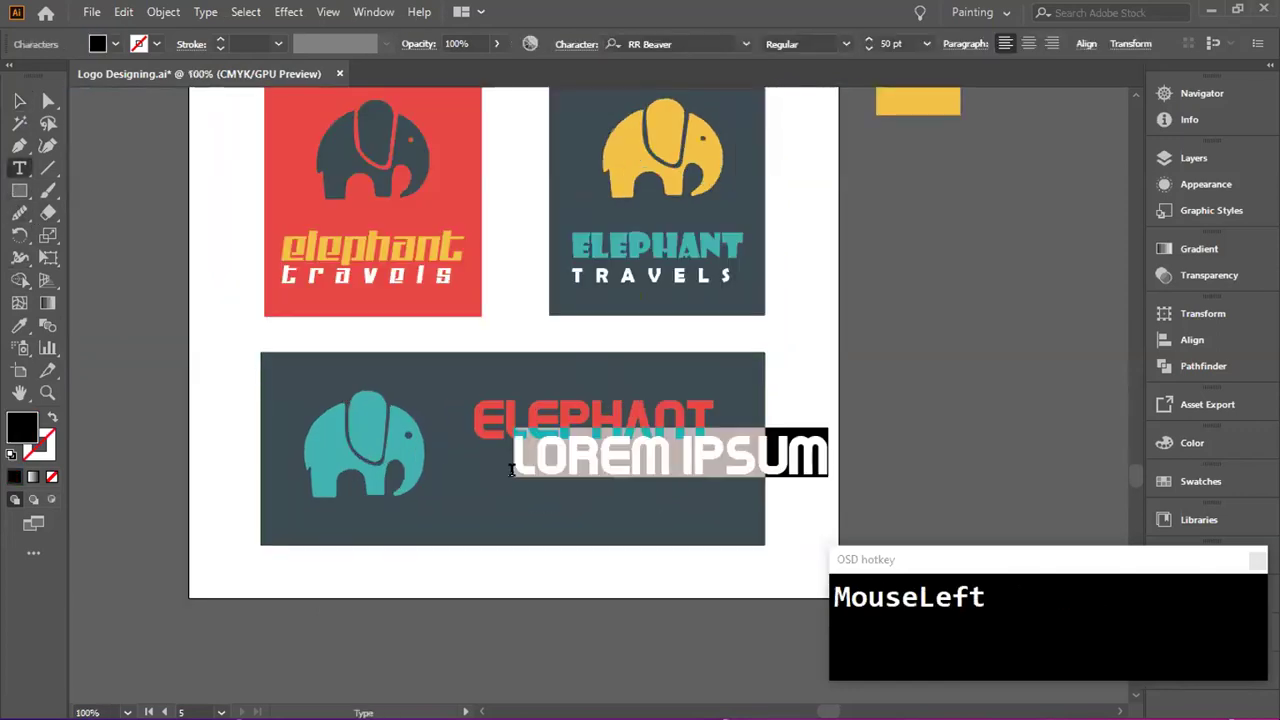
pyautogui.write('travels')
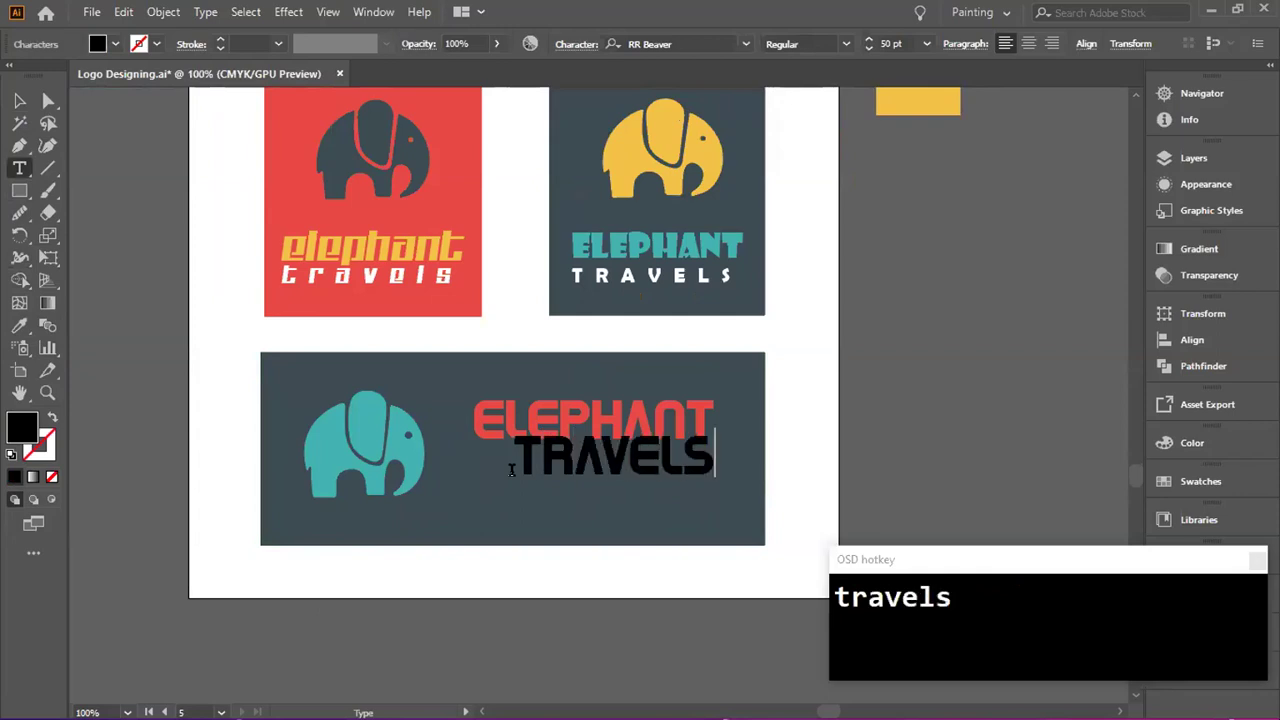
# - Recolor the banner's "travels" text white by sampling the artboard background
pyautogui.moveTo(698, 447); pyautogui.dragTo(519, 443)
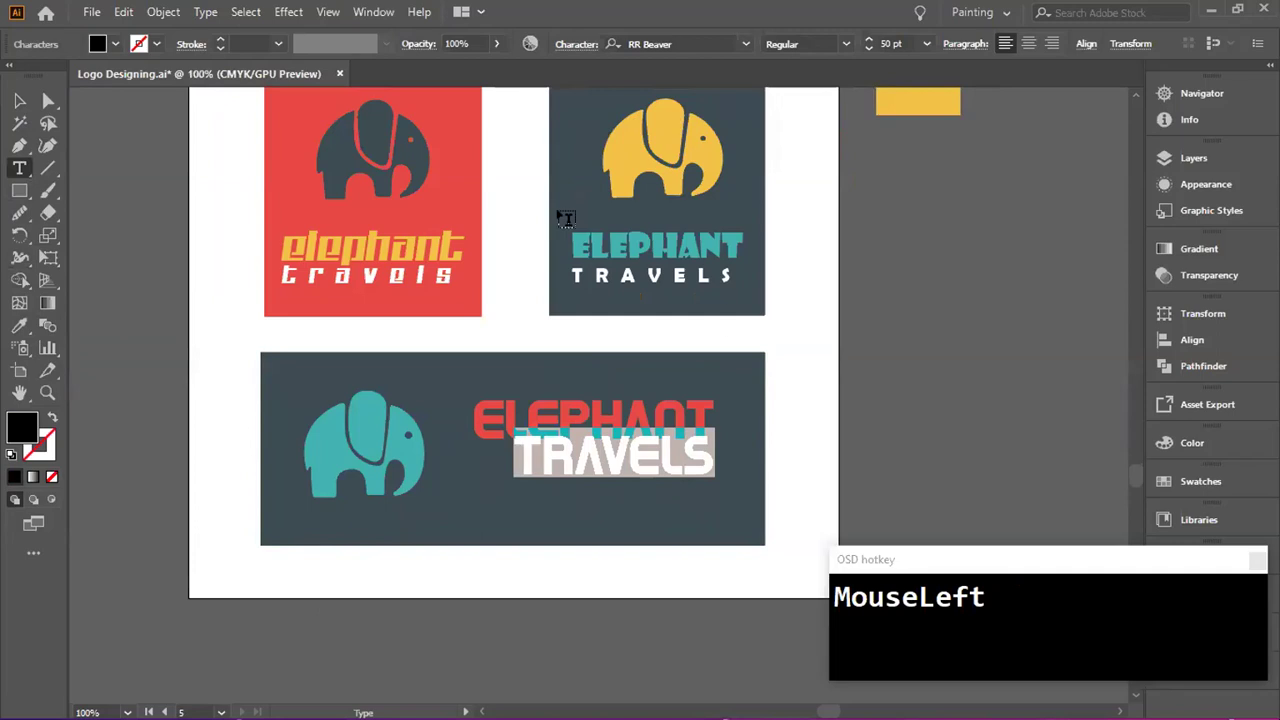
pyautogui.click(19, 212)
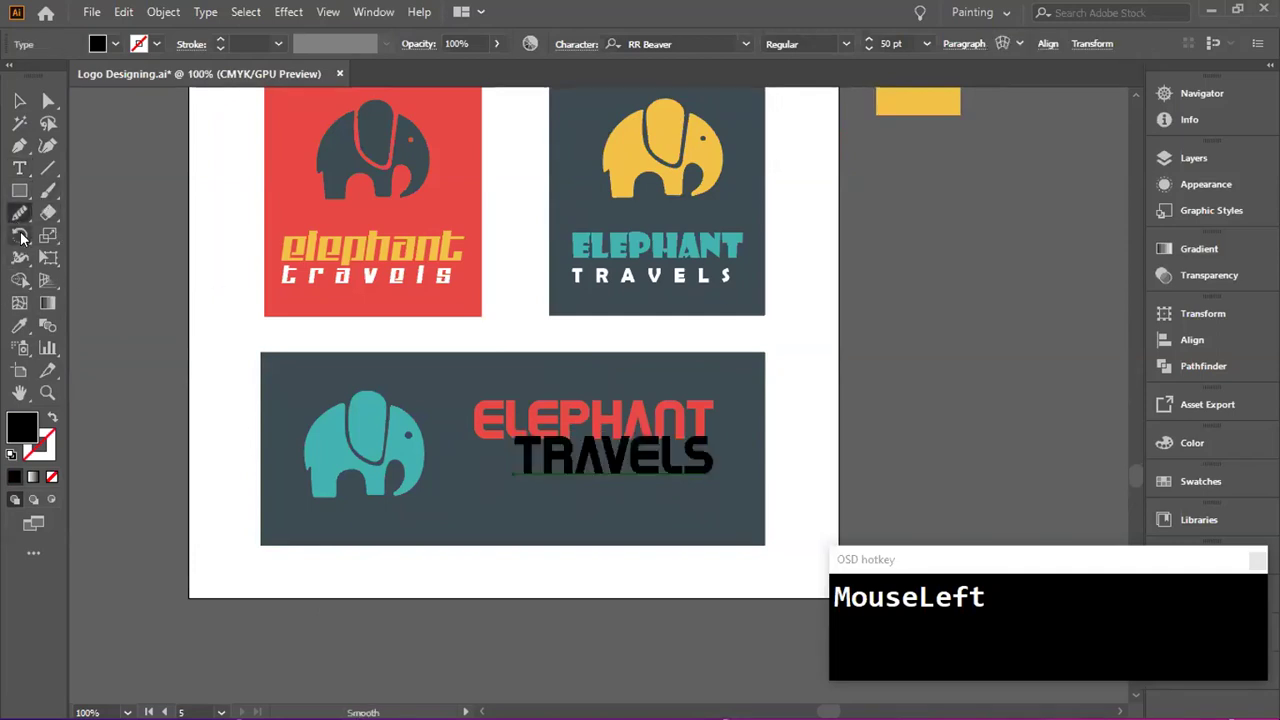
pyautogui.click(17, 323)
pyautogui.click(236, 353)
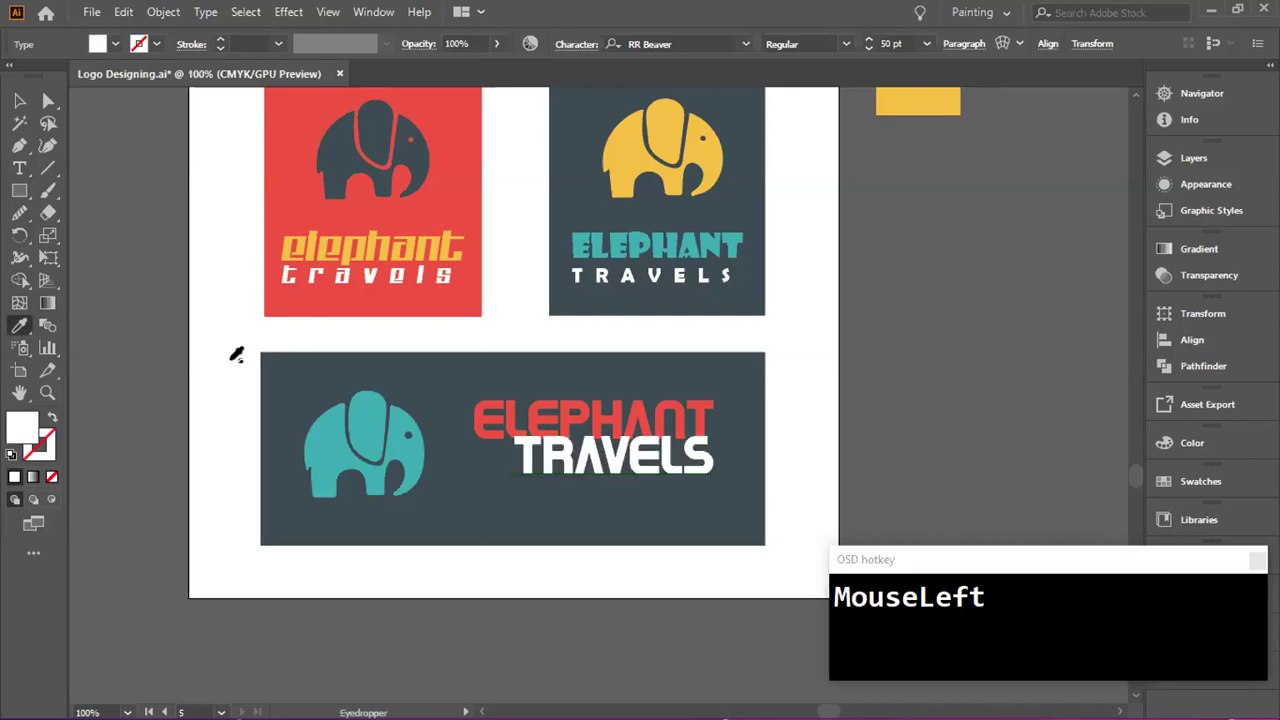
pyautogui.press('v')
# - Set the banner's "travels" text to 30 pt with a tracking of 500
pyautogui.doubleClick(645, 447)
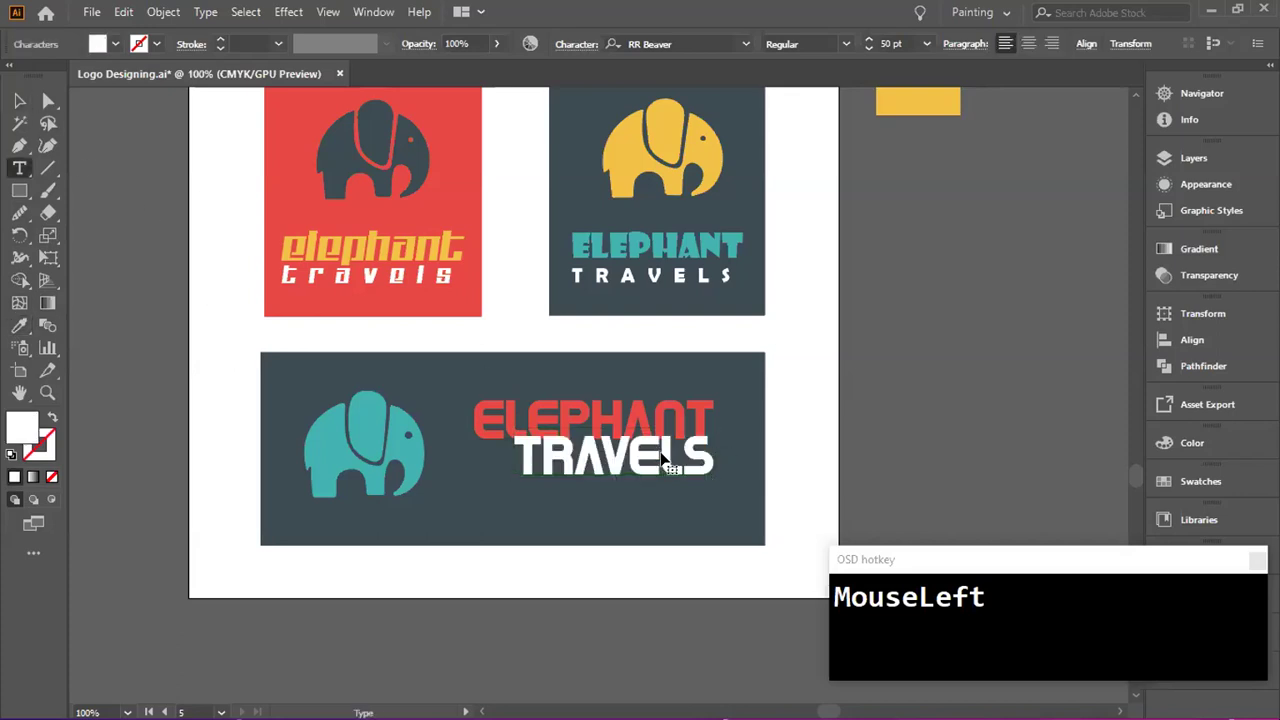
pyautogui.doubleClick(699, 450)
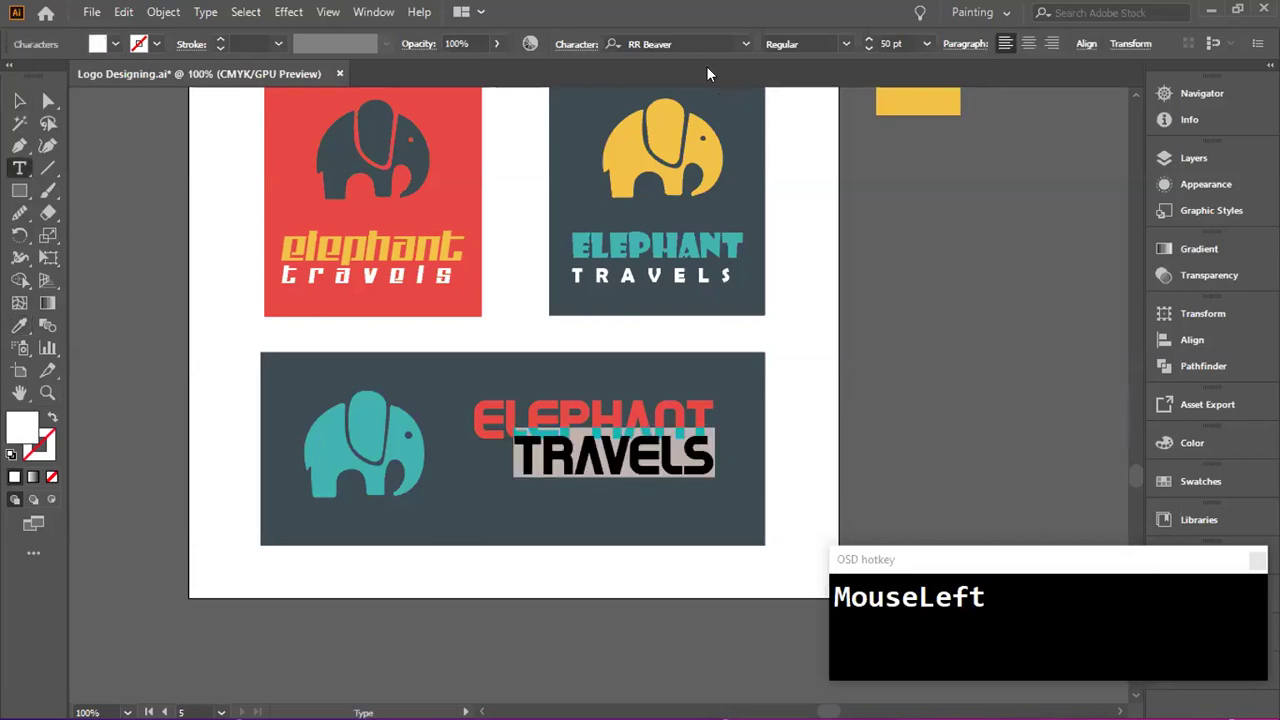
pyautogui.click(866, 47)
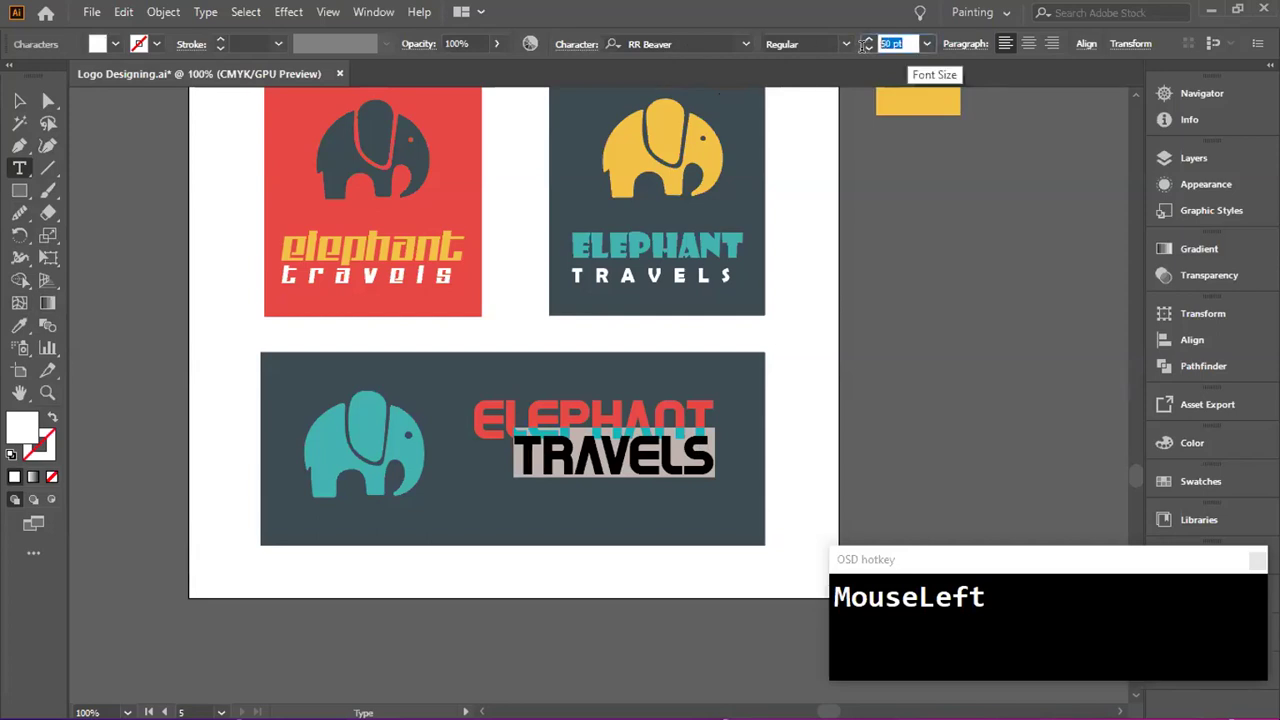
pyautogui.write('30')
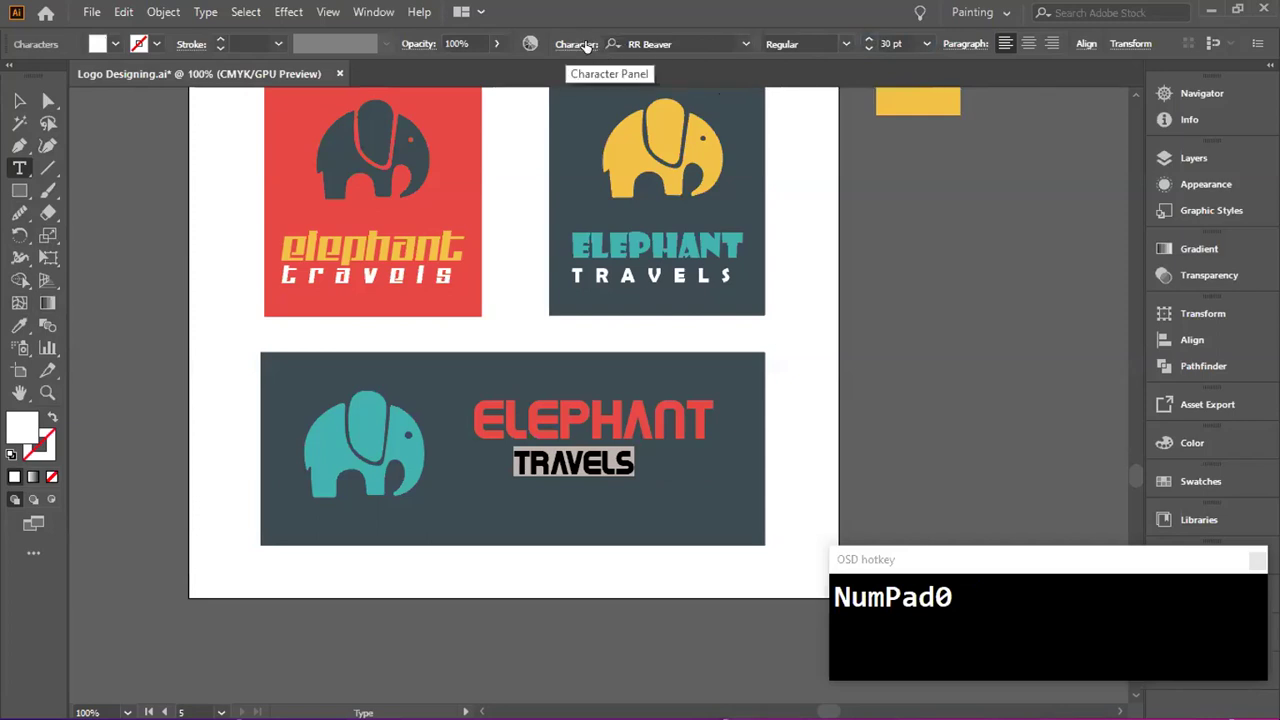
pyautogui.click(588, 47)
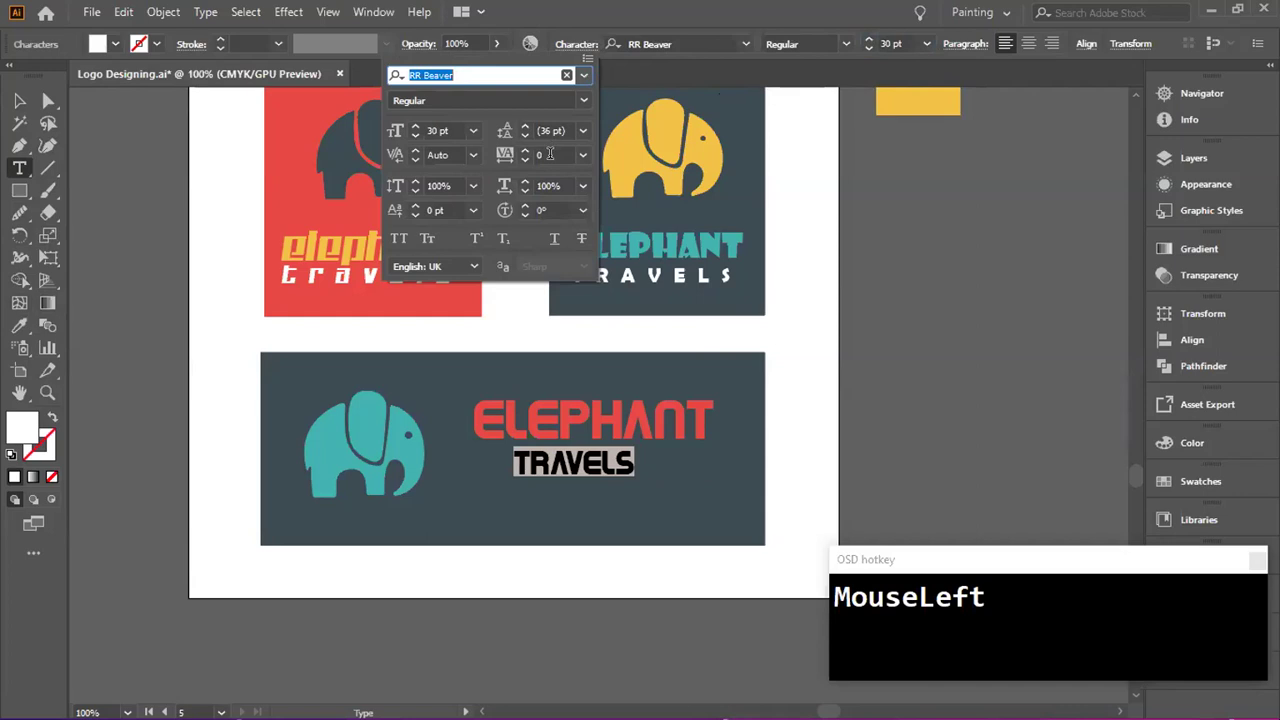
pyautogui.click(525, 152)
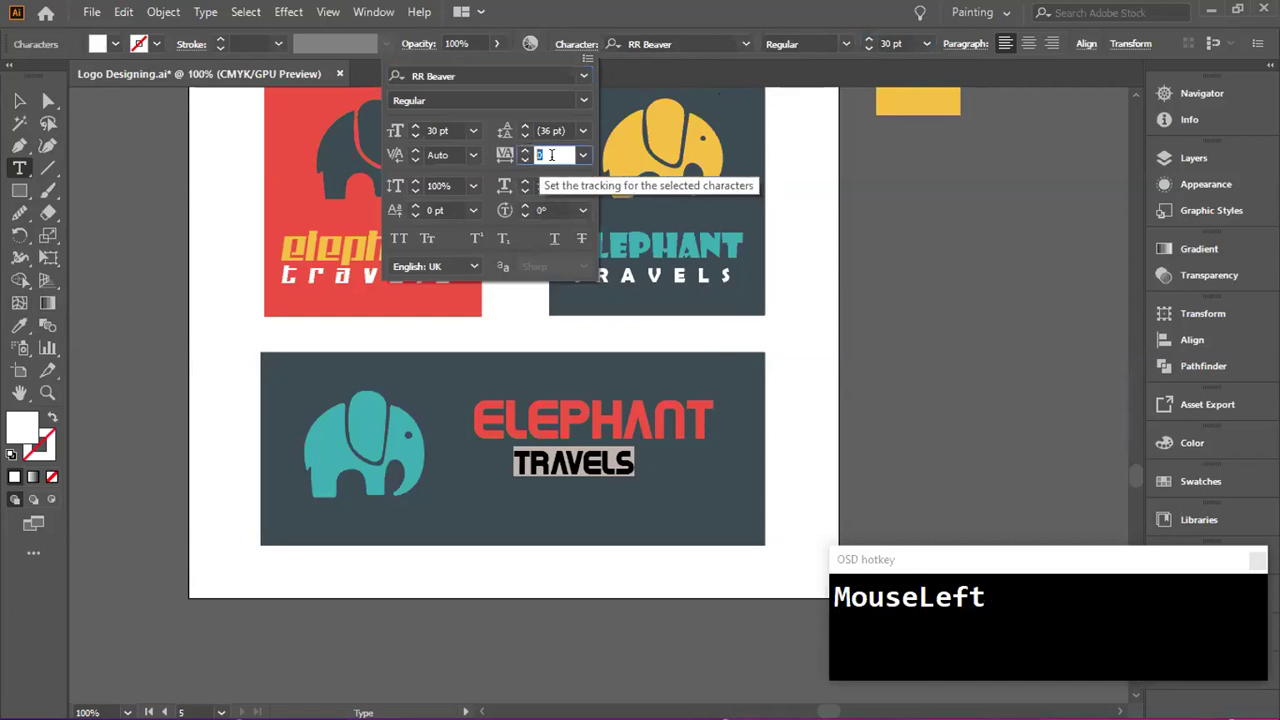
pyautogui.write('500')
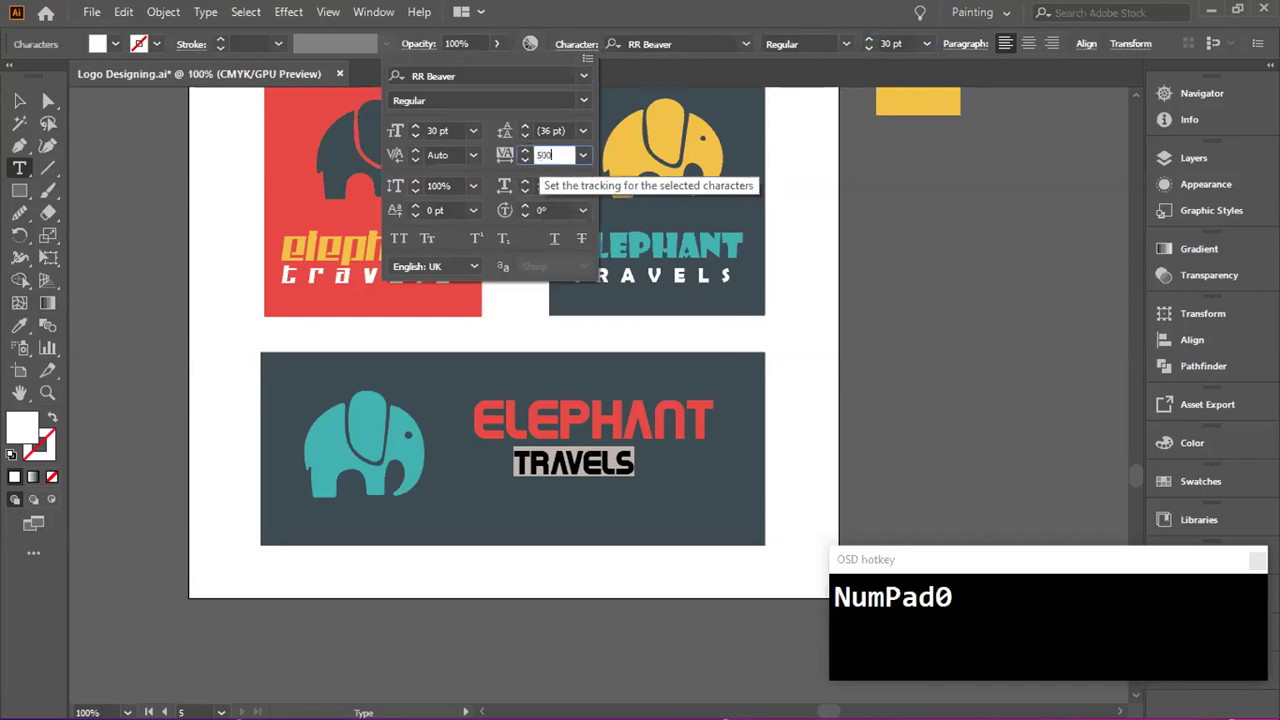
pyautogui.press('Return')
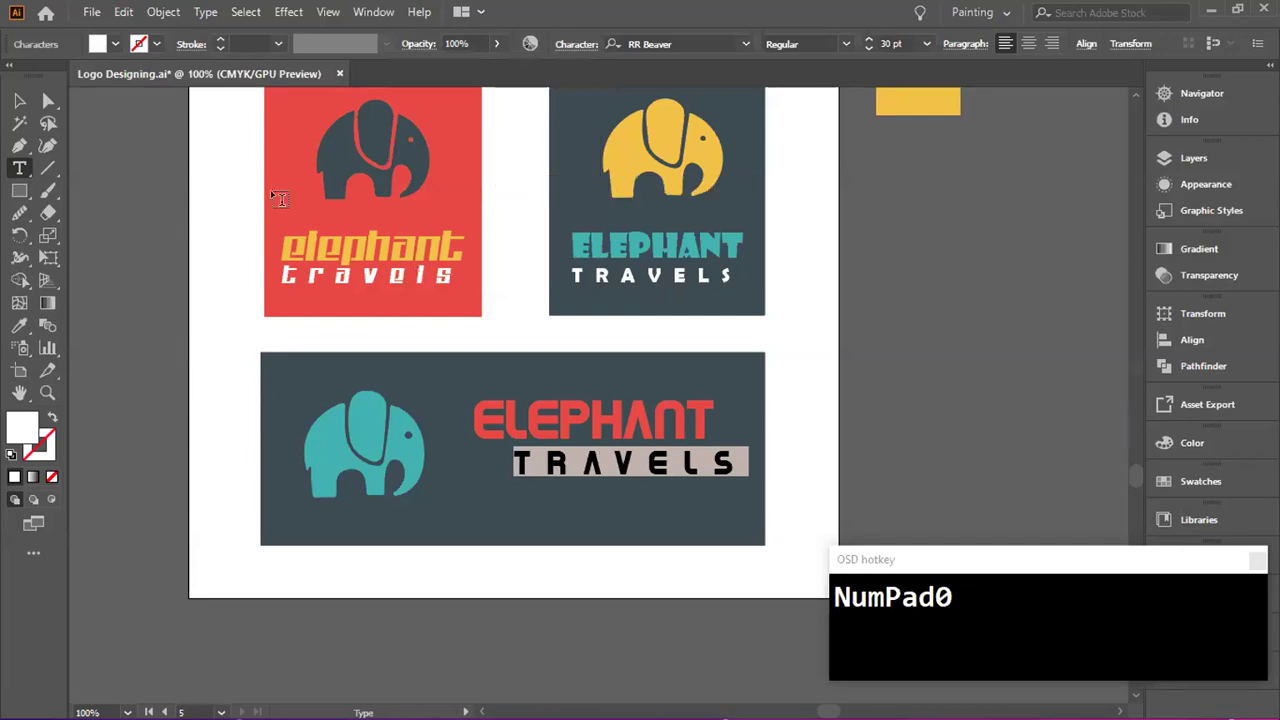
# - Place "travels" beneath "elephant" and center-align both text lines to the right of the teal elephant
pyautogui.click(19, 102)
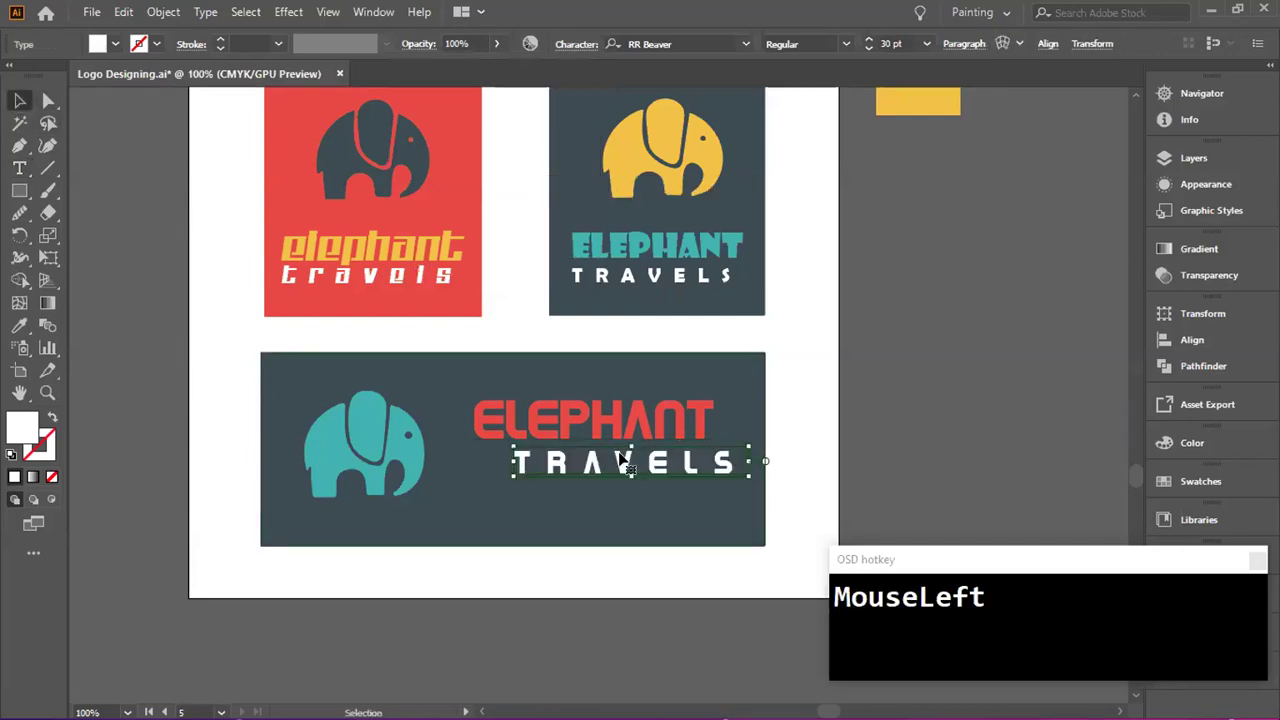
pyautogui.moveTo(607, 464); pyautogui.dragTo(572, 463)
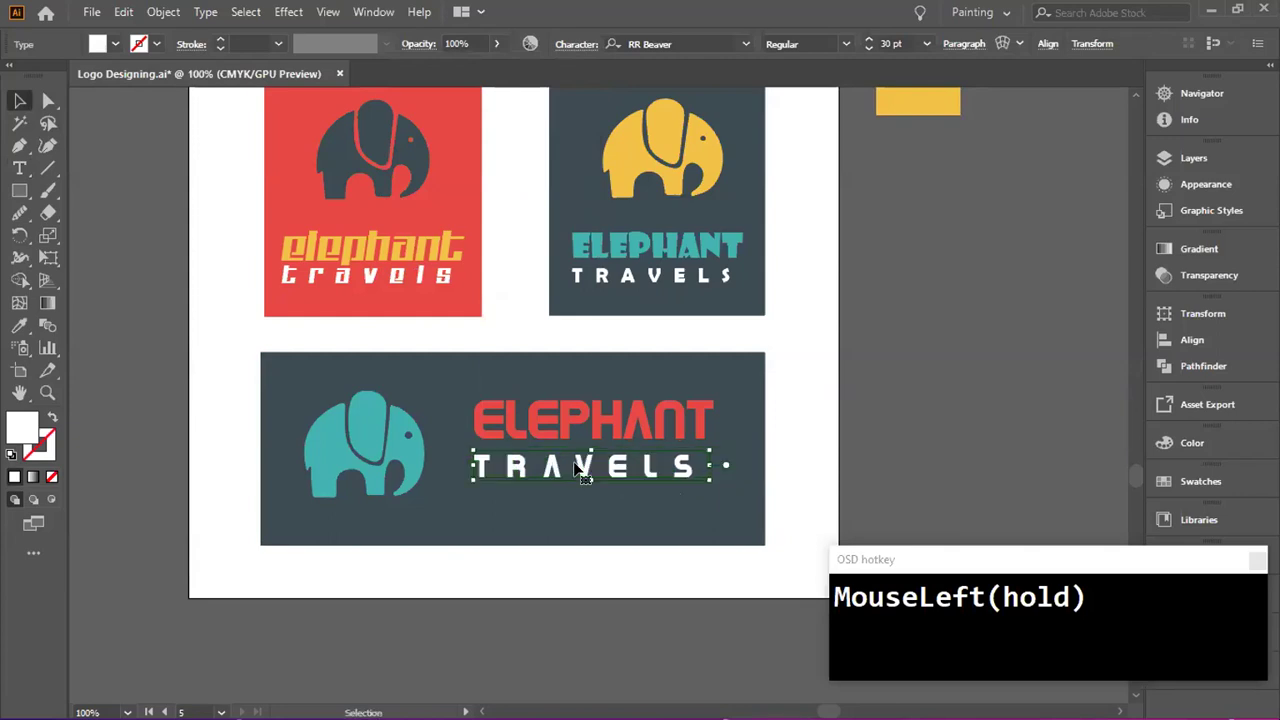
pyautogui.keyDown('shift'); pyautogui.click(615, 416); pyautogui.keyUp('shift')
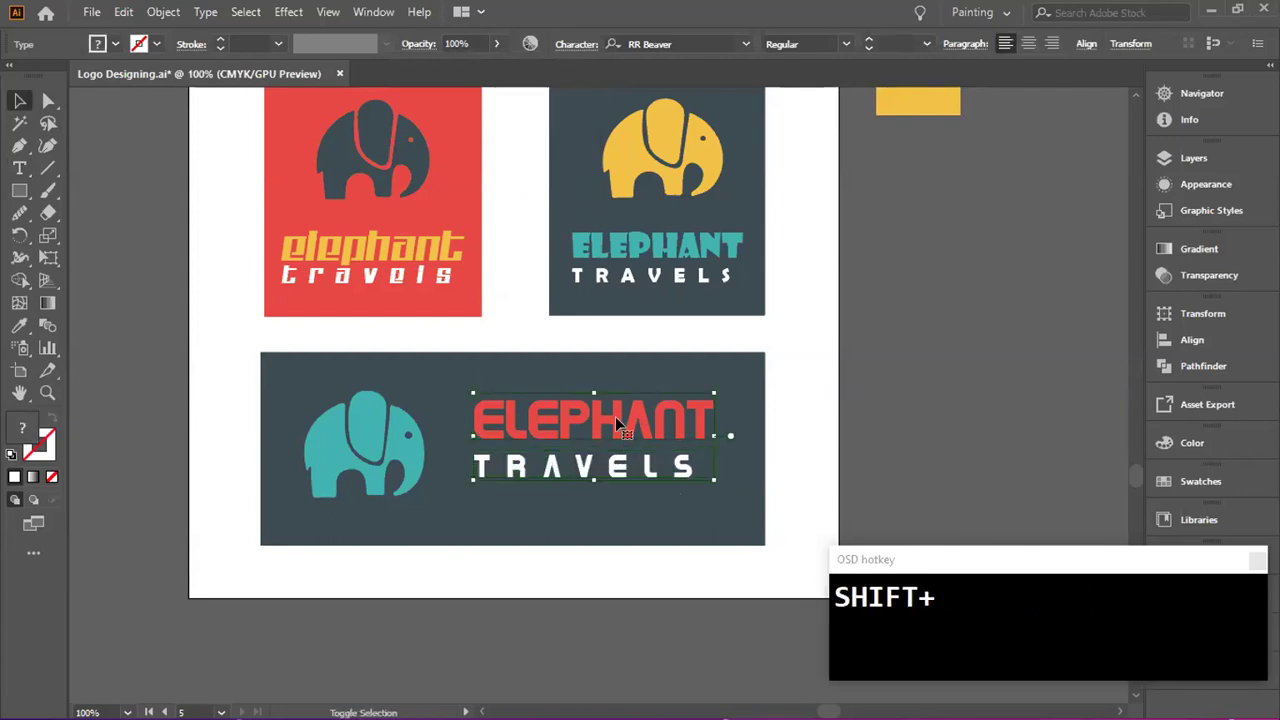
pyautogui.click(1029, 46)
pyautogui.moveTo(540, 441); pyautogui.dragTo(640, 441)
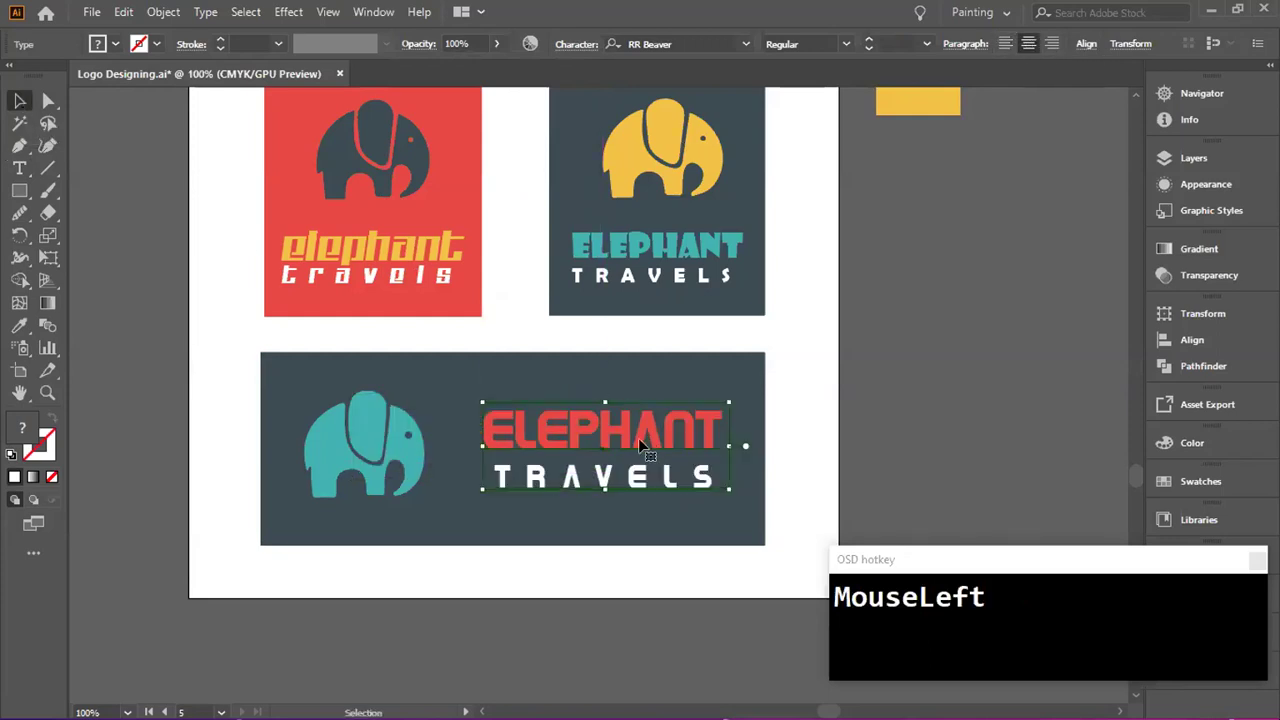
# - Nudge "travels" up slightly to tighten the gap below the word "elephant" on the banner
pyautogui.click(813, 421)
pyautogui.click(683, 466)
pyautogui.press('Up')
pyautogui.press('Up')
pyautogui.press('Up')
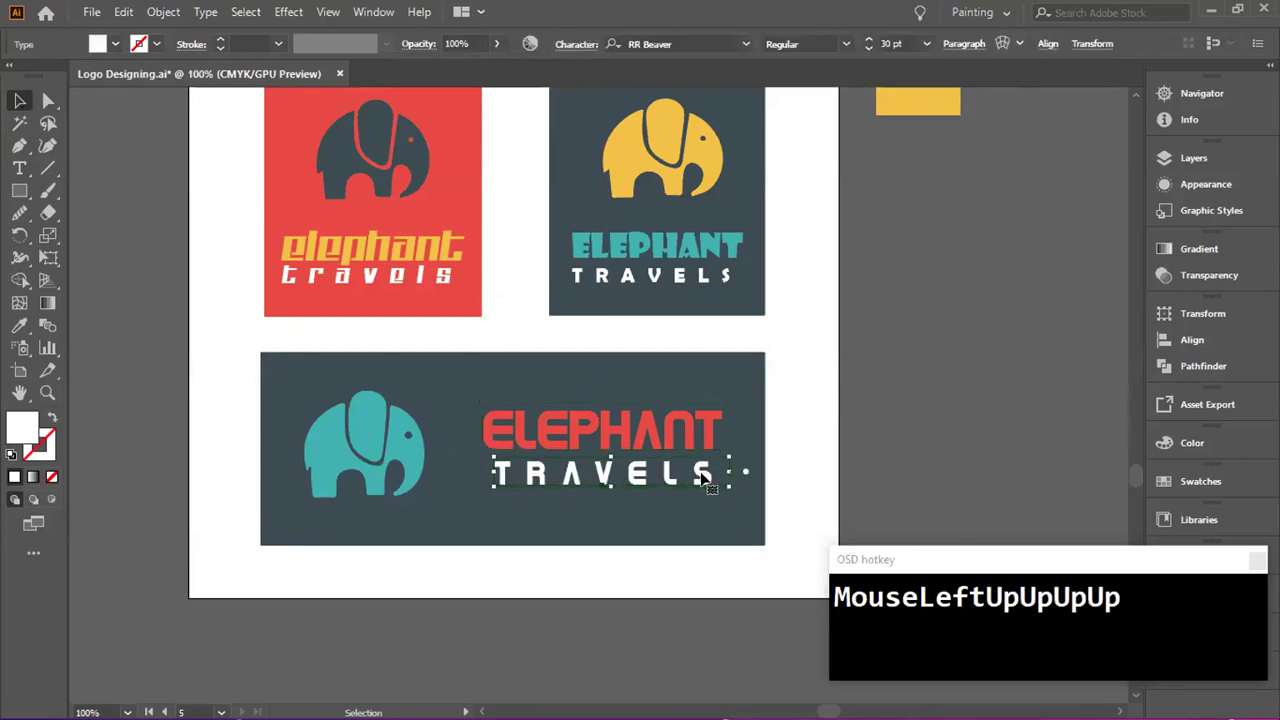
pyautogui.click(622, 437)
pyautogui.click(863, 421)
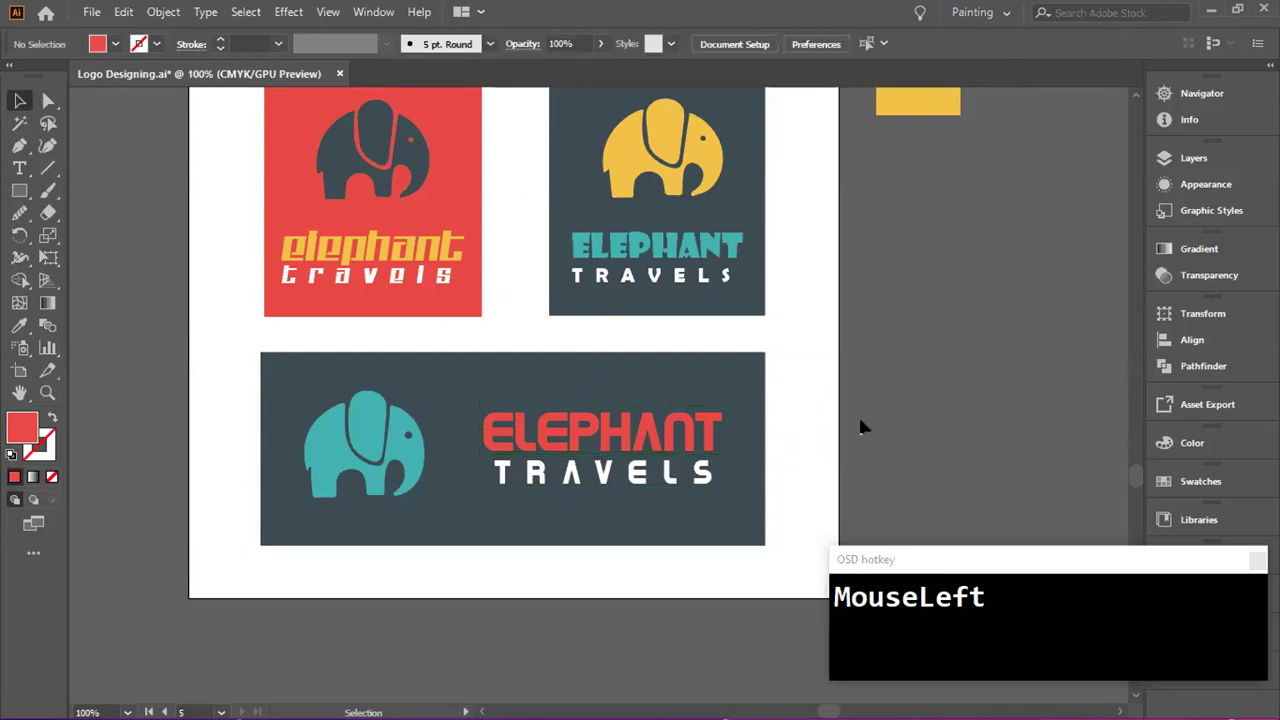
pyautogui.moveTo(543, 421); pyautogui.dragTo(717, 500)
pyautogui.hotkey('ctrl', 'z')
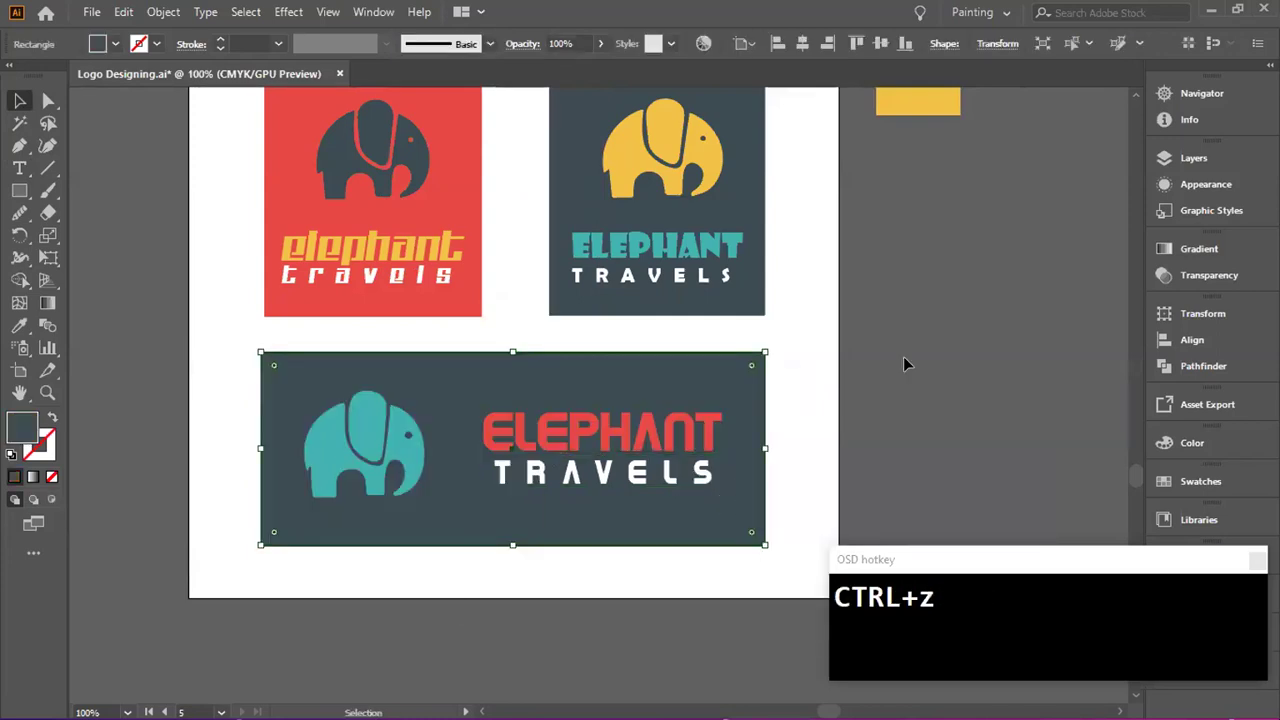
pyautogui.click(903, 356)
# - Enlarge the "elephant" and "travels" lines together toward the teal elephant, and reduce their combined height slightly
pyautogui.click(685, 430)
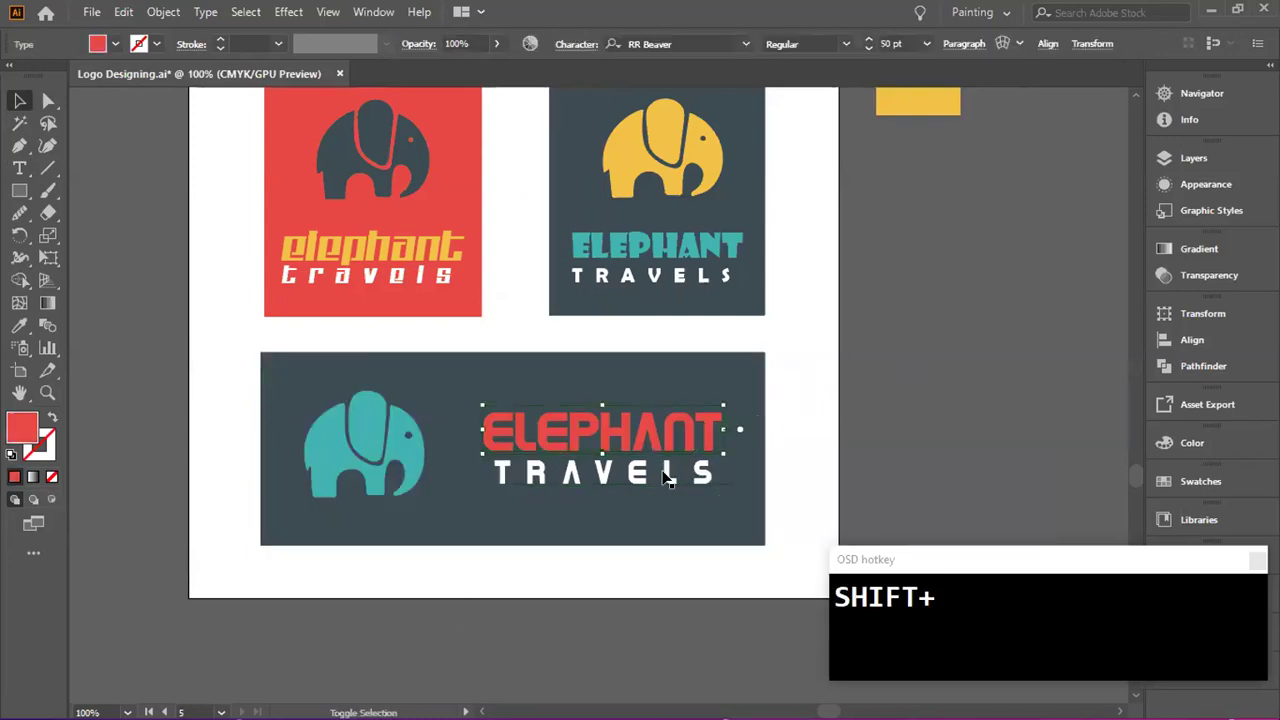
pyautogui.keyDown('shift'); pyautogui.click(650, 476); pyautogui.keyUp('shift')
pyautogui.moveTo(483, 488); pyautogui.dragTo(451, 507)
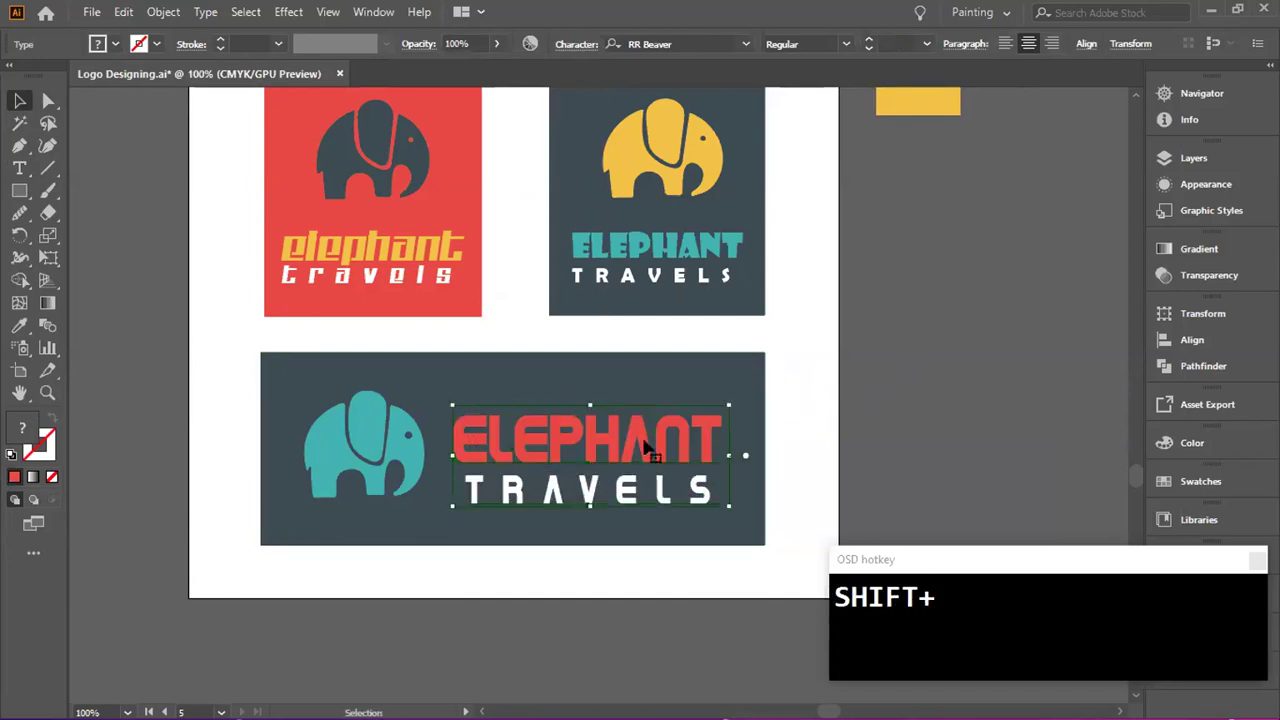
pyautogui.moveTo(640, 441); pyautogui.dragTo(640, 443)
pyautogui.moveTo(590, 505); pyautogui.dragTo(588, 484)
# - Reposition both text lines so they sit vertically centered beside the teal elephant on the banner
pyautogui.moveTo(612, 436); pyautogui.dragTo(609, 445)
pyautogui.press('Up')
pyautogui.press('Up')
pyautogui.press('Up')
pyautogui.press('Up')
pyautogui.press('Up')
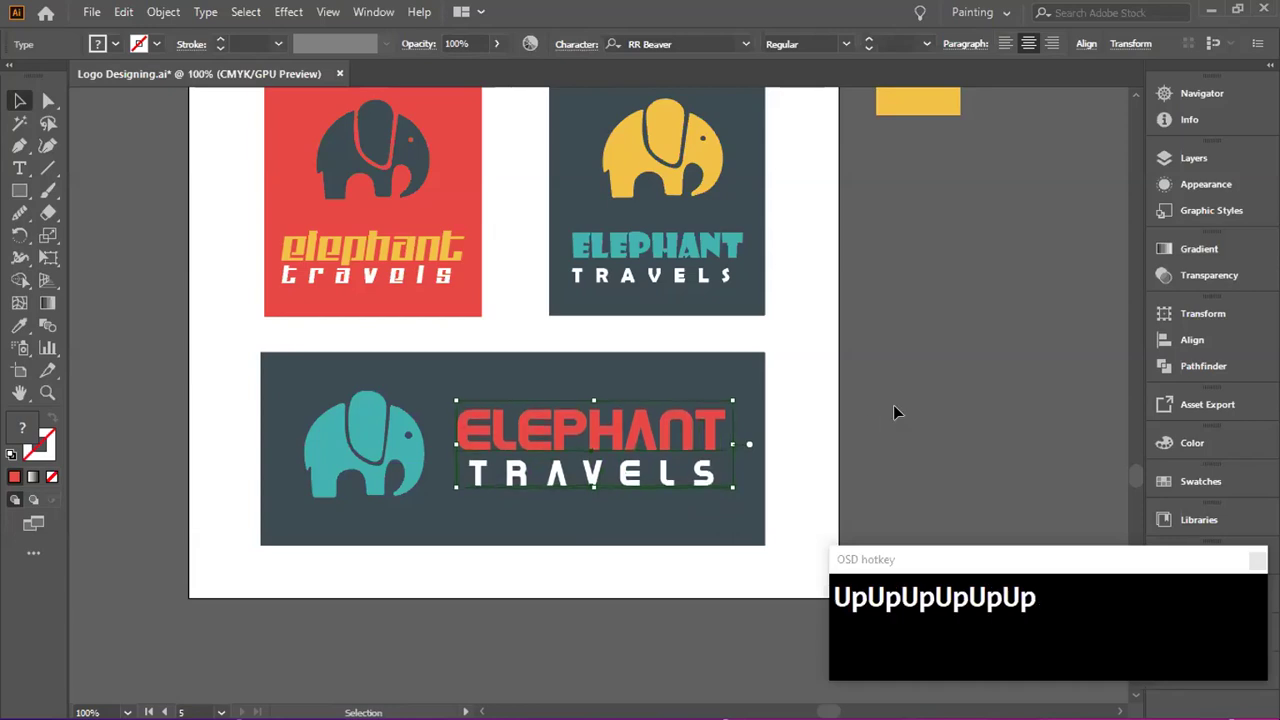
# - Look over the elephant travels variations together with the turtle, swan and elephant logo artboards
pyautogui.click(893, 405)
pyautogui.hotkey('ctrl', '-')
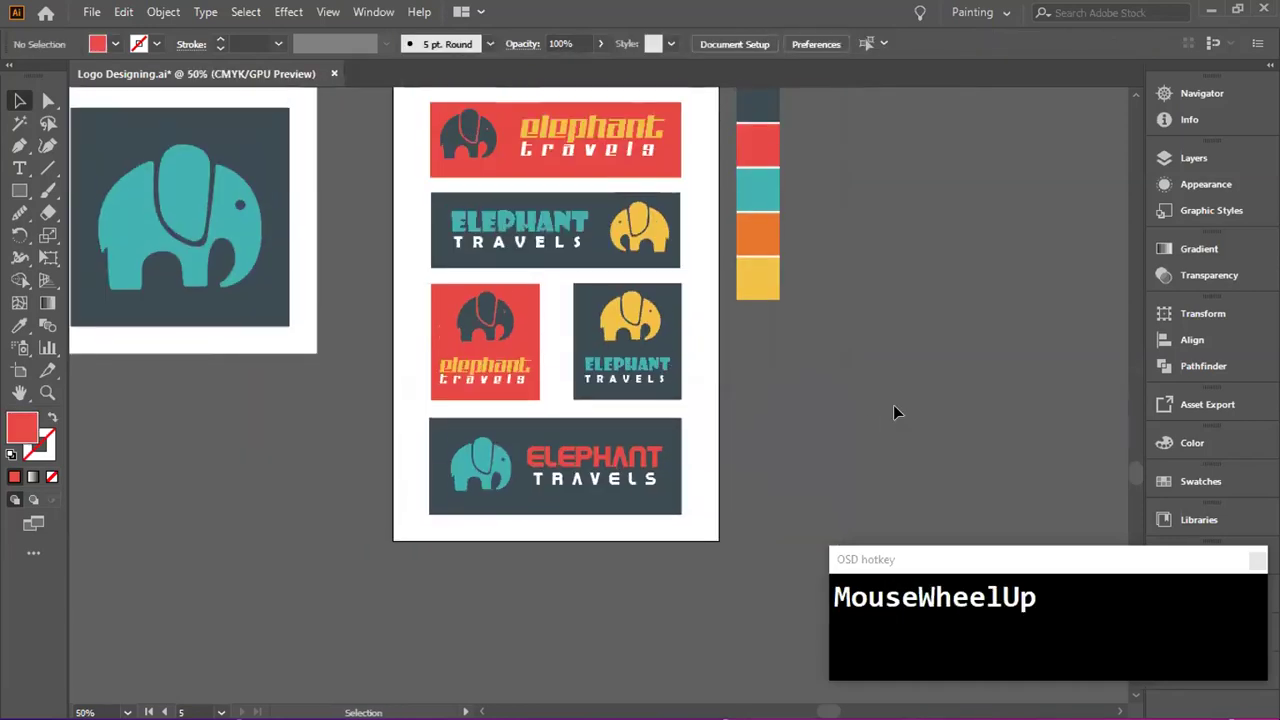
pyautogui.scroll(1, 893, 405)
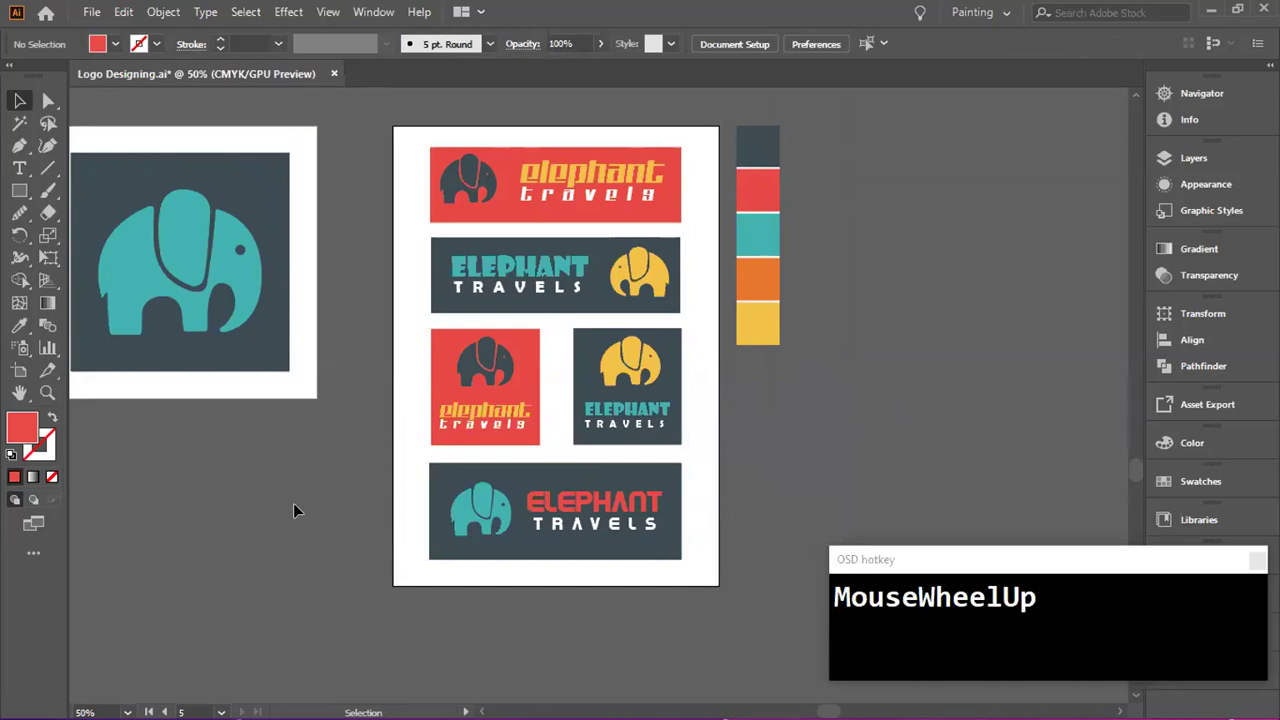
pyautogui.keyDown('alt'); pyautogui.click(355, 510); pyautogui.keyUp('alt')
pyautogui.keyDown('alt'); pyautogui.click(500, 530); pyautogui.keyUp('alt')
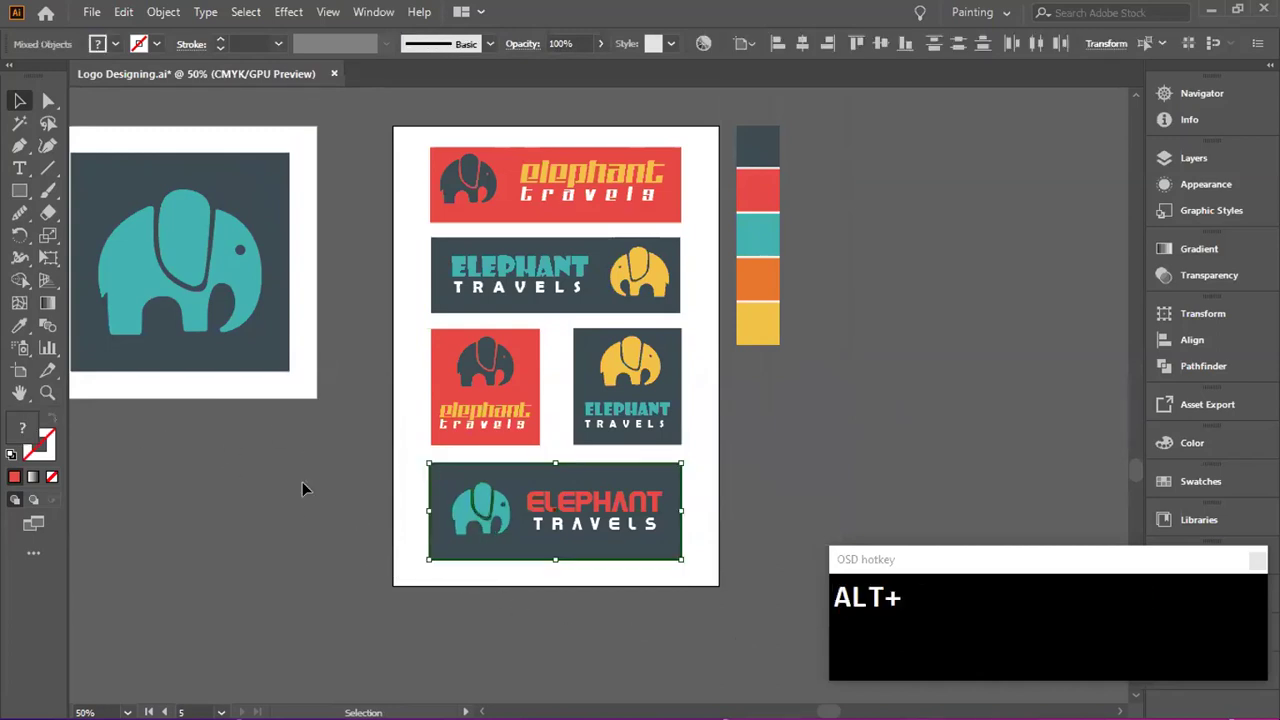
pyautogui.moveTo(326, 306); pyautogui.dragTo(571, 551)
pyautogui.moveTo(701, 124); pyautogui.dragTo(689, 494)
pyautogui.moveTo(686, 280)
pyautogui.mouseDown()
pyautogui.moveTo(646, 297)
pyautogui.moveTo(630, 597)
pyautogui.moveTo(590, 118)
pyautogui.moveTo(686, 266)
pyautogui.mouseUp()
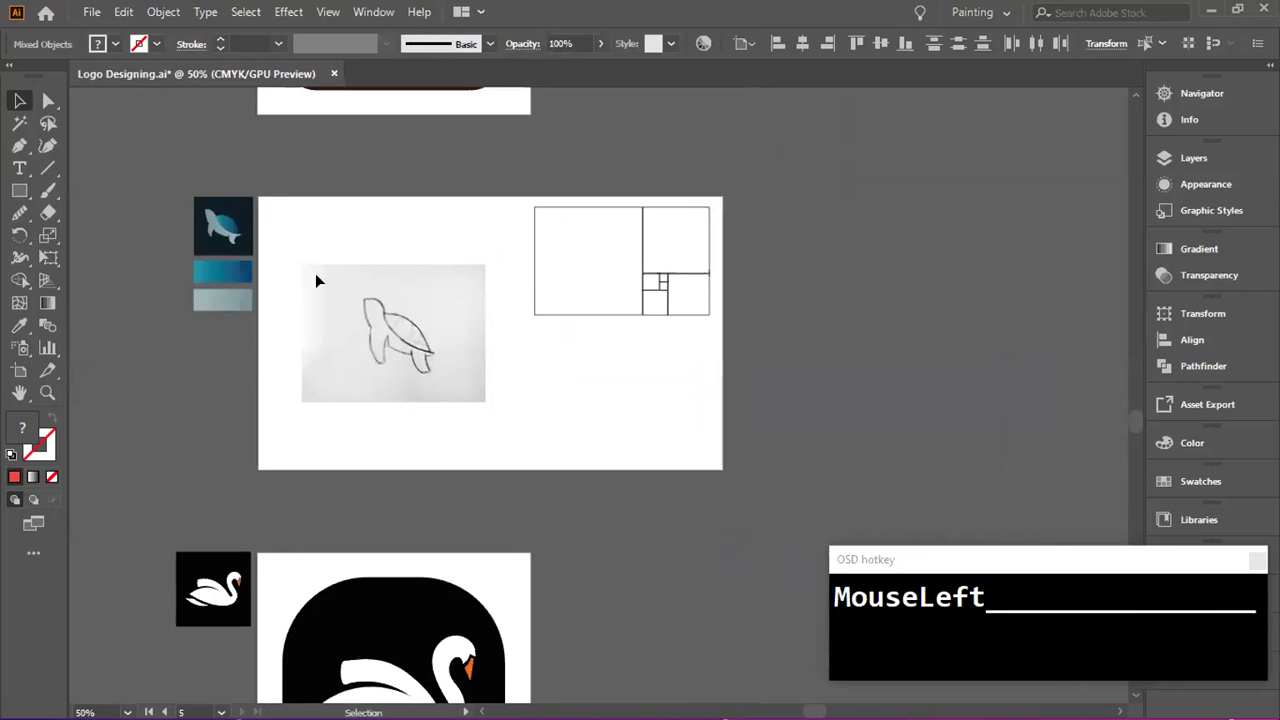
pyautogui.moveTo(646, 640); pyautogui.dragTo(448, 393)
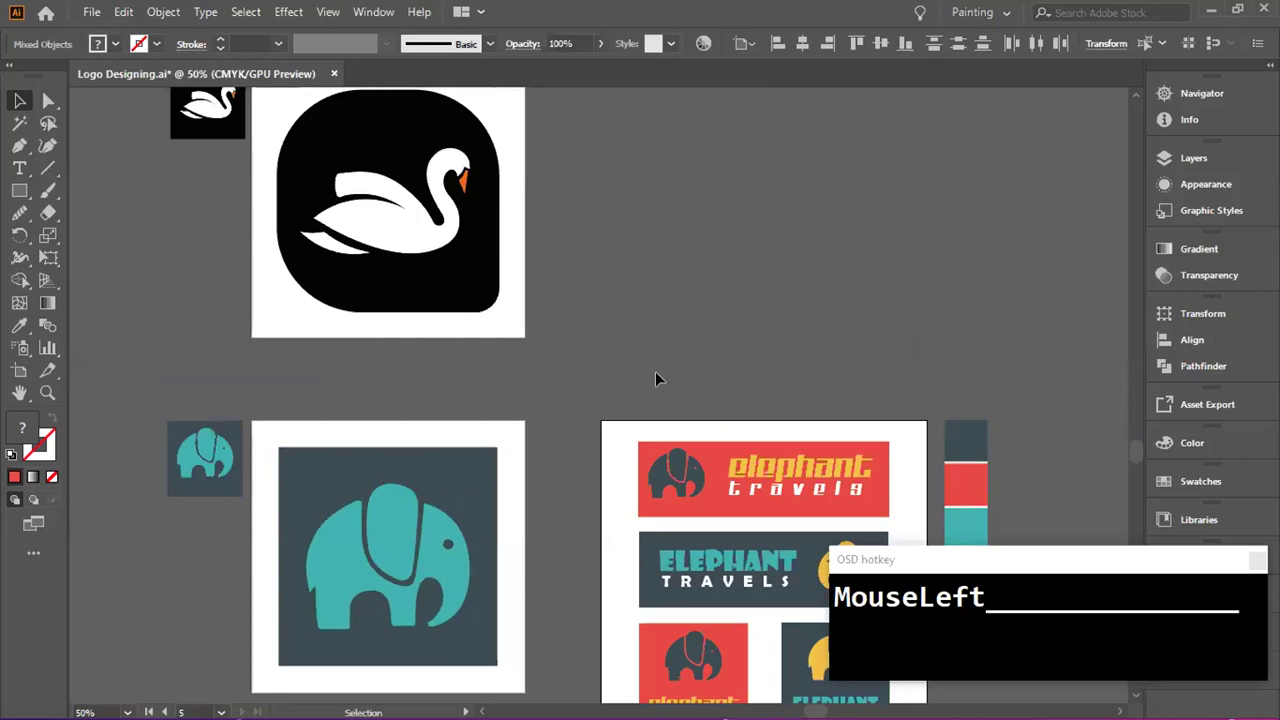
pyautogui.moveTo(720, 371); pyautogui.dragTo(516, 107)
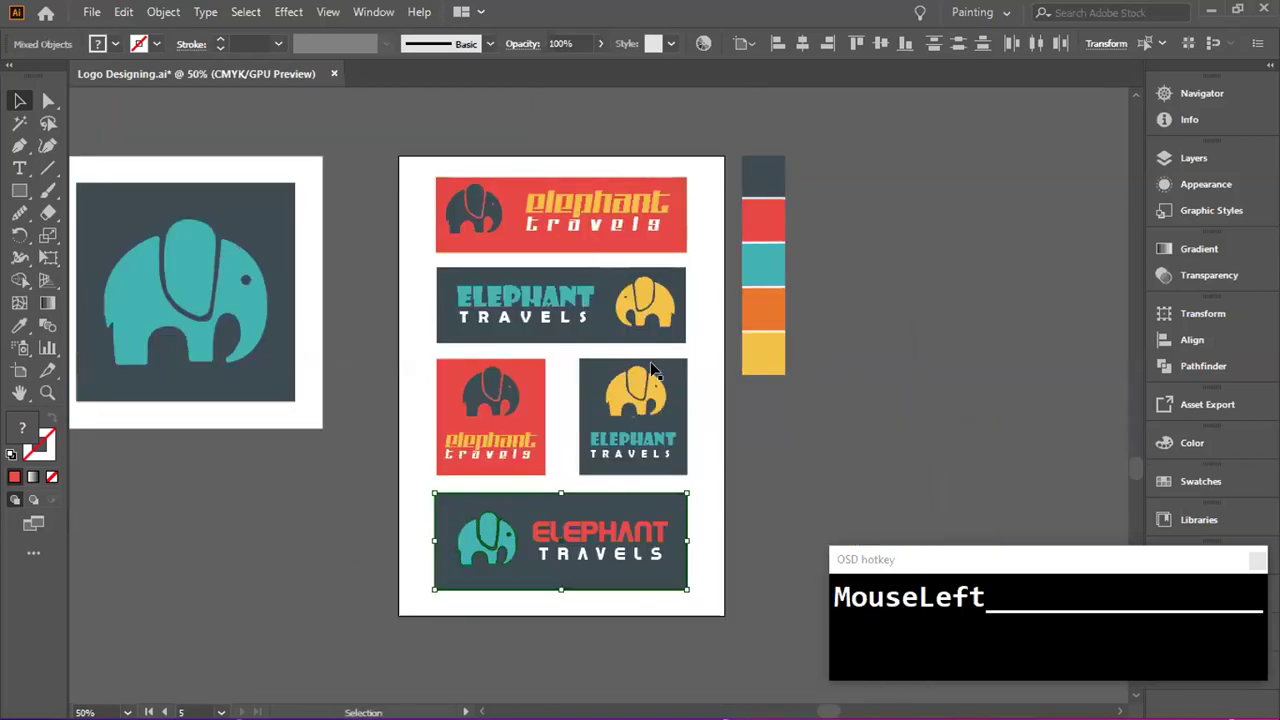
pyautogui.click(770, 484)
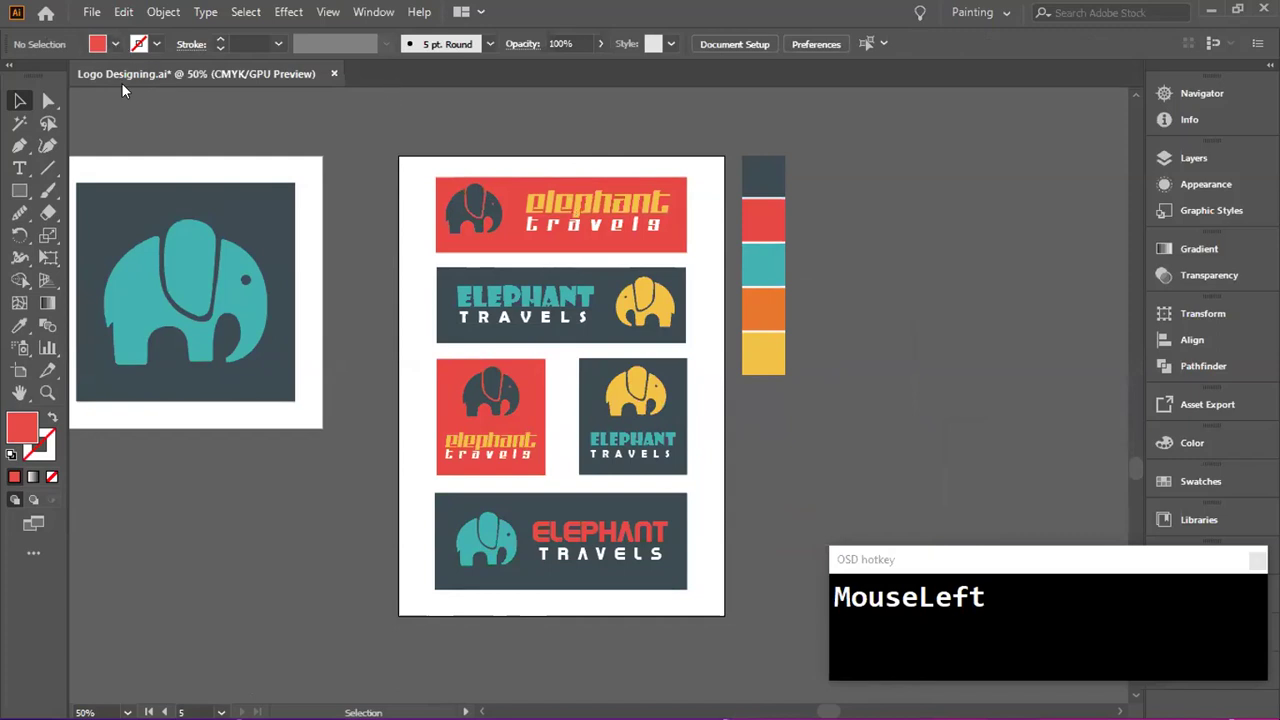
# - Set up Export for Screens for the "Logo representation" artboard with a single PNG format at 4x scale
pyautogui.click(88, 13)
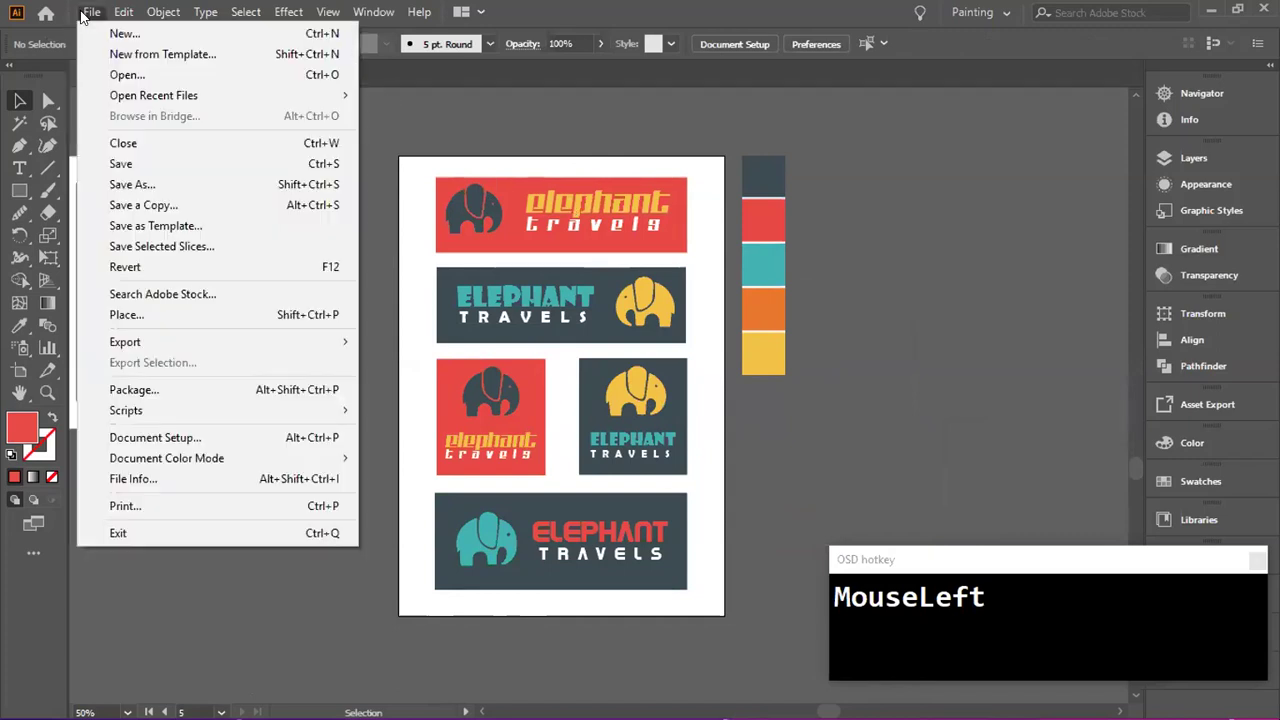
pyautogui.moveTo(157, 342)
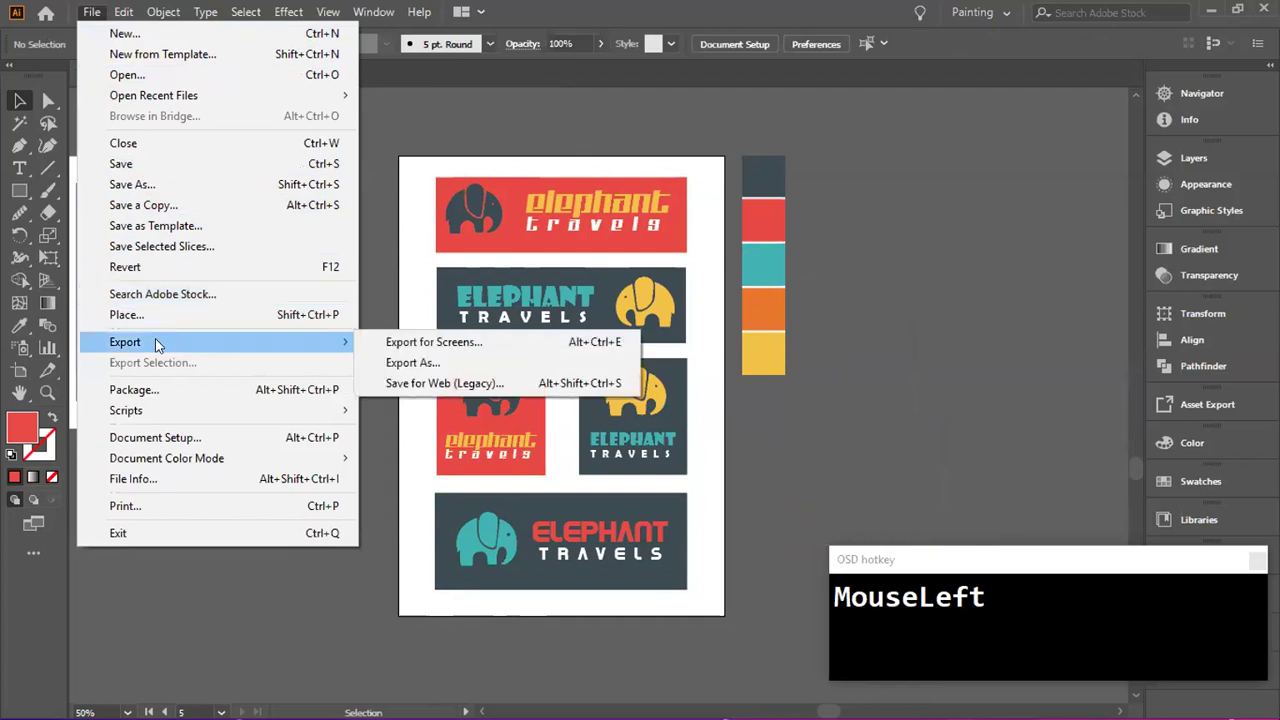
pyautogui.click(412, 343)
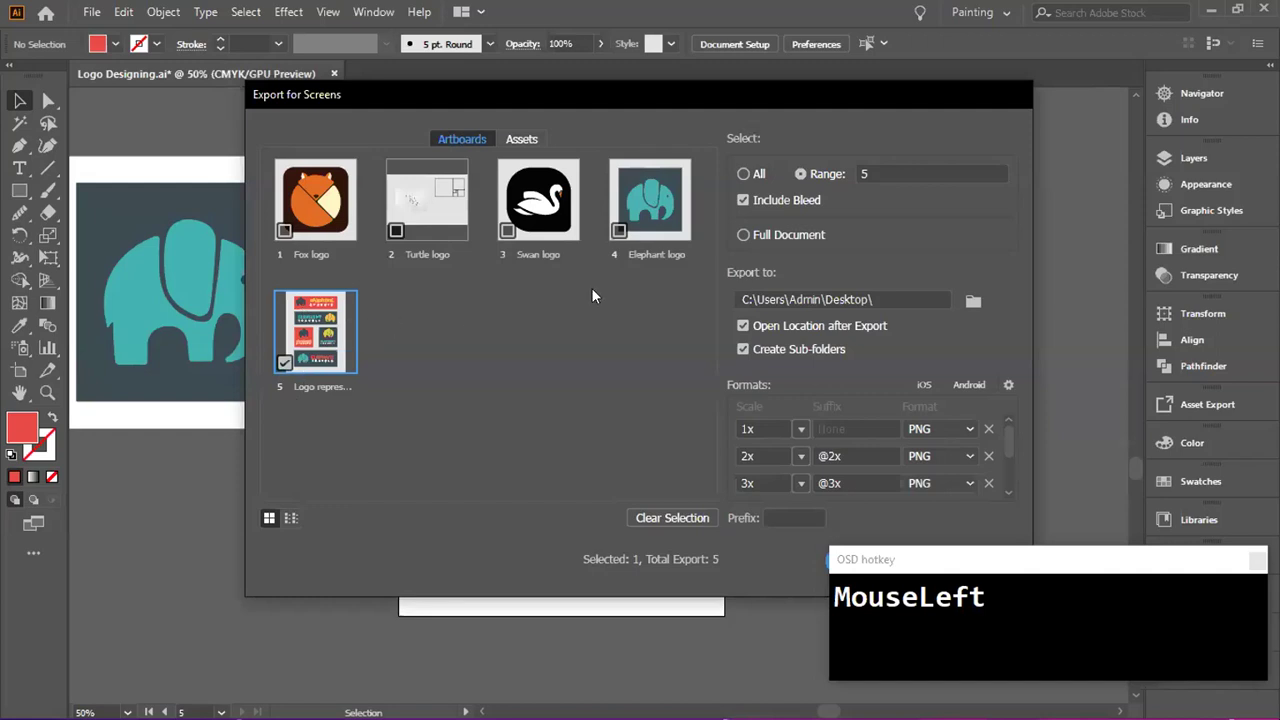
pyautogui.click(990, 429)
pyautogui.click(990, 429)
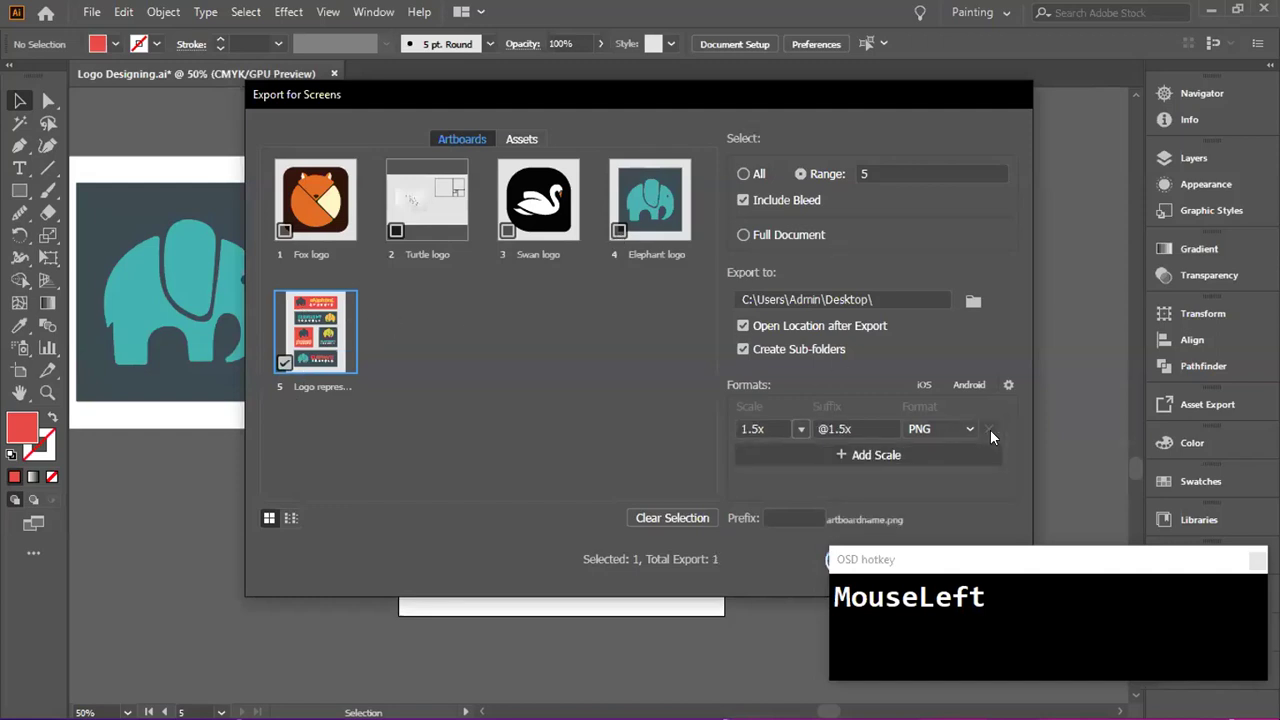
pyautogui.click(800, 429)
pyautogui.click(818, 450)
pyautogui.click(801, 429)
# - Try to set the export location to a Desktop folder named elelogo, falling back to the Desktop itself
pyautogui.click(973, 302)
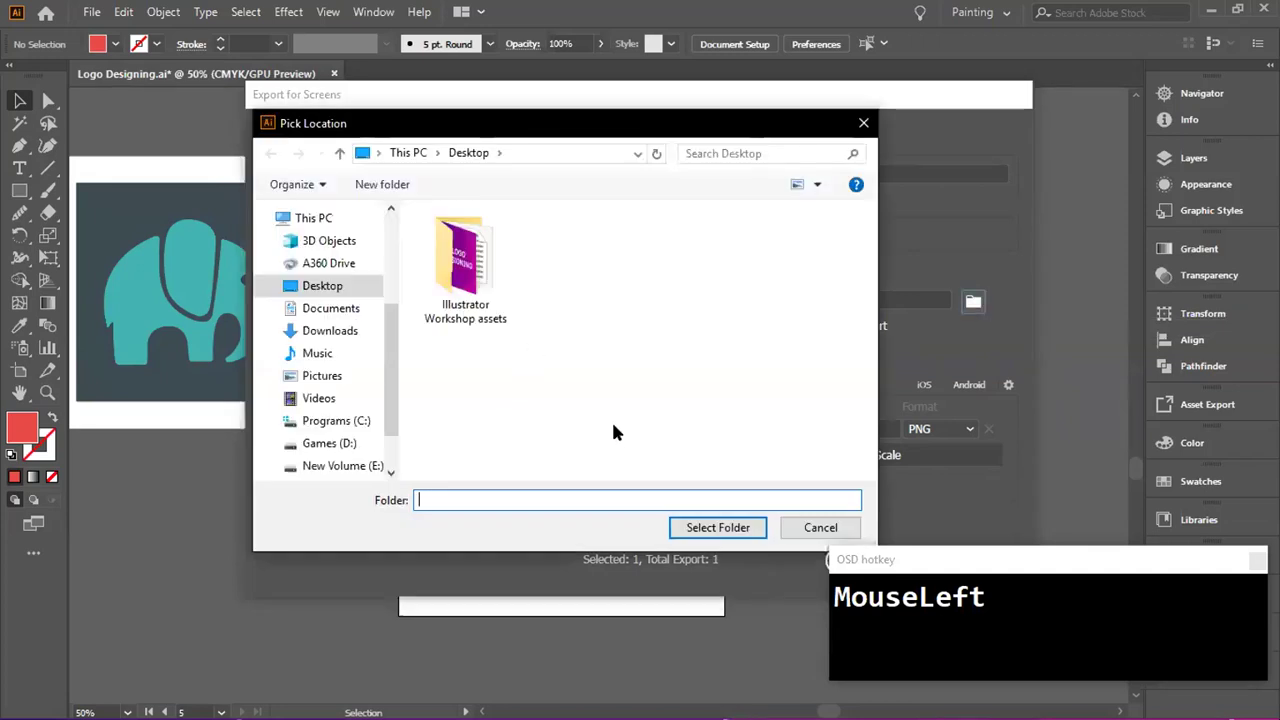
pyautogui.write('elelogo')
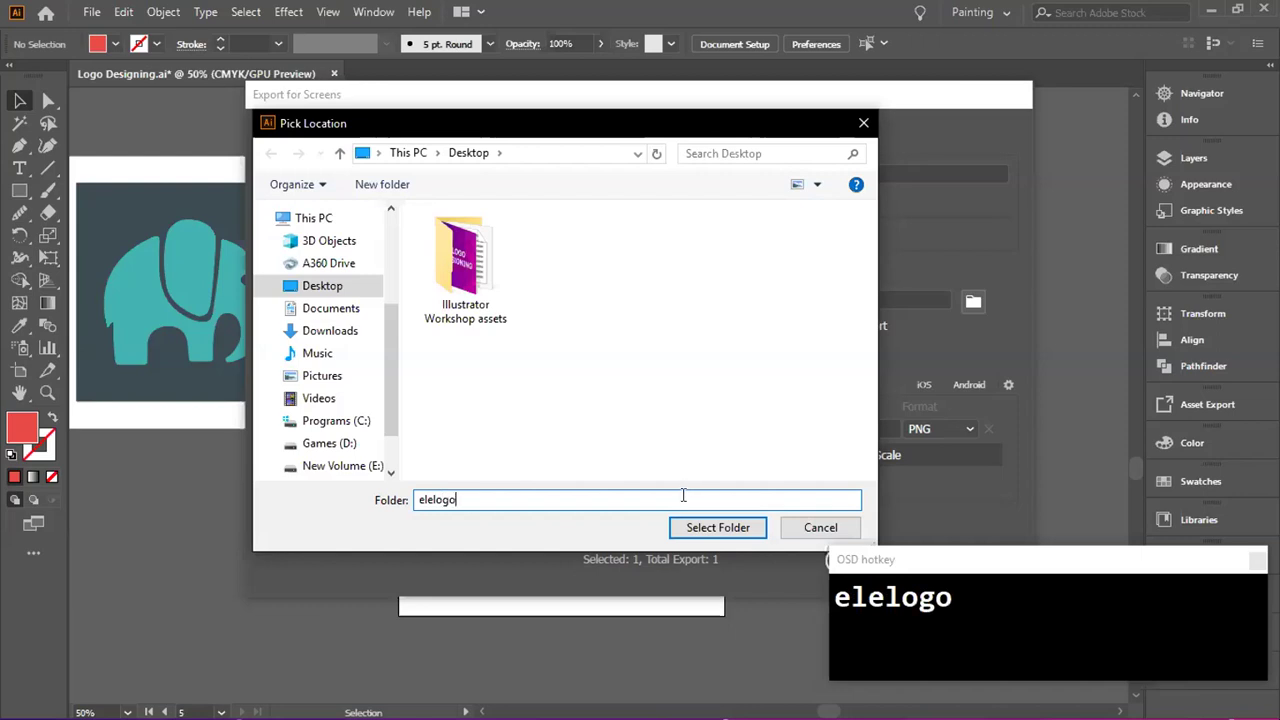
pyautogui.click(700, 527)
pyautogui.click(755, 377)
pyautogui.moveTo(477, 505); pyautogui.dragTo(380, 495)
pyautogui.press('BackSpace')
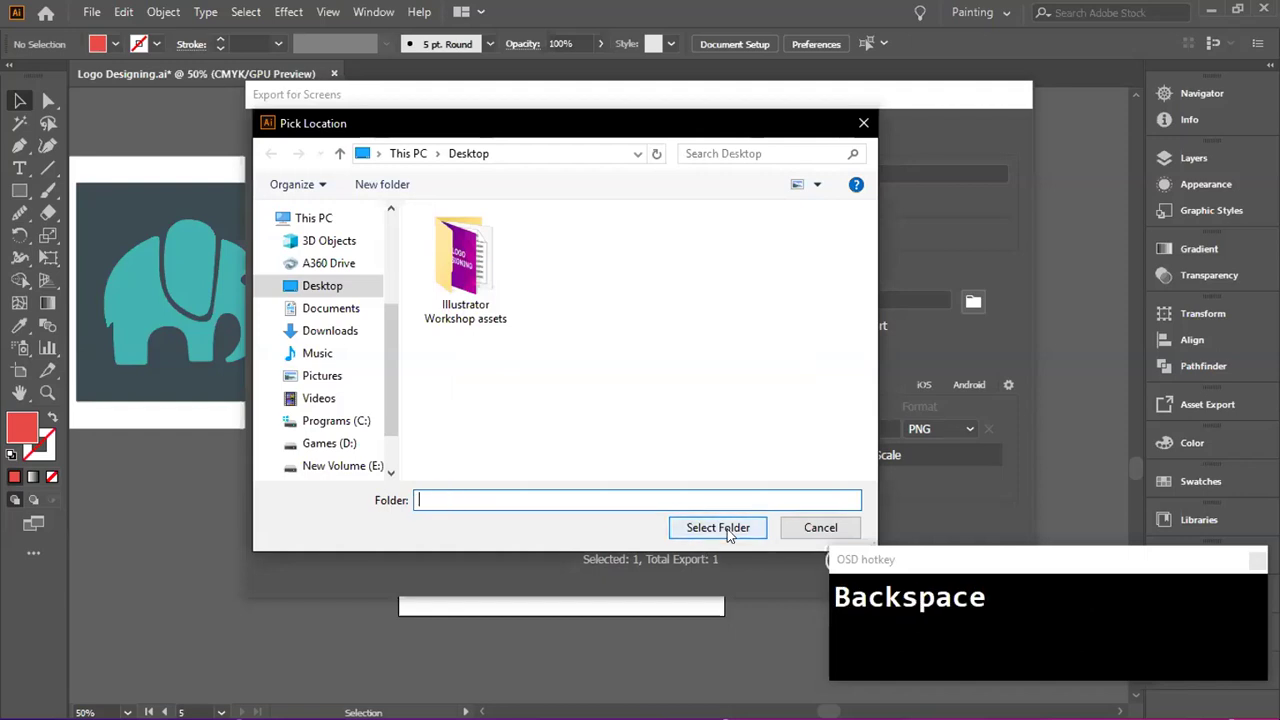
pyautogui.click(722, 533)
# - Export the "Logo representation" artboard to the Desktop
pyautogui.scroll(-1, 863, 329)
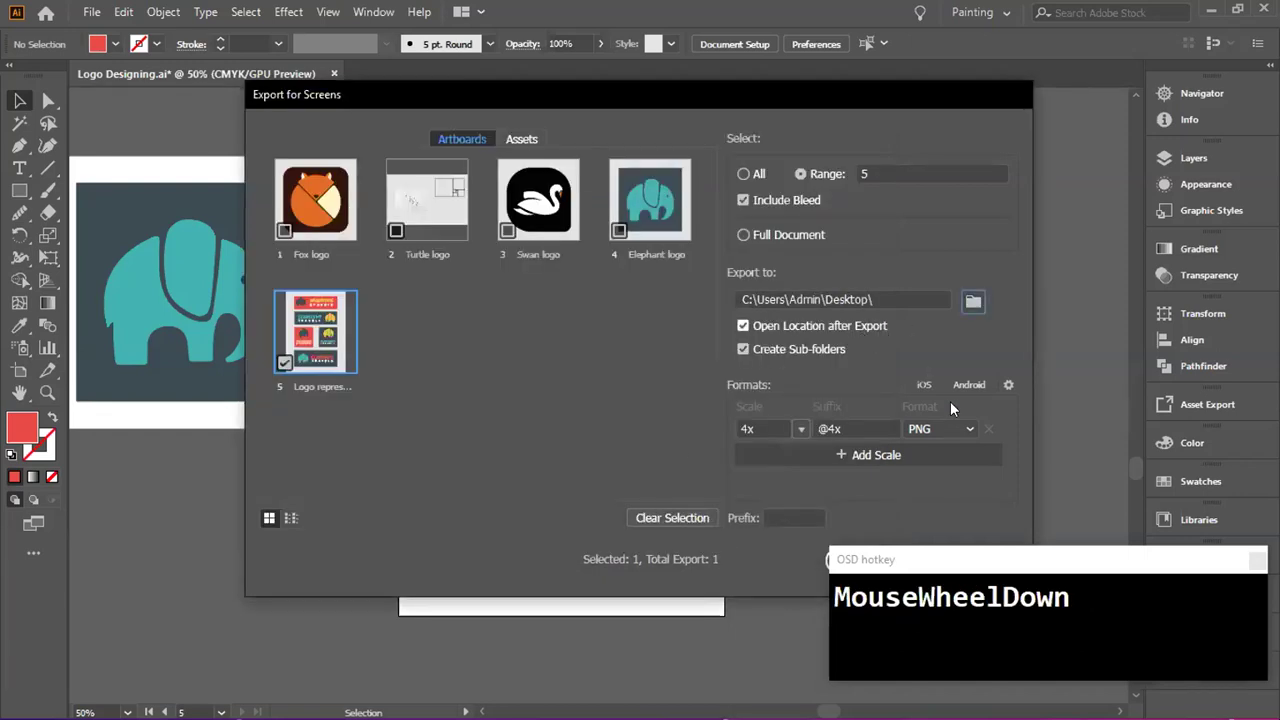
pyautogui.moveTo(1008, 571); pyautogui.dragTo(1040, 615)
pyautogui.click(862, 562)
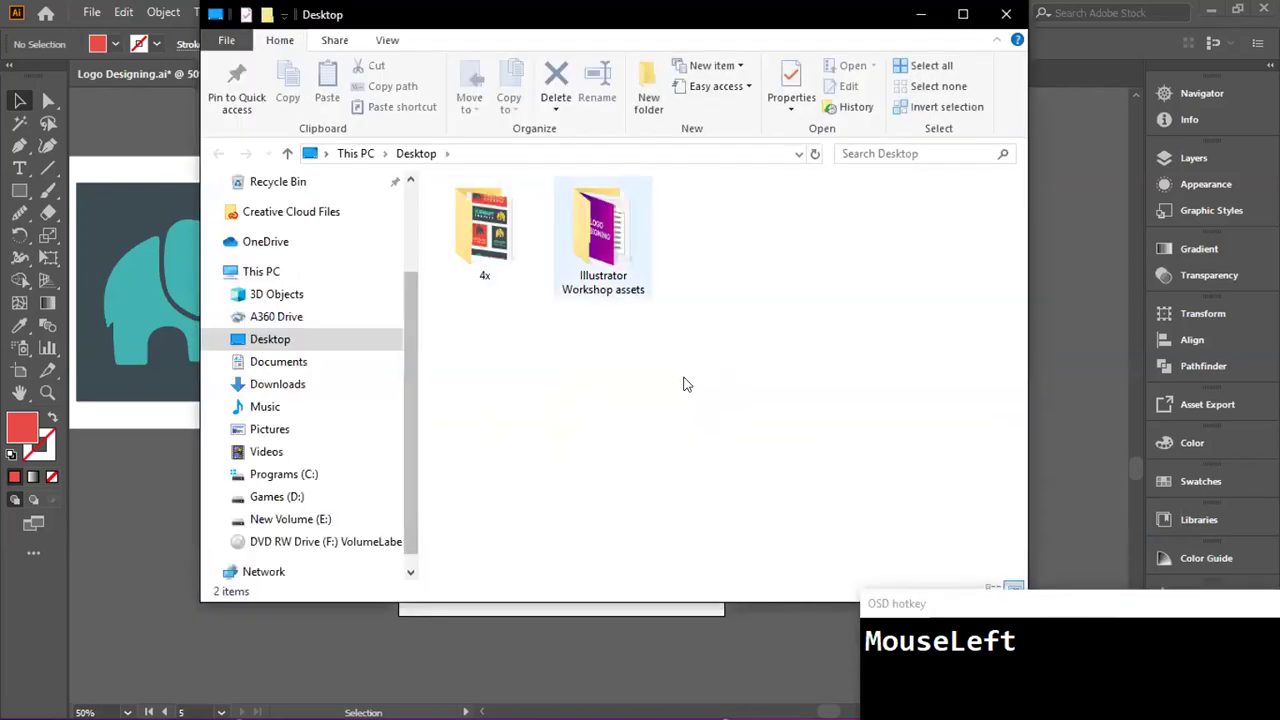
# - Inspect the exported "Logo representation@4x" image in the 4x folder, closing the image viewer and the folder window when done
pyautogui.doubleClick(490, 250)
pyautogui.click(490, 252)
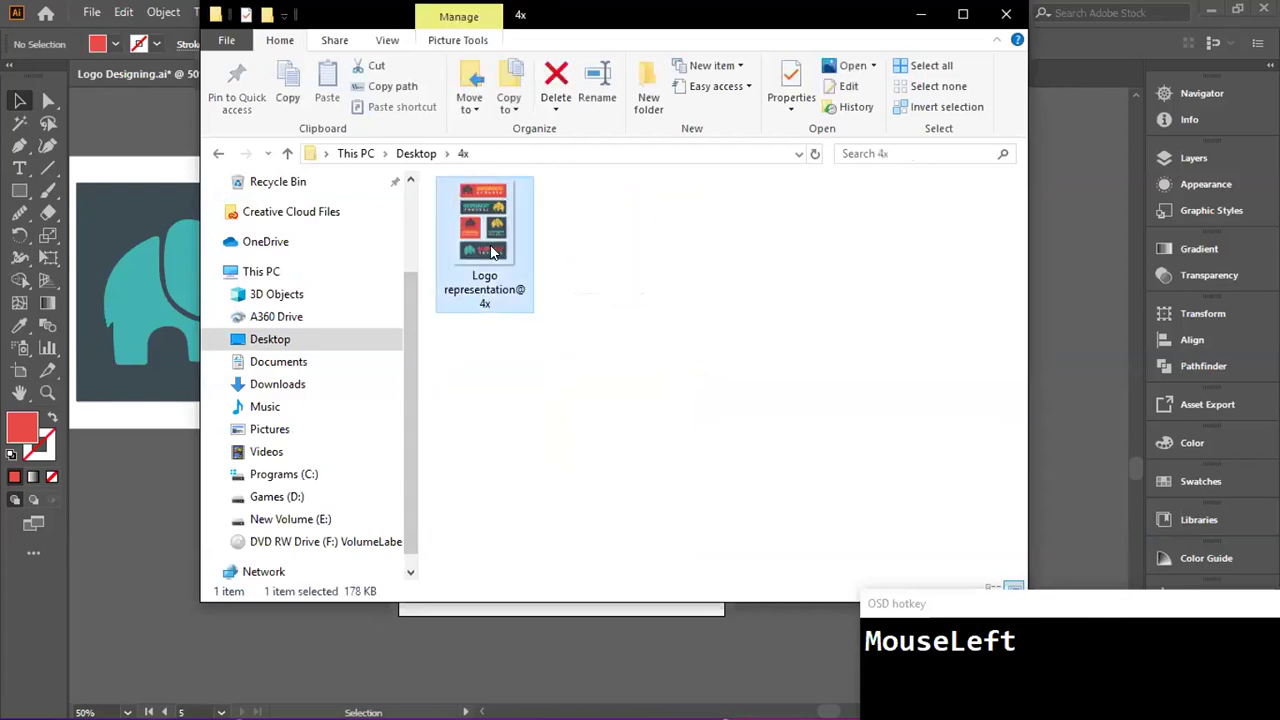
pyautogui.doubleClick(490, 251)
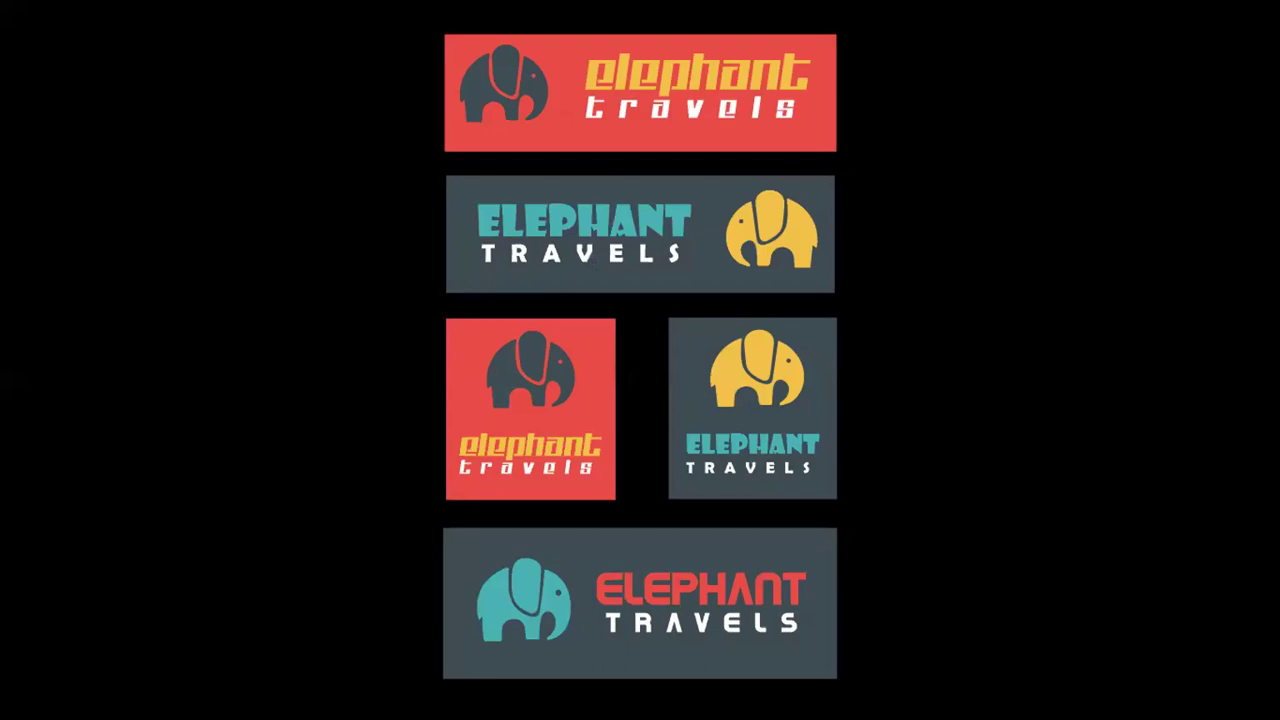
pyautogui.press('F5')
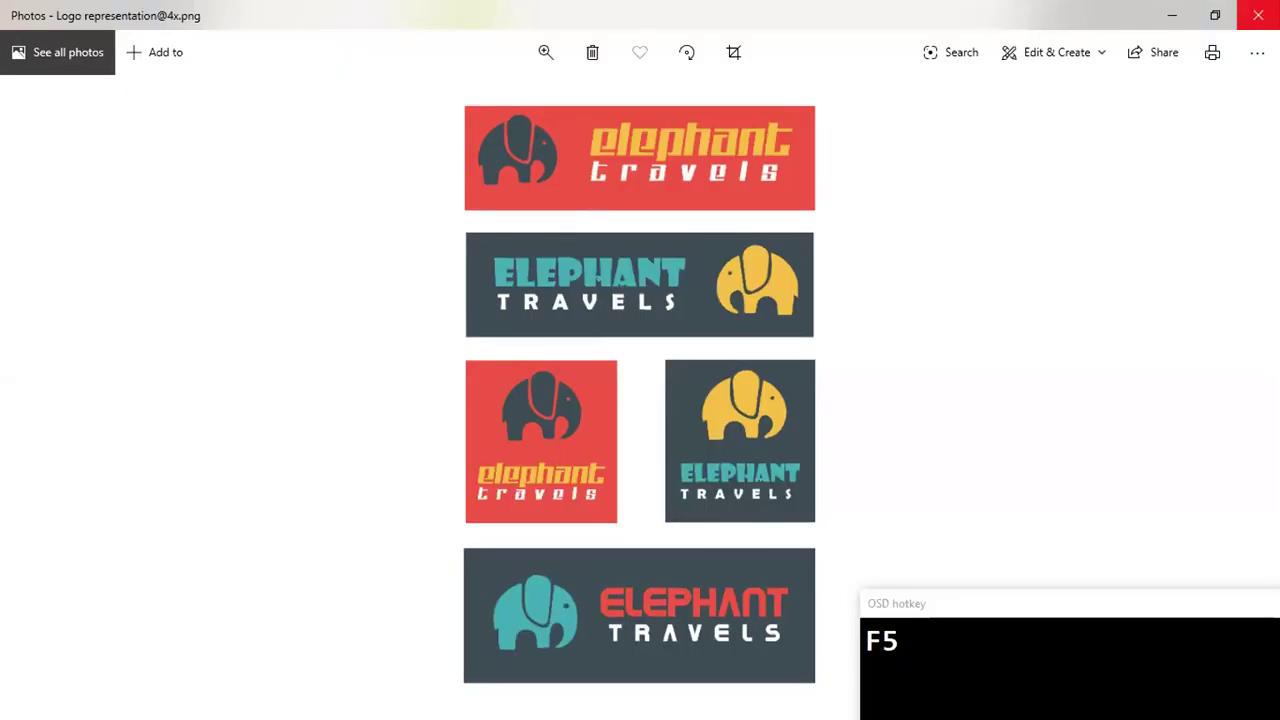
pyautogui.click(1258, 15)
pyautogui.click(1006, 9)
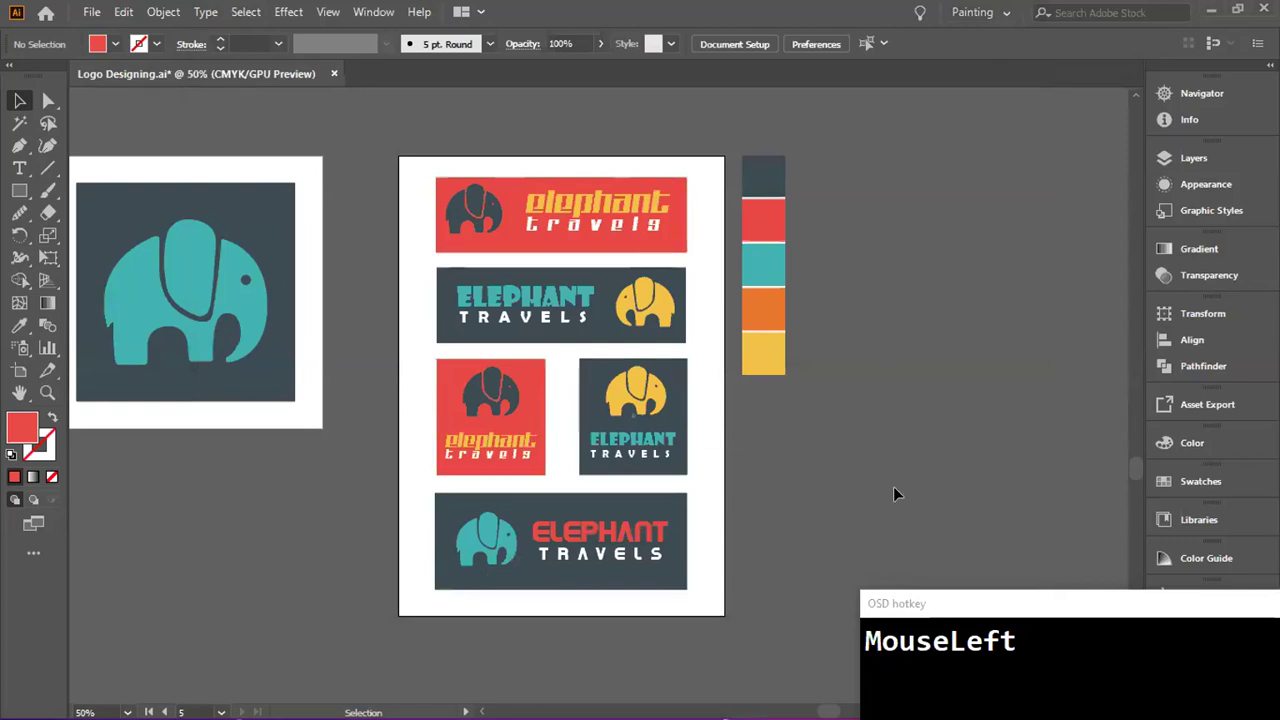
pyautogui.moveTo(894, 603); pyautogui.dragTo(829, 586)
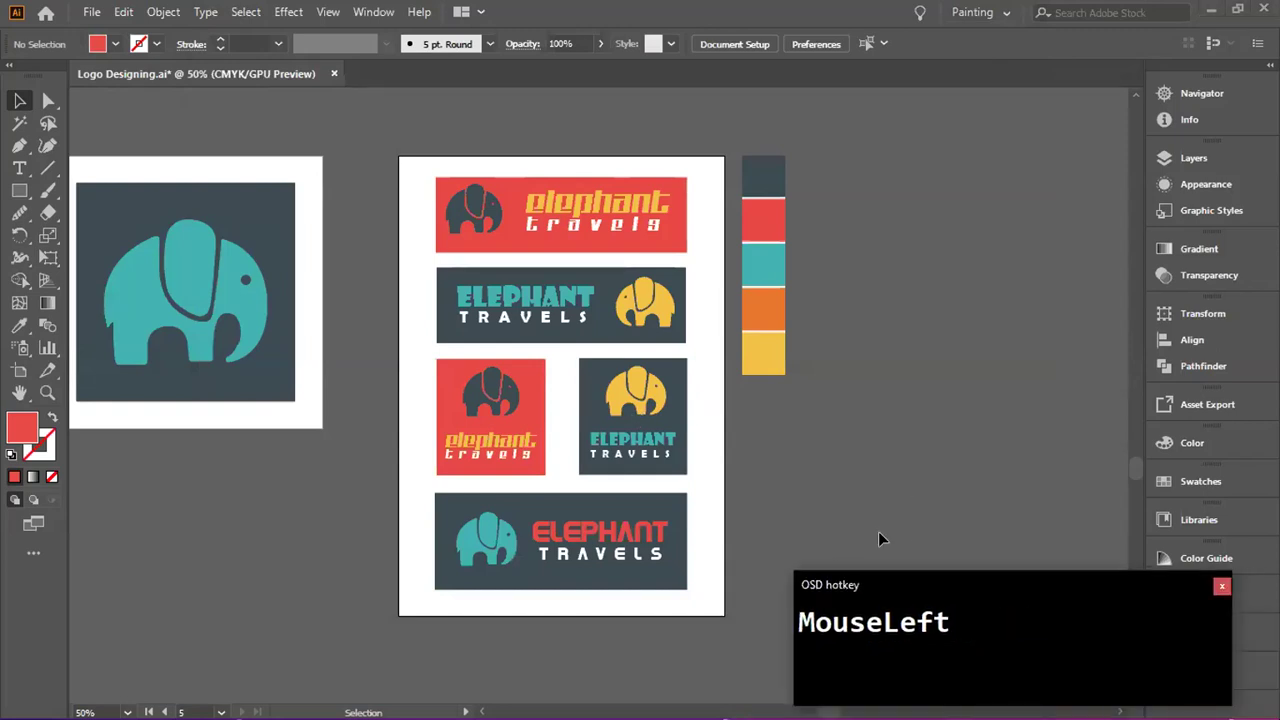
pyautogui.moveTo(830, 579); pyautogui.dragTo(885, 578)
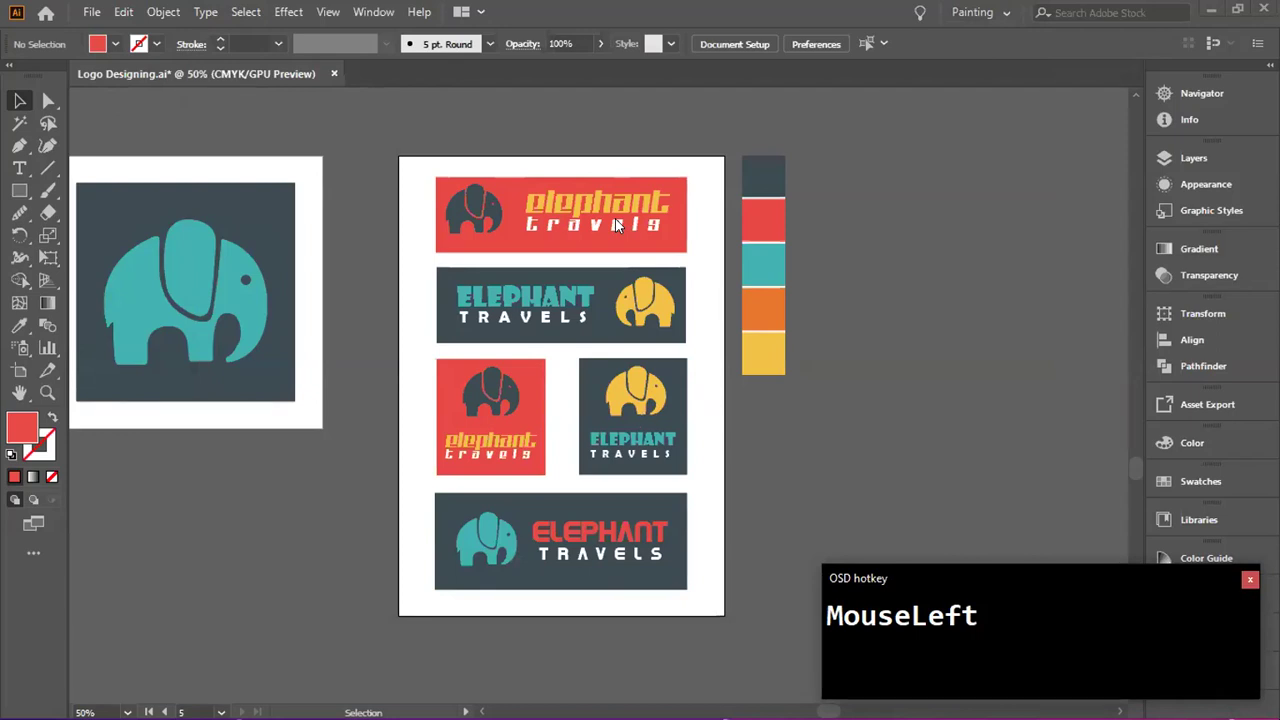
pyautogui.scroll(1, 617, 226)
pyautogui.scroll(-1, 617, 226)
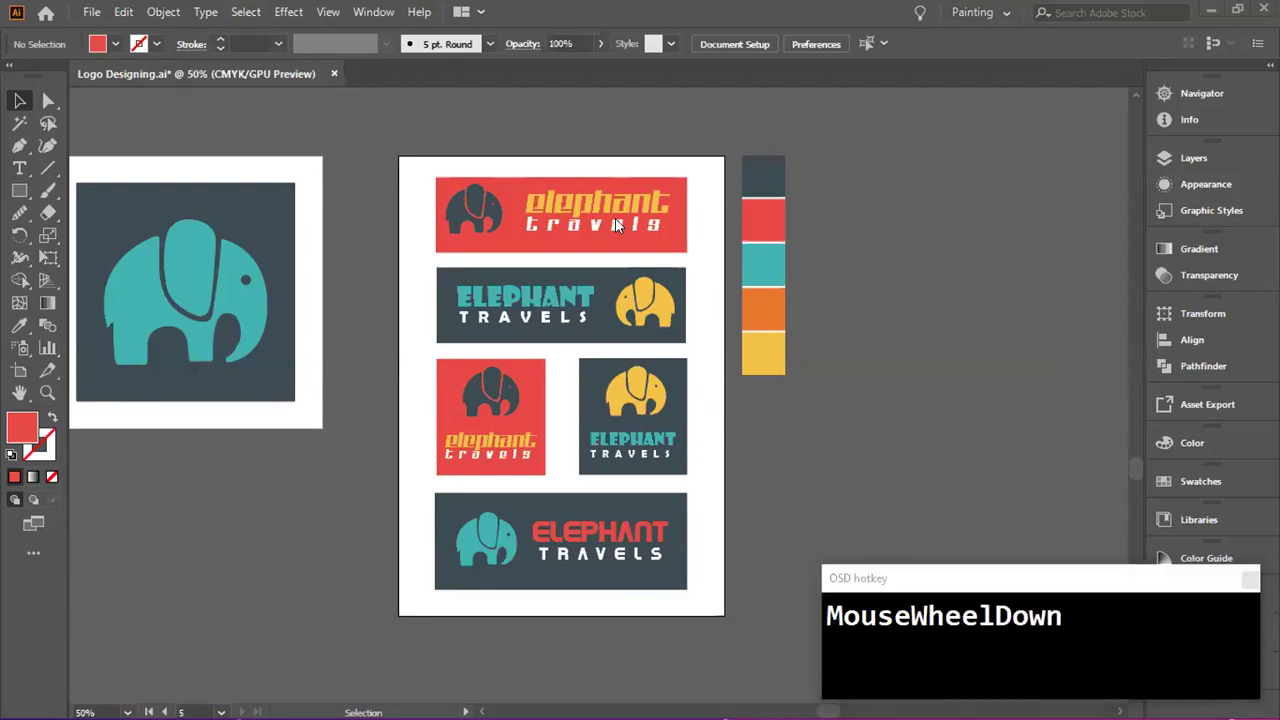
pyautogui.scroll(1, 546, 59)
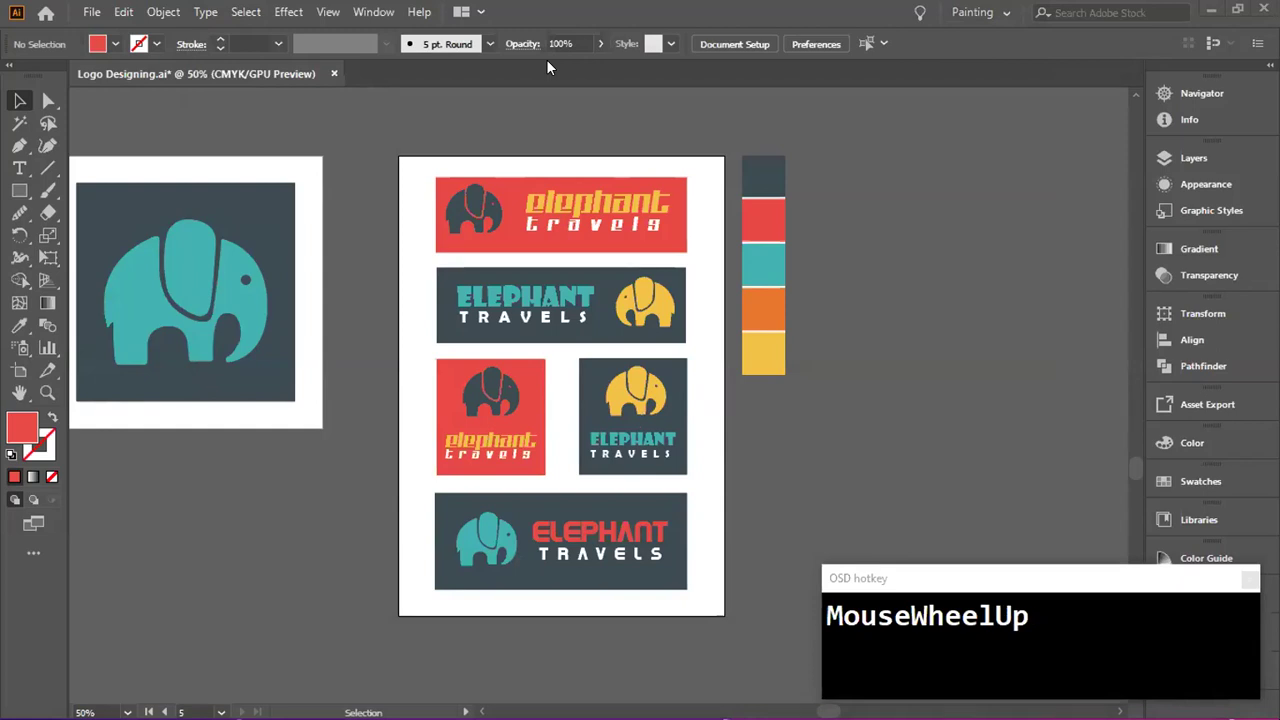
pyautogui.scroll(-1, 546, 59)
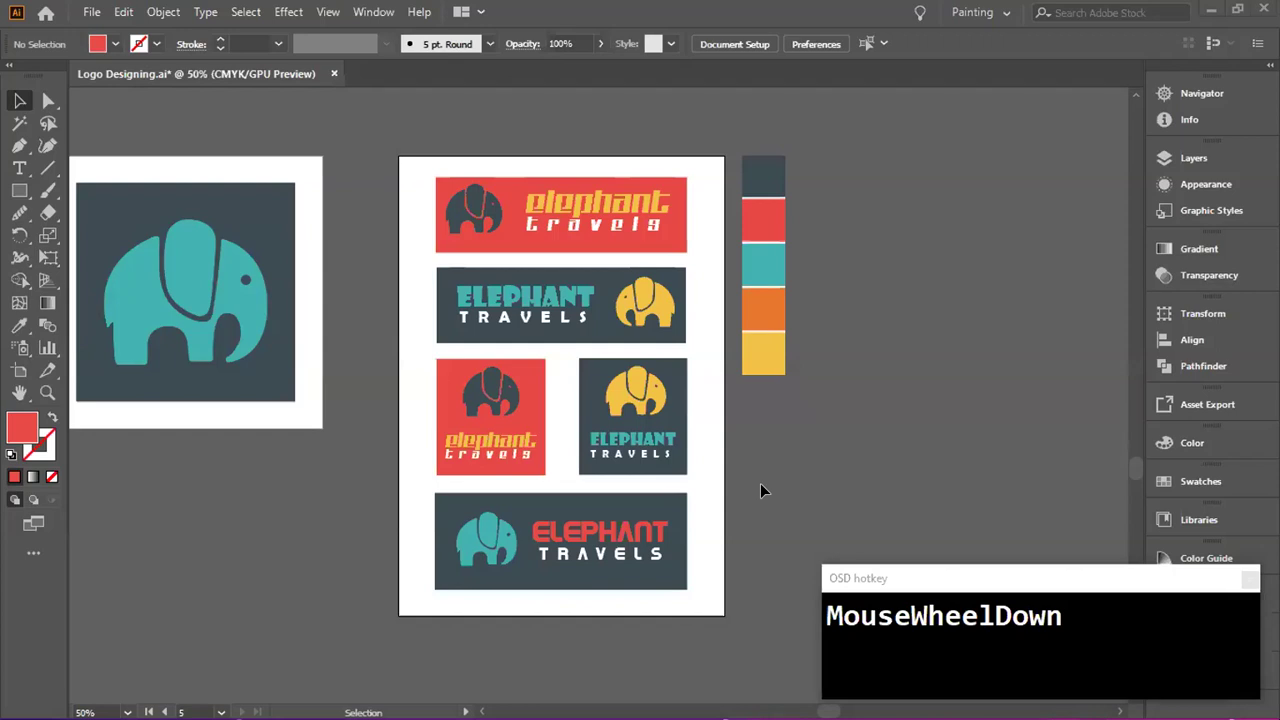
# - Save the Logo Designing.ai document
pyautogui.scroll(5, 375, 408)
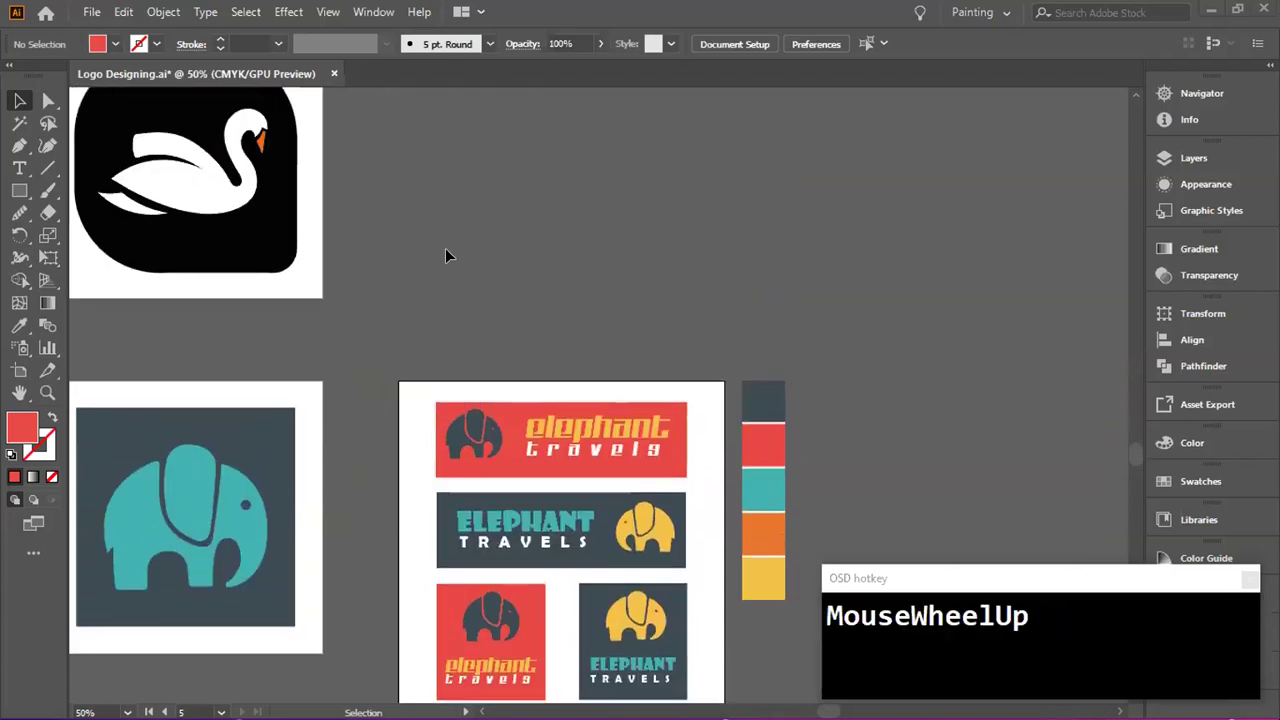
pyautogui.moveTo(445, 256); pyautogui.dragTo(598, 316)
pyautogui.hotkey('ctrl', 's')
pyautogui.click(599, 315)
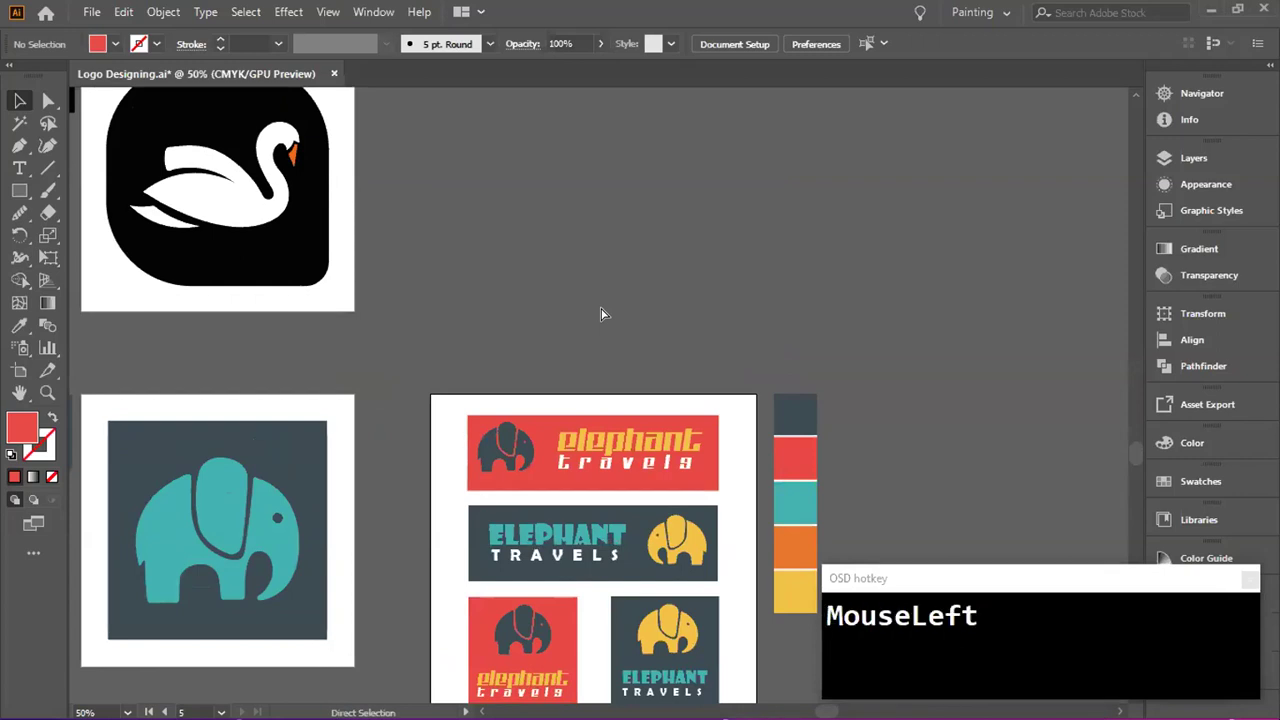
pyautogui.hotkey('ctrl', 's')
pyautogui.click(645, 292)
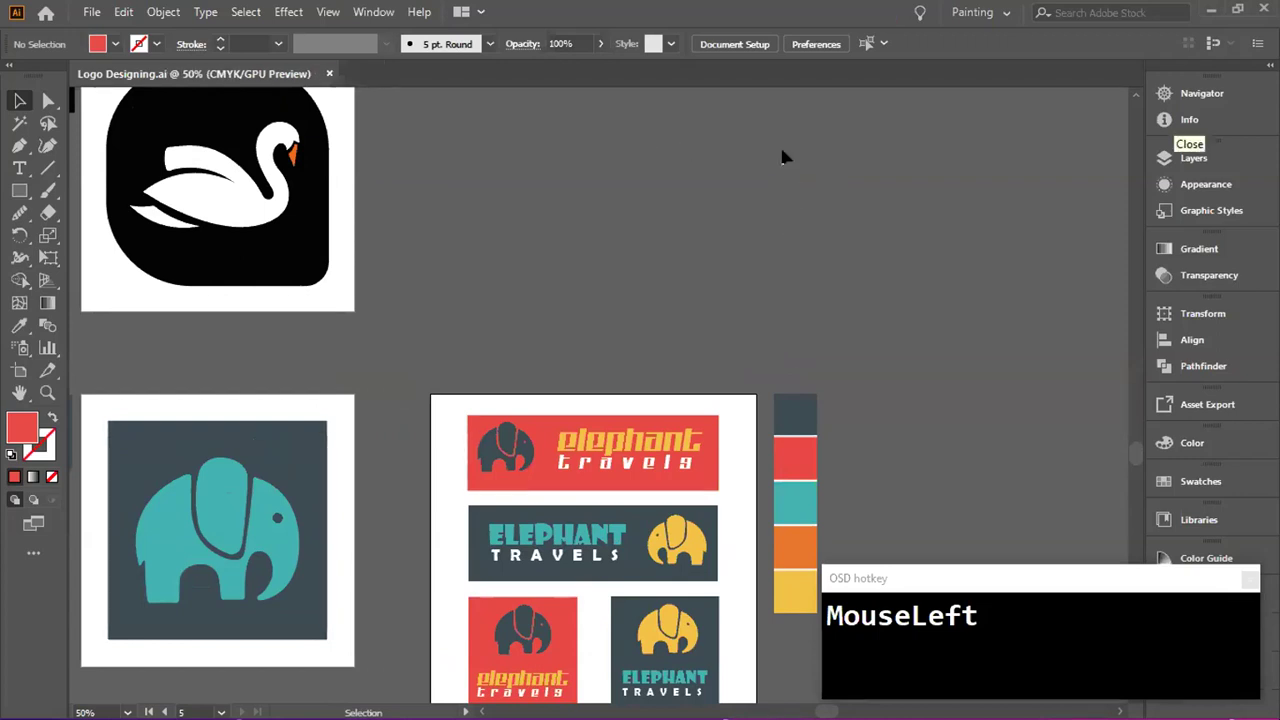
pyautogui.scroll(-1, 783, 155)
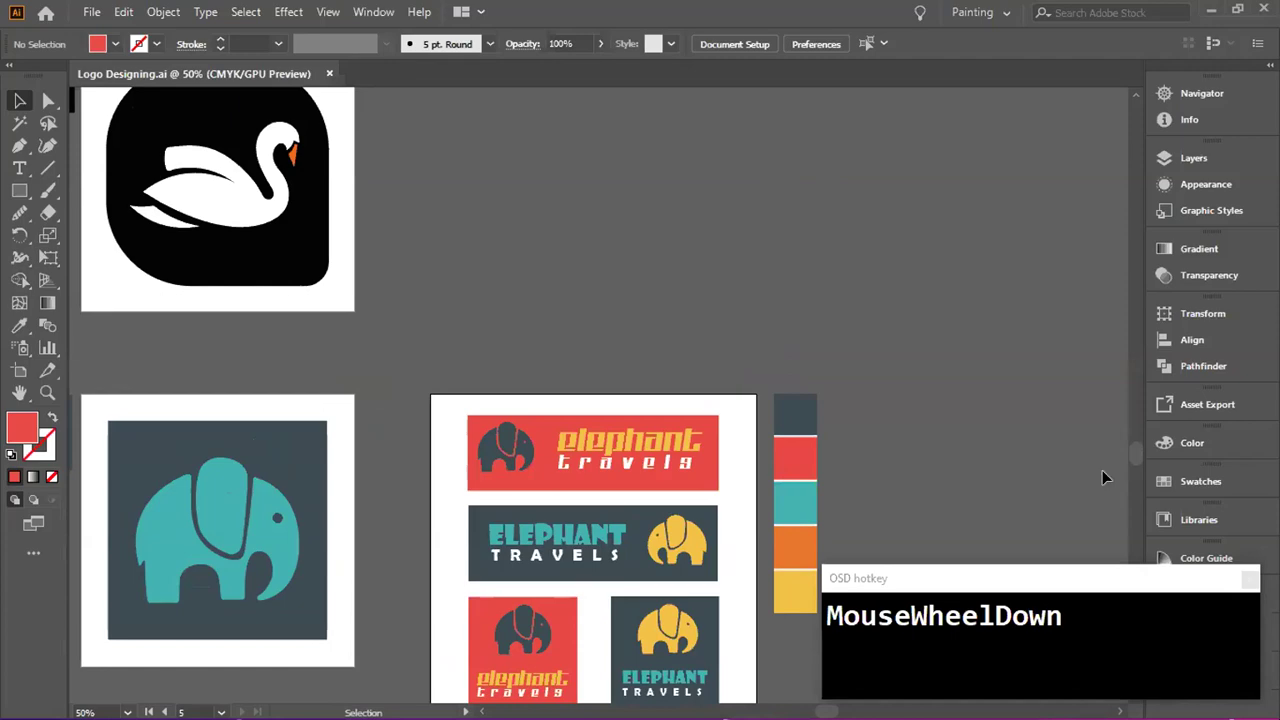